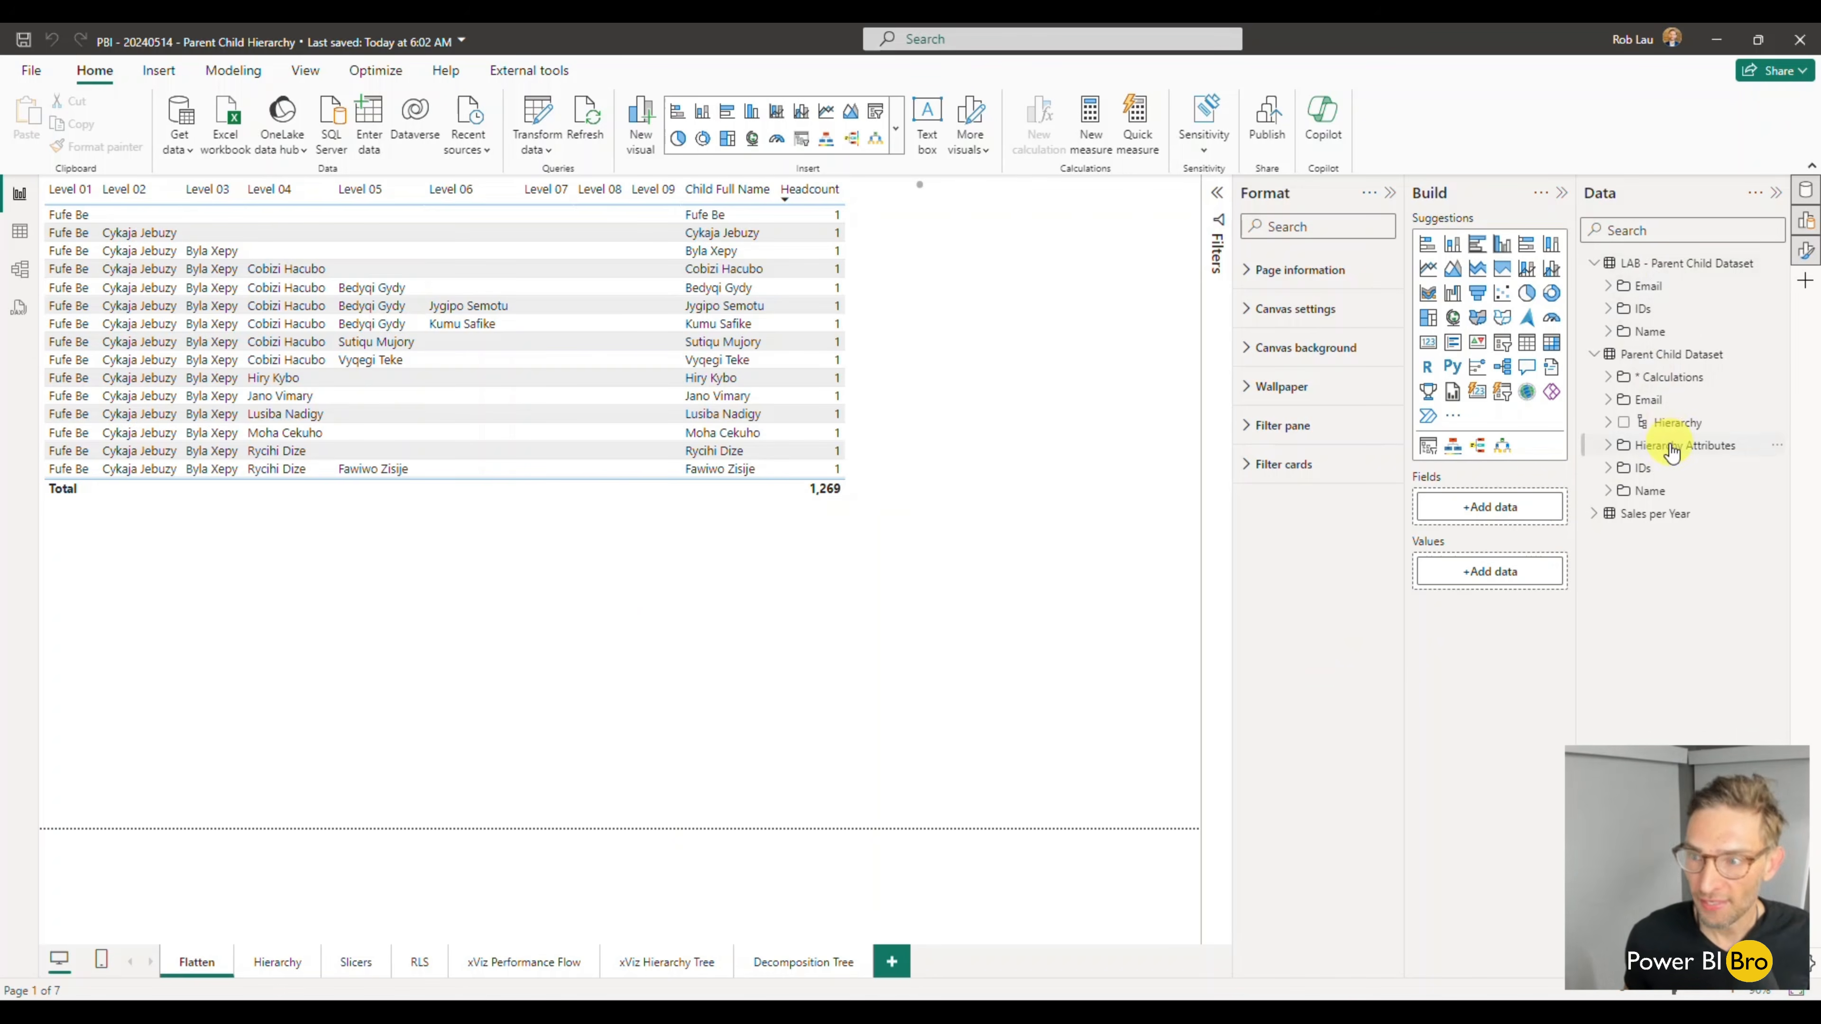
# - Examine the rows of the LAB - Parent Child Dataset and Parent Child Dataset tables in Table view and return to the report
pyautogui.moveTo(1662, 276)
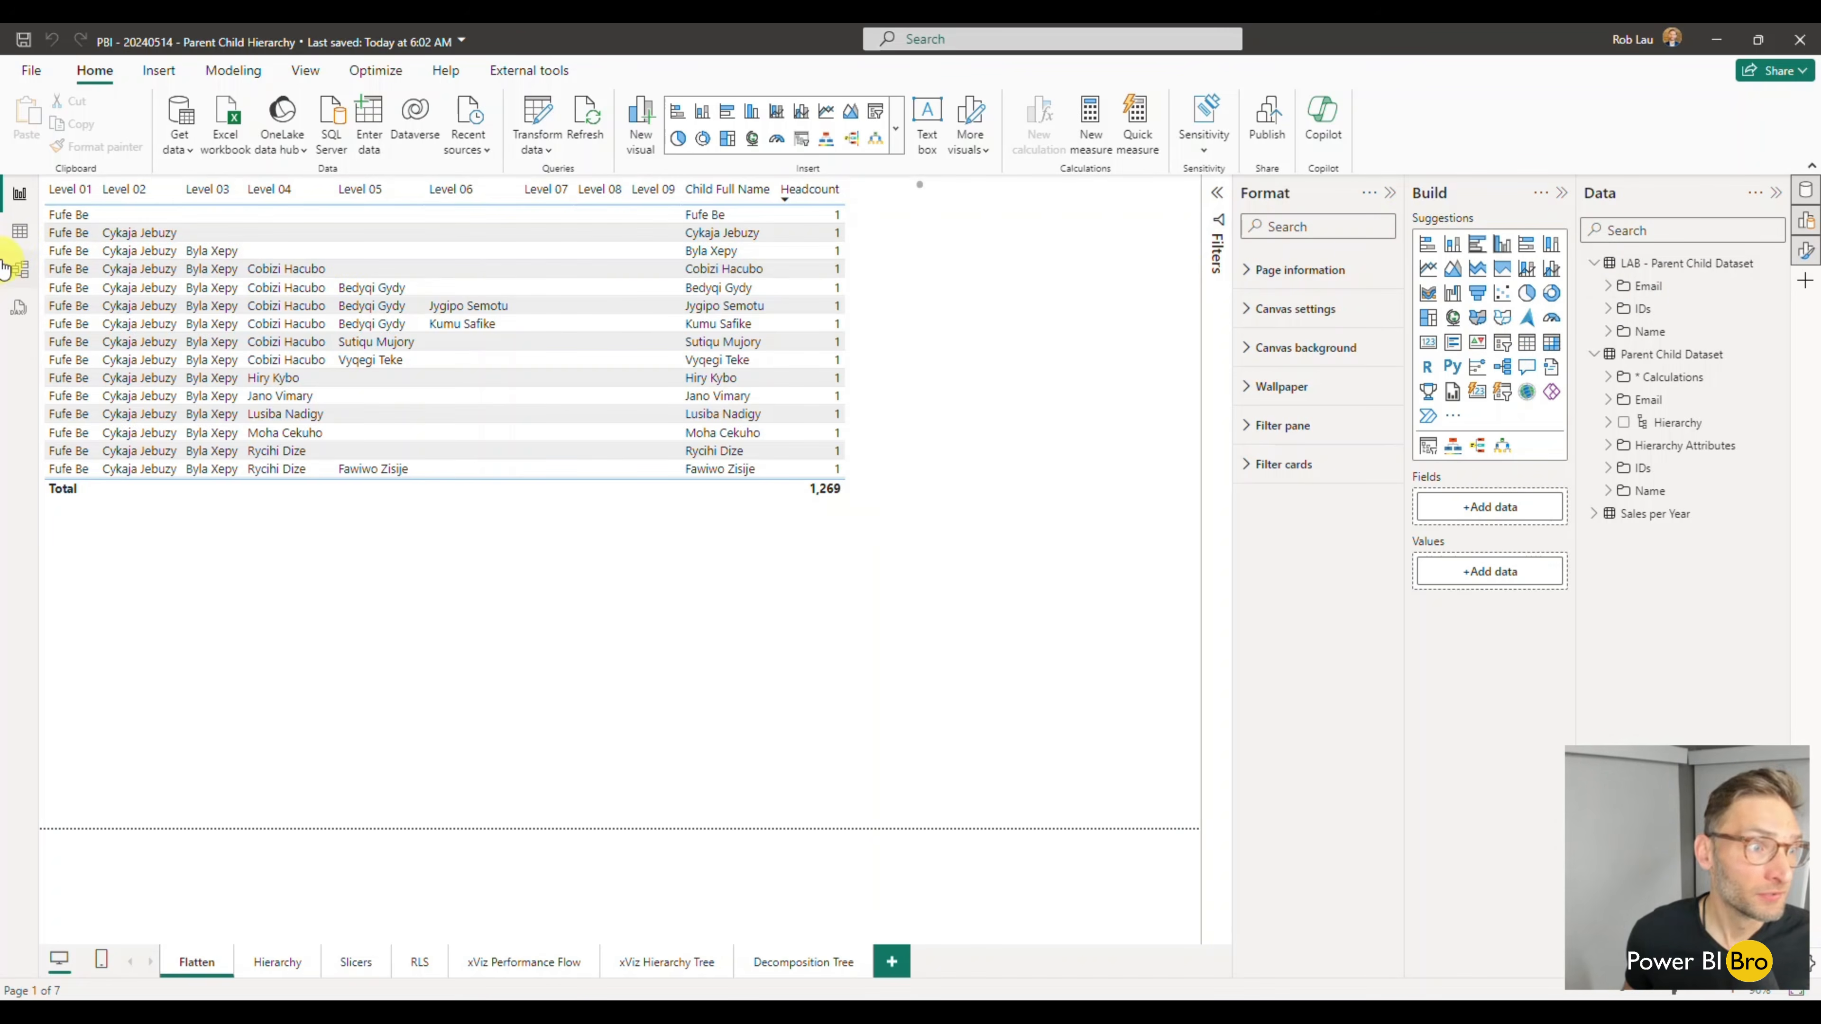
pyautogui.click(18, 236)
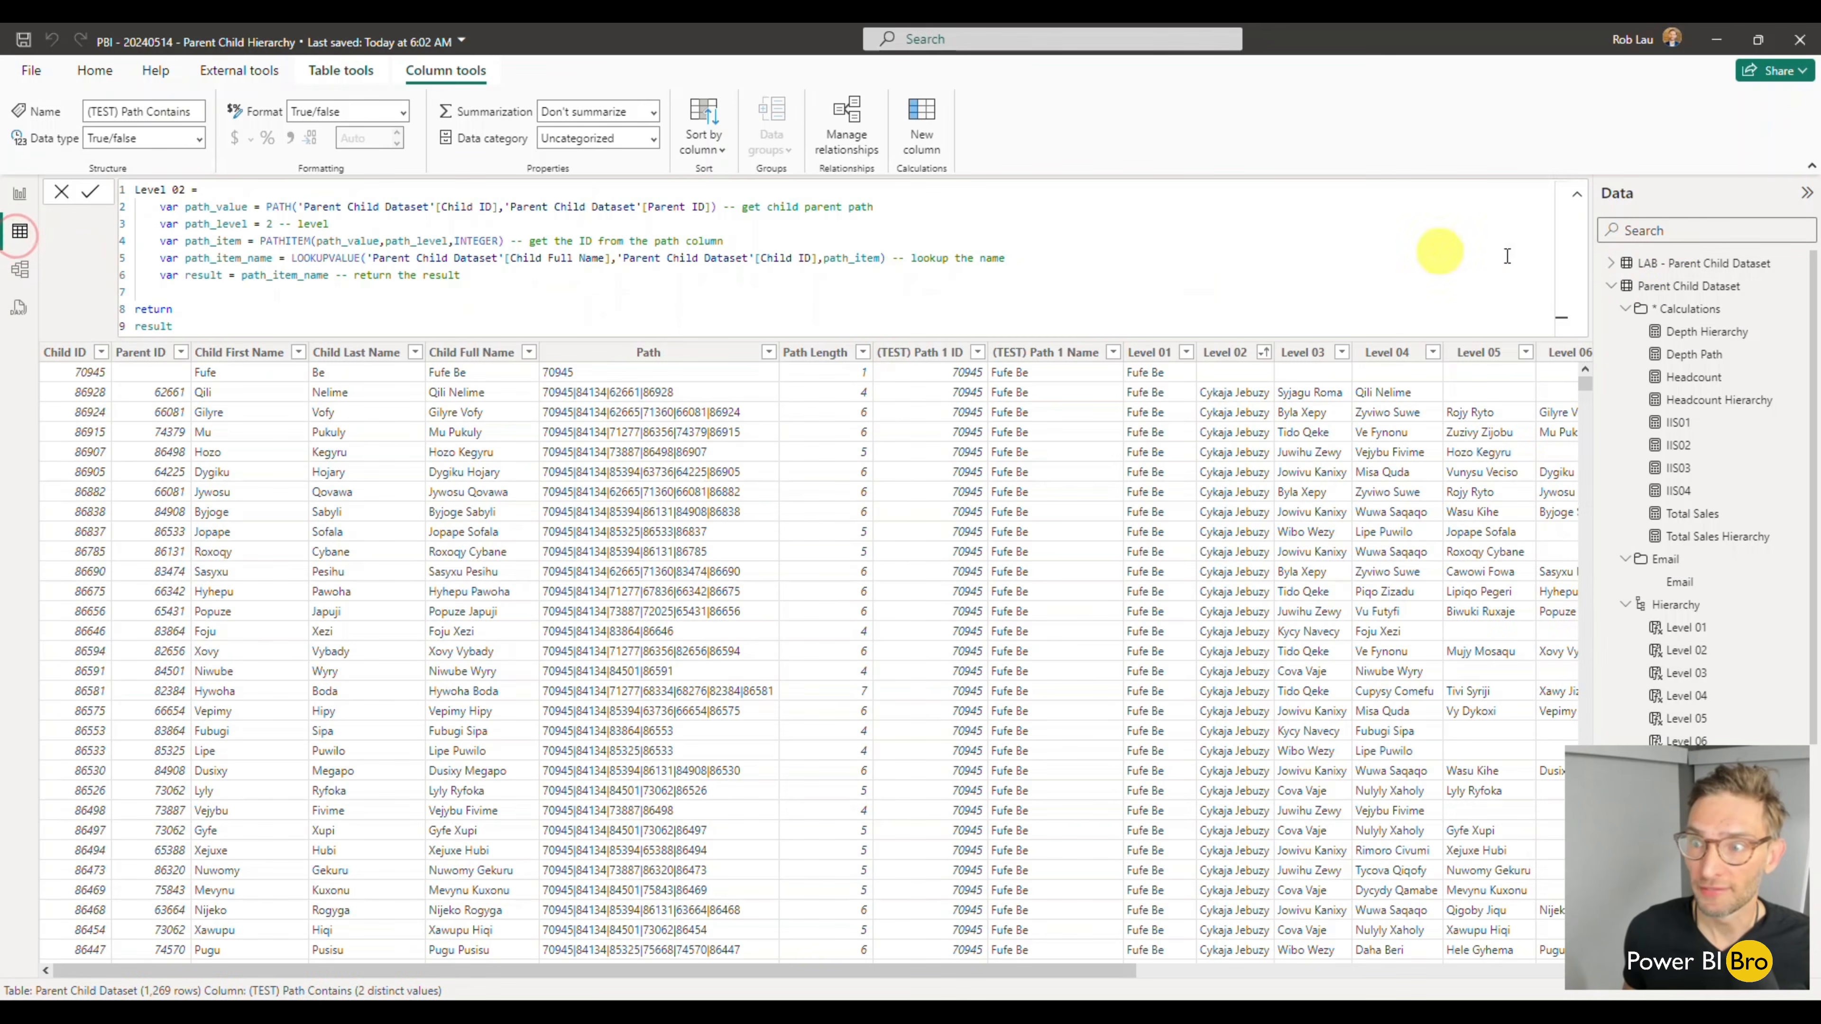
pyautogui.click(1670, 264)
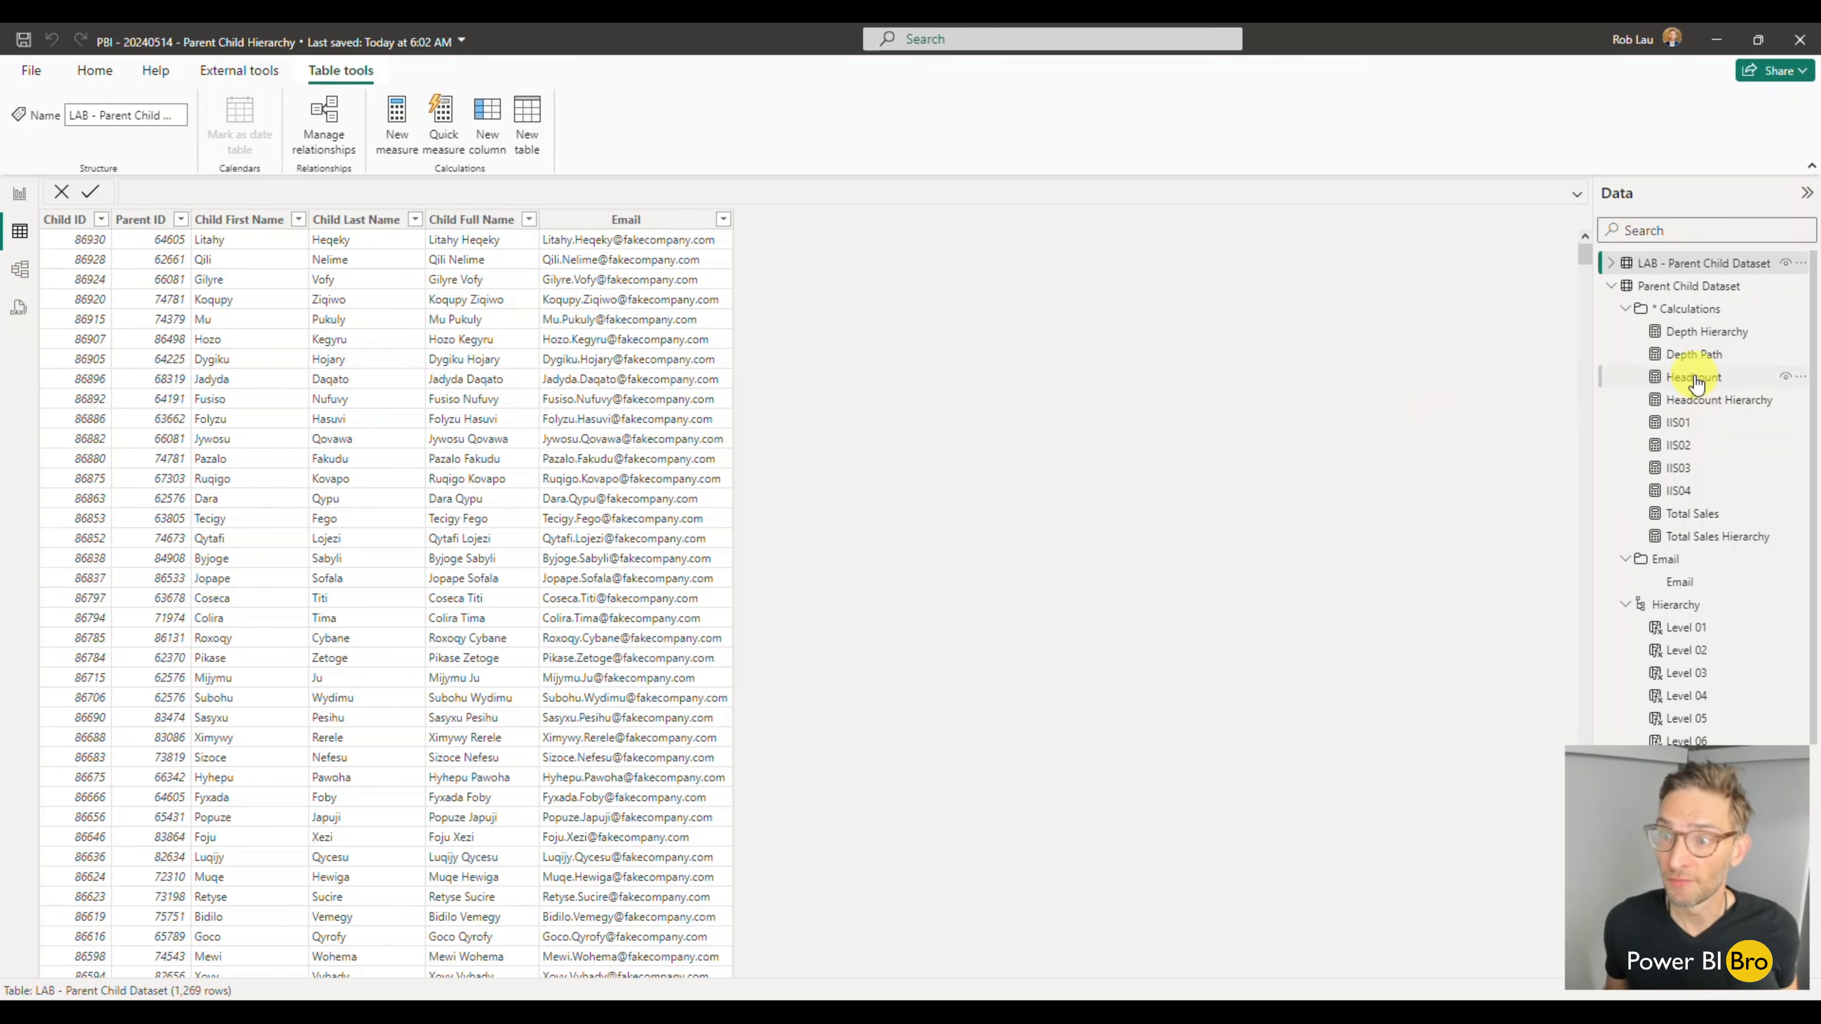
pyautogui.click(1681, 285)
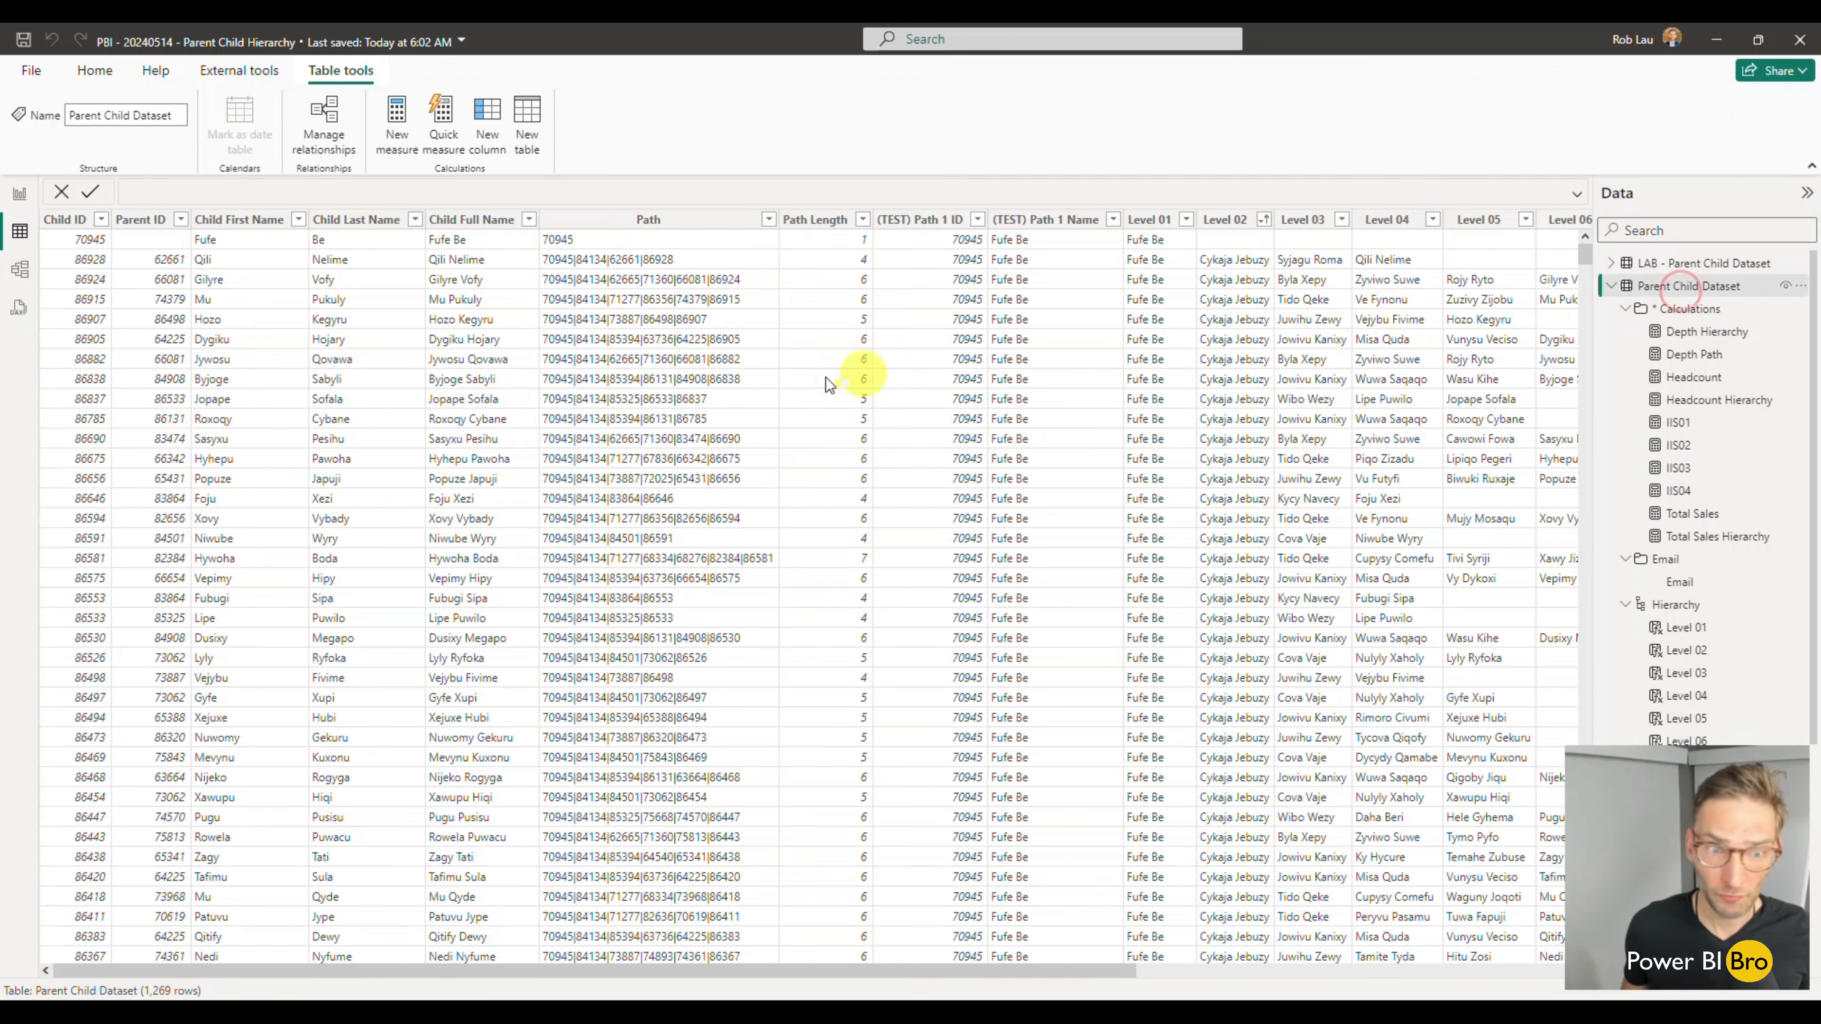
pyautogui.moveTo(904, 979); pyautogui.dragTo(595, 911)
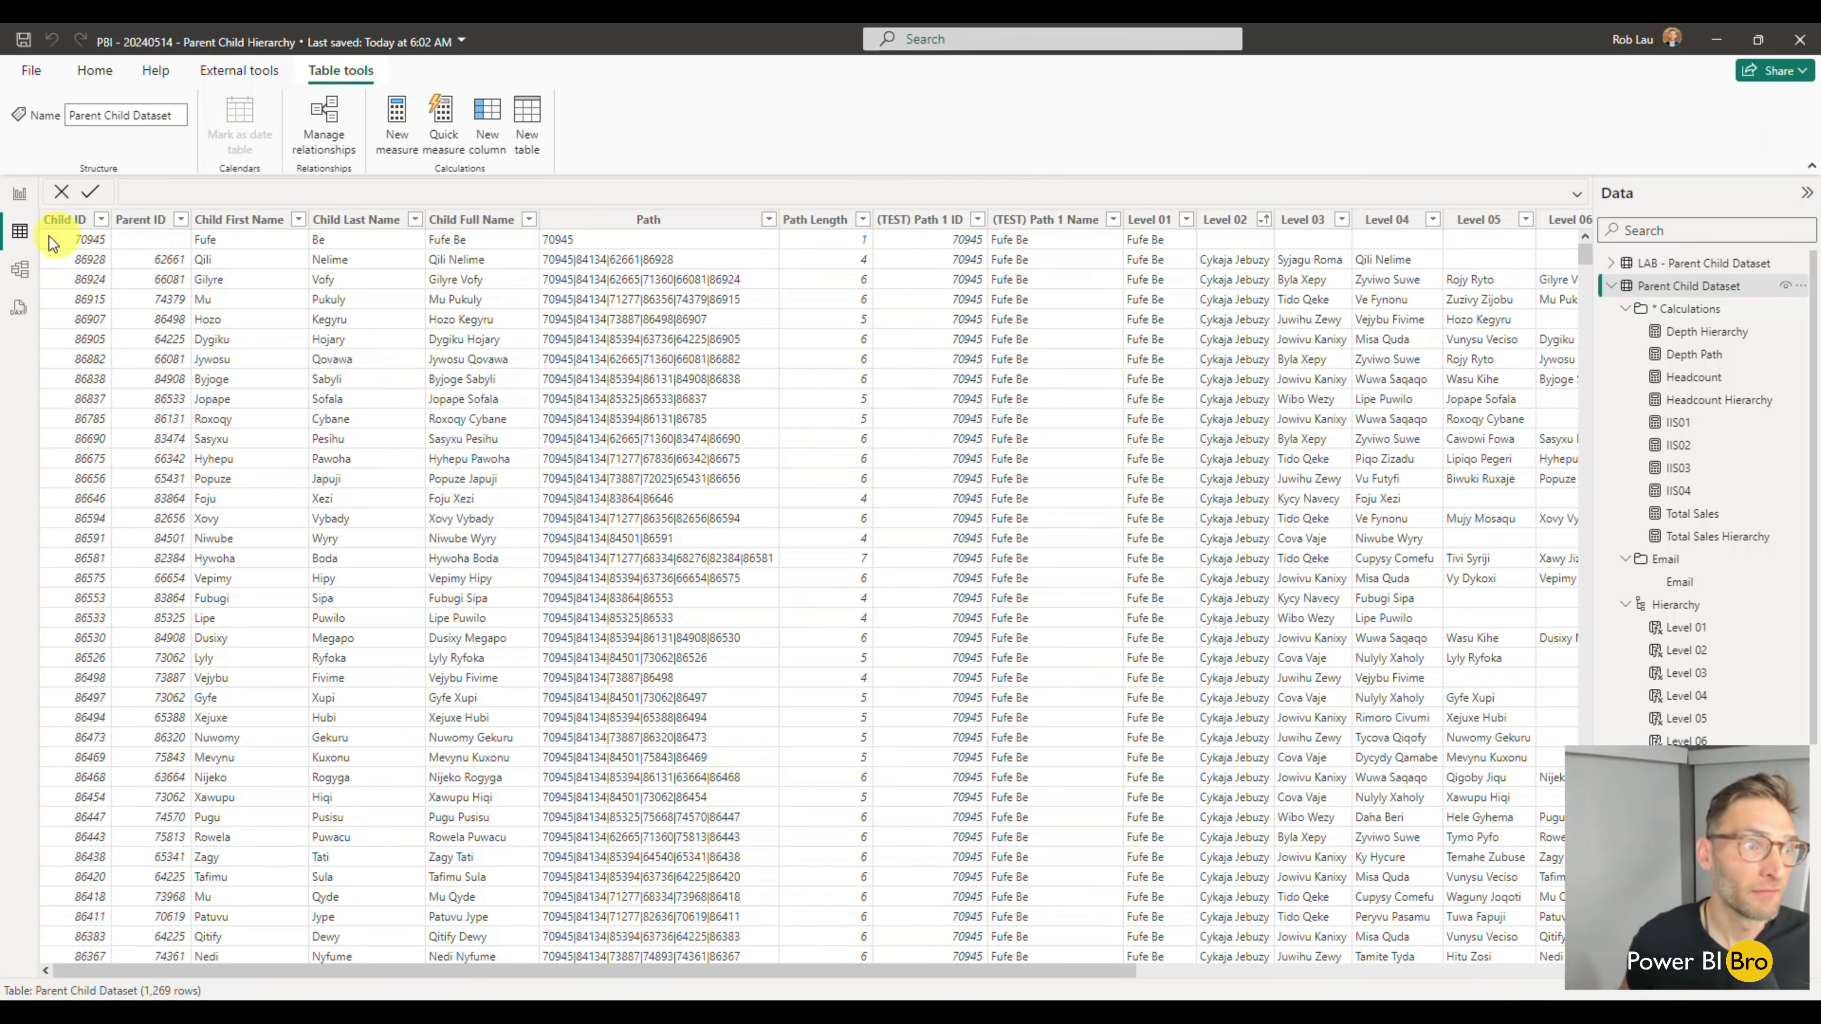
pyautogui.click(19, 201)
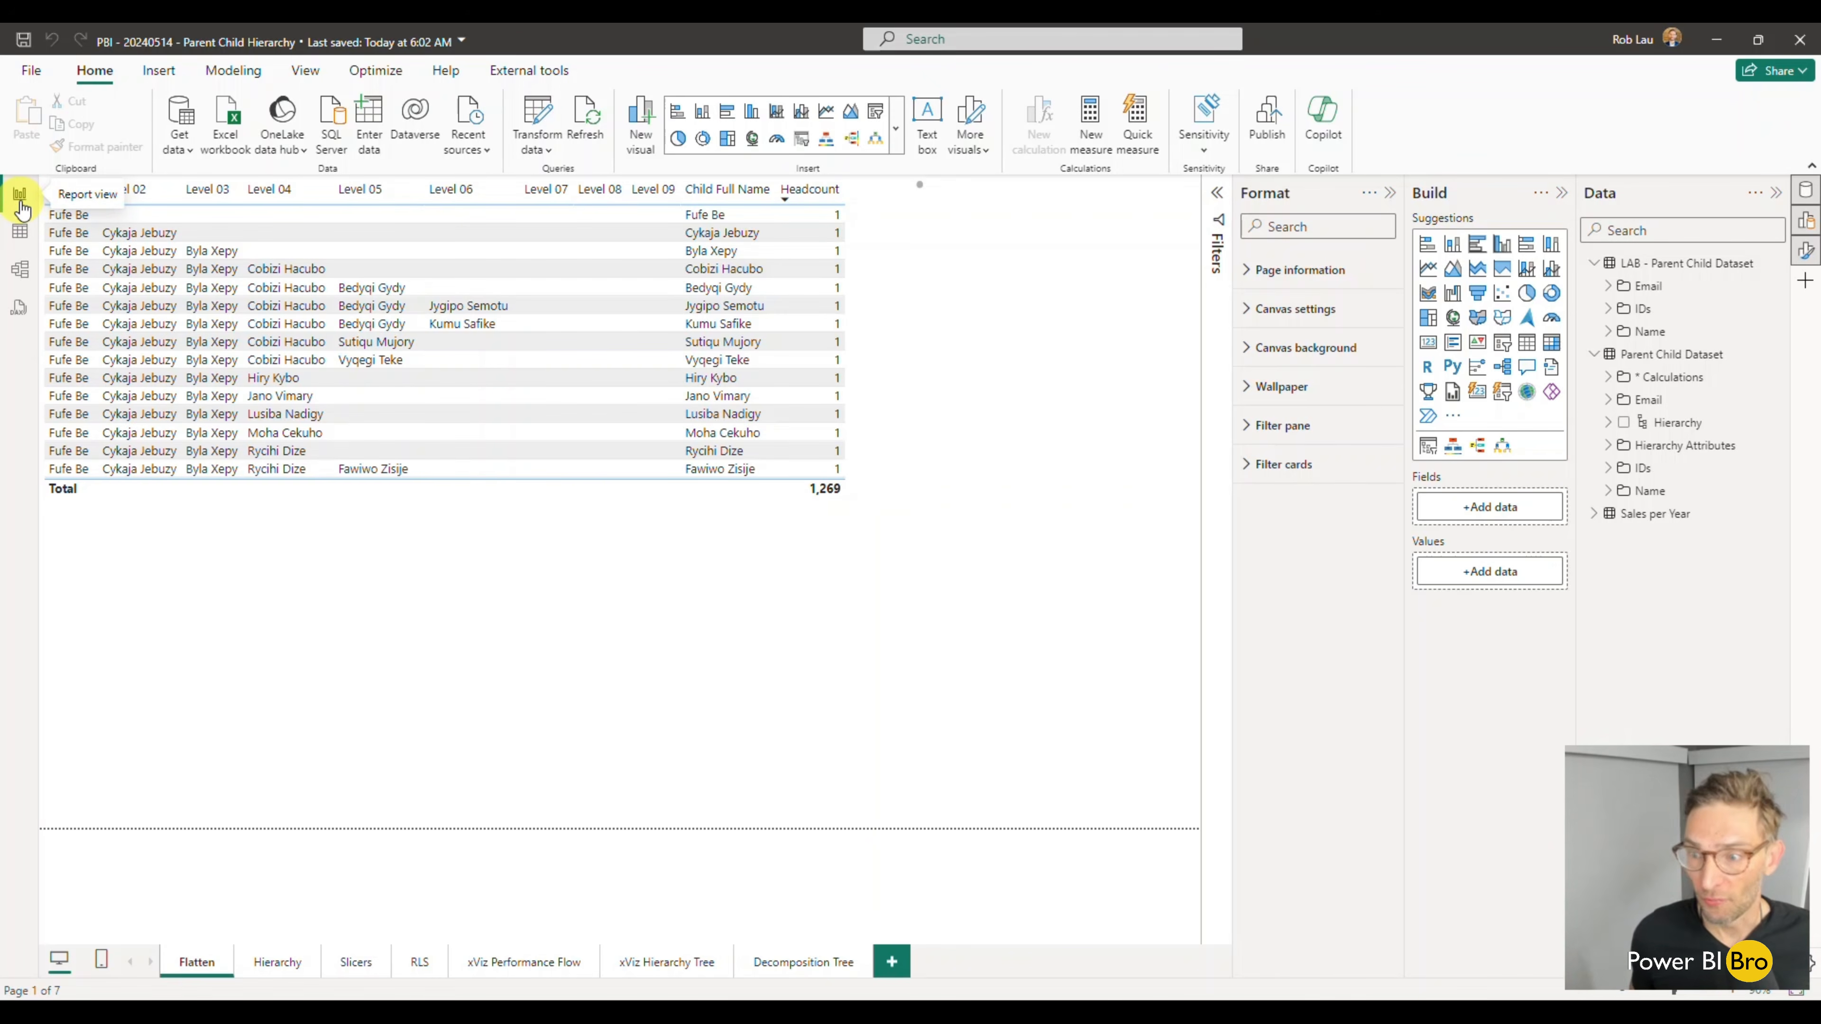
# - Review the model relationships and the Sales per Year table's data, and return to the report
pyautogui.click(21, 271)
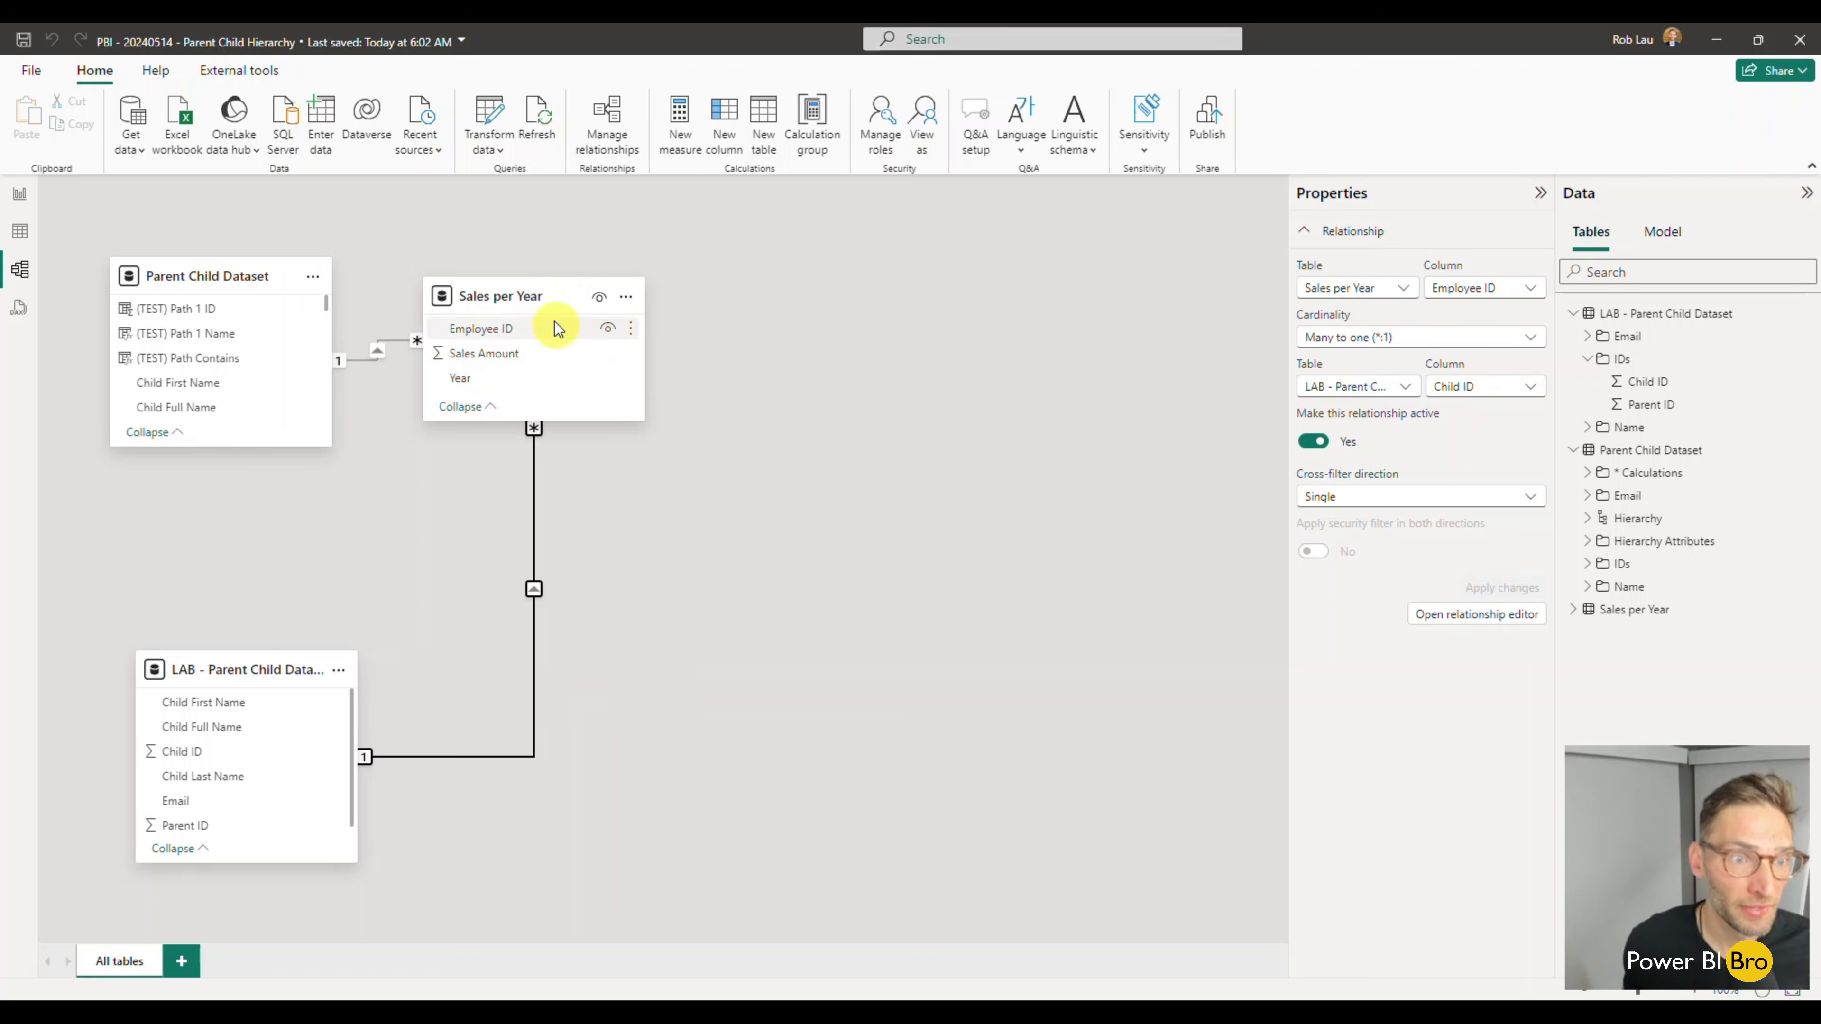
pyautogui.click(1641, 610)
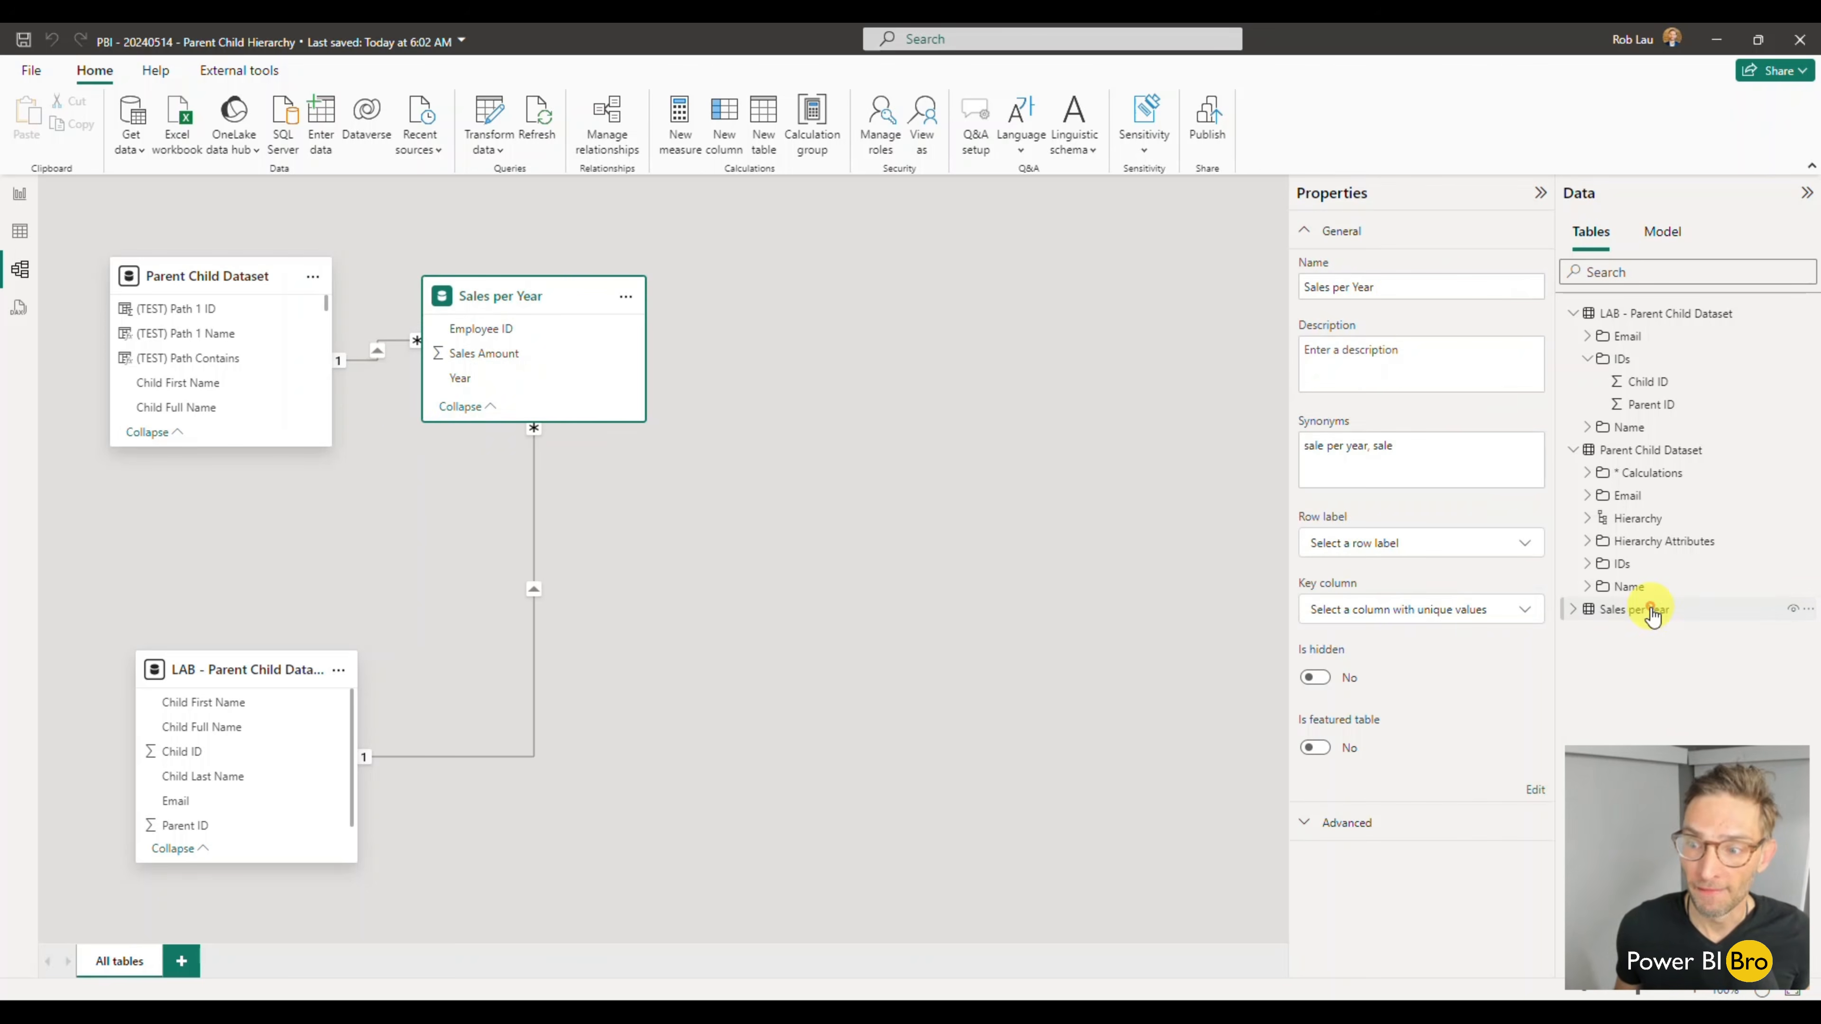
pyautogui.click(18, 233)
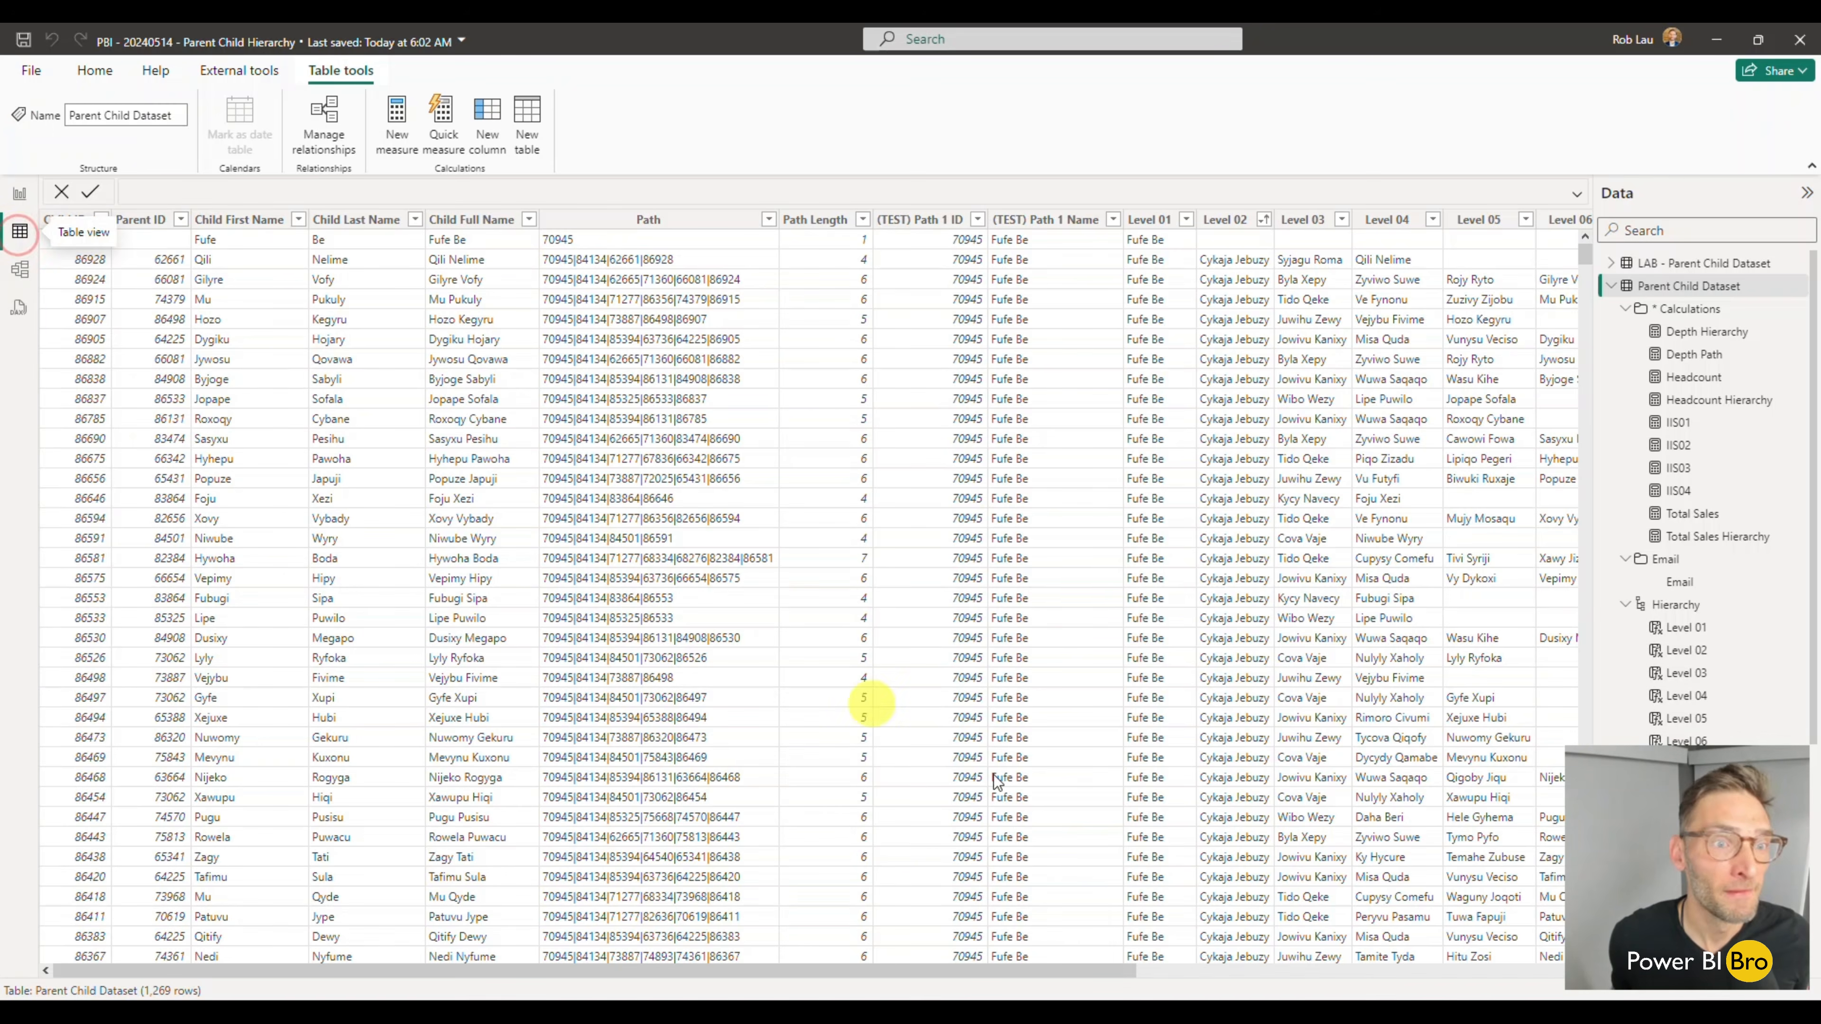
pyautogui.click(1610, 289)
pyautogui.click(1692, 309)
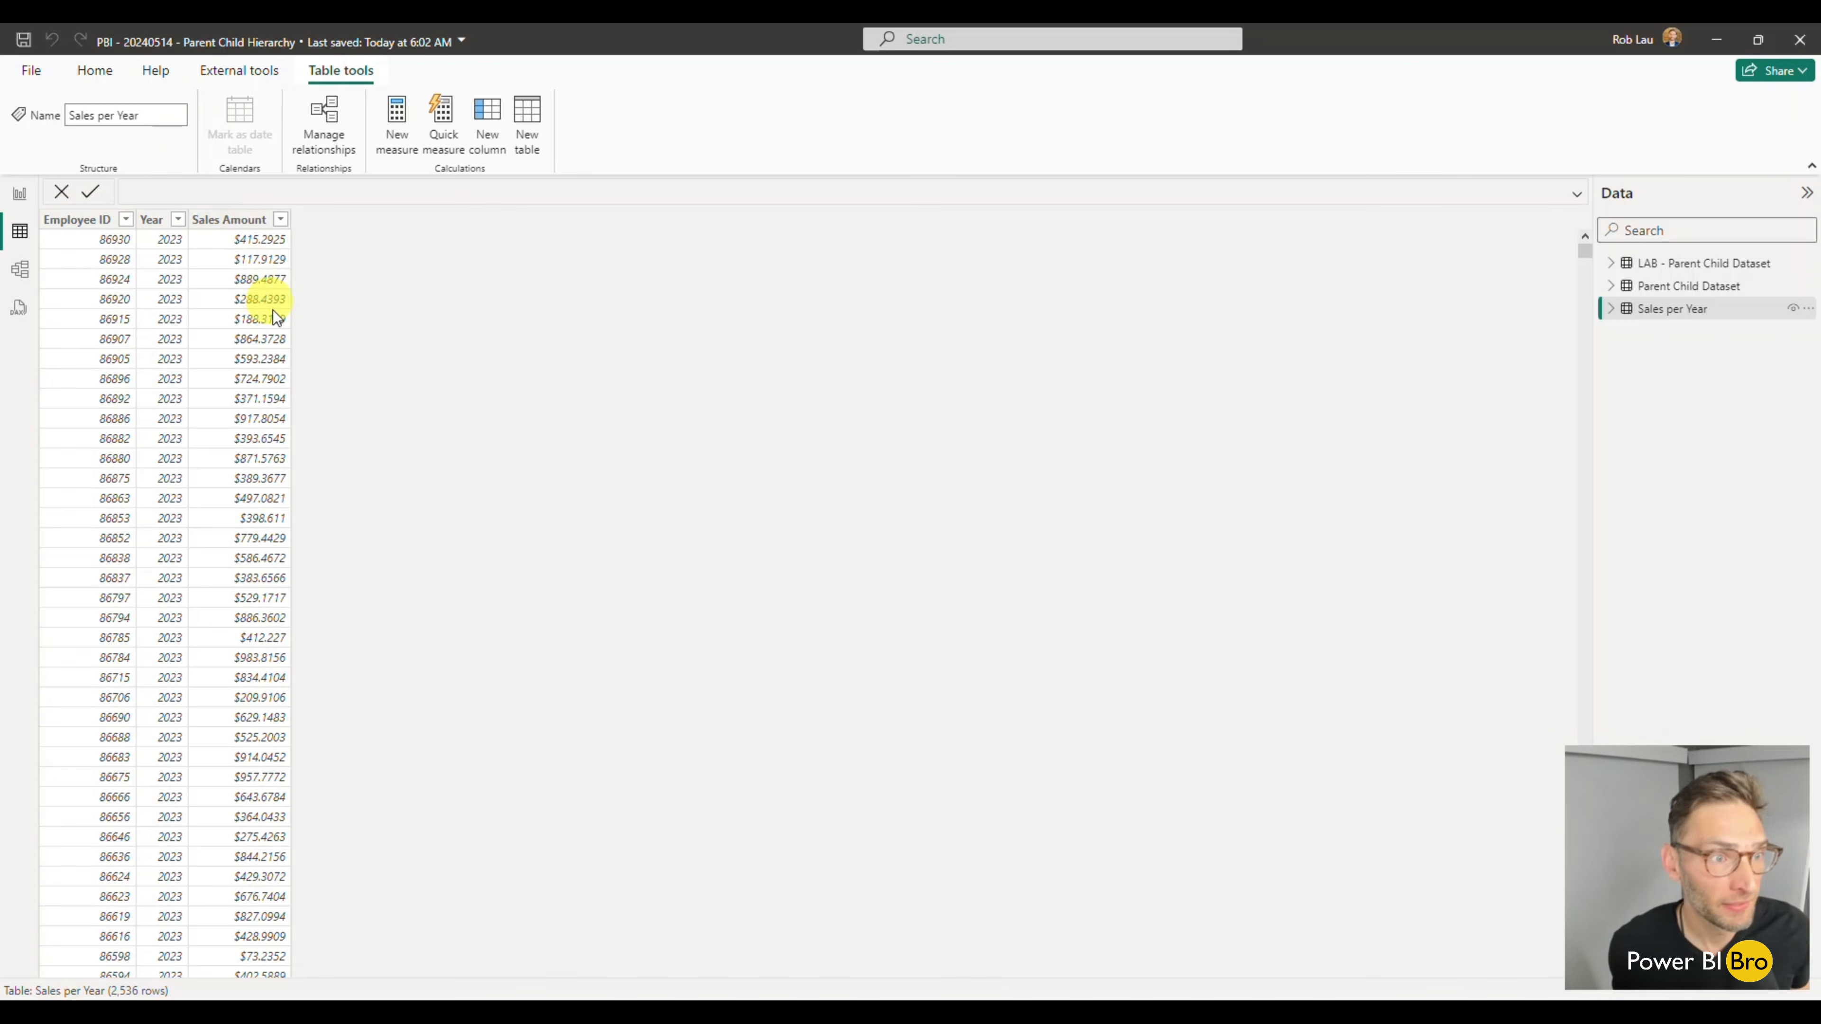
pyautogui.click(20, 208)
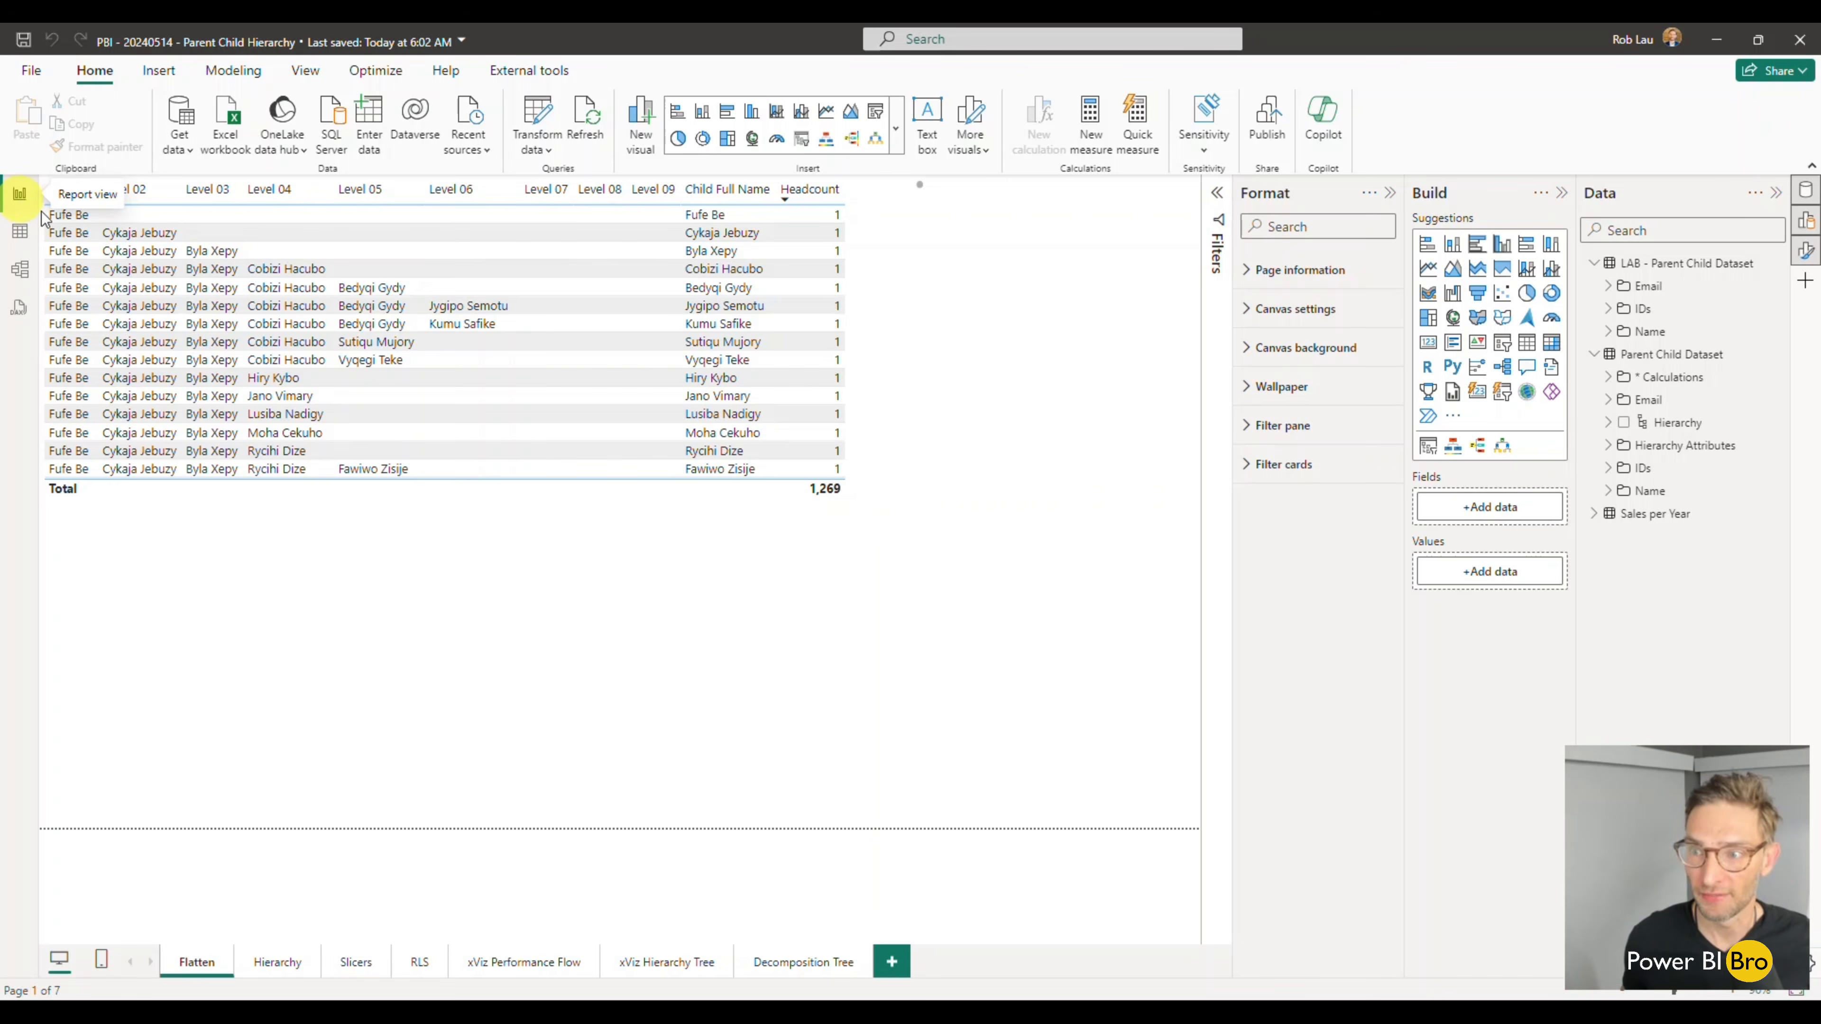
# - Expand the Parent Child Dataset's Hierarchy Attributes folder and open the LAB - Parent Child Dataset table in Table view
pyautogui.moveTo(923, 515)
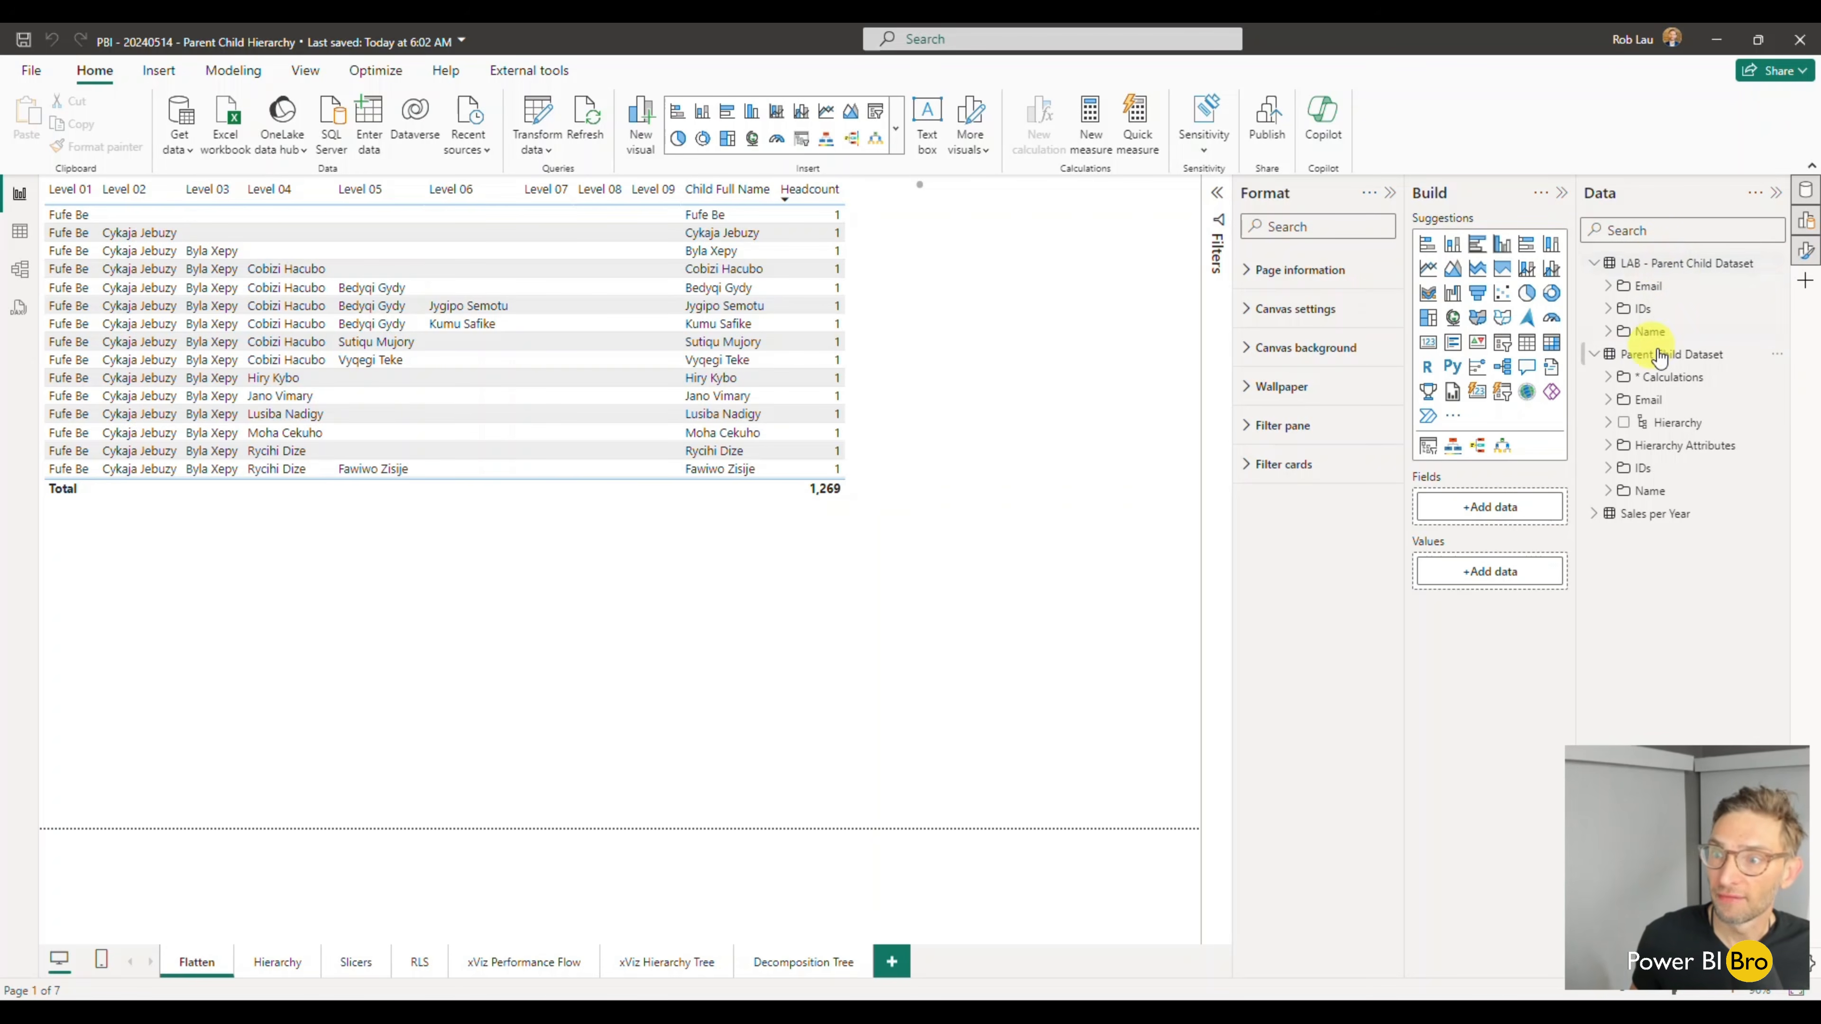
pyautogui.click(1599, 446)
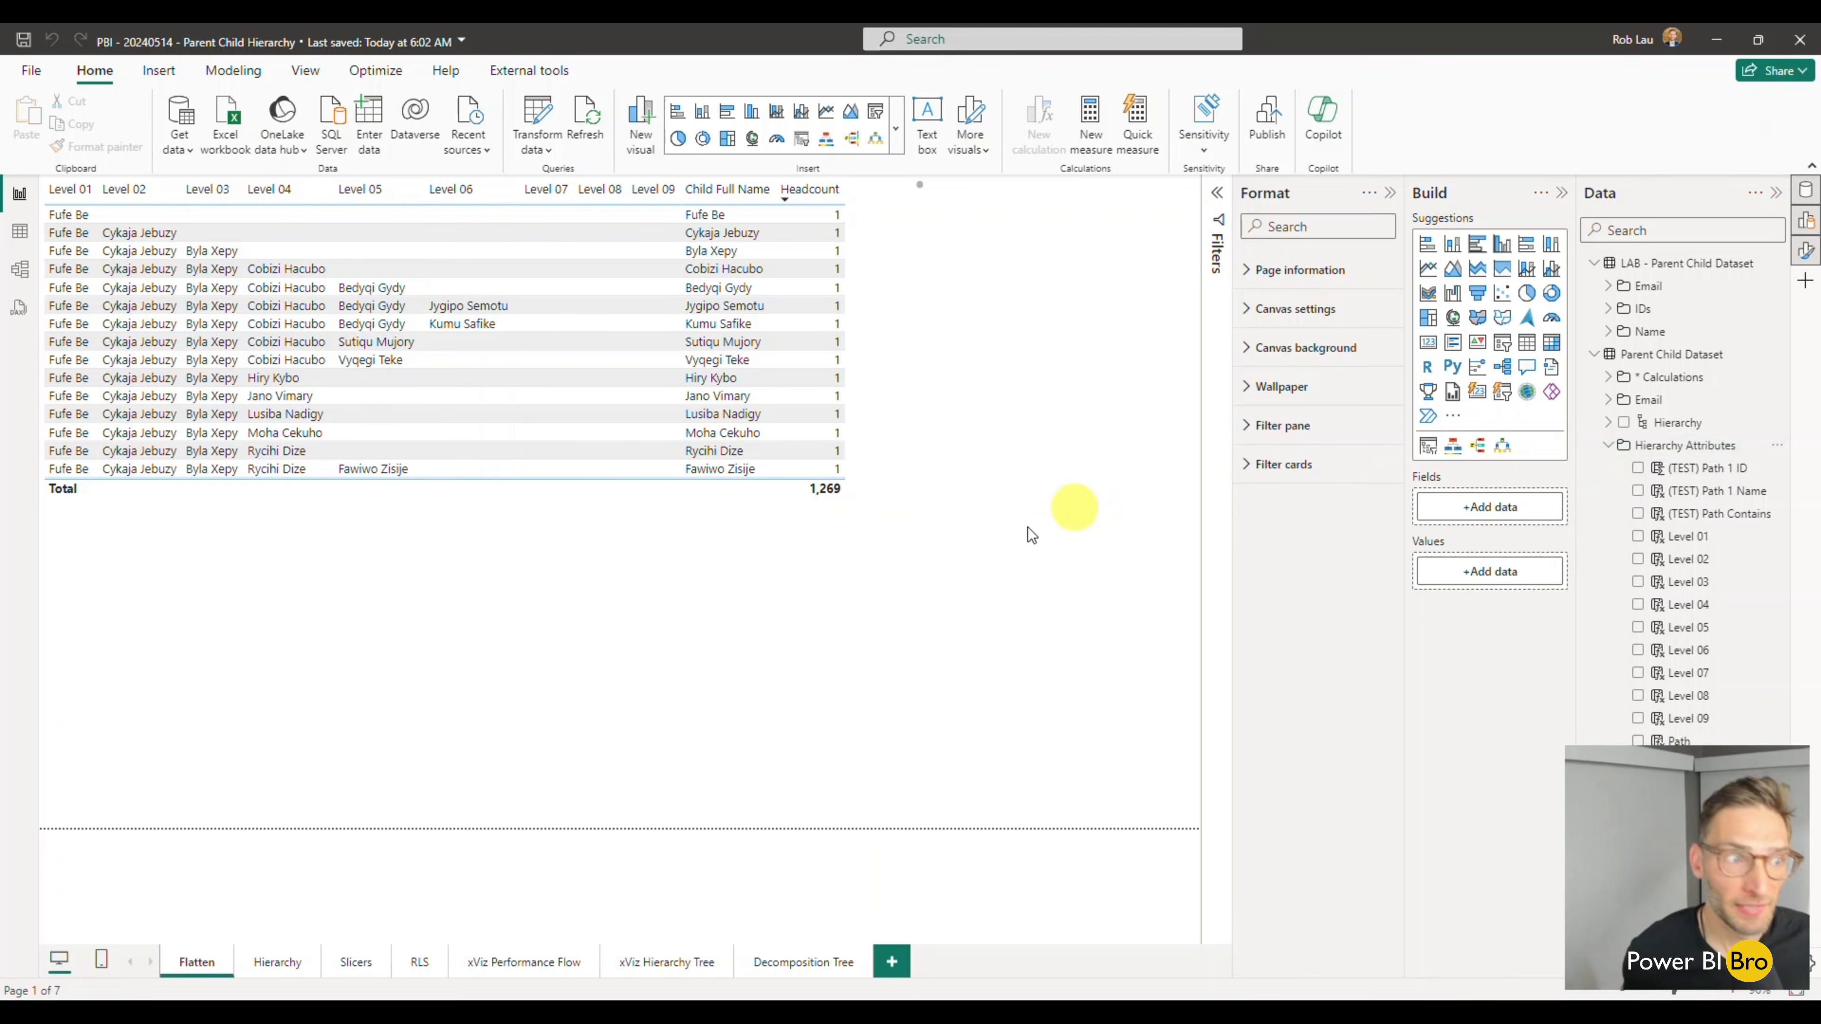
pyautogui.click(19, 234)
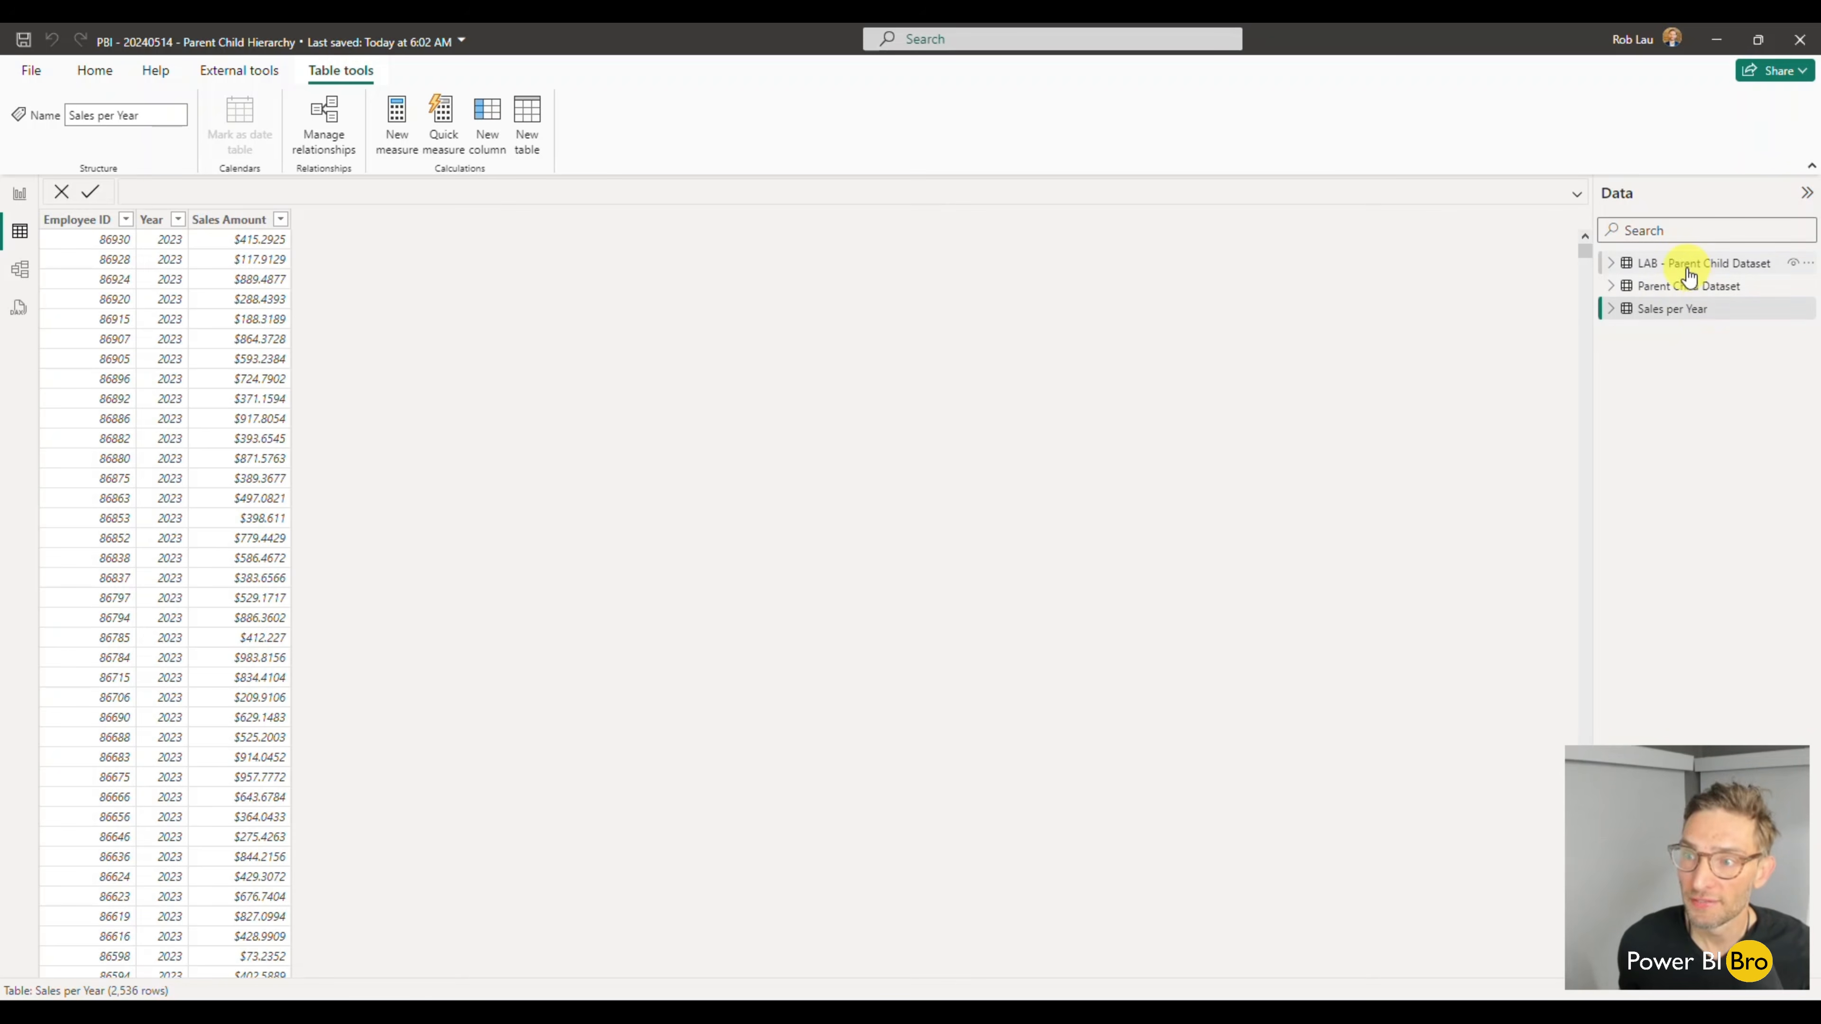
pyautogui.click(1668, 287)
pyautogui.click(1670, 265)
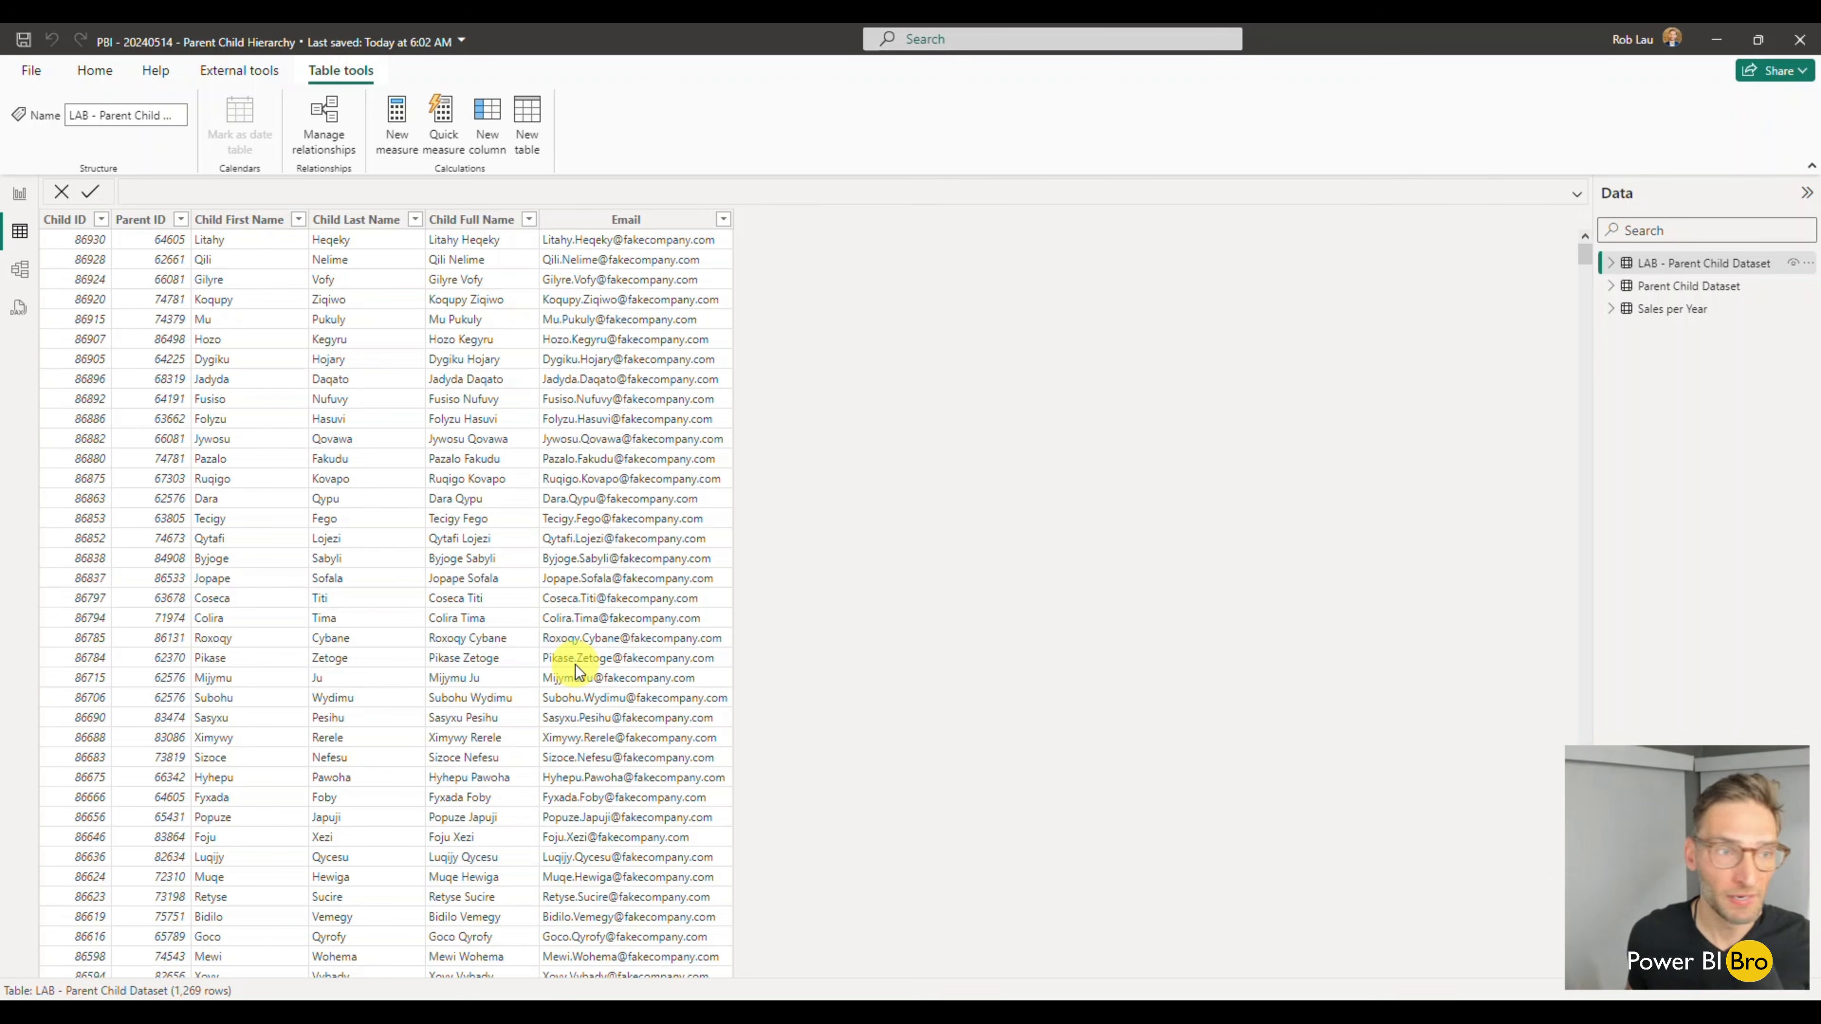
# - Filter the Parent ID column to show only blank values
pyautogui.click(181, 219)
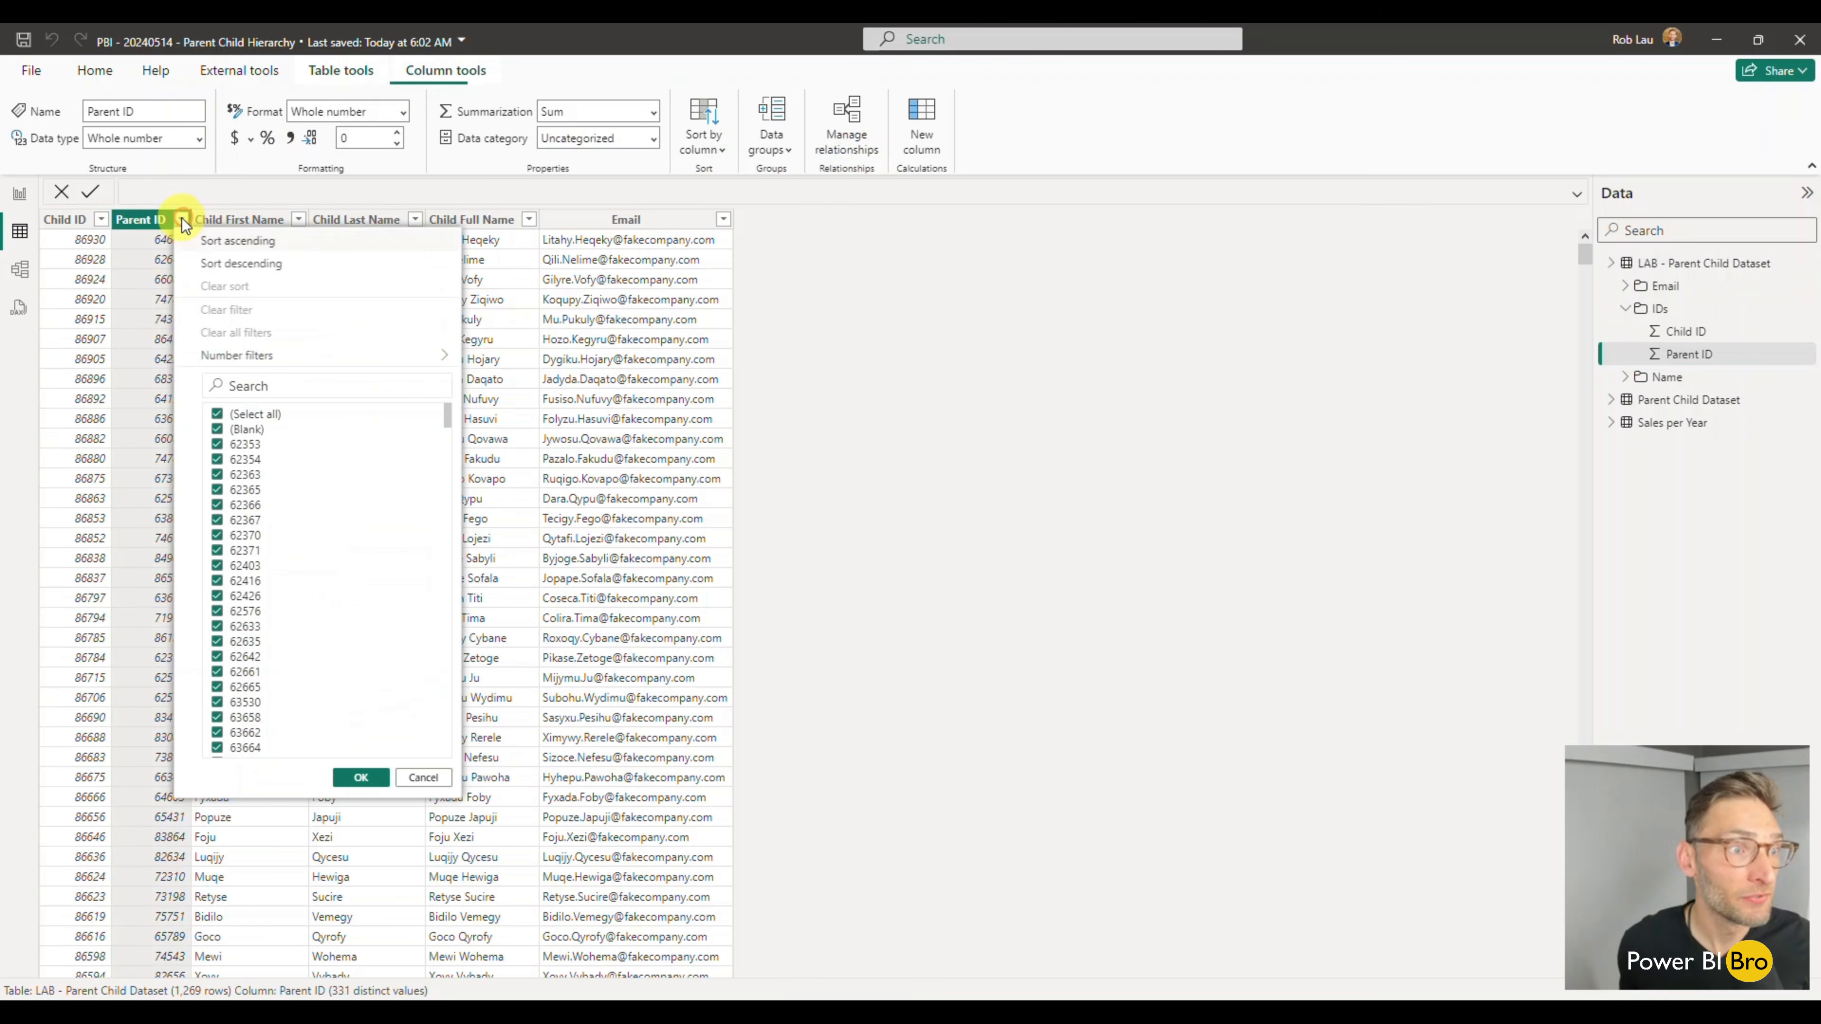
pyautogui.click(217, 414)
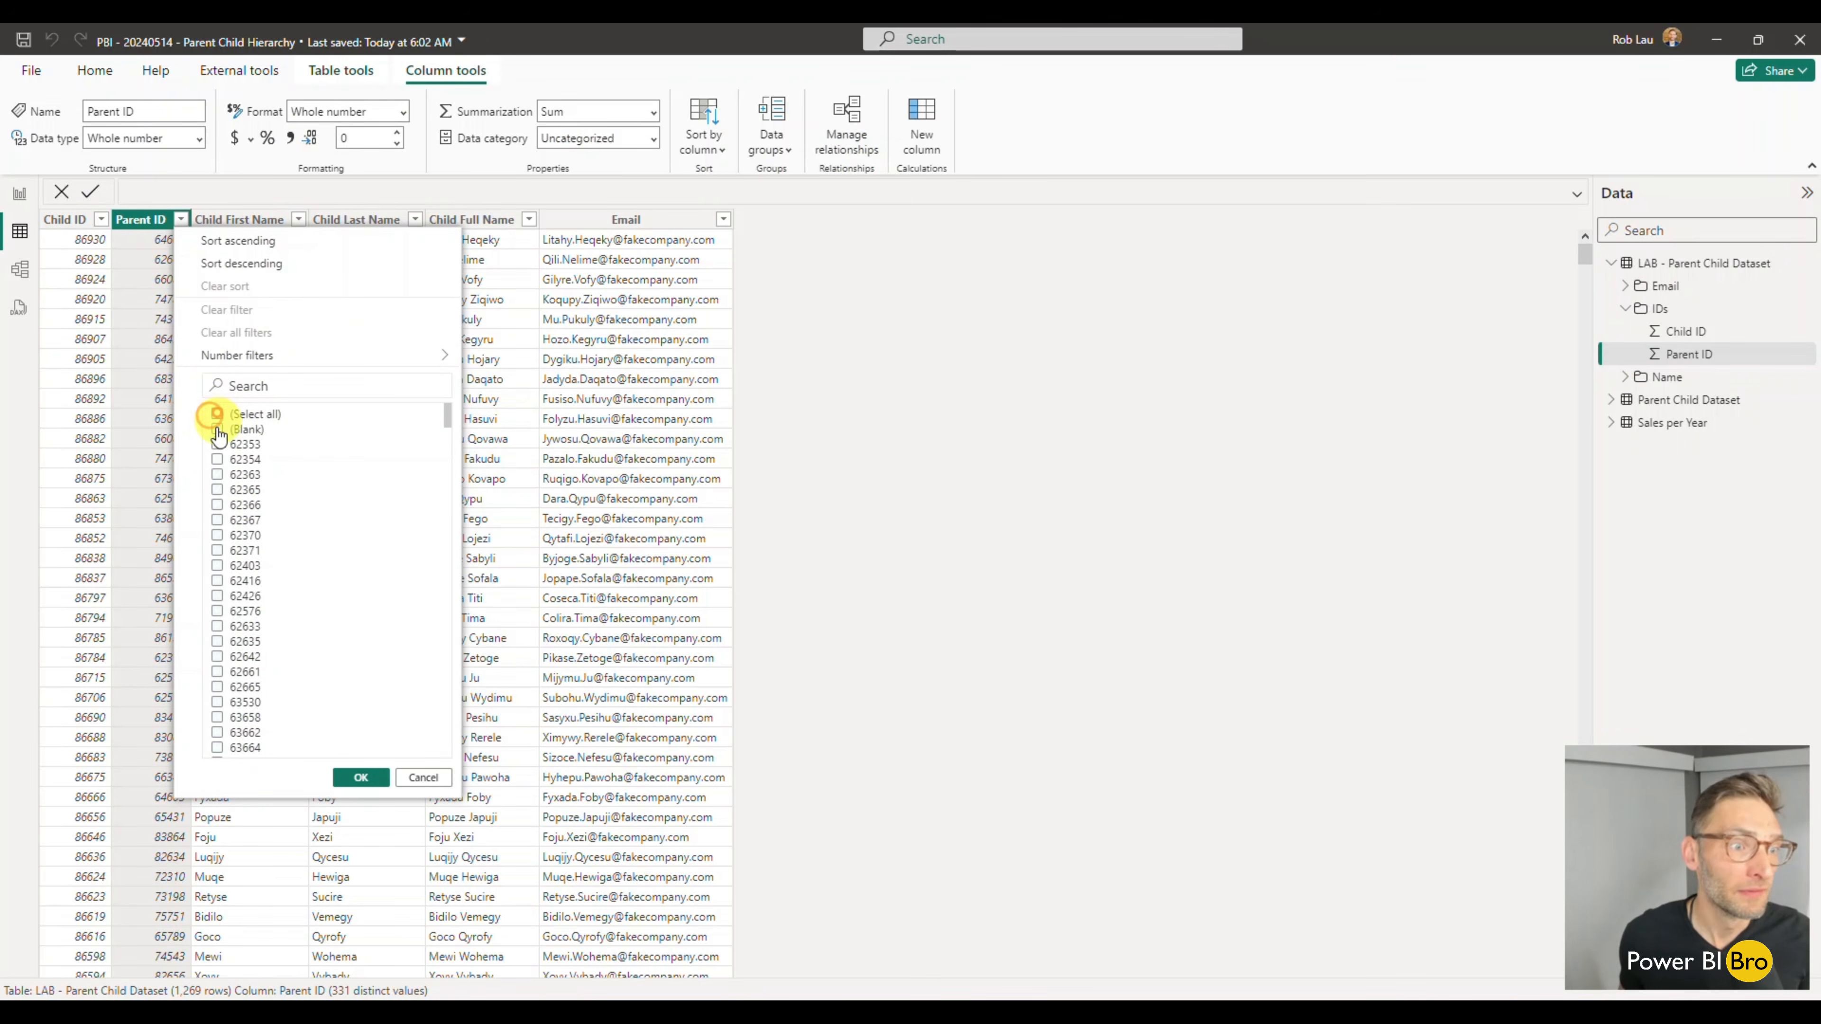
pyautogui.click(217, 429)
pyautogui.click(361, 777)
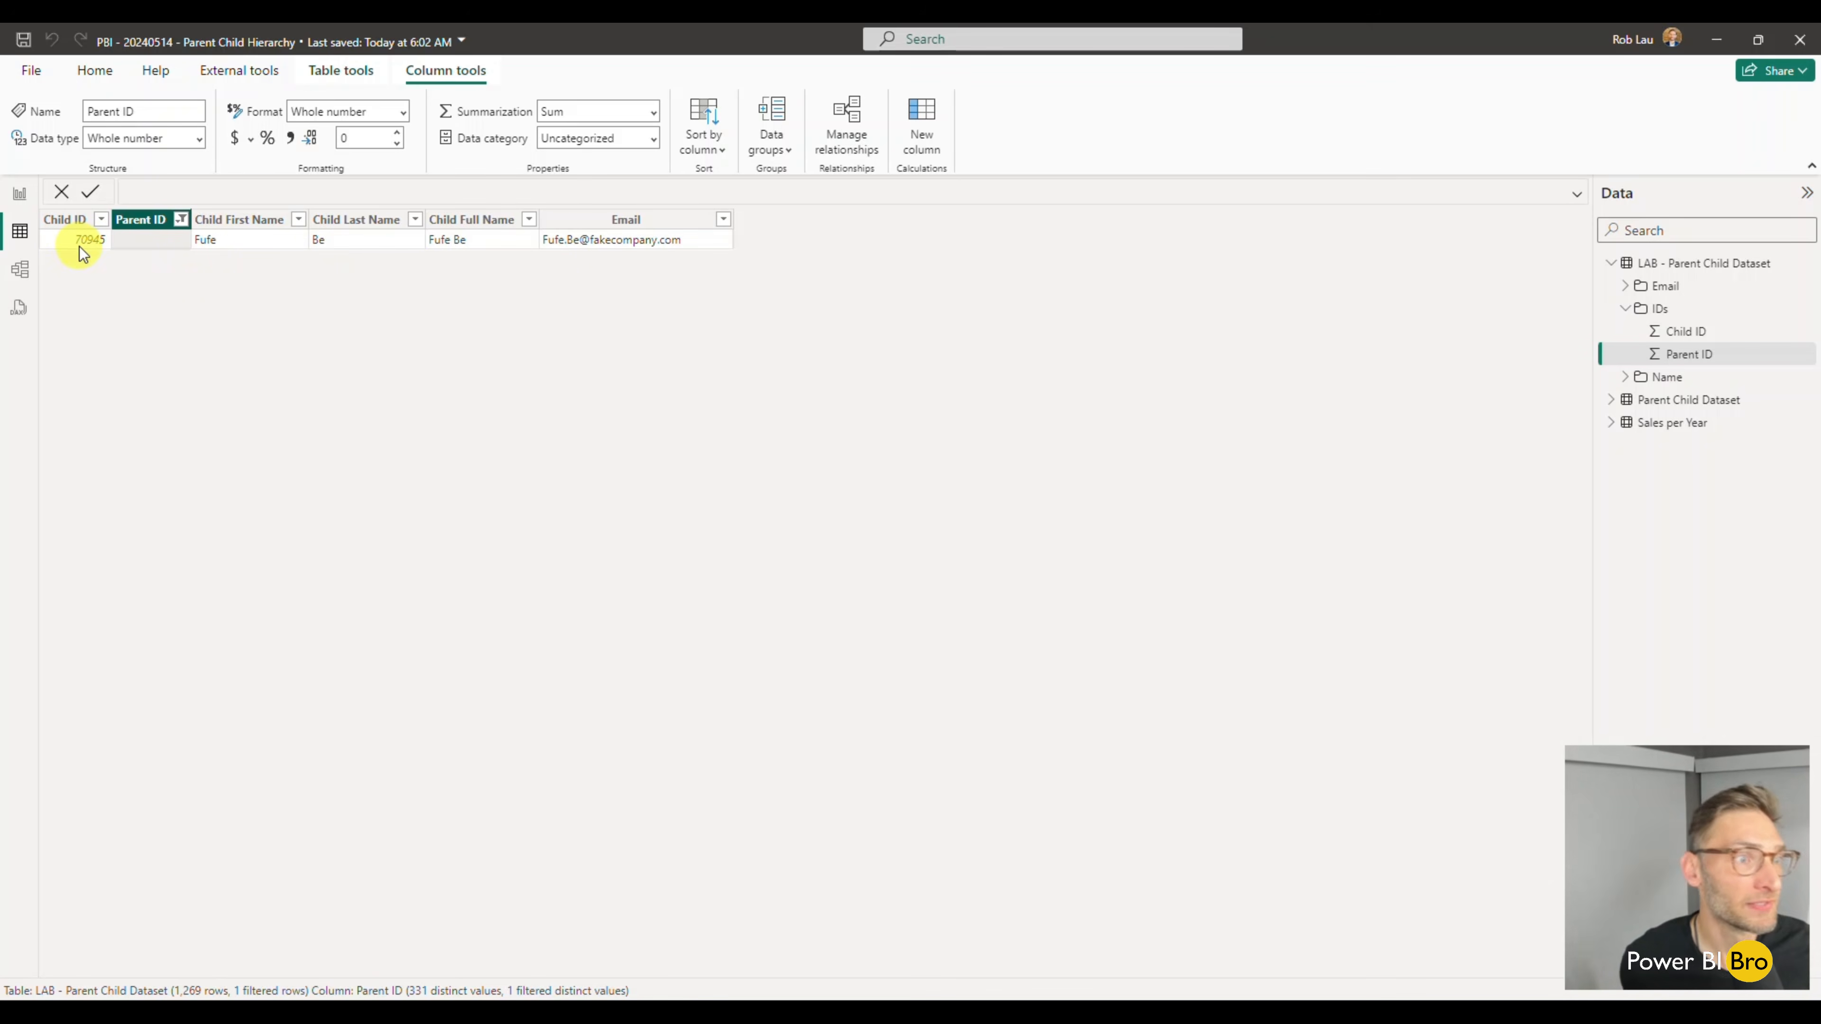
# - Reset the Parent ID filter to include all values
pyautogui.click(181, 220)
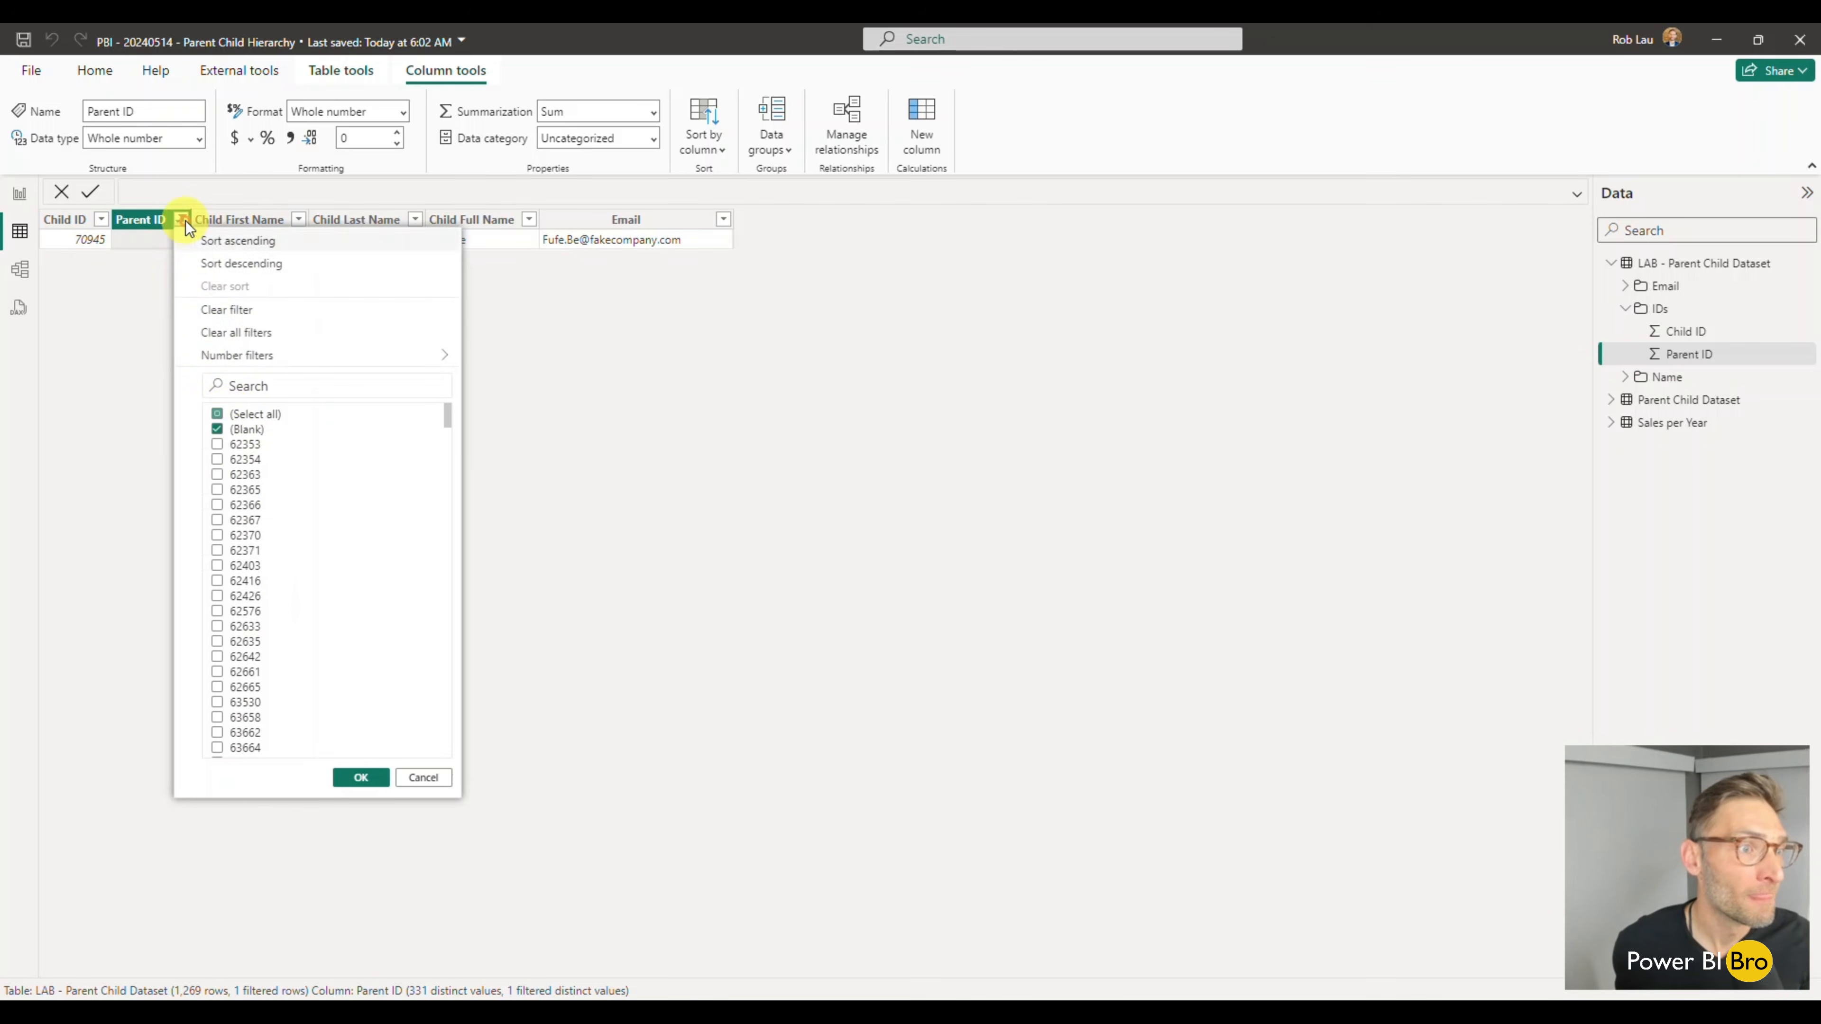
pyautogui.click(216, 414)
pyautogui.click(216, 414)
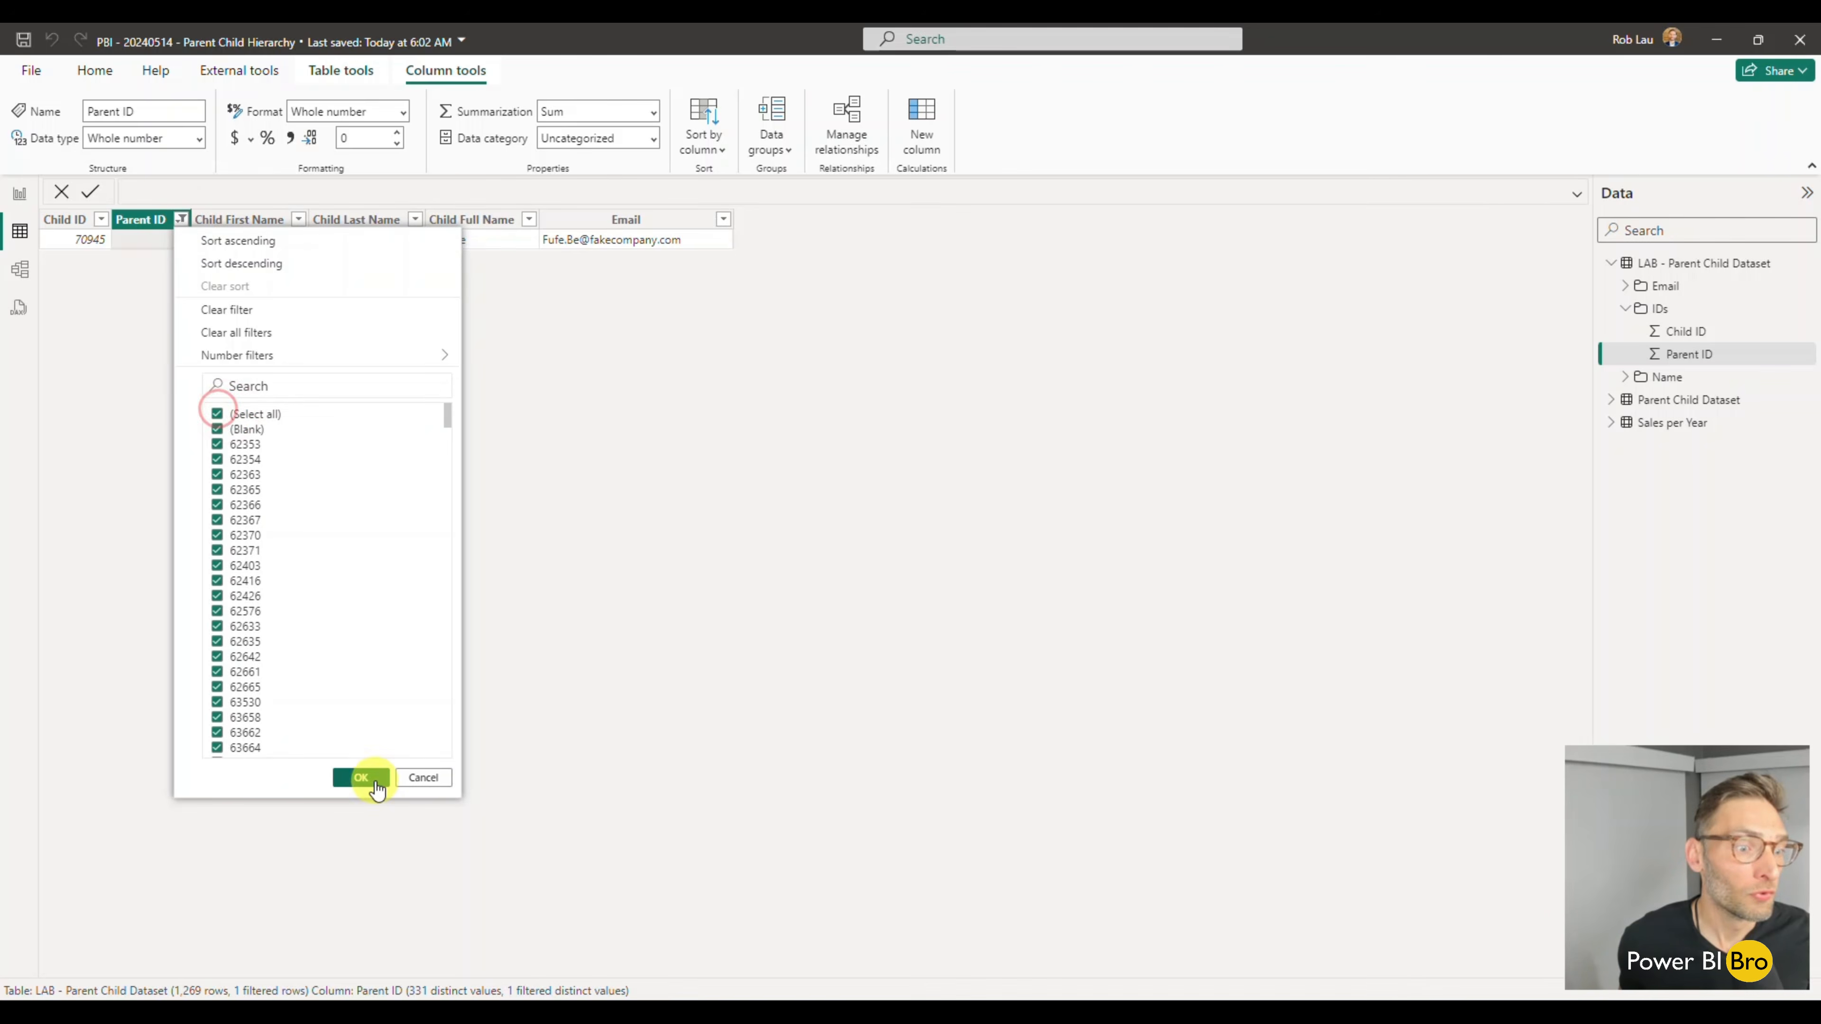
pyautogui.click(361, 777)
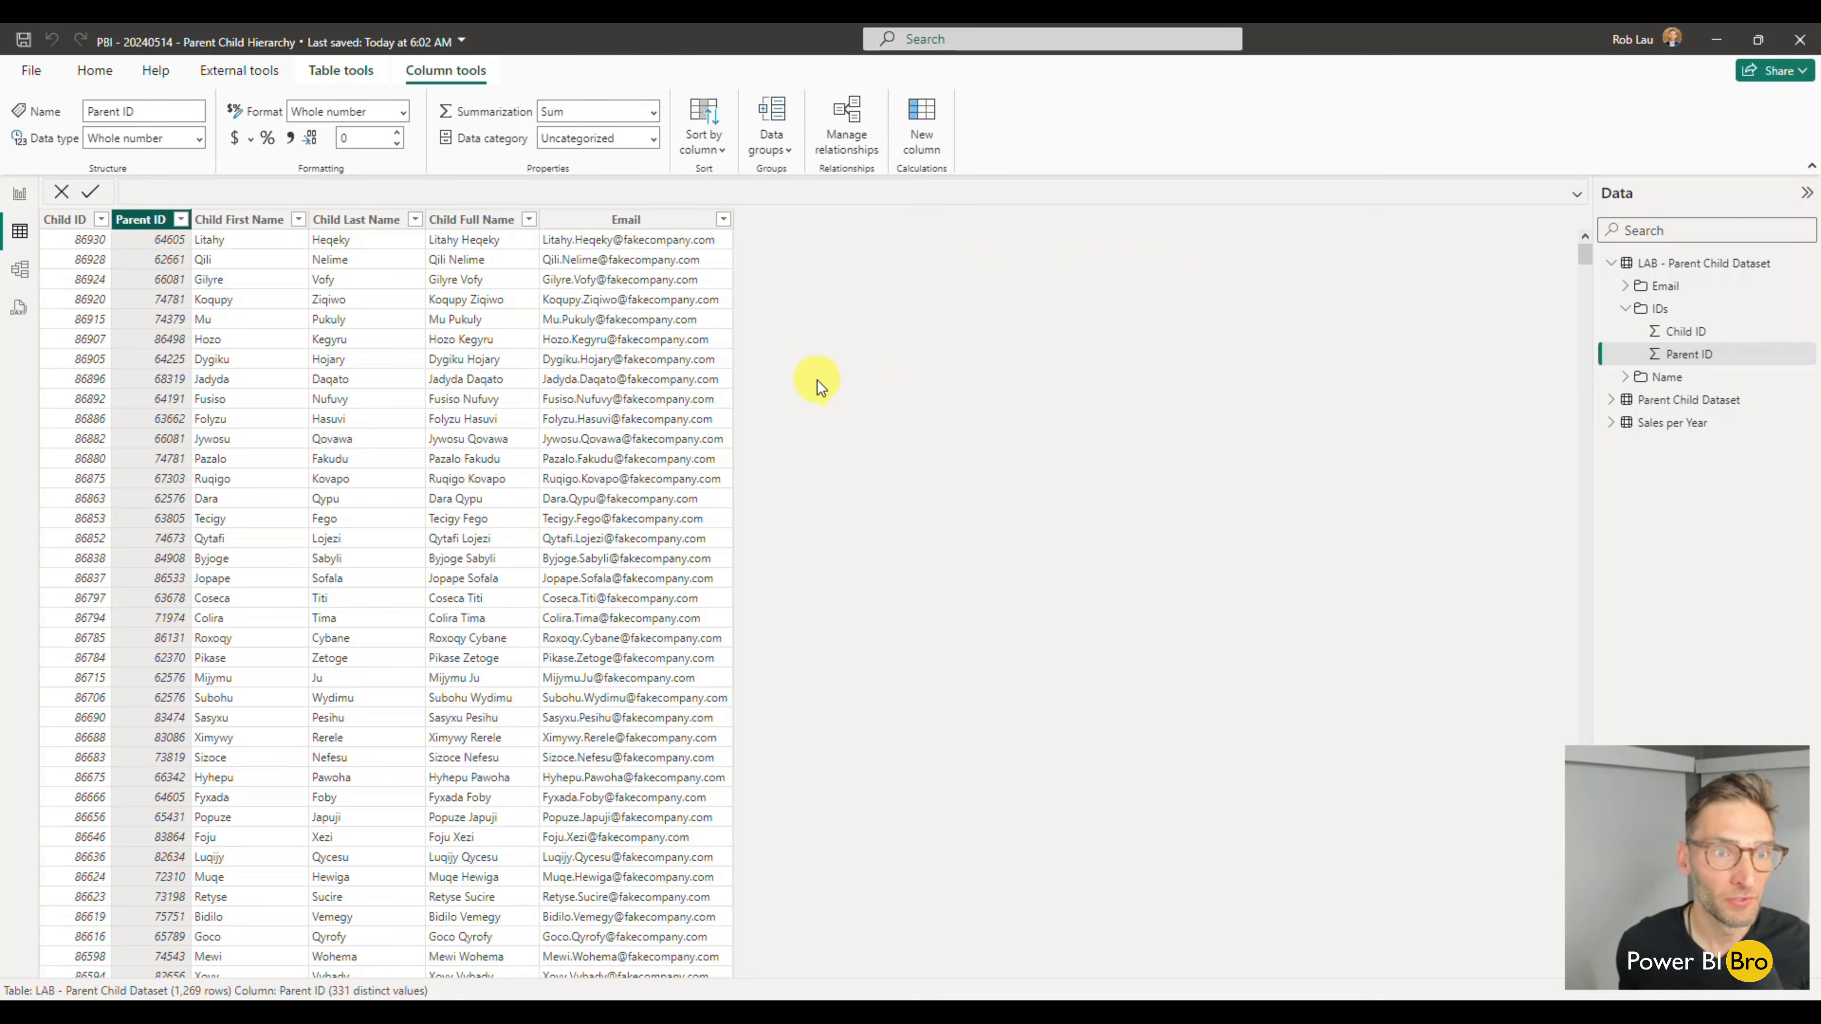
# - Add a calculated column named Path to the LAB - Parent Child Dataset table and begin its formula with the PATH function
pyautogui.click(642, 220)
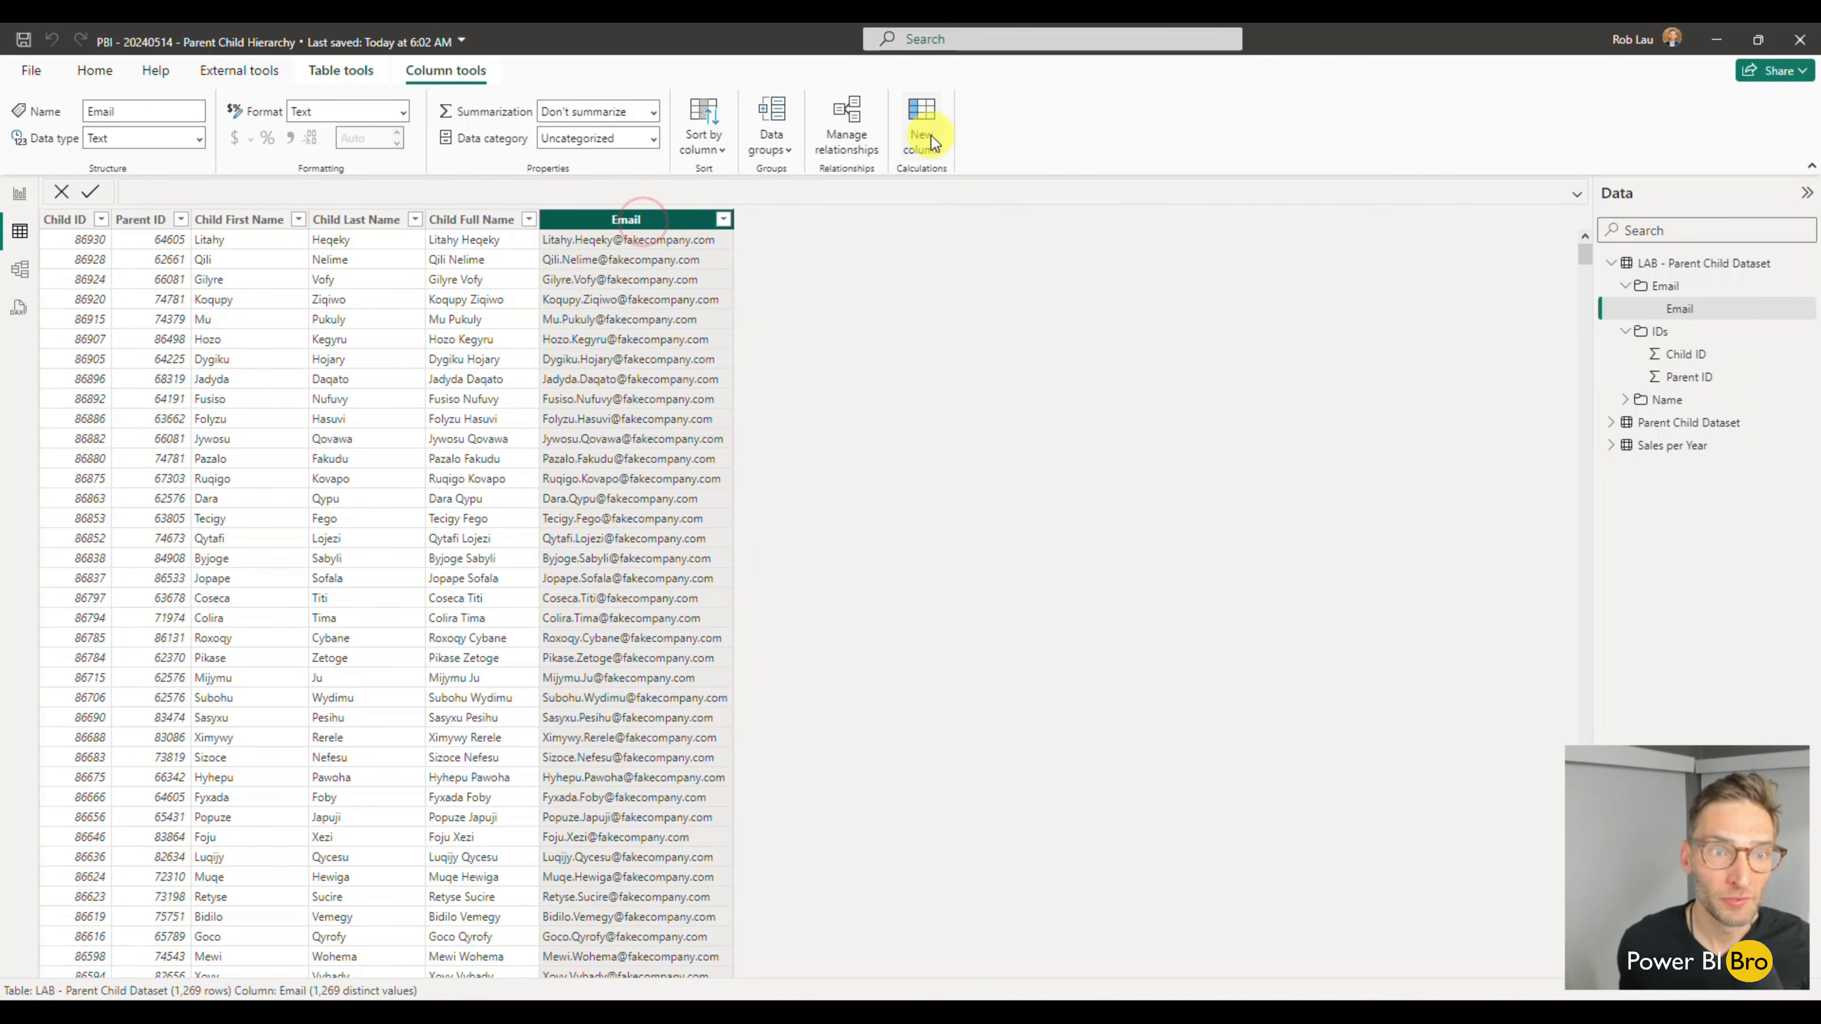
pyautogui.click(930, 137)
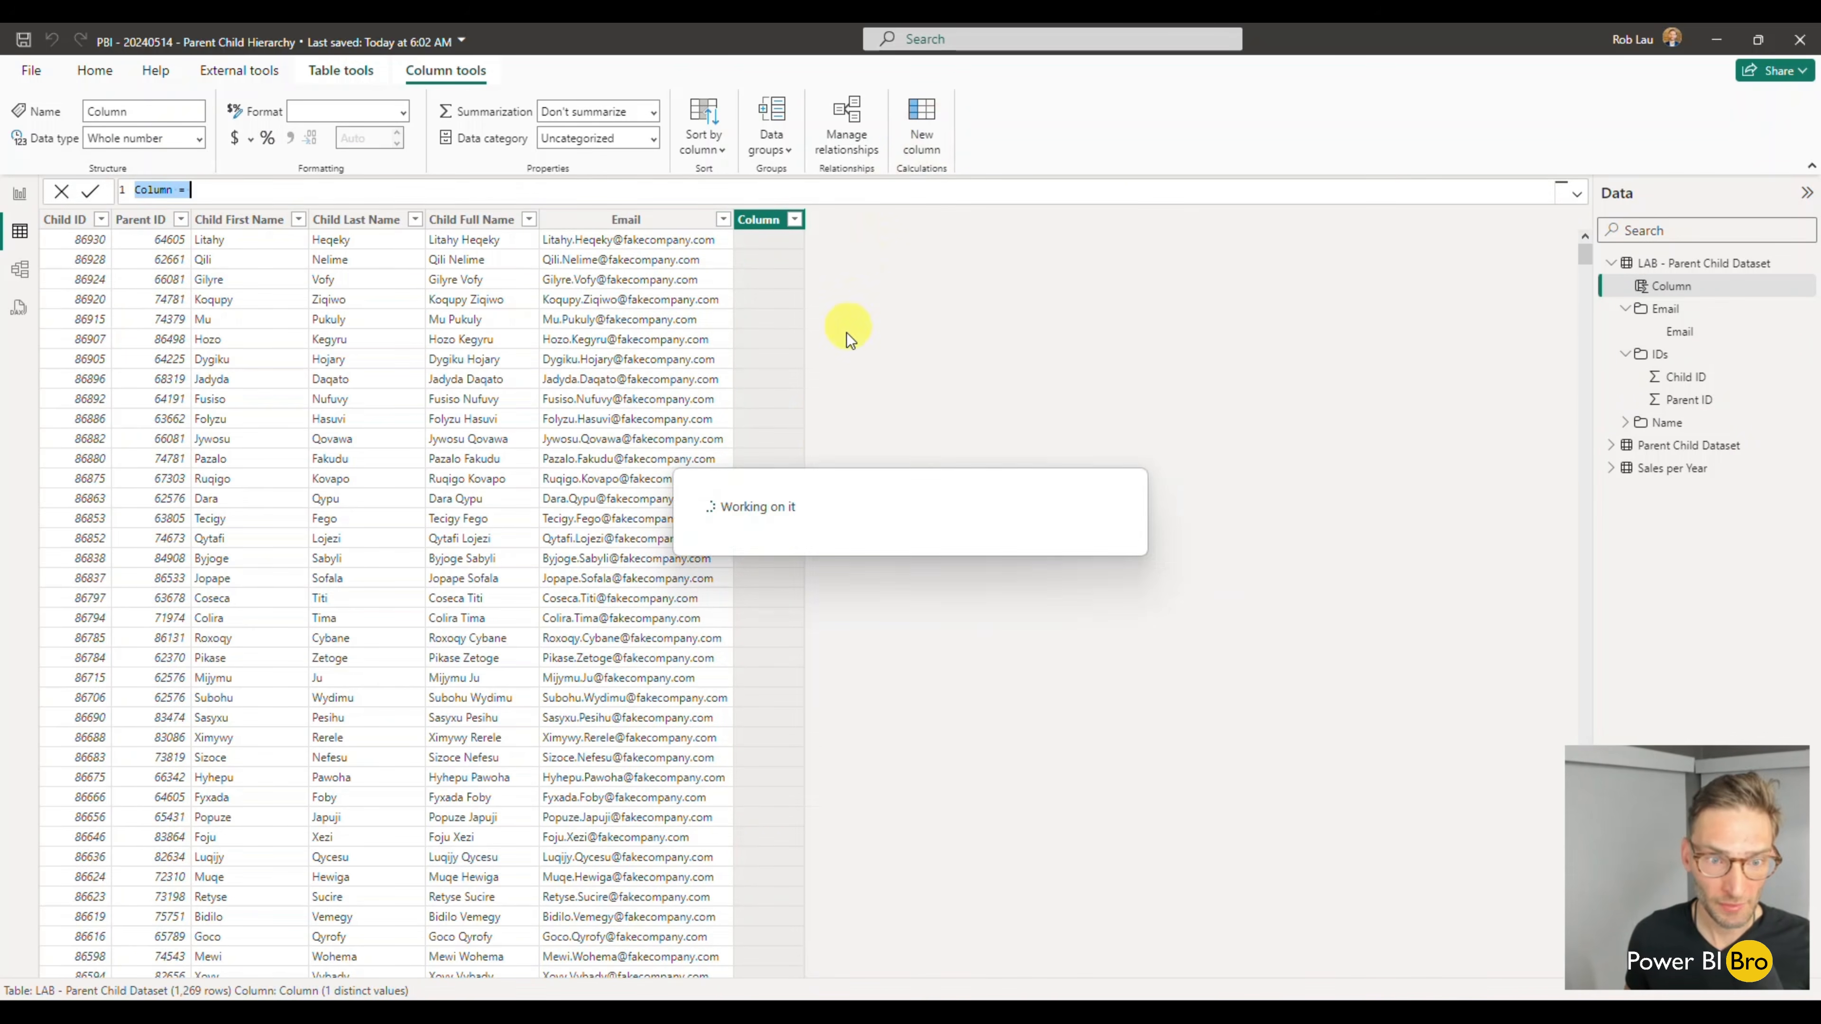
pyautogui.click(232, 188)
pyautogui.write('Path = ')
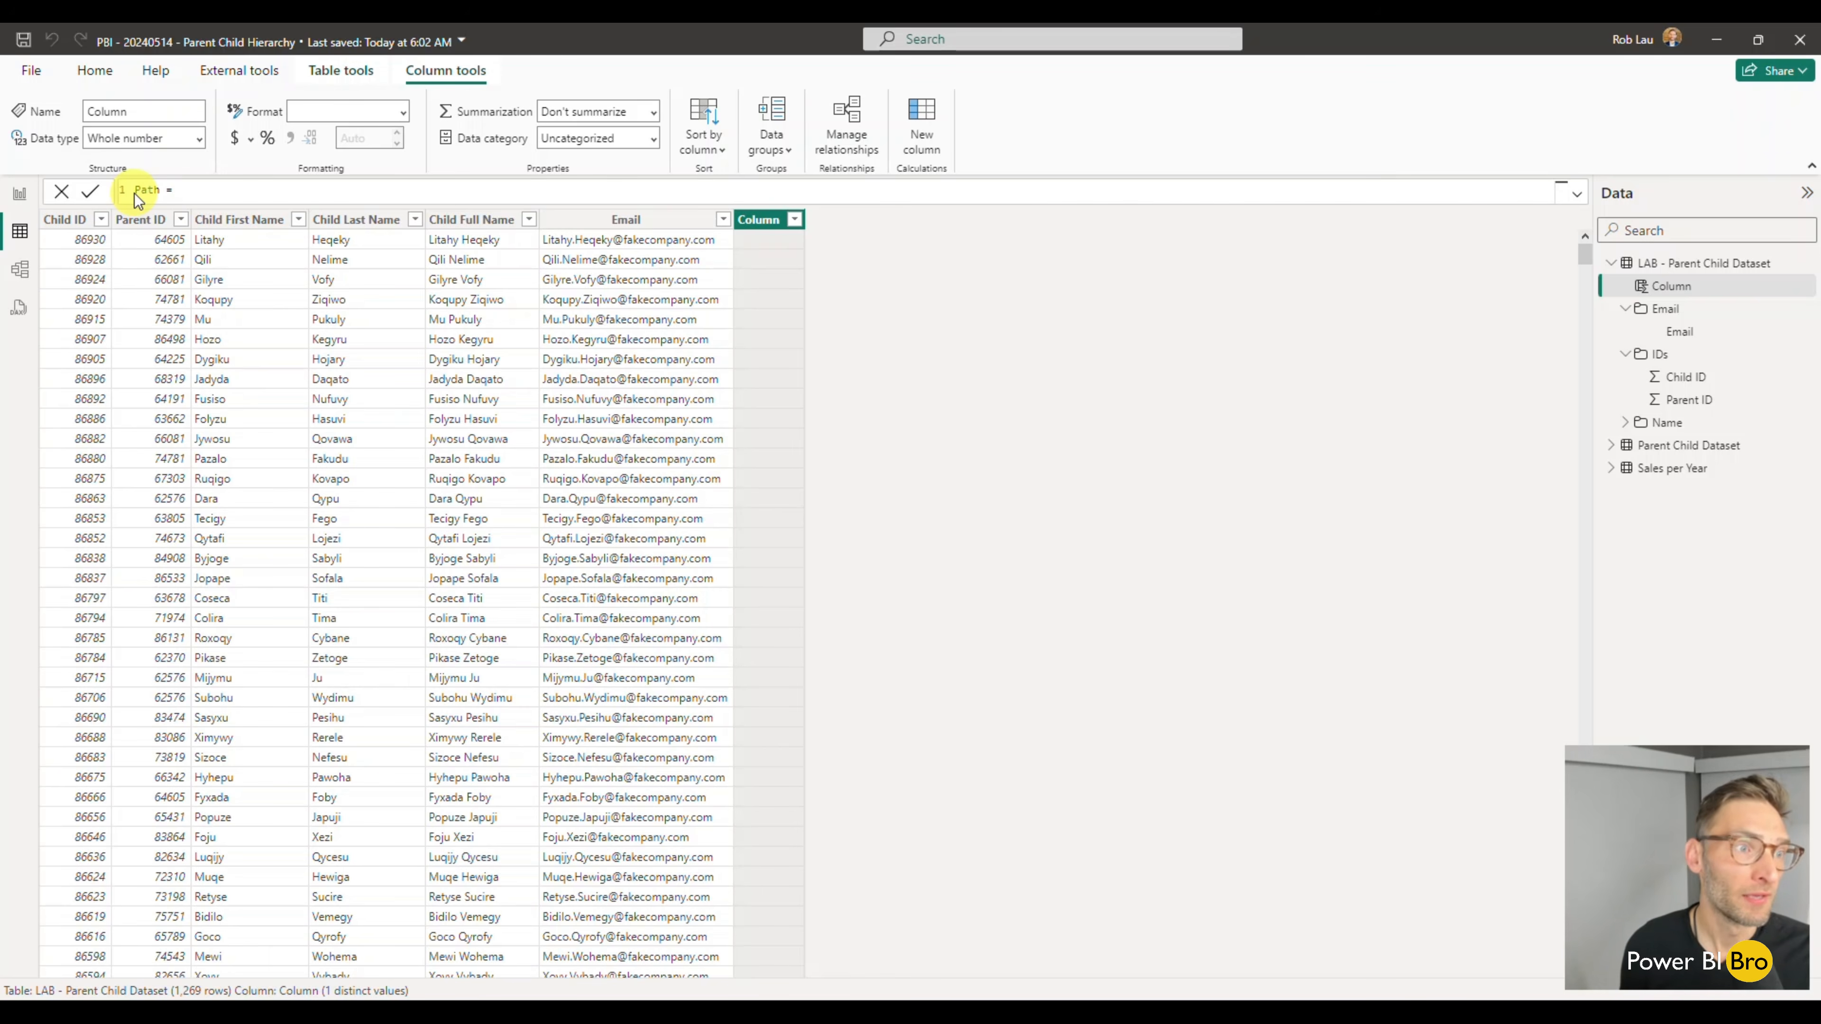
pyautogui.write('path')
pyautogui.press('Tab')
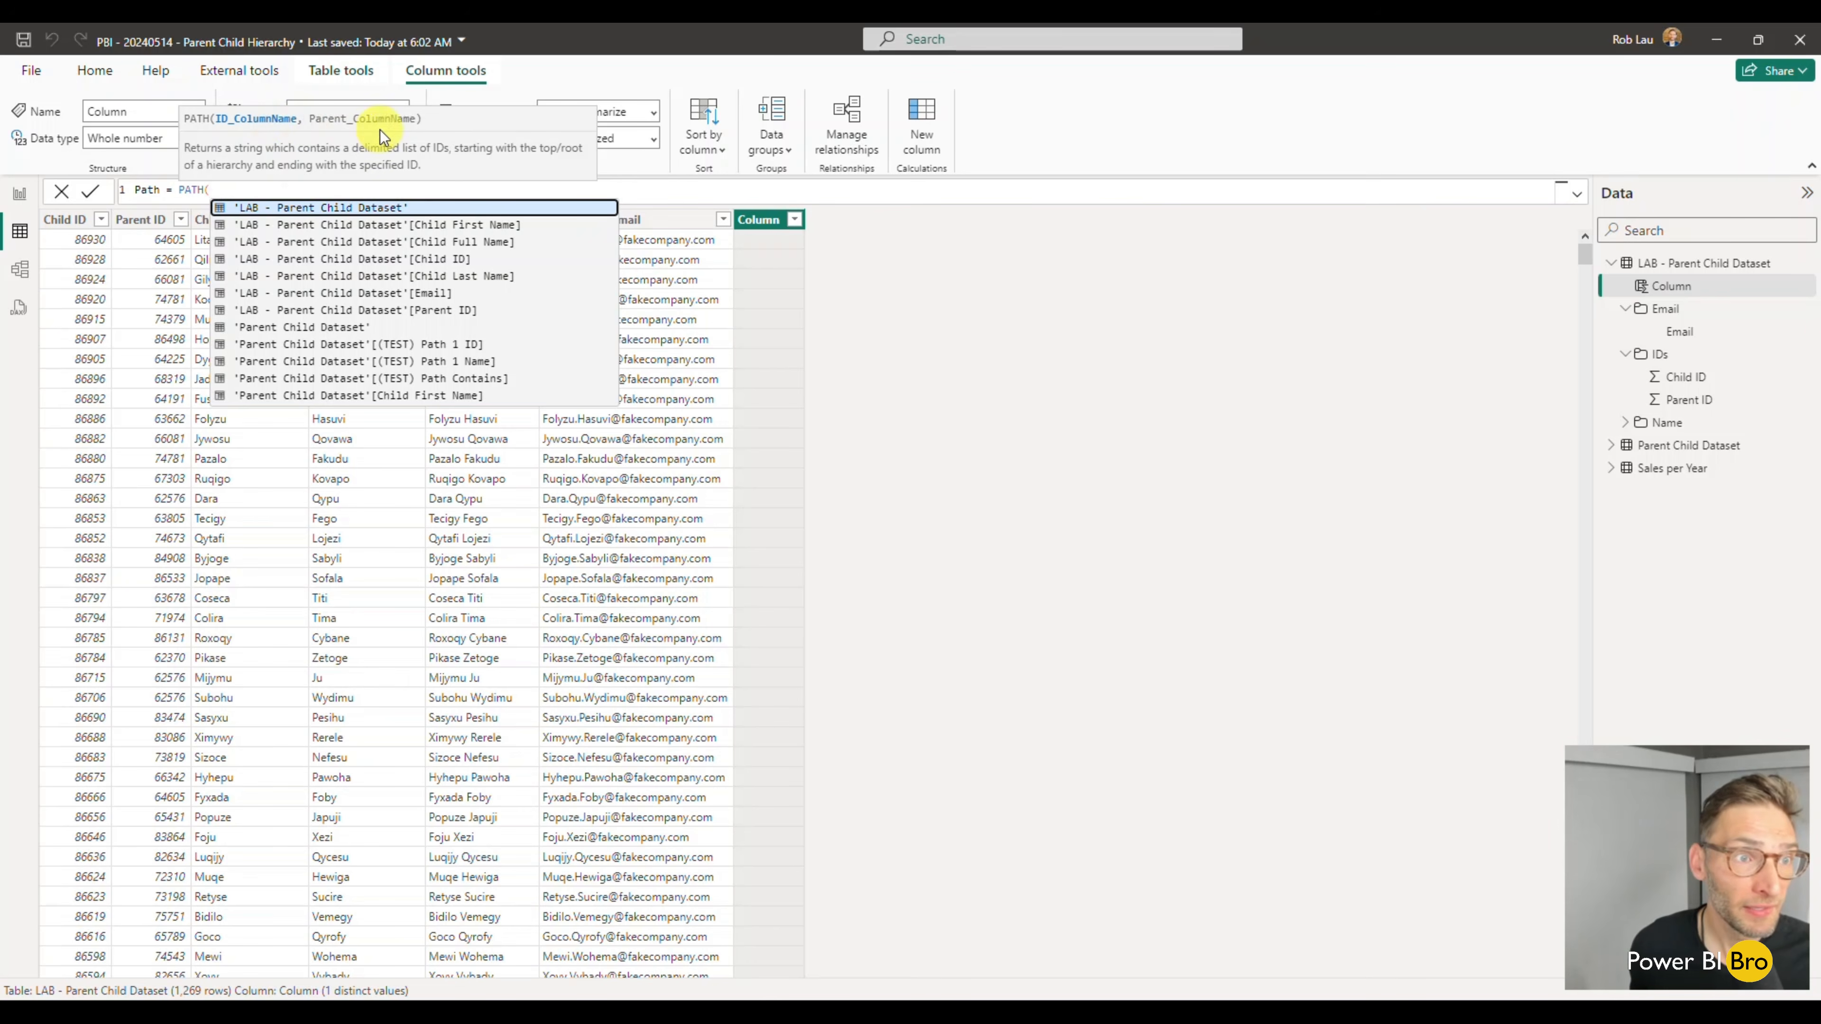
# - Supply 'LAB - Parent Child Dataset'[Child ID] as the PATH function's ID column
pyautogui.write('child')
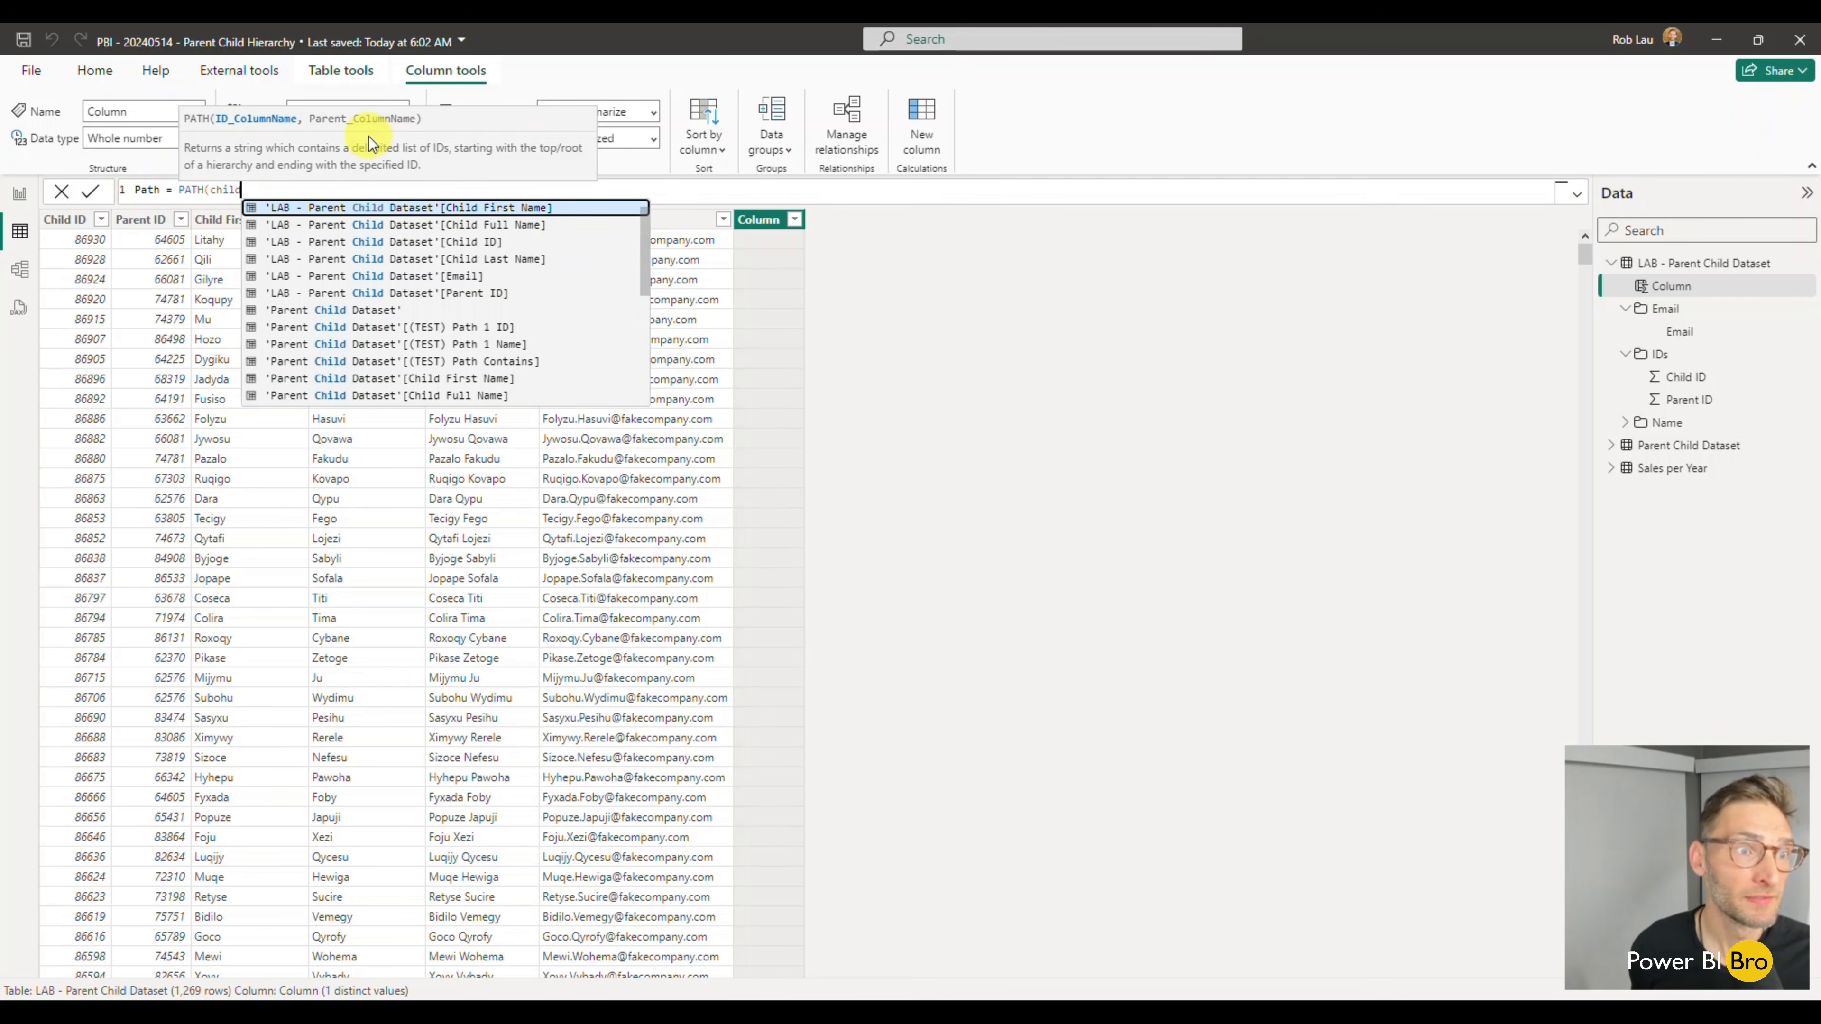
pyautogui.press('Down')
pyautogui.press('Down')
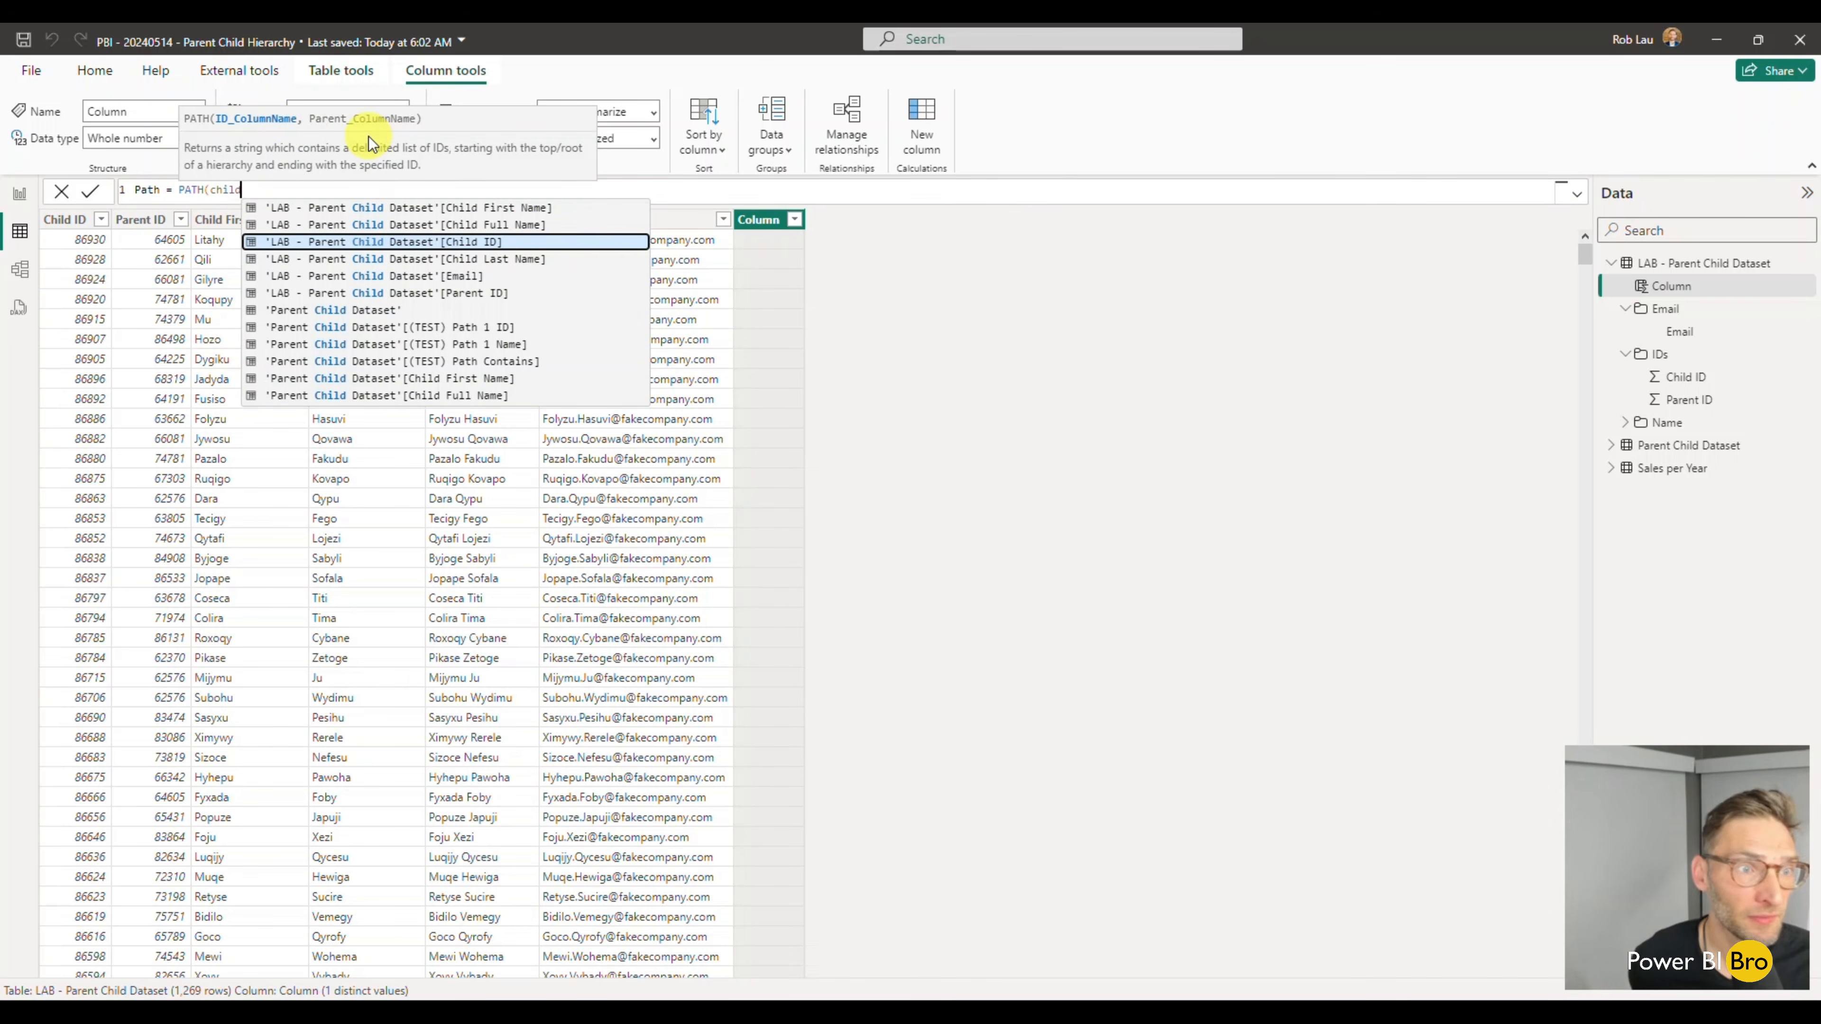
pyautogui.press('Tab')
pyautogui.write(',')
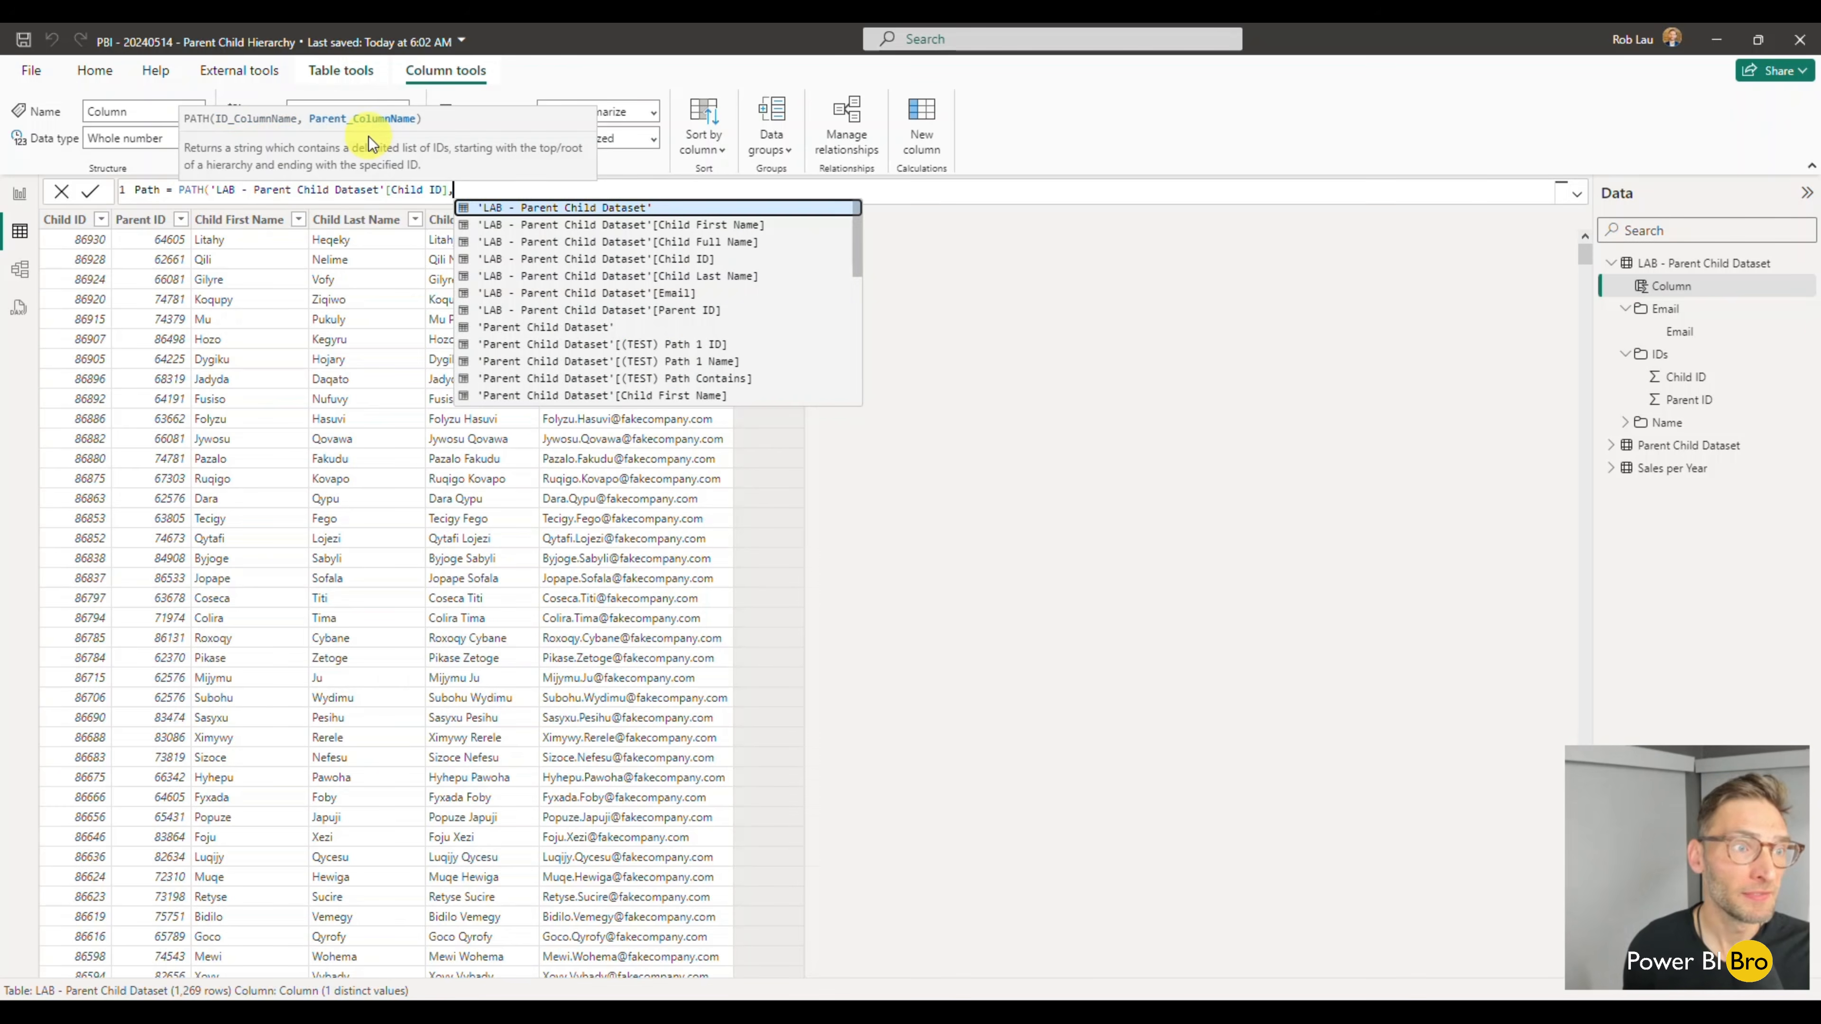
pyautogui.write('part')
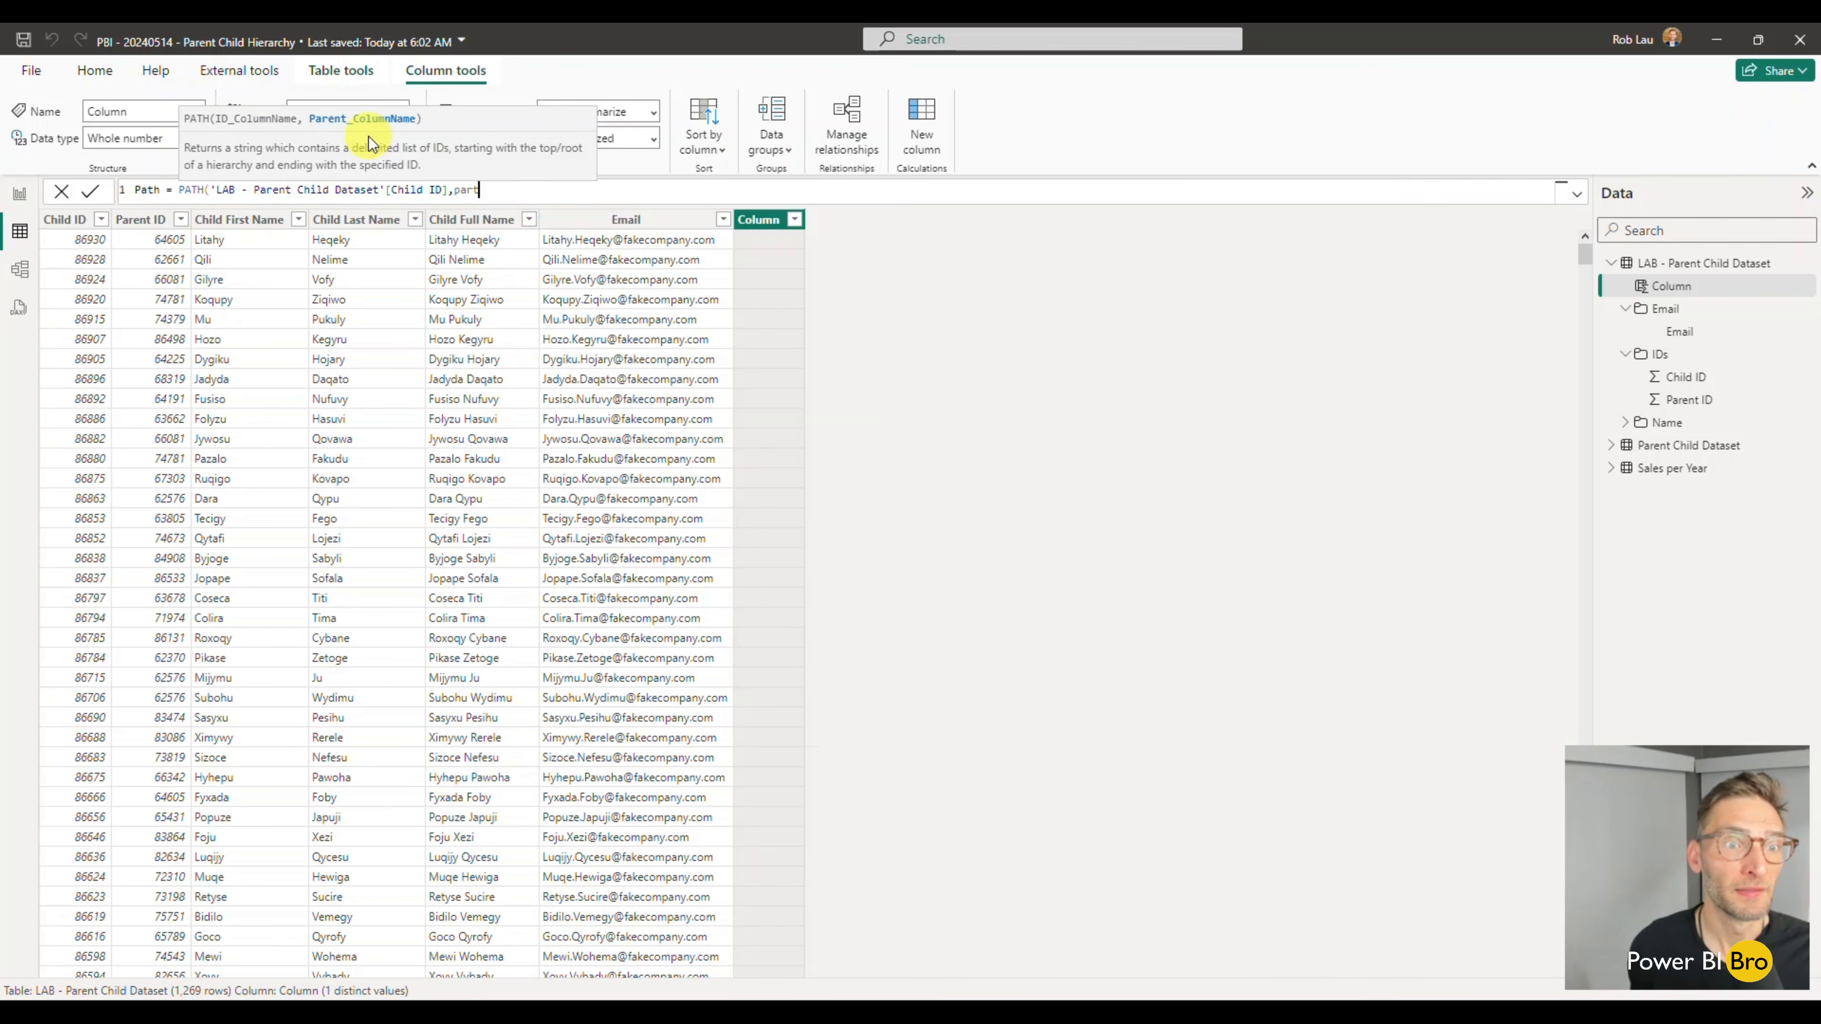
# - Supply 'LAB - Parent Child Dataset'[Parent ID] as the PATH function's parent column and commit the formula
pyautogui.press('BackSpace')
pyautogui.write('e')
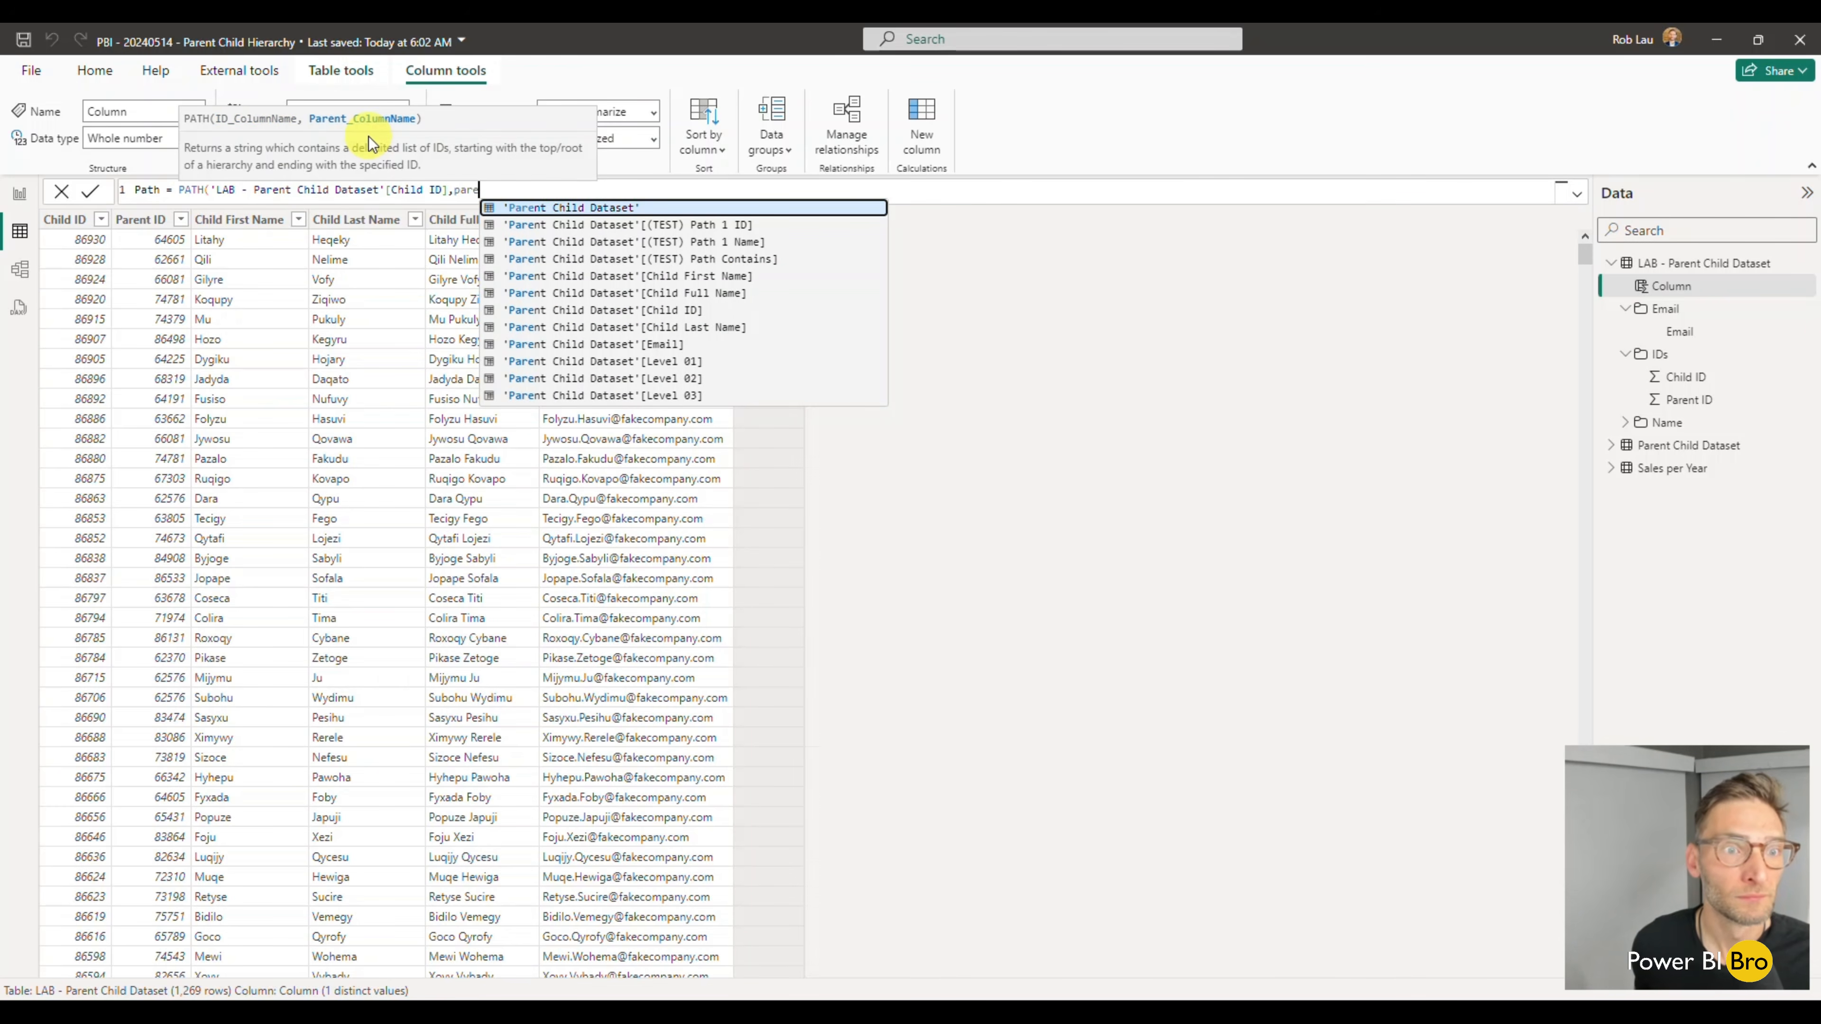
pyautogui.press('Down')
pyautogui.press('Down')
pyautogui.press('Down')
pyautogui.press('Down')
pyautogui.press('Down')
pyautogui.press('Down')
pyautogui.press('Down')
pyautogui.press('Down')
pyautogui.press('Down')
pyautogui.press('Down')
pyautogui.press('Down')
pyautogui.press('Down')
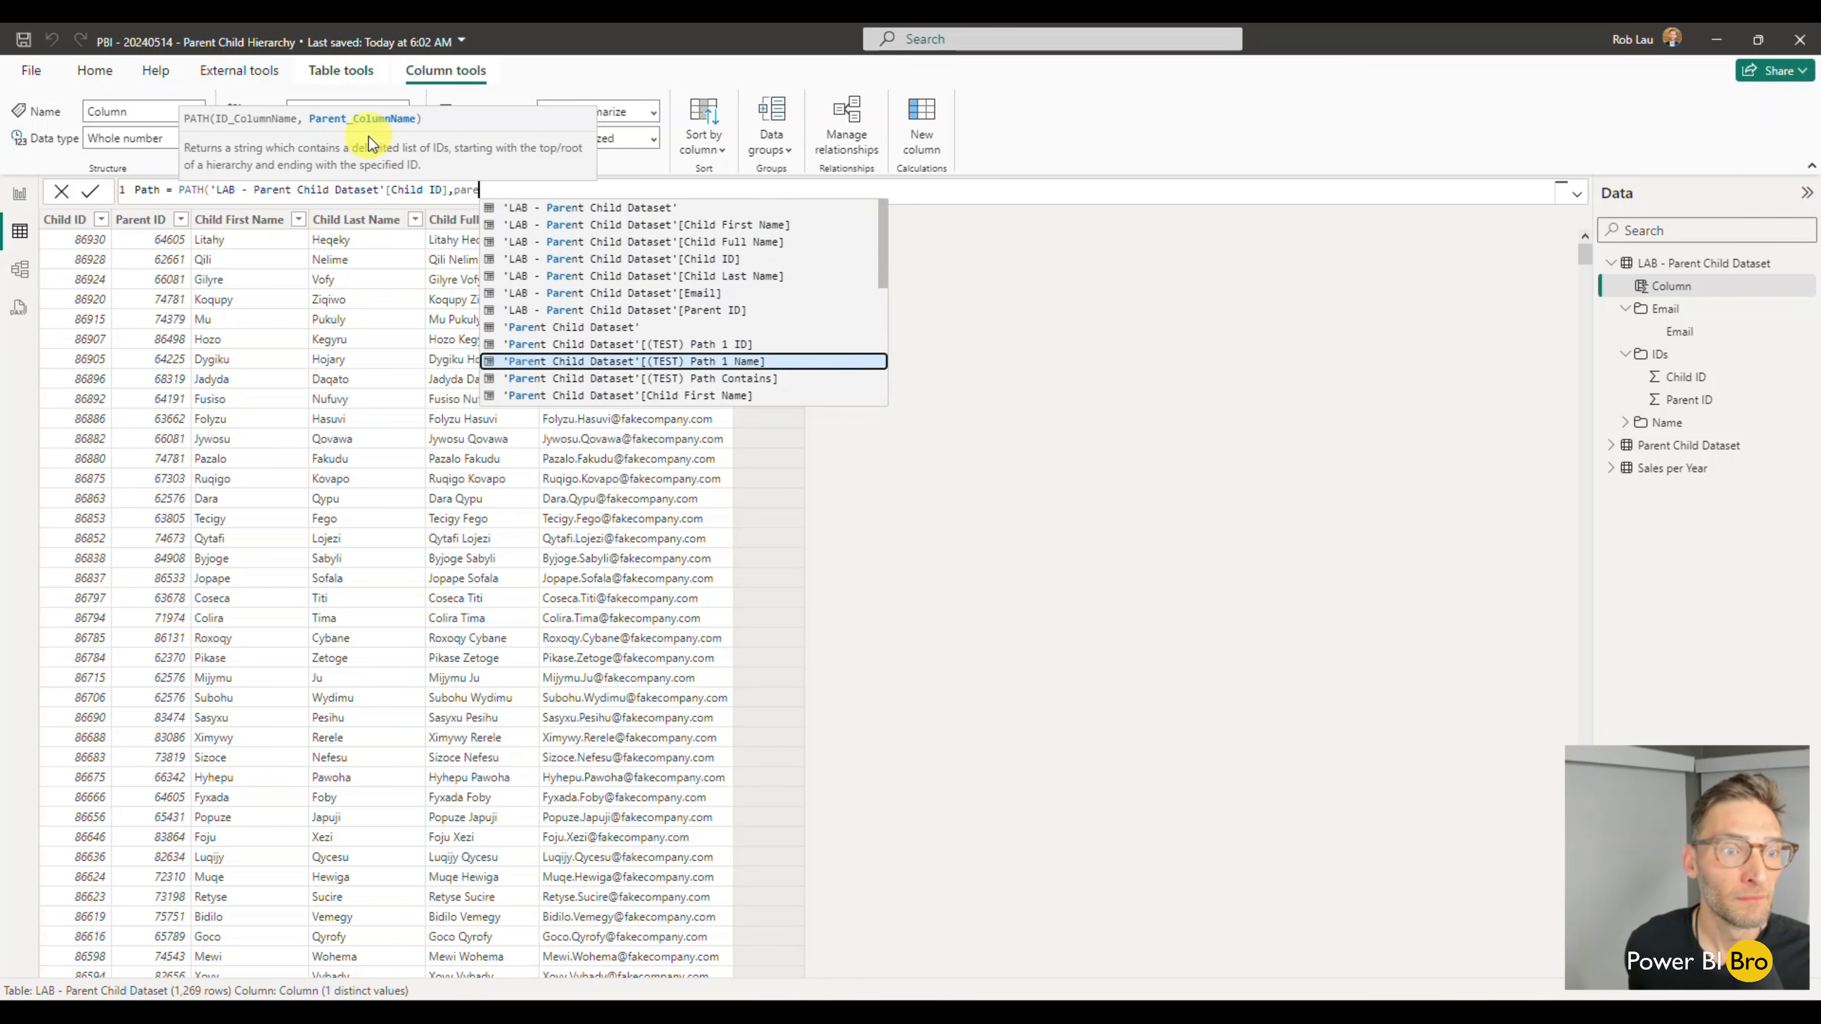
pyautogui.press('Up')
pyautogui.press('Up')
pyautogui.press('Up')
pyautogui.press('Up')
pyautogui.press('Up')
pyautogui.press('Up')
pyautogui.press('Up')
pyautogui.press('Up')
pyautogui.press('Up')
pyautogui.press('Up')
pyautogui.press('Up')
pyautogui.press('Up')
pyautogui.press('Up')
pyautogui.press('Up')
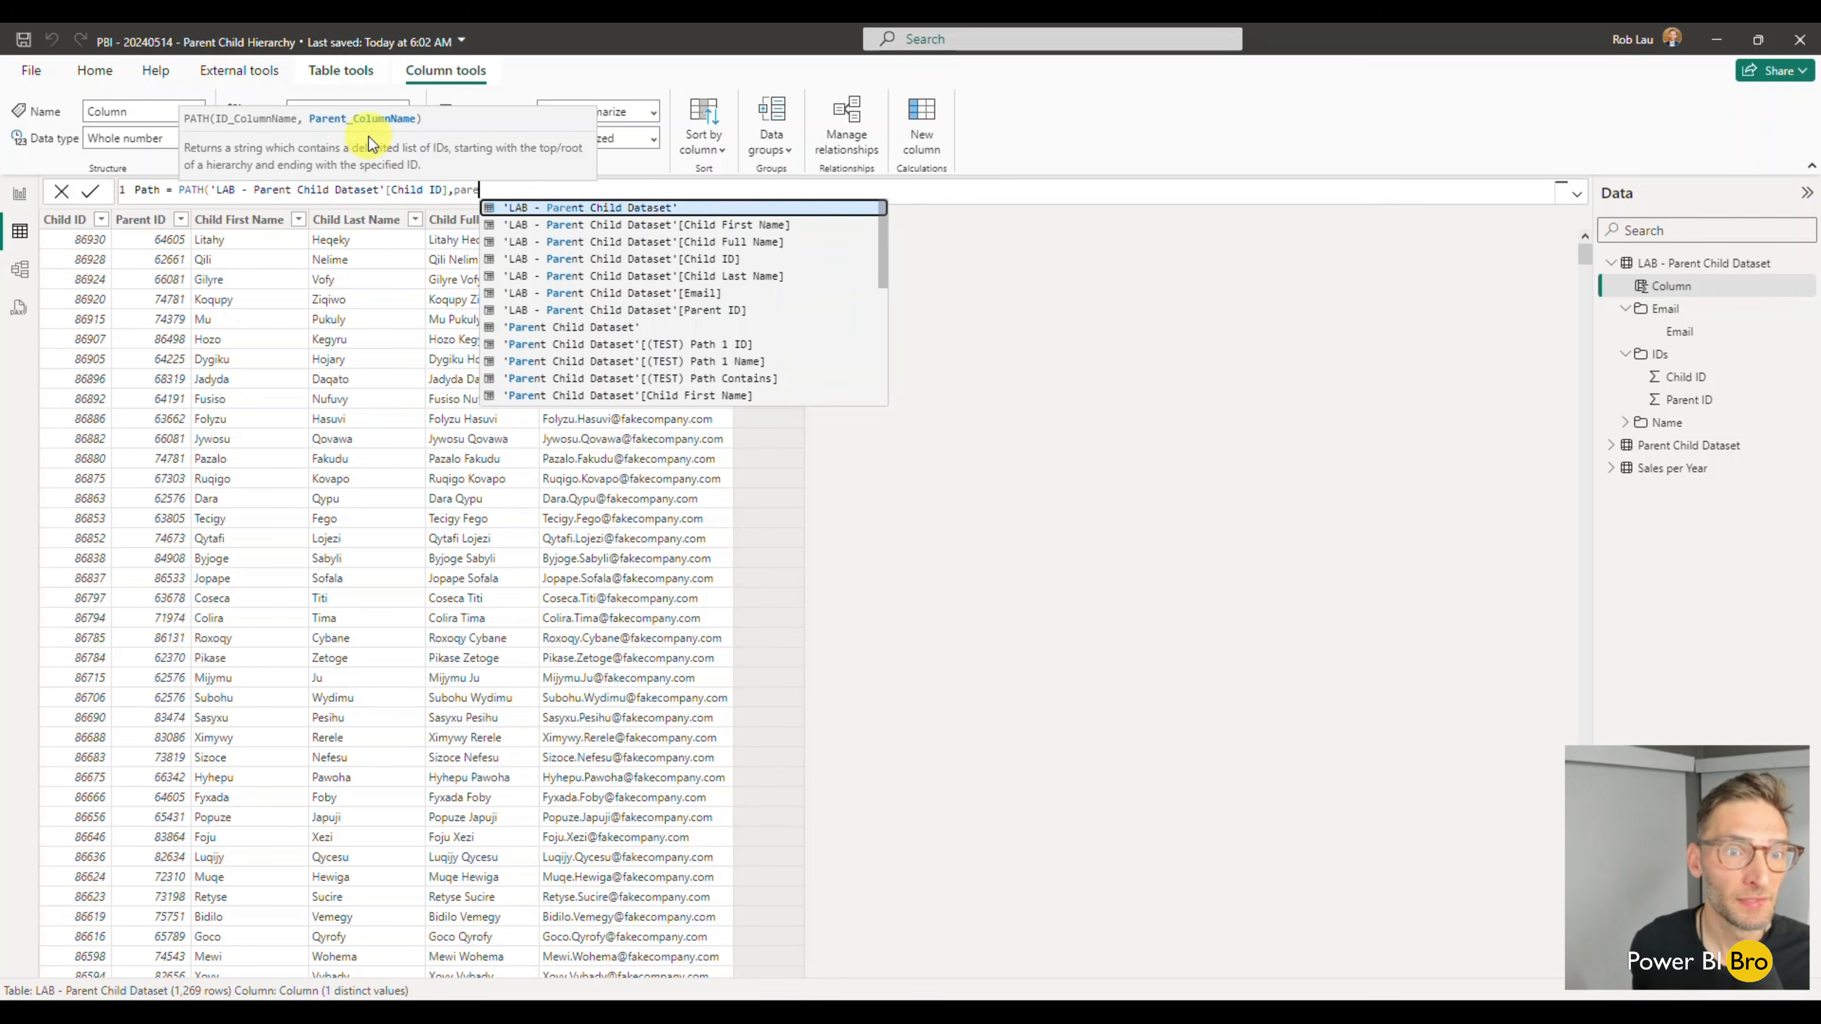
pyautogui.press('Down')
pyautogui.press('Tab')
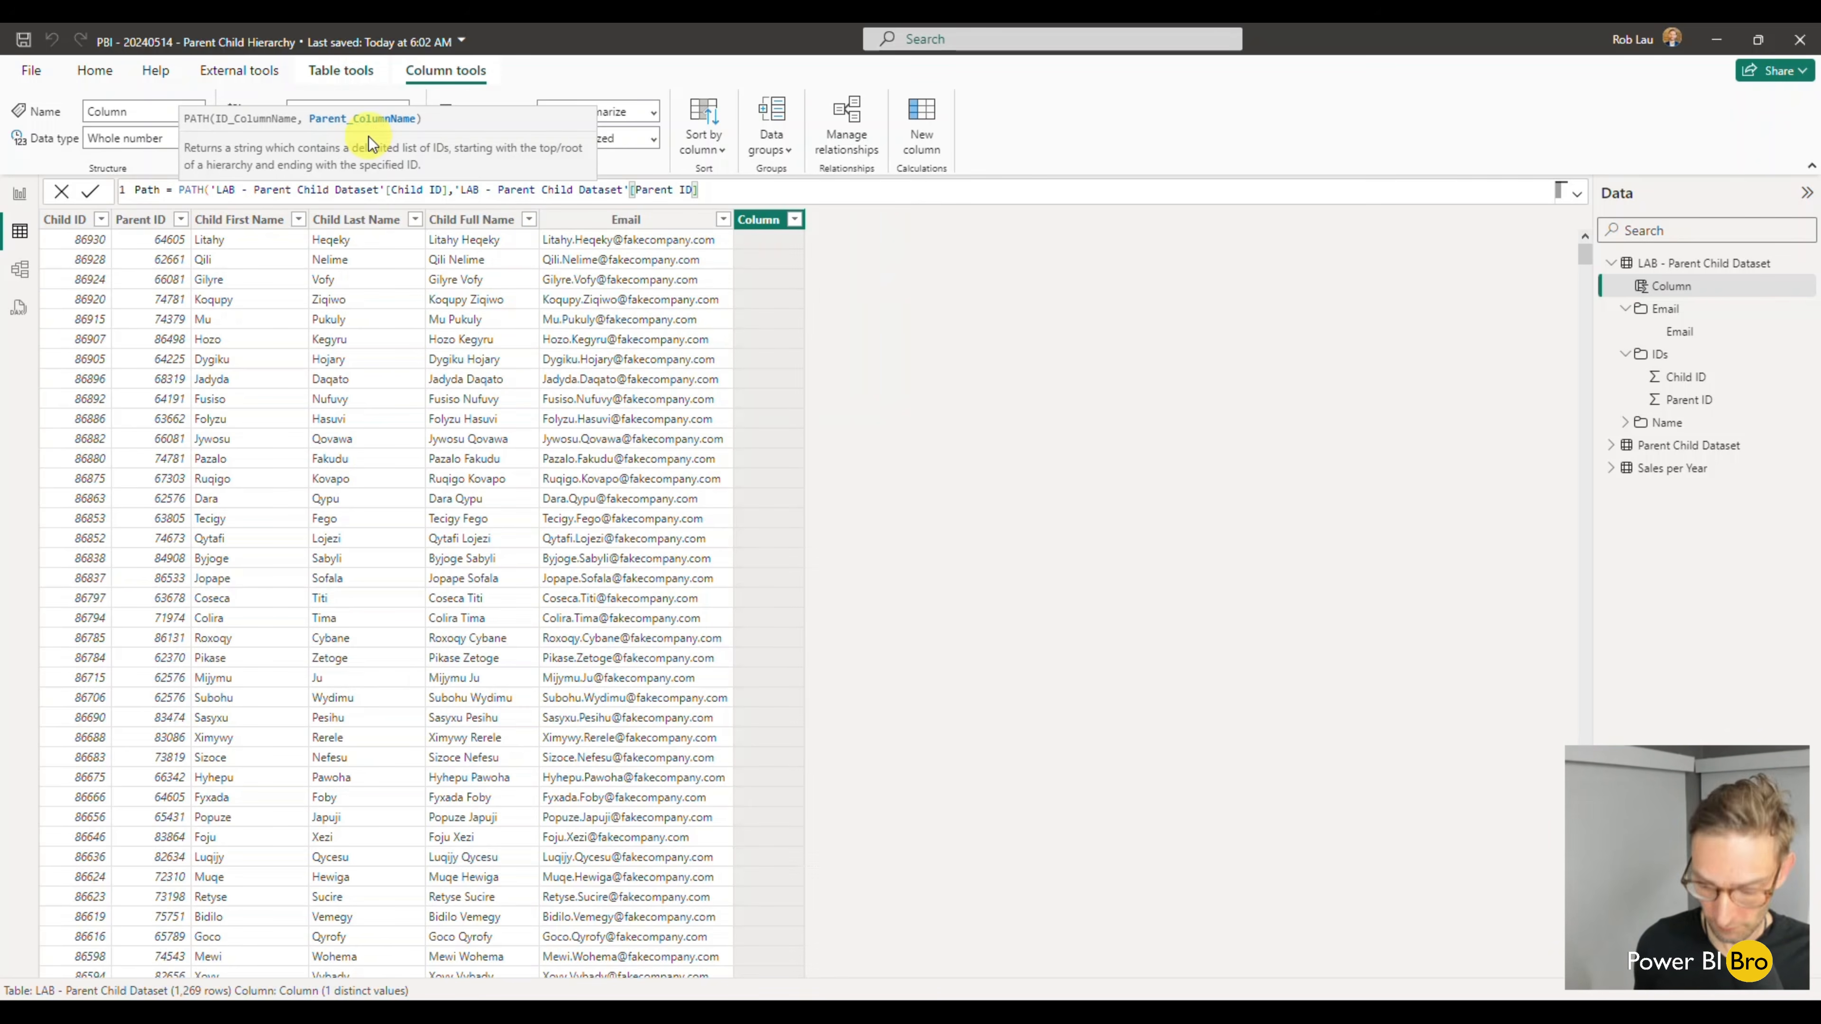
pyautogui.write(')')
pyautogui.press('Return')
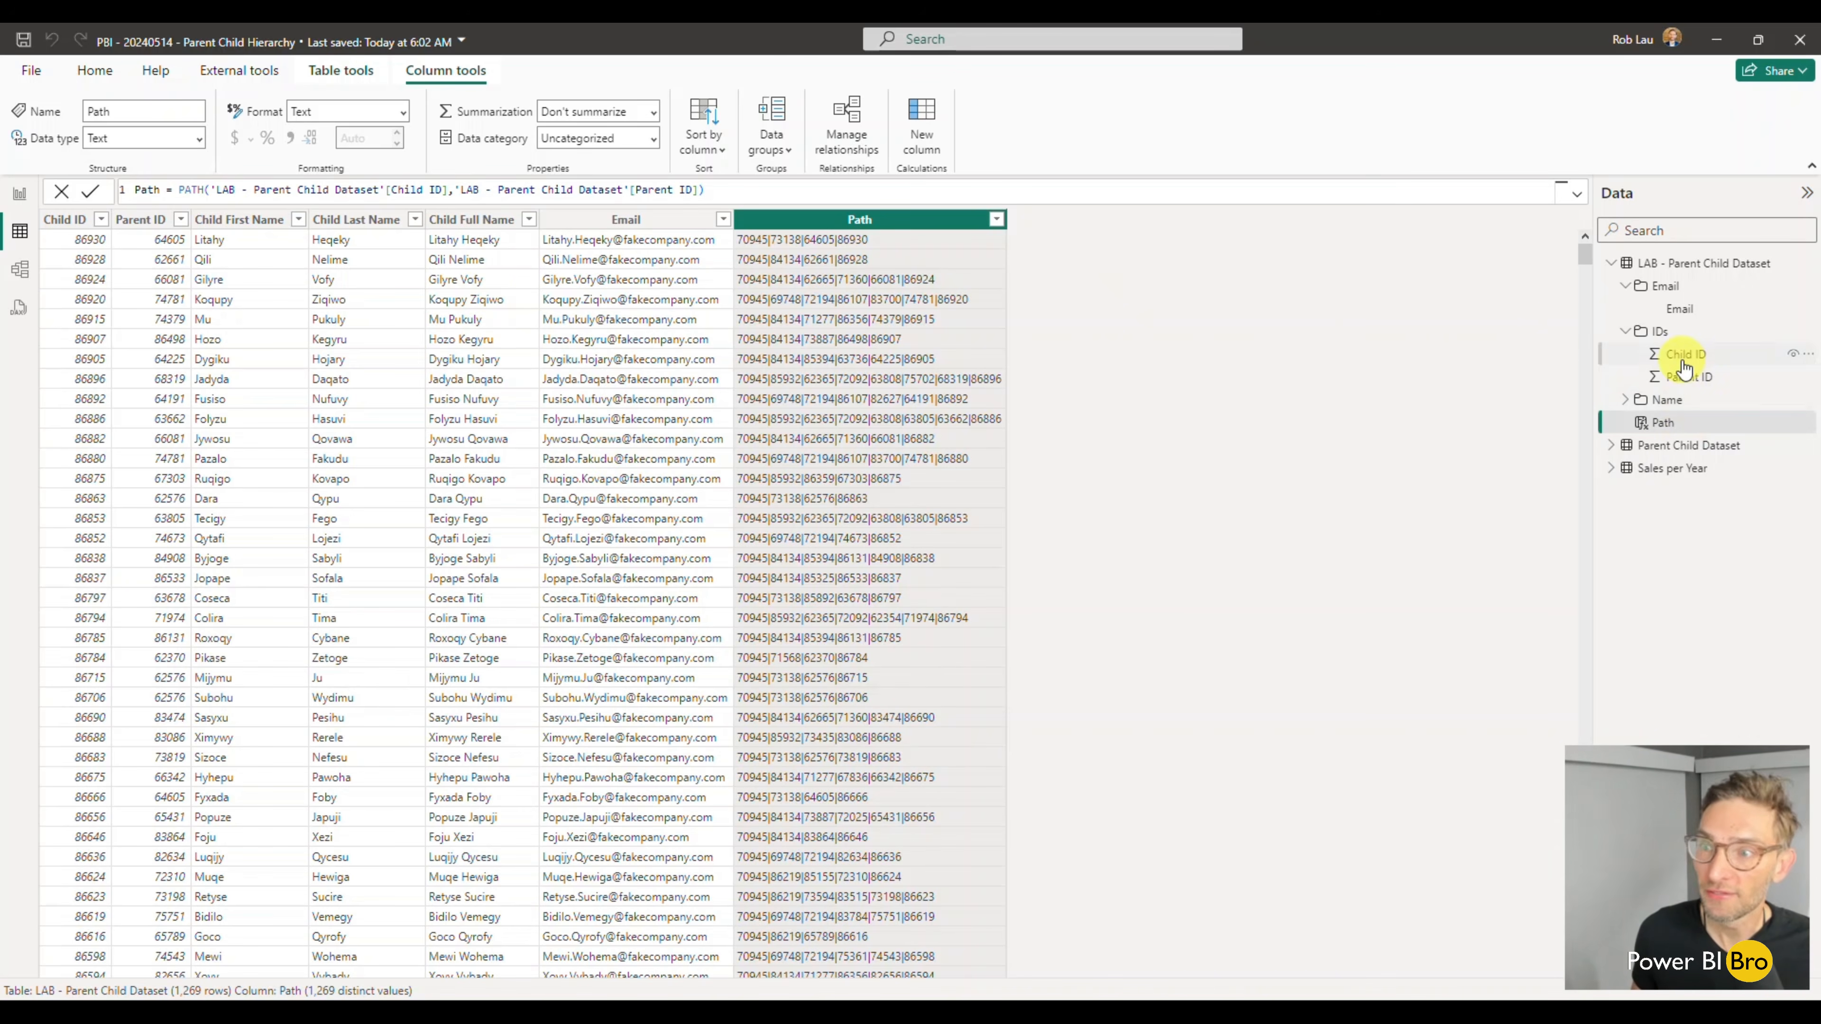
# - Add a calculated column to the LAB - Parent Child Dataset table and begin its formula with the PATHLENGTH function
pyautogui.click(922, 133)
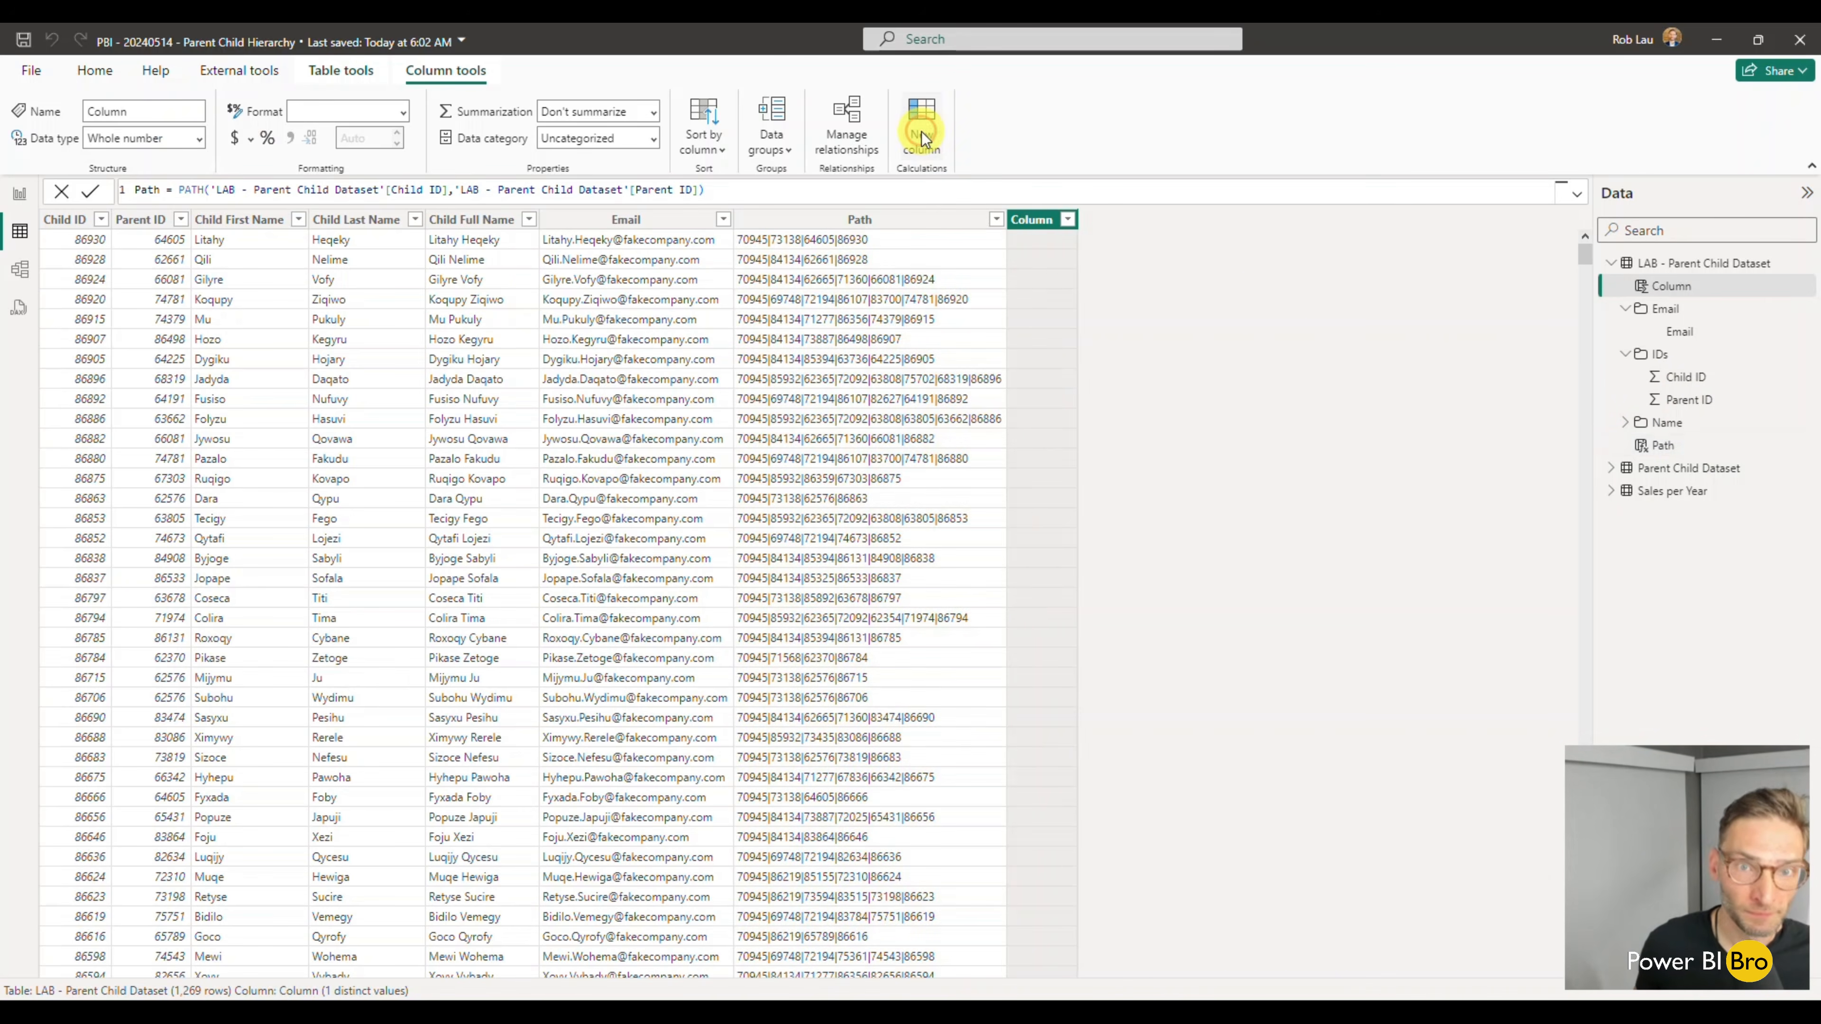
pyautogui.click(244, 190)
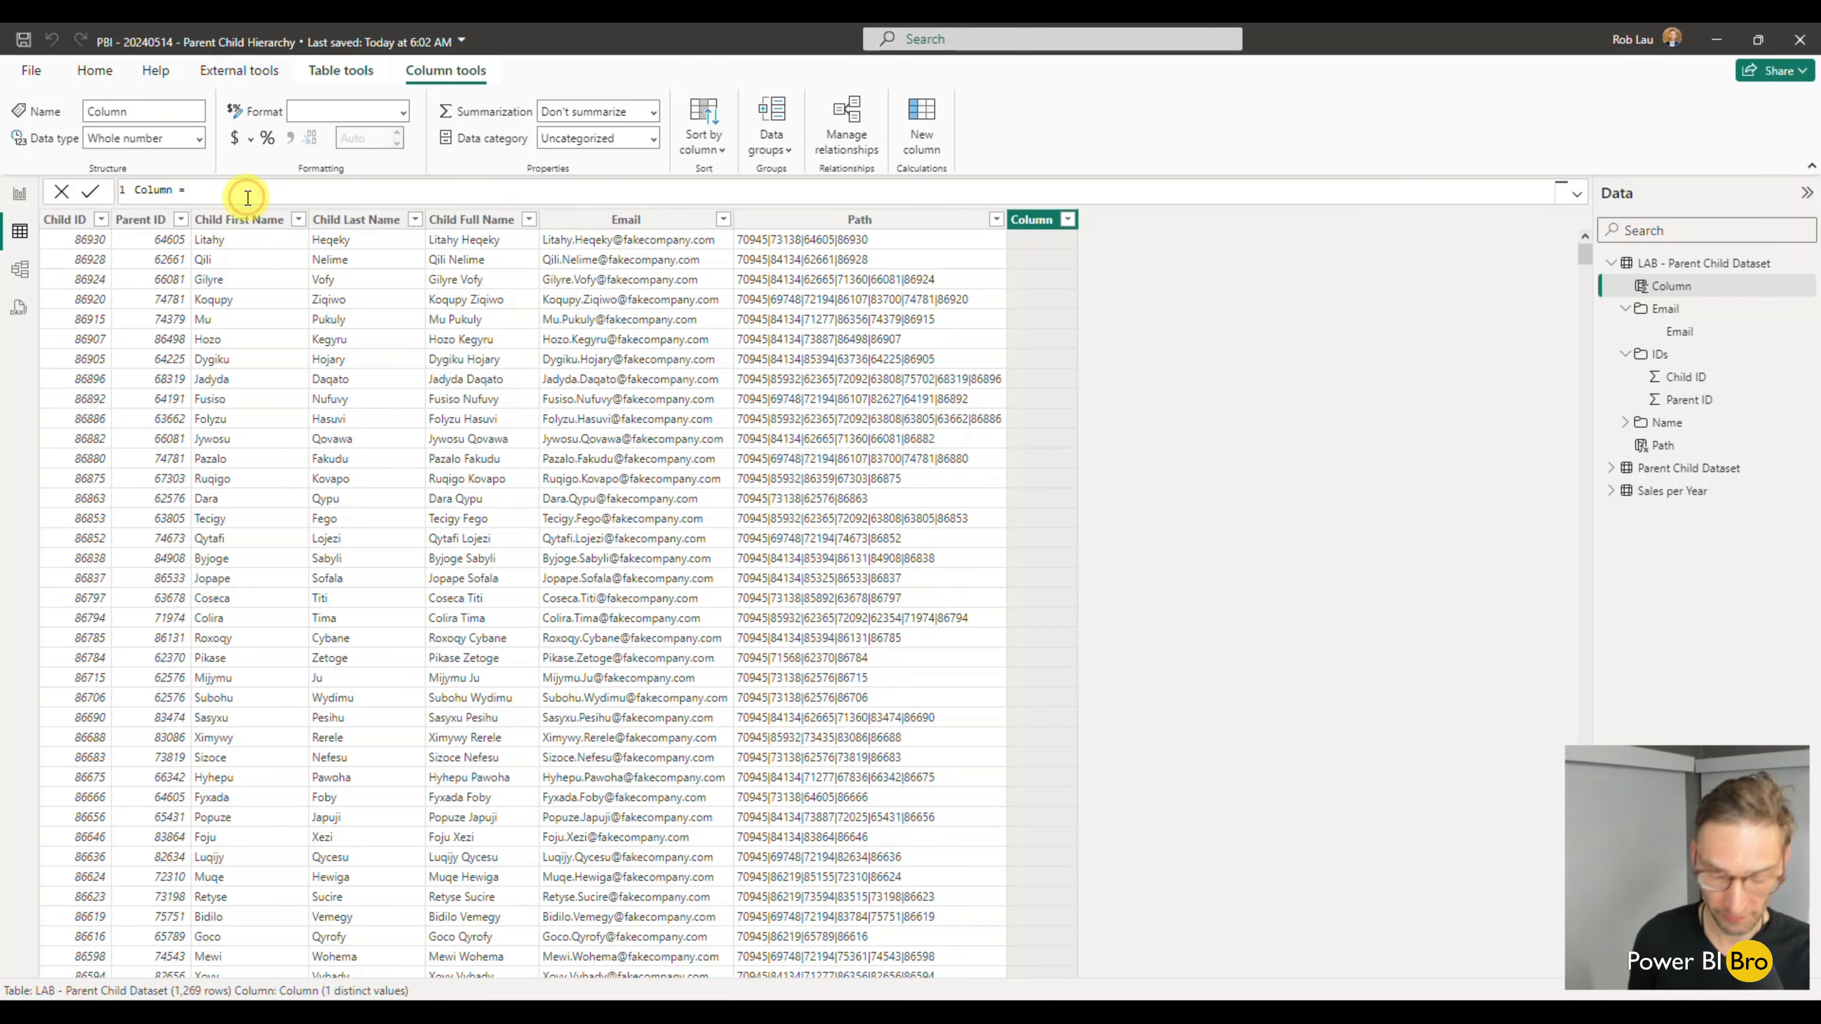
pyautogui.write('path')
pyautogui.press('Down')
pyautogui.press('Down')
pyautogui.press('Down')
pyautogui.press('Down')
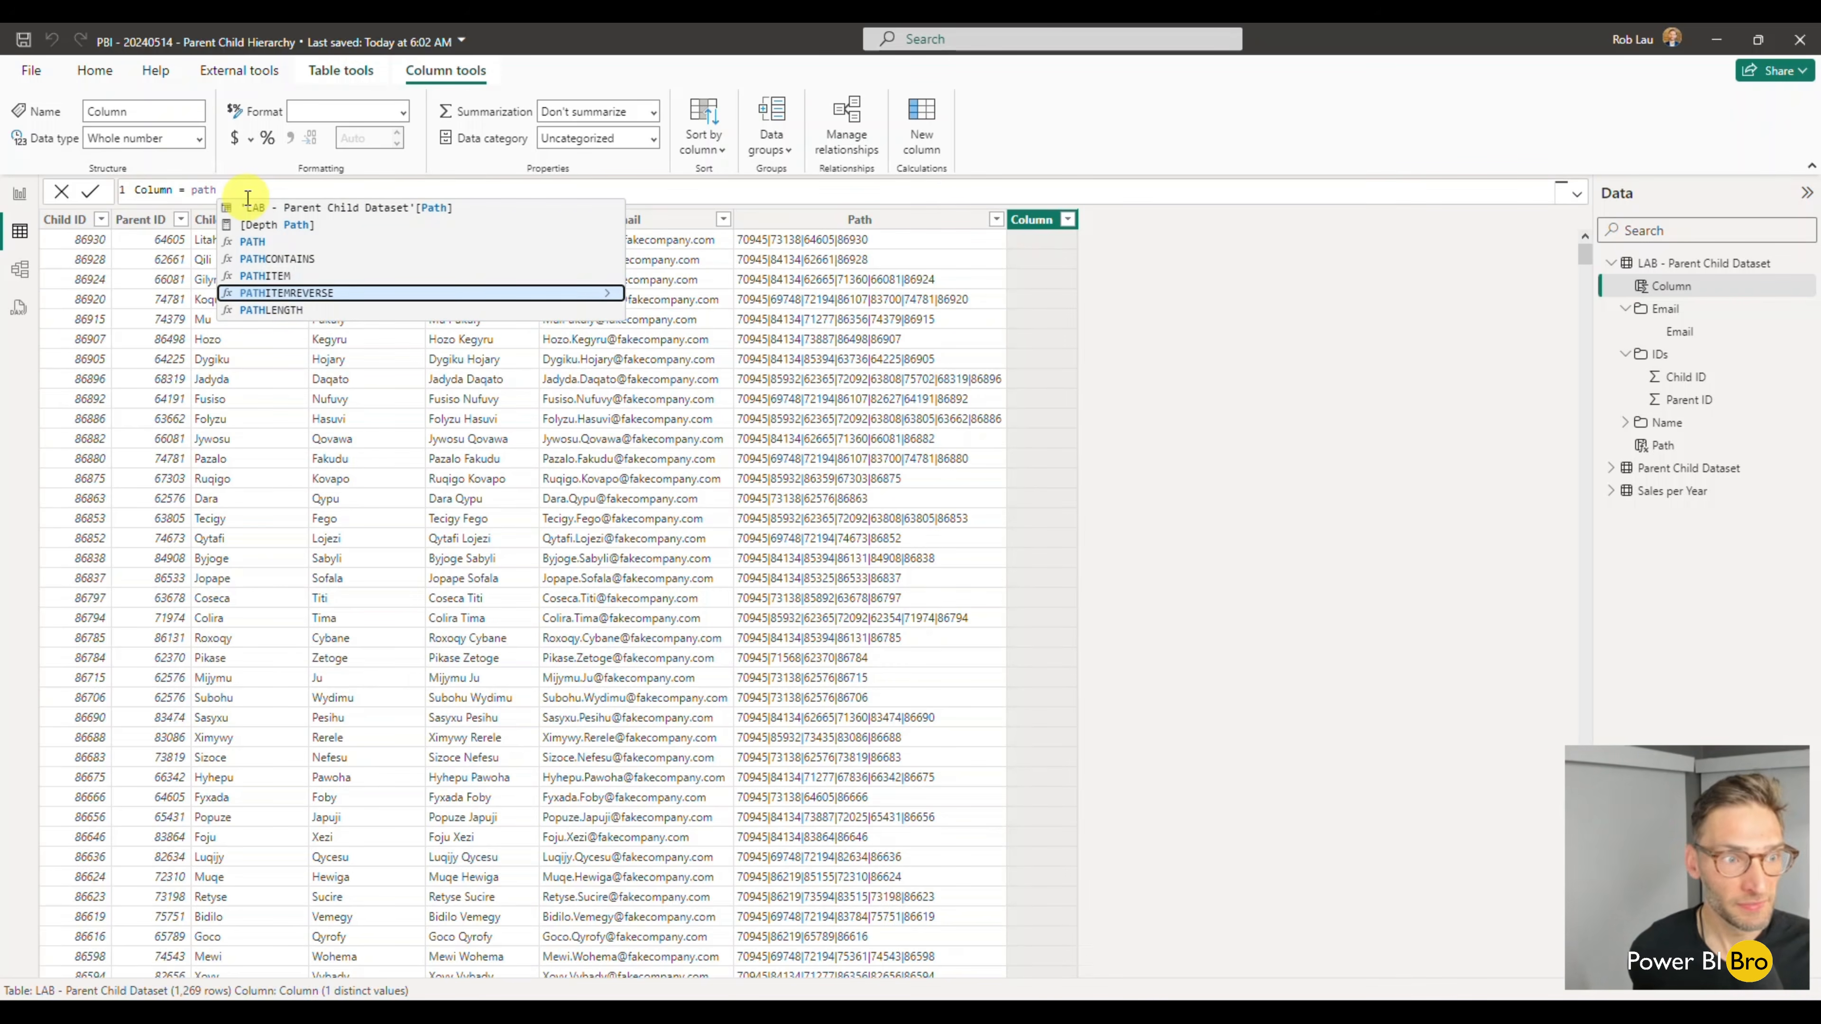
pyautogui.press('Tab')
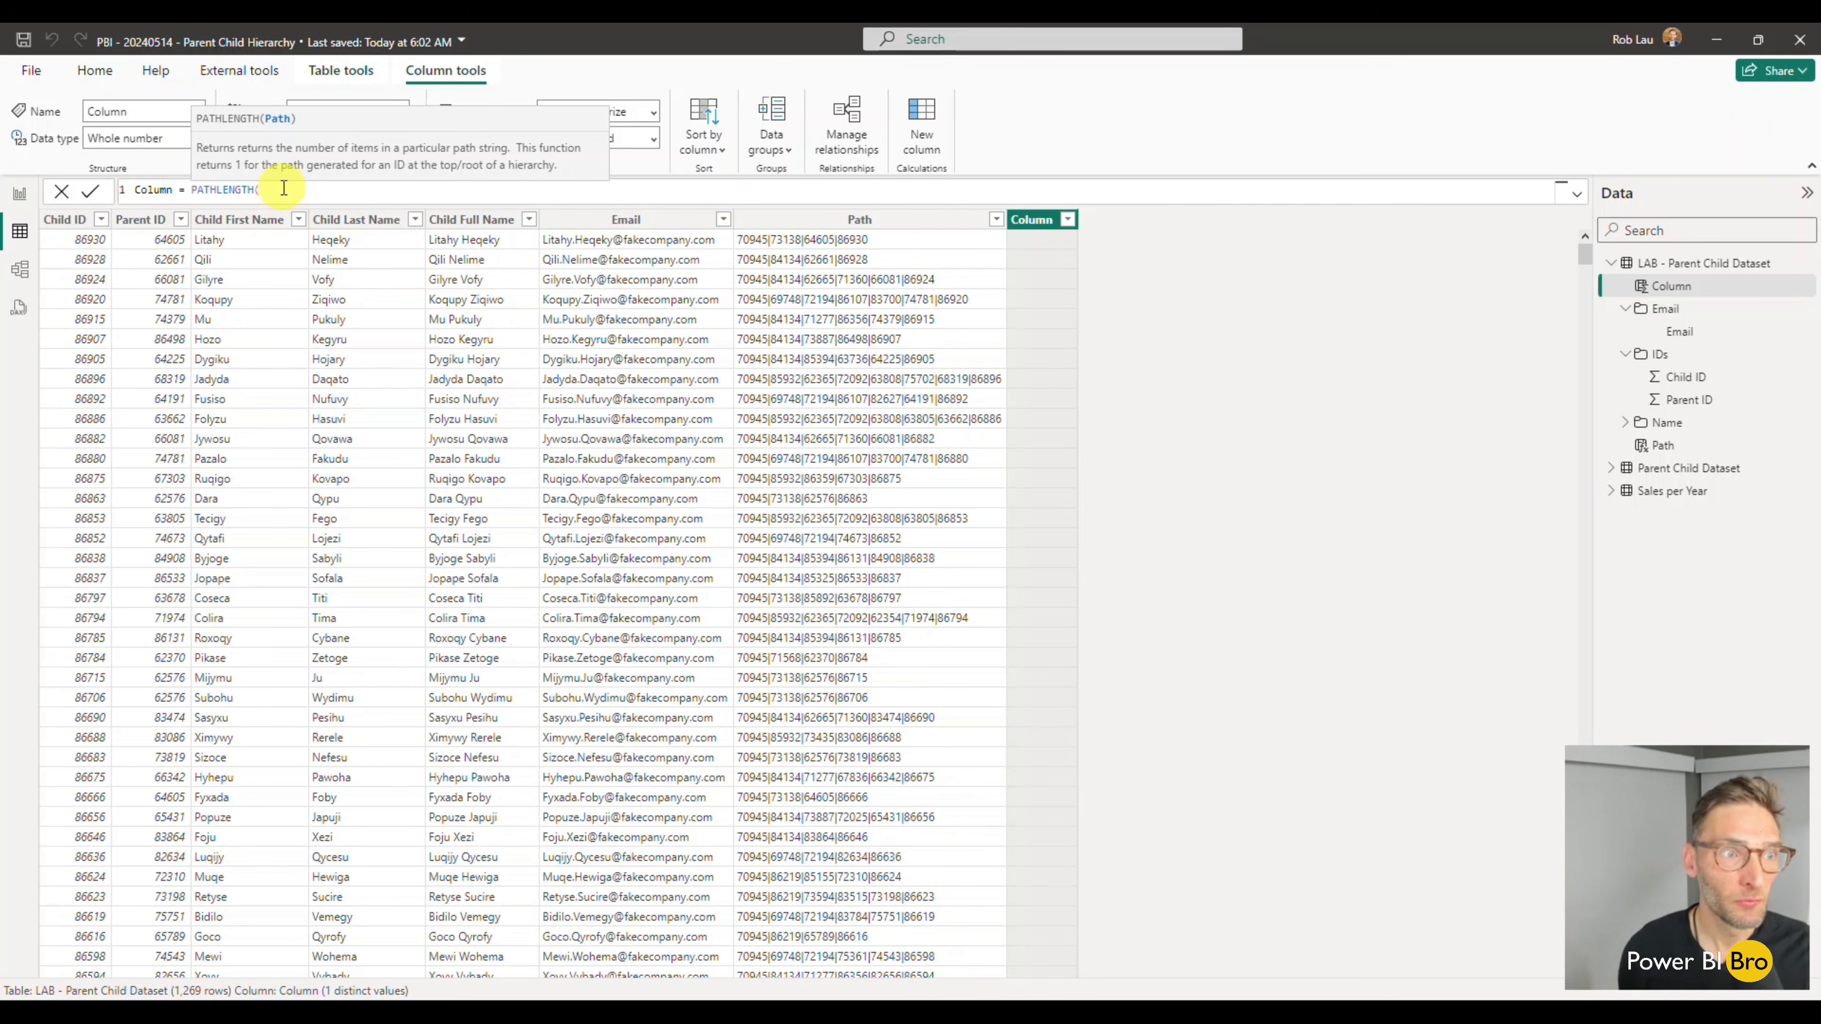
# - Supply 'LAB - Parent Child Dataset'[Path] as the PATHLENGTH argument and close the function
pyautogui.write("'LAB - Parent Child Dataset'[Path]")
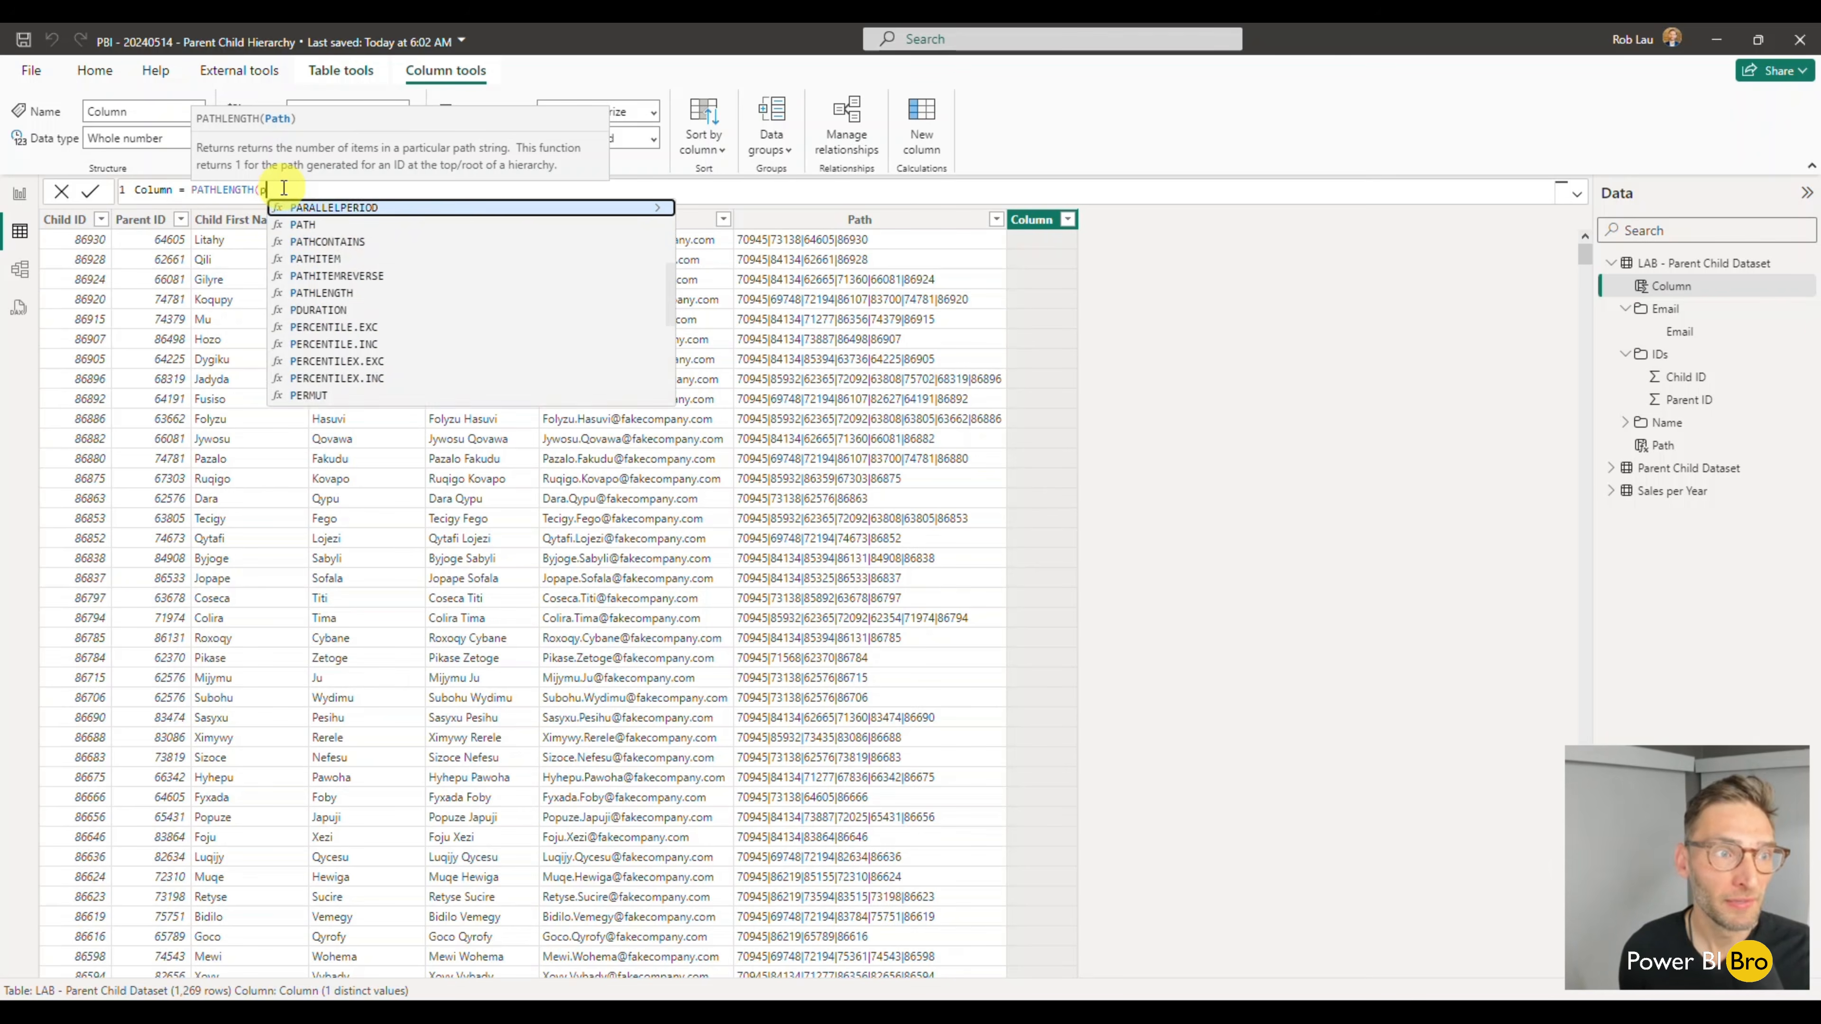
pyautogui.press('Up')
pyautogui.press('Up')
pyautogui.press('Tab')
pyautogui.write(')')
# - Name the PATHLENGTH column Path Length and commit its formula
pyautogui.moveTo(174, 189); pyautogui.dragTo(106, 185)
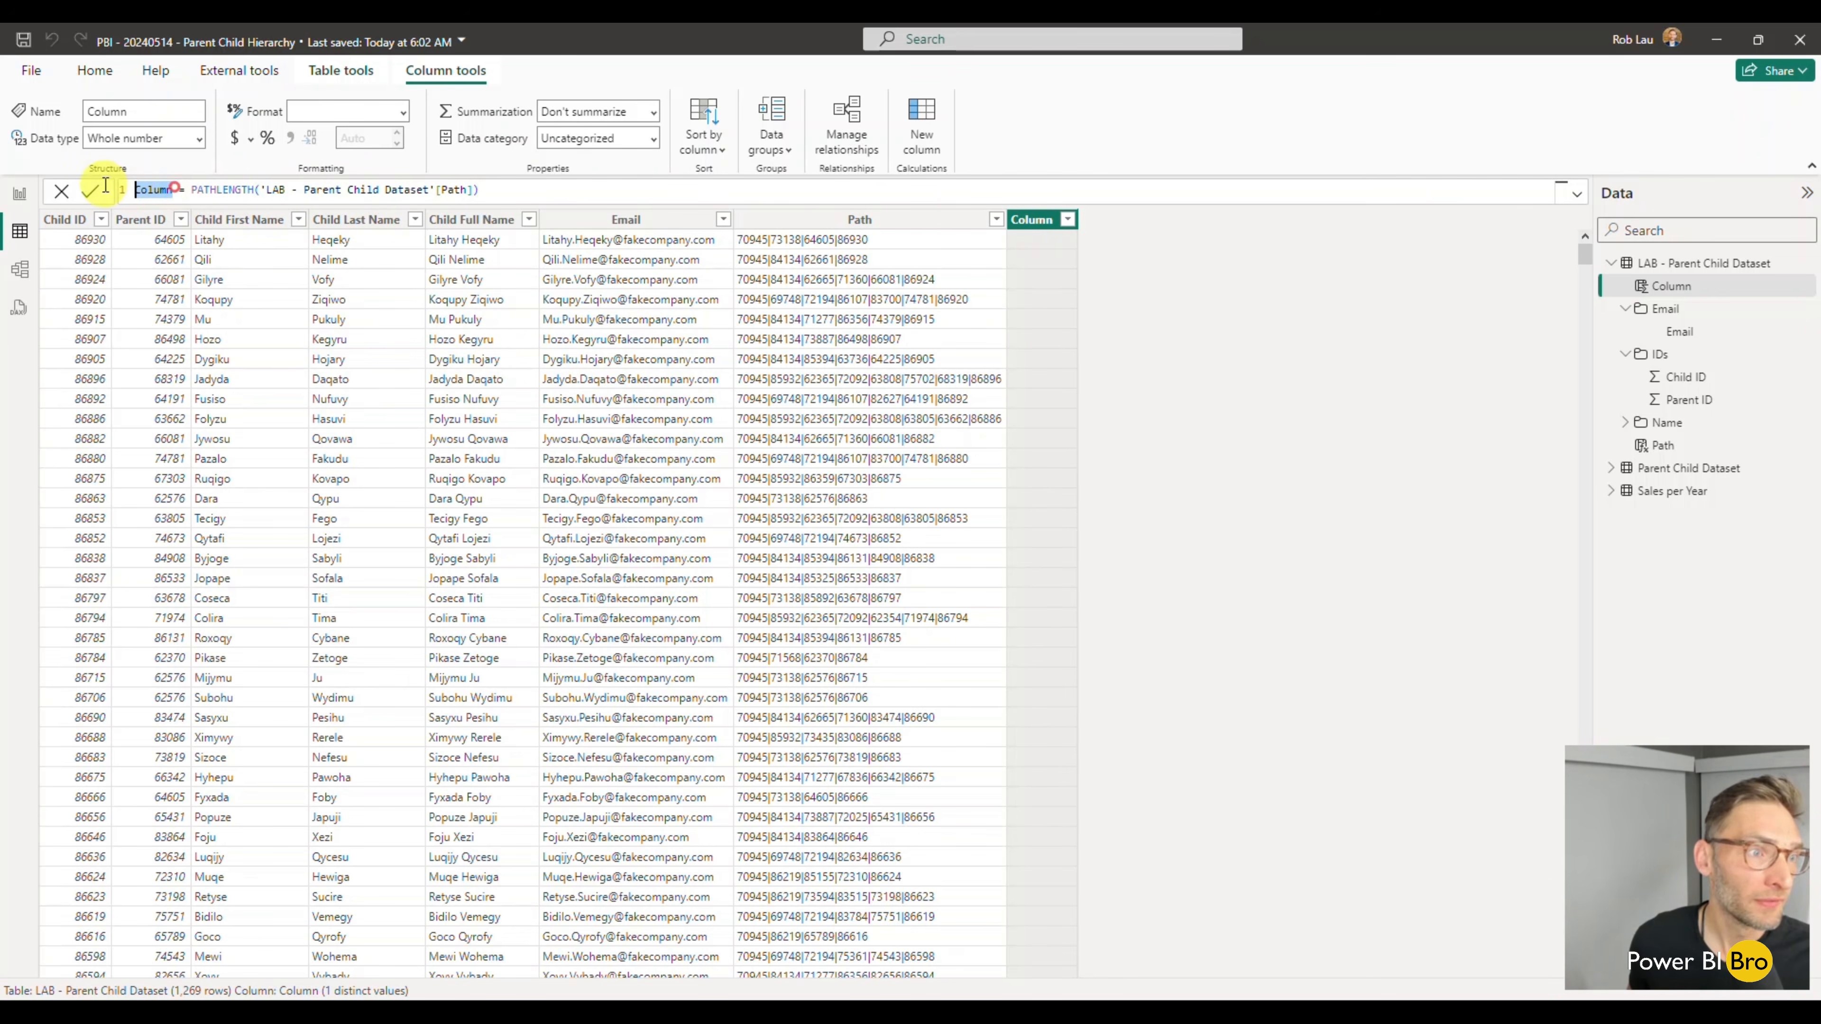
pyautogui.write('Path Length')
pyautogui.press('Return')
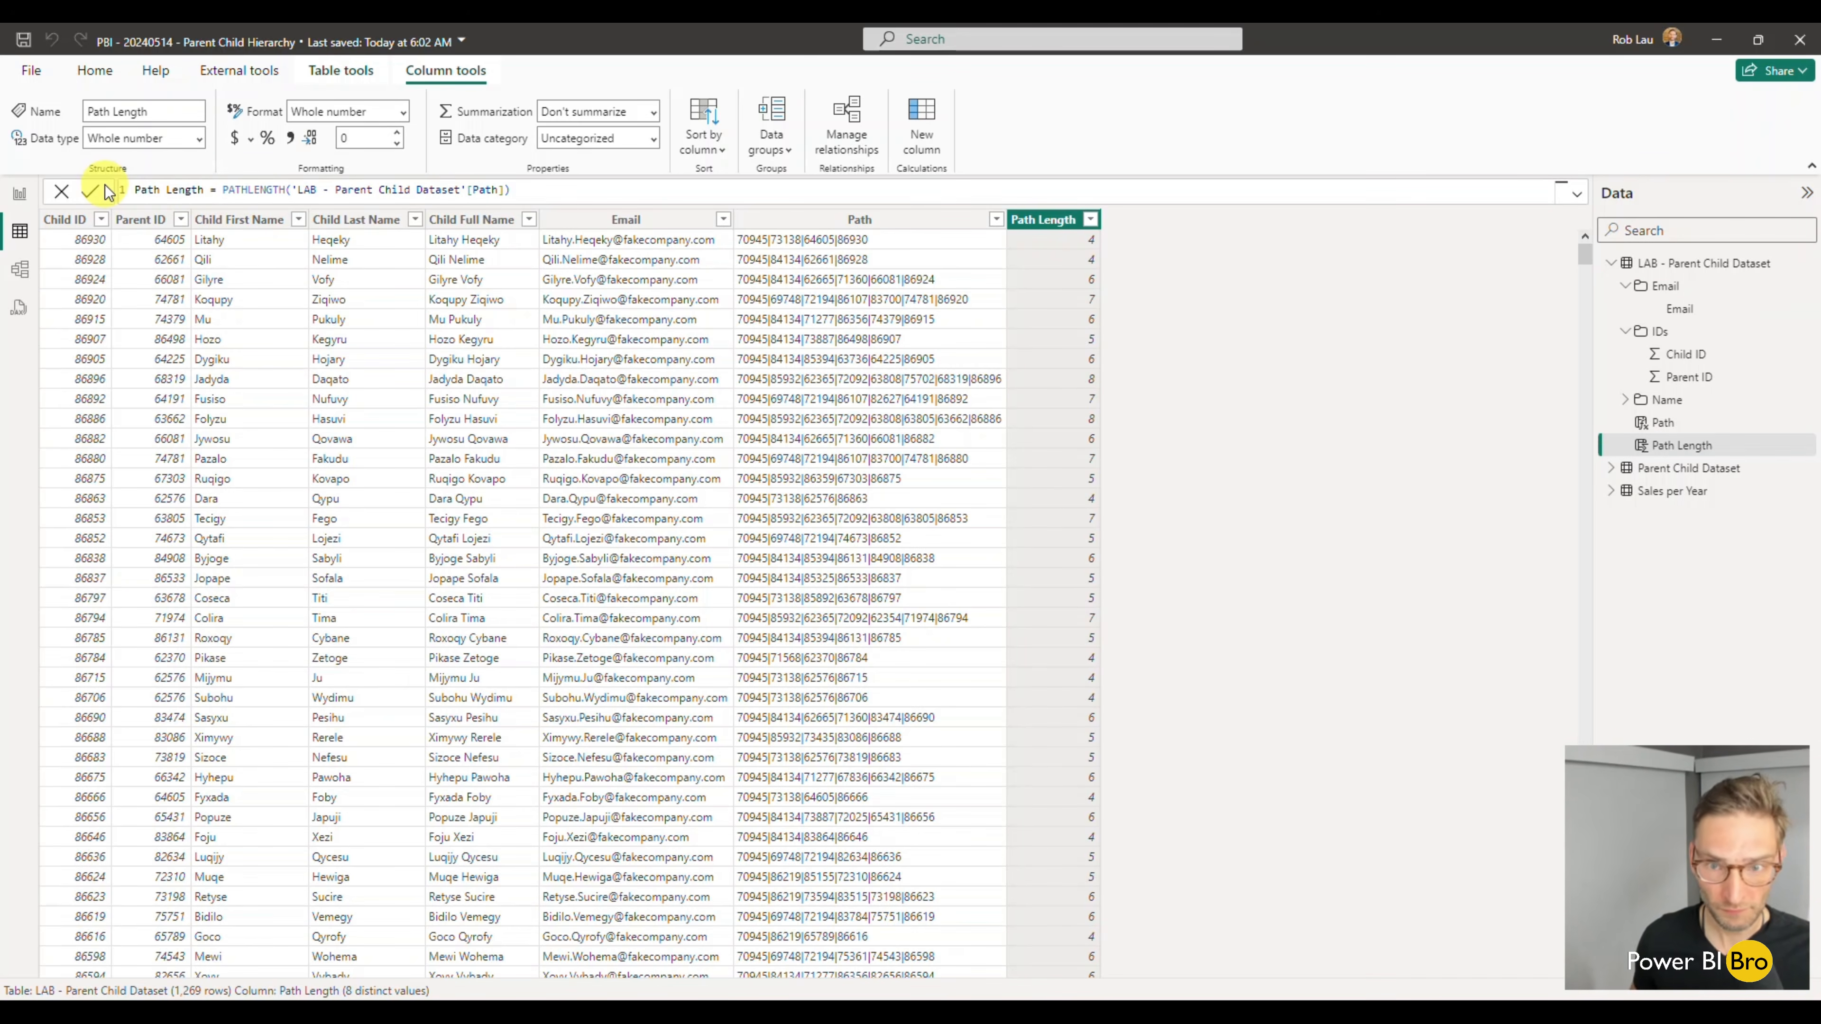
# - Sort the table by Path Length in ascending order and review the rows from the shortest to the longest path
pyautogui.click(1091, 220)
pyautogui.click(1168, 244)
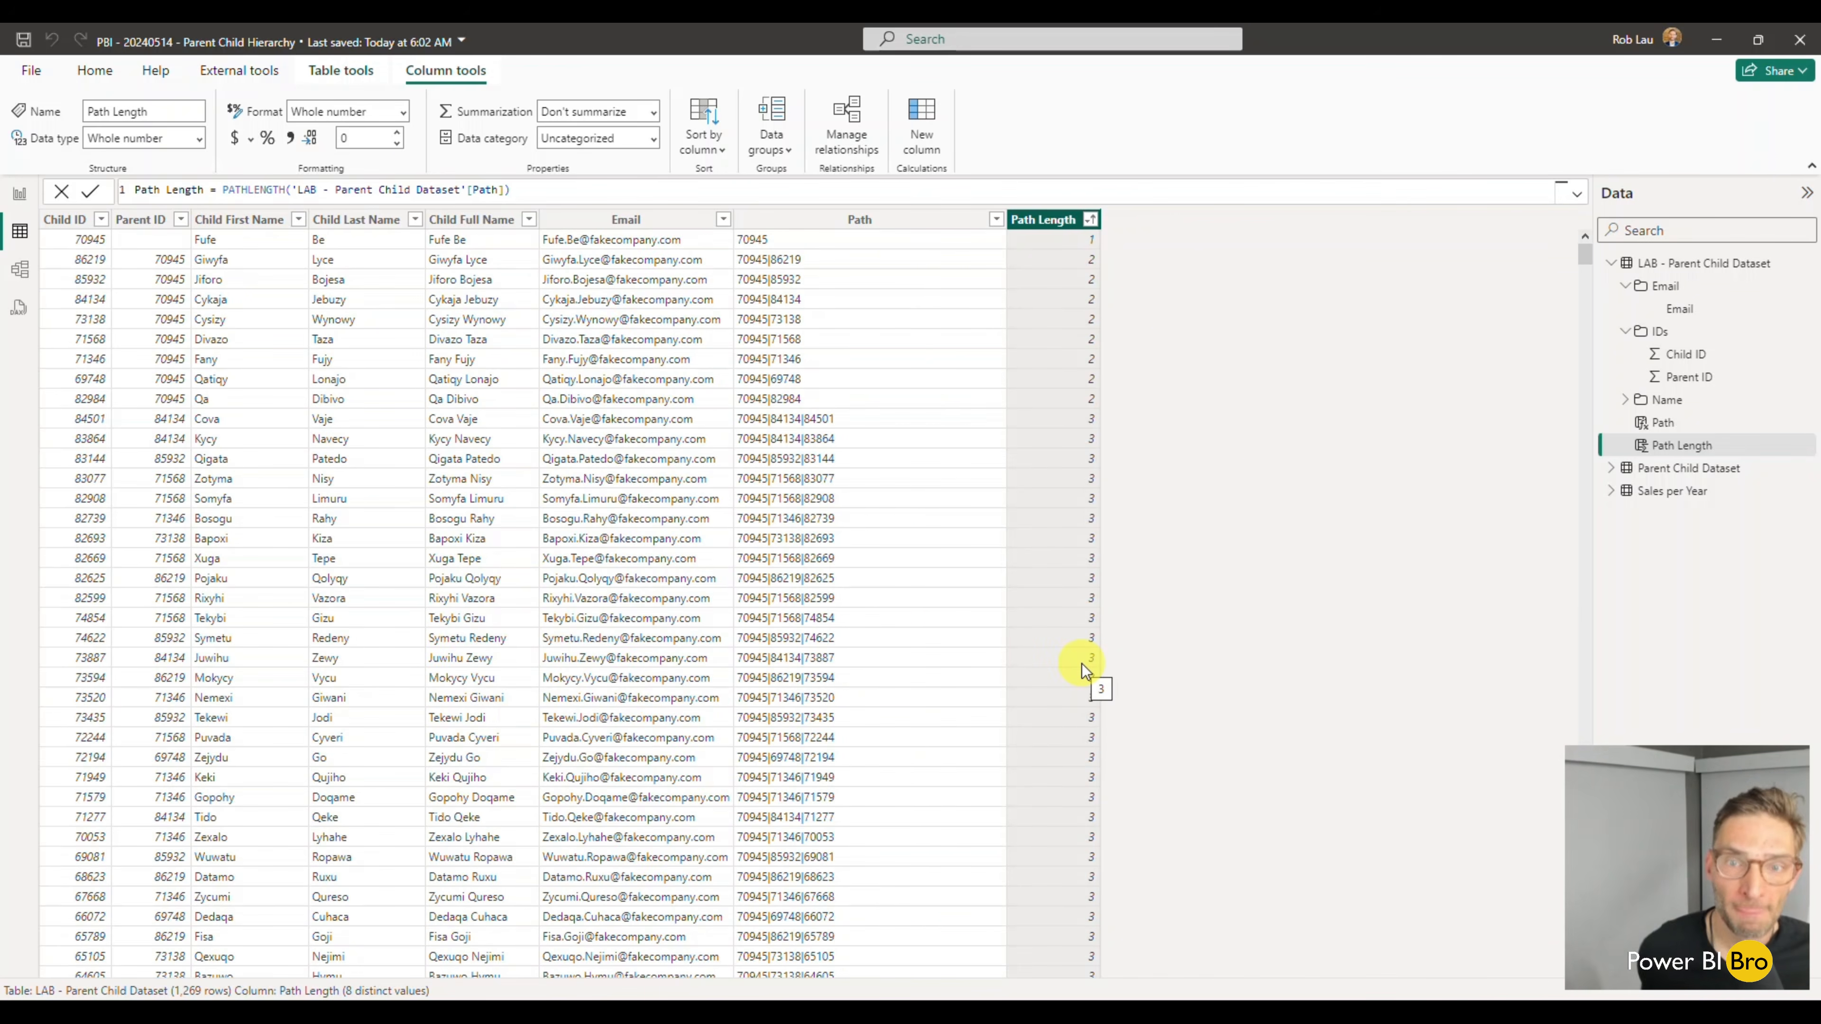
pyautogui.click(1152, 335)
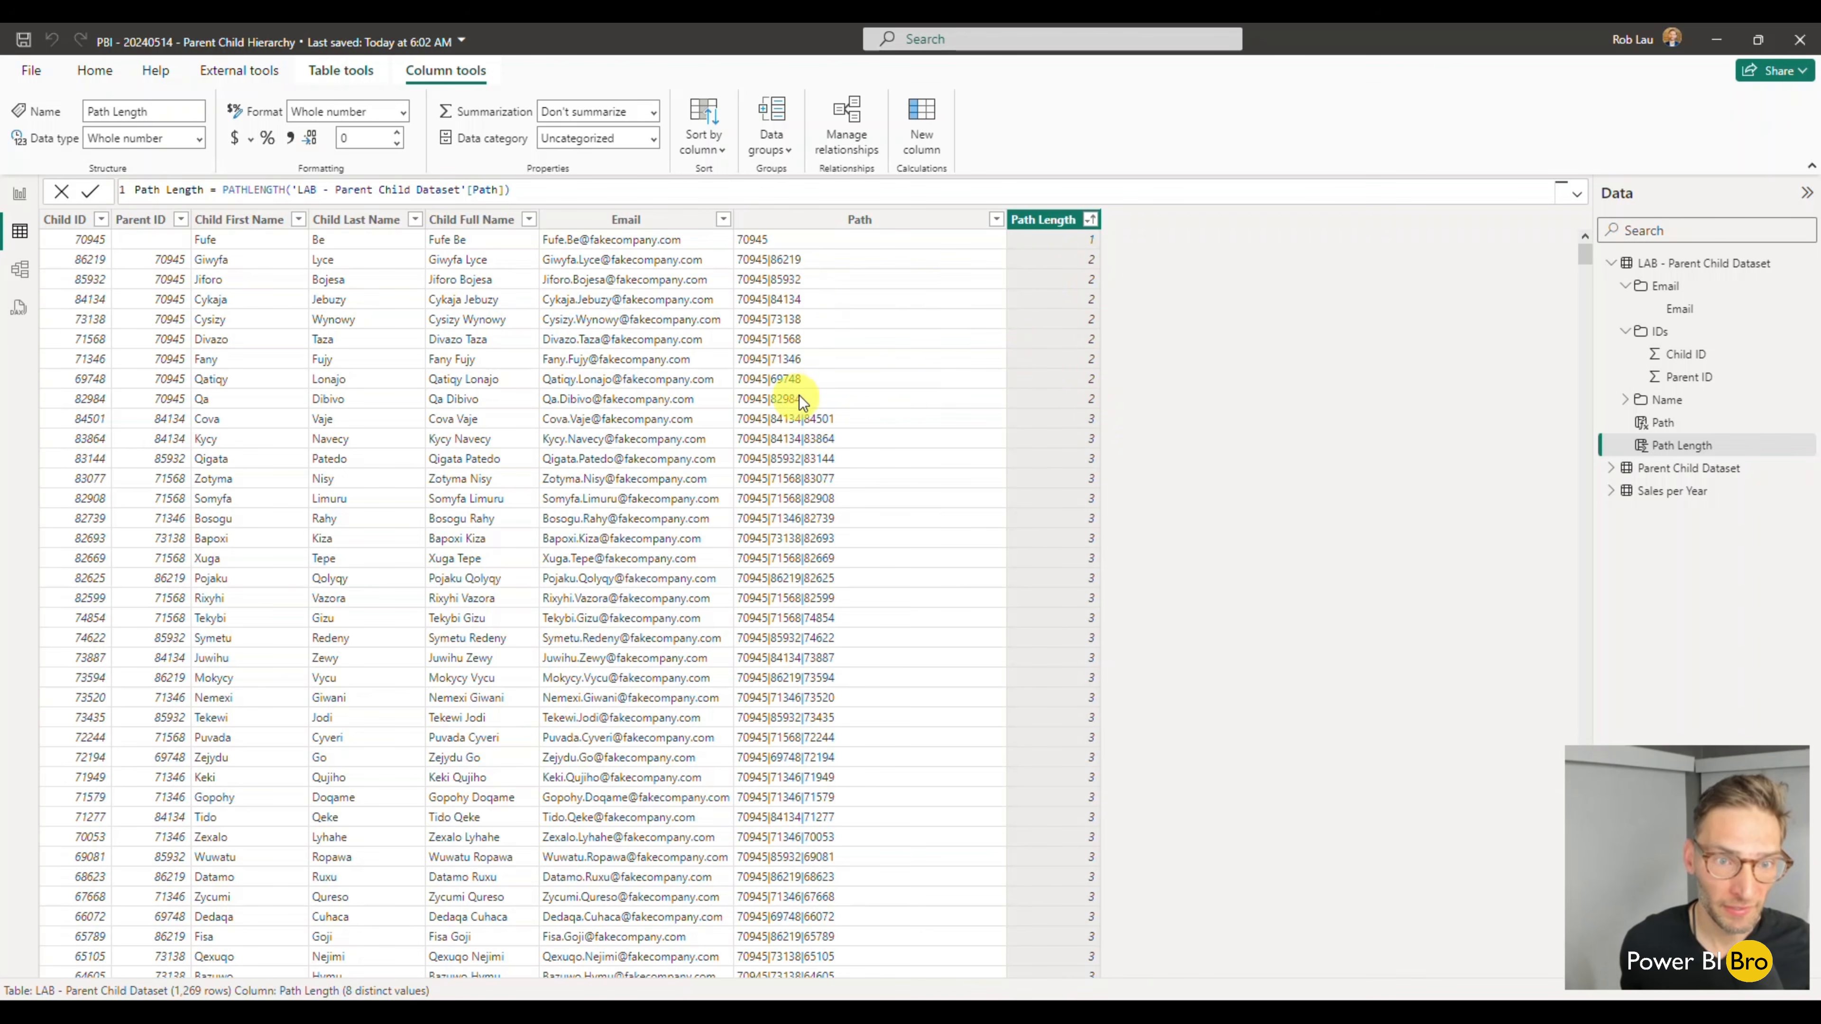
pyautogui.scroll(-20, 875, 564)
pyautogui.scroll(-20, 892, 565)
pyautogui.scroll(-20, 896, 571)
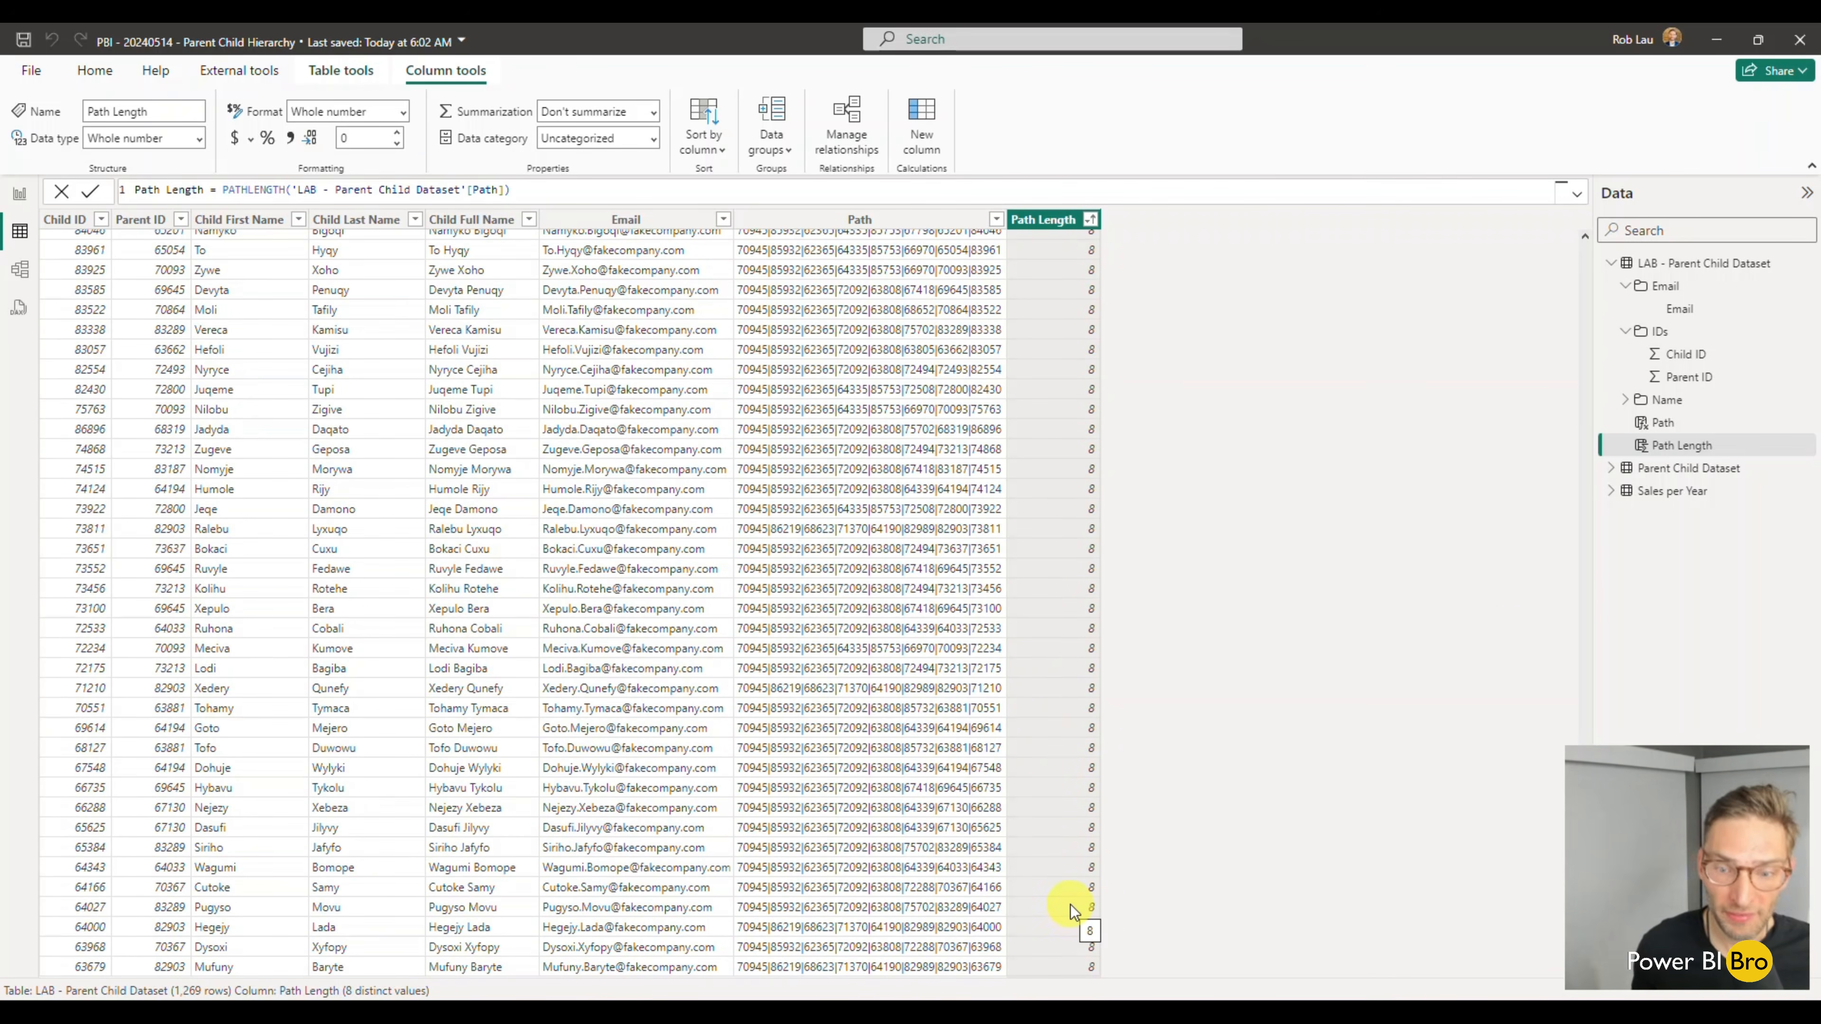
pyautogui.scroll(15, 1019, 787)
pyautogui.scroll(20, 1010, 754)
pyautogui.scroll(20, 1015, 764)
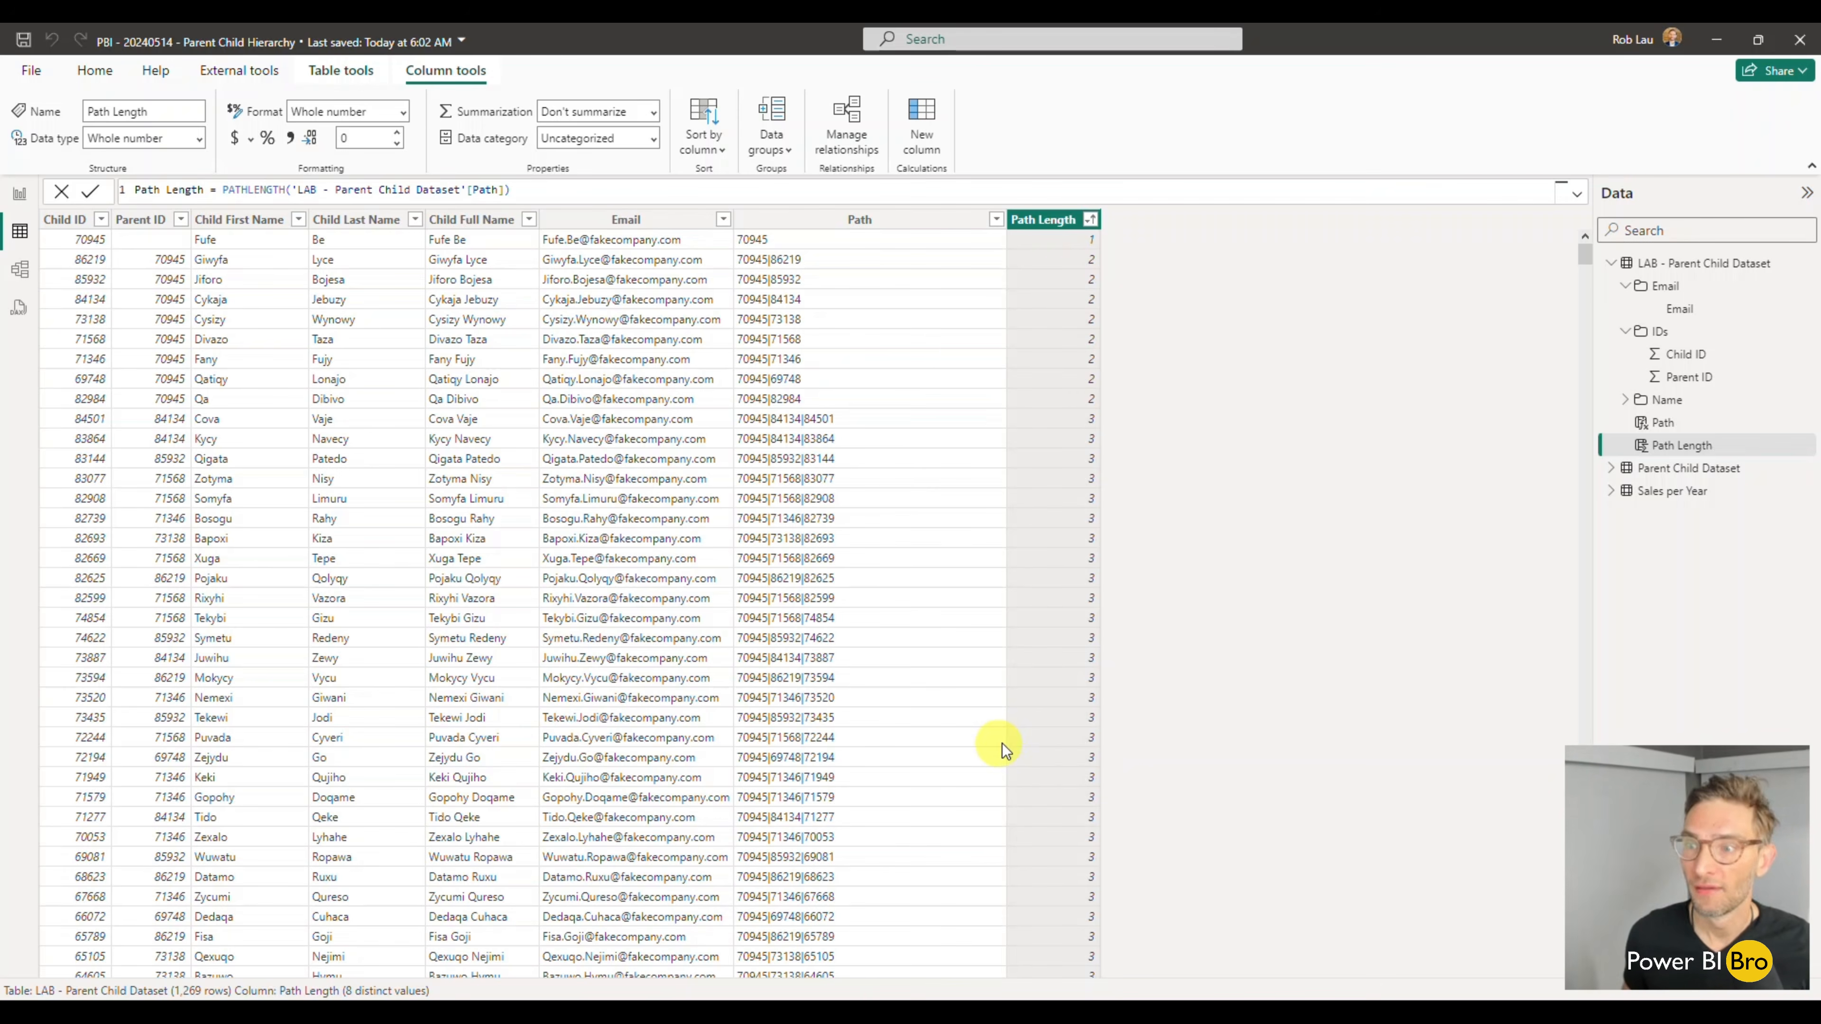
# - Examine the (TEST) Path 1 ID column and its formula among the Parent Child Dataset's Hierarchy Attributes, and return to the LAB table
pyautogui.click(1610, 473)
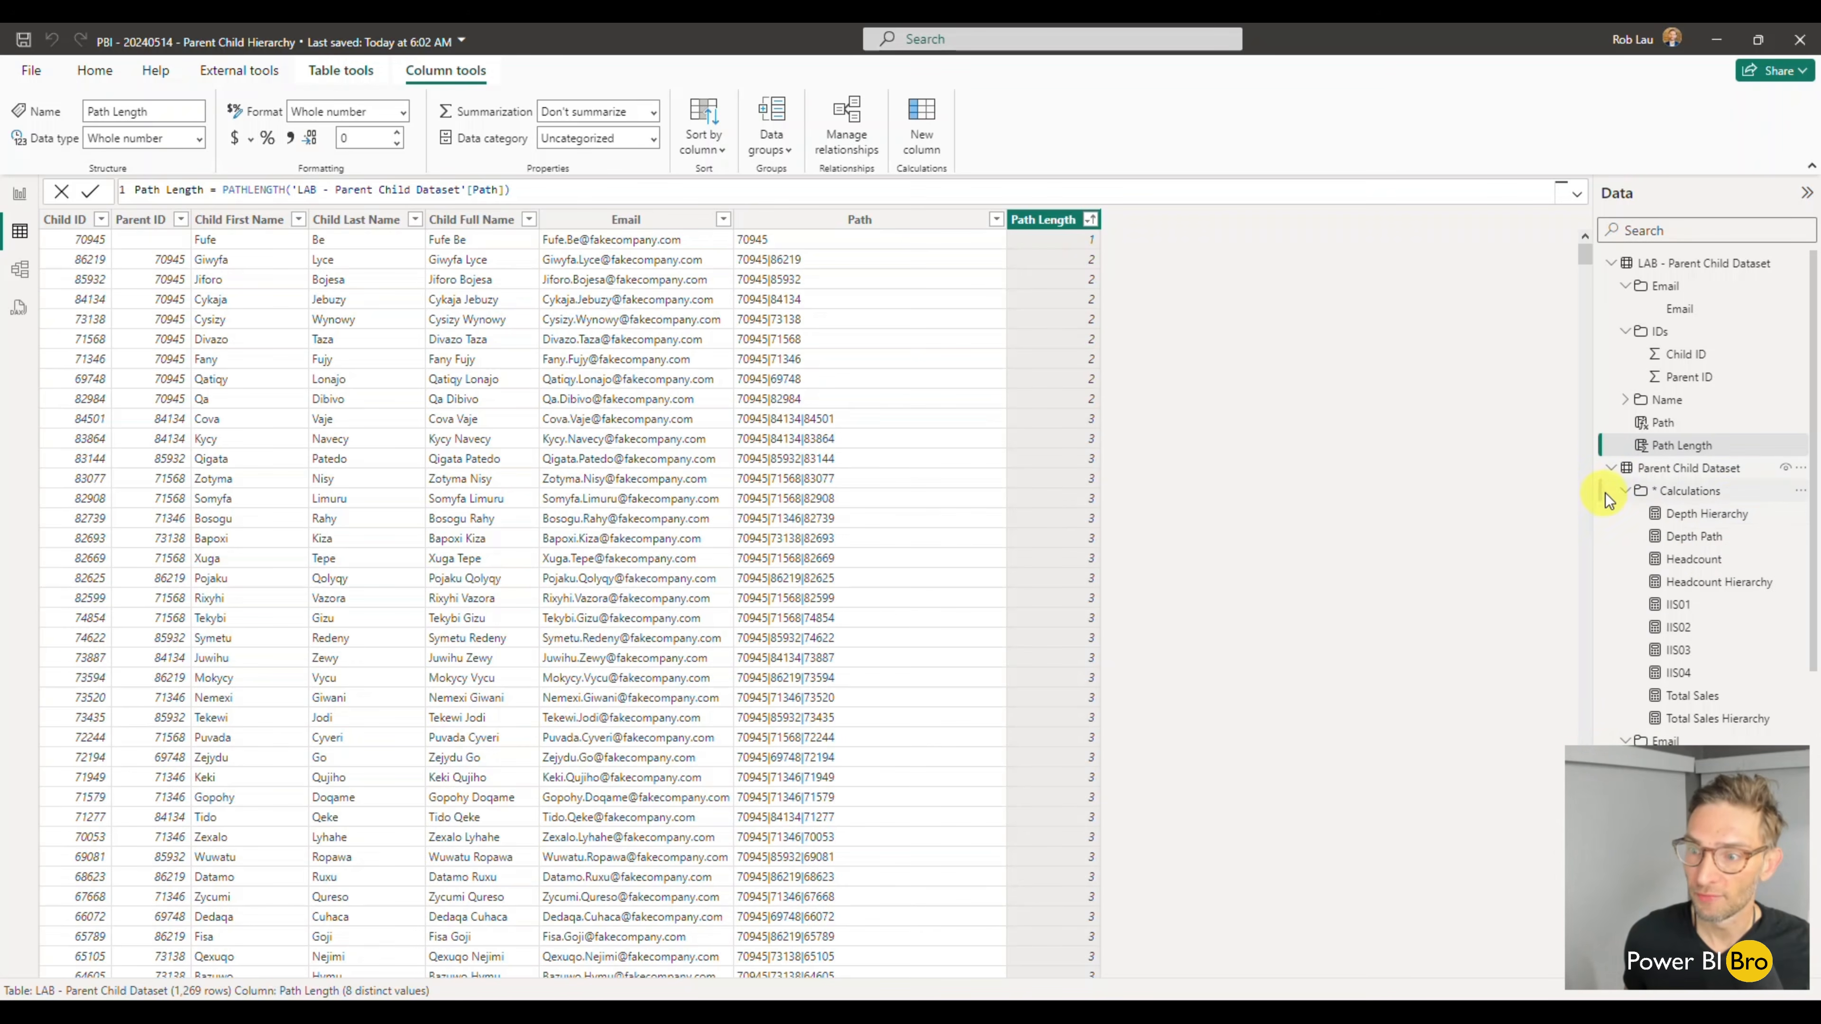
pyautogui.click(1611, 467)
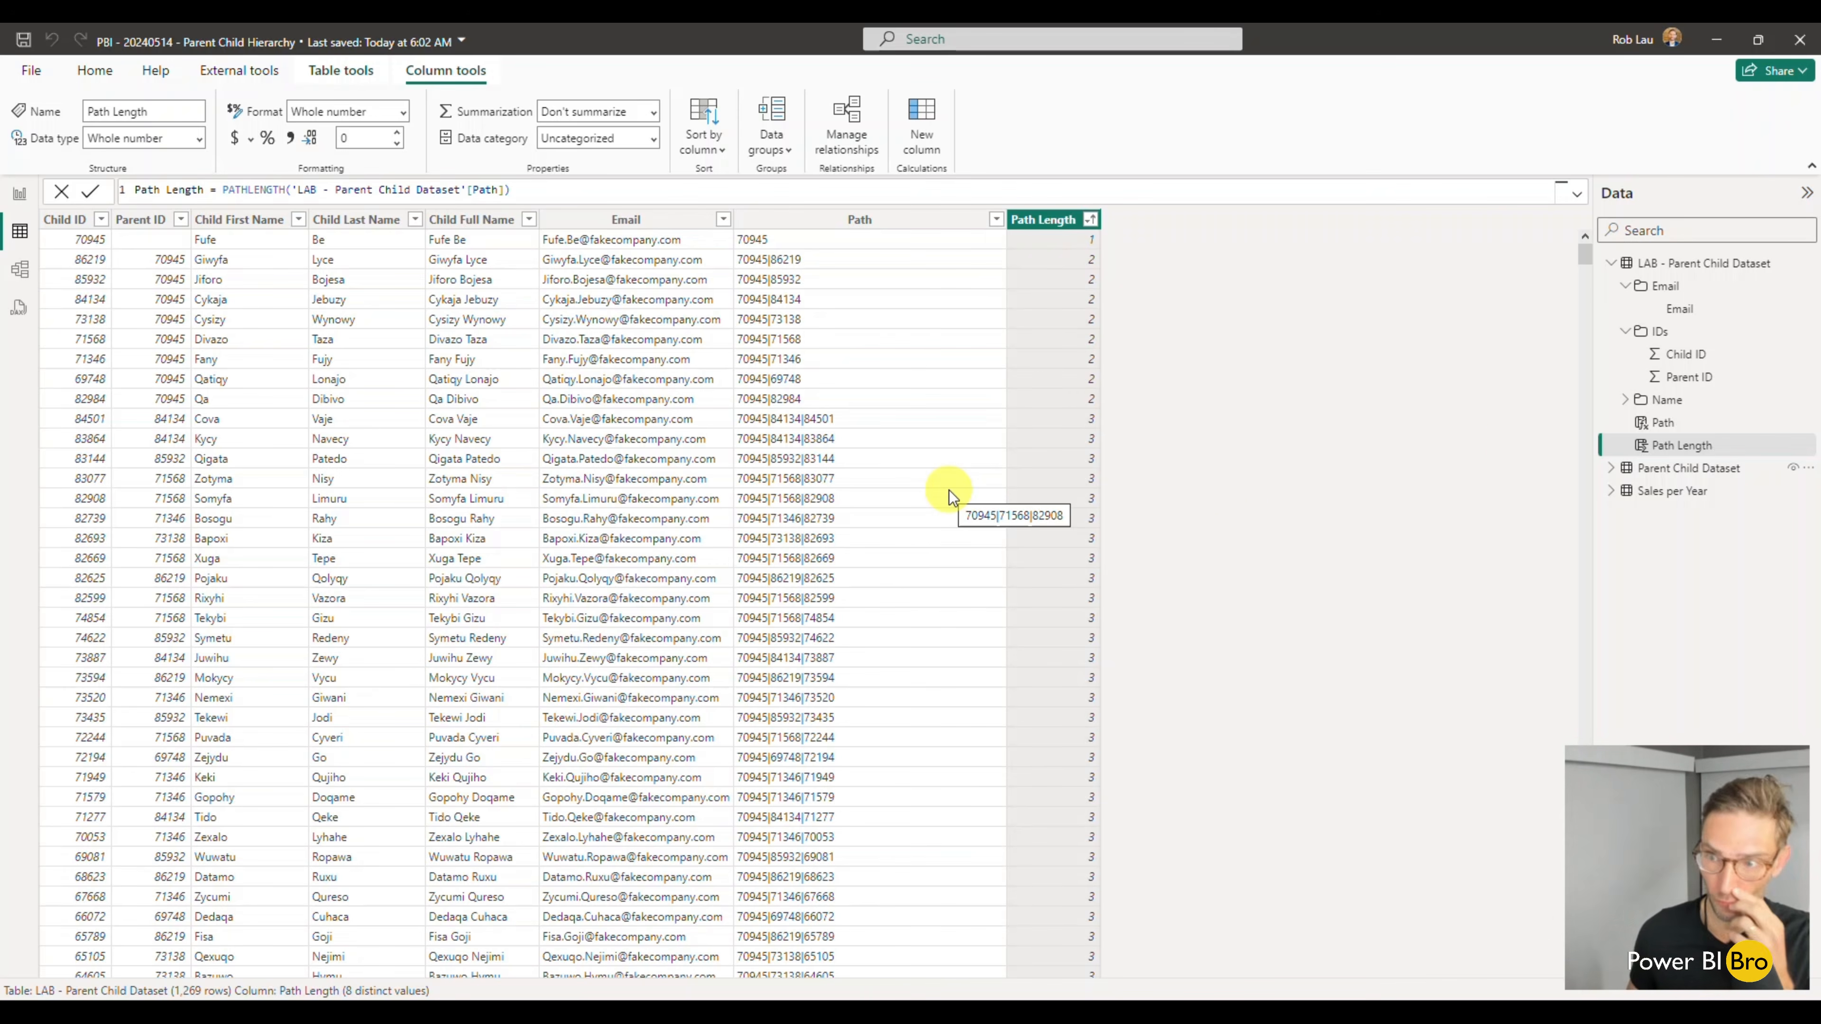
pyautogui.click(1612, 469)
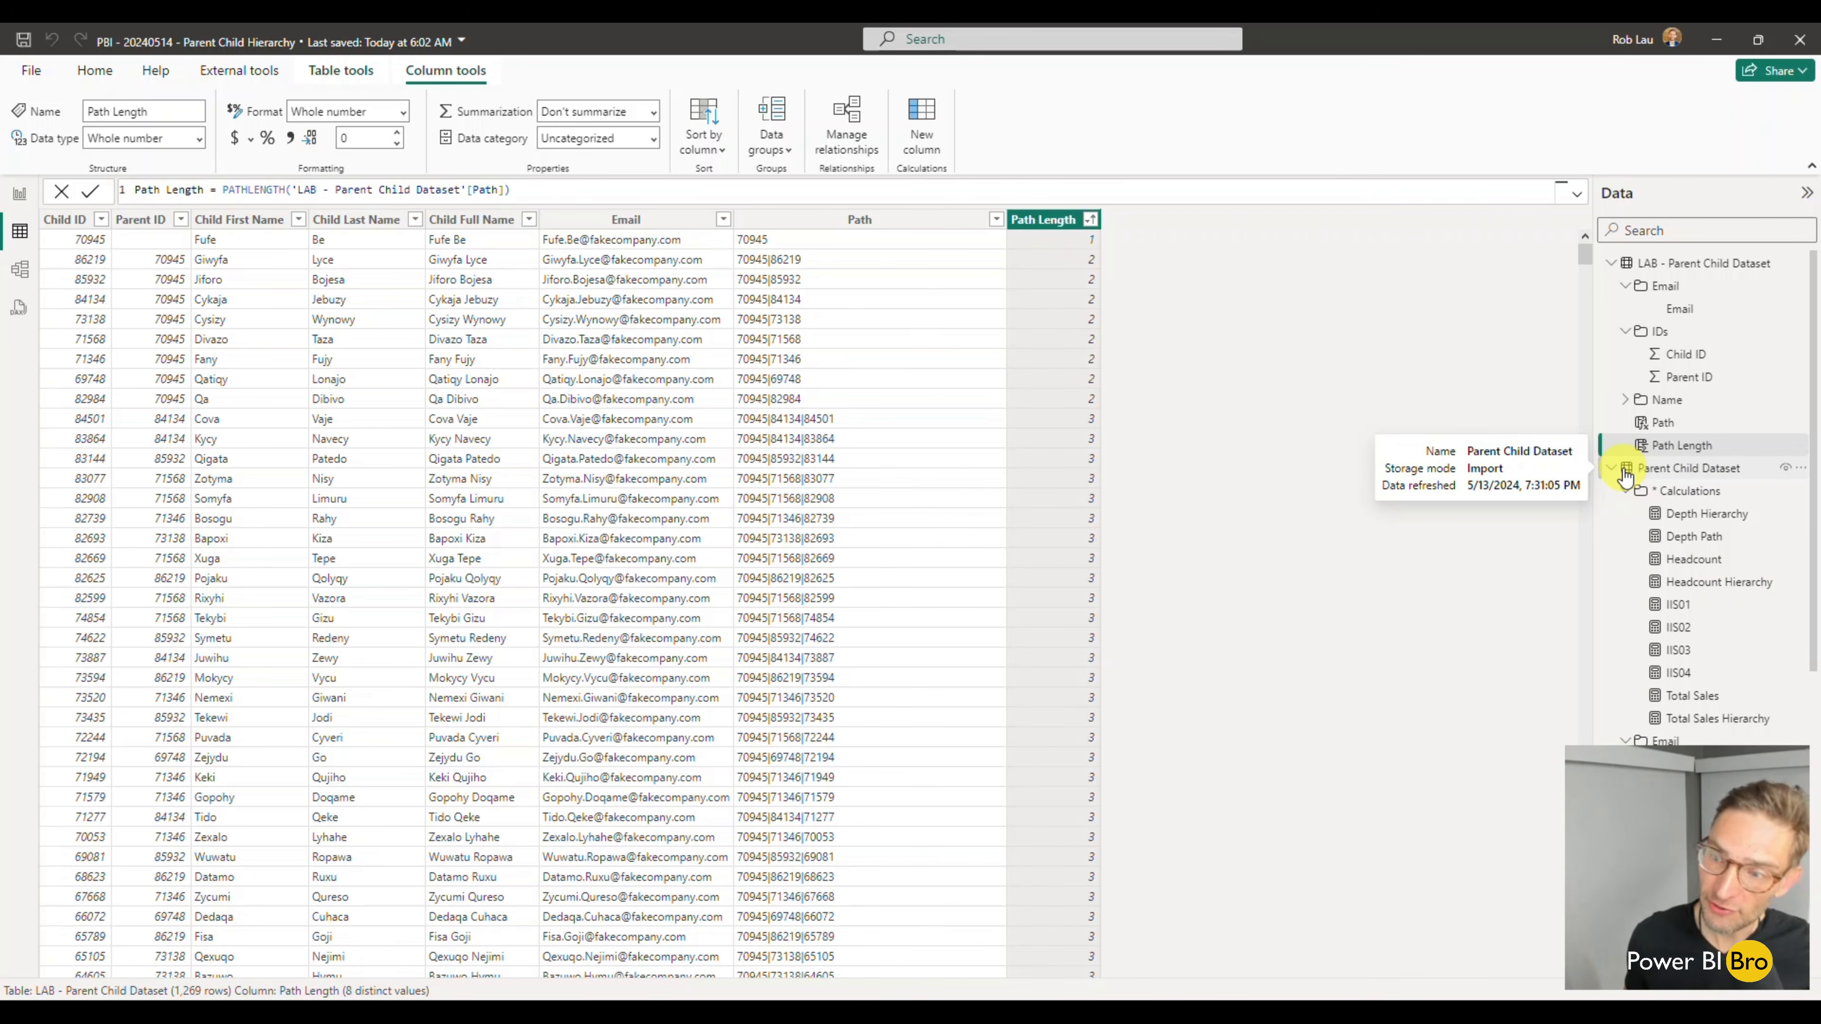
pyautogui.click(1624, 493)
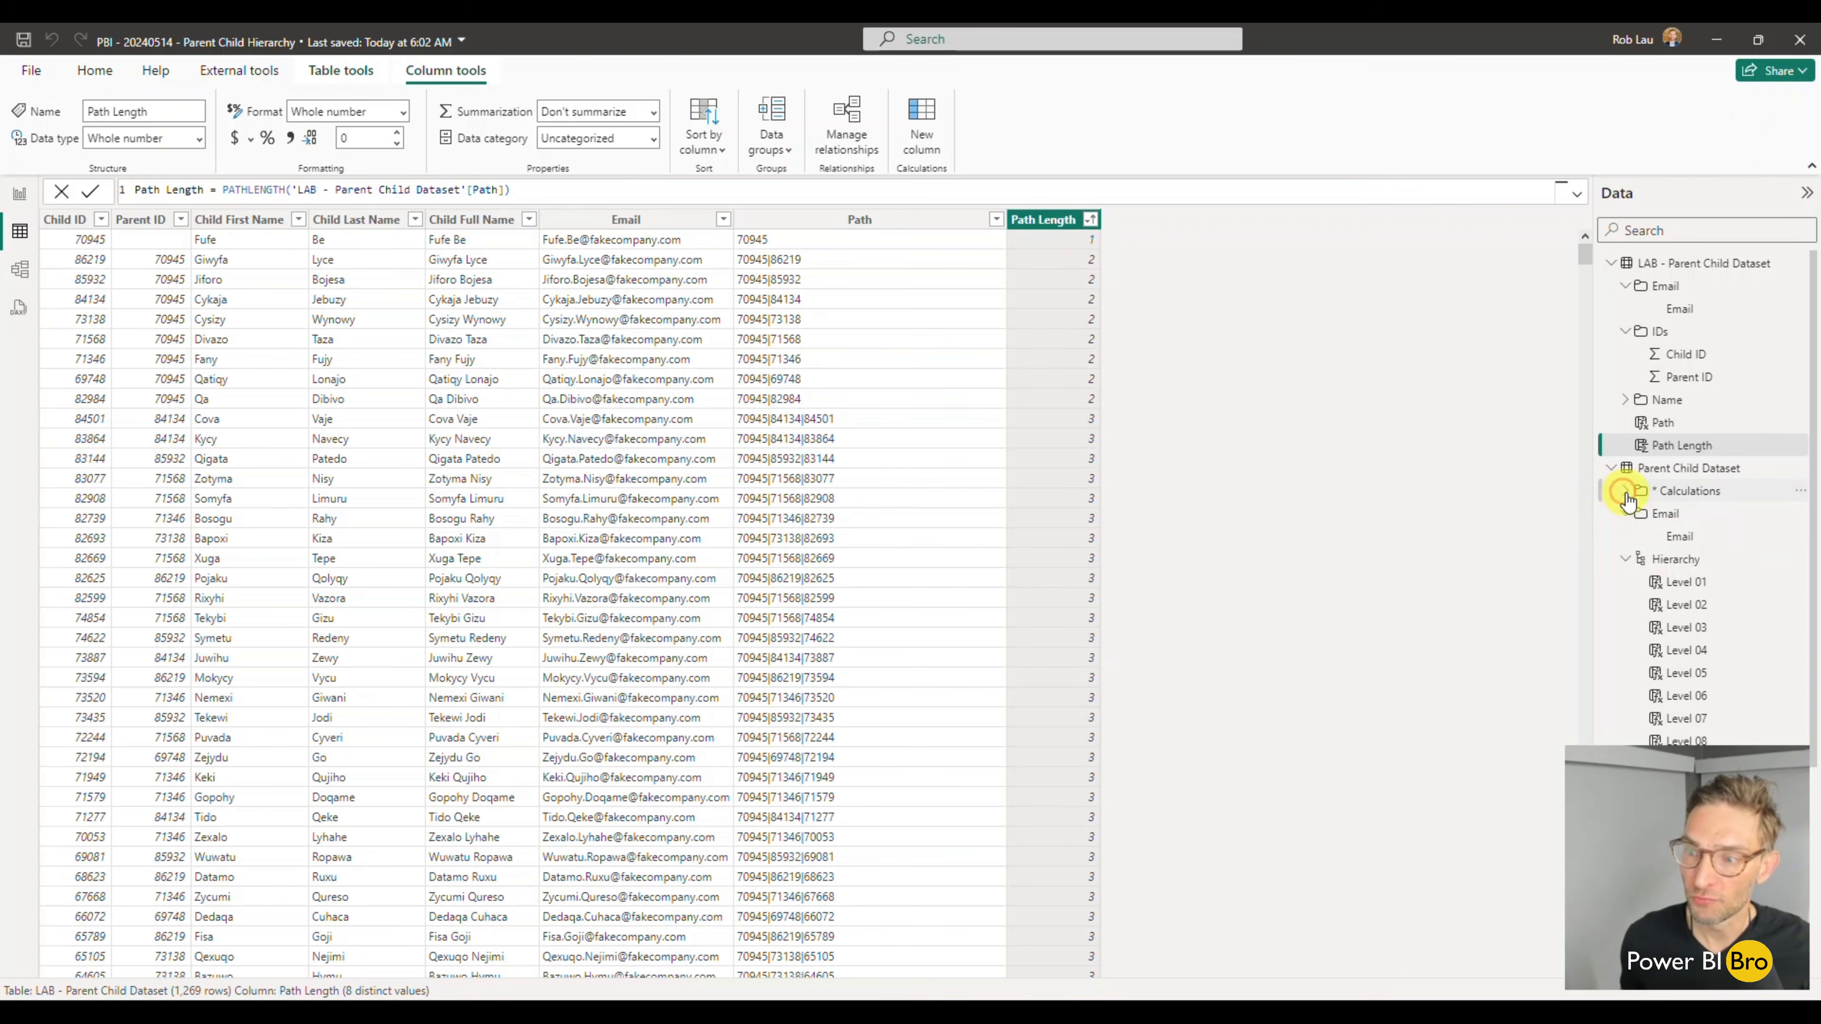
pyautogui.click(1625, 513)
pyautogui.click(1624, 536)
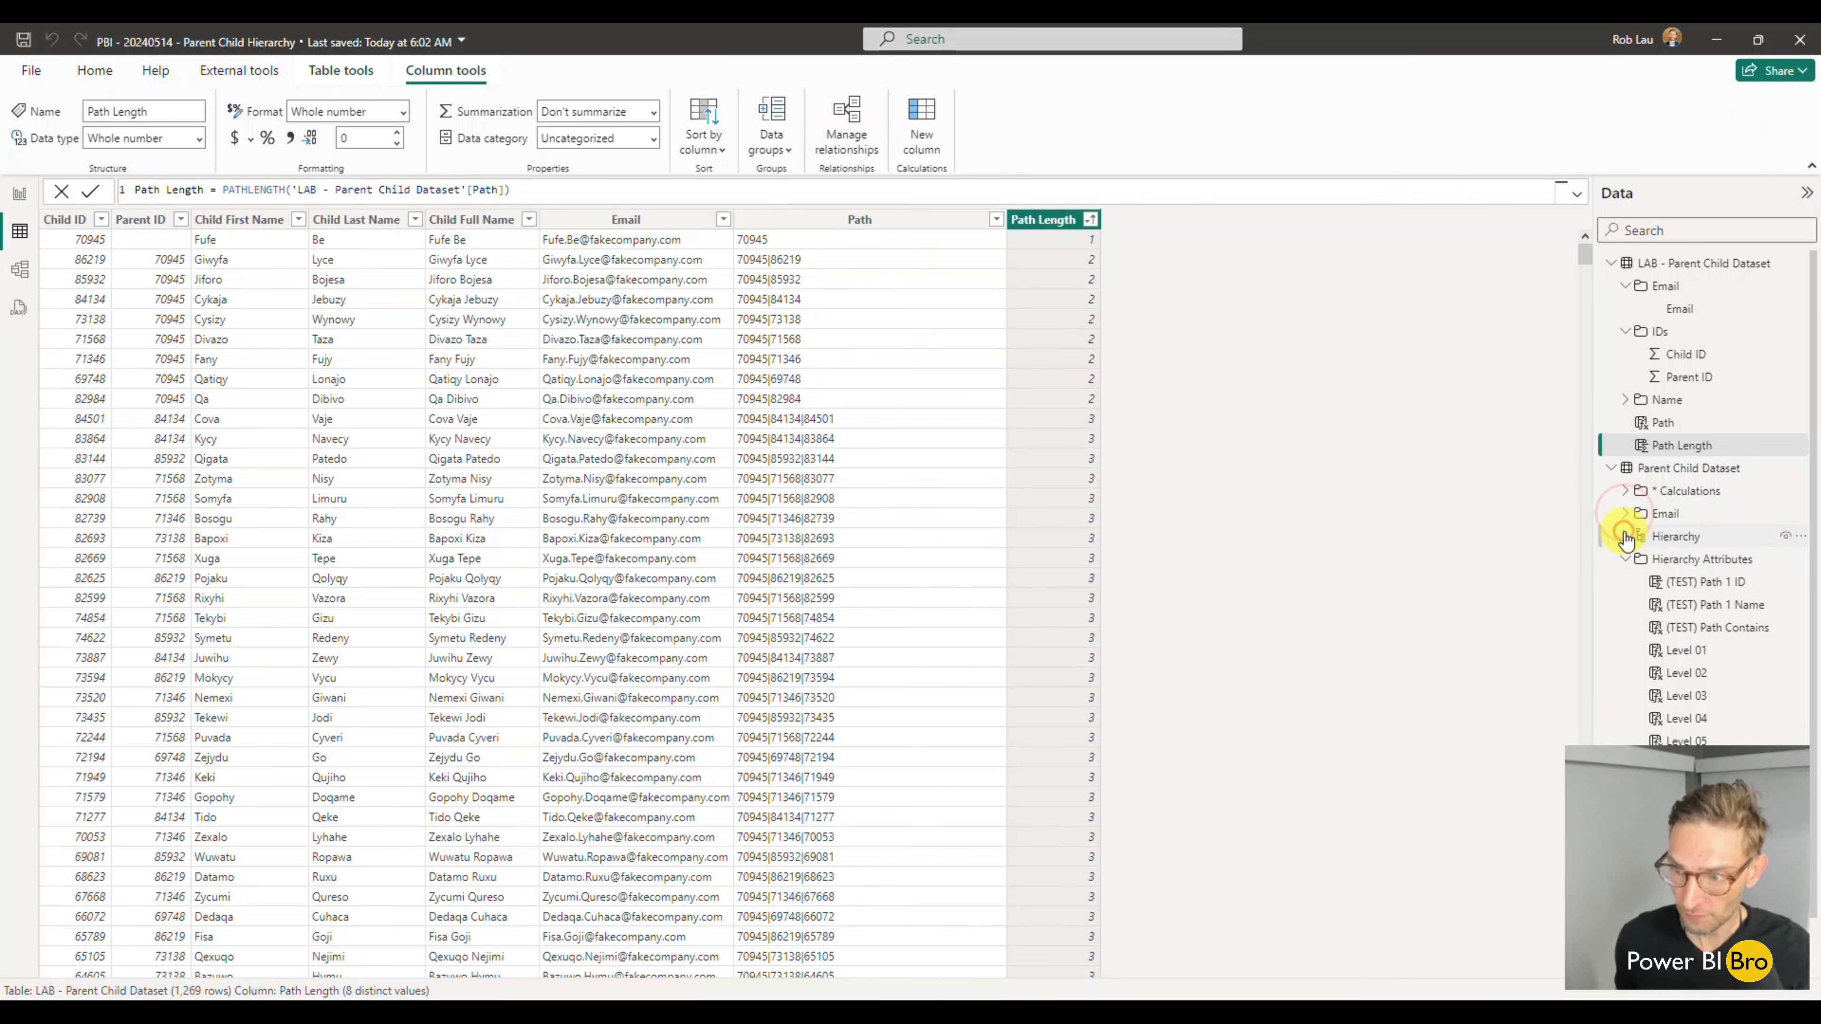
pyautogui.scroll(-1, 1698, 577)
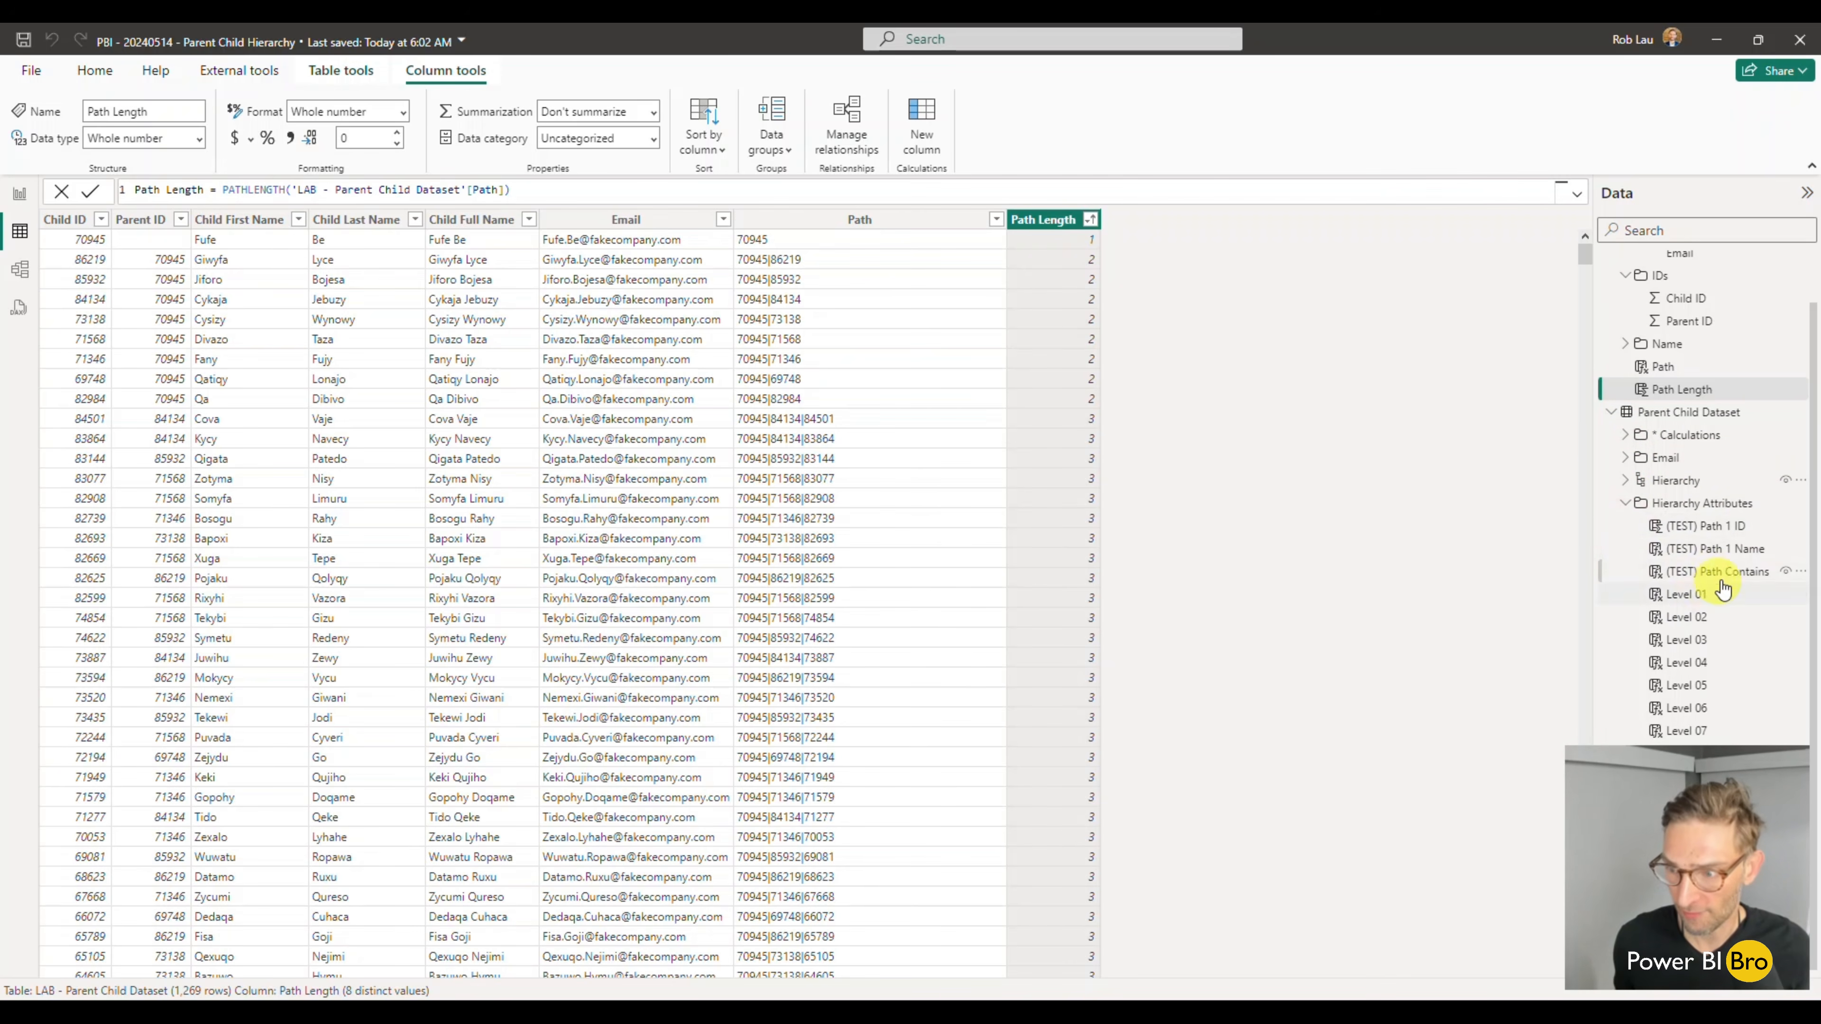
pyautogui.click(1734, 534)
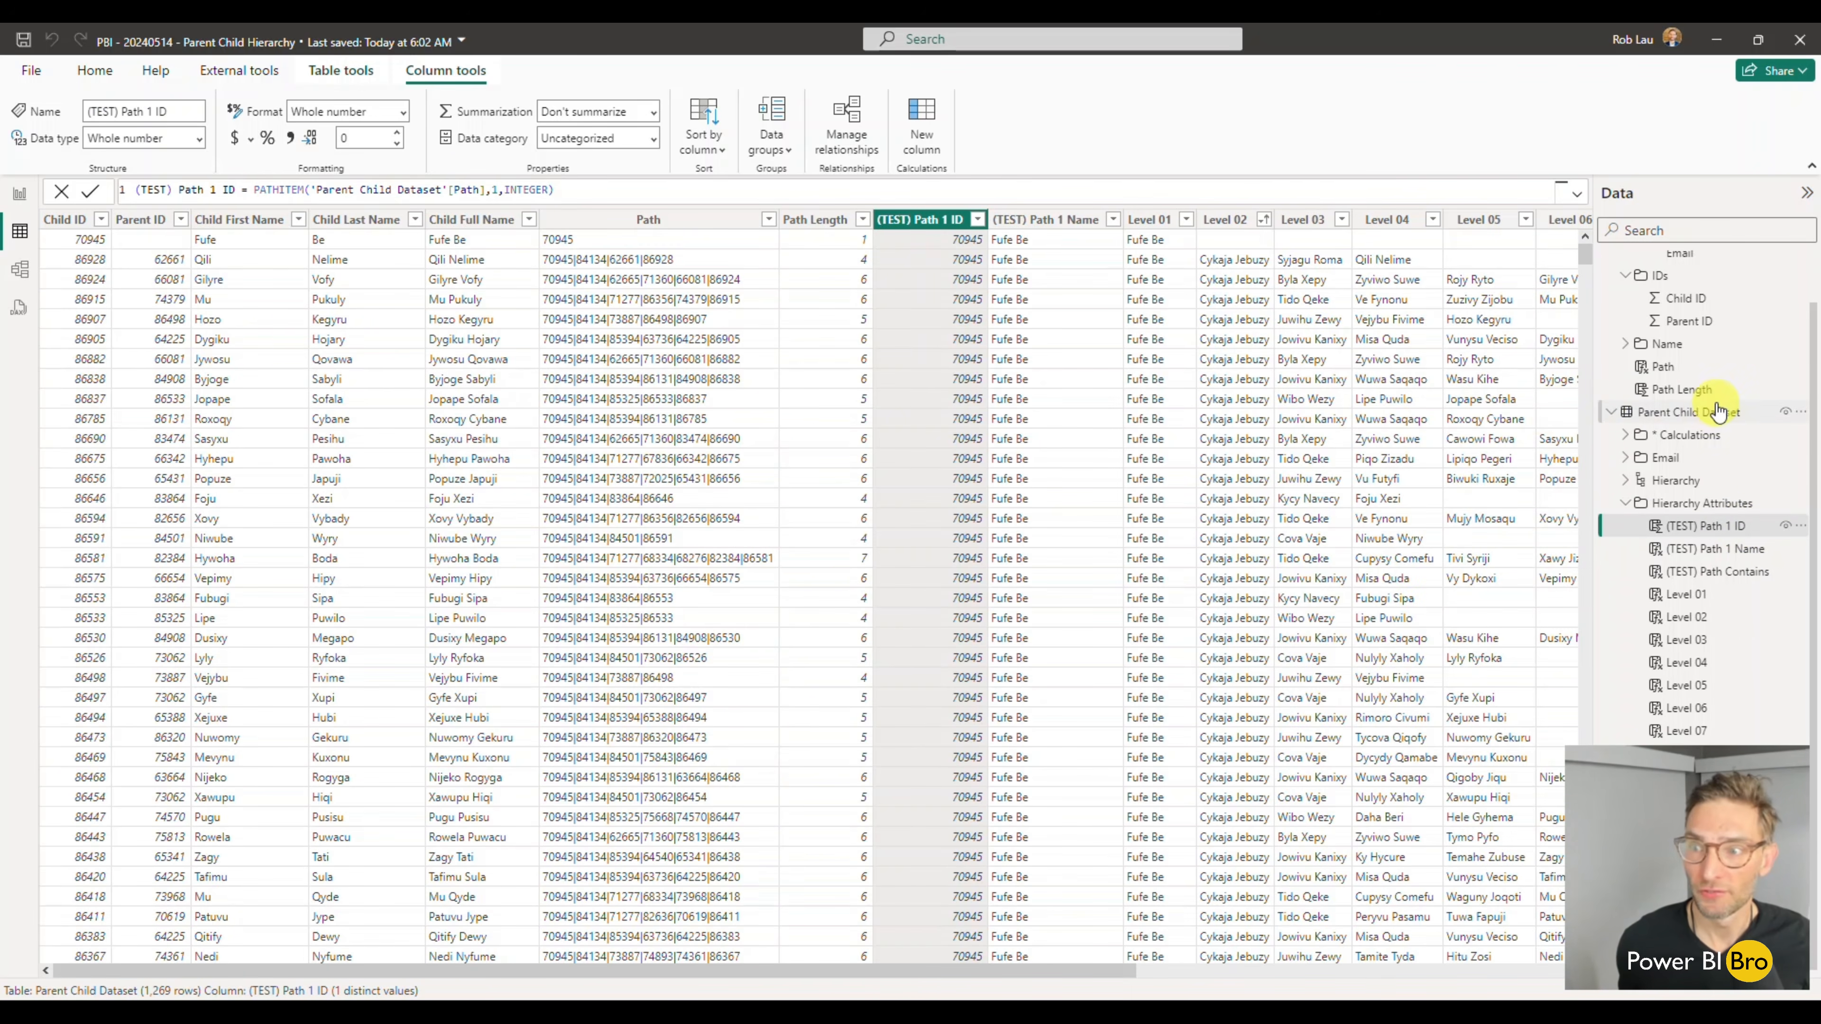
pyautogui.scroll(2, 1717, 410)
pyautogui.click(1682, 265)
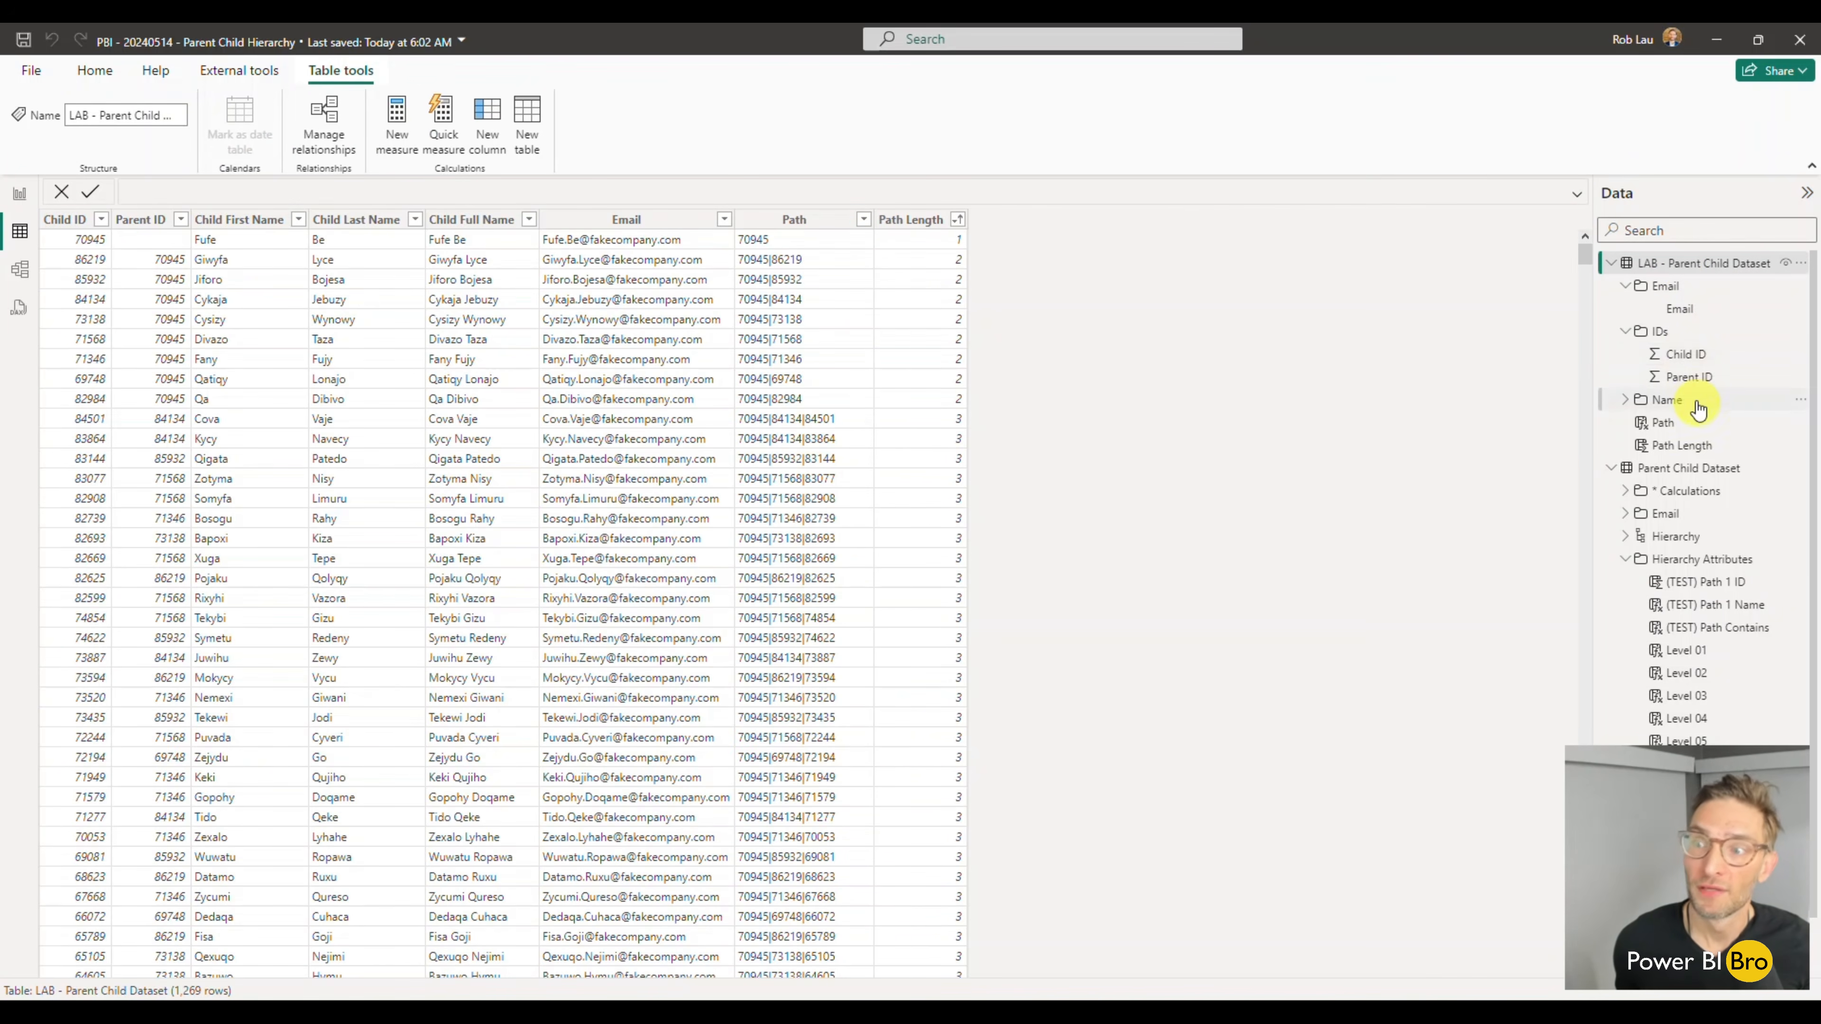
# - Set the summarization of the LAB table's Child ID and Parent ID columns to Don't summarize
pyautogui.click(94, 70)
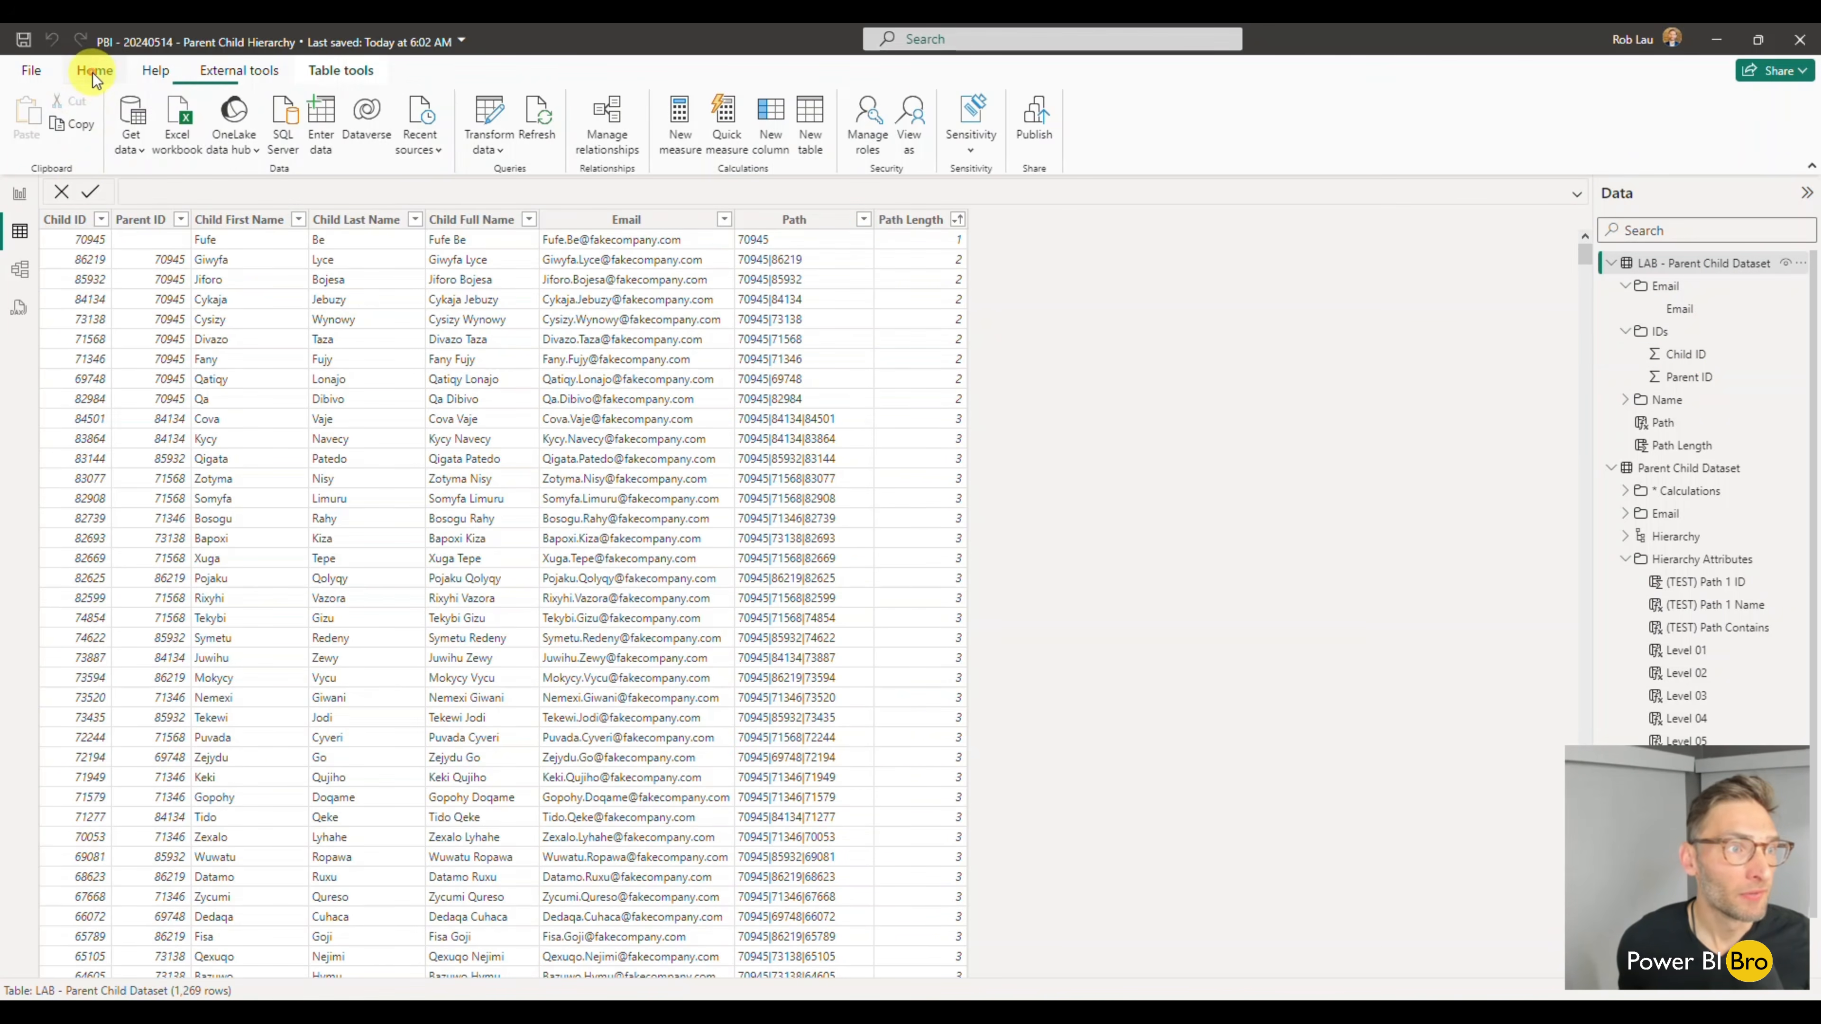
pyautogui.click(1686, 354)
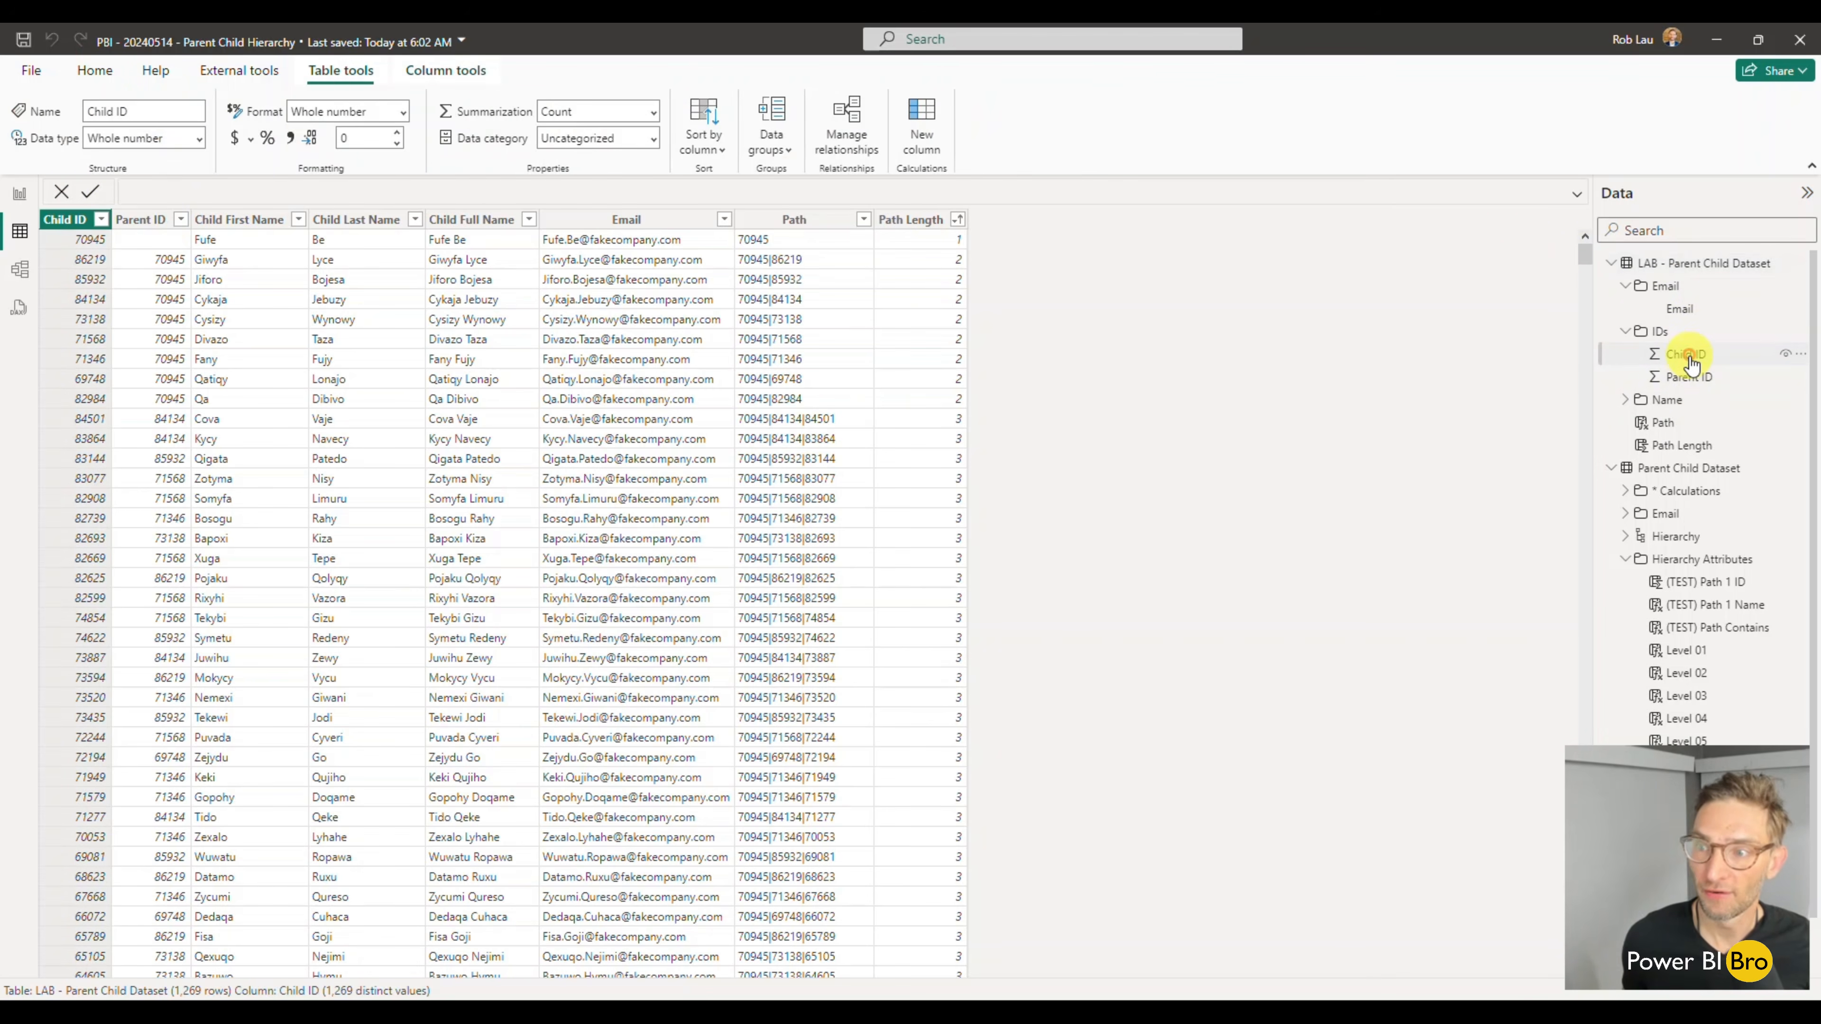
pyautogui.click(651, 111)
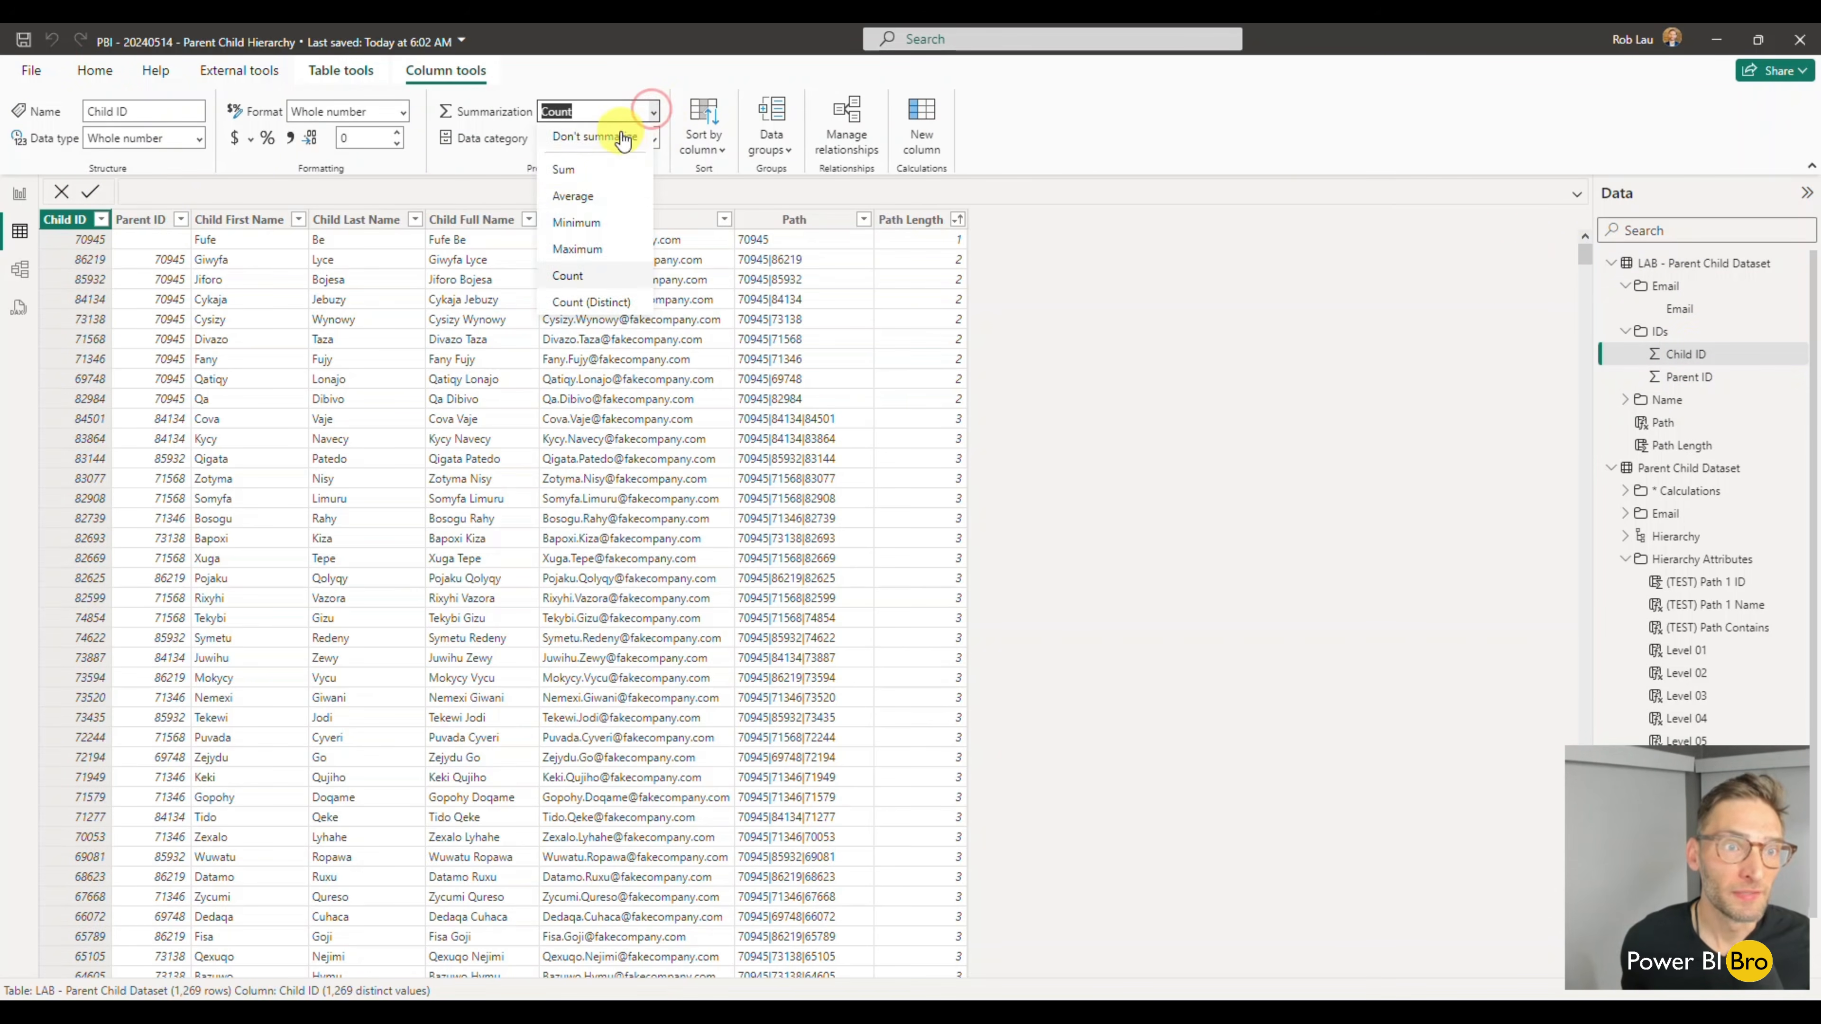
pyautogui.click(595, 135)
pyautogui.click(1682, 378)
pyautogui.click(651, 111)
pyautogui.click(615, 136)
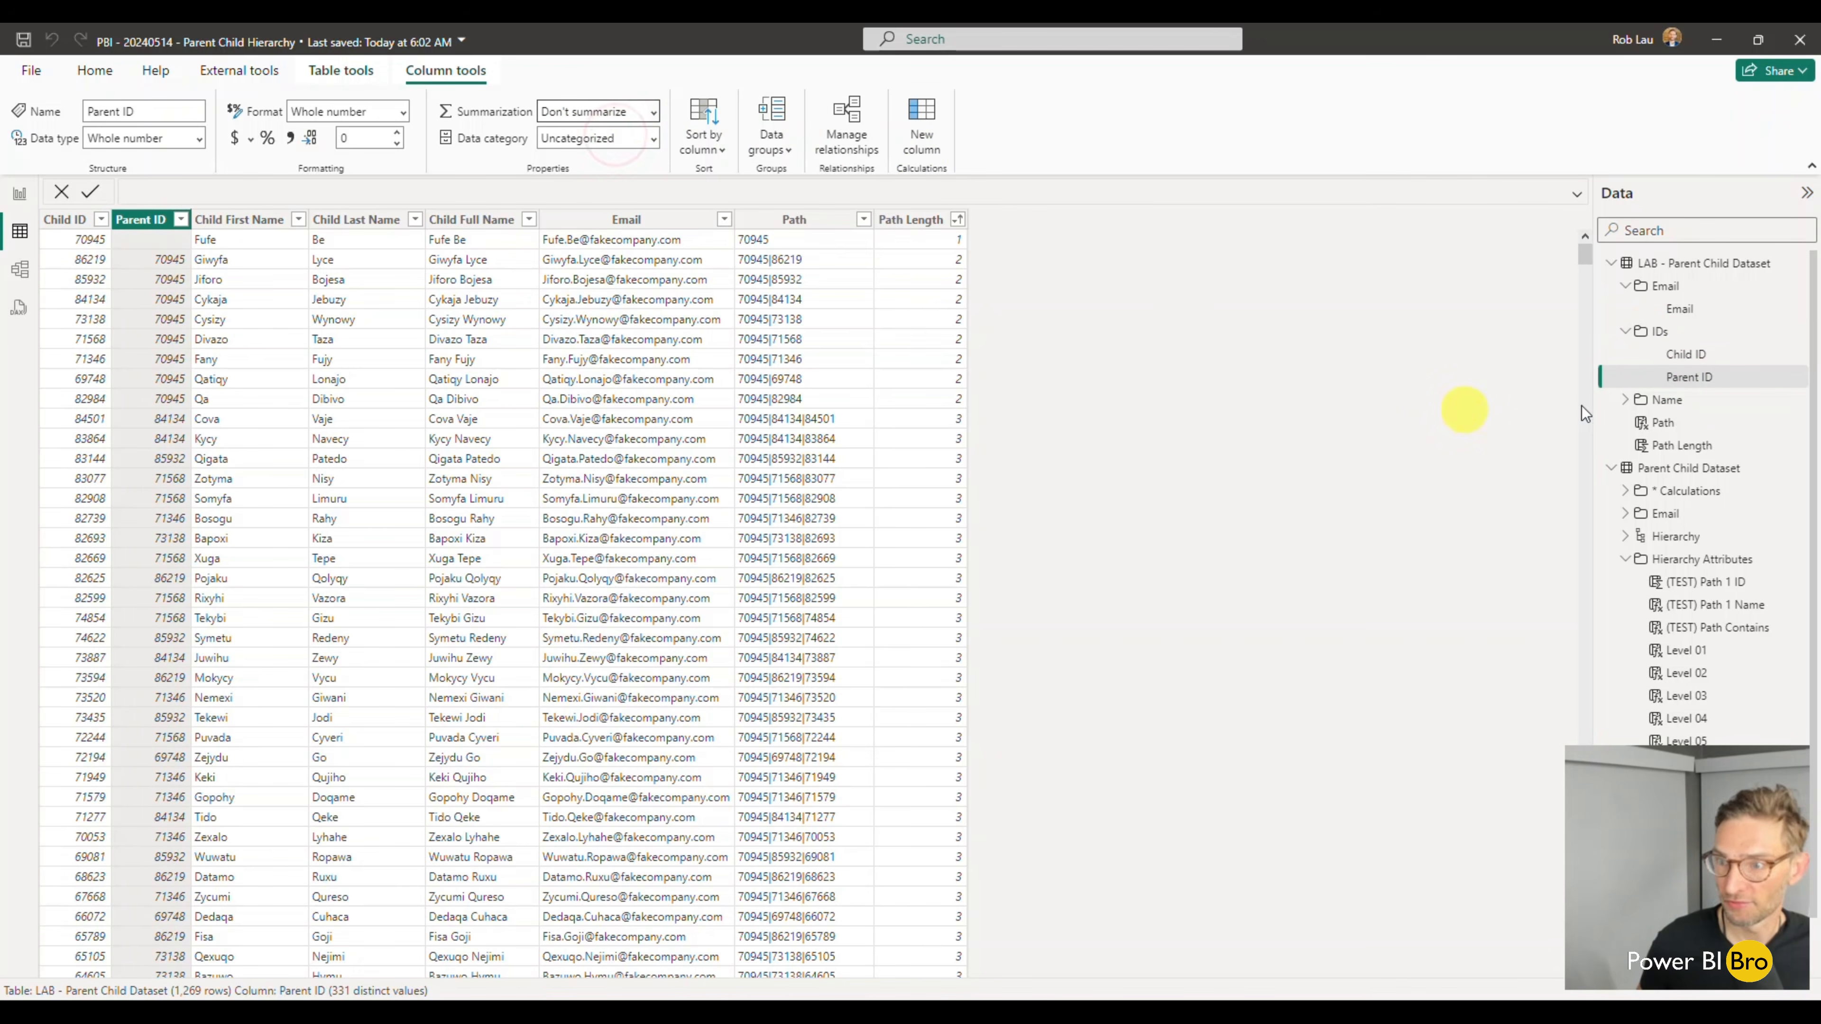
pyautogui.click(1626, 332)
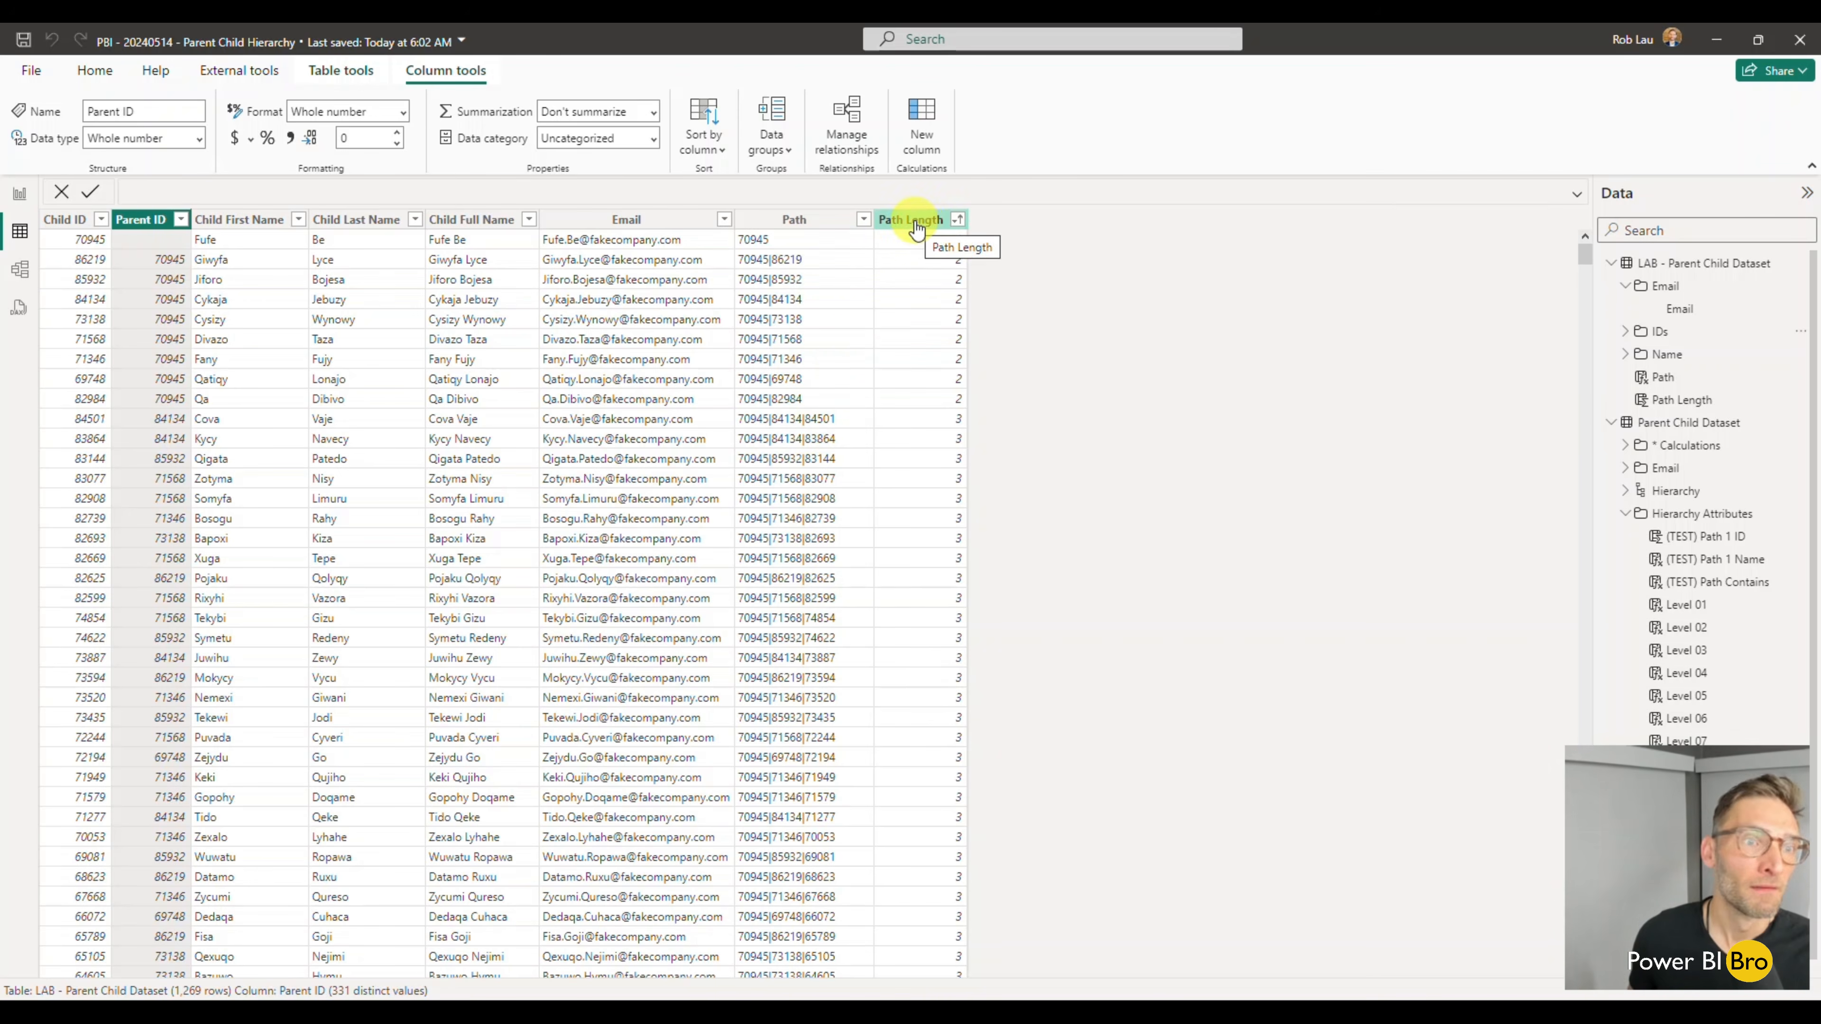
# - Add another calculated column to the LAB table and begin its formula with PATHITEM on 'LAB - Parent Child Dataset'[Path]
pyautogui.click(921, 143)
pyautogui.click(197, 190)
pyautogui.write('path')
pyautogui.press('Down')
pyautogui.press('Down')
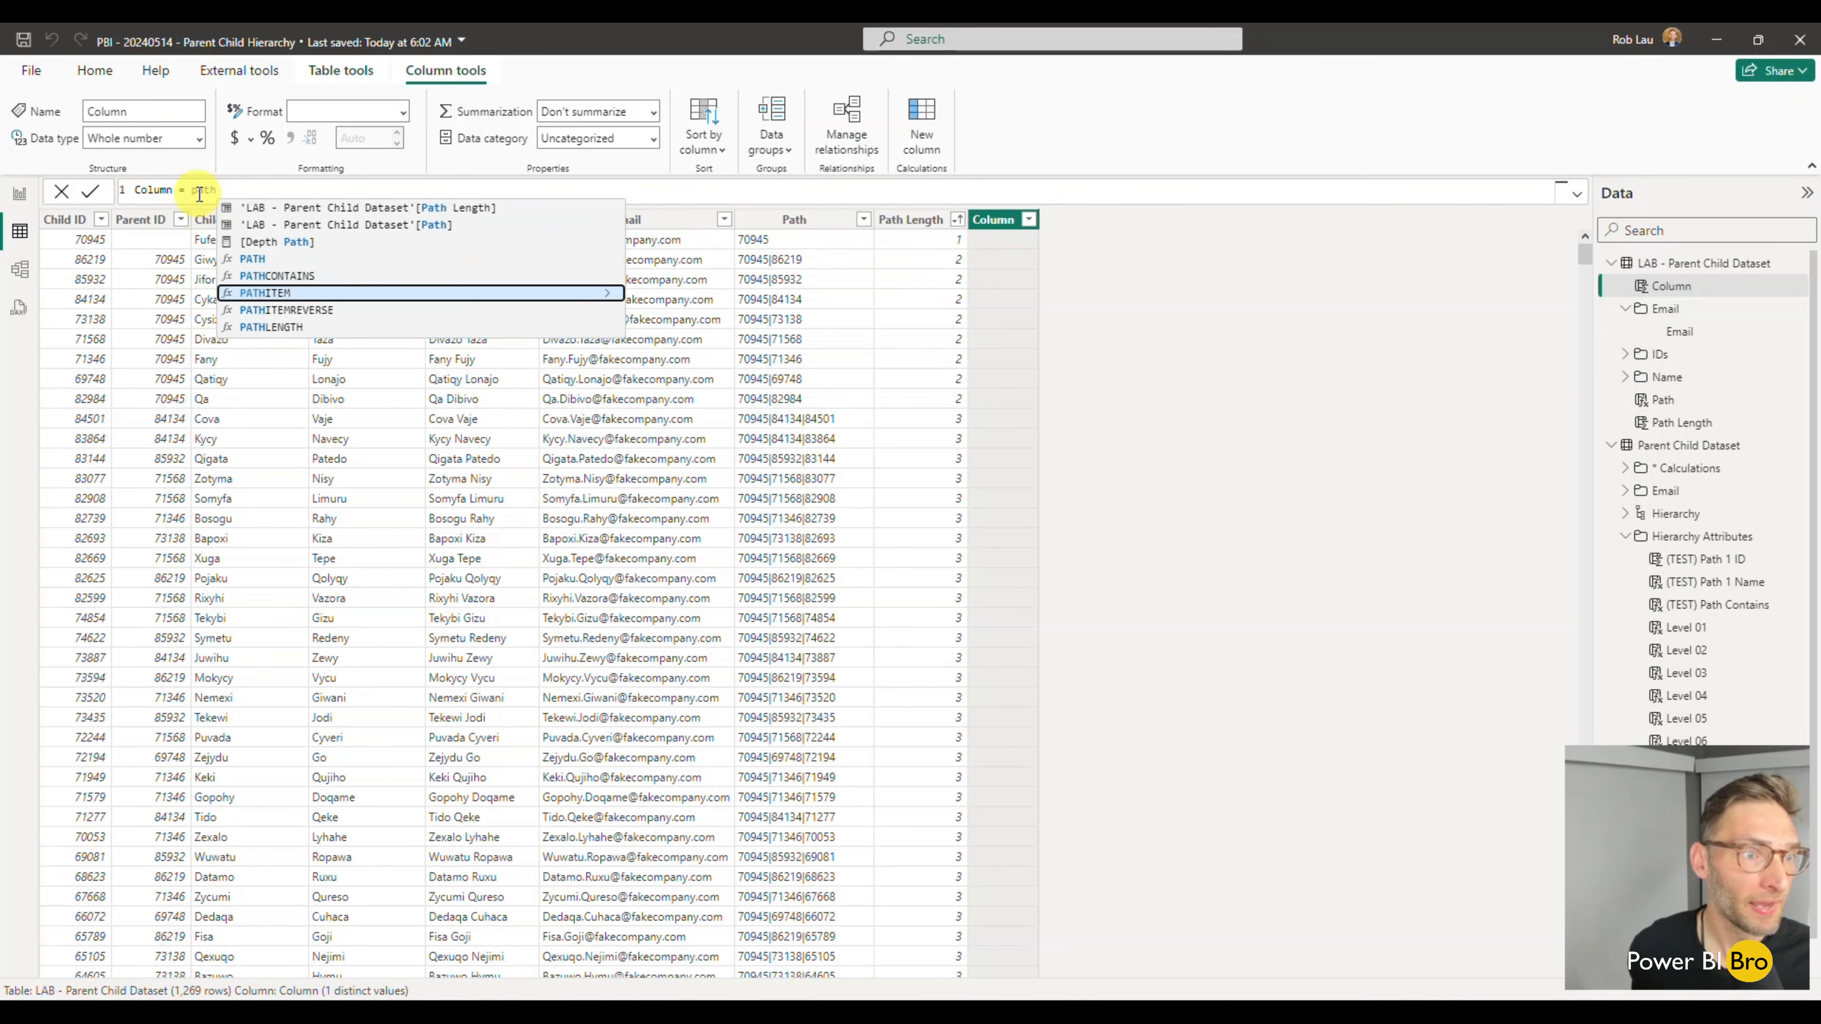
pyautogui.press('Tab')
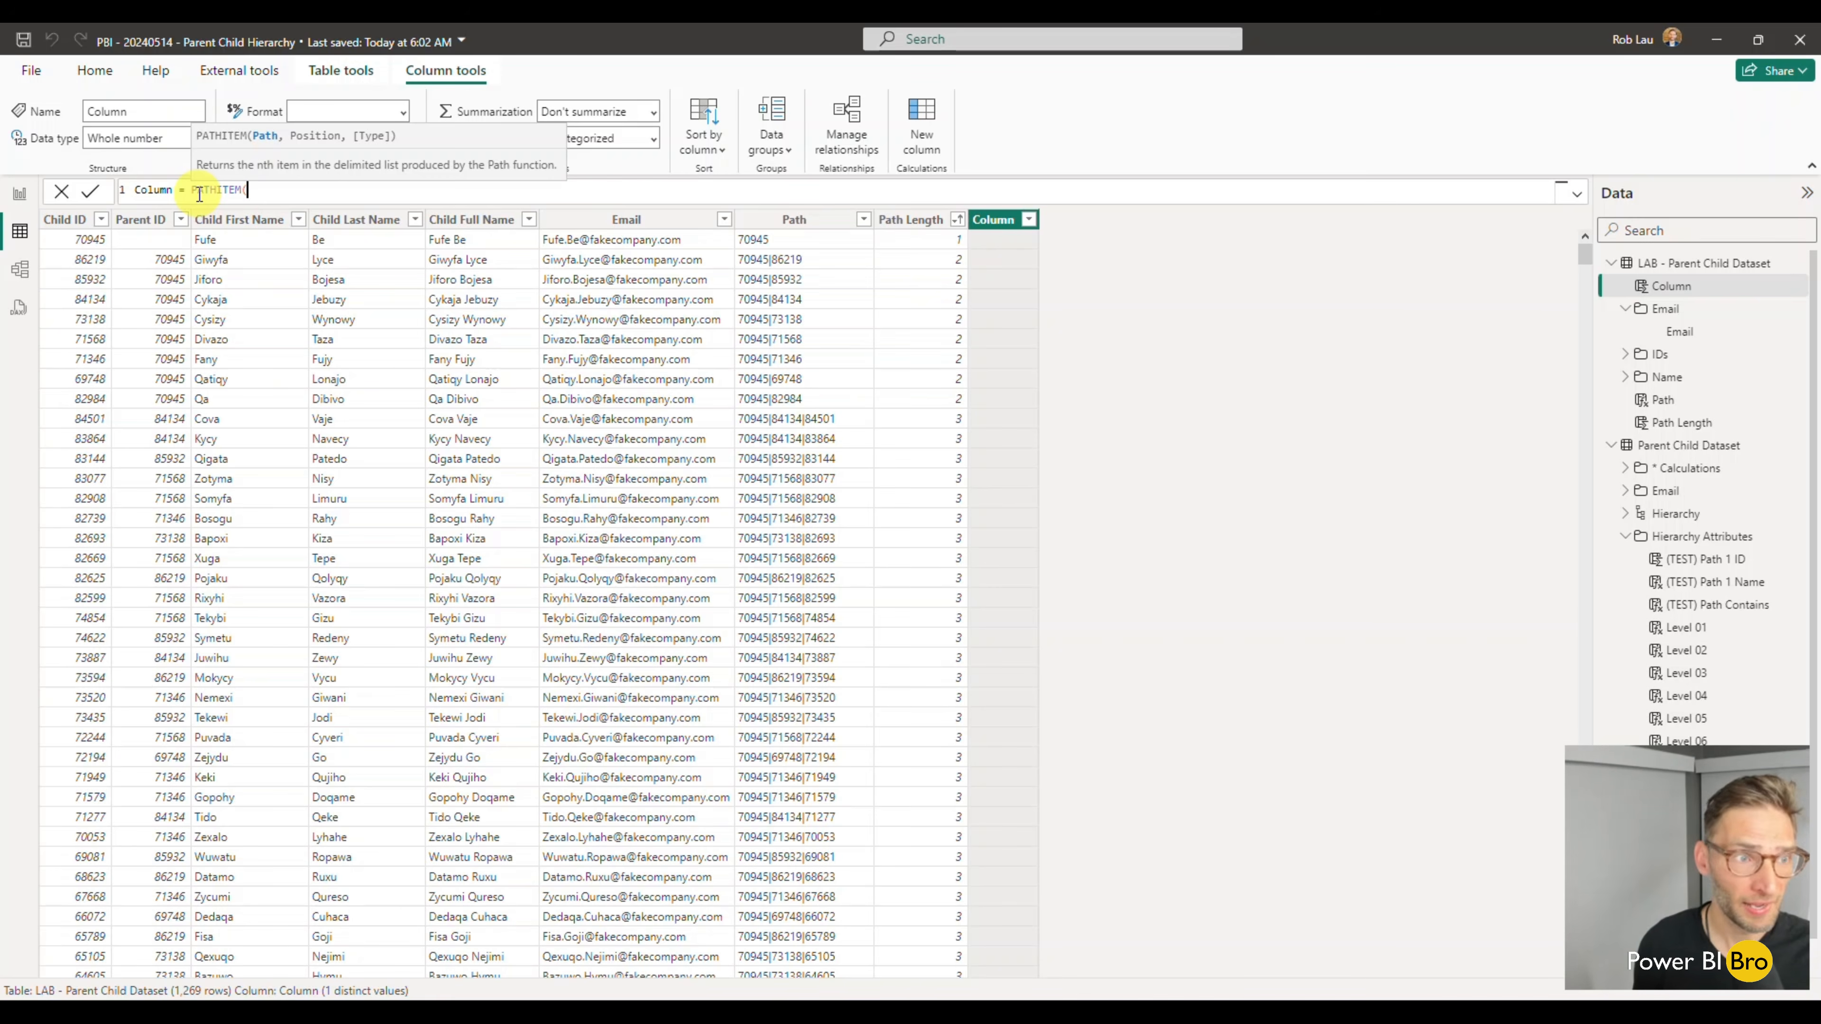
pyautogui.write('path')
pyautogui.press('Up')
pyautogui.press('Up')
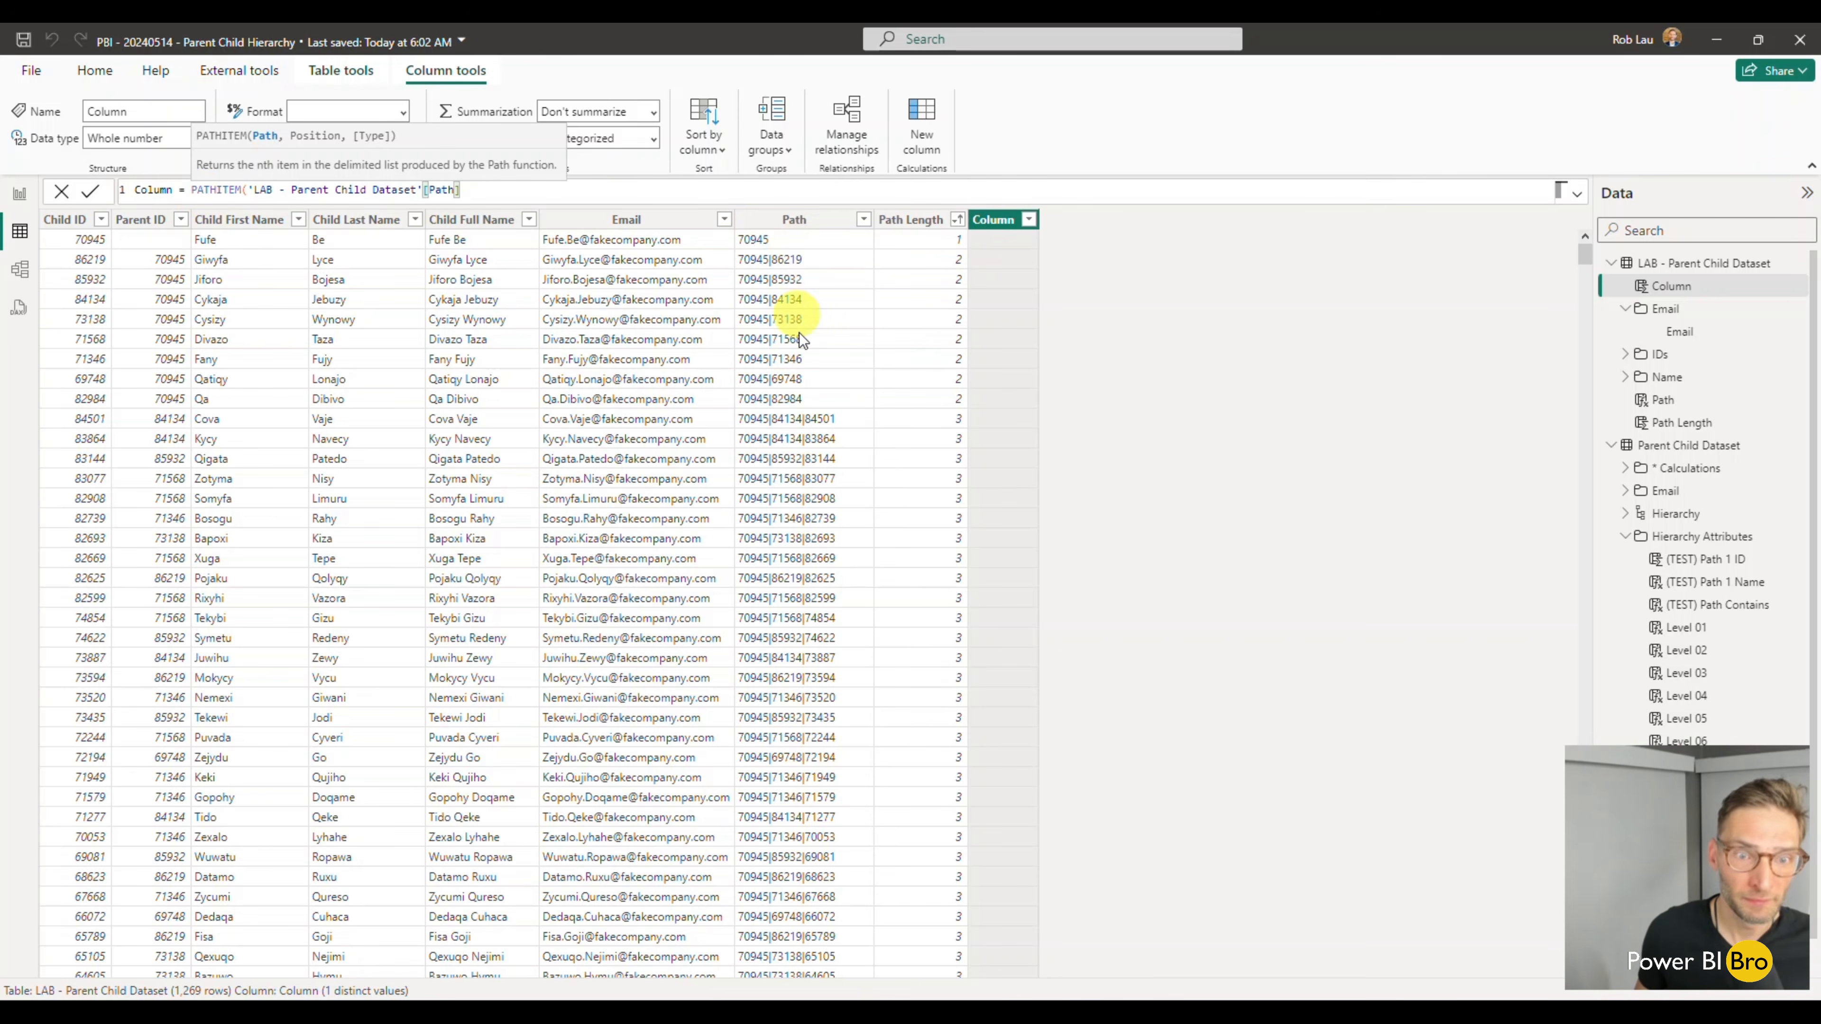
# - Complete the PATHITEM function with position 1 and type INTEGER
pyautogui.scroll(-3, 903, 609)
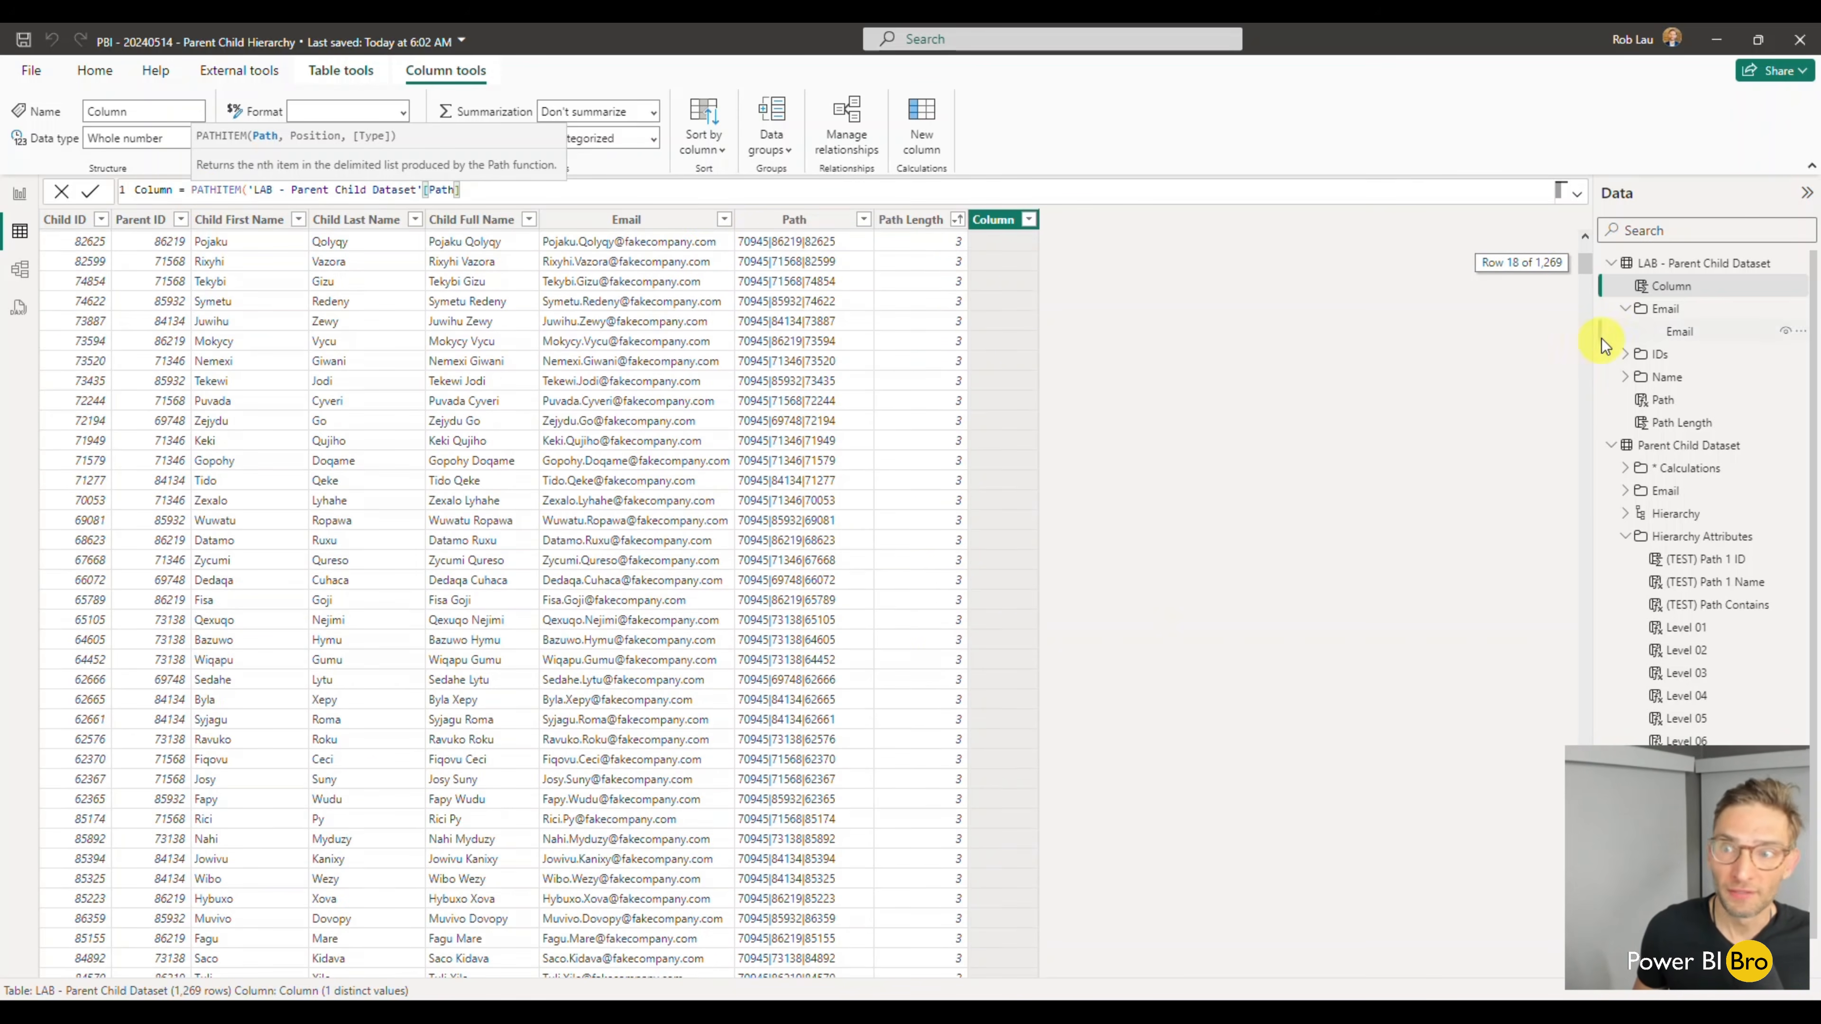
pyautogui.moveTo(1580, 267); pyautogui.dragTo(1576, 700)
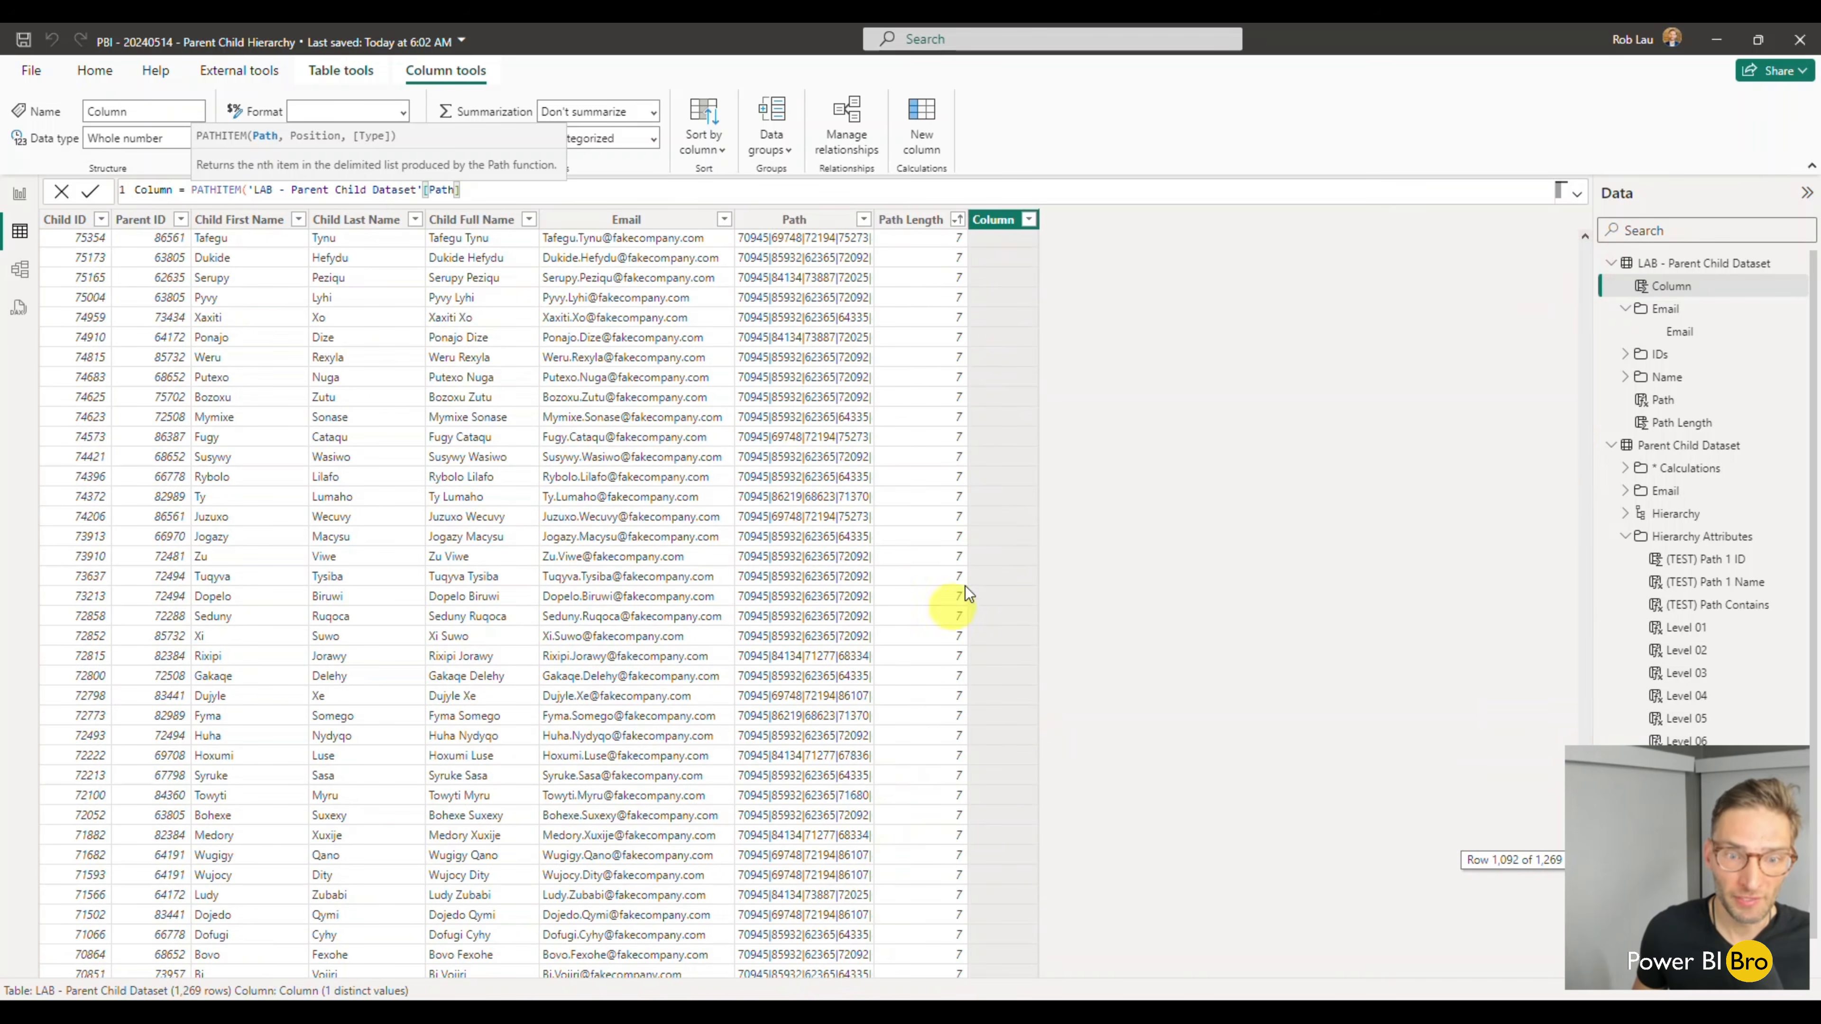
pyautogui.scroll(-10, 932, 682)
pyautogui.scroll(10, 1498, 618)
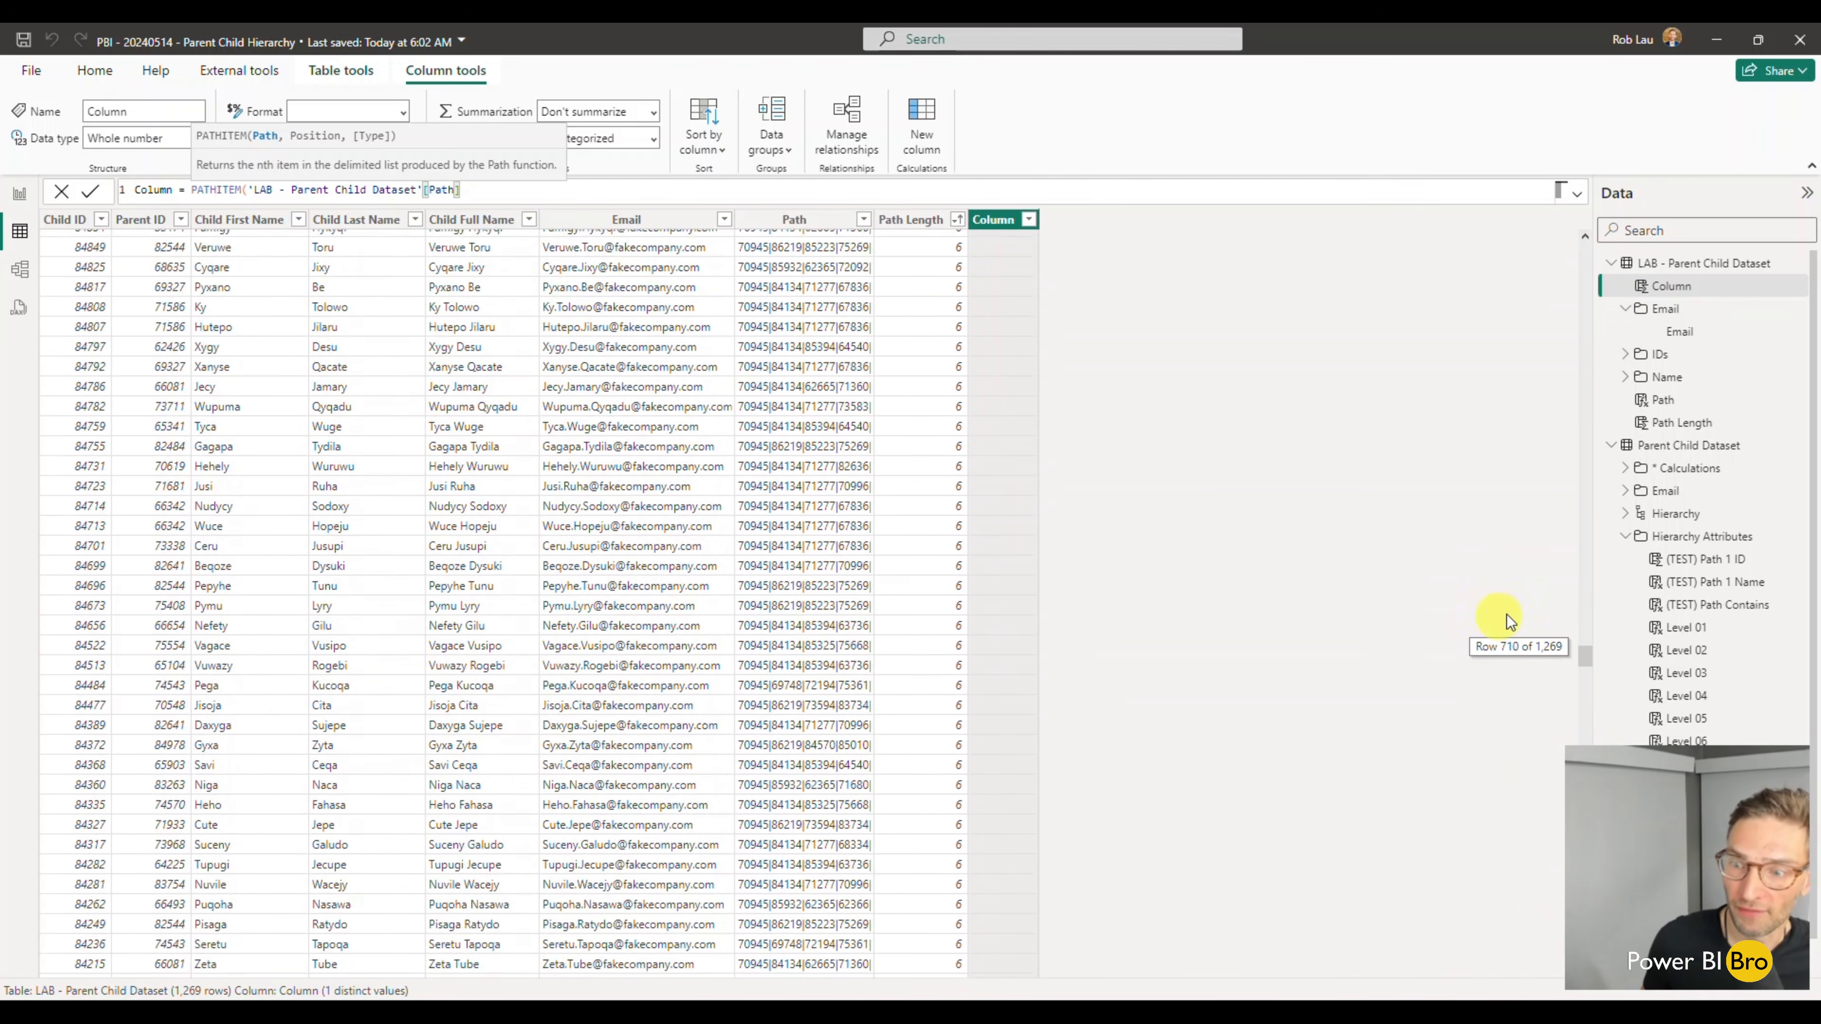
pyautogui.moveTo(1585, 647); pyautogui.dragTo(1548, 233)
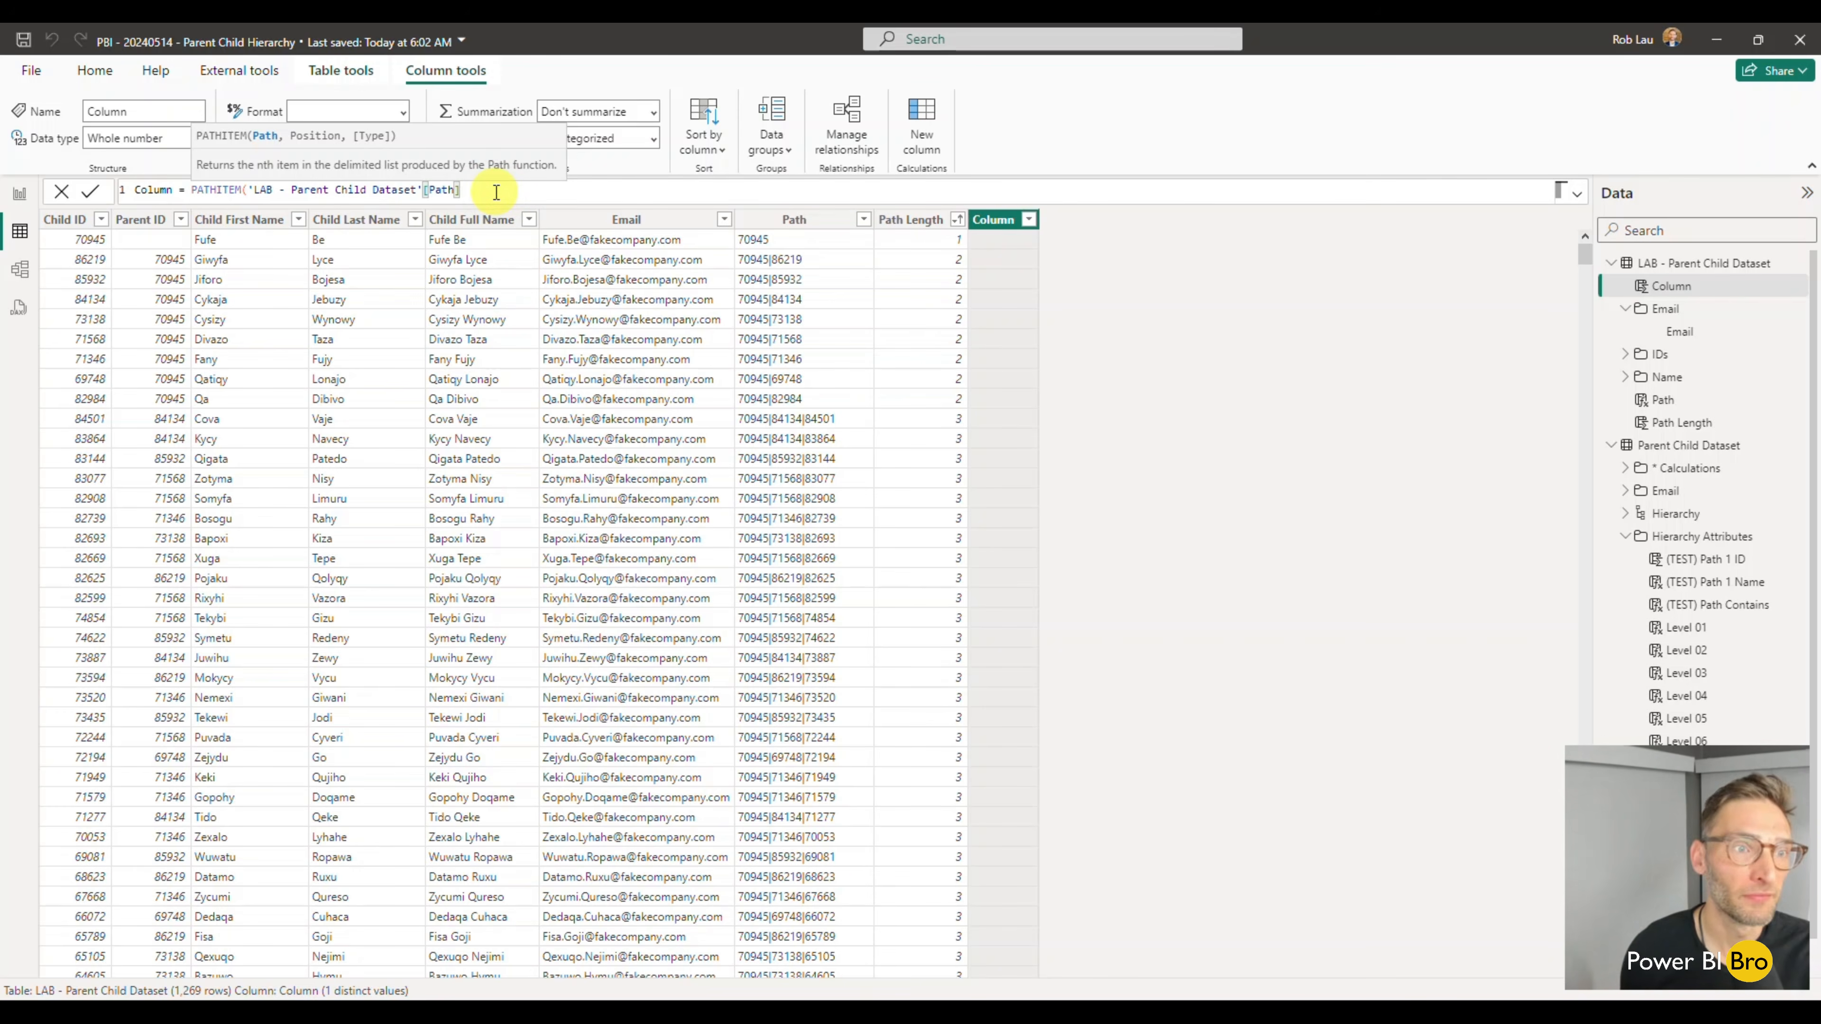
pyautogui.write(',1,INTEGER)')
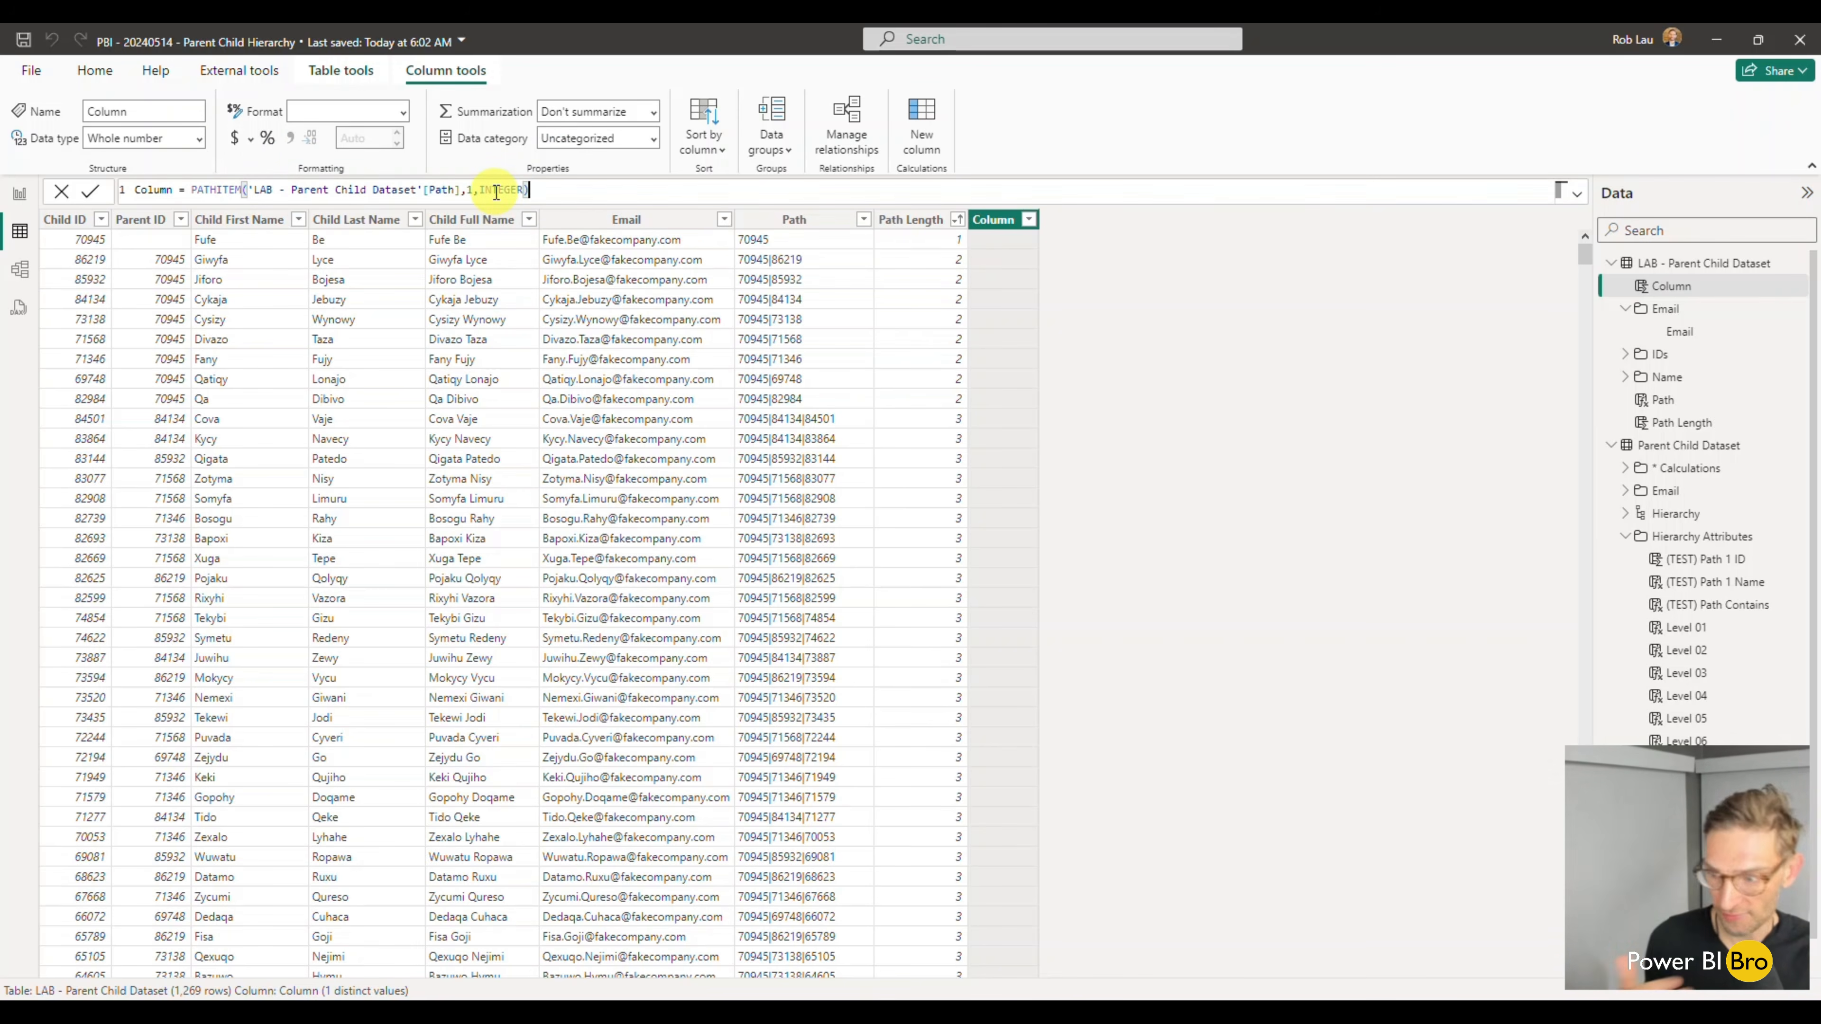
# - Name the new PATHITEM column TEST Path ID Item and commit its formula
pyautogui.moveTo(170, 191); pyautogui.dragTo(90, 192)
pyautogui.write('C')
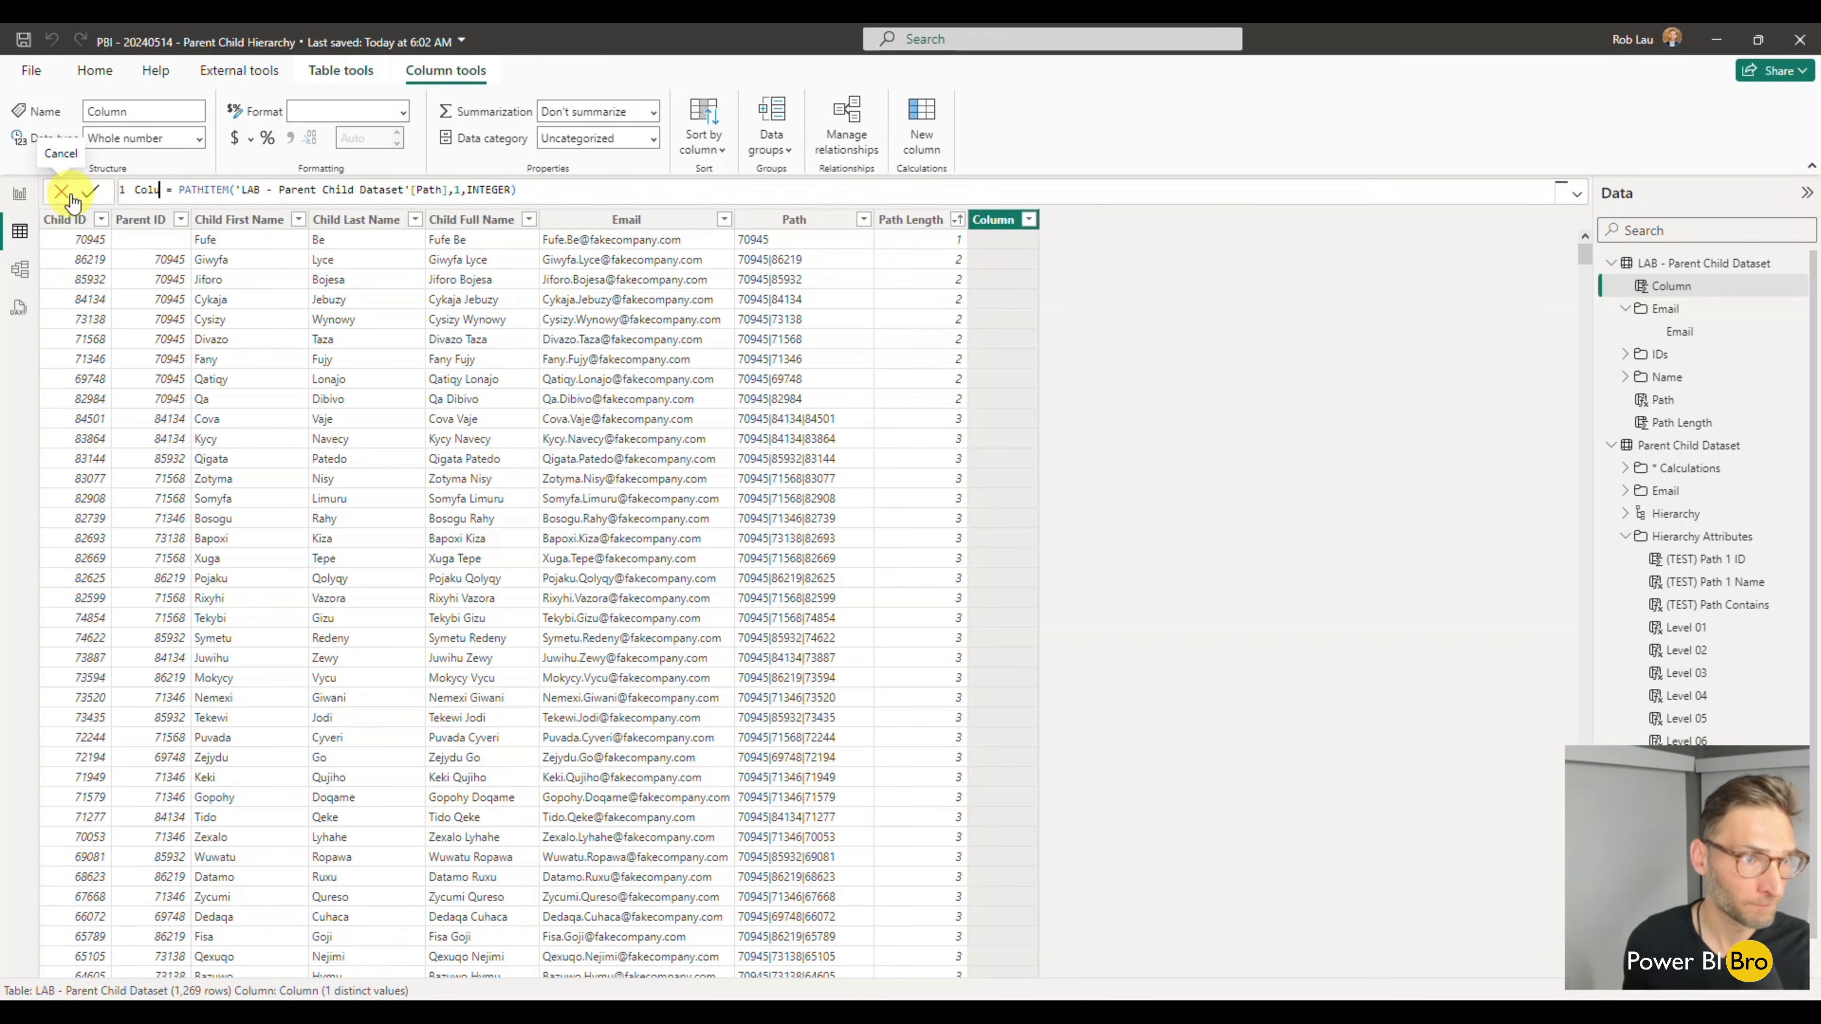
pyautogui.press('BackSpace')
pyautogui.write('+Tes')
pyautogui.press('BackSpace')
pyautogui.press('BackSpace')
pyautogui.press('BackSpace')
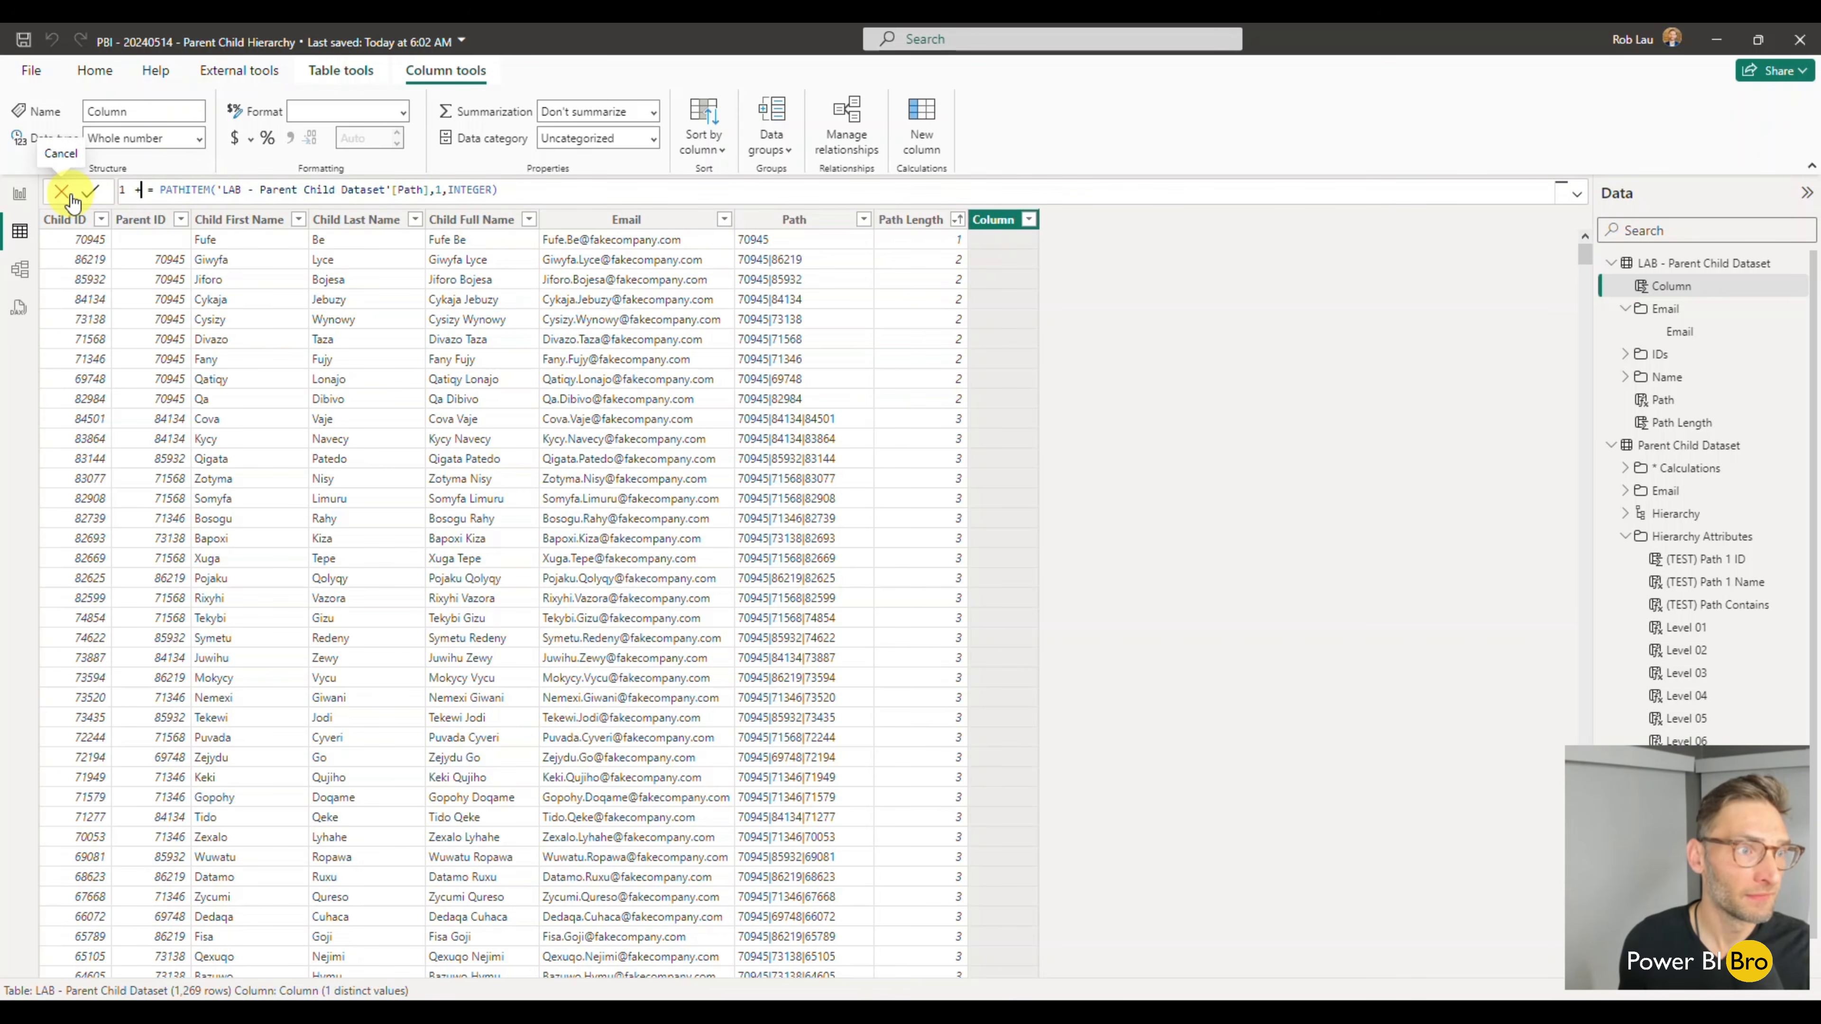
pyautogui.press('BackSpace')
pyautogui.write('TEST P')
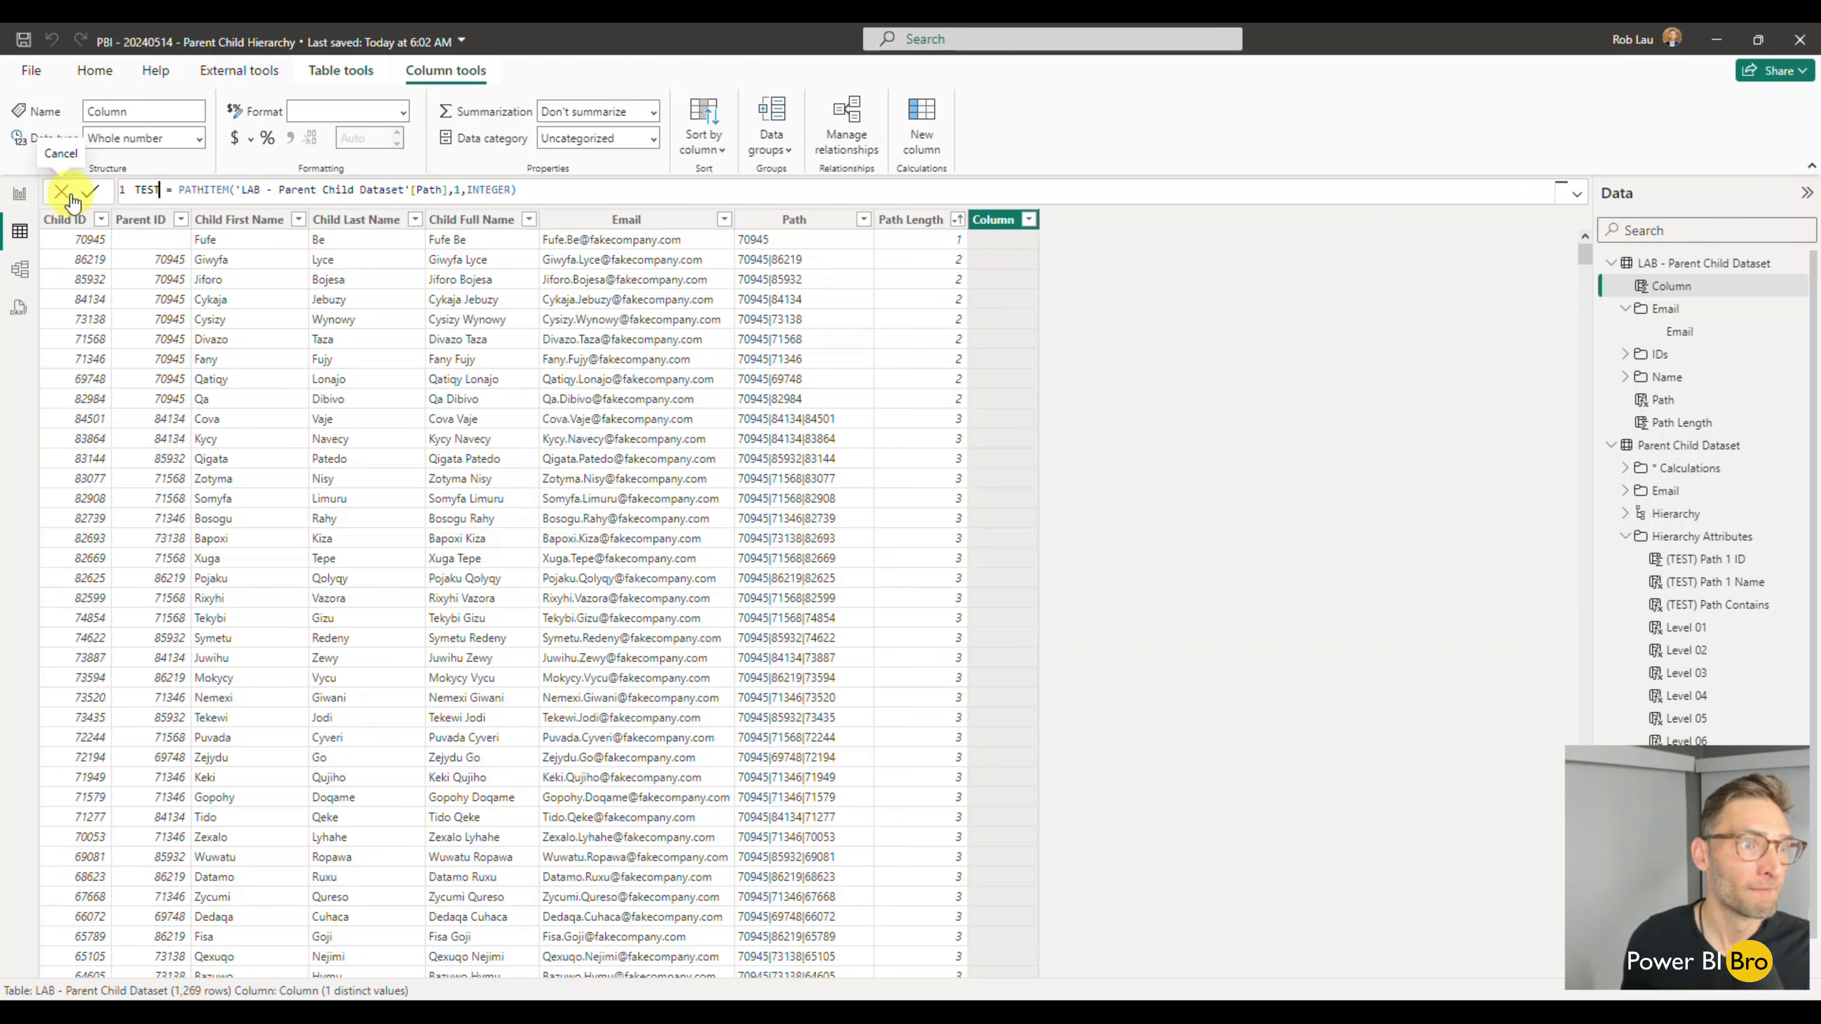
pyautogui.write('ath ID Item')
pyautogui.press('Return')
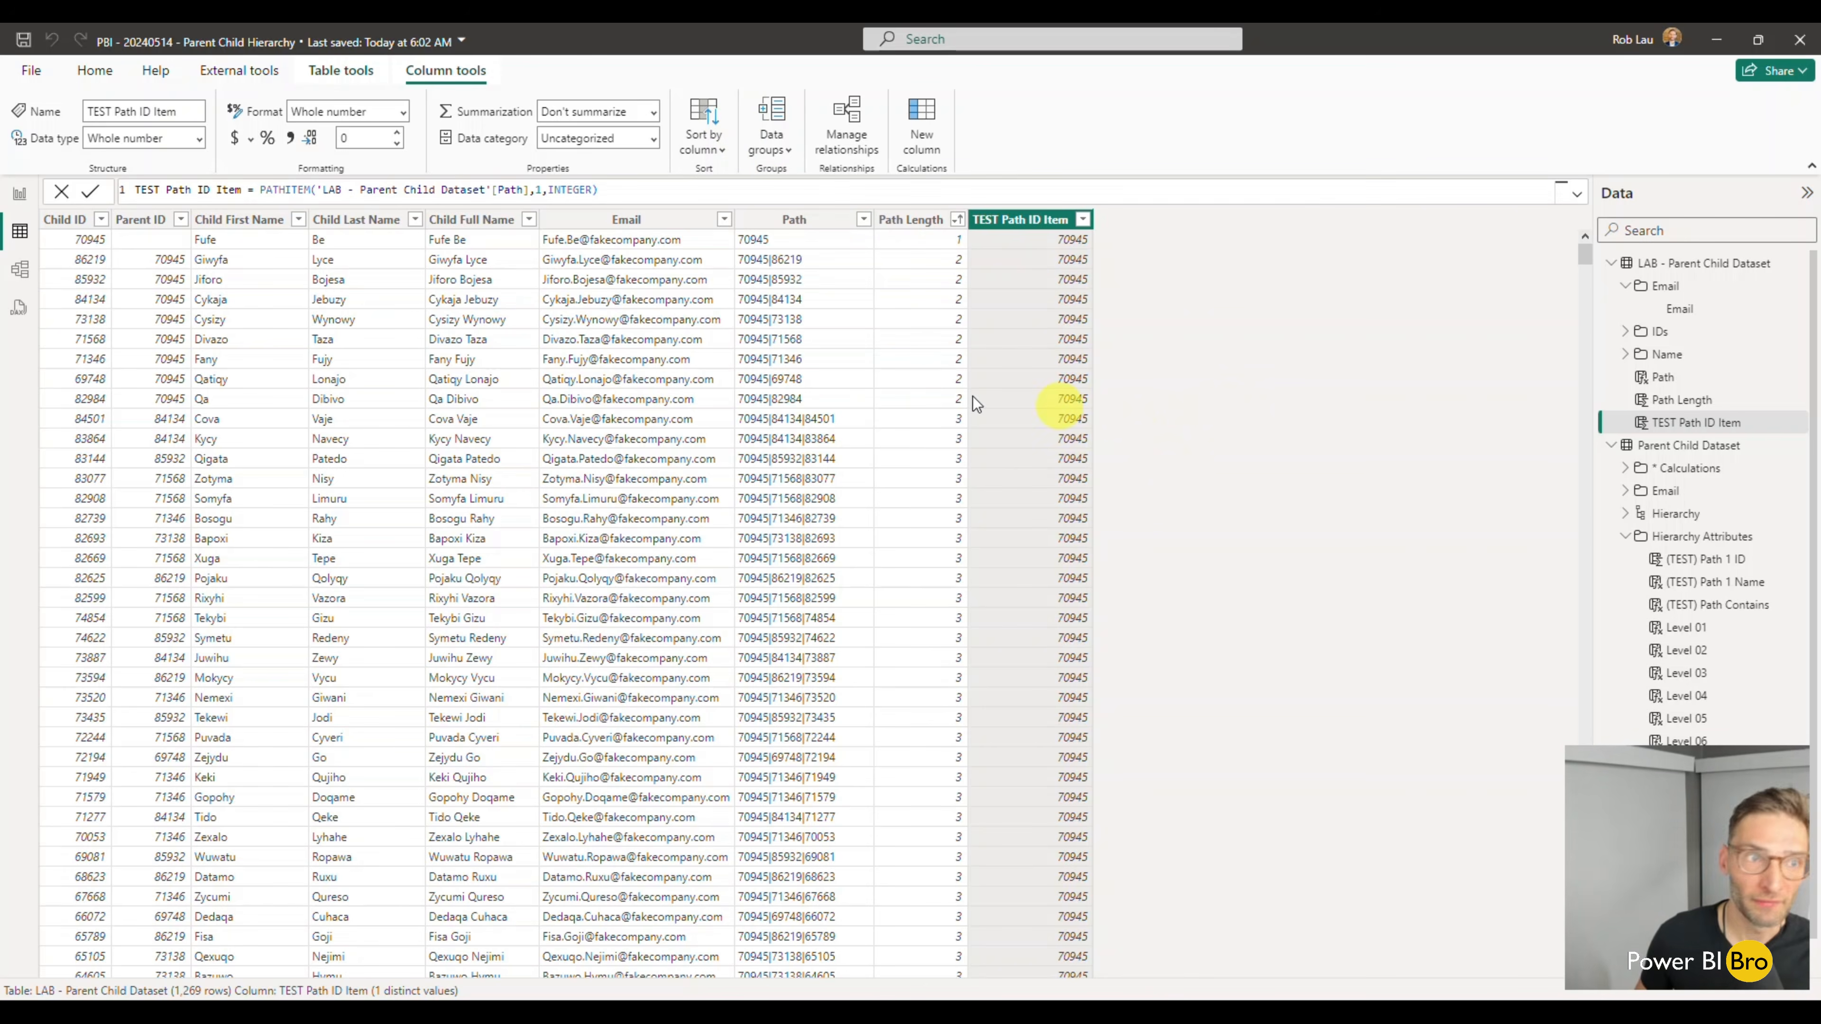
# - Change the position argument in the TEST Path ID Item formula to 2
pyautogui.click(543, 191)
pyautogui.press('BackSpace')
pyautogui.write('2')
pyautogui.press('Return')
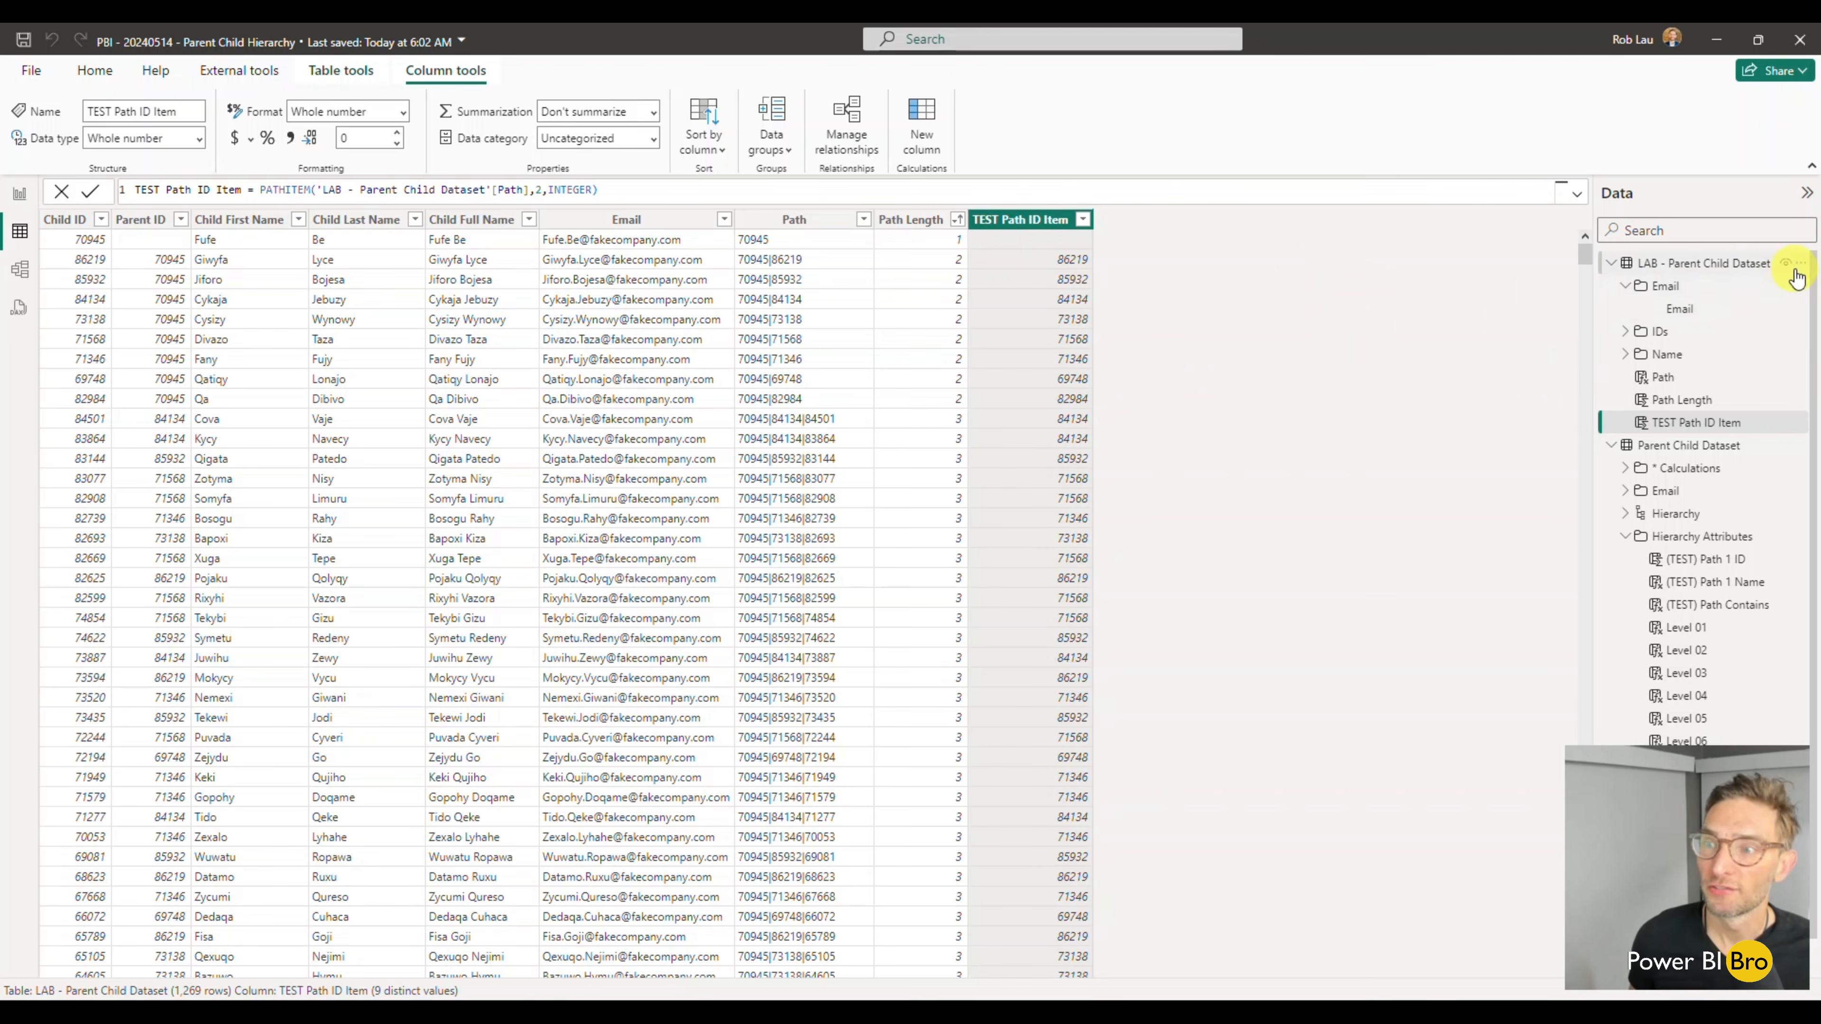
# - Add another calculated column to the LAB table and begin its formula with the LOOKUPVALUE function
pyautogui.click(921, 129)
pyautogui.click(240, 186)
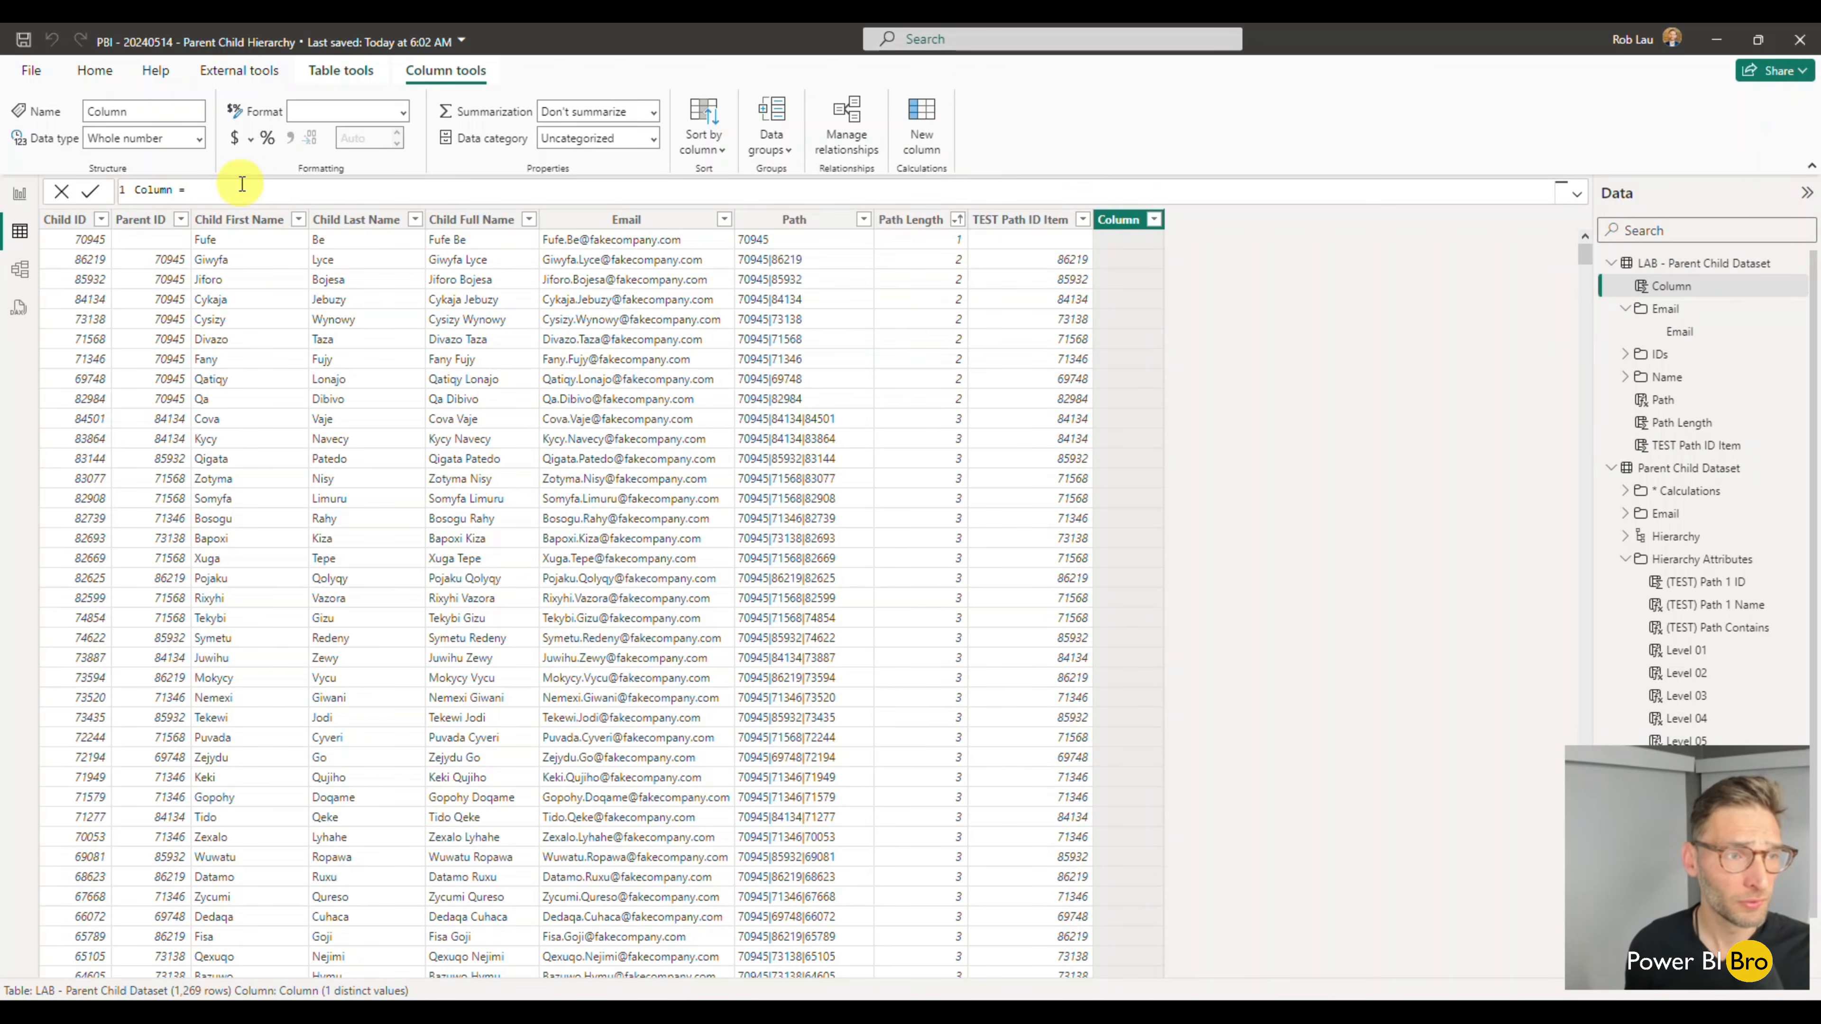
pyautogui.write('look')
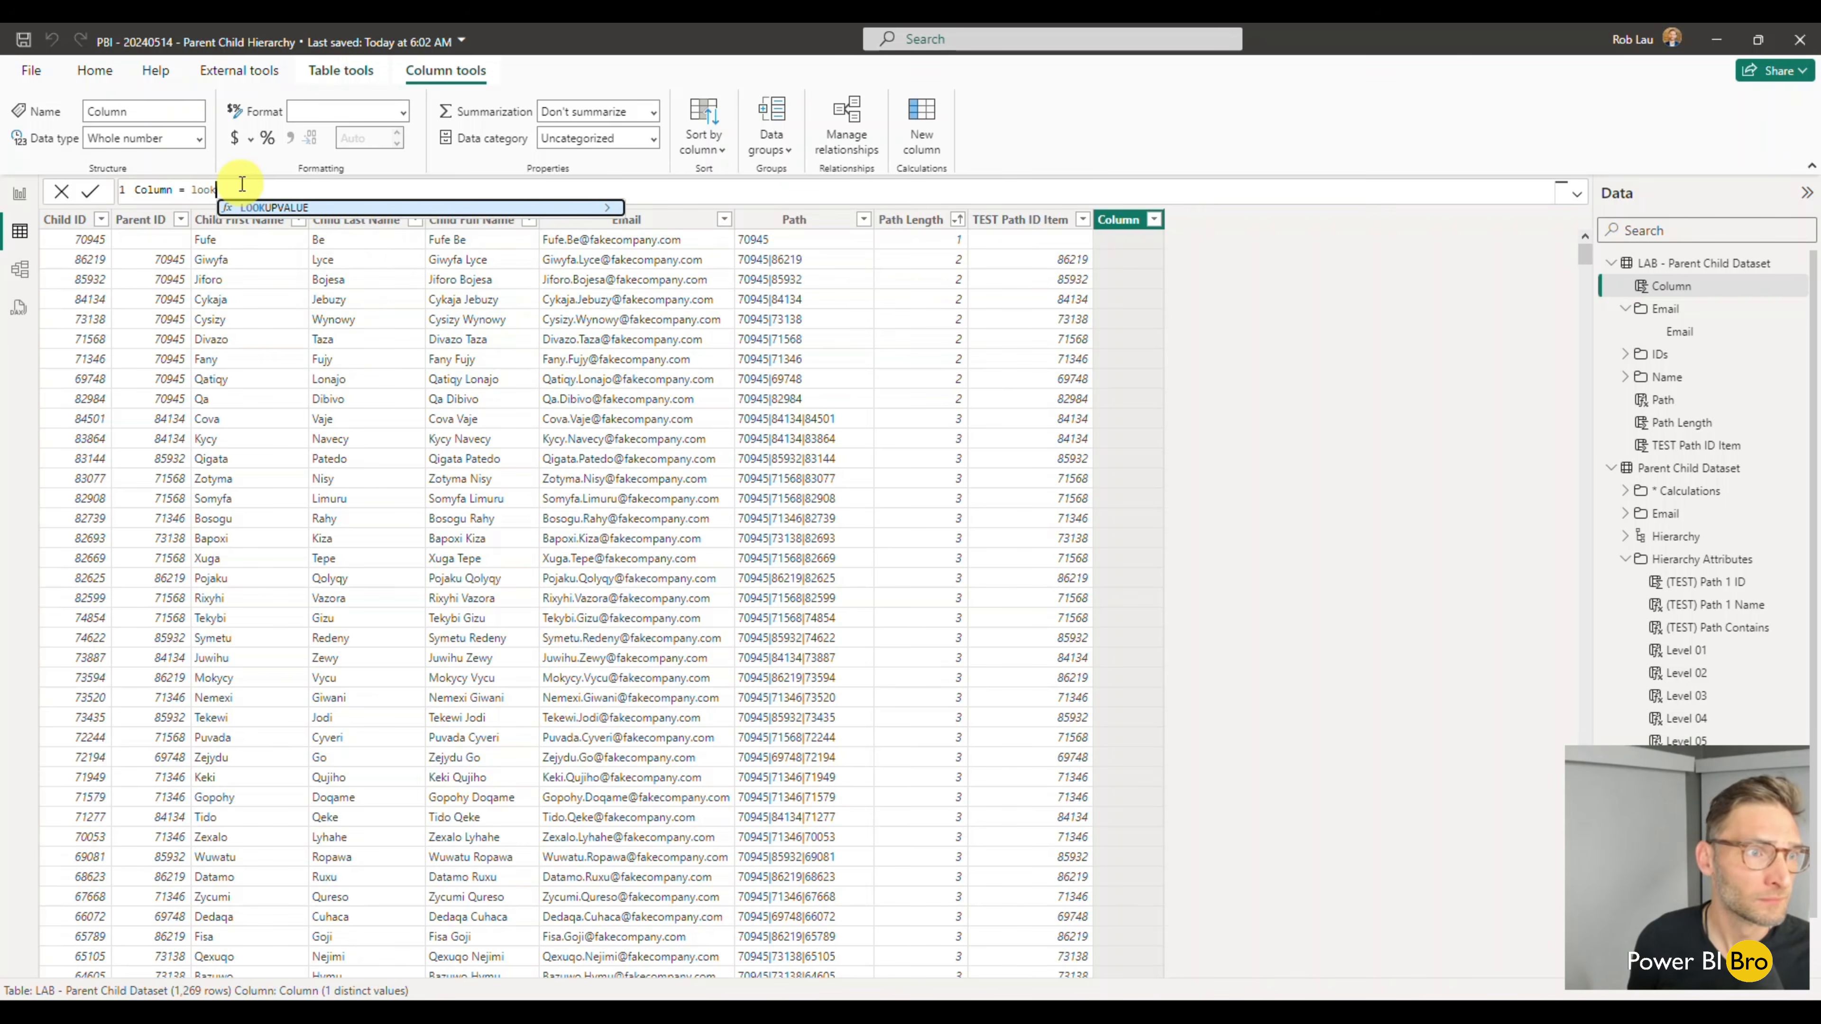
pyautogui.press('Tab')
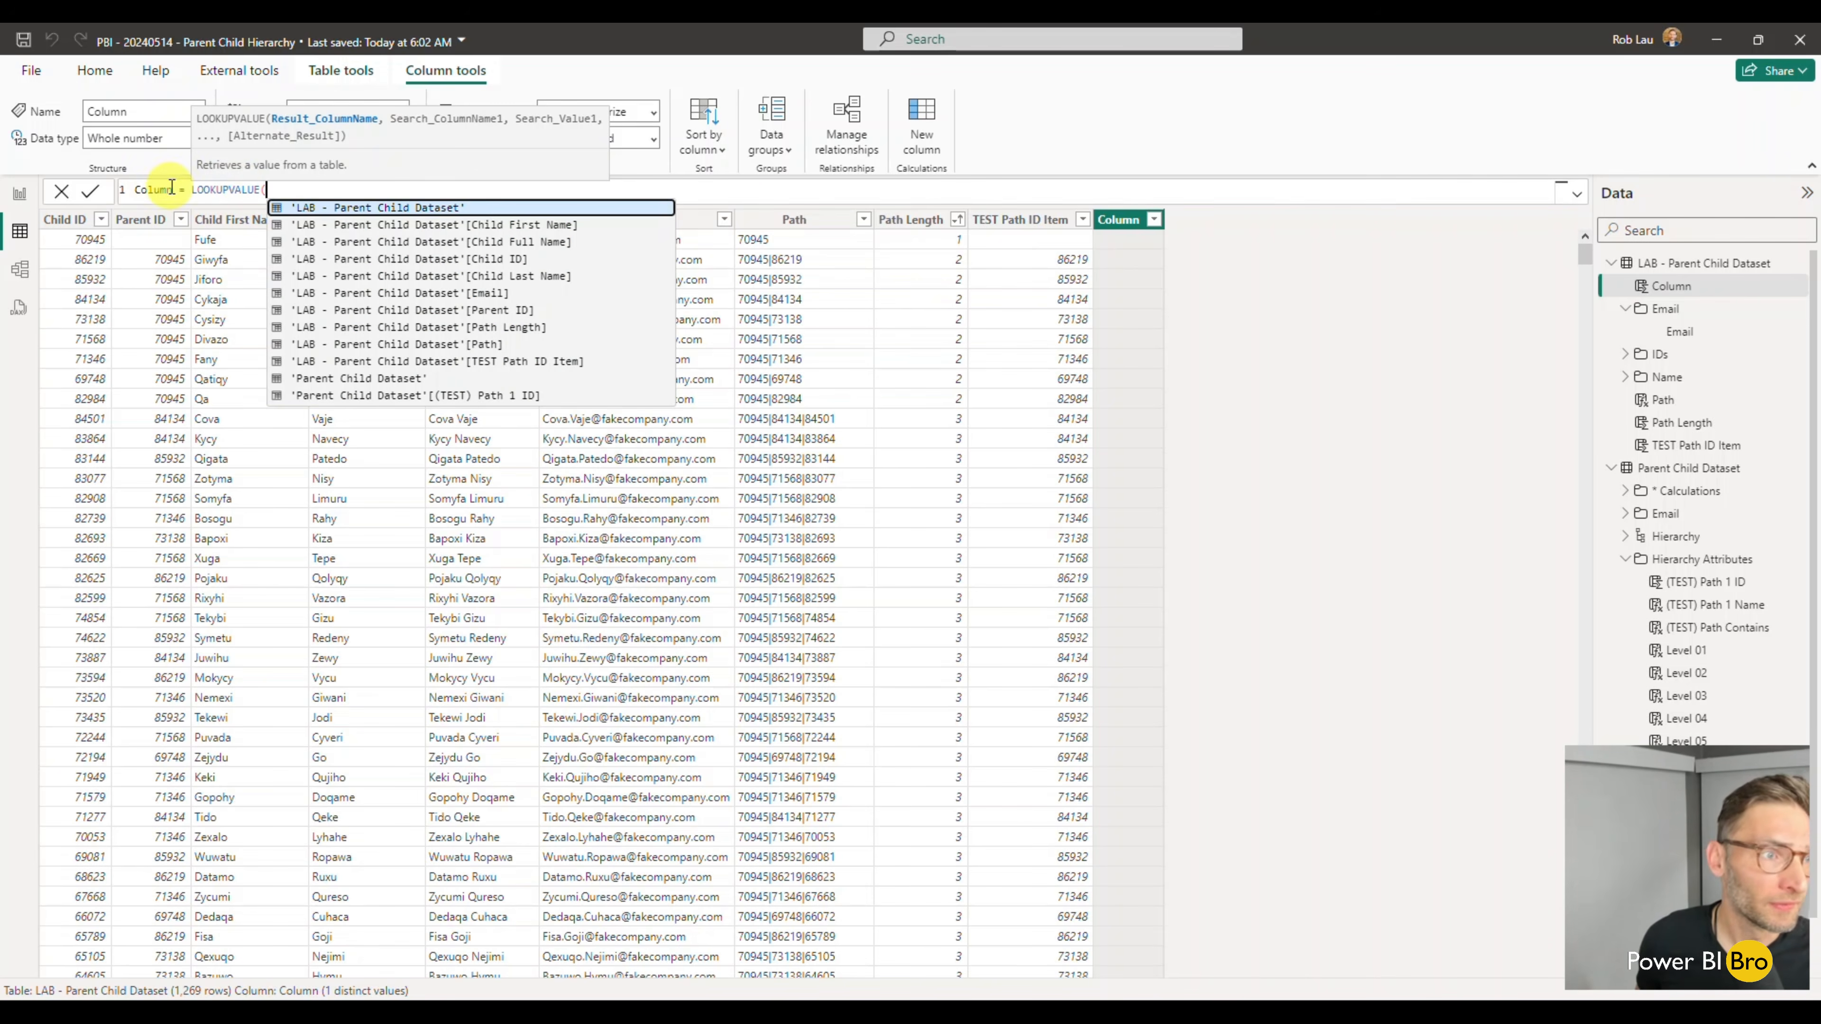
# - Name the LOOKUPVALUE column Test Name Pull in its formula
pyautogui.moveTo(172, 190); pyautogui.dragTo(126, 188)
pyautogui.write('Test Name Re')
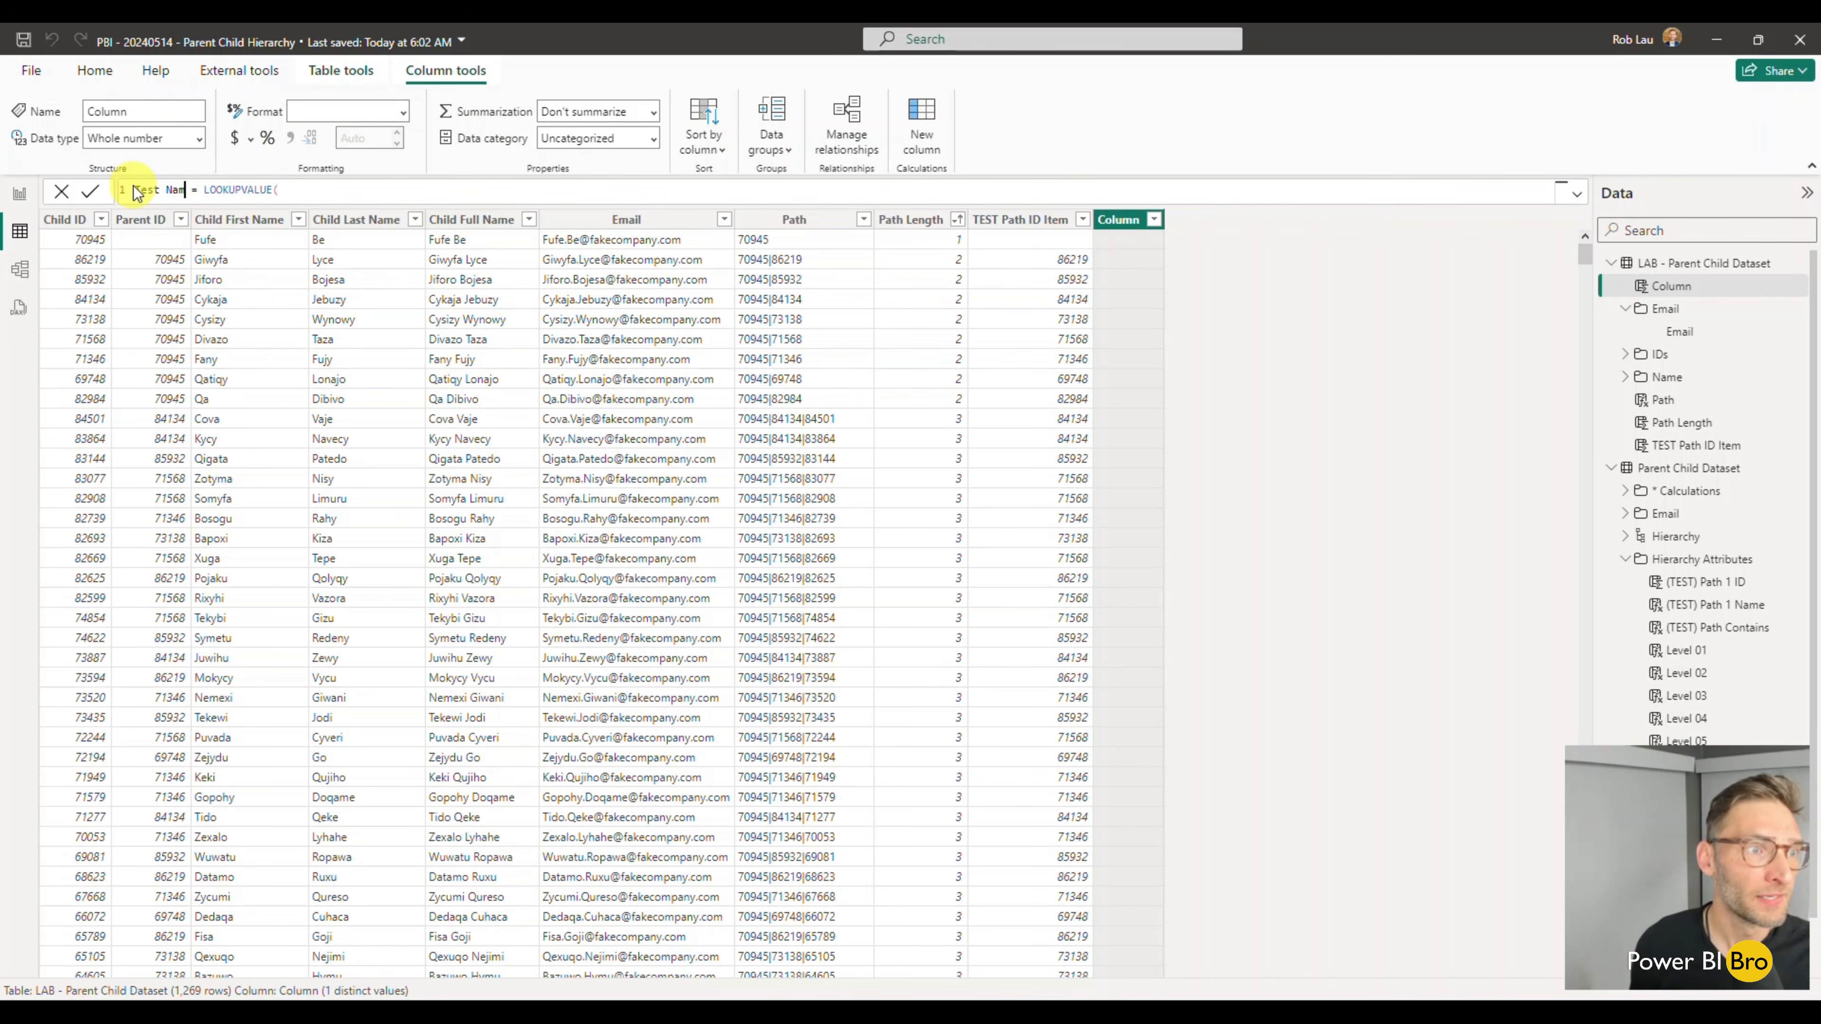
pyautogui.write('tri')
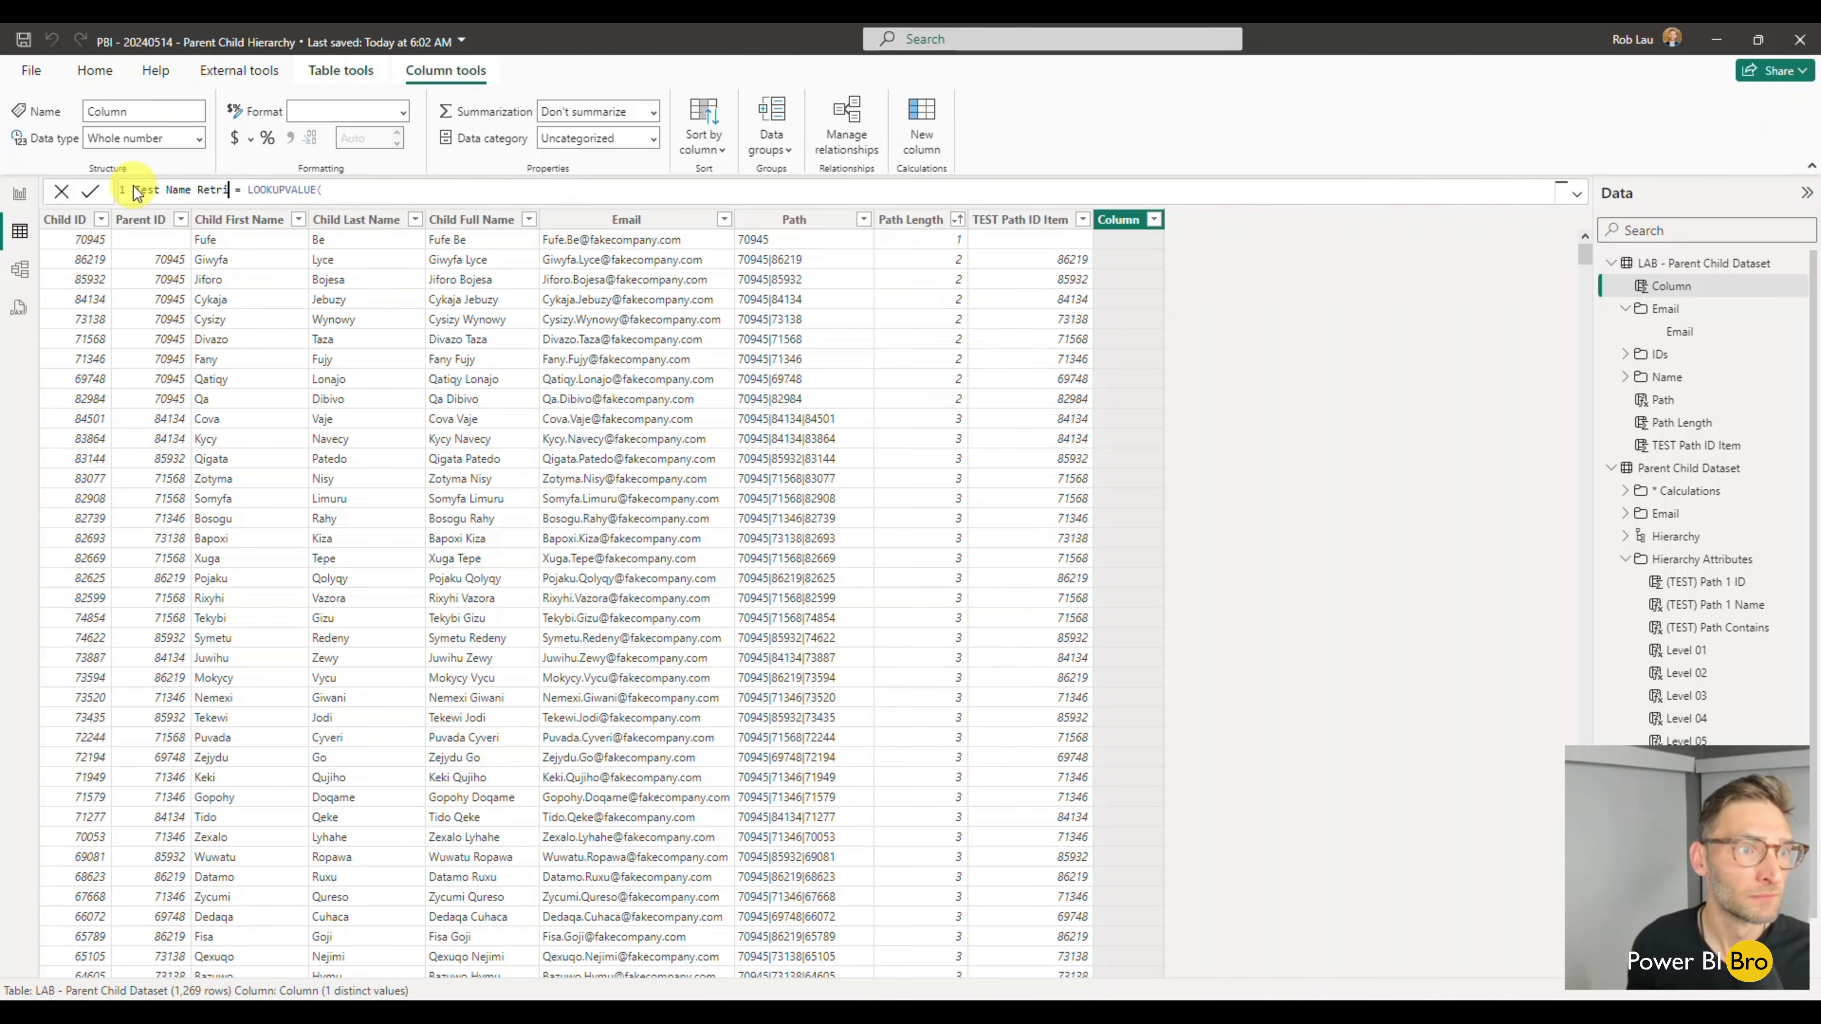
pyautogui.press('BackSpace')
pyautogui.press('BackSpace')
pyautogui.press('BackSpace')
pyautogui.write('Pull')
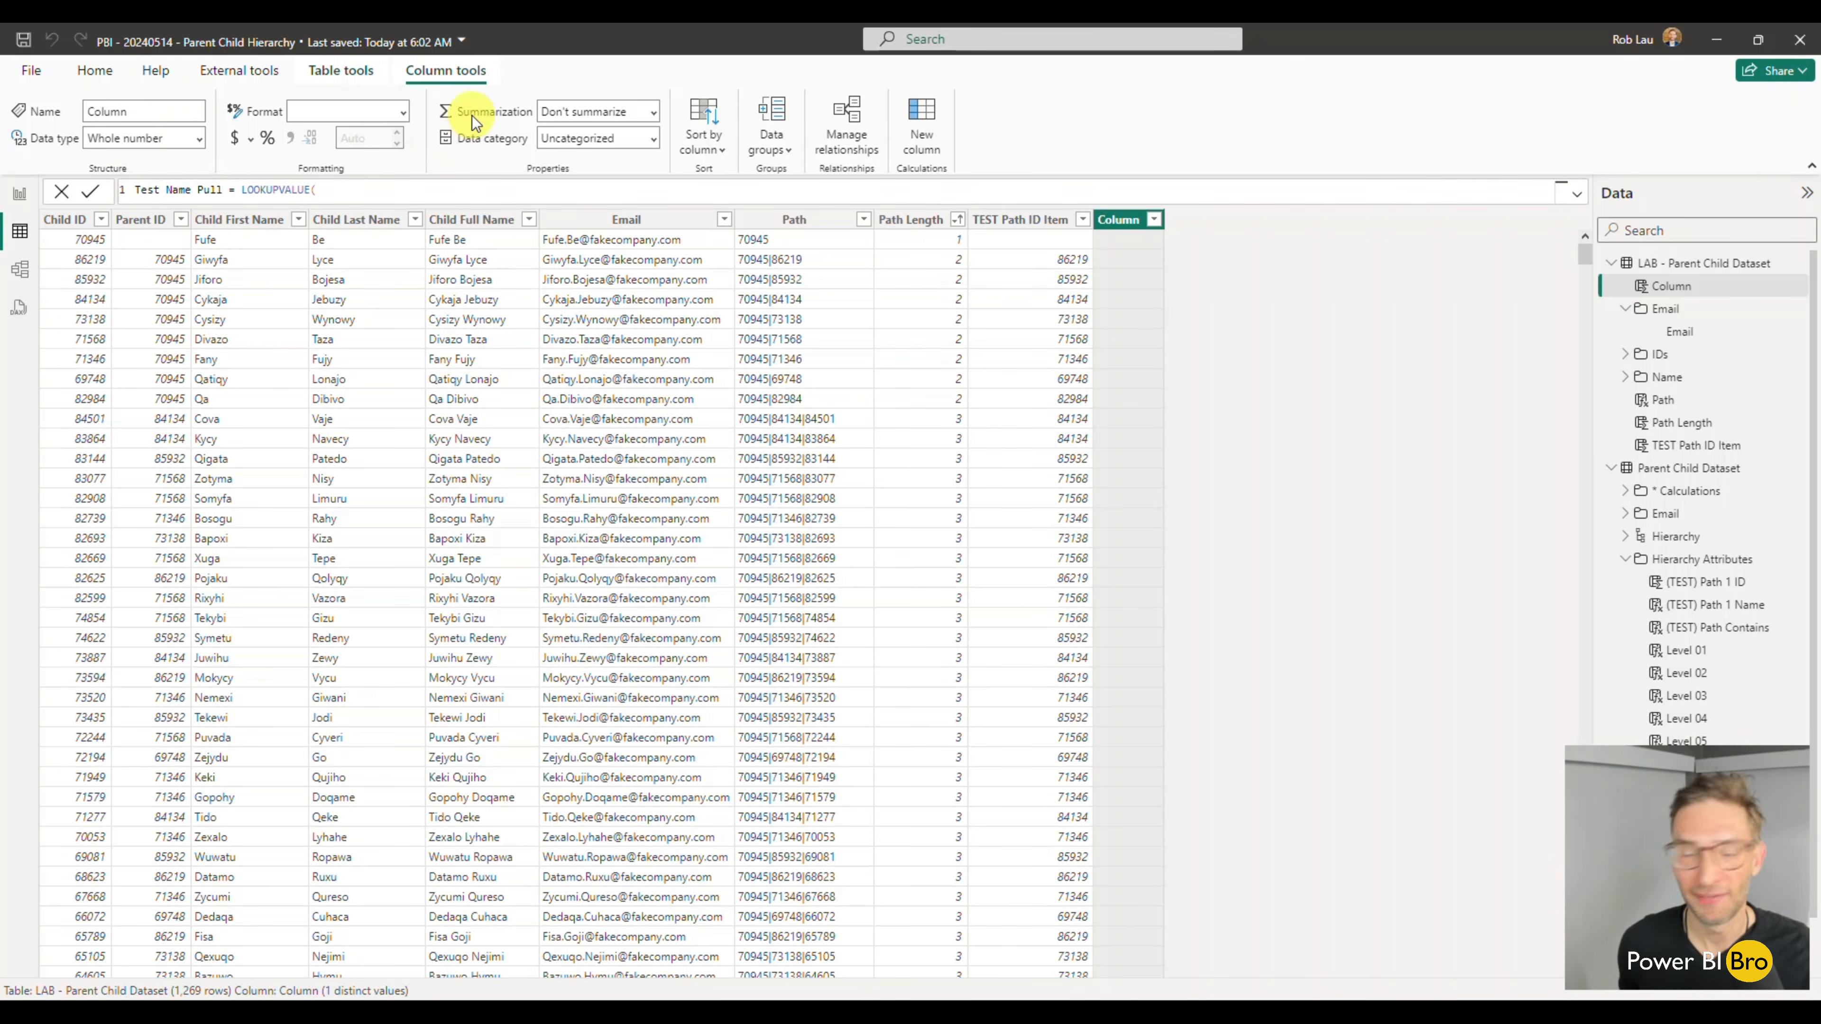
# - Set the LOOKUPVALUE result column to 'LAB - Parent Child Dataset'[Child Full Name]
pyautogui.click(354, 190)
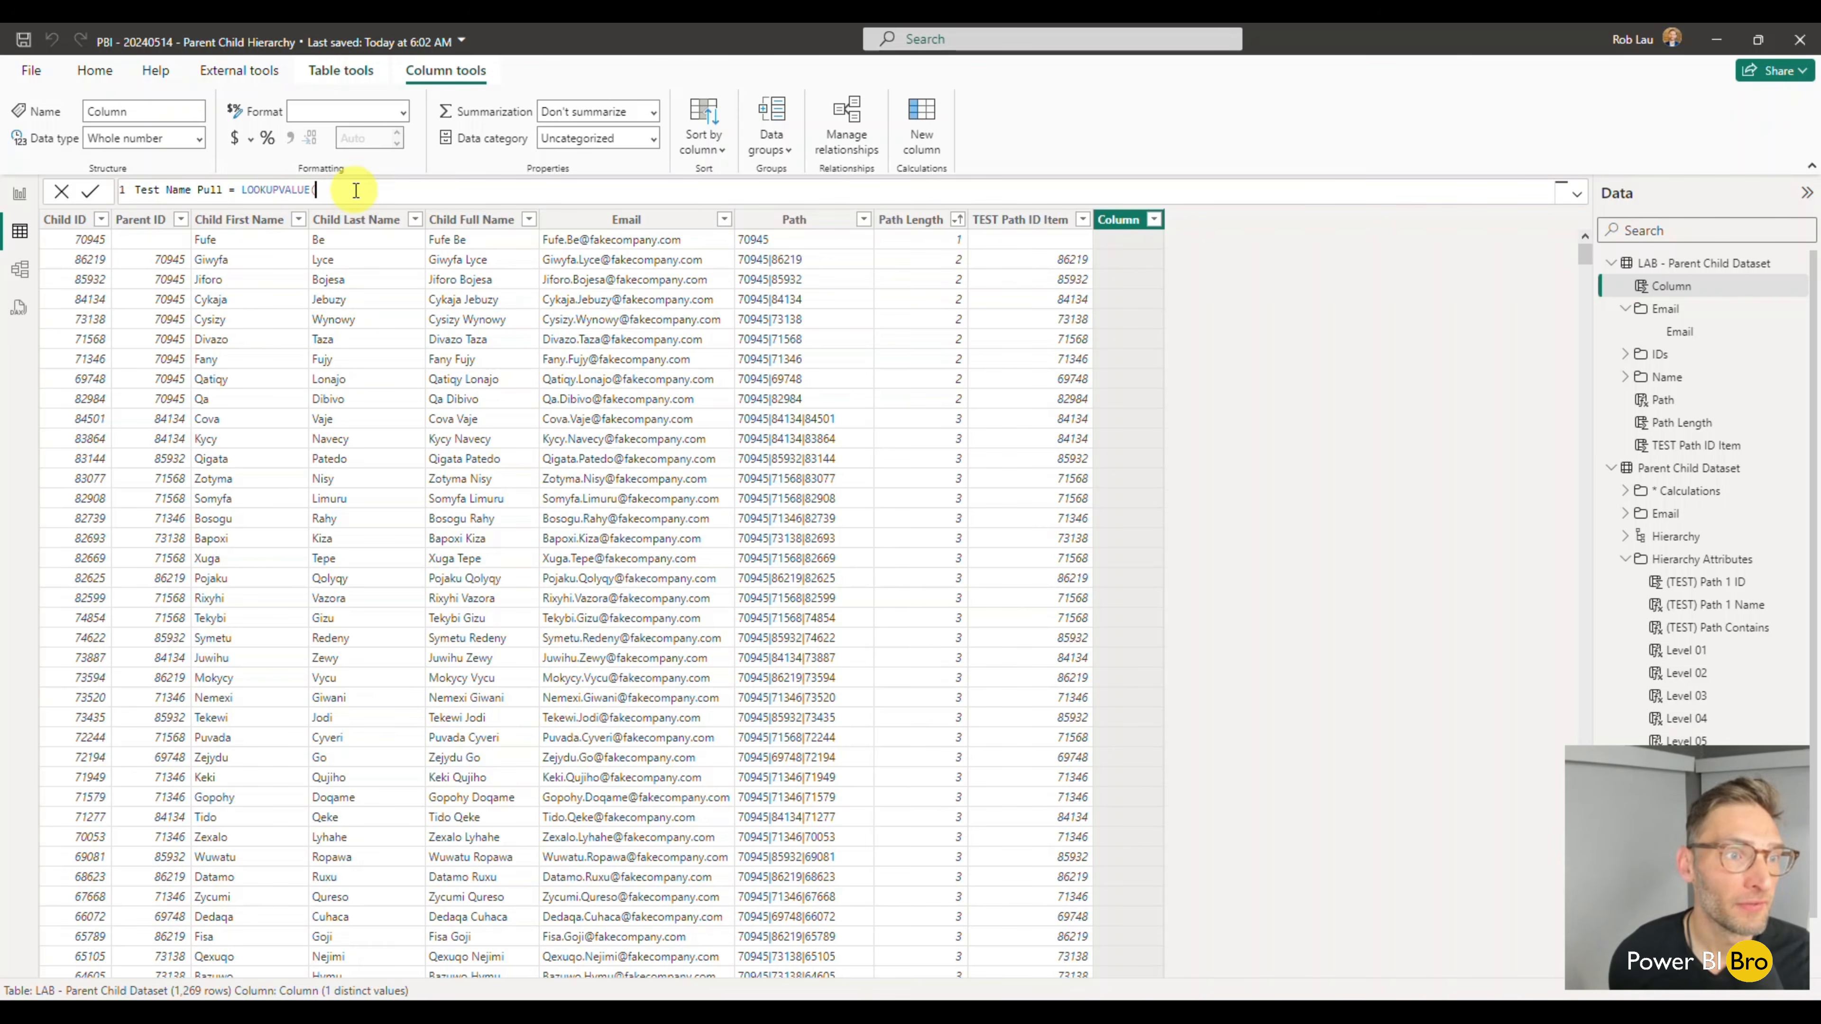
pyautogui.press('BackSpace')
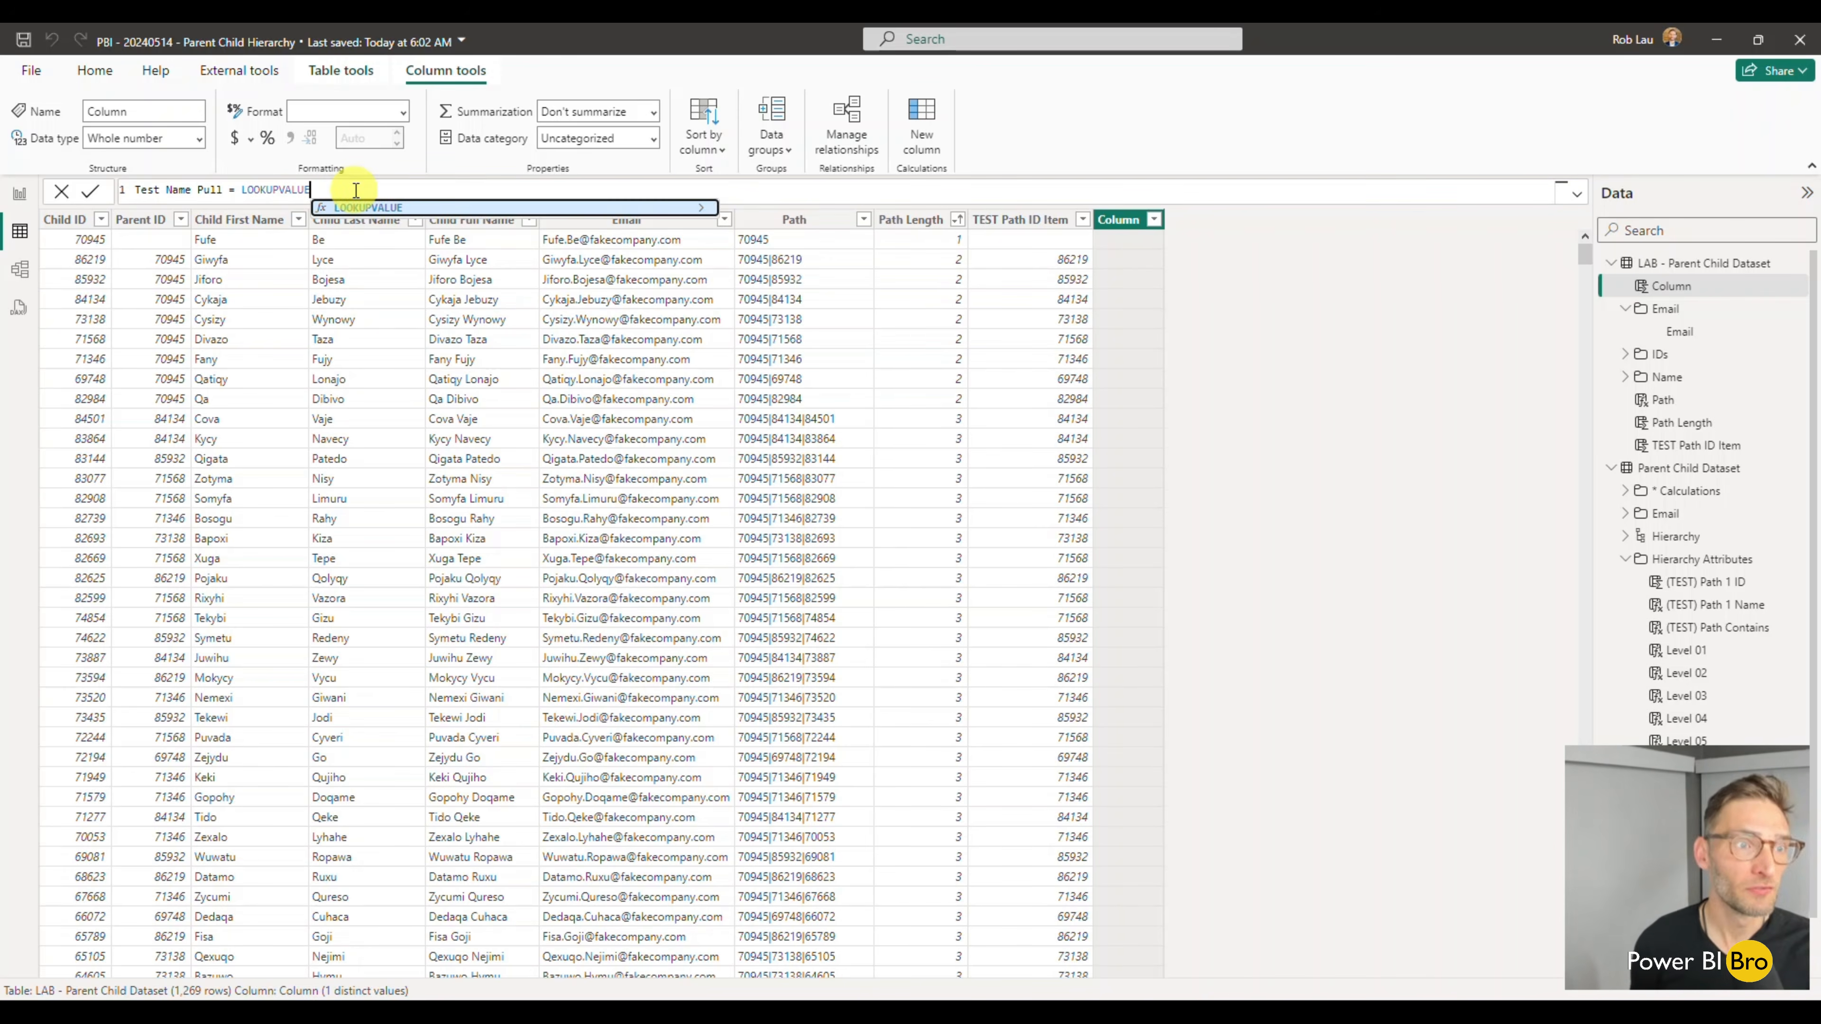
pyautogui.write('(')
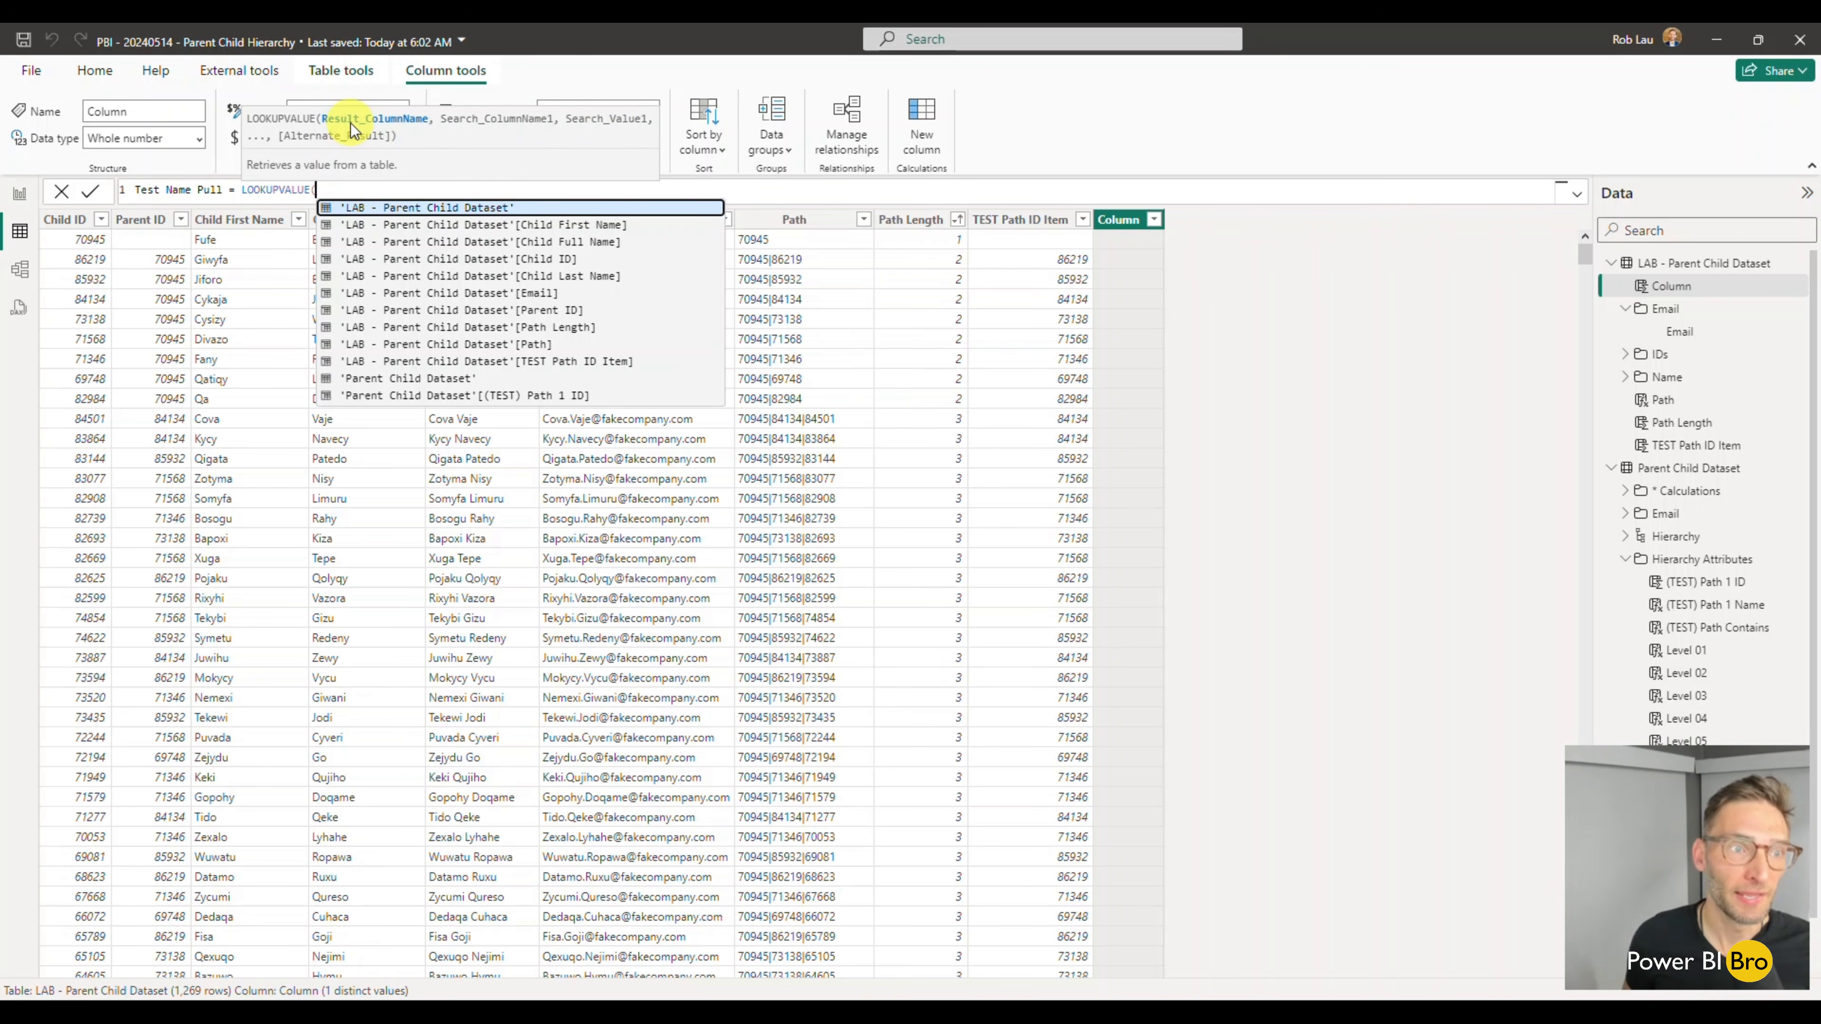
pyautogui.press('Down')
pyautogui.press('Down')
pyautogui.press('Down')
pyautogui.press('Up')
pyautogui.press('Tab')
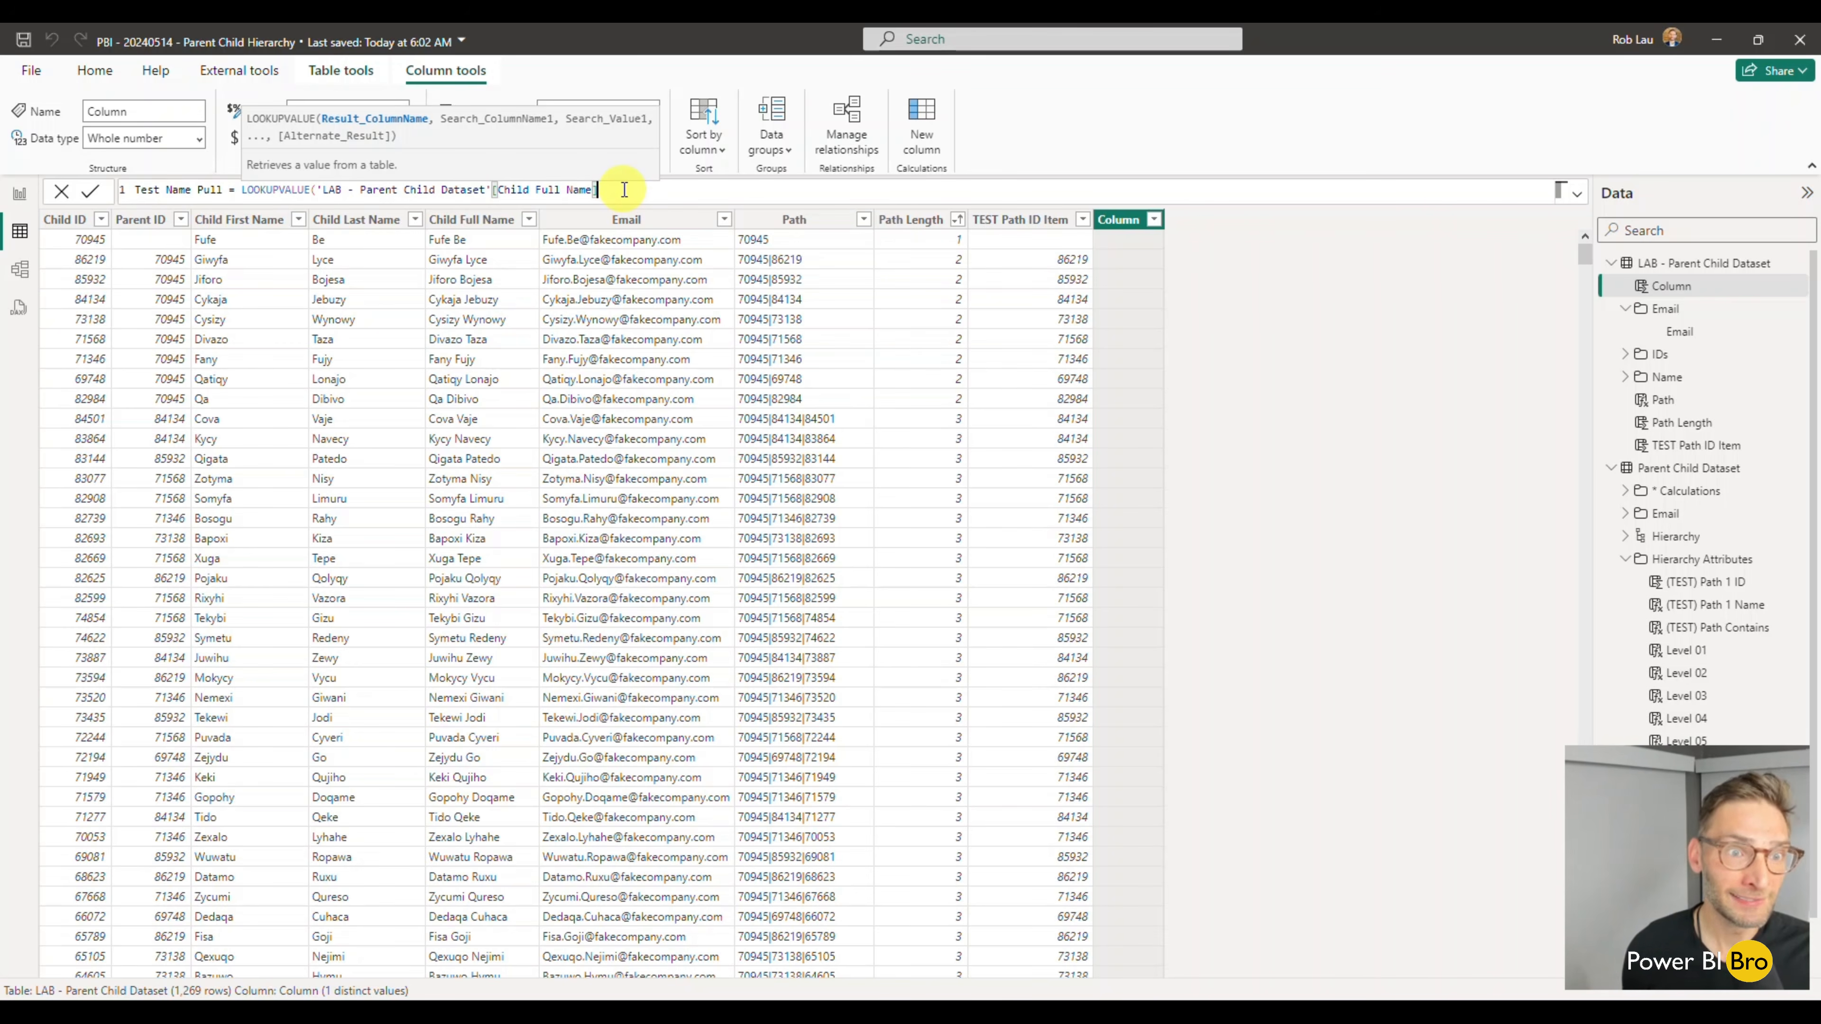
pyautogui.write(',')
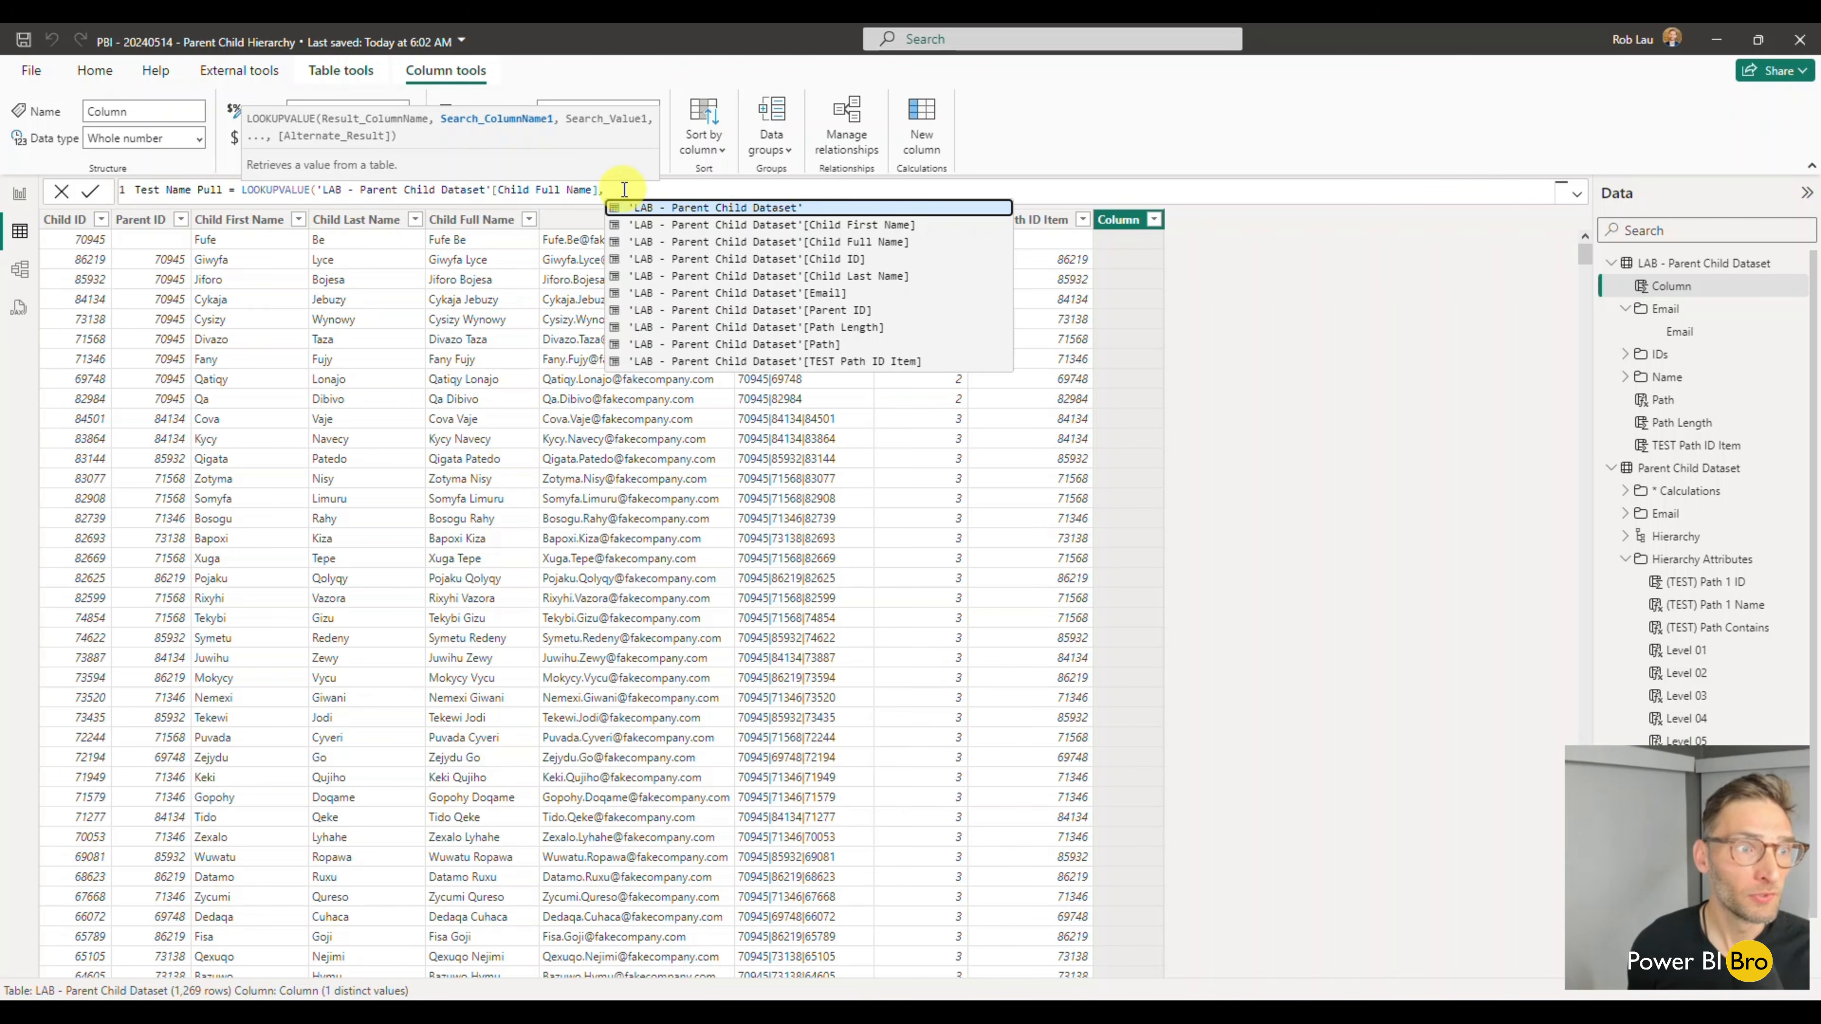
pyautogui.write('child')
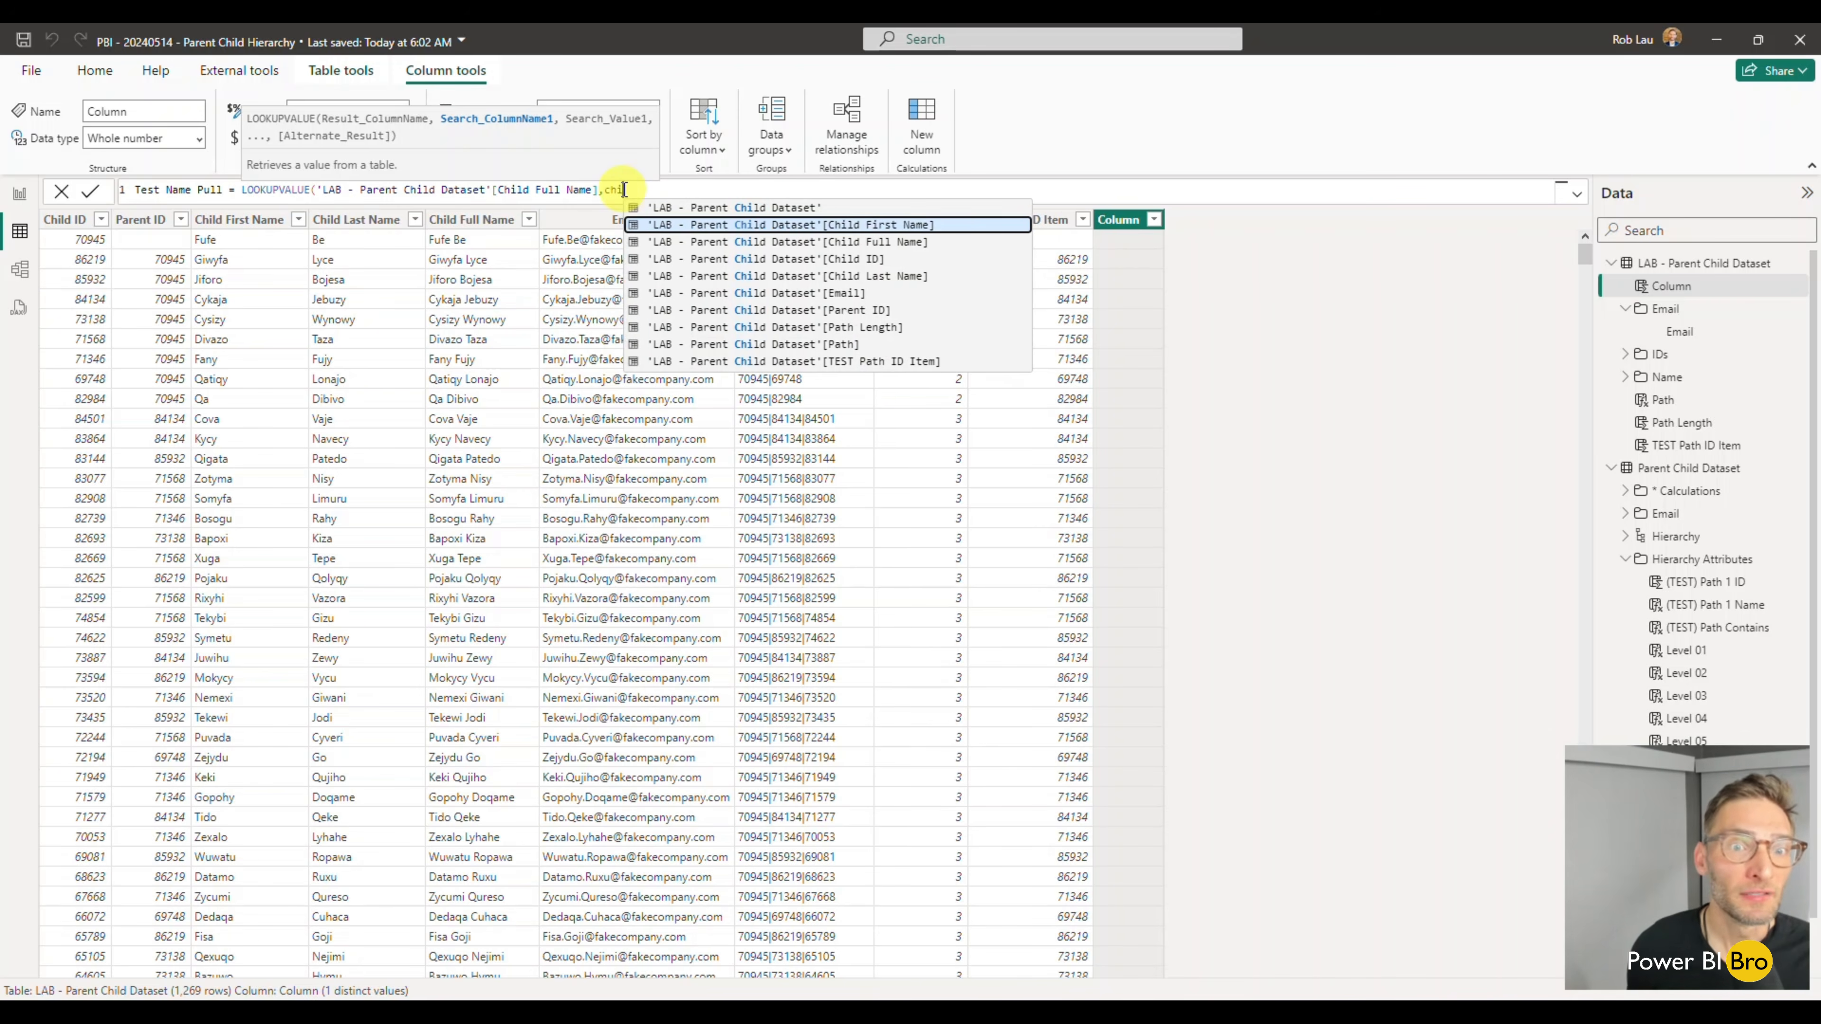
# - Set the LOOKUPVALUE search column to 'LAB - Parent Child Dataset'[Child ID]
pyautogui.press('Down')
pyautogui.press('Down')
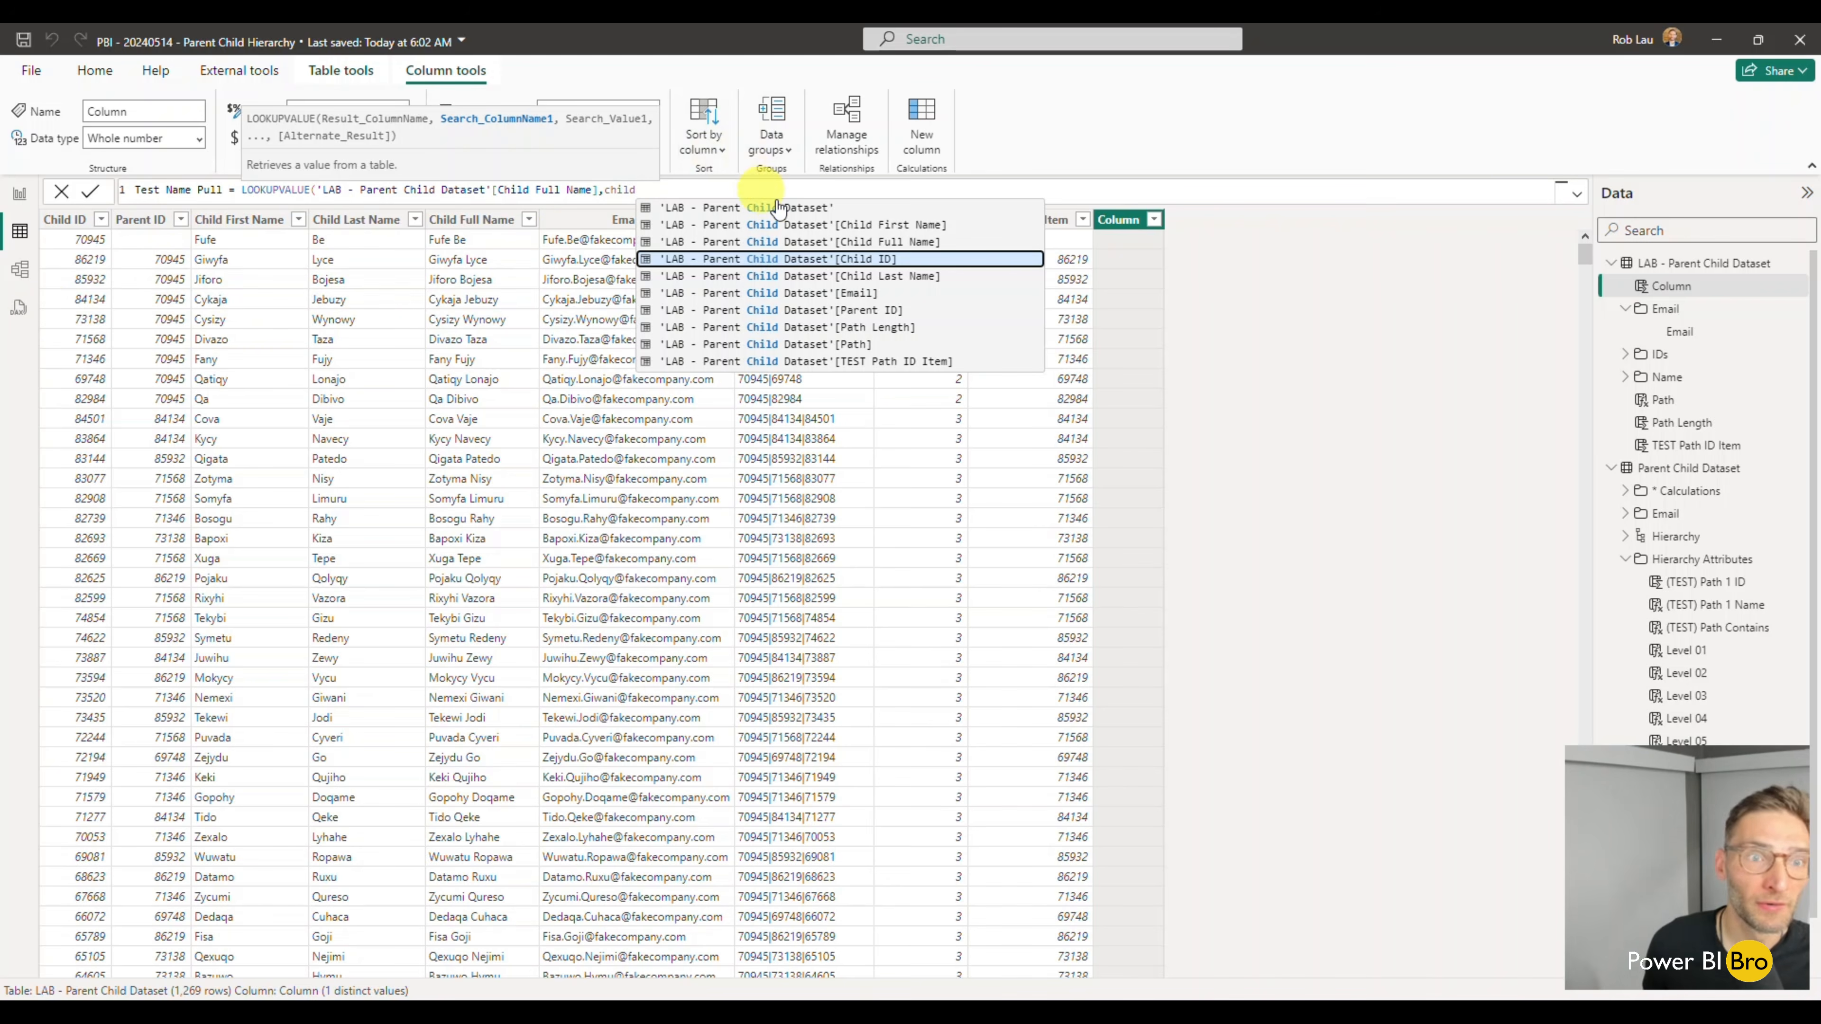
pyautogui.press('Tab')
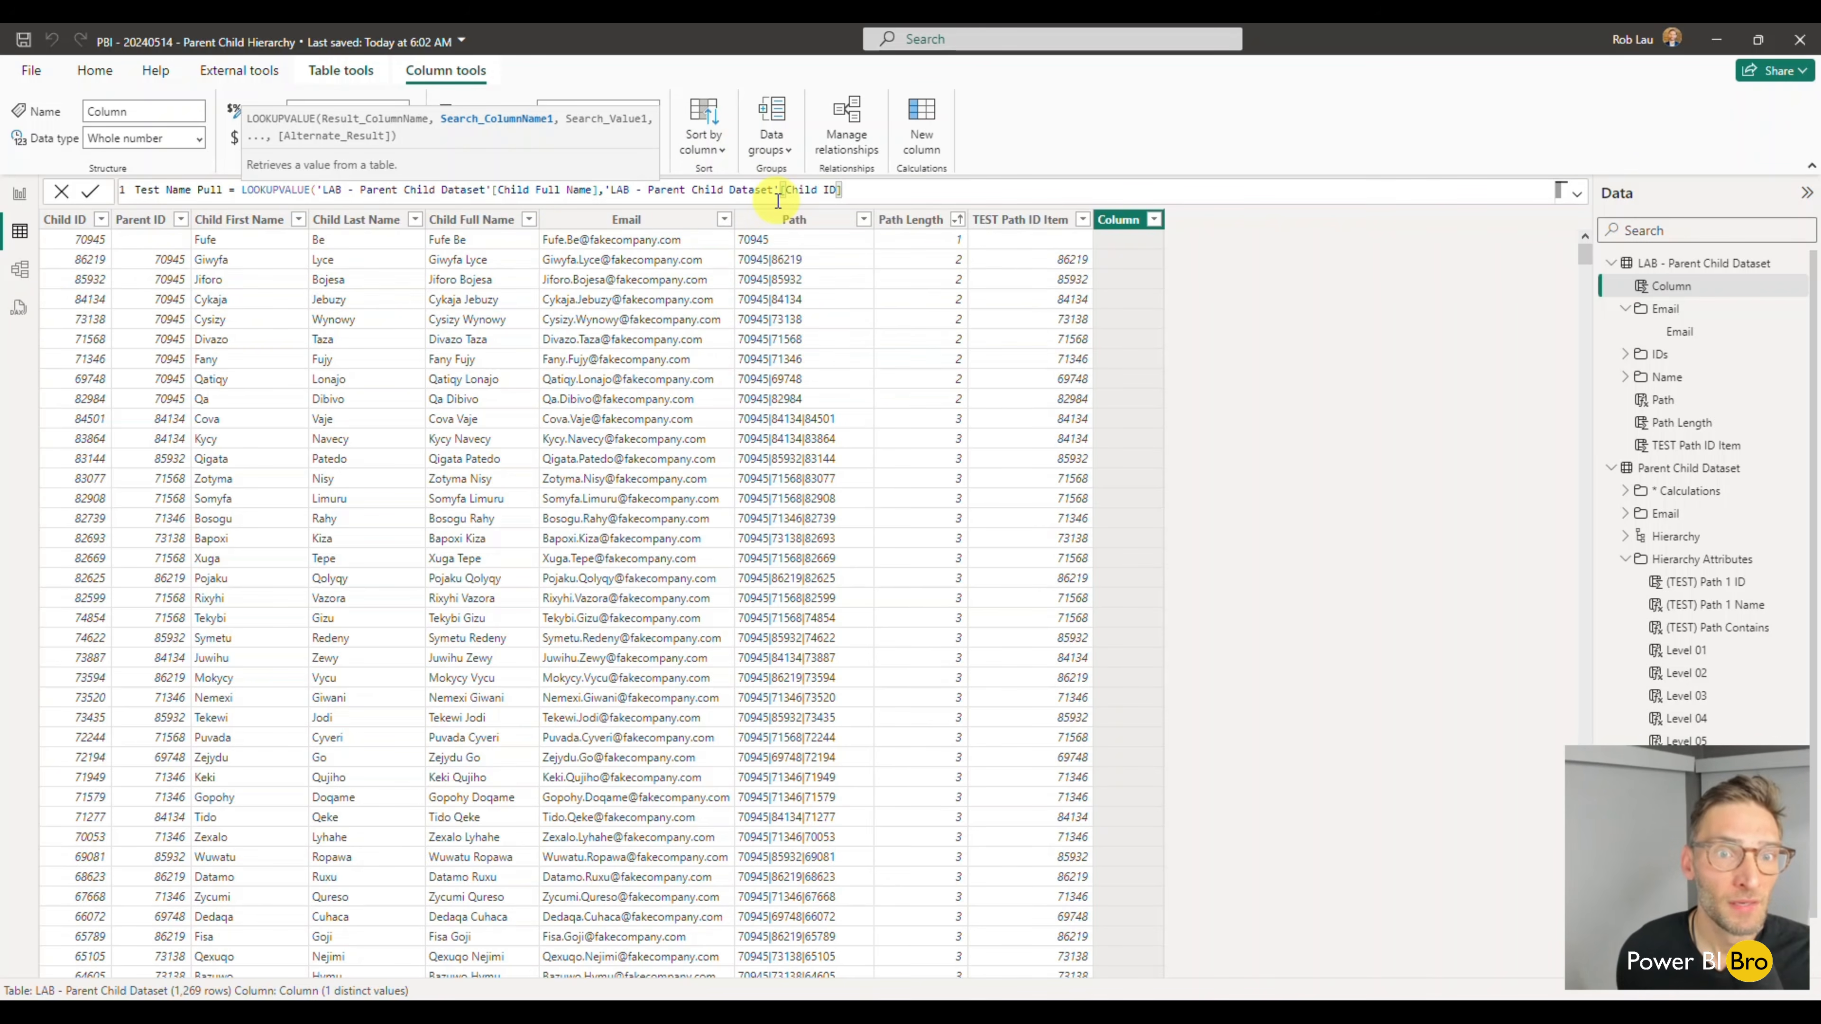
pyautogui.write(',')
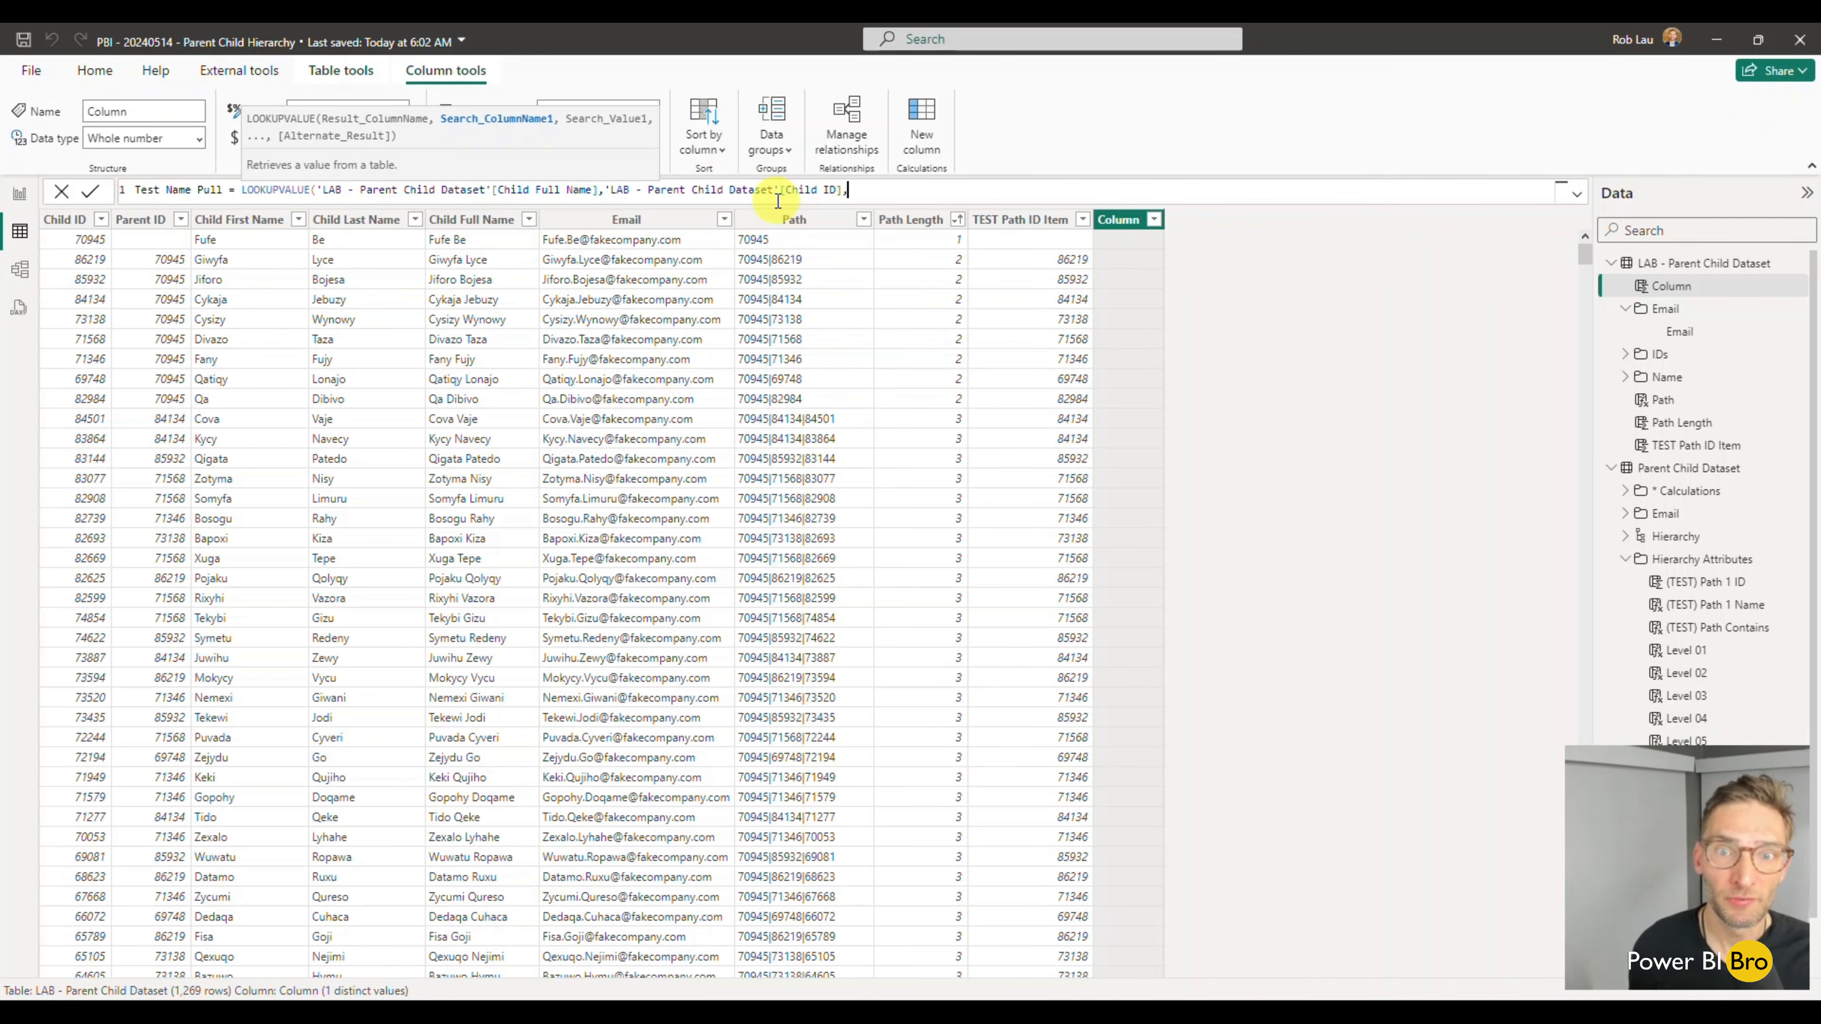
pyautogui.write('test')
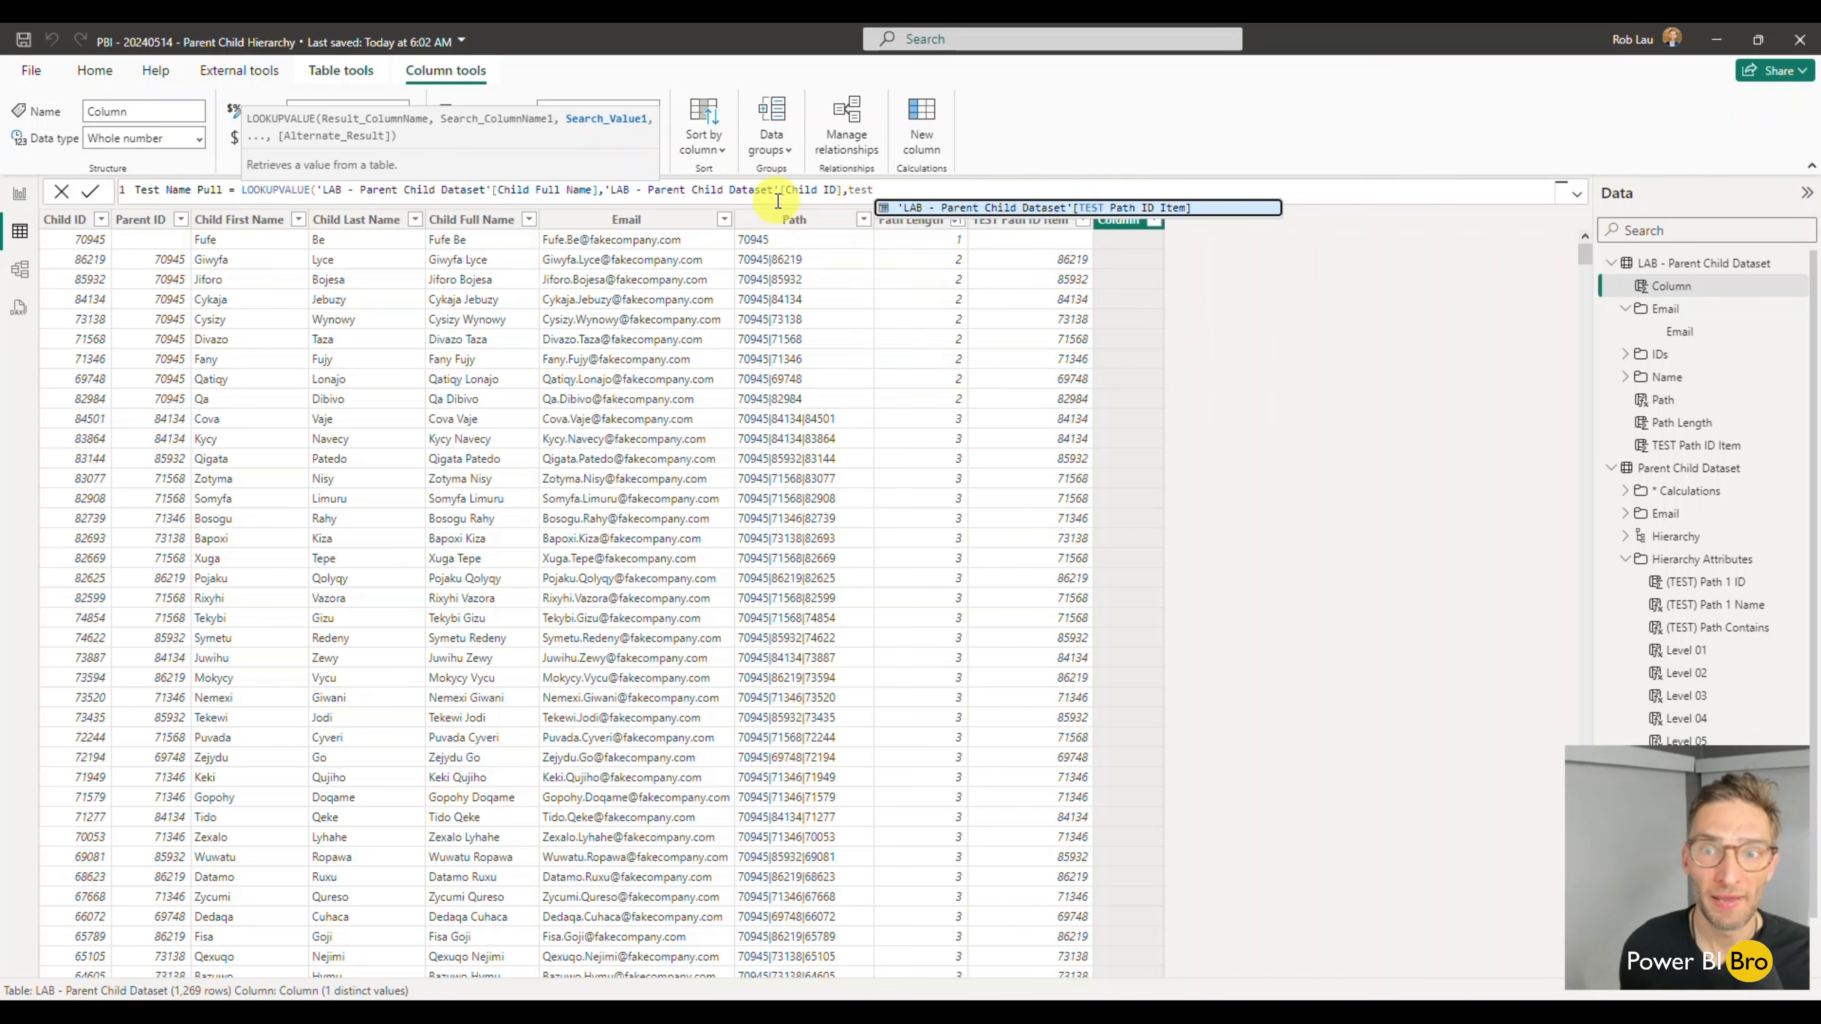
# - Use 'LAB - Parent Child Dataset'[TEST Path ID Item] as the search value, close the function and commit the Test Name Pull column
pyautogui.press('Tab')
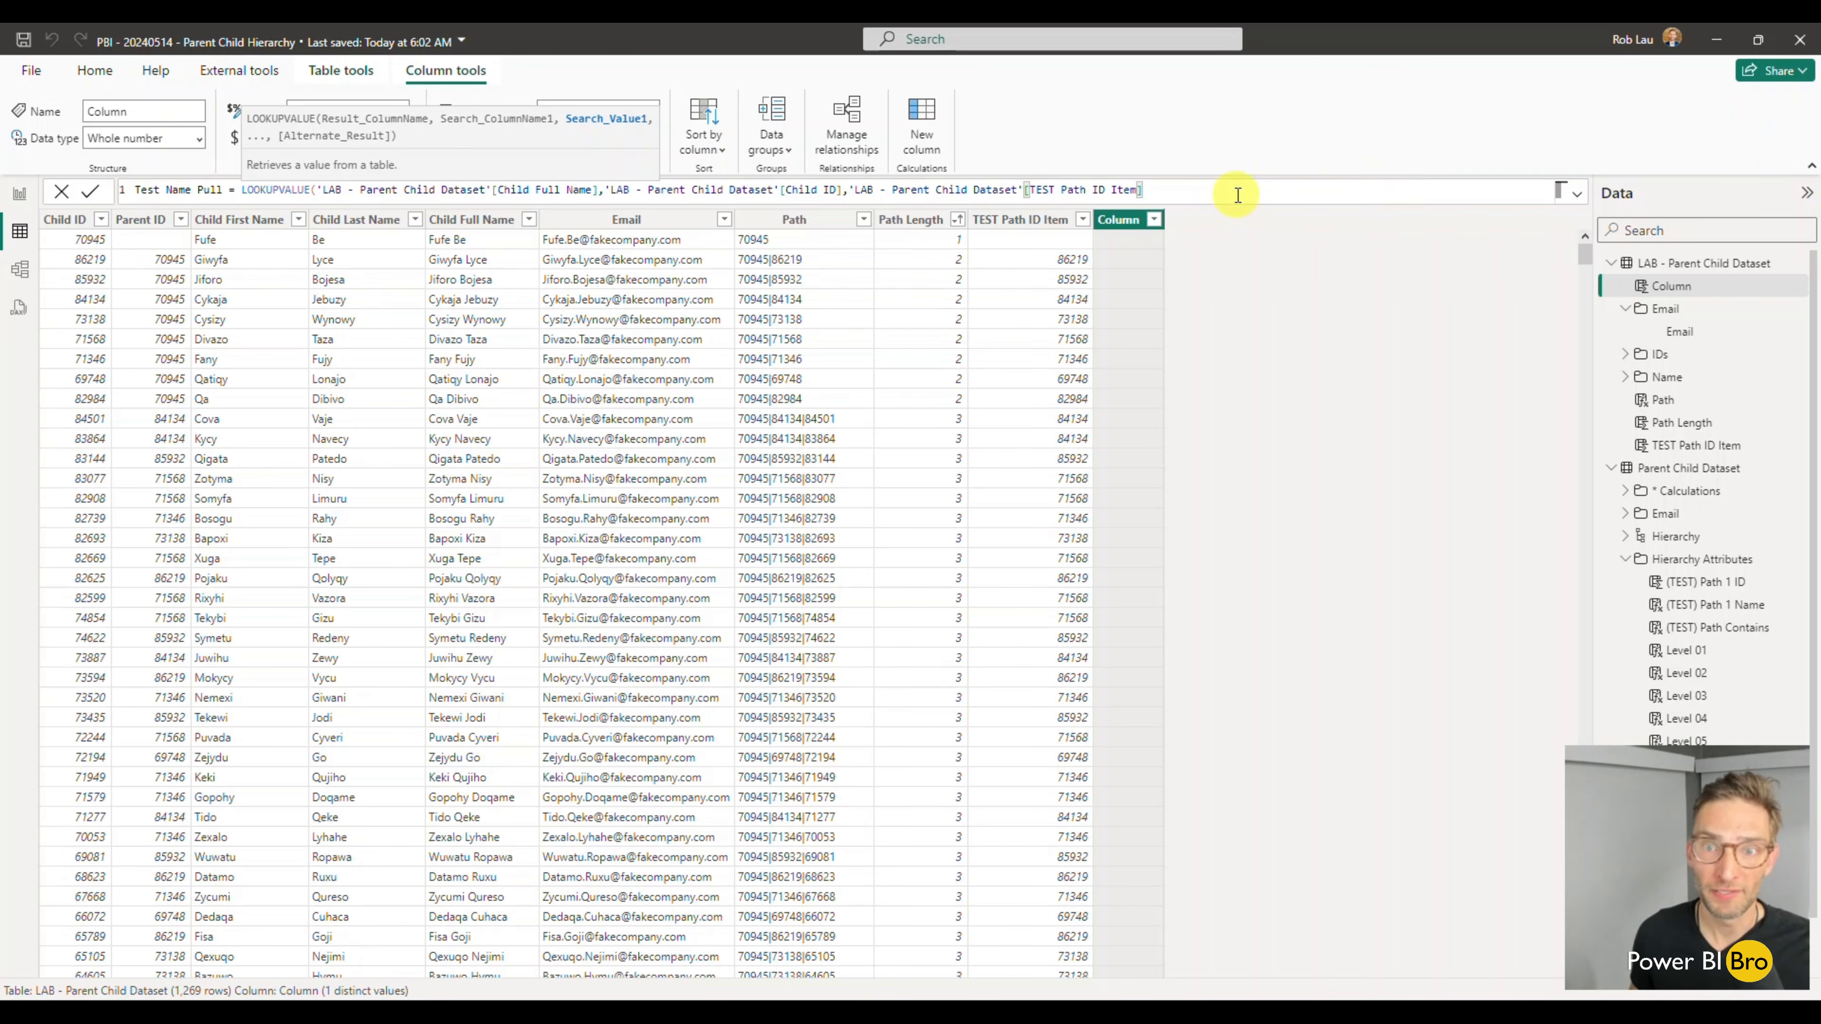
pyautogui.write(')')
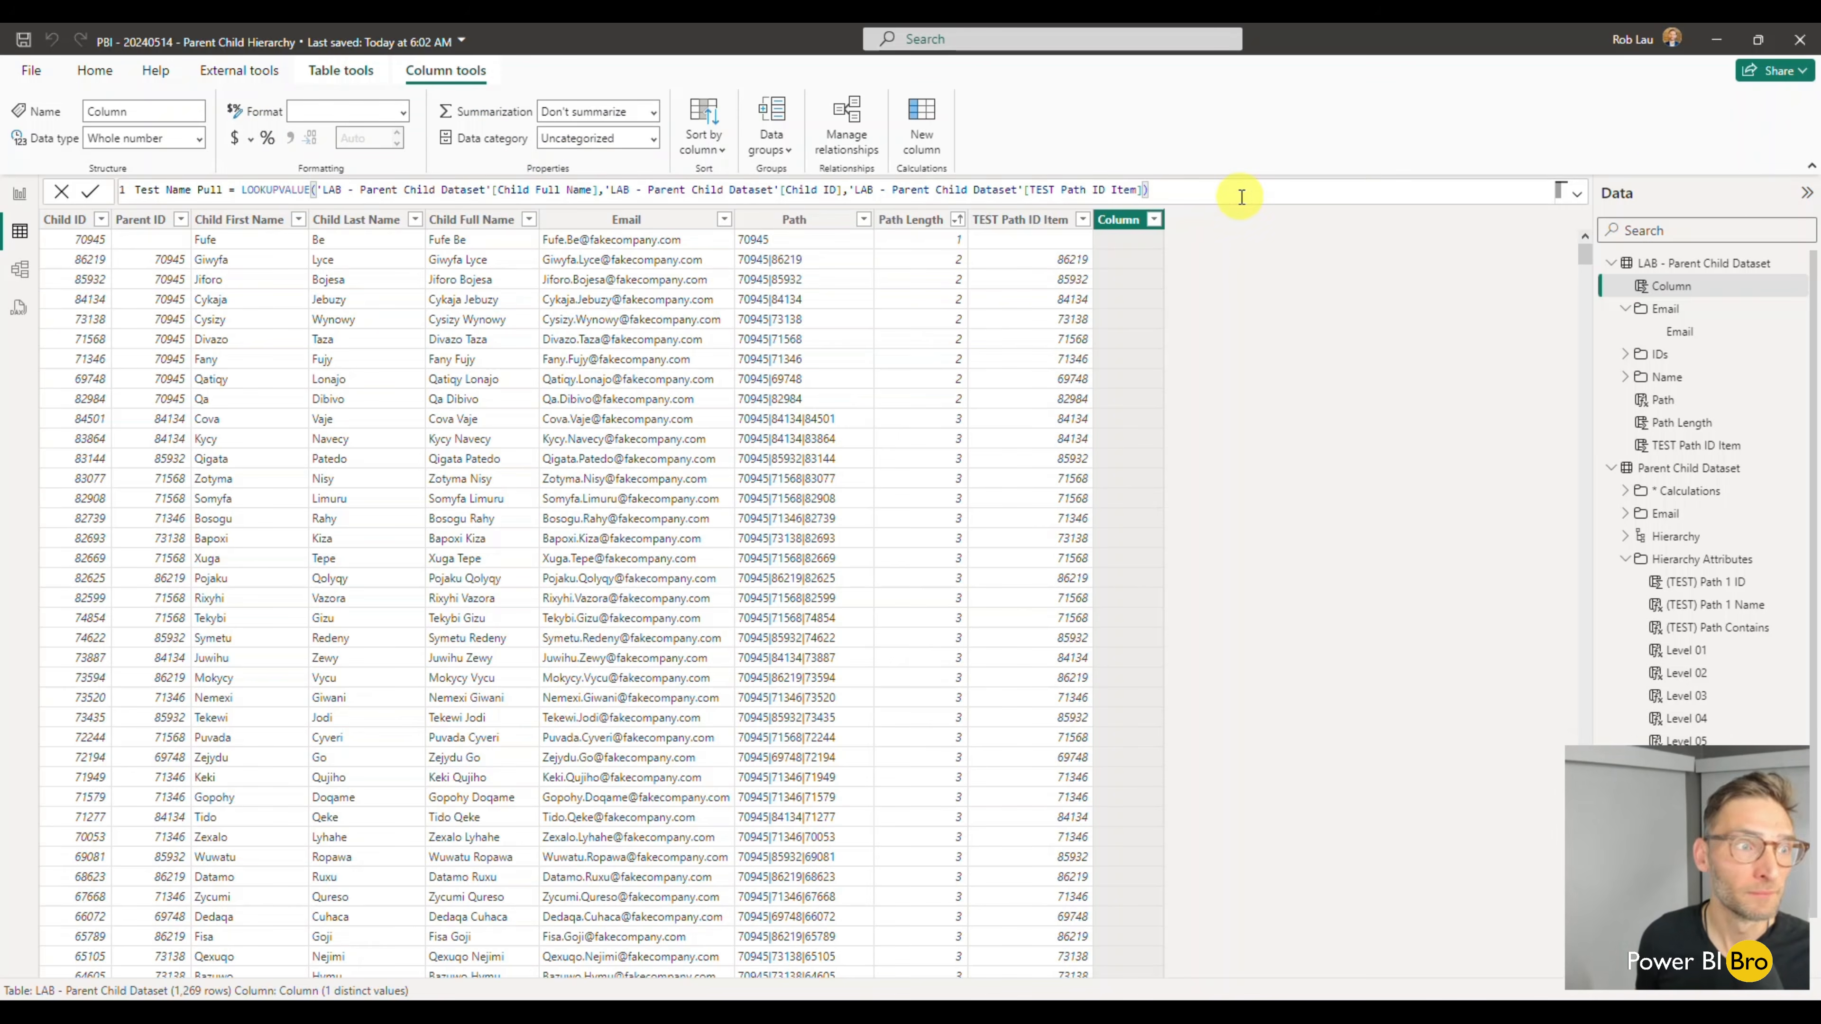
pyautogui.press('Return')
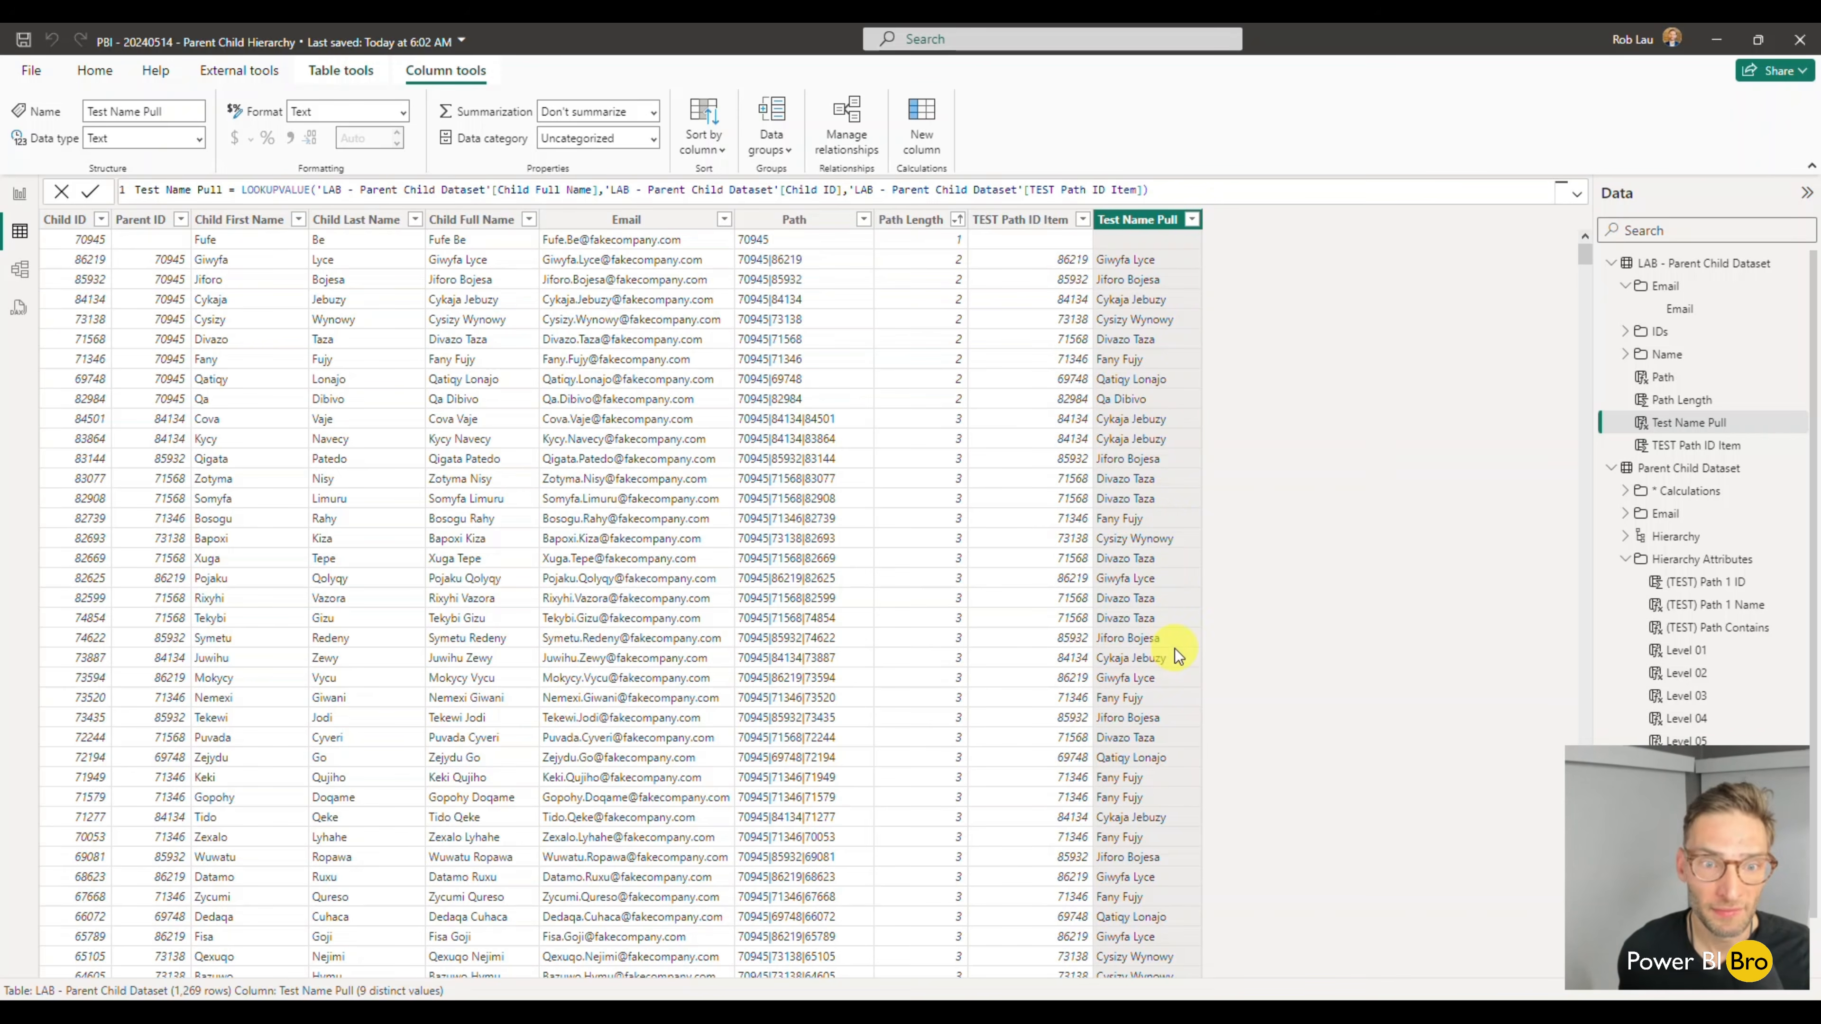
# - Filter the Test Name Pull column to one second-level person's name and review the matching rows' paths
pyautogui.click(1192, 220)
pyautogui.click(1228, 413)
pyautogui.click(1228, 444)
pyautogui.click(1361, 579)
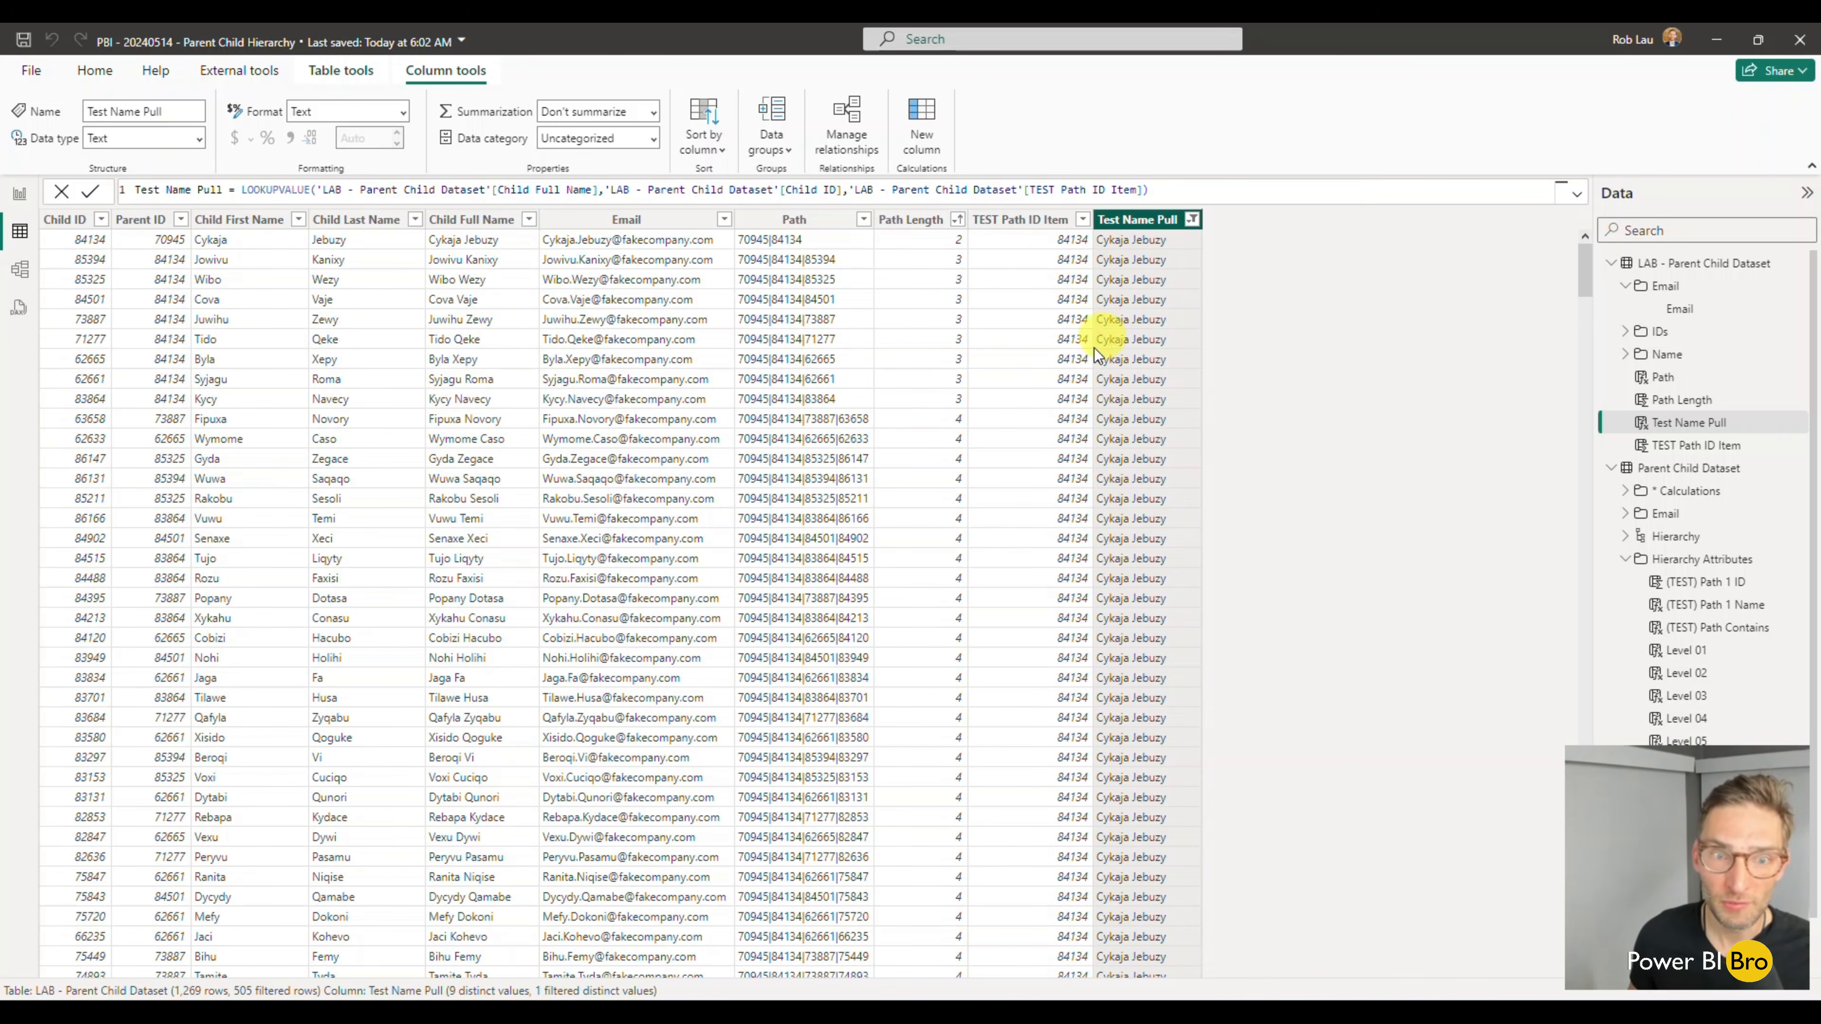
pyautogui.scroll(-12, 792, 685)
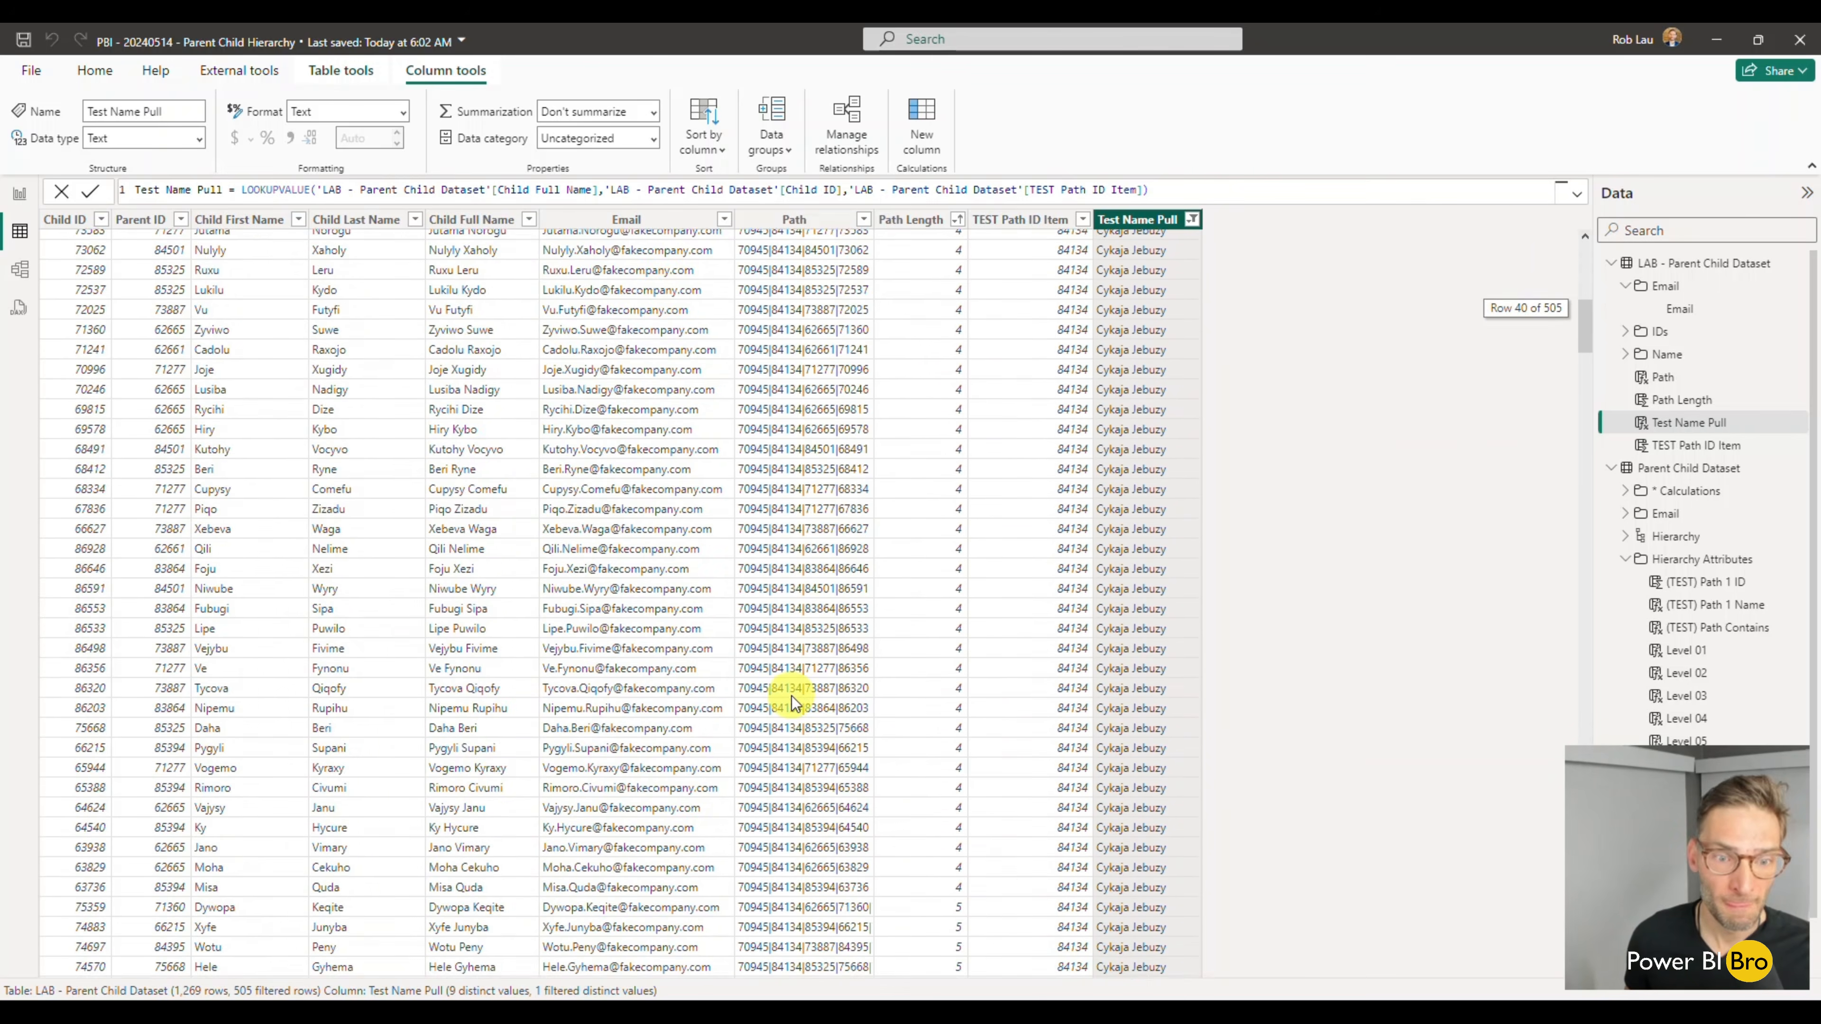
pyautogui.scroll(12, 792, 696)
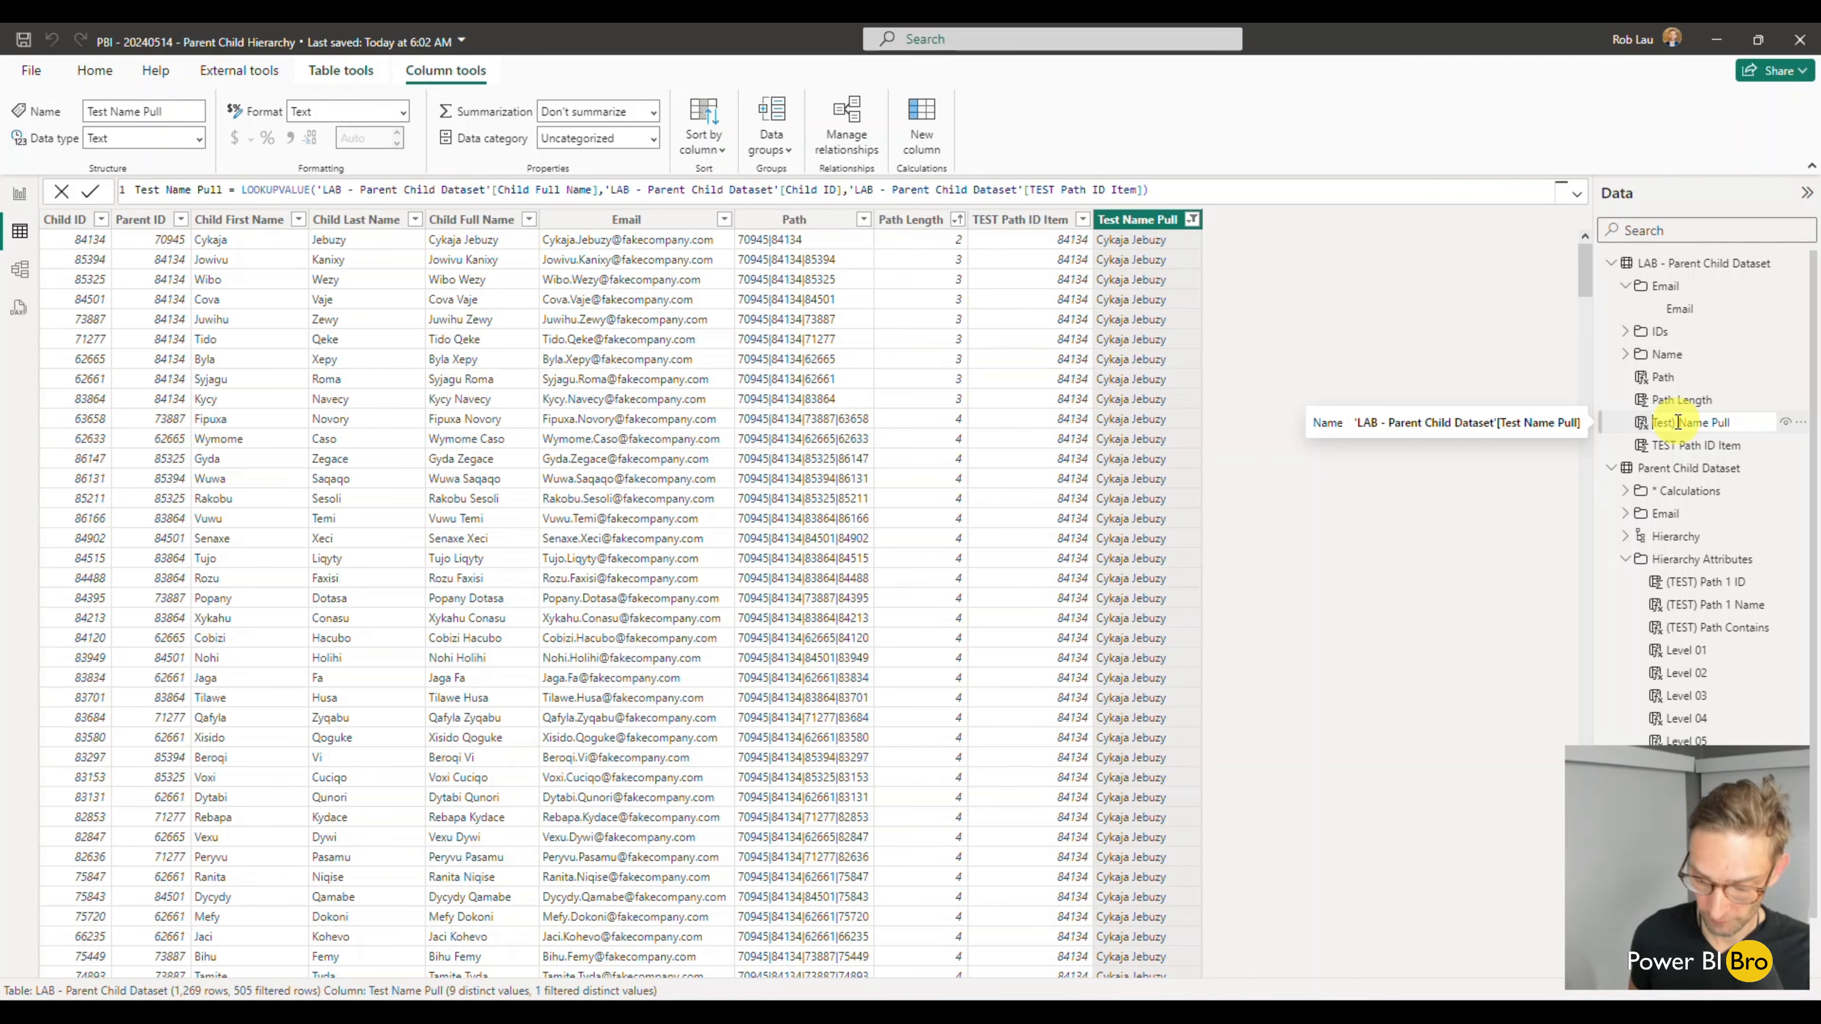
# - Rename the two test columns as (Test) Name Pull and (Test) Path ID Item
pyautogui.press('Return')
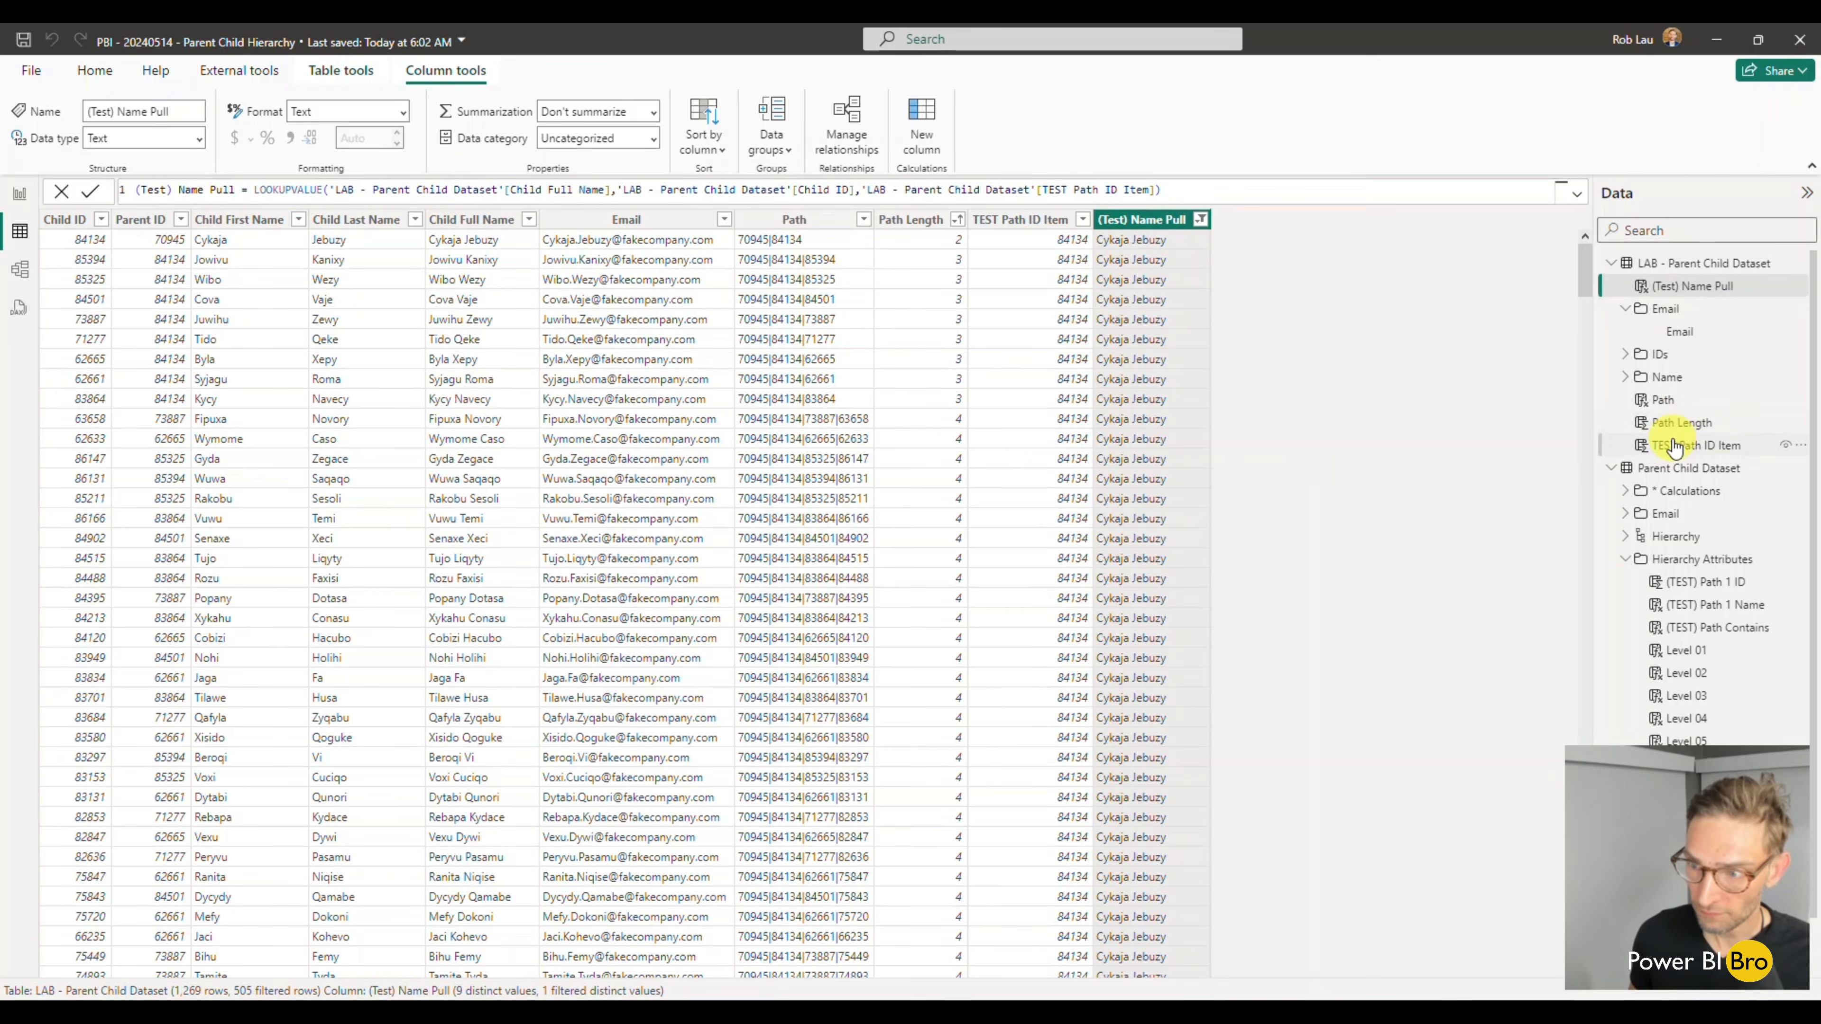
pyautogui.doubleClick(1673, 446)
pyautogui.press('BackSpace')
pyautogui.press('BackSpace')
pyautogui.write('(Test)')
pyautogui.press('Return')
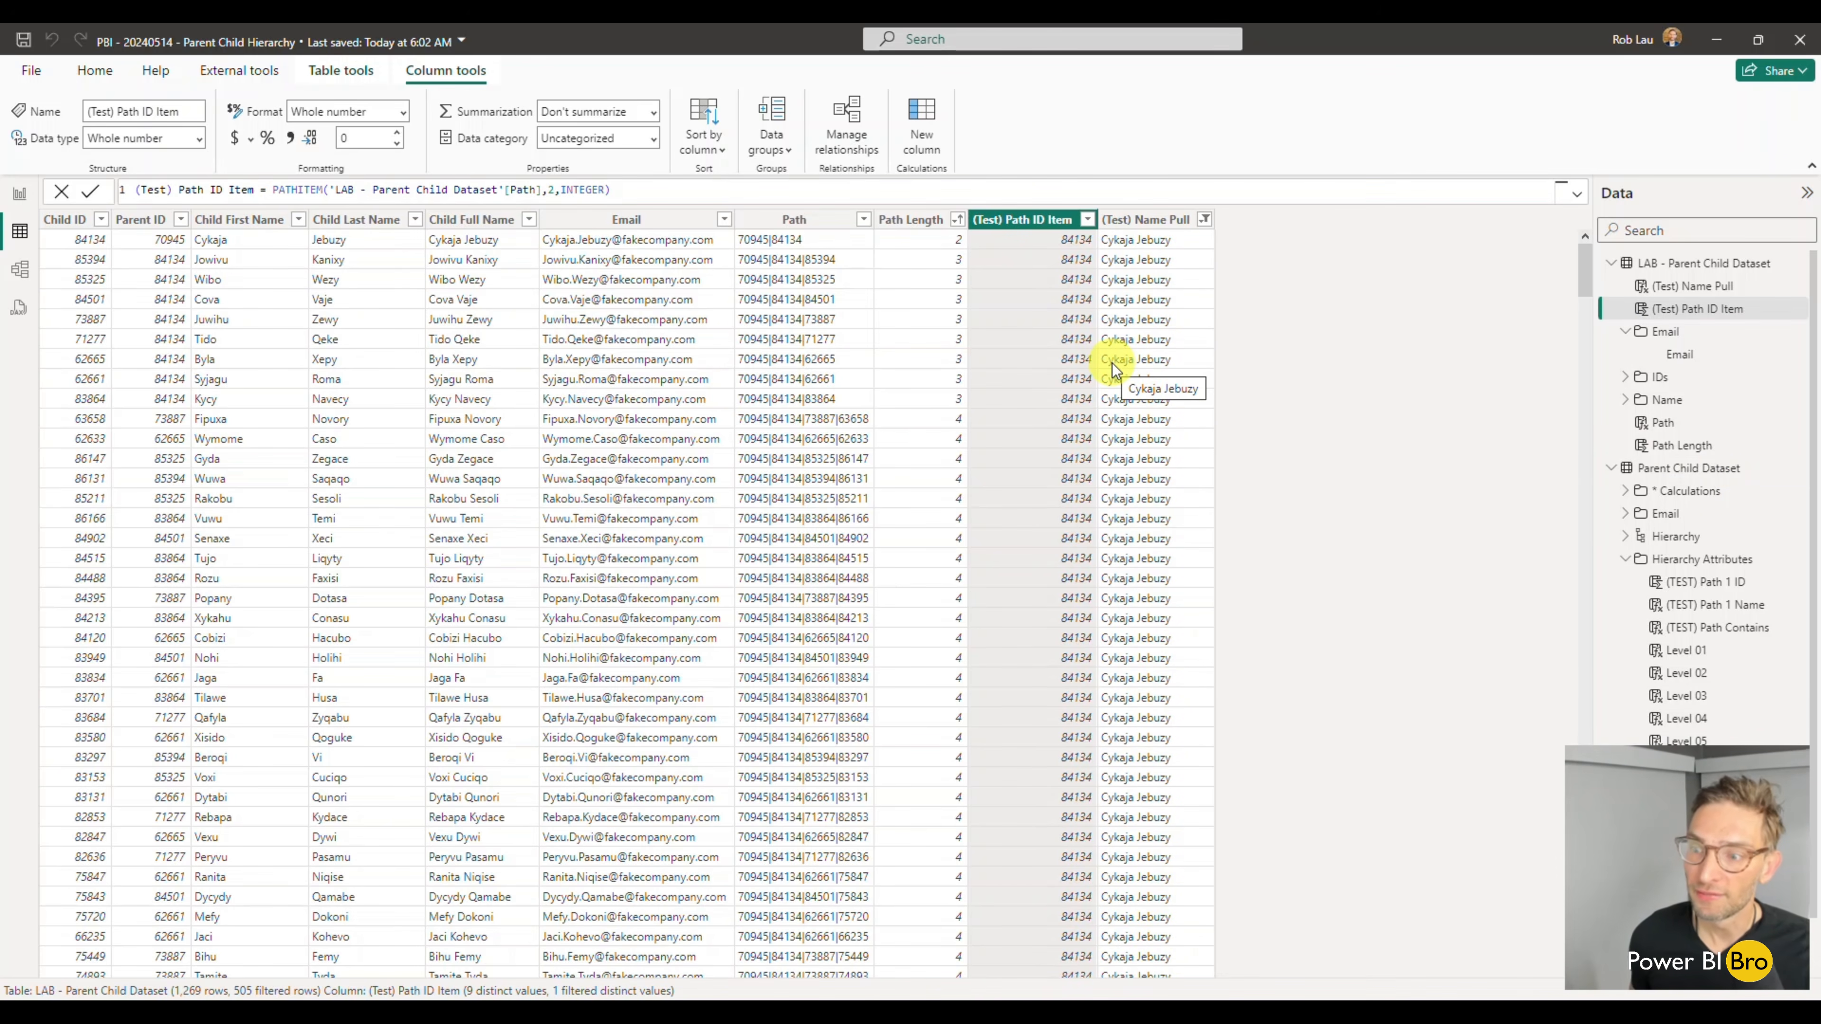
# - Copy the entire Level 01 formula from Parent Child Dataset into a new calculated column in the LAB - Parent Child Dataset table
pyautogui.click(1700, 654)
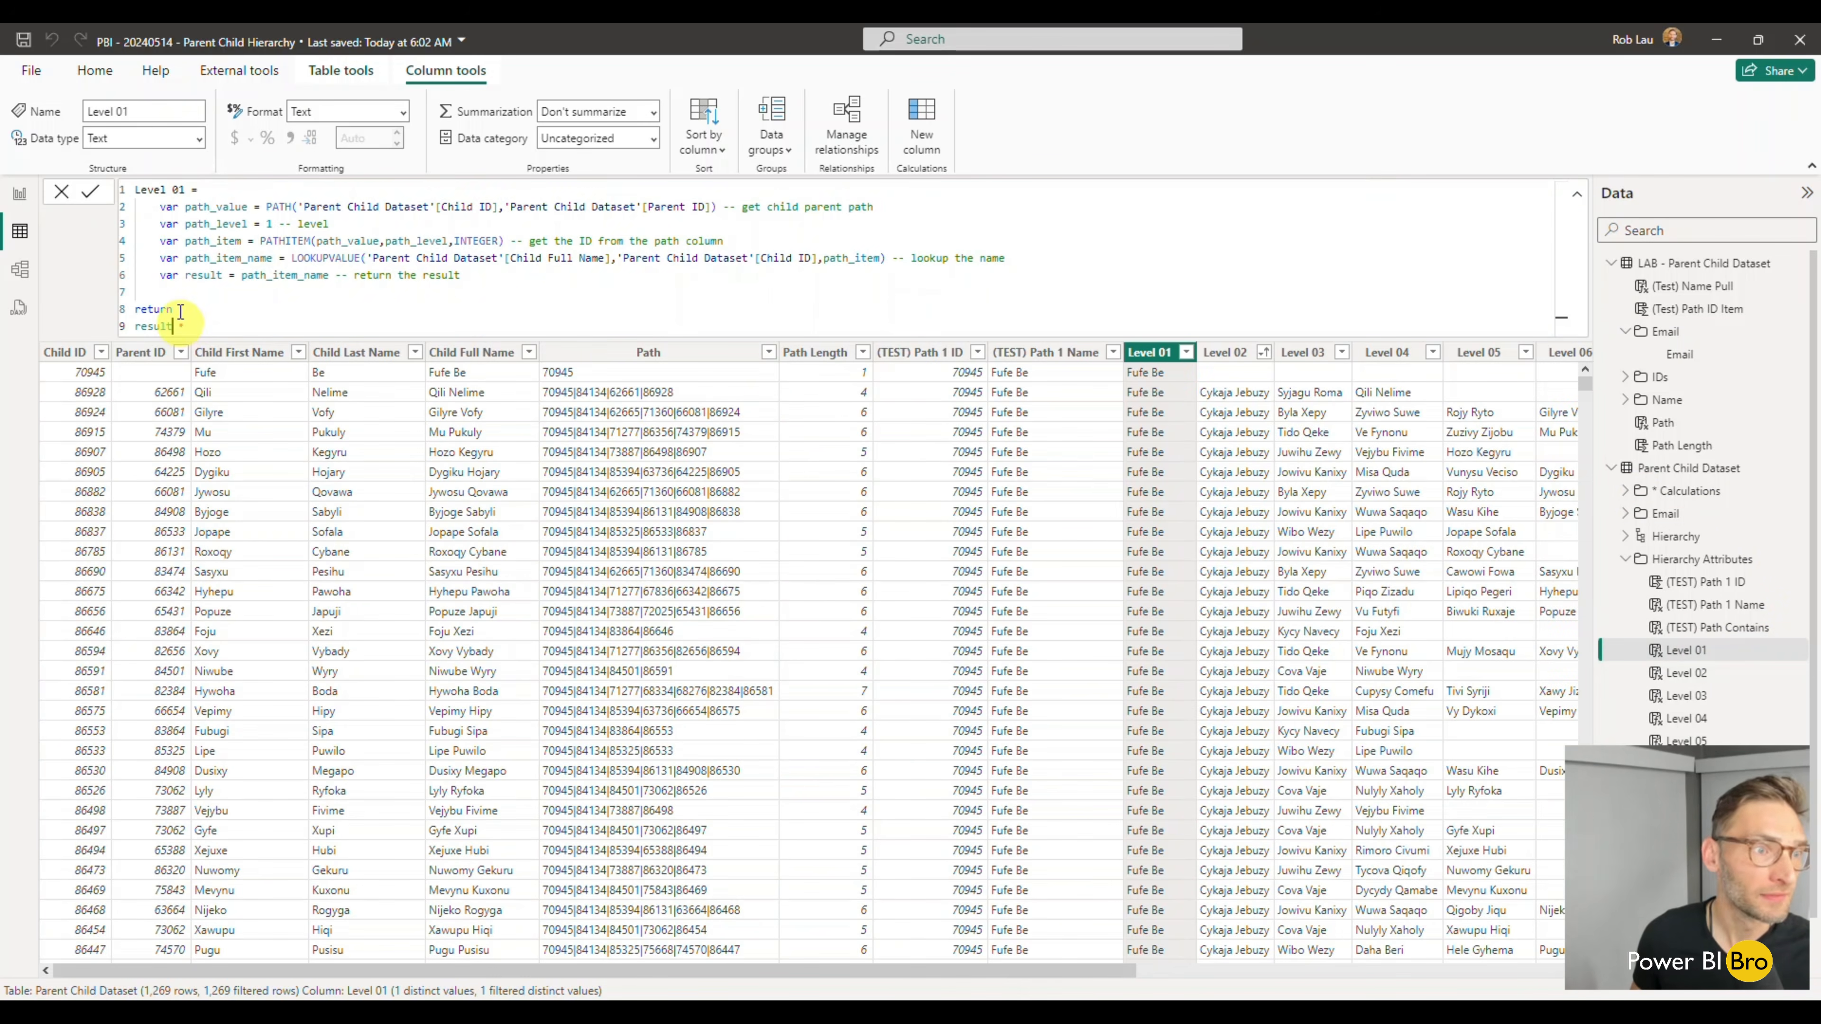
pyautogui.moveTo(181, 325); pyautogui.dragTo(125, 191)
pyautogui.hotkey('ctrl', 'c')
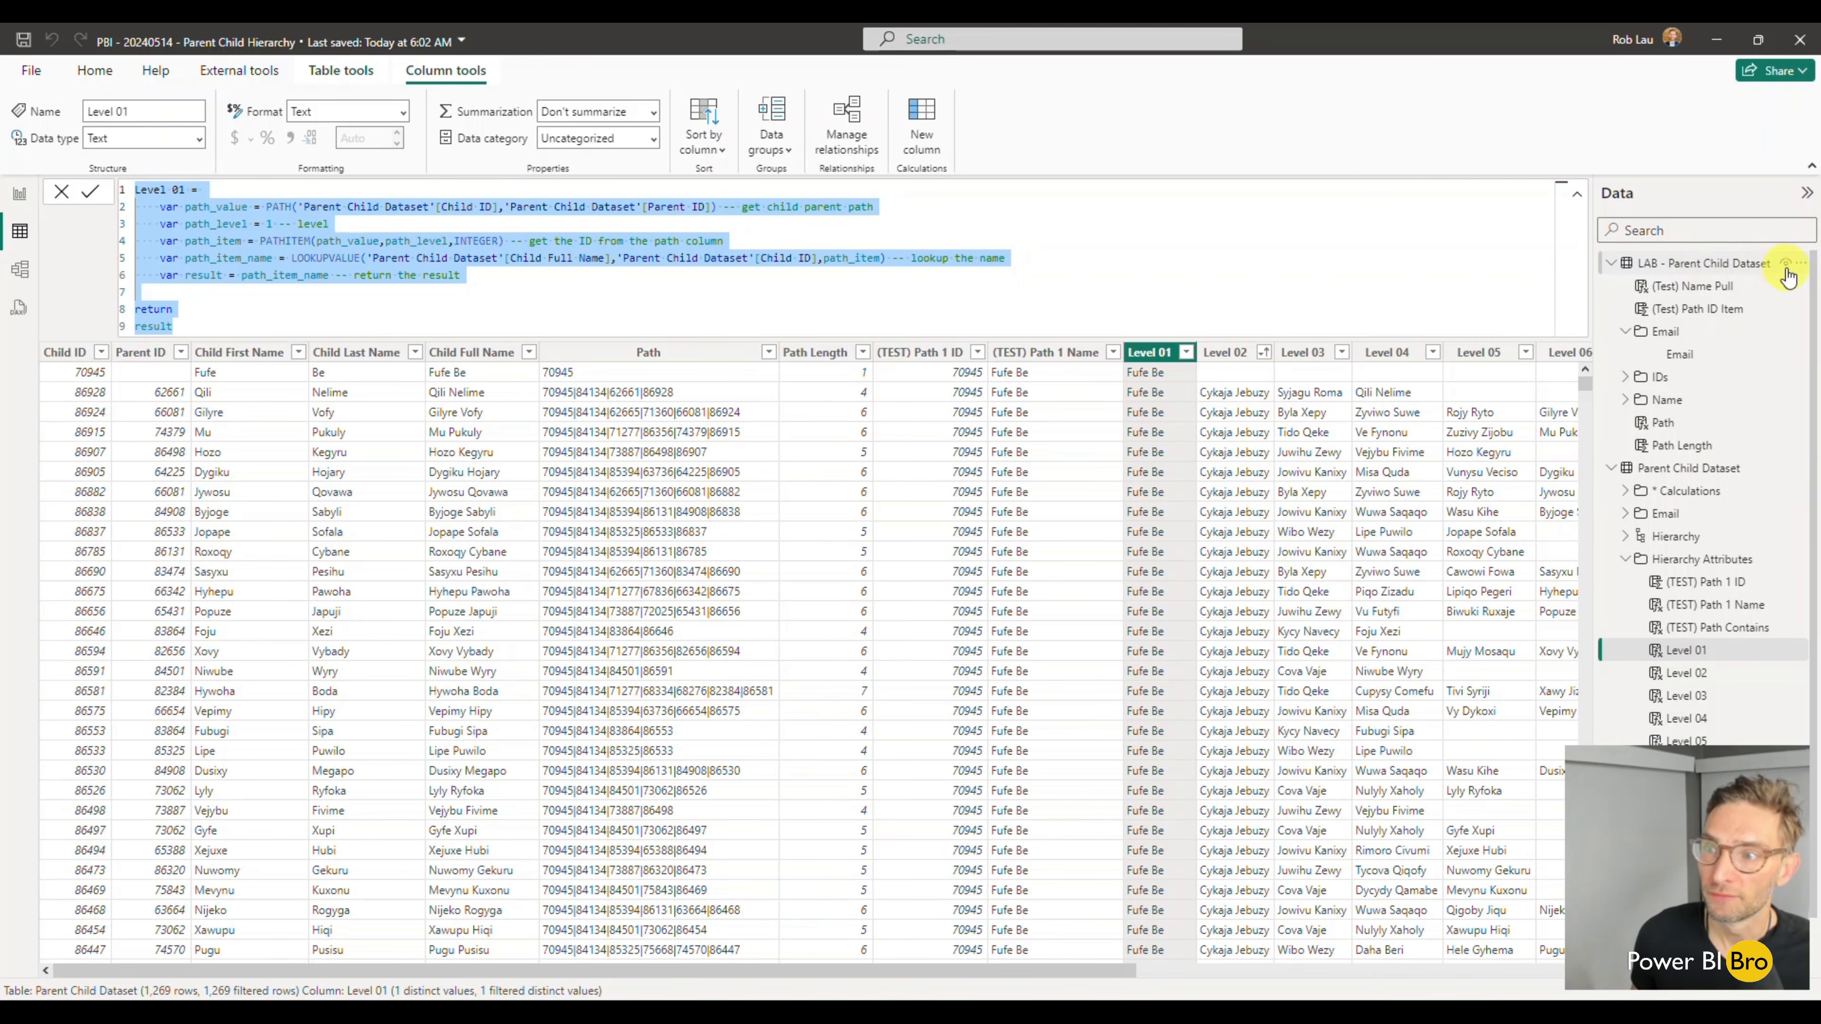
pyautogui.click(1690, 273)
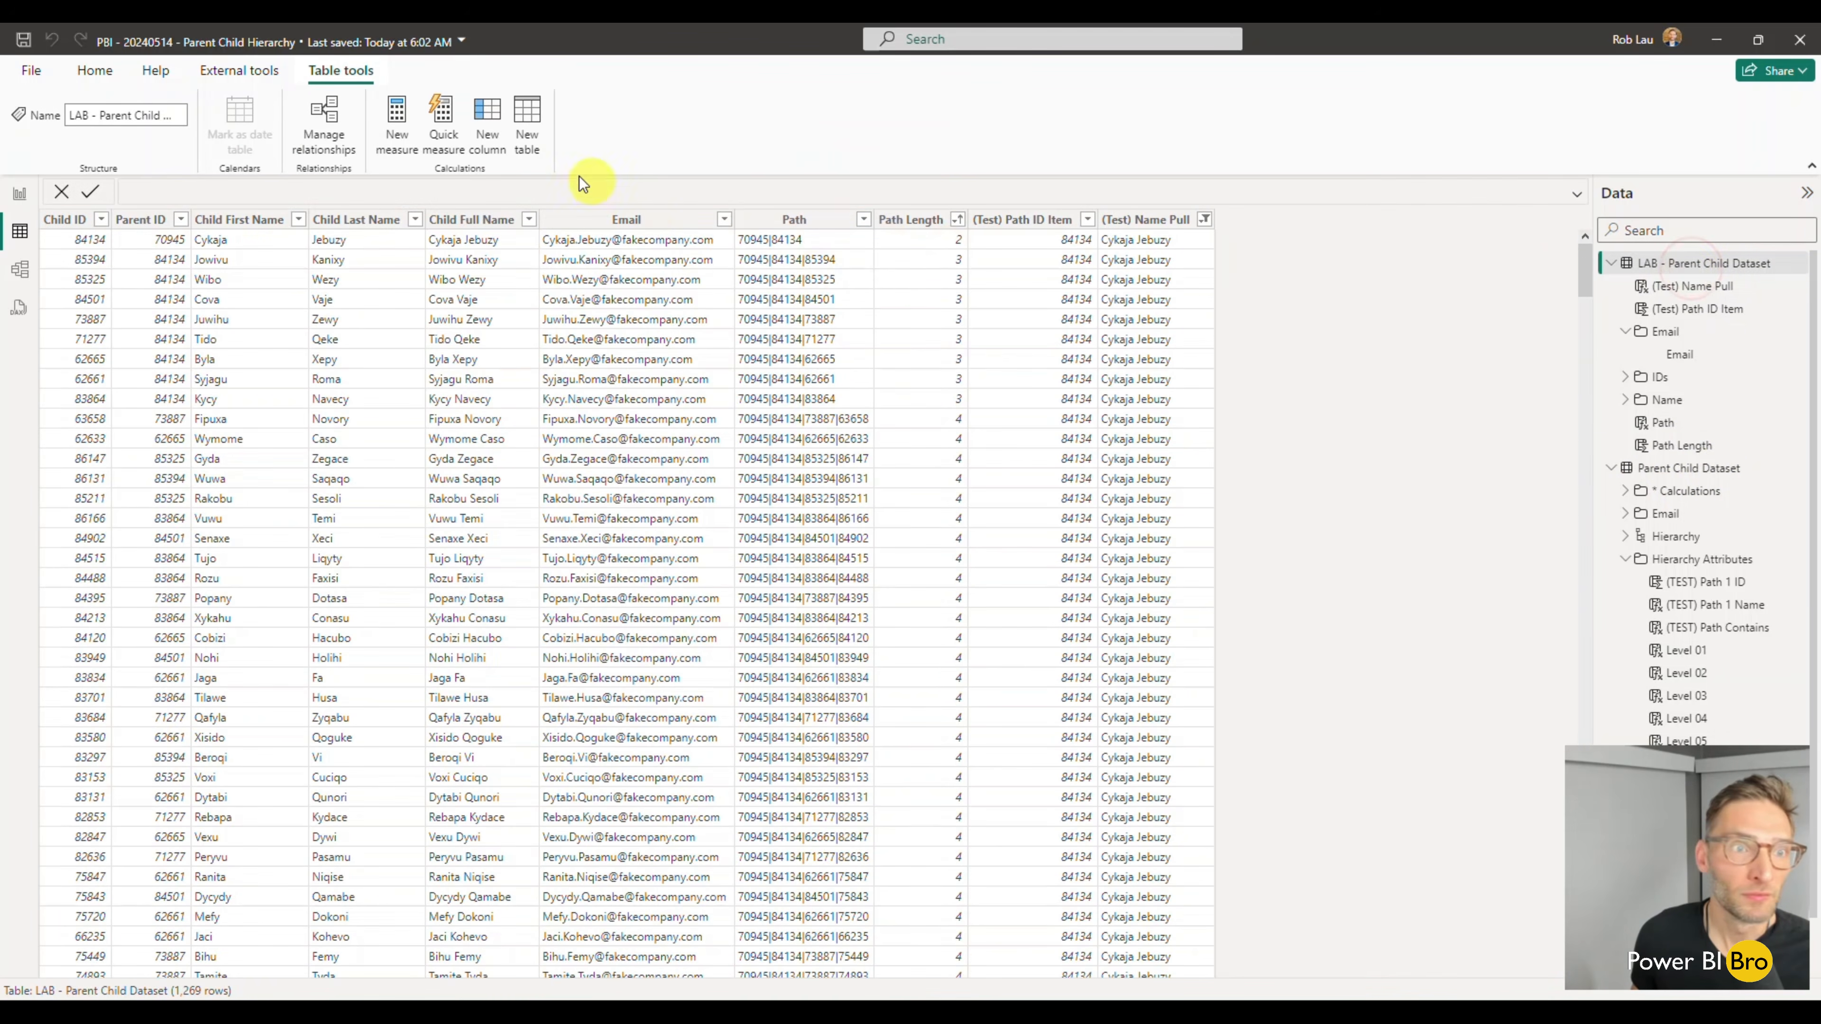
pyautogui.click(525, 138)
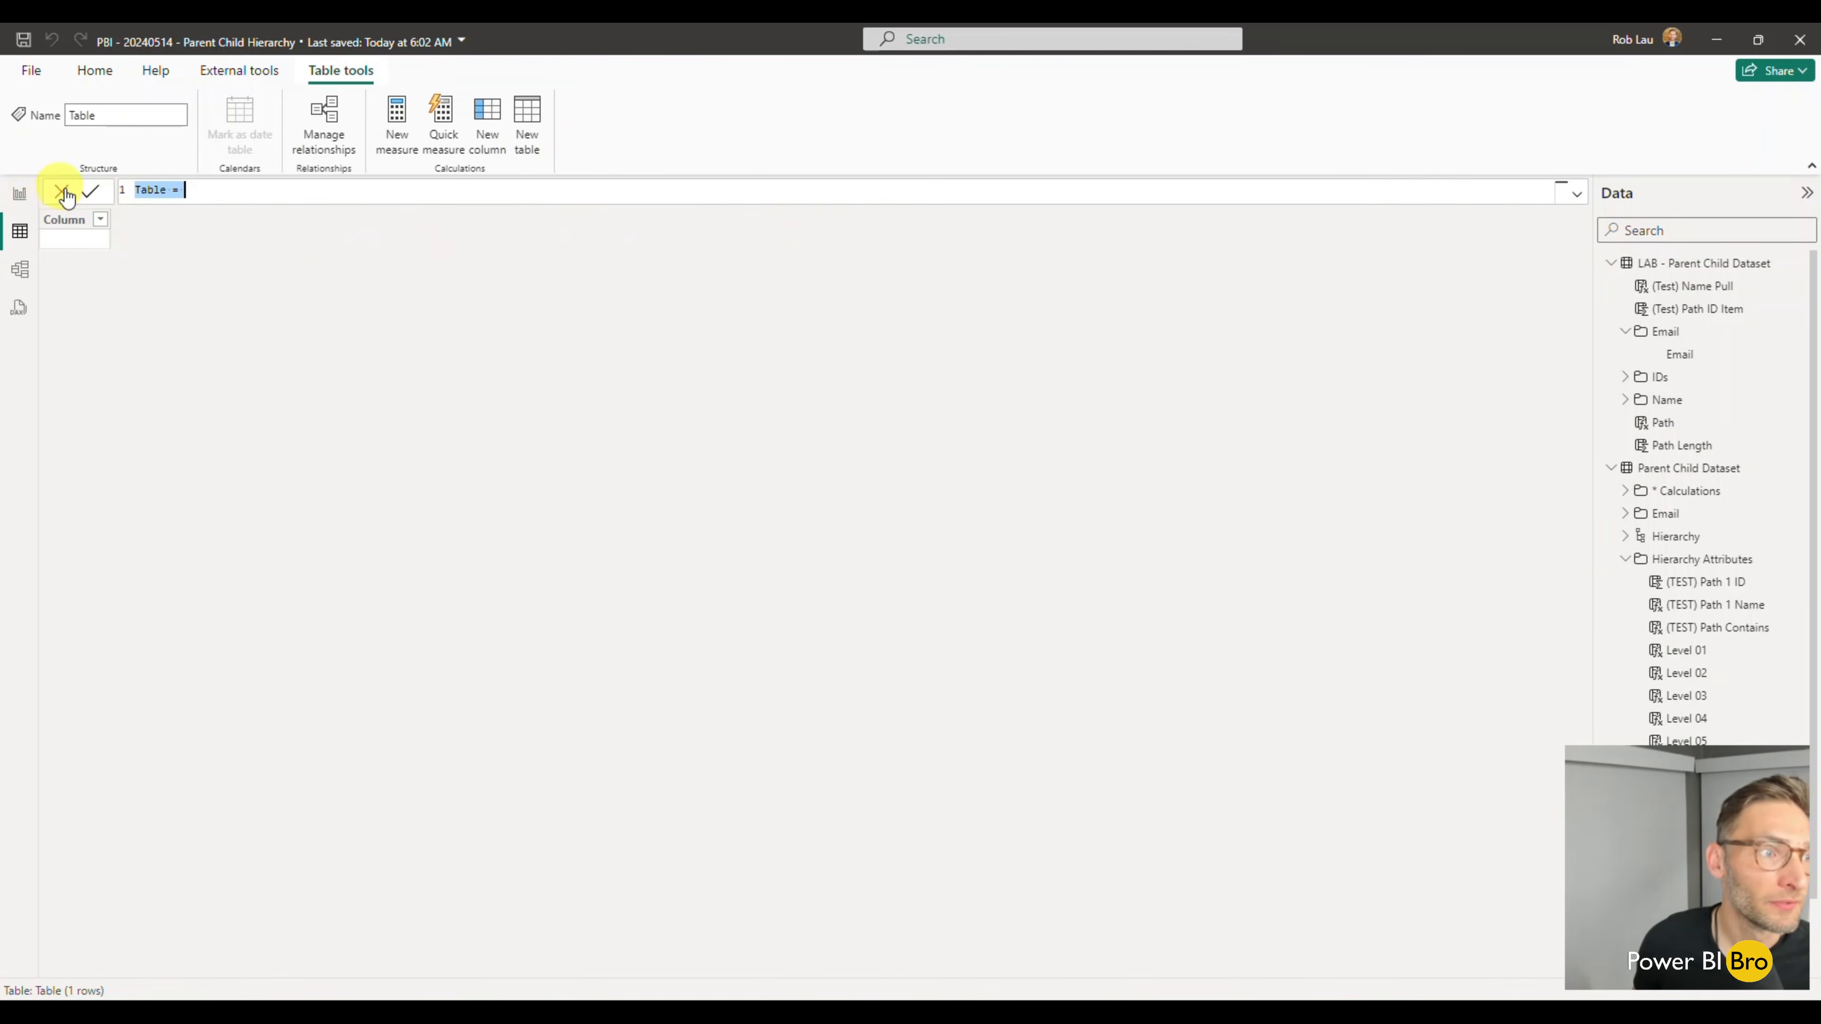
pyautogui.click(62, 189)
pyautogui.click(773, 134)
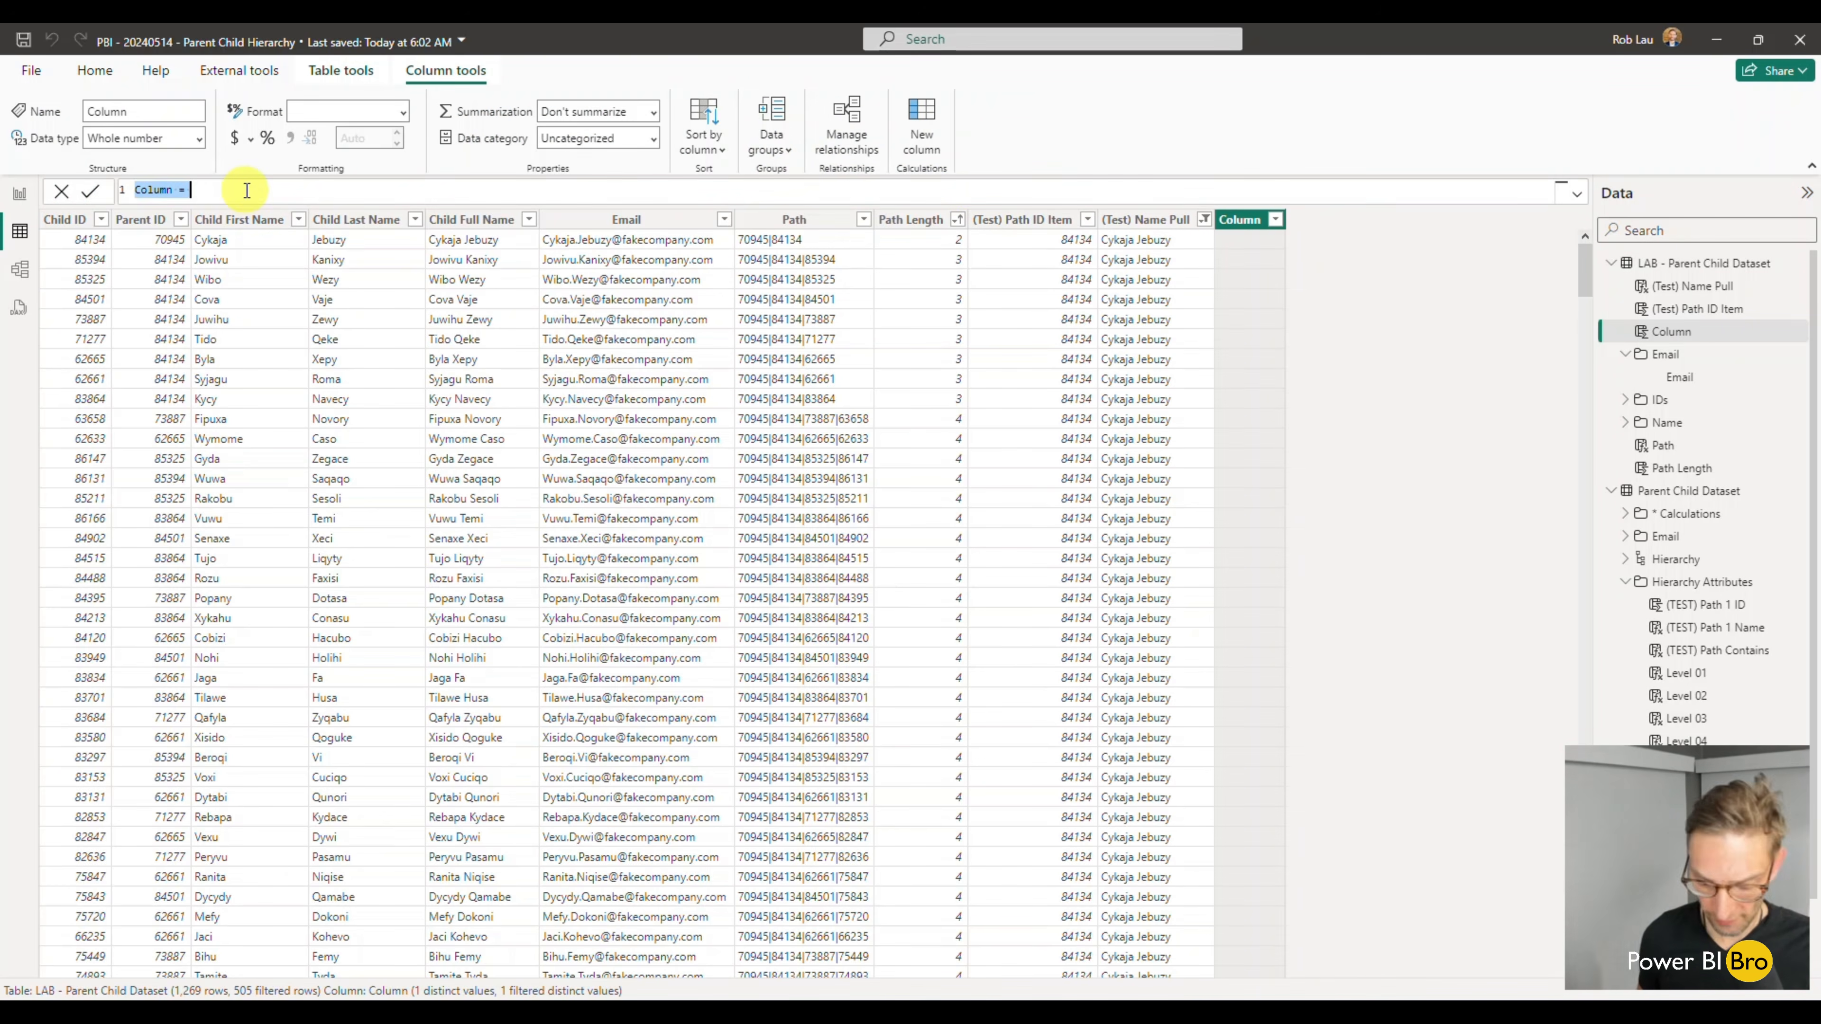
pyautogui.hotkey('ctrl', 'v')
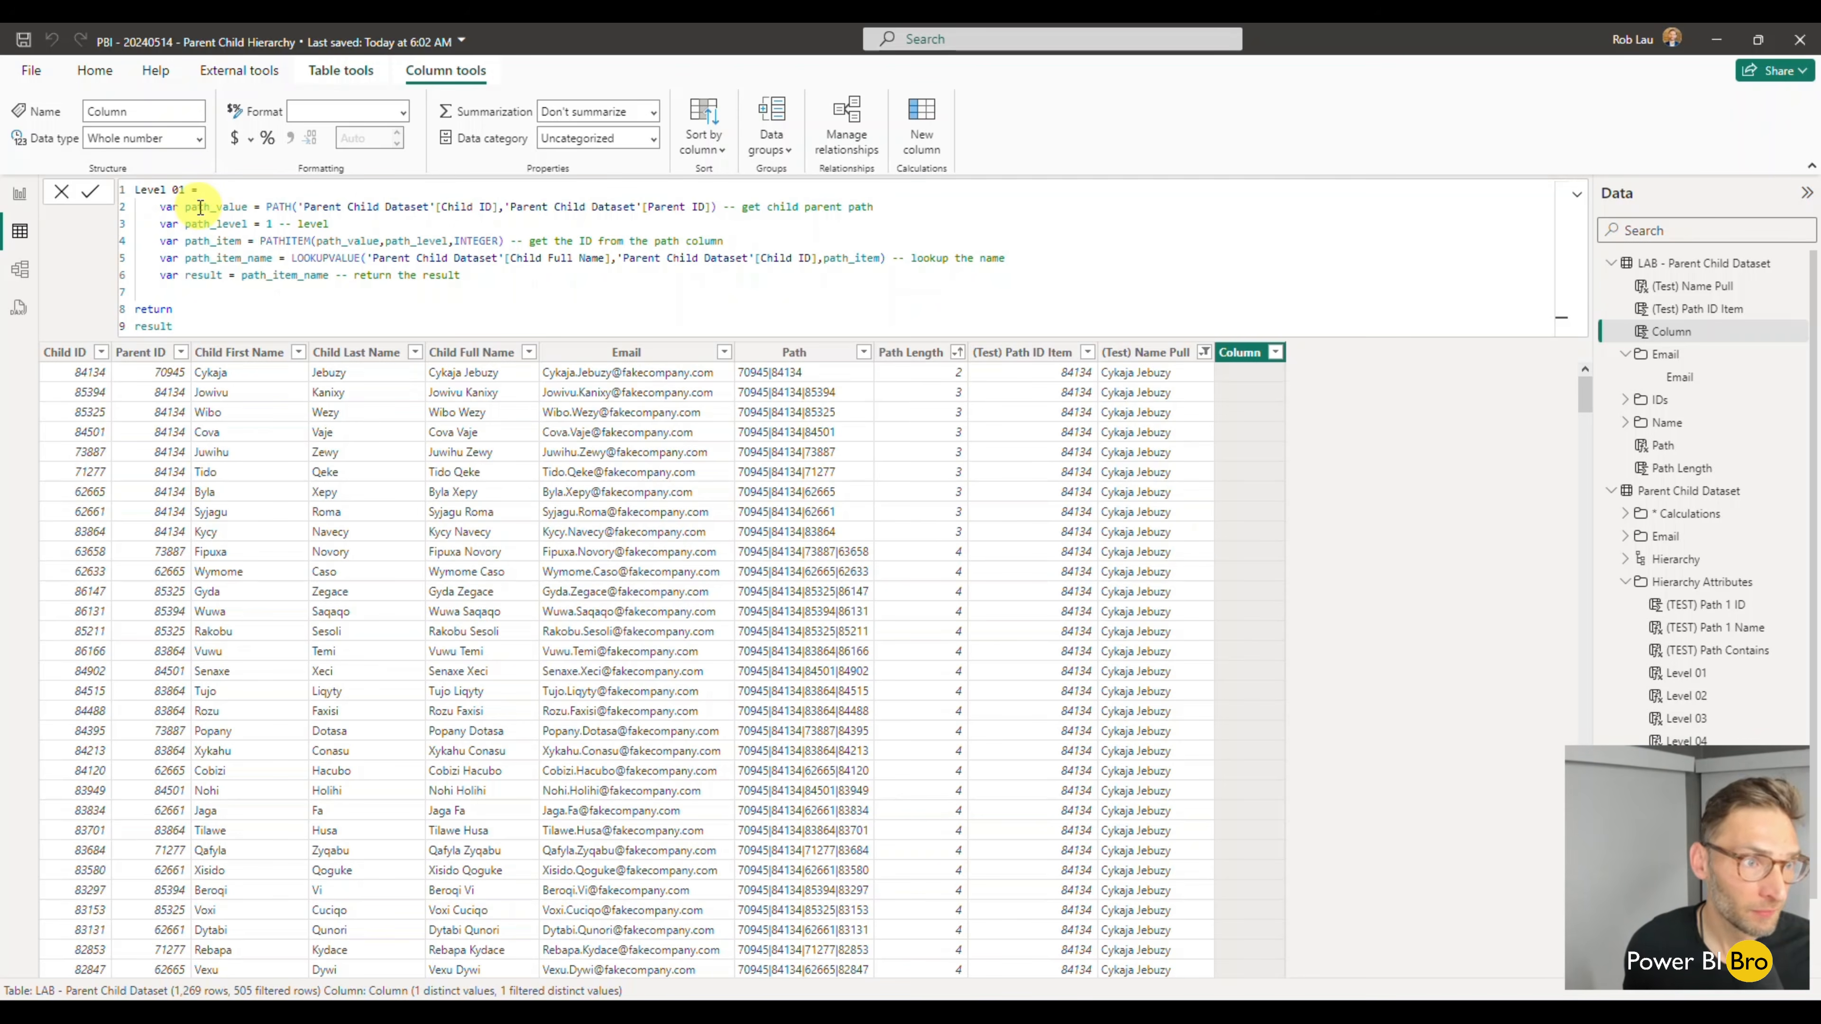
# - Replace the PATH function in the path_value variable with the column reference 'LAB - Parent Child Dataset'[Path]
pyautogui.doubleClick(206, 207)
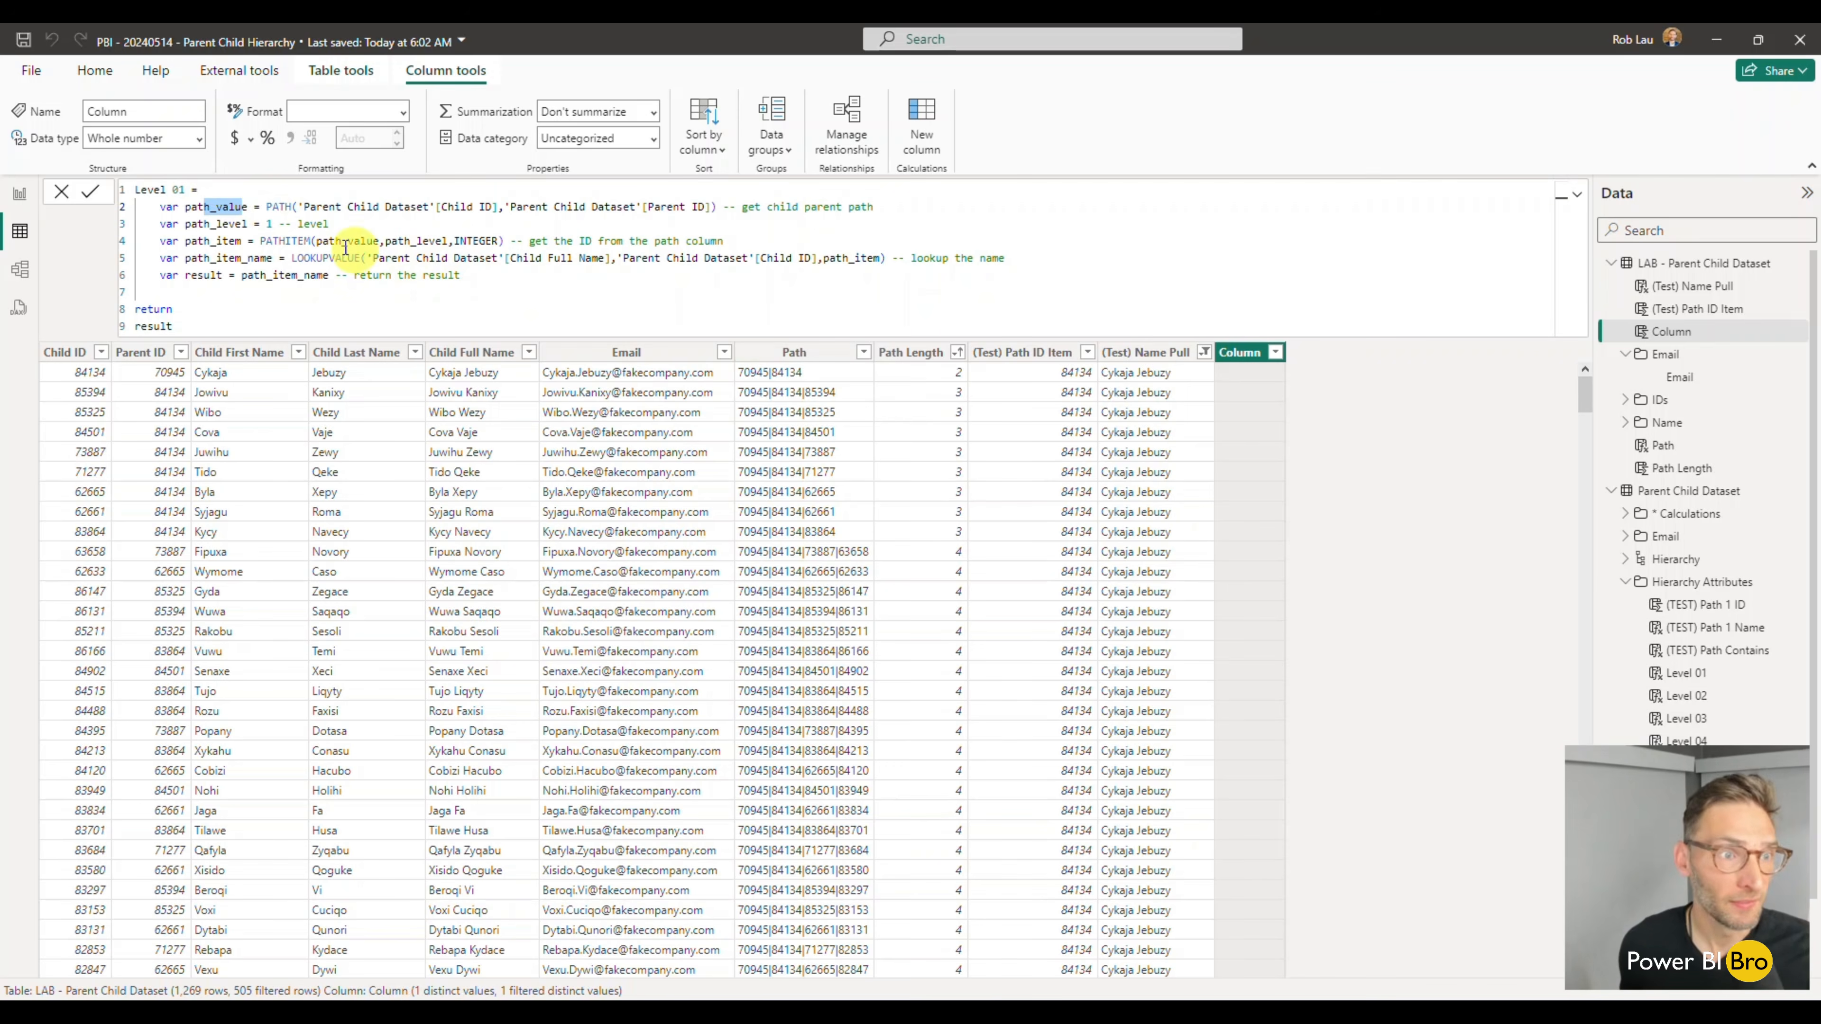
pyautogui.moveTo(268, 207); pyautogui.dragTo(878, 210)
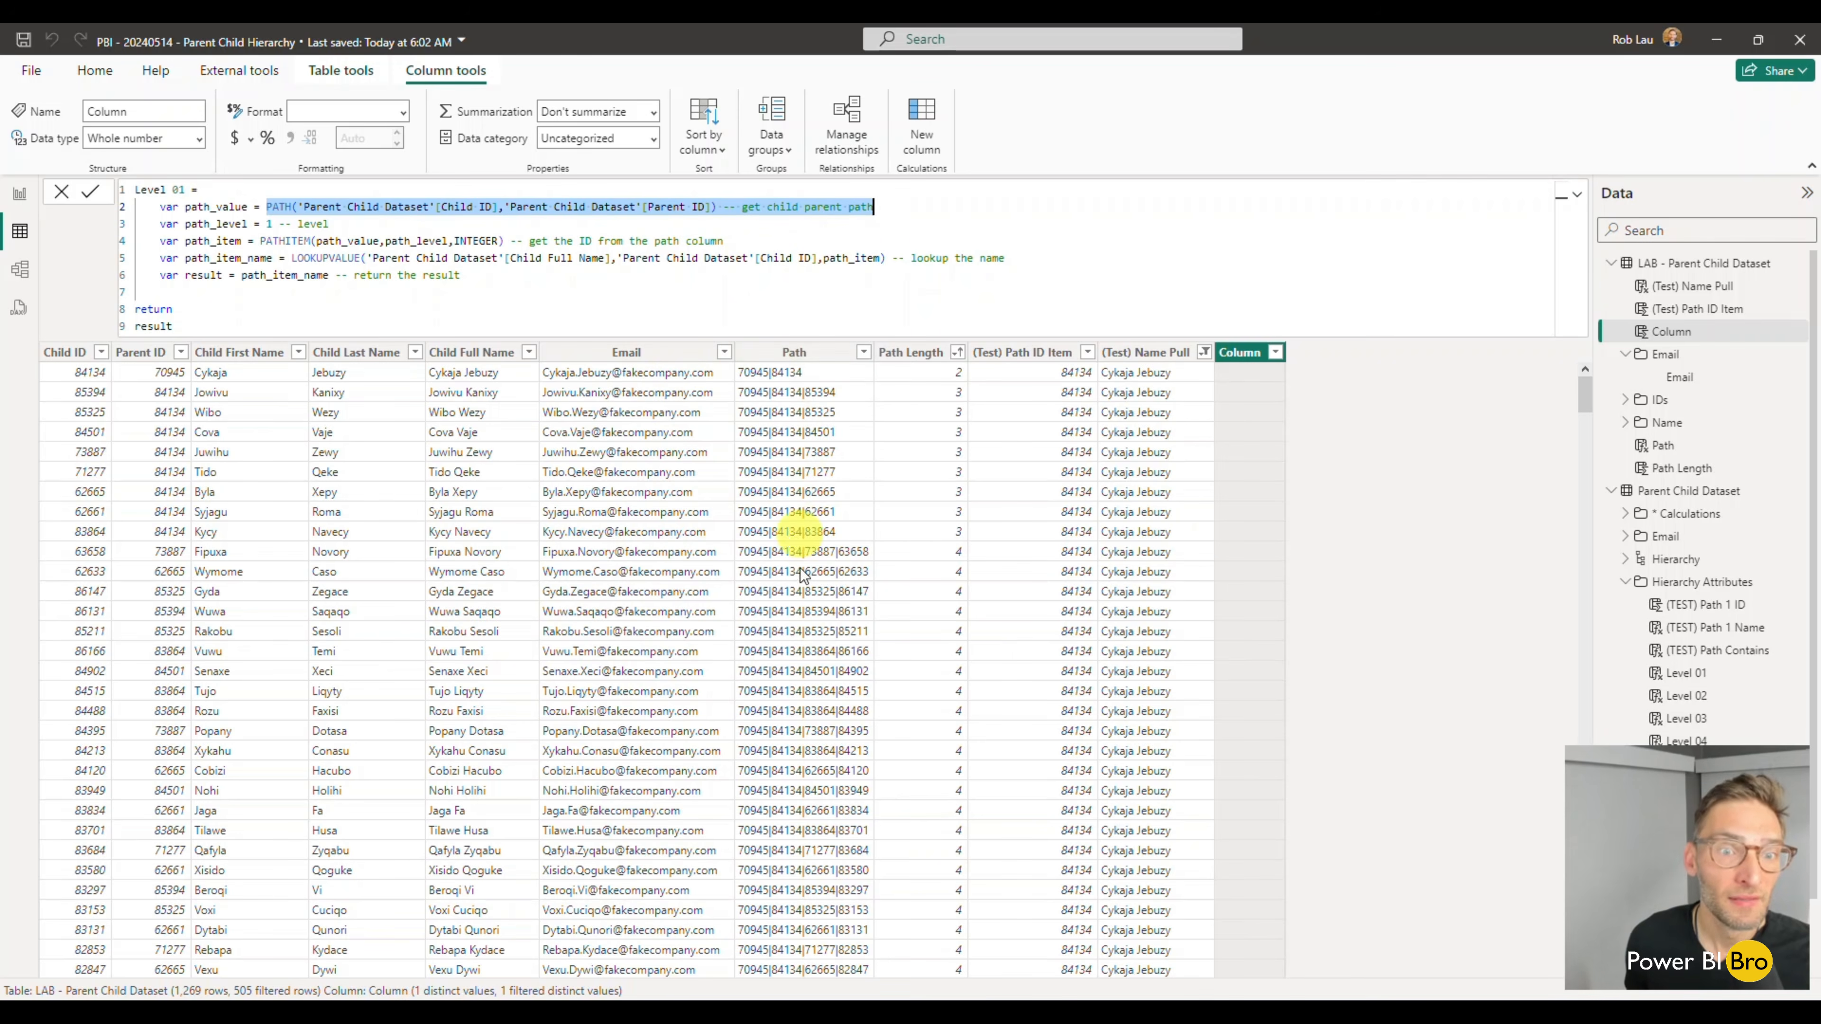
pyautogui.click(885, 235)
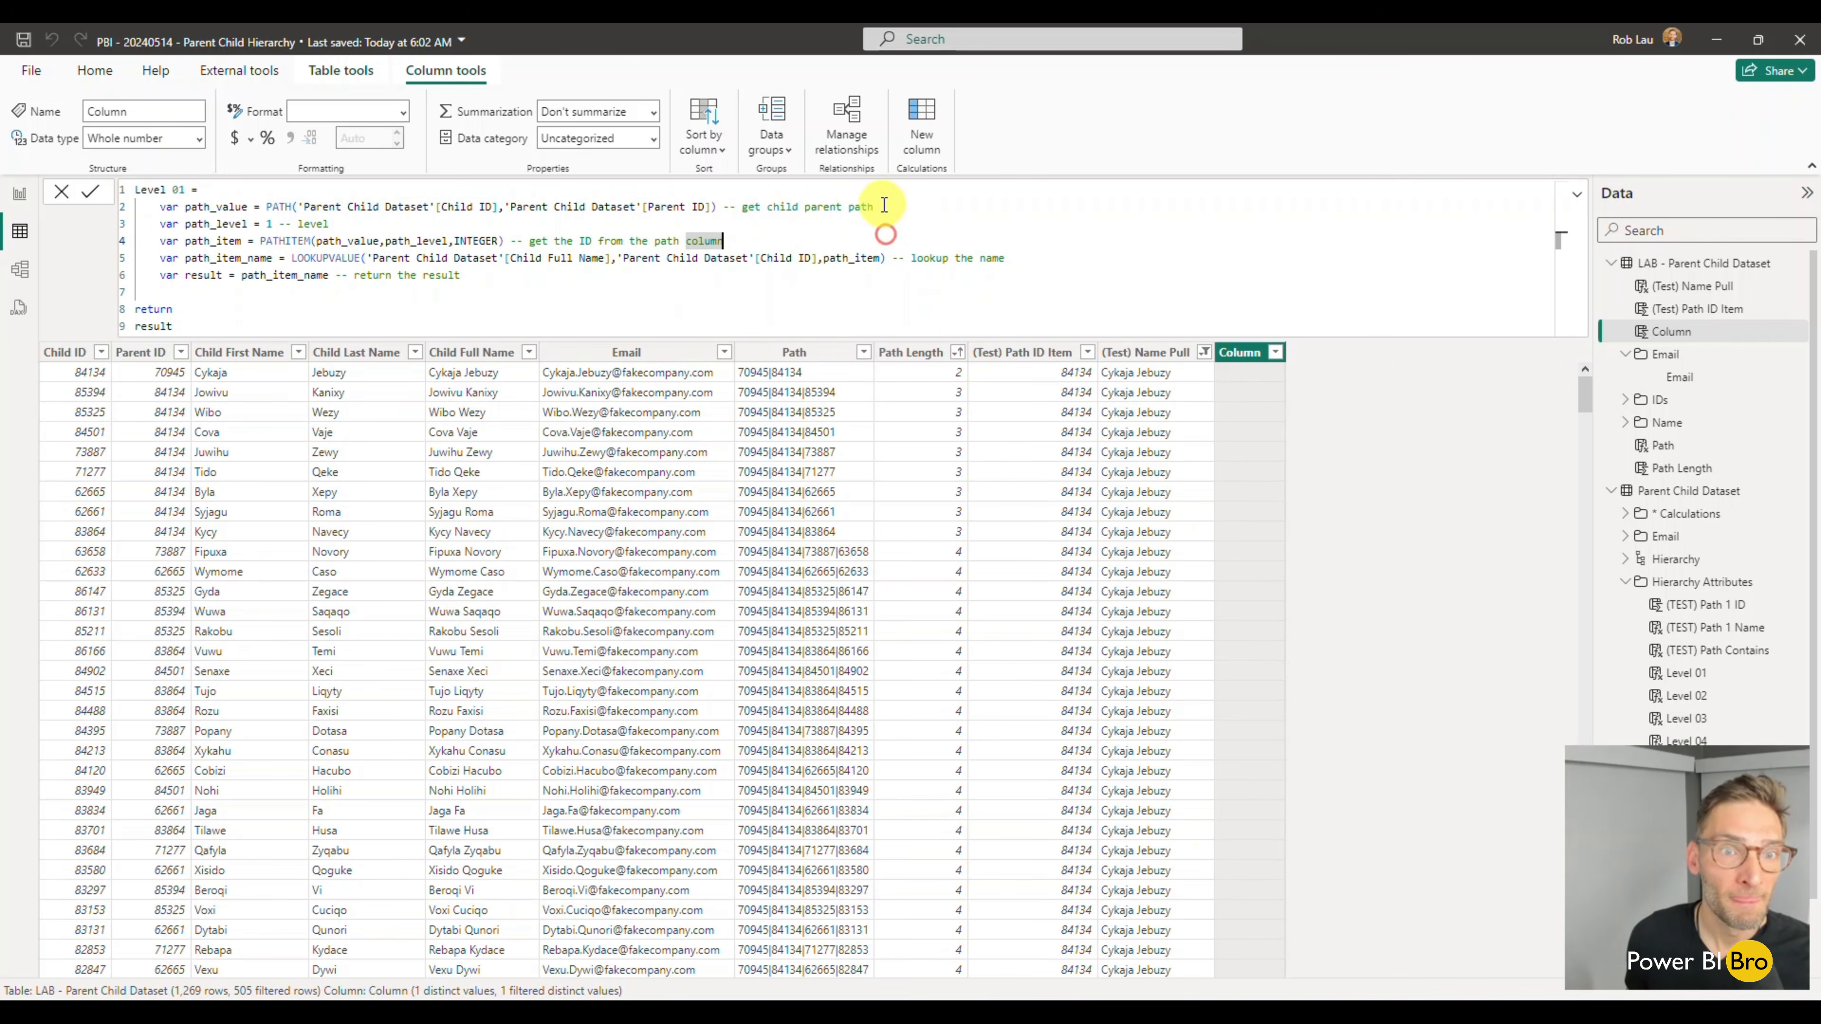
pyautogui.moveTo(717, 207); pyautogui.dragTo(269, 206)
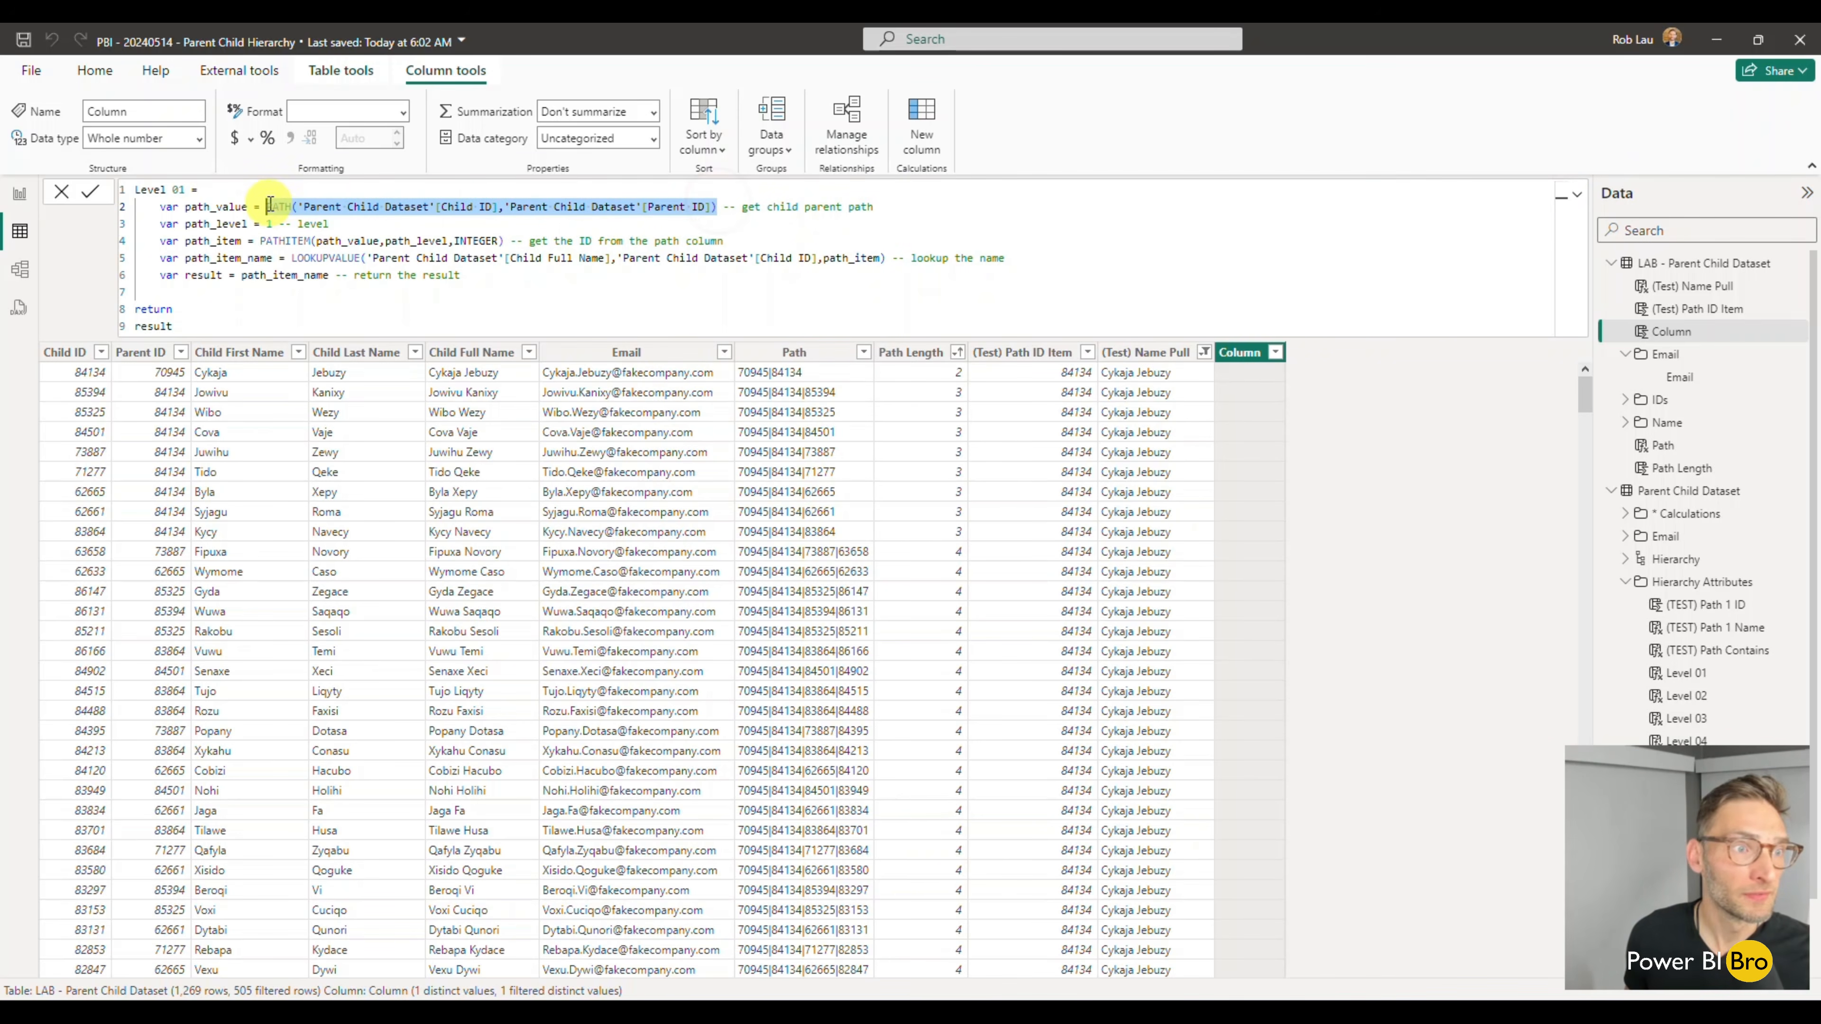
pyautogui.write('path')
pyautogui.press('Up')
pyautogui.press('Up')
pyautogui.press('Tab')
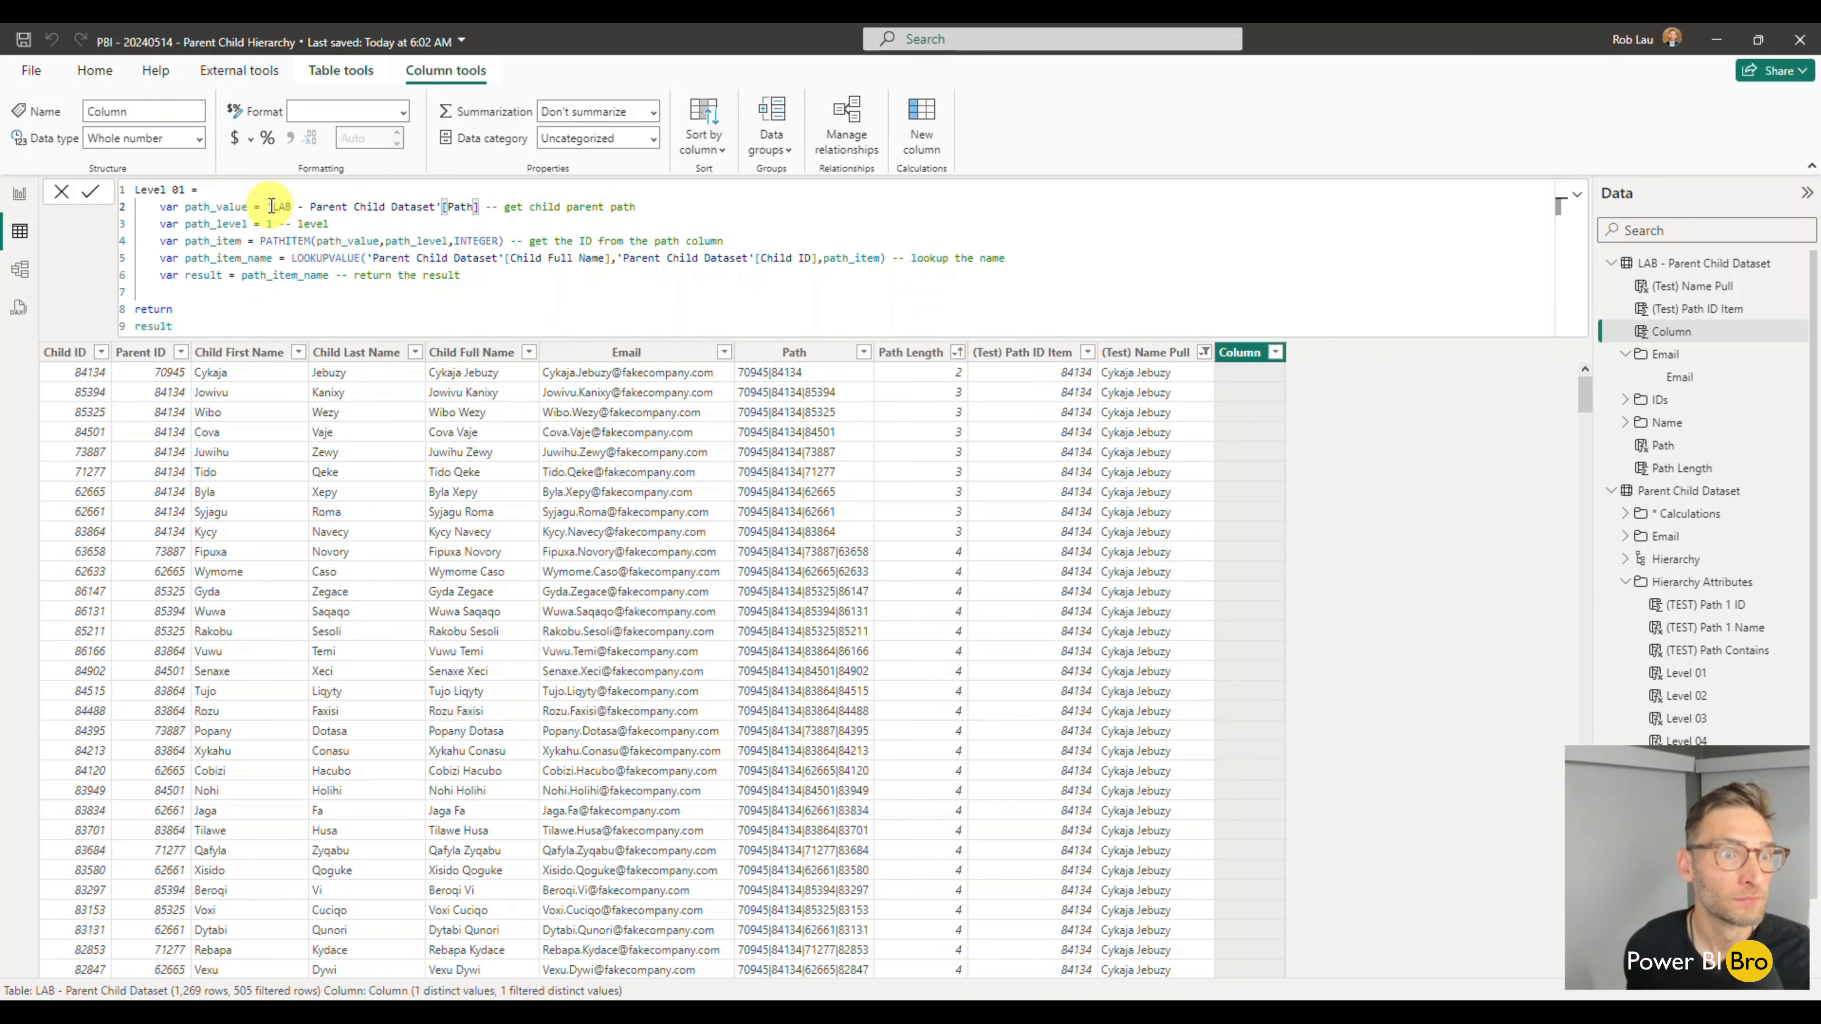
pyautogui.click(635, 241)
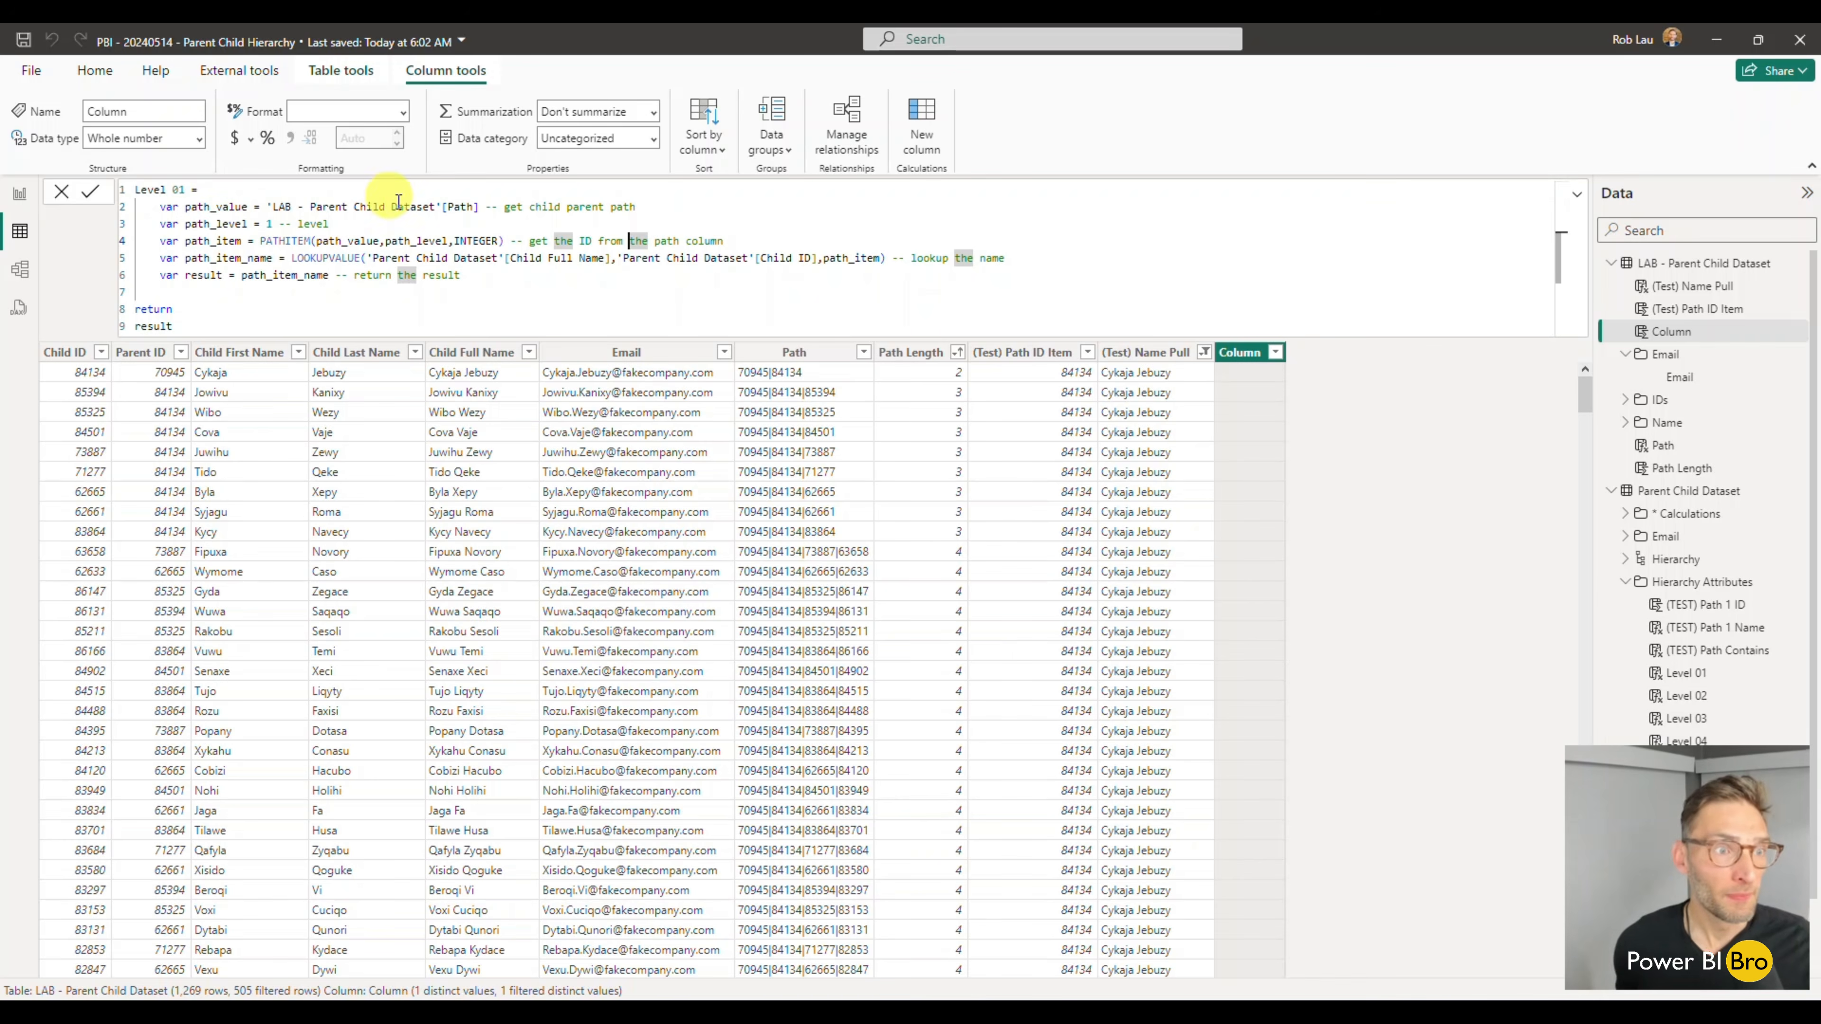
# - Review the path_level and path_item variables, then commit the Level 01 calculated column
pyautogui.doubleClick(267, 224)
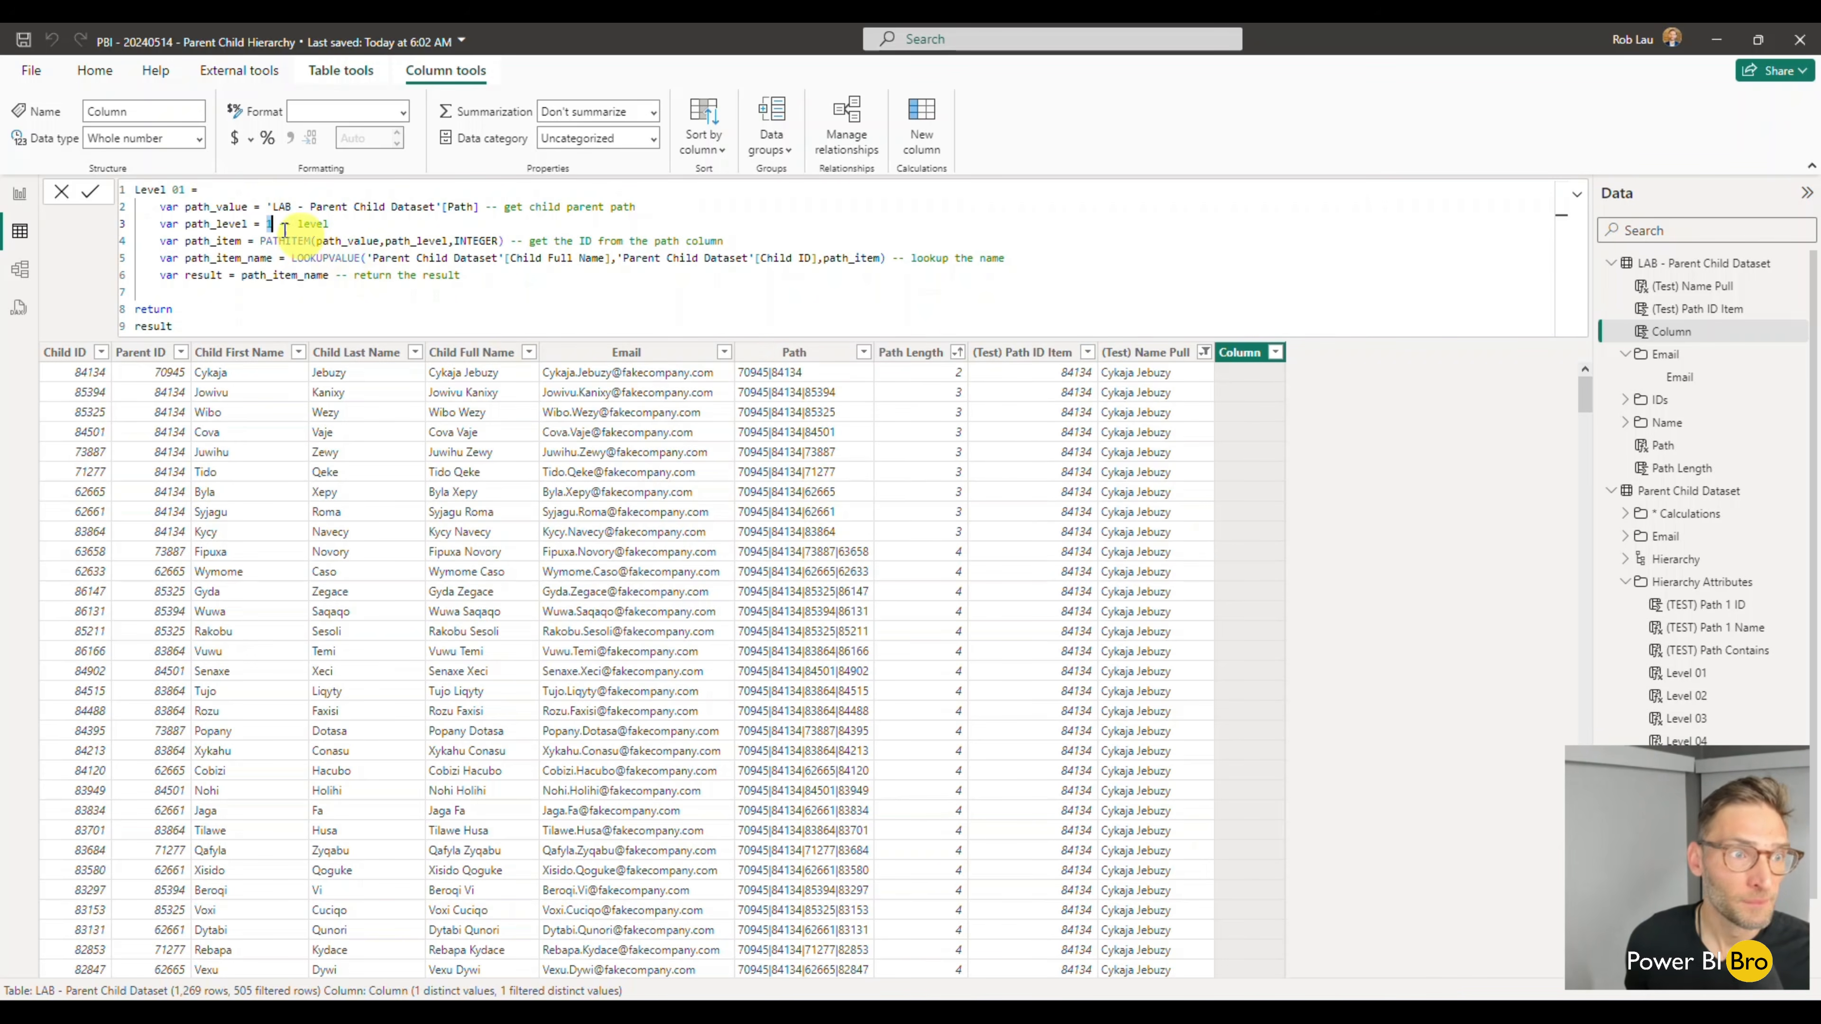
pyautogui.moveTo(210, 224); pyautogui.dragTo(260, 224)
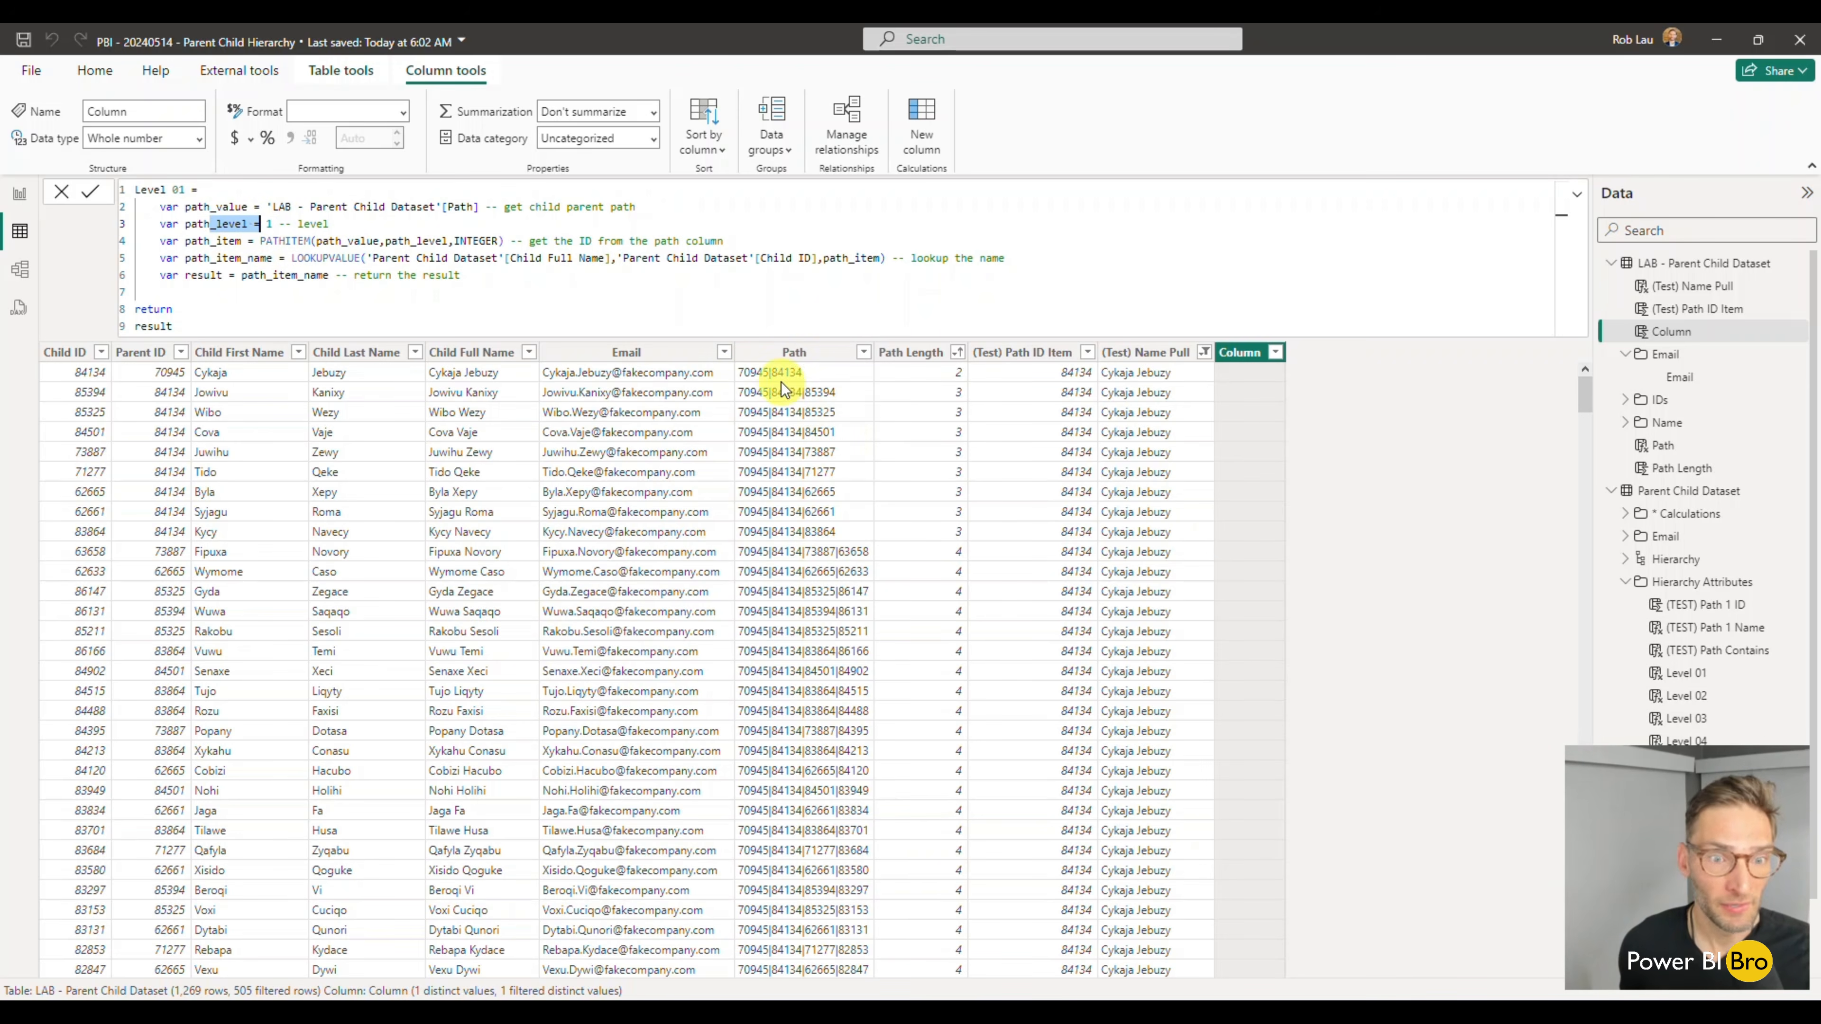
pyautogui.moveTo(262, 240); pyautogui.dragTo(367, 242)
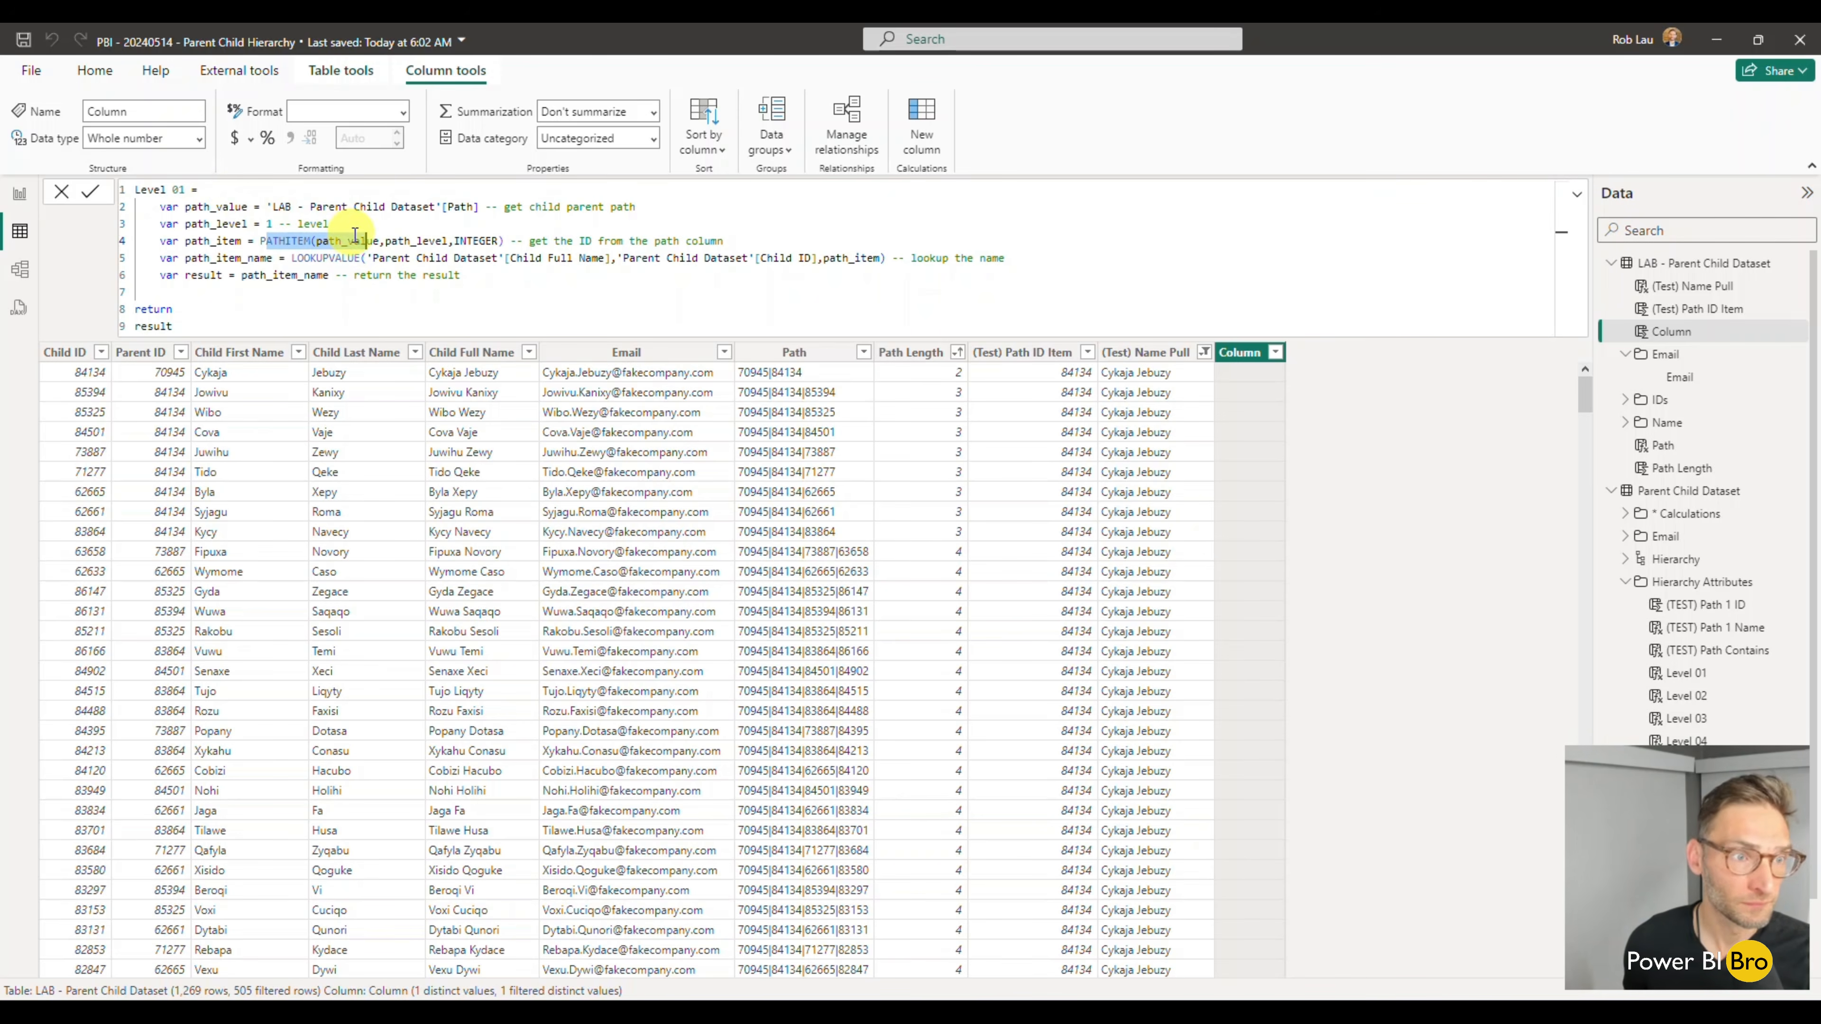
pyautogui.click(410, 241)
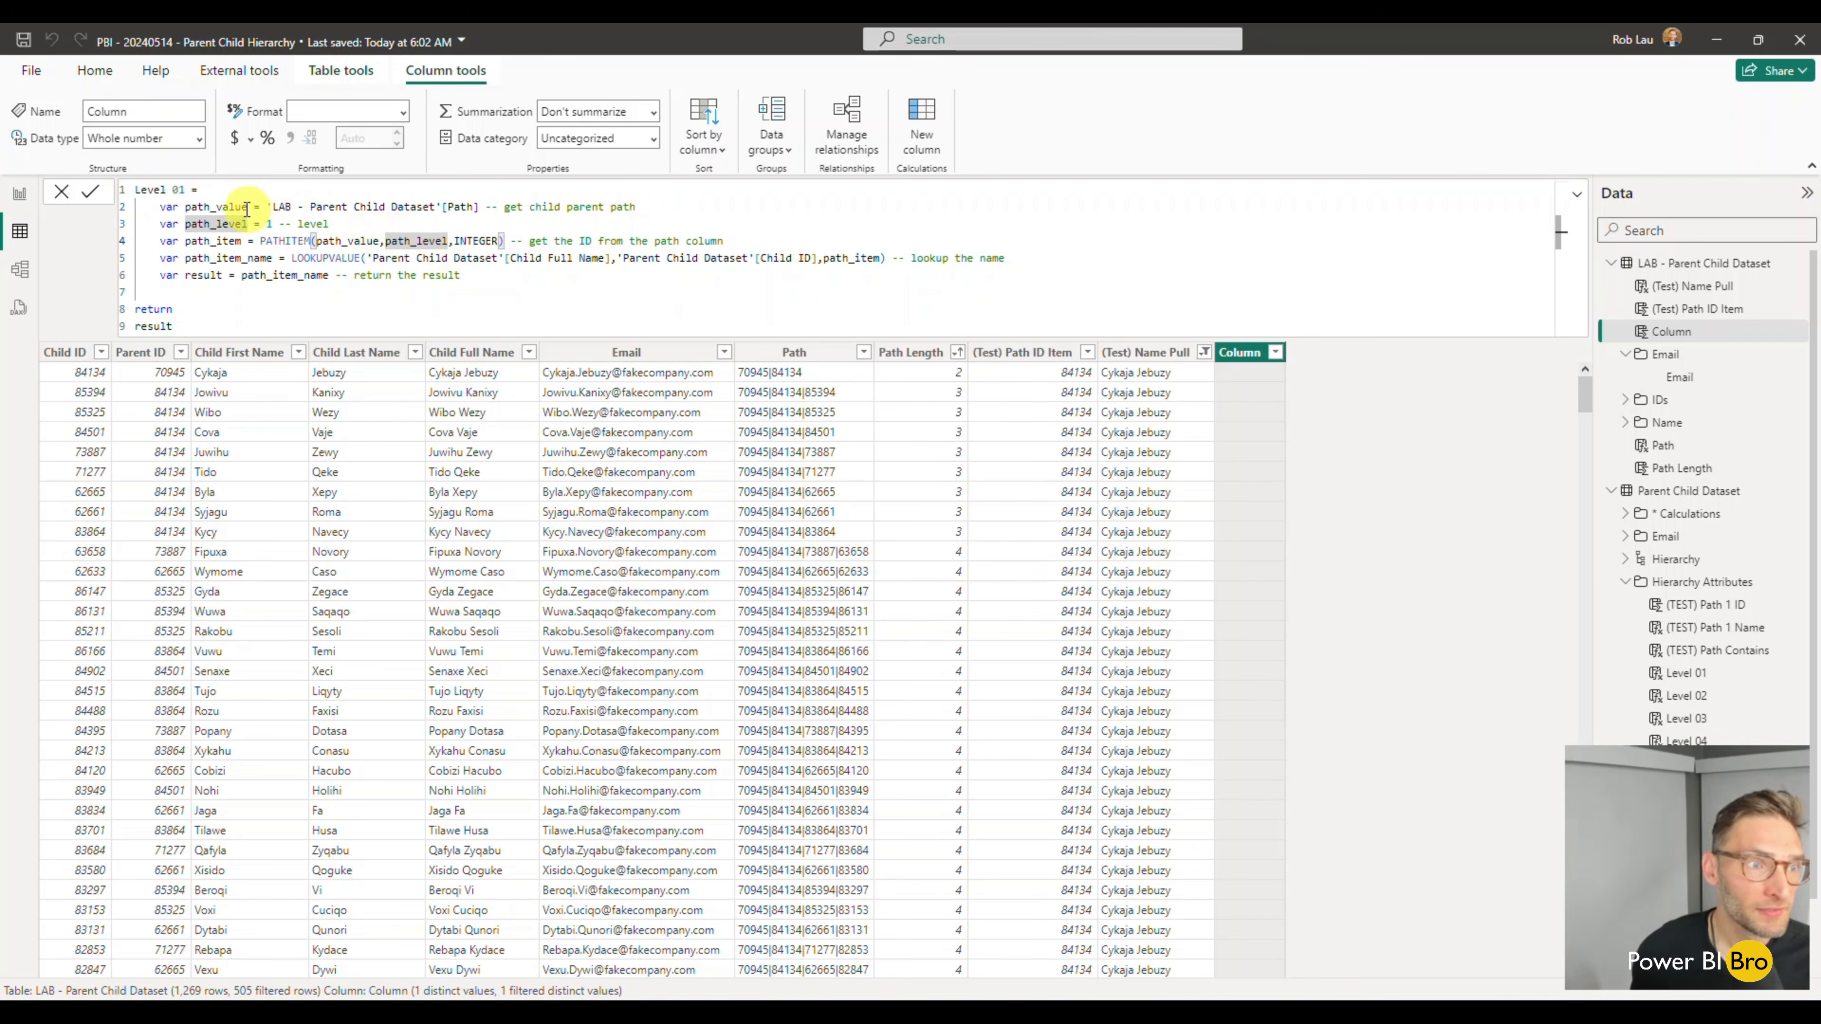
pyautogui.click(229, 205)
pyautogui.moveTo(229, 206); pyautogui.dragTo(278, 224)
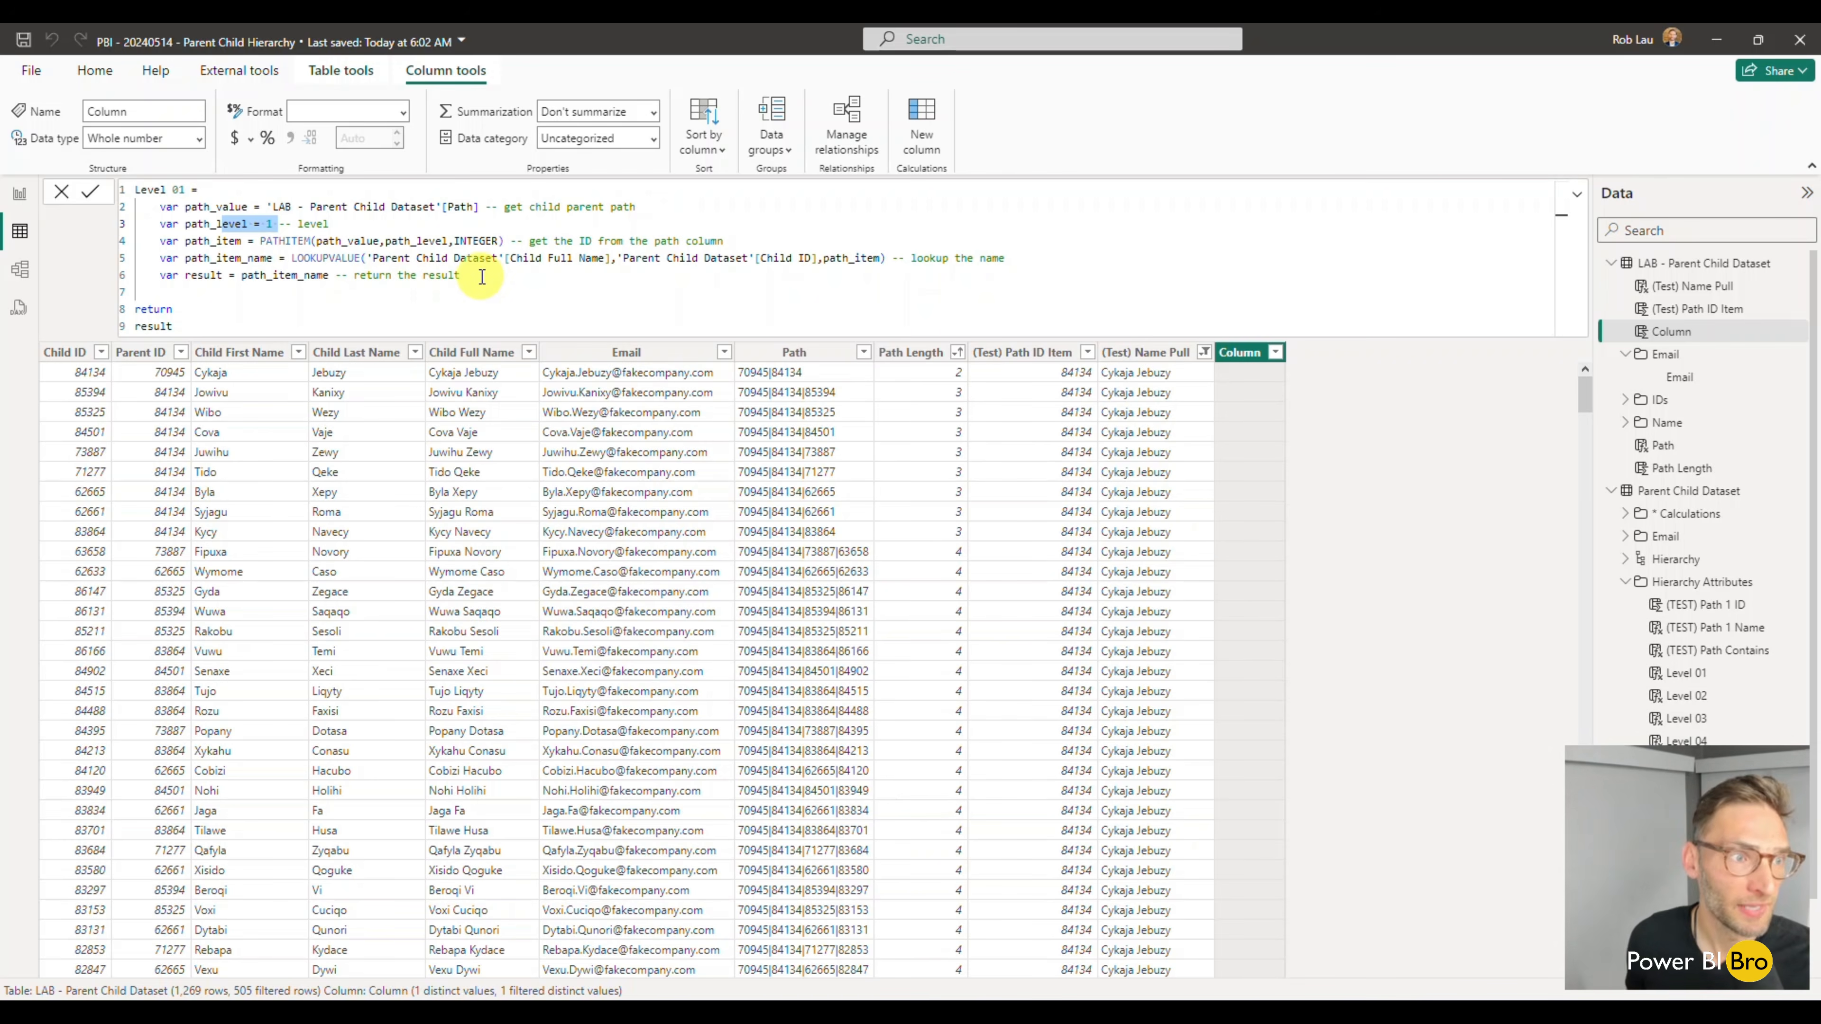
pyautogui.click(235, 323)
pyautogui.press('Return')
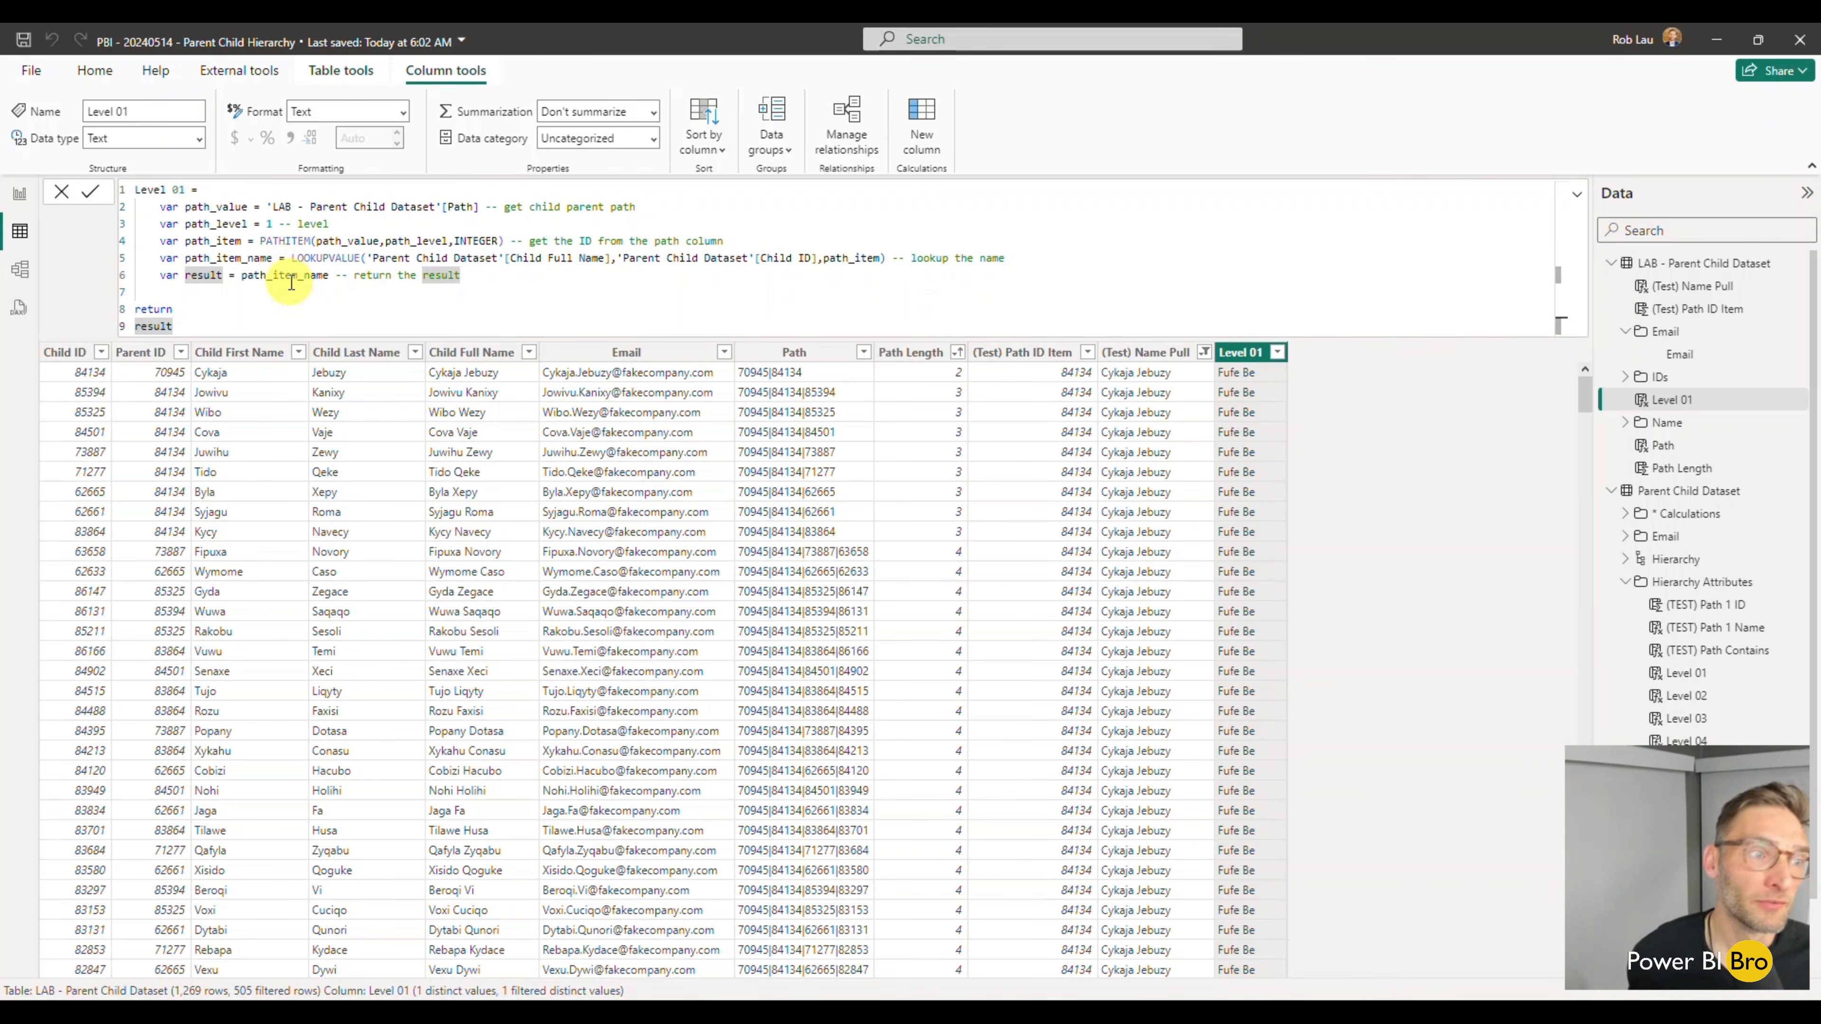
# - Copy the whole Level 01 formula into a new calculated column named Level 02, with path_level set to 2
pyautogui.moveTo(198, 326); pyautogui.dragTo(131, 195)
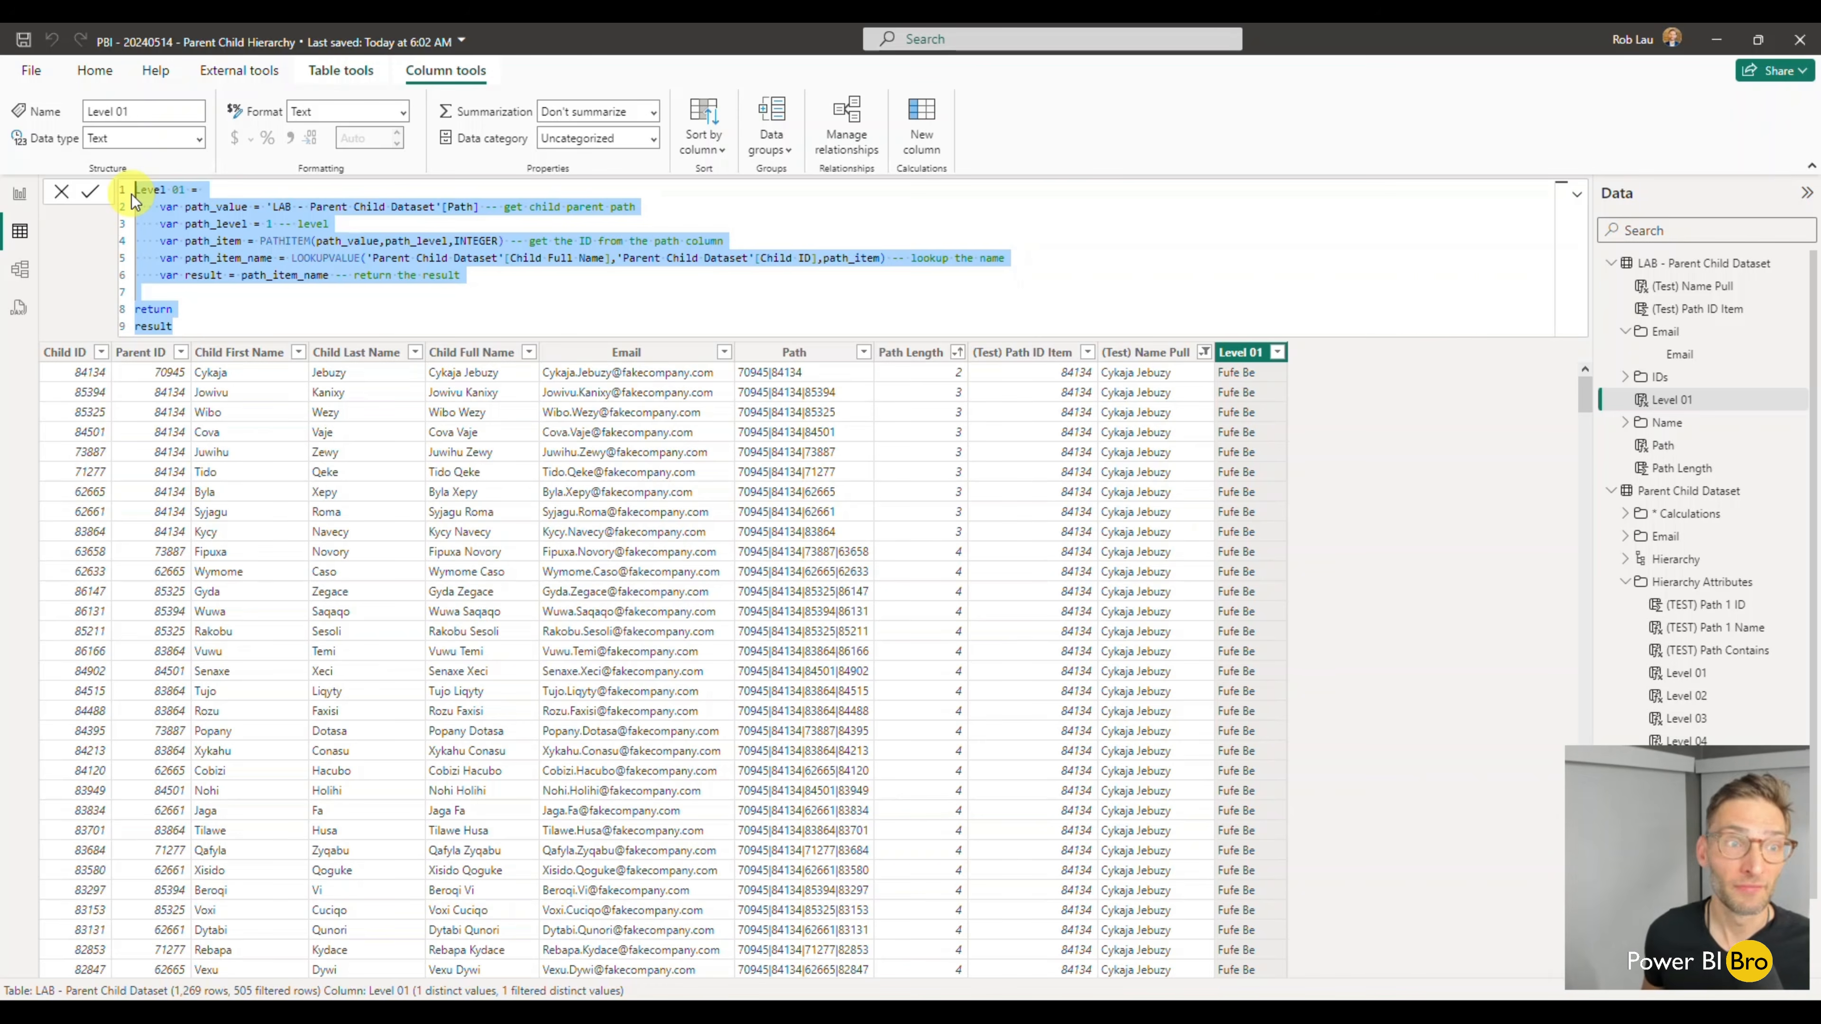
pyautogui.hotkey('ctrl', 'c')
pyautogui.click(931, 131)
pyautogui.click(212, 191)
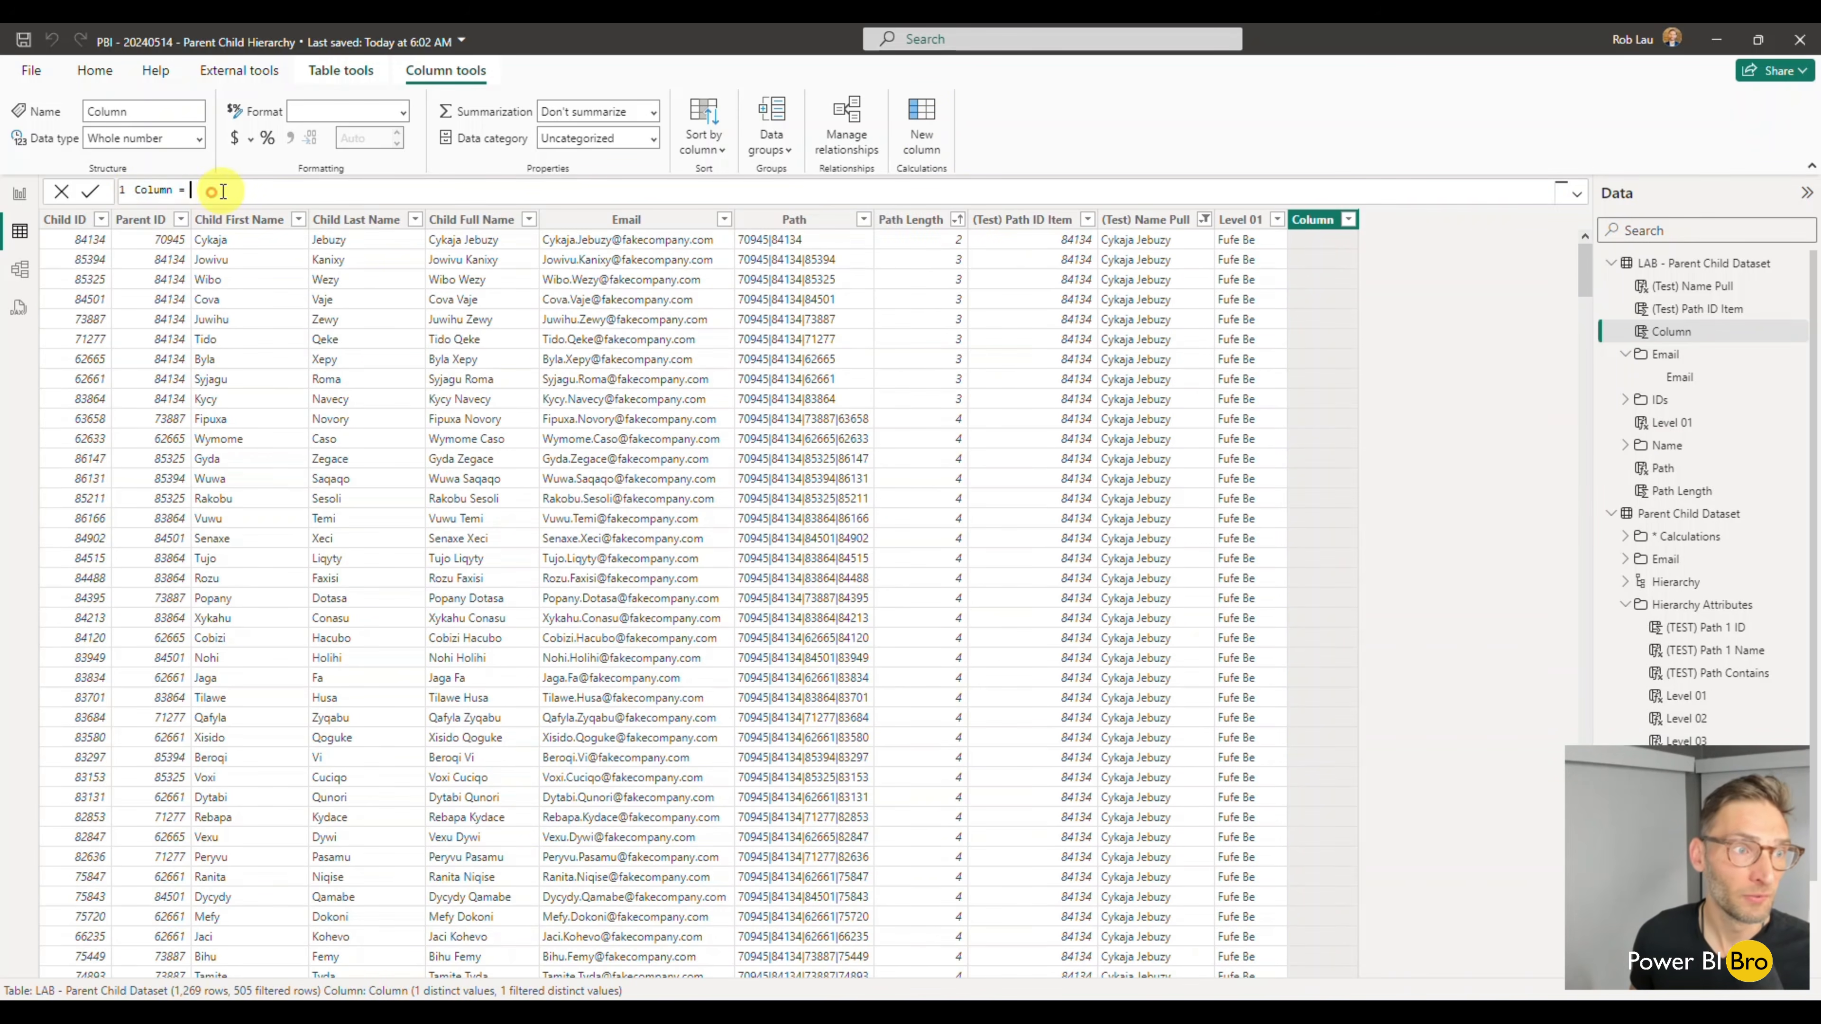
pyautogui.hotkey('ctrl', 'a')
pyautogui.hotkey('ctrl', 'v')
pyautogui.click(179, 190)
pyautogui.write('02')
pyautogui.click(271, 223)
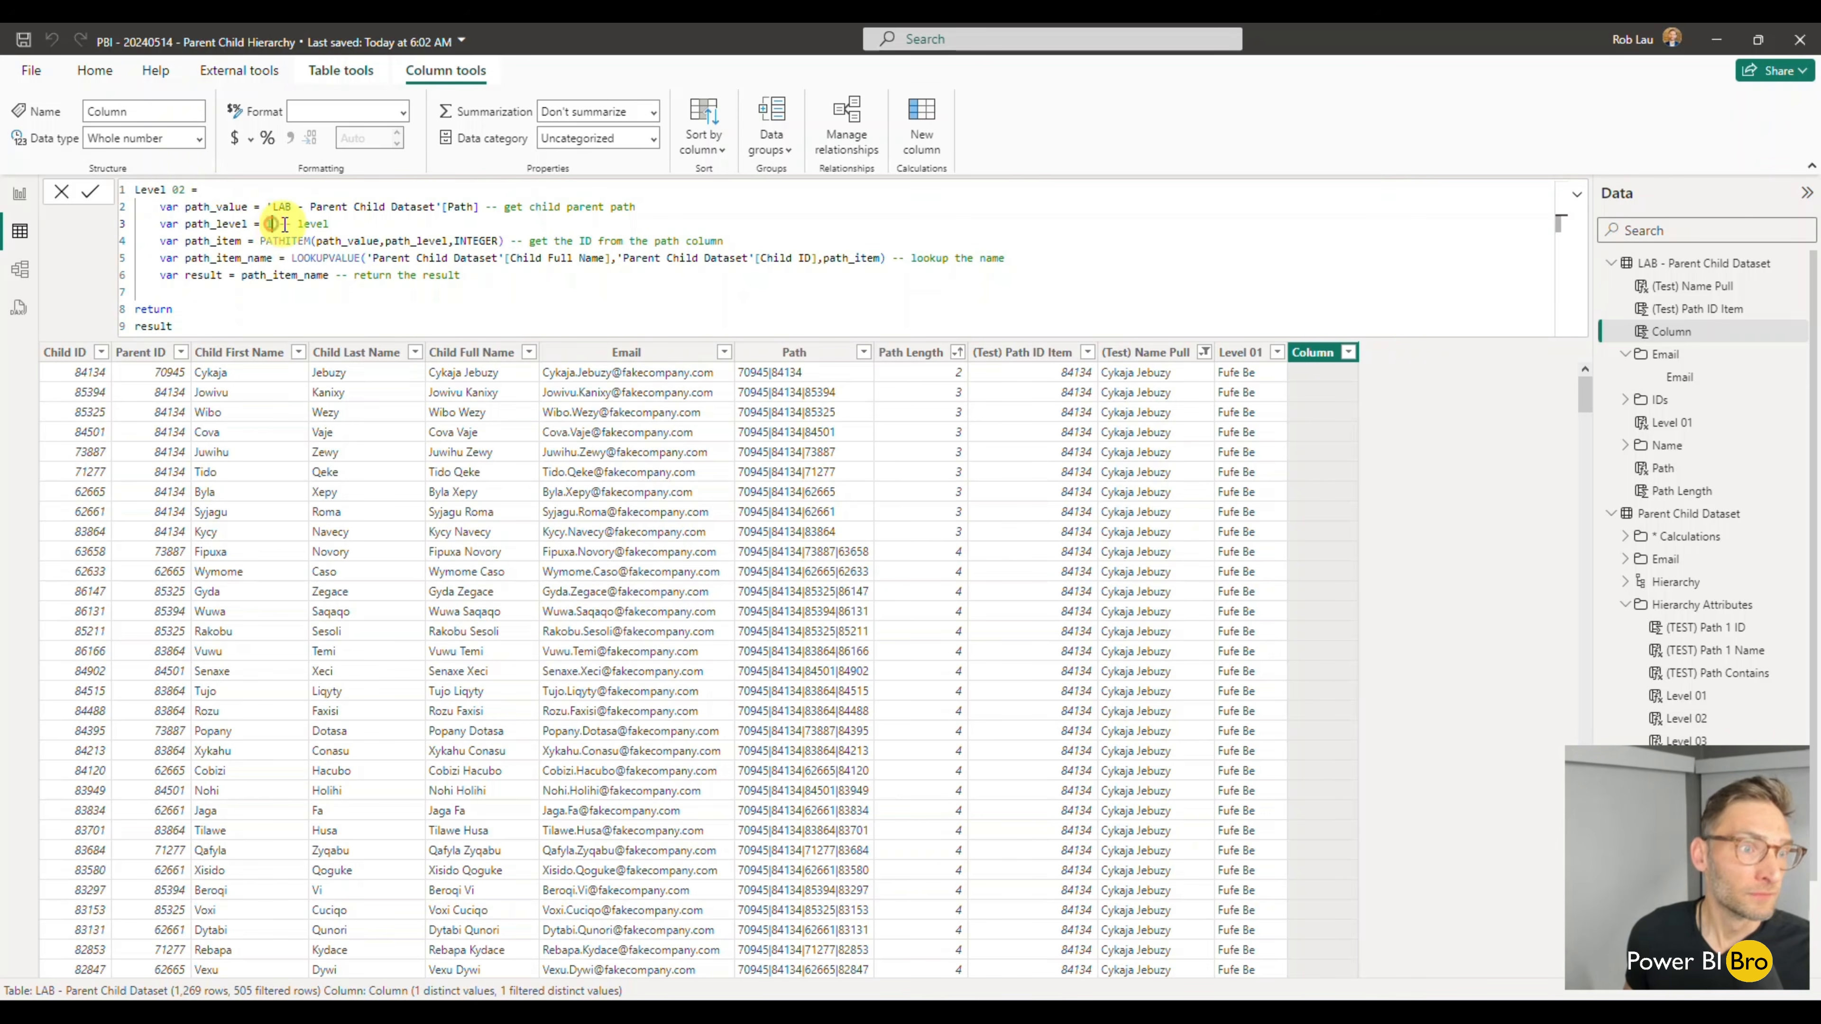
pyautogui.write('2')
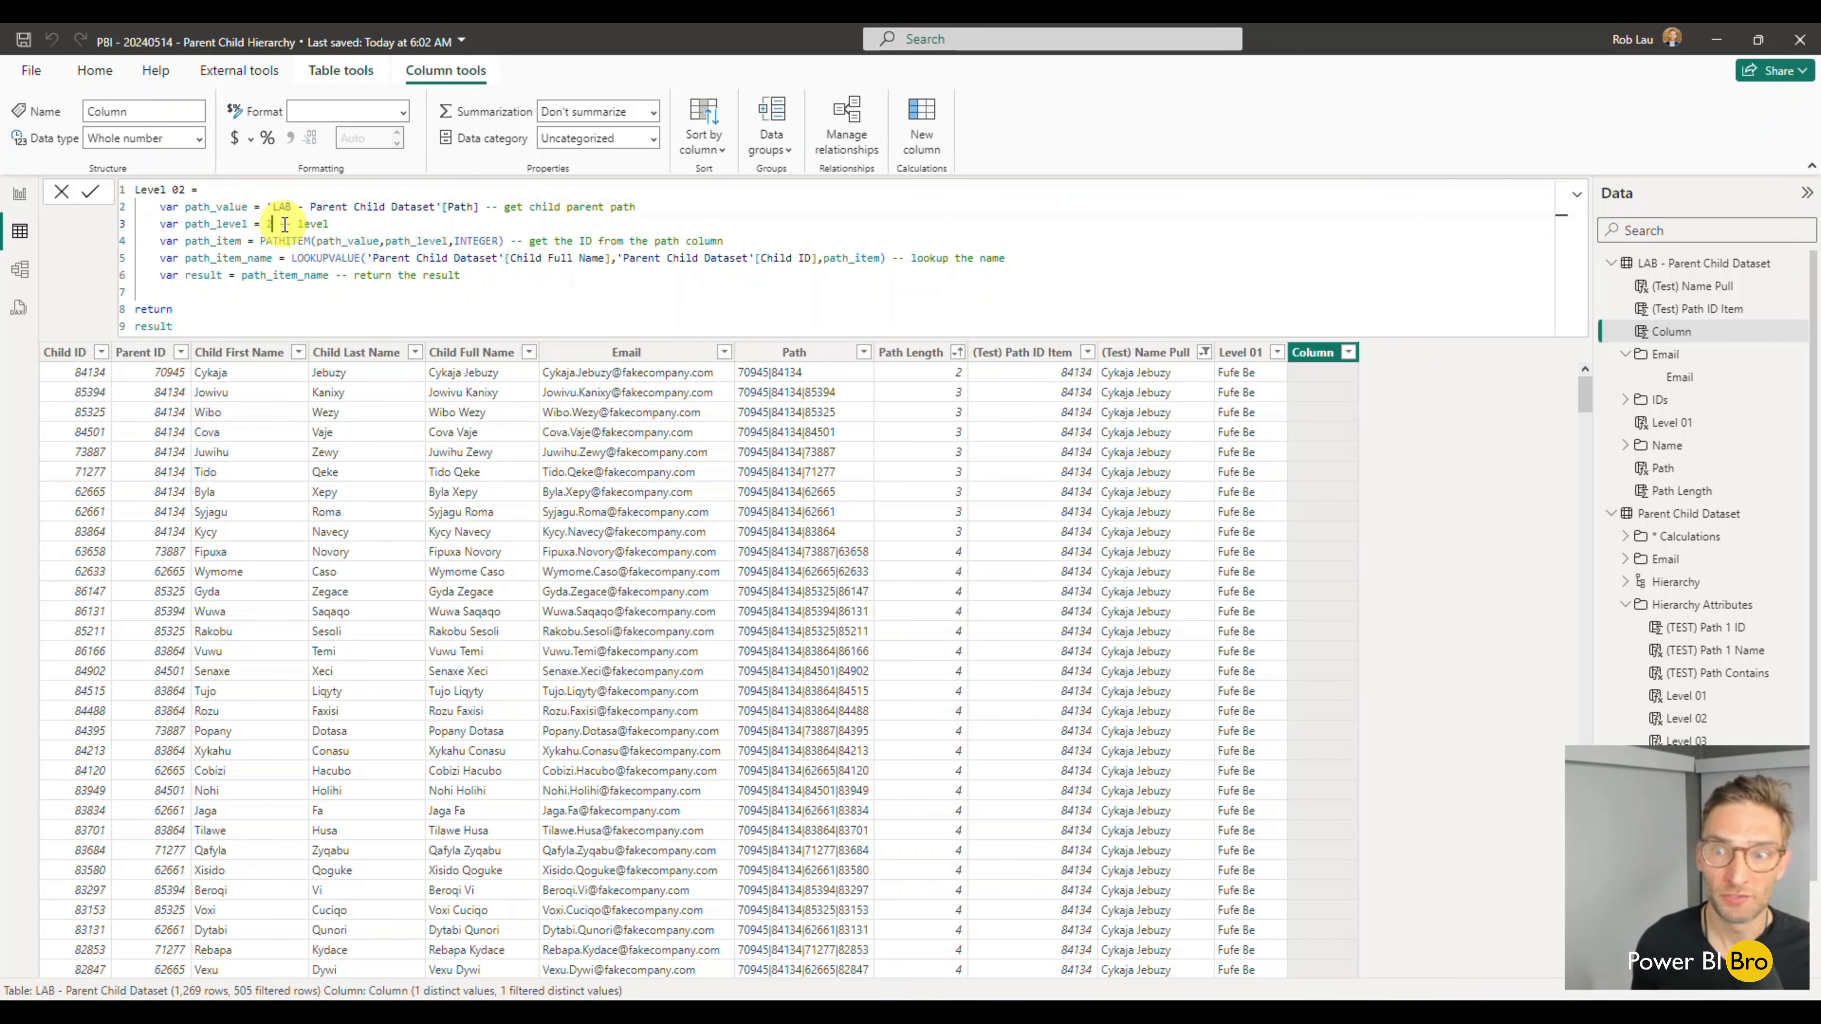
pyautogui.press('Return')
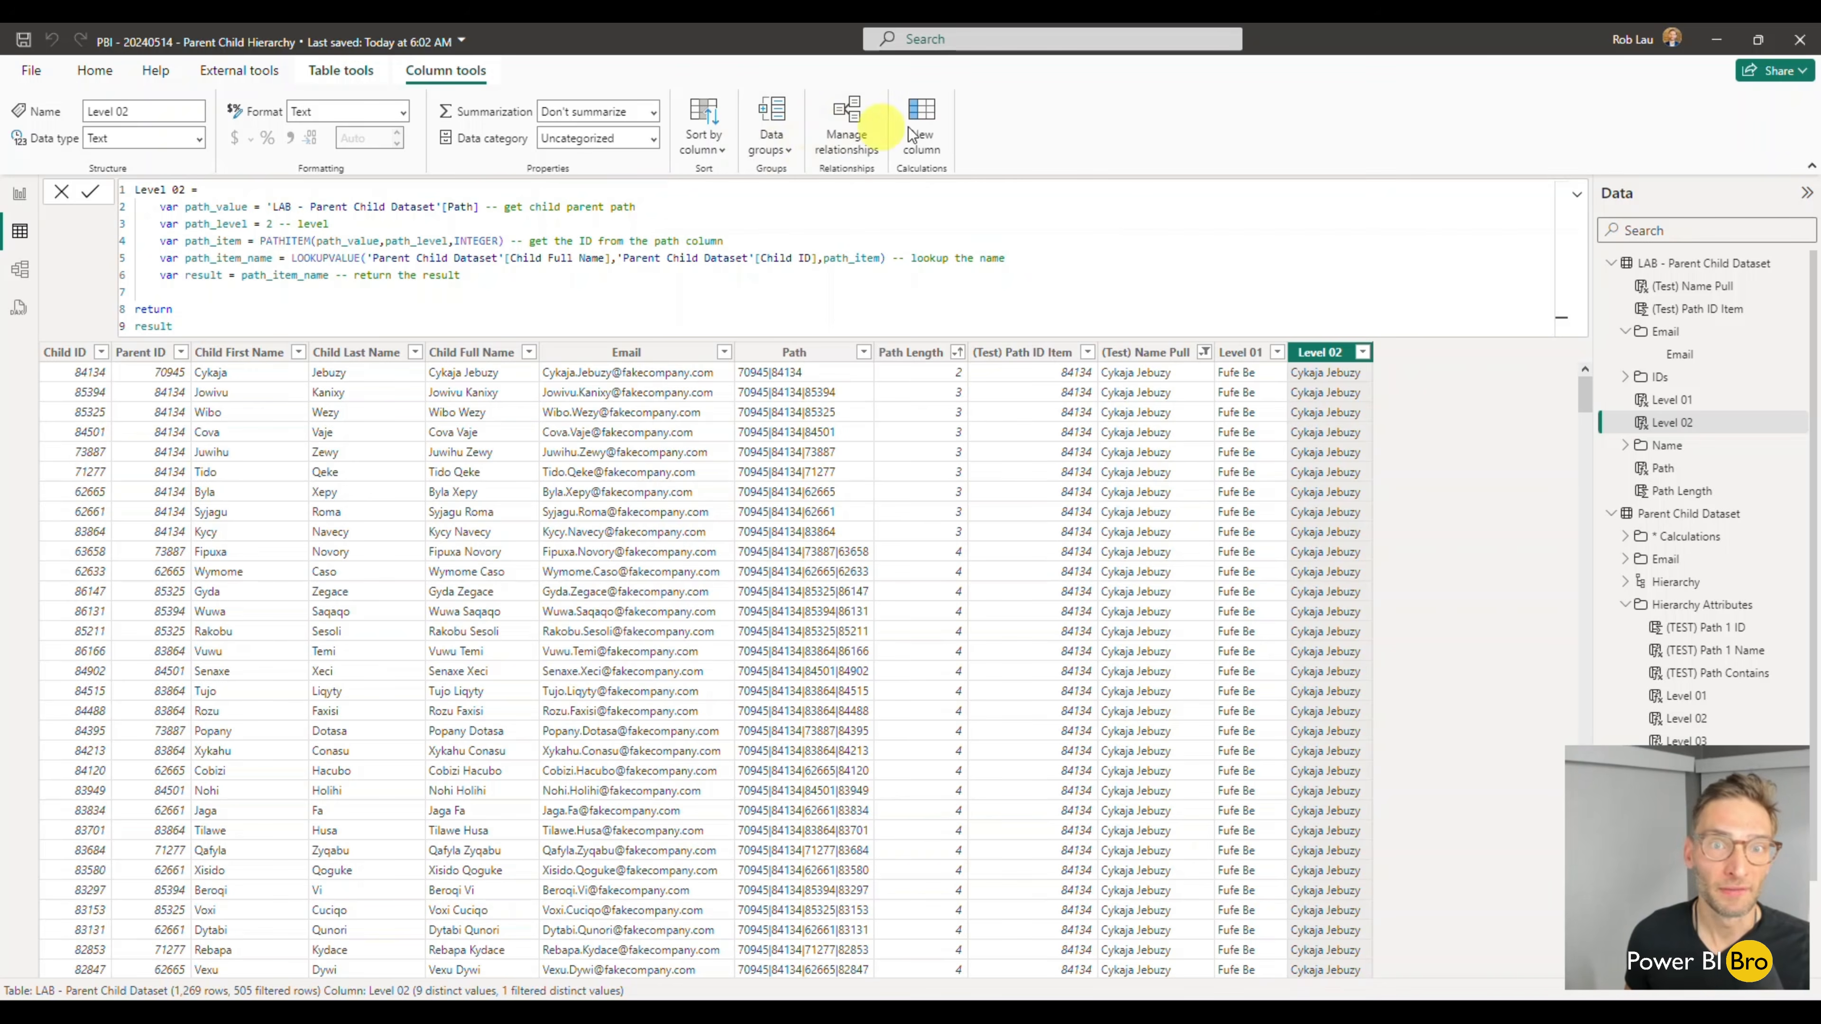
# - Add a Level 03 calculated column from the copied Level 01 formula, with path_level set to 3
pyautogui.click(923, 133)
pyautogui.click(188, 190)
pyautogui.hotkey('ctrl', 'a')
pyautogui.hotkey('ctrl', 'v')
pyautogui.doubleClick(183, 190)
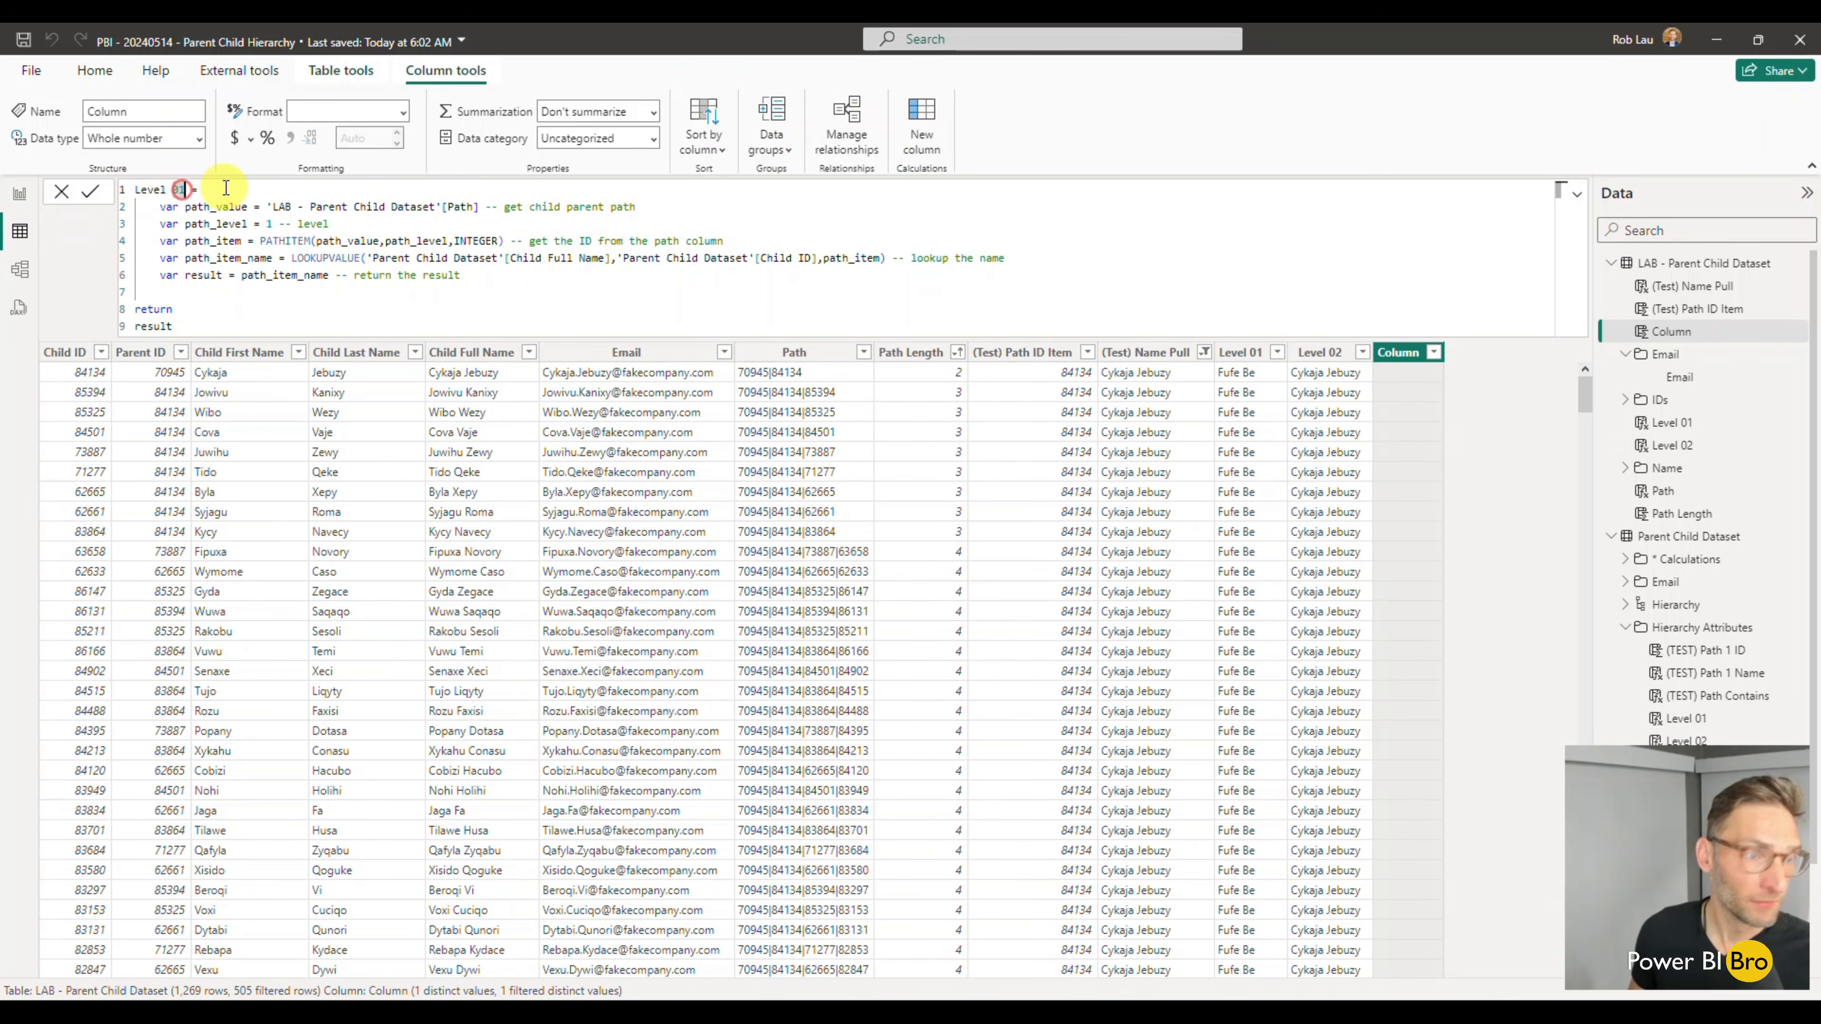
pyautogui.write('03')
pyautogui.doubleClick(272, 225)
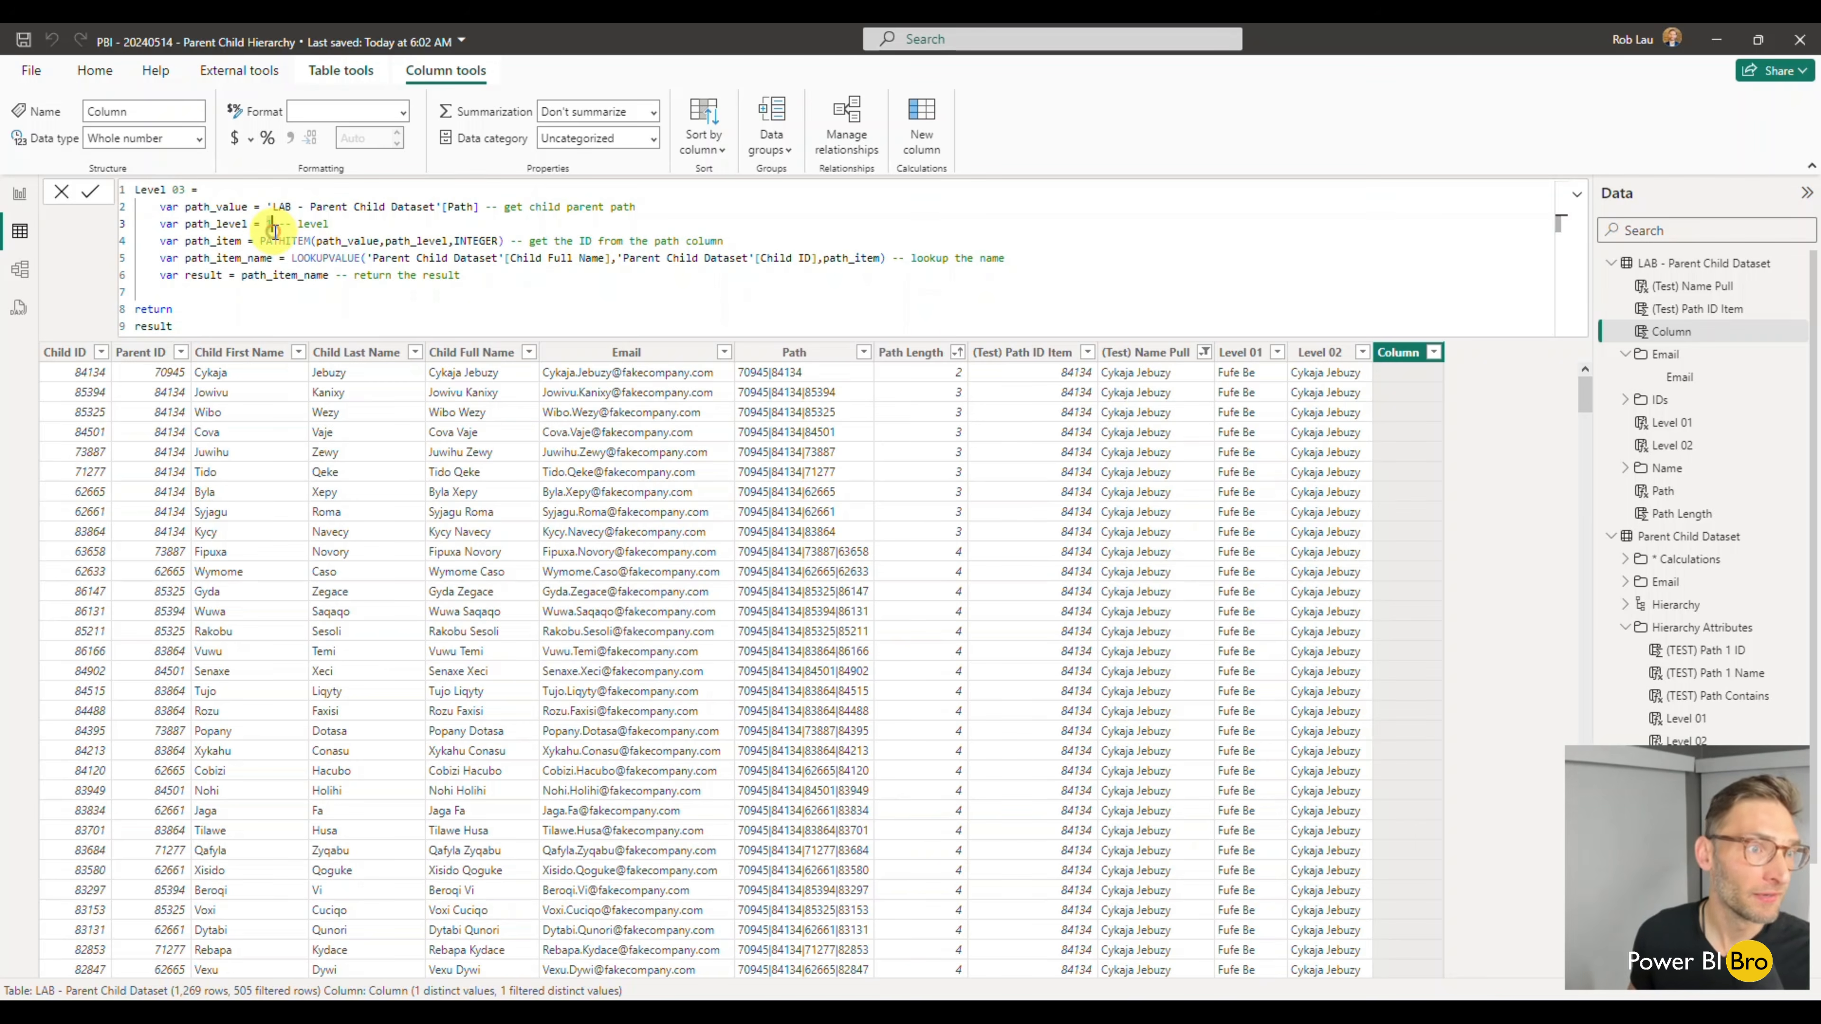
pyautogui.write('3')
pyautogui.press('Return')
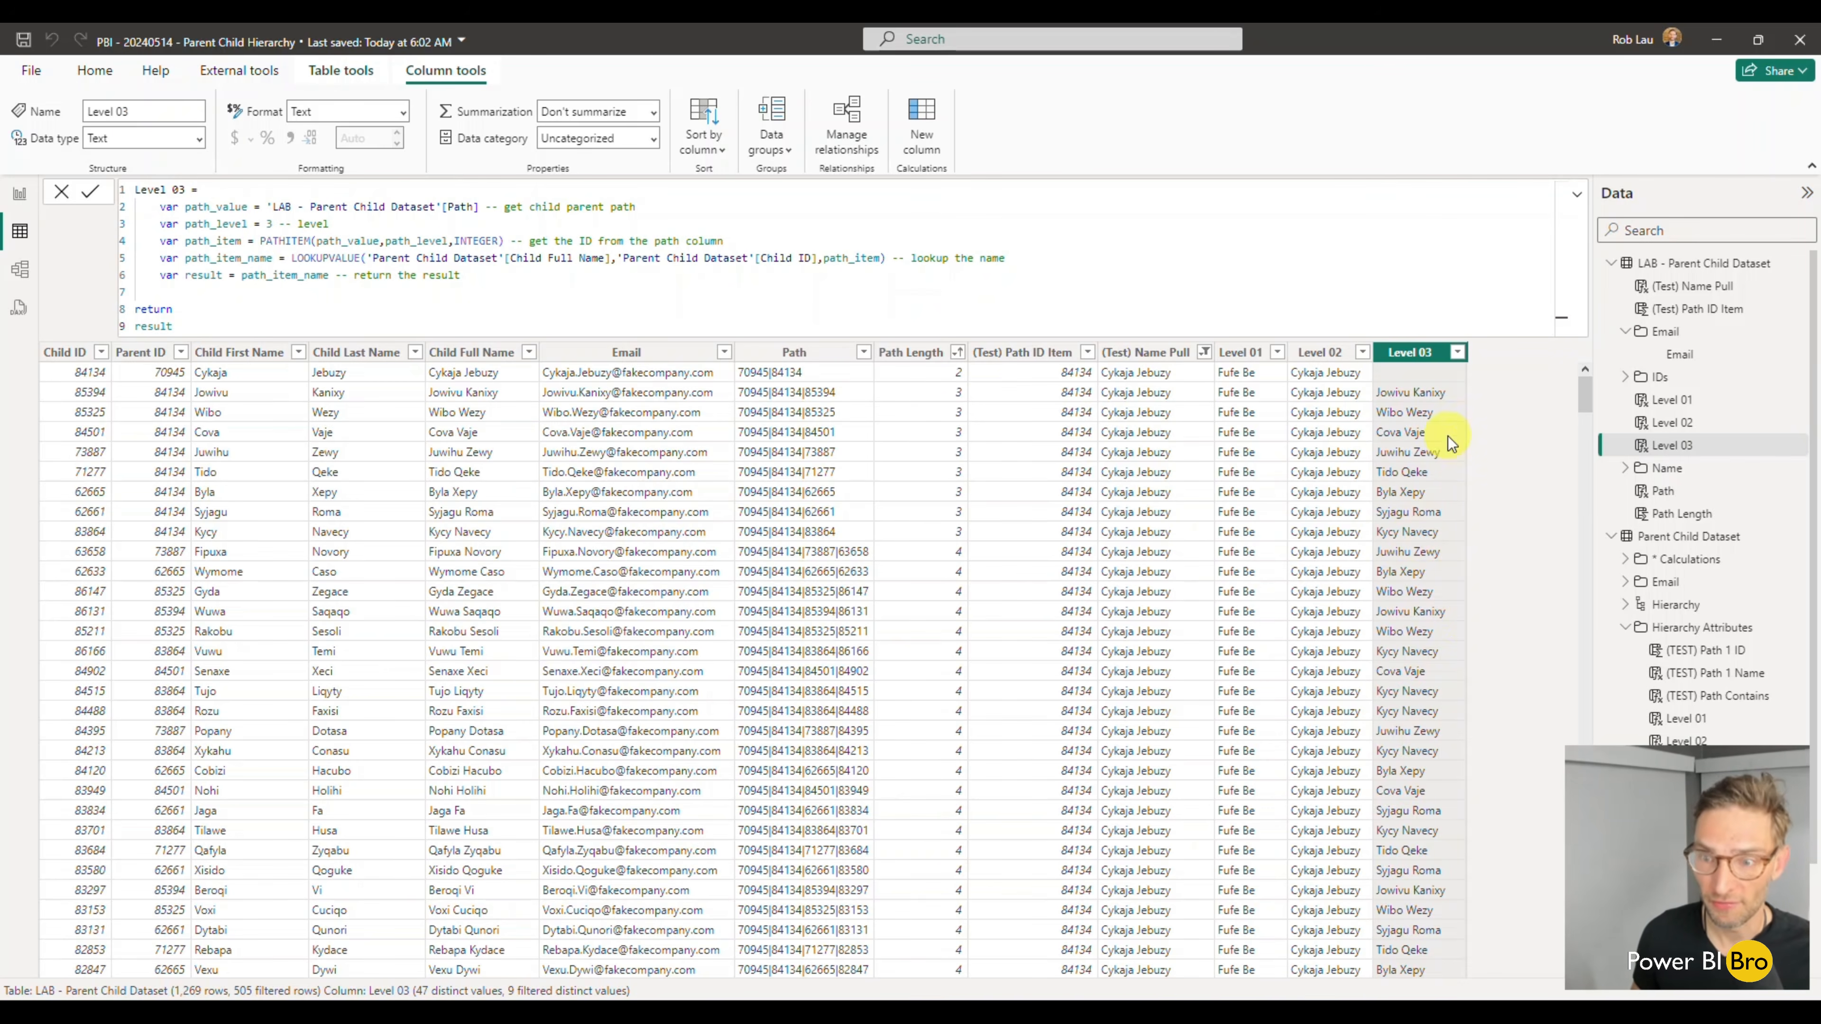
# - Add a Level 04 calculated column from the copied Level 01 formula, with path_level set to 4
pyautogui.click(922, 129)
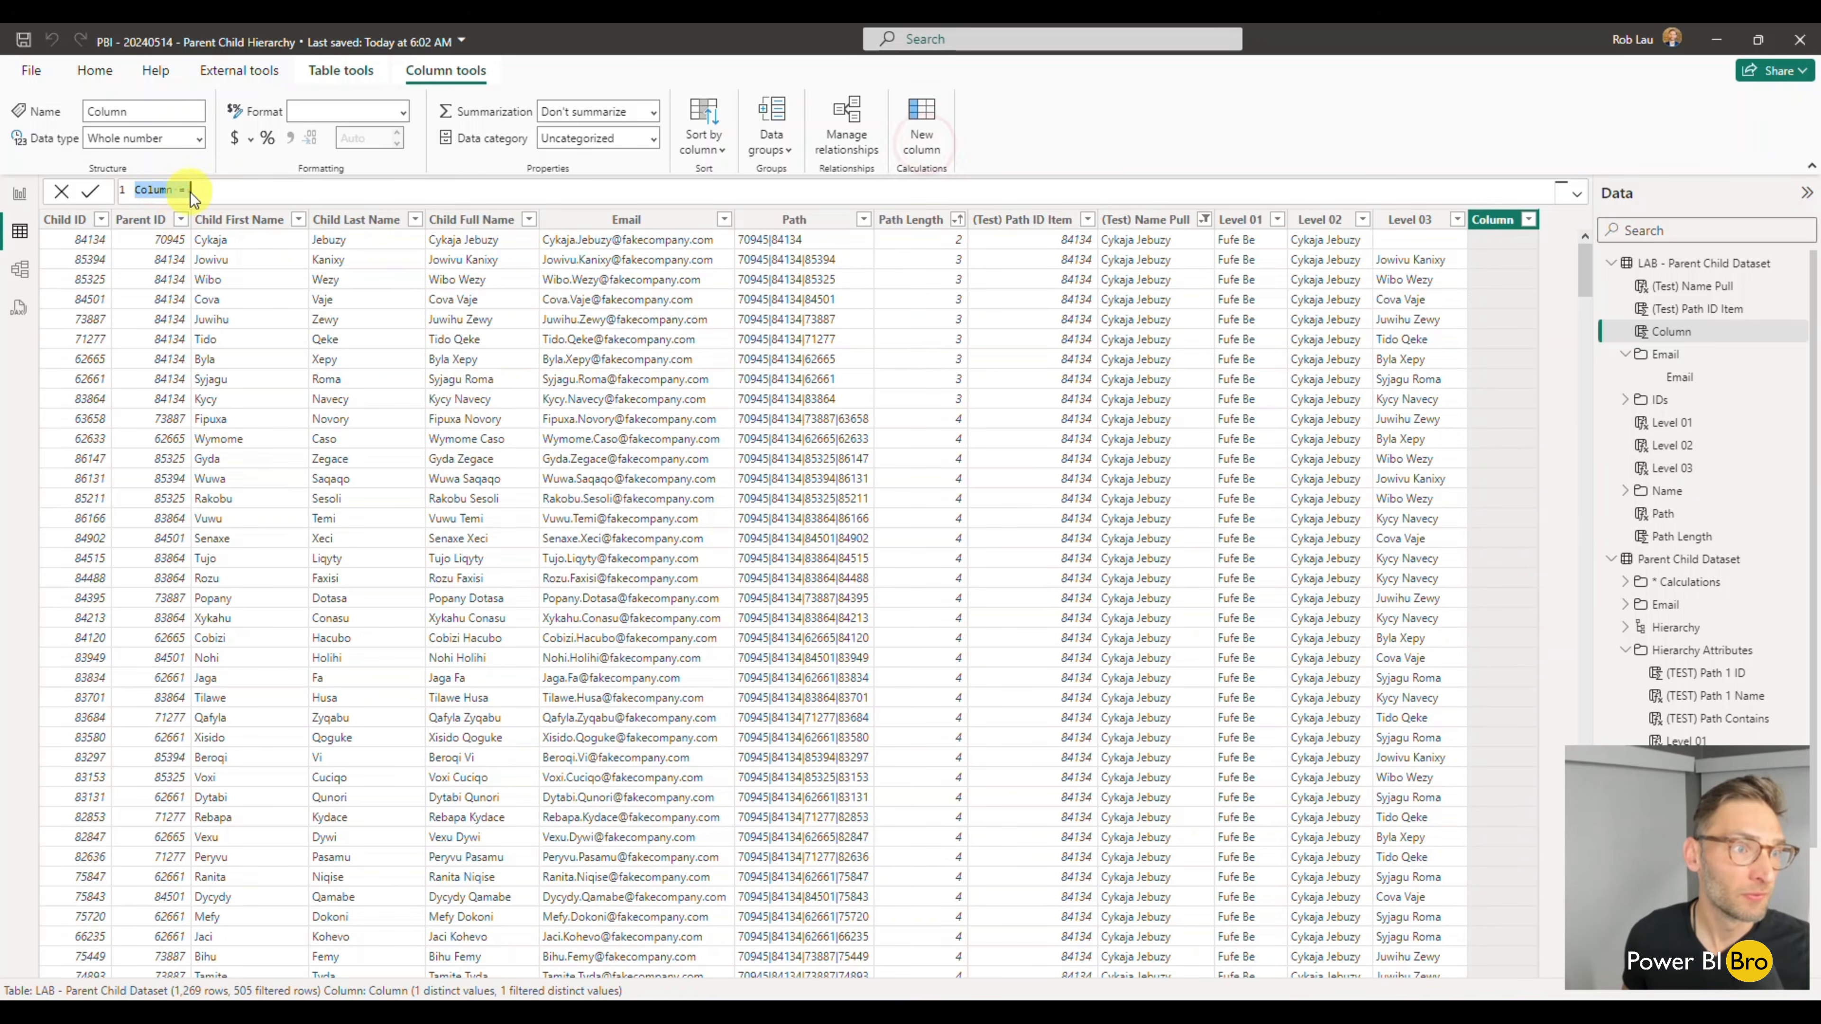
pyautogui.moveTo(202, 189); pyautogui.dragTo(102, 188)
pyautogui.write("Level 01 =     var path_value = 'LAB - Parent Child Dataset'[Path] -- get child parent path     var path_level = 1 -- level     var path_item = PATHITEM(path_value,path_level,INTEGER) -- get the ID from the path column     var path_item_name = LOOKUPVALUE('Parent Child Dataset'[Child Full Name],'Parent Child Dataset'[Child ID],path_item) -- lookup the name     var result = path_item_name -- return the result  return result")
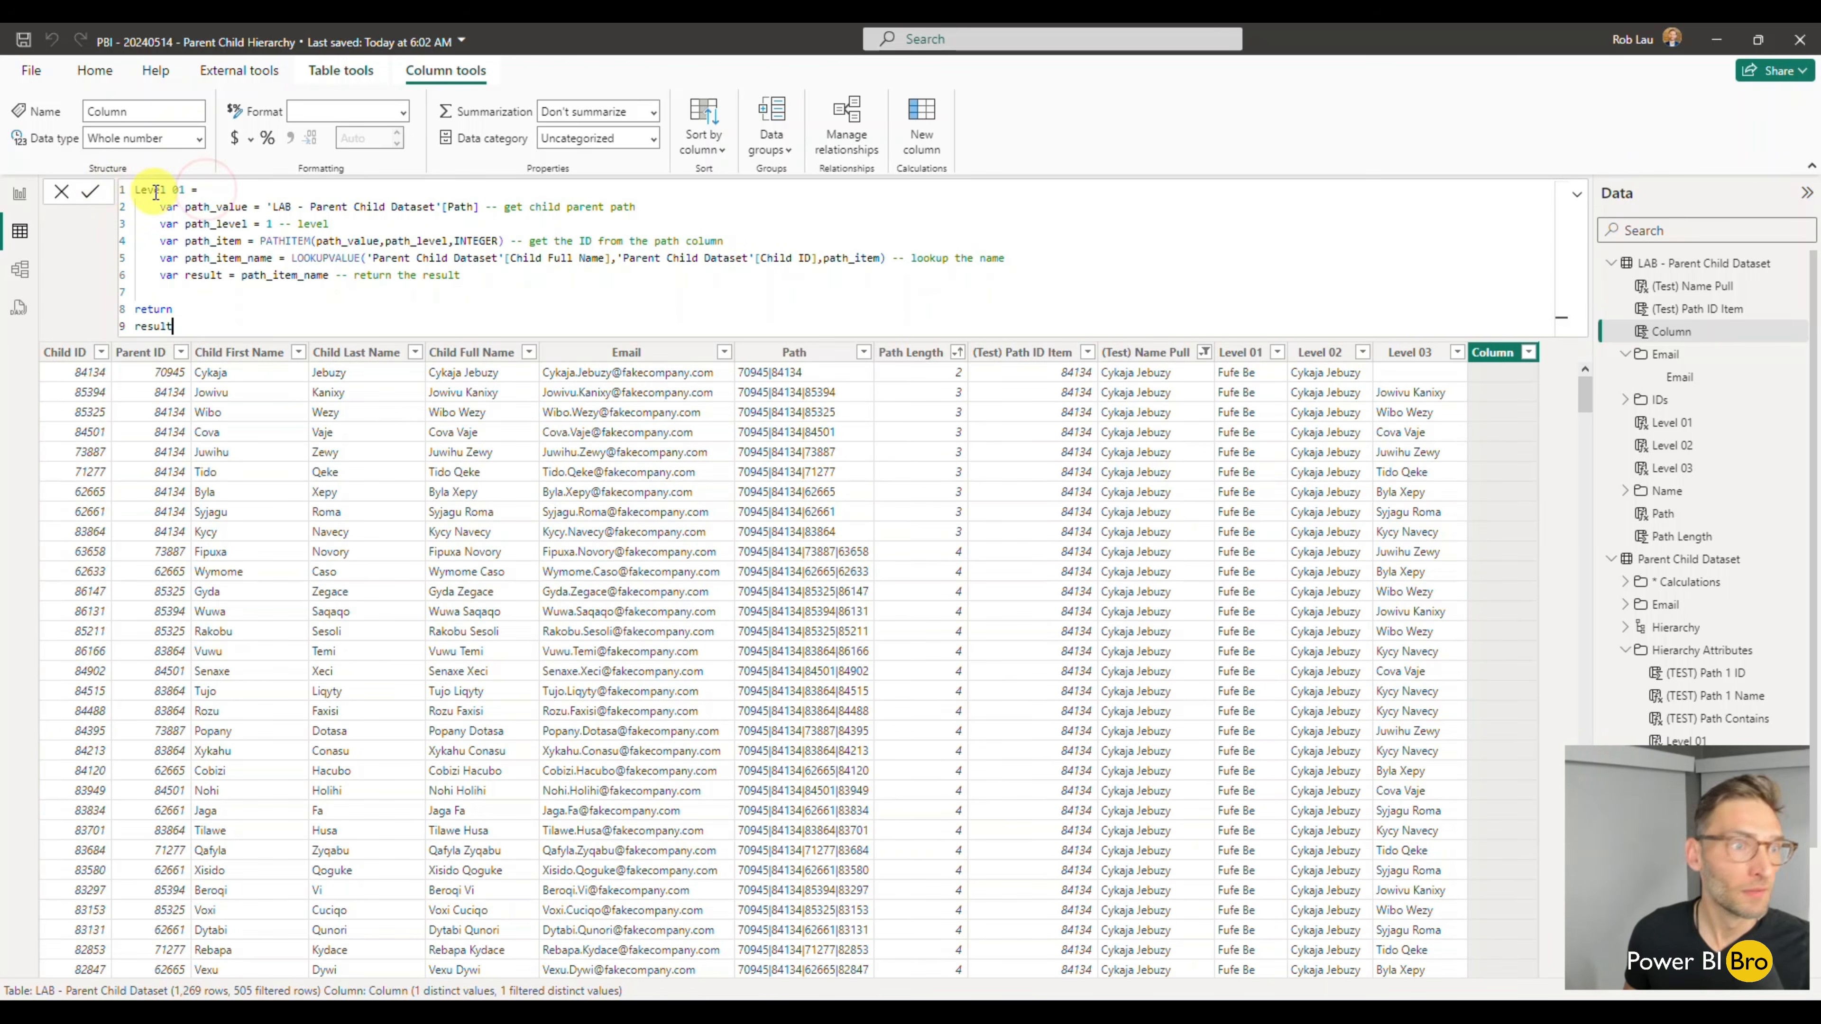
pyautogui.click(183, 188)
pyautogui.write('4')
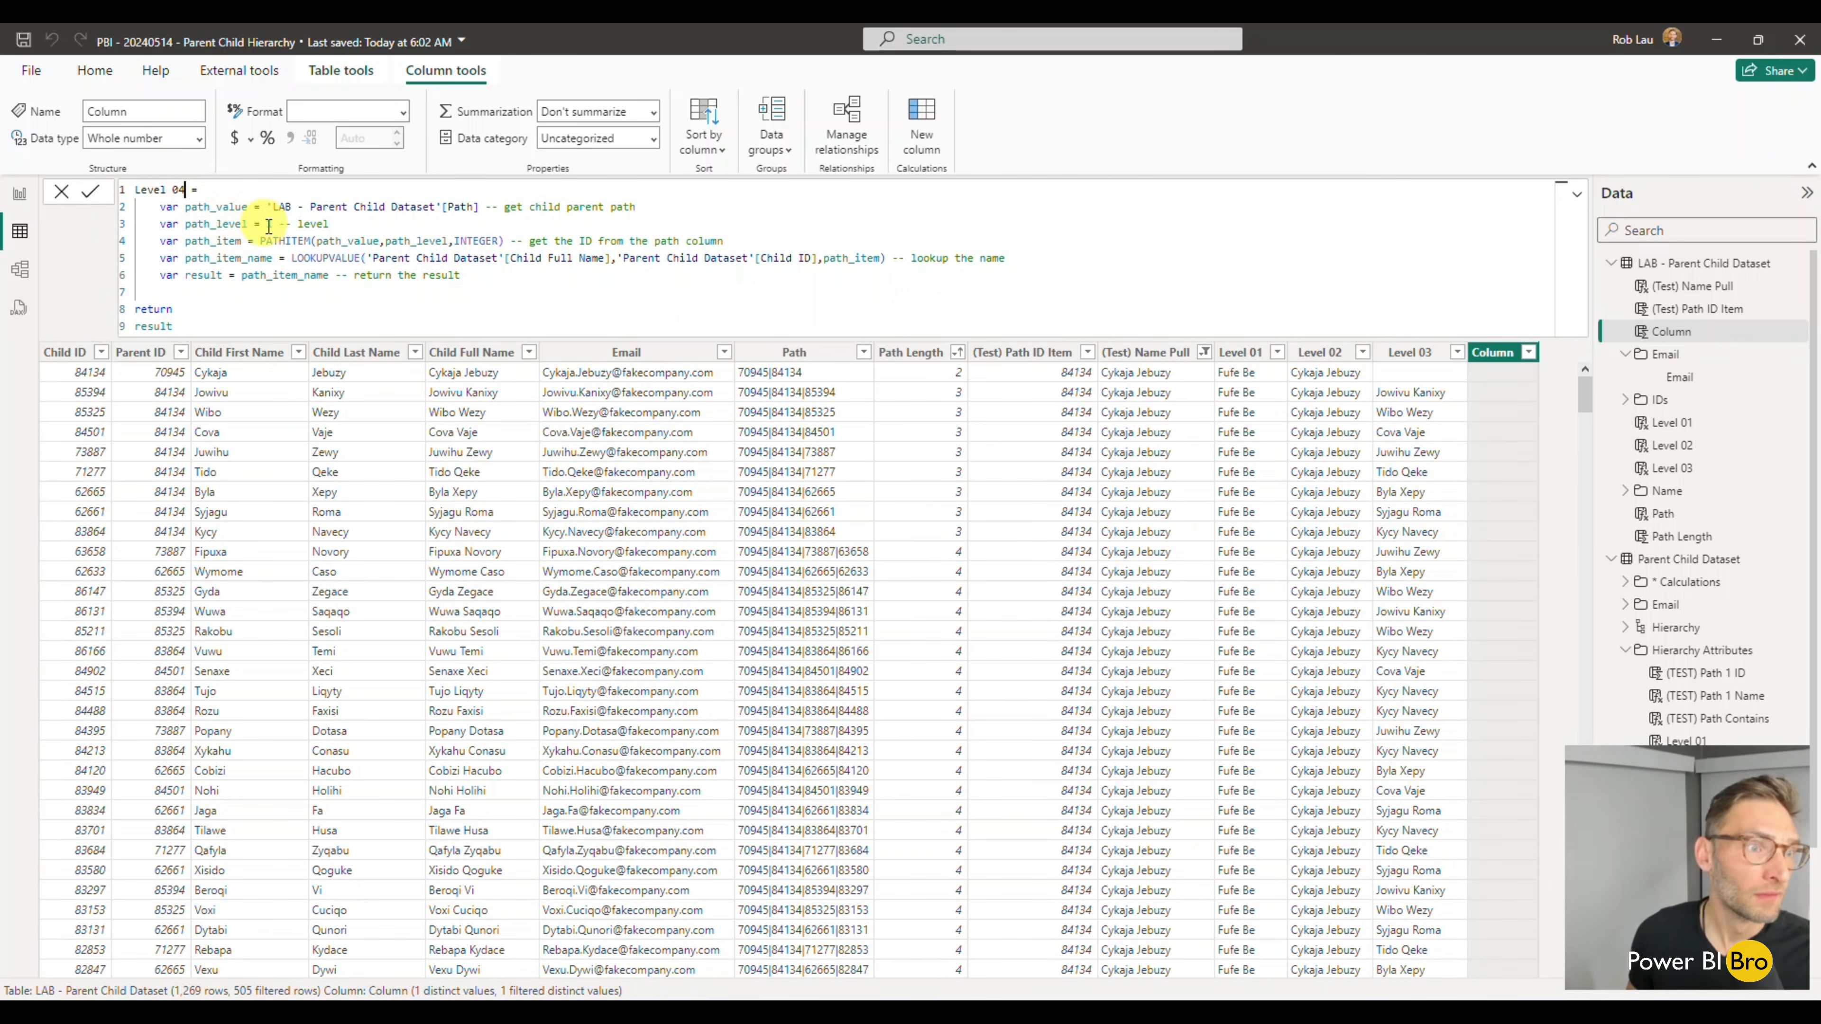
pyautogui.click(285, 224)
pyautogui.press('BackSpace')
pyautogui.write('4')
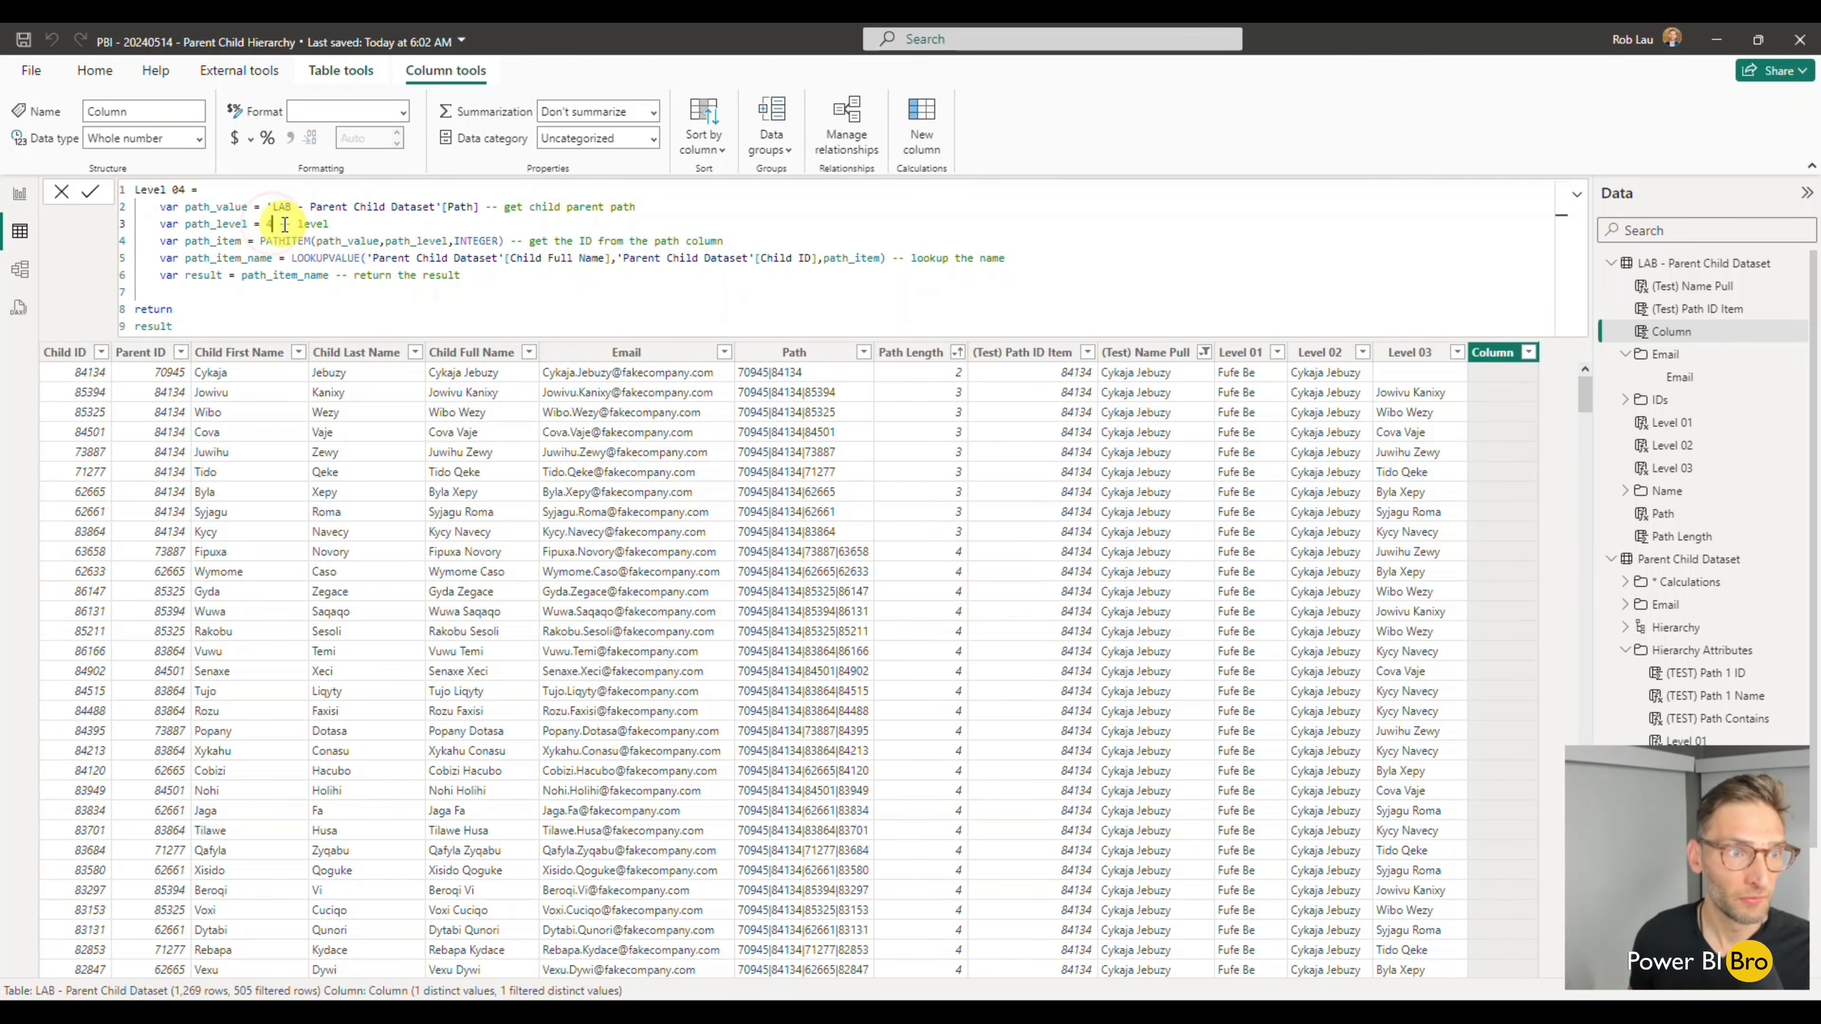
pyautogui.press('Return')
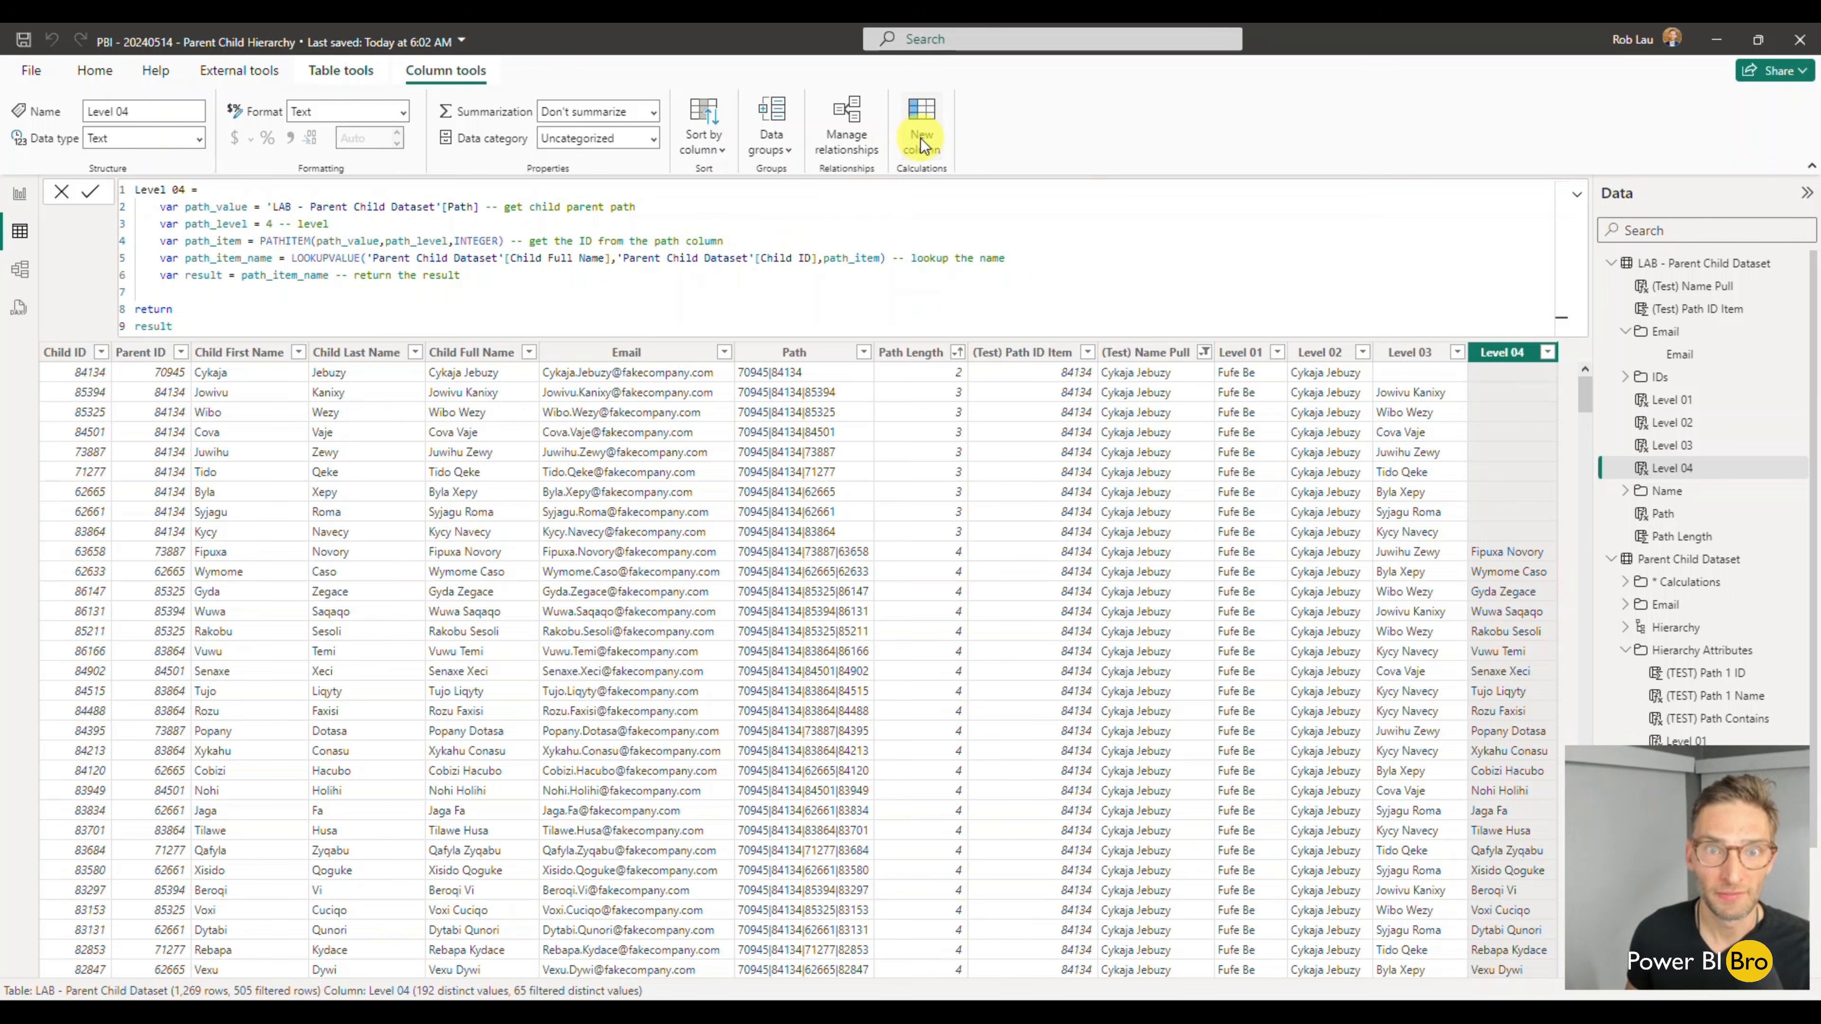
# - Add a Level 05 calculated column from the copied Level 01 formula, with path_level set to 5
pyautogui.click(922, 145)
pyautogui.moveTo(222, 188); pyautogui.dragTo(98, 185)
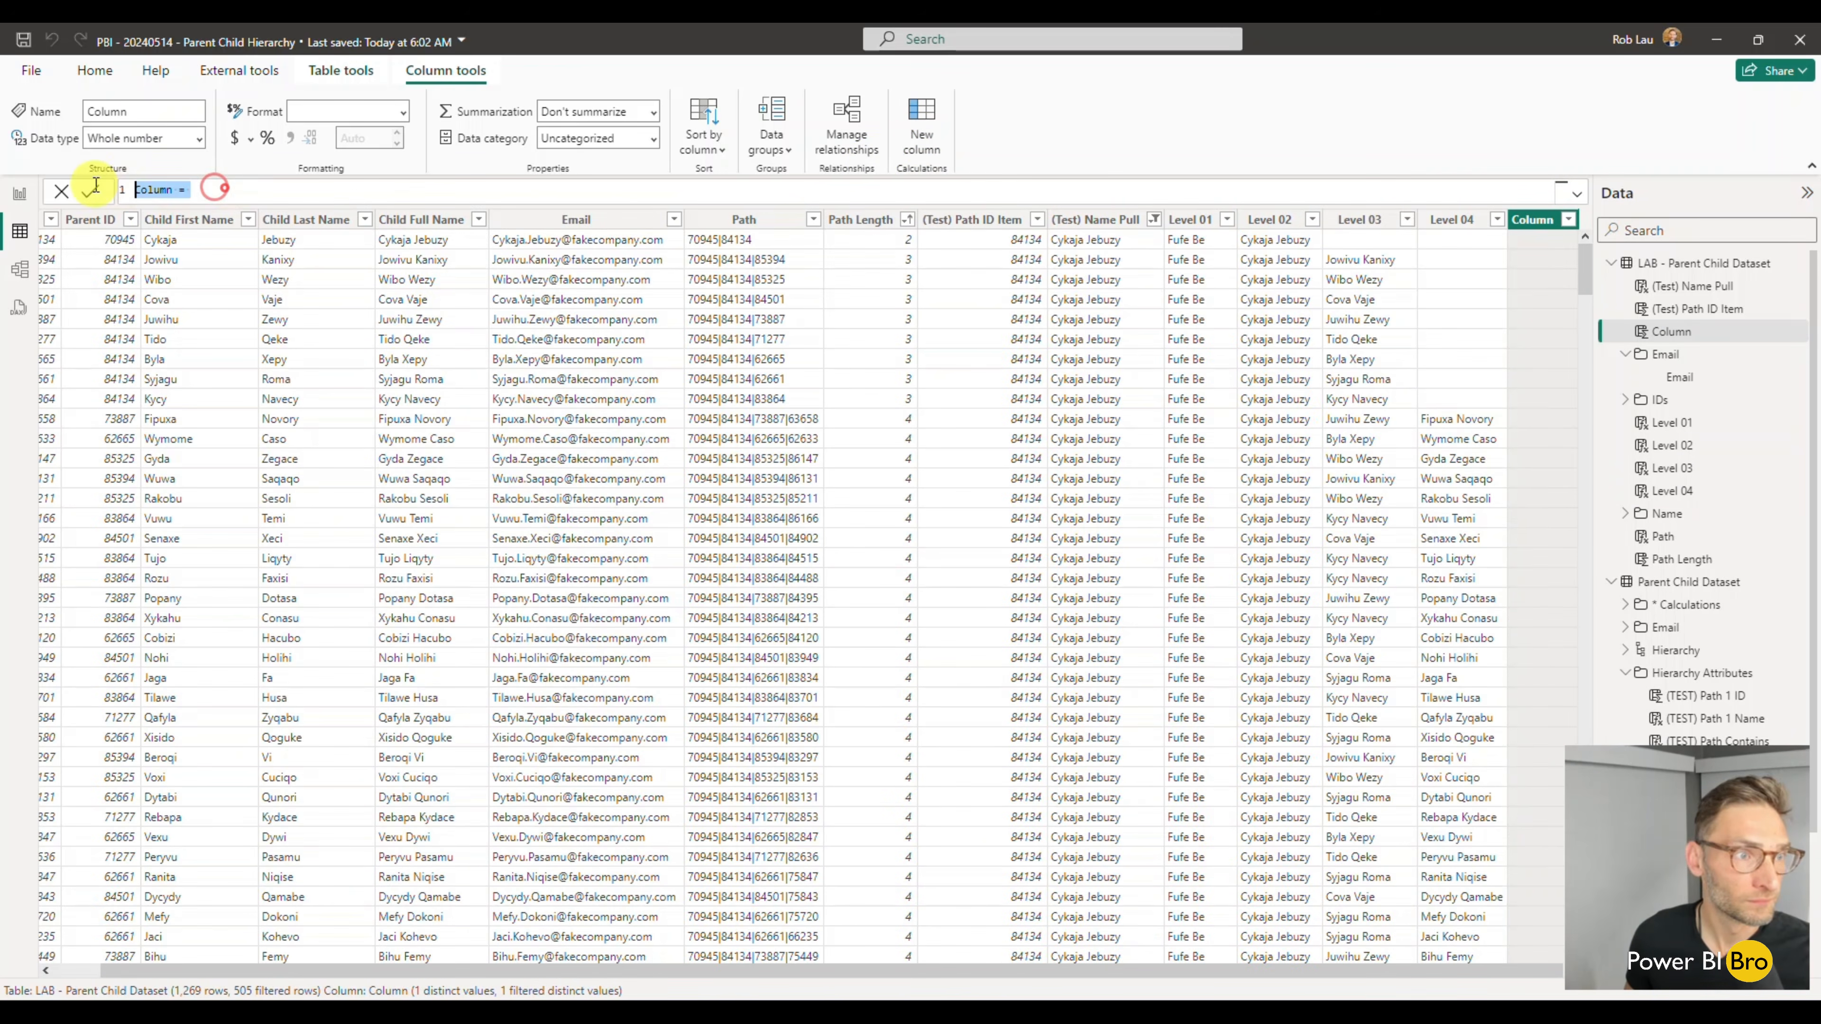
pyautogui.write("Level 01 =     var path_value = 'LAB - Parent Child Dataset'[Path] -- get child parent path     var path_level = 1 -- level     var path_item = PATHITEM(path_value,path_level,INTEGER) -- get the ID from the path column     var path_item_name = LOOKUPVALUE('Parent Child Dataset'[Child Full Name],'Parent Child Dataset'[Child ID],path_item) -- lookup the name     var result = path_item_name -- return the result  return result")
pyautogui.click(185, 188)
pyautogui.press('BackSpace')
pyautogui.write('5')
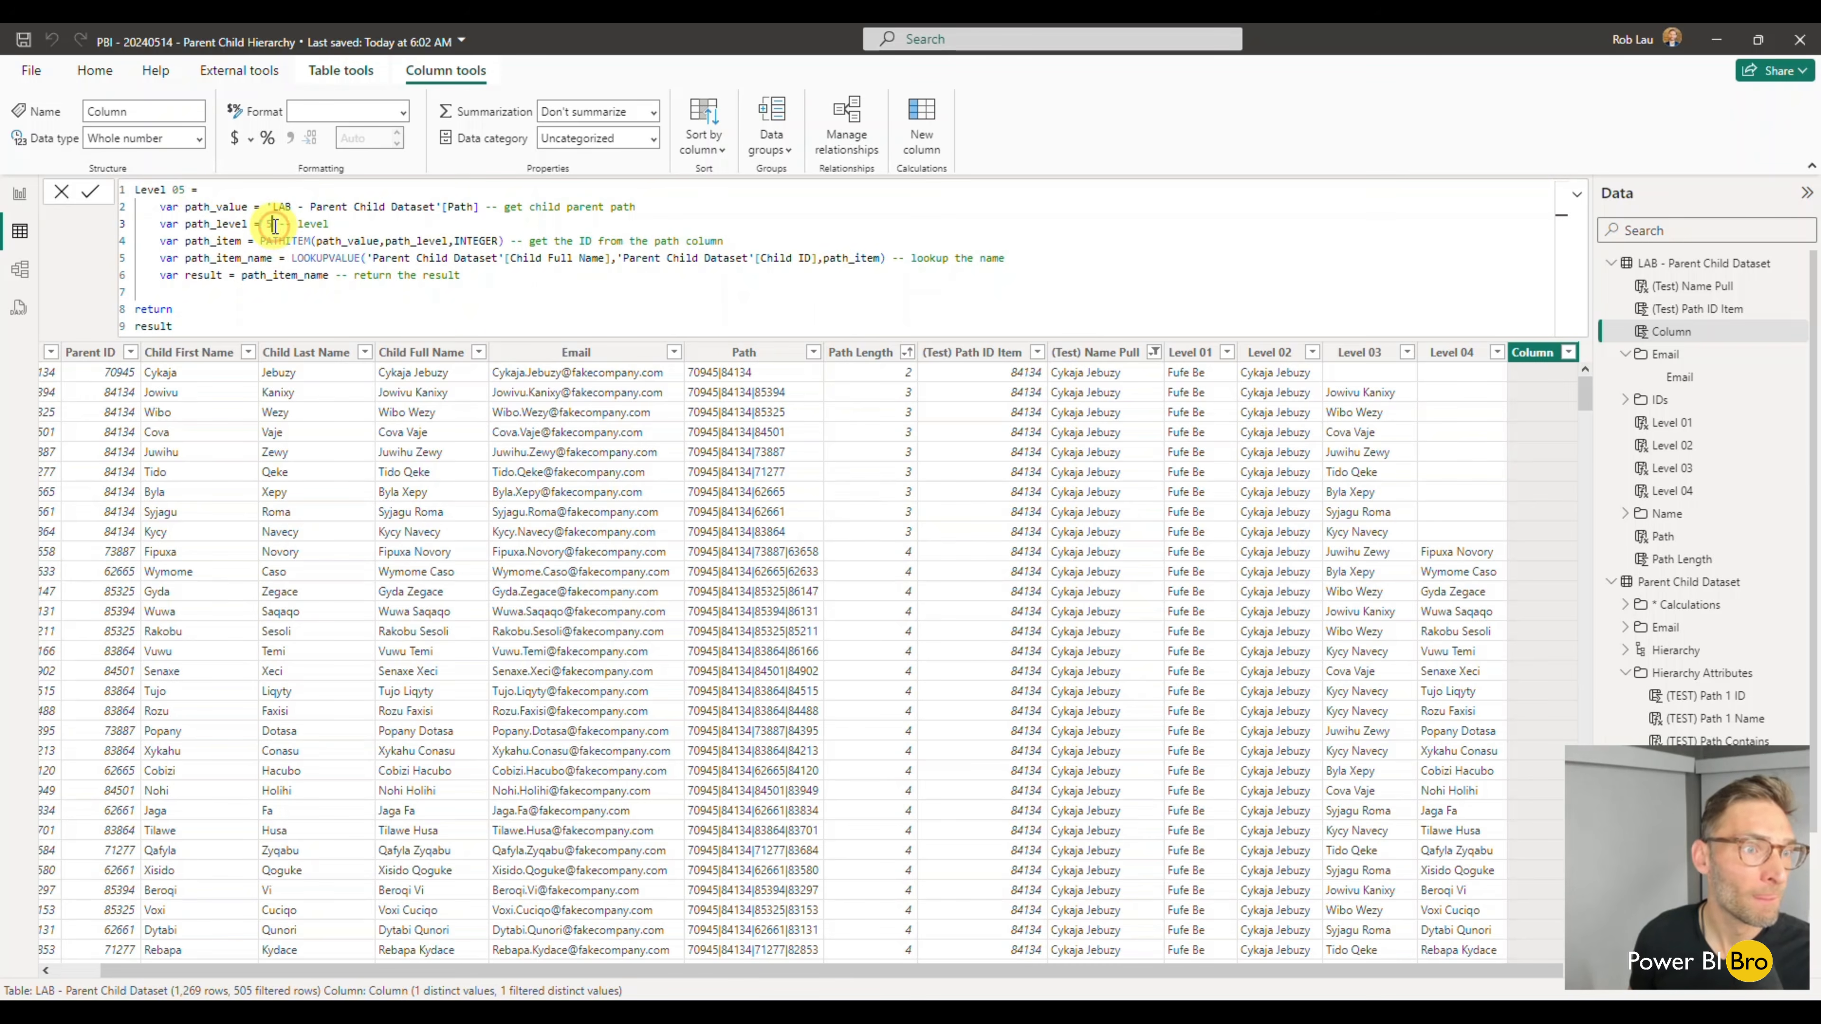
pyautogui.press('Return')
# - Add a Level 06 calculated column from the copied Level 01 formula, with path_level set to 6
pyautogui.click(925, 146)
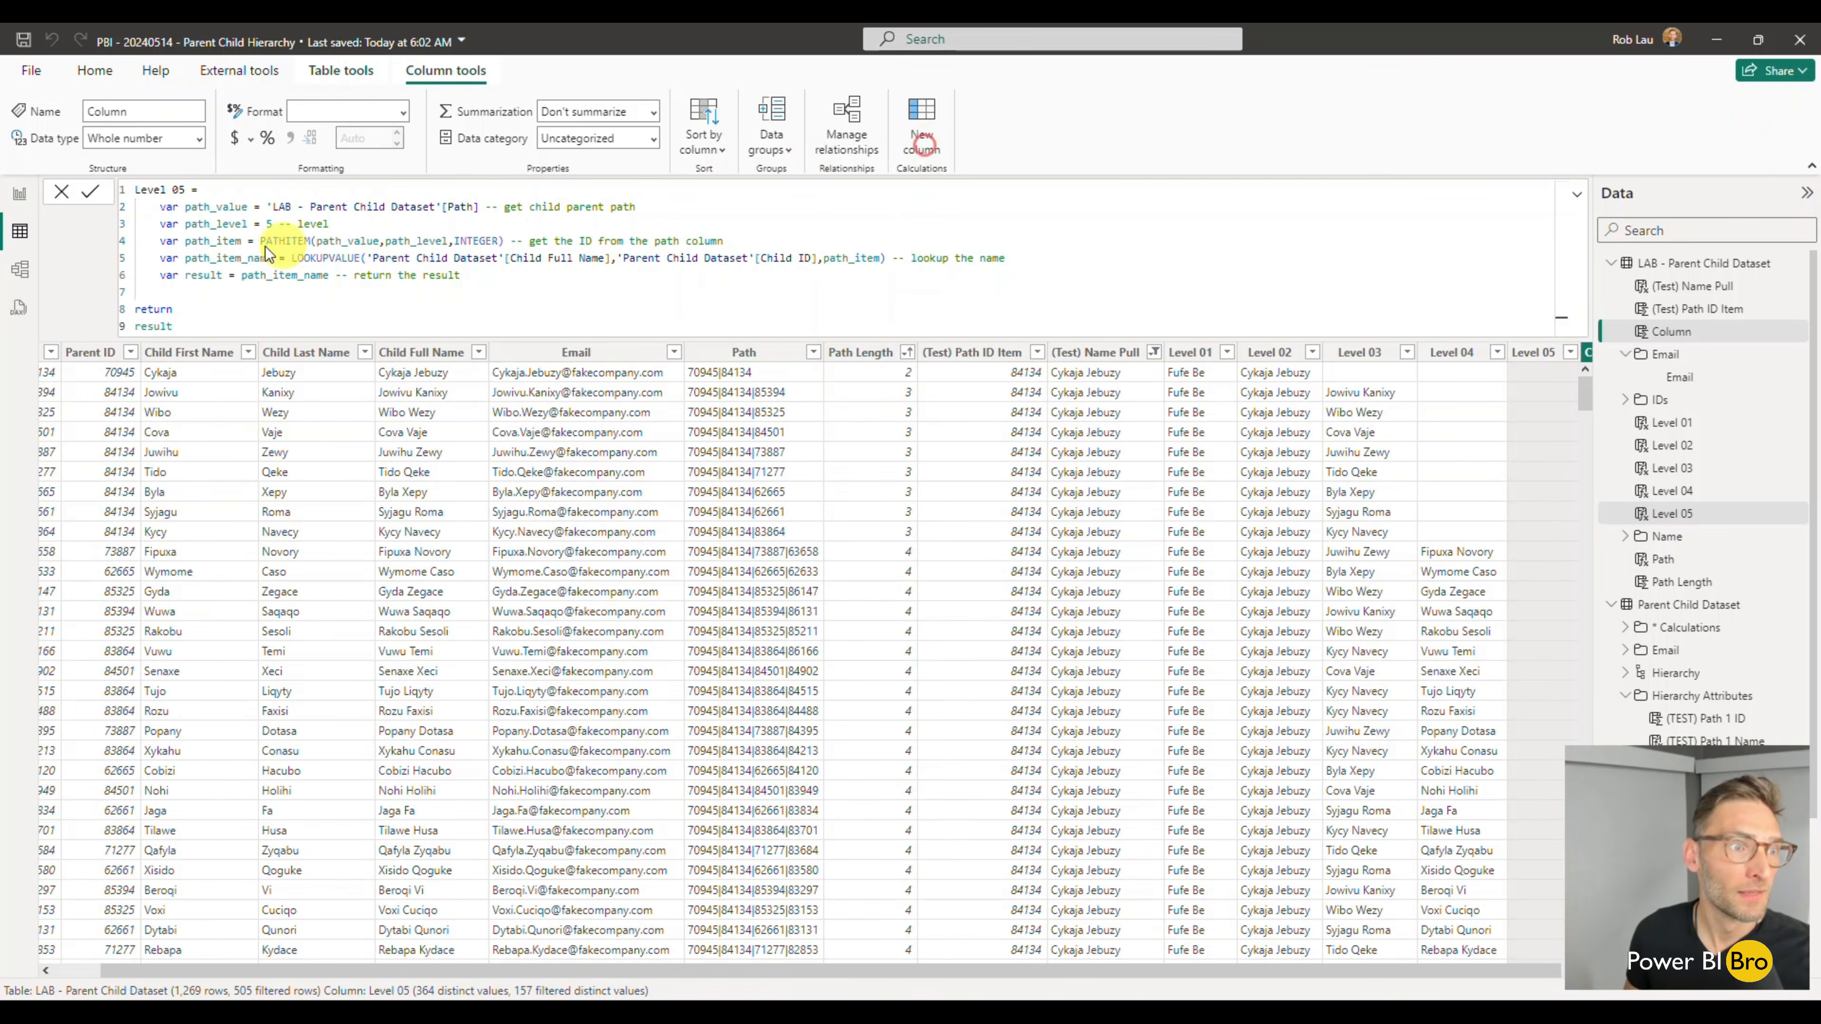
pyautogui.moveTo(208, 189); pyautogui.dragTo(115, 188)
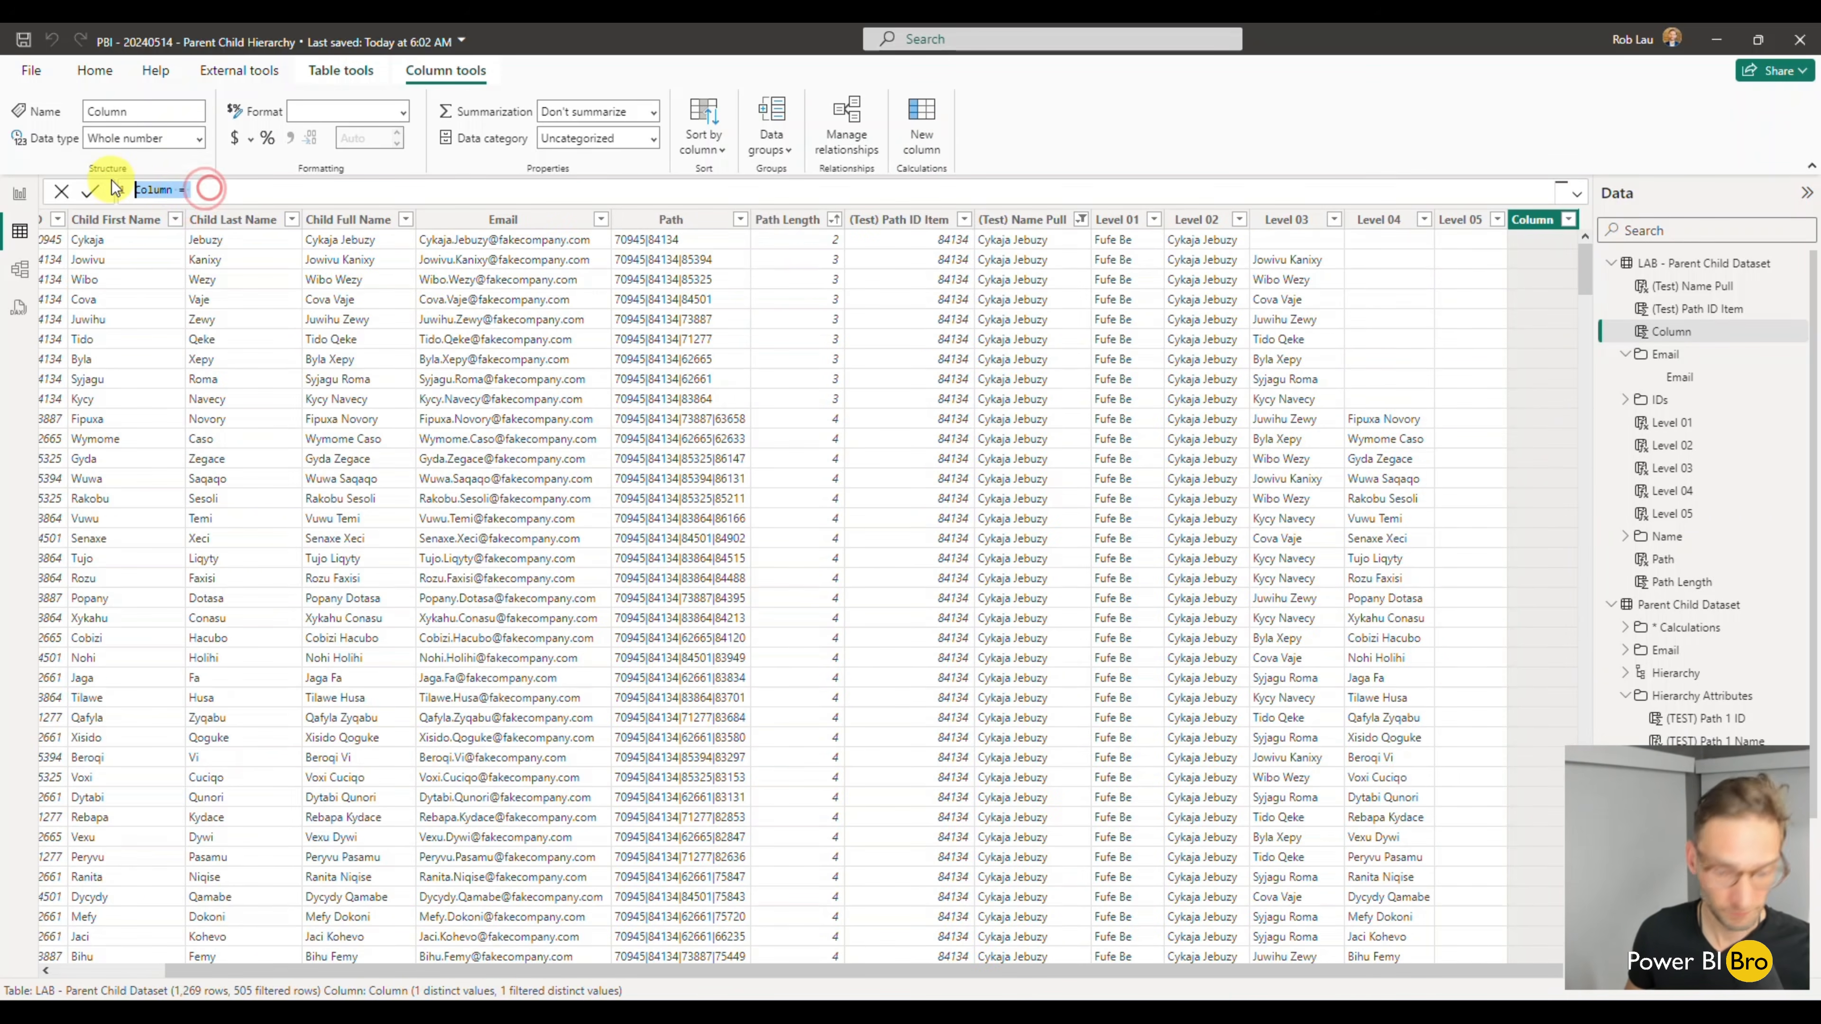
pyautogui.write("Level 01 =     var path_value = 'LAB - Parent Child Dataset'[Path] -- get child parent path     var path_level = 1 -- level     var path_item = PATHITEM(path_value,path_level,INTEGER) -- get the ID from the path column     var path_item_name = LOOKUPVALUE('Parent Child Dataset'[Child Full Name],'Parent Child Dataset'[Child ID],path_item) -- lookup the name     var result = path_item_name -- return the result  return result")
pyautogui.click(185, 190)
pyautogui.press('BackSpace')
pyautogui.write('6')
pyautogui.click(273, 223)
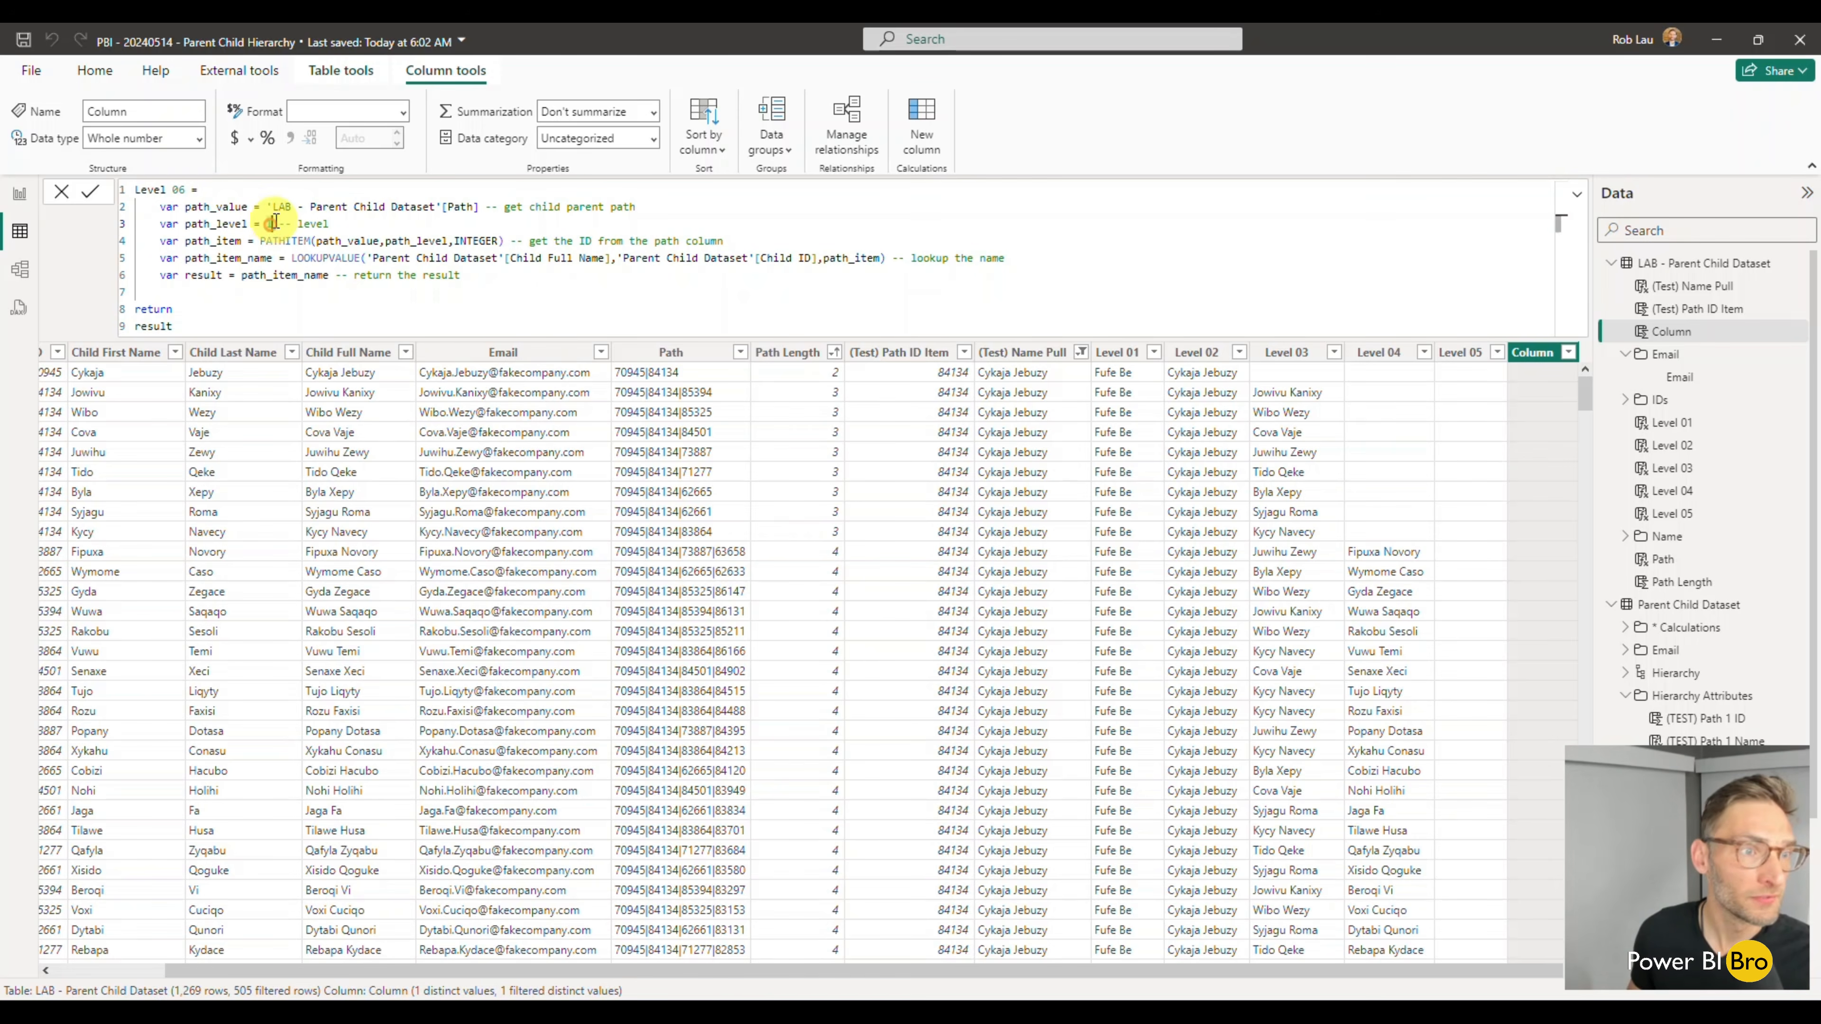
pyautogui.press('BackSpace')
pyautogui.write('6')
pyautogui.press('Return')
# - Add a Level 07 calculated column from the copied Level 01 formula, with path_level set to 7
pyautogui.click(923, 152)
pyautogui.moveTo(202, 186); pyautogui.dragTo(105, 189)
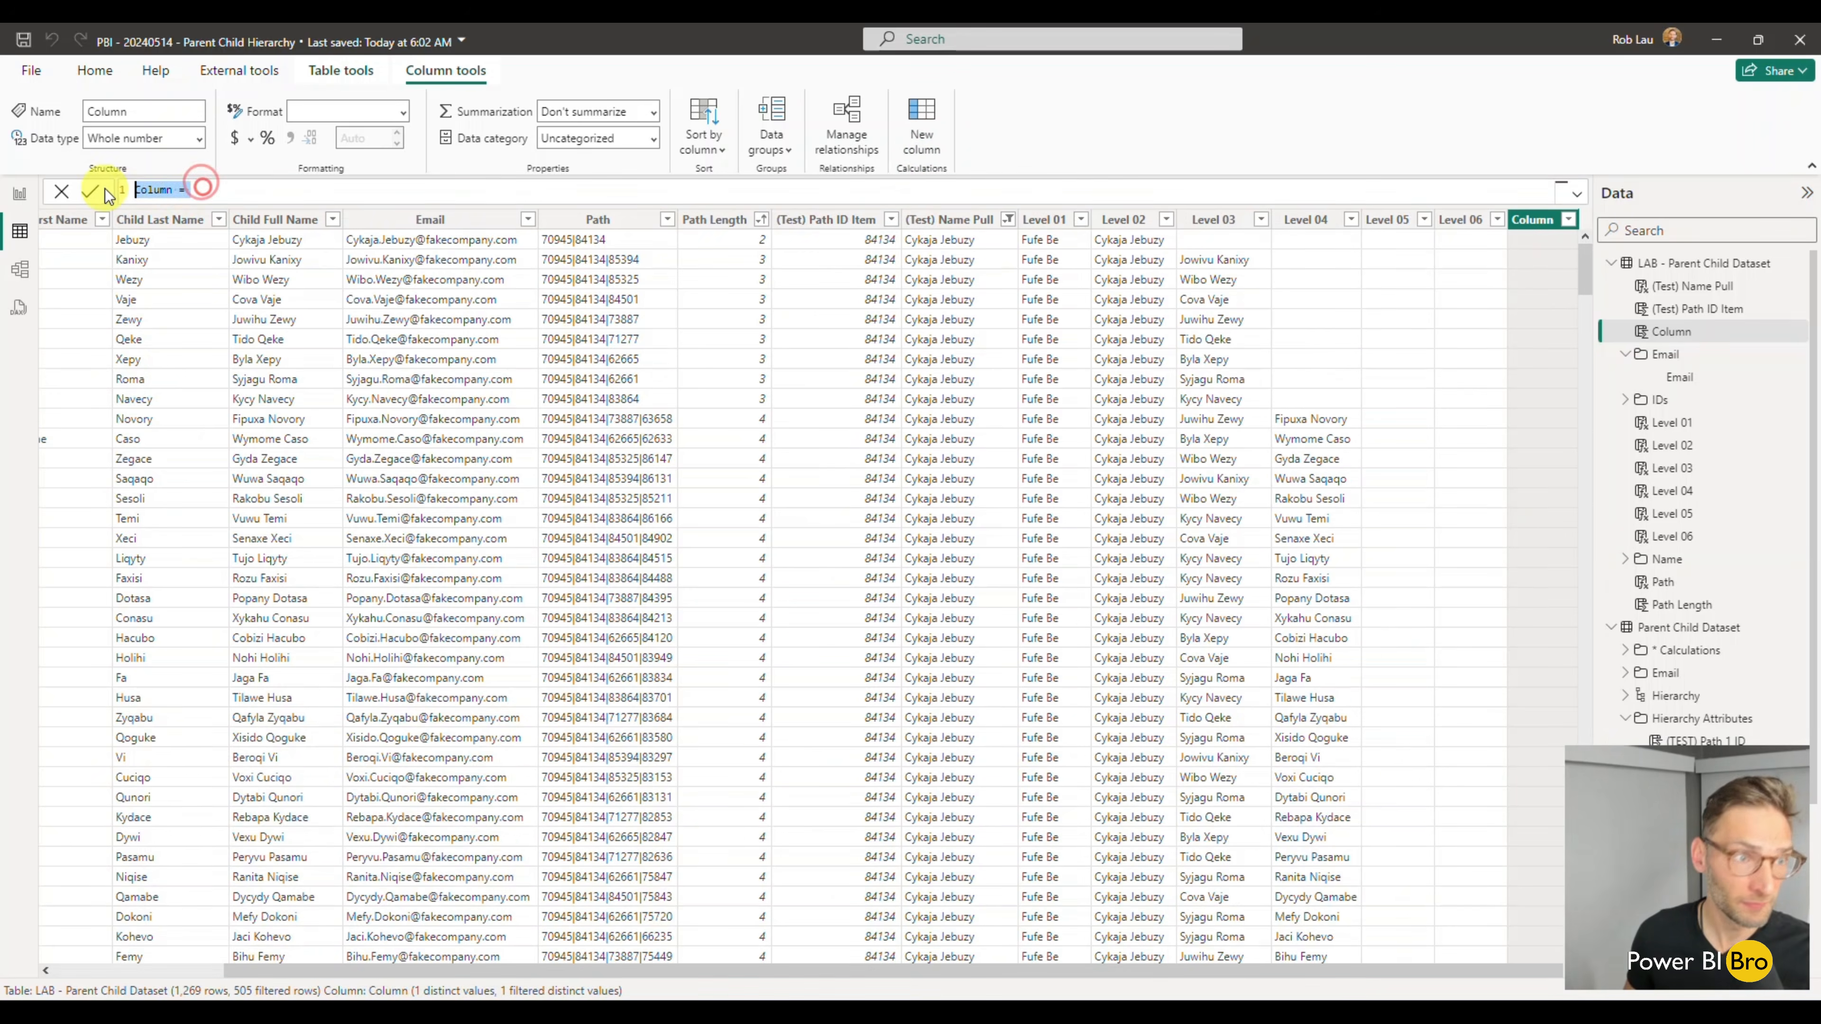
pyautogui.write("Level 01 =     var path_value = 'LAB - Parent Child Dataset'[Path] -- get child parent path     var path_level = 1 -- level     var path_item = PATHITEM(path_value,path_level,INTEGER) -- get the ID from the path column     var path_item_name = LOOKUPVALUE('Parent Child Dataset'[Child Full Name],'Parent Child Dataset'[Child ID],path_item) -- lookup the name     var result = path_item_name -- return the result  return result")
pyautogui.doubleClick(182, 189)
pyautogui.write('07')
pyautogui.doubleClick(268, 224)
pyautogui.write('7')
pyautogui.press('Return')
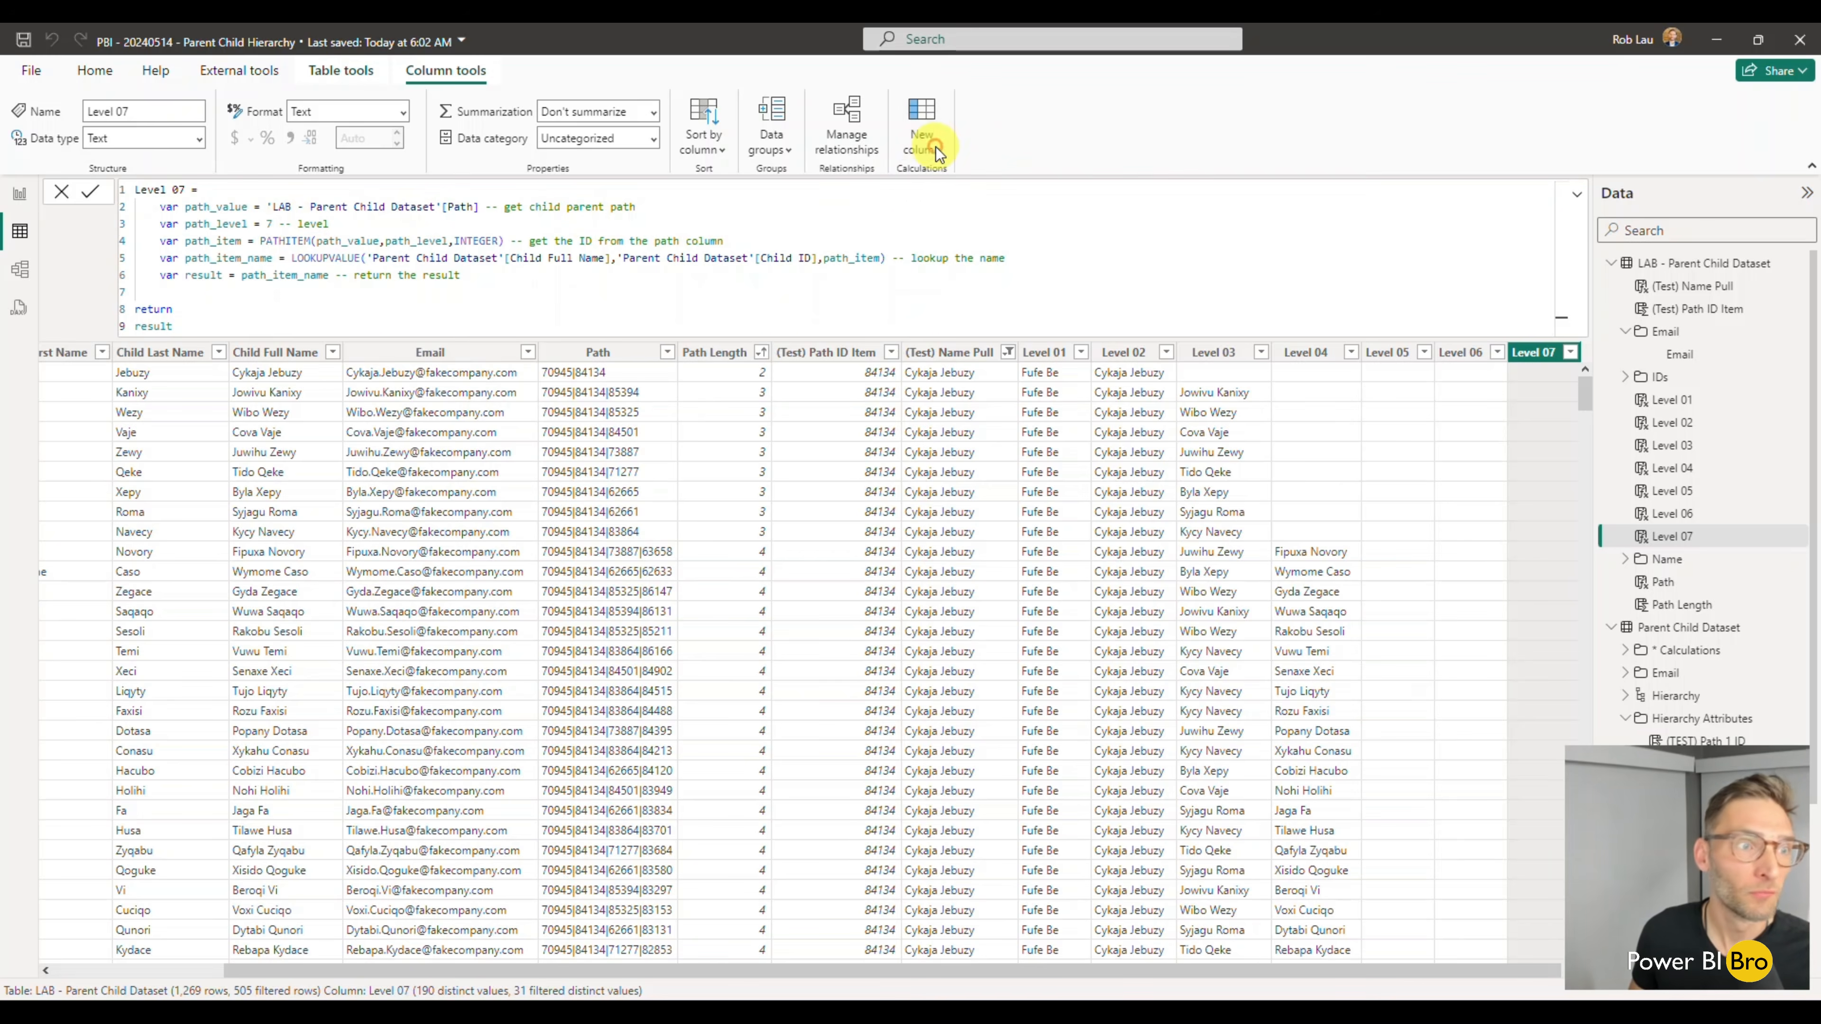
# - Add a Level 08 calculated column from the copied Level 01 formula, with path_level set to 8
pyautogui.click(936, 147)
pyautogui.click(215, 190)
pyautogui.hotkey('ctrl', 'a')
pyautogui.write("Level 01 =     var path_value = 'LAB - Parent Child Dataset'[Path] -- get child parent path     var path_level = 1 -- level     var path_item = PATHITEM(path_value,path_level,INTEGER) -- get the ID from the path column     var path_item_name = LOOKUPVALUE('Parent Child Dataset'[Child Full Name],'Parent Child Dataset'[Child ID],path_item) -- lookup the name     var result = path_item_name -- return the result  return result")
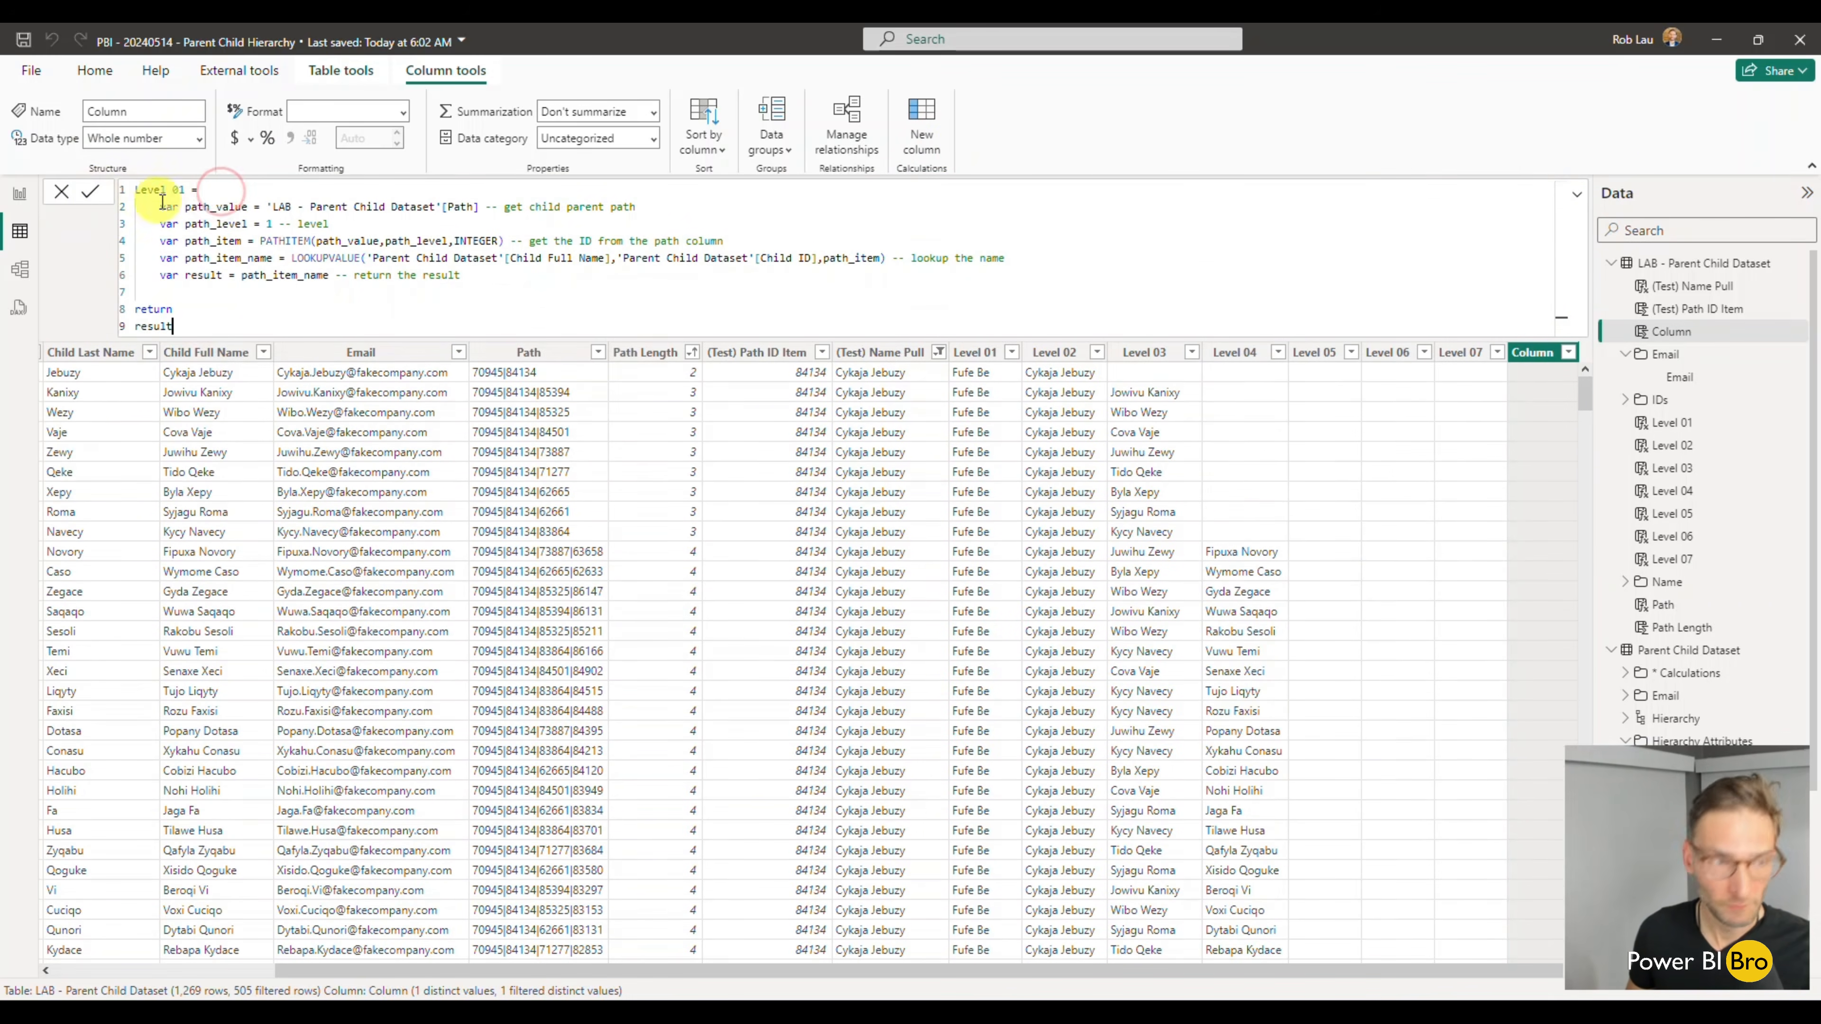
pyautogui.click(190, 189)
pyautogui.press('BackSpace')
pyautogui.write('8')
pyautogui.click(274, 225)
pyautogui.press('BackSpace')
pyautogui.write('8')
pyautogui.press('Return')
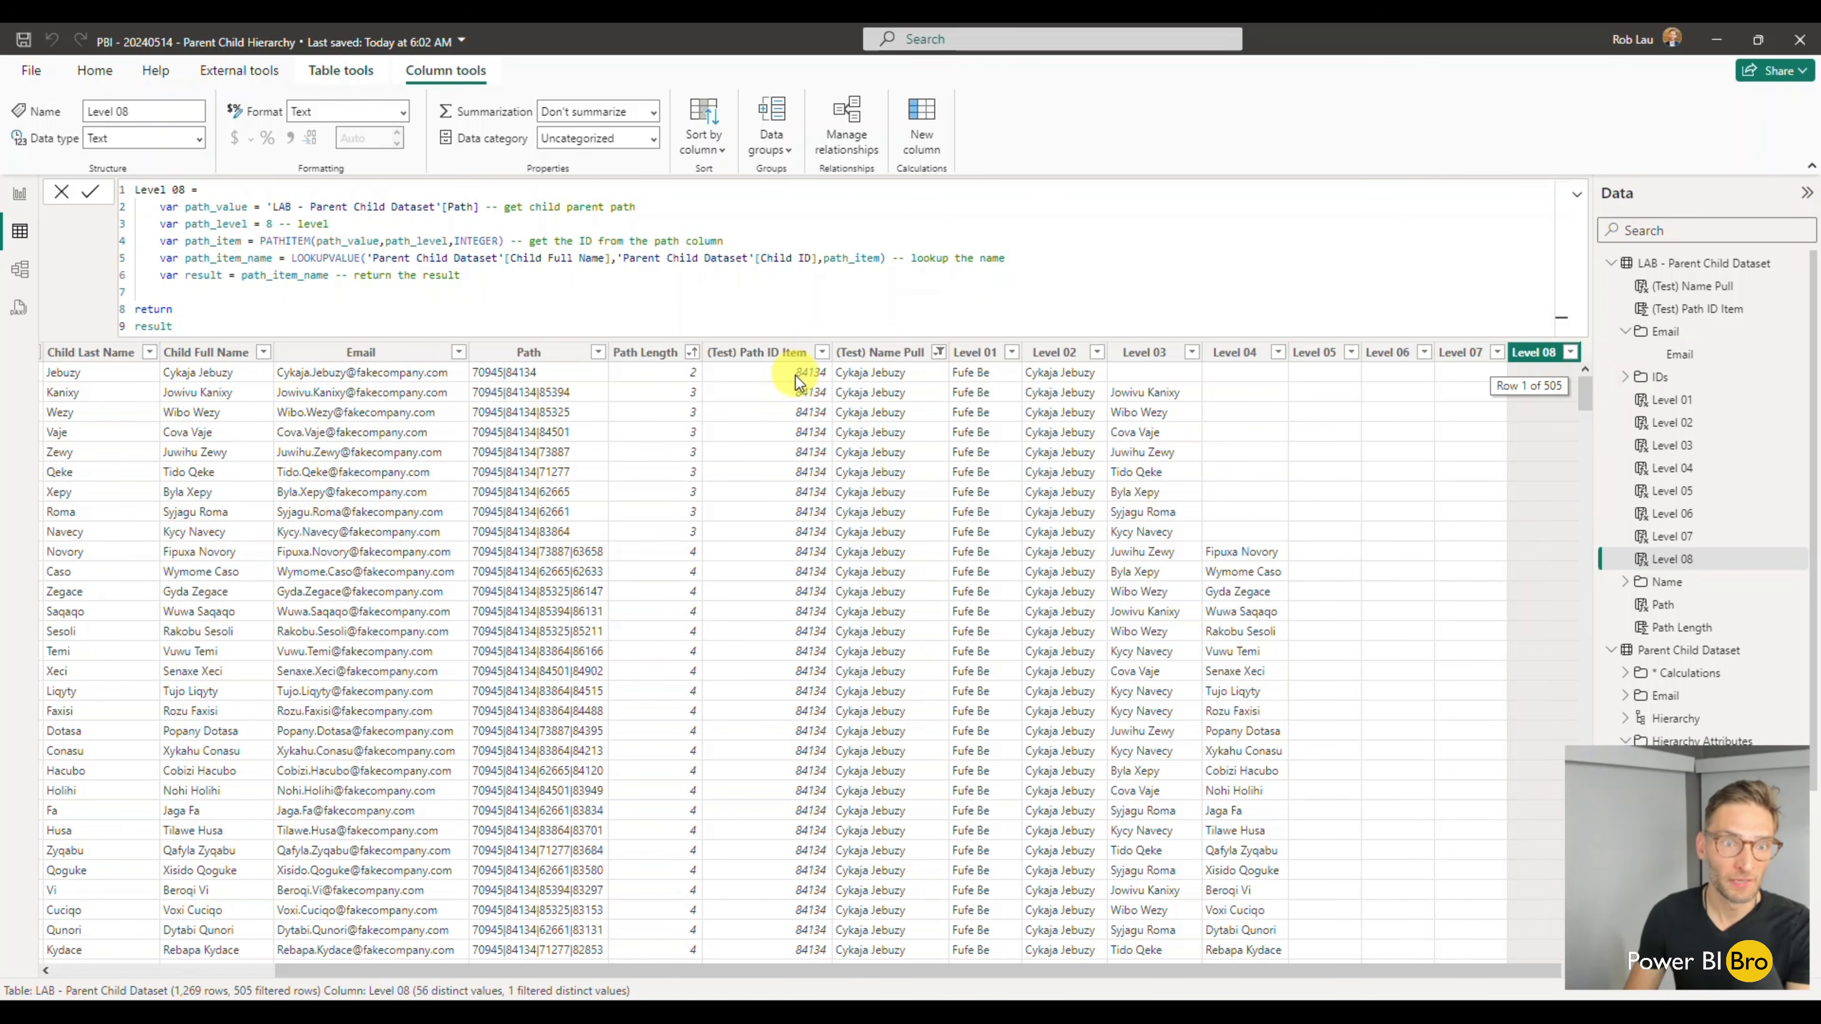
# - Clear the filter on the (Test) Name Pull column
pyautogui.click(939, 353)
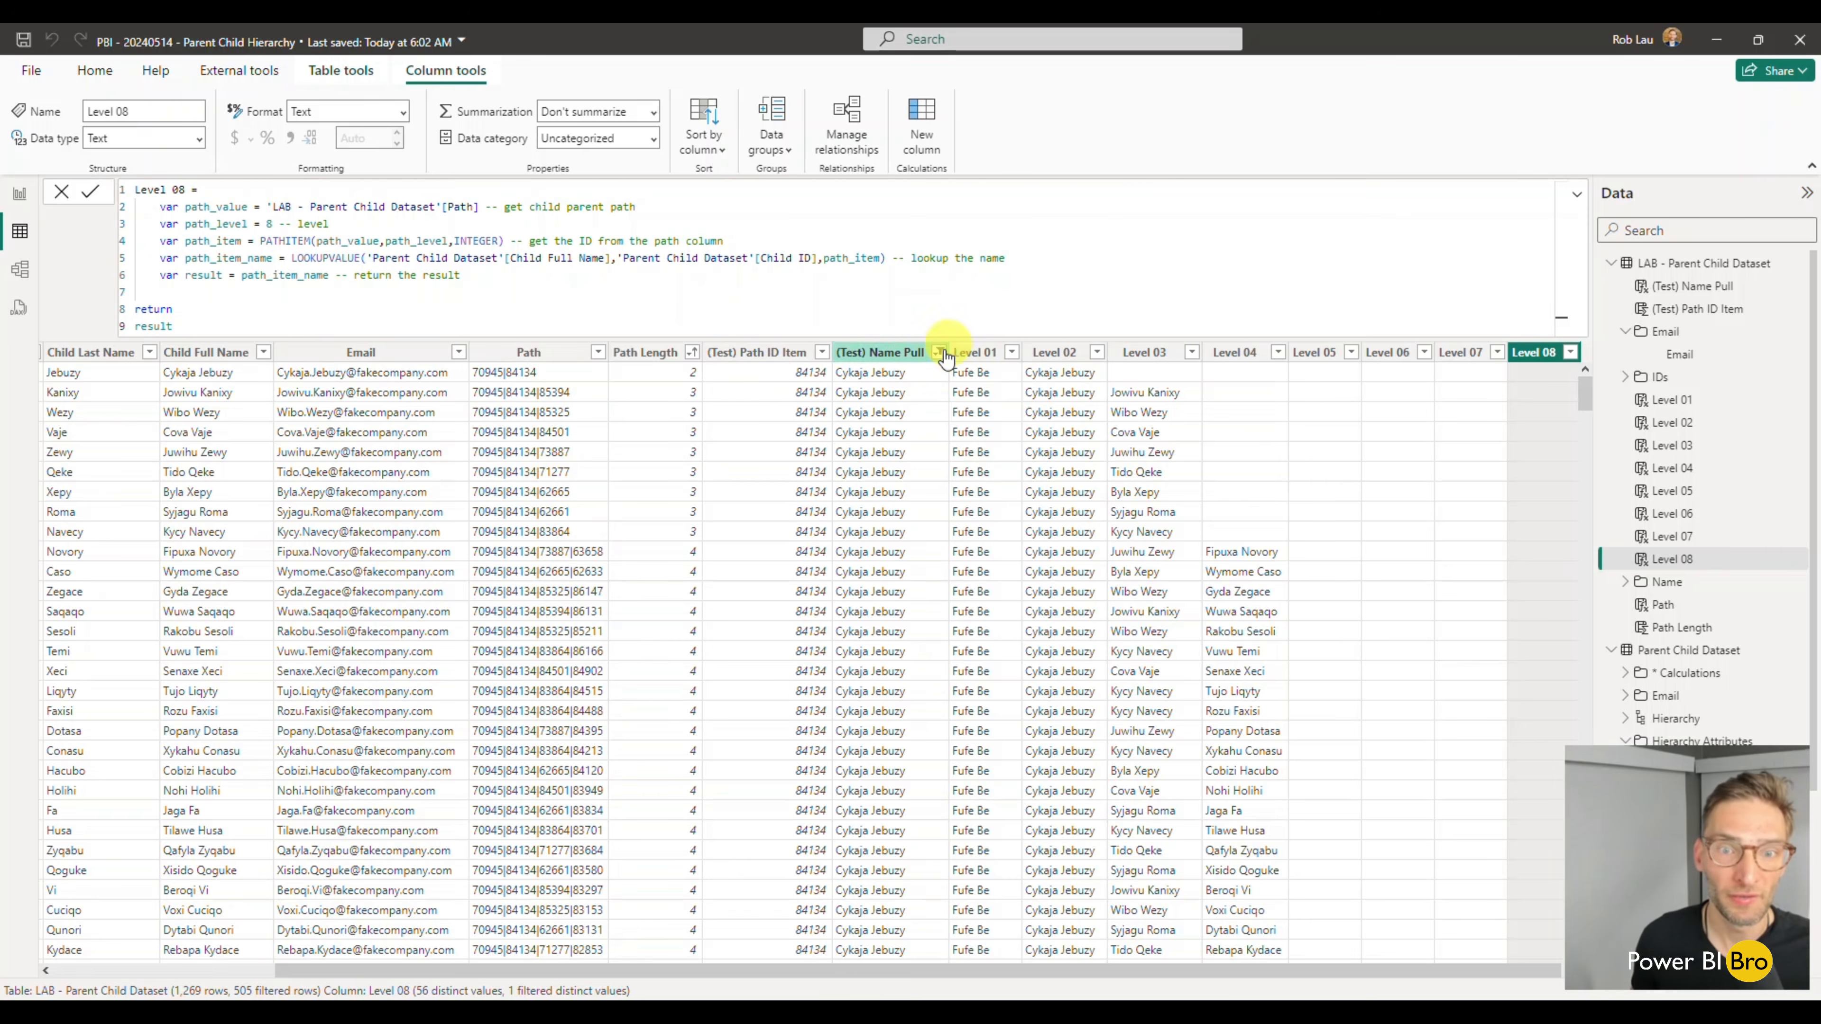
pyautogui.click(975, 414)
pyautogui.click(1137, 579)
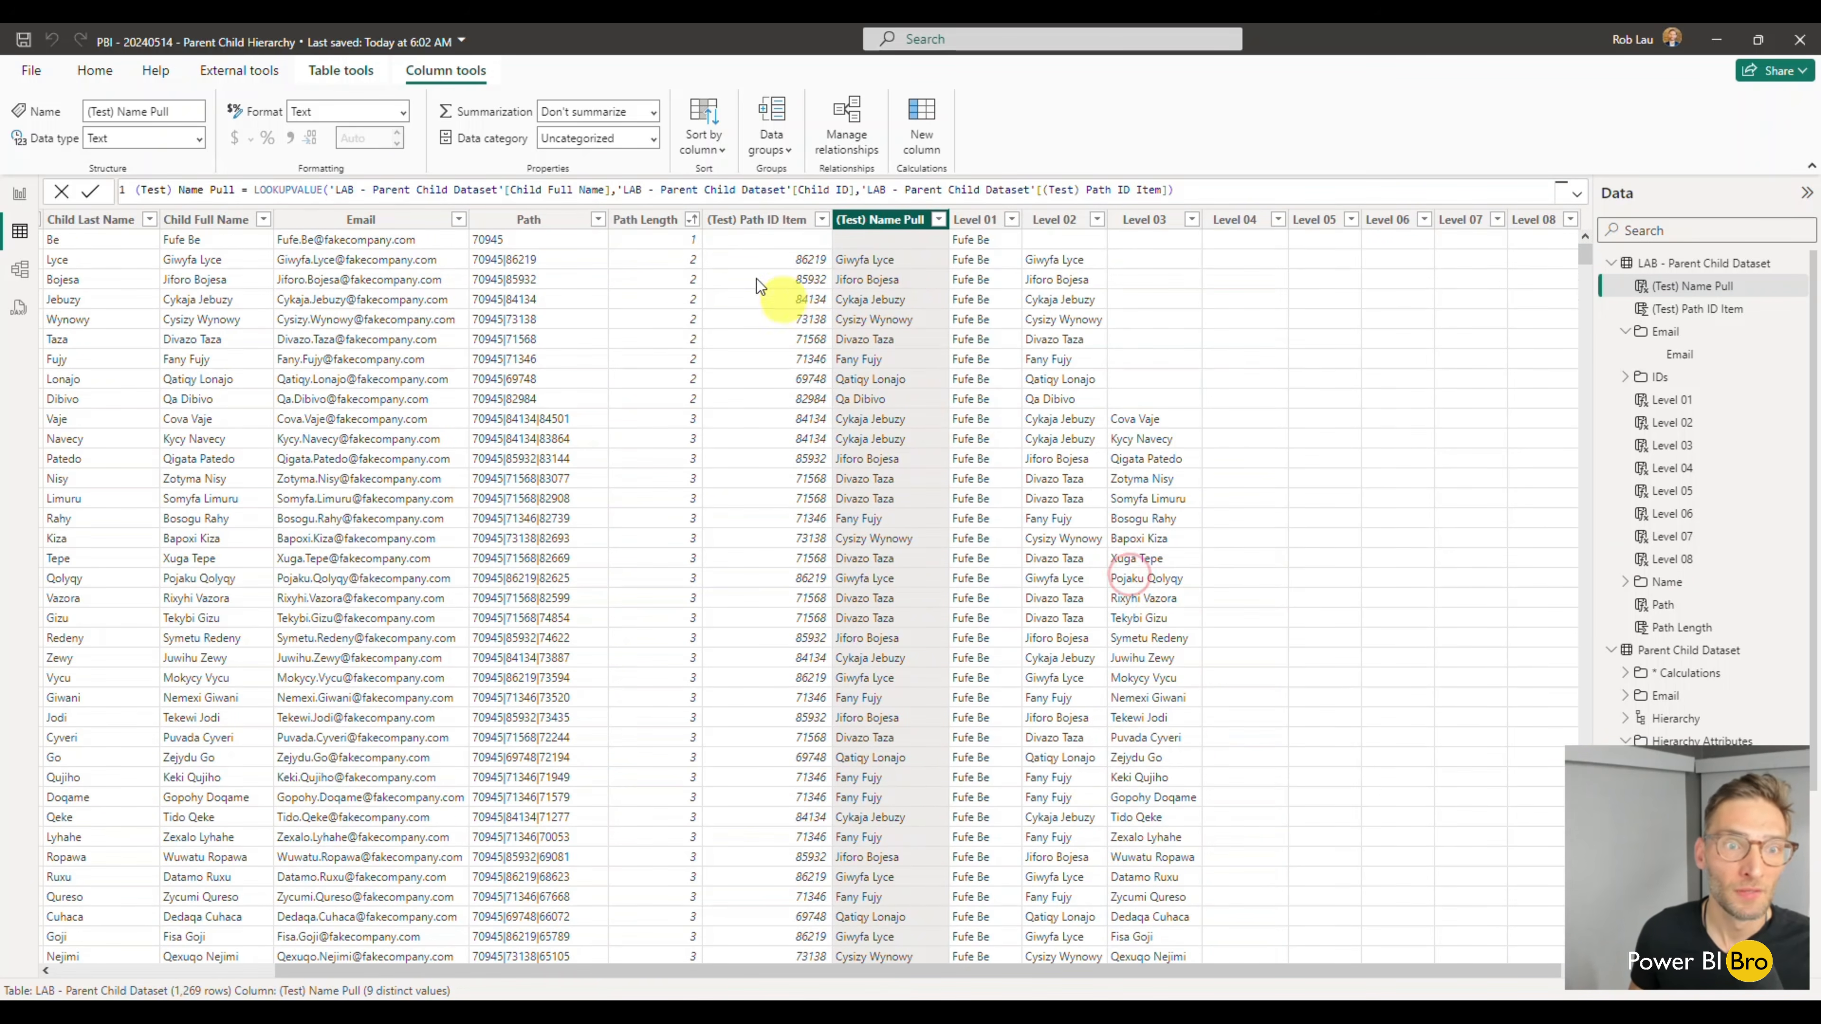
# - Examine how the Level 01 to Level 08 columns fill in as Path Length increases down the table
pyautogui.scroll(-20, 1029, 454)
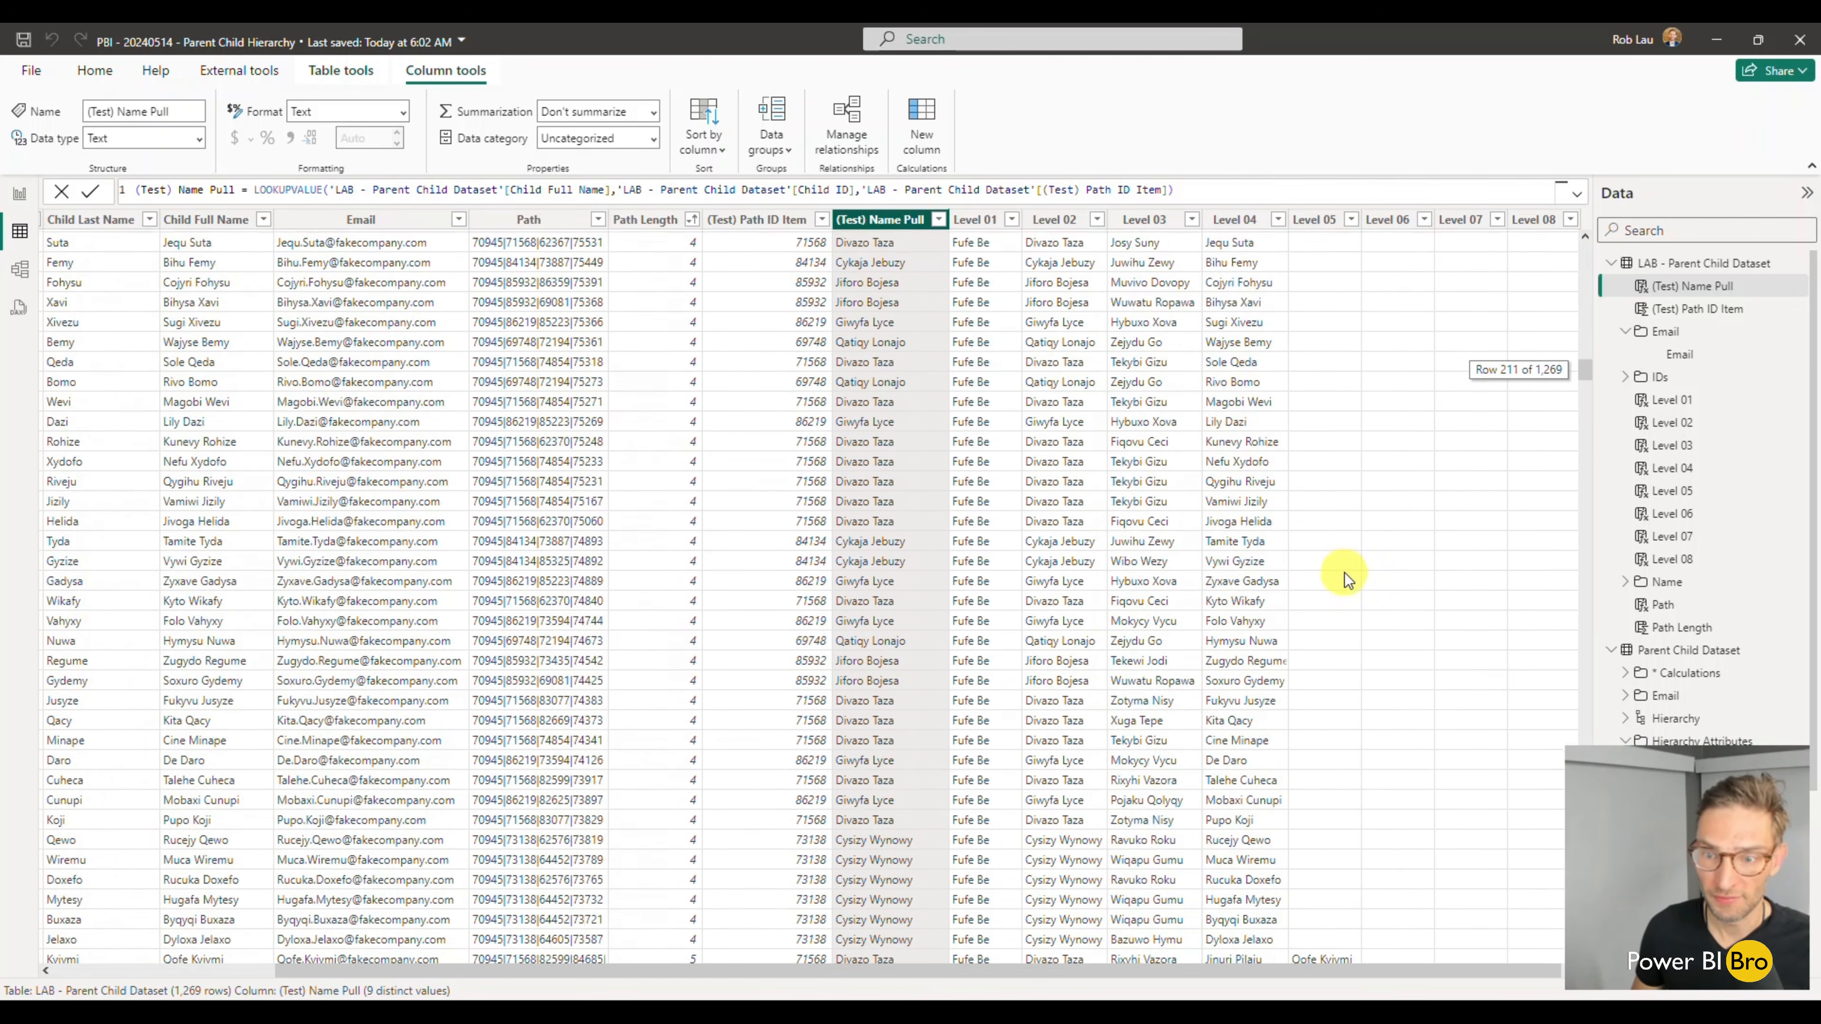
pyautogui.scroll(-20, 1393, 578)
pyautogui.hscroll(-5, 1384, 583)
pyautogui.moveTo(1275, 979); pyautogui.dragTo(1471, 979)
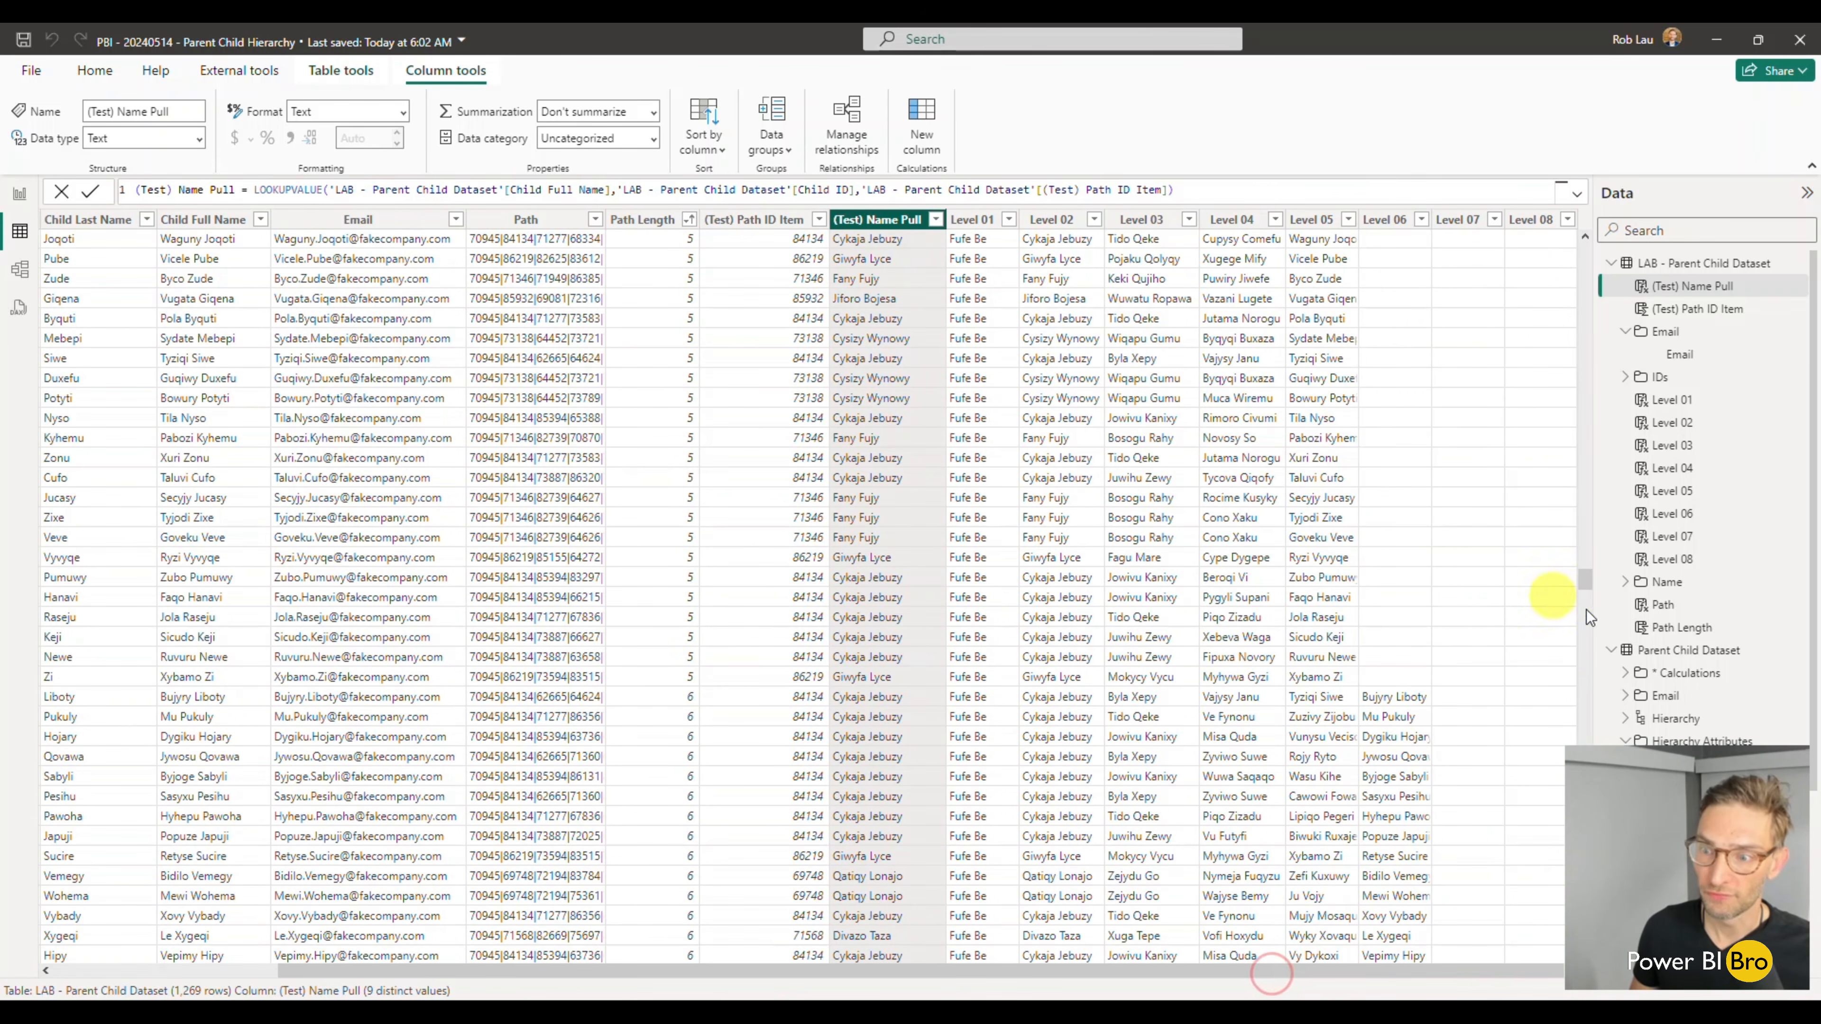
pyautogui.moveTo(1587, 578); pyautogui.dragTo(1577, 954)
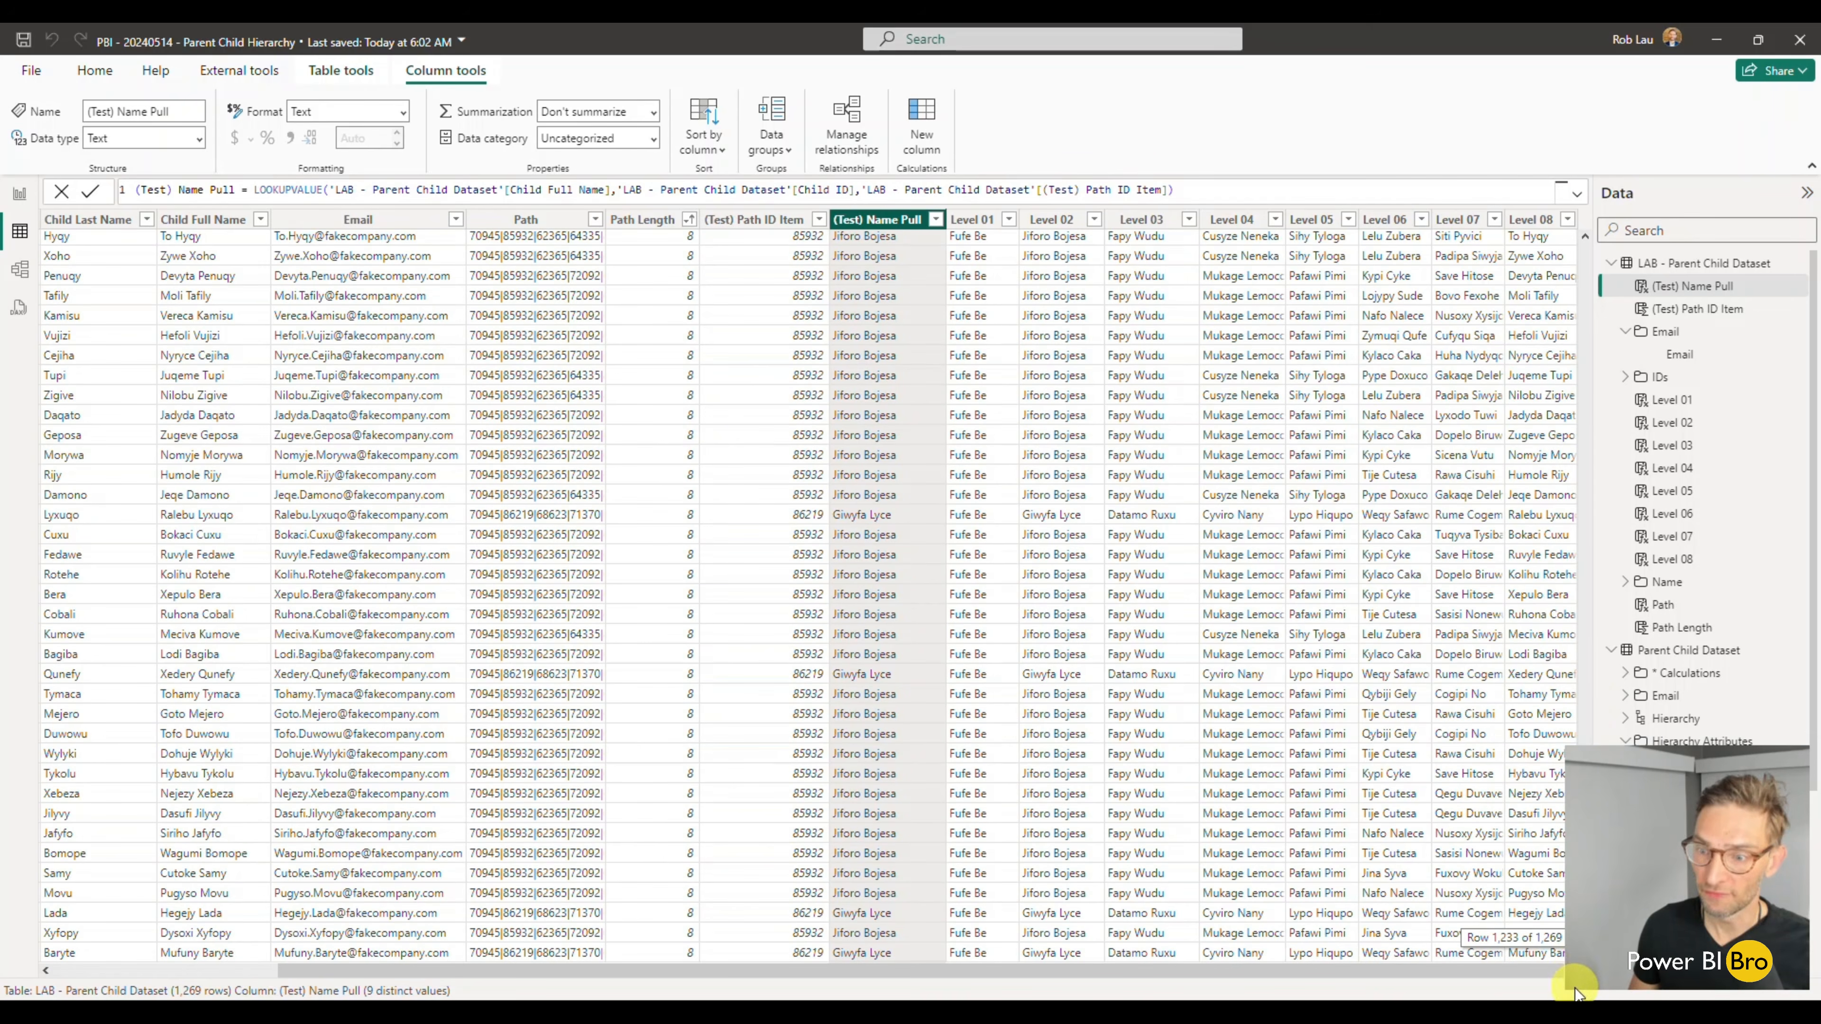
pyautogui.scroll(20, 1425, 628)
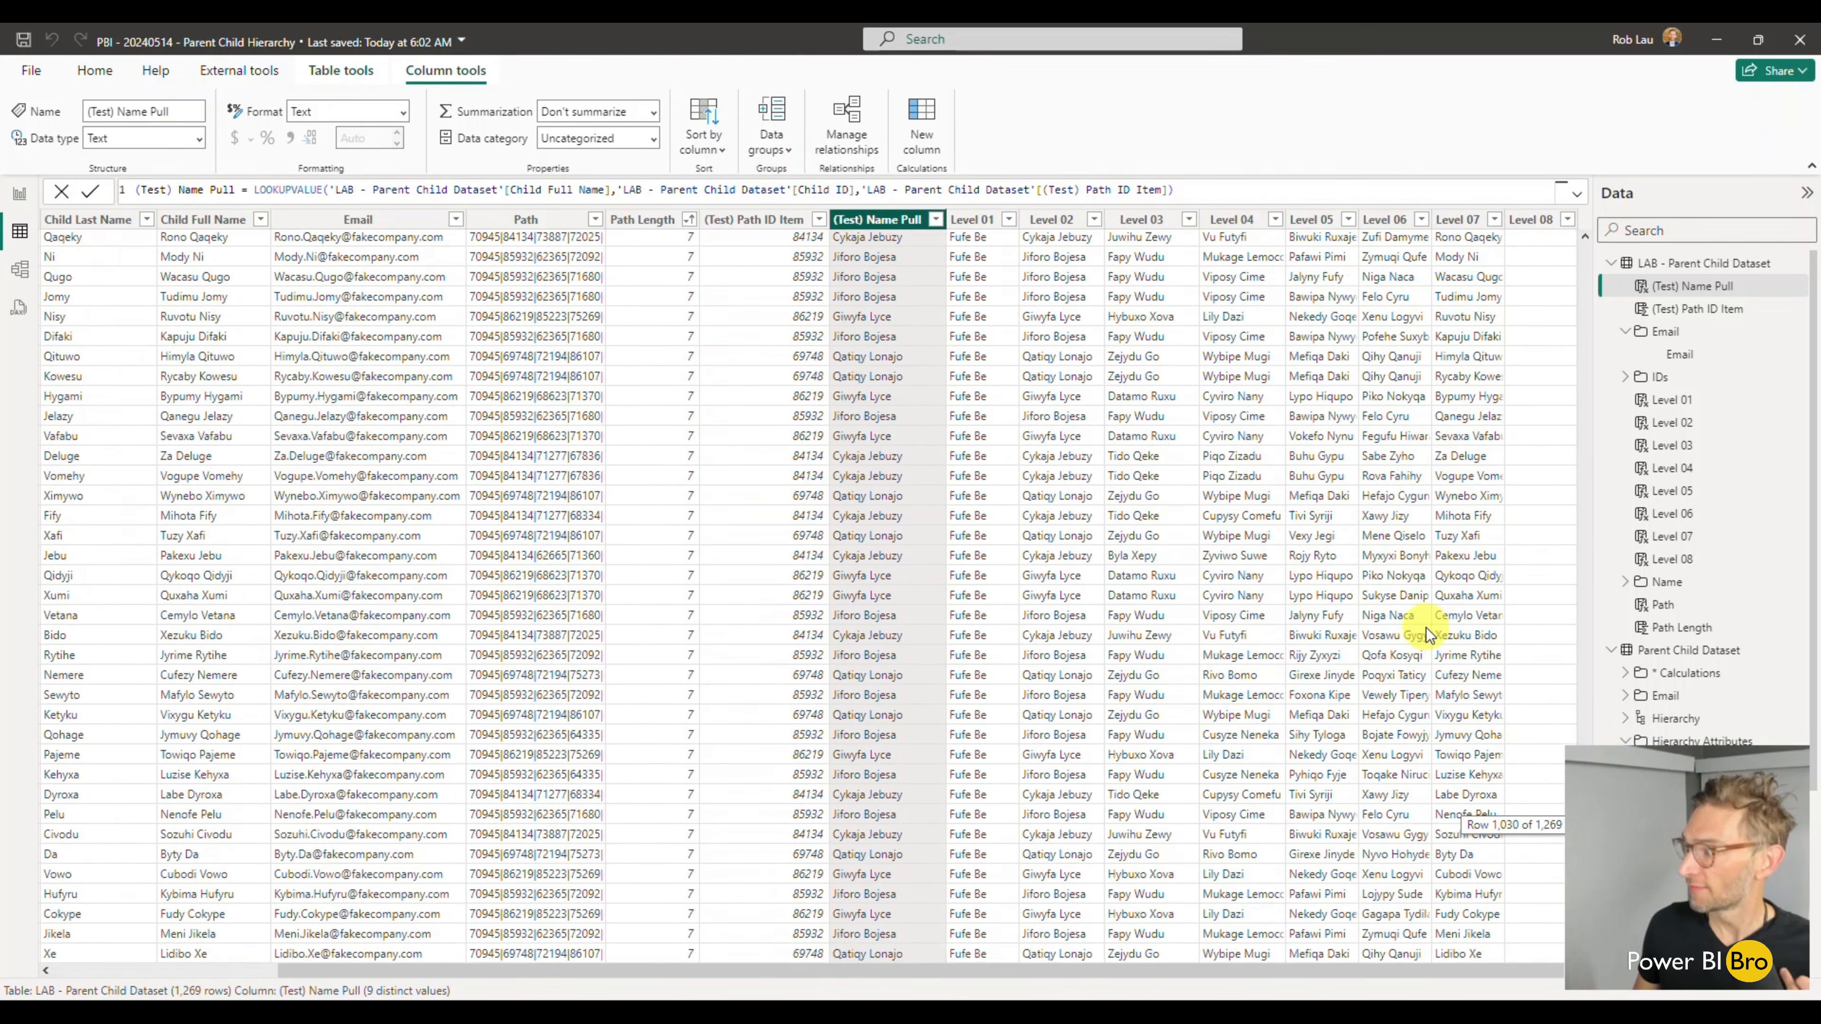
pyautogui.hscroll(-4, 1434, 615)
pyautogui.scroll(20, 1587, 631)
pyautogui.hscroll(-1, 1588, 631)
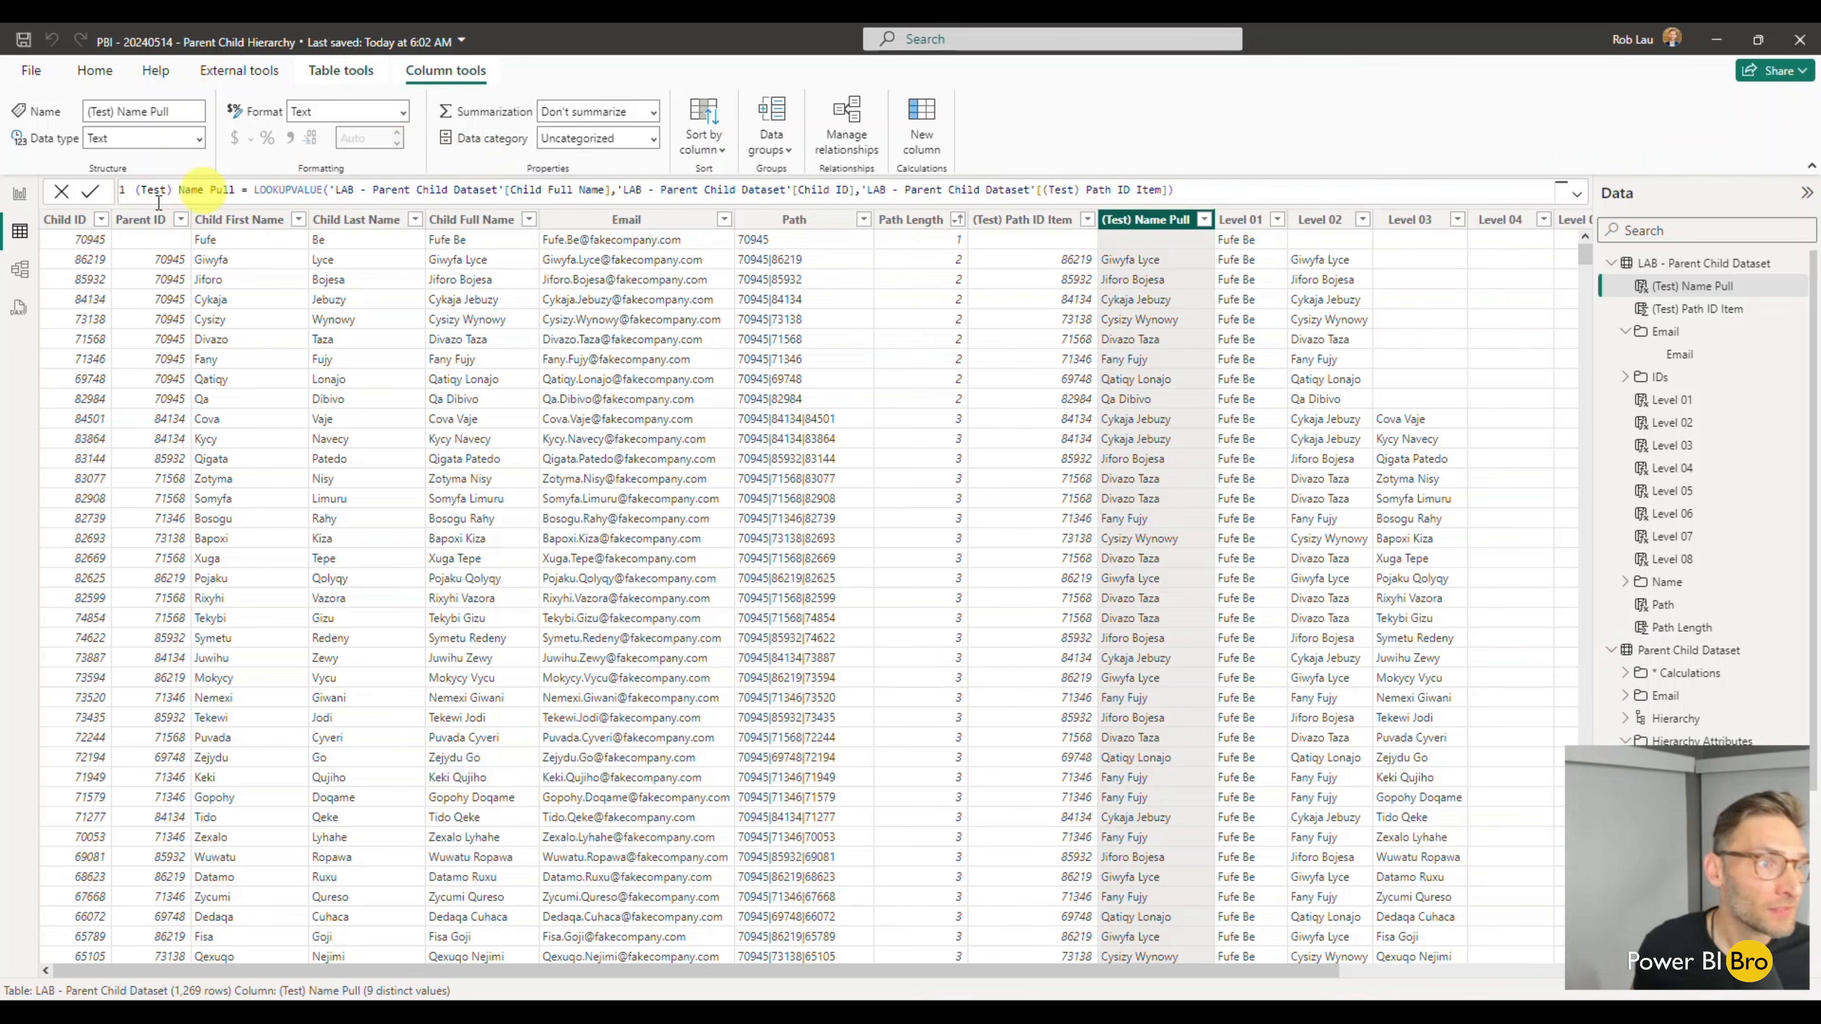
# - In the report view, compare the Hierarchy Attributes folder of Parent Child Dataset with the ungrouped columns of LAB - Parent Child Dataset
pyautogui.click(19, 203)
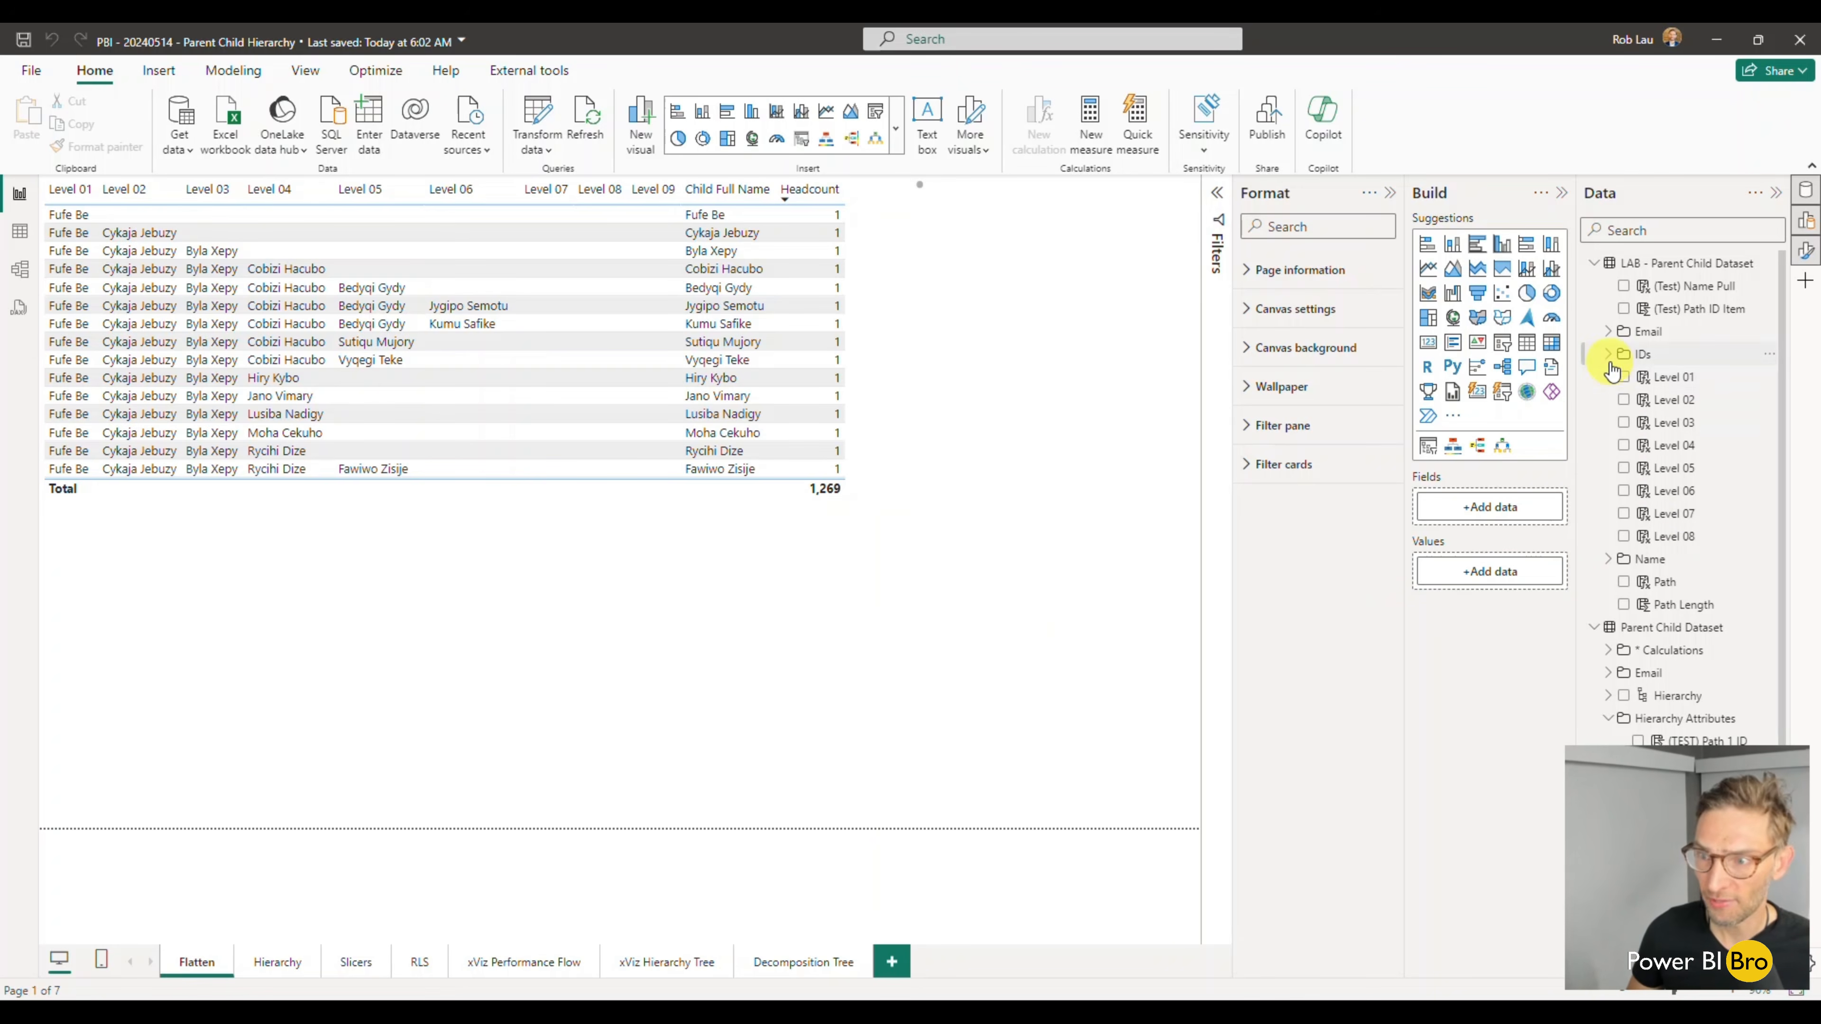
pyautogui.scroll(-3, 1692, 515)
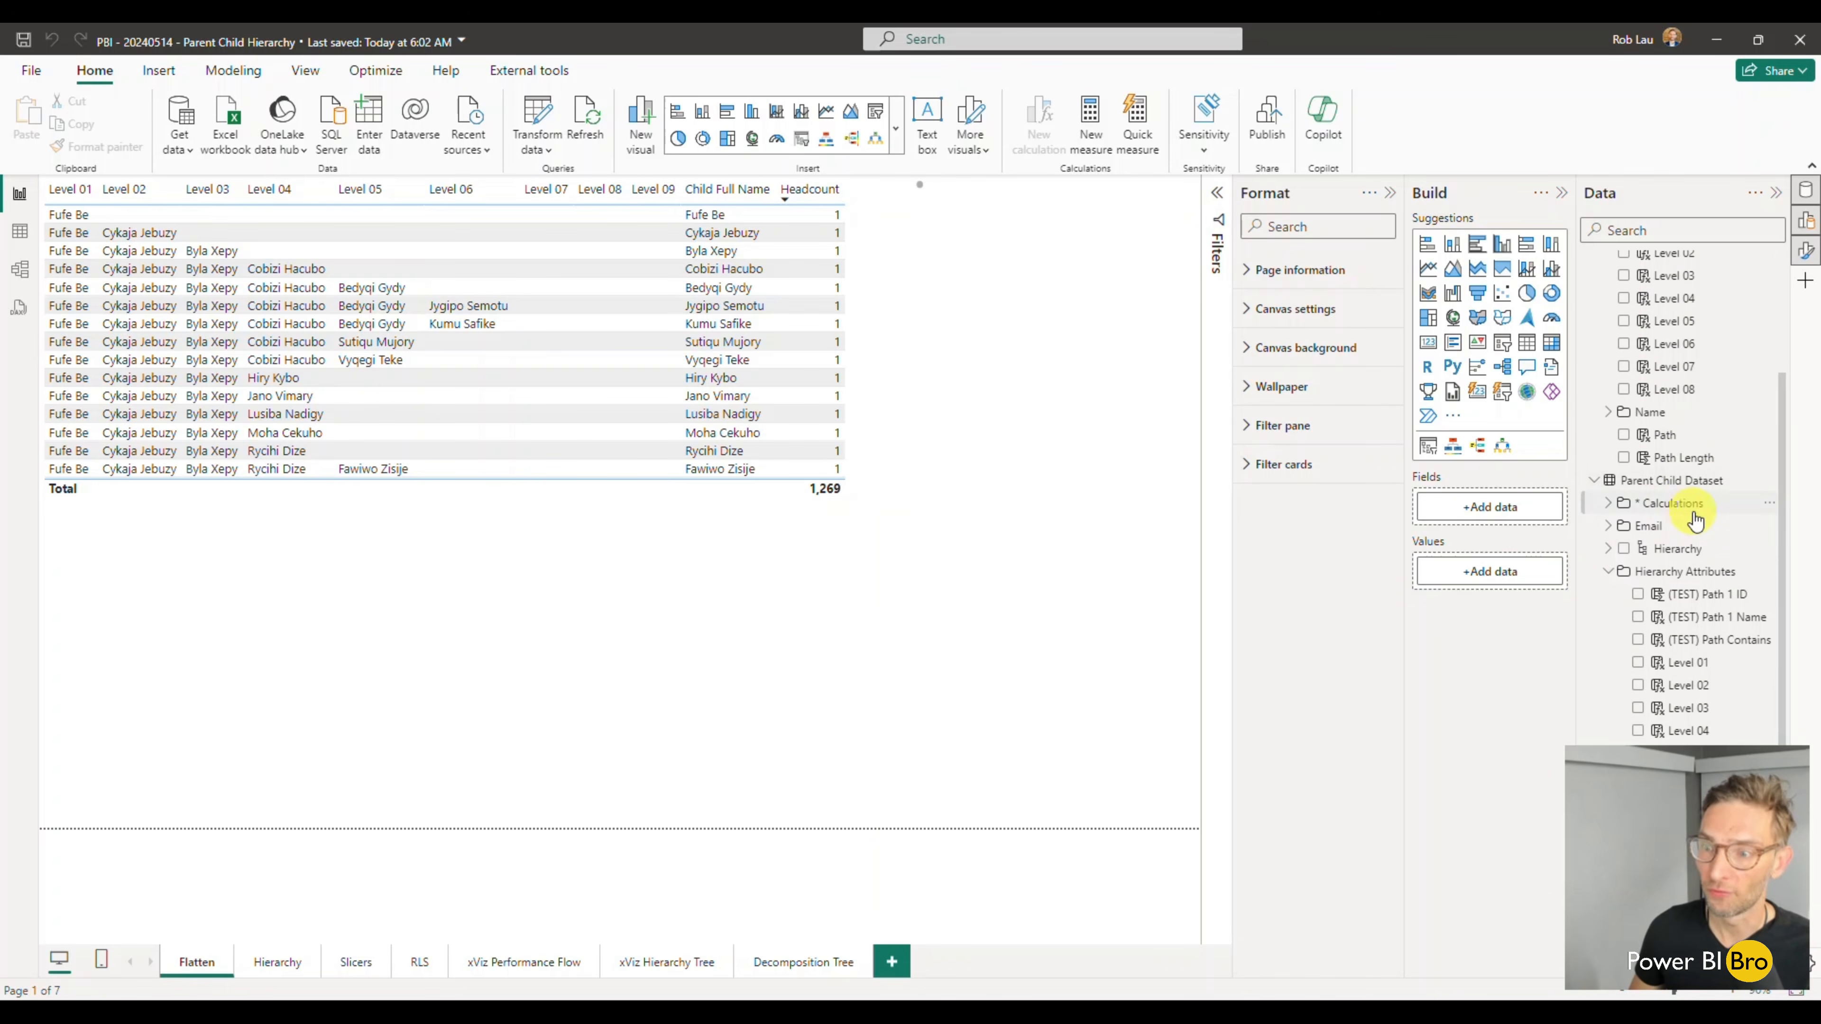
pyautogui.click(1603, 574)
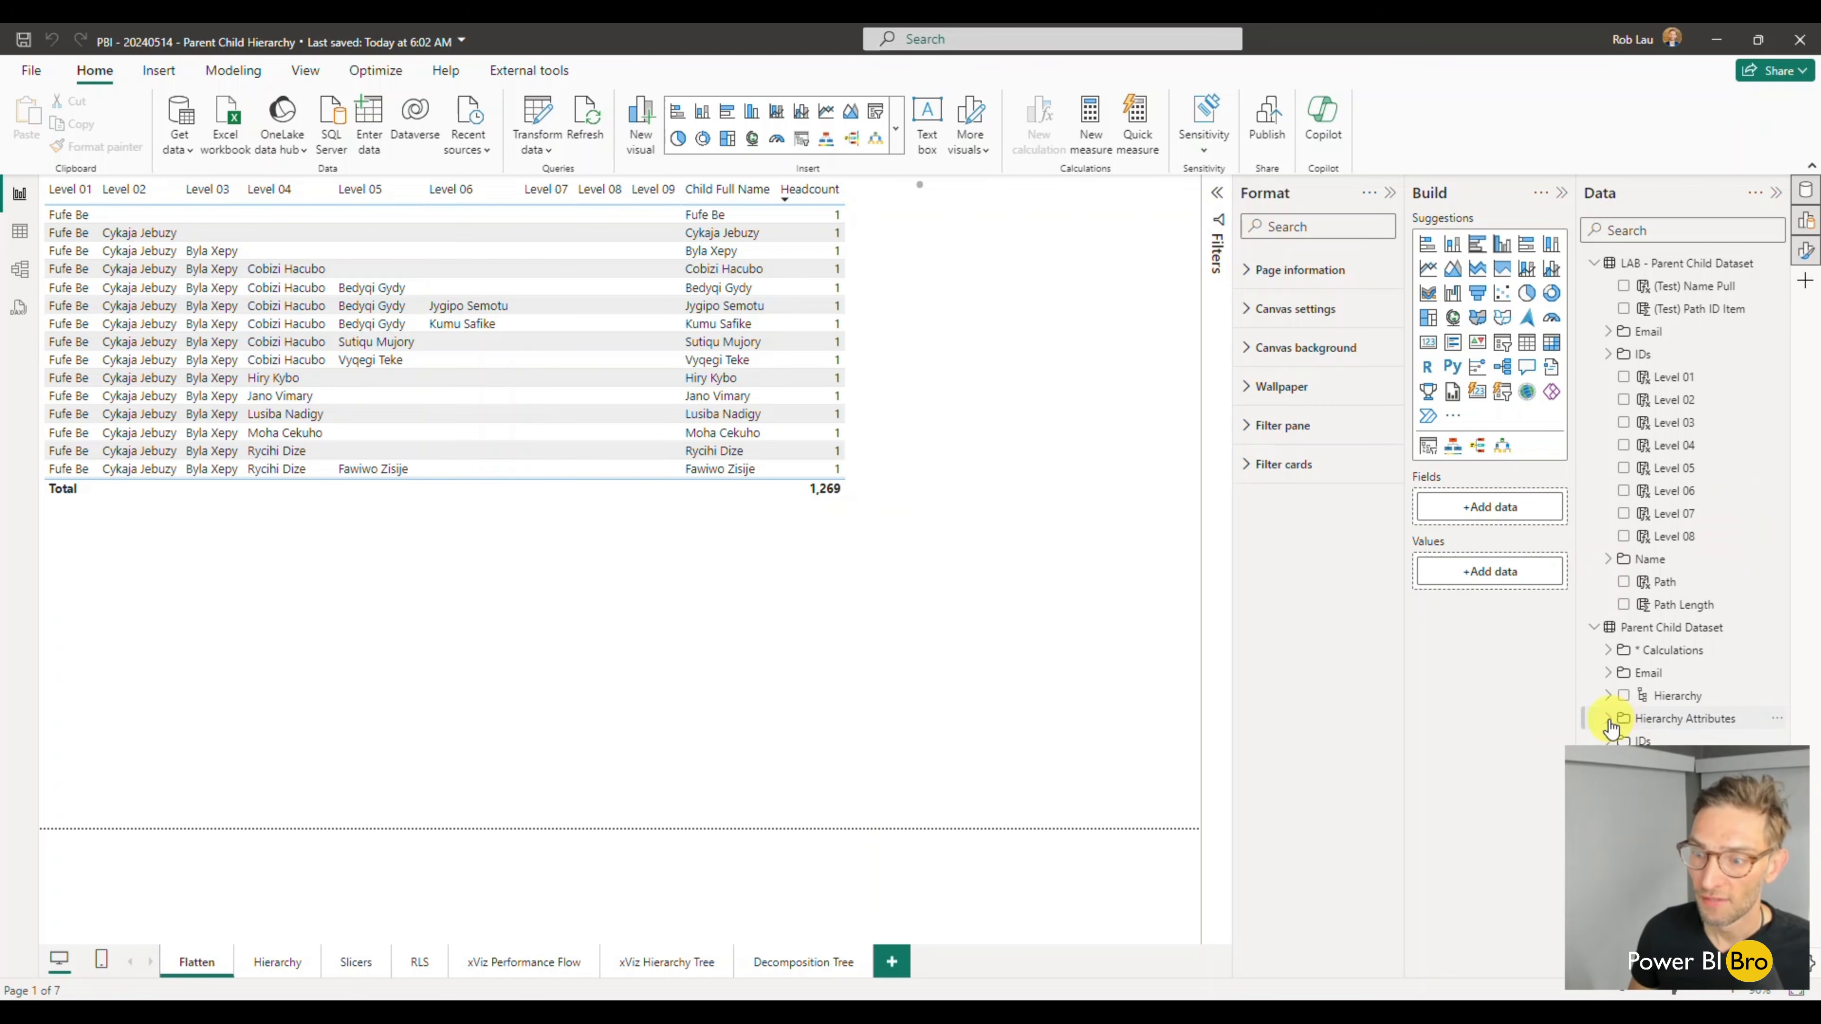
pyautogui.click(1593, 263)
pyautogui.click(1608, 377)
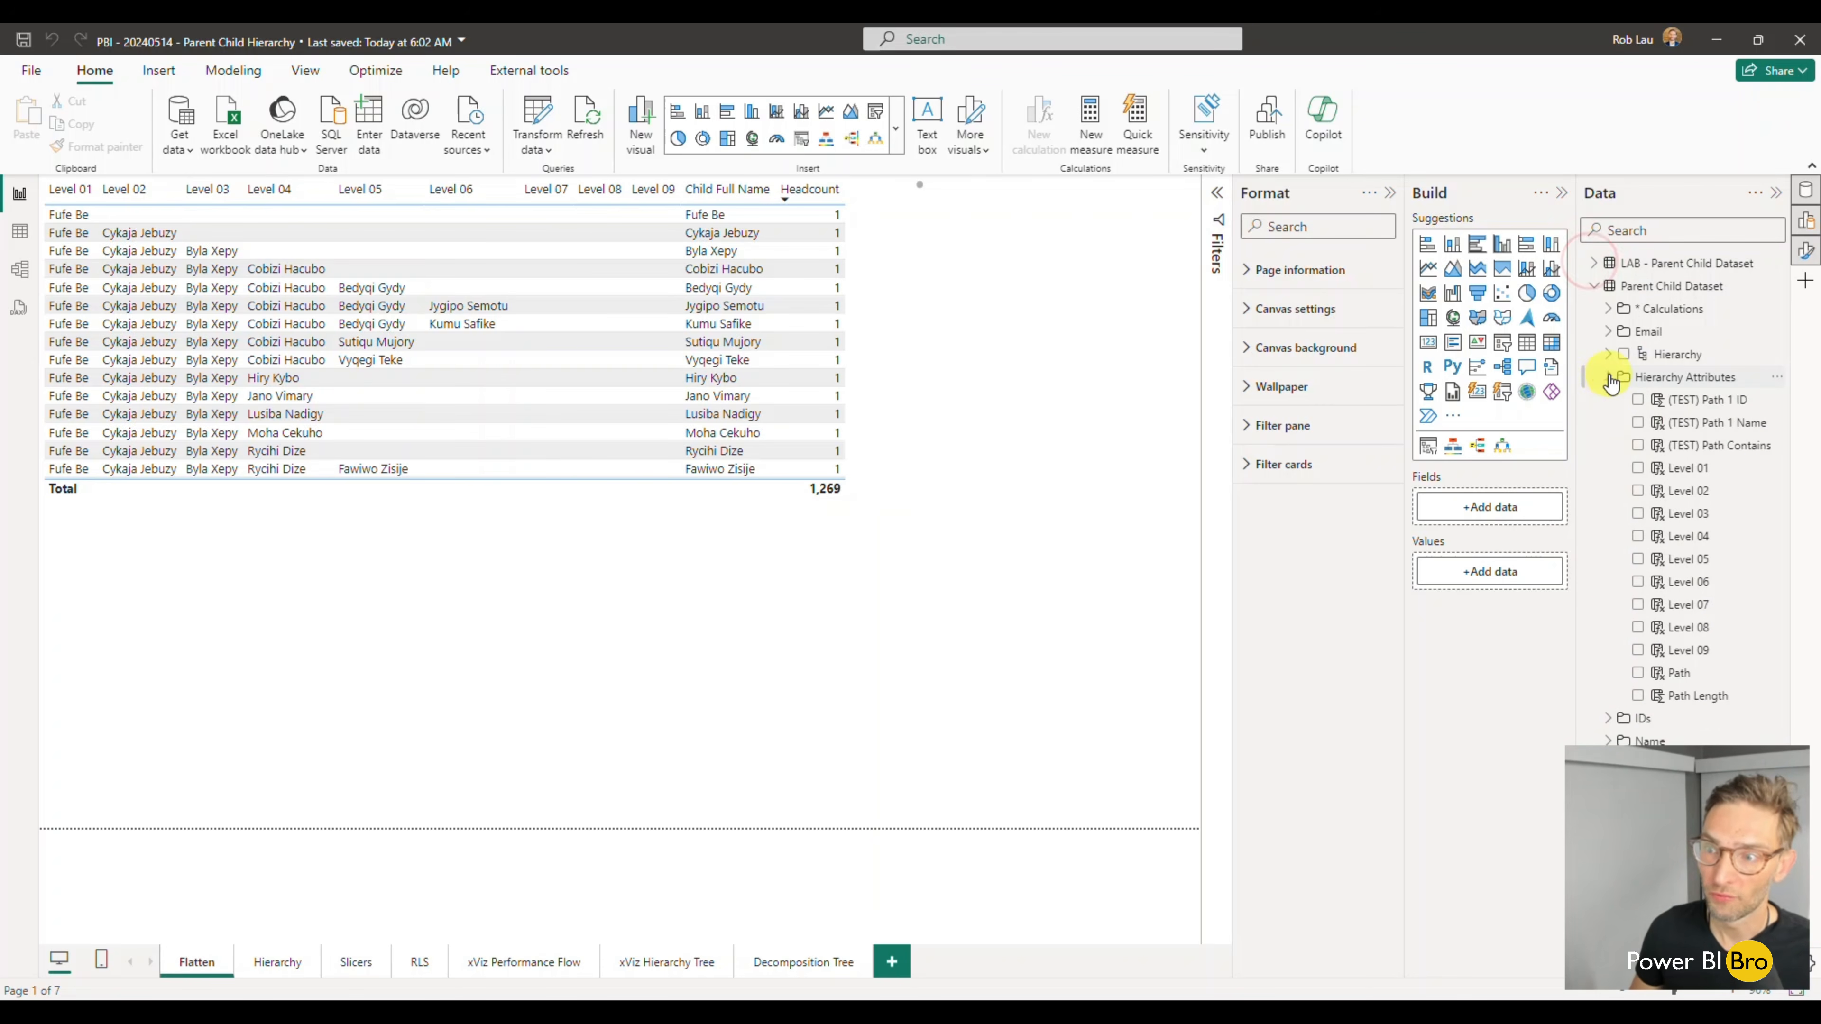
pyautogui.click(1608, 379)
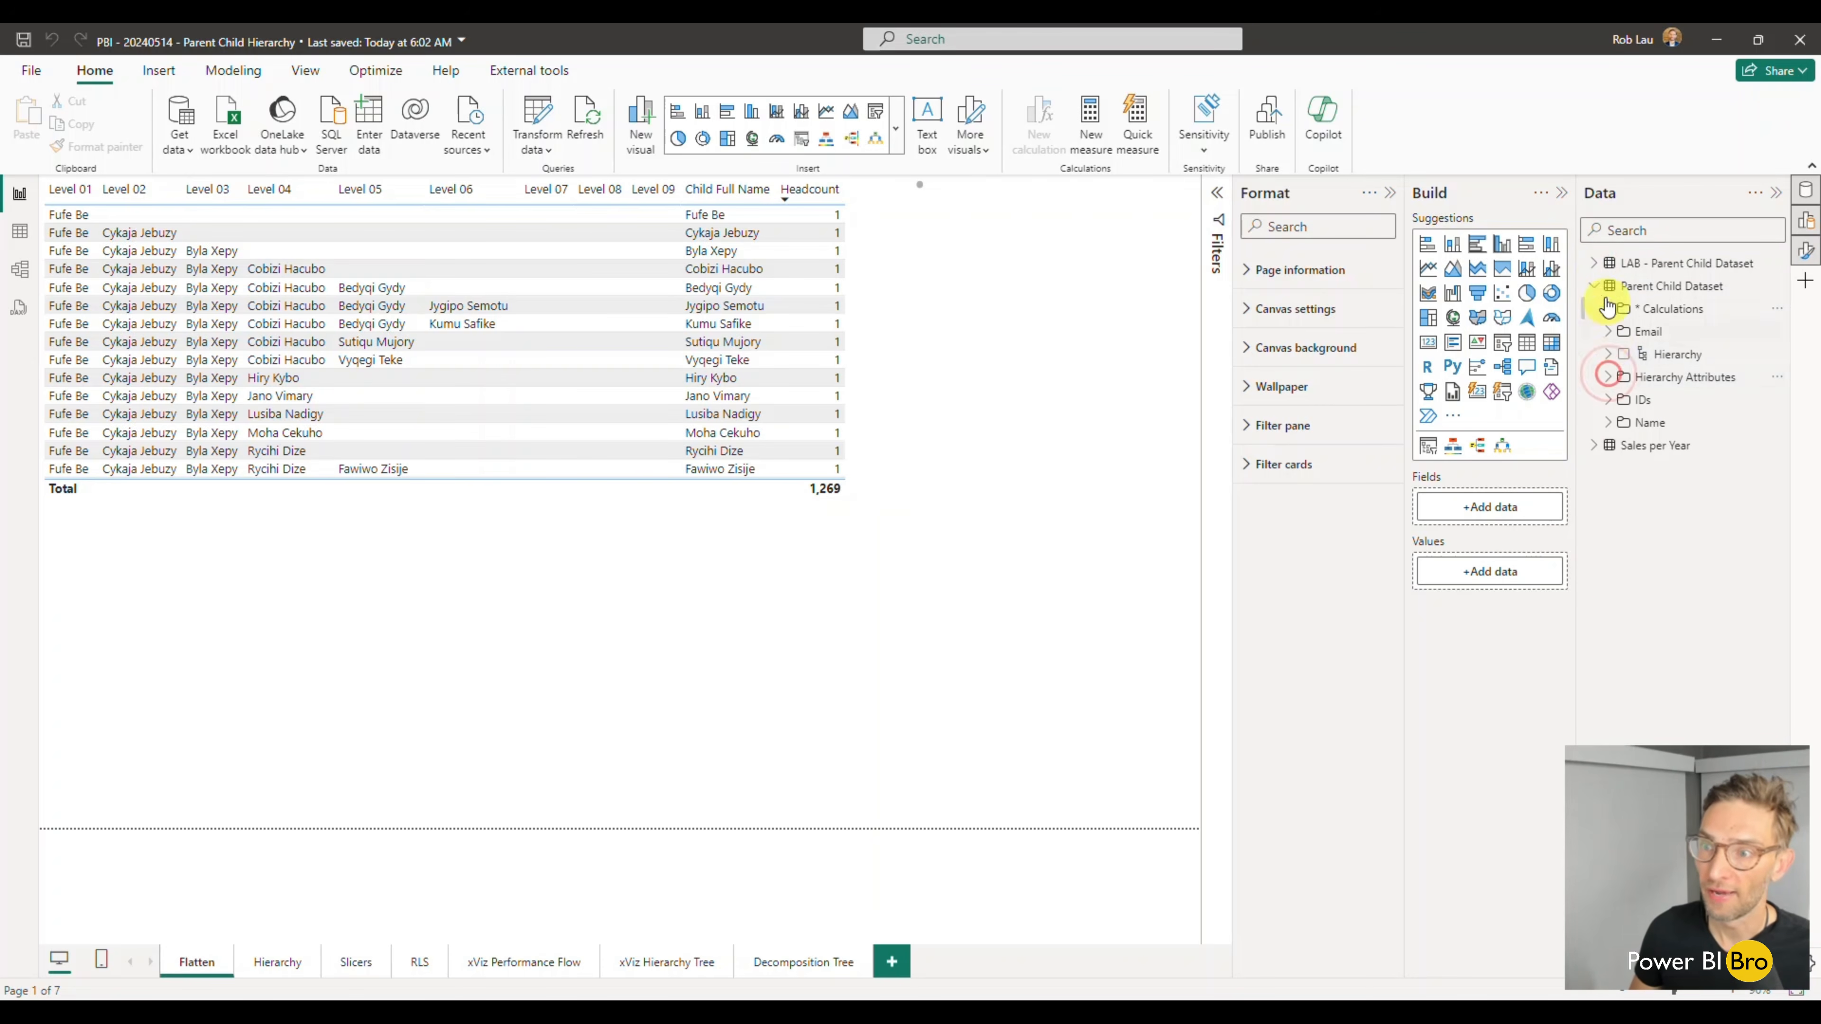
pyautogui.click(1592, 265)
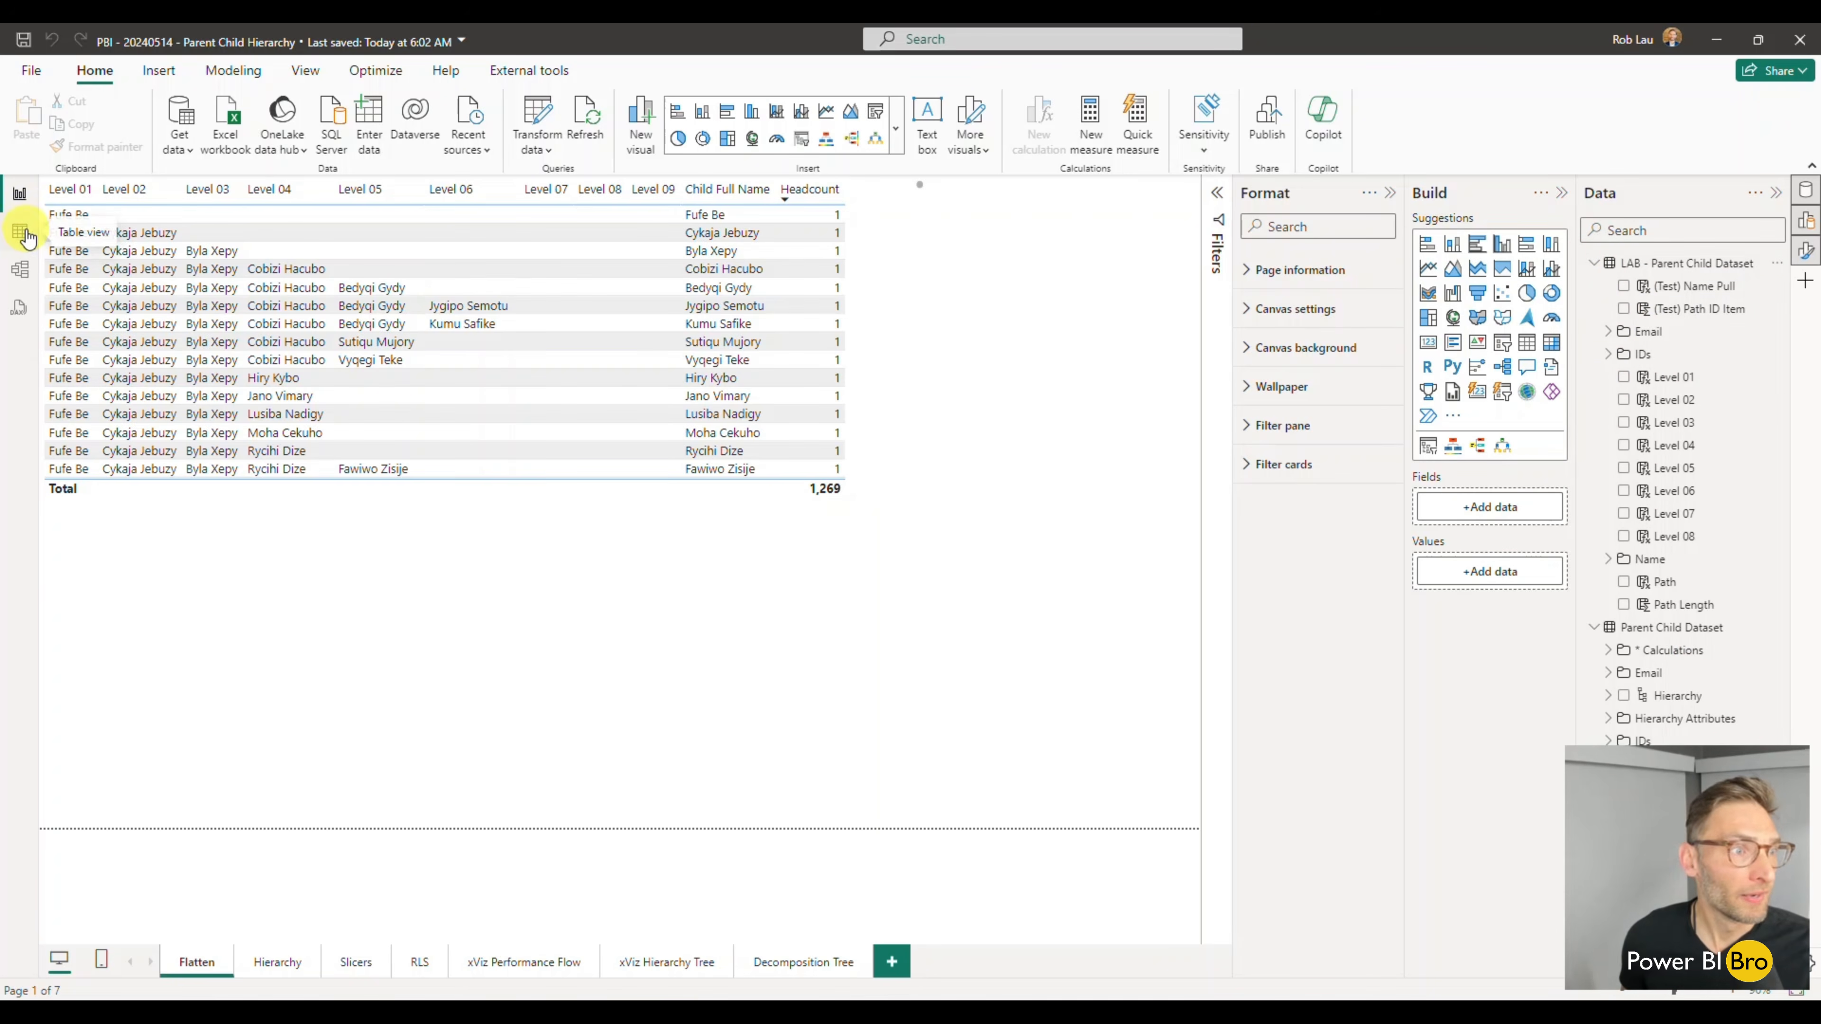
# - In the model view, put the LAB table's Level 01 to Level 08 columns into the display folder Hierarchy Attributes
pyautogui.click(20, 270)
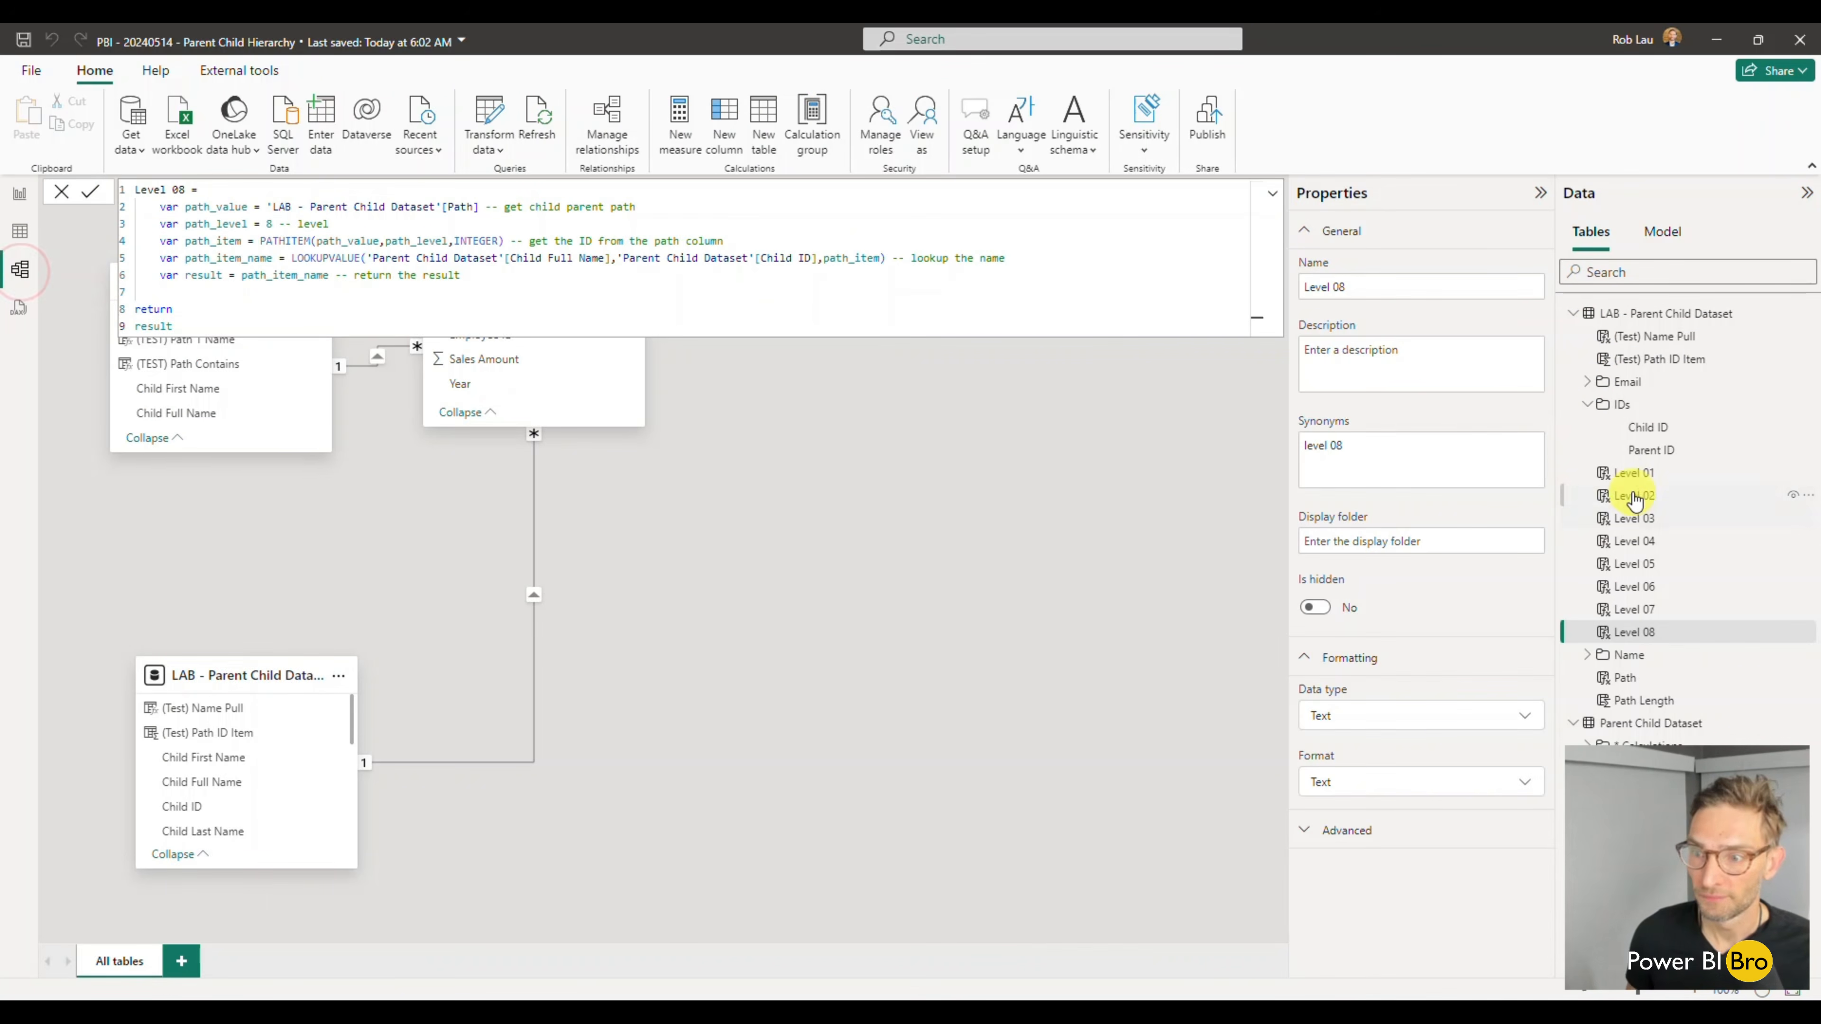
pyautogui.click(1649, 473)
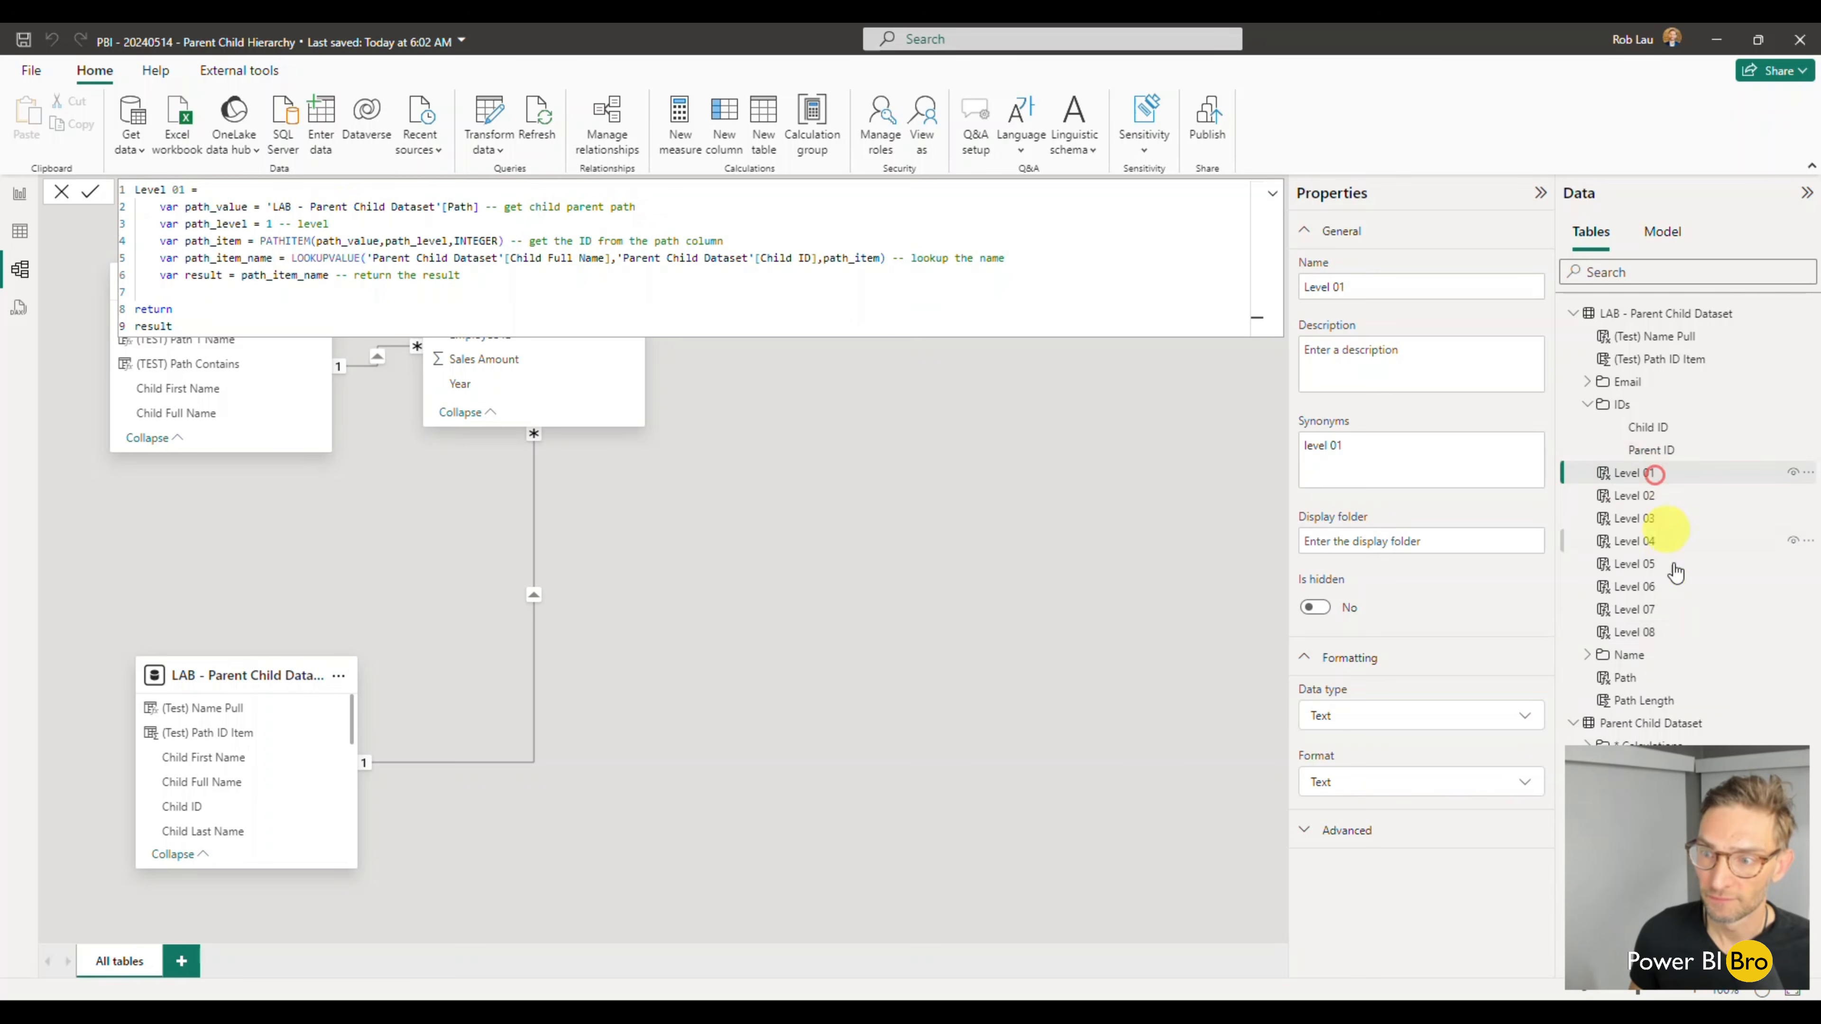
pyautogui.keyDown('shift'); pyautogui.click(1658, 631); pyautogui.keyUp('shift')
pyautogui.click(1350, 477)
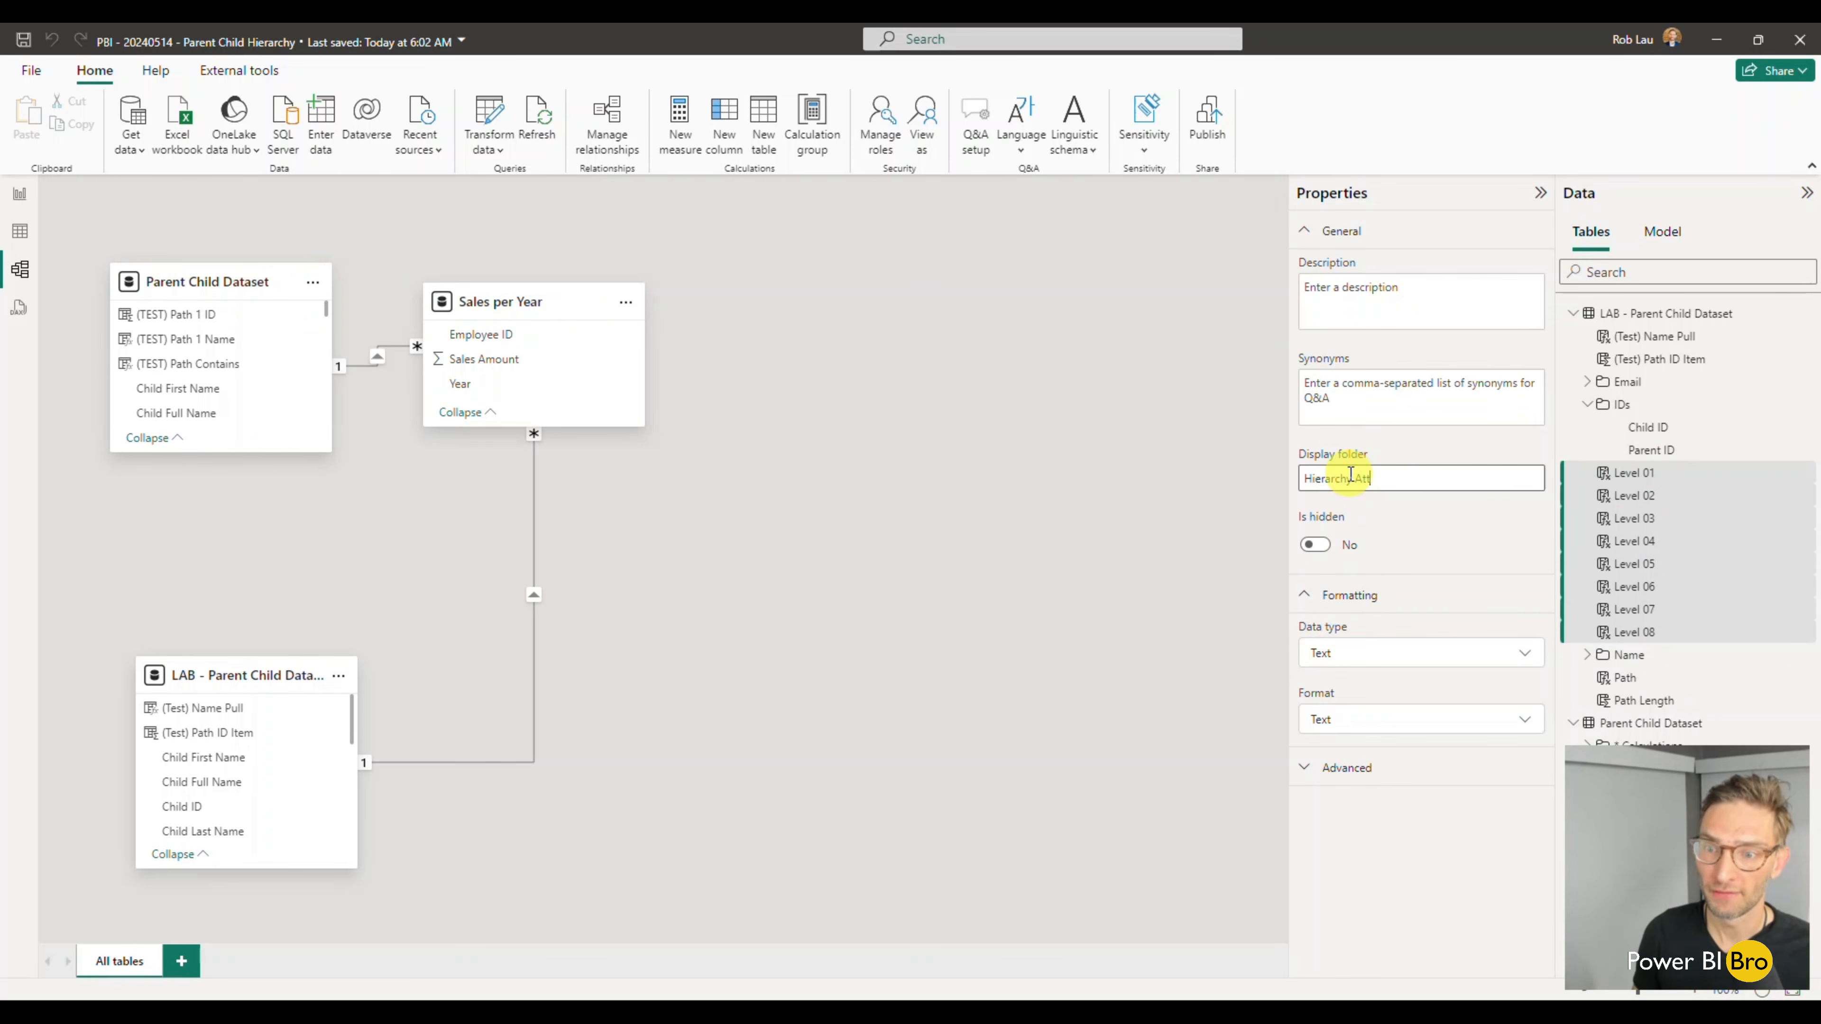
pyautogui.write('Hierarchy Attributes')
pyautogui.press('Return')
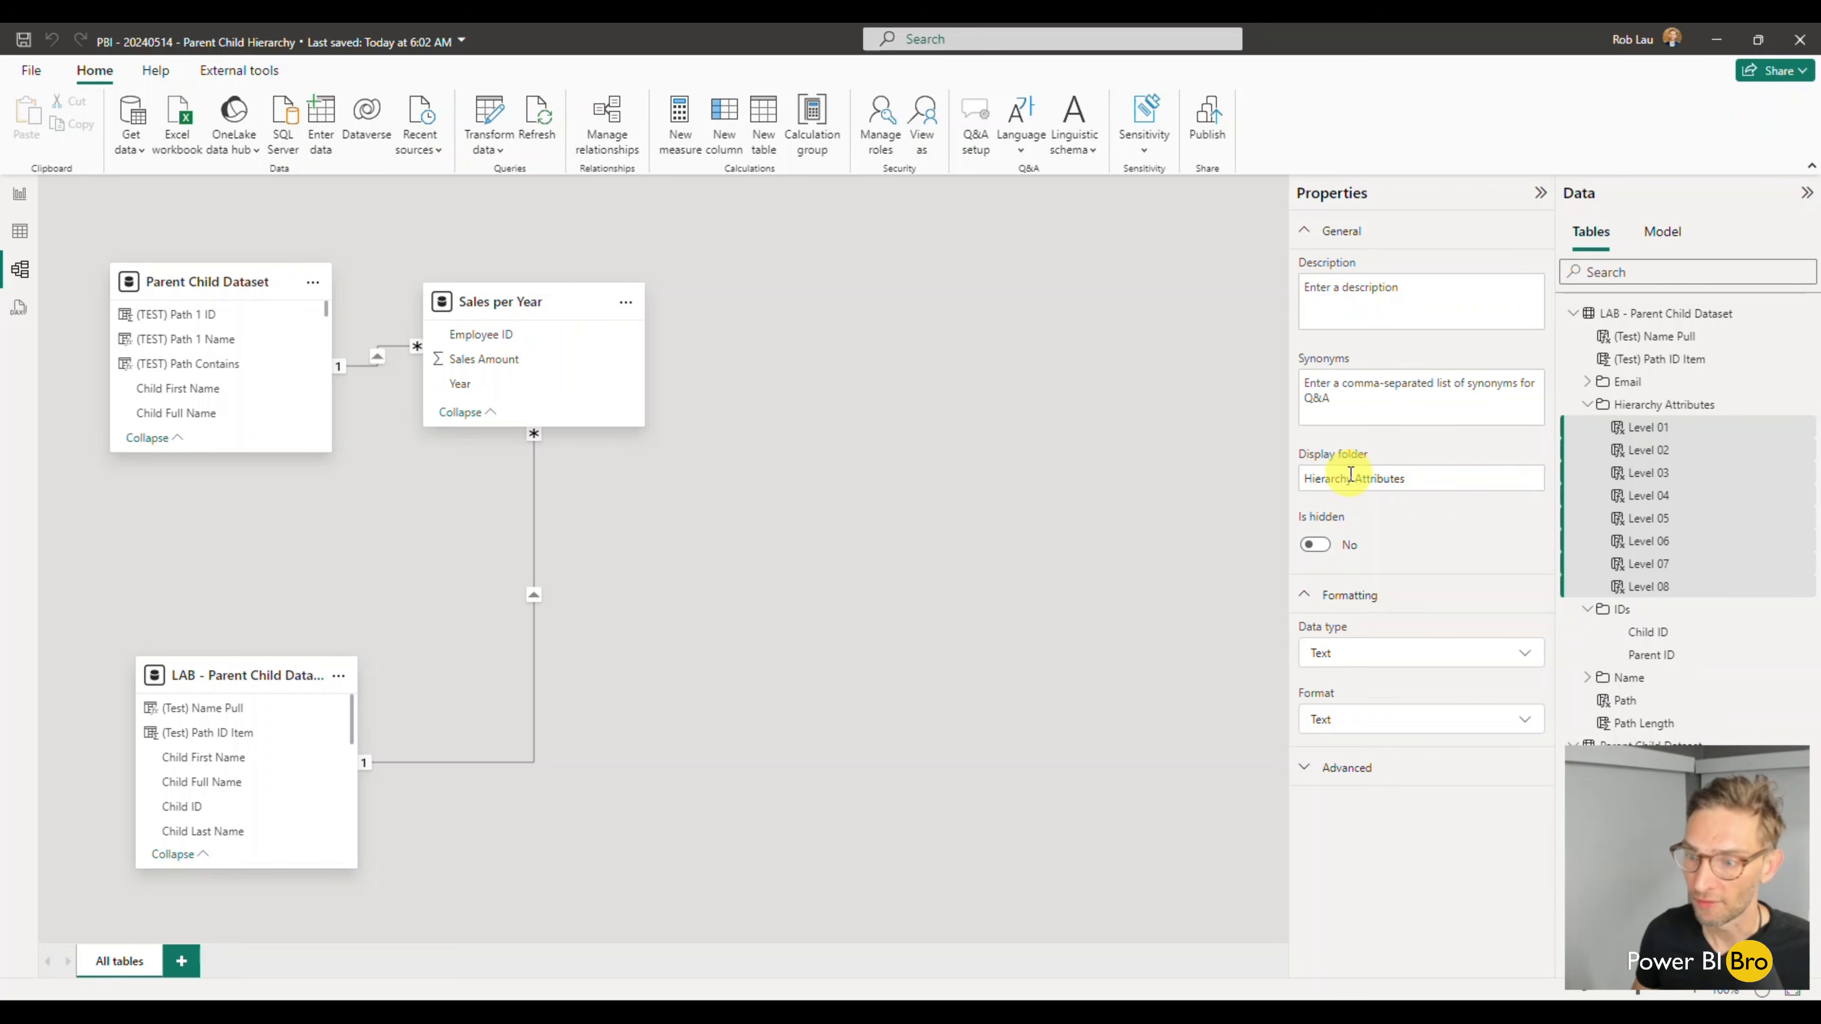
# - Assign the LAB table's (Test) Name Pull and (Test) Path ID Item columns to the Hierarchy Attributes display folder
pyautogui.click(1586, 404)
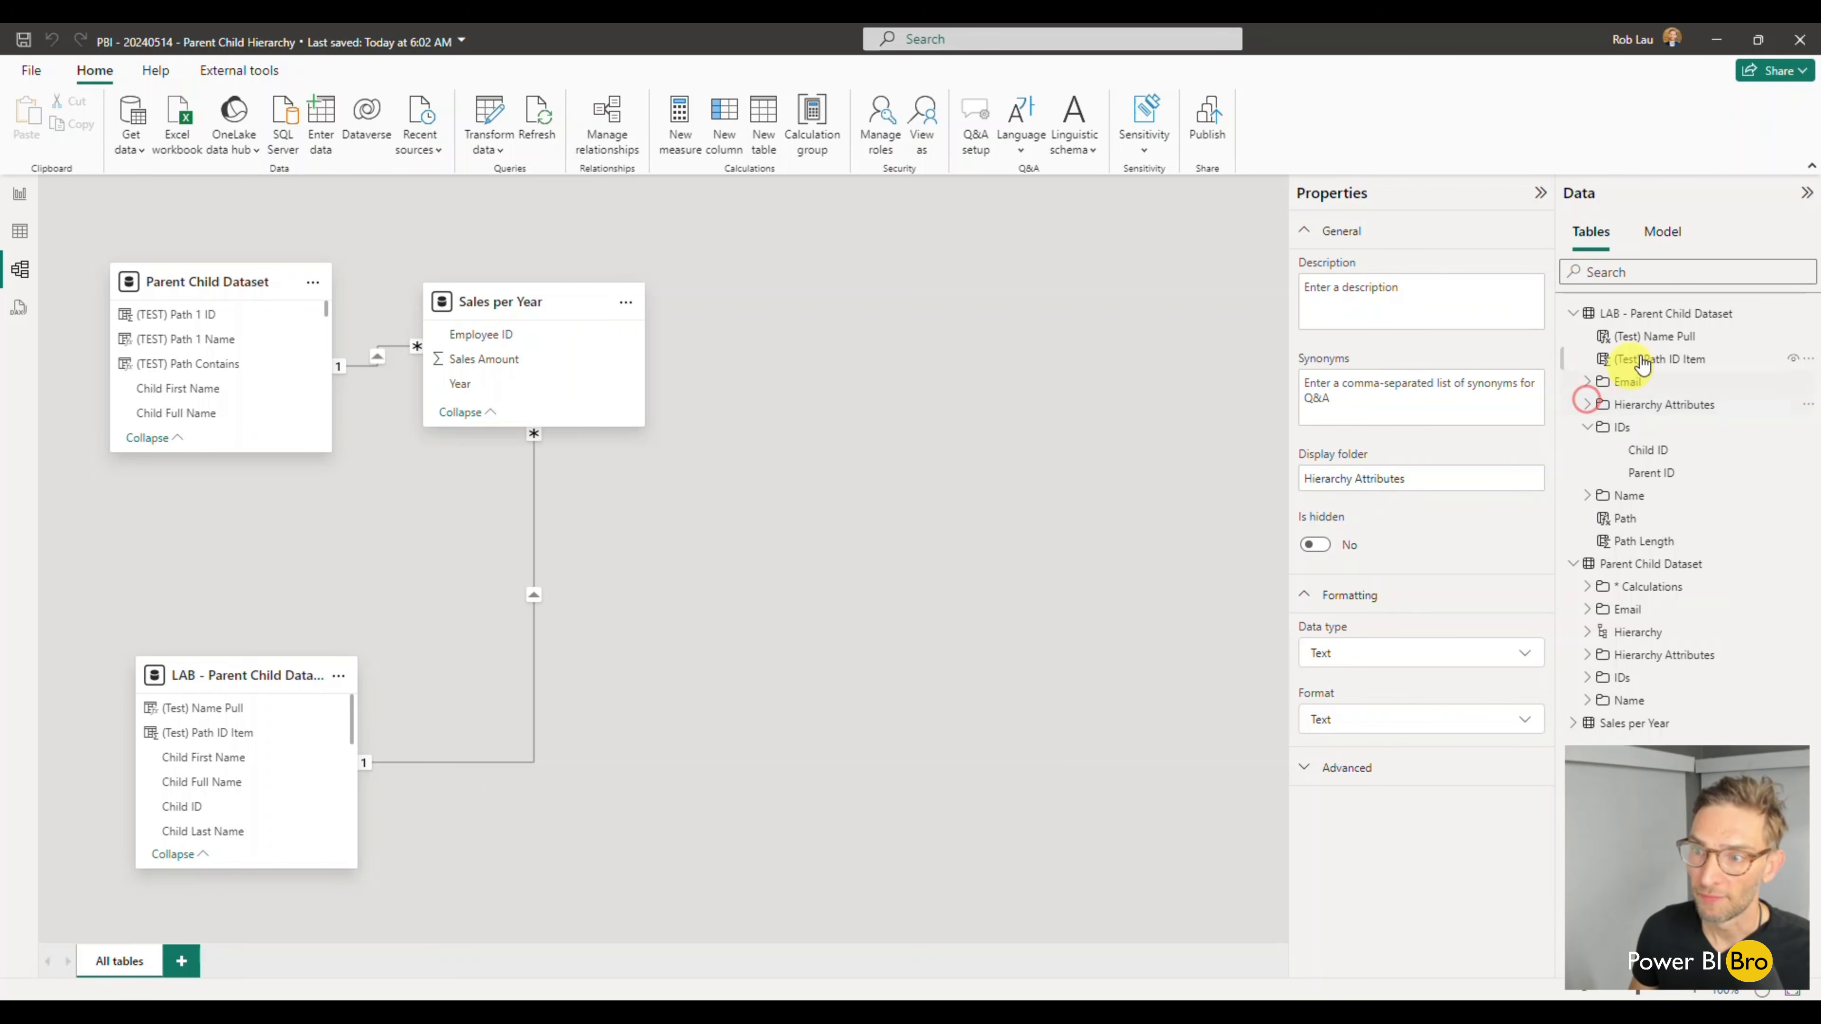
pyautogui.click(1648, 335)
pyautogui.keyDown('shift'); pyautogui.click(1650, 357); pyautogui.keyUp('shift')
pyautogui.click(1346, 477)
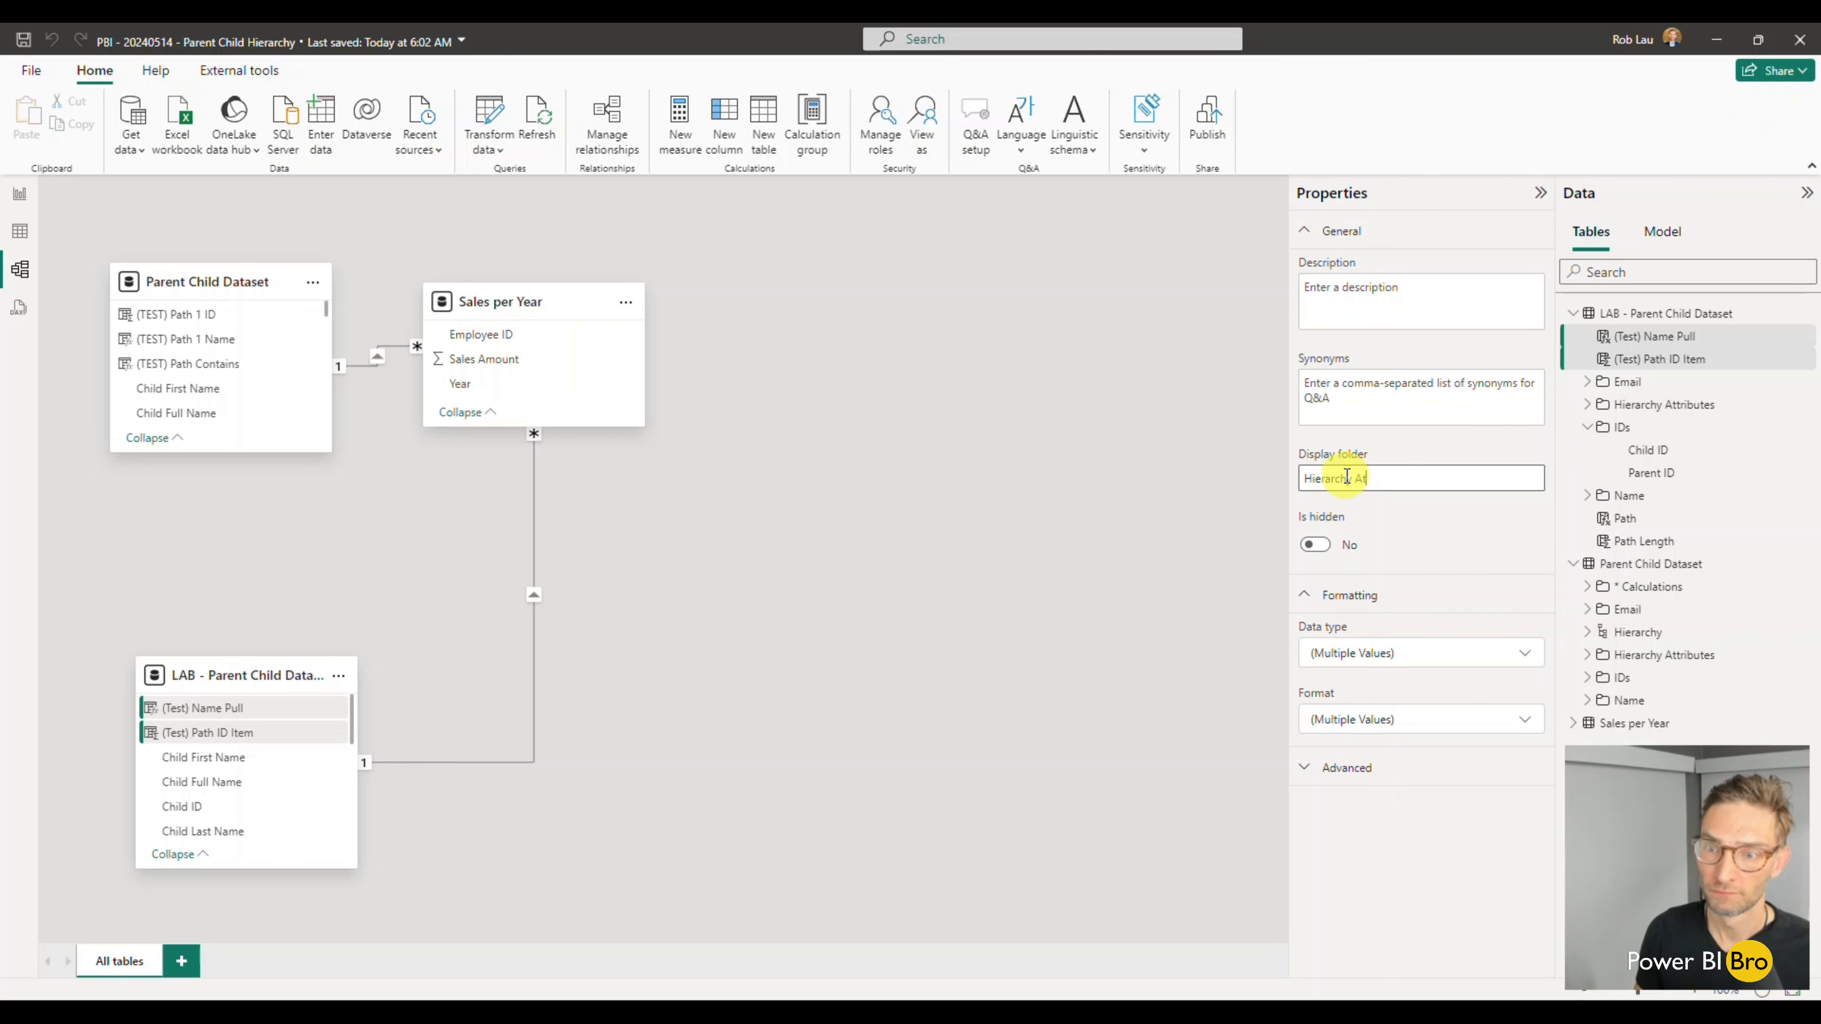
pyautogui.write('Hierarchy Attributes')
pyautogui.press('Return')
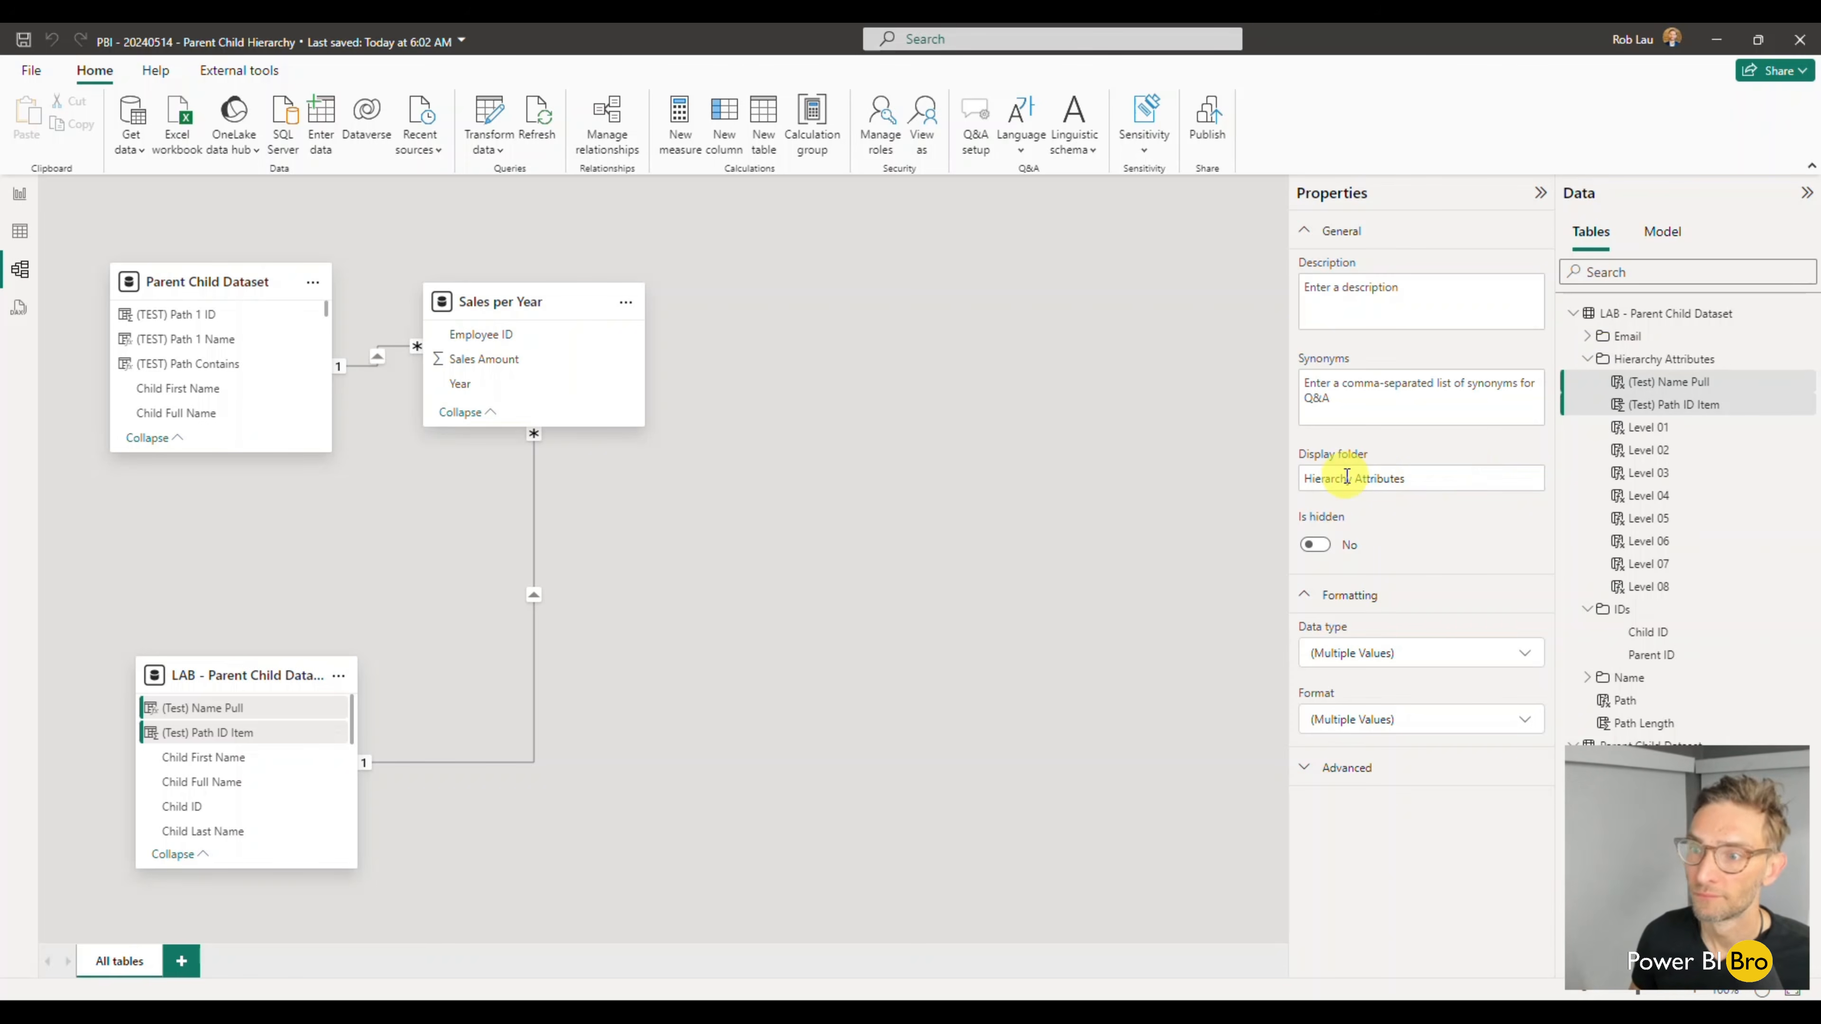
# - Set the display folder of the LAB table's Path and Path Length columns to Hierarchy Attributes and collapse the open folders
pyautogui.click(1588, 358)
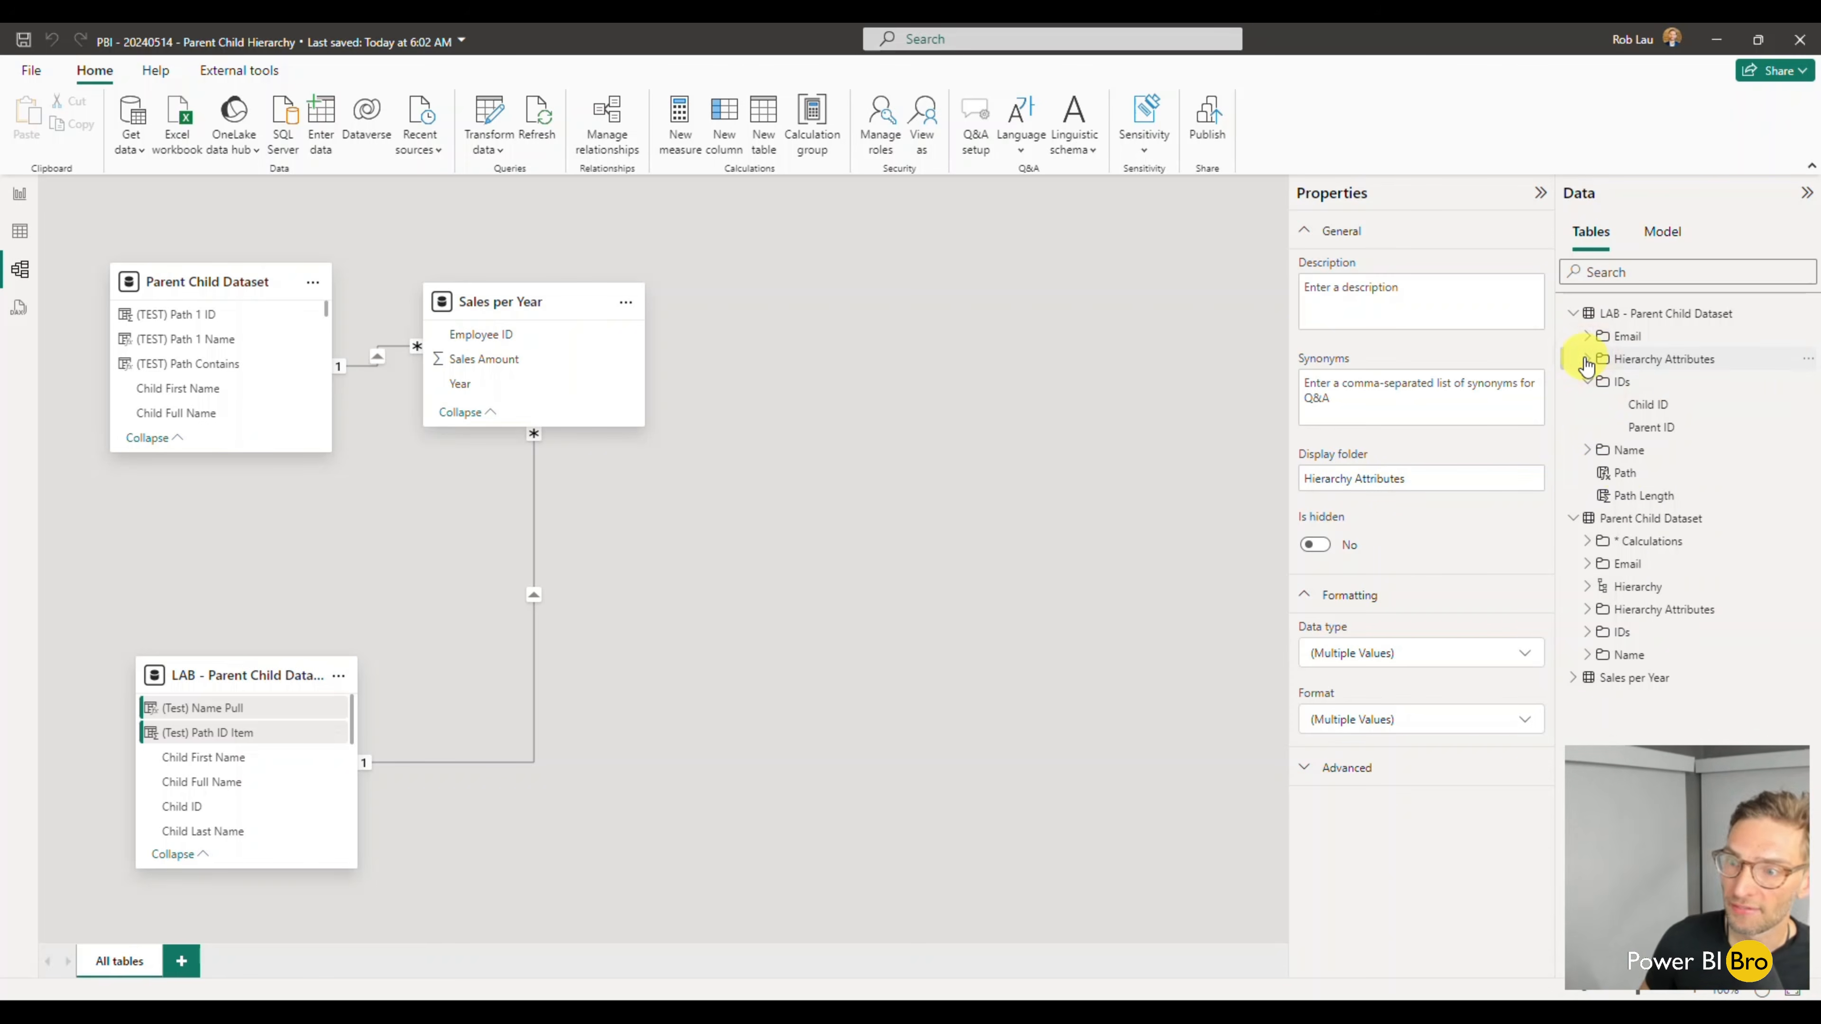
pyautogui.click(1623, 473)
pyautogui.keyDown('shift'); pyautogui.click(1627, 495); pyautogui.keyUp('shift')
pyautogui.click(1362, 479)
pyautogui.write('Hierarchy')
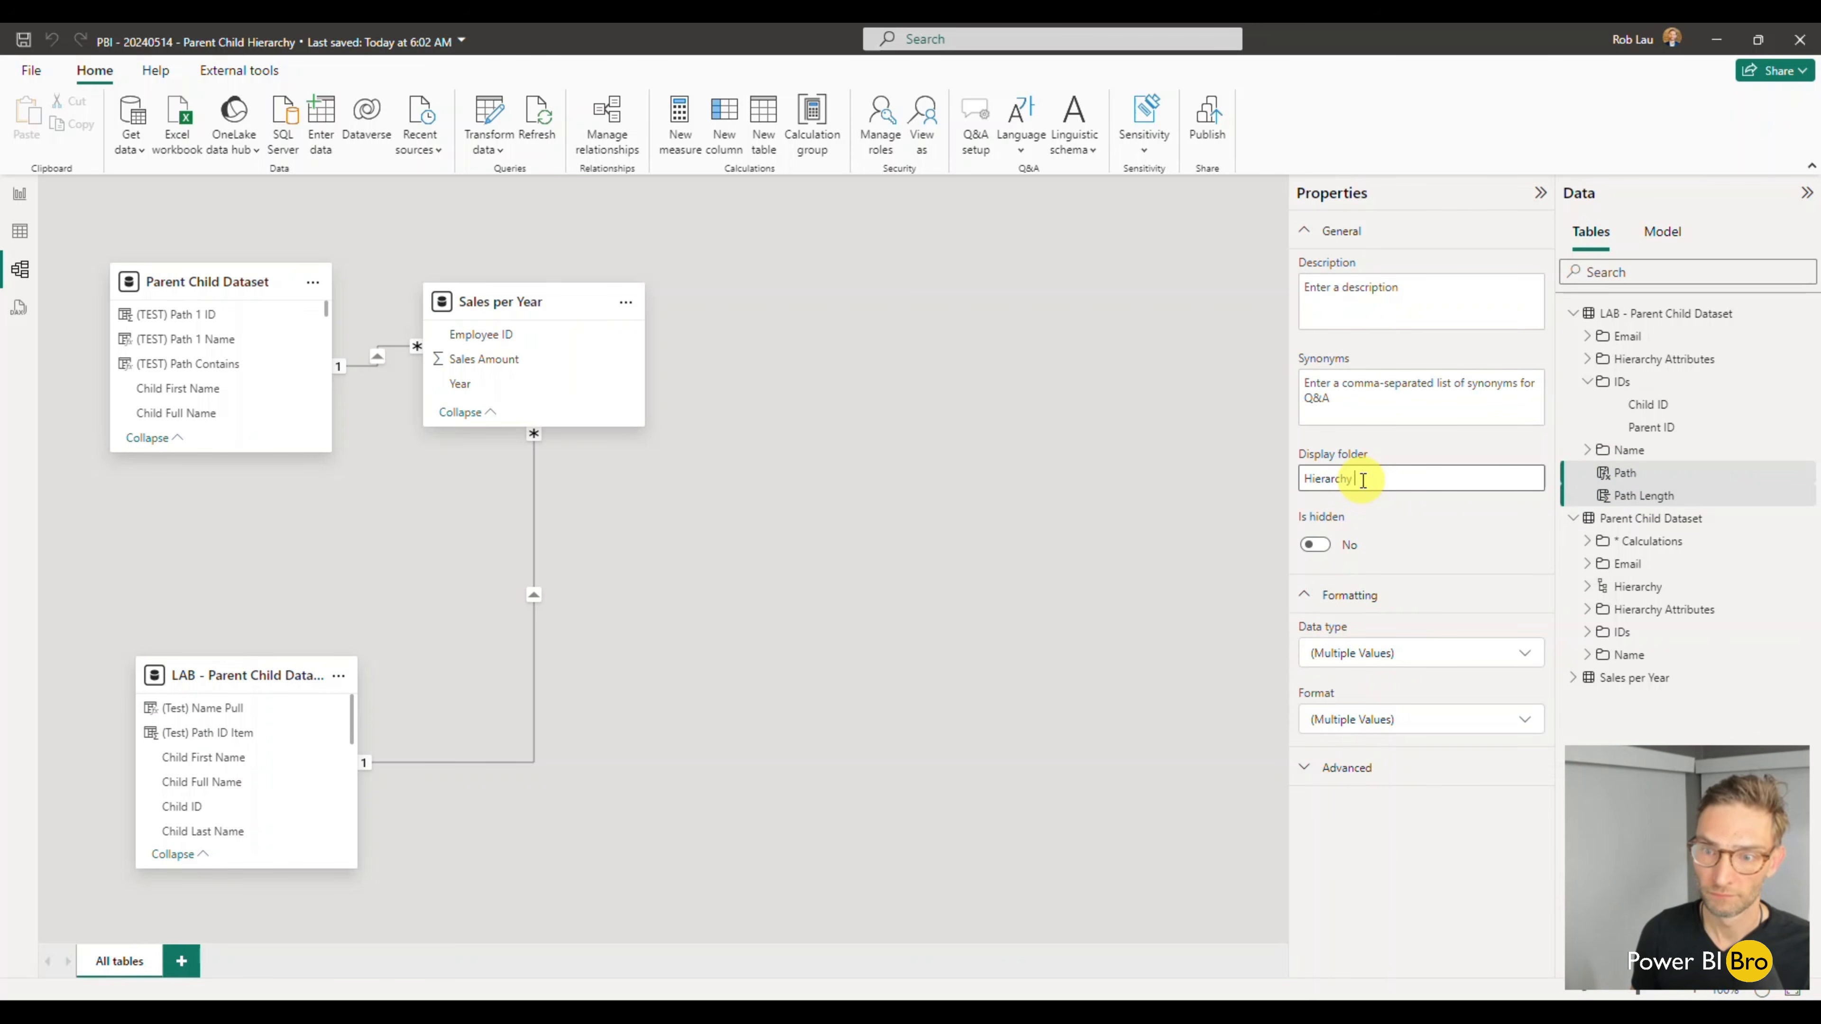
pyautogui.write(' Attributes')
pyautogui.press('Return')
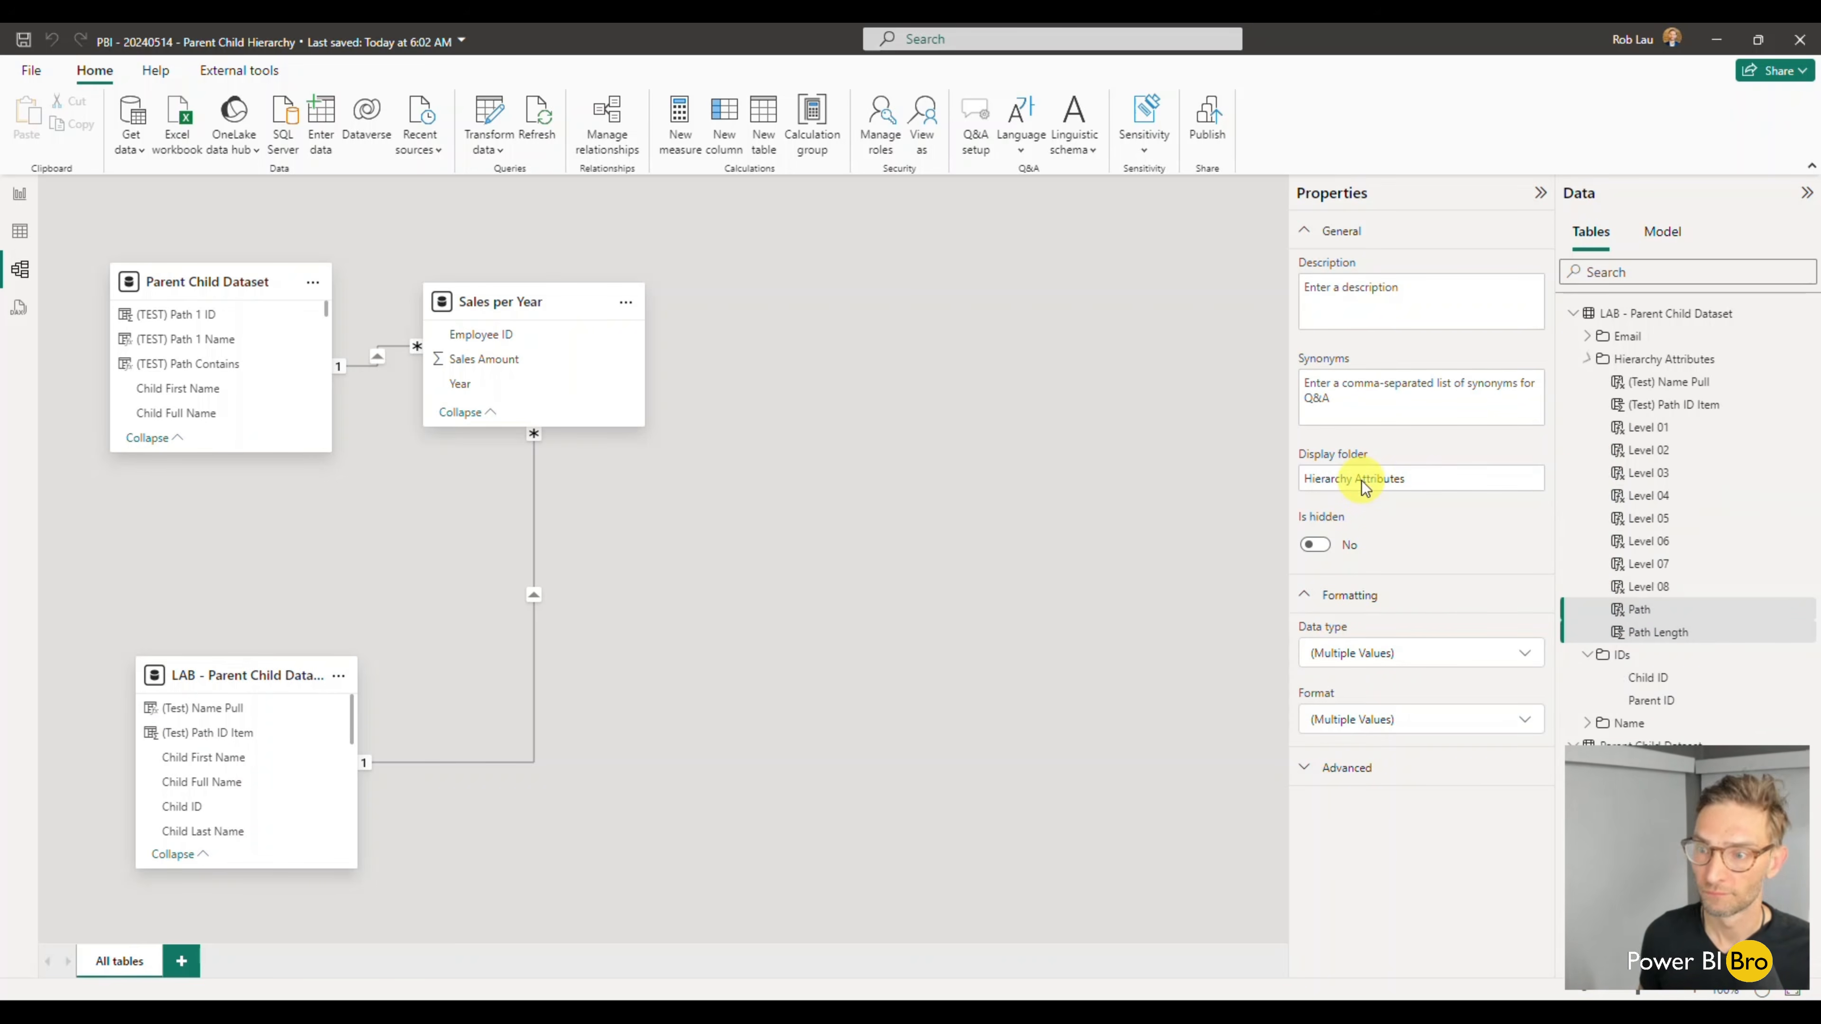
pyautogui.click(1595, 360)
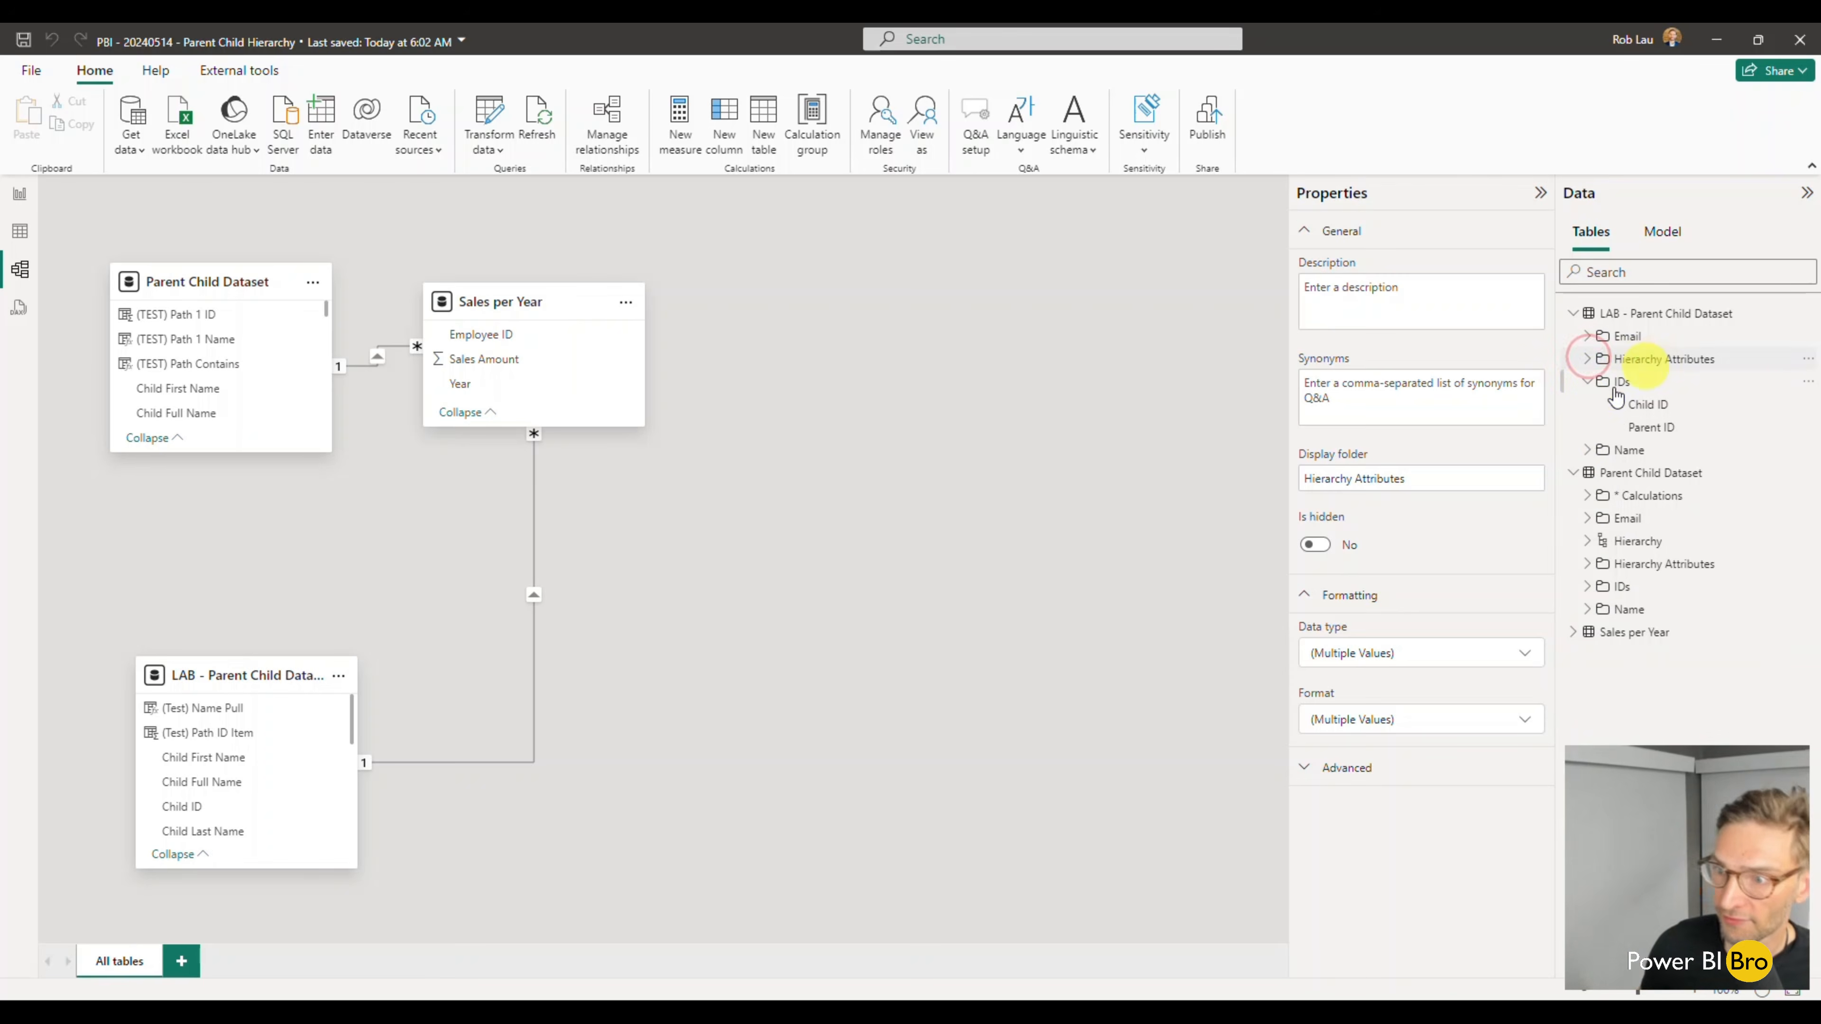
pyautogui.click(1585, 386)
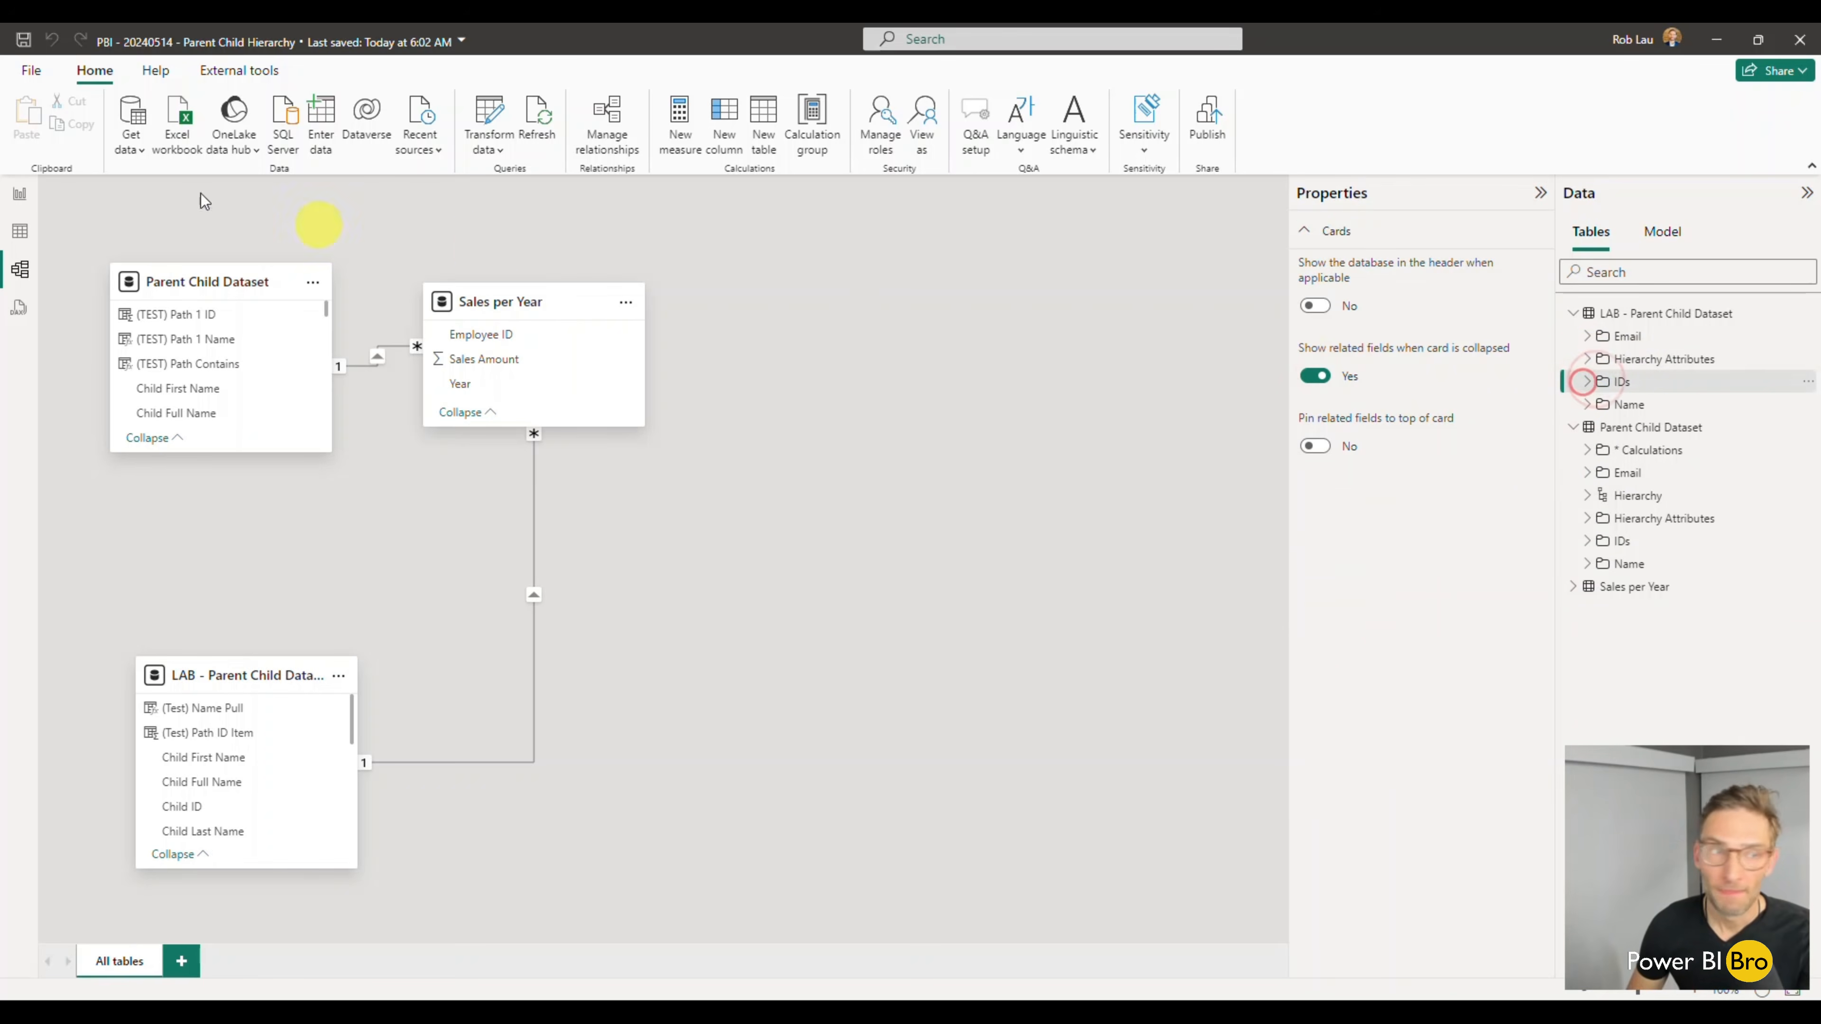
# - Back in the report view, copy the full formula of the Headcount measure in Parent Child Dataset's * Calculations folder
pyautogui.click(20, 194)
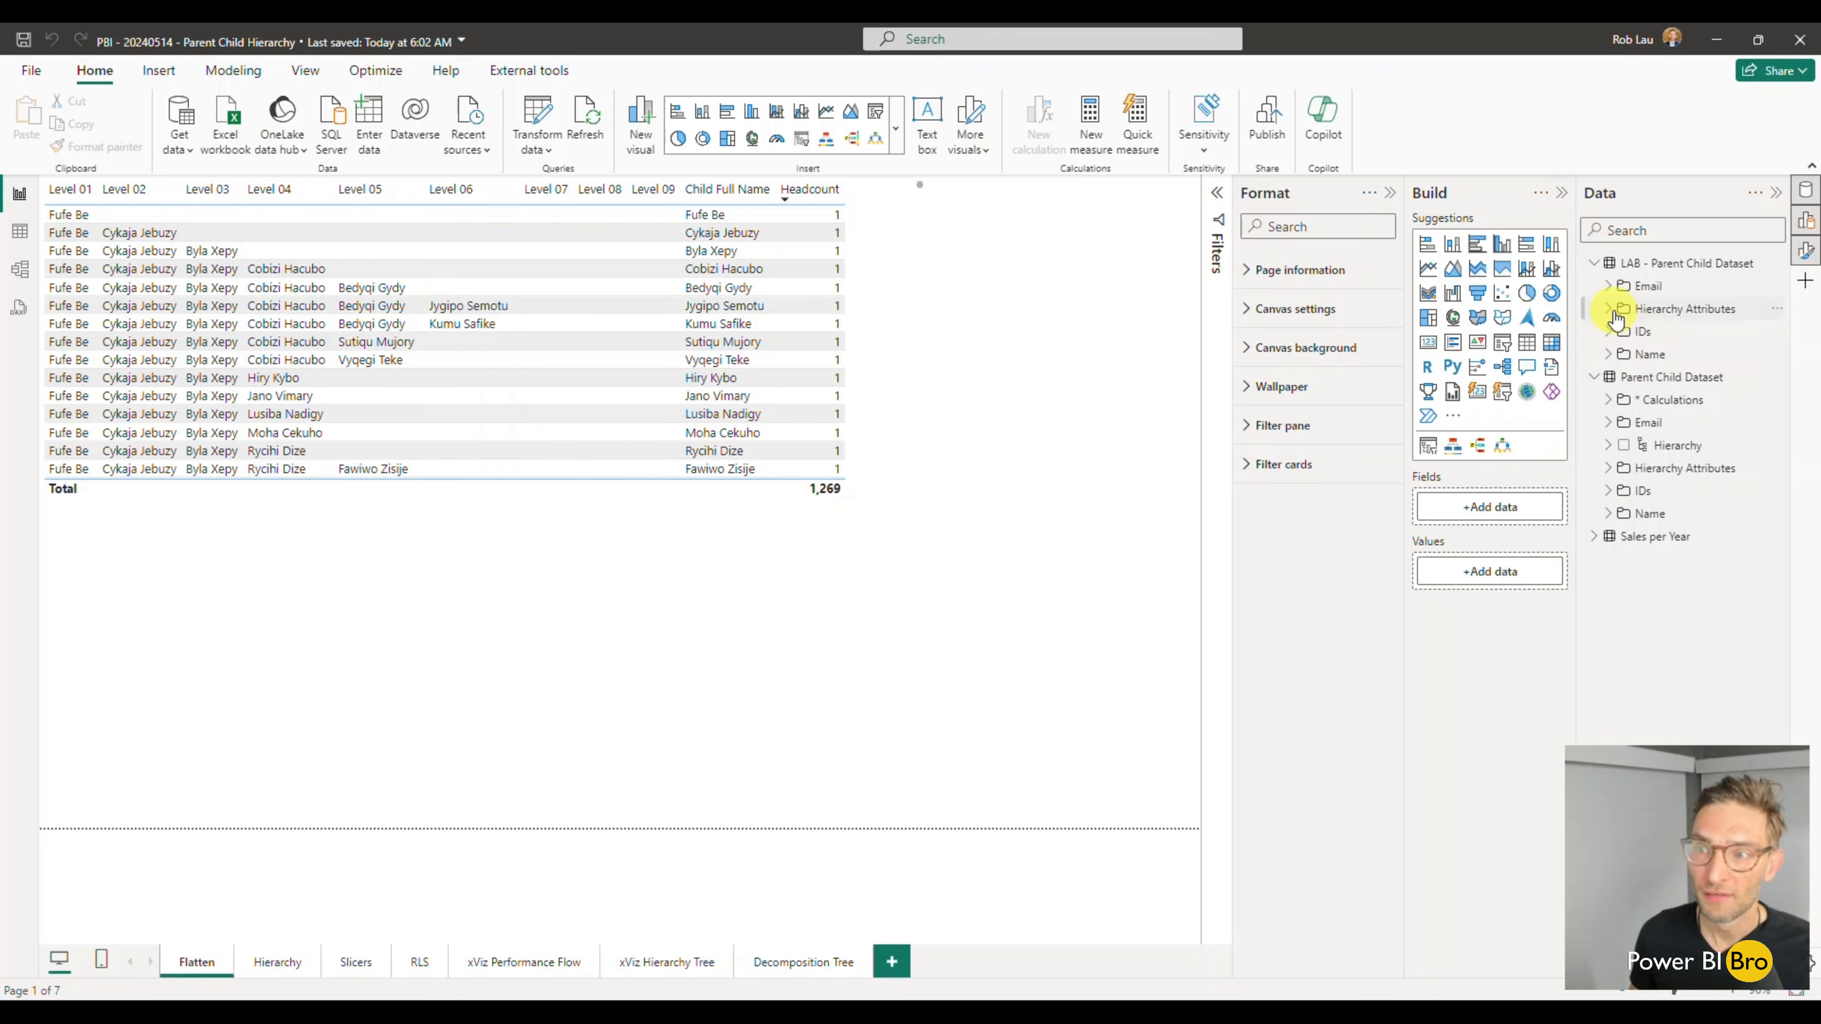
pyautogui.click(1608, 400)
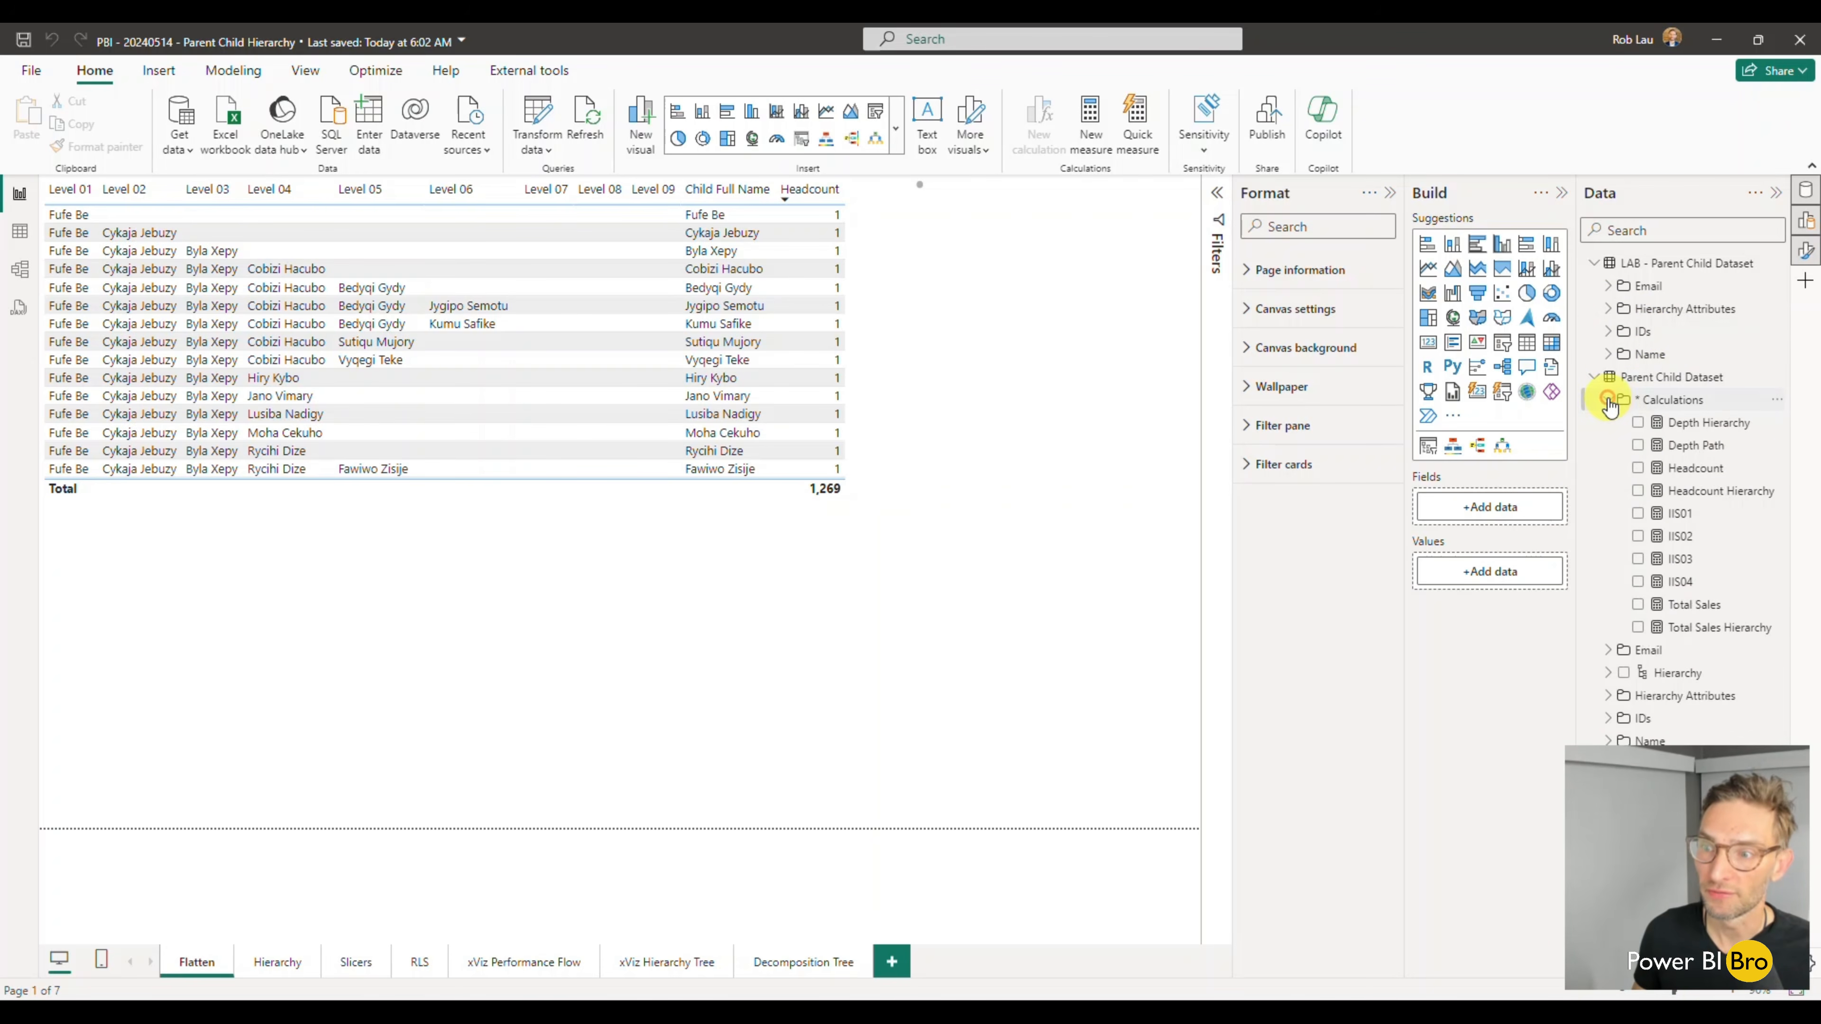
pyautogui.click(1693, 467)
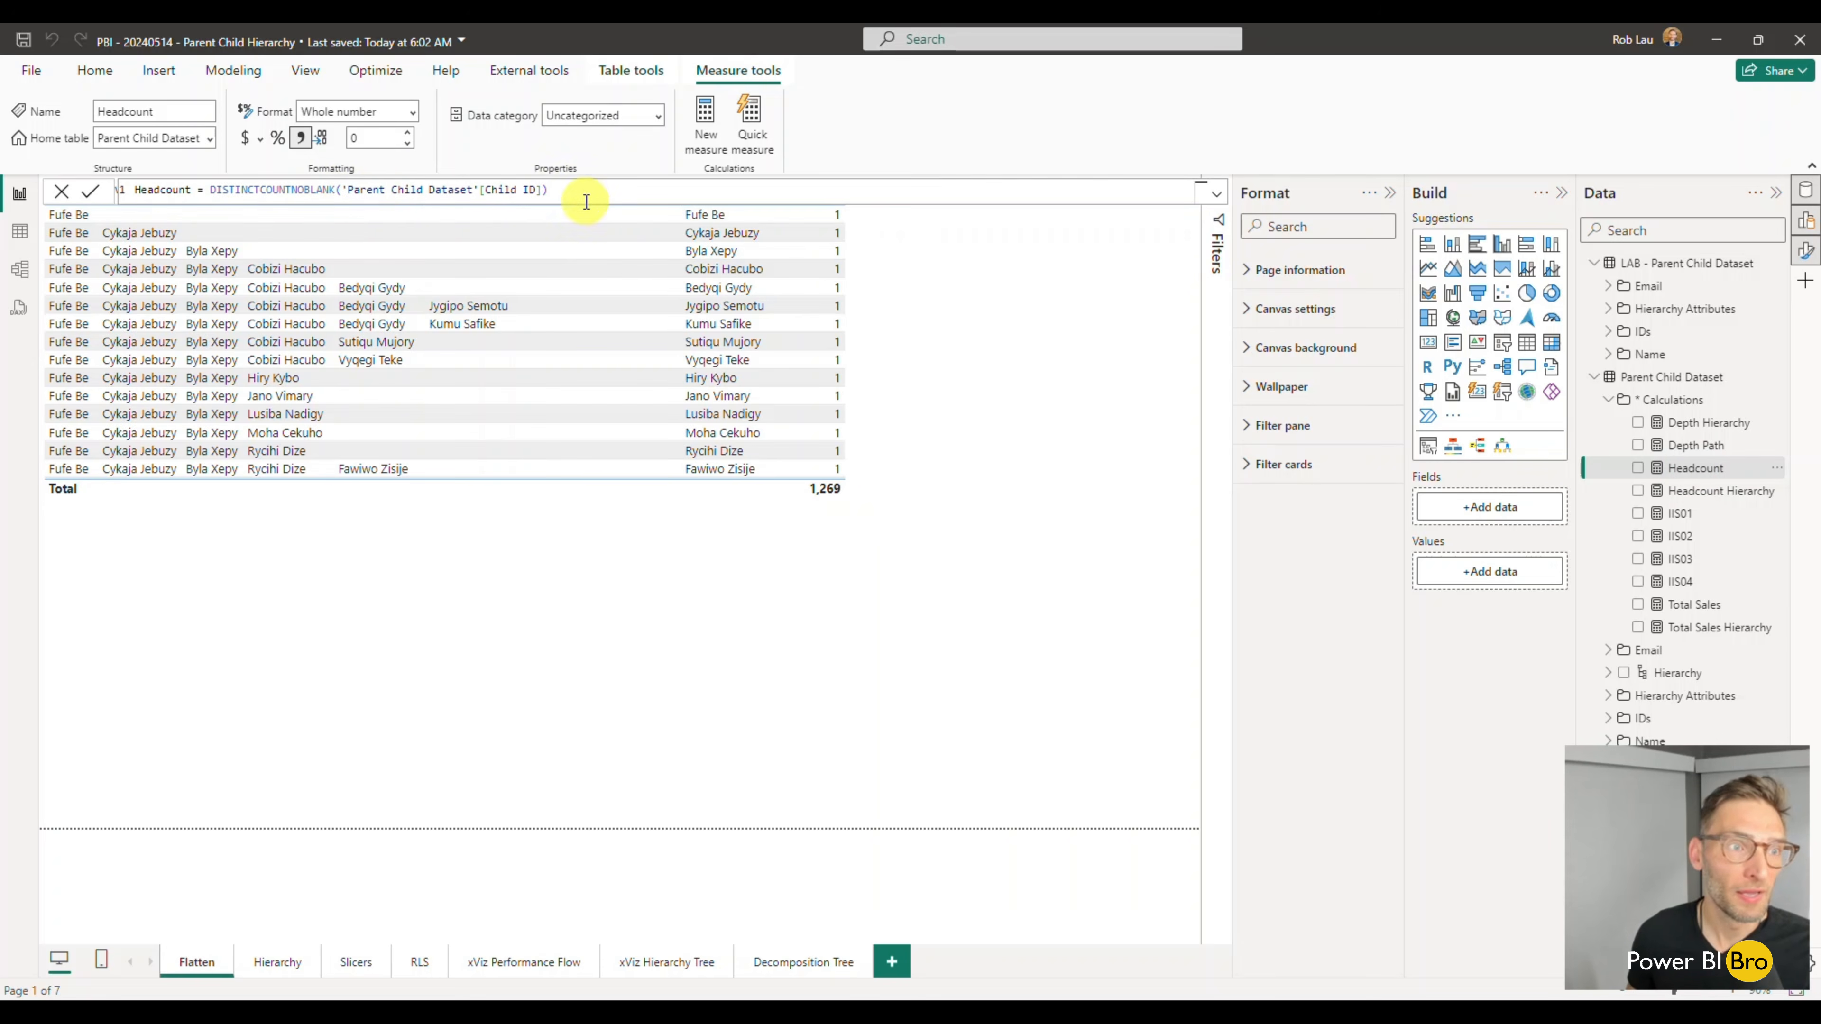
pyautogui.moveTo(592, 191); pyautogui.dragTo(66, 166)
pyautogui.hotkey('ctrl', 'c')
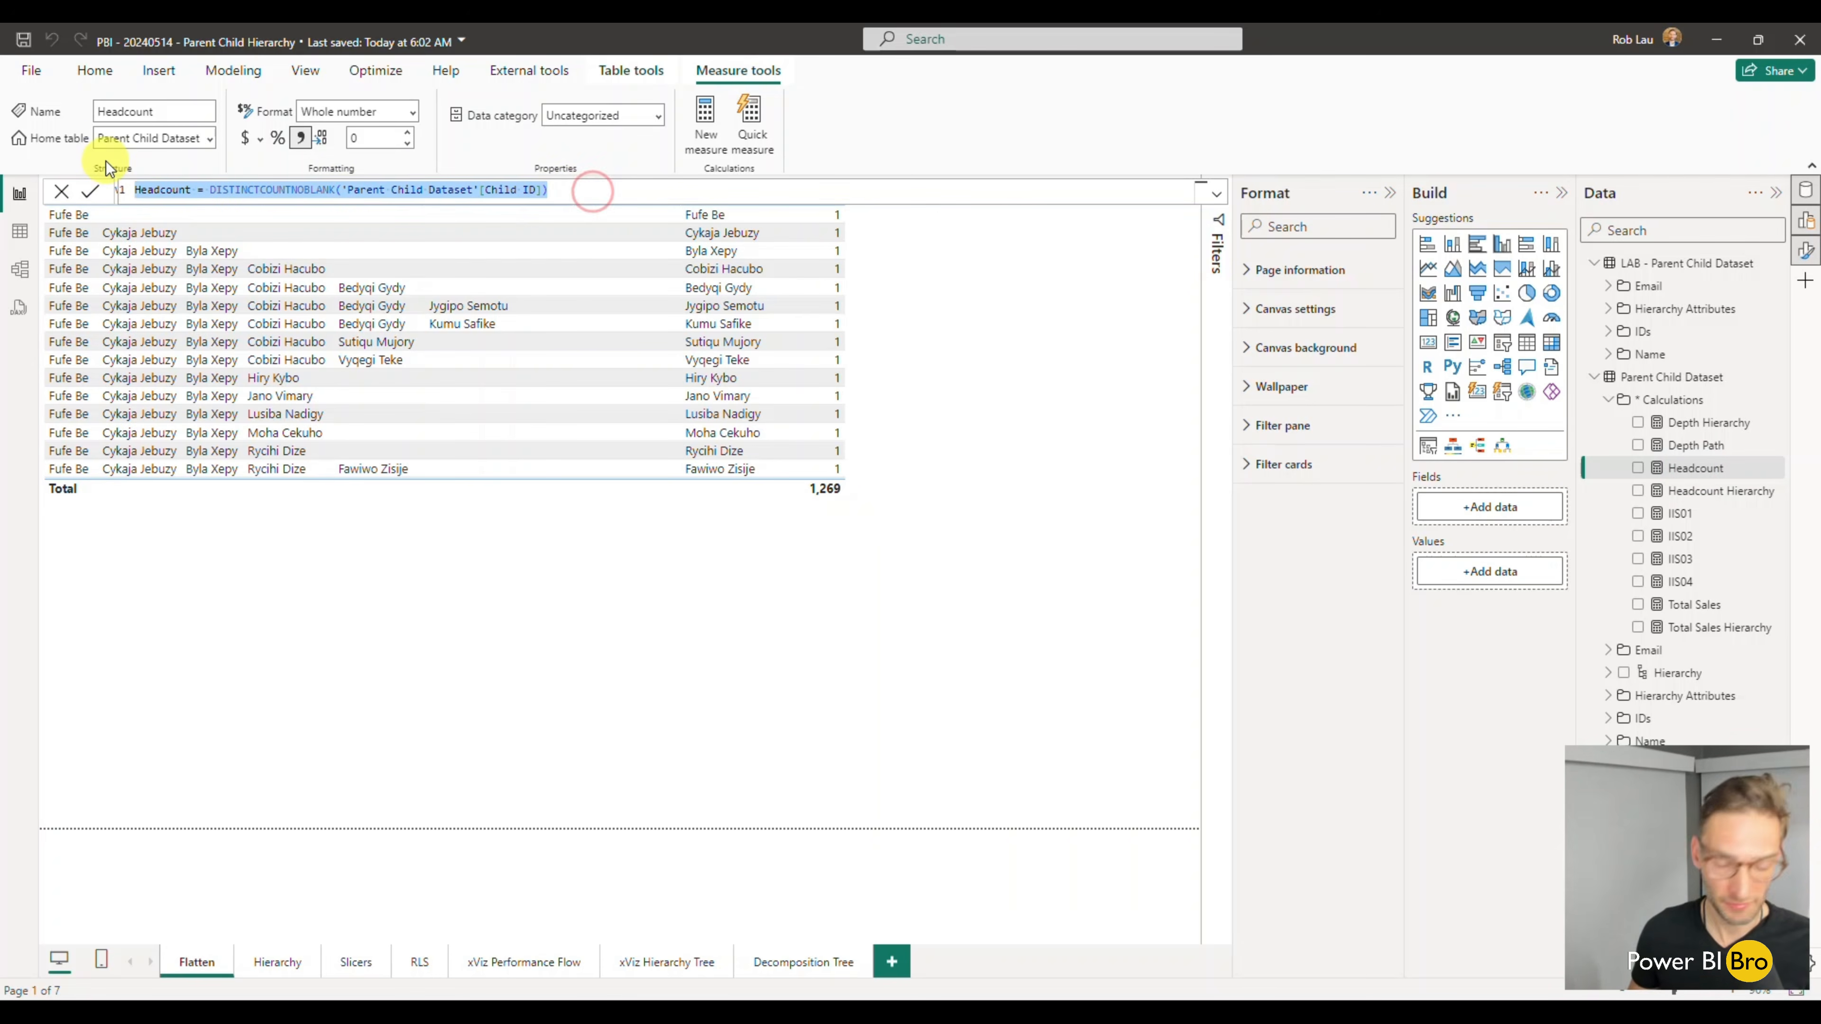
# - Create a new measure in LAB - Parent Child Dataset and replace its default formula with the copied Headcount formula
pyautogui.click(18, 235)
pyautogui.click(1688, 266)
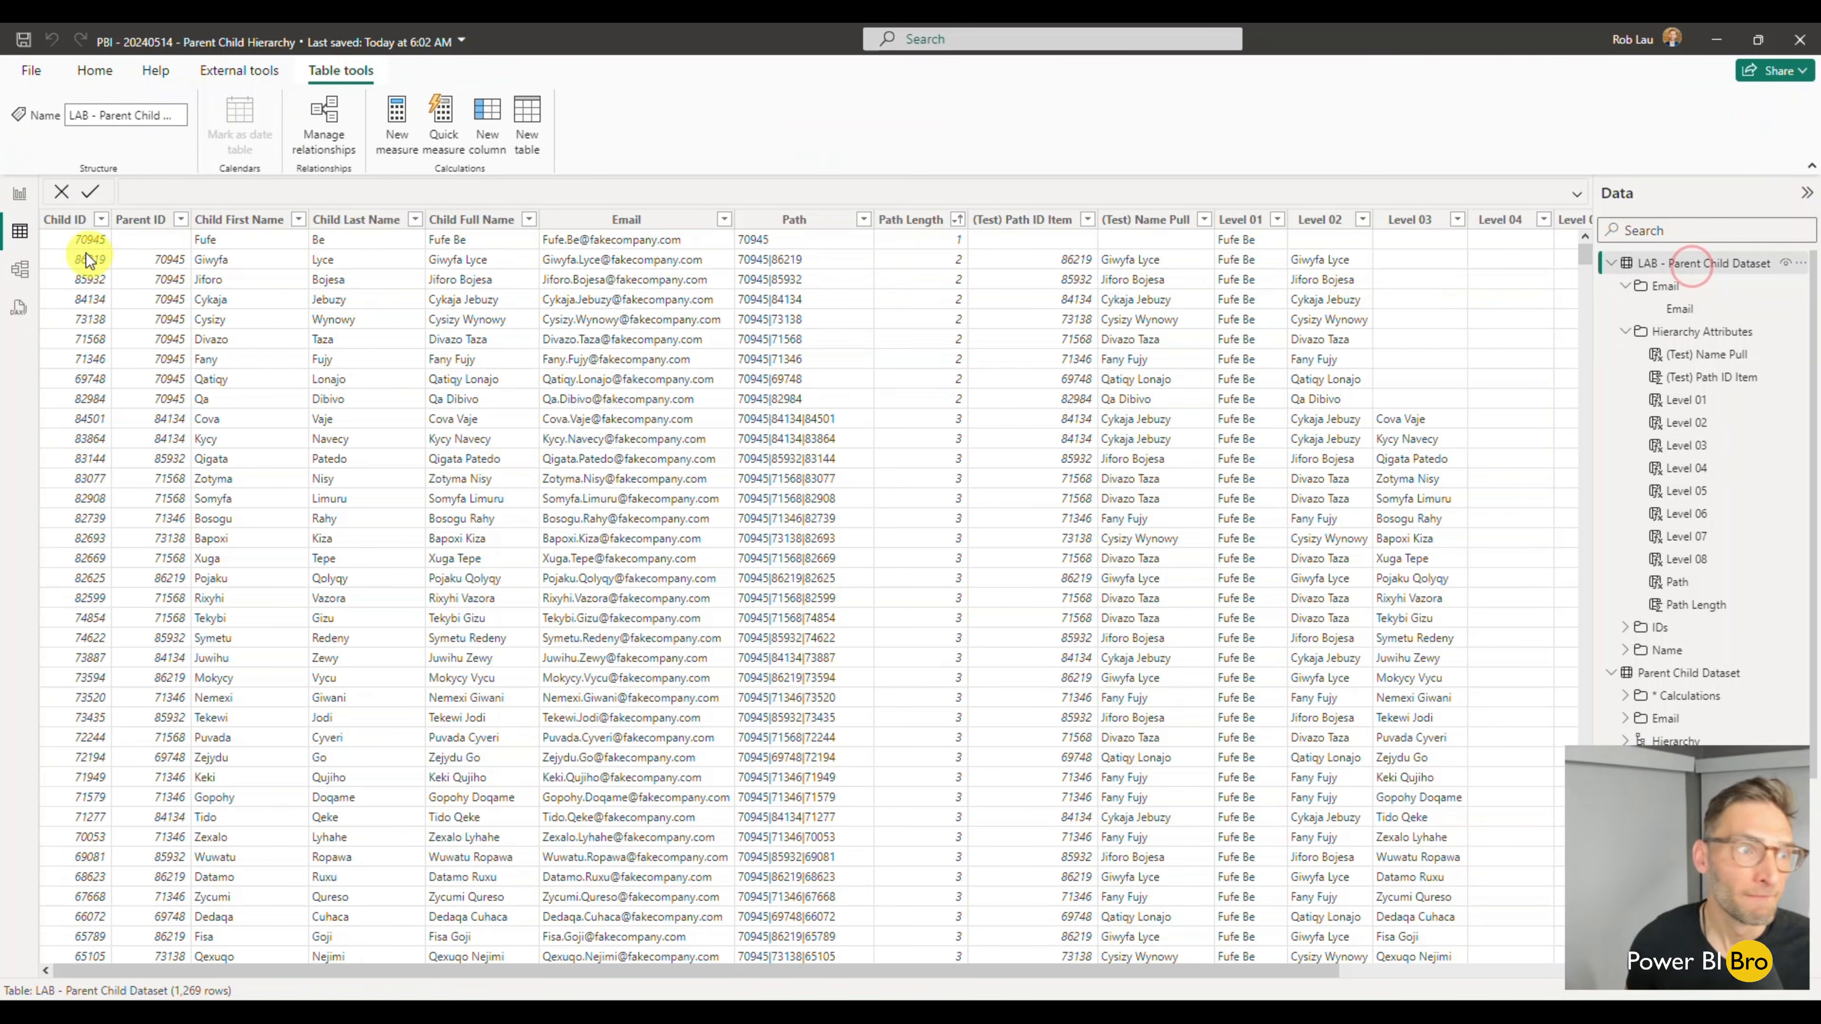
pyautogui.click(22, 195)
pyautogui.click(1781, 271)
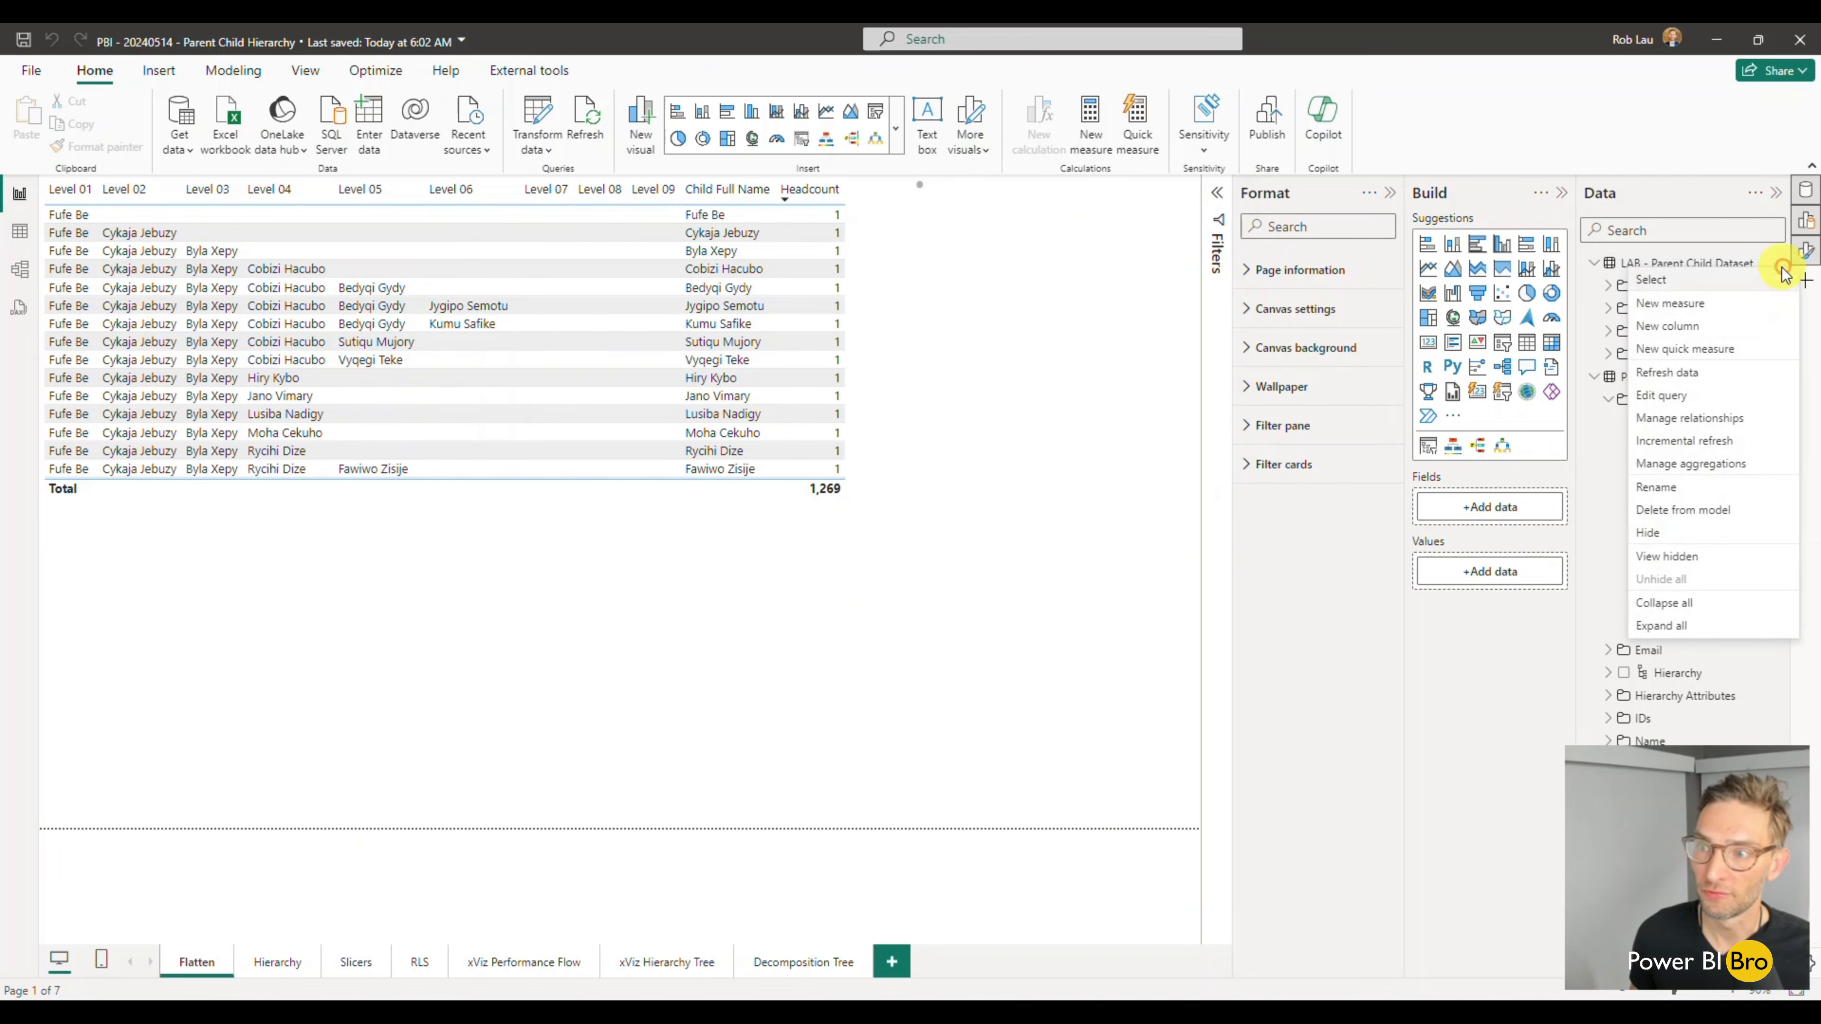
pyautogui.click(1727, 301)
pyautogui.click(203, 190)
pyautogui.hotkey('ctrl', 'a')
pyautogui.hotkey('ctrl', 'v')
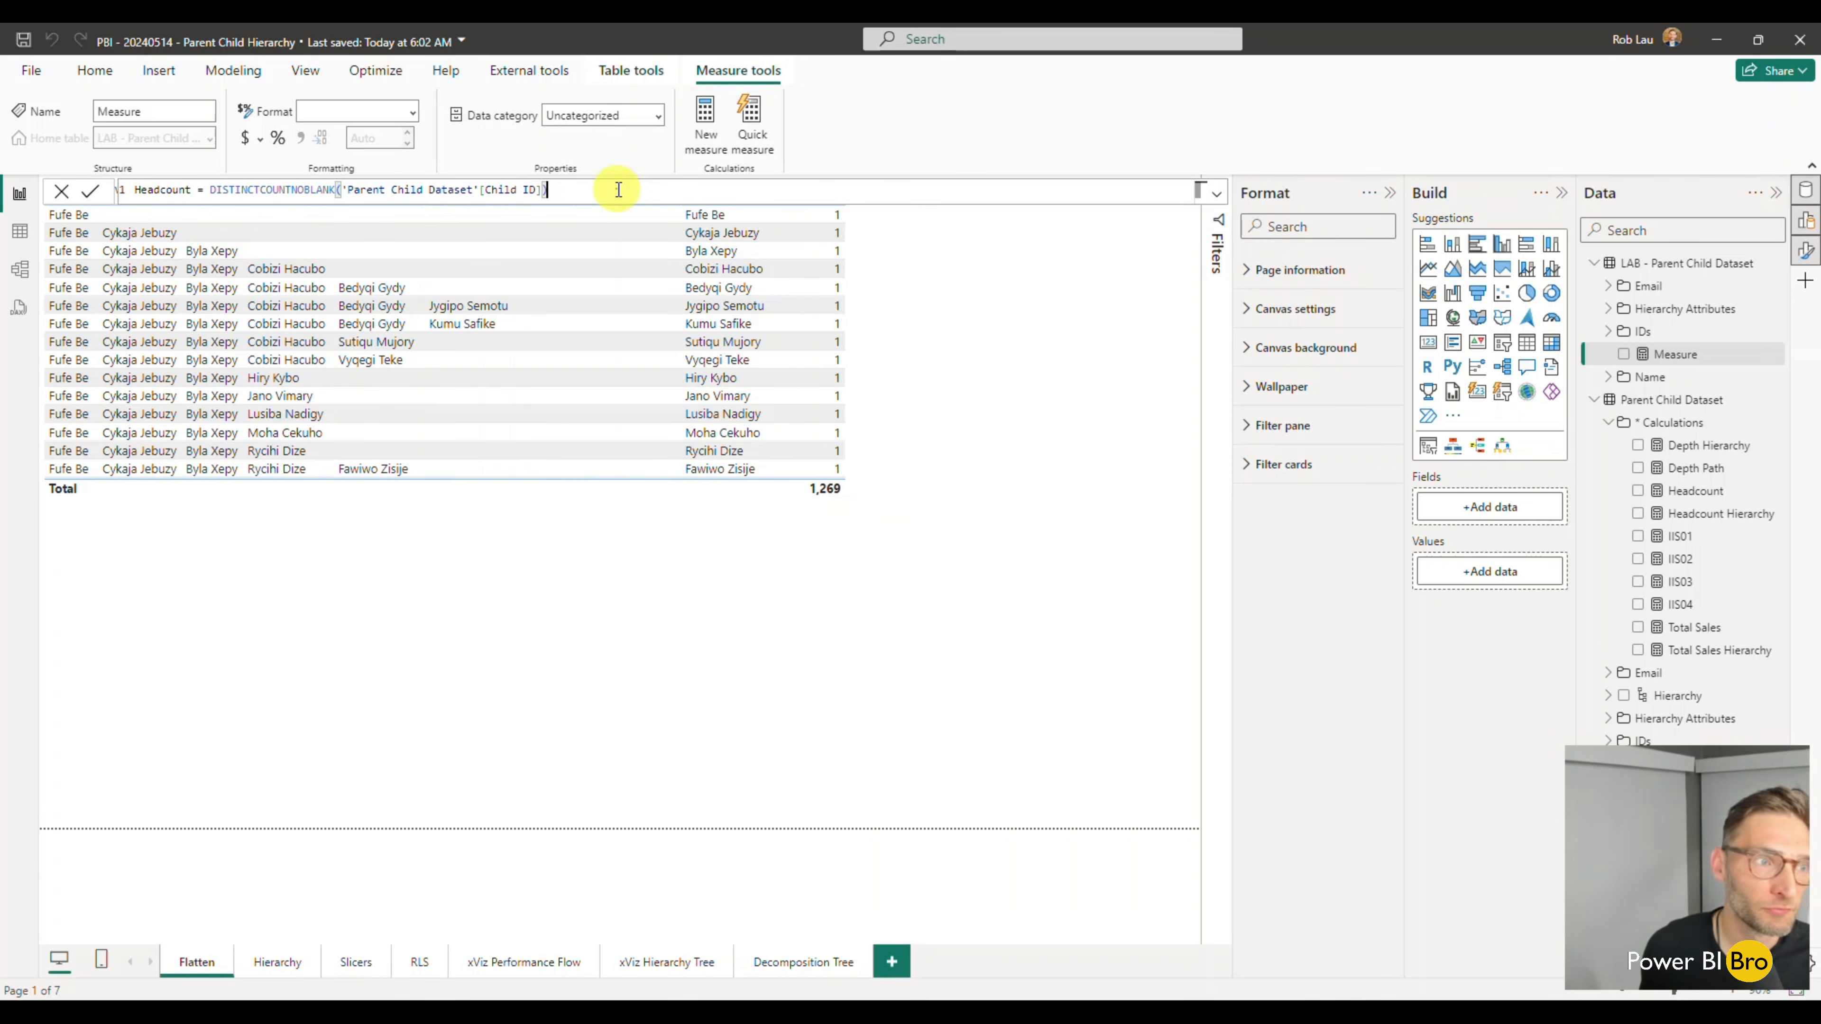
# - Rename the new measure in its formula to Headcount LAB to resolve the duplicate name and commit it
pyautogui.press('Return')
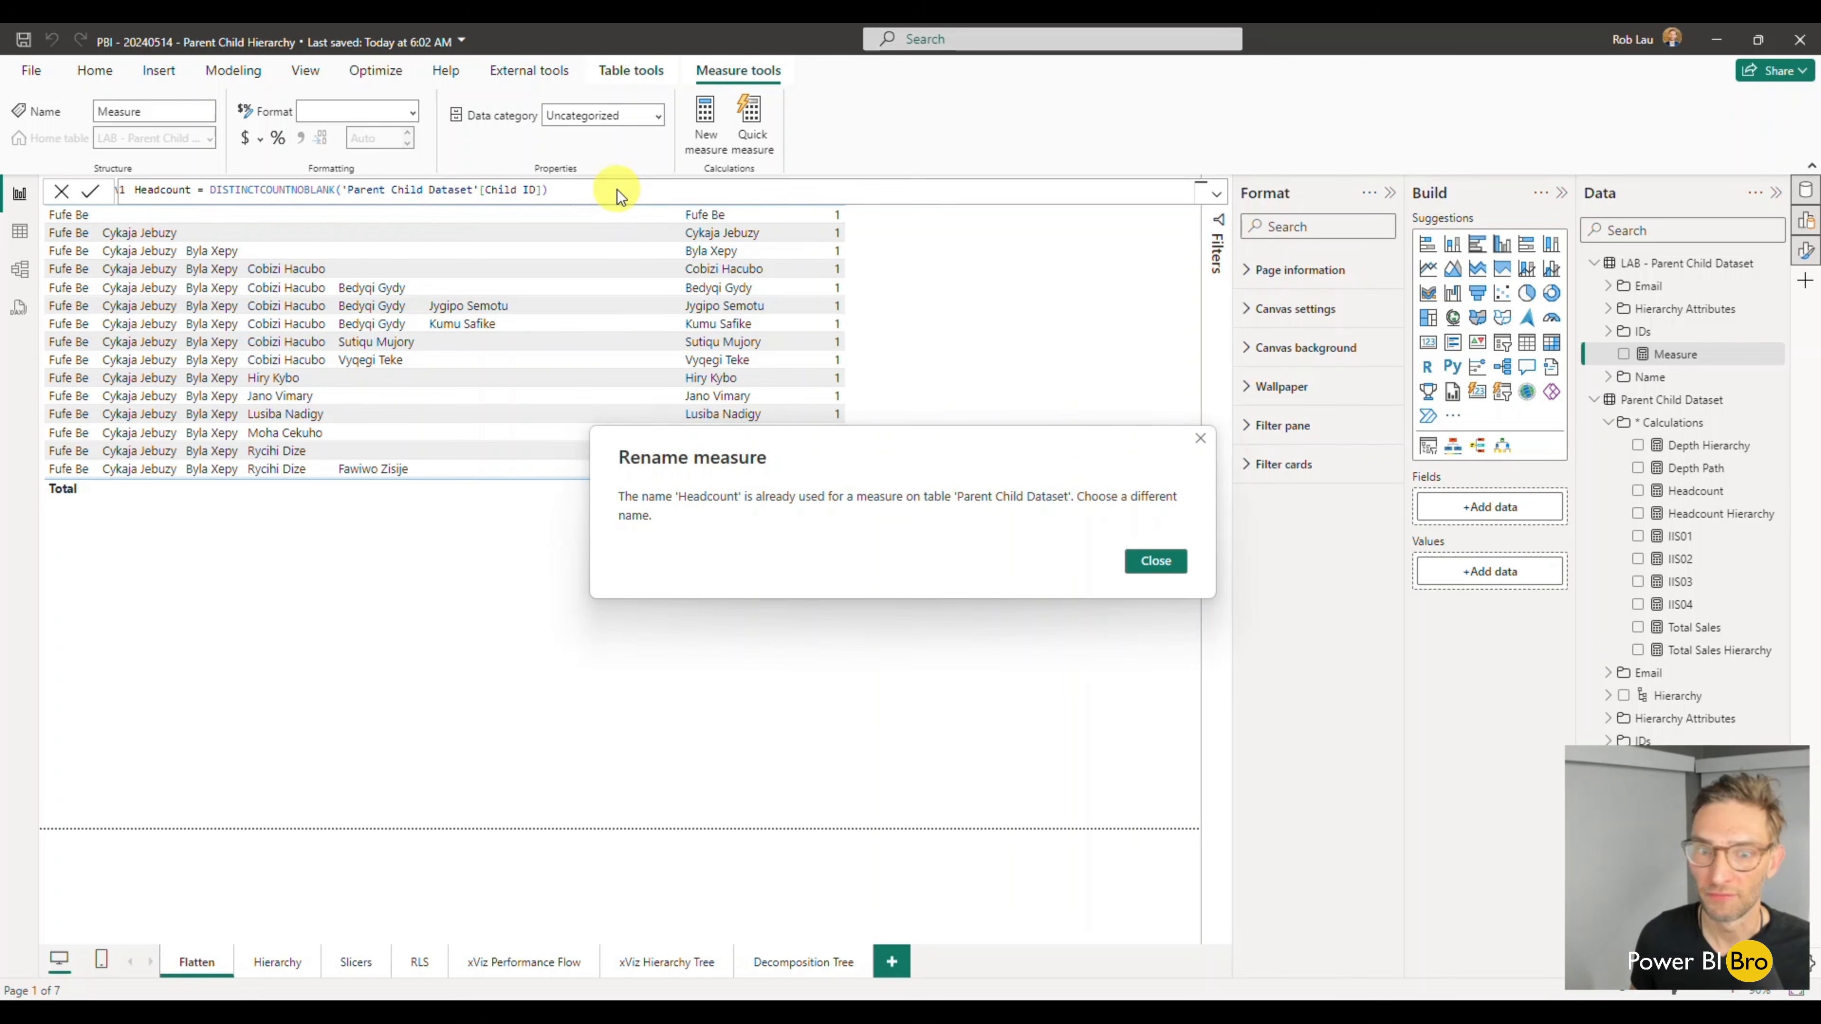
pyautogui.click(1201, 439)
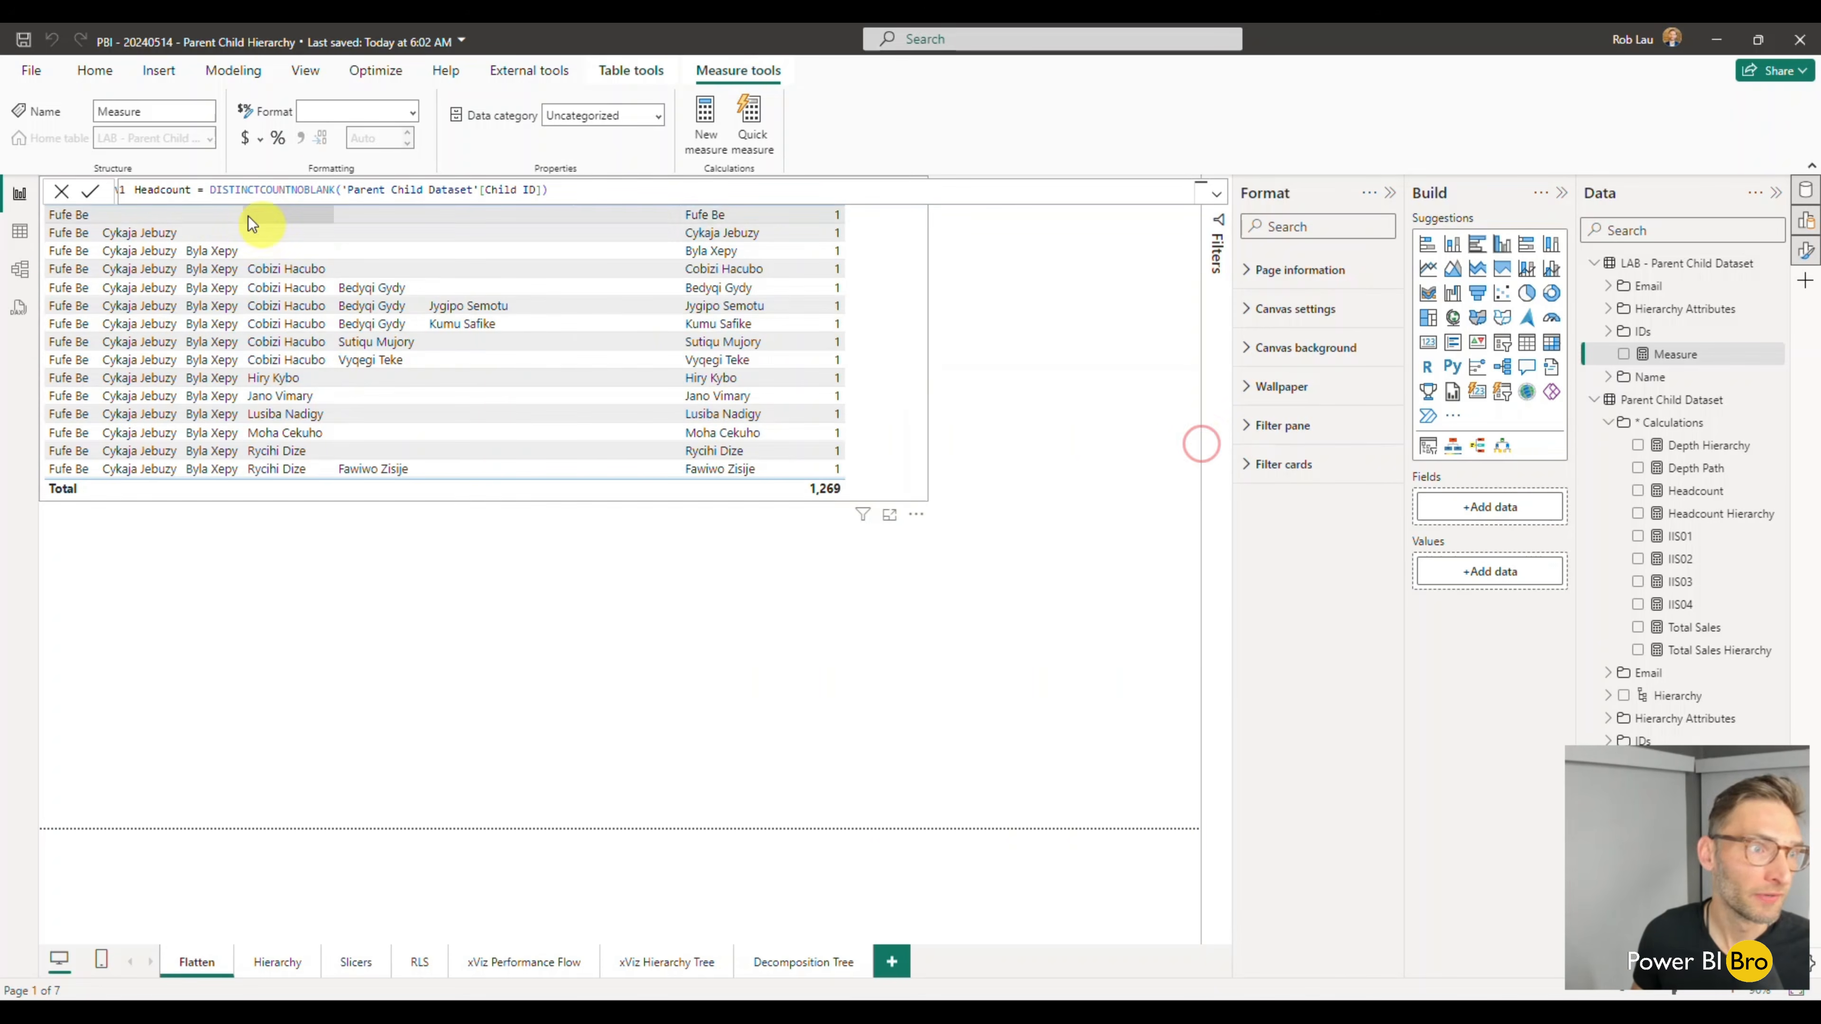
pyautogui.write('LAB')
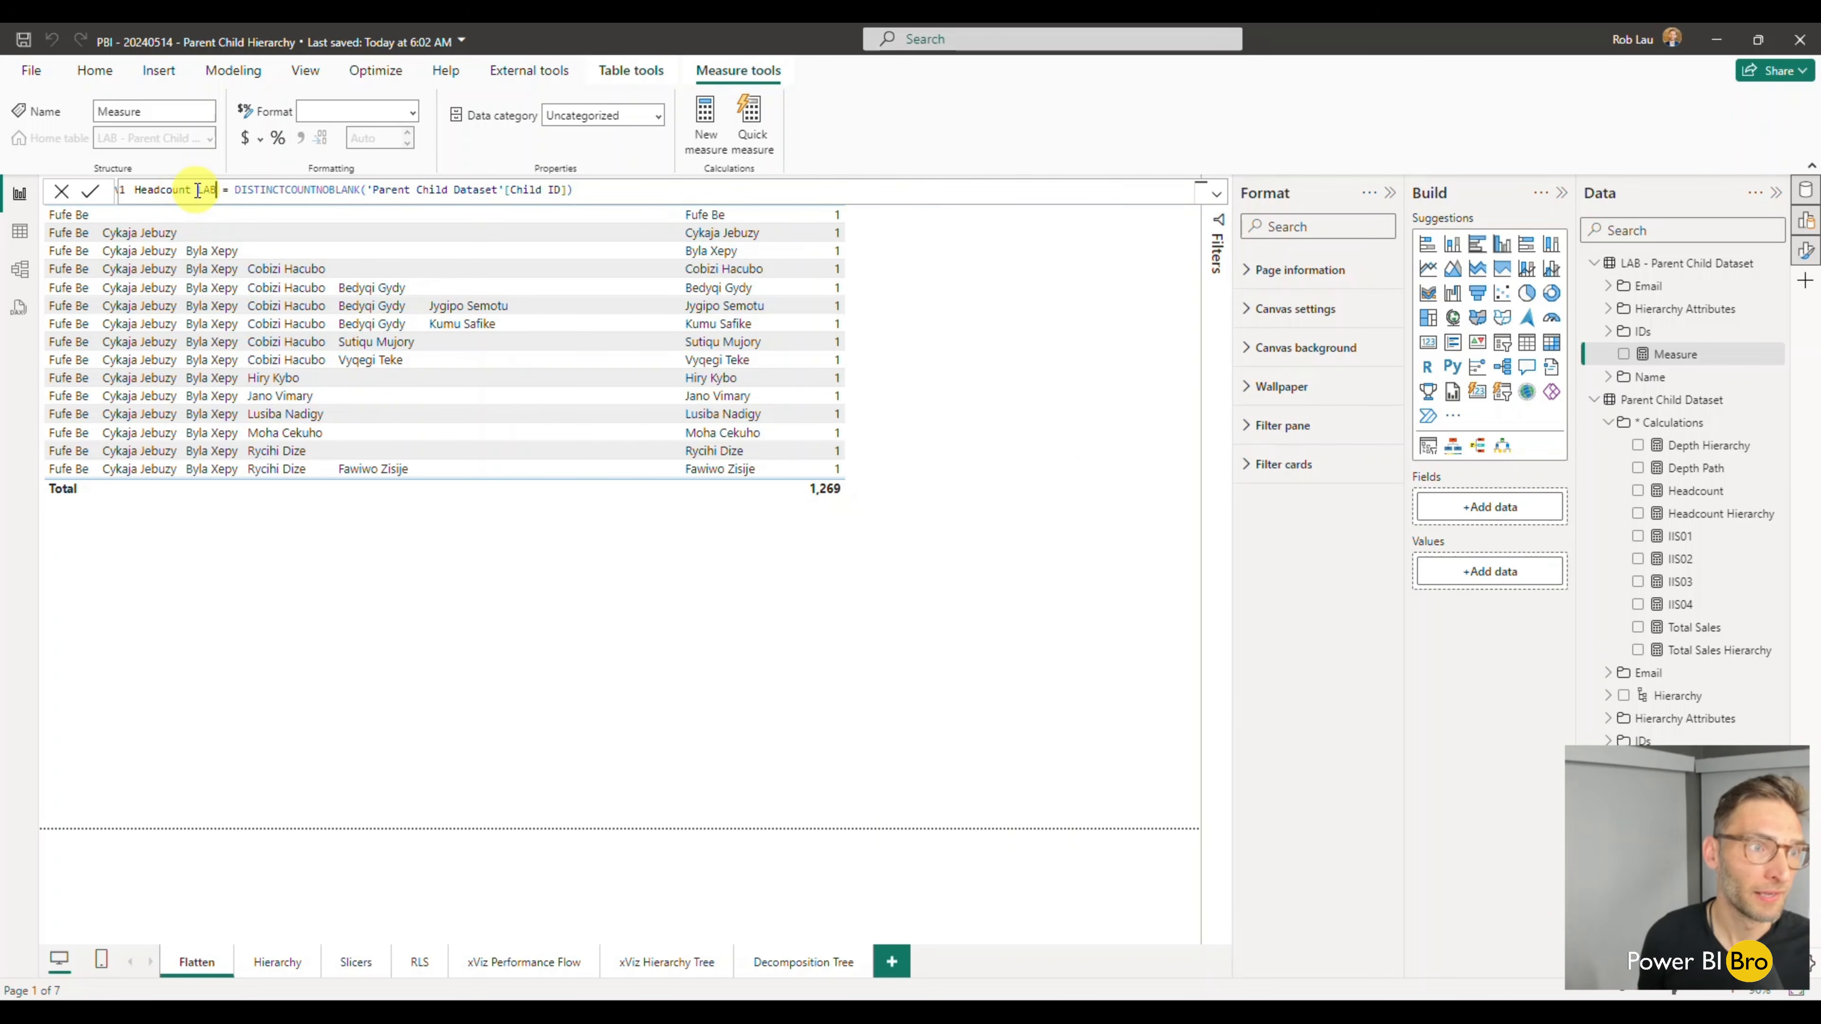
pyautogui.press('Return')
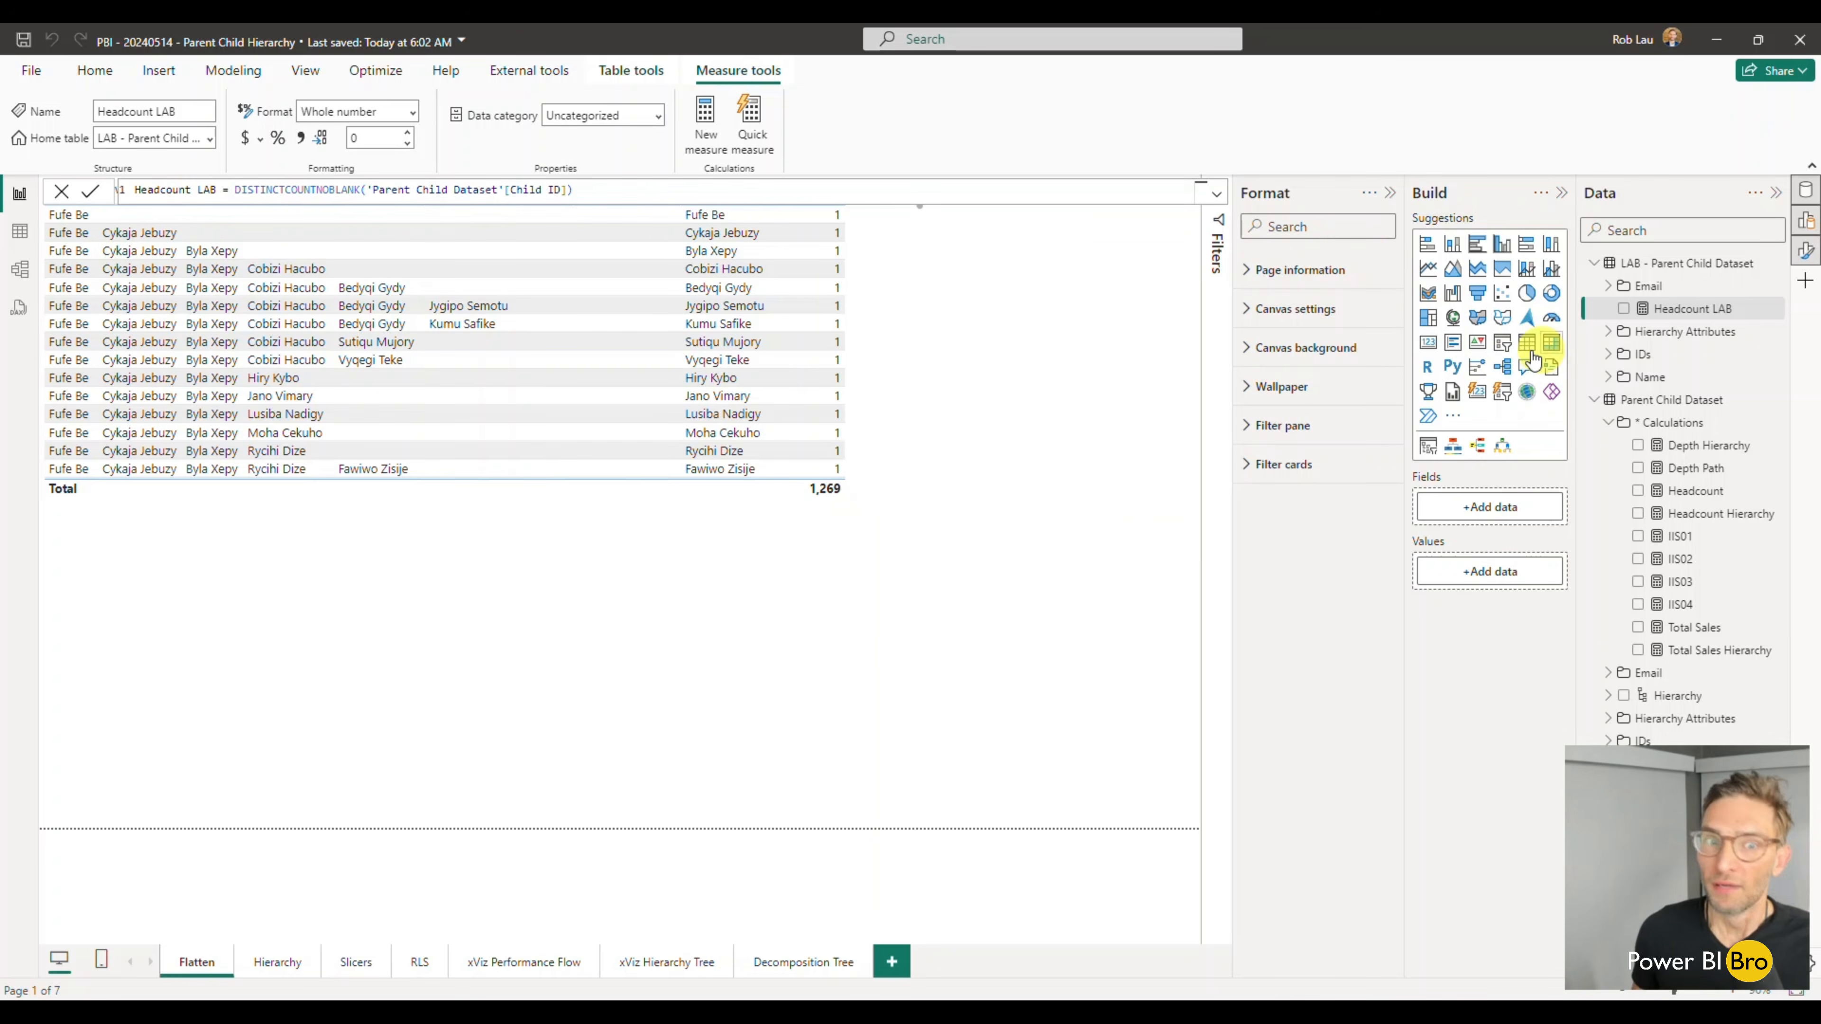
pyautogui.click(632, 693)
pyautogui.click(312, 642)
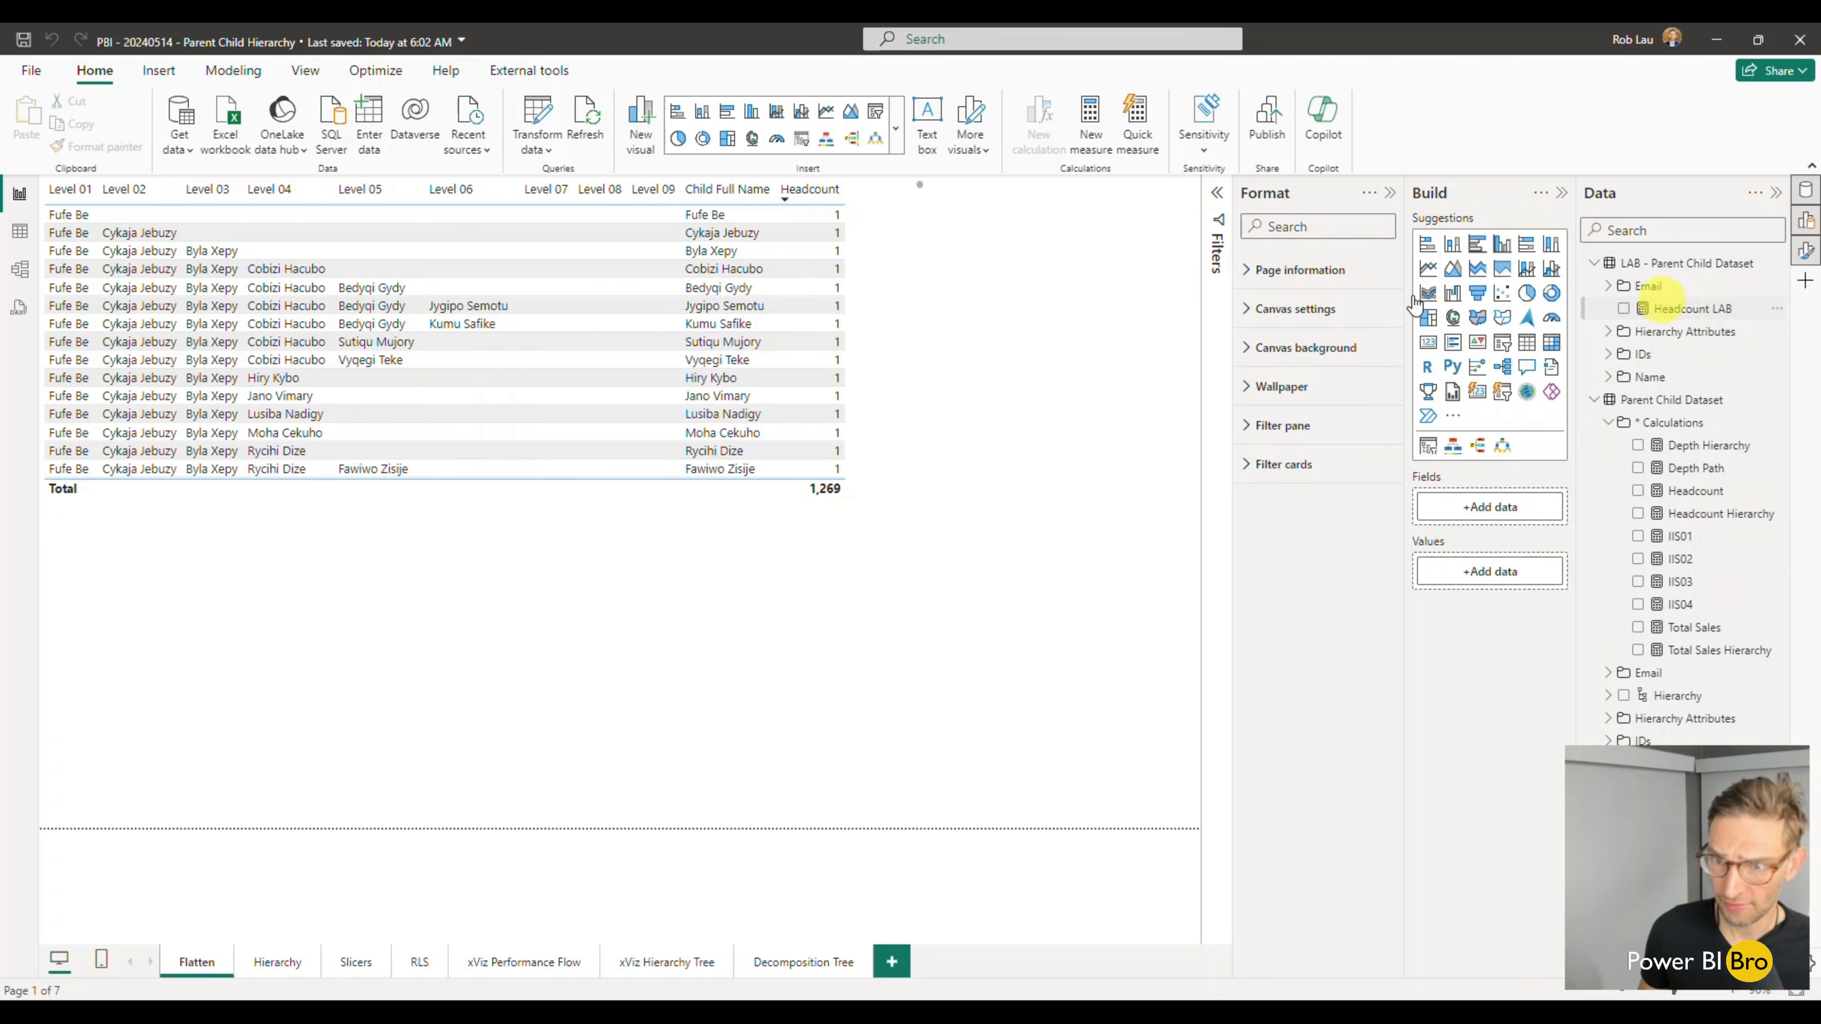
# - In the model view, set the Headcount LAB measure's display folder to * Calcs
pyautogui.click(19, 269)
pyautogui.click(1655, 358)
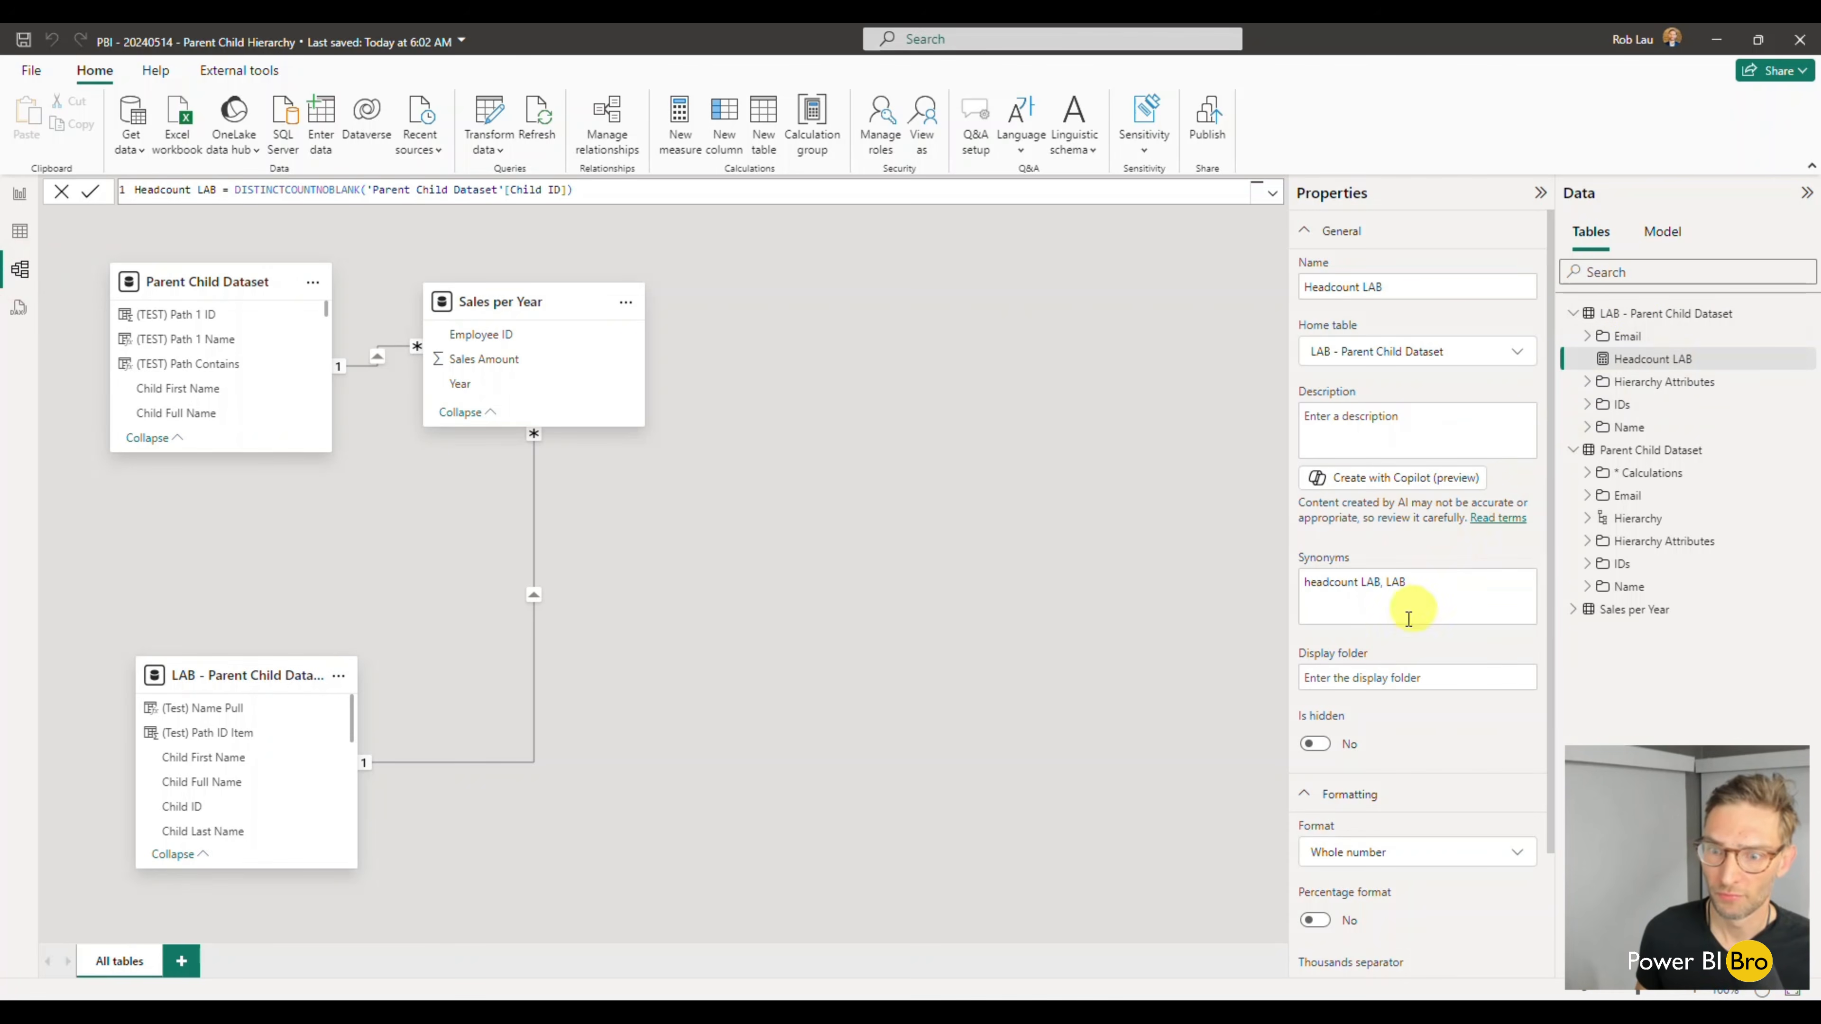
pyautogui.click(1371, 677)
pyautogui.write('* CA')
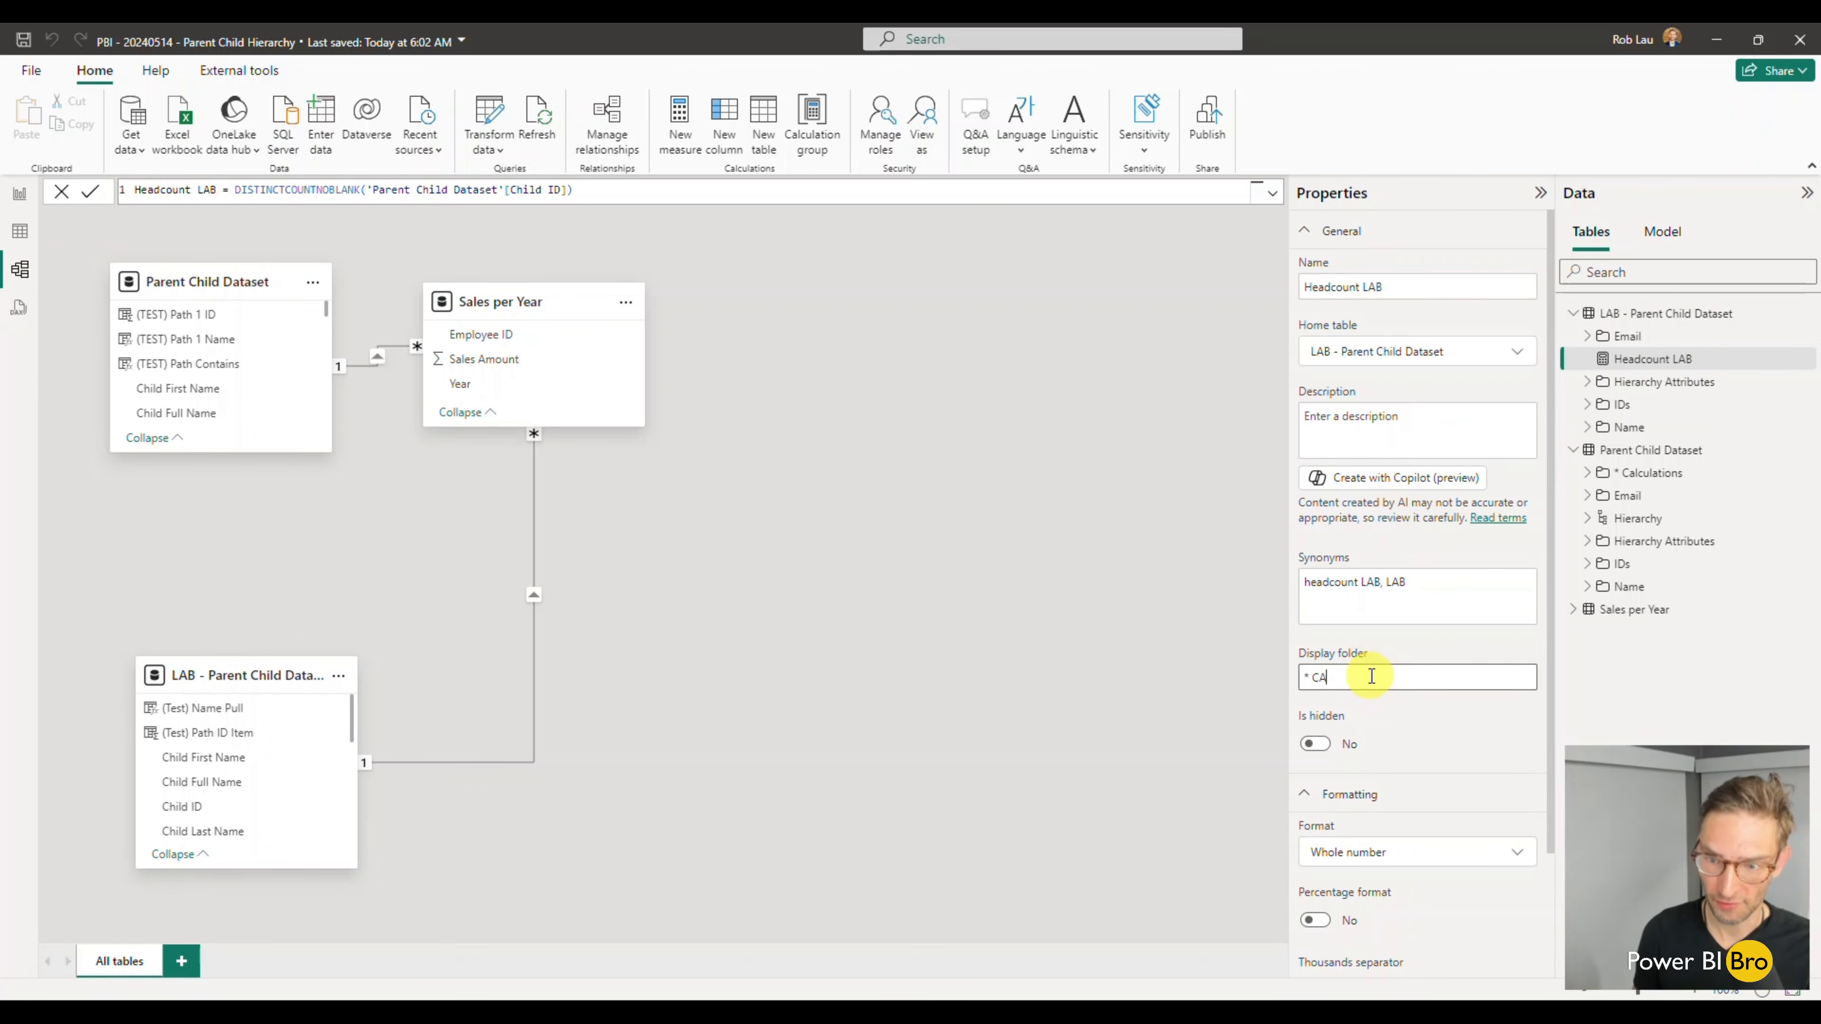
pyautogui.press('Return')
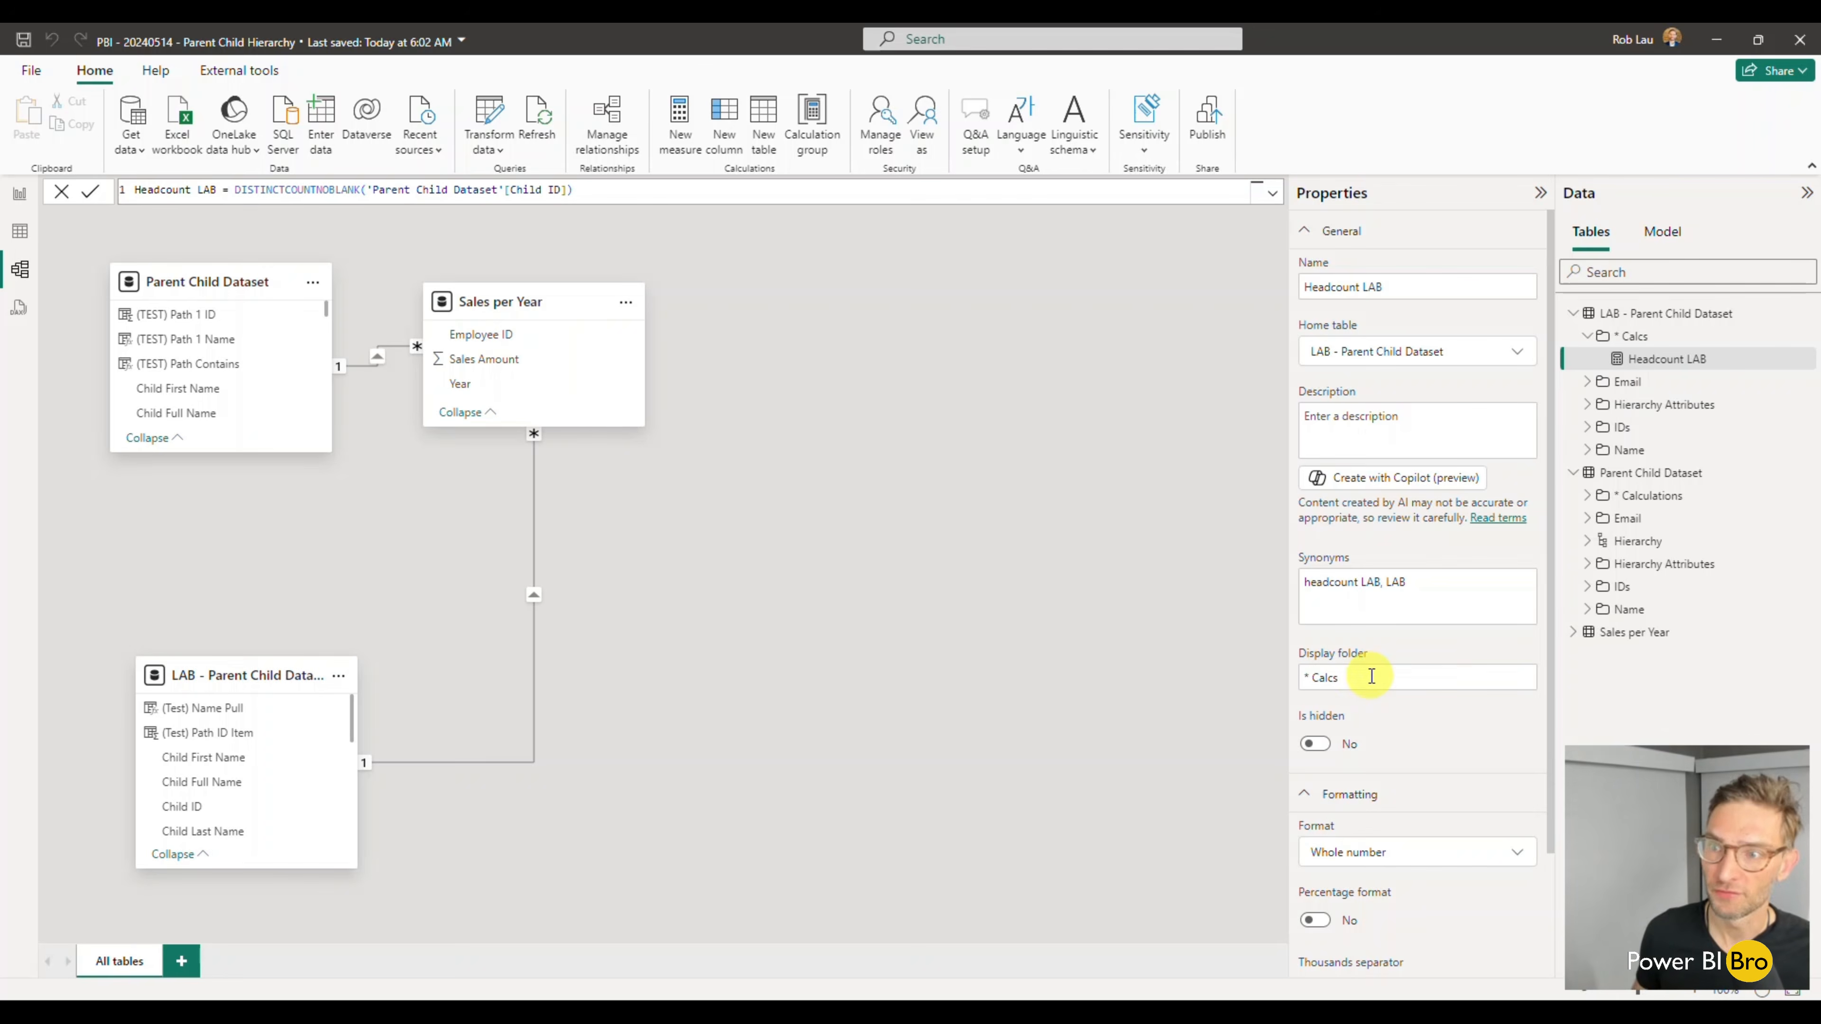
# - Back in the report view, add Headcount LAB as a new visual on the Flatten page and format the measure with a thousands separator
pyautogui.click(21, 194)
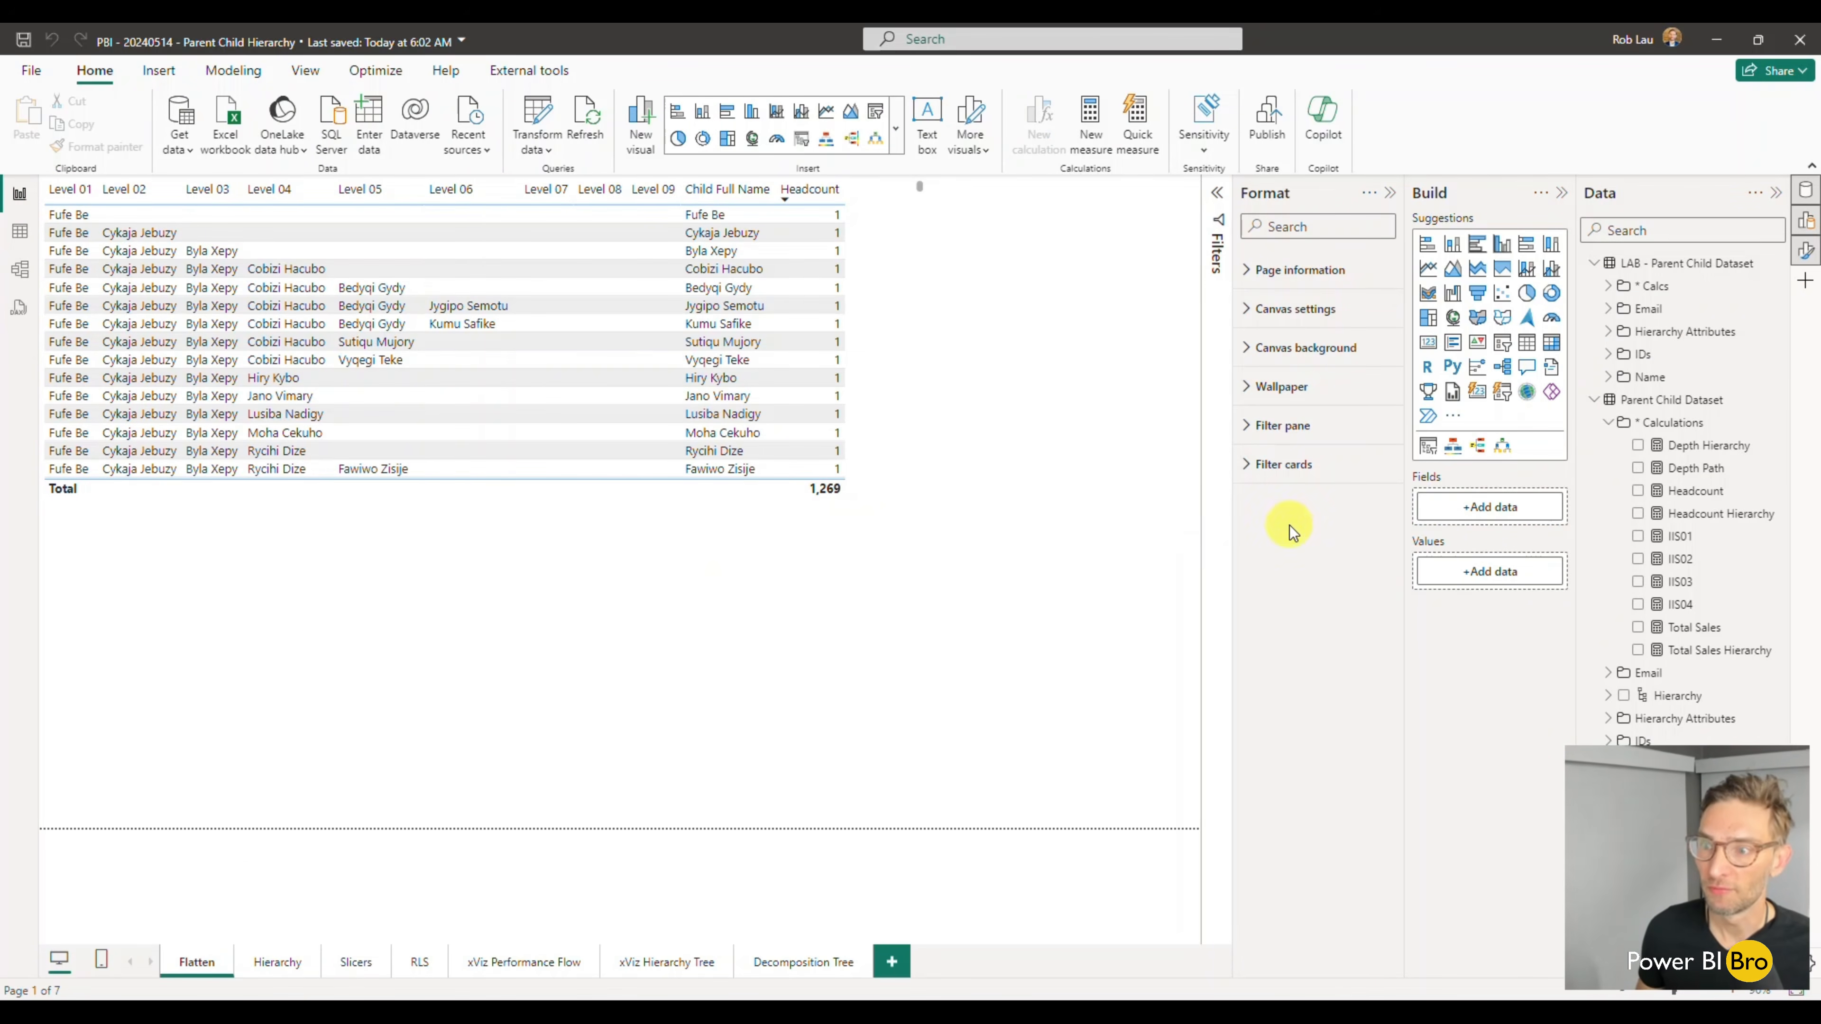
pyautogui.click(1608, 285)
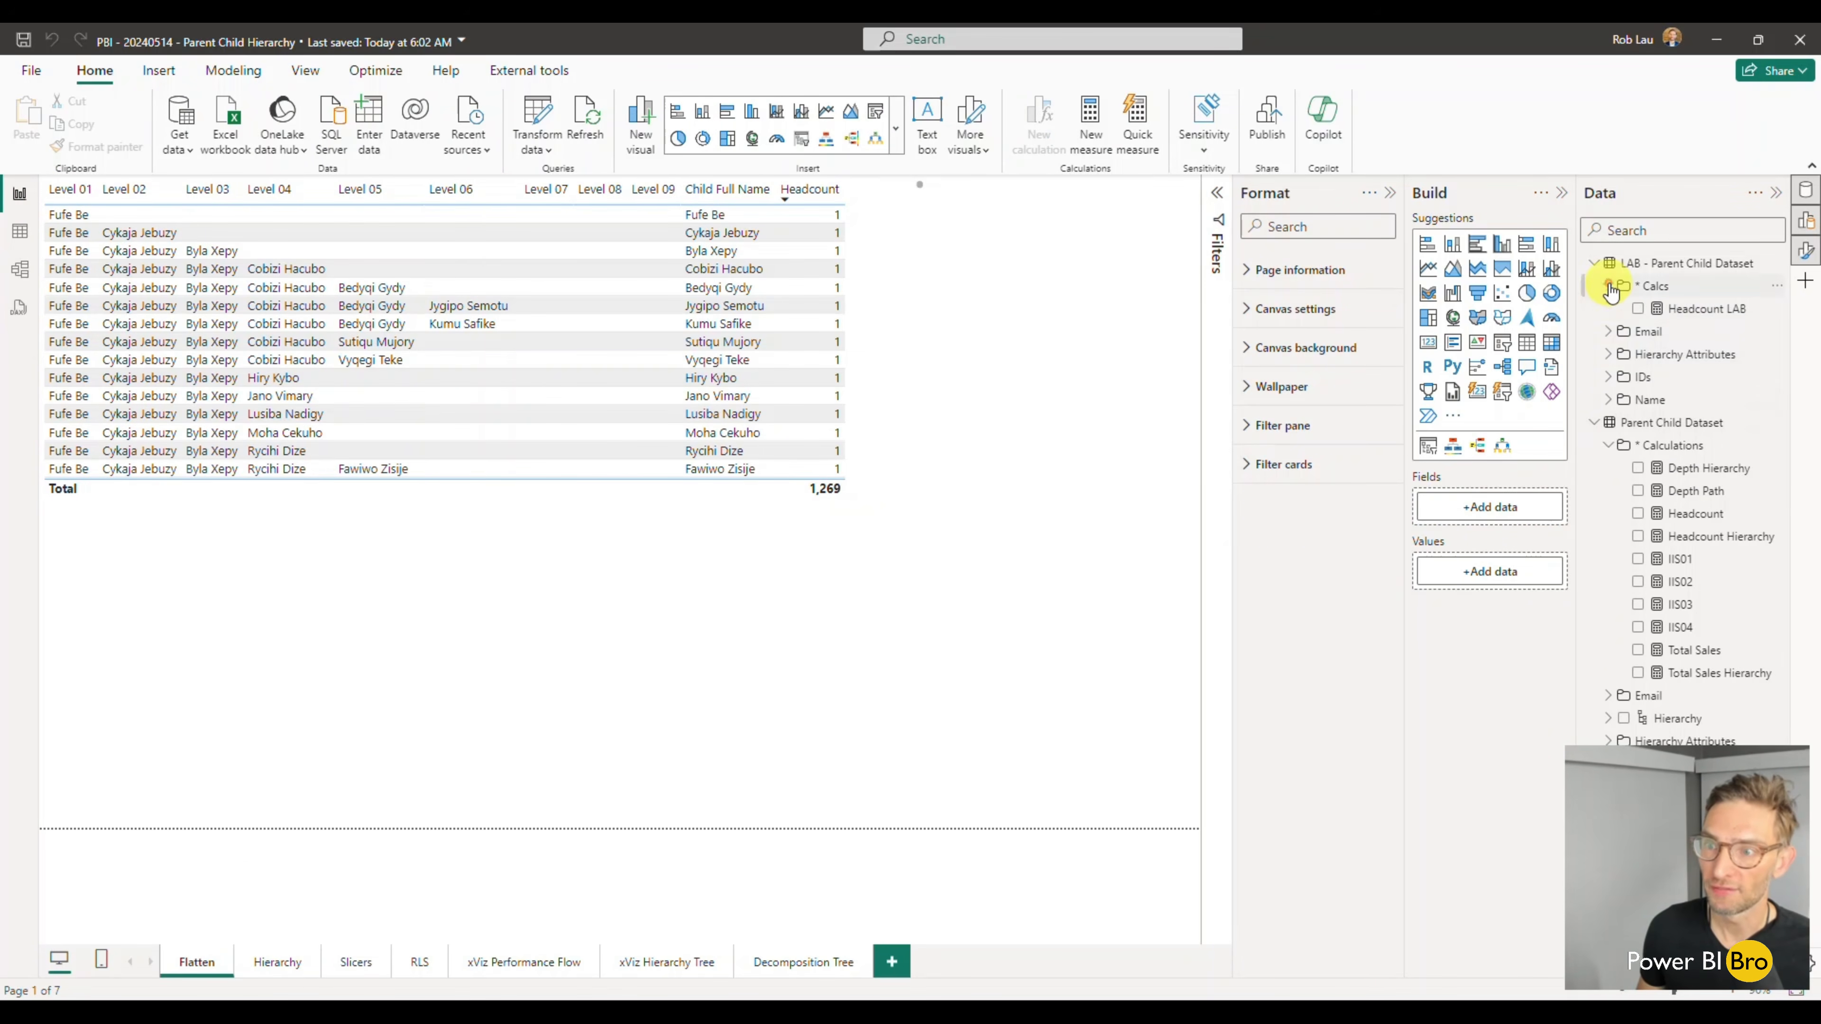
pyautogui.click(1638, 308)
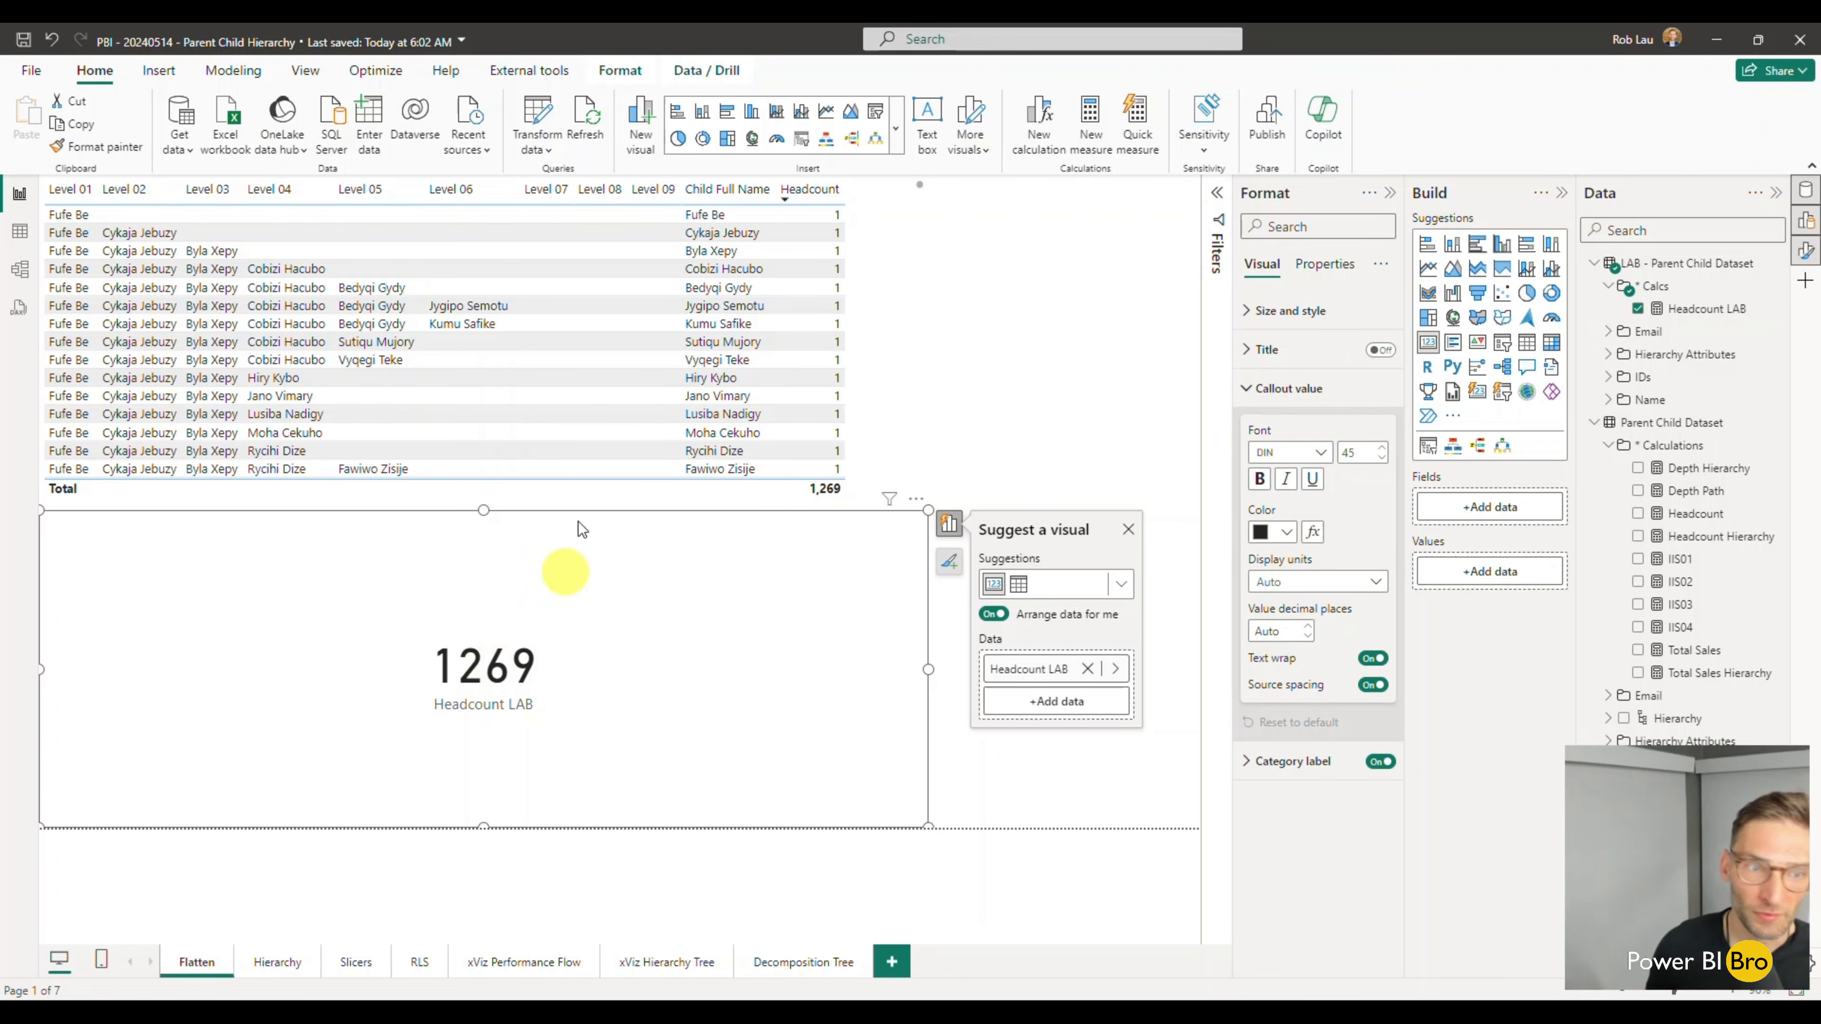
pyautogui.click(240, 70)
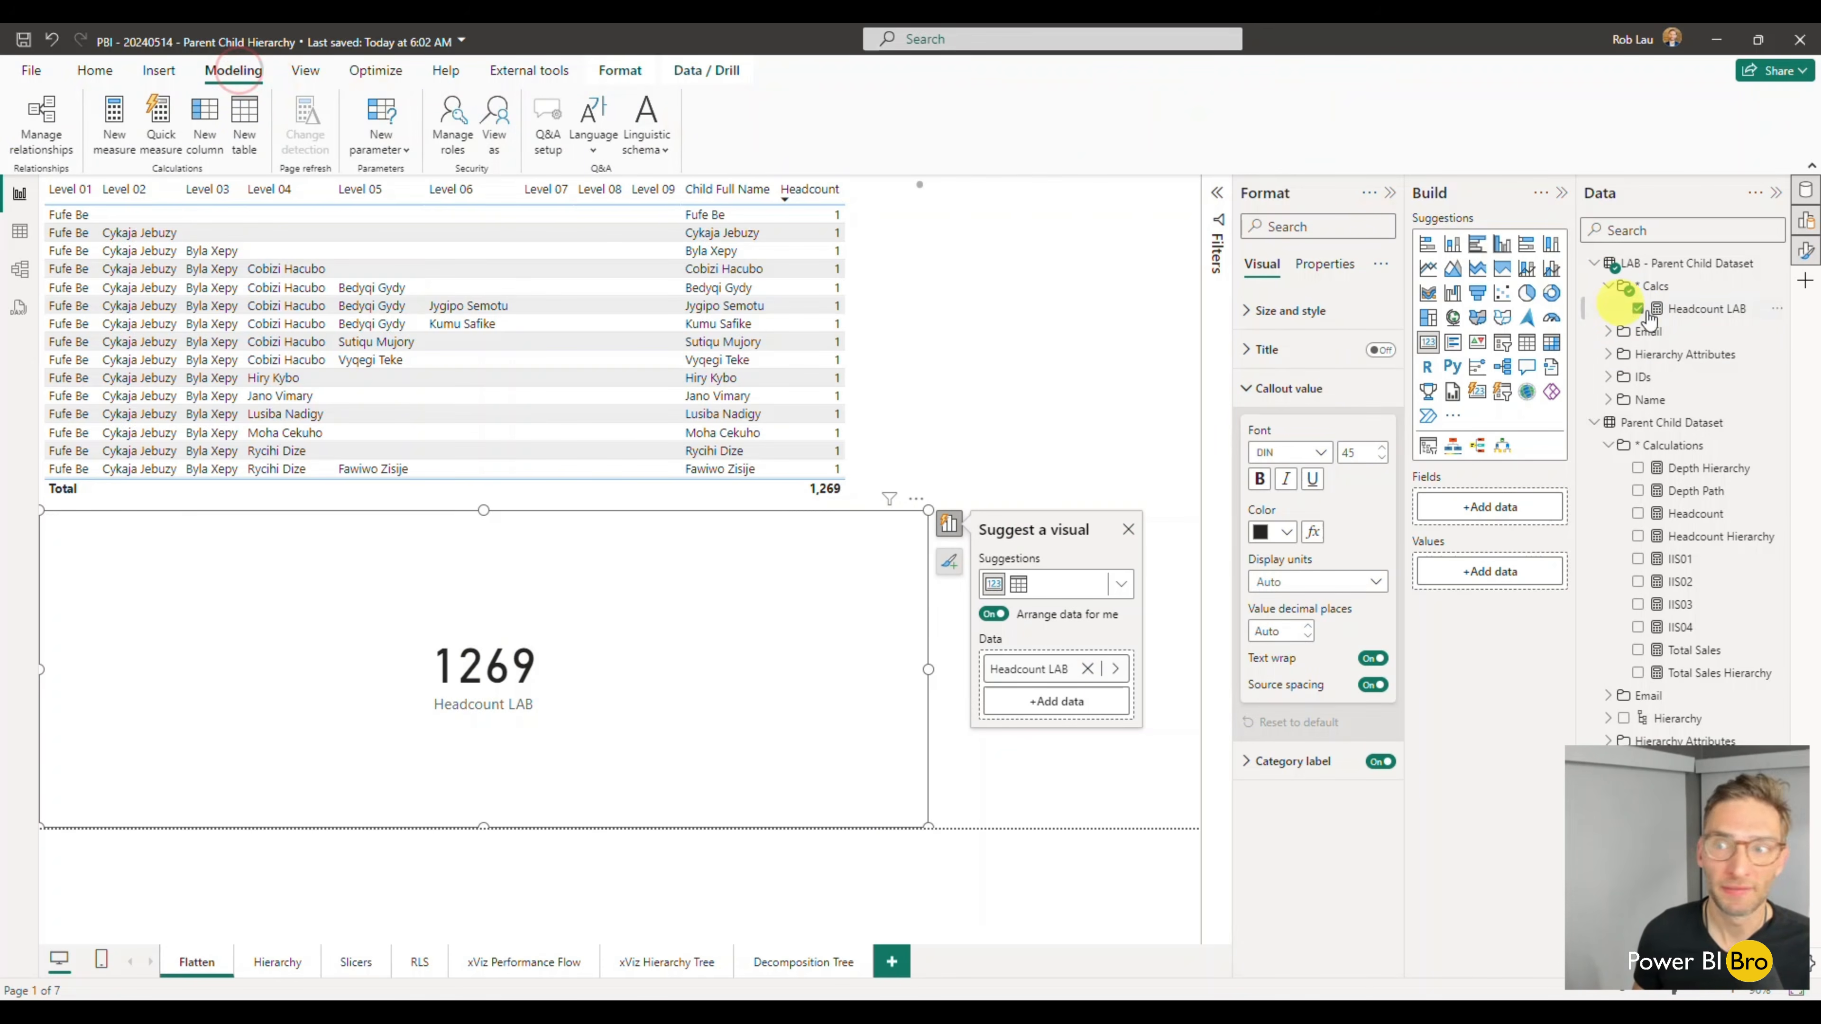
pyautogui.click(1723, 313)
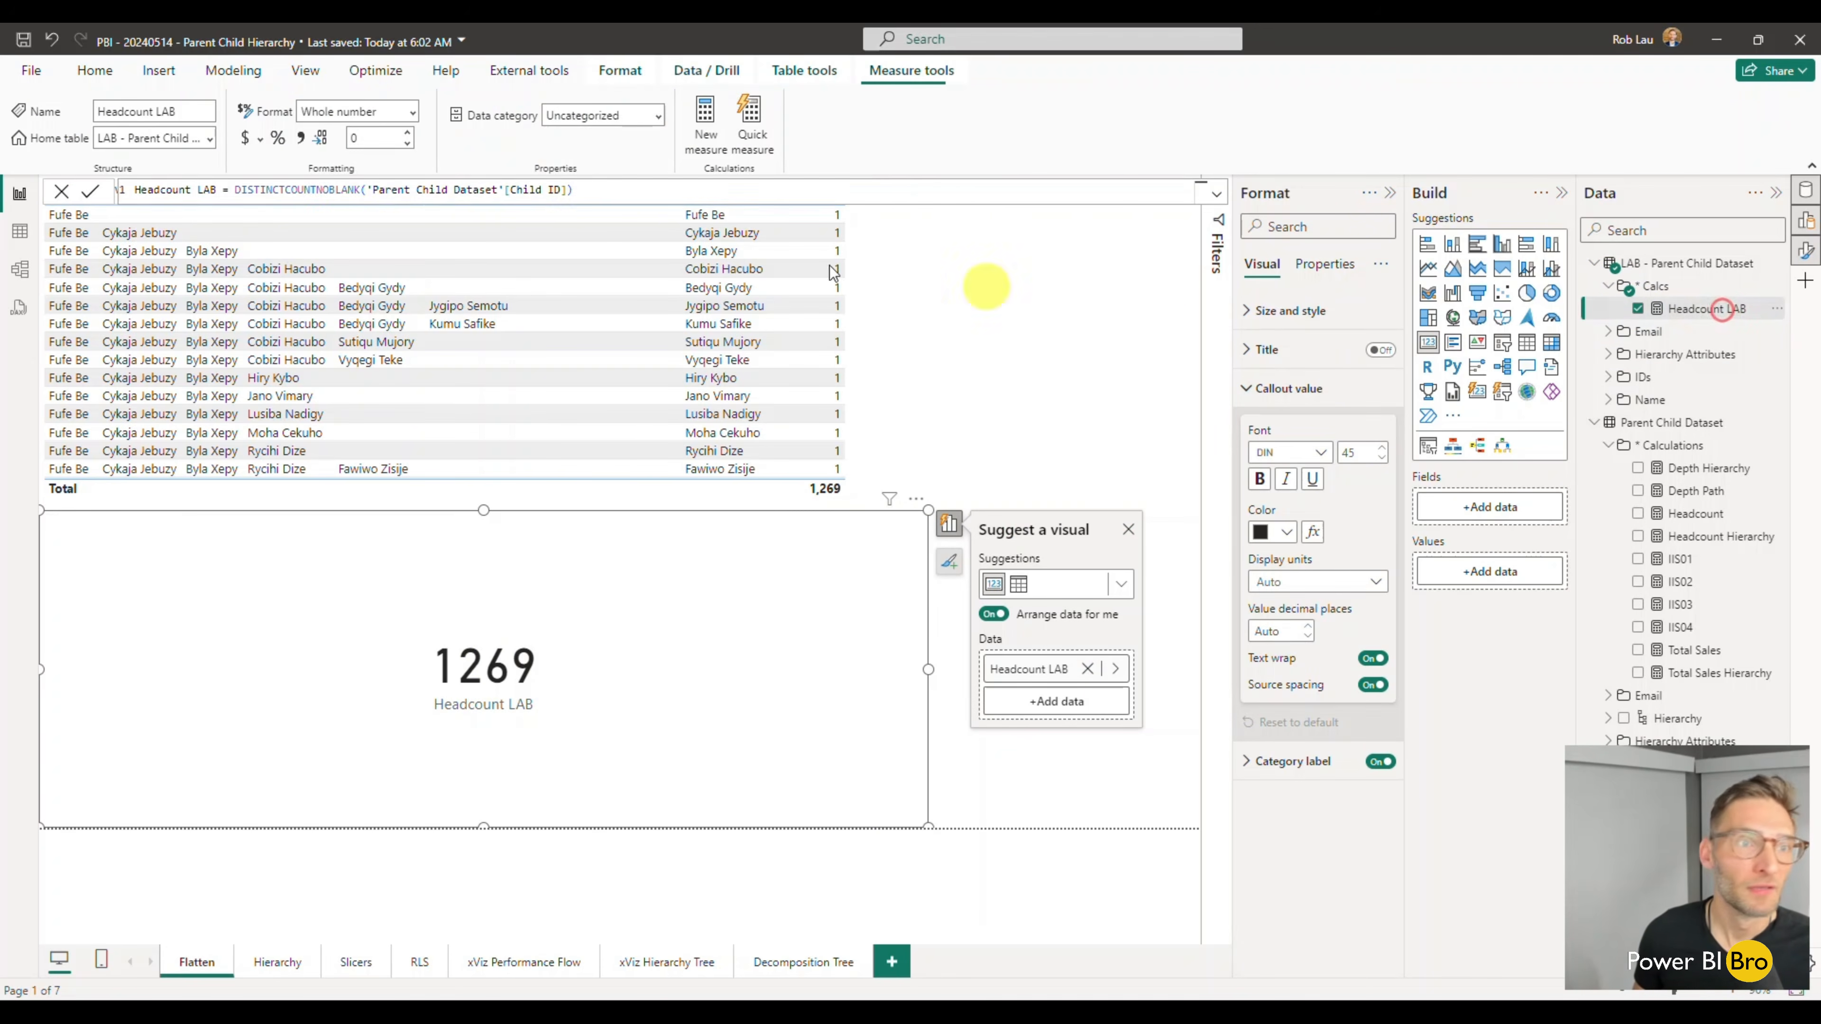
pyautogui.click(299, 140)
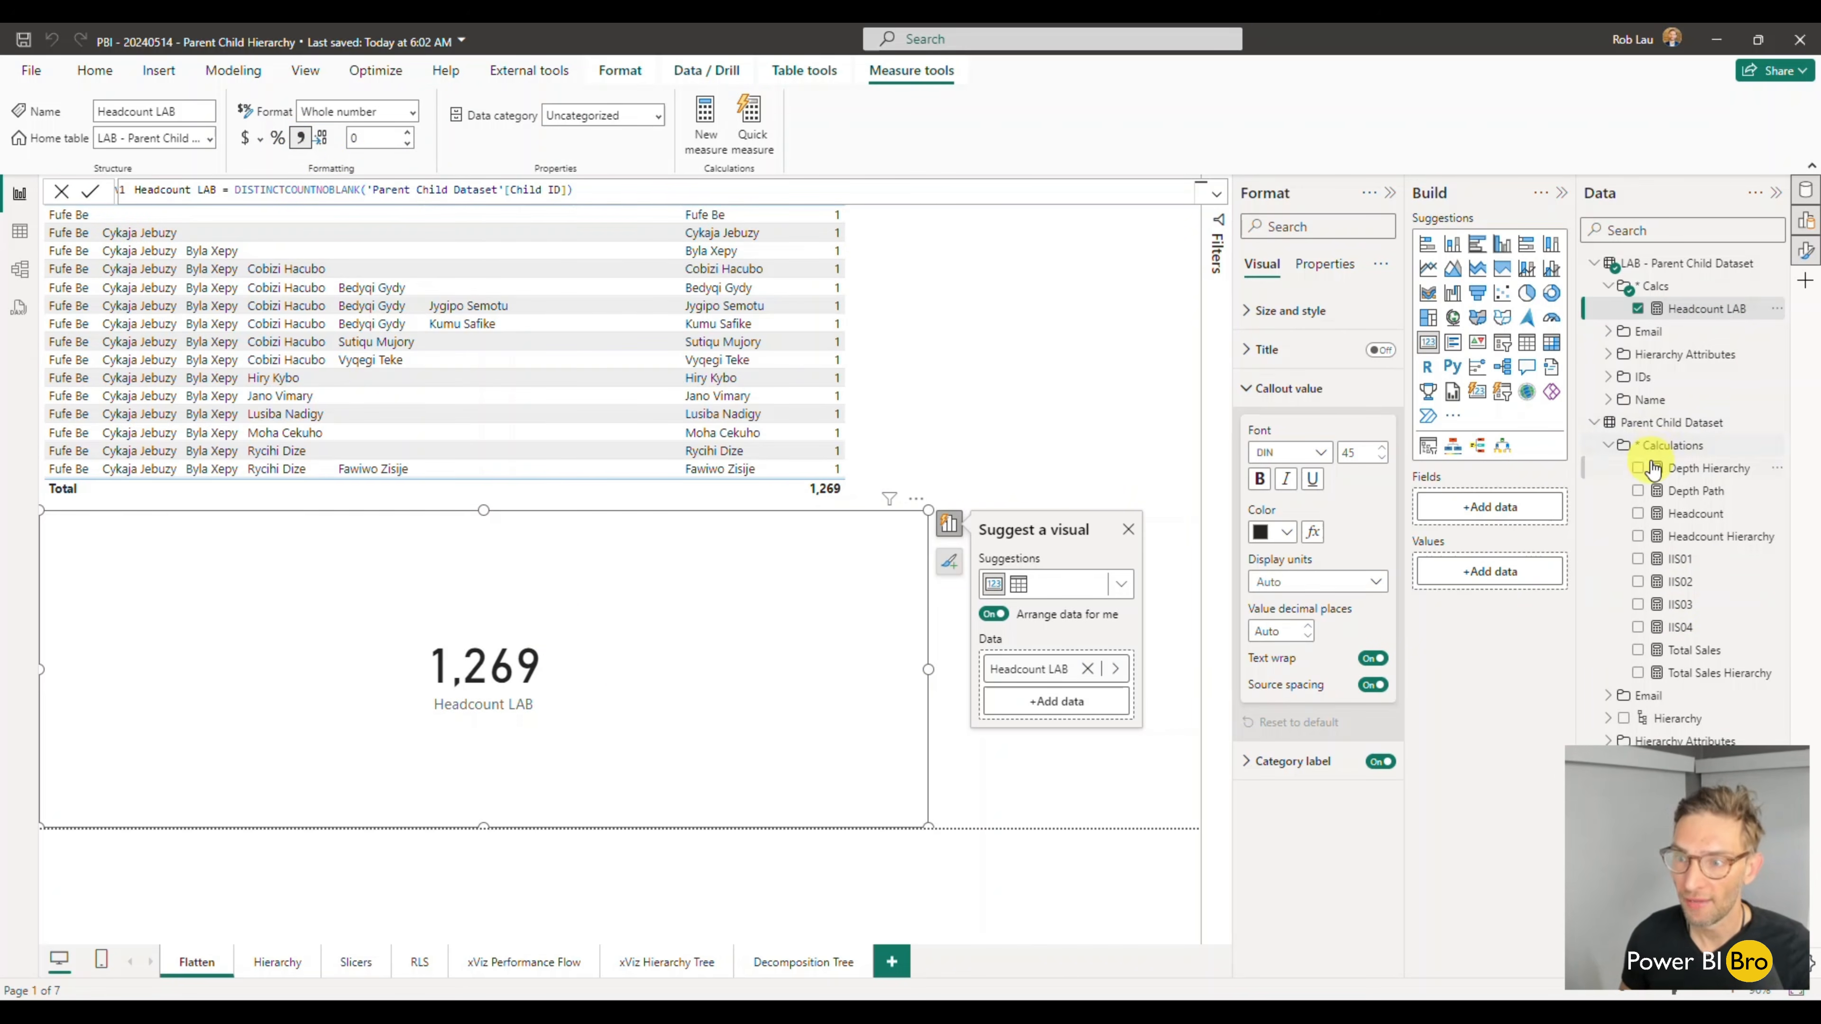
# - Add the LAB table's Level 01 column to the Headcount LAB visual and change the visual to a table
pyautogui.click(1609, 355)
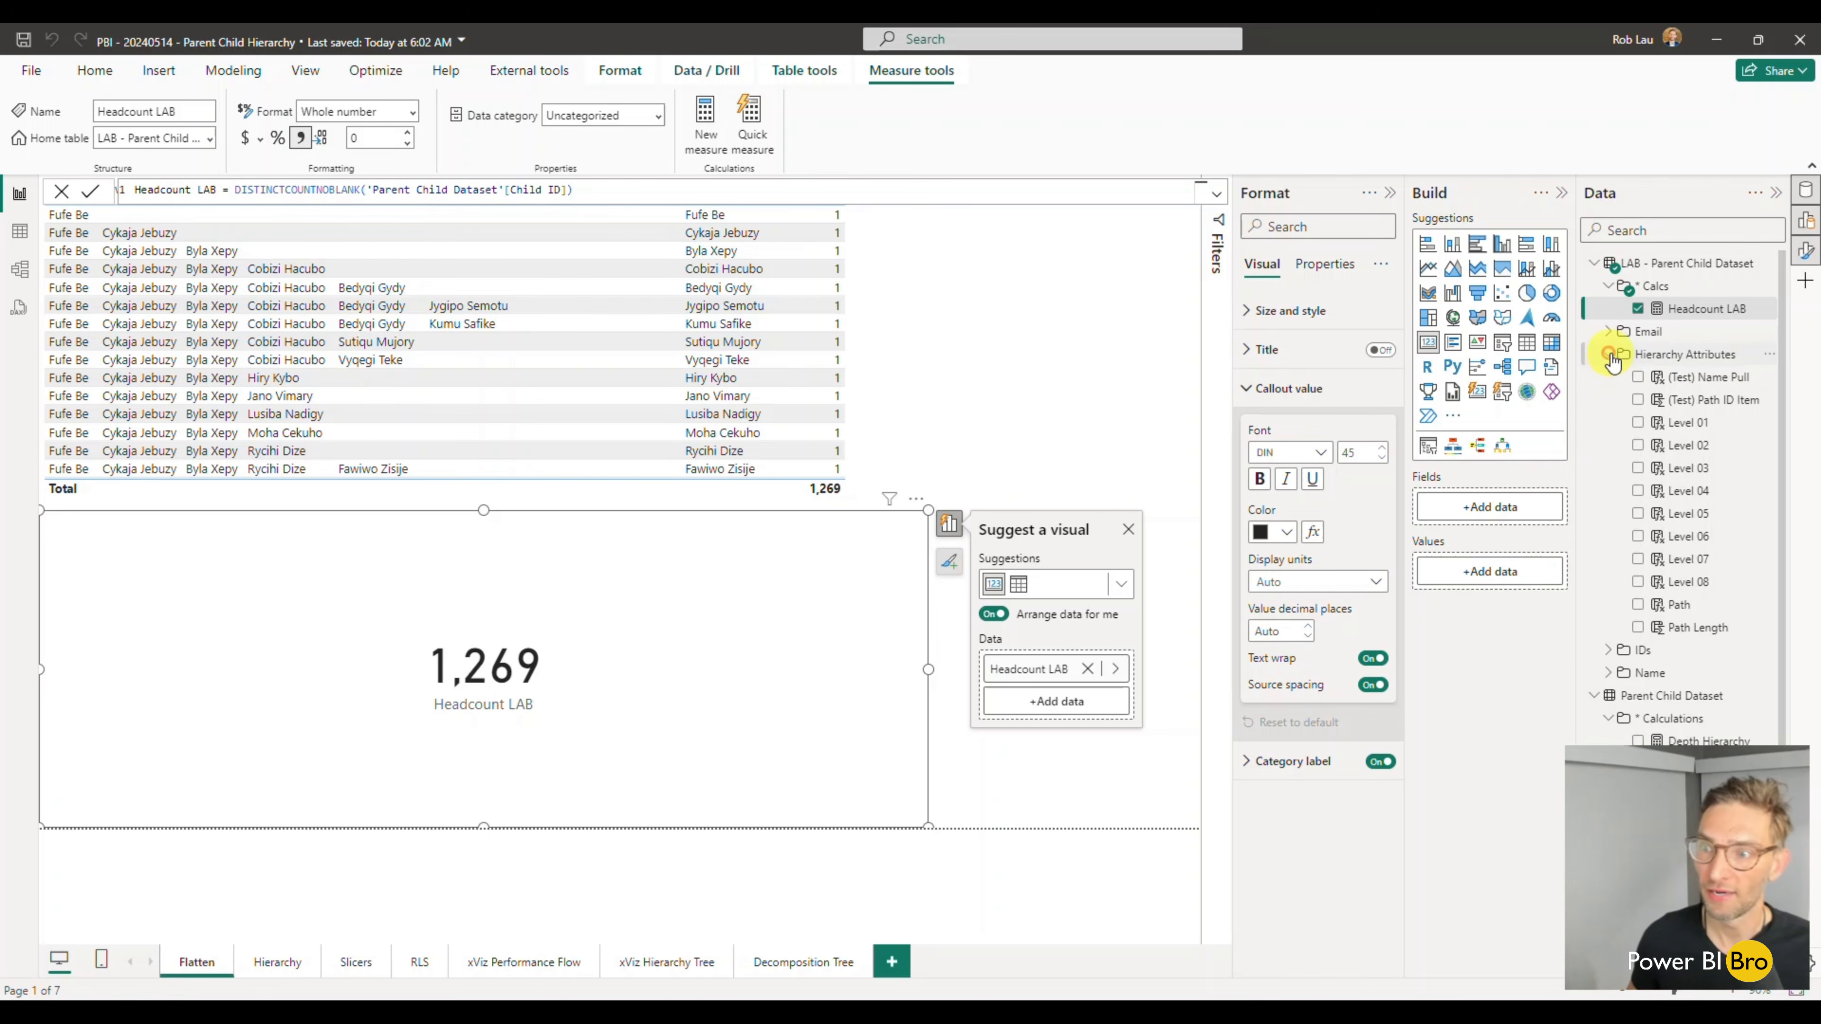
pyautogui.click(1637, 424)
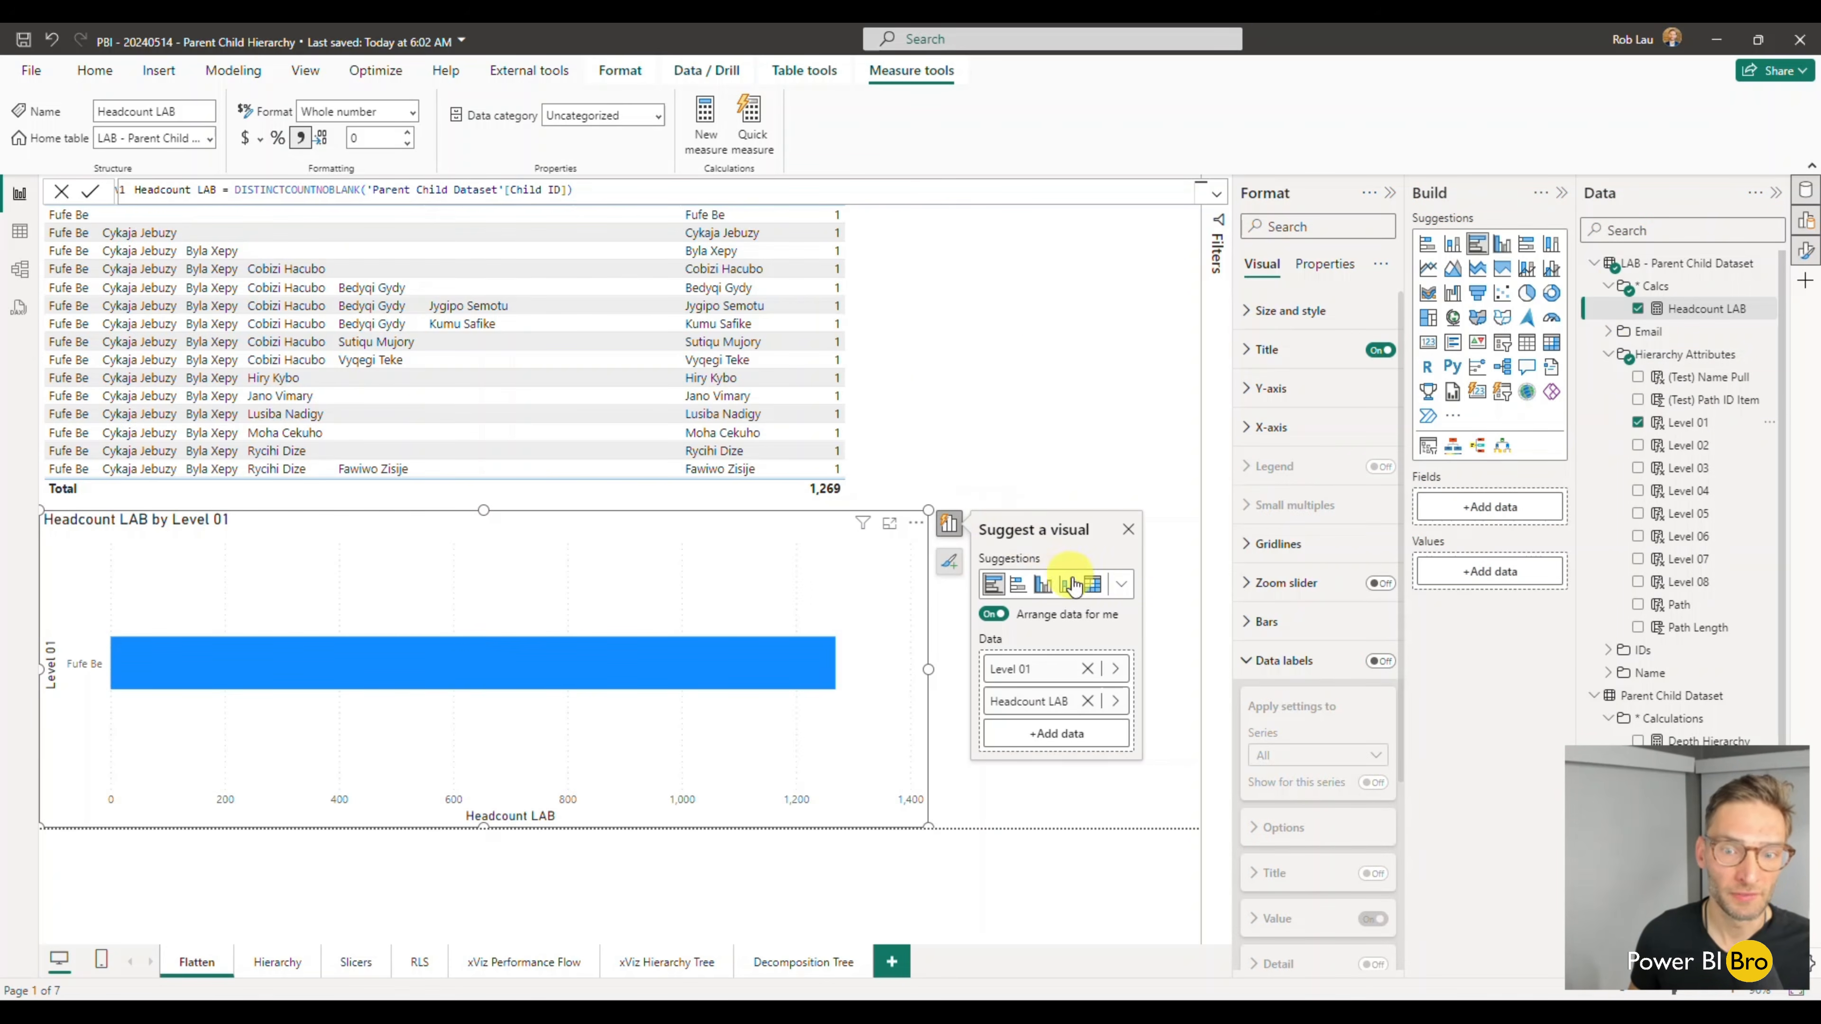
pyautogui.click(1121, 584)
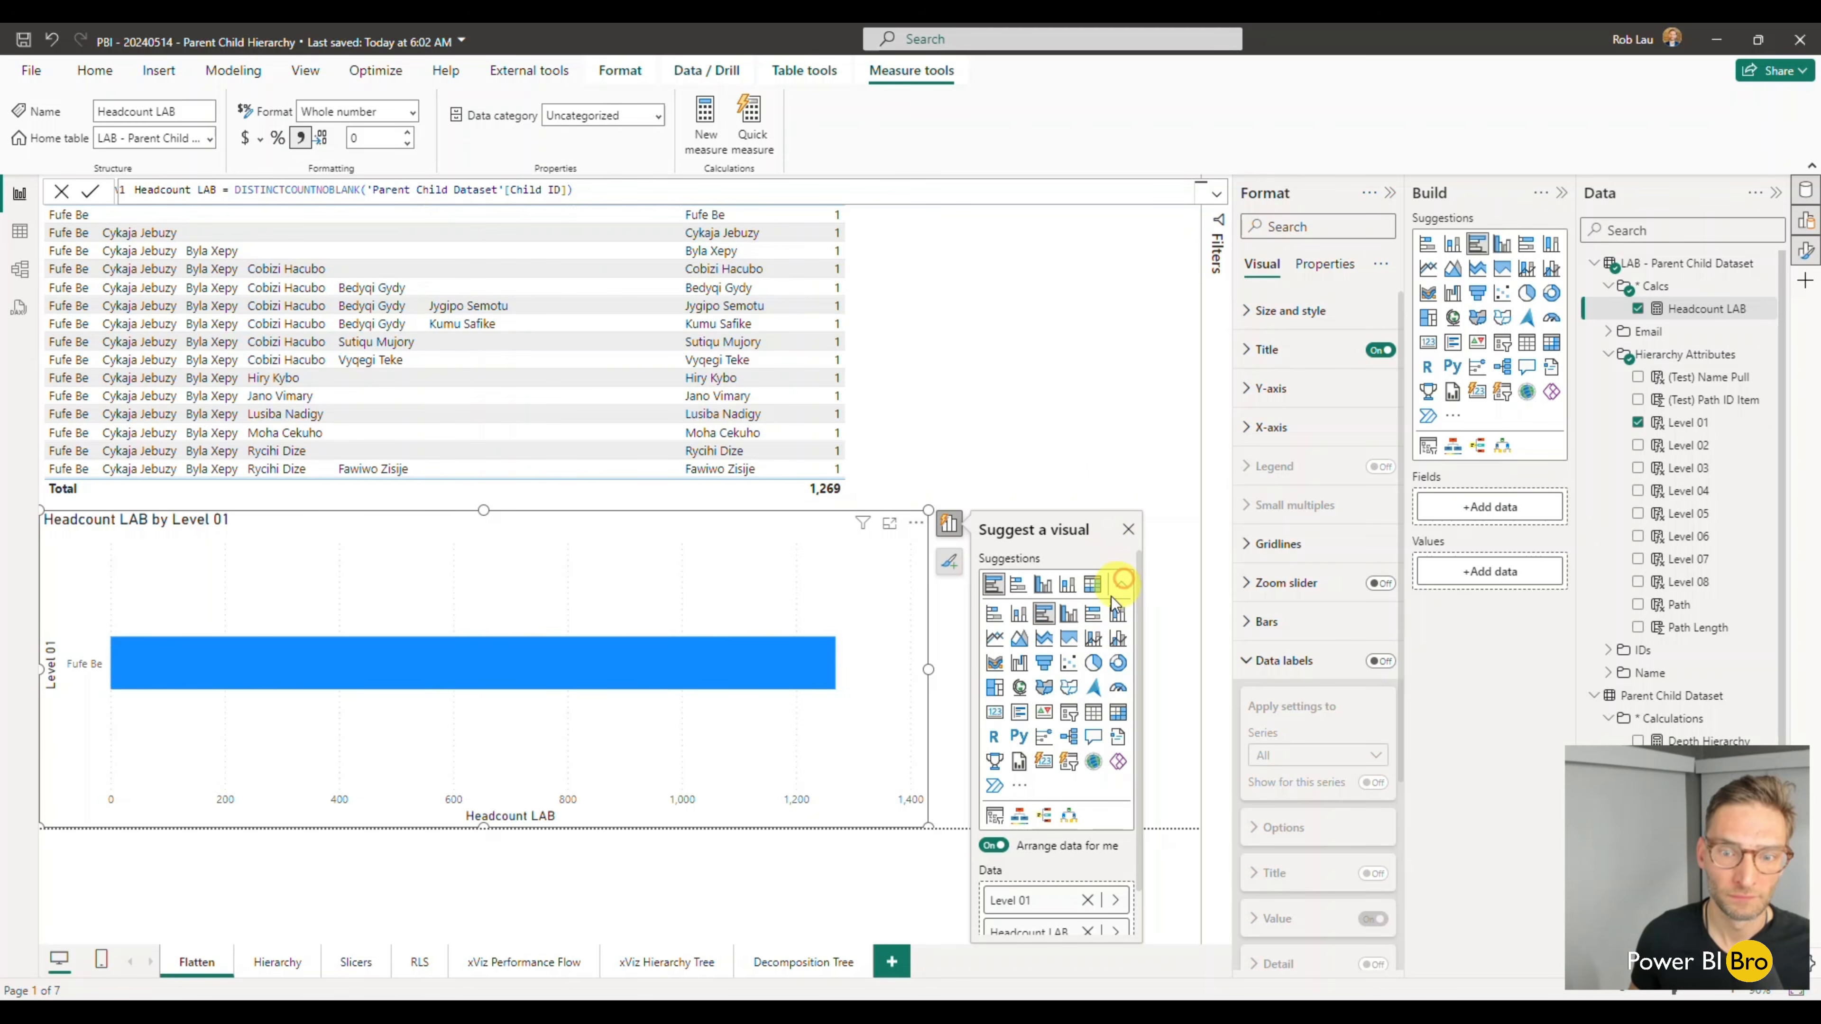
pyautogui.click(1091, 713)
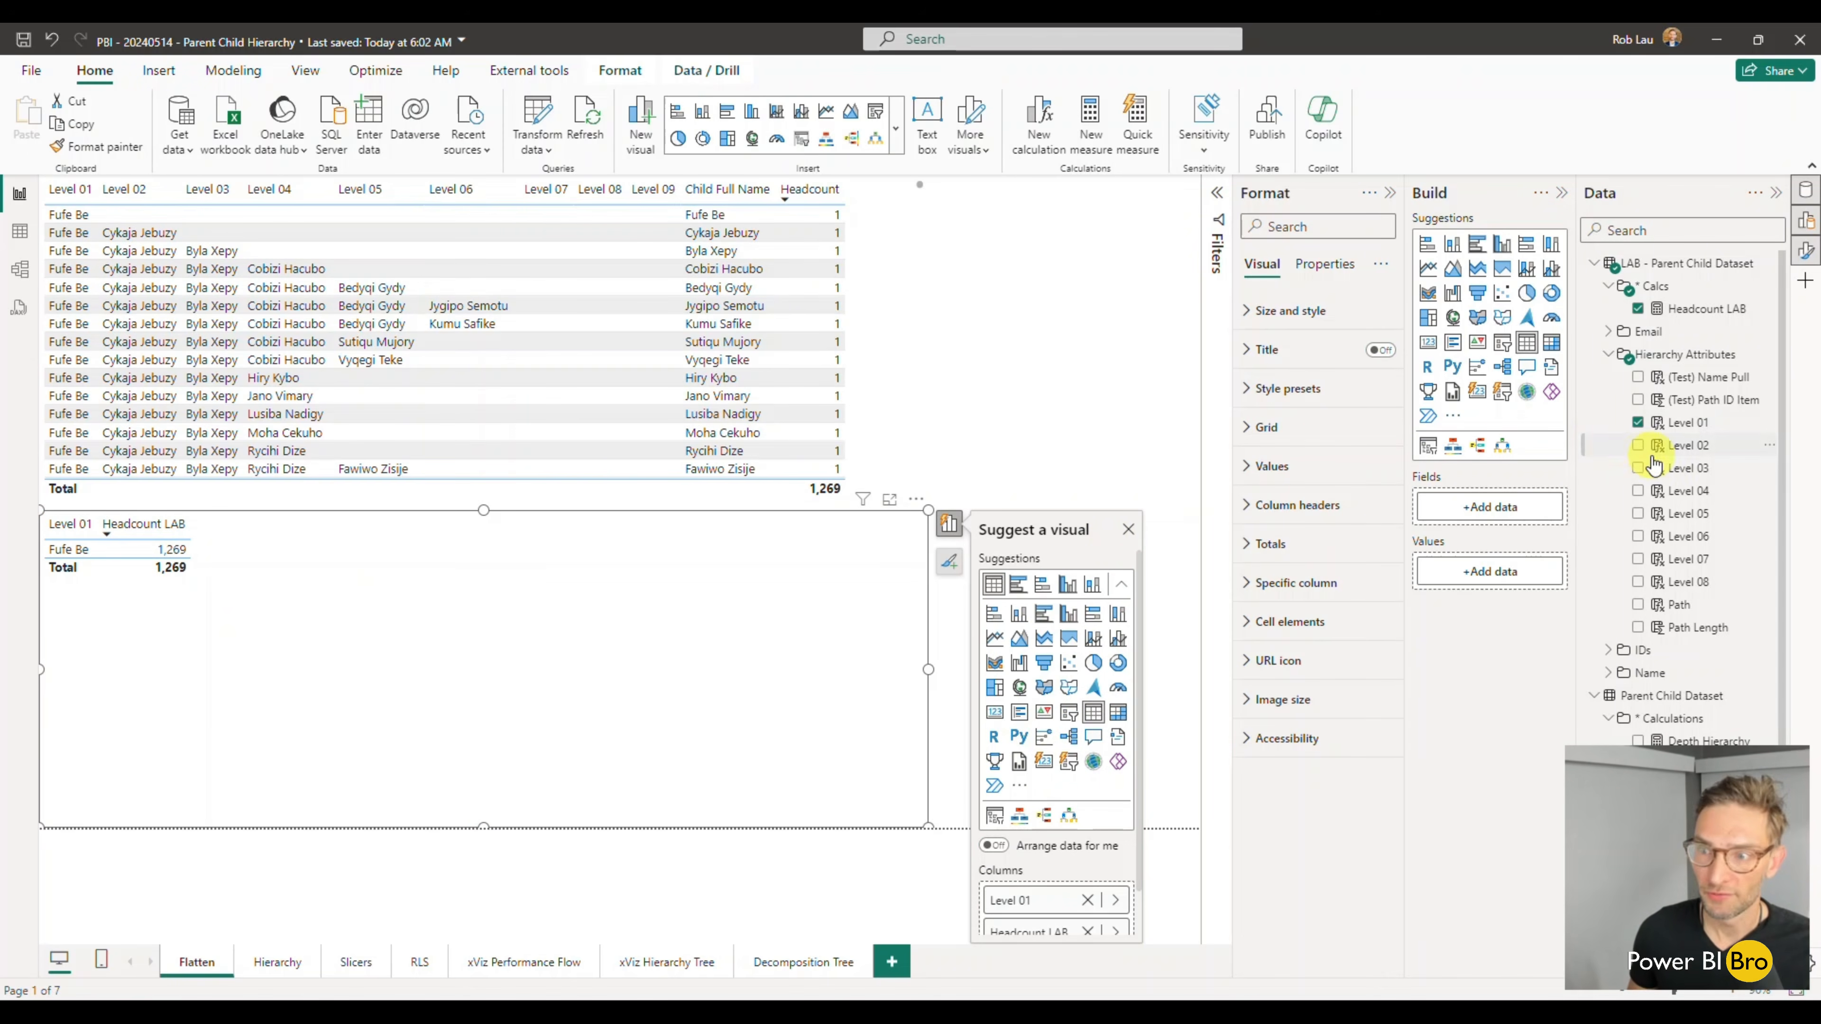
# - Add the LAB table's Level 02 through Level 08 columns to the new table visual
pyautogui.click(1638, 446)
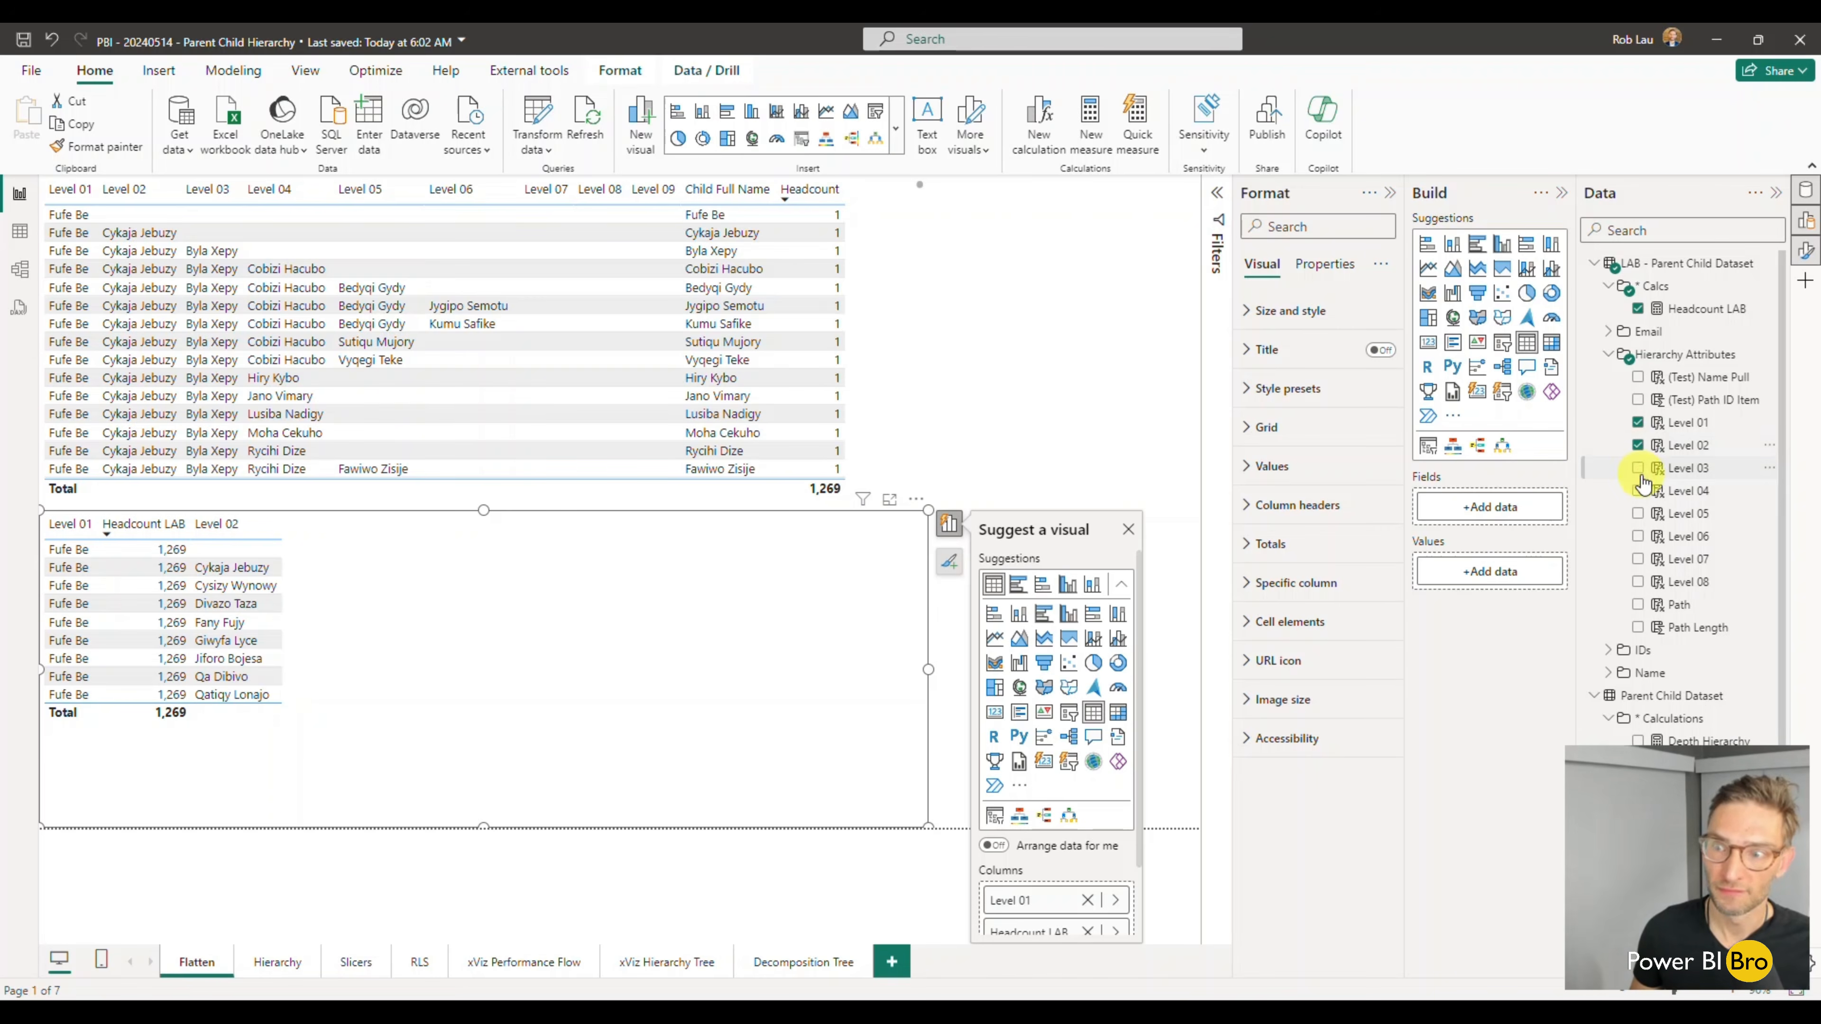
pyautogui.click(1637, 469)
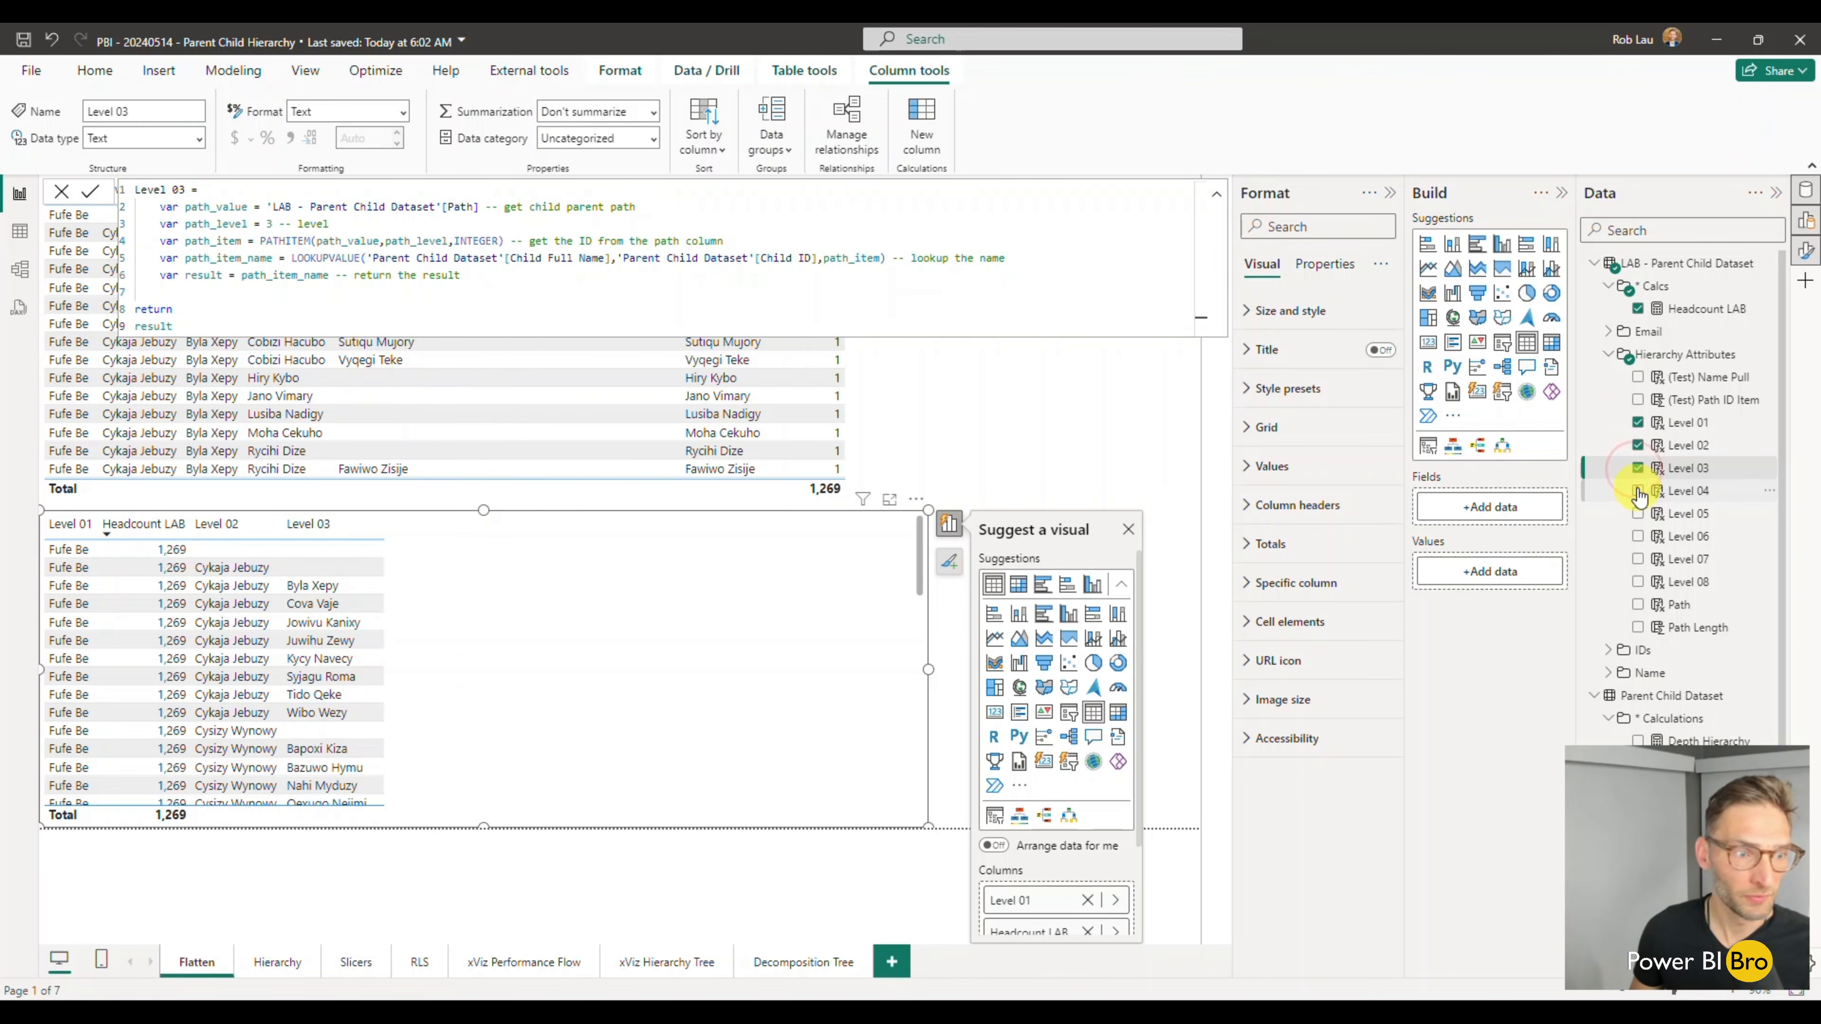
pyautogui.click(1637, 491)
pyautogui.click(1637, 514)
pyautogui.click(1637, 536)
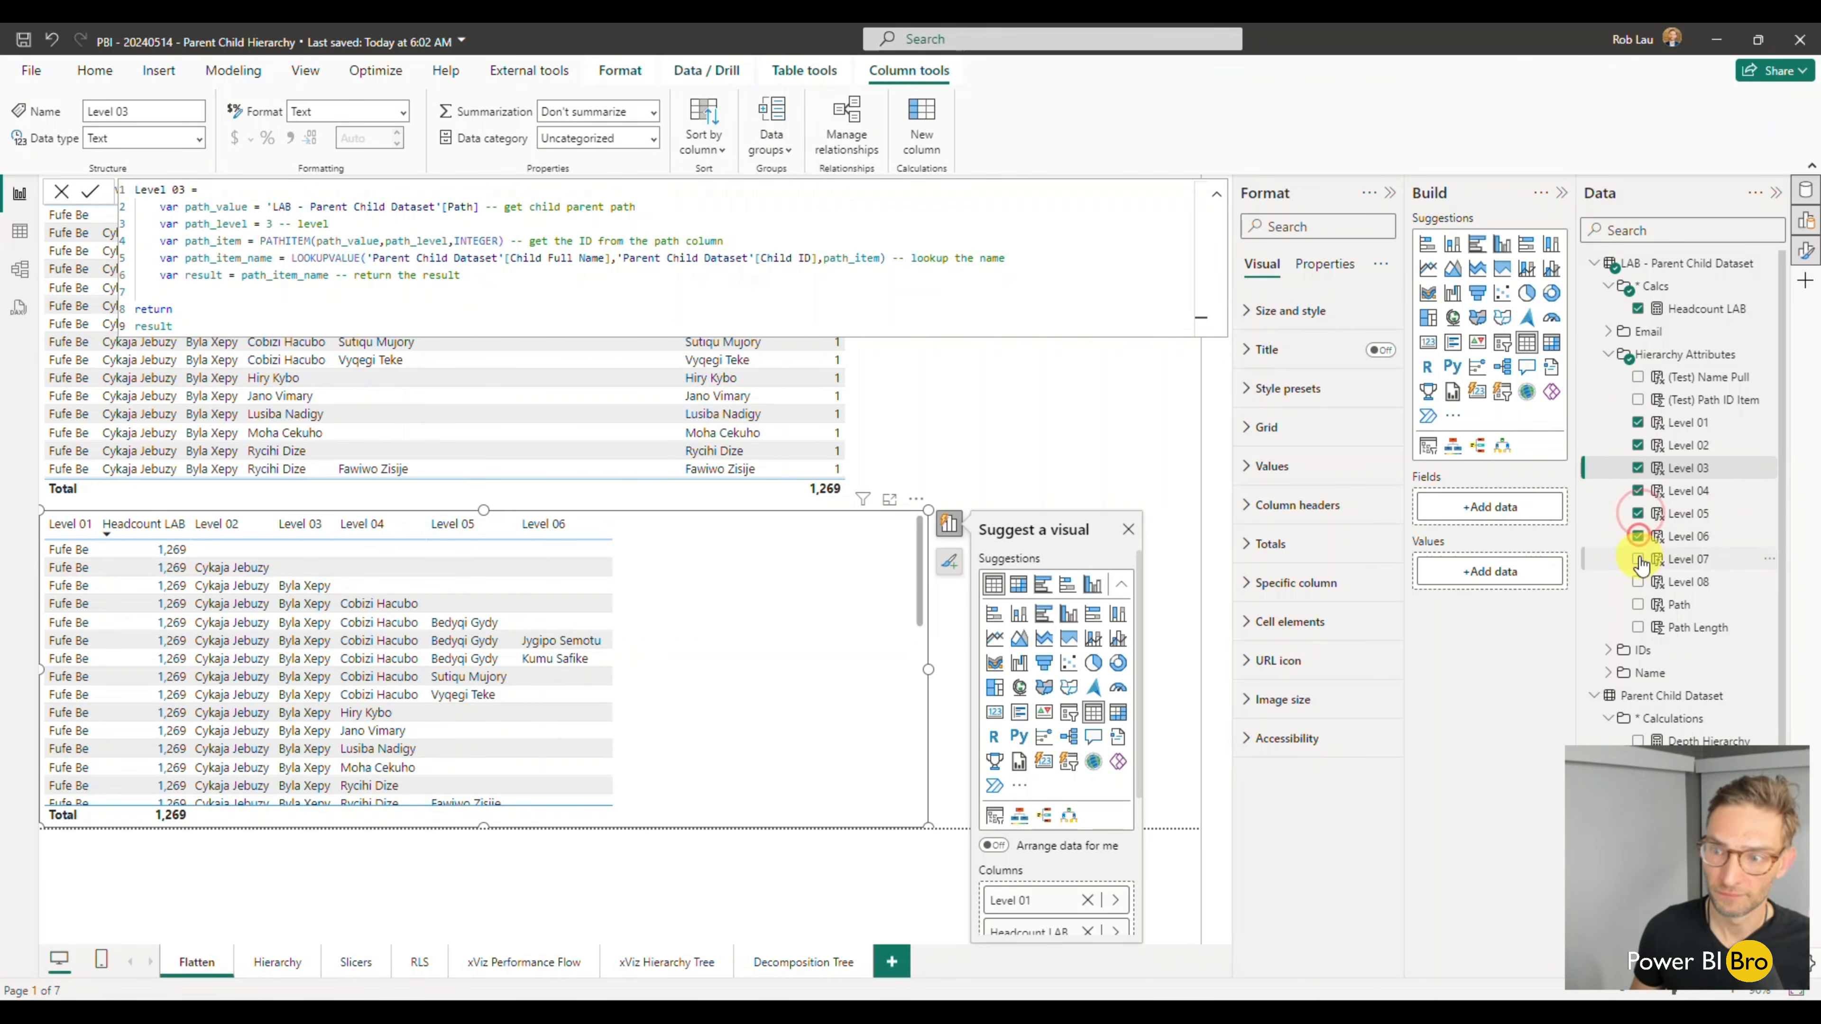
pyautogui.click(1638, 559)
pyautogui.click(1637, 582)
# - Widen the new table visual and reorder its columns so Headcount LAB comes after Level 08
pyautogui.moveTo(929, 669); pyautogui.dragTo(1083, 668)
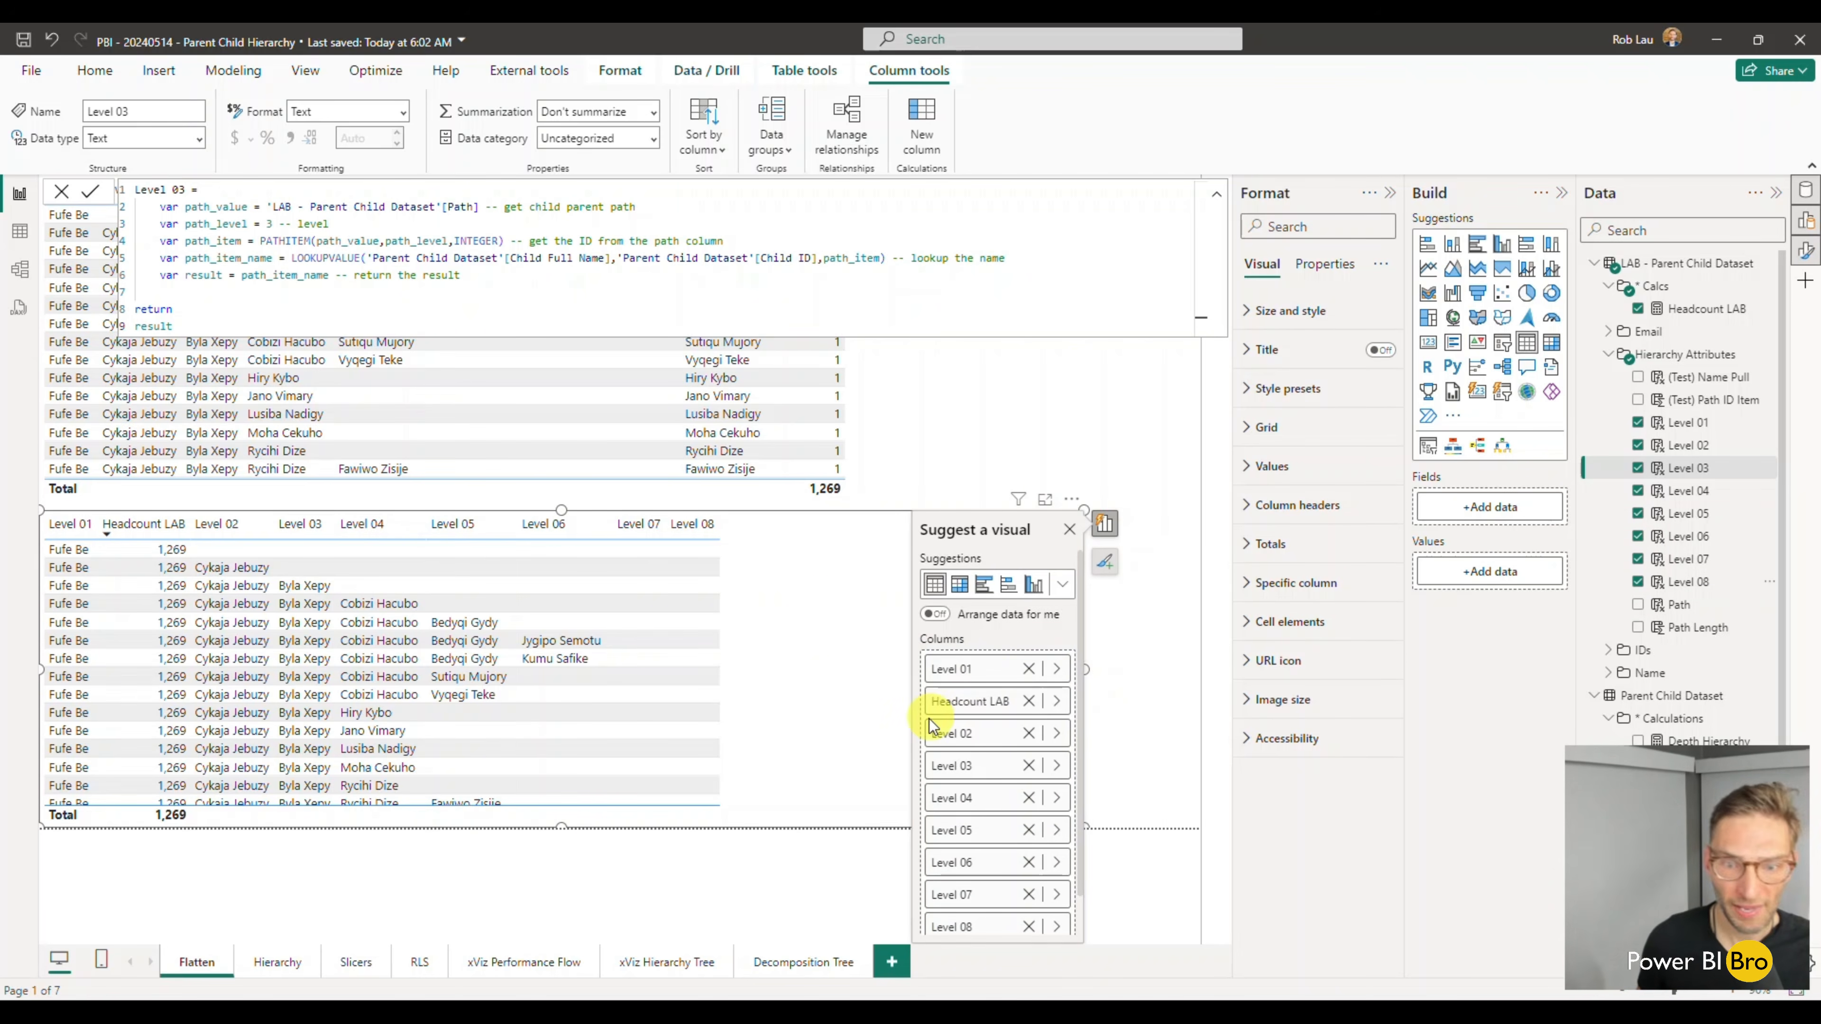
pyautogui.scroll(-1, 1004, 689)
pyautogui.moveTo(992, 680); pyautogui.dragTo(999, 929)
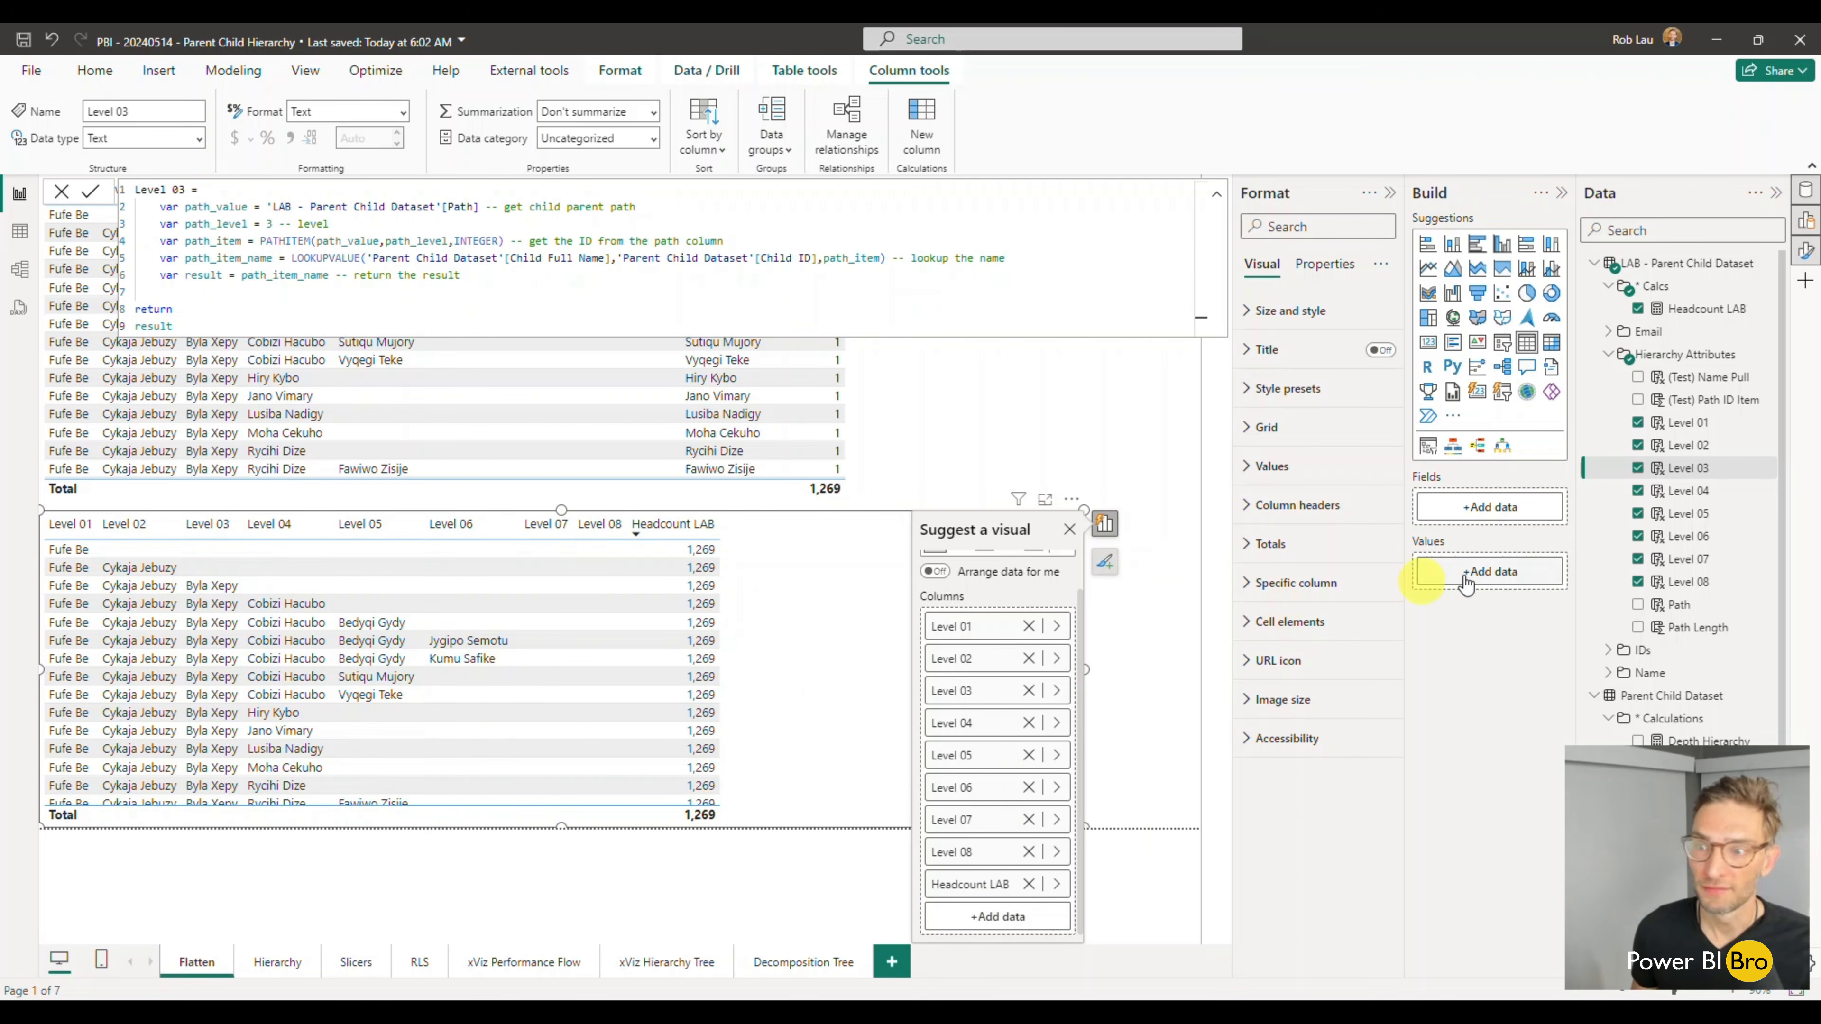
# - Add the LAB table's Path and Path Length columns to the lower table and widen it to fit them
pyautogui.click(1638, 605)
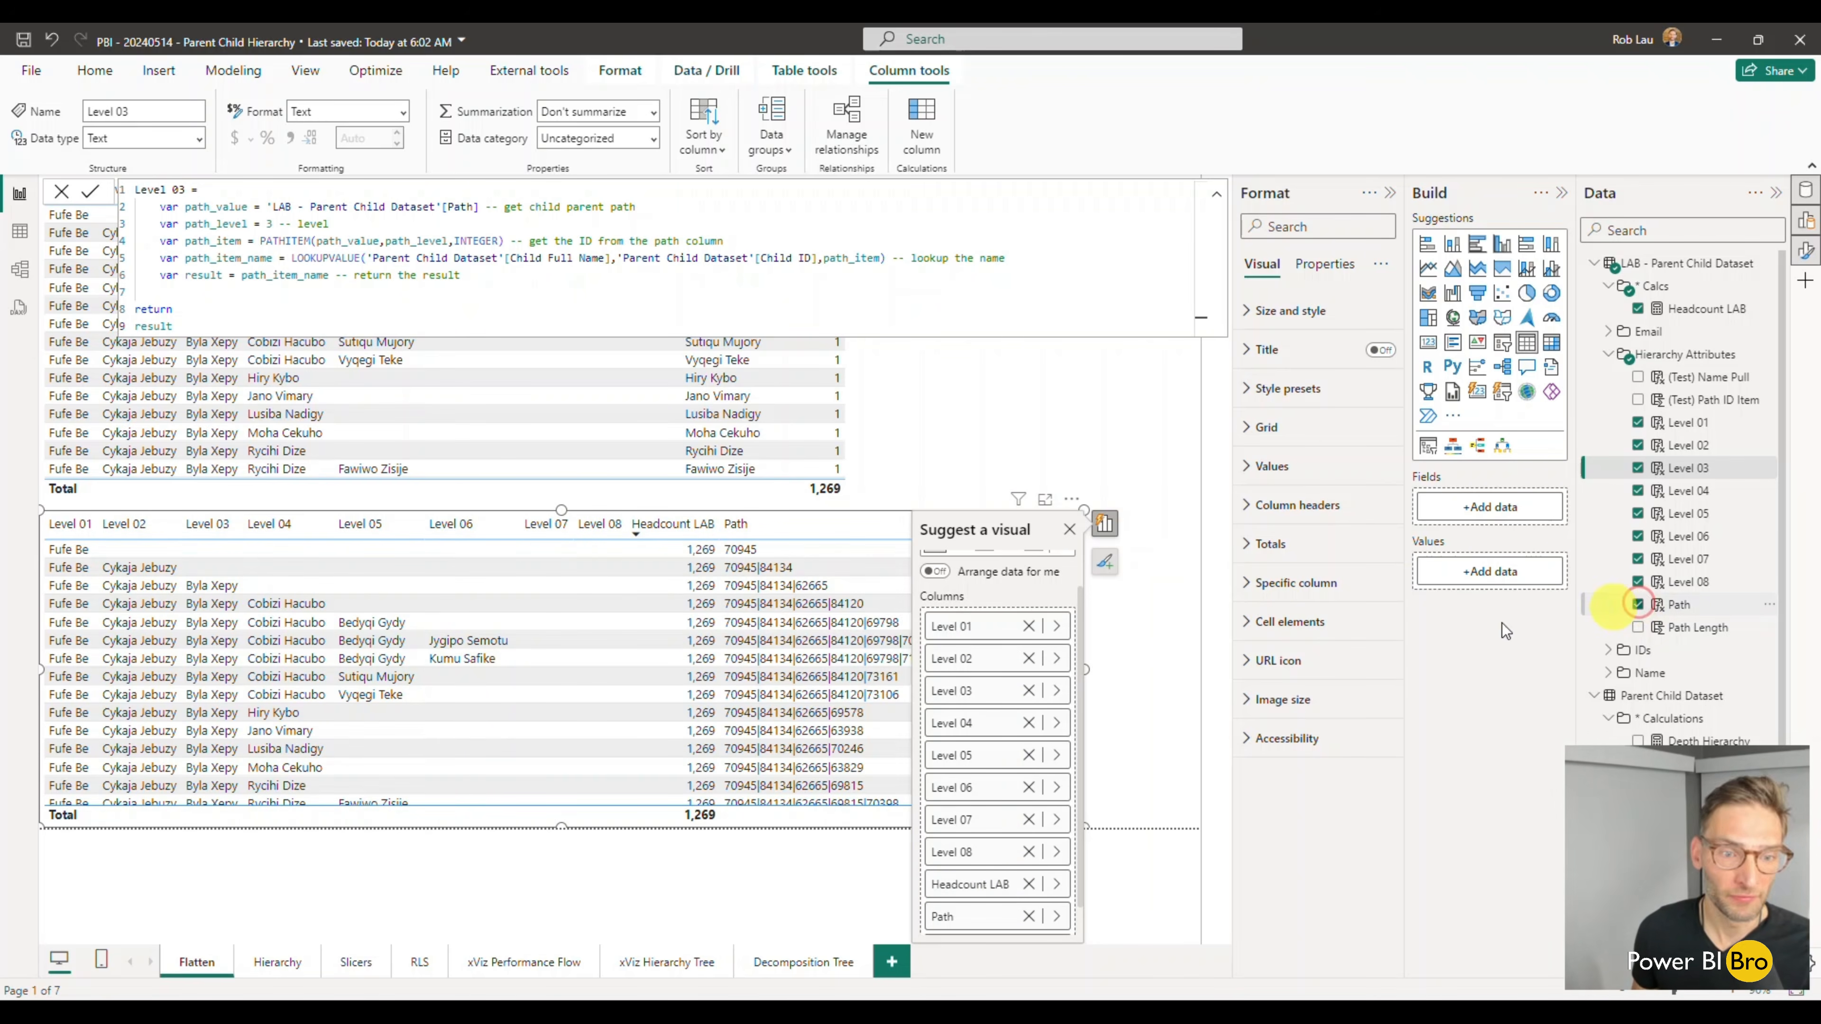
pyautogui.click(1161, 722)
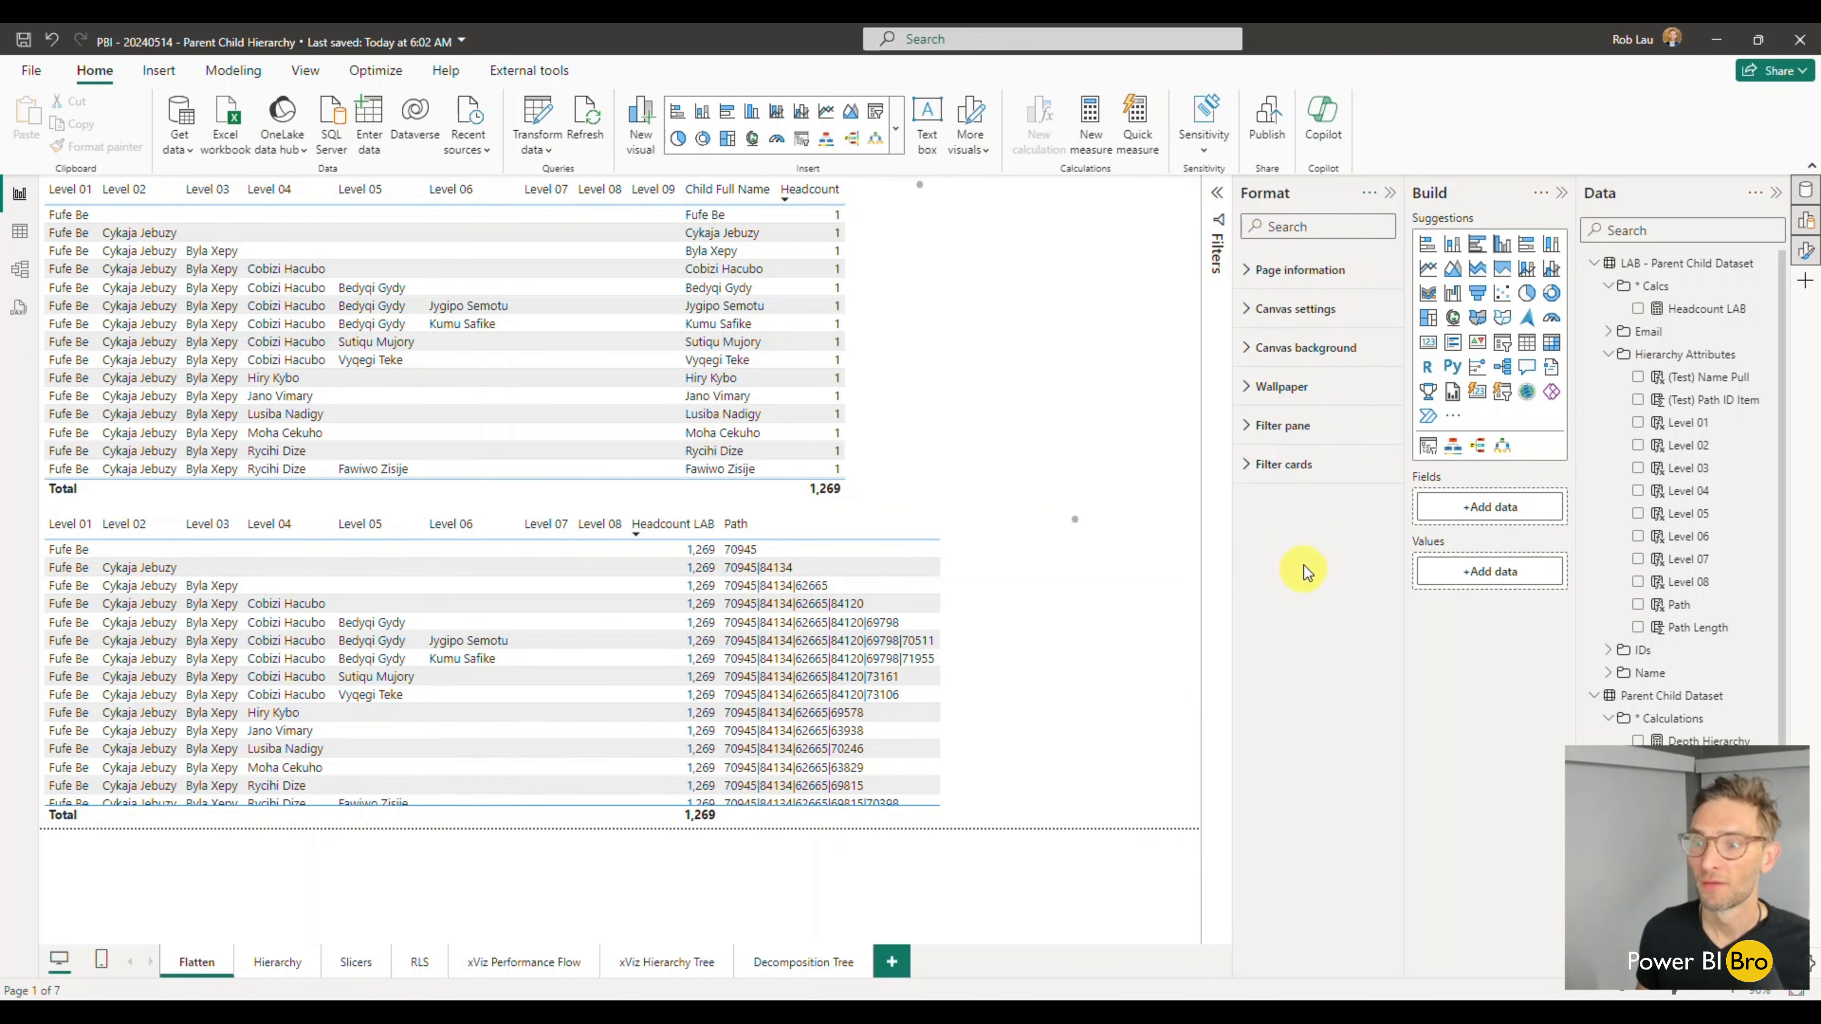
pyautogui.click(1037, 688)
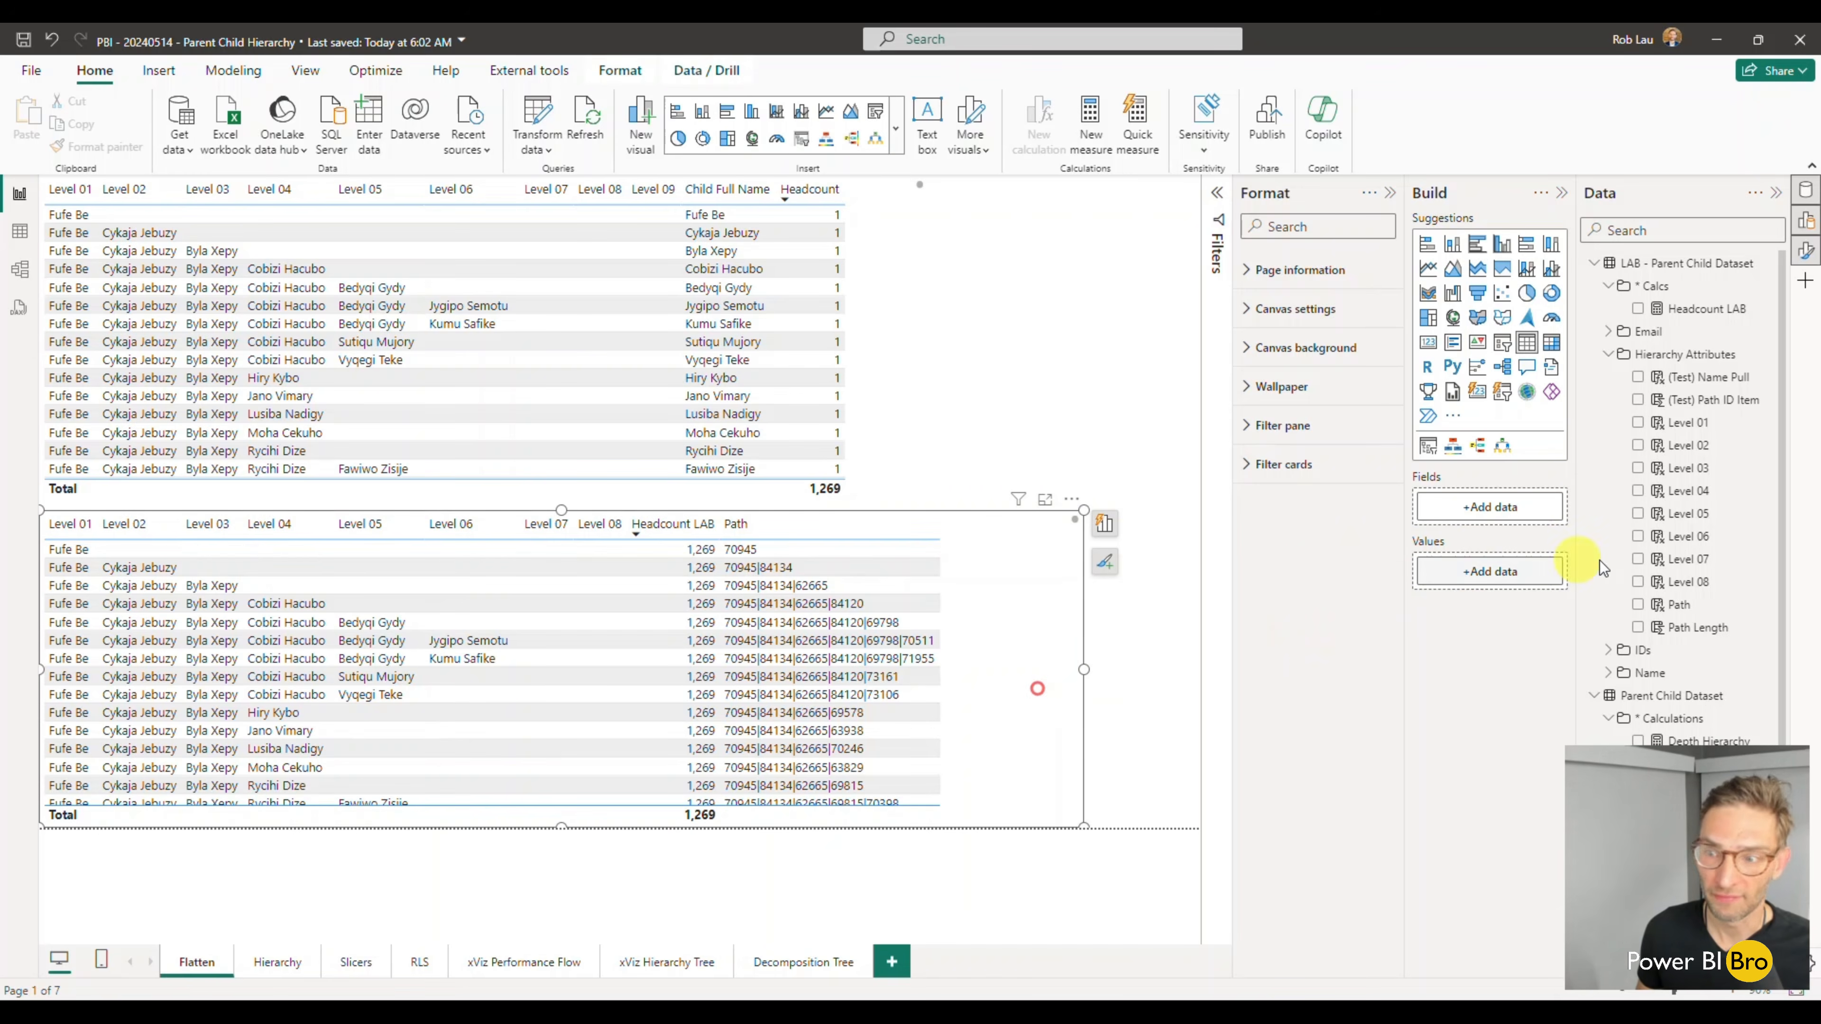
pyautogui.click(1638, 628)
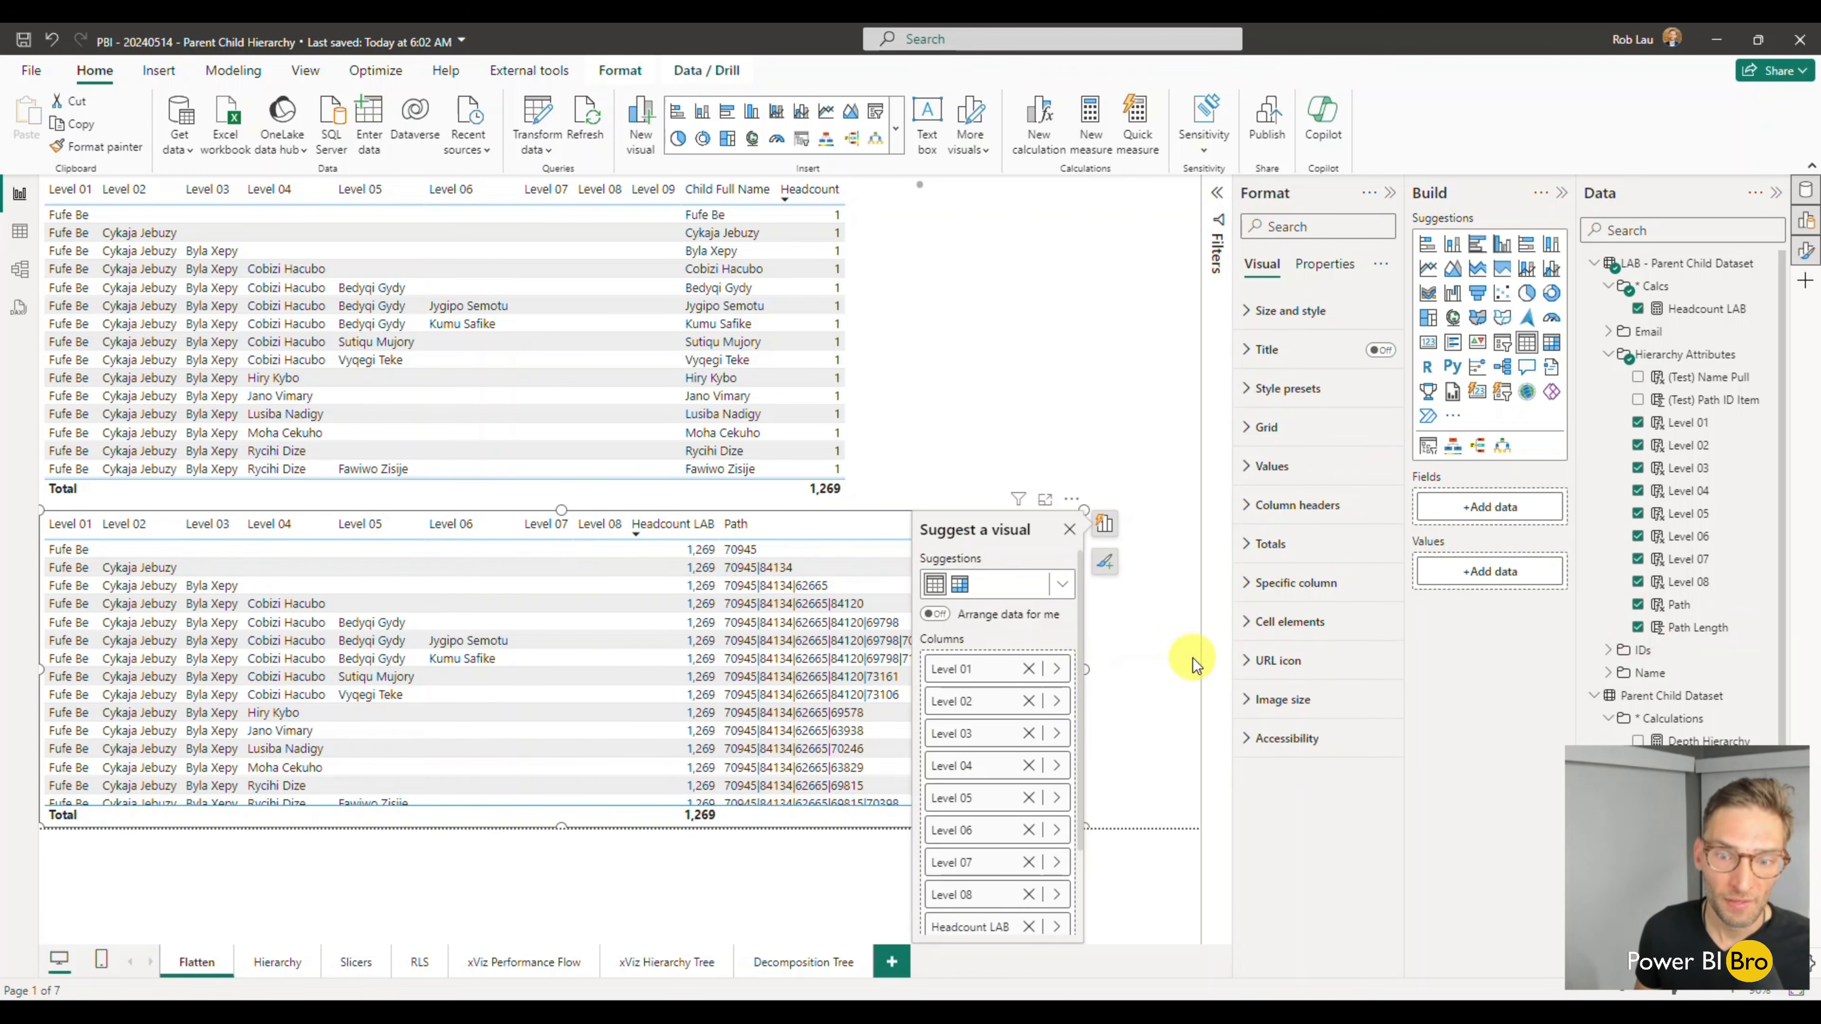
pyautogui.click(1150, 658)
pyautogui.moveTo(1083, 668); pyautogui.dragTo(1150, 668)
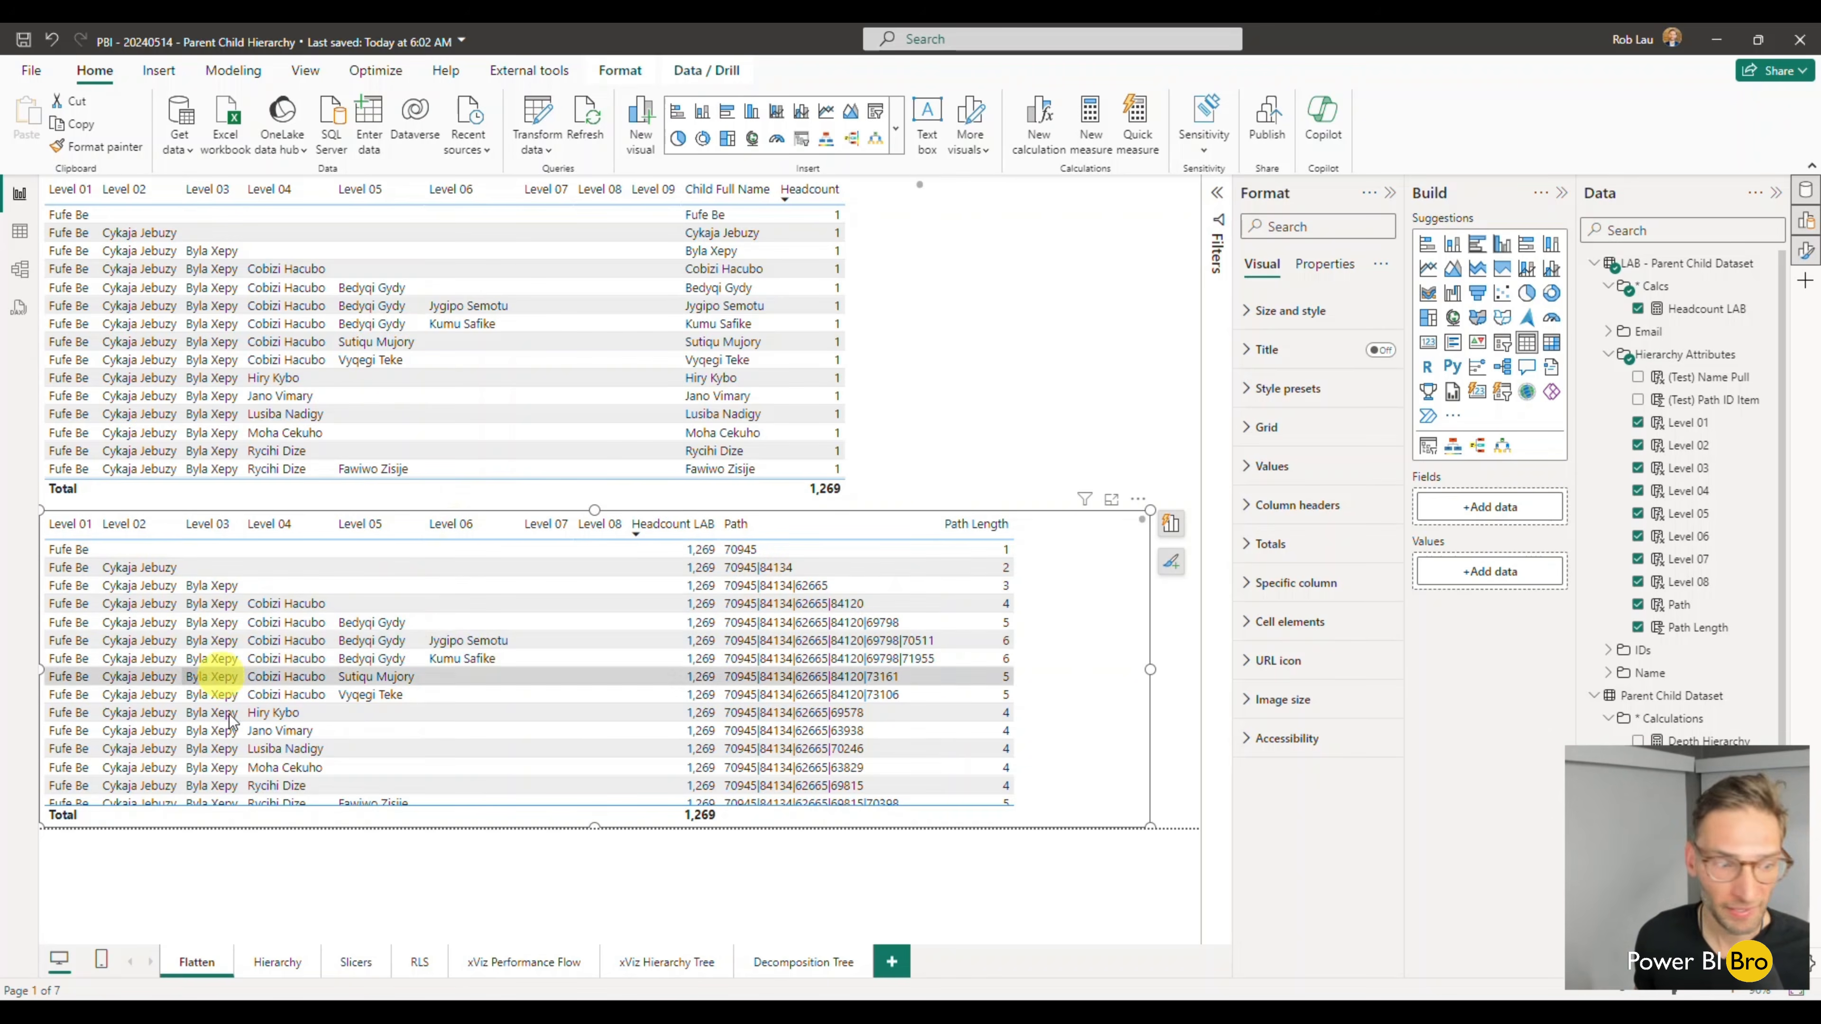
# - On the Hierarchy page, examine the Headcount Hierarchy matrix by expanding the first branches several levels deep, then collapse them again
pyautogui.click(273, 962)
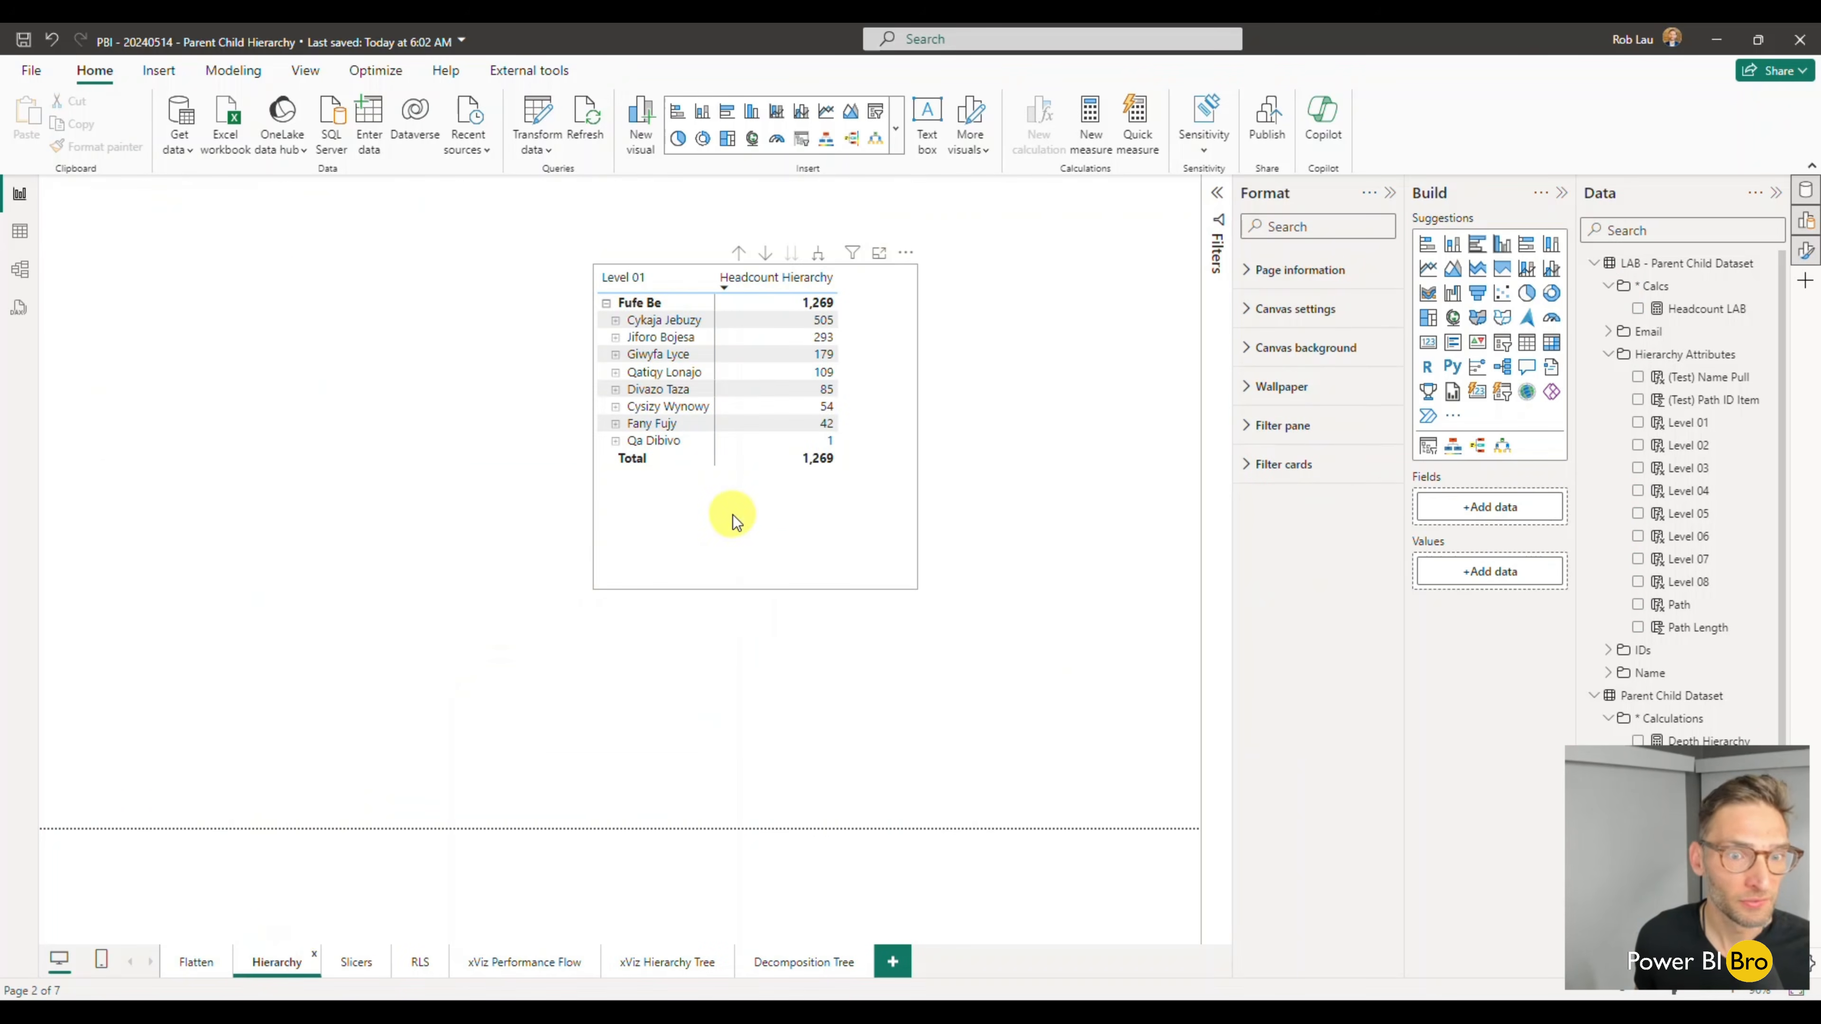
pyautogui.moveTo(733, 514); pyautogui.dragTo(615, 517)
pyautogui.moveTo(241, 450); pyautogui.dragTo(685, 470)
pyautogui.scroll(1, 930, 473)
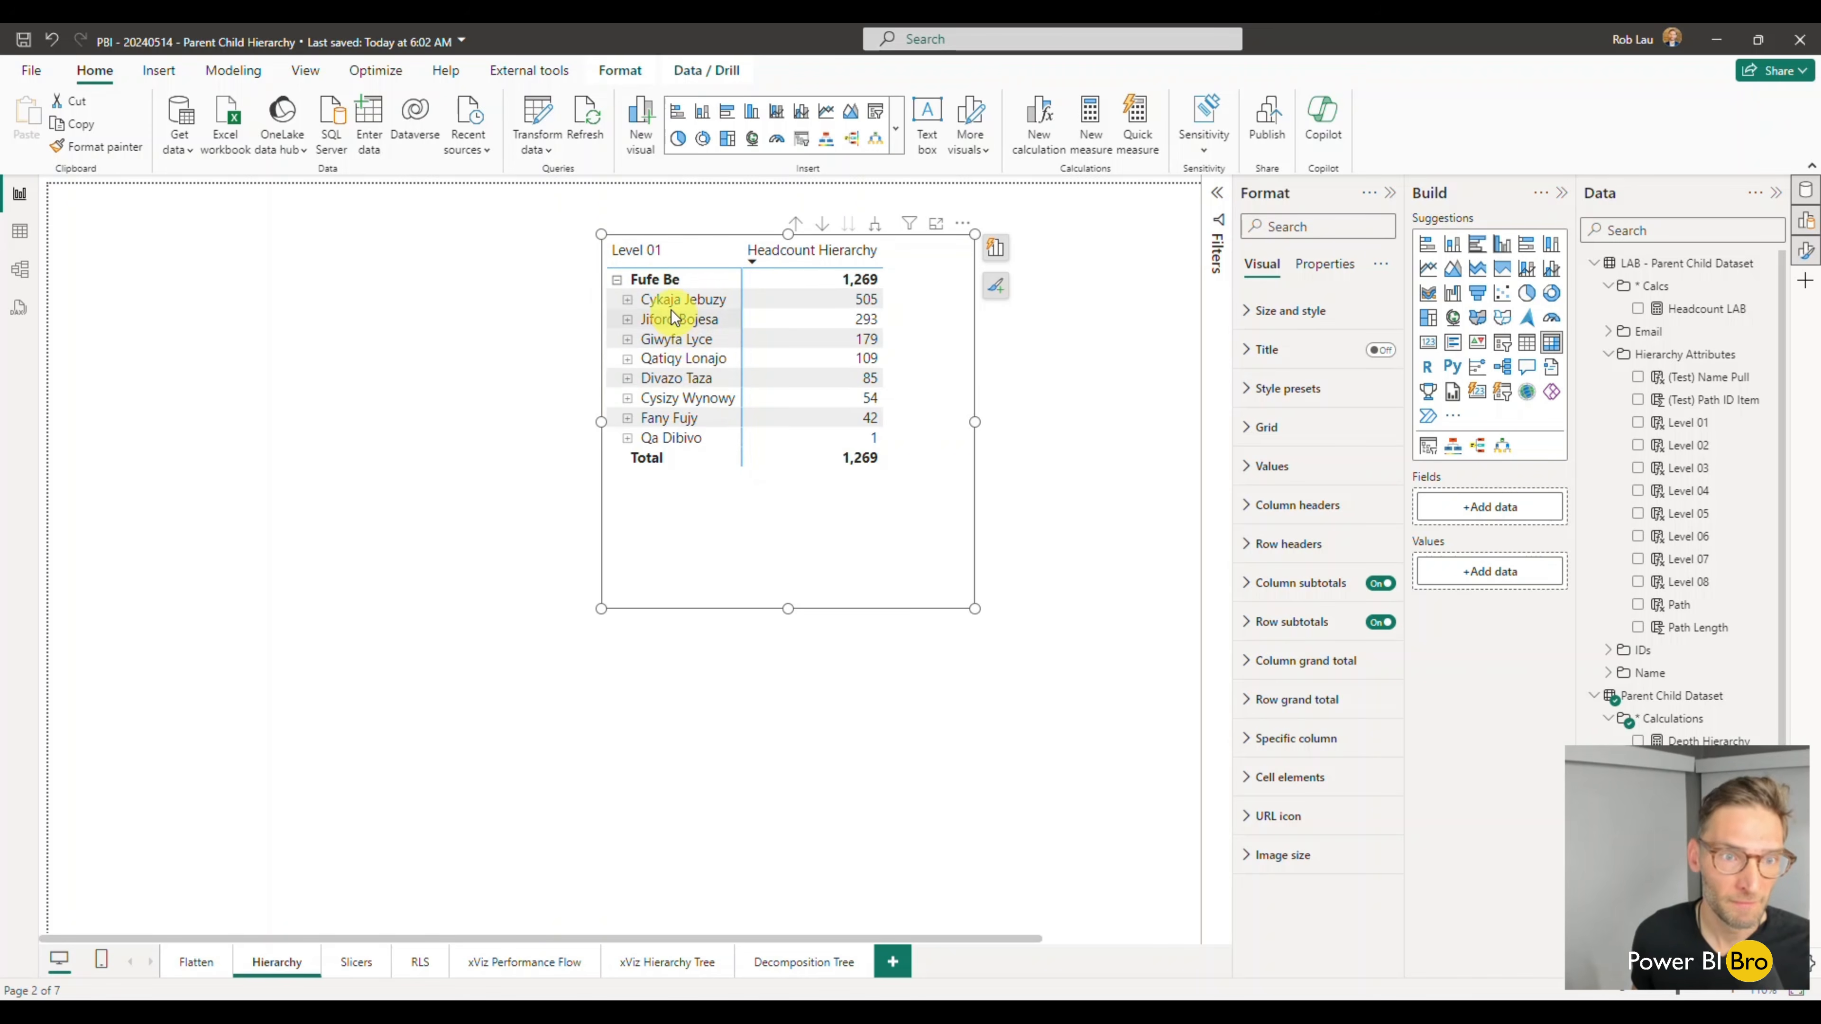
pyautogui.click(626, 300)
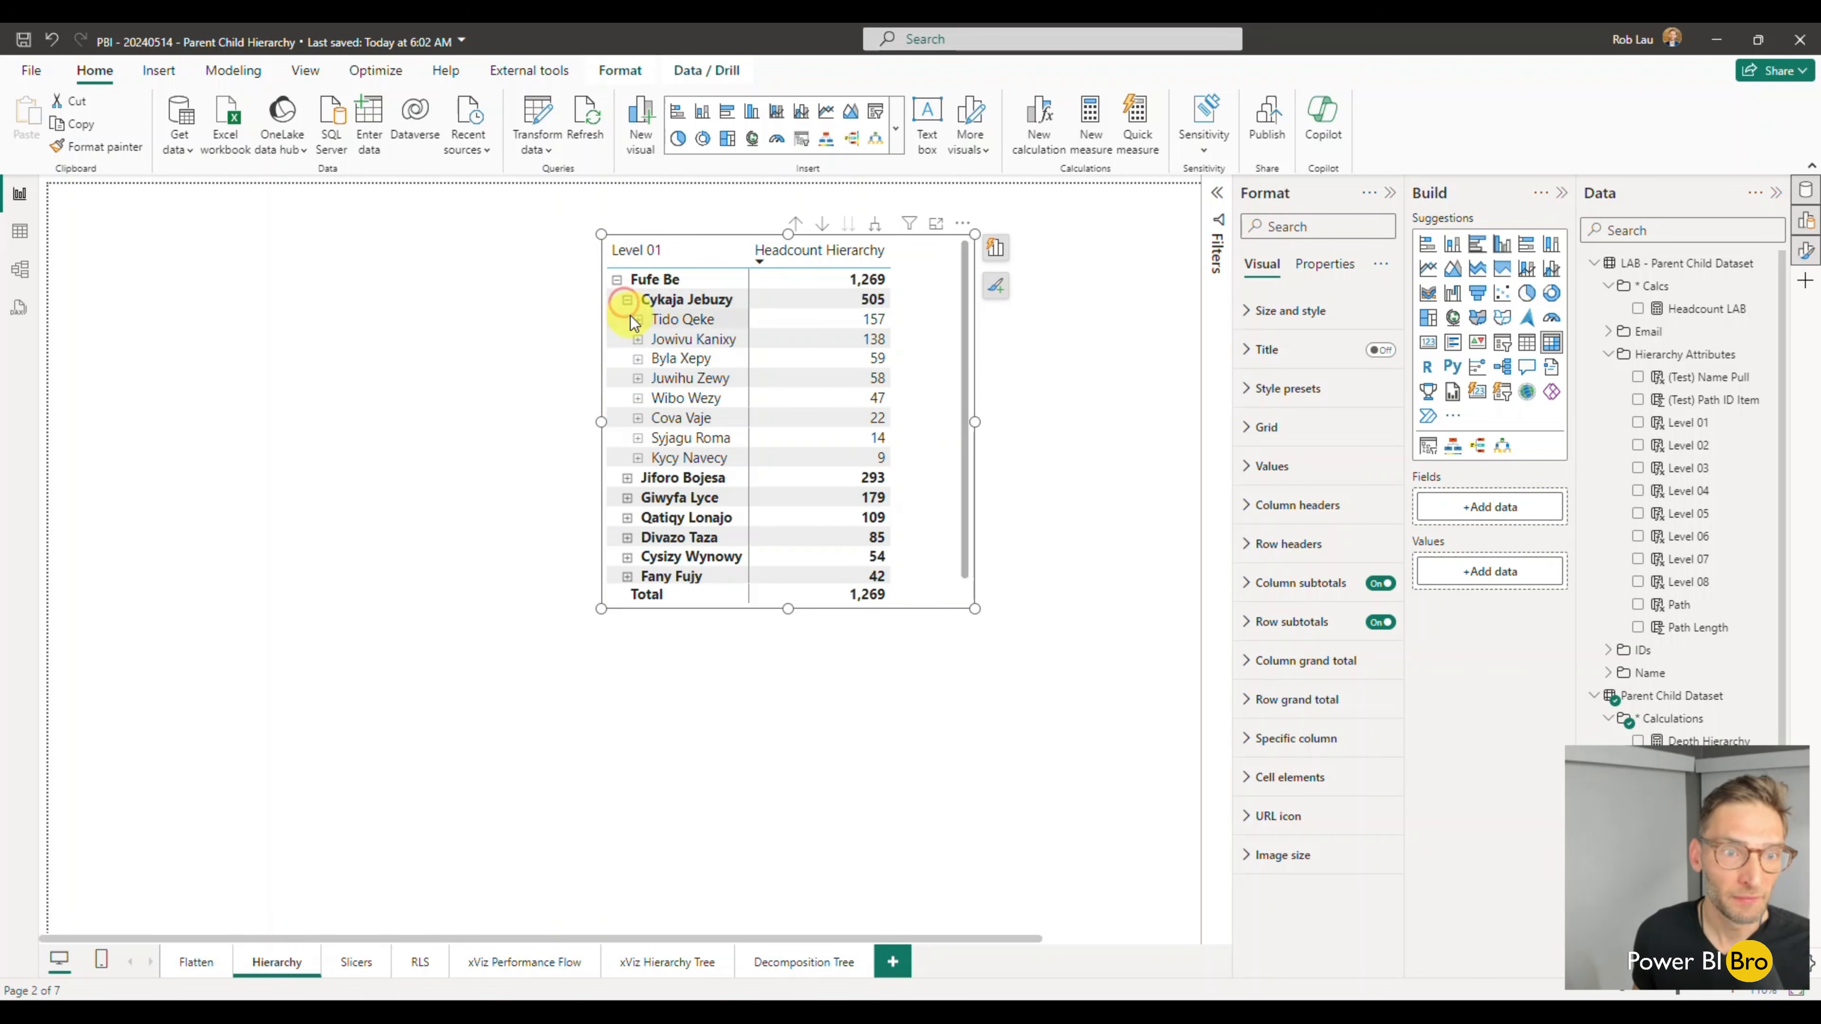
pyautogui.click(637, 321)
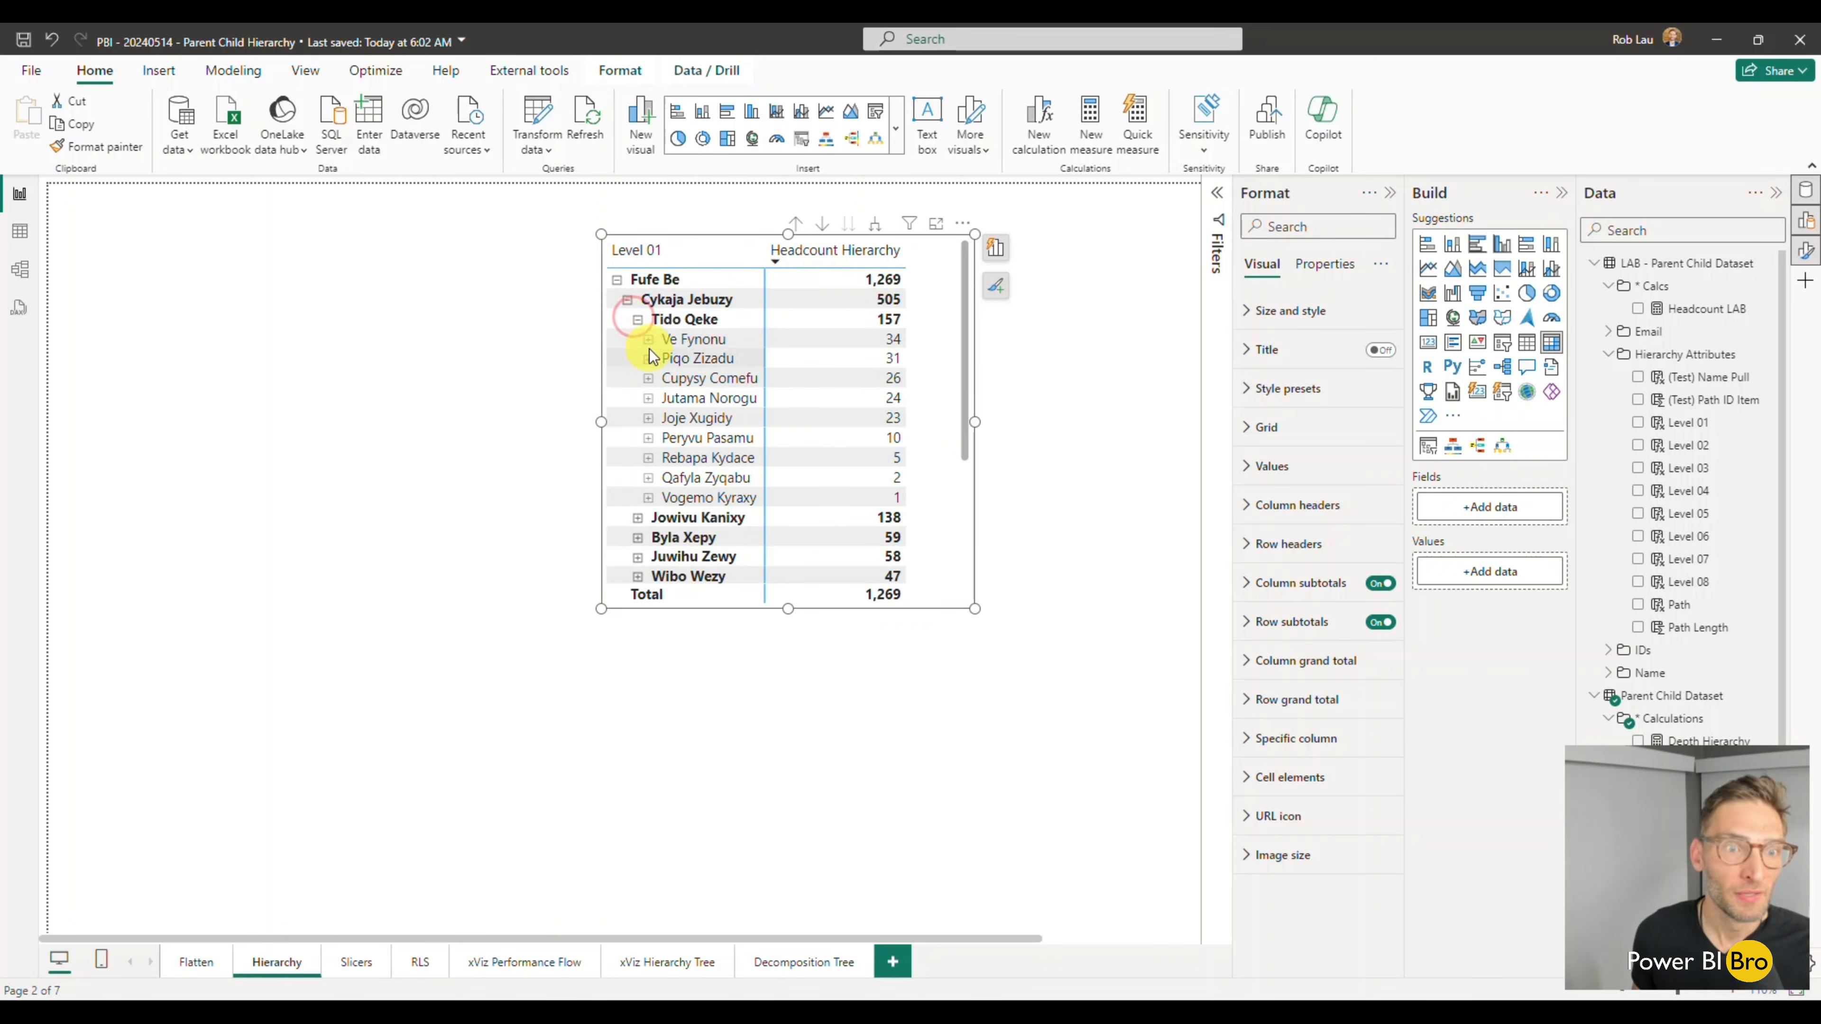
pyautogui.click(648, 397)
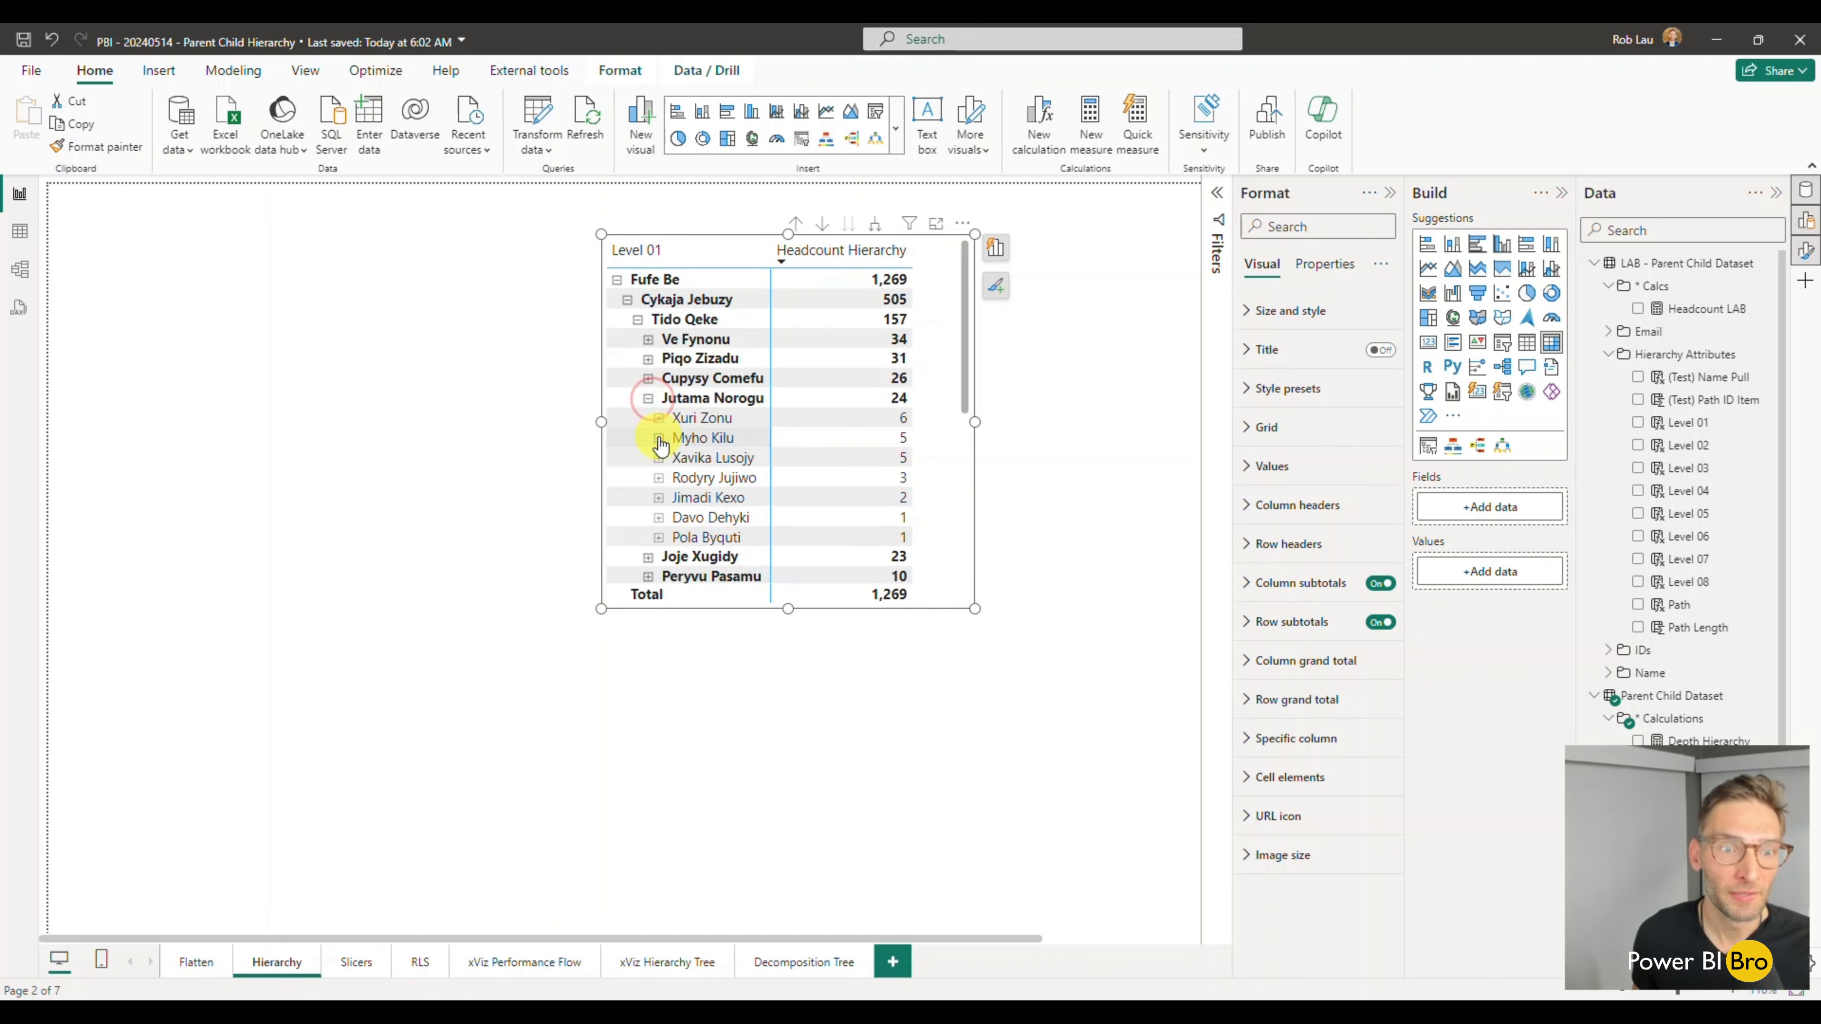
pyautogui.click(658, 438)
pyautogui.click(648, 397)
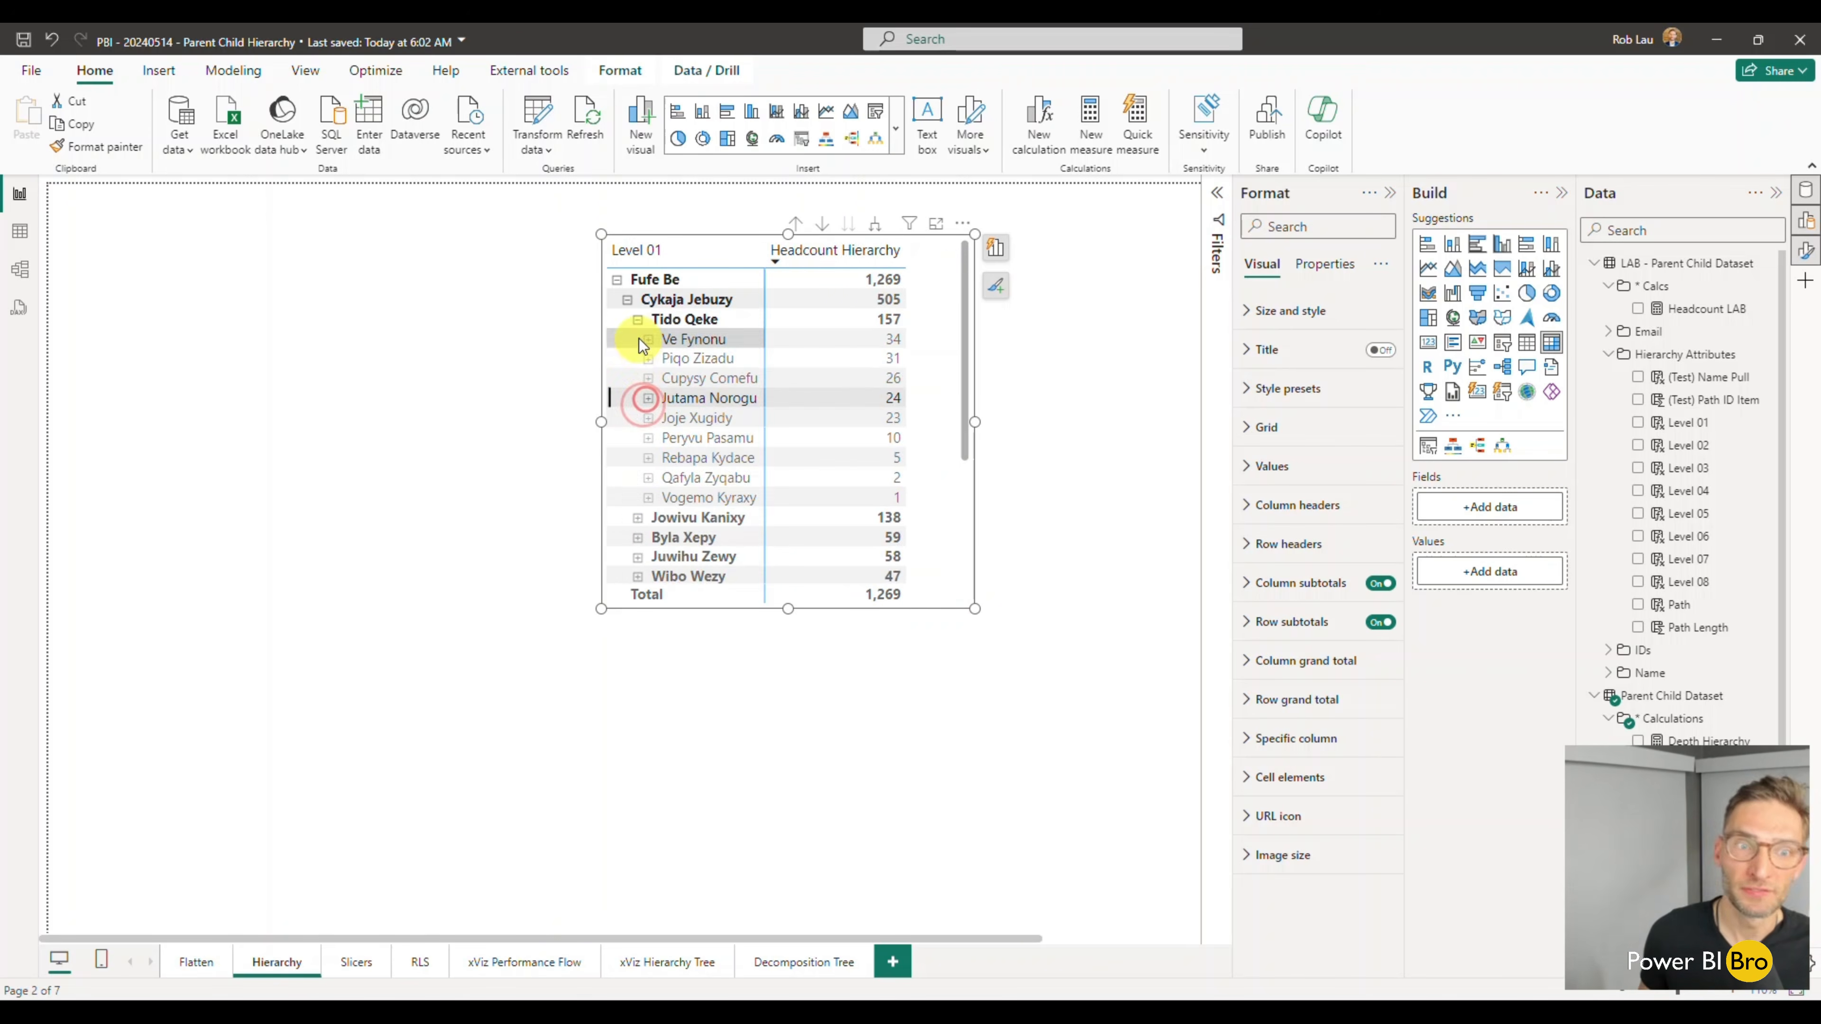
pyautogui.click(637, 319)
pyautogui.click(627, 301)
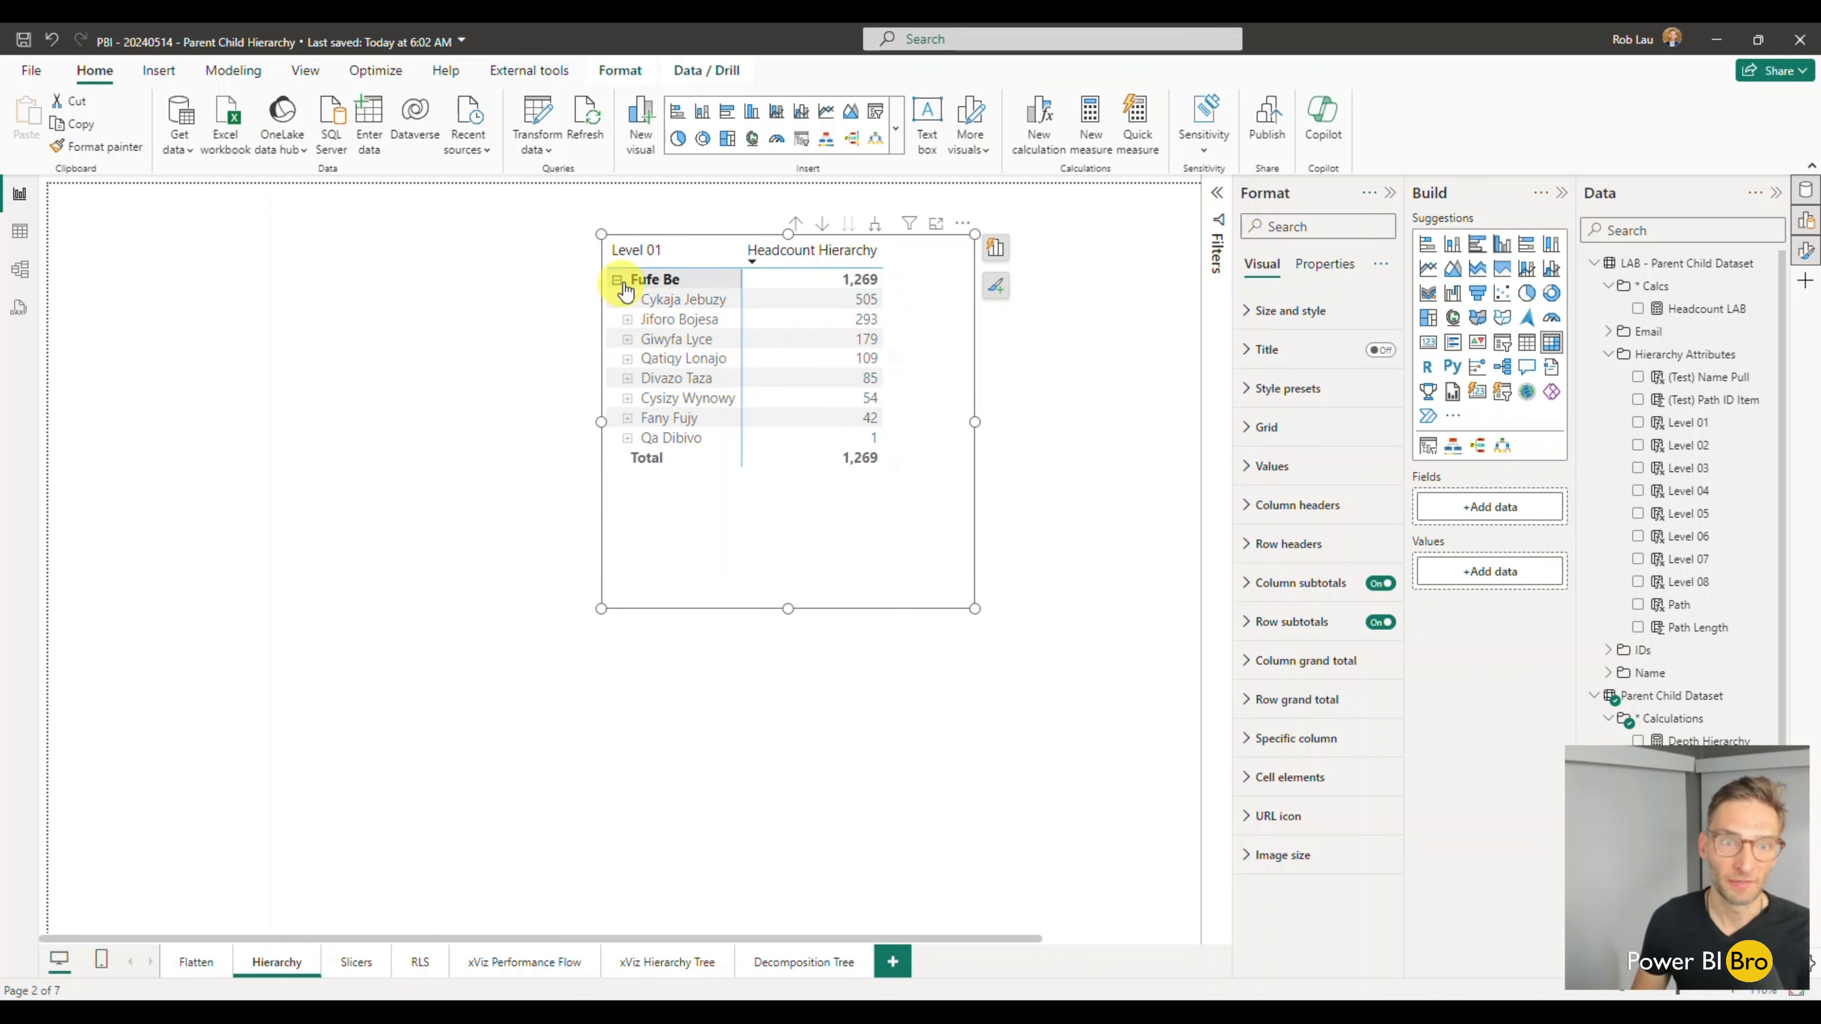
# - Move the Headcount Hierarchy matrix to the page's upper-left corner and add the Parent Child Dataset's Total Sales Hierarchy measure to it
pyautogui.click(403, 469)
pyautogui.moveTo(797, 517); pyautogui.dragTo(319, 491)
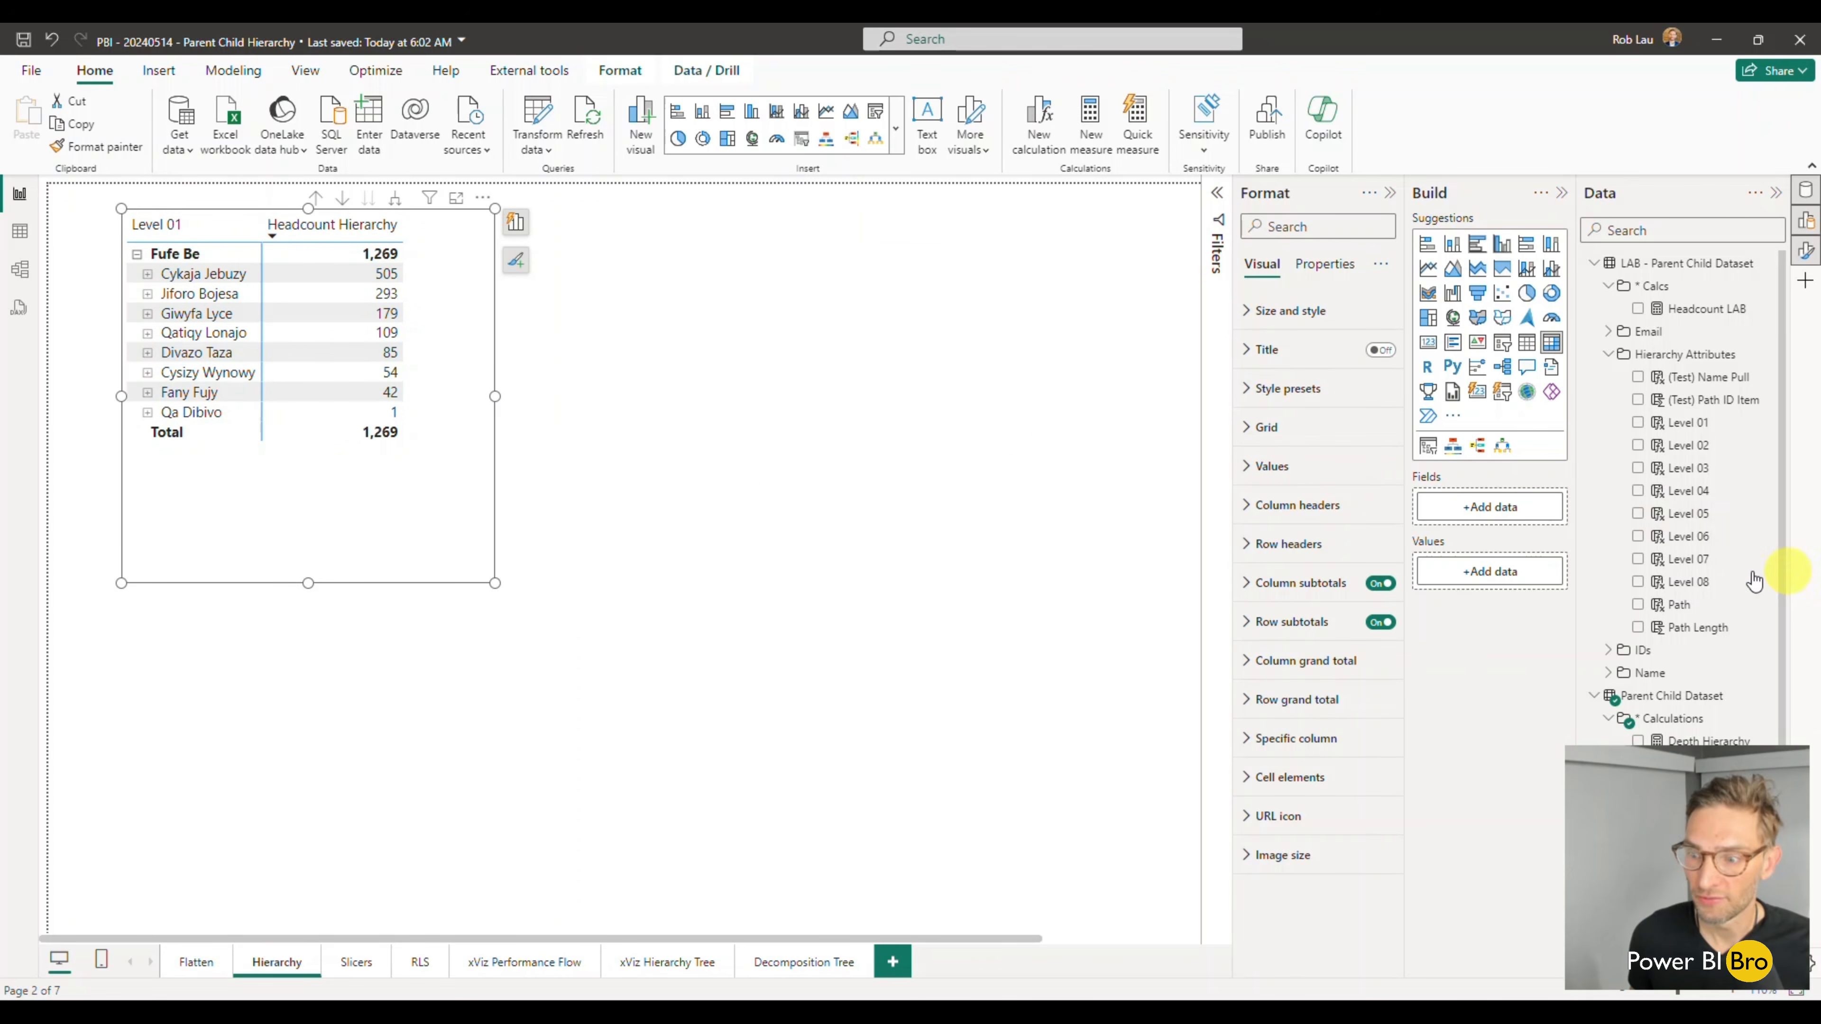
pyautogui.scroll(-2, 1689, 596)
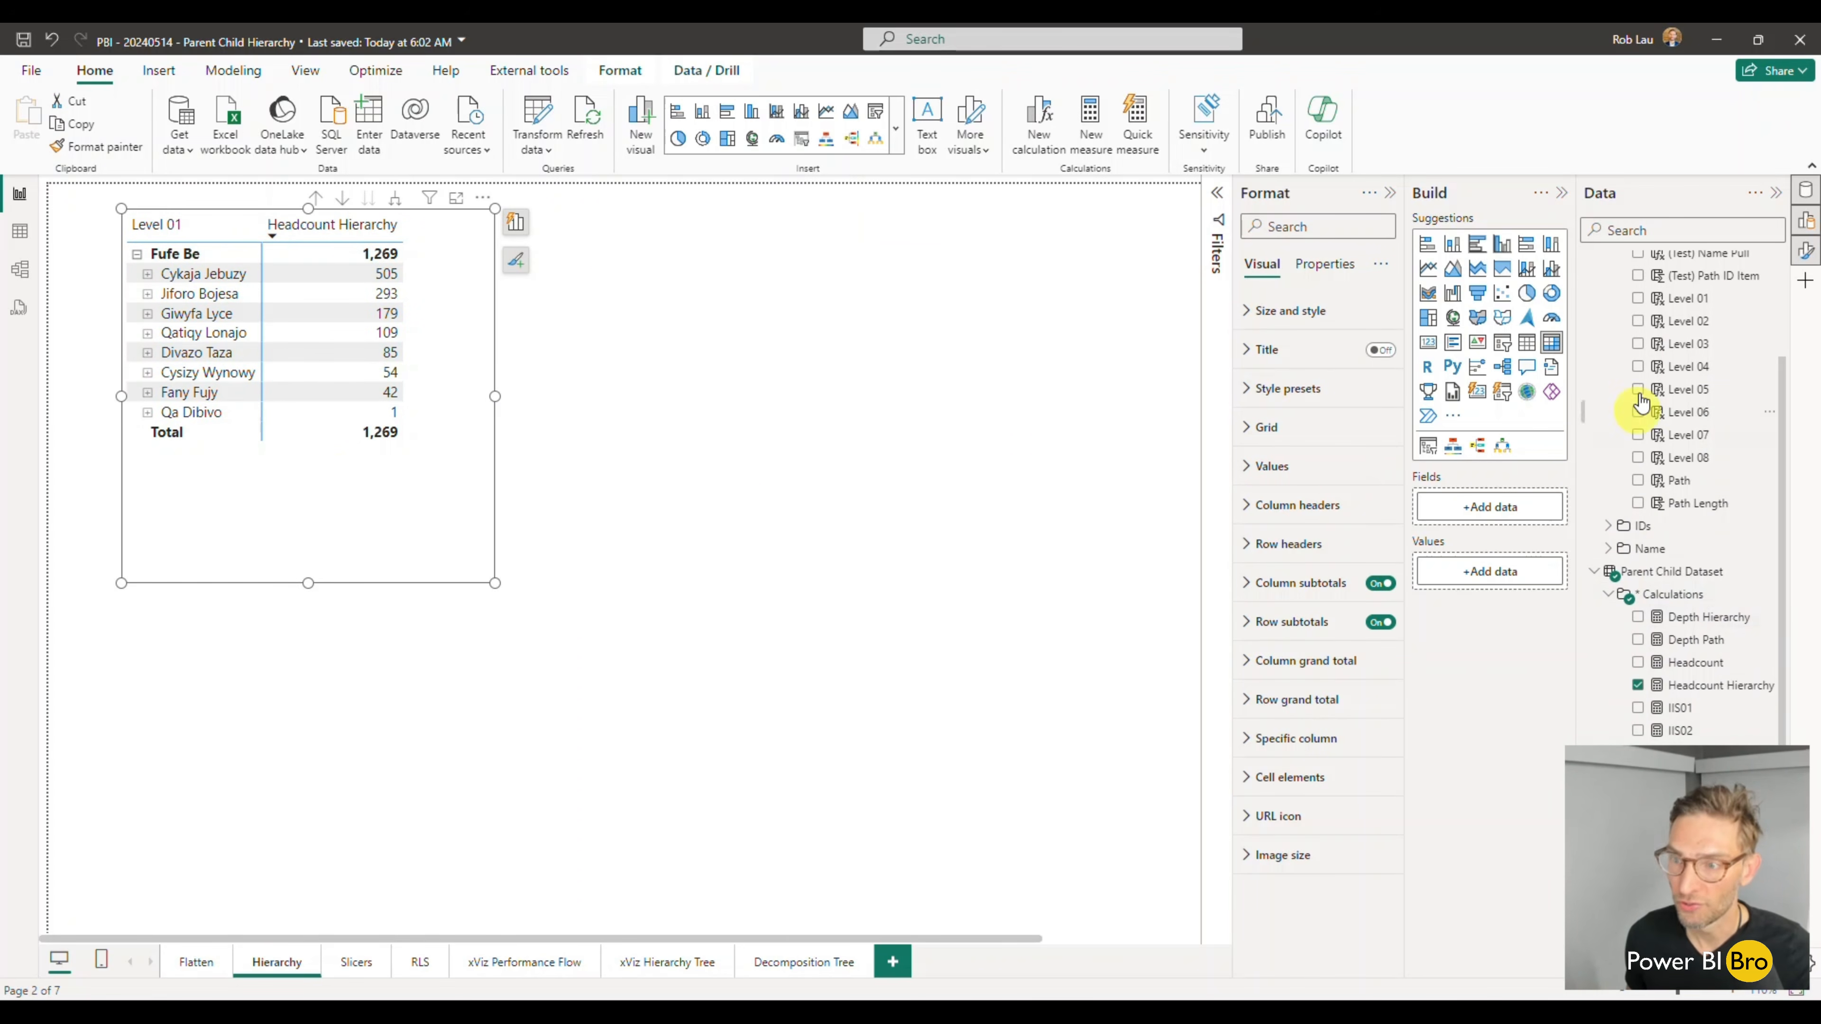
pyautogui.scroll(2, 1616, 291)
pyautogui.click(1597, 265)
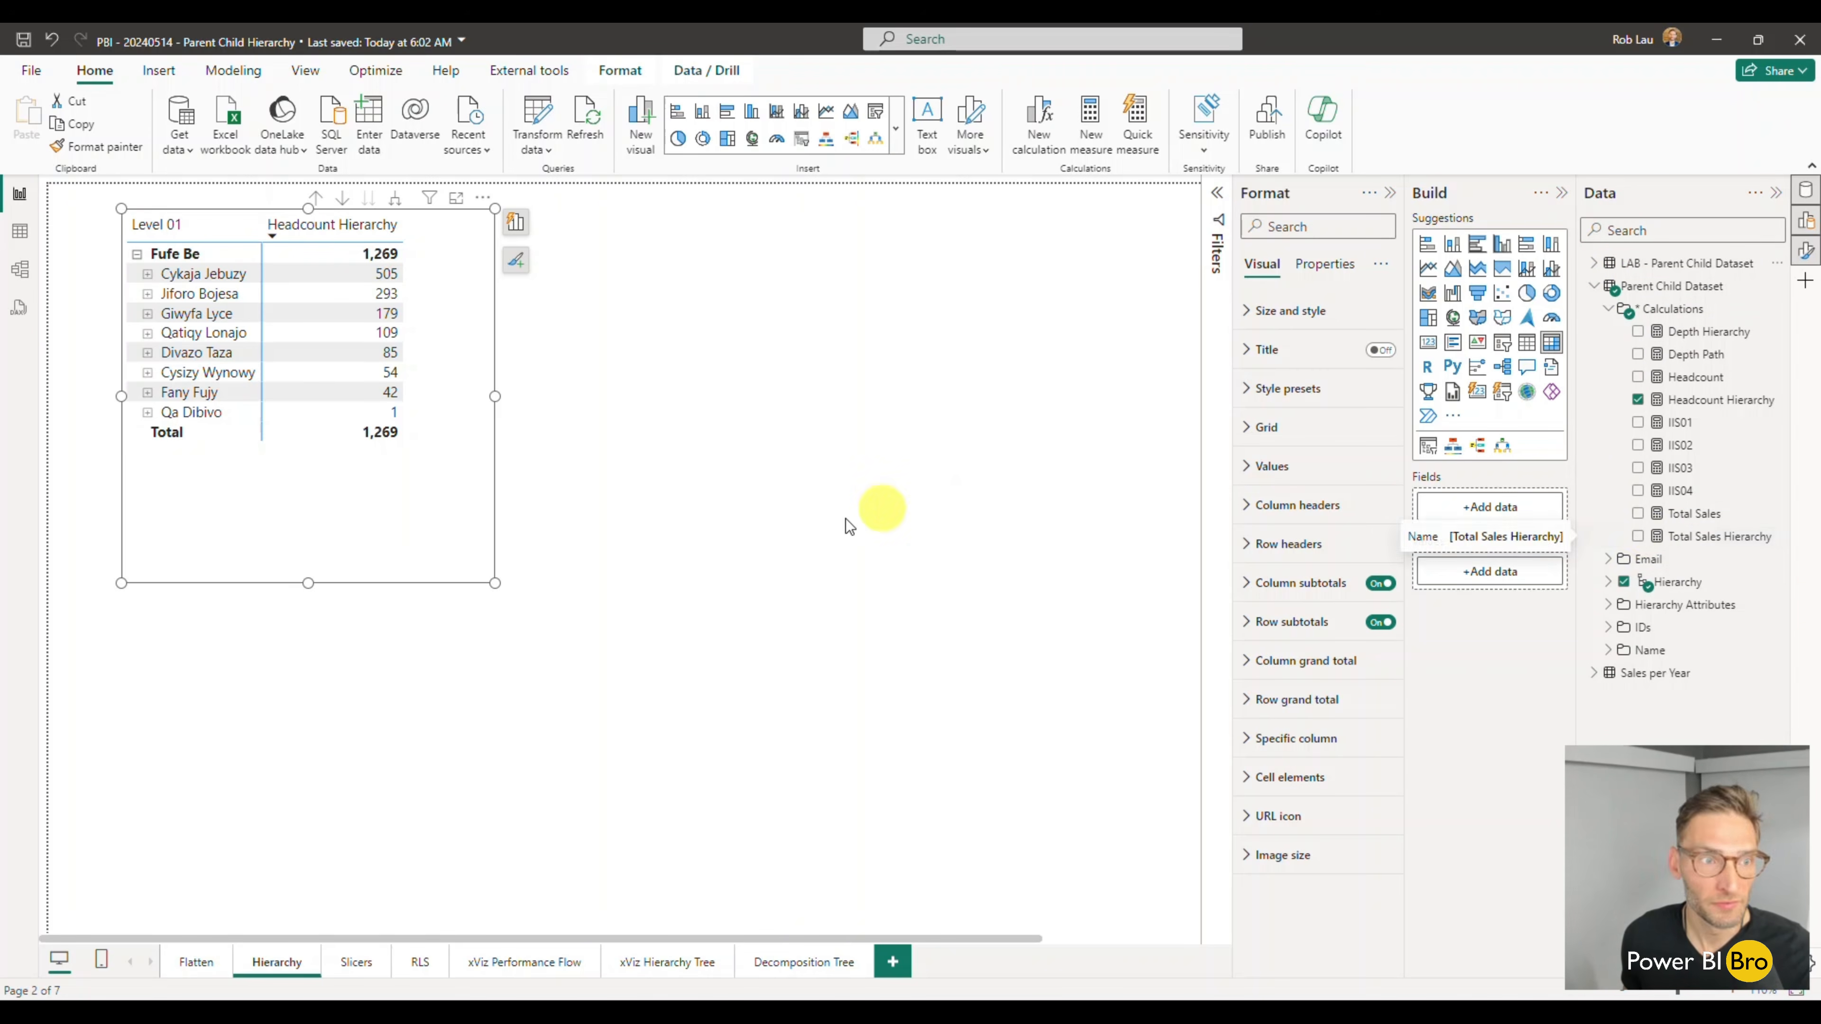
pyautogui.click(1638, 538)
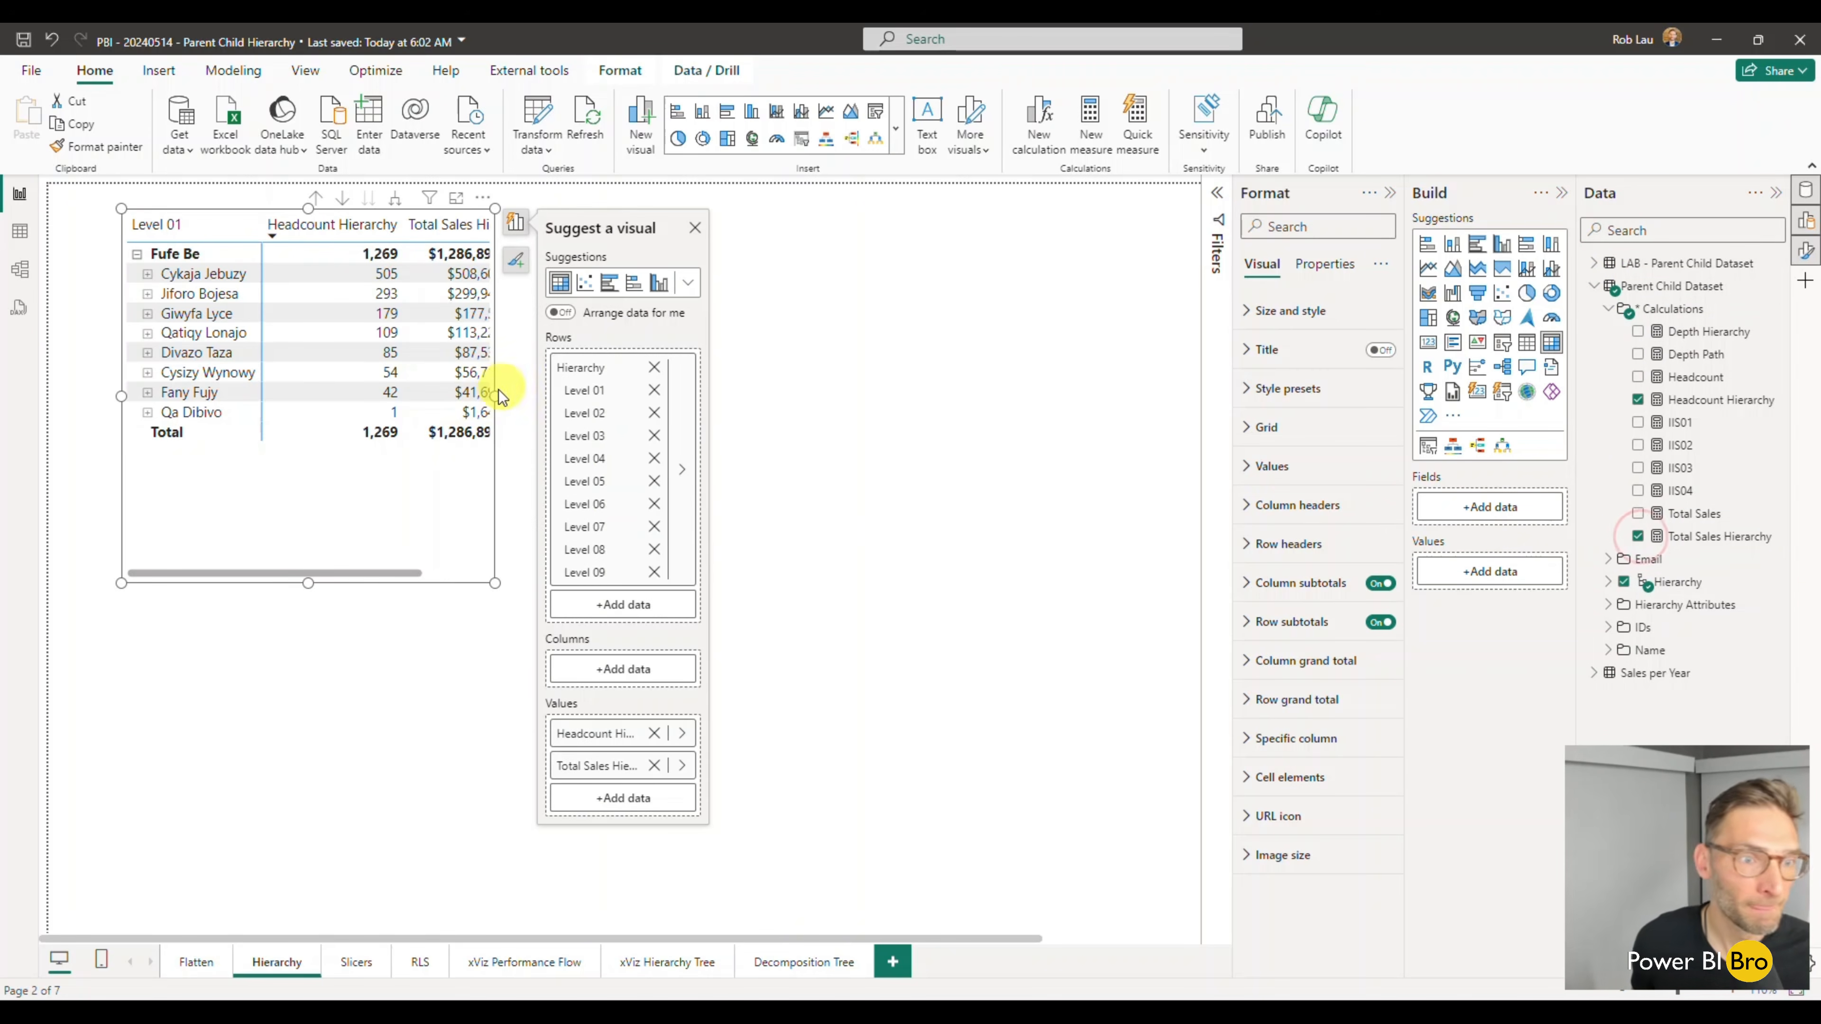
# - Widen the matrix to fit both measures, shorten its height, and place it at the top middle of the page
pyautogui.moveTo(494, 395); pyautogui.dragTo(645, 392)
pyautogui.click(646, 393)
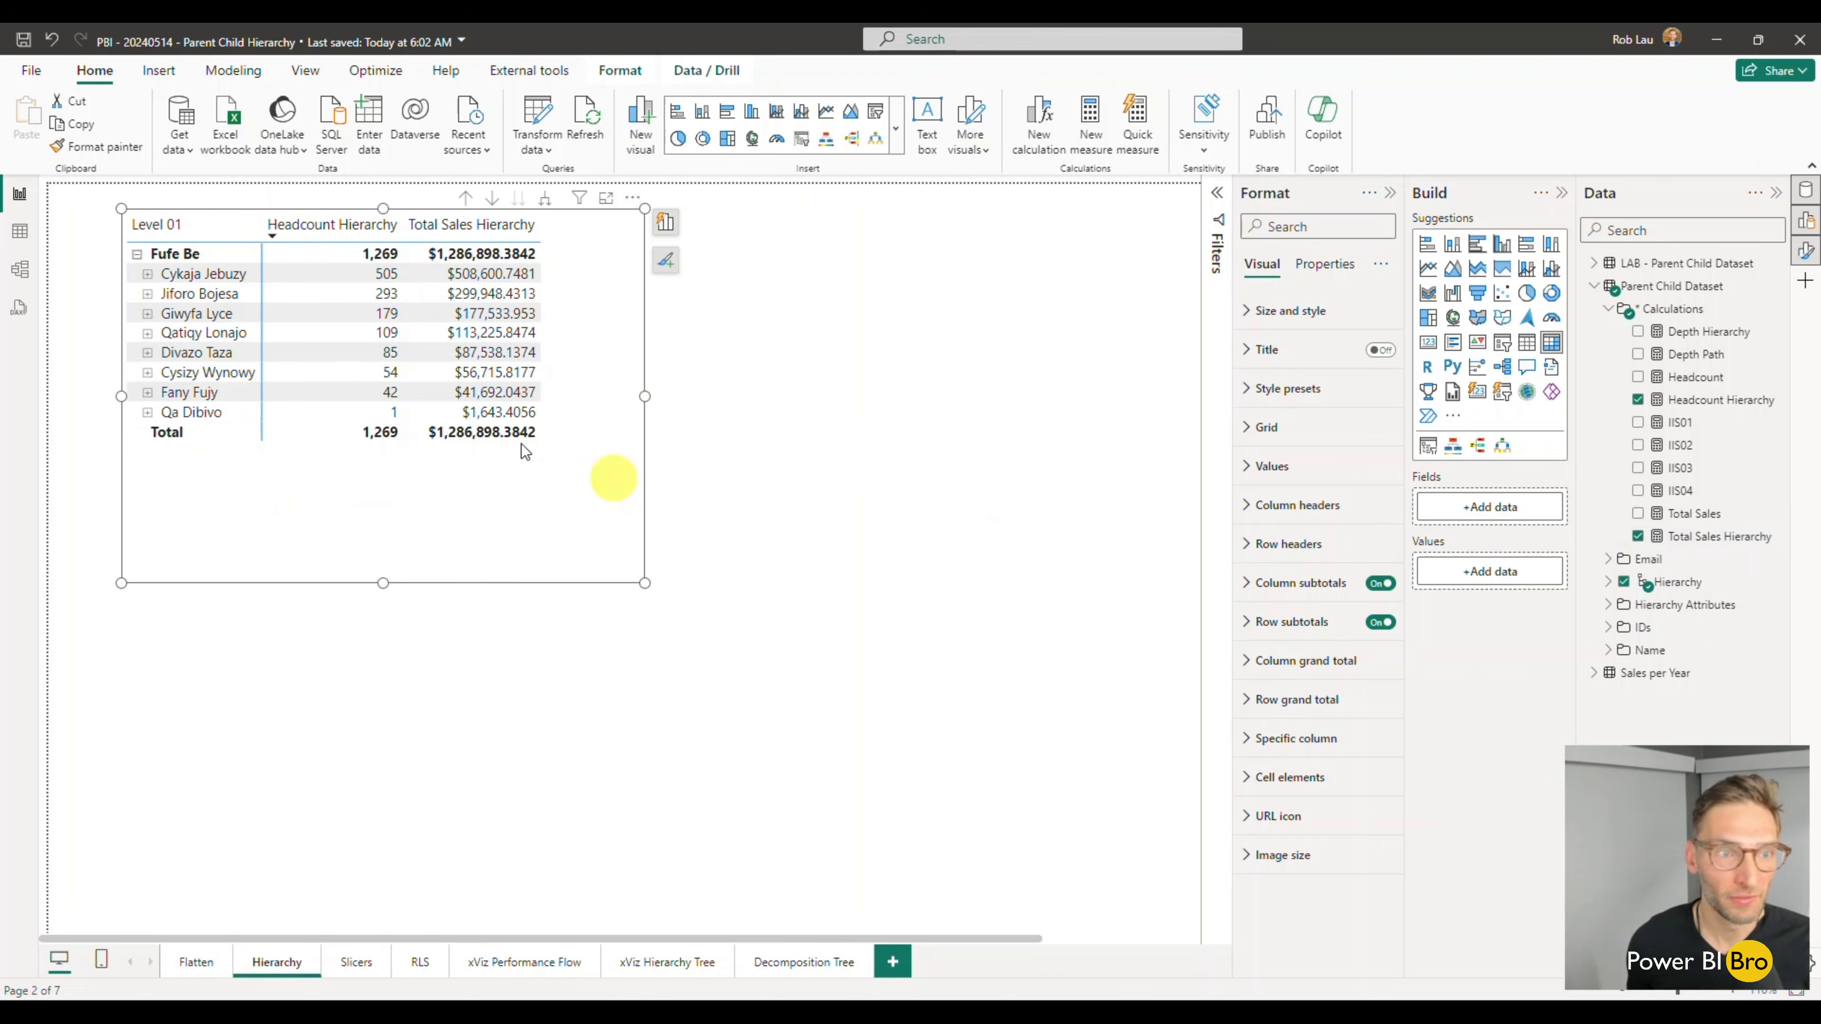
pyautogui.moveTo(508, 518); pyautogui.dragTo(763, 501)
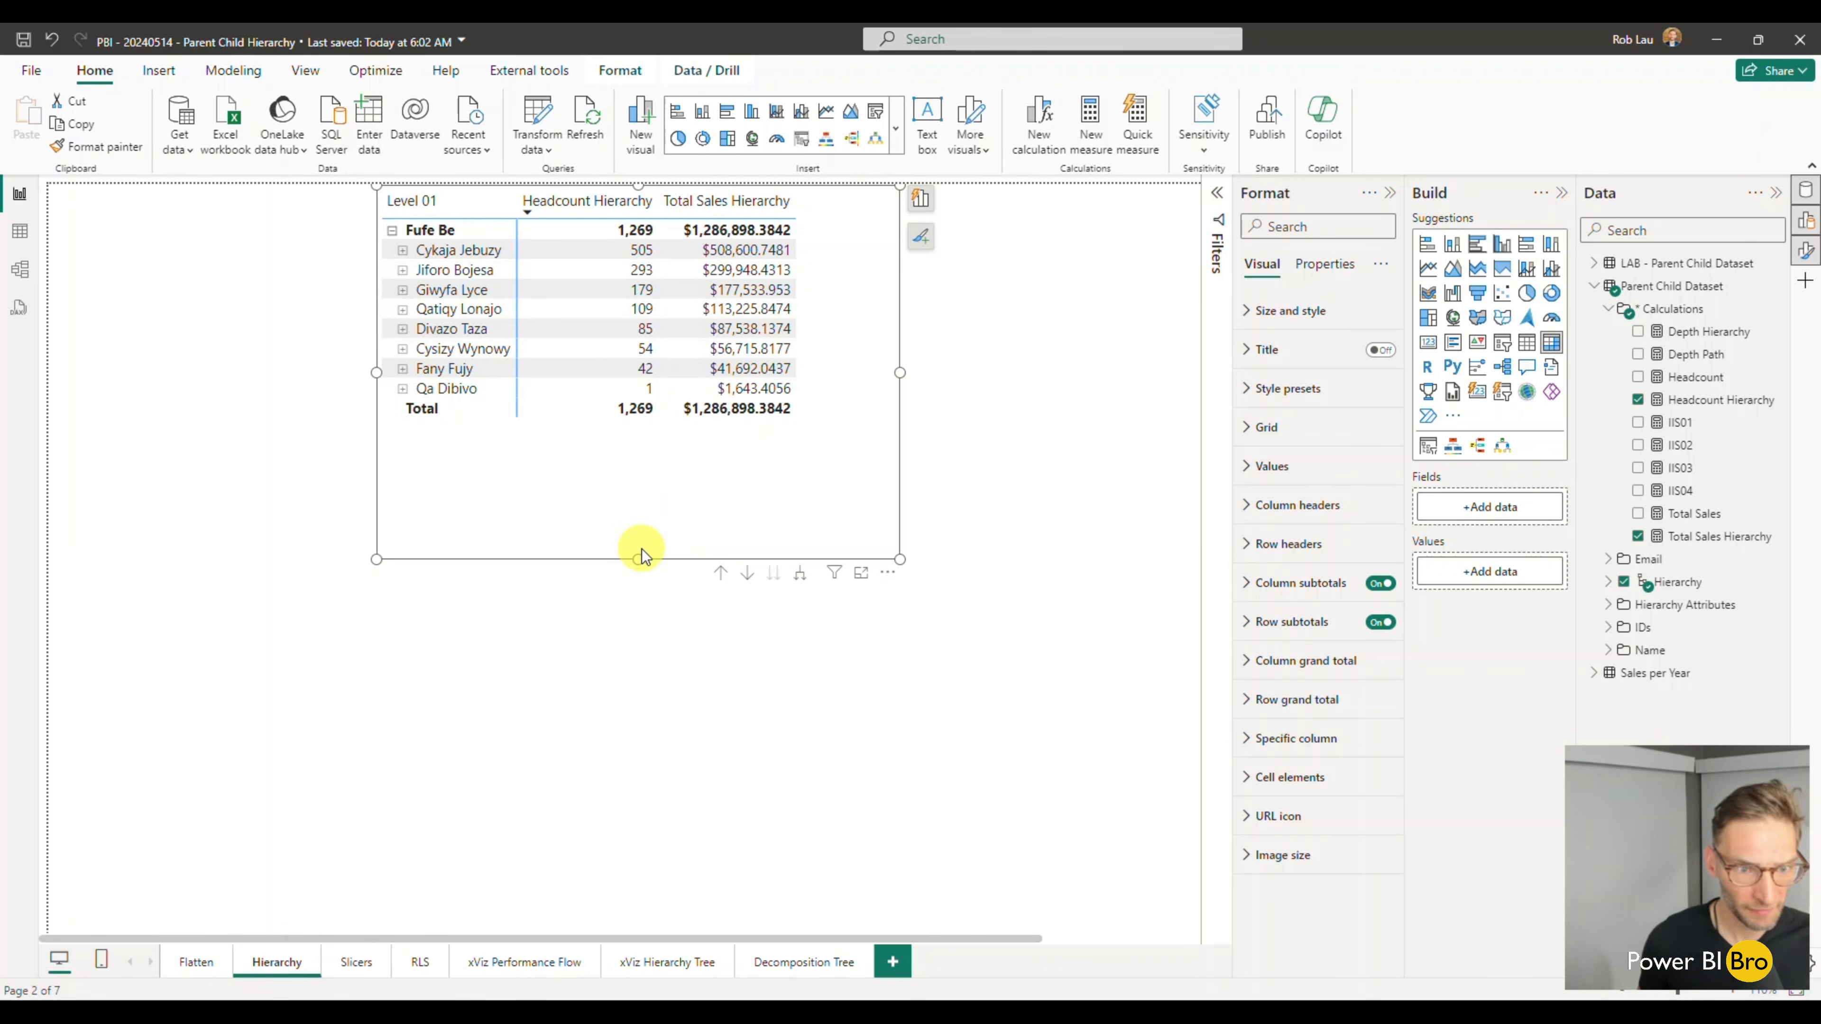
pyautogui.moveTo(639, 557); pyautogui.dragTo(648, 467)
pyautogui.click(814, 718)
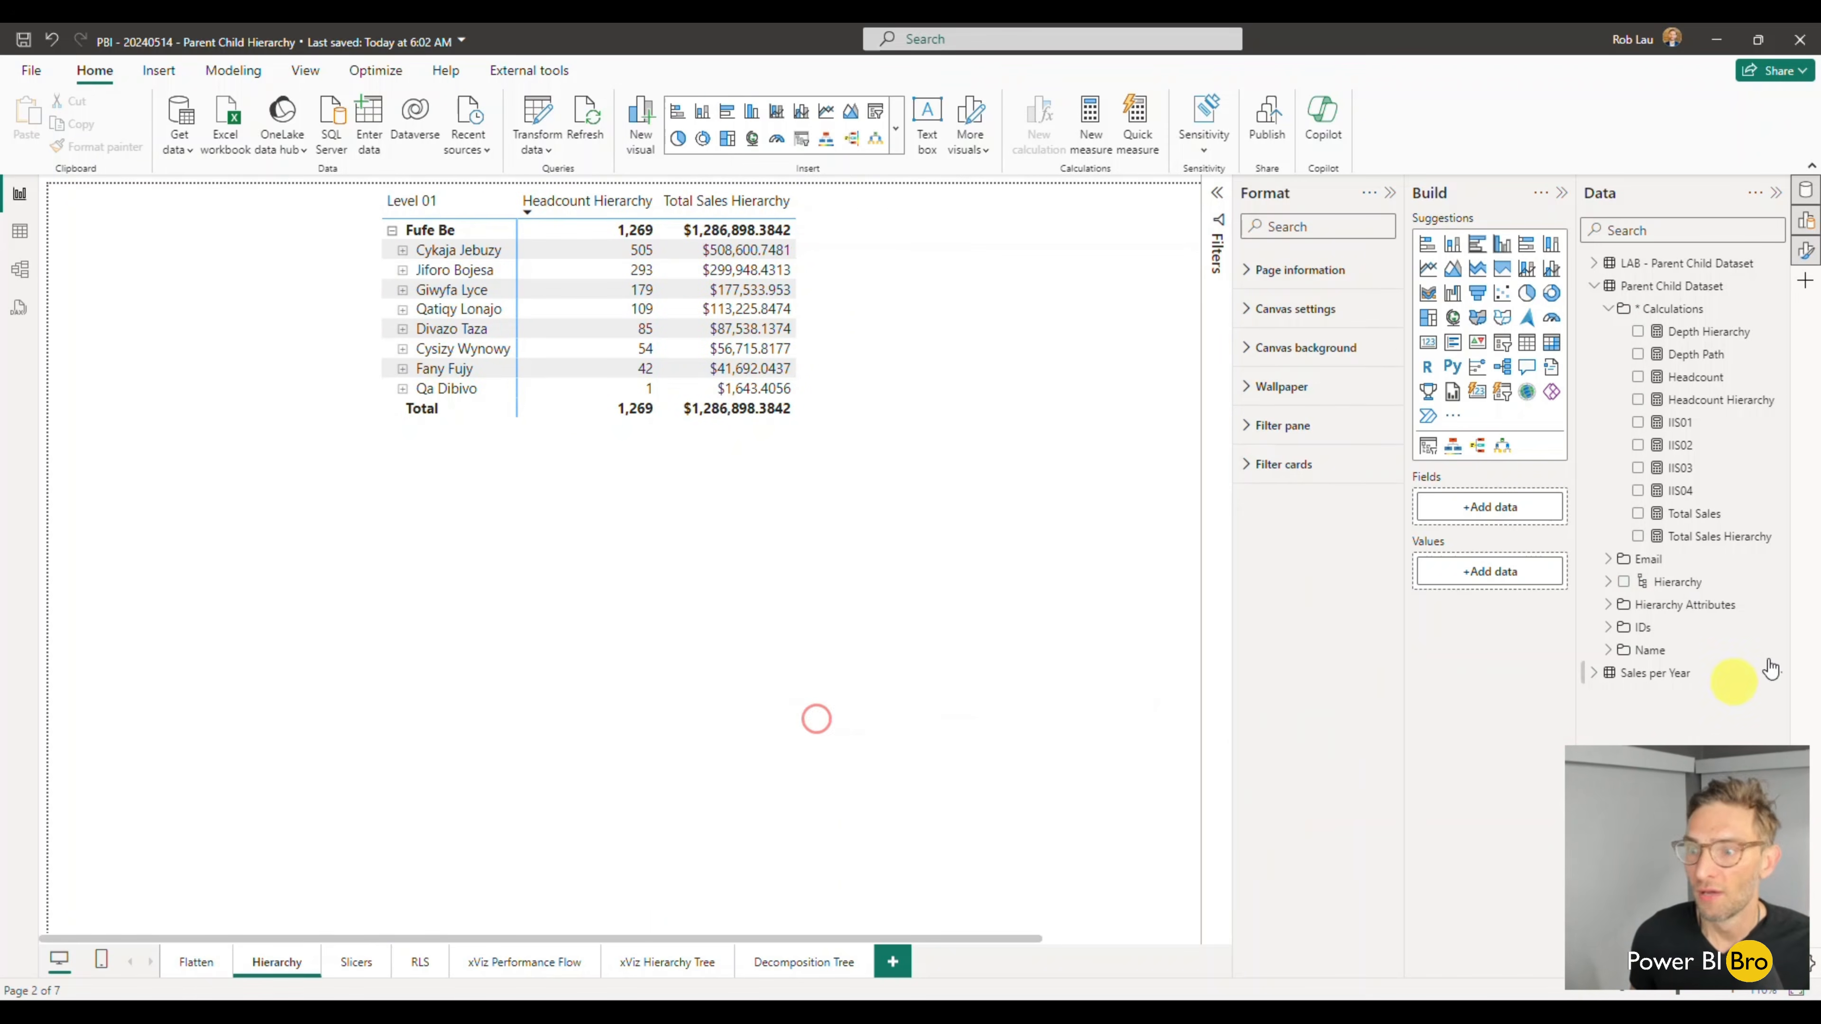
# - Create a hierarchy from the LAB table's Level 01 column and rename it Hierarchy
pyautogui.click(1593, 286)
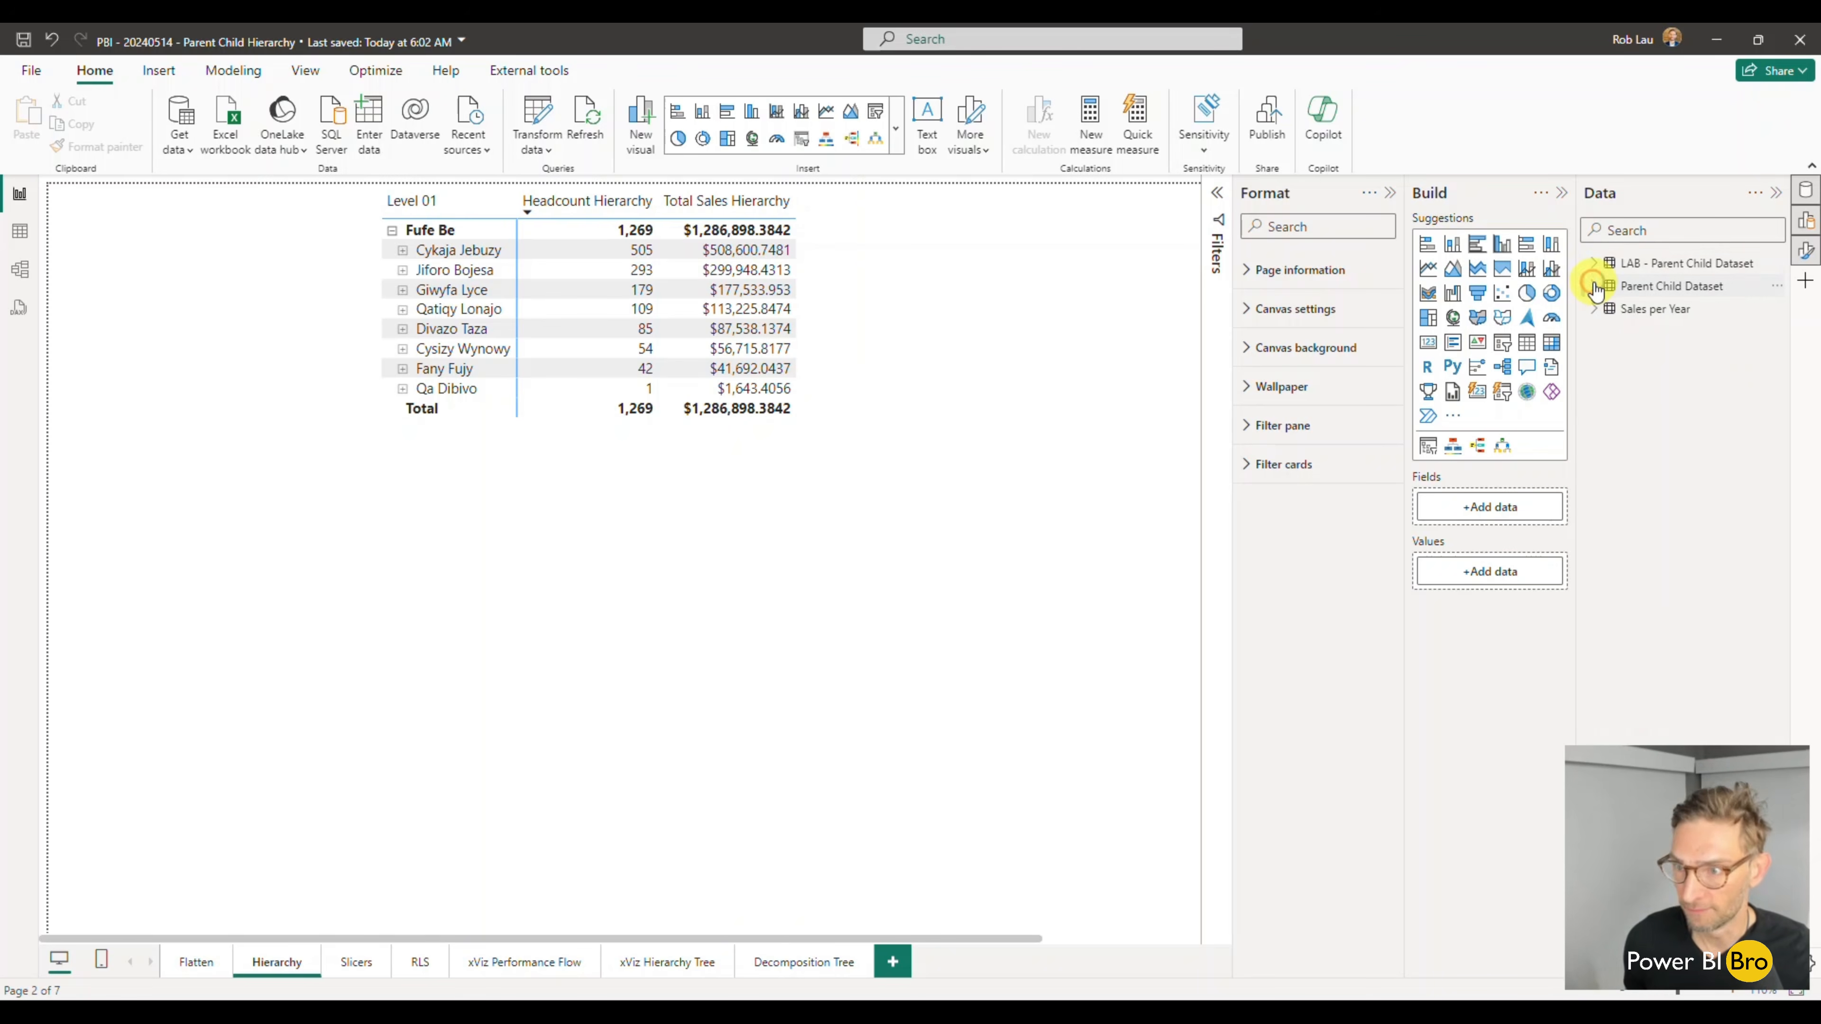
pyautogui.click(1594, 265)
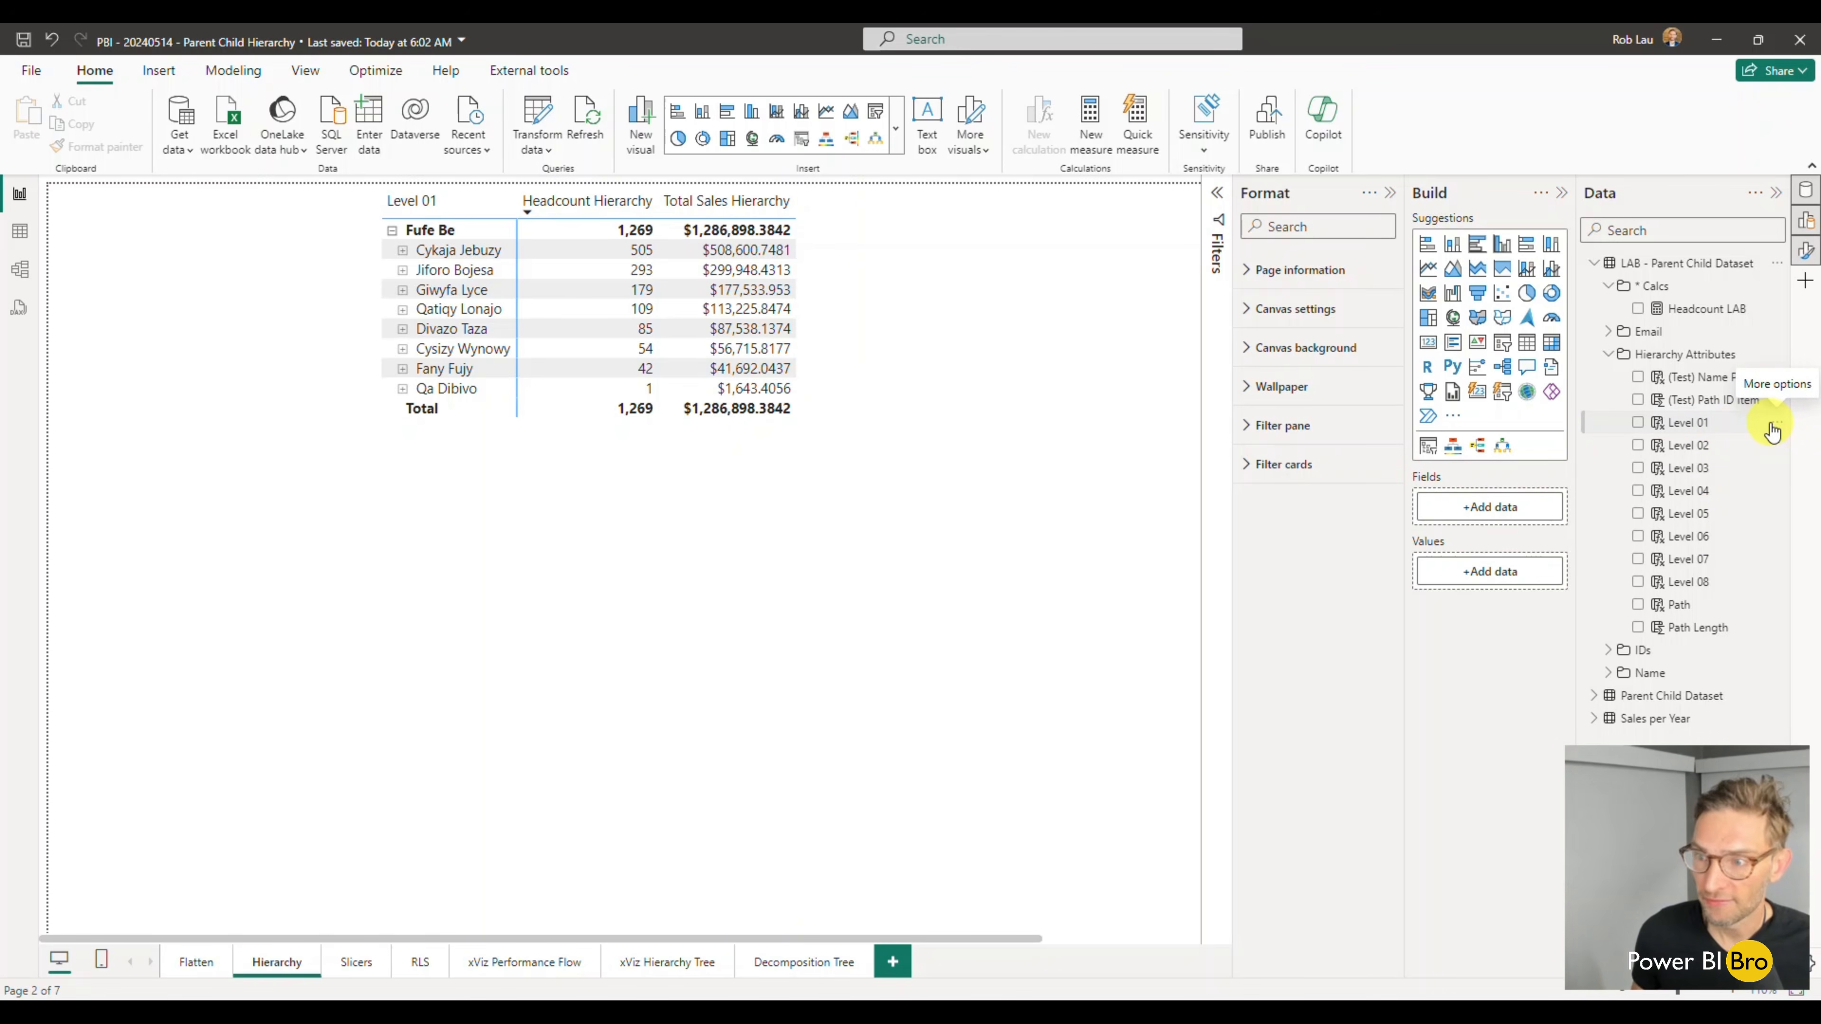
pyautogui.click(1776, 429)
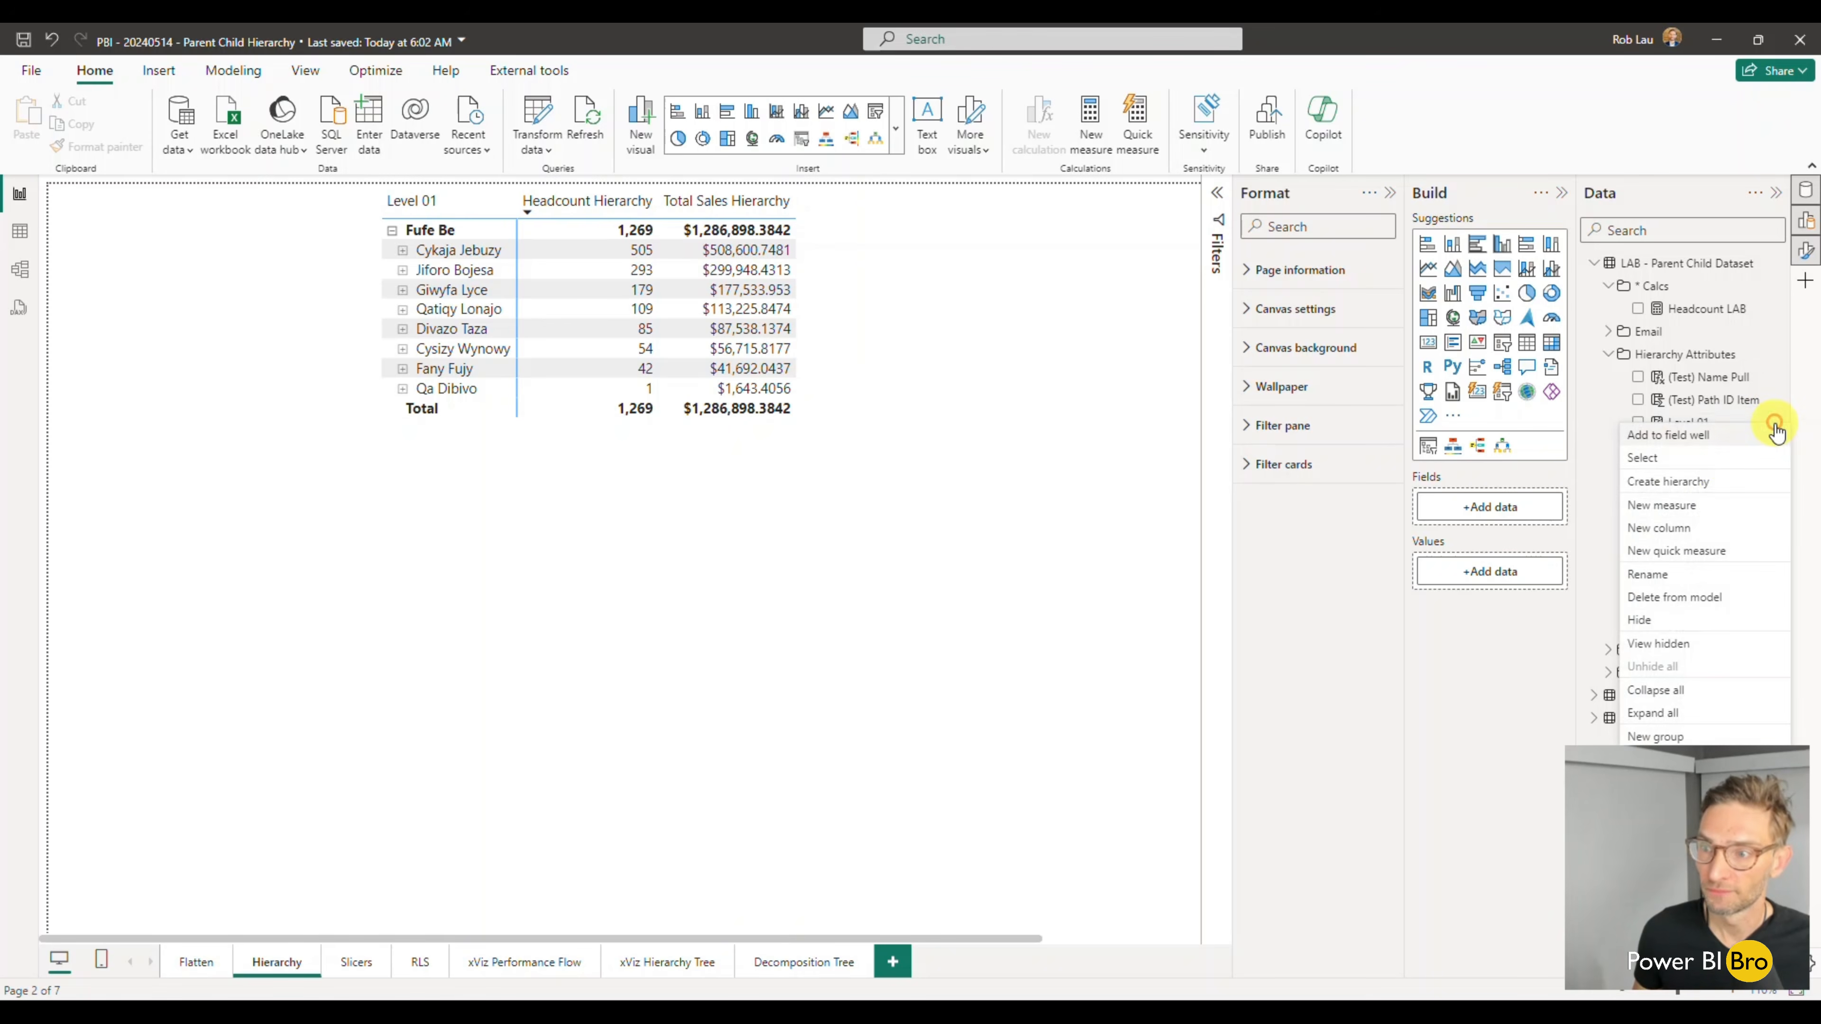
pyautogui.click(1710, 491)
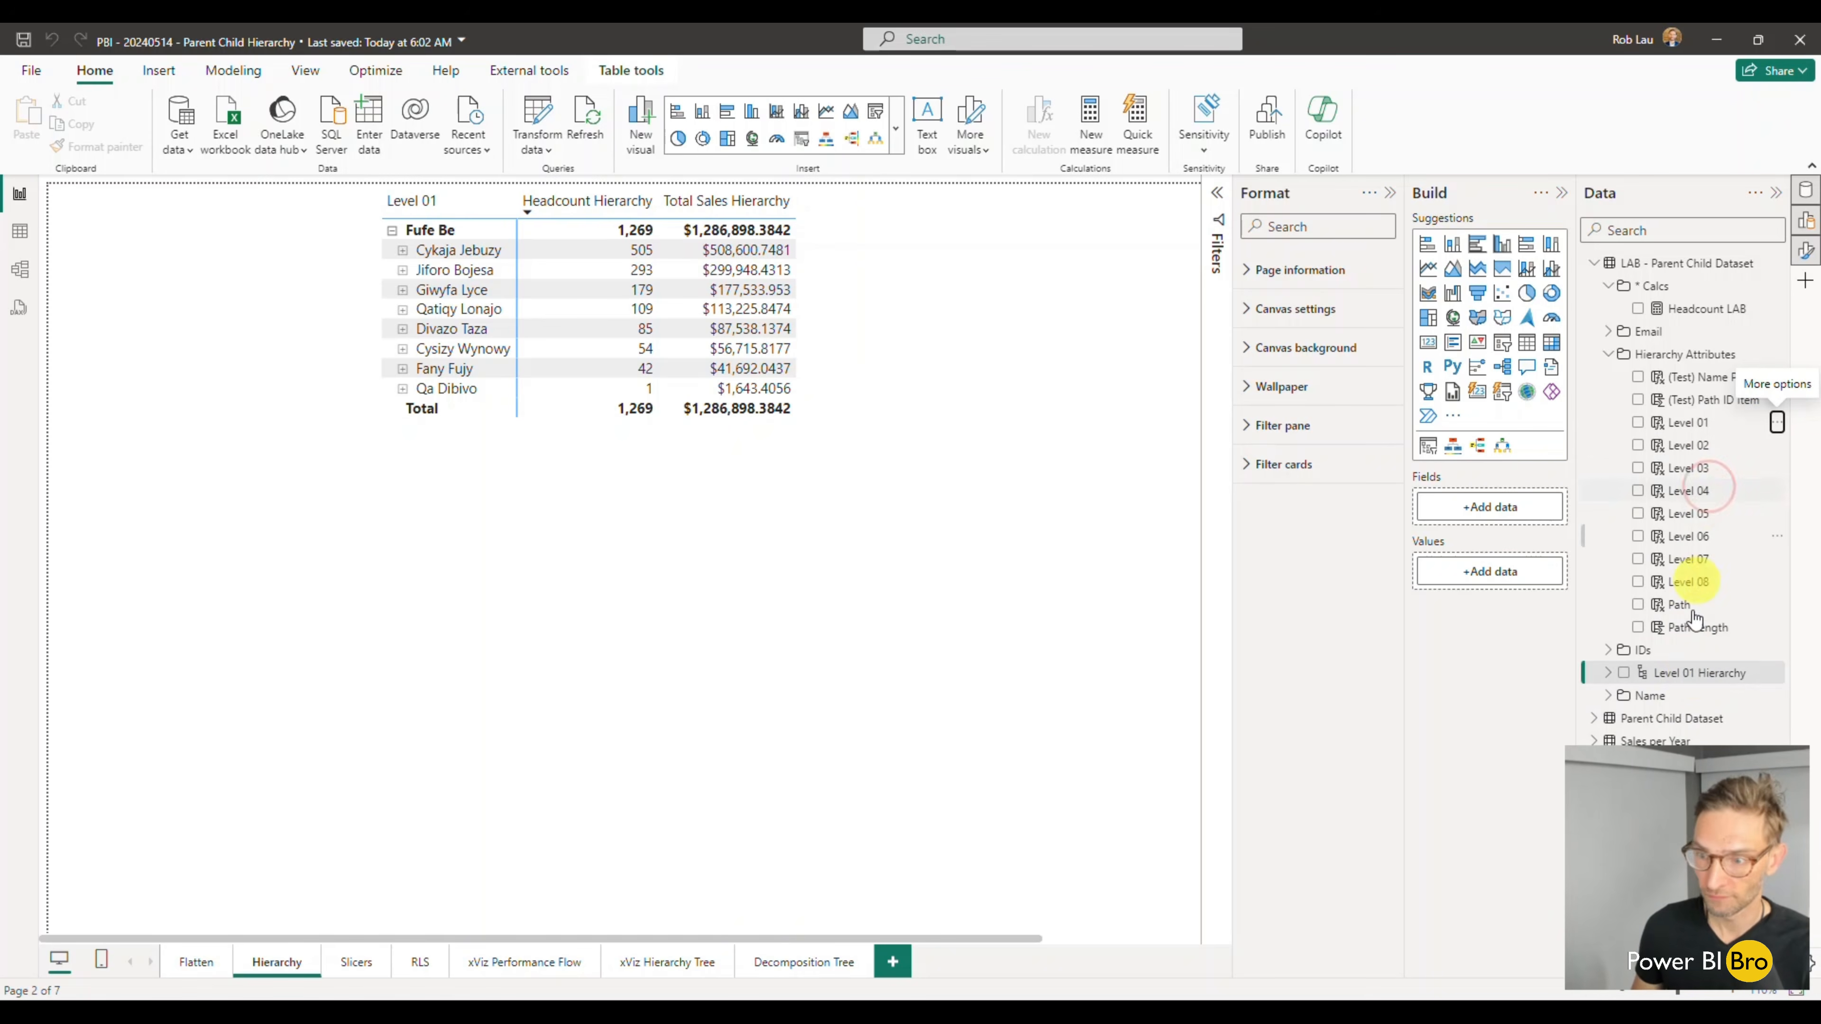
pyautogui.doubleClick(1694, 671)
pyautogui.write('Hie')
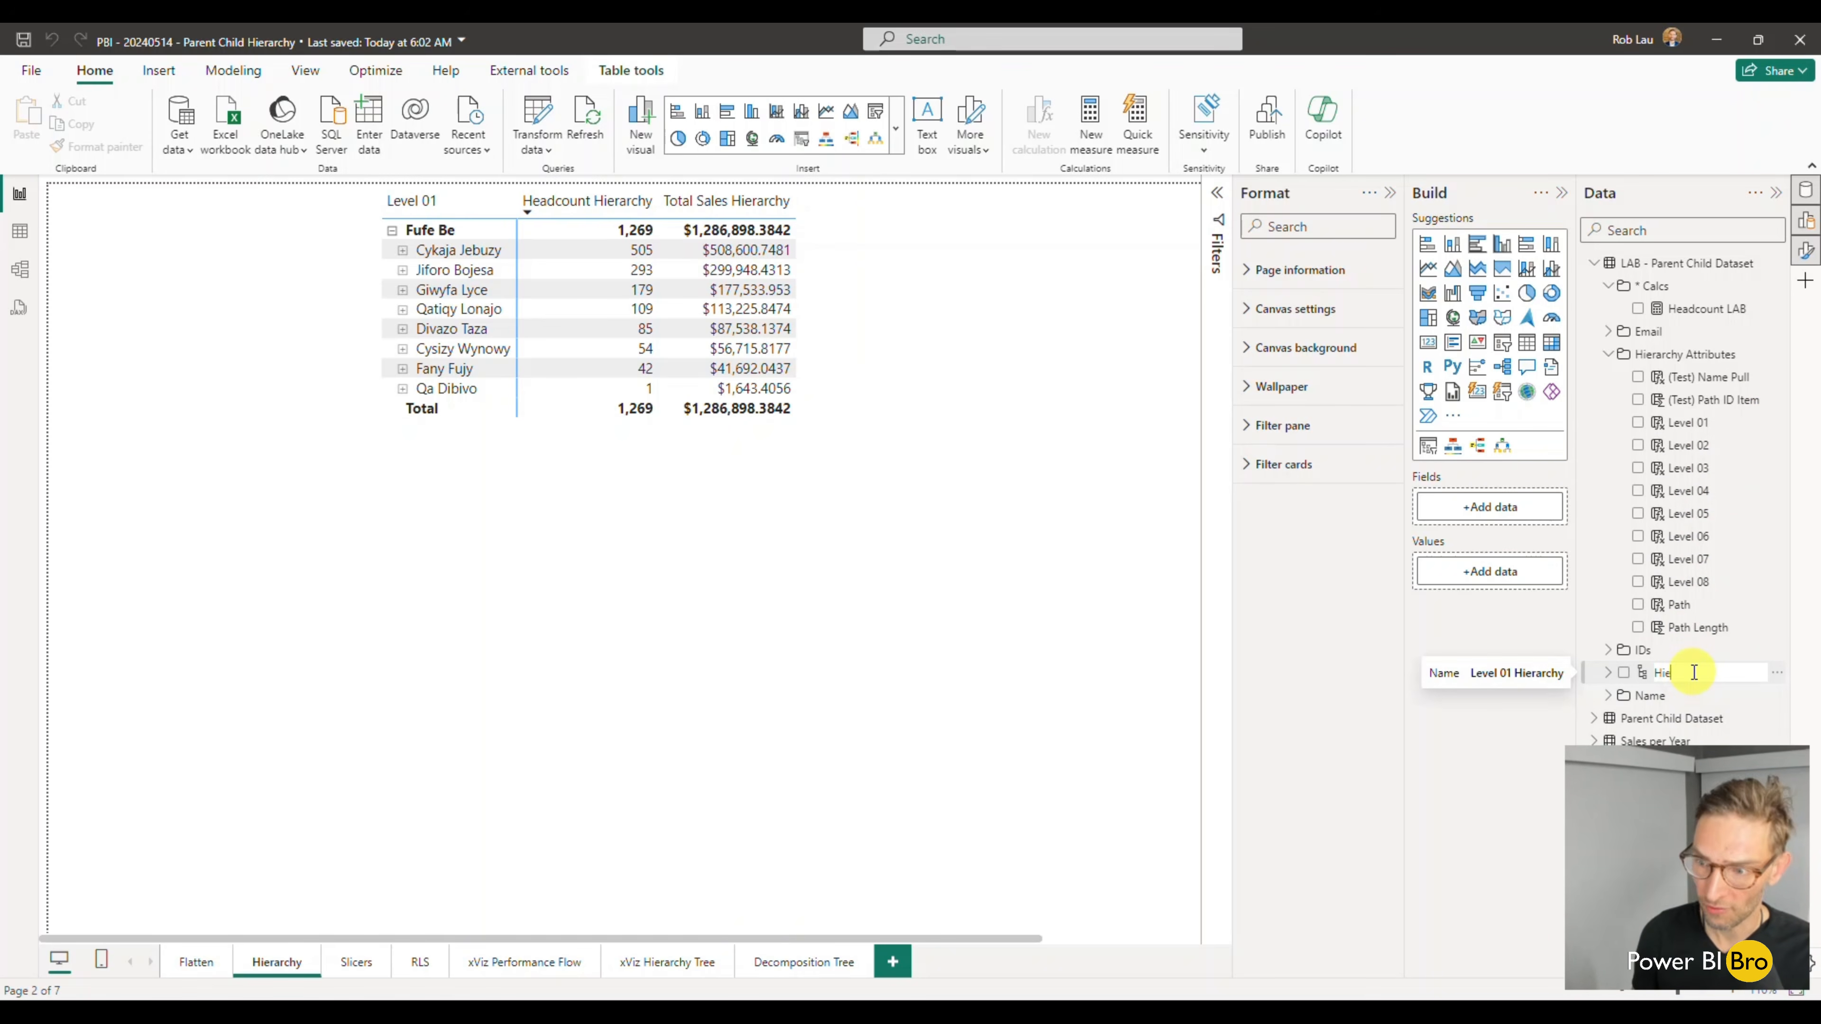
pyautogui.press('Return')
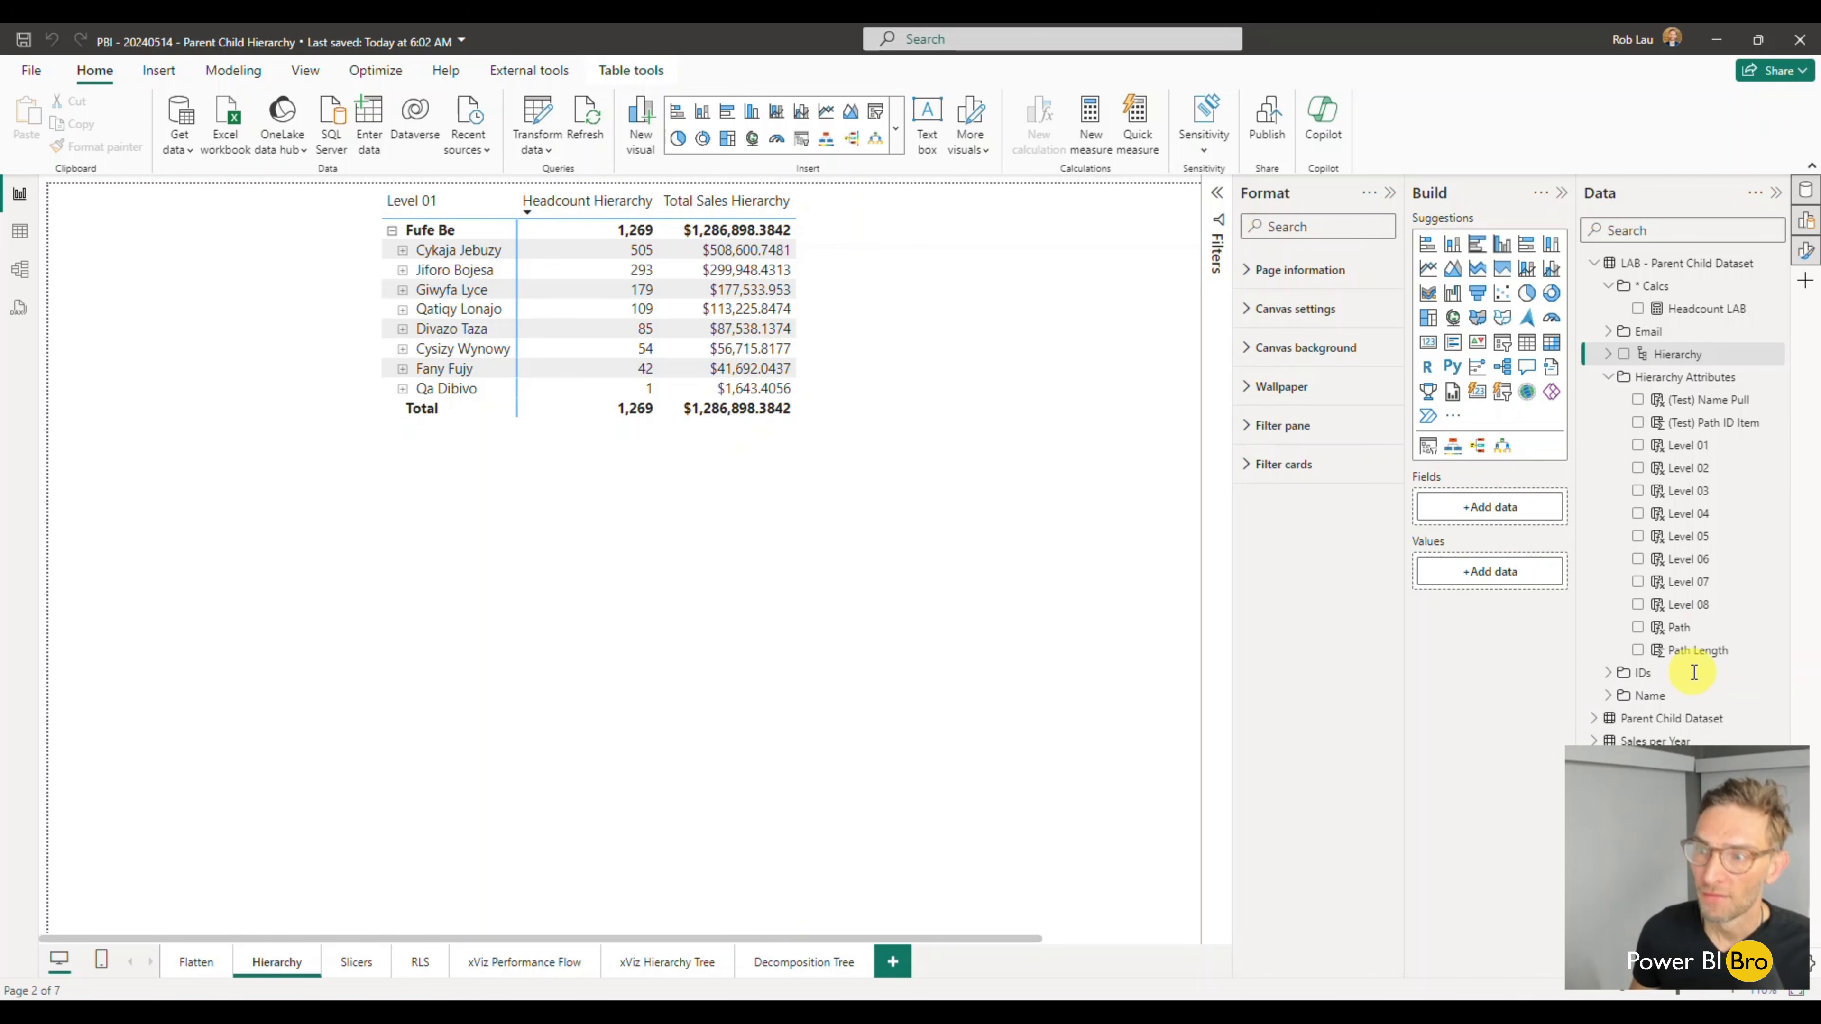
# - Add the LAB table's Level 02, Level 03 and Level 04 columns to its Hierarchy
pyautogui.click(1607, 353)
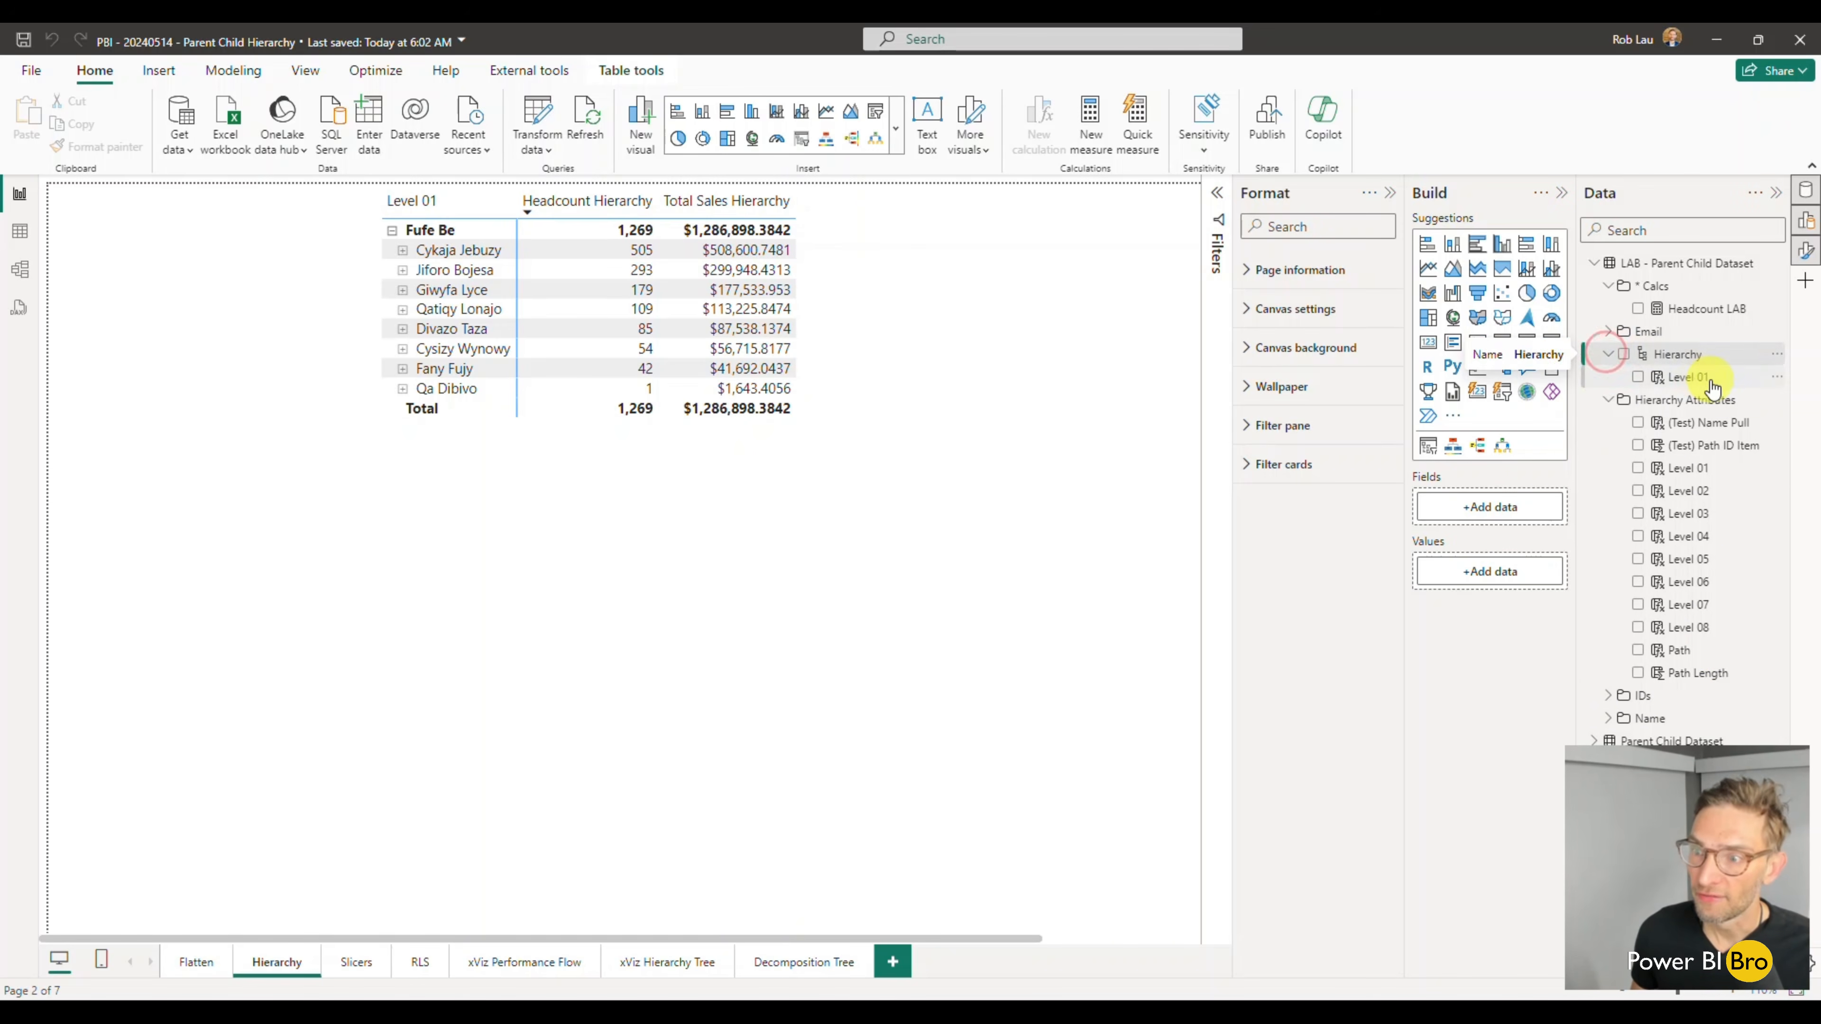
pyautogui.rightClick(1775, 490)
pyautogui.moveTo(1756, 569)
pyautogui.click(1548, 573)
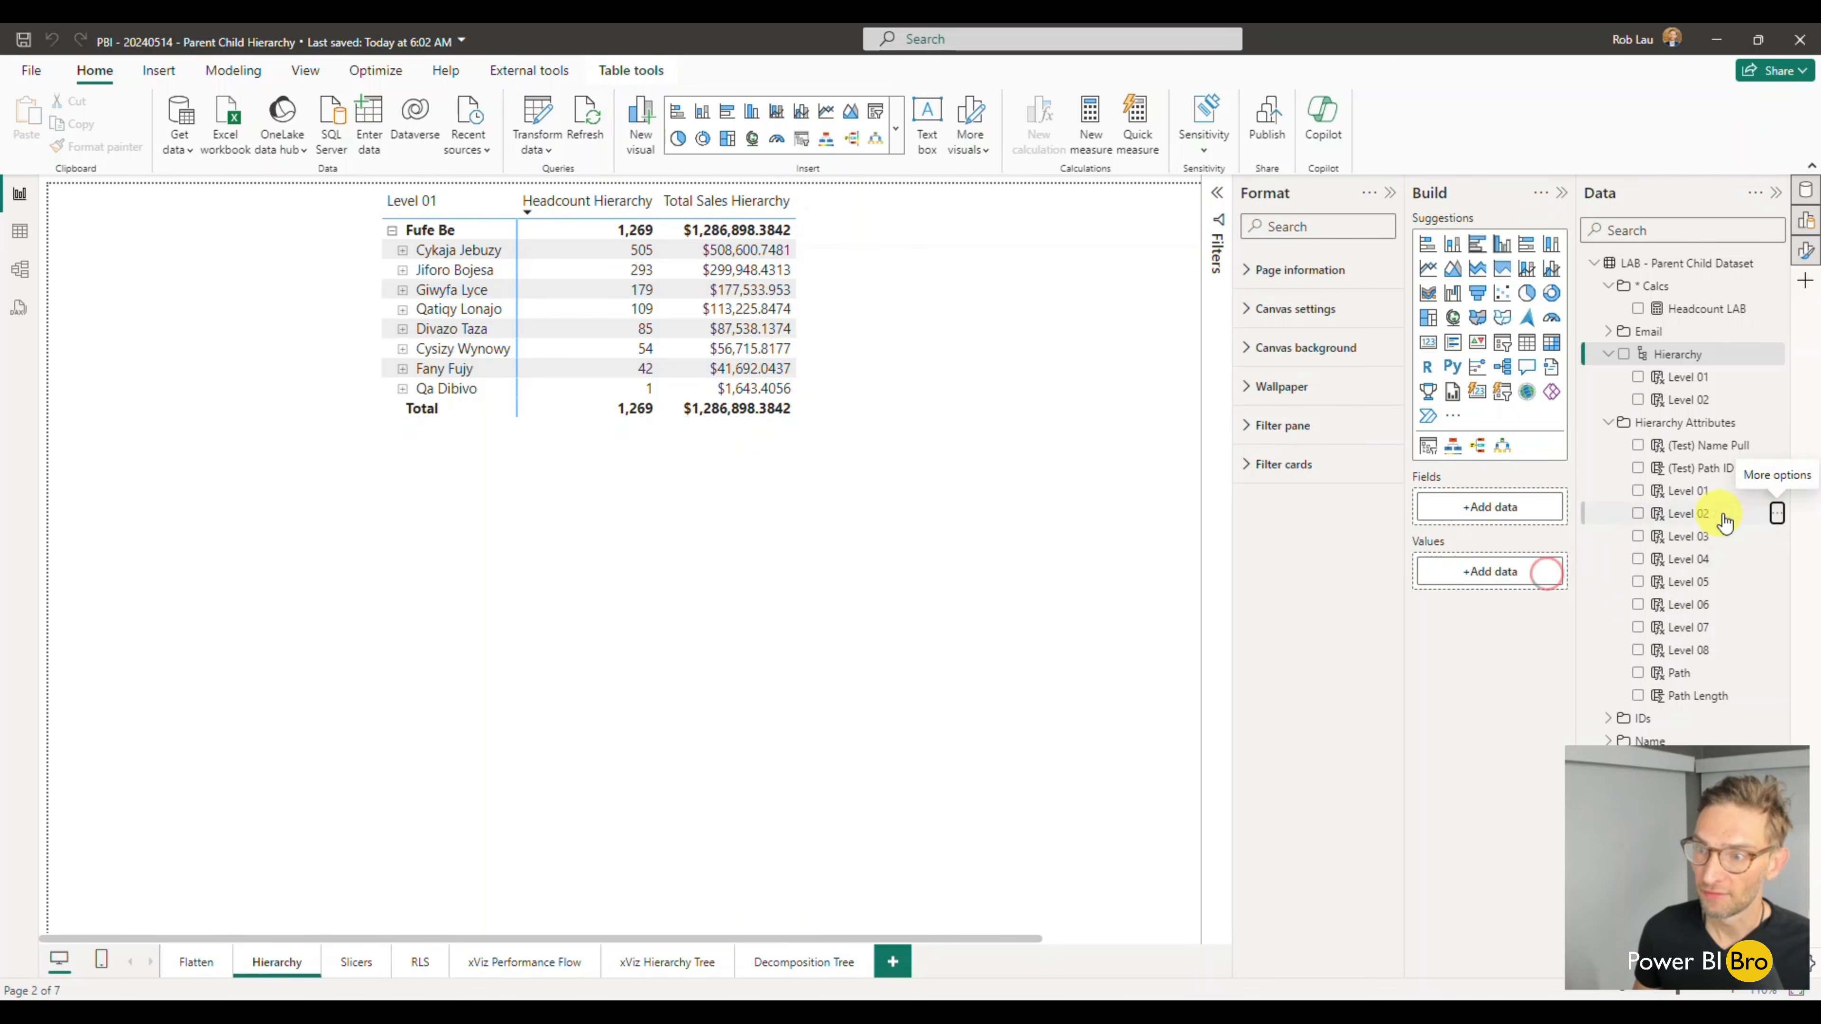
pyautogui.click(1777, 538)
pyautogui.moveTo(1670, 618)
pyautogui.click(1542, 626)
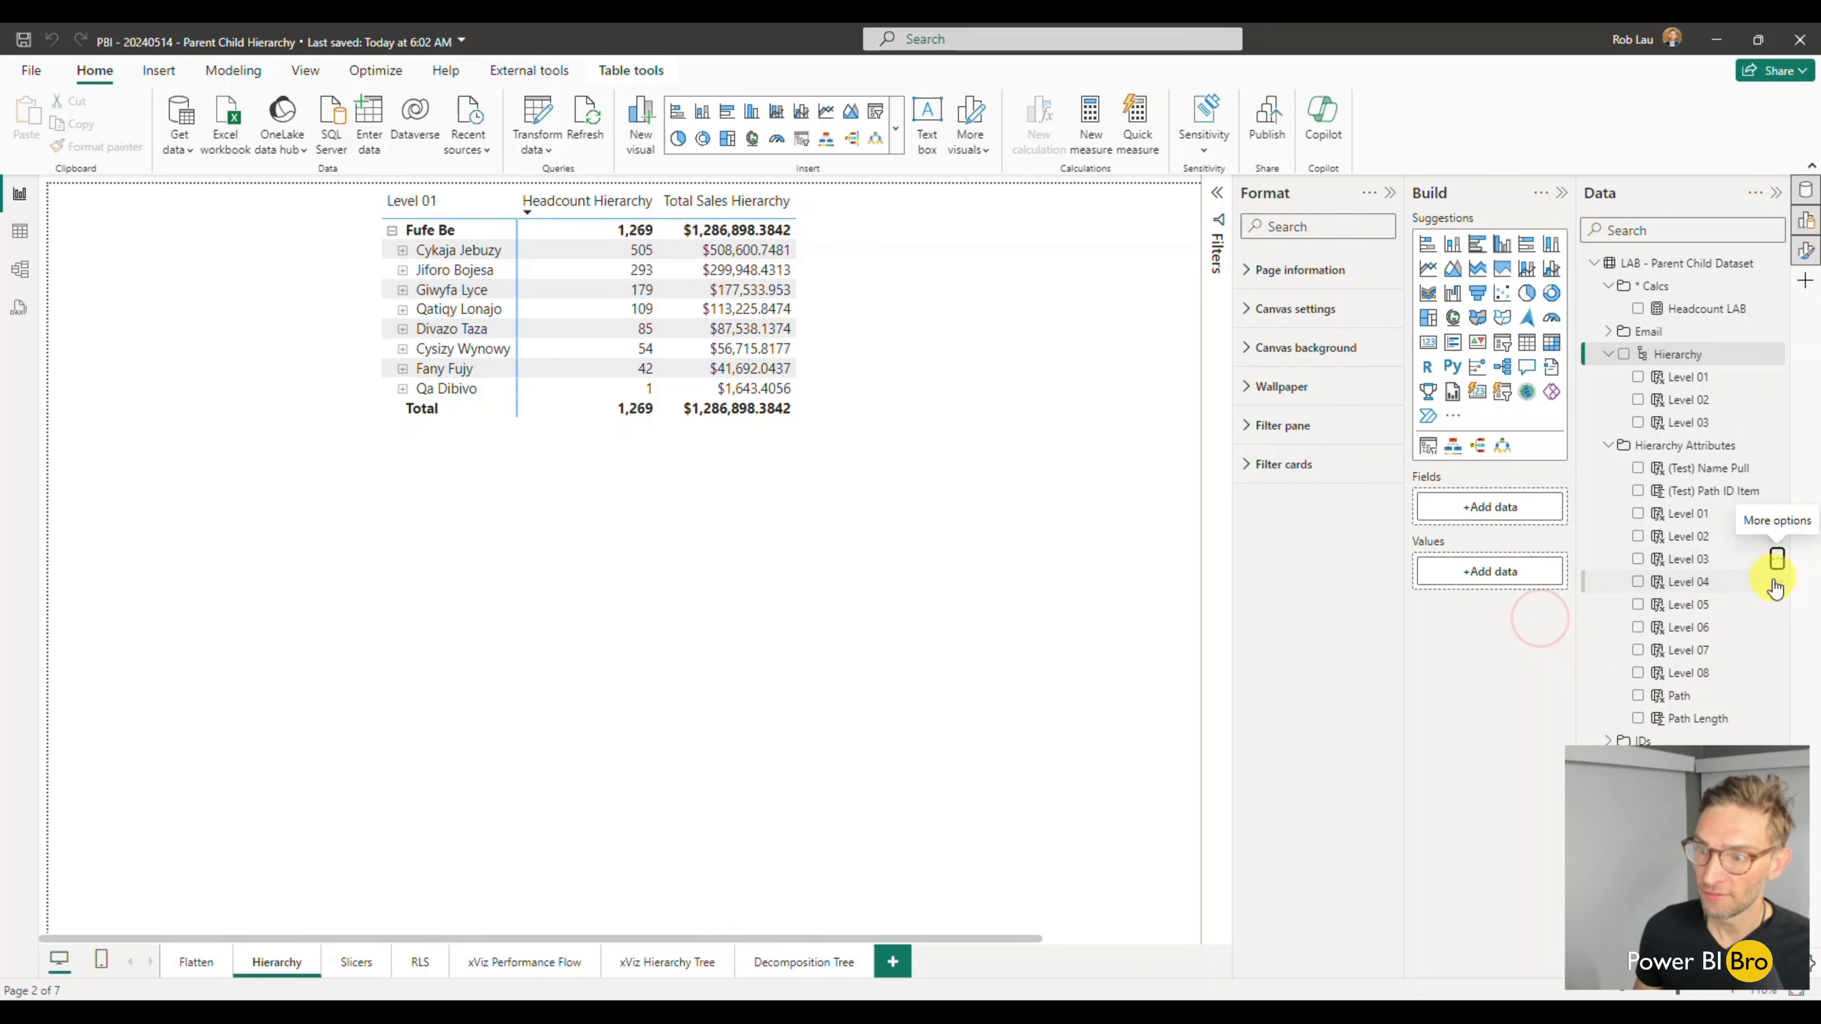
pyautogui.click(1777, 580)
pyautogui.moveTo(1678, 663)
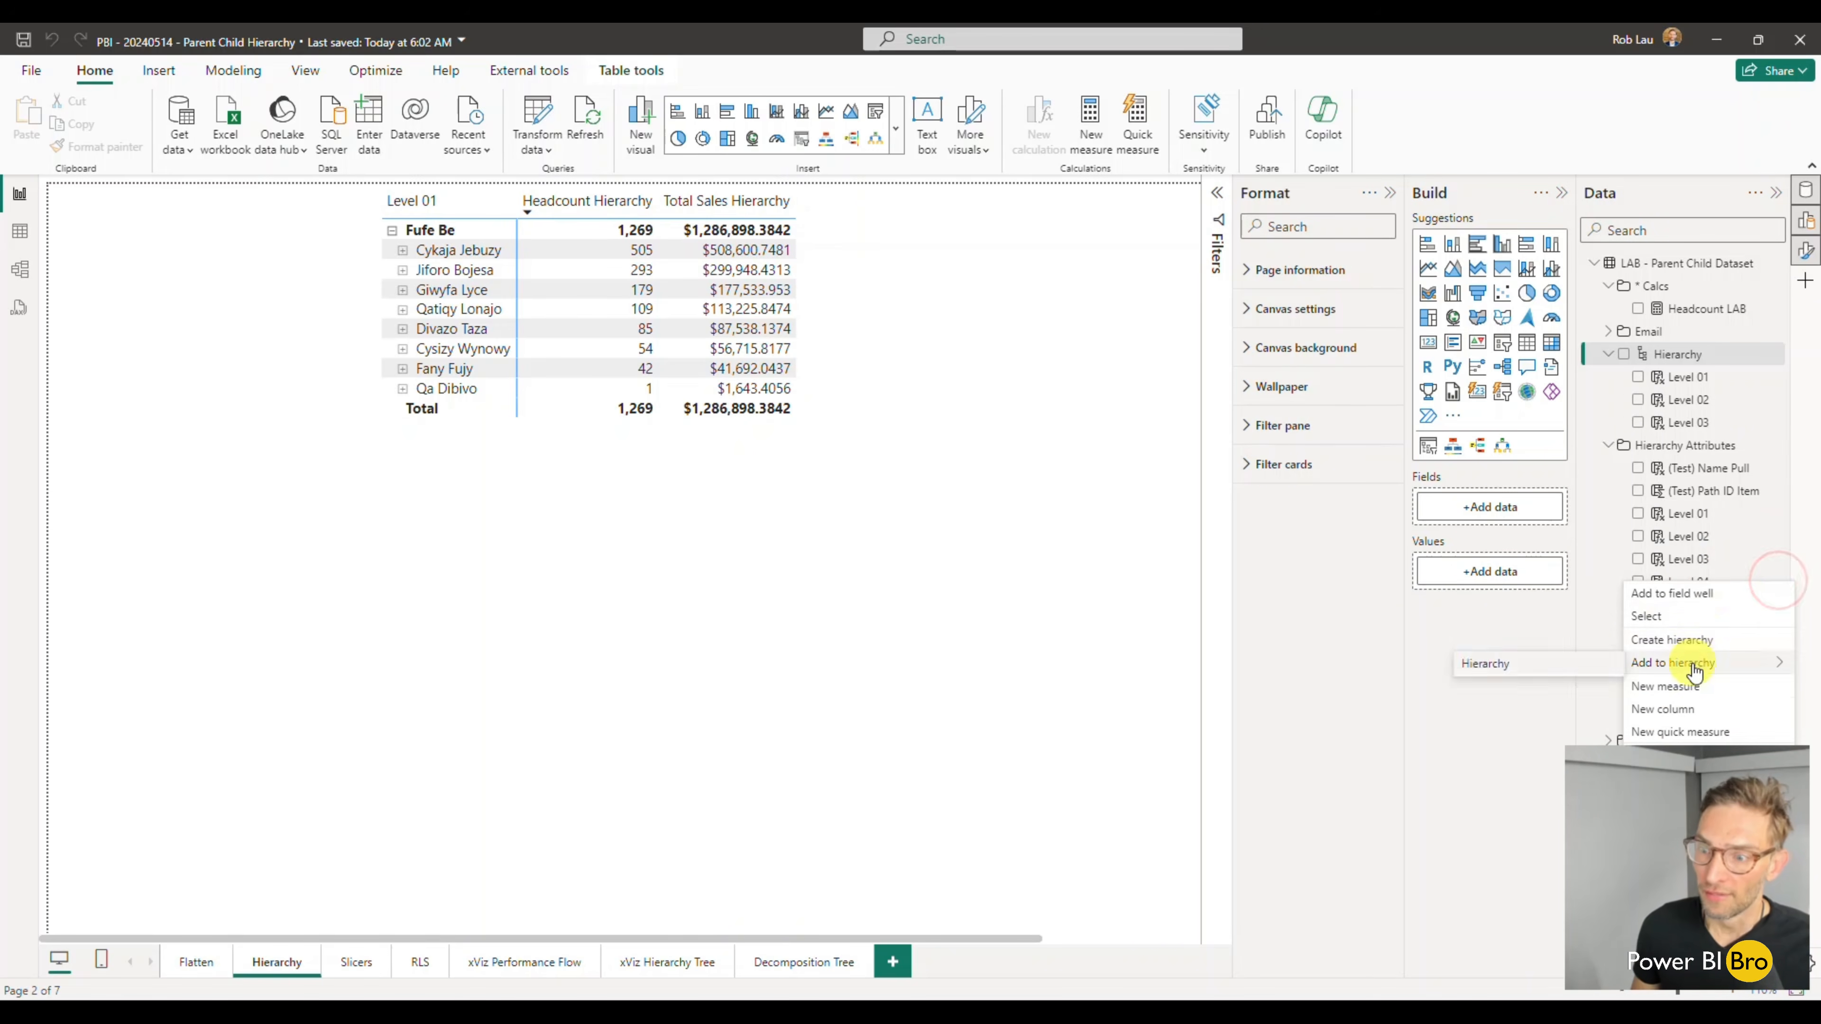
pyautogui.click(1531, 663)
# - Add the LAB table's Level 05, Level 06 and Level 07 columns to its Hierarchy
pyautogui.click(1776, 629)
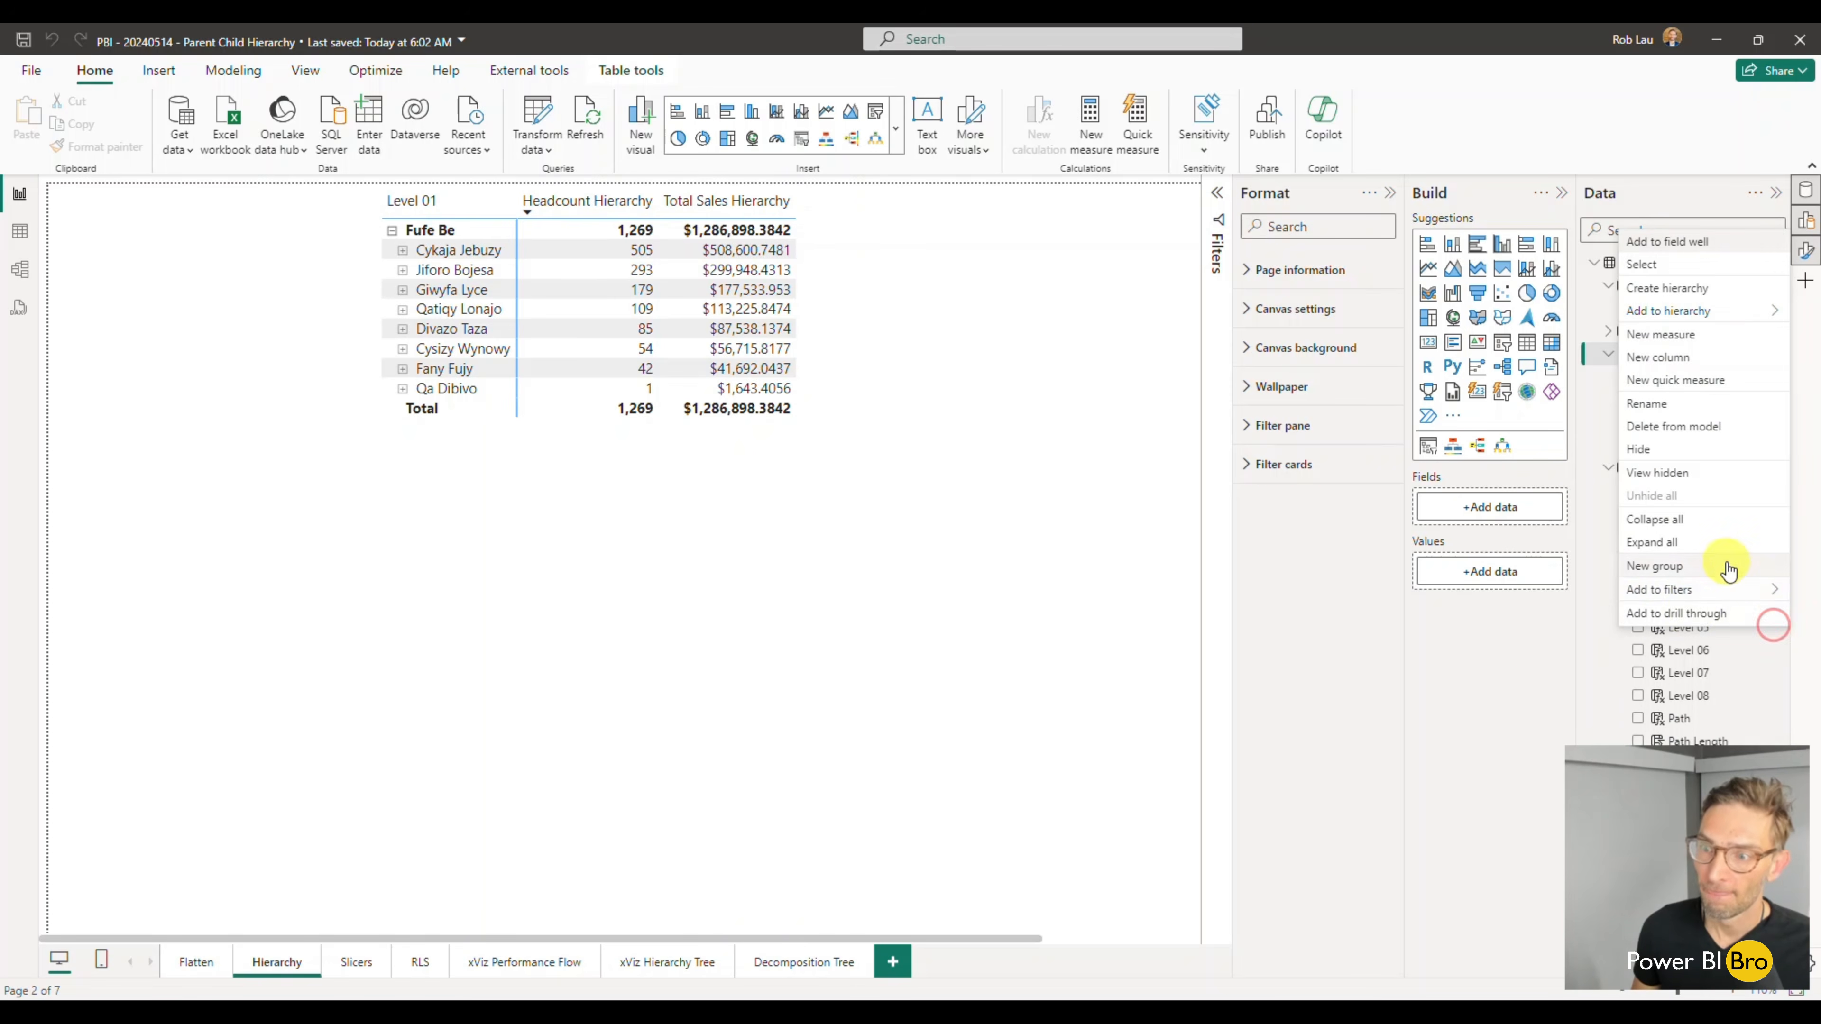
pyautogui.moveTo(1678, 310)
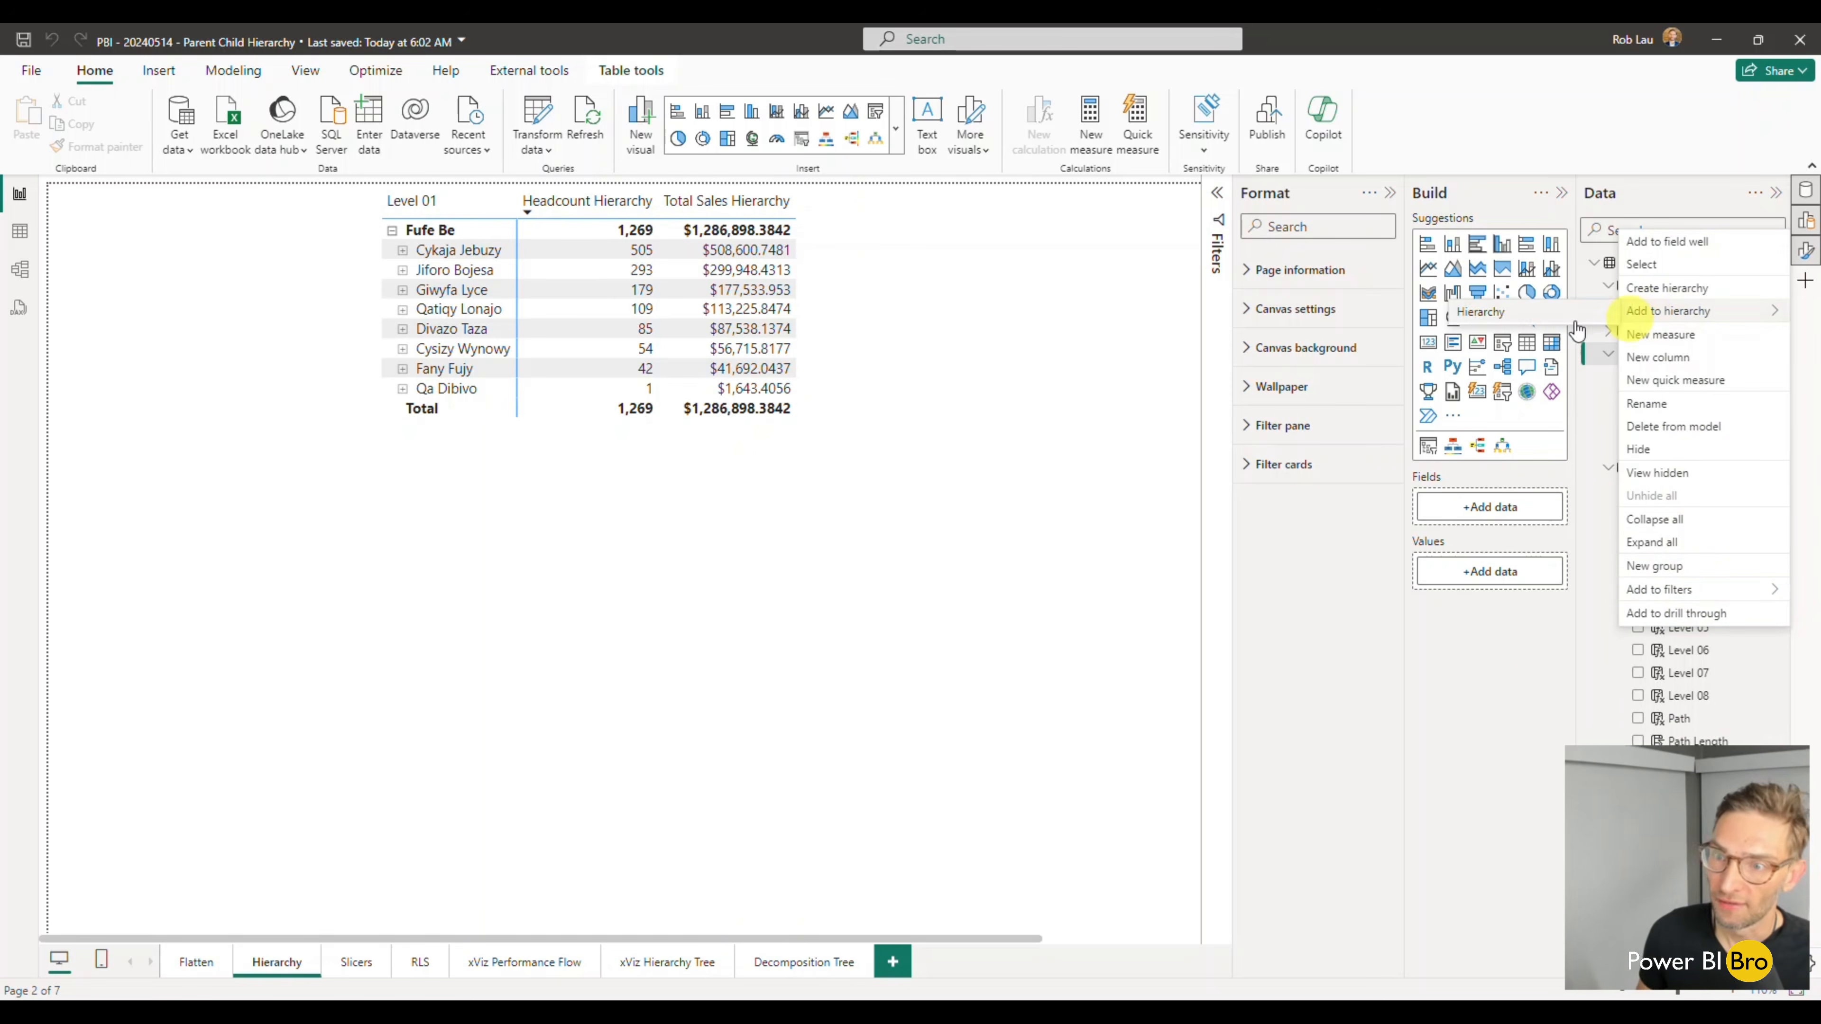
pyautogui.click(1527, 314)
pyautogui.click(1774, 649)
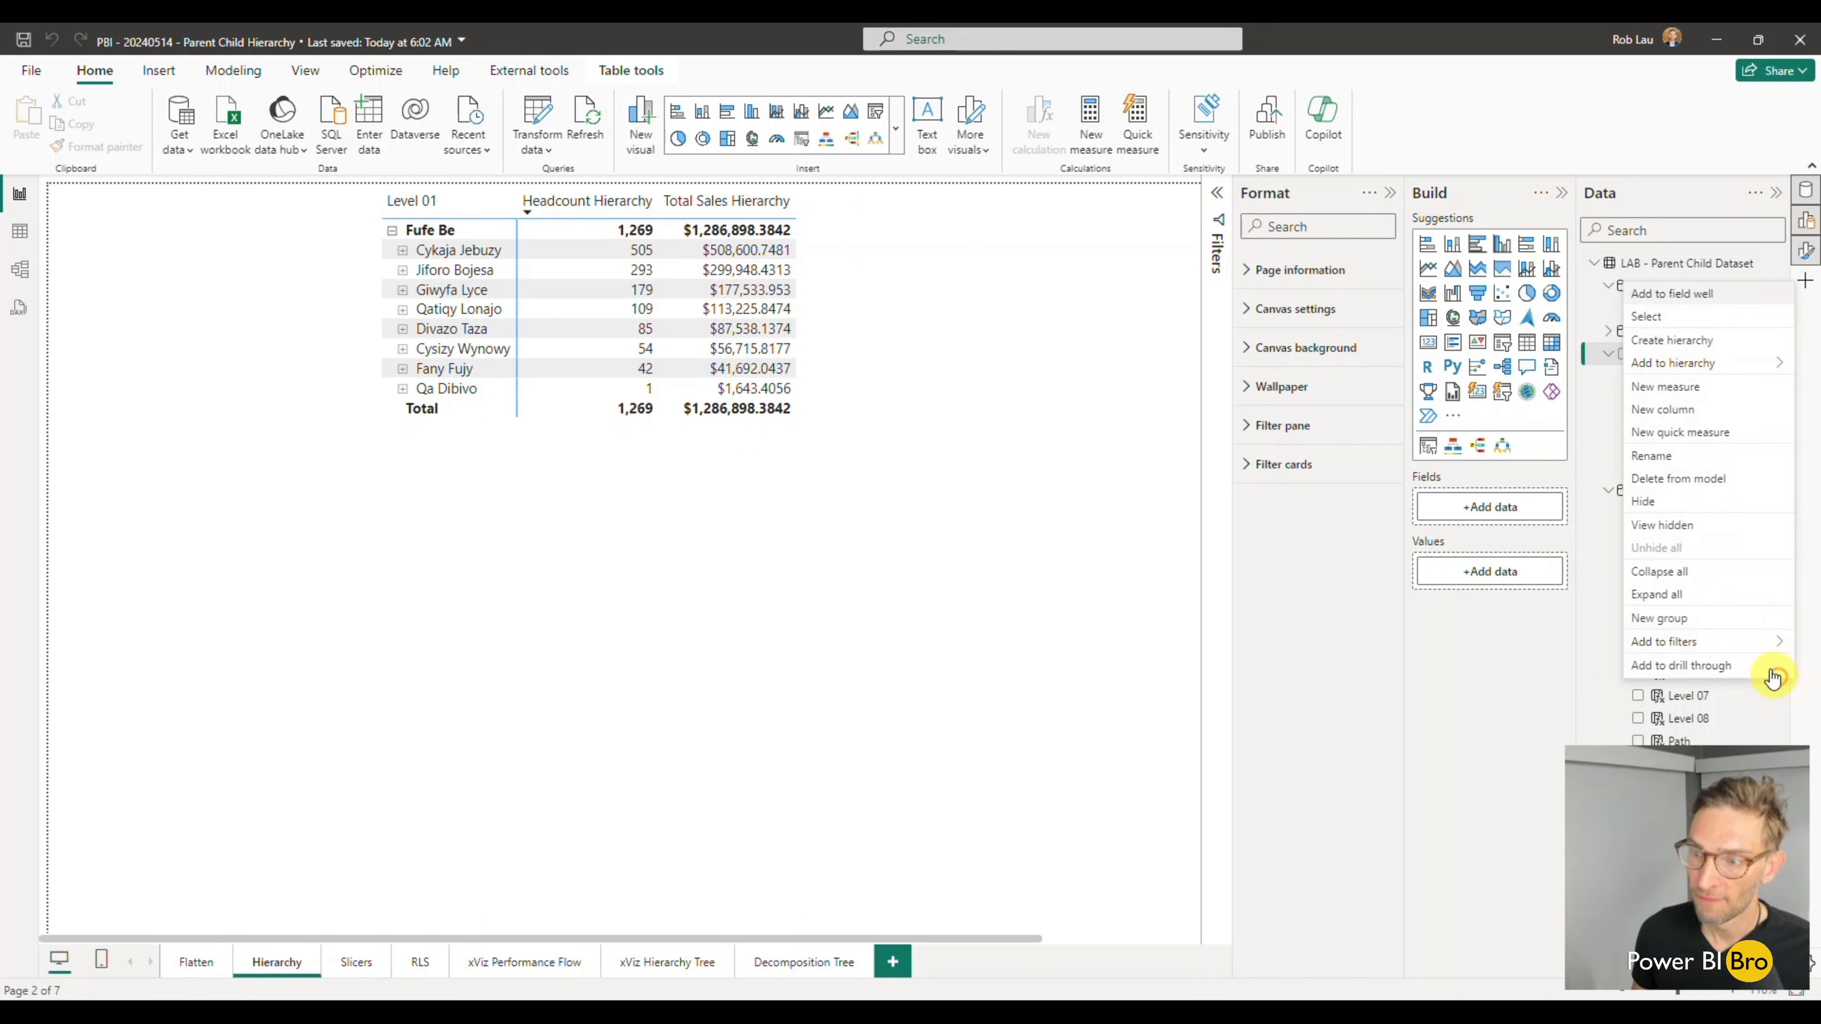
pyautogui.moveTo(1677, 363)
pyautogui.click(1534, 366)
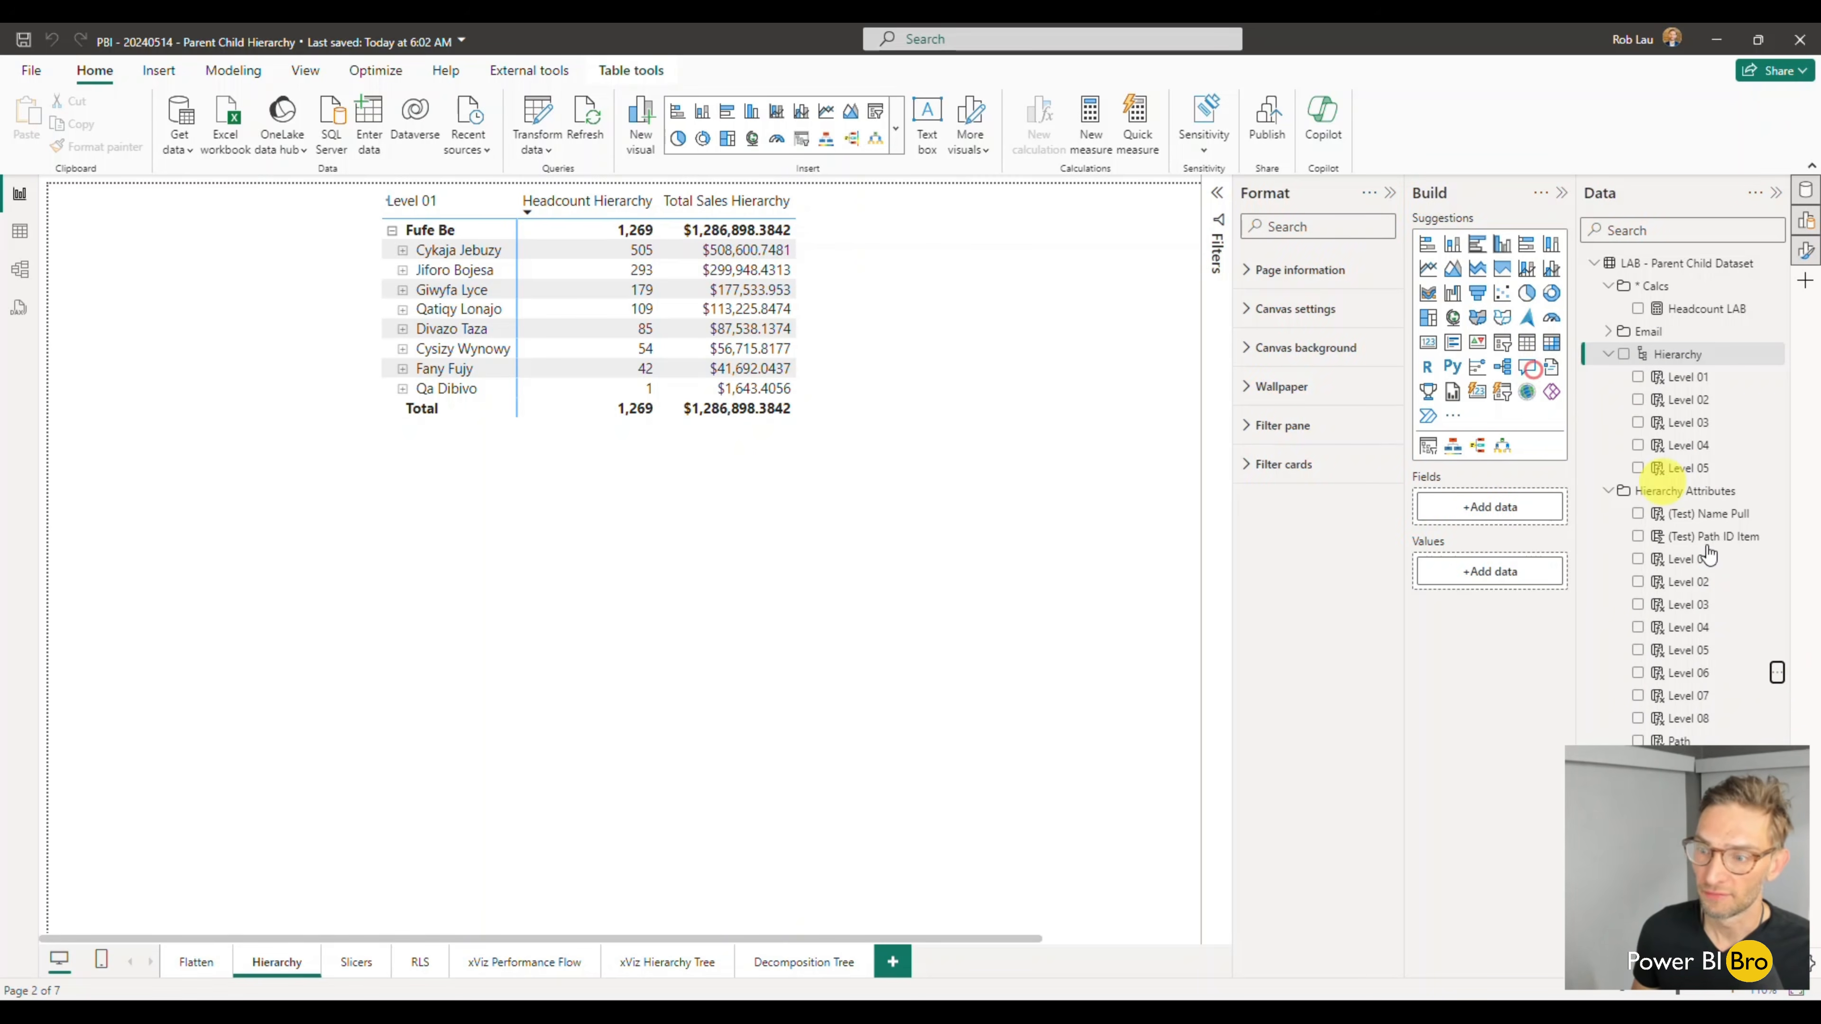
pyautogui.click(1777, 721)
pyautogui.moveTo(1678, 405)
pyautogui.click(1482, 406)
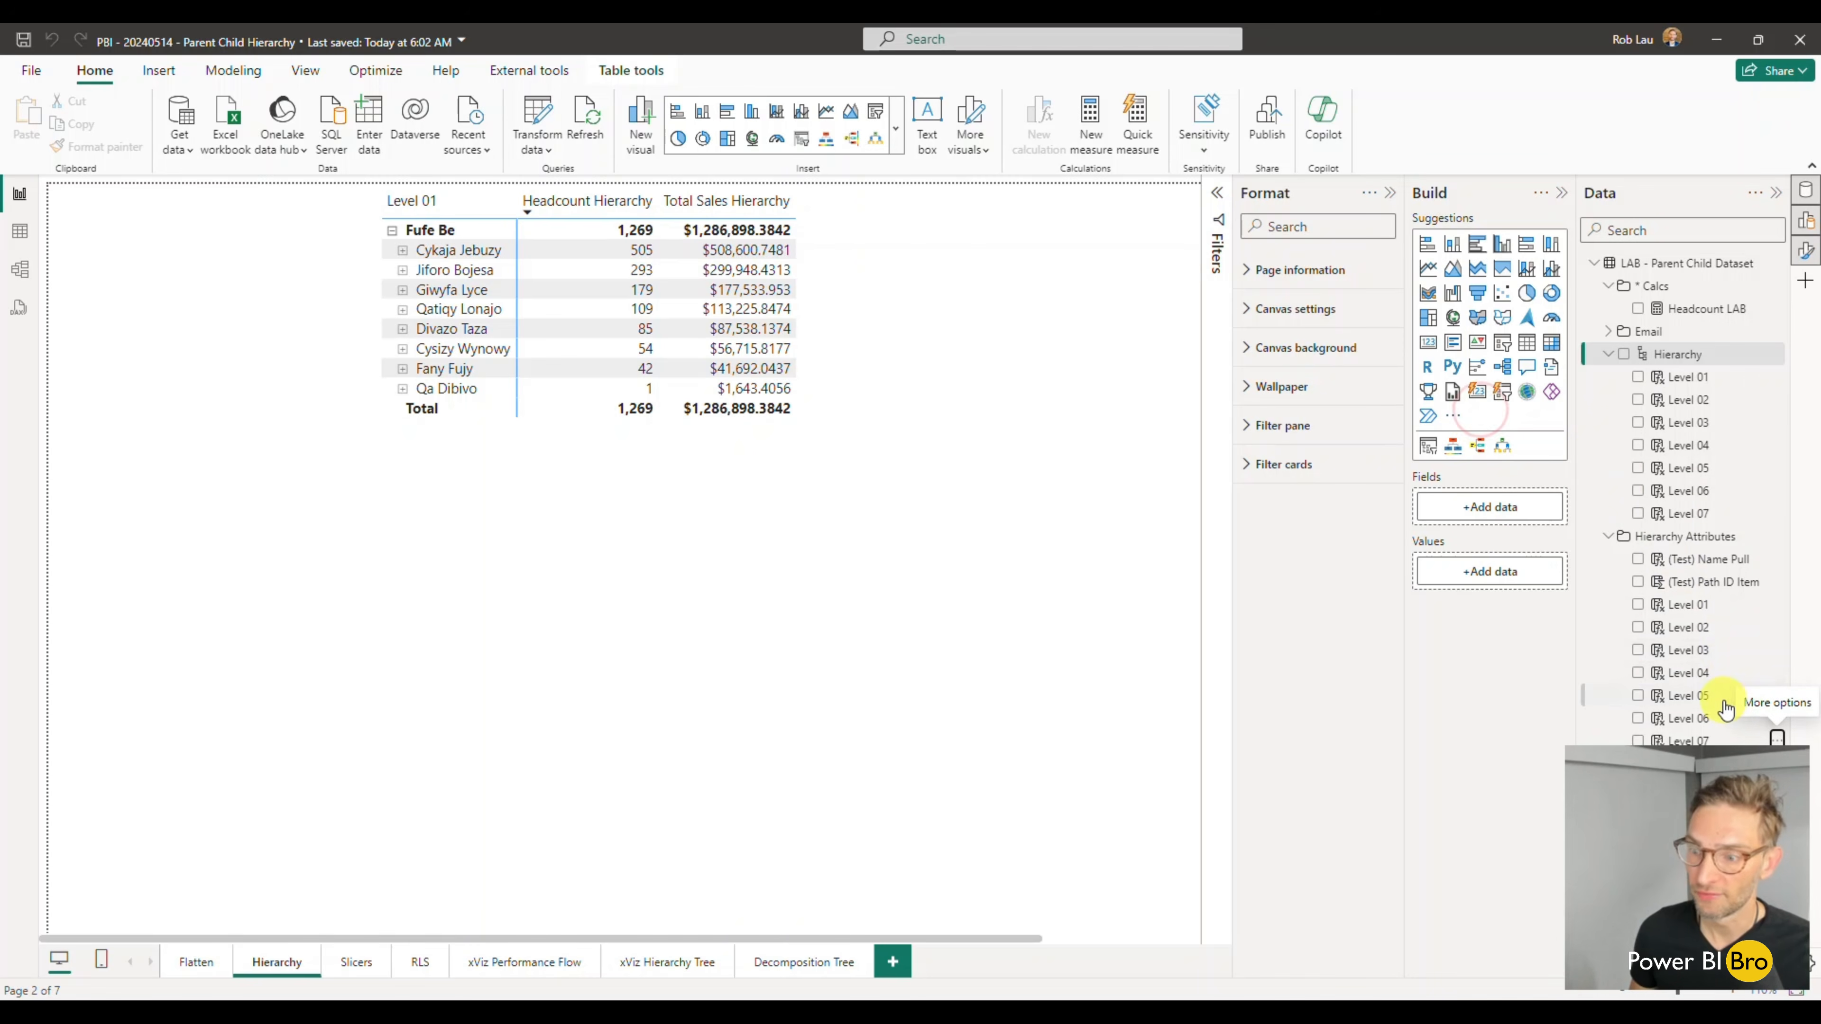
# - Add the LAB table's Level 08 column to its Hierarchy and expand the hierarchy's list of levels
pyautogui.click(1607, 353)
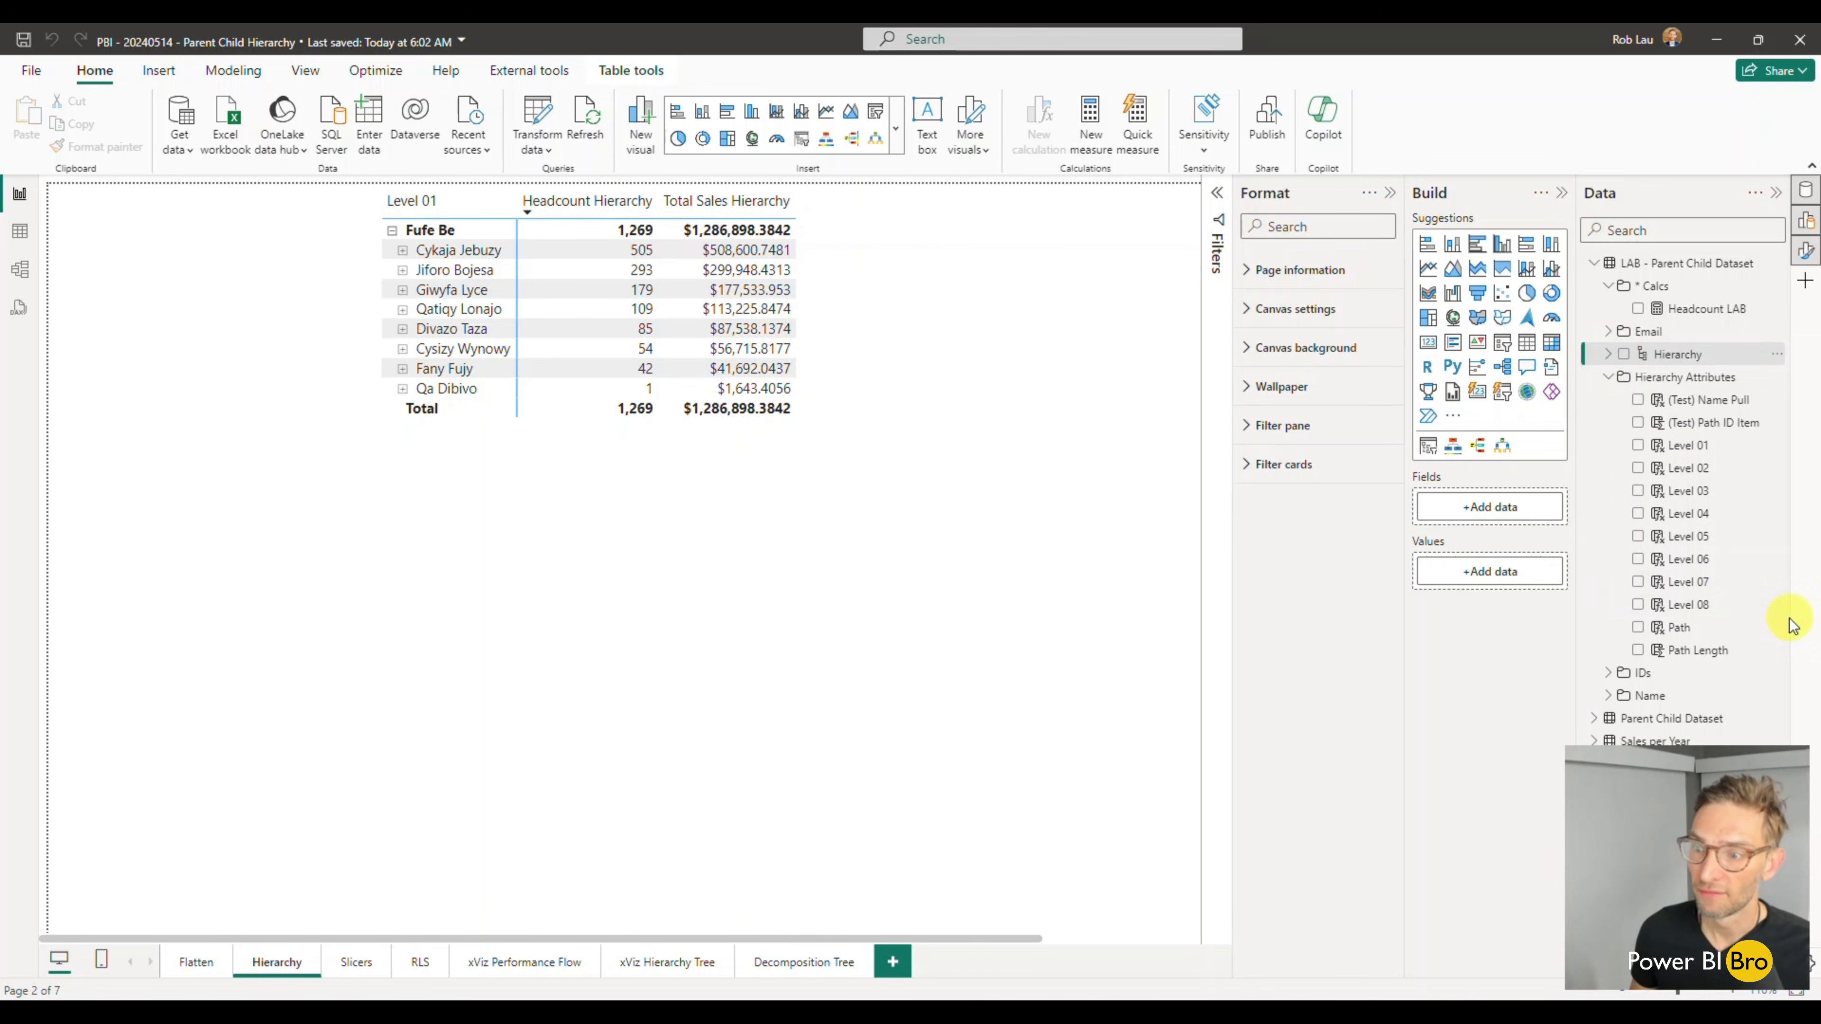
pyautogui.click(1778, 604)
pyautogui.moveTo(1689, 296)
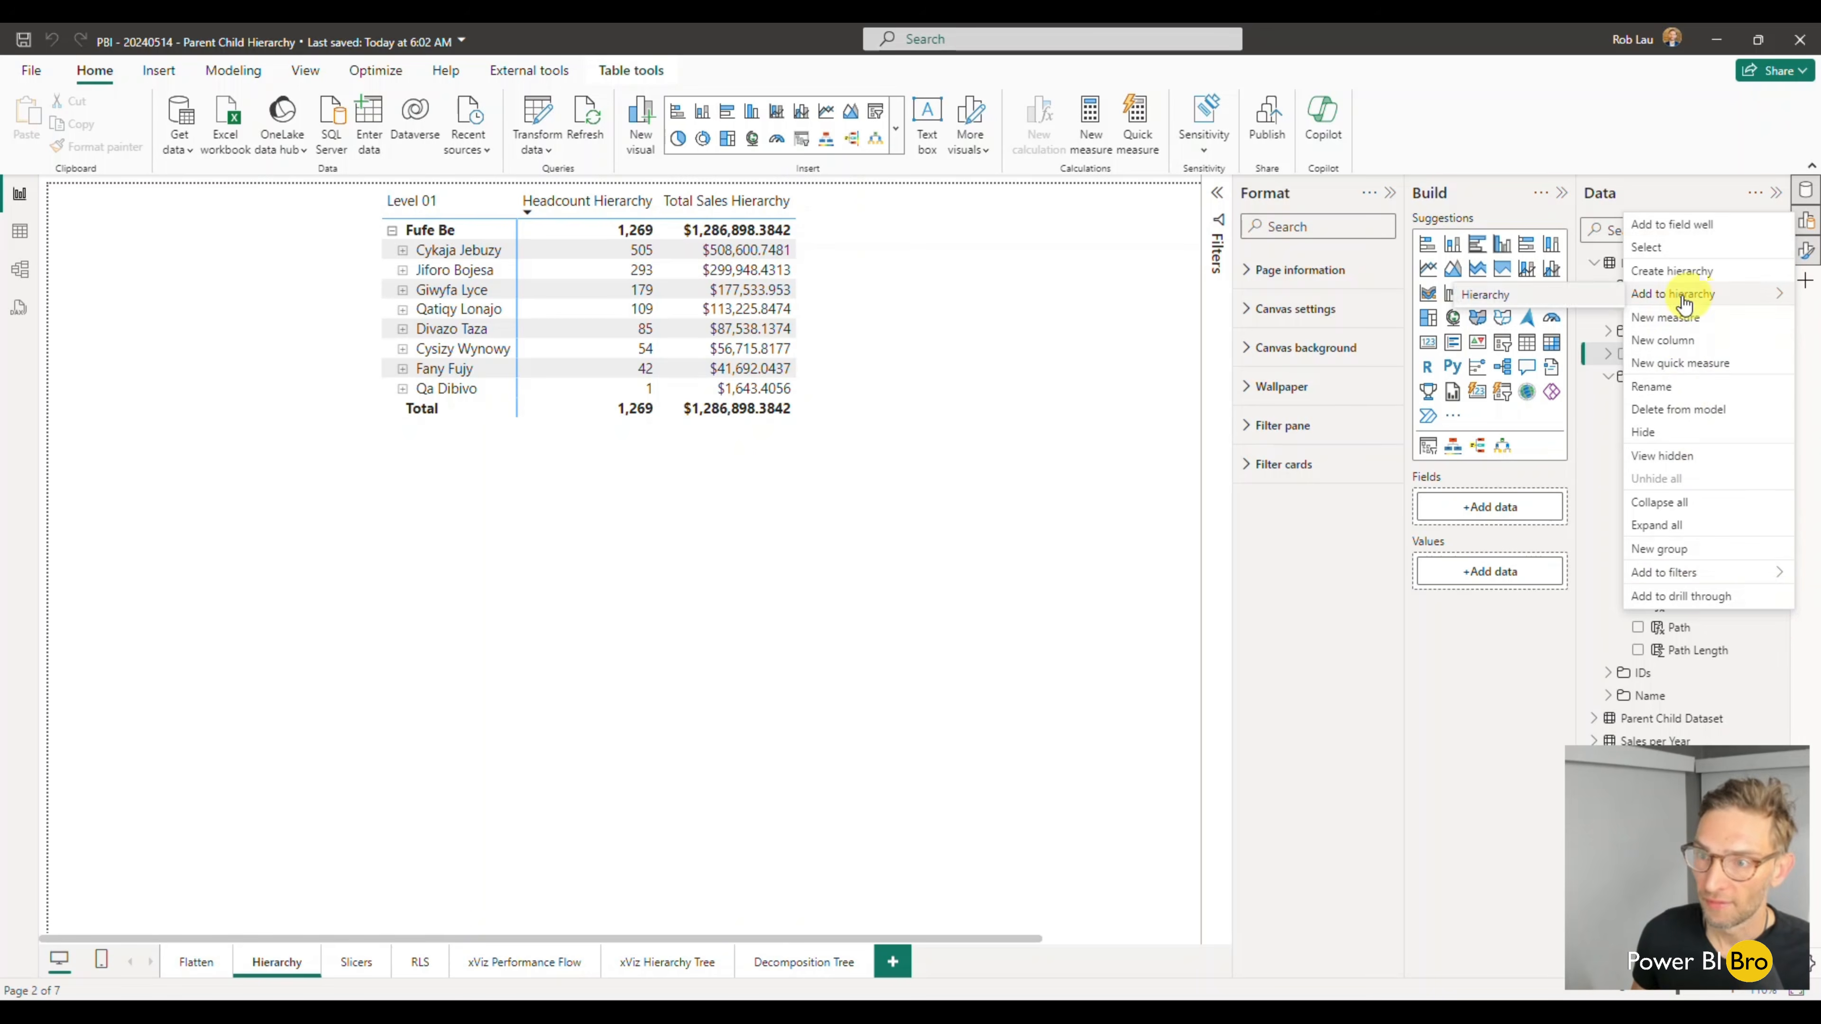
pyautogui.click(1524, 298)
pyautogui.click(1608, 354)
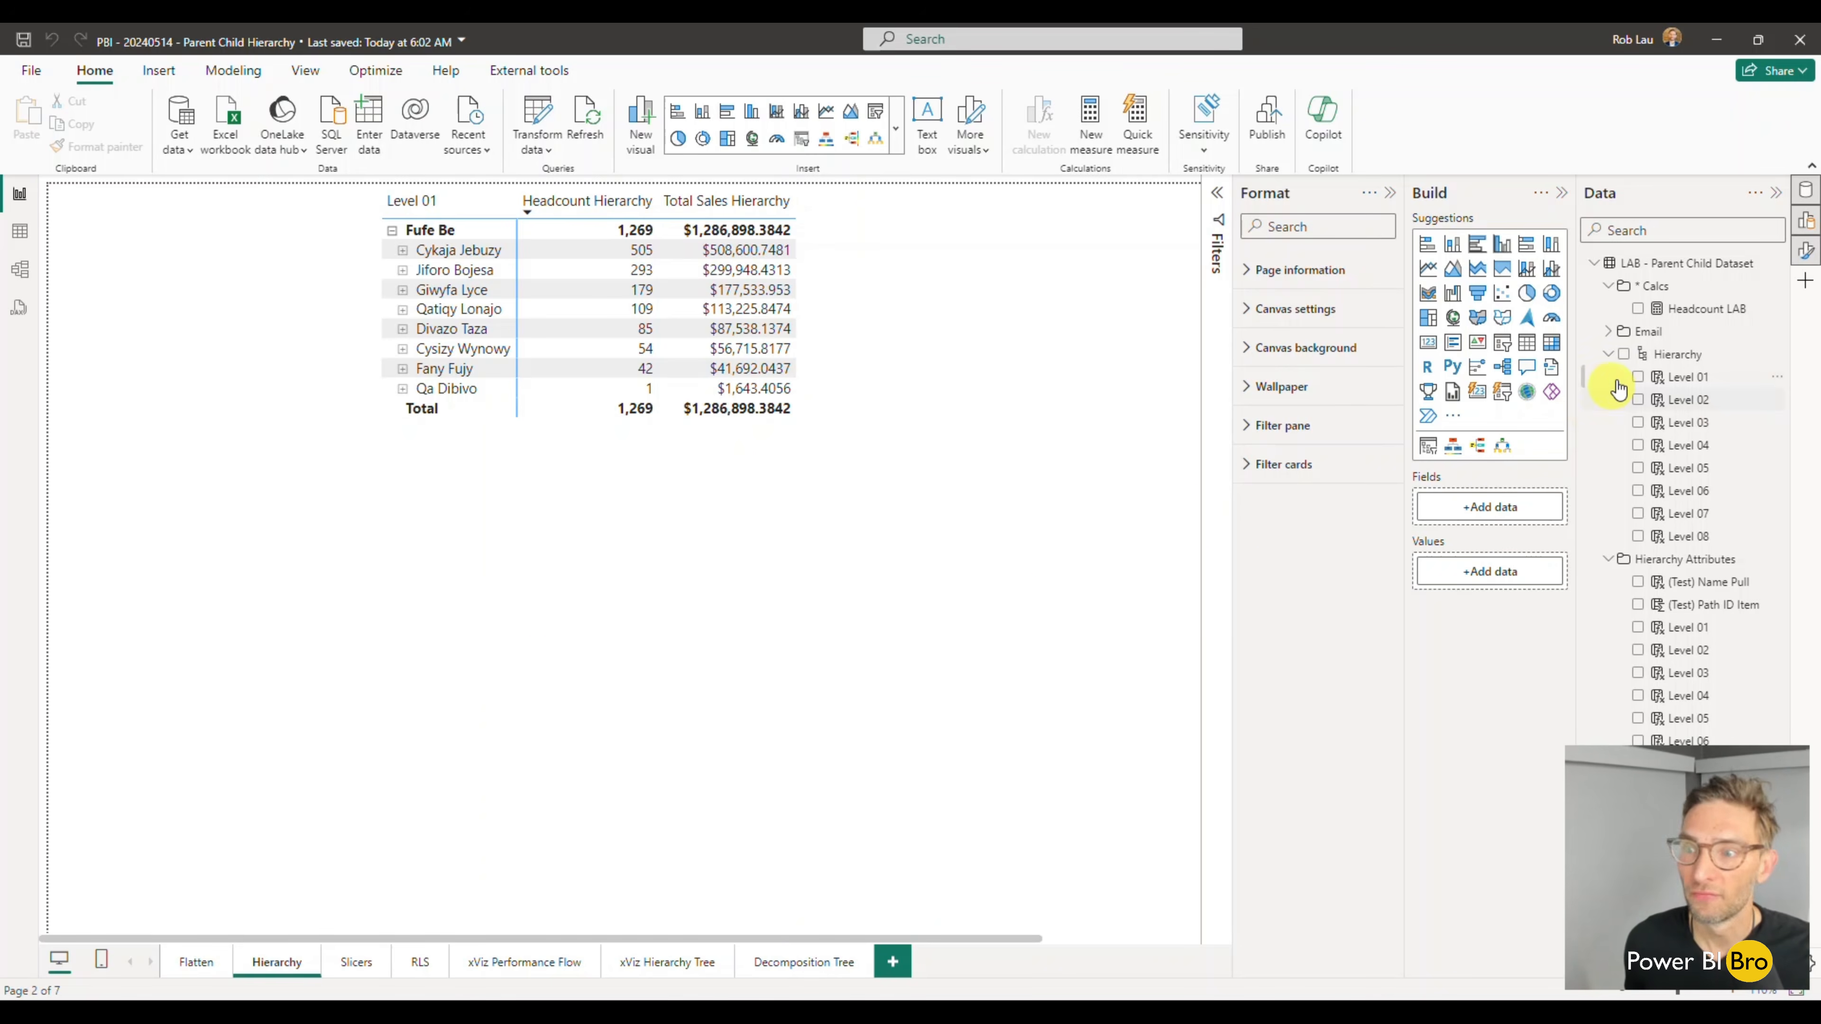
# - Create a table visual from the LAB table's Hierarchy, place it below the existing matrix, and enlarge it
pyautogui.click(1624, 354)
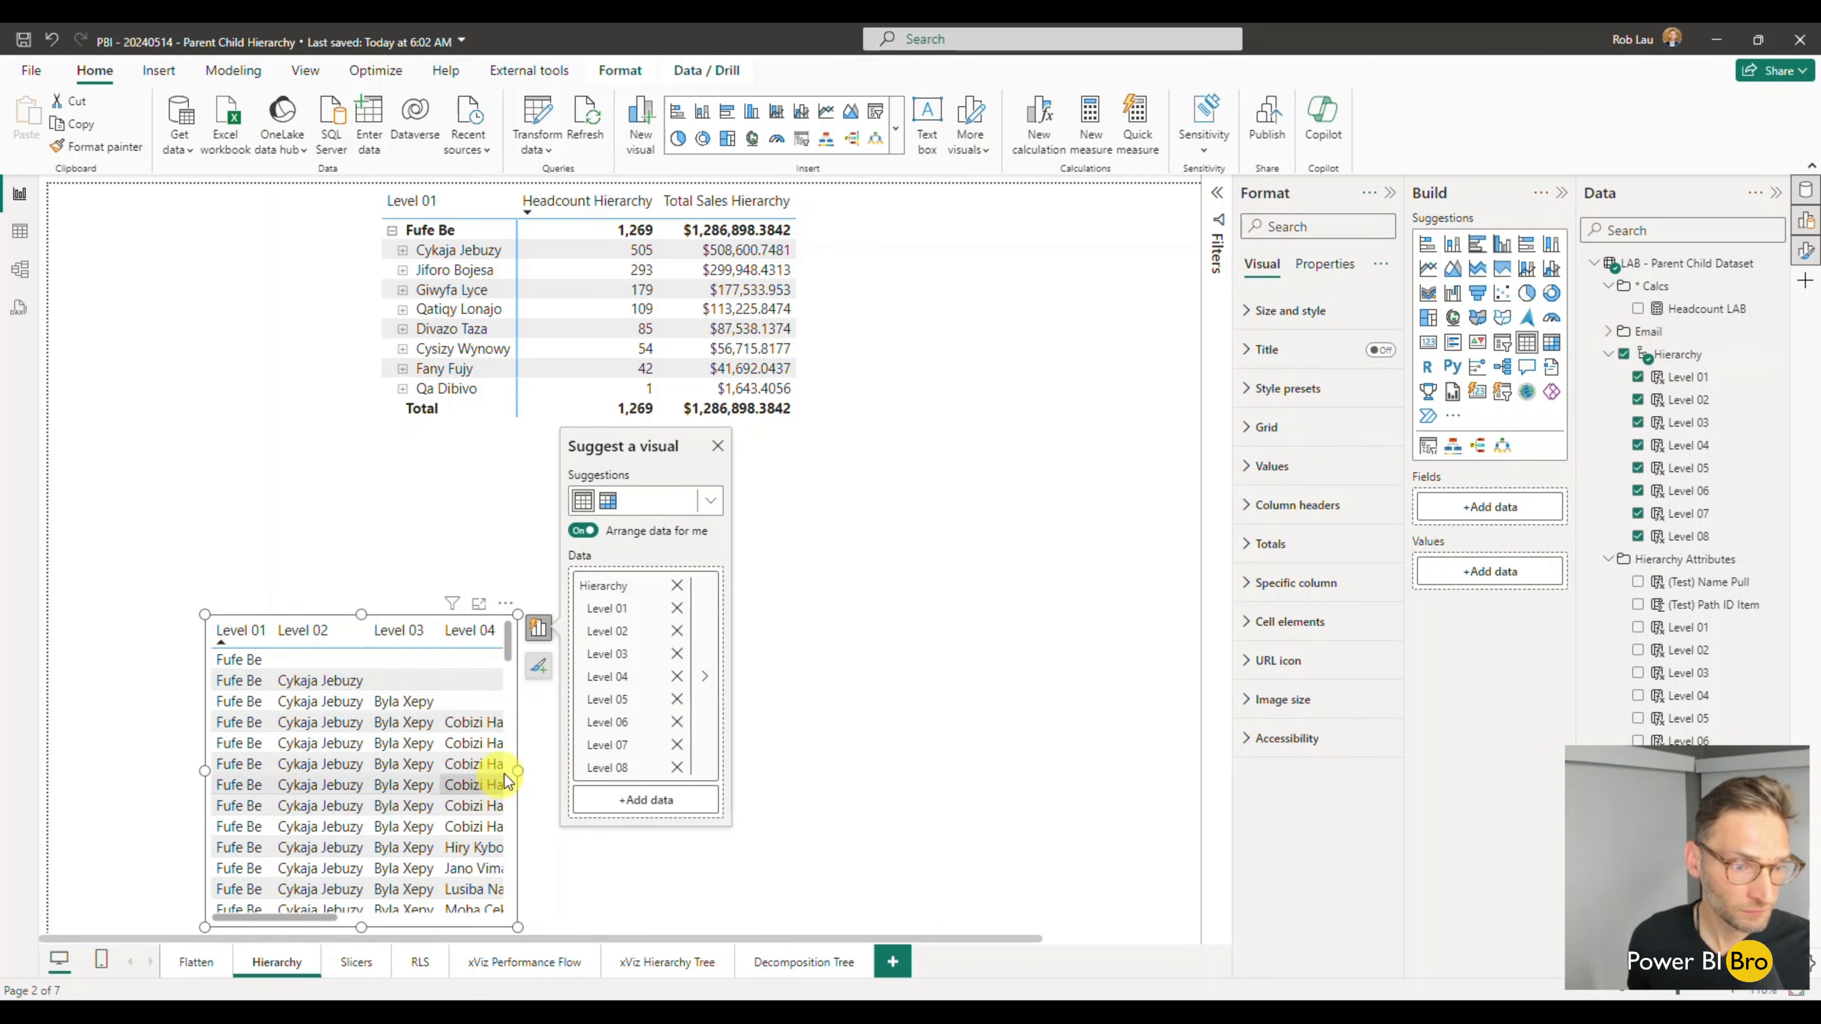
pyautogui.click(511, 739)
pyautogui.moveTo(674, 635); pyautogui.dragTo(723, 611)
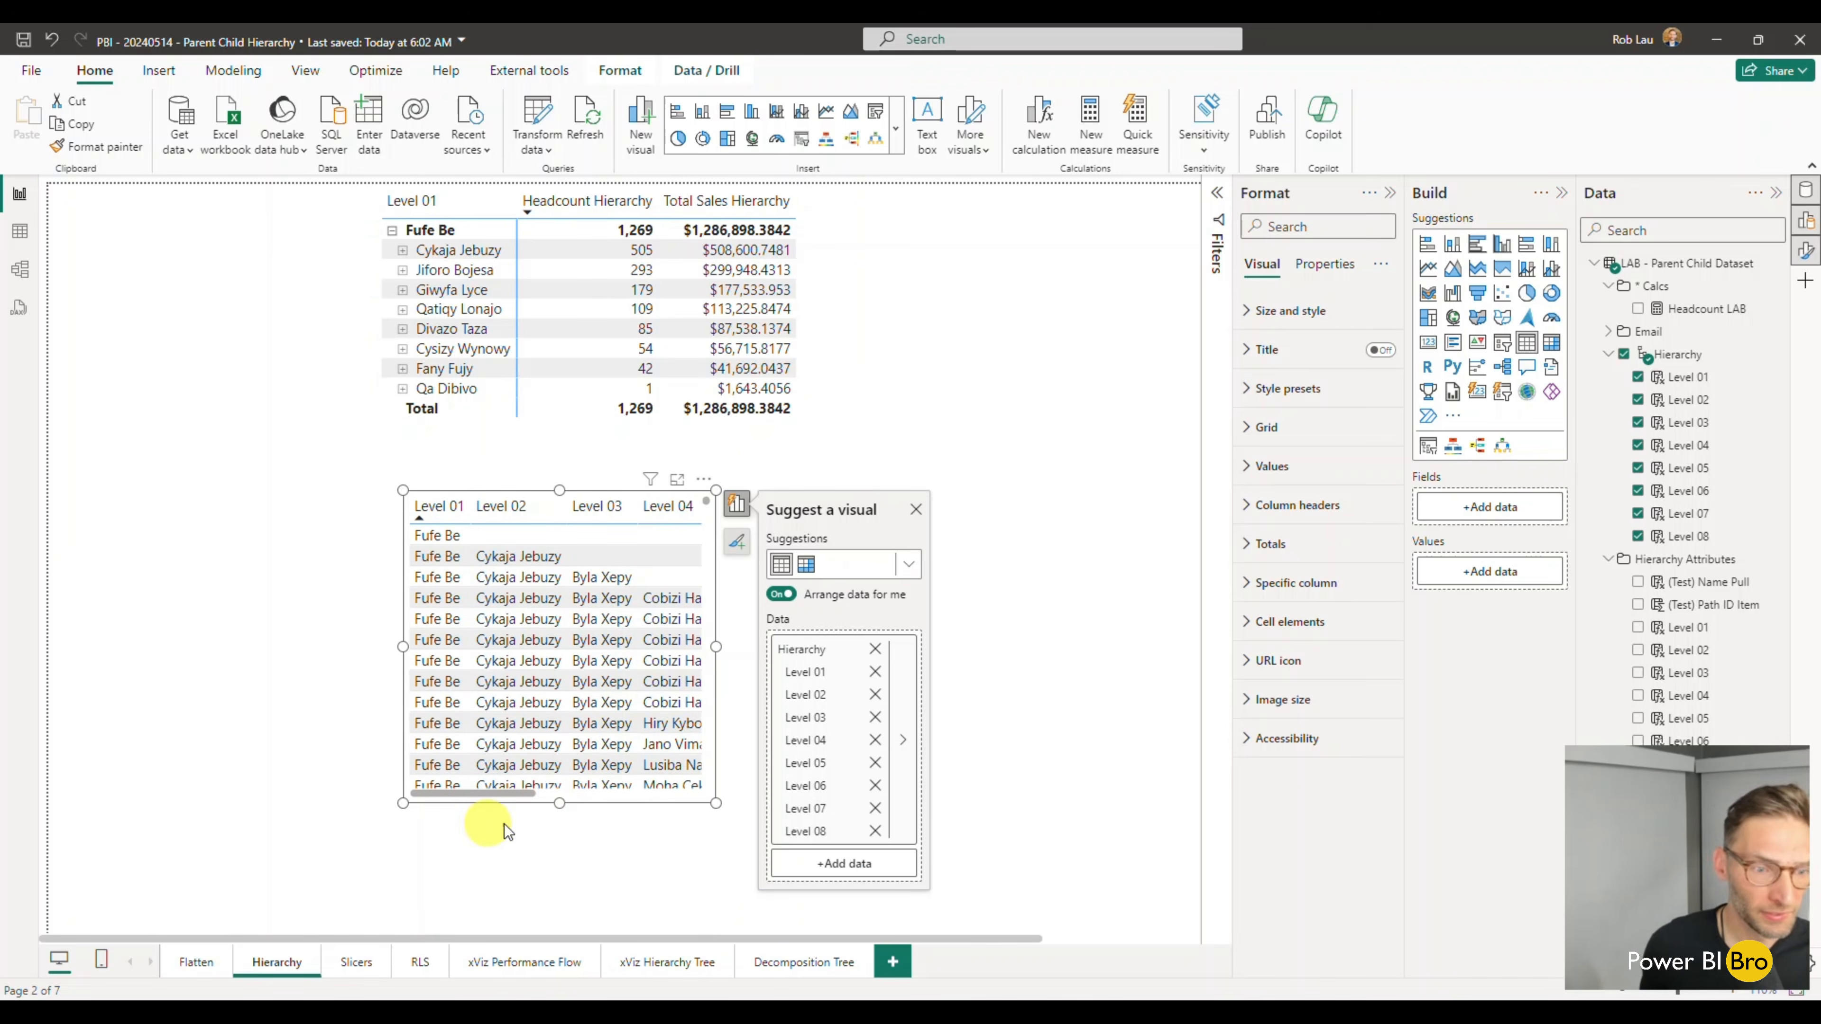
pyautogui.moveTo(559, 803); pyautogui.dragTo(556, 924)
pyautogui.moveTo(717, 705)
pyautogui.mouseDown()
pyautogui.moveTo(1191, 712)
pyautogui.moveTo(734, 694)
pyautogui.mouseUp()
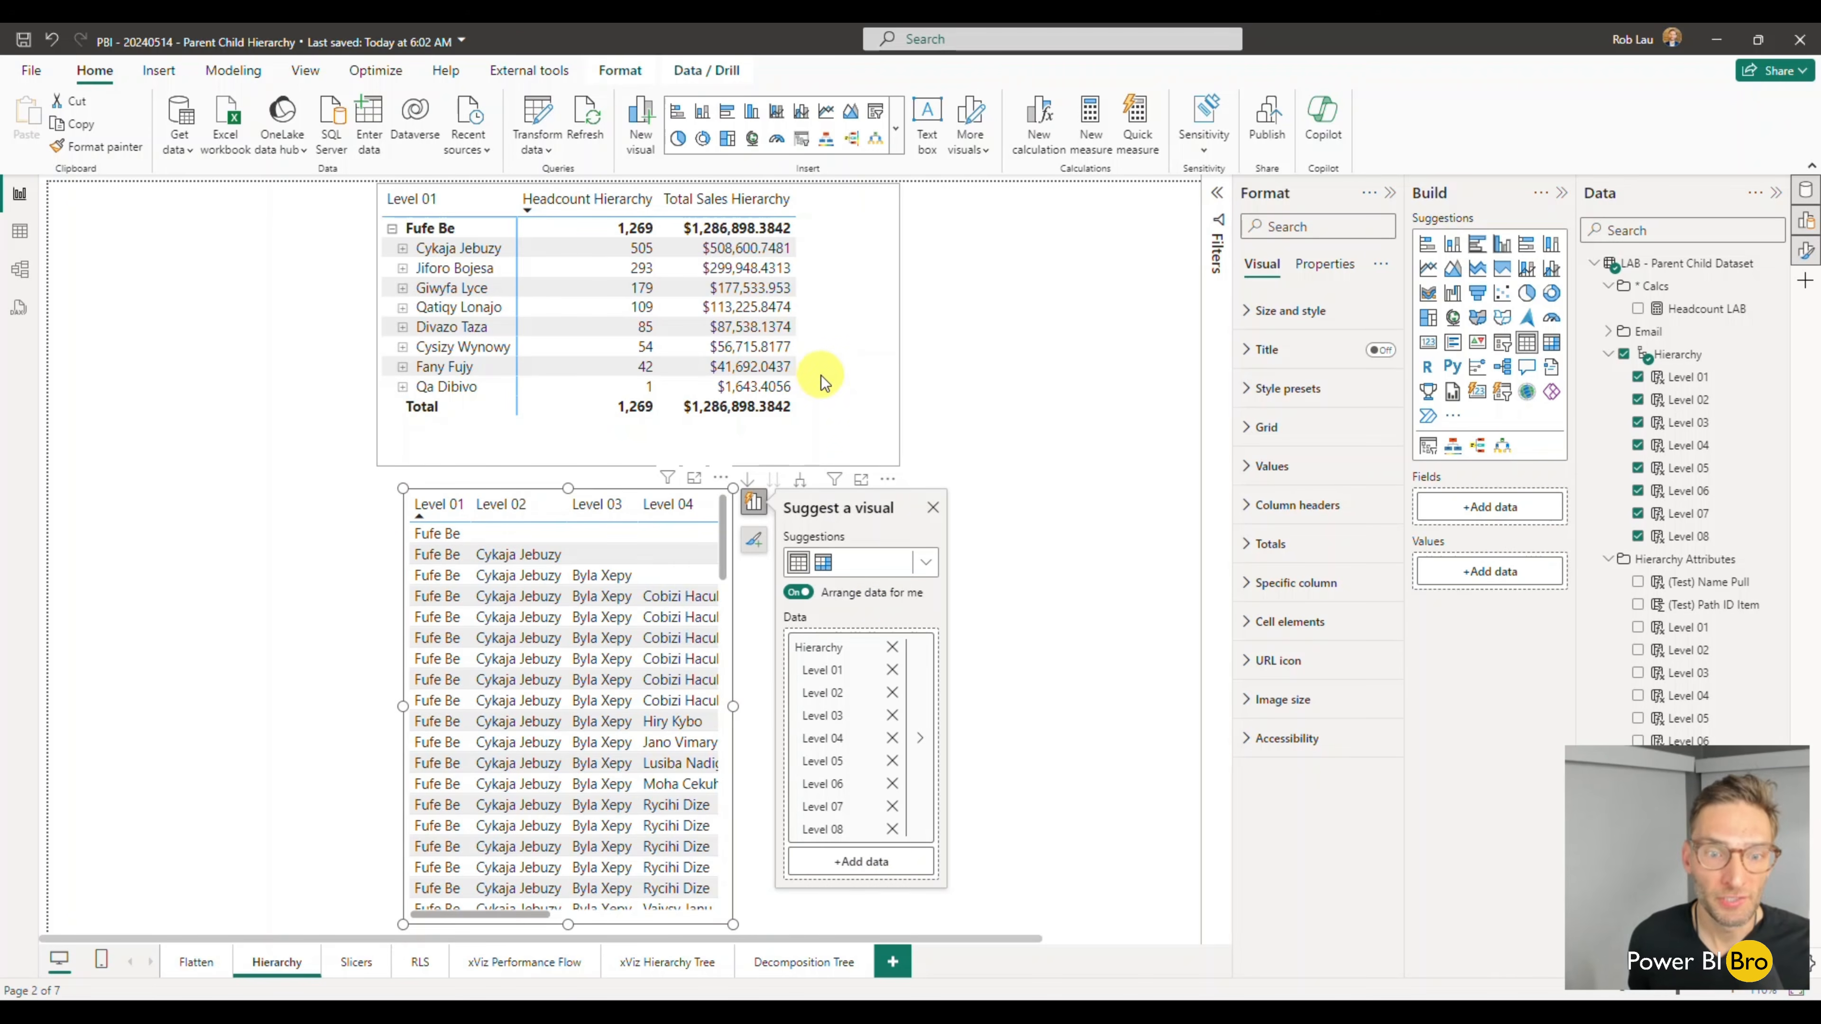
# - Convert the new LAB Hierarchy table to a matrix and expand its Level 01 row
pyautogui.click(823, 563)
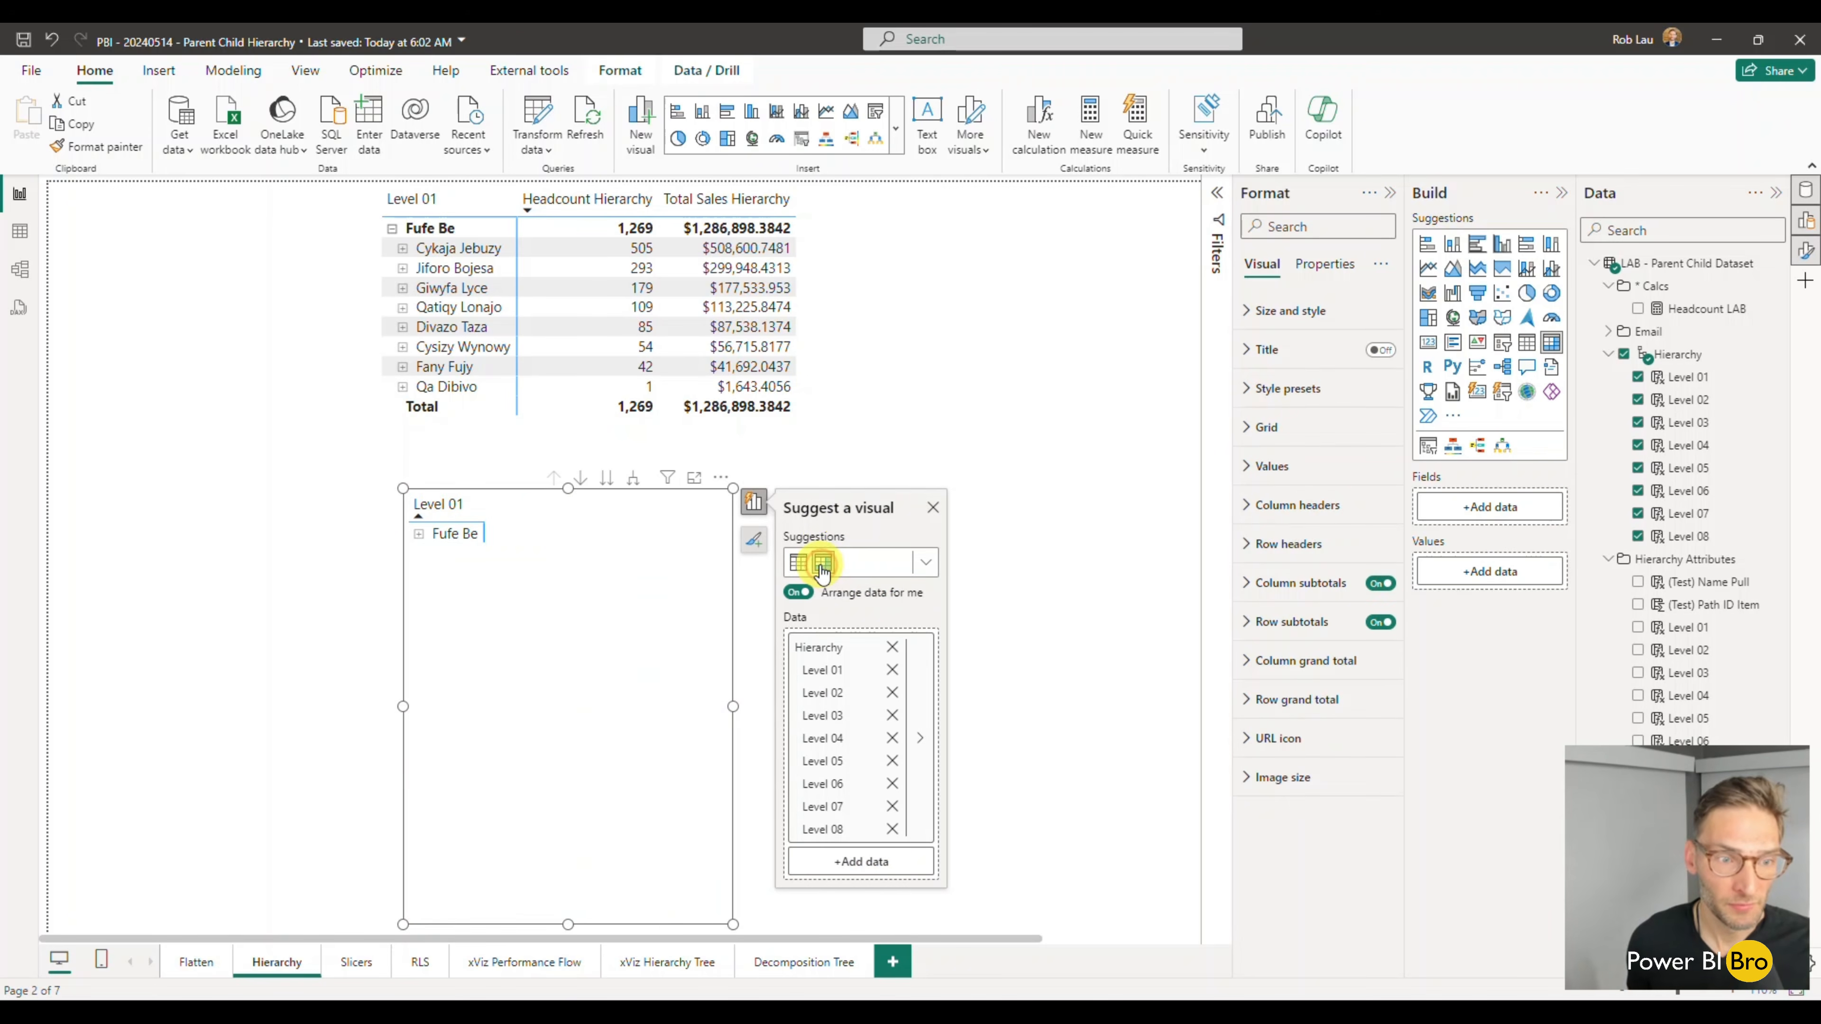
pyautogui.click(419, 534)
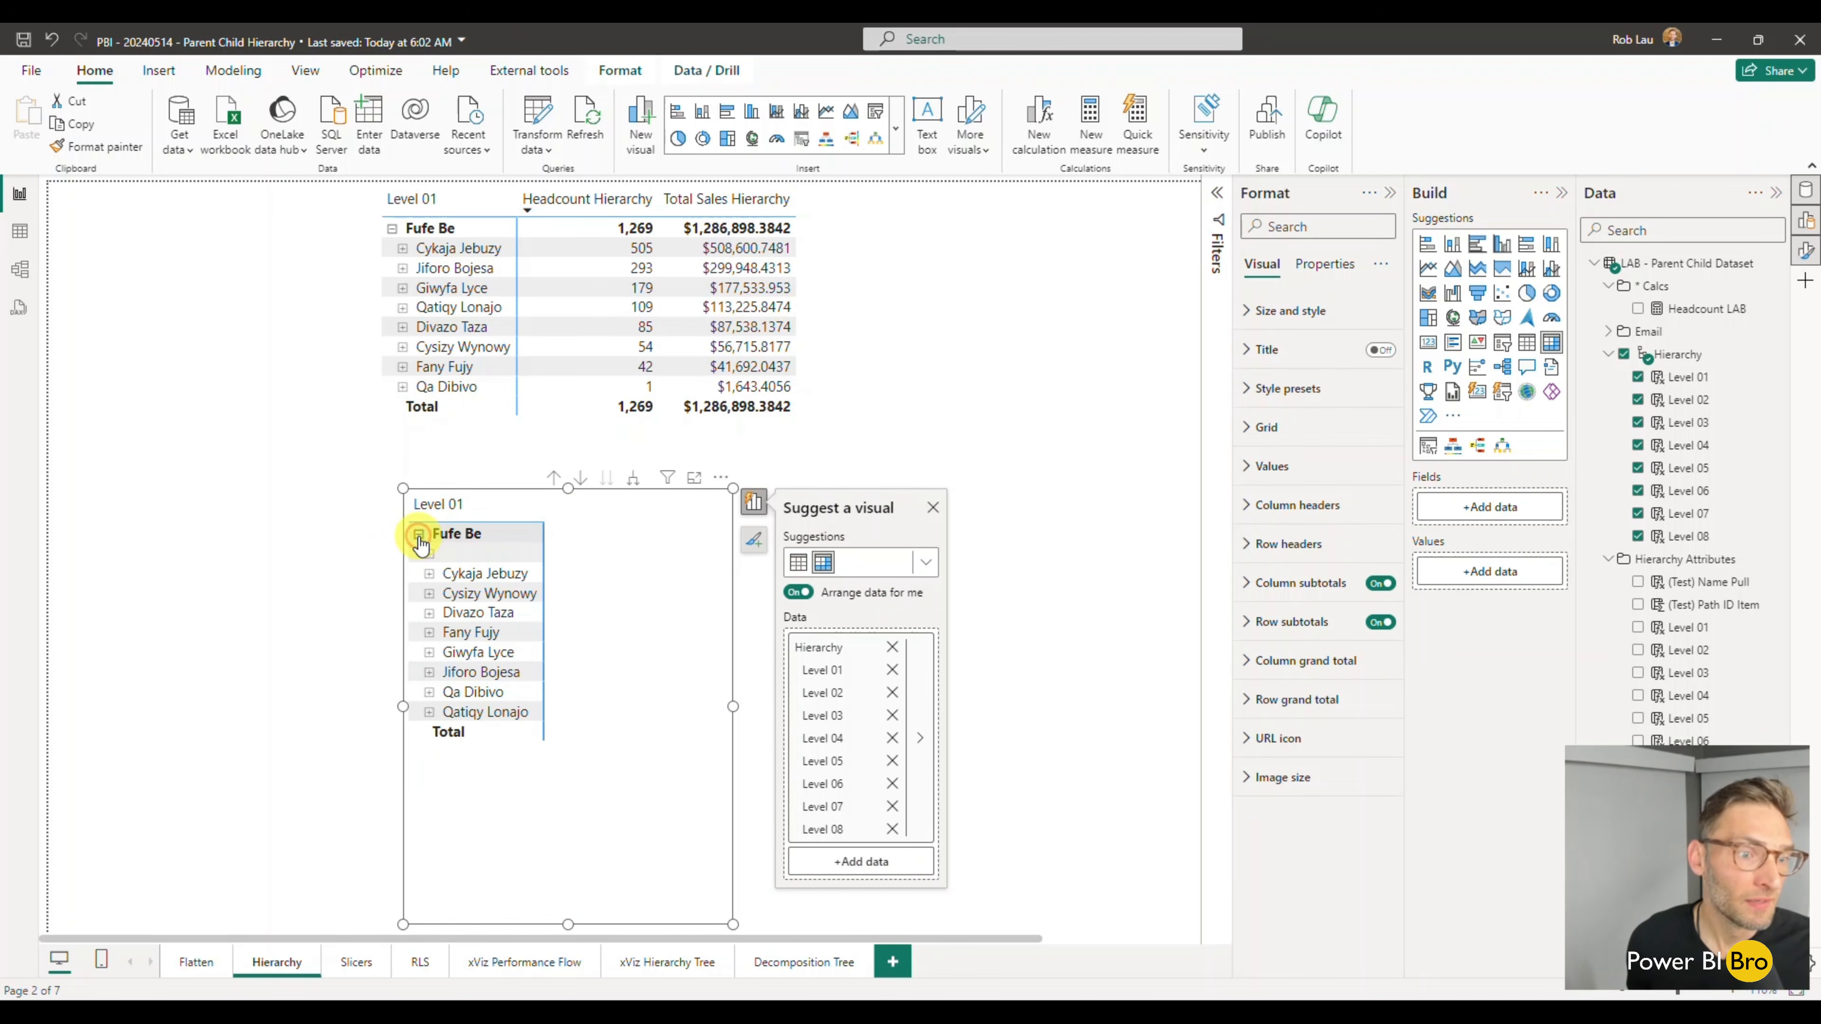
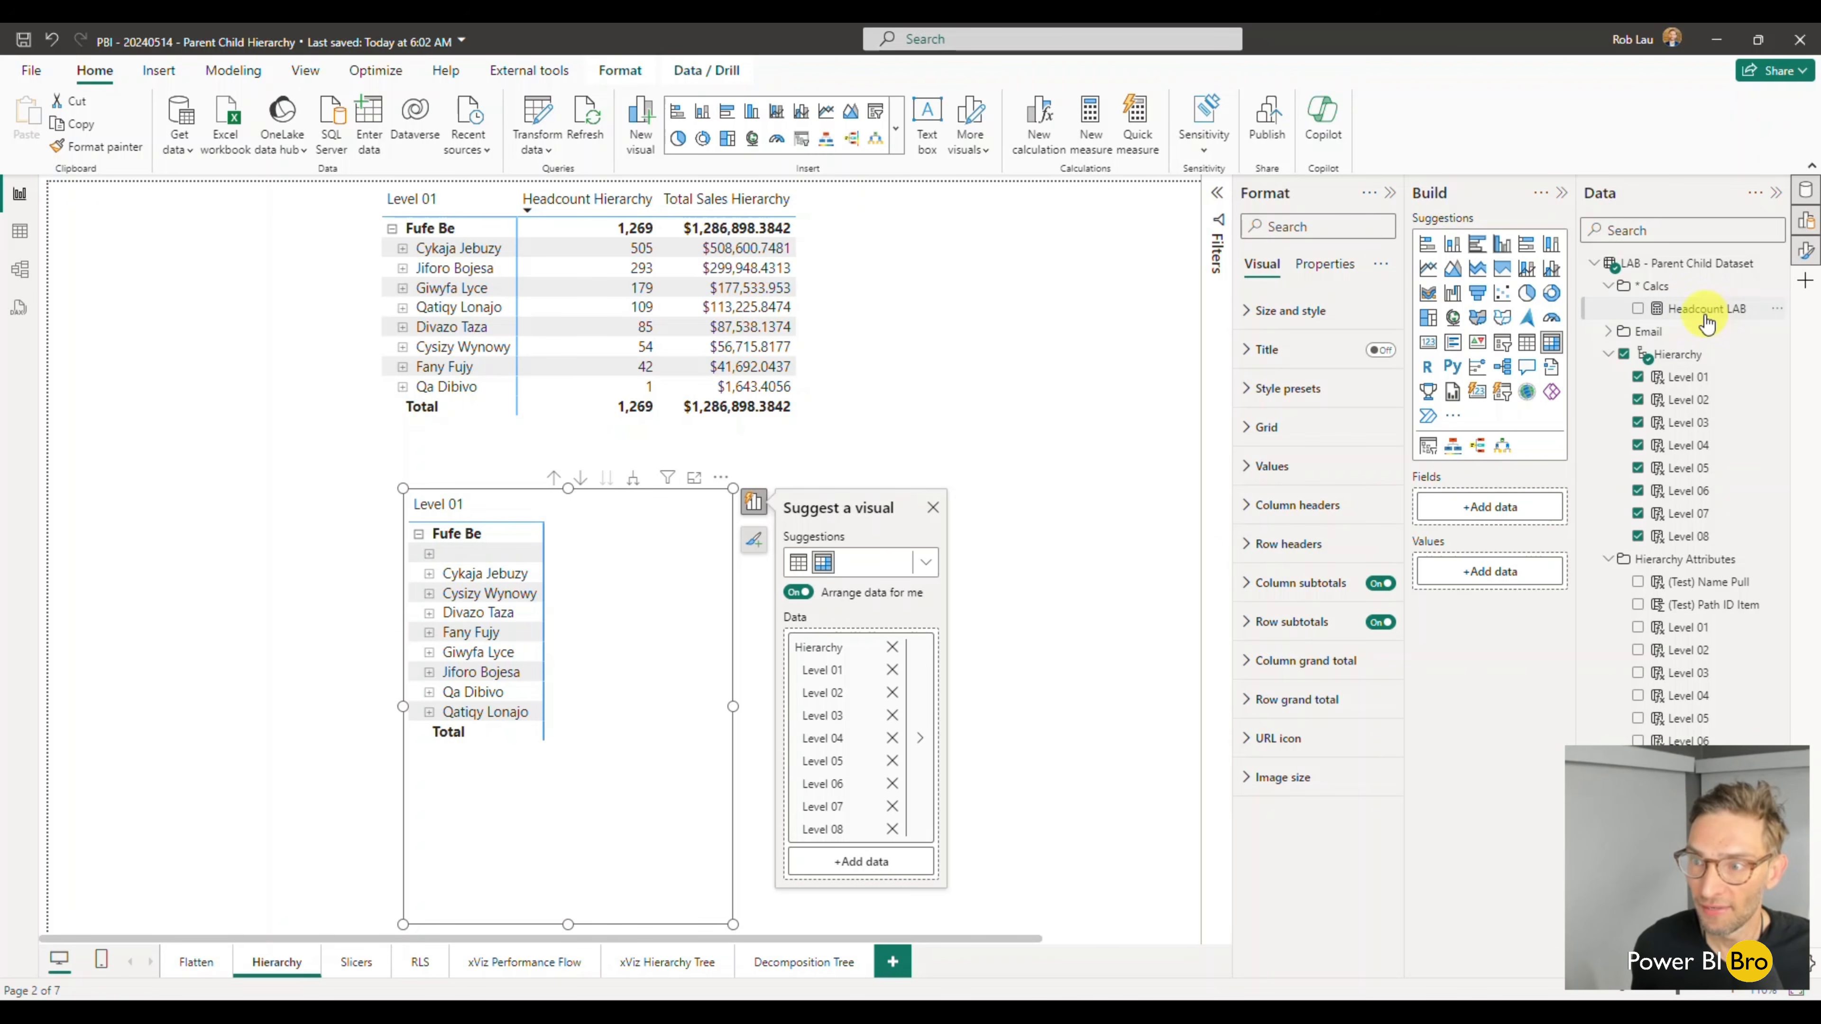
# - Add the Headcount LAB measure to the lower visual, keeping it a matrix with its Level 01 row expanded
pyautogui.click(1637, 310)
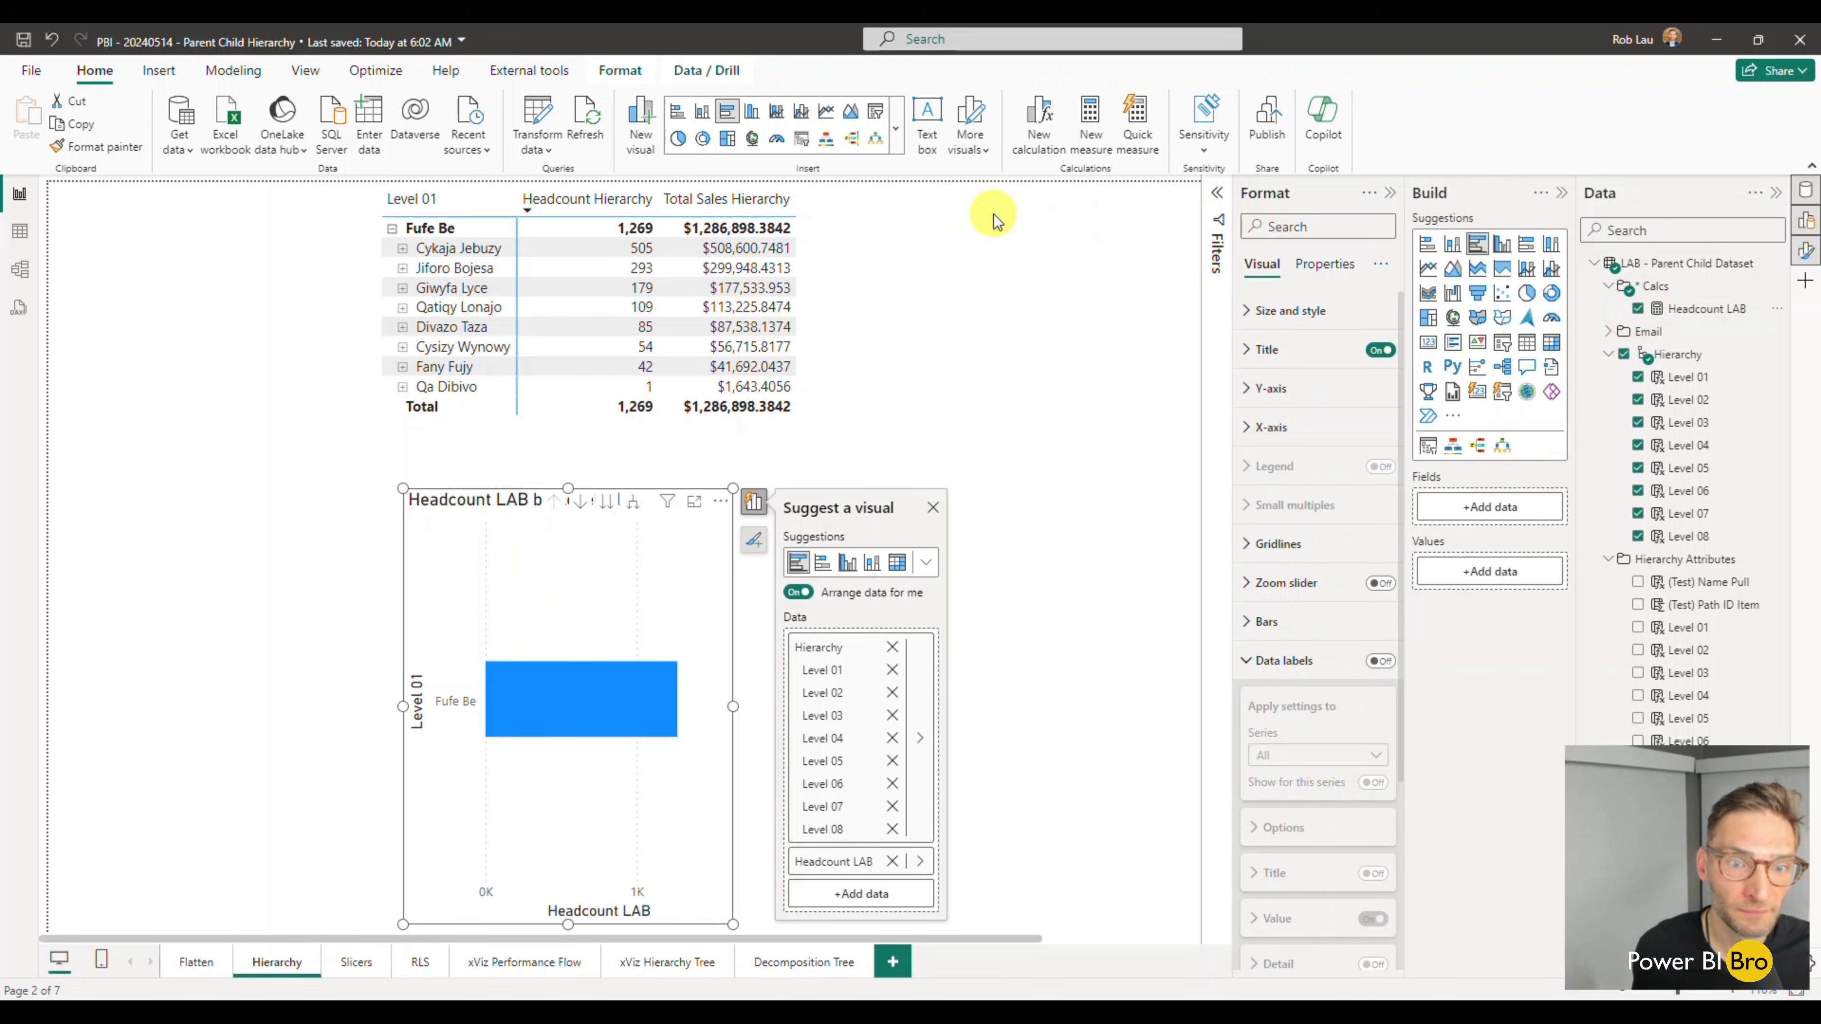
pyautogui.click(897, 563)
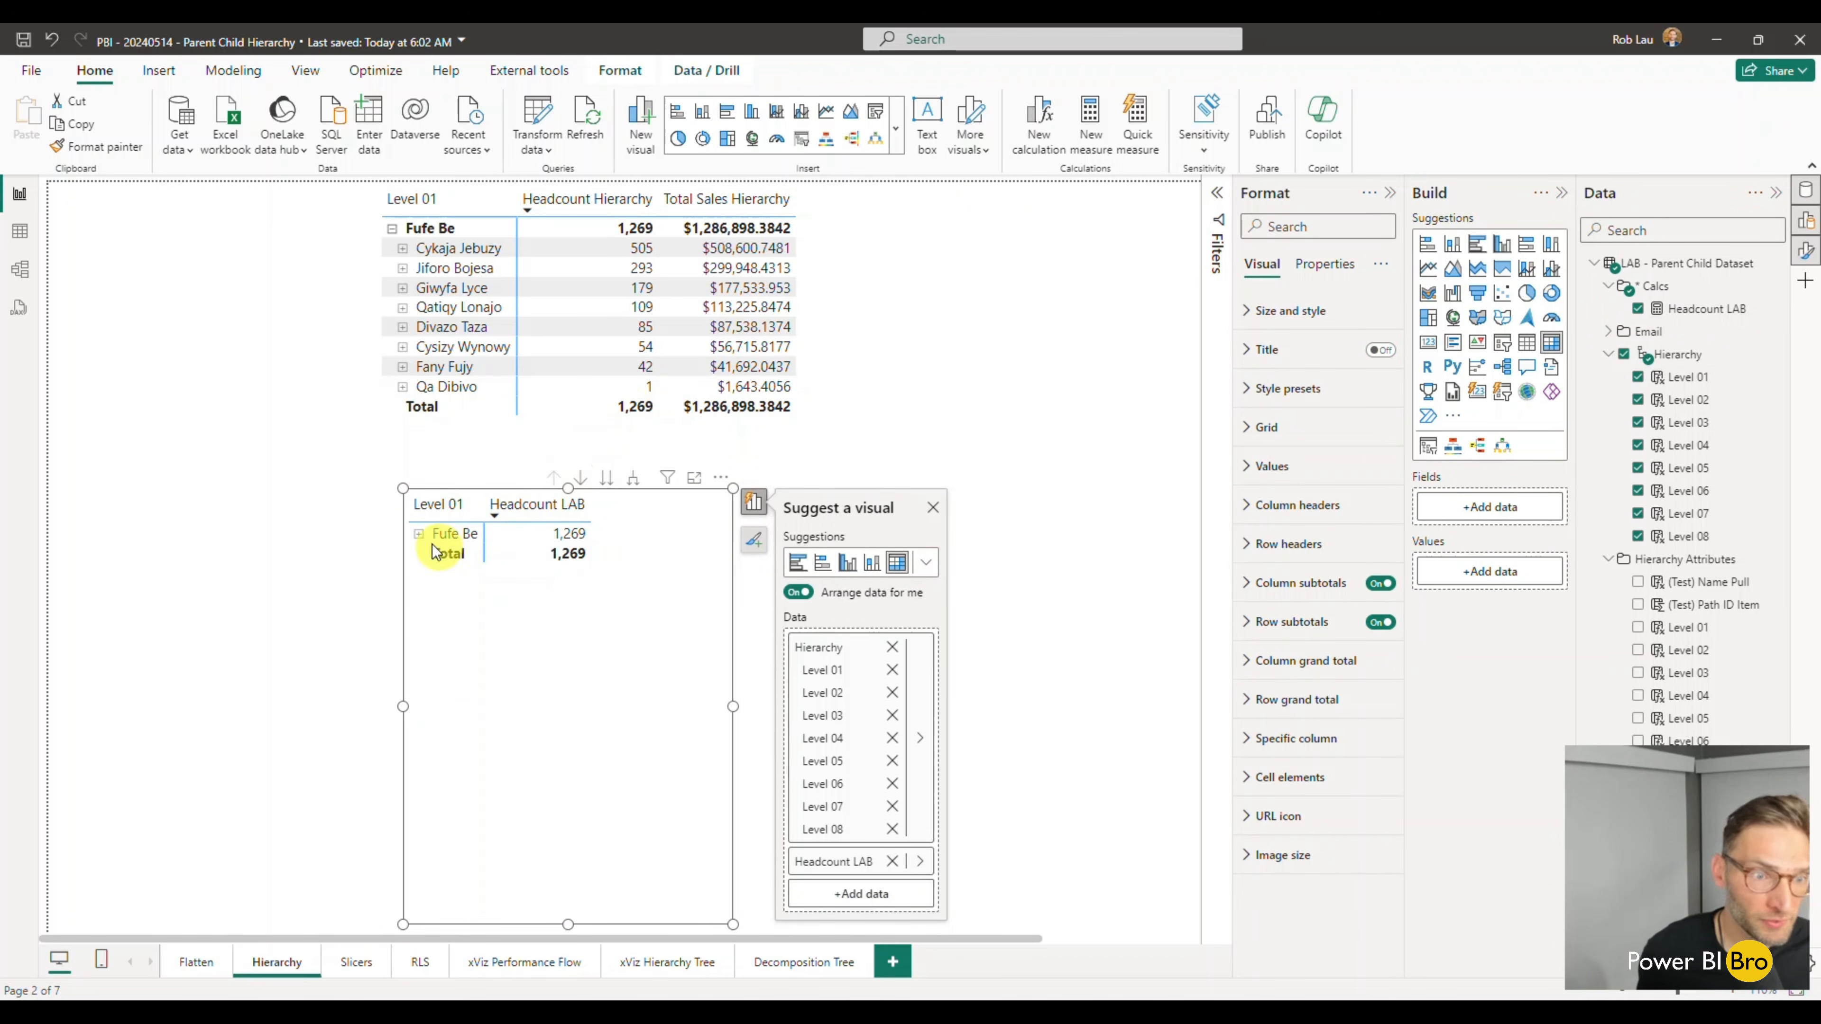
pyautogui.click(421, 535)
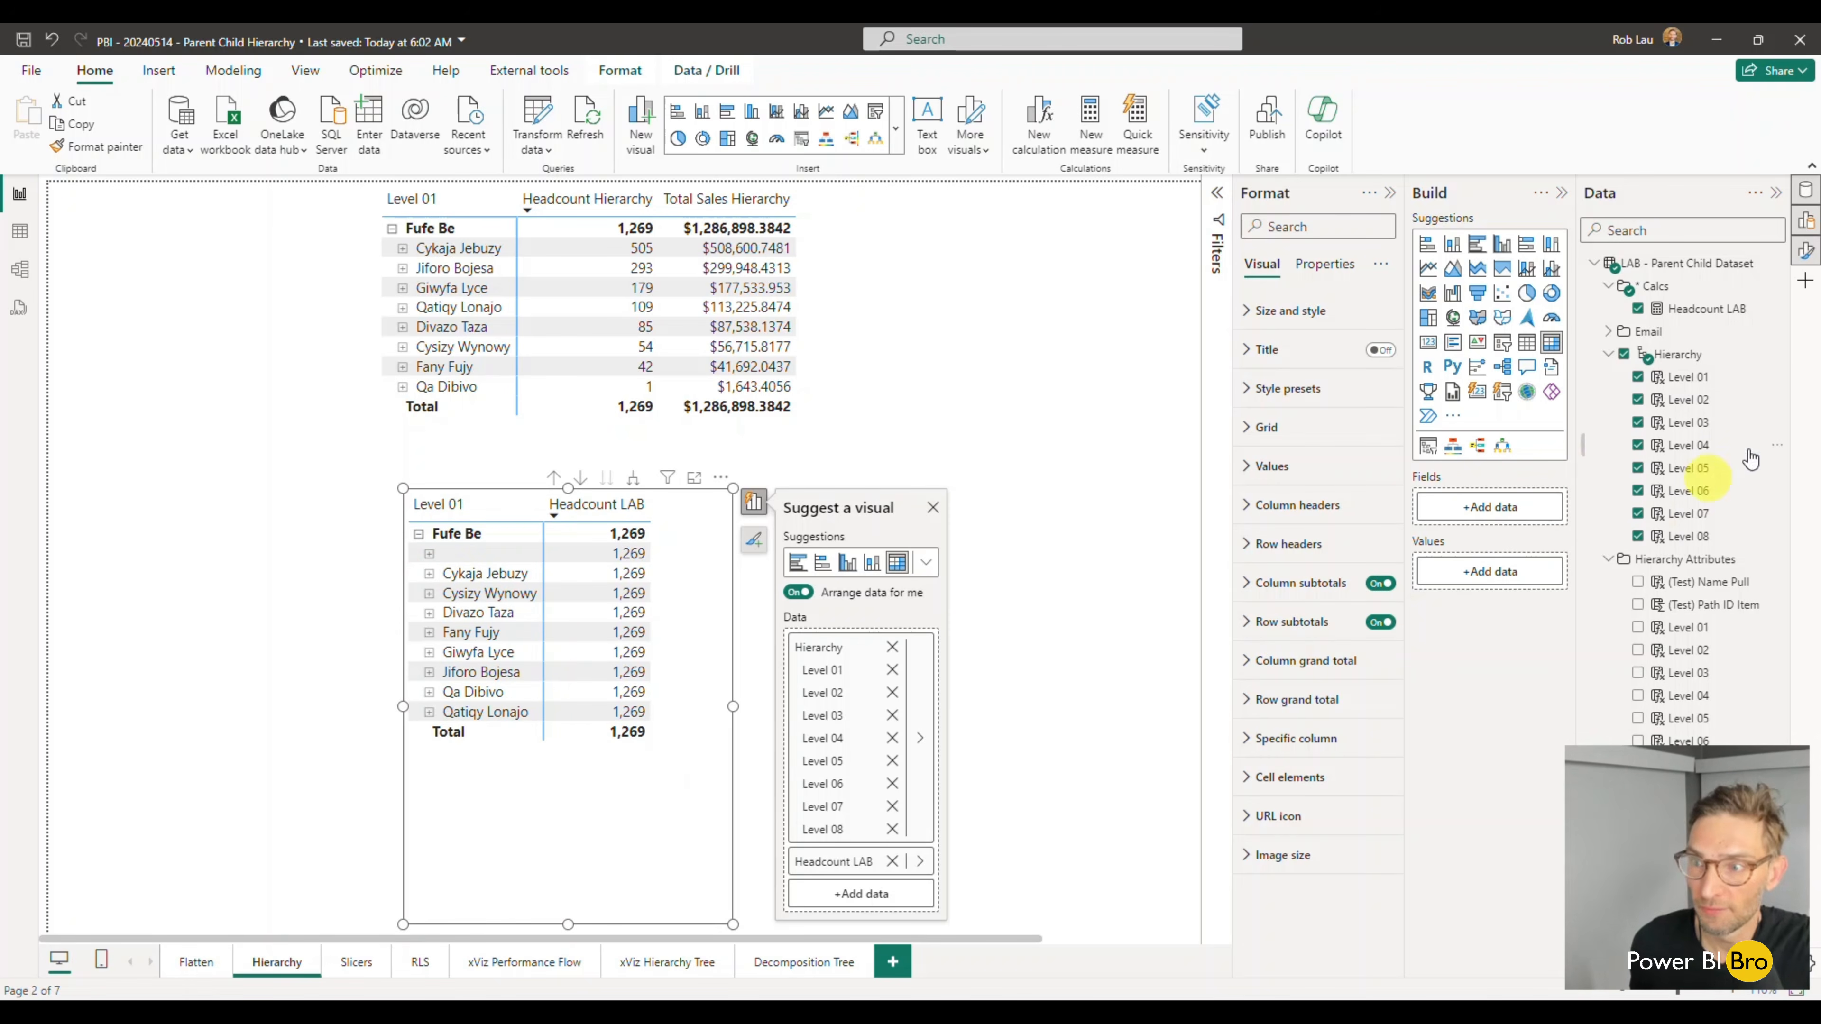
# - Open the Headcount LAB measure's formula and remove the column argument from DISTINCTCOUNTNOBLANK
pyautogui.click(1728, 309)
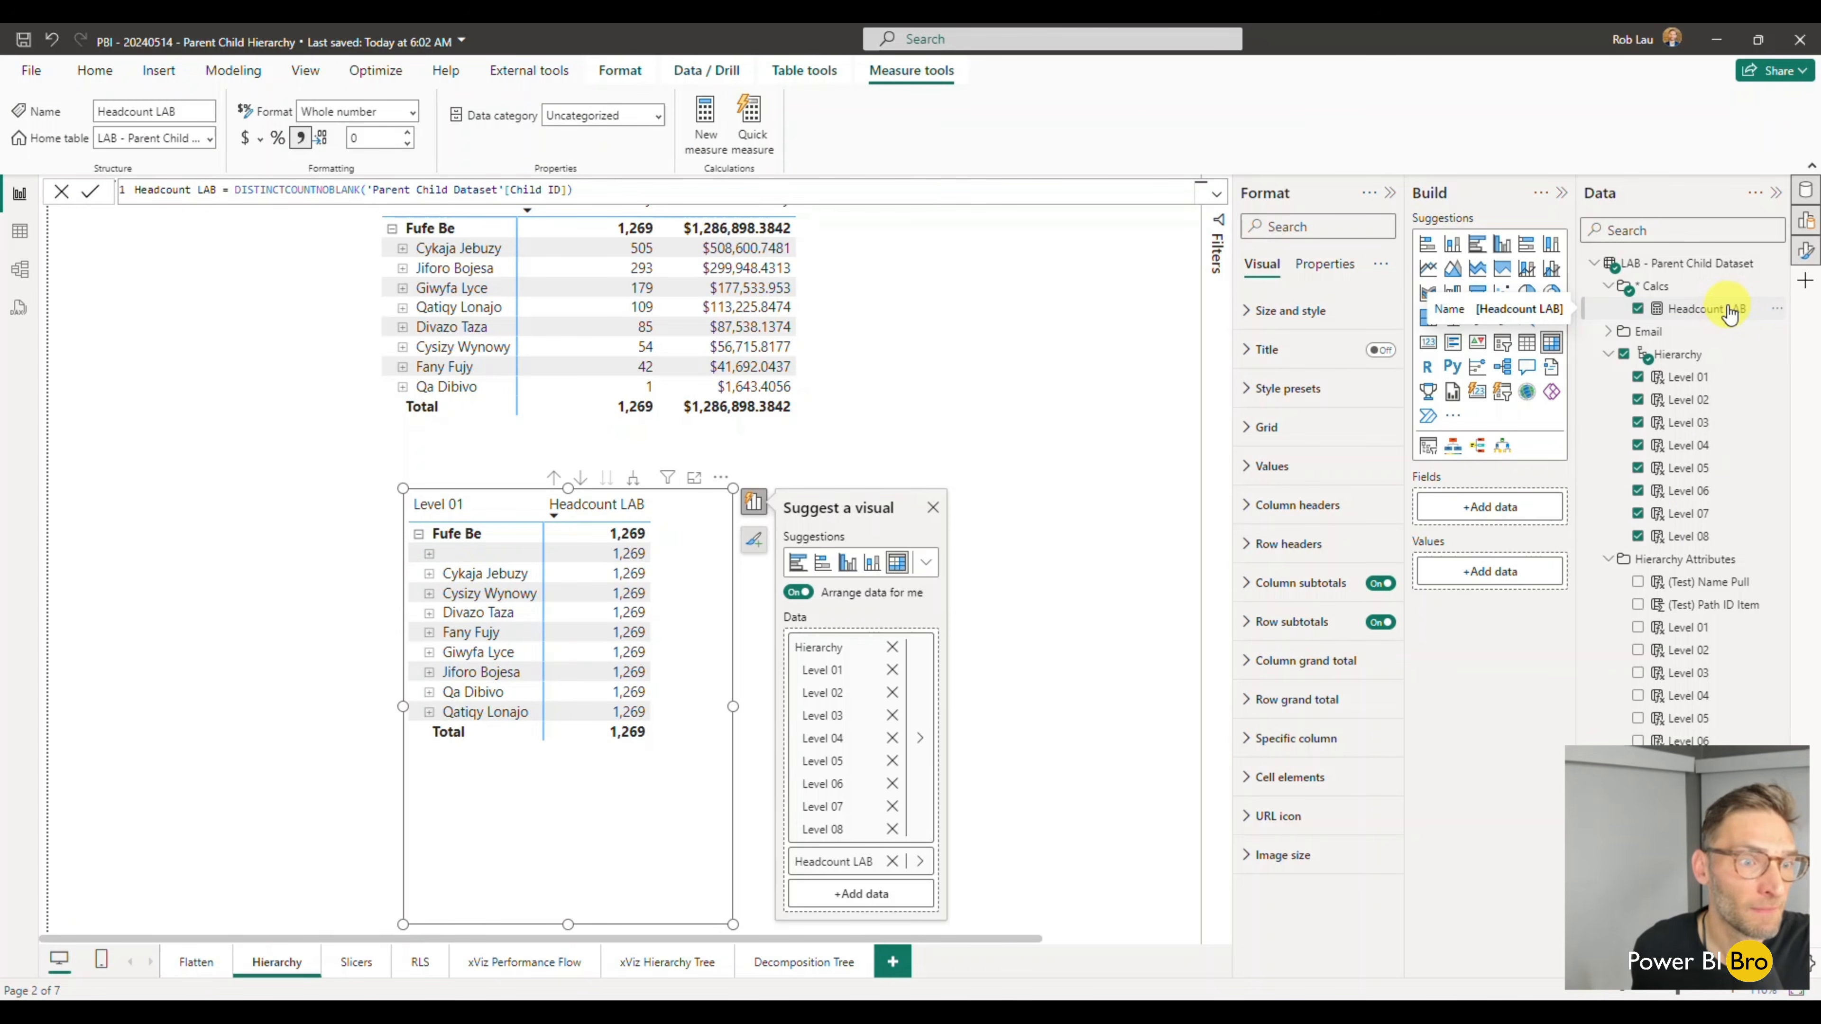
pyautogui.click(524, 189)
pyautogui.moveTo(567, 190); pyautogui.dragTo(373, 190)
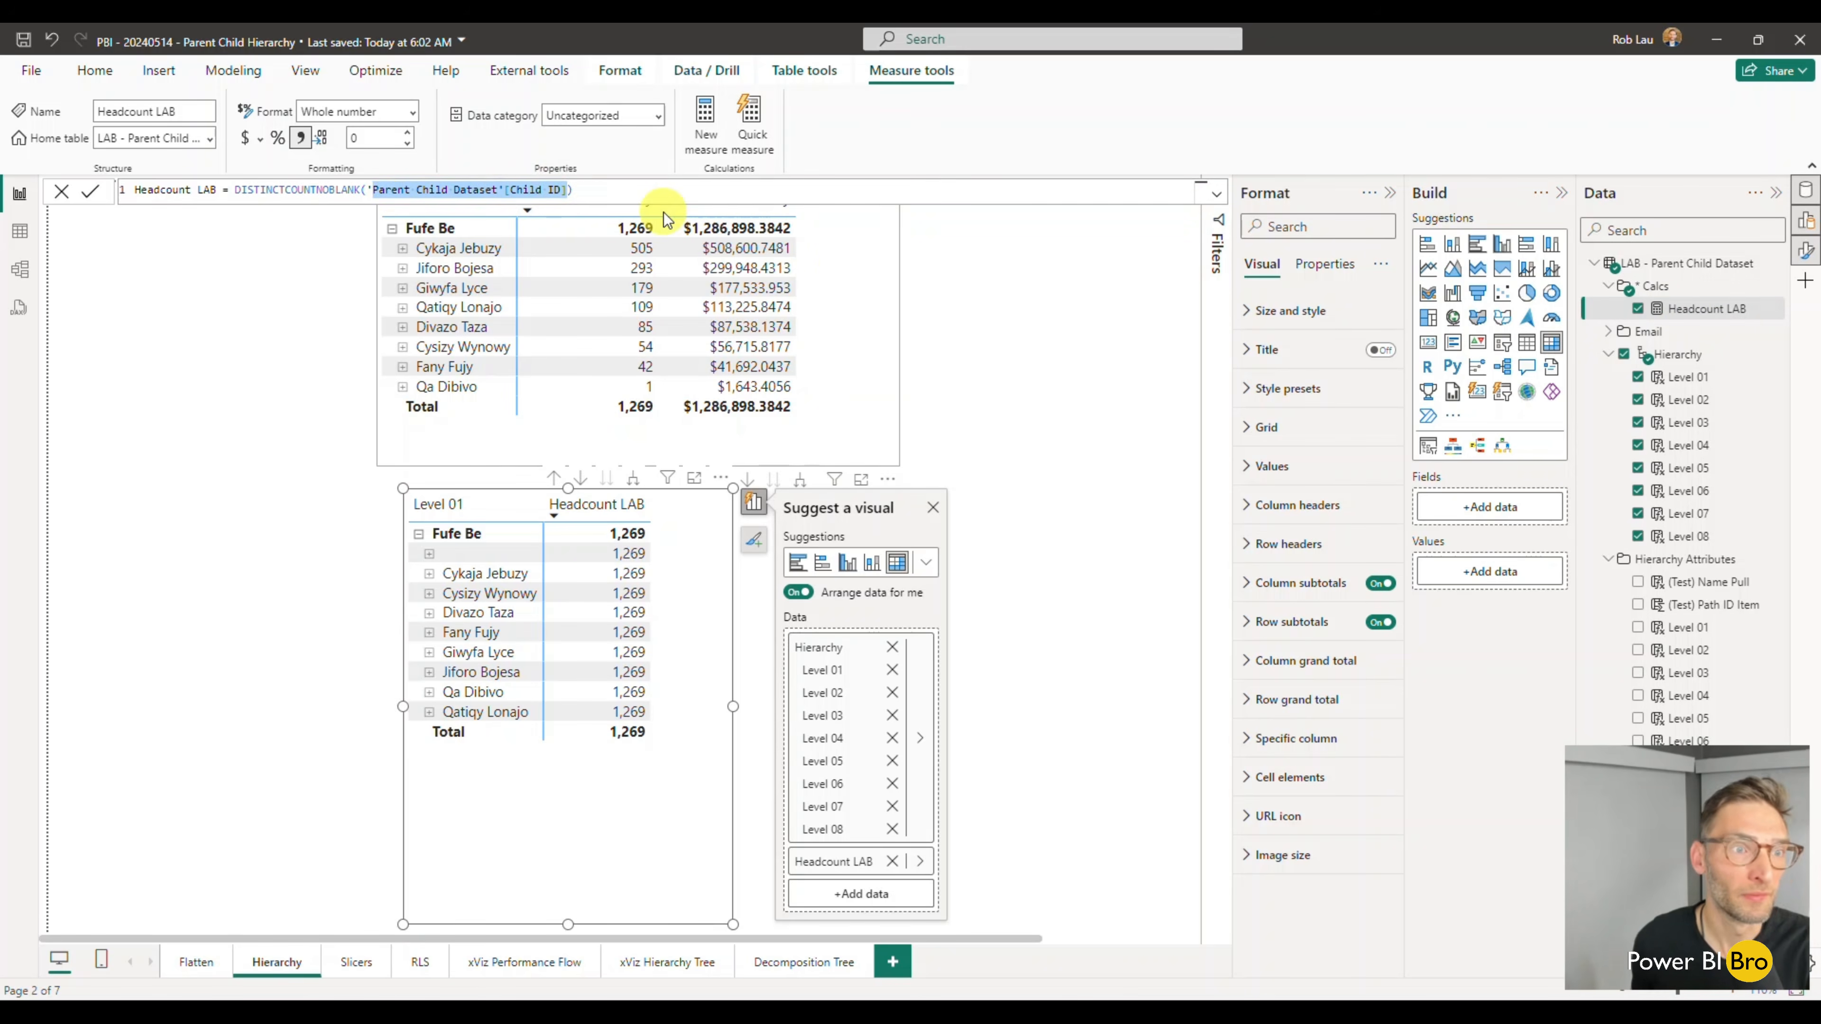
pyautogui.press('BackSpace')
pyautogui.write('pa')
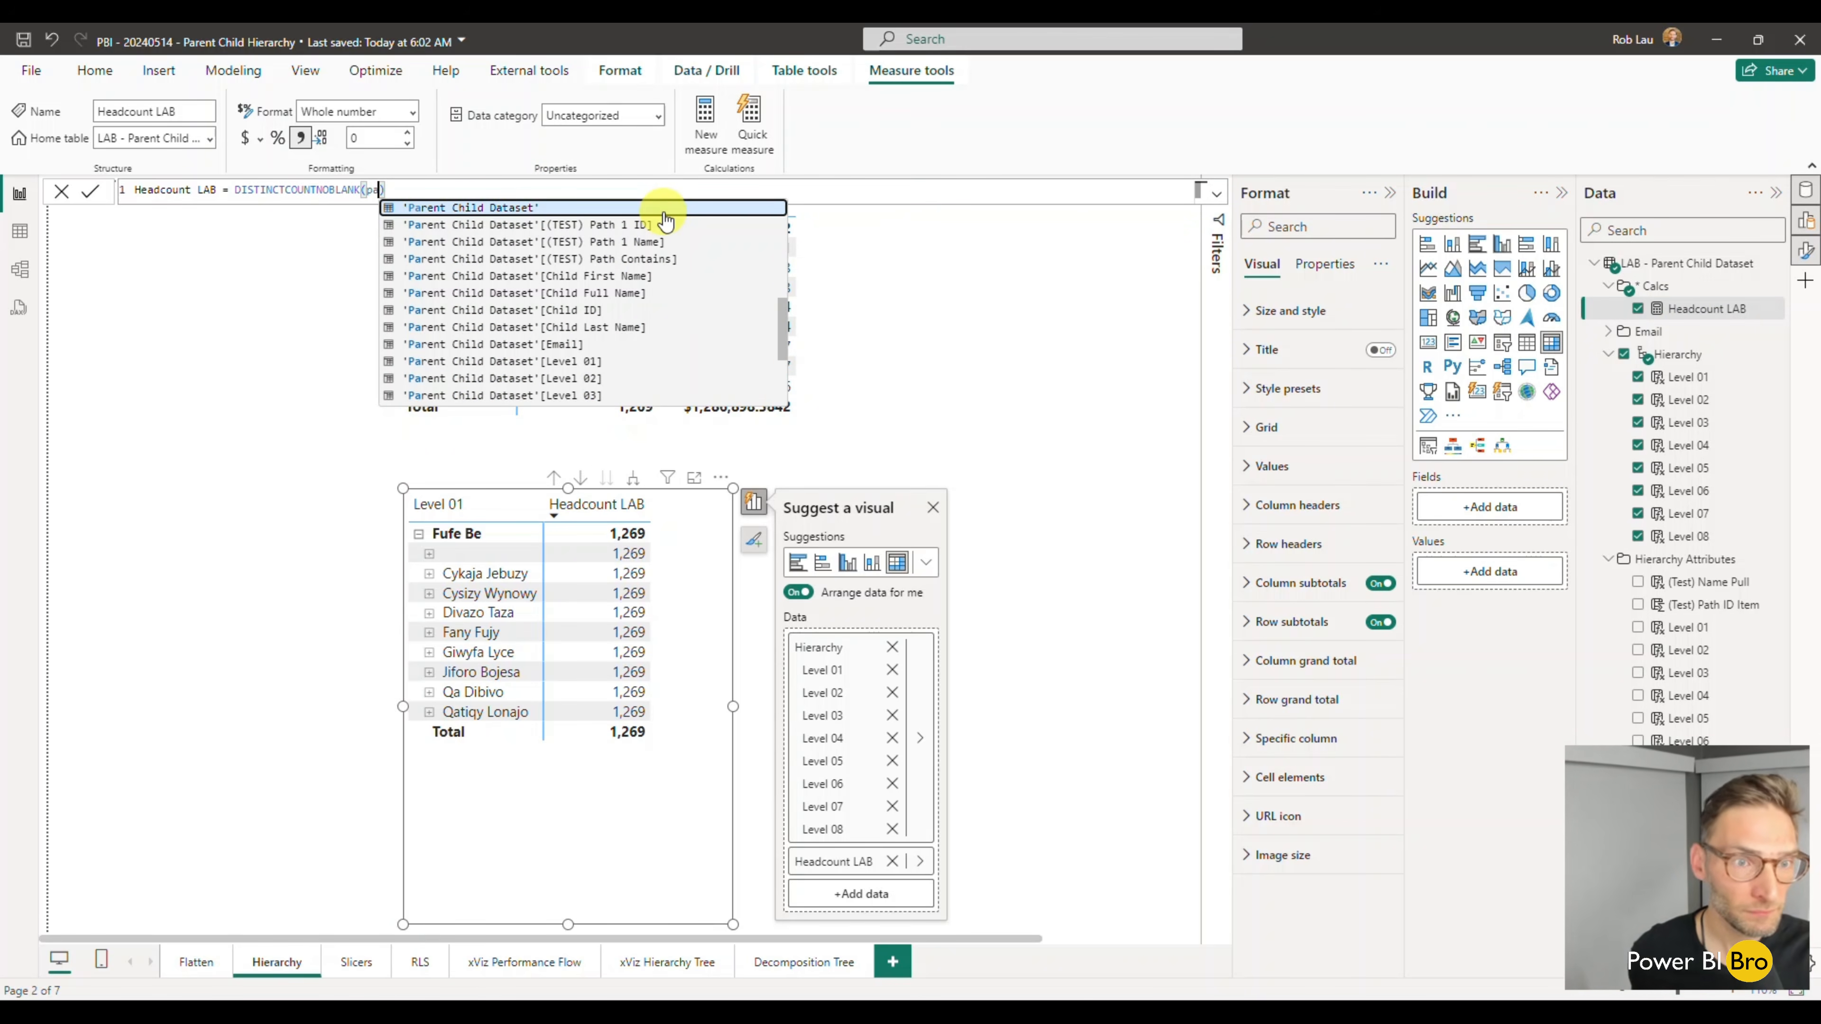
pyautogui.press('Down')
pyautogui.press('Down')
pyautogui.press('Down')
pyautogui.press('Down')
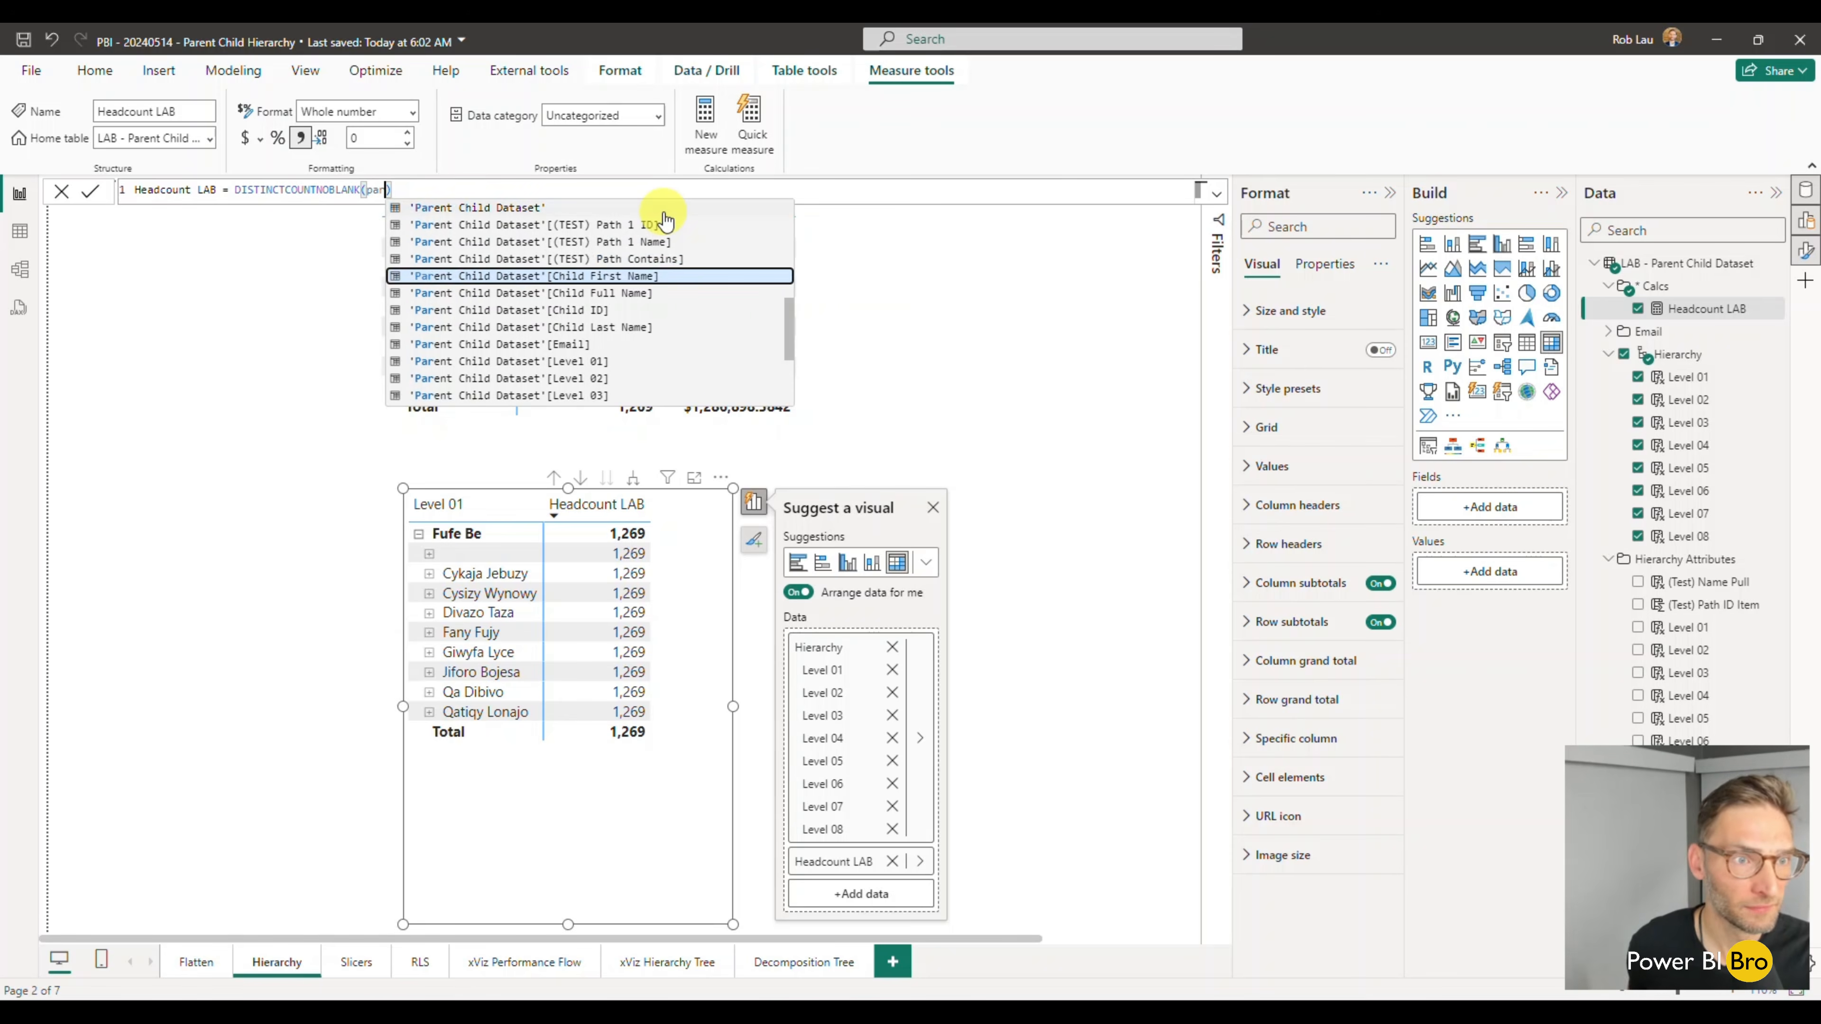
pyautogui.press('BackSpace')
pyautogui.press('BackSpace')
# - Set the Headcount LAB measure's DISTINCTCOUNTNOBLANK argument to 'LAB - Parent Child Dataset'[Child ID] and commit the formula
pyautogui.write('lab')
pyautogui.press('Down')
pyautogui.press('Down')
pyautogui.press('Down')
pyautogui.press('Down')
pyautogui.press('Down')
pyautogui.press('Tab')
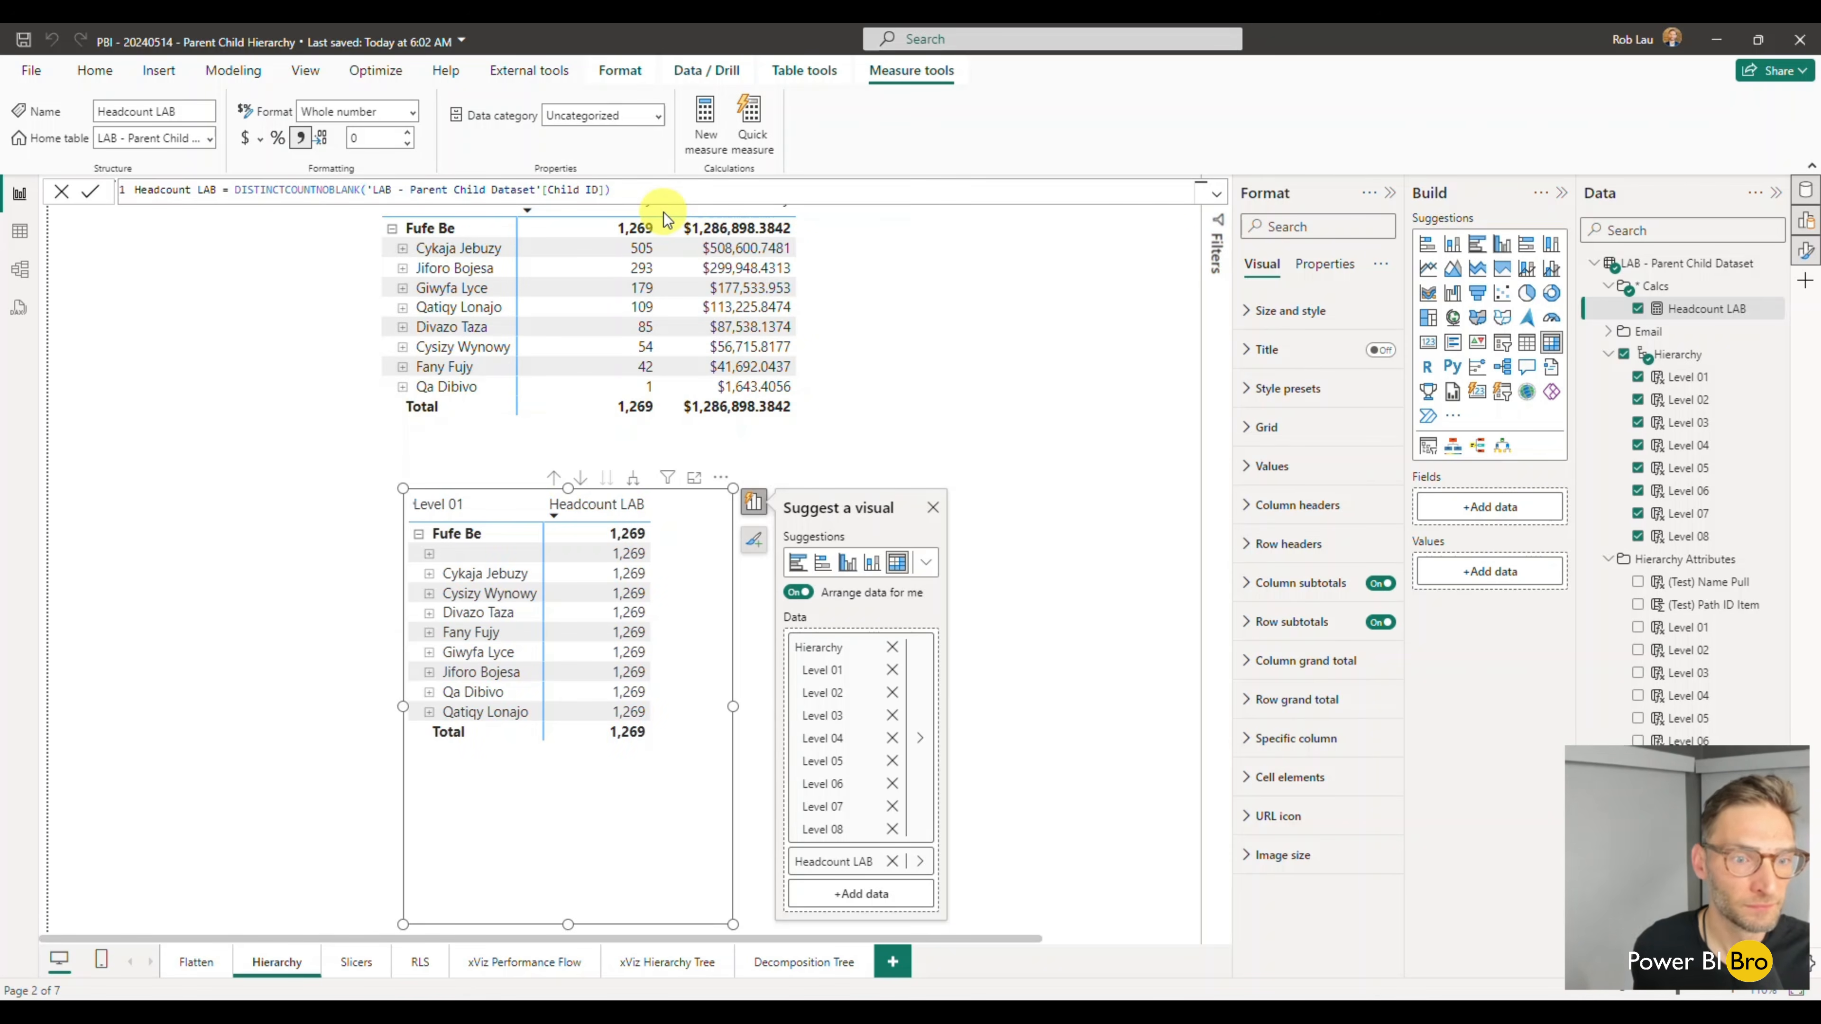
pyautogui.press('Return')
pyautogui.click(378, 739)
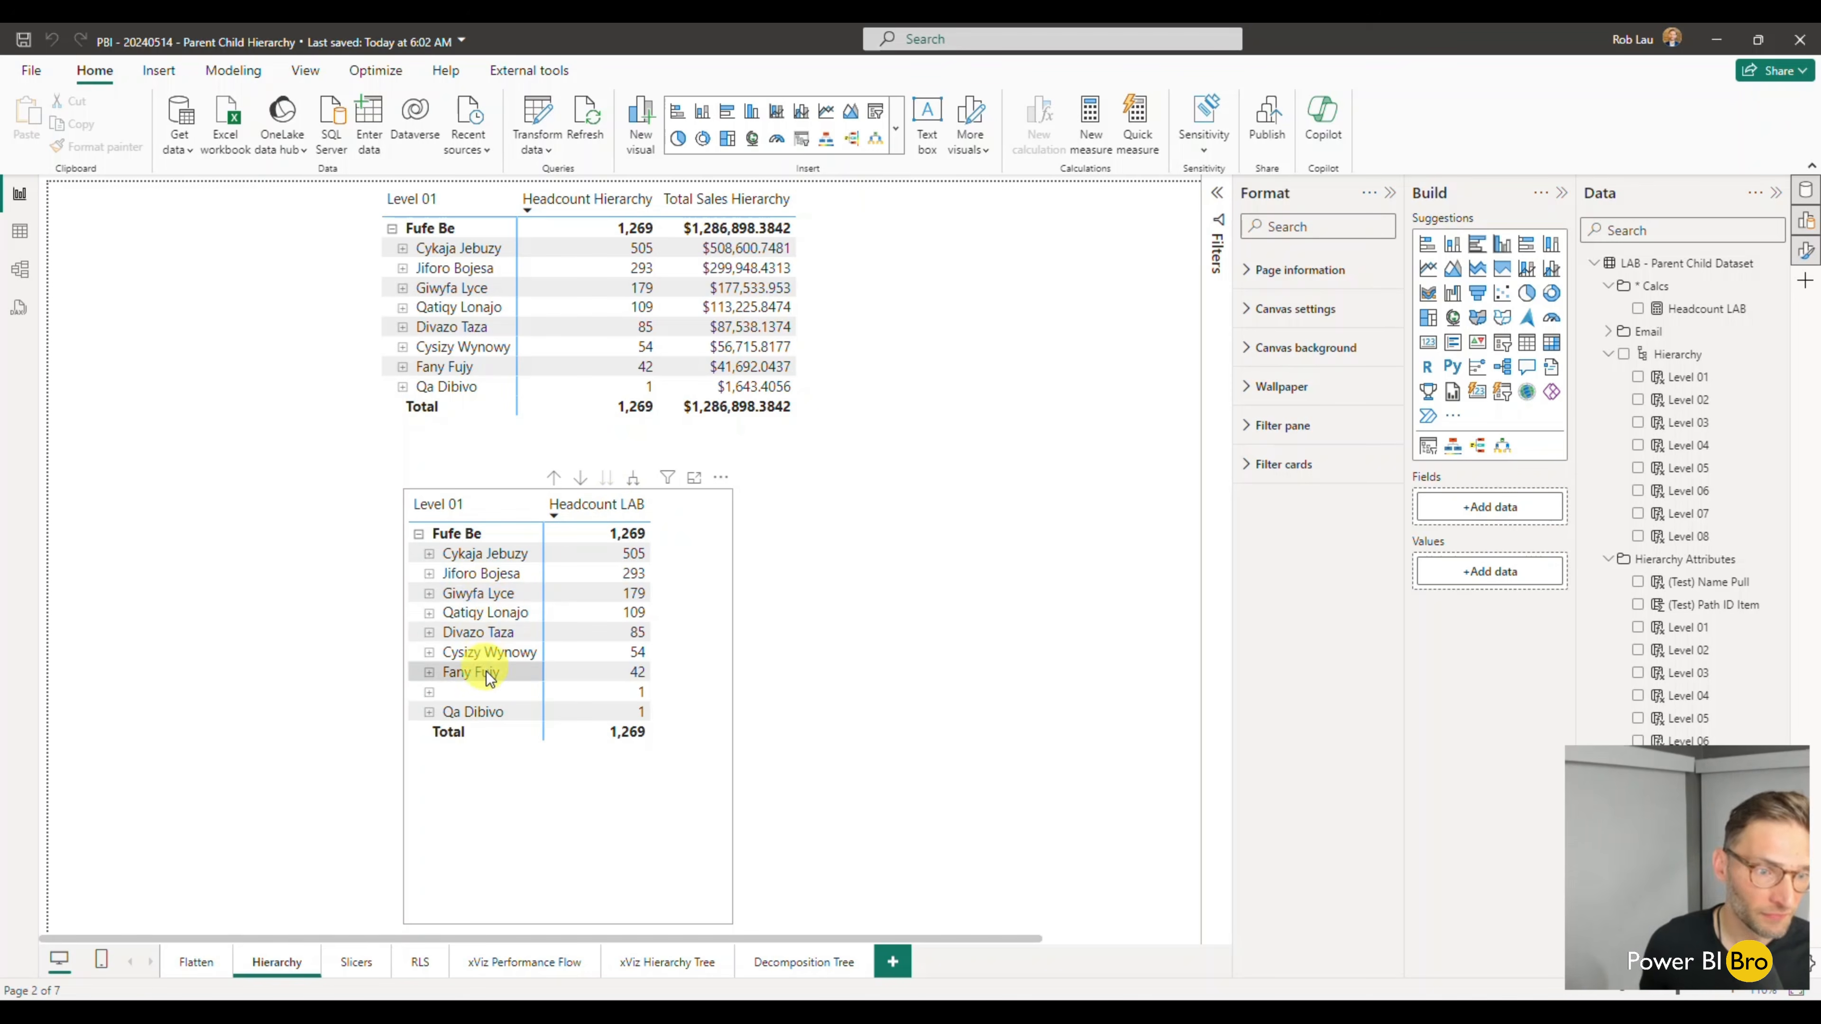
# - Expand the blank Level 02 row in the lower matrix down through all of its nested blank levels
pyautogui.click(429, 692)
pyautogui.click(439, 712)
pyautogui.click(450, 732)
pyautogui.click(460, 751)
pyautogui.click(470, 772)
pyautogui.click(481, 791)
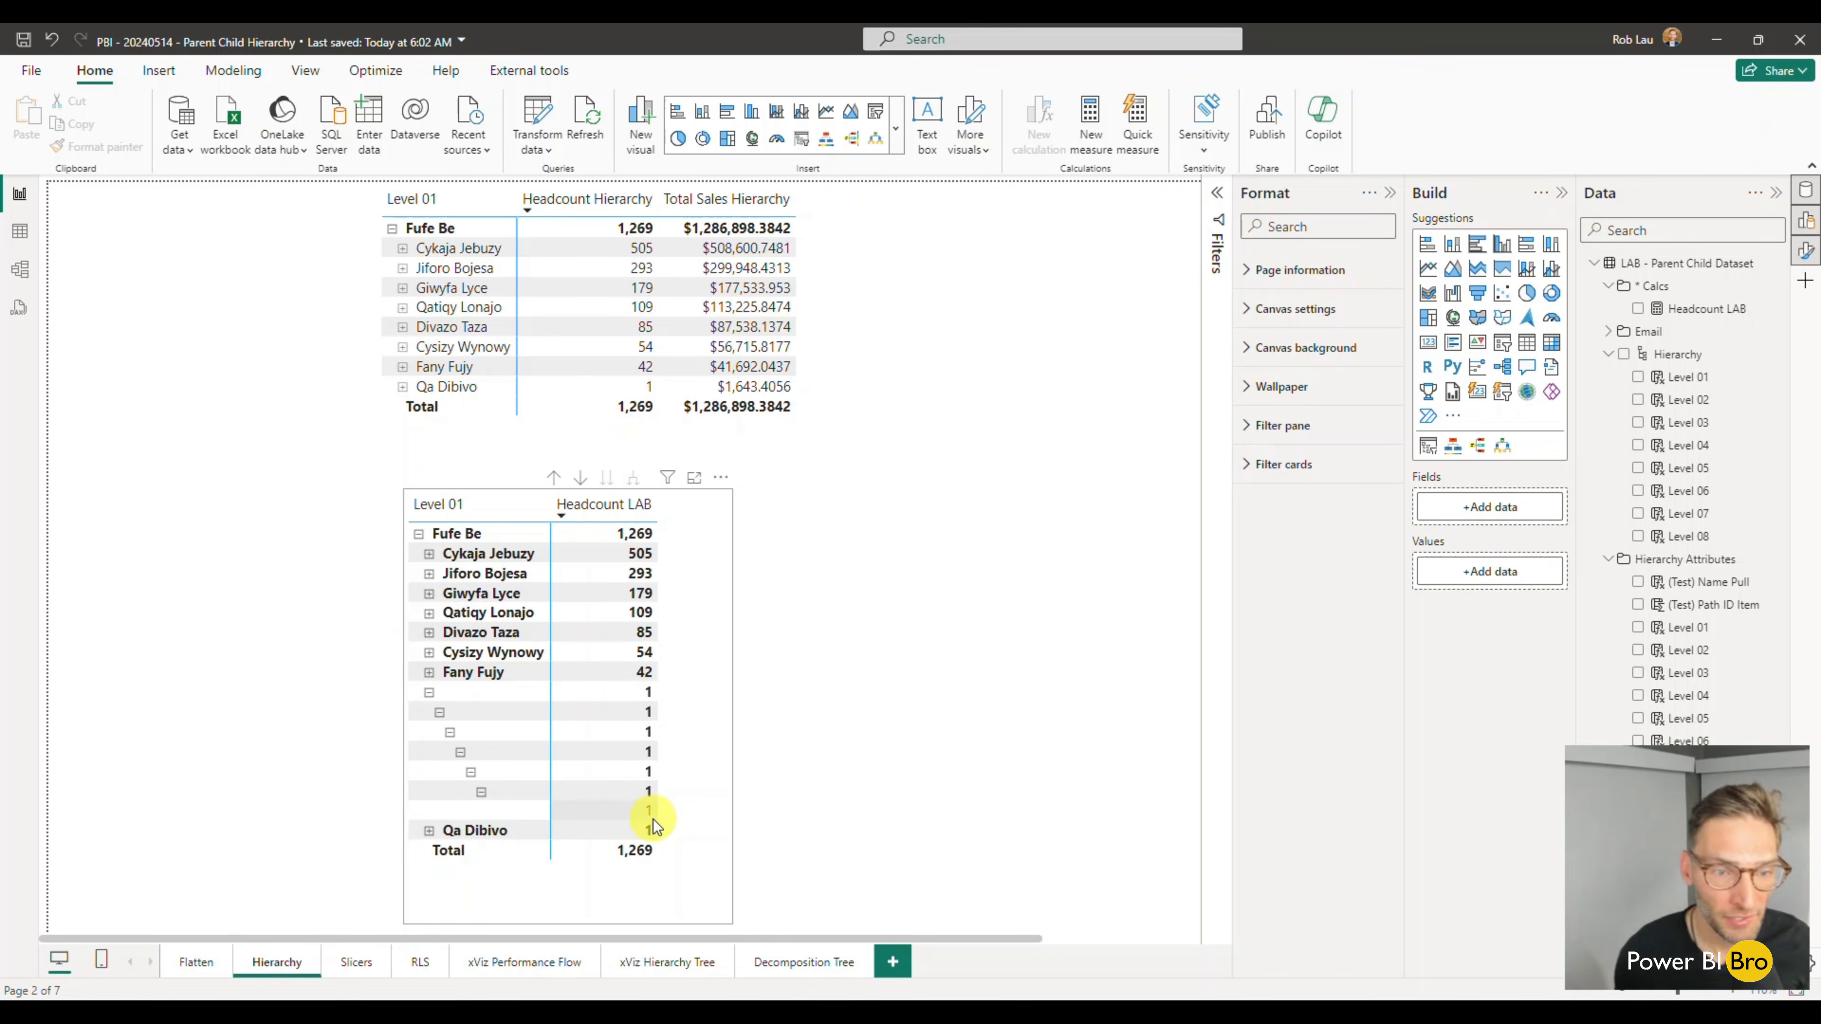
# - Examine the Level 01 to Level 08 columns of the LAB - Parent Child Dataset table in the data grid
pyautogui.click(20, 236)
pyautogui.click(1677, 264)
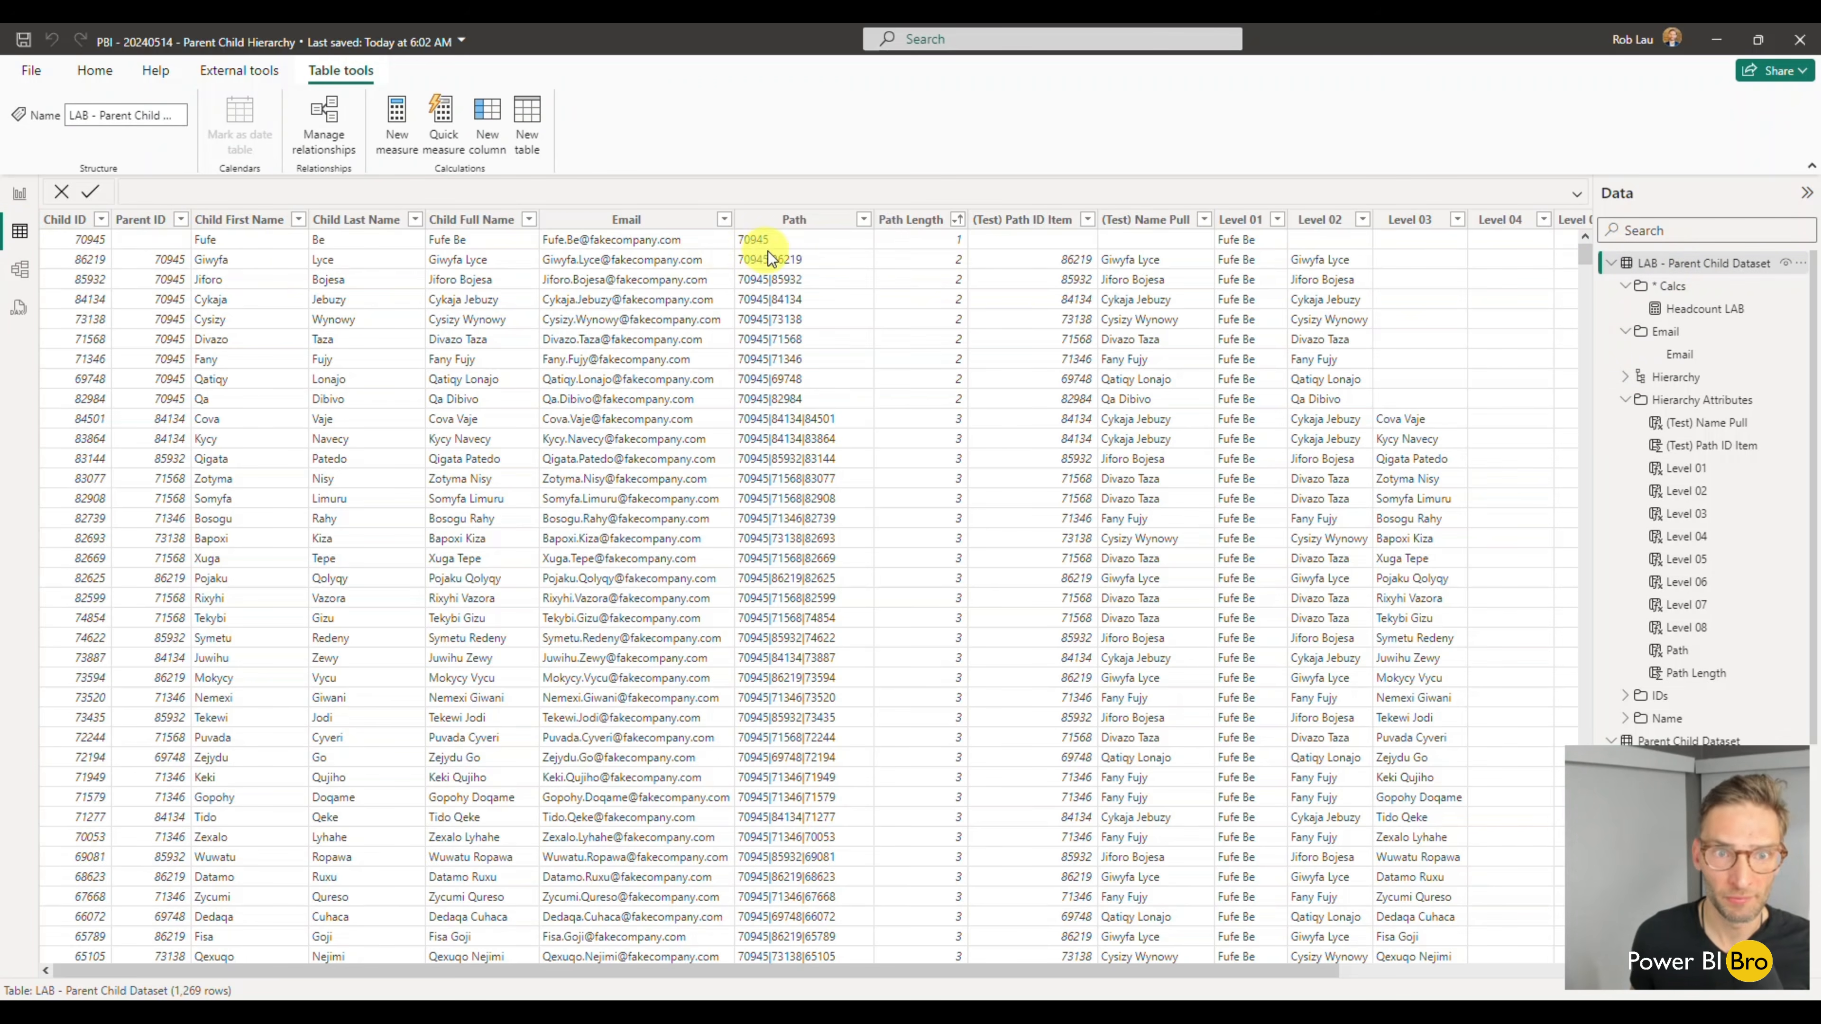
pyautogui.moveTo(950, 969); pyautogui.dragTo(1172, 969)
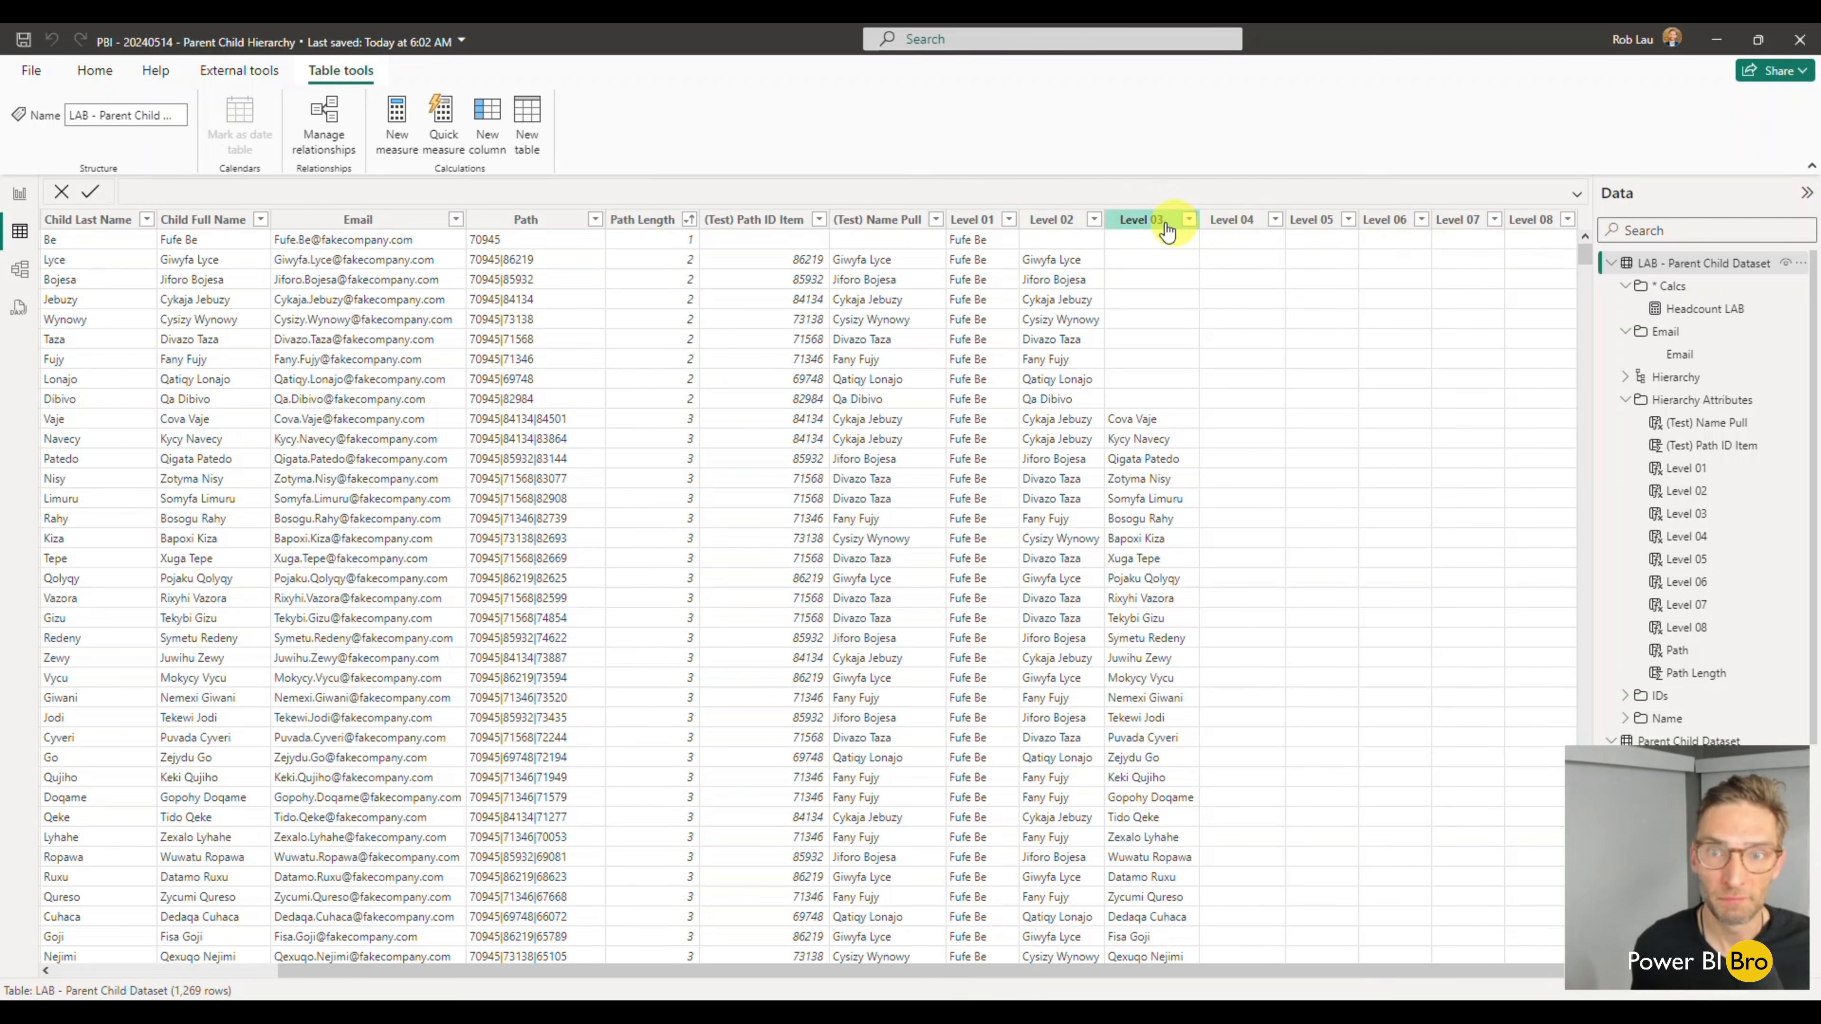
# - Return to the report and collapse the LAB table's Hierarchy Attributes folder and Hierarchy level list
pyautogui.click(20, 194)
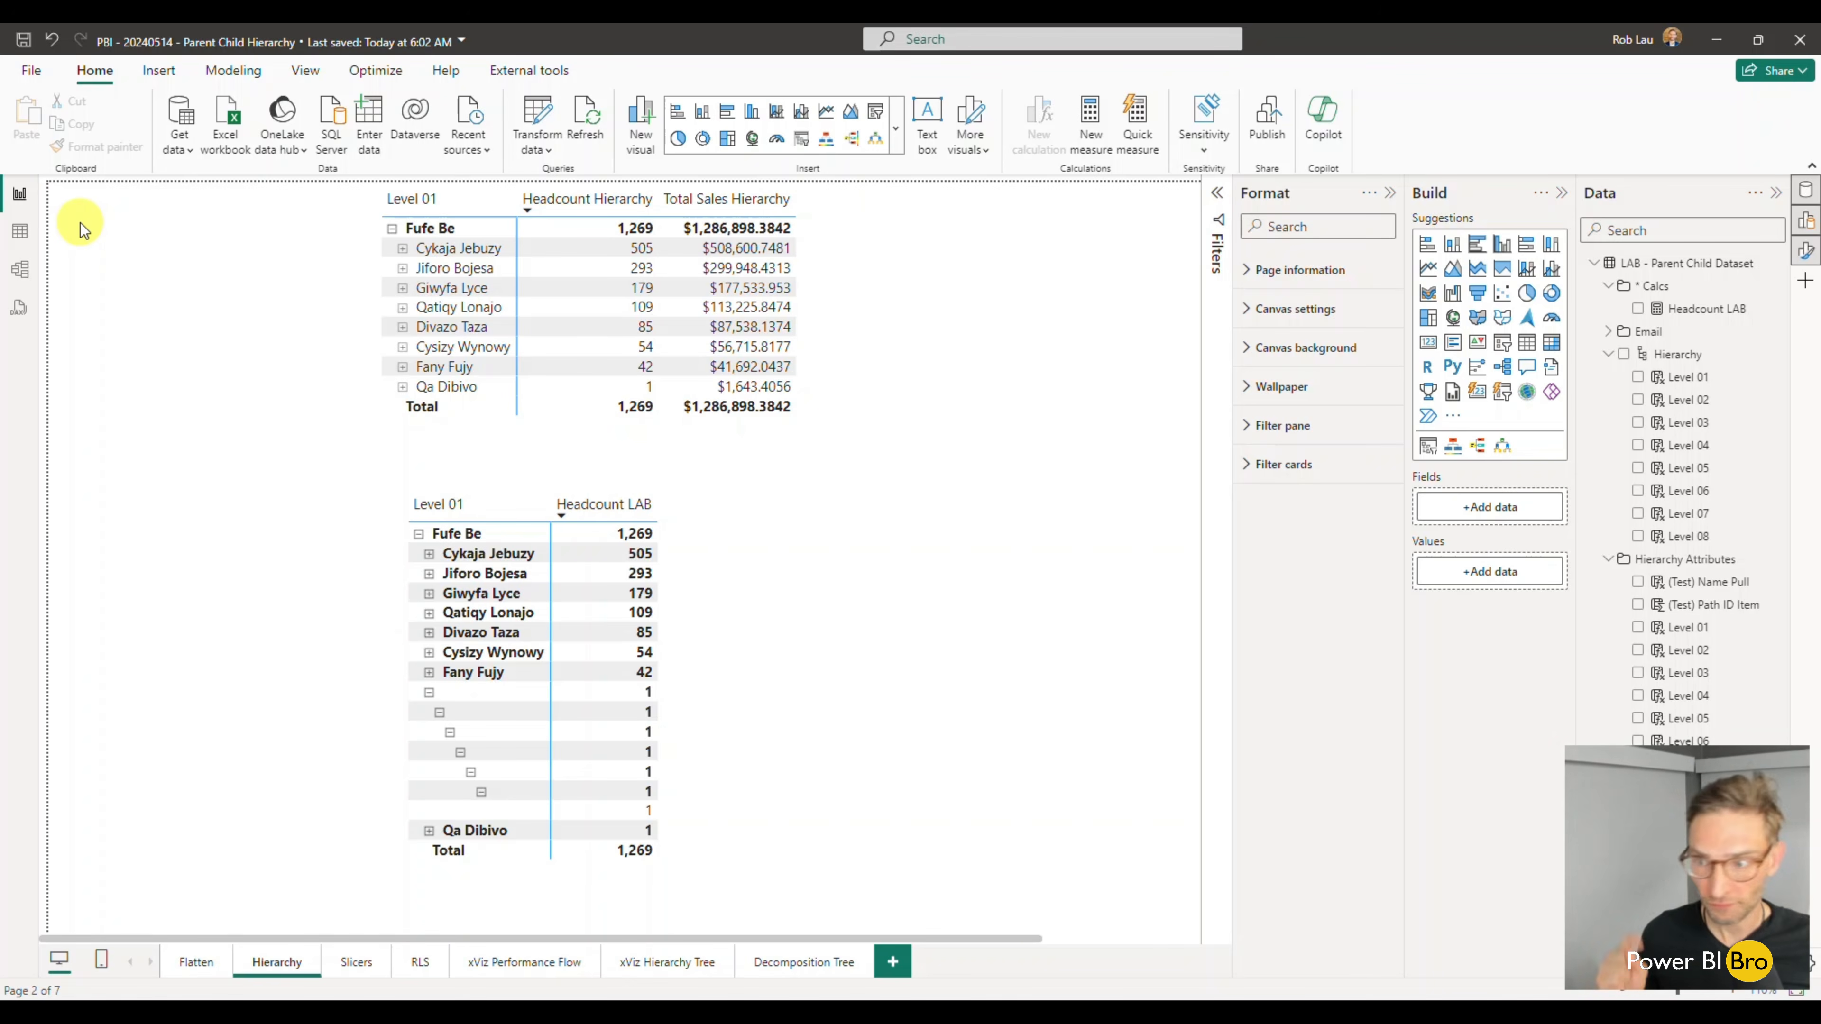
pyautogui.click(1608, 559)
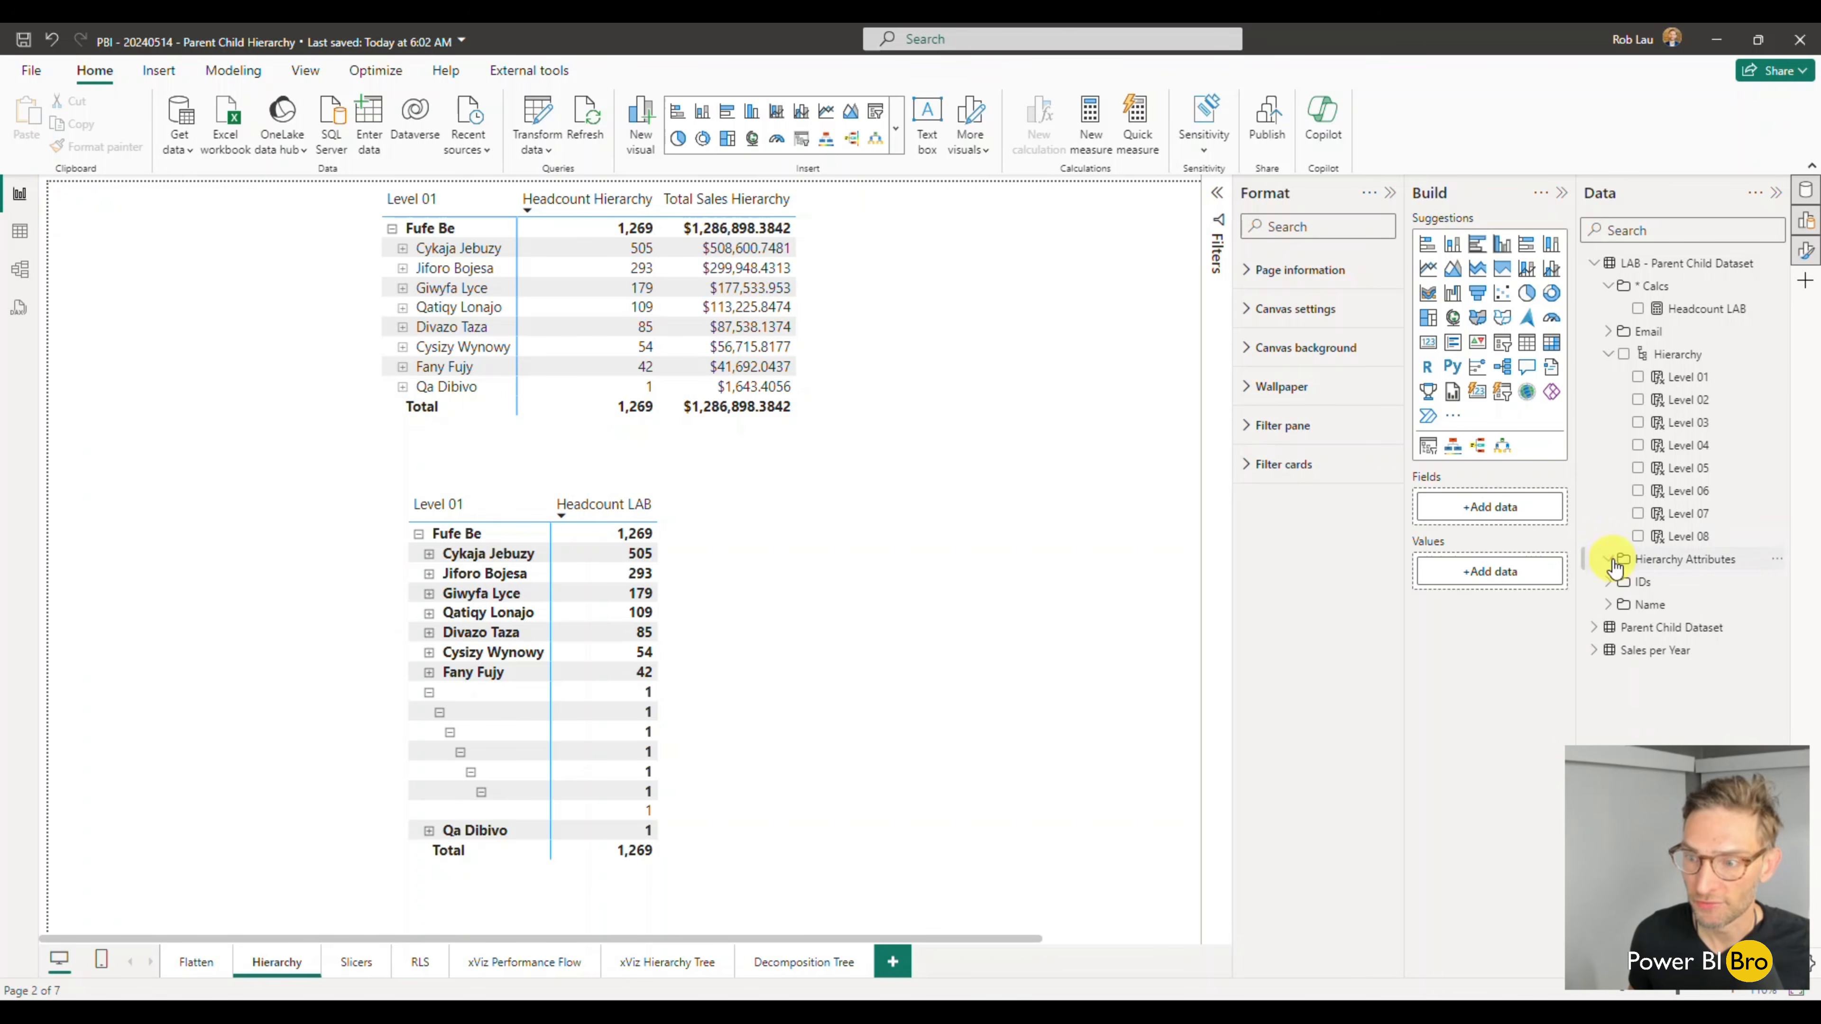
pyautogui.click(1606, 354)
# - Widen the lower Headcount LAB matrix and collapse its blank Level 02 row
pyautogui.click(712, 703)
pyautogui.click(711, 706)
pyautogui.moveTo(732, 704); pyautogui.dragTo(944, 703)
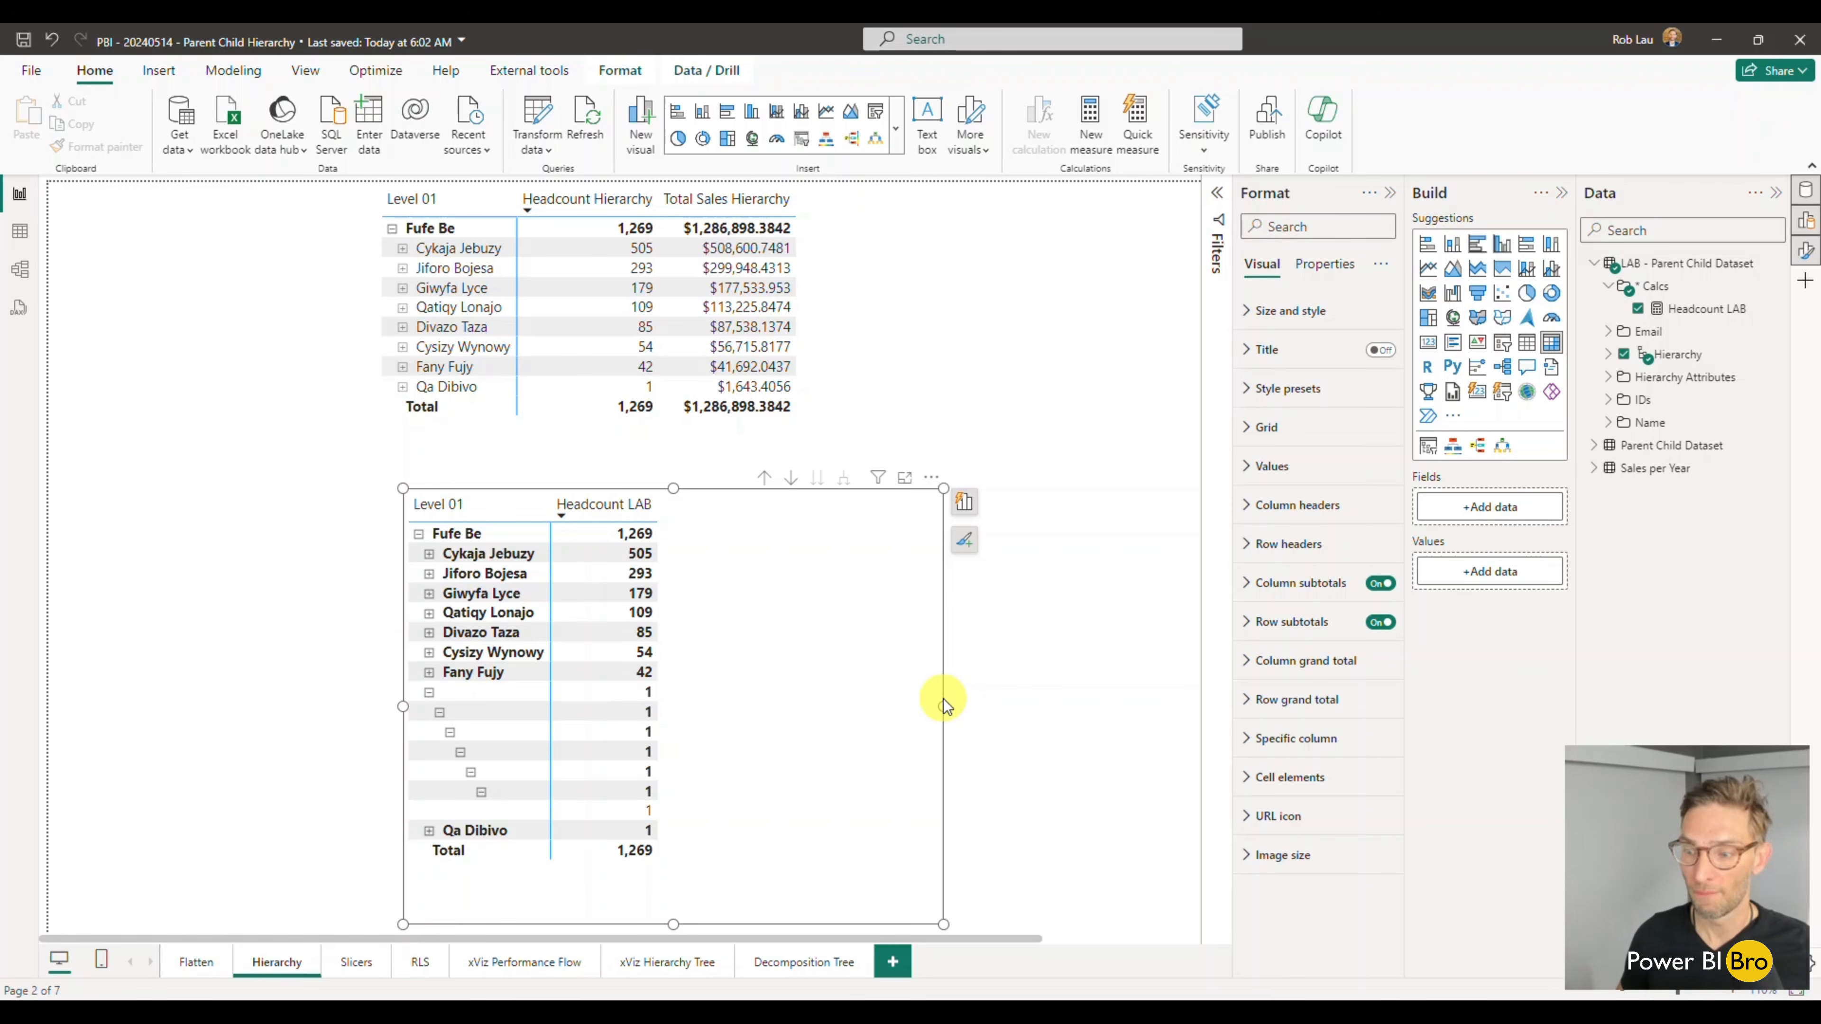
pyautogui.click(429, 692)
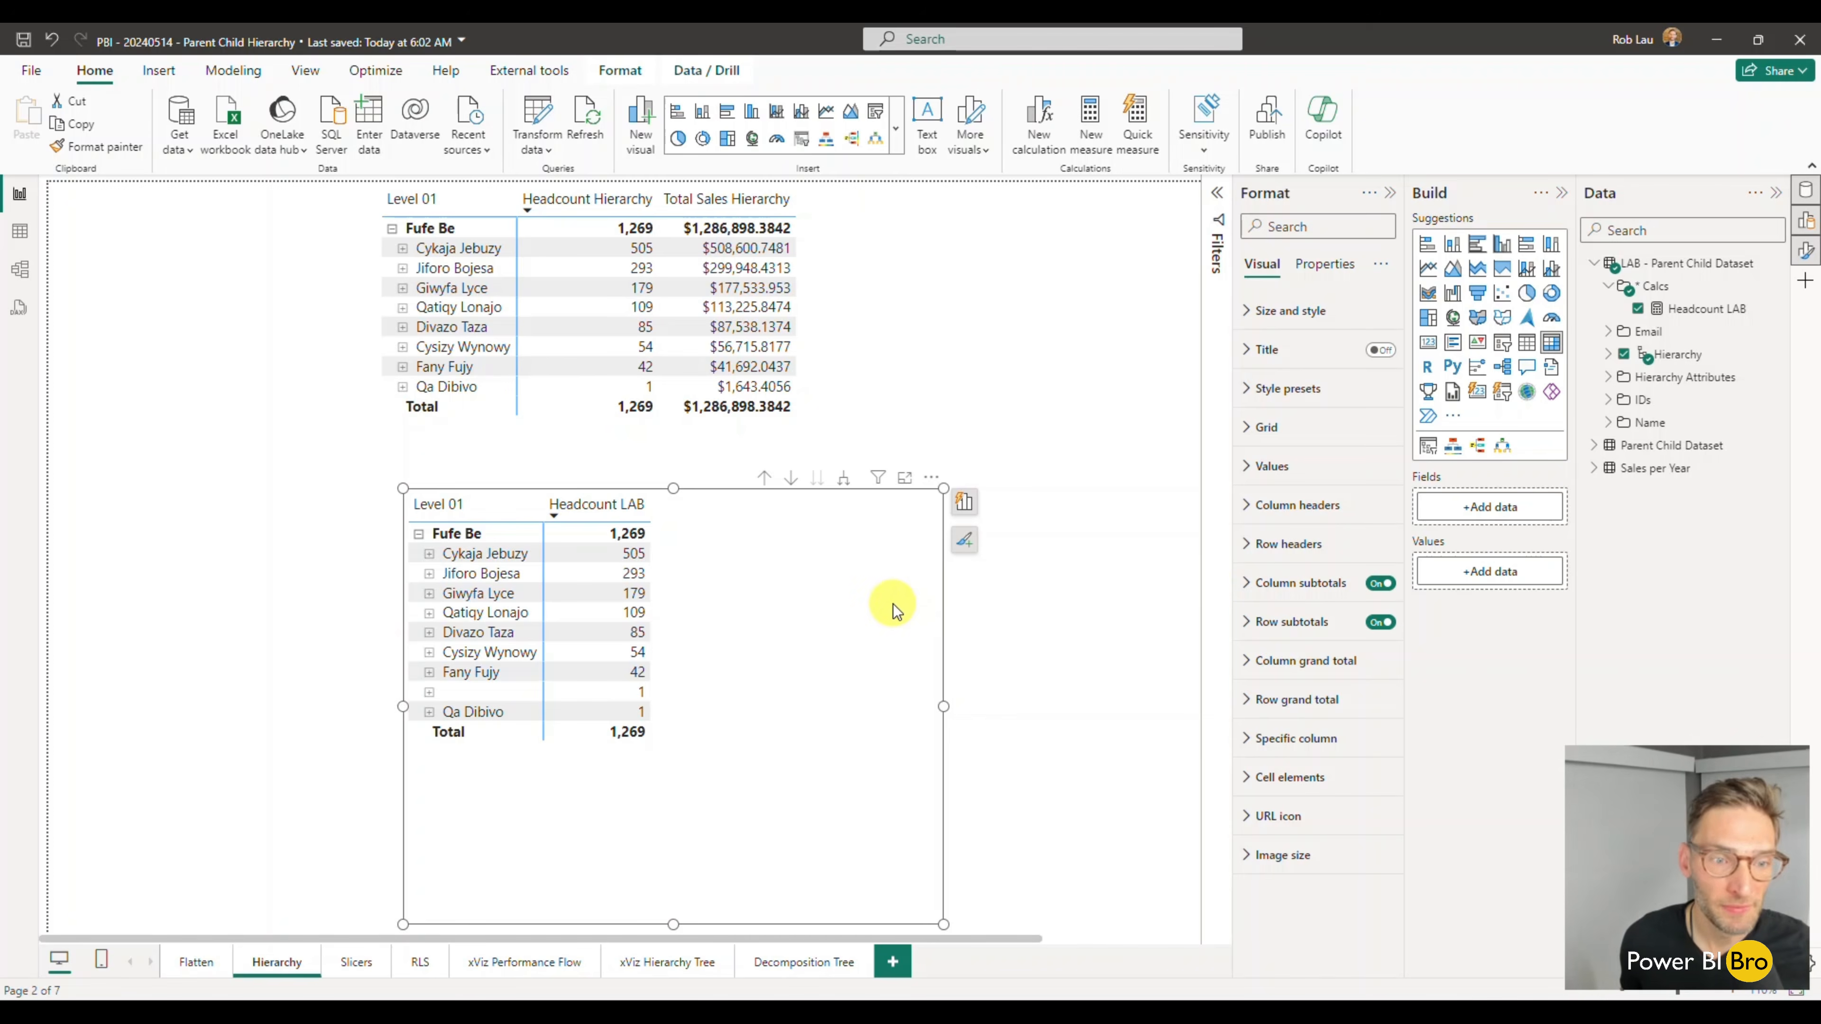
# - Copy the Parent Child Dataset's Depth Path formula into a new measure in the LAB table's * Calcs folder
pyautogui.click(1591, 448)
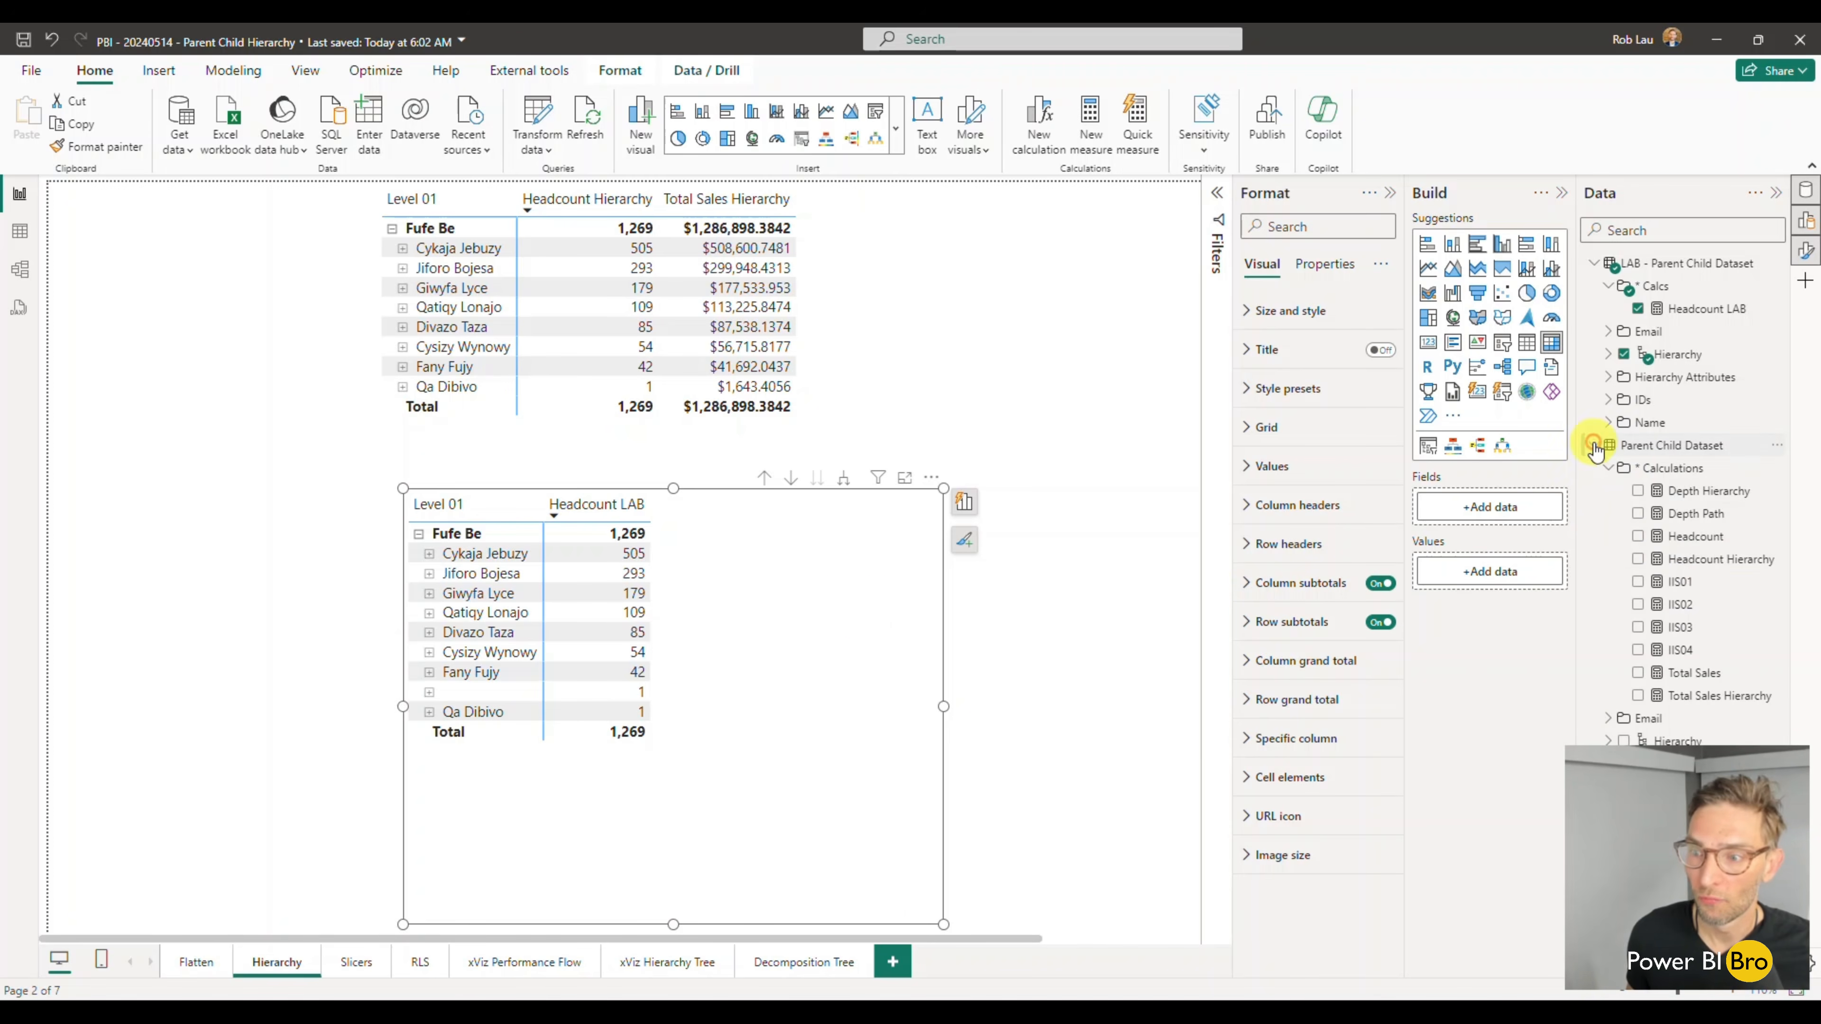
pyautogui.click(1695, 514)
pyautogui.moveTo(524, 185); pyautogui.dragTo(8, 191)
pyautogui.hotkey('ctrl', 'c')
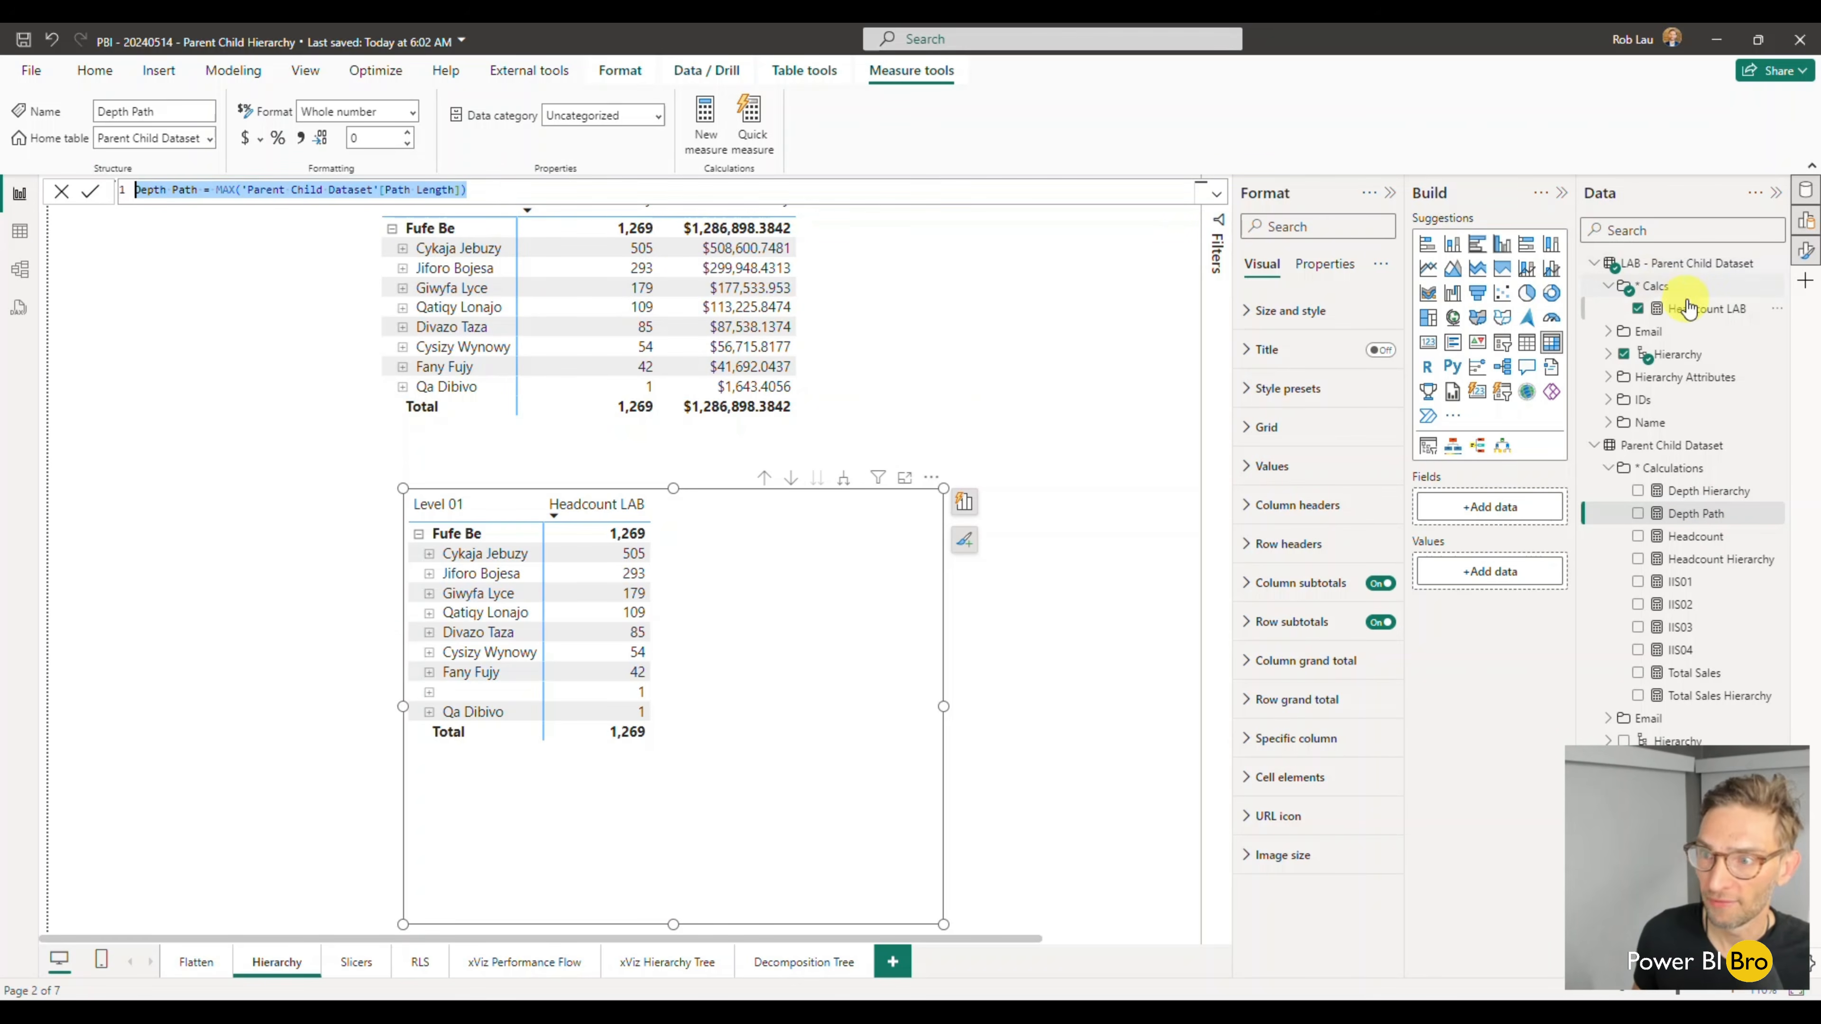
pyautogui.click(1778, 294)
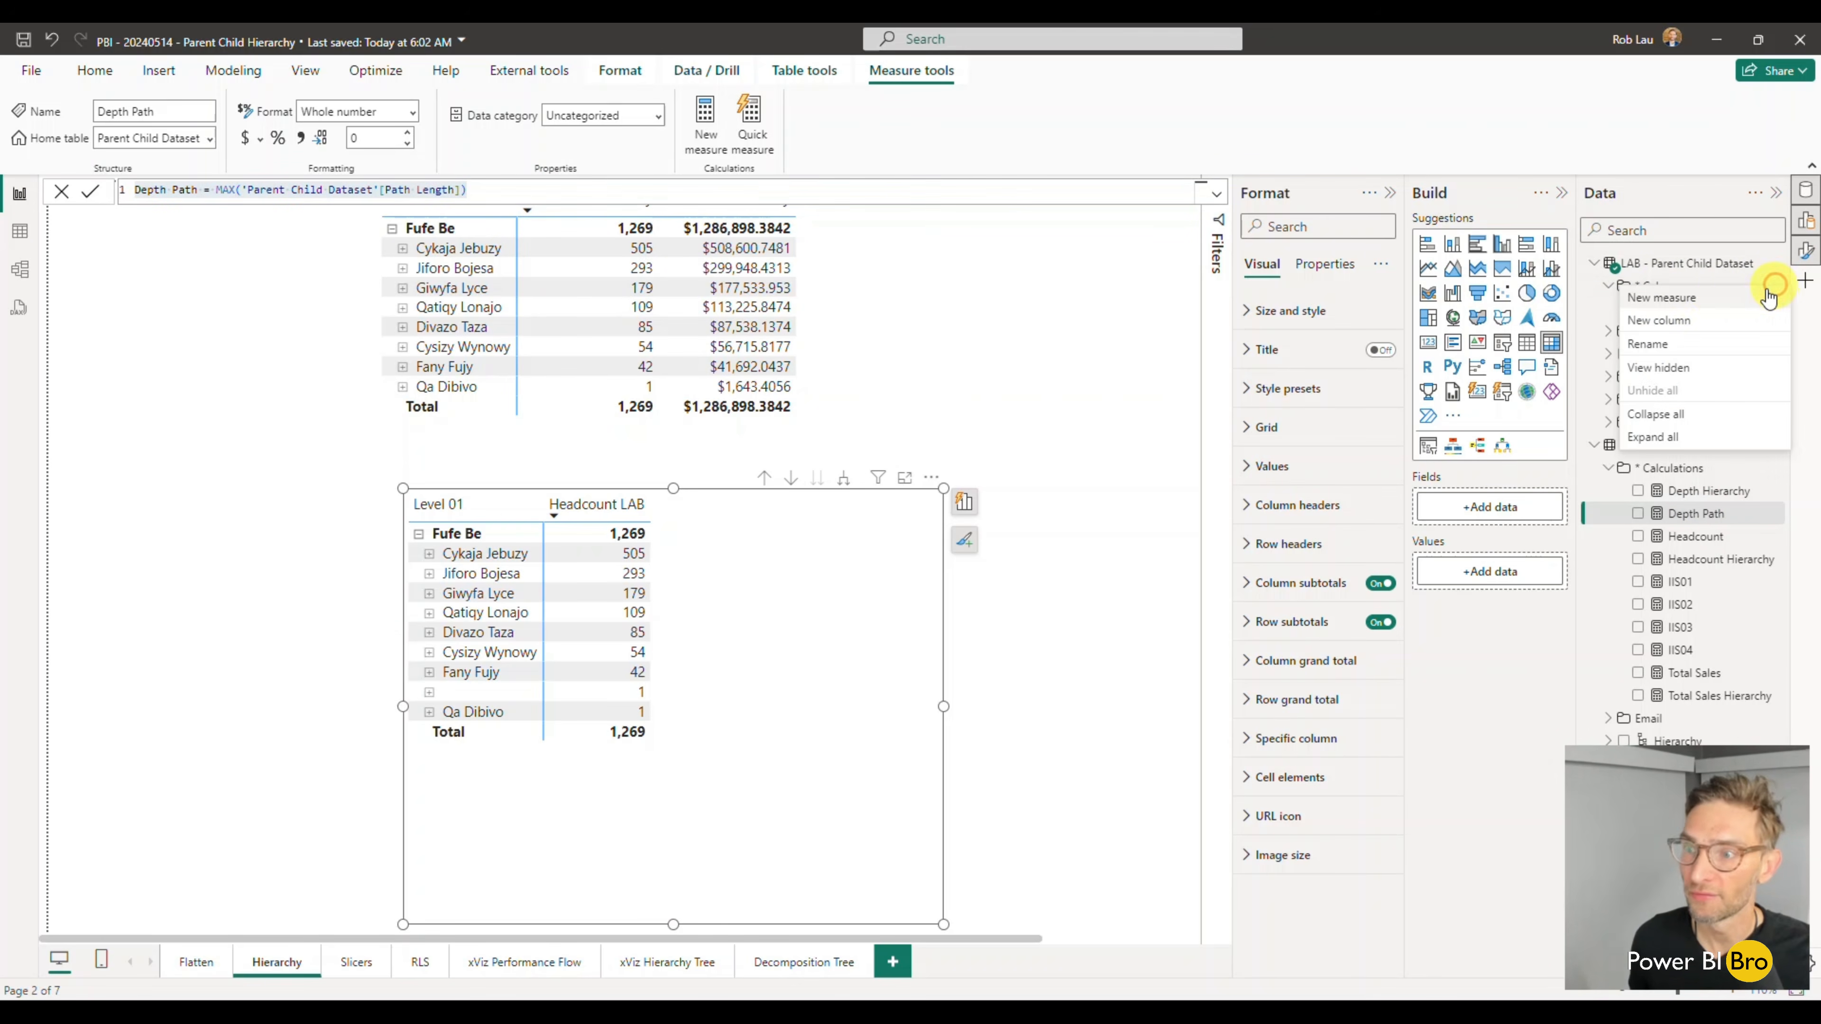
pyautogui.click(1709, 291)
pyautogui.click(215, 189)
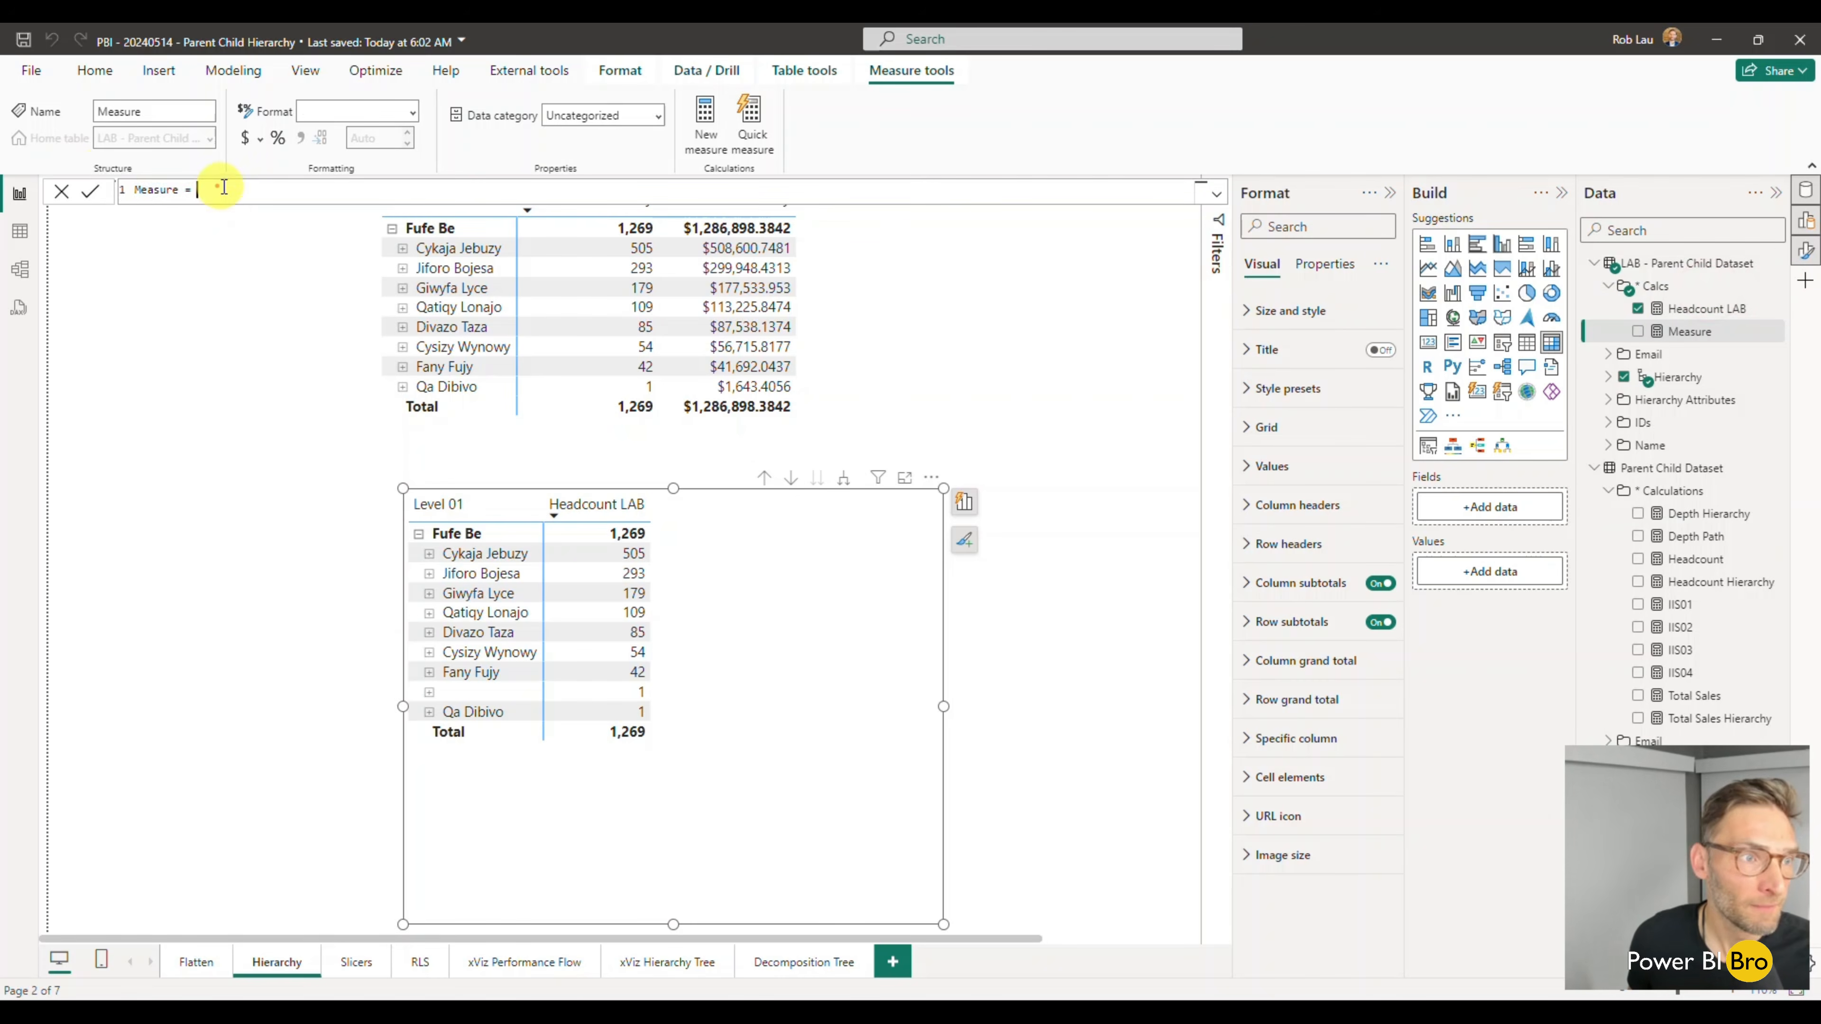
pyautogui.hotkey('ctrl', 'v')
# - Name the pasted measure Depth Path LAB and commit its formula
pyautogui.click(201, 192)
pyautogui.write('A')
pyautogui.press('BackSpace')
pyautogui.write('LAB')
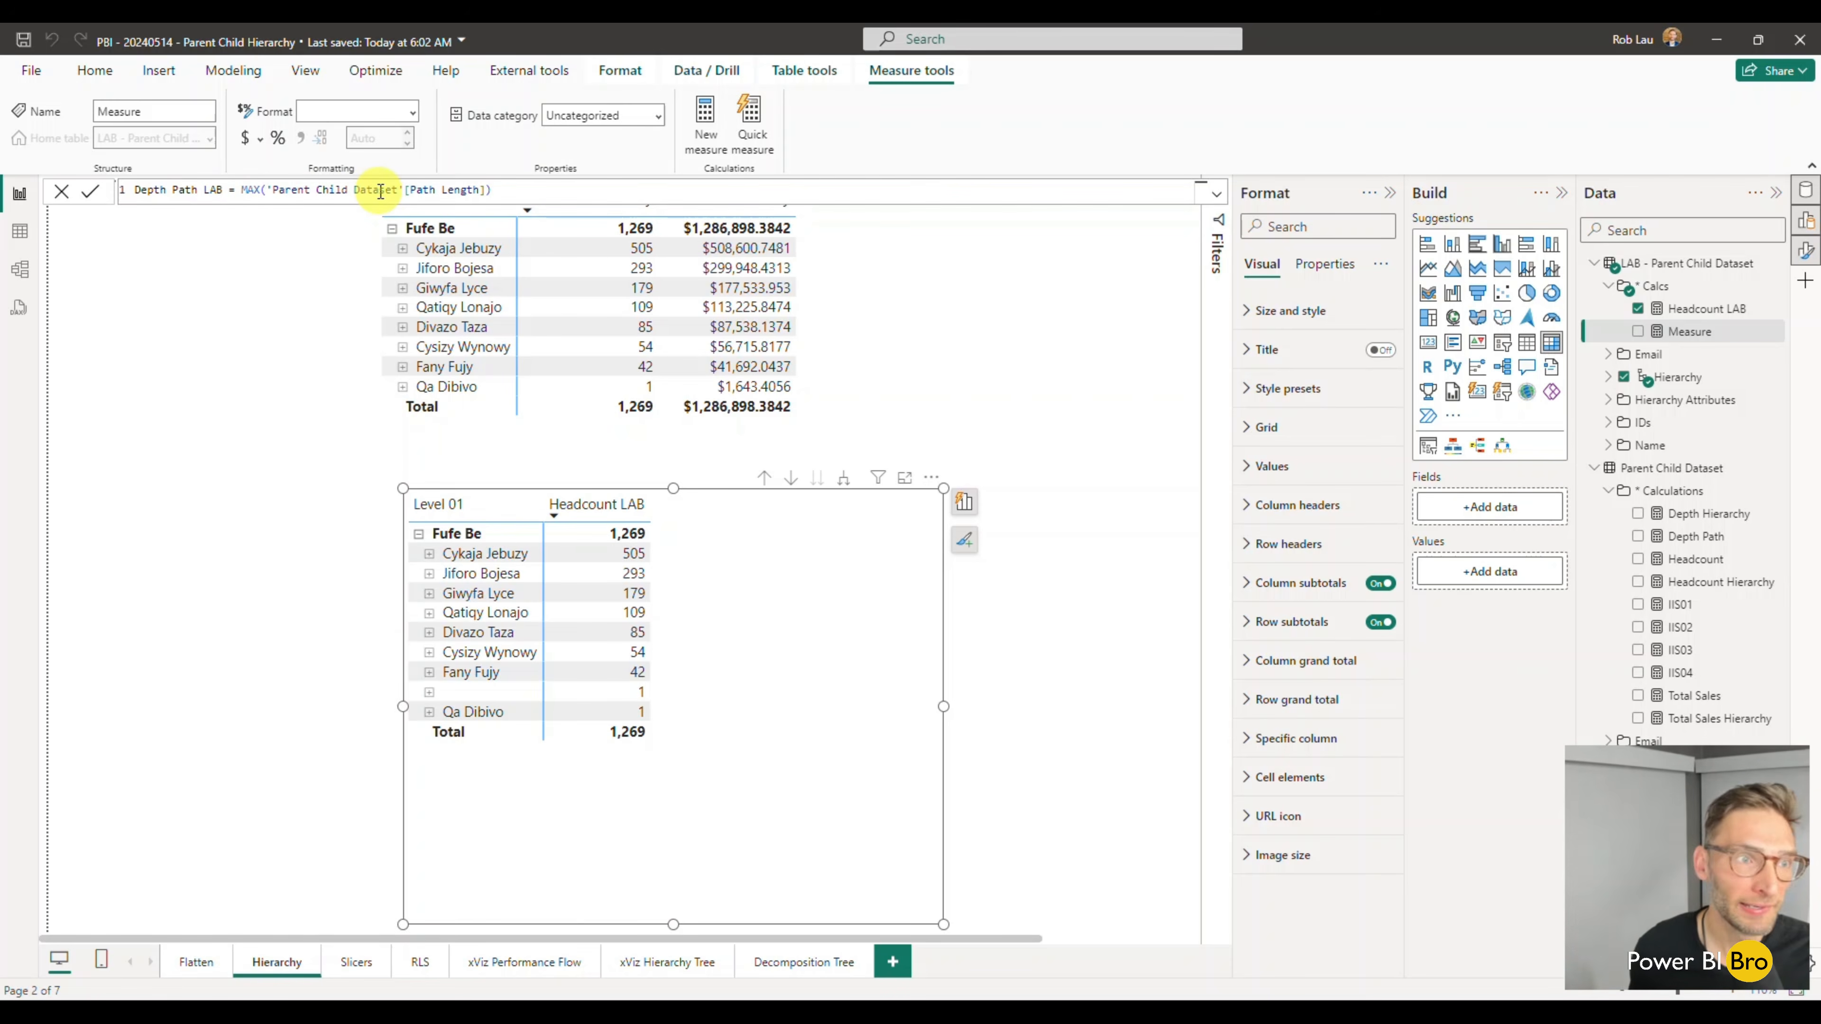
pyautogui.click(529, 190)
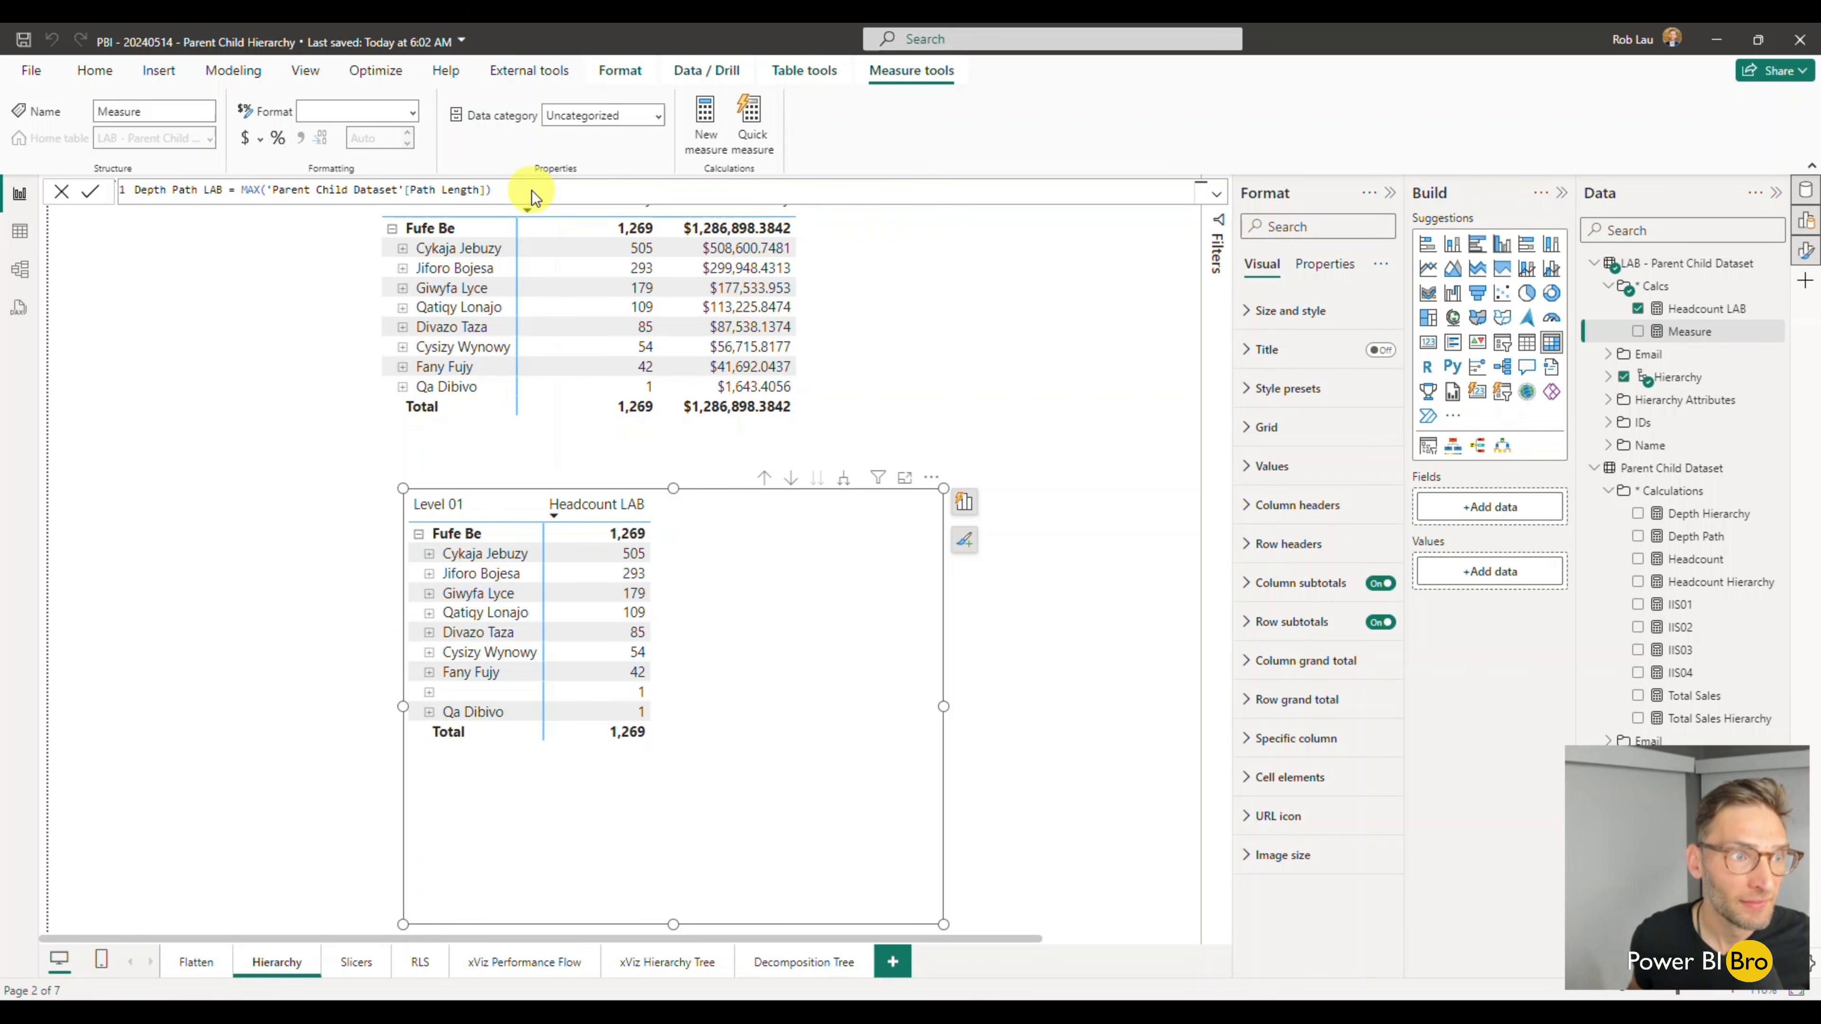
pyautogui.press('Return')
# - Add the Depth Path LAB measure to the lower visual and convert it back to a matrix
pyautogui.click(1650, 316)
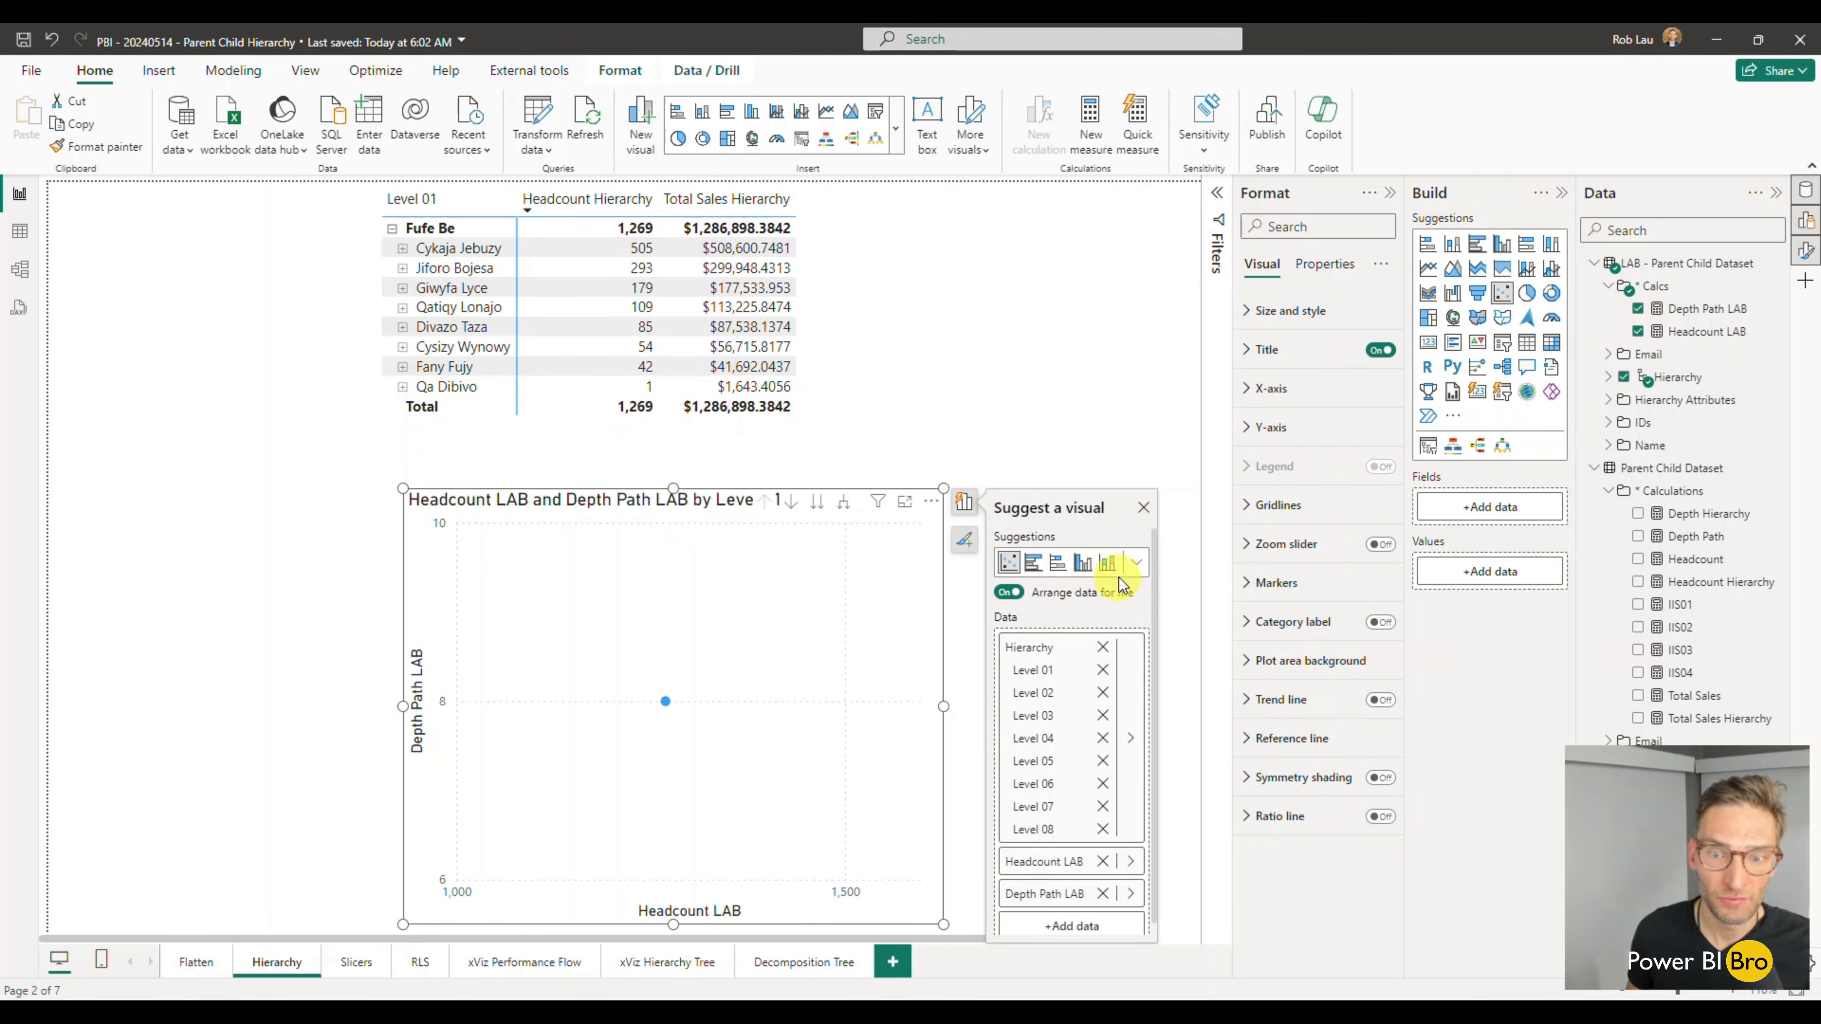
pyautogui.click(1136, 562)
pyautogui.click(1132, 692)
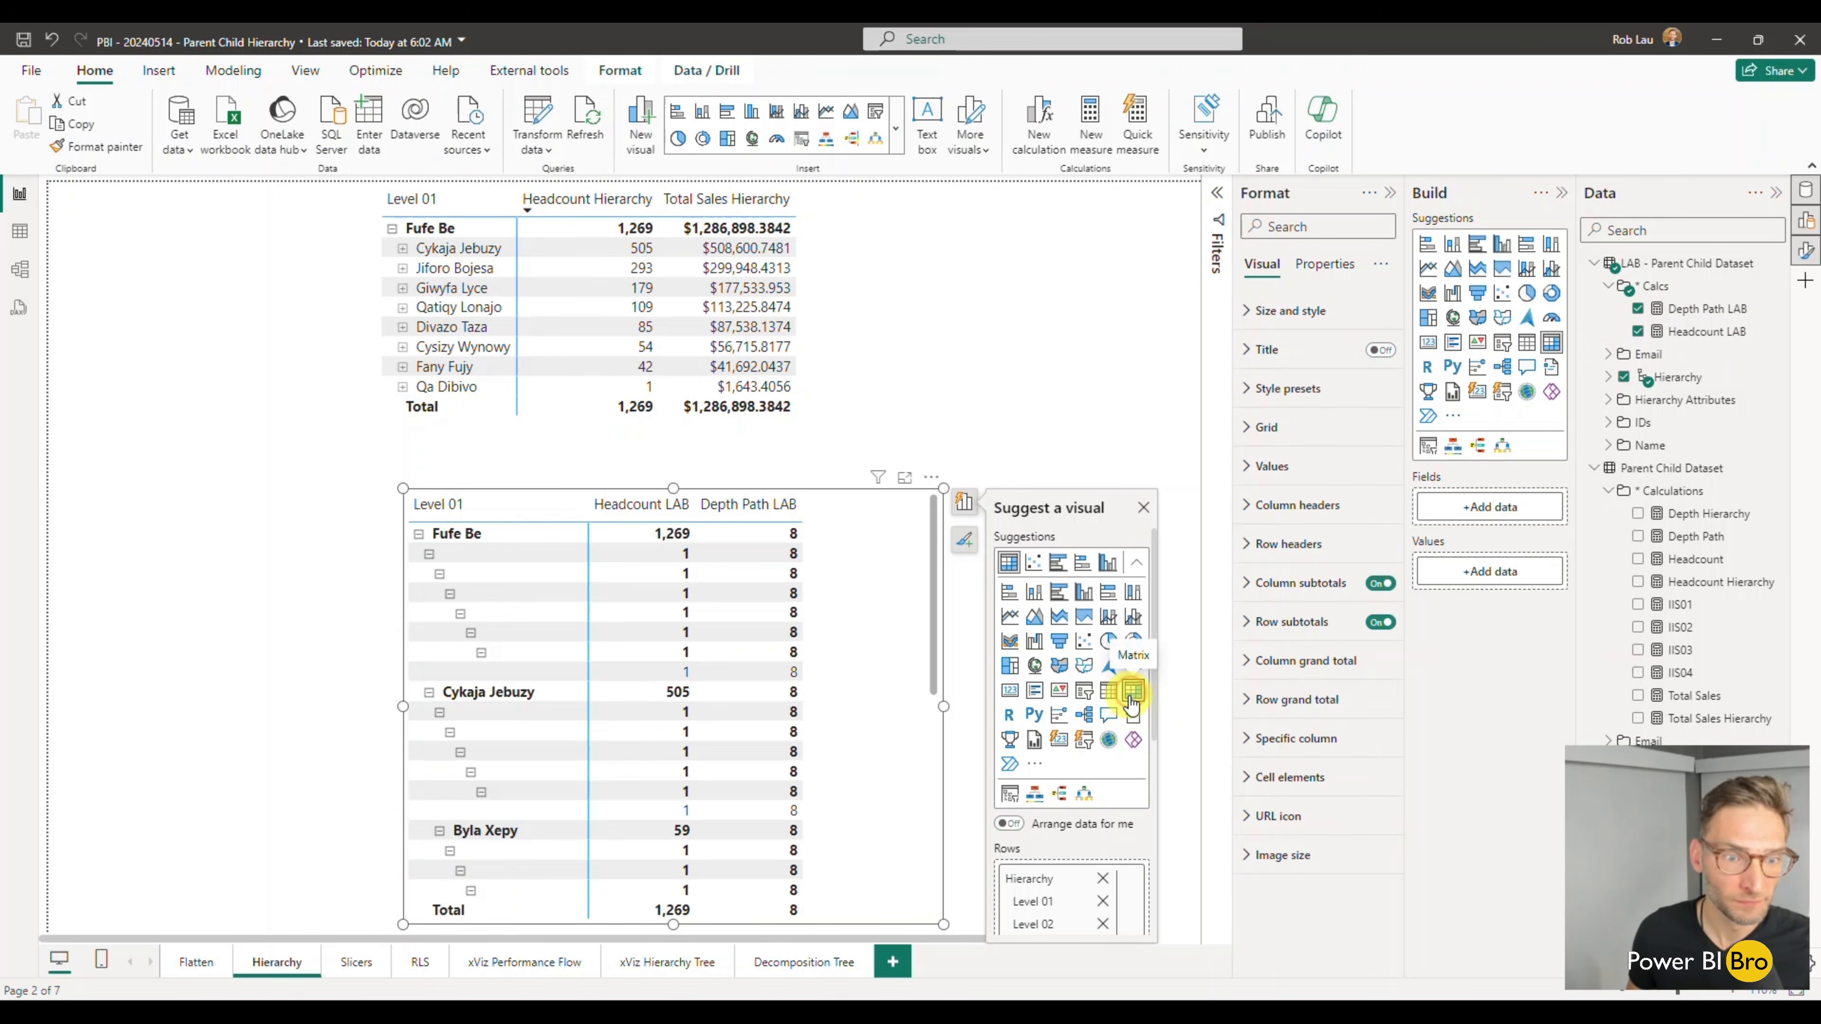
# - Collapse the lower matrix to its Level 02 rows and expand the first named Level 02 row
pyautogui.rightClick(419, 539)
pyautogui.moveTo(501, 569)
pyautogui.click(640, 596)
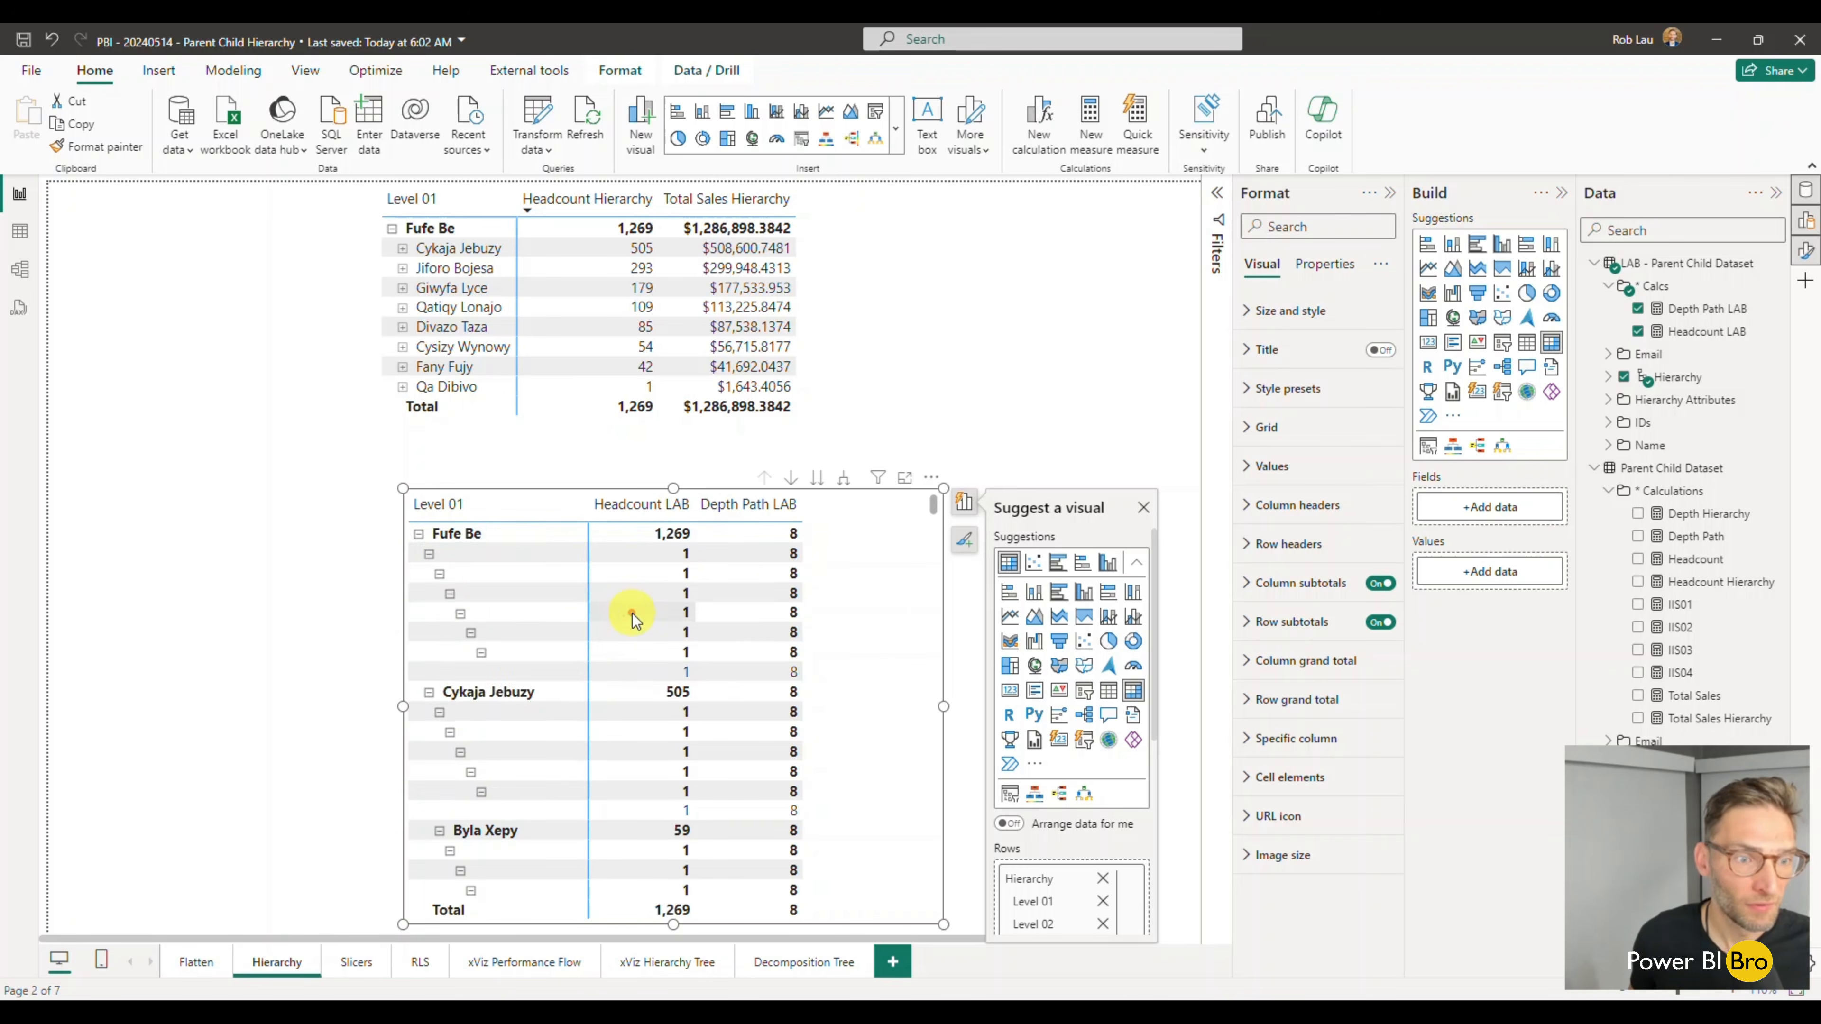
pyautogui.click(418, 535)
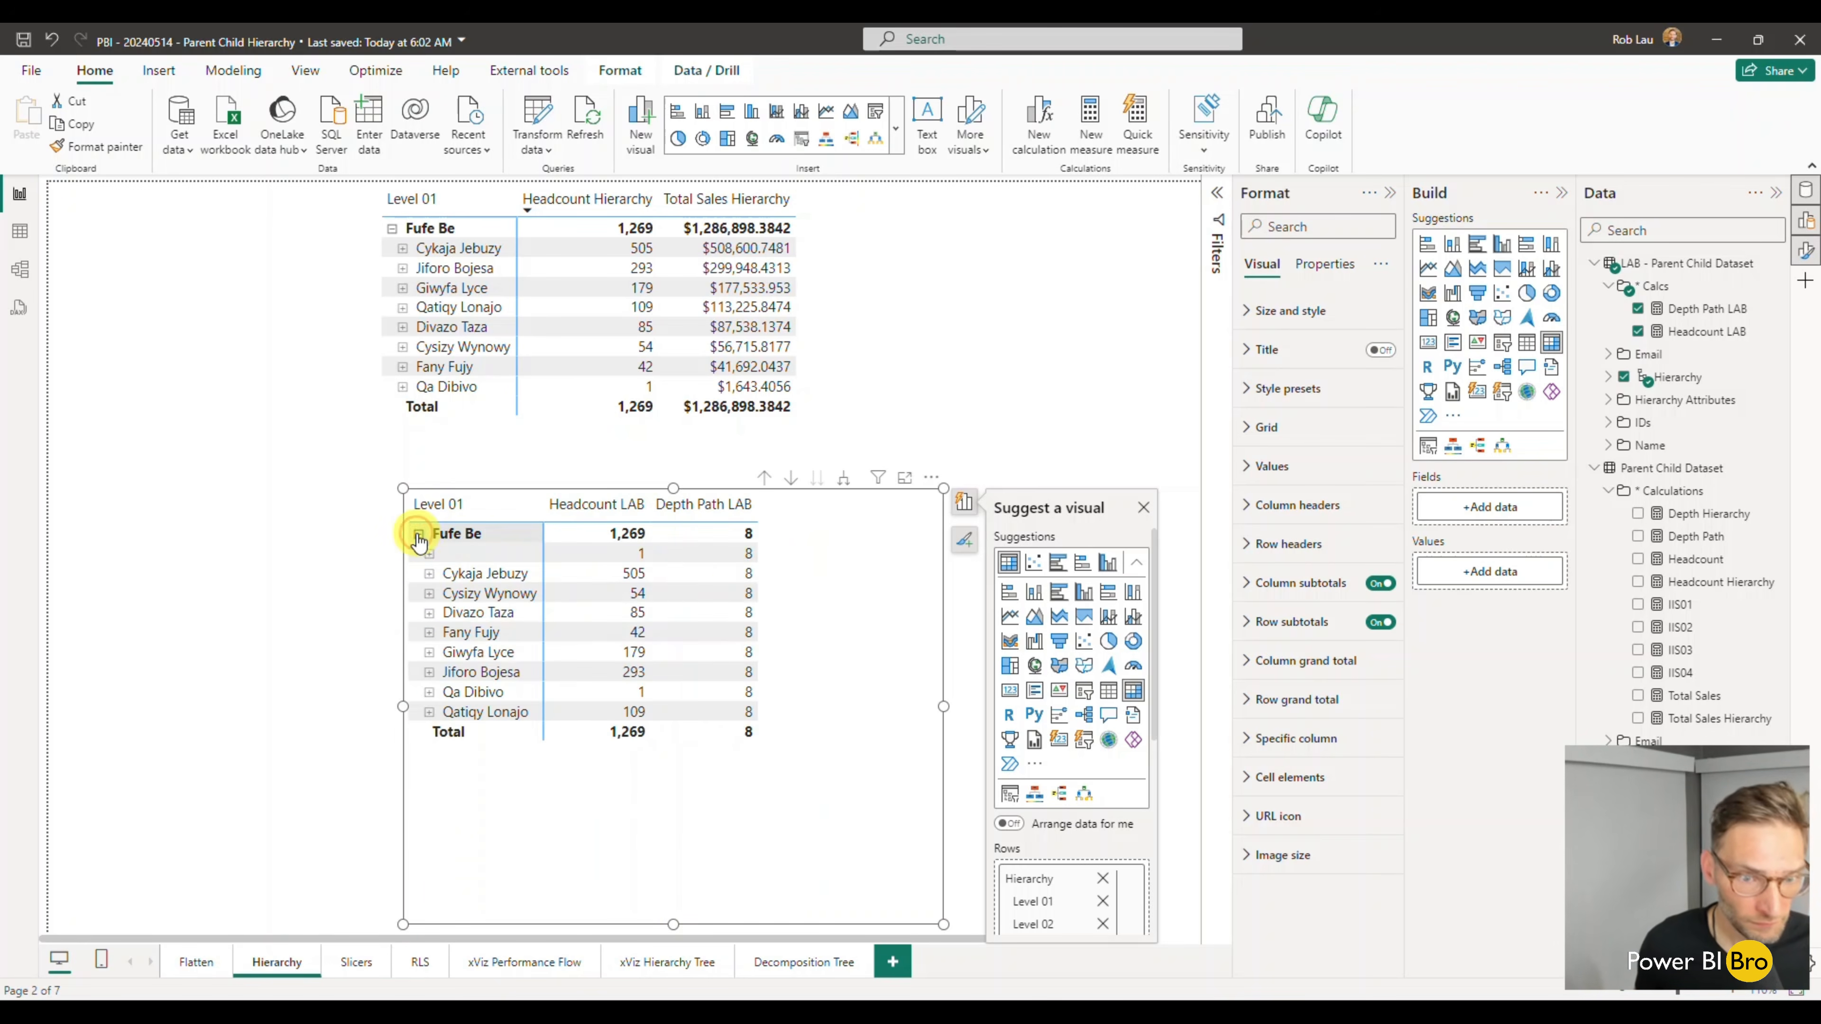
pyautogui.click(429, 573)
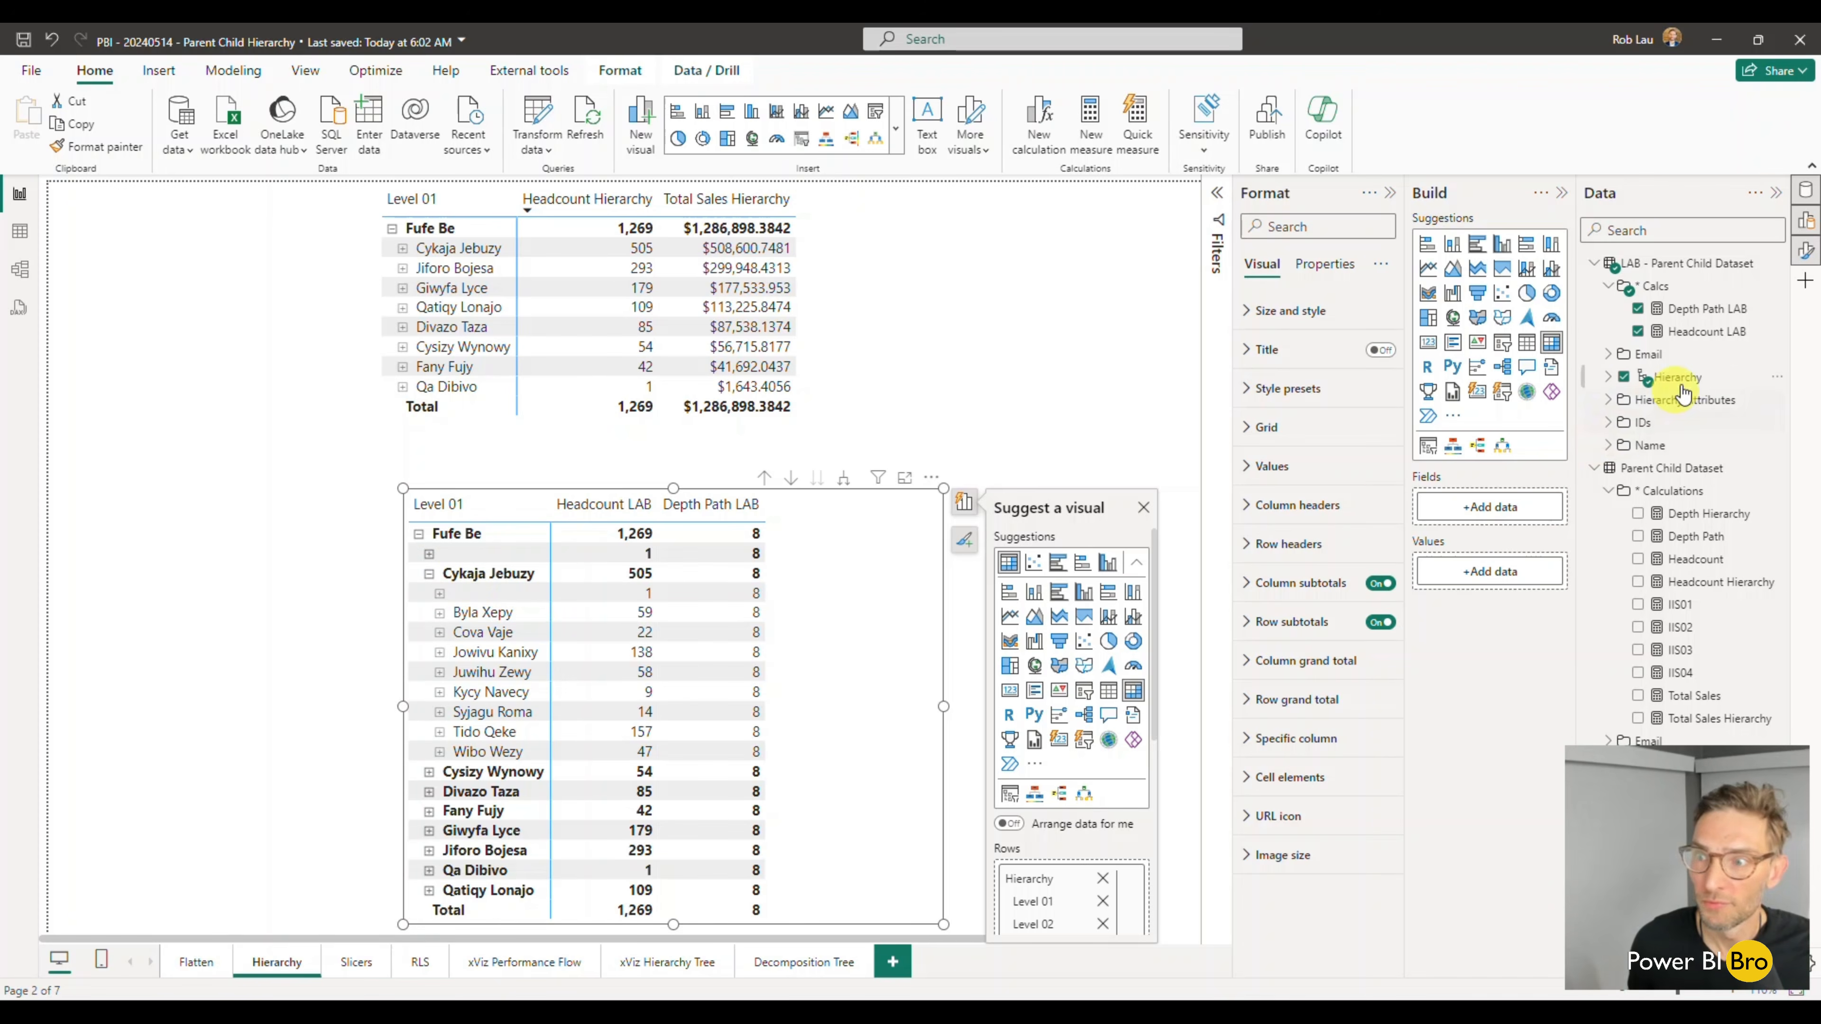
# - Change the Depth Path LAB measure's formula to MAX('LAB - Parent Child Dataset'[Path])
pyautogui.click(1695, 309)
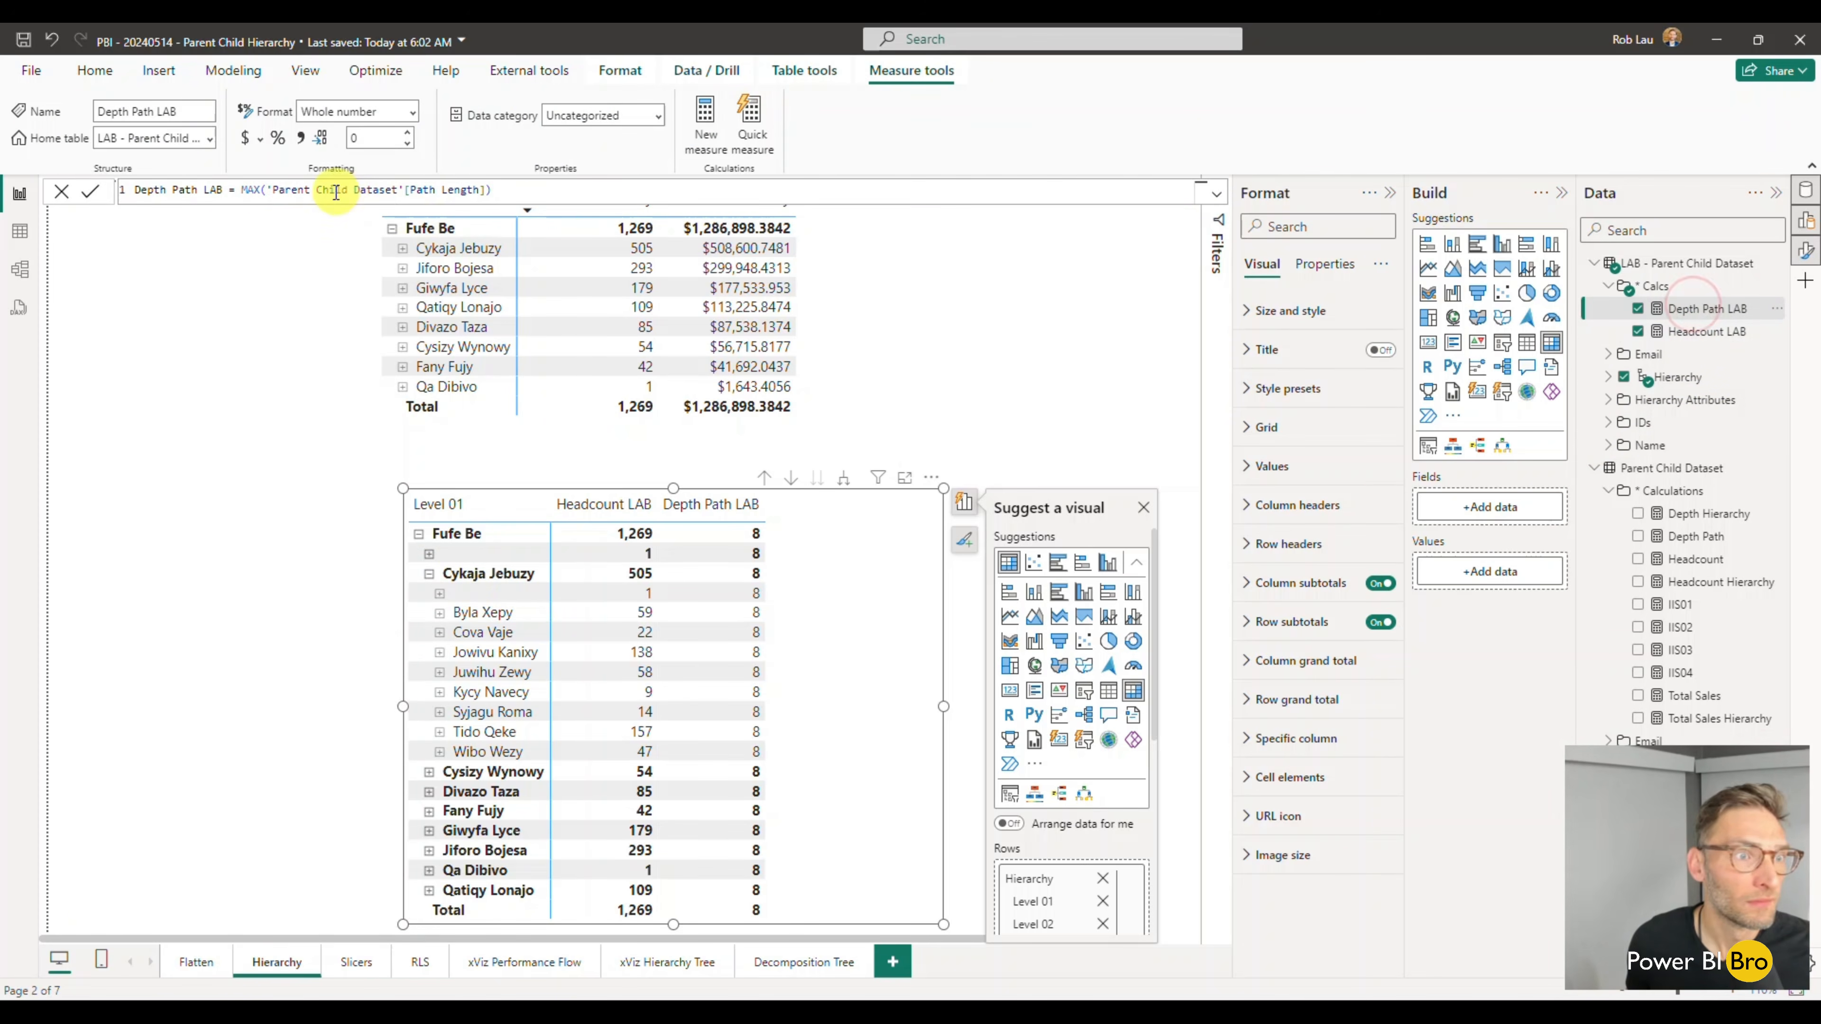
pyautogui.moveTo(485, 190); pyautogui.dragTo(281, 194)
pyautogui.click(273, 193)
pyautogui.moveTo(483, 191); pyautogui.dragTo(287, 191)
pyautogui.write('lab')
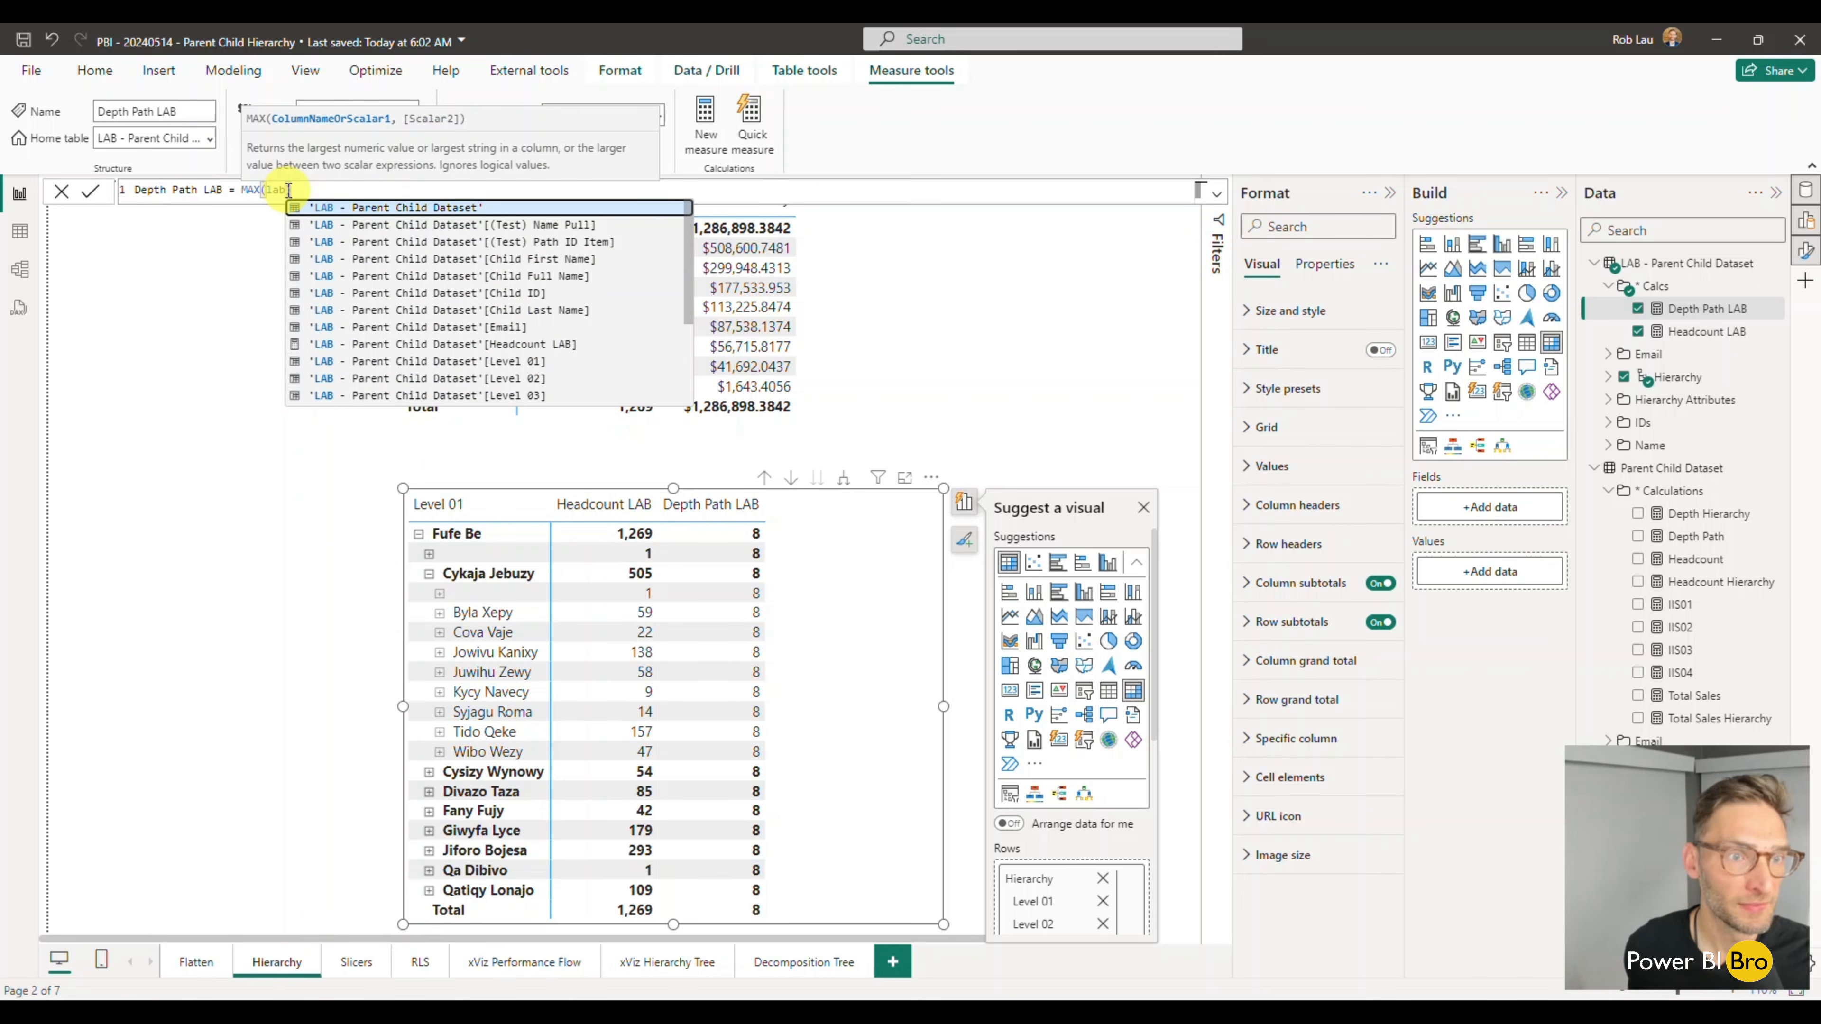
pyautogui.press('Down')
pyautogui.press('Down')
pyautogui.press('Down')
pyautogui.press('Down')
pyautogui.press('Down')
pyautogui.press('Down')
pyautogui.press('Down')
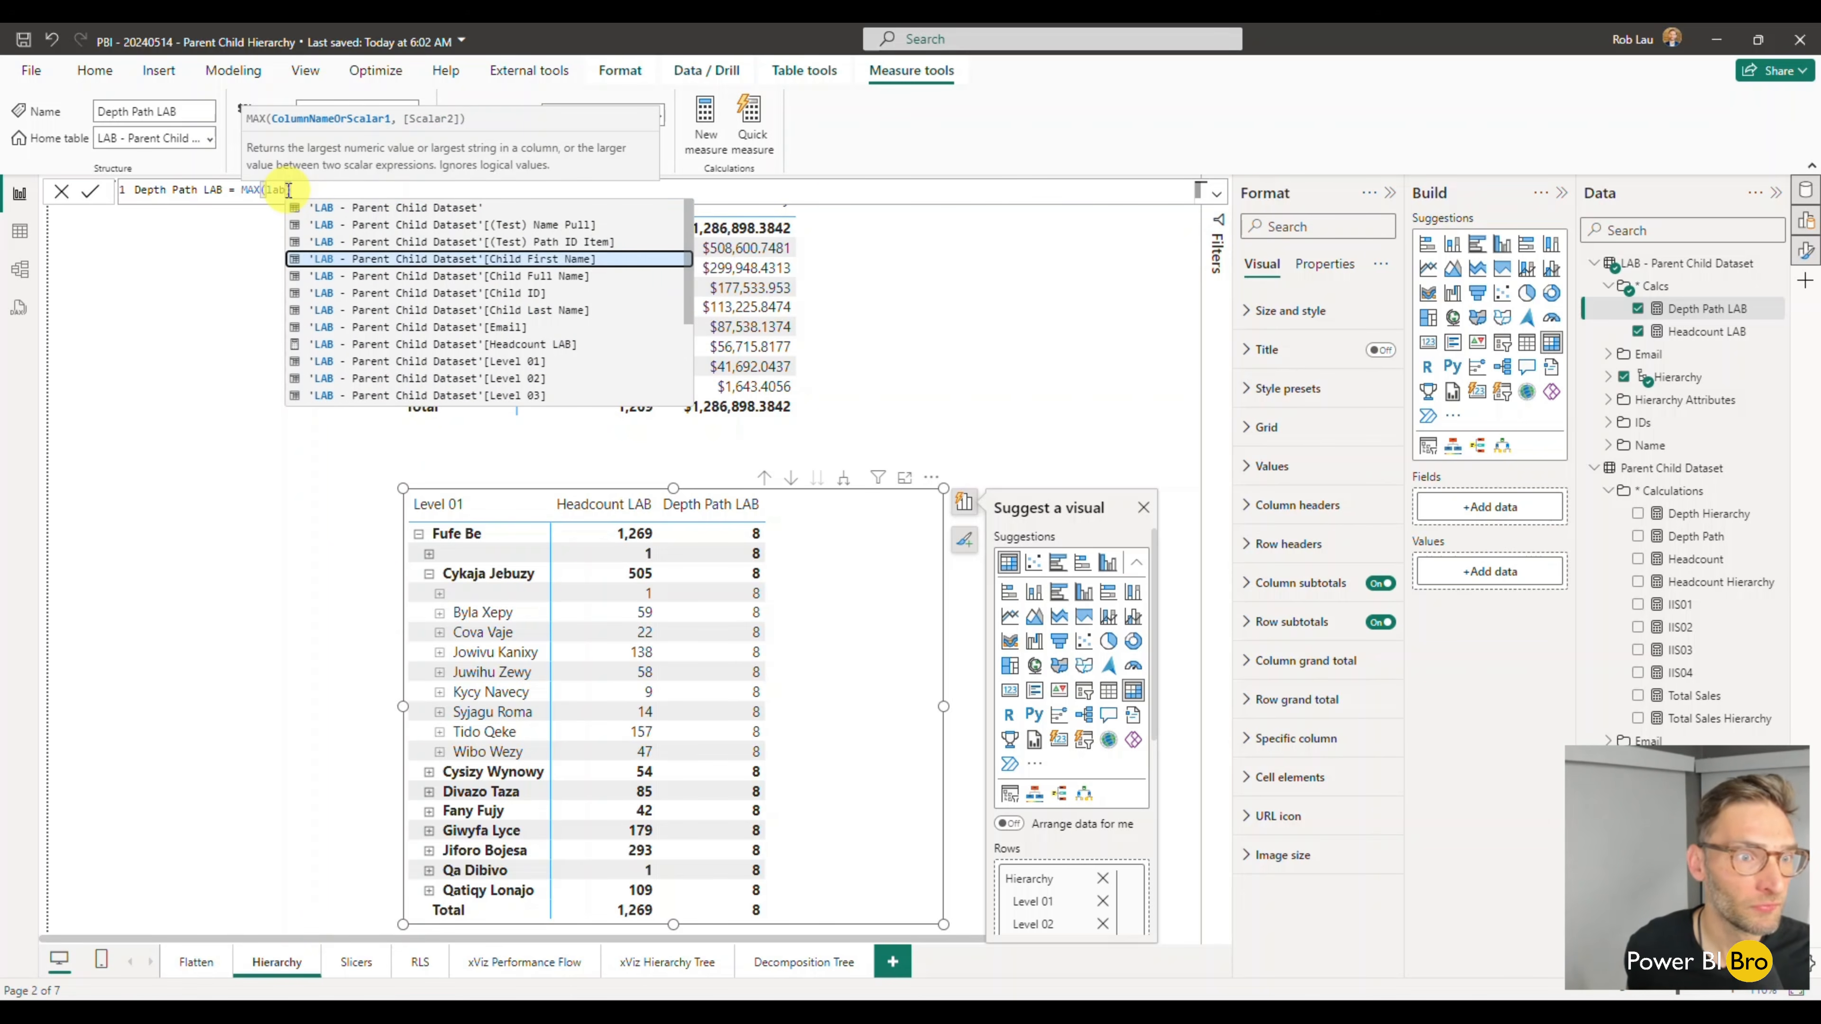
pyautogui.press('Down')
pyautogui.press('Down')
pyautogui.press('Down')
pyautogui.press('Down')
pyautogui.press('Down')
pyautogui.press('Down')
pyautogui.press('Down')
pyautogui.press('Down')
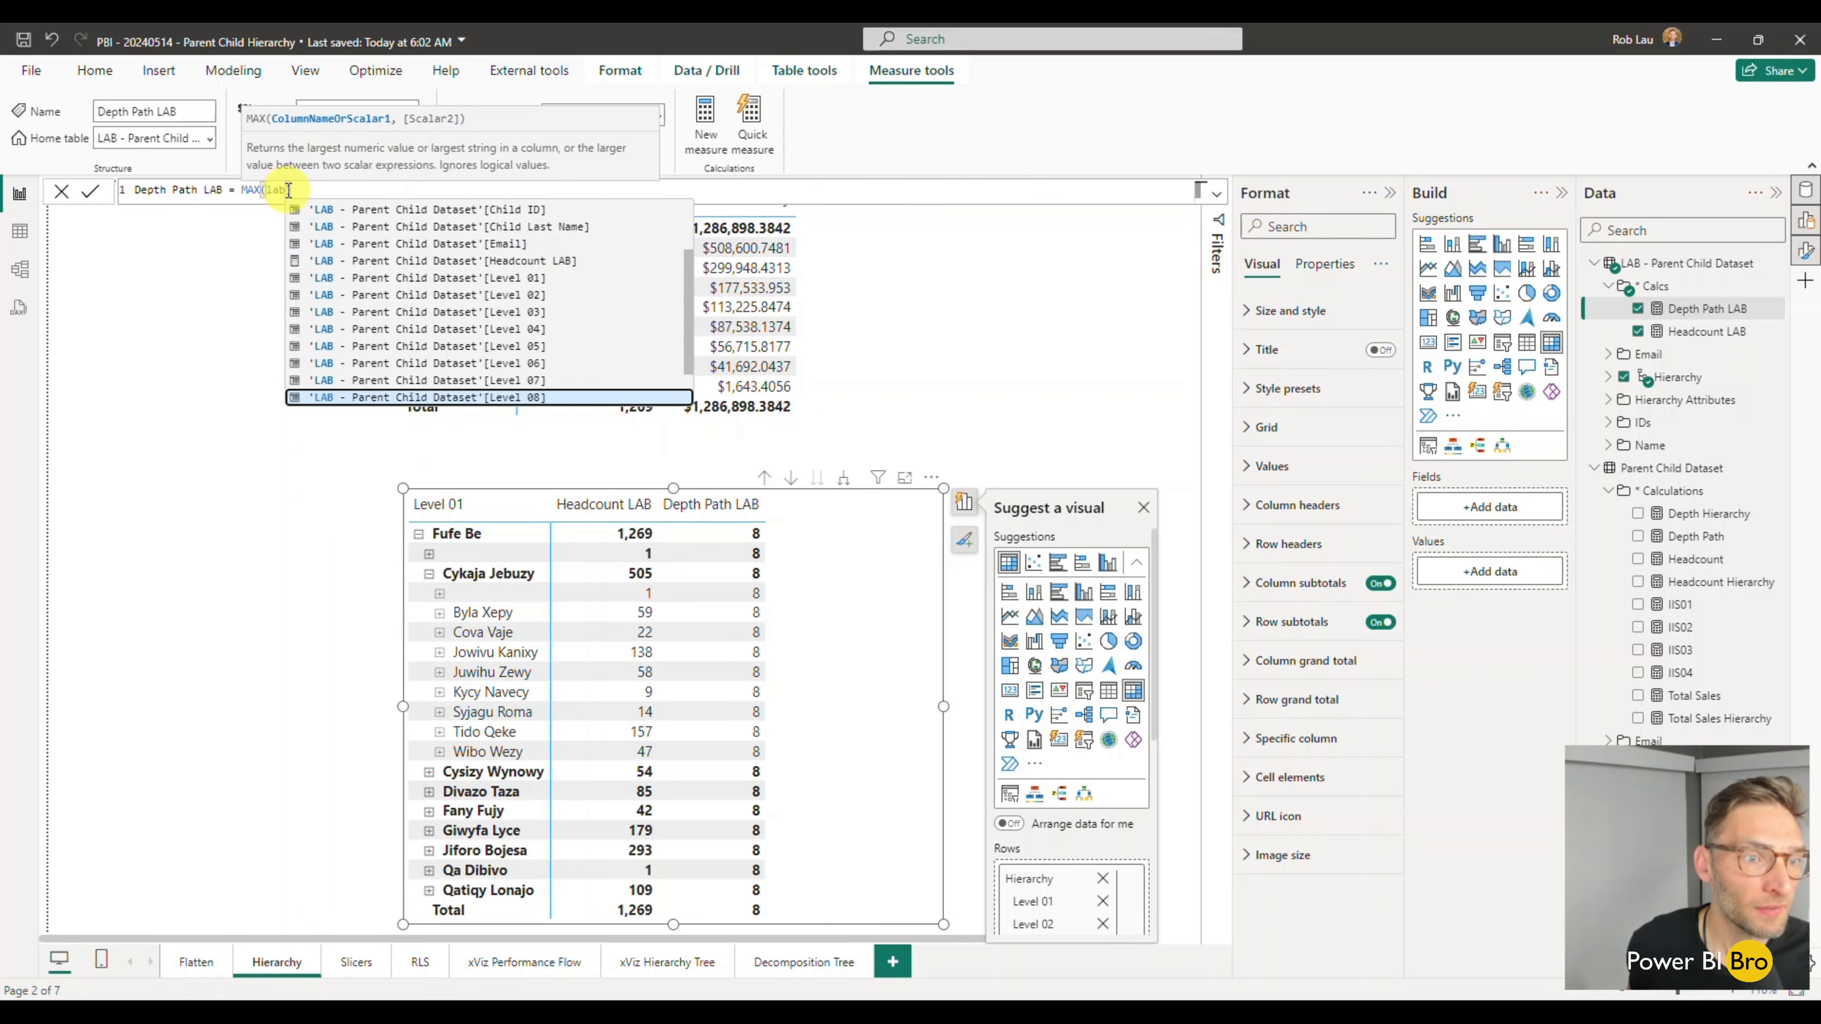
pyautogui.press('Up')
pyautogui.press('Tab')
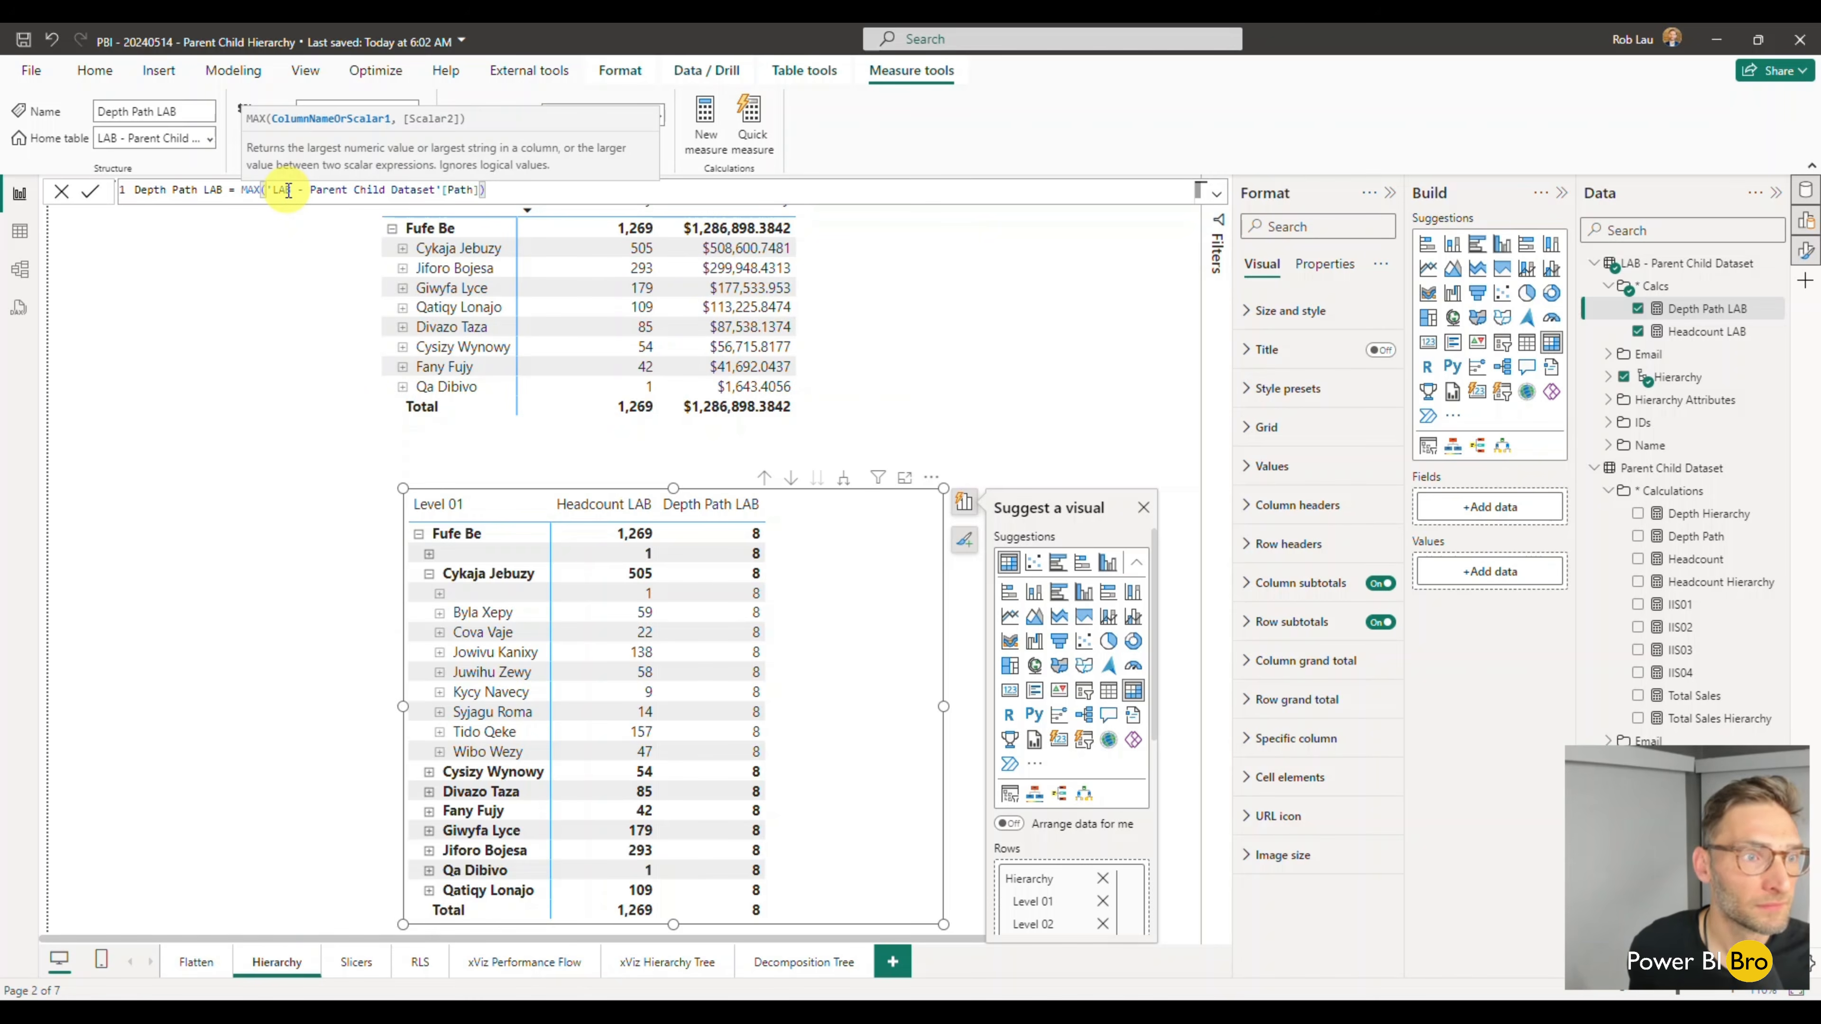
pyautogui.press('Return')
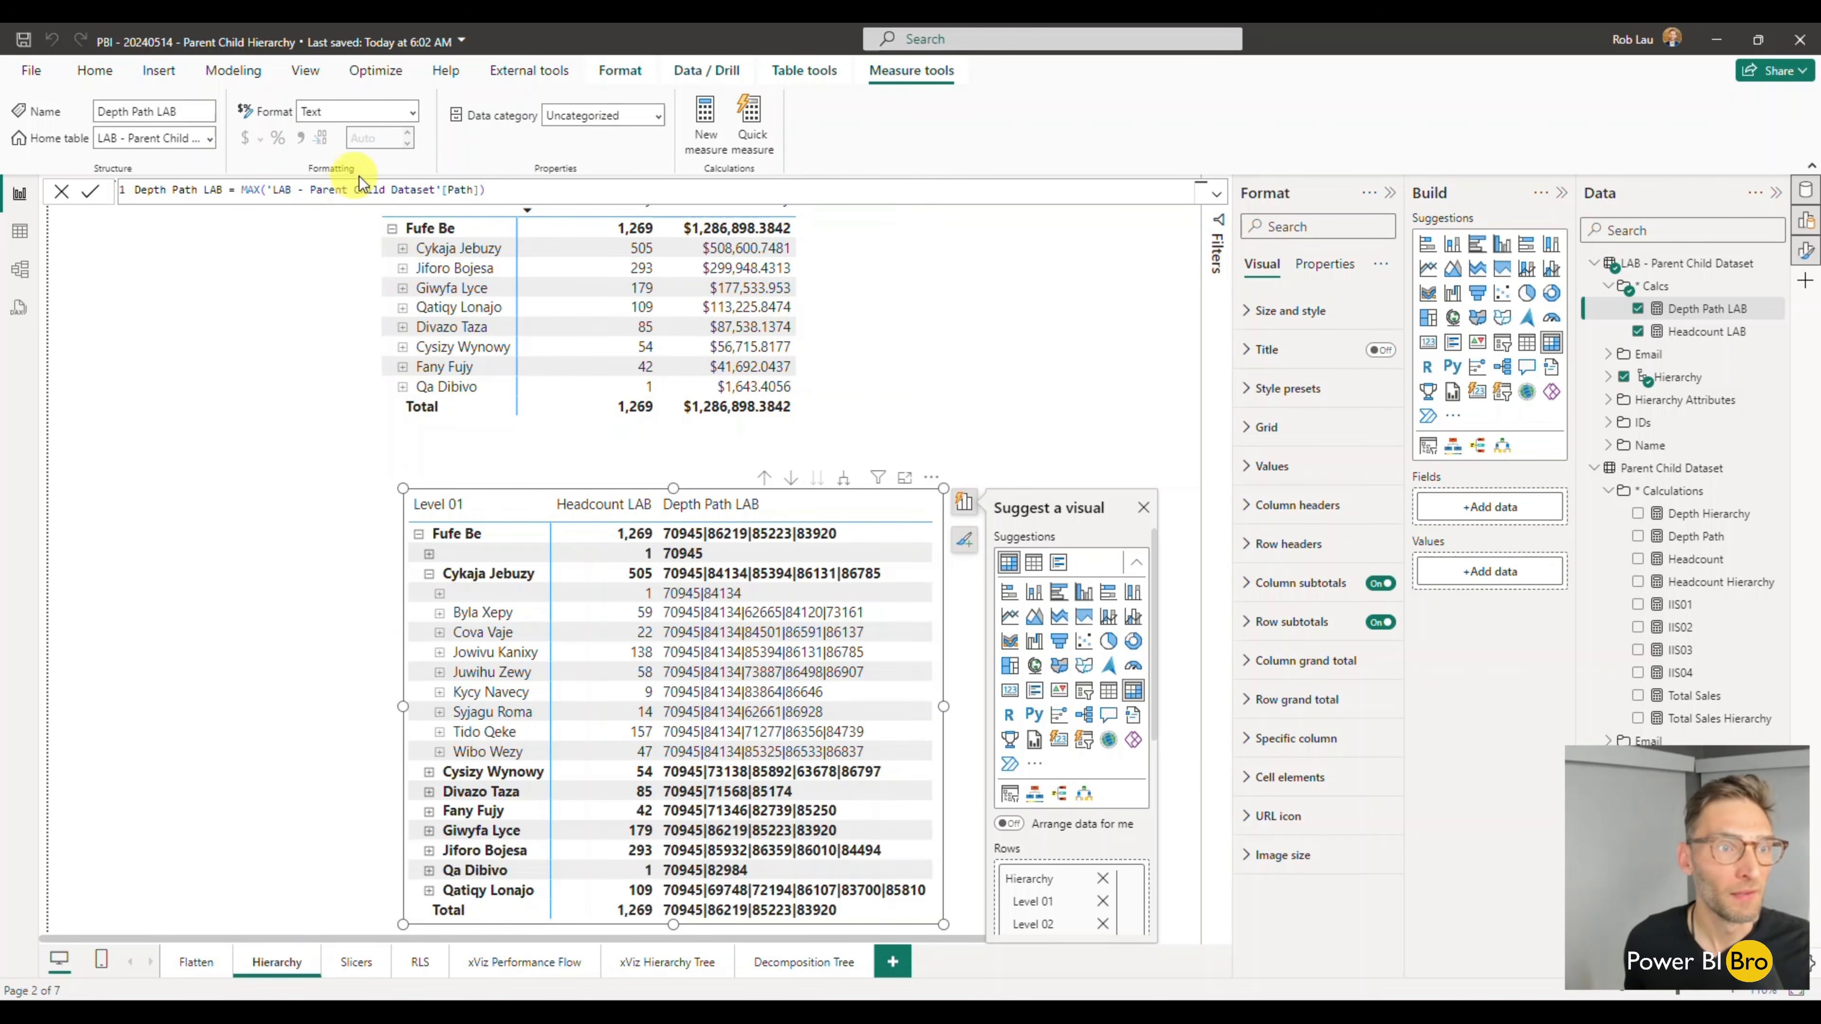
# - Change the column in the Depth Path LAB formula to [Path Length] and commit it
pyautogui.moveTo(479, 191); pyautogui.dragTo(444, 191)
pyautogui.write('de')
pyautogui.press('BackSpace')
pyautogui.press('BackSpace')
pyautogui.press('Down')
pyautogui.press('Down')
pyautogui.press('Down')
pyautogui.press('Down')
pyautogui.press('Down')
pyautogui.press('Down')
pyautogui.press('Down')
pyautogui.press('Down')
pyautogui.press('Down')
pyautogui.press('Up')
pyautogui.press('Up')
pyautogui.press('Up')
pyautogui.press('Up')
pyautogui.press('Up')
pyautogui.press('Up')
pyautogui.press('Up')
pyautogui.press('Up')
pyautogui.press('Up')
pyautogui.press('Up')
pyautogui.press('Up')
pyautogui.press('Tab')
pyautogui.press('Return')
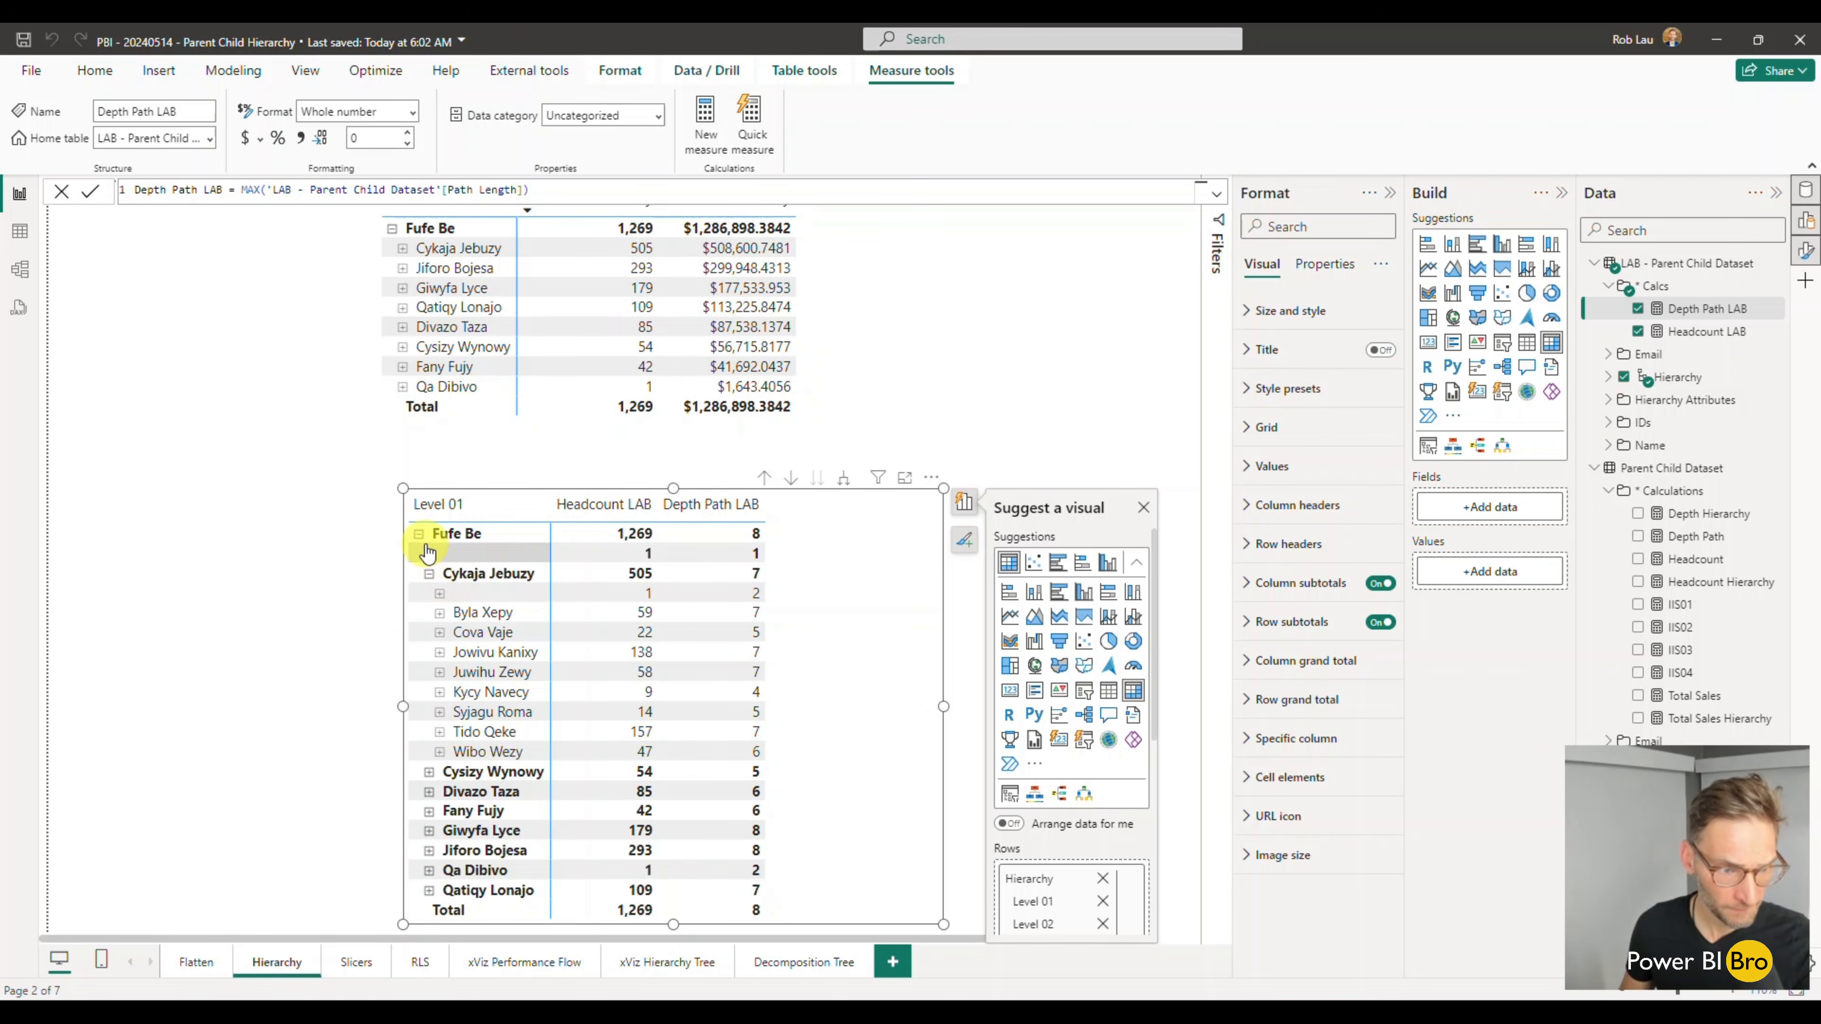
# - Collapse the Level 01 row of the lower matrix
pyautogui.click(419, 533)
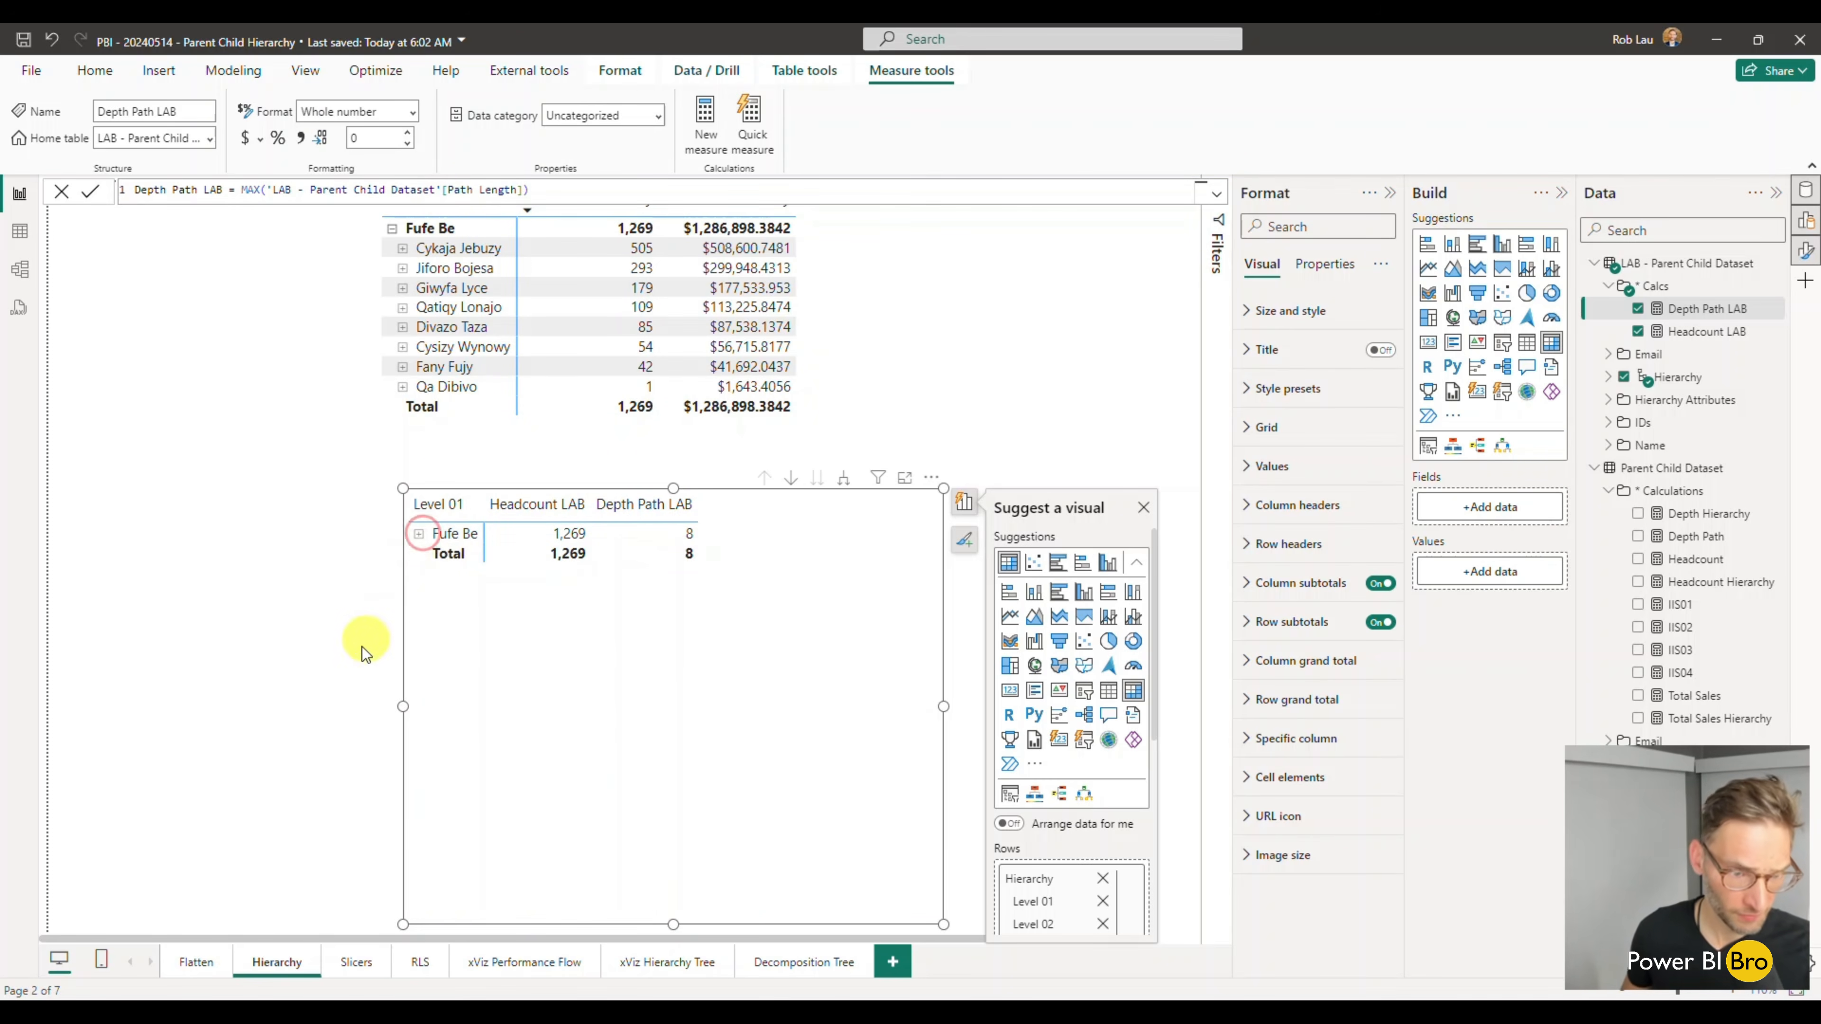
# - Expand the lower matrix's Level 01 row, inspect the blank rows beneath a Level 02 row, and collapse back to the Level 02 rows
pyautogui.click(418, 533)
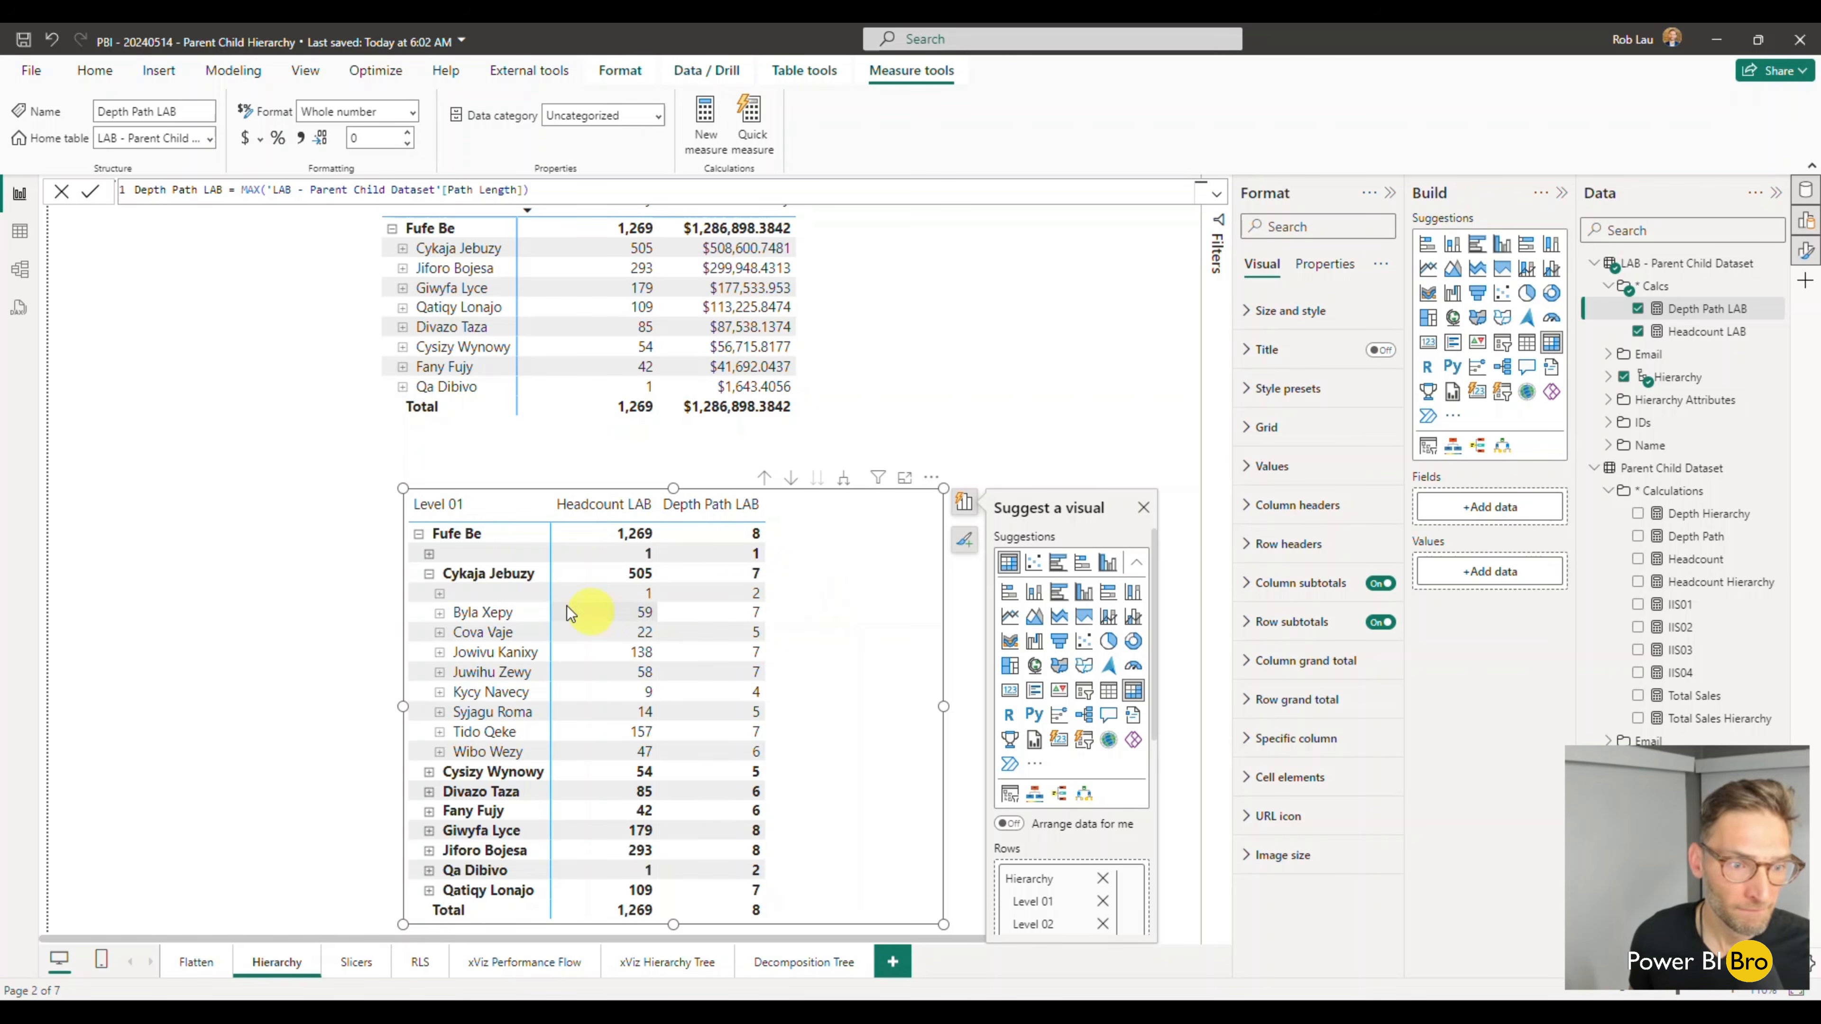
pyautogui.click(429, 774)
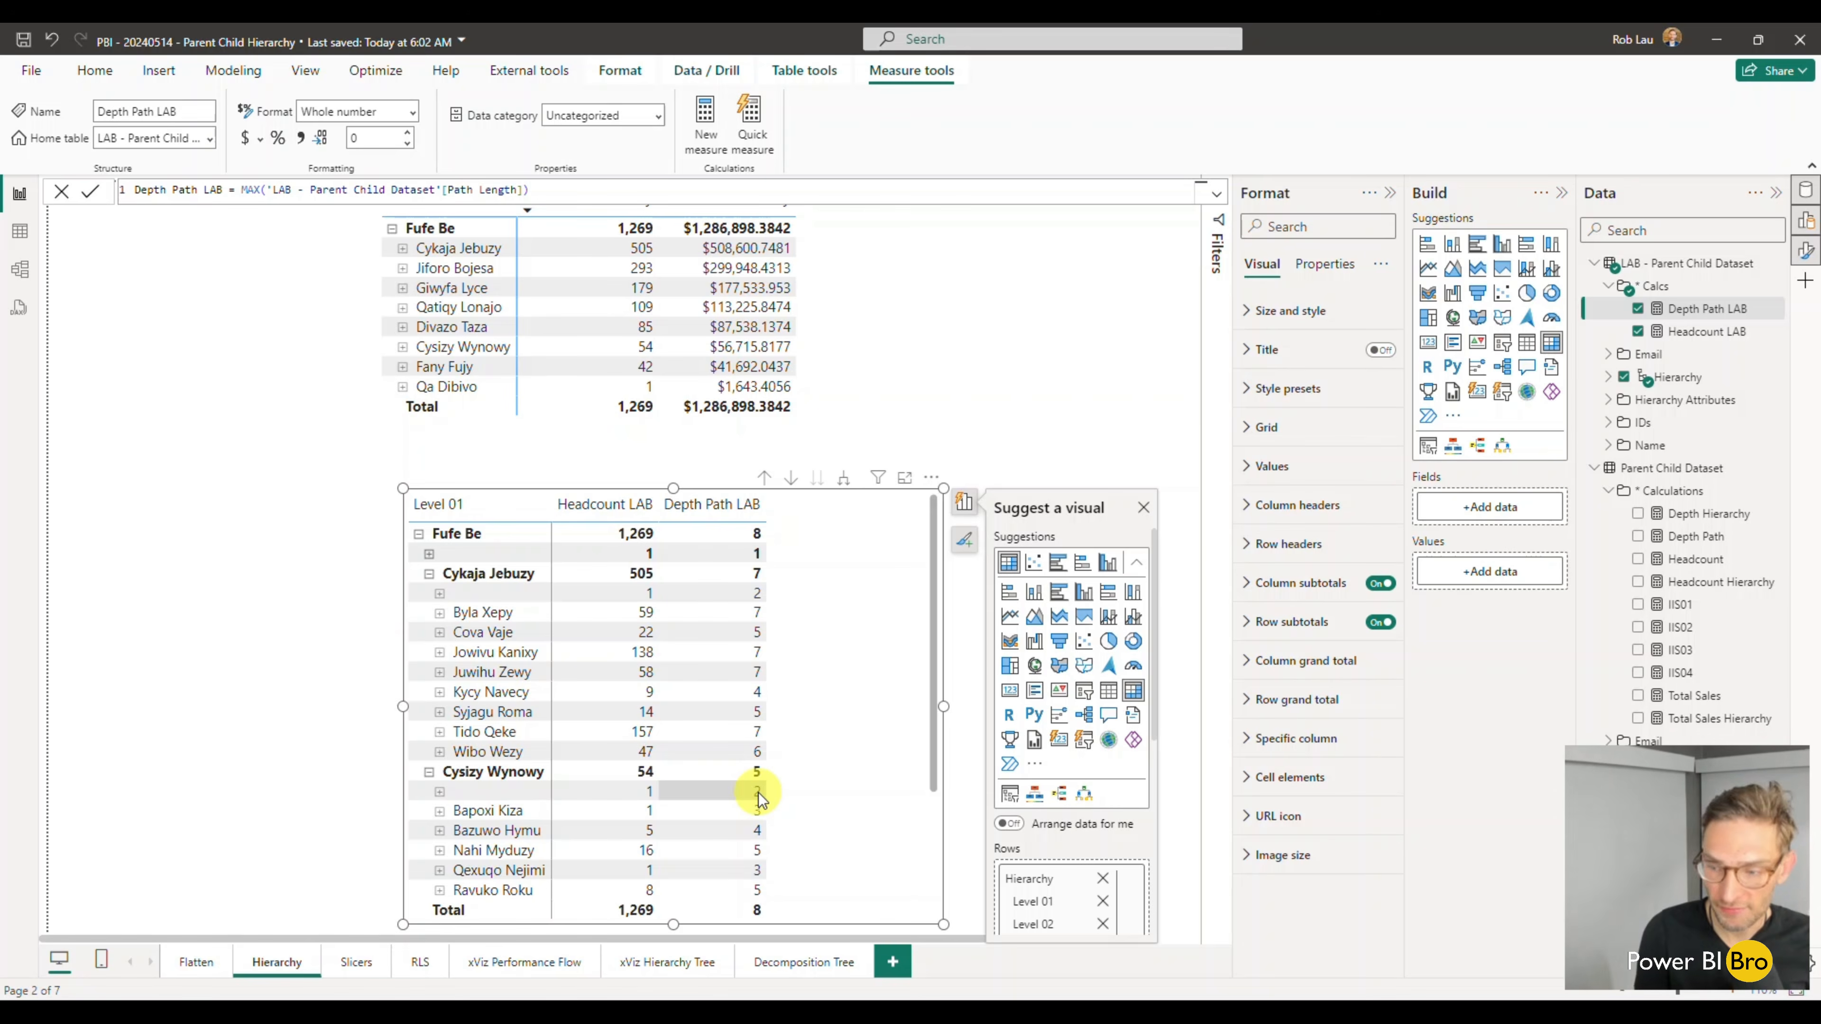
pyautogui.click(439, 792)
pyautogui.click(451, 812)
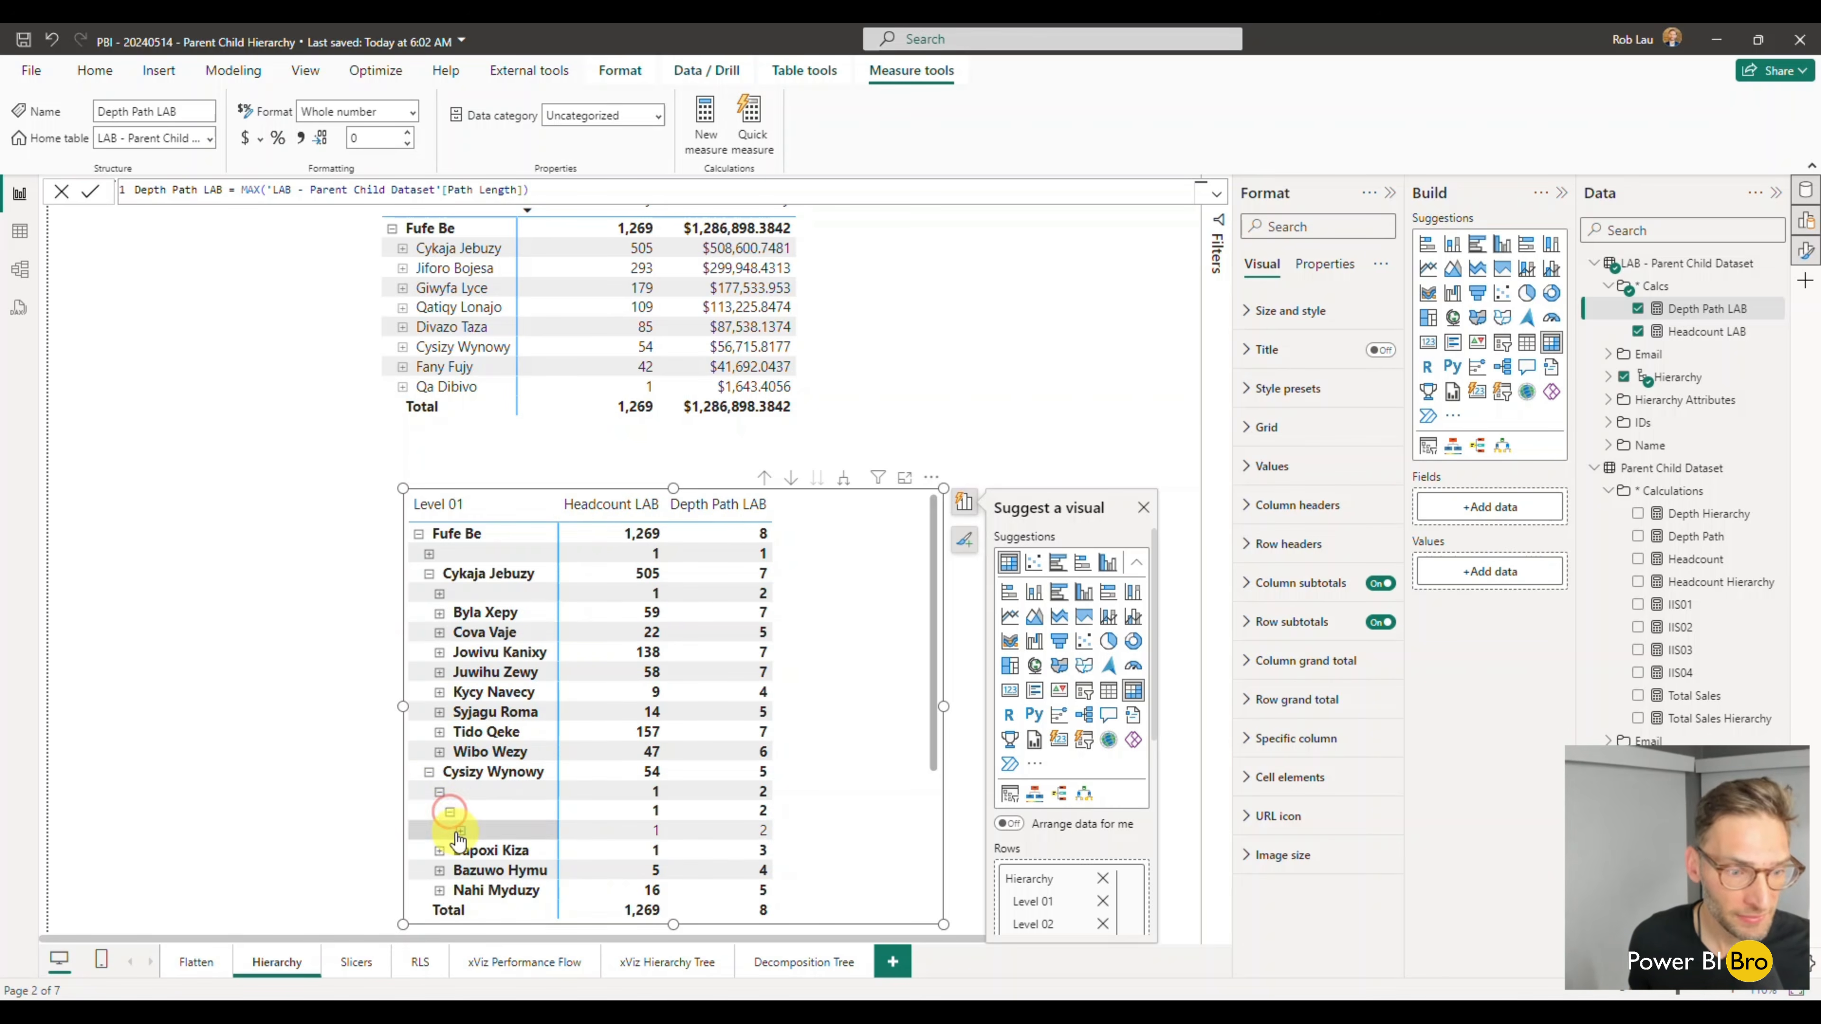
pyautogui.click(451, 813)
pyautogui.click(439, 793)
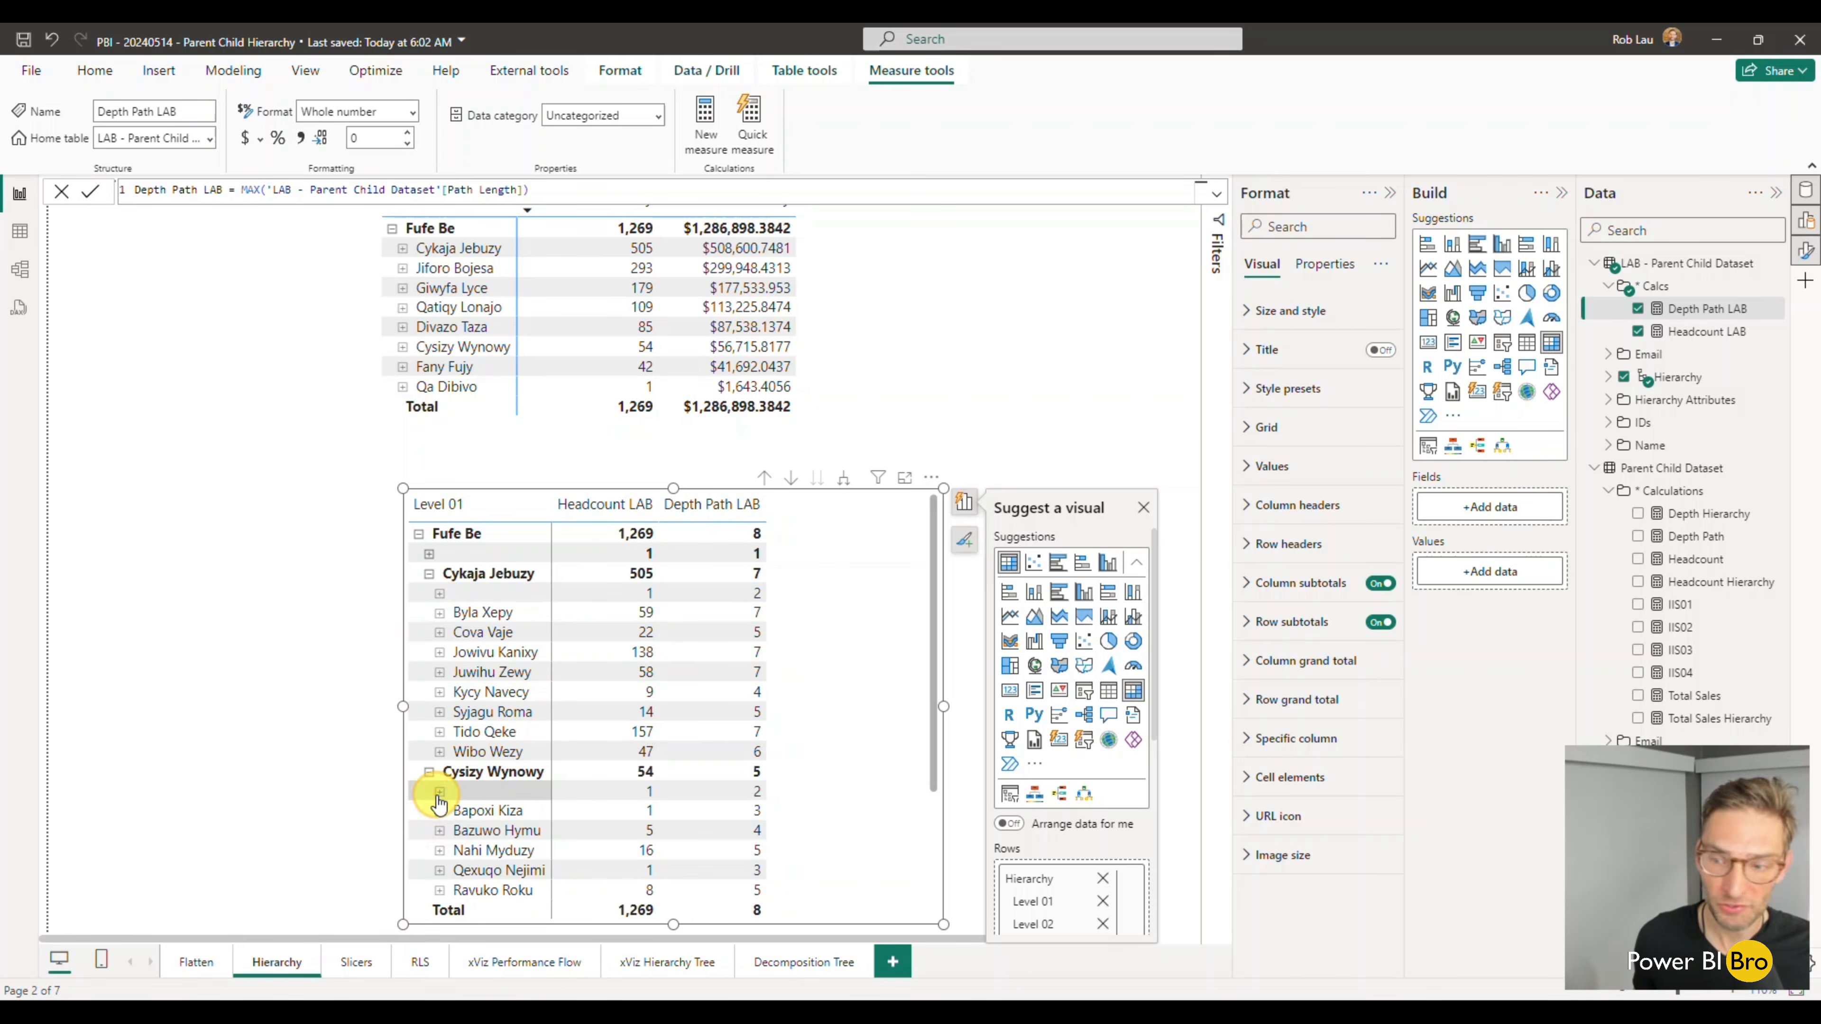
pyautogui.click(428, 772)
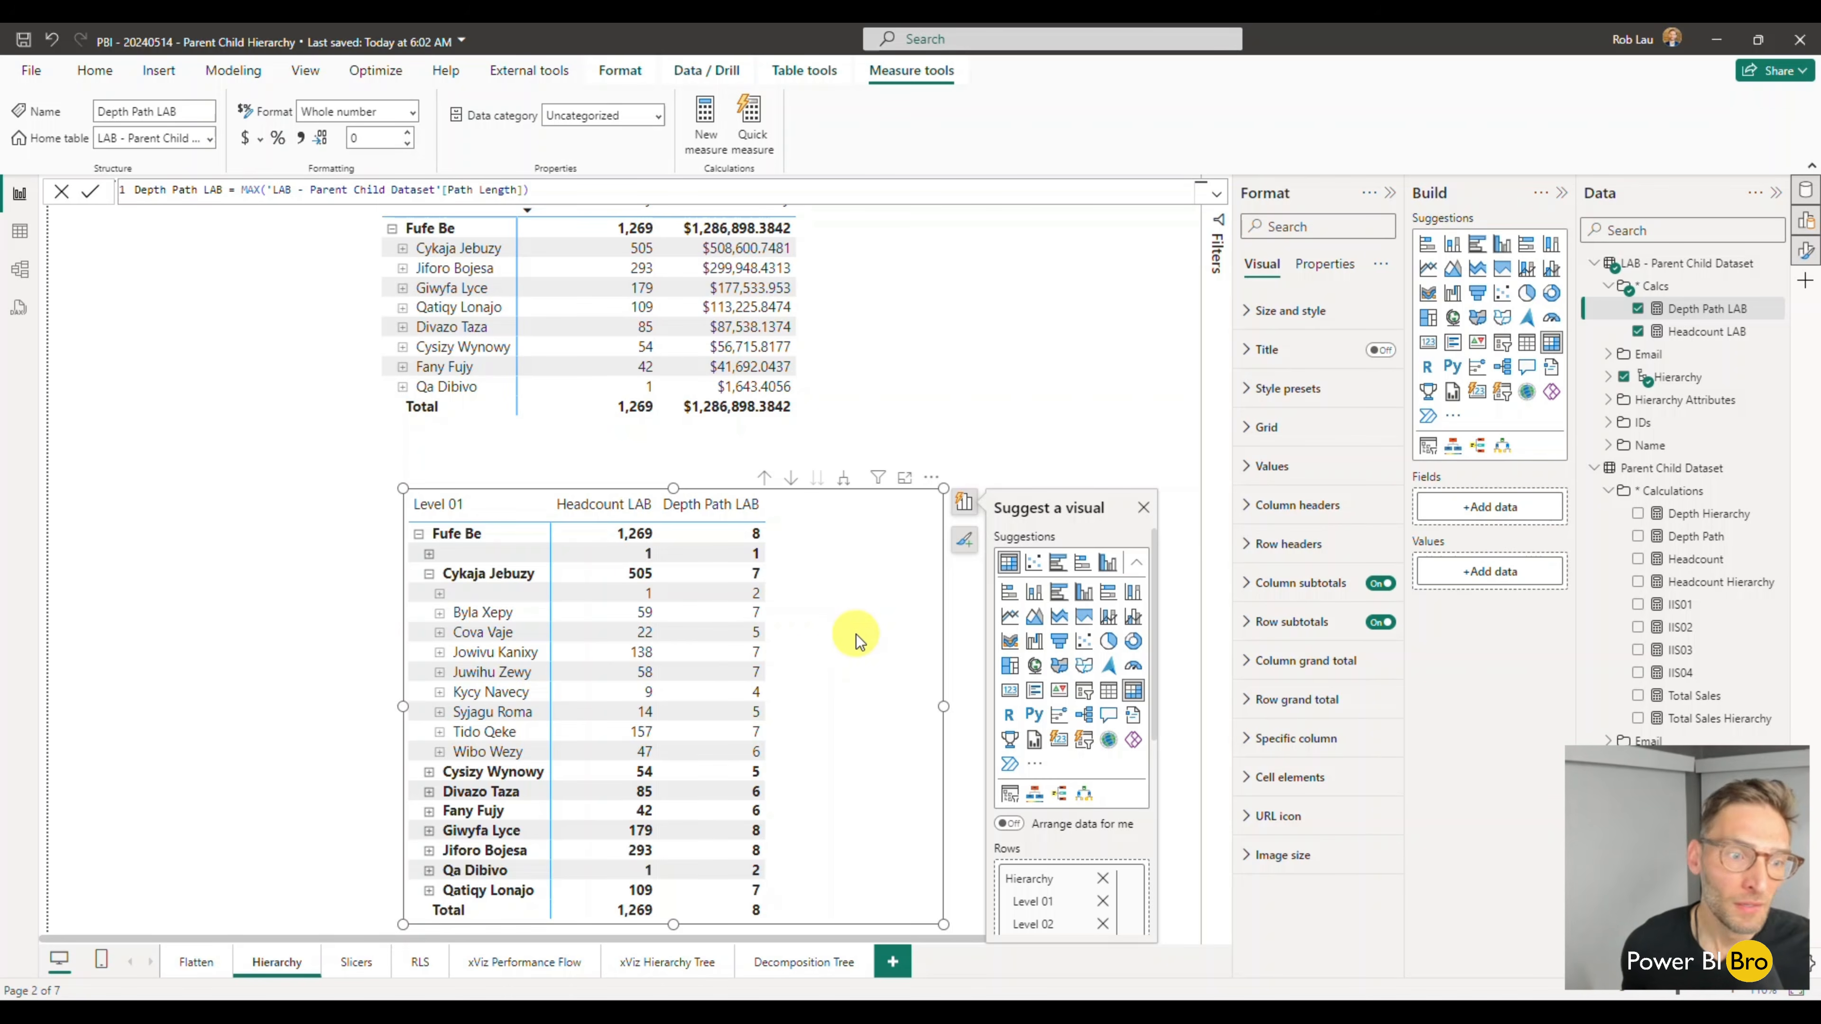
pyautogui.click(429, 575)
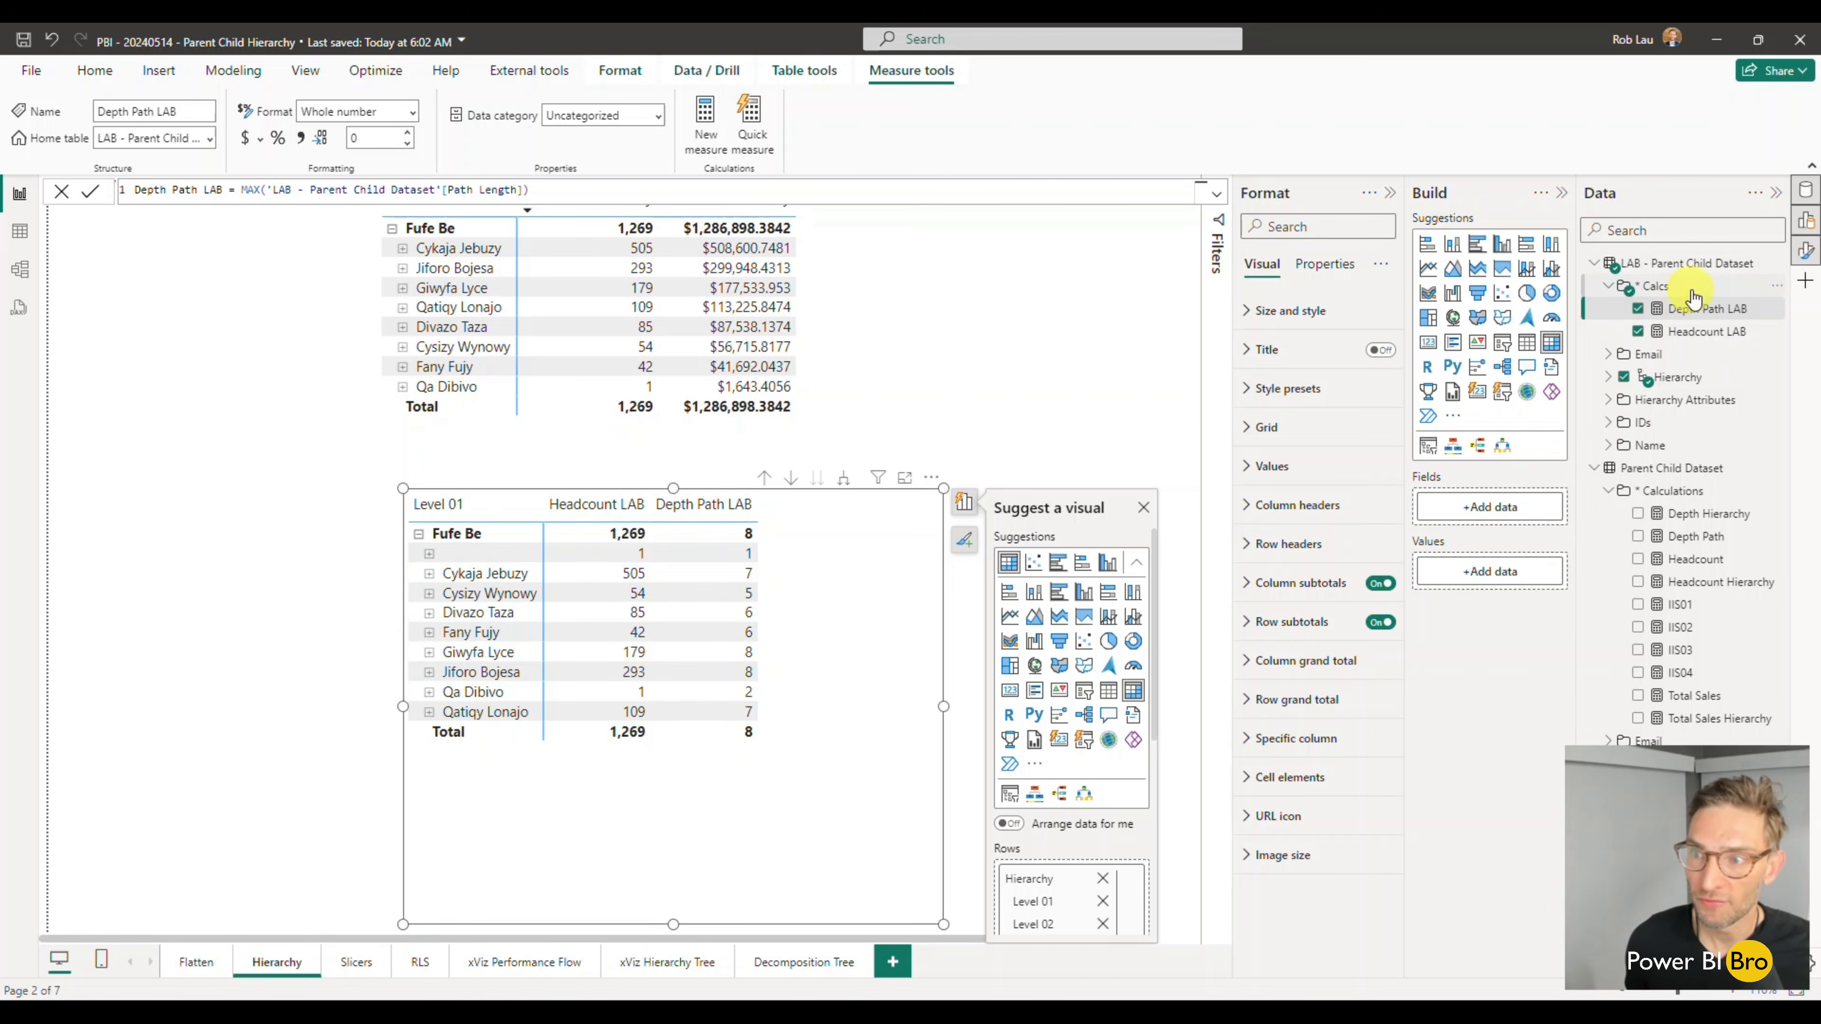
# - Add a new measure to the Calcs folder of LAB - Parent Child Dataset and start its formula with ISINSCOPE
pyautogui.click(1776, 285)
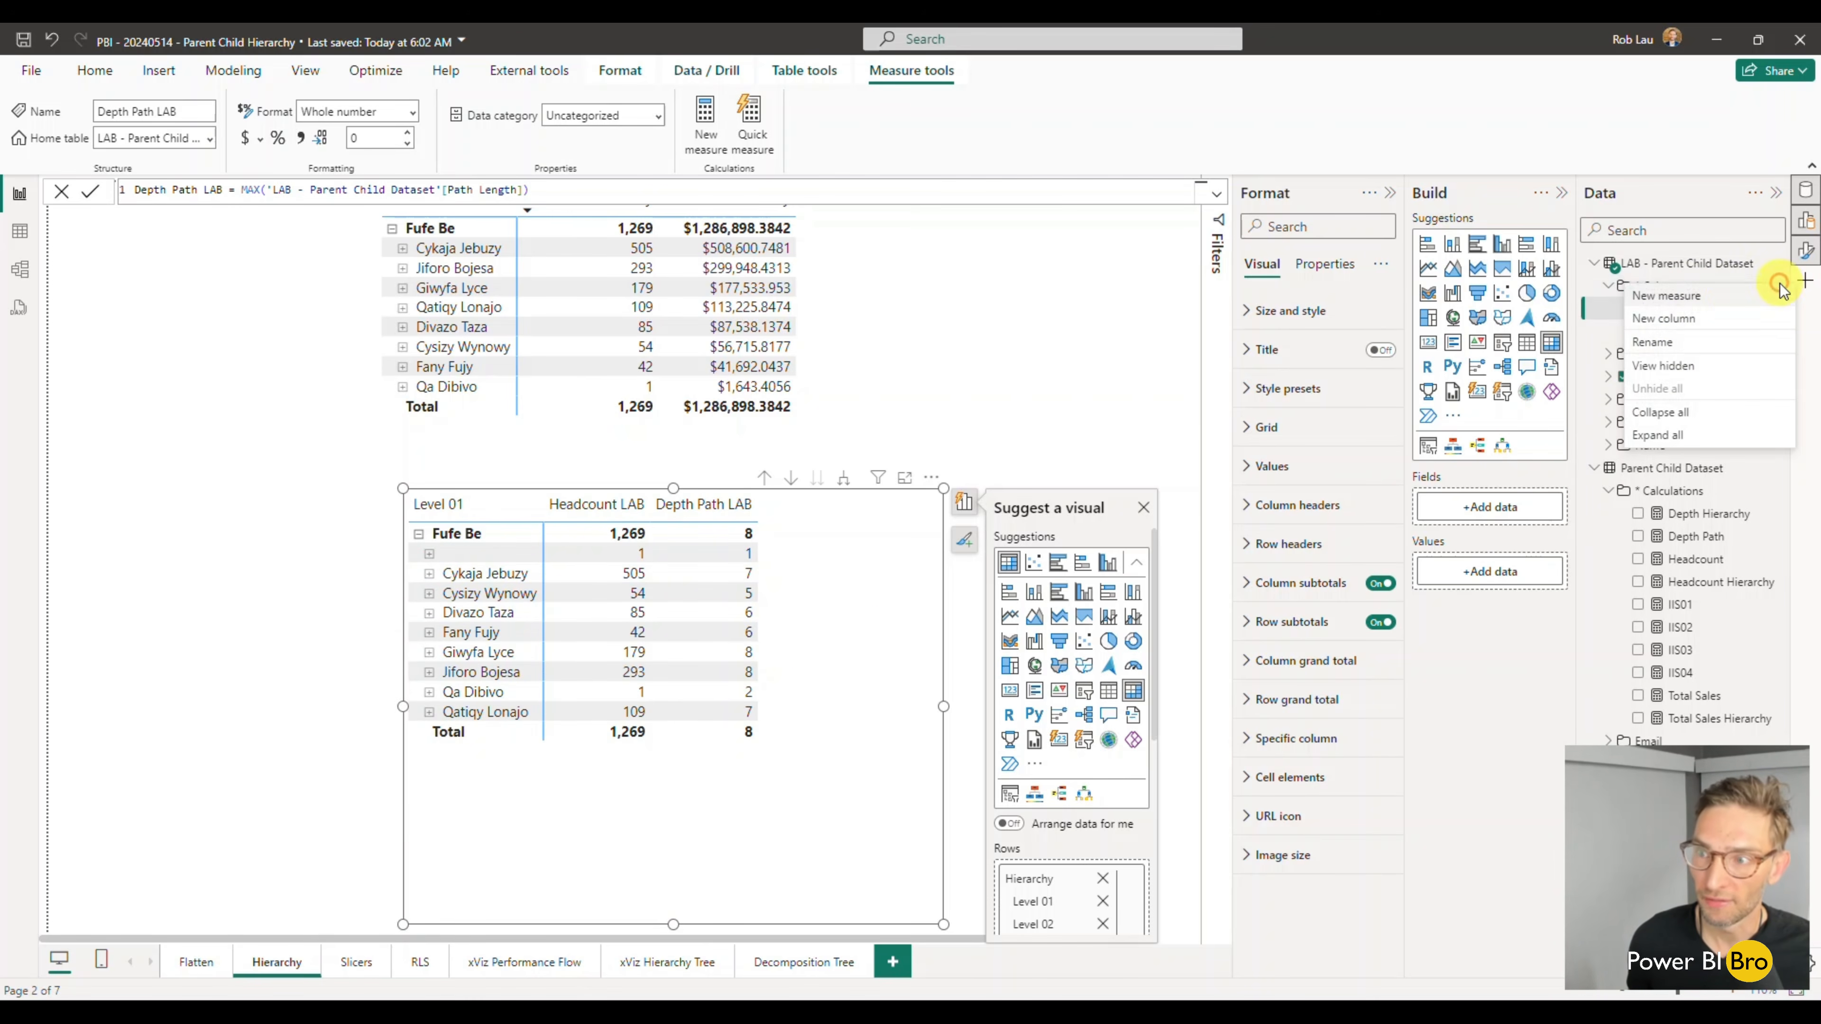
pyautogui.click(1724, 303)
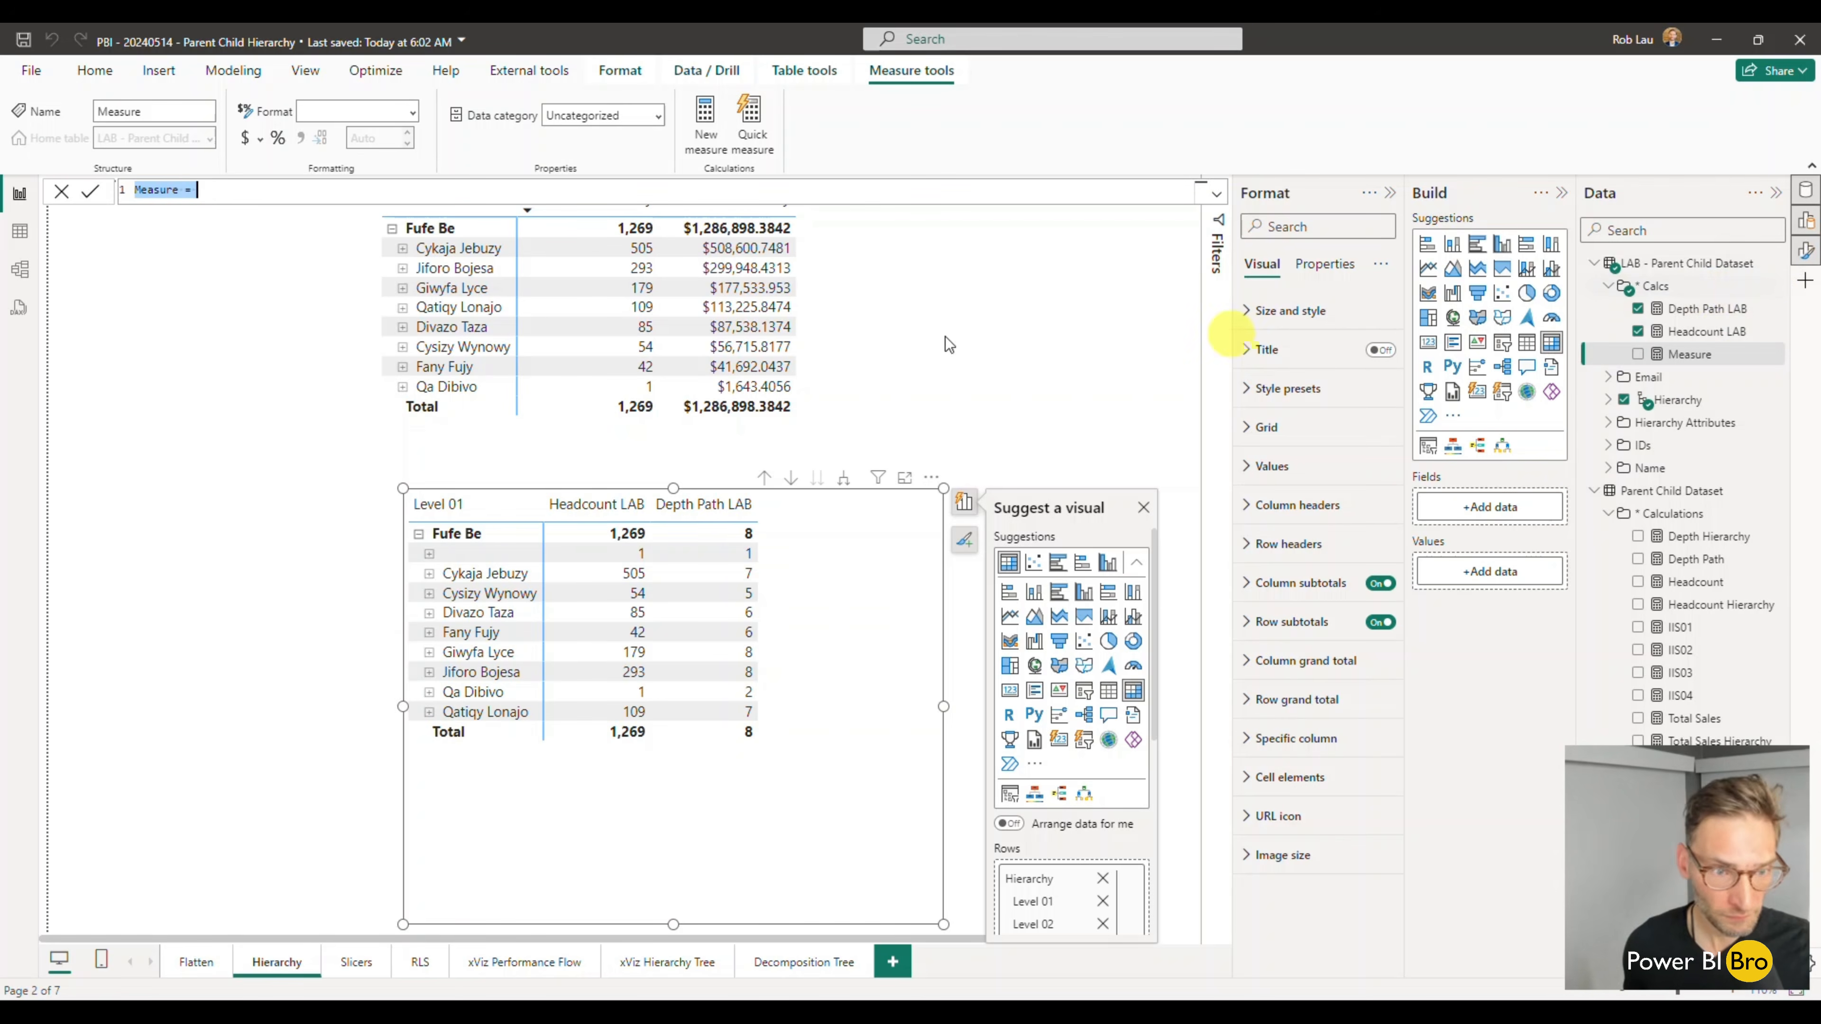
pyautogui.click(225, 191)
pyautogui.write('is')
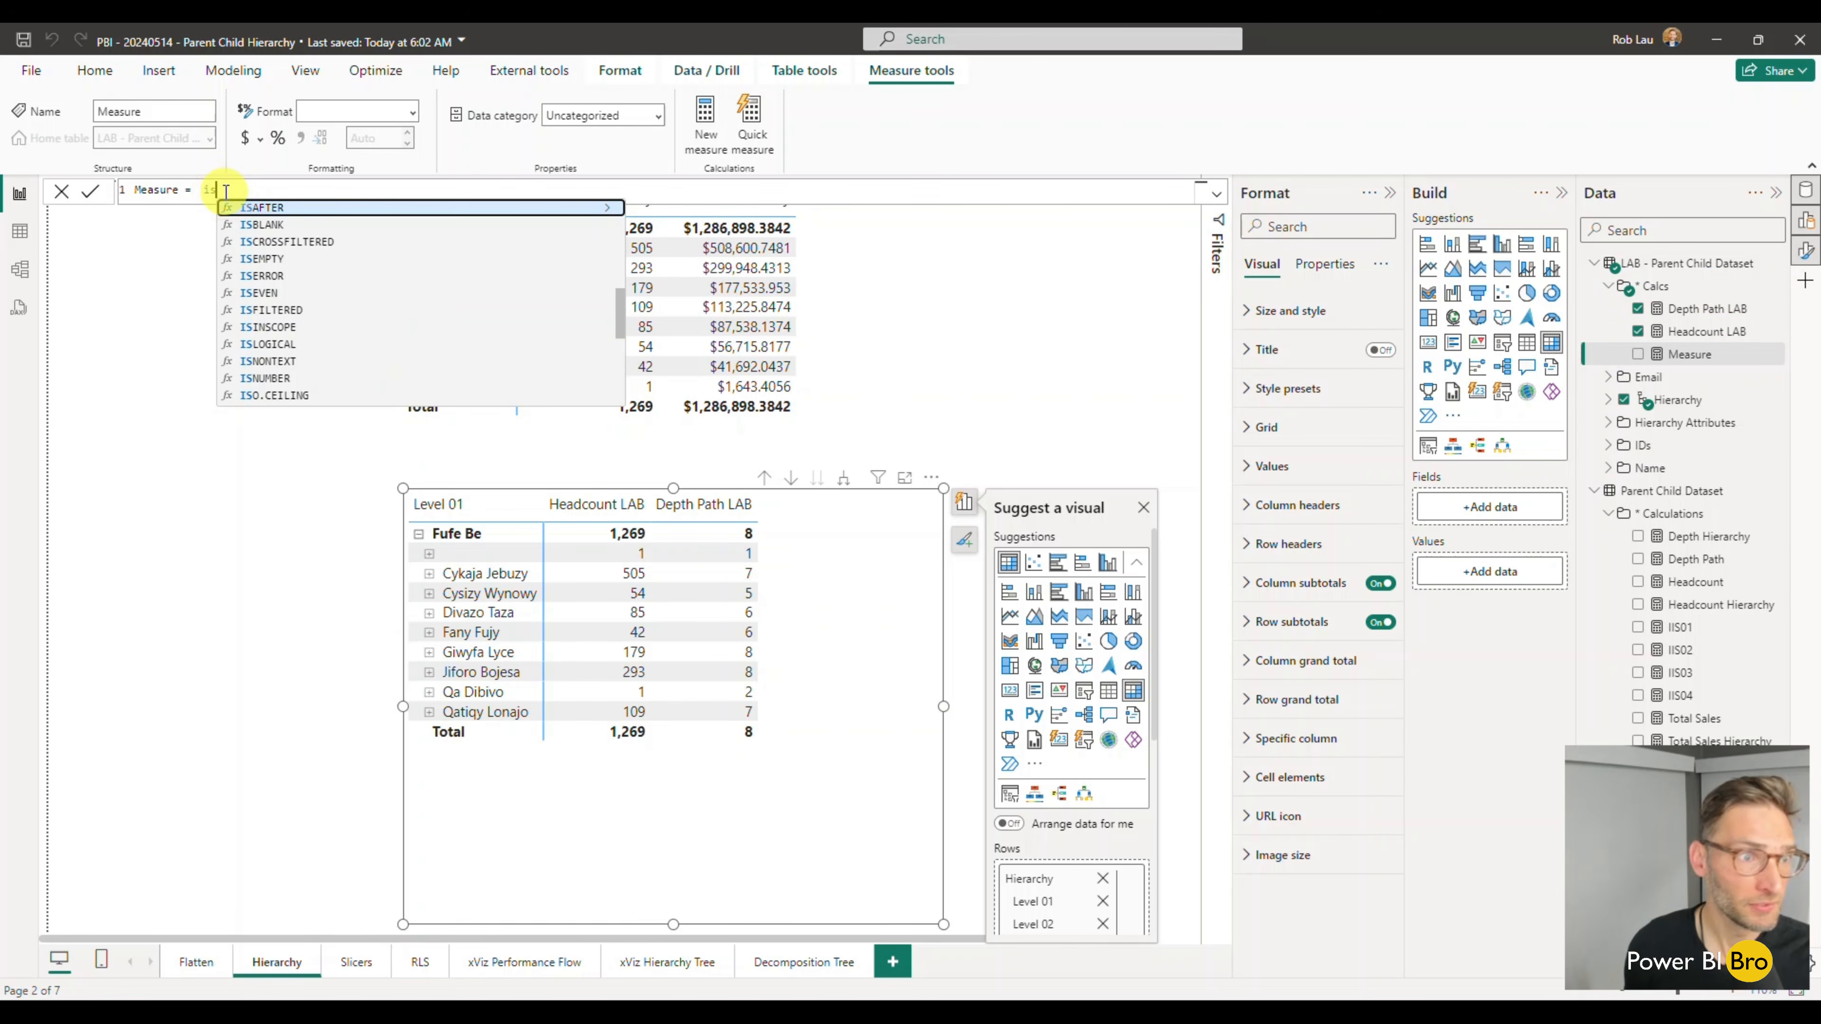
pyautogui.press('BackSpace')
pyautogui.press('BackSpace')
pyautogui.write('isin')
pyautogui.press('Tab')
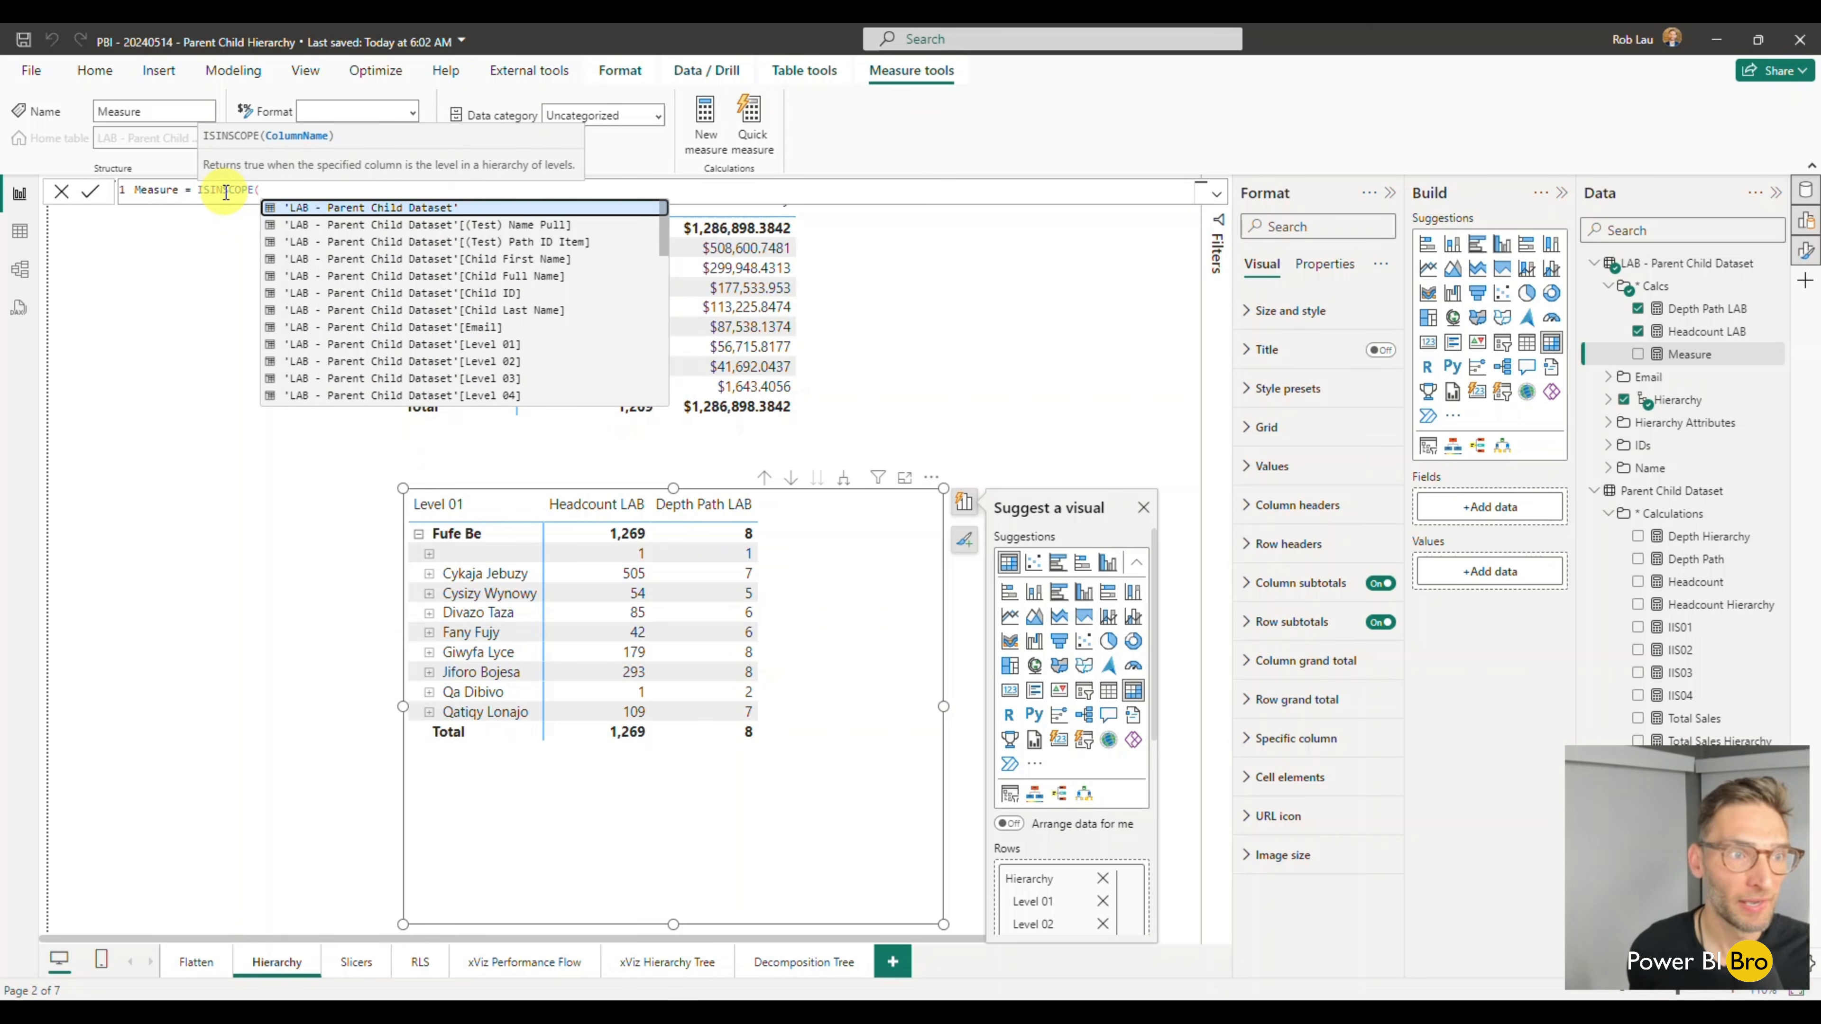
# - Complete the ISINSCOPE function with the column 'LAB - Parent Child Dataset'[Level 02]
pyautogui.press('Down')
pyautogui.press('Down')
pyautogui.press('Down')
pyautogui.press('Down')
pyautogui.press('Down')
pyautogui.press('Down')
pyautogui.press('Down')
pyautogui.press('Down')
pyautogui.press('Down')
pyautogui.press('Up')
pyautogui.press('Down')
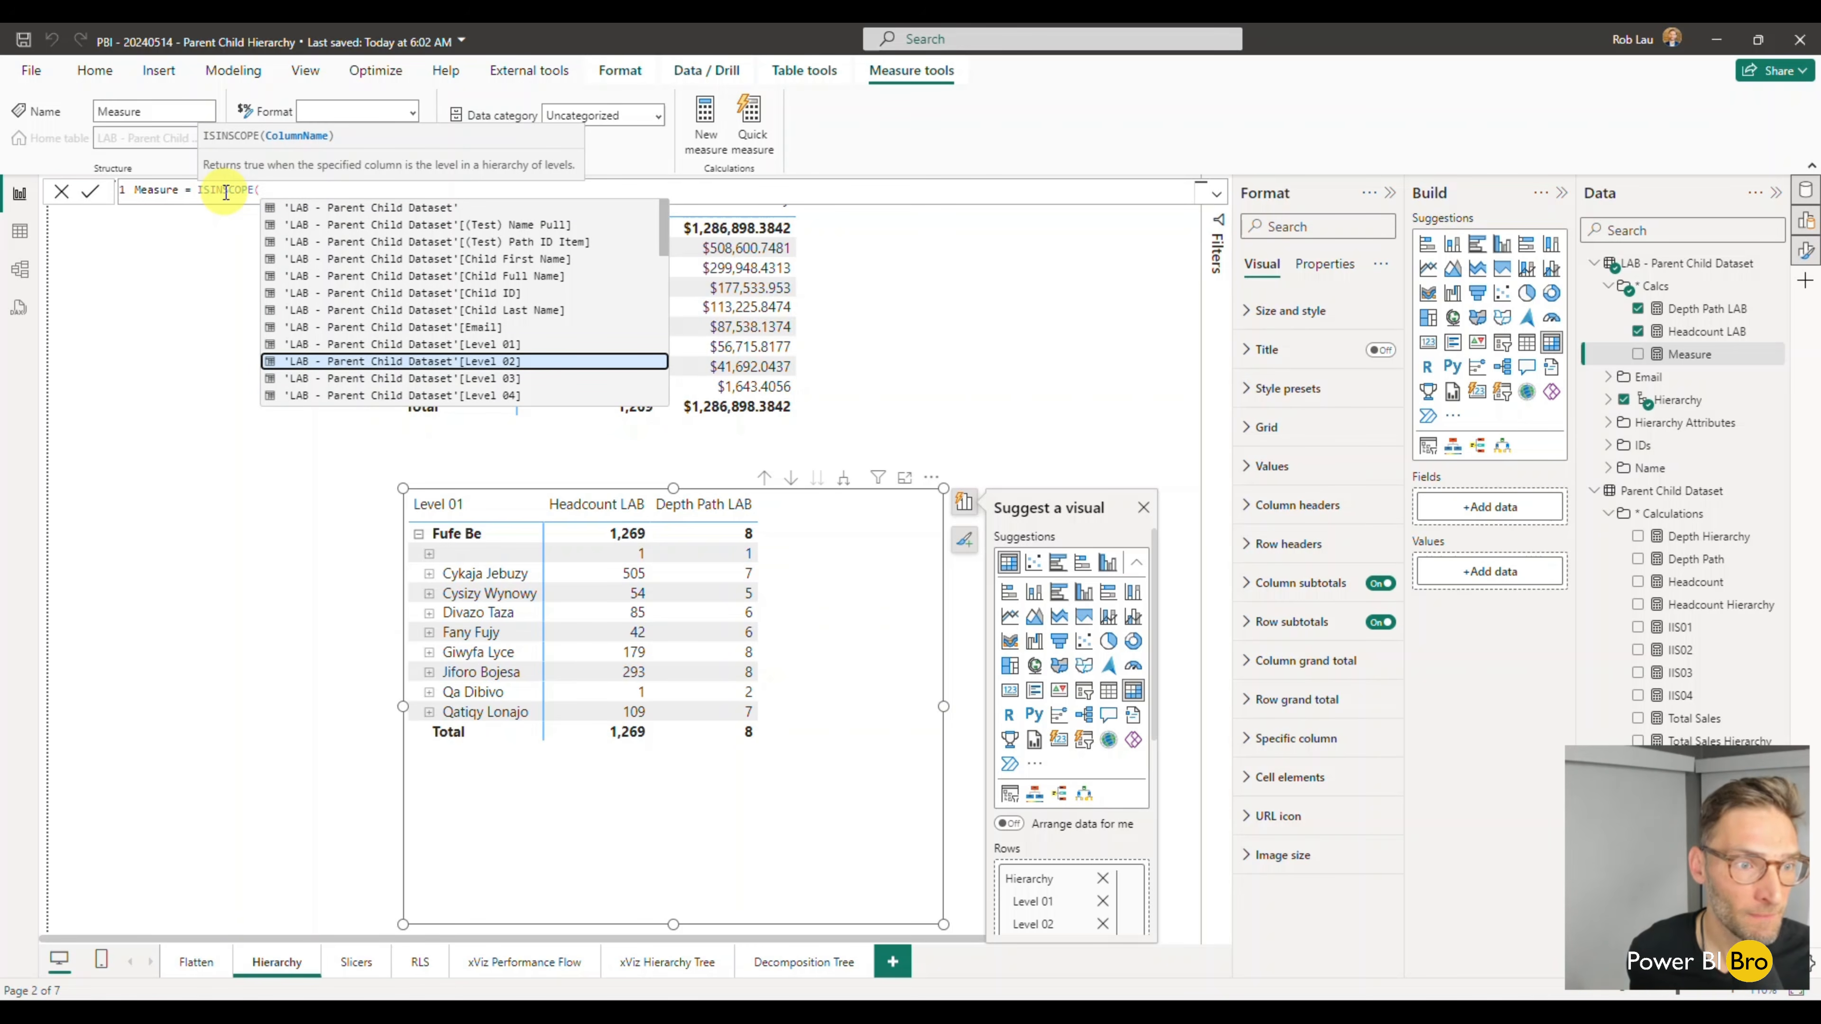
pyautogui.press('Tab')
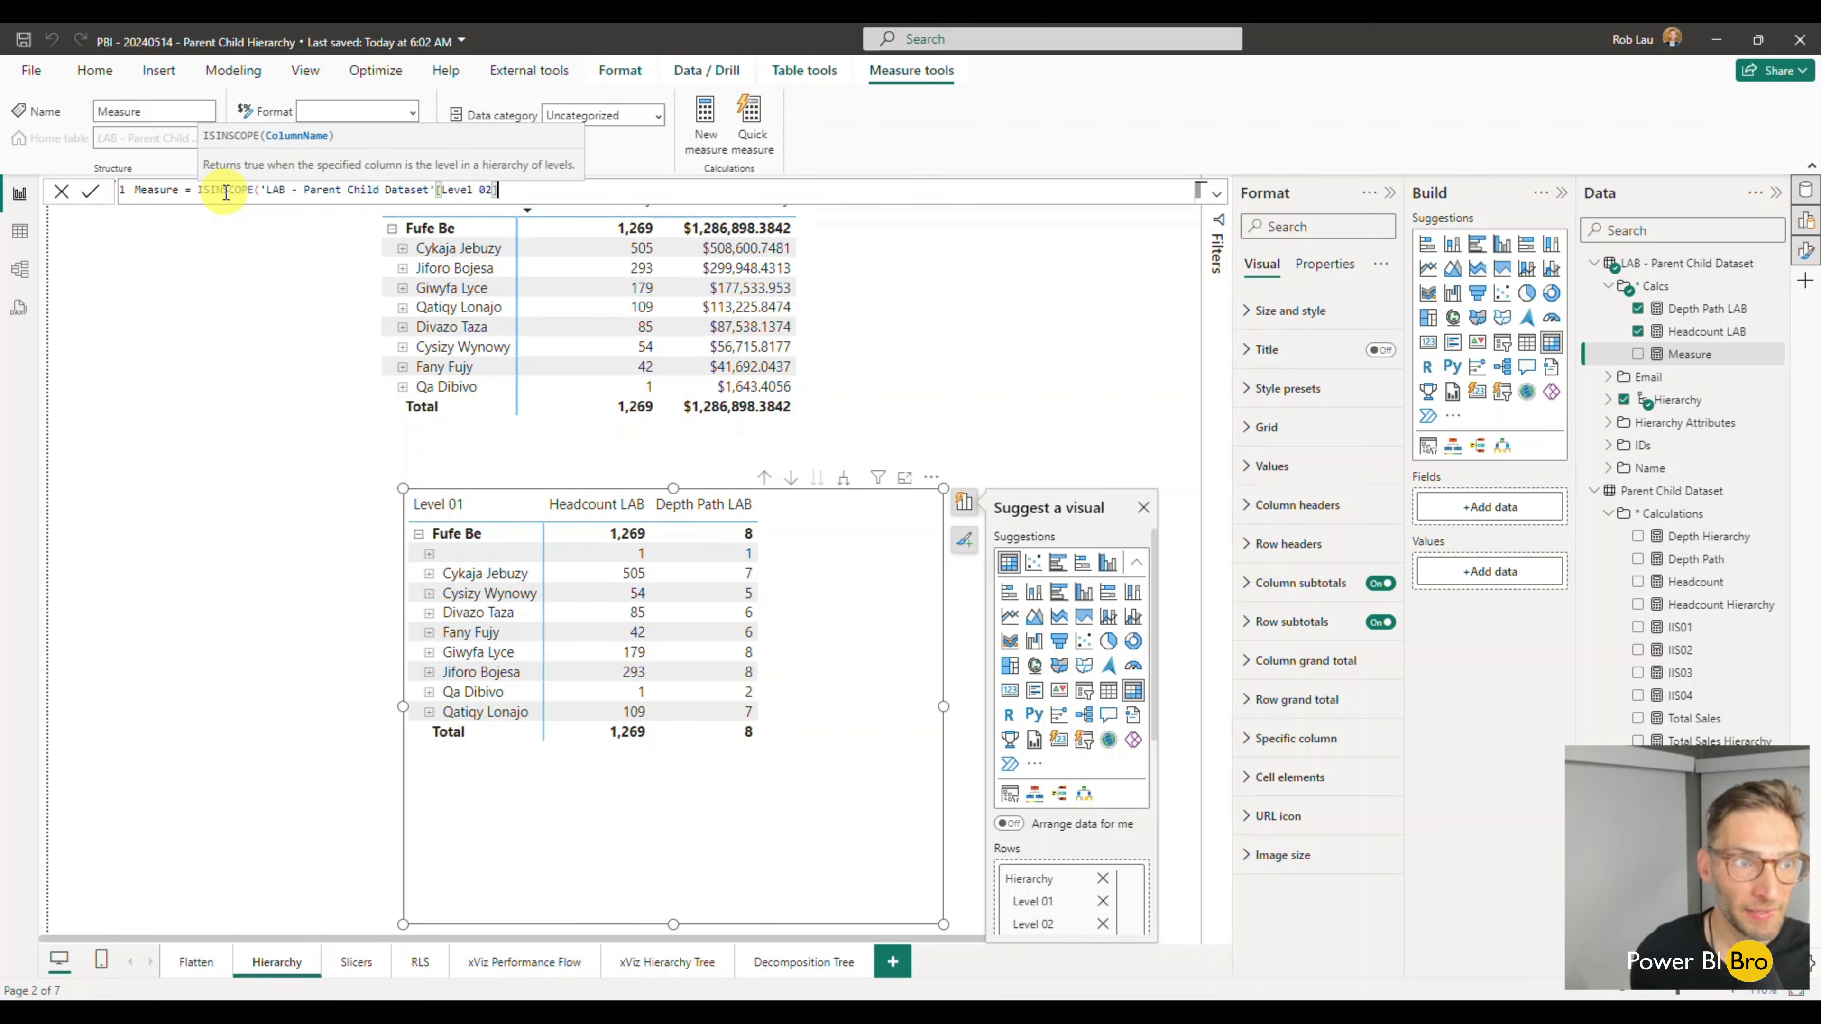
pyautogui.write(')')
# - Name the new measure IIS02_LAB, commit it and add it to the lower matrix
pyautogui.doubleClick(175, 190)
pyautogui.write('II')
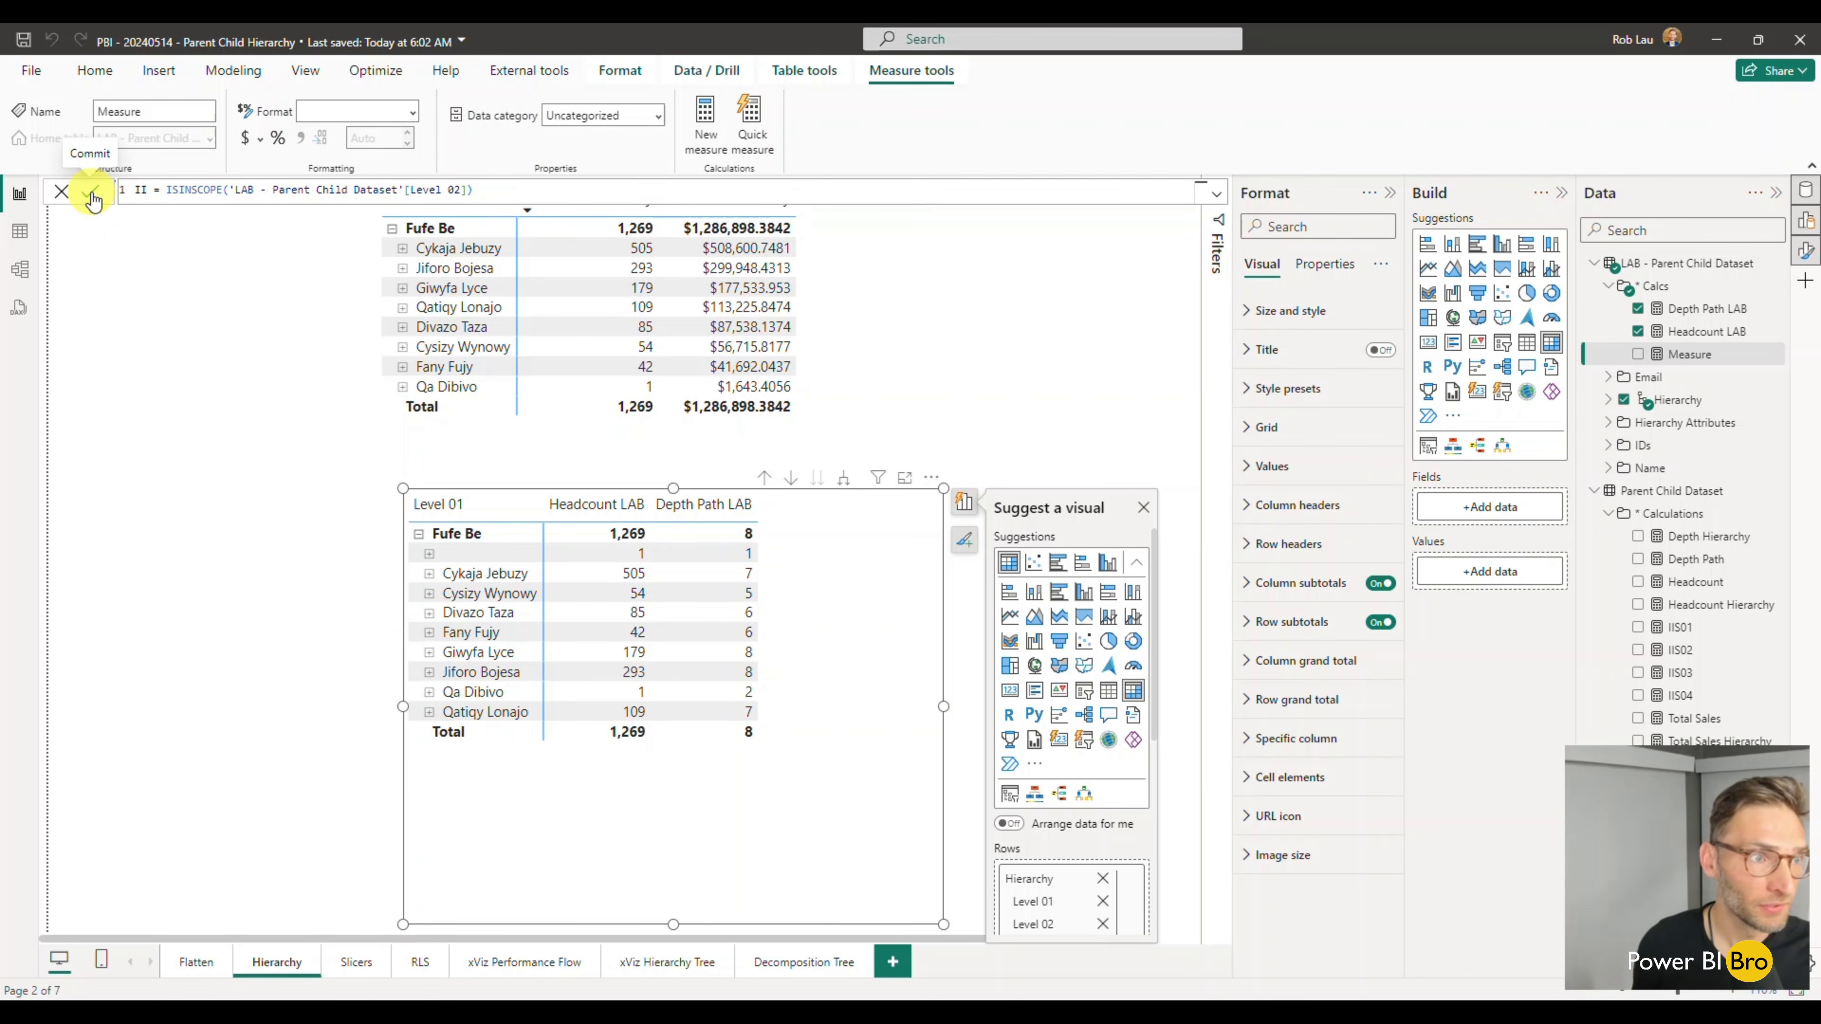
pyautogui.write('S02_LAB')
pyautogui.click(91, 192)
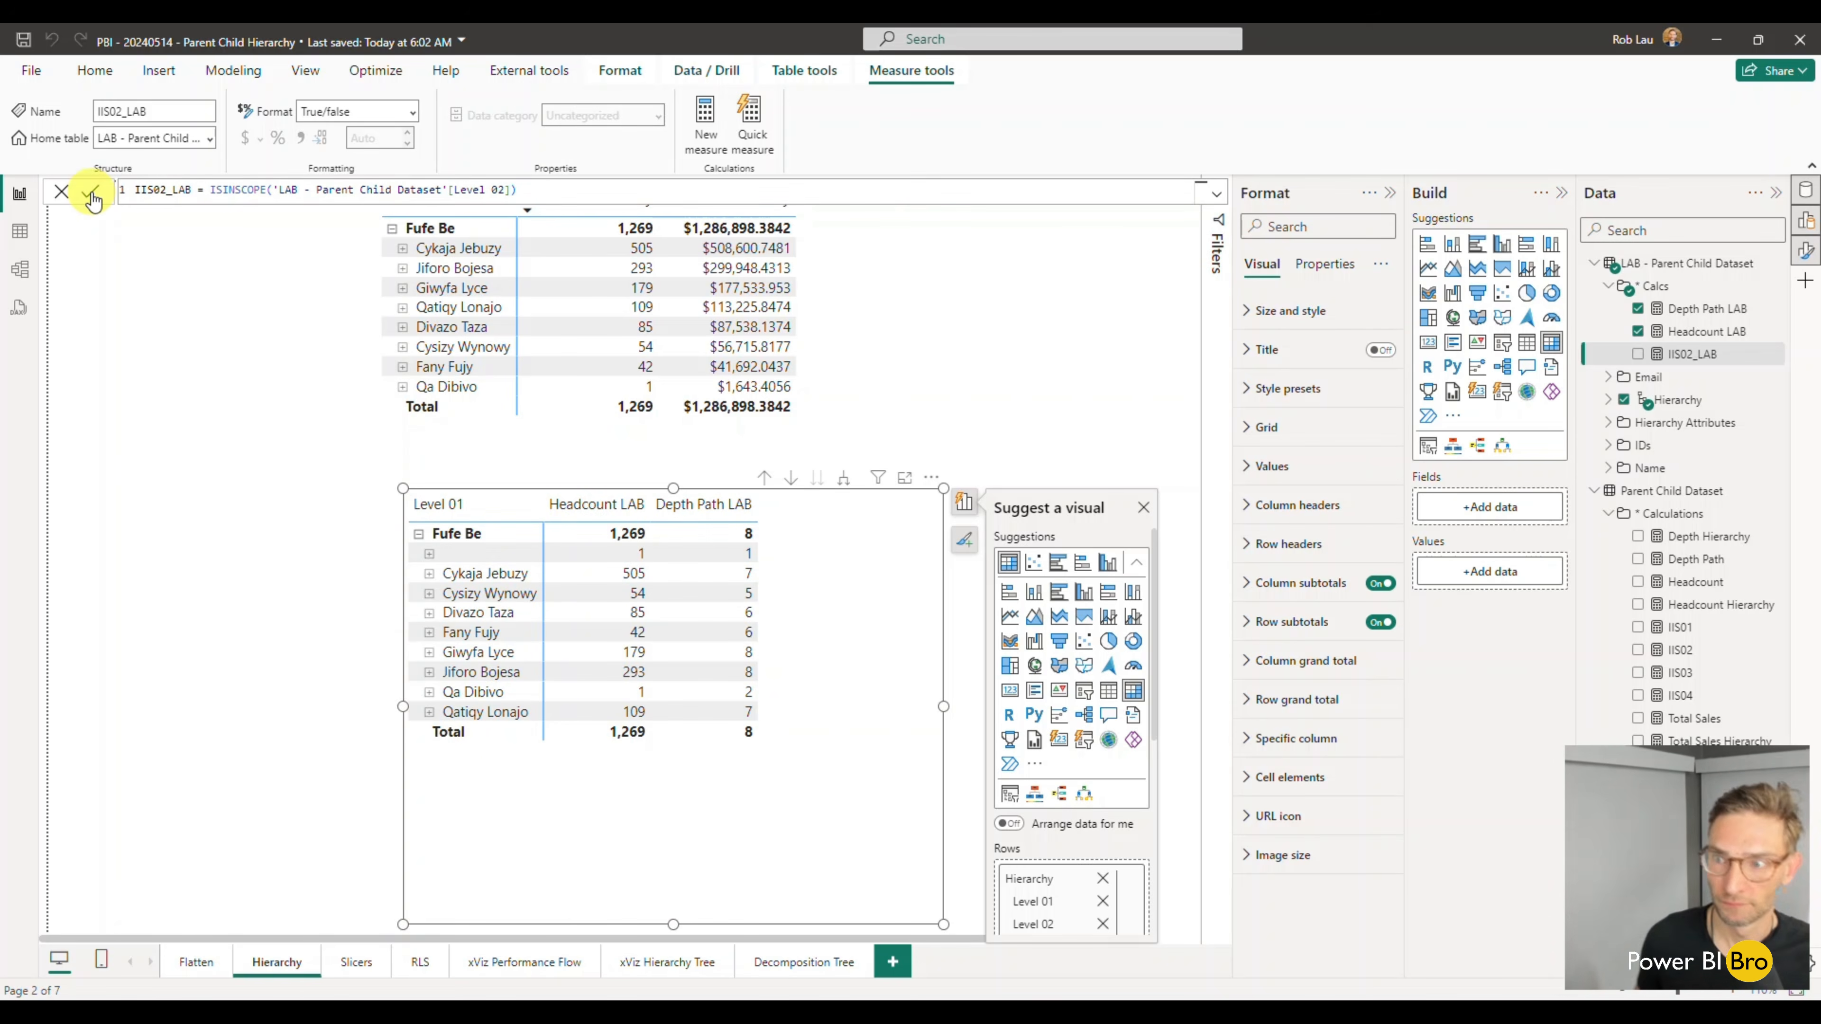
pyautogui.click(1638, 354)
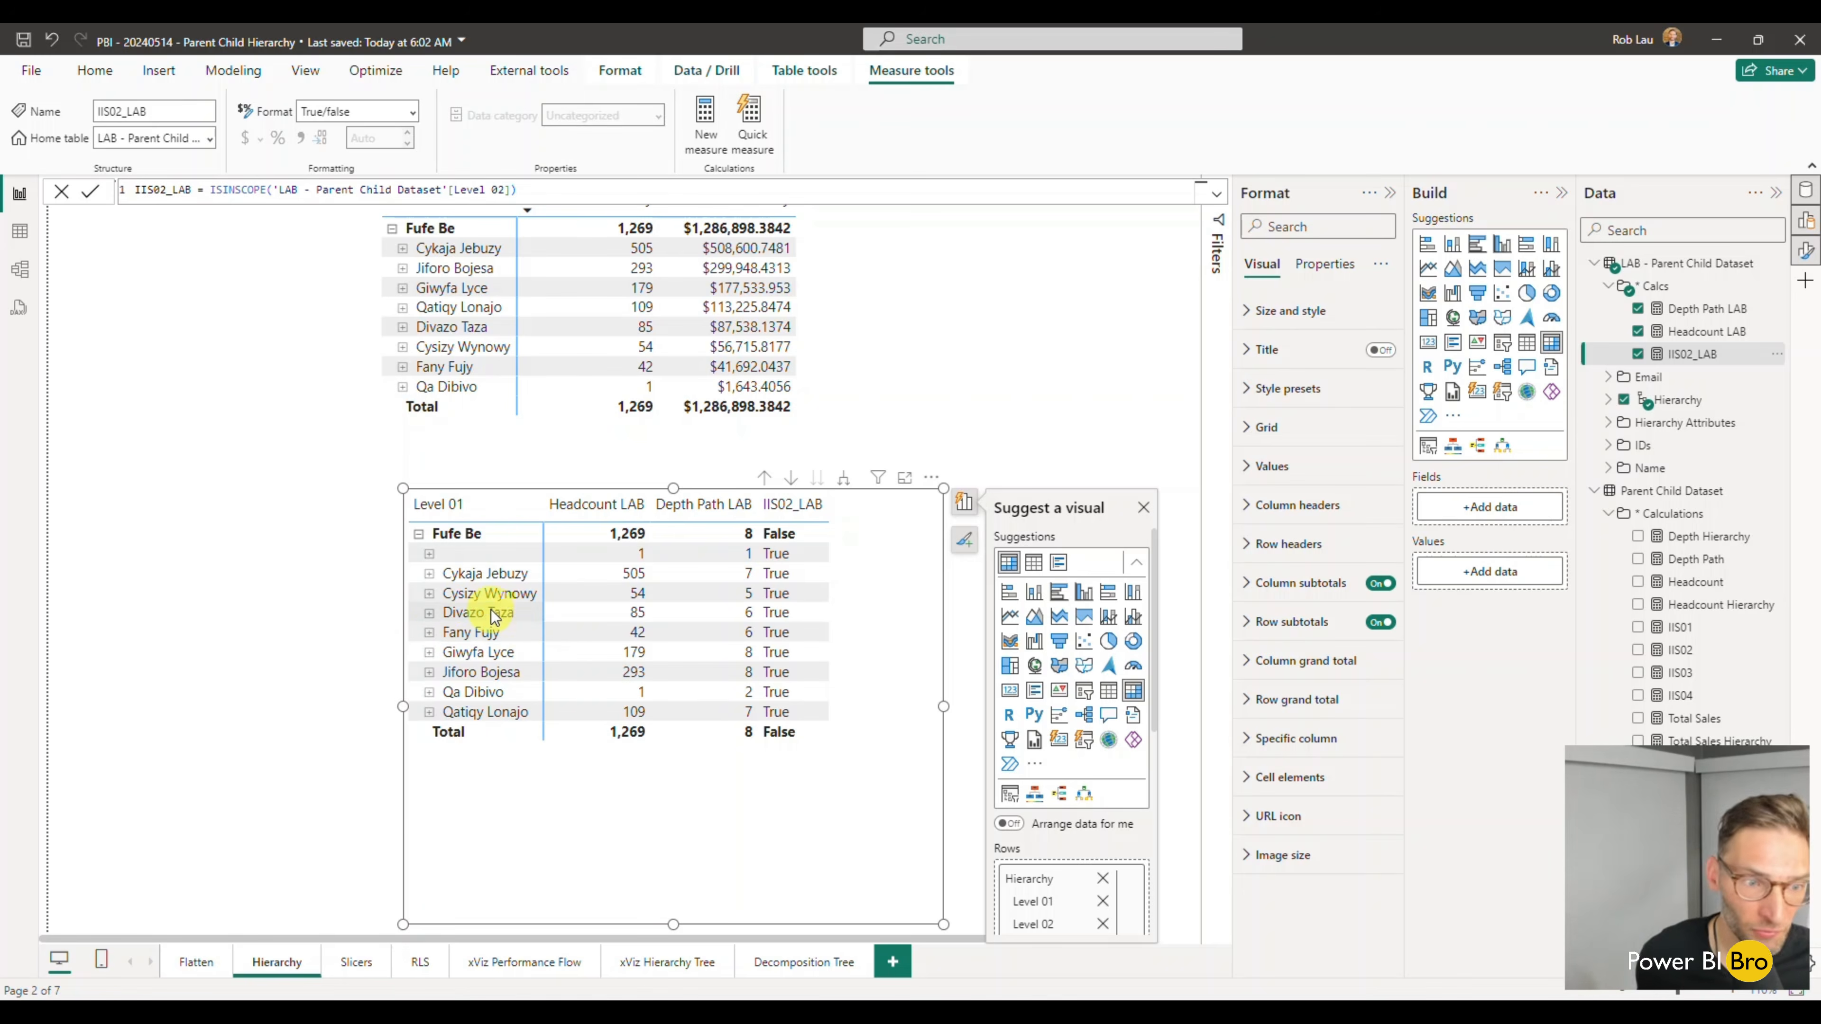
# - Examine the IIS02_LAB values on deeper levels under the third named Level 02 row, and collapse back to the Level 02 rows
pyautogui.click(429, 614)
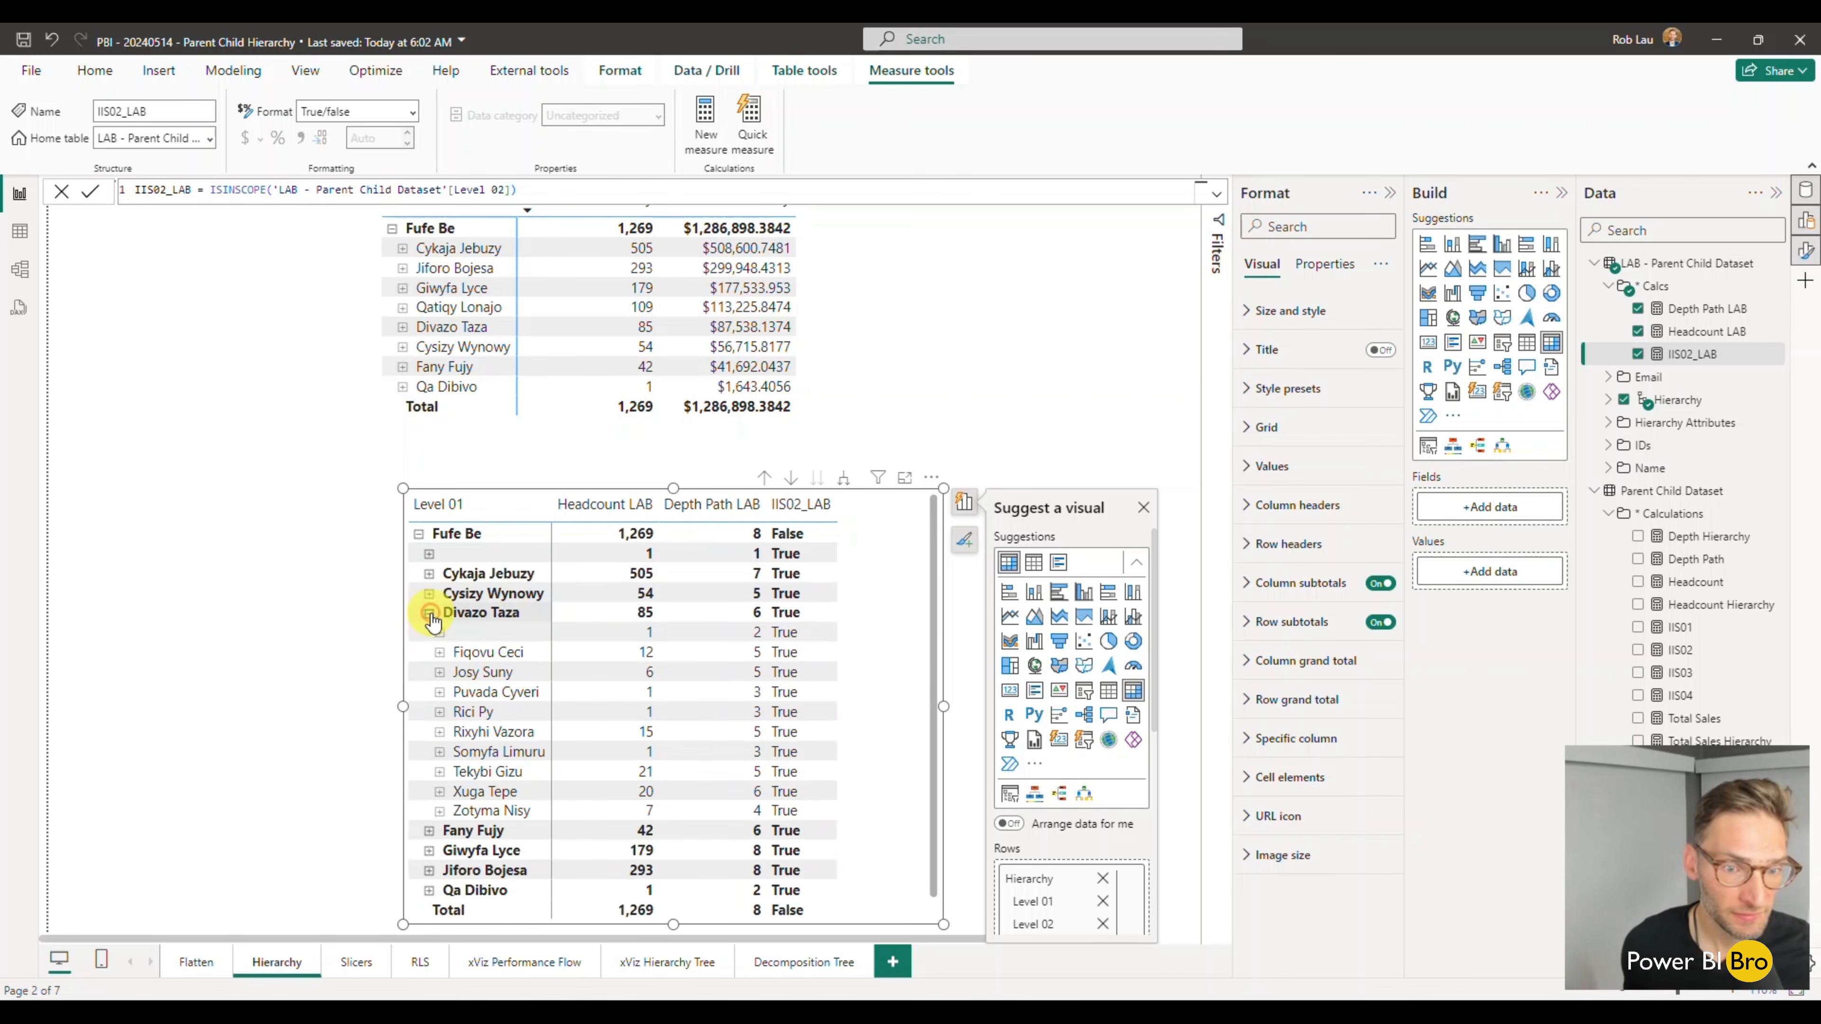
pyautogui.click(440, 652)
pyautogui.click(450, 692)
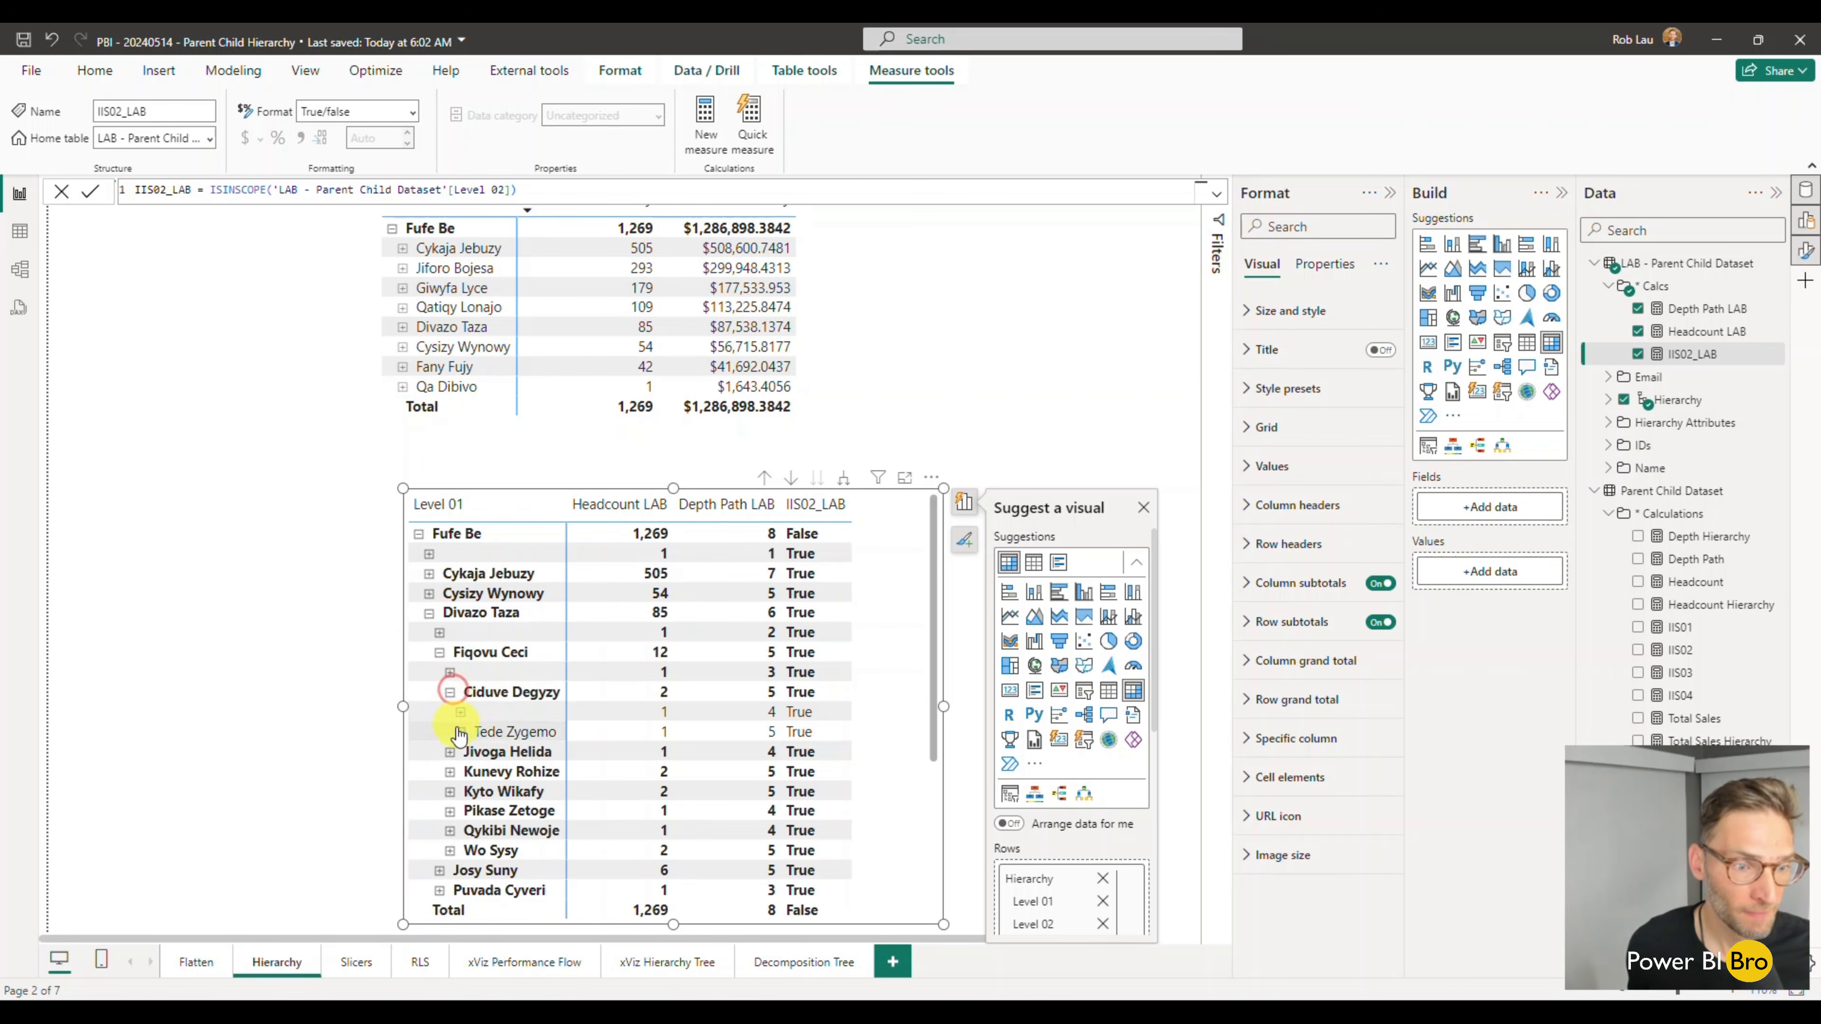
pyautogui.click(450, 752)
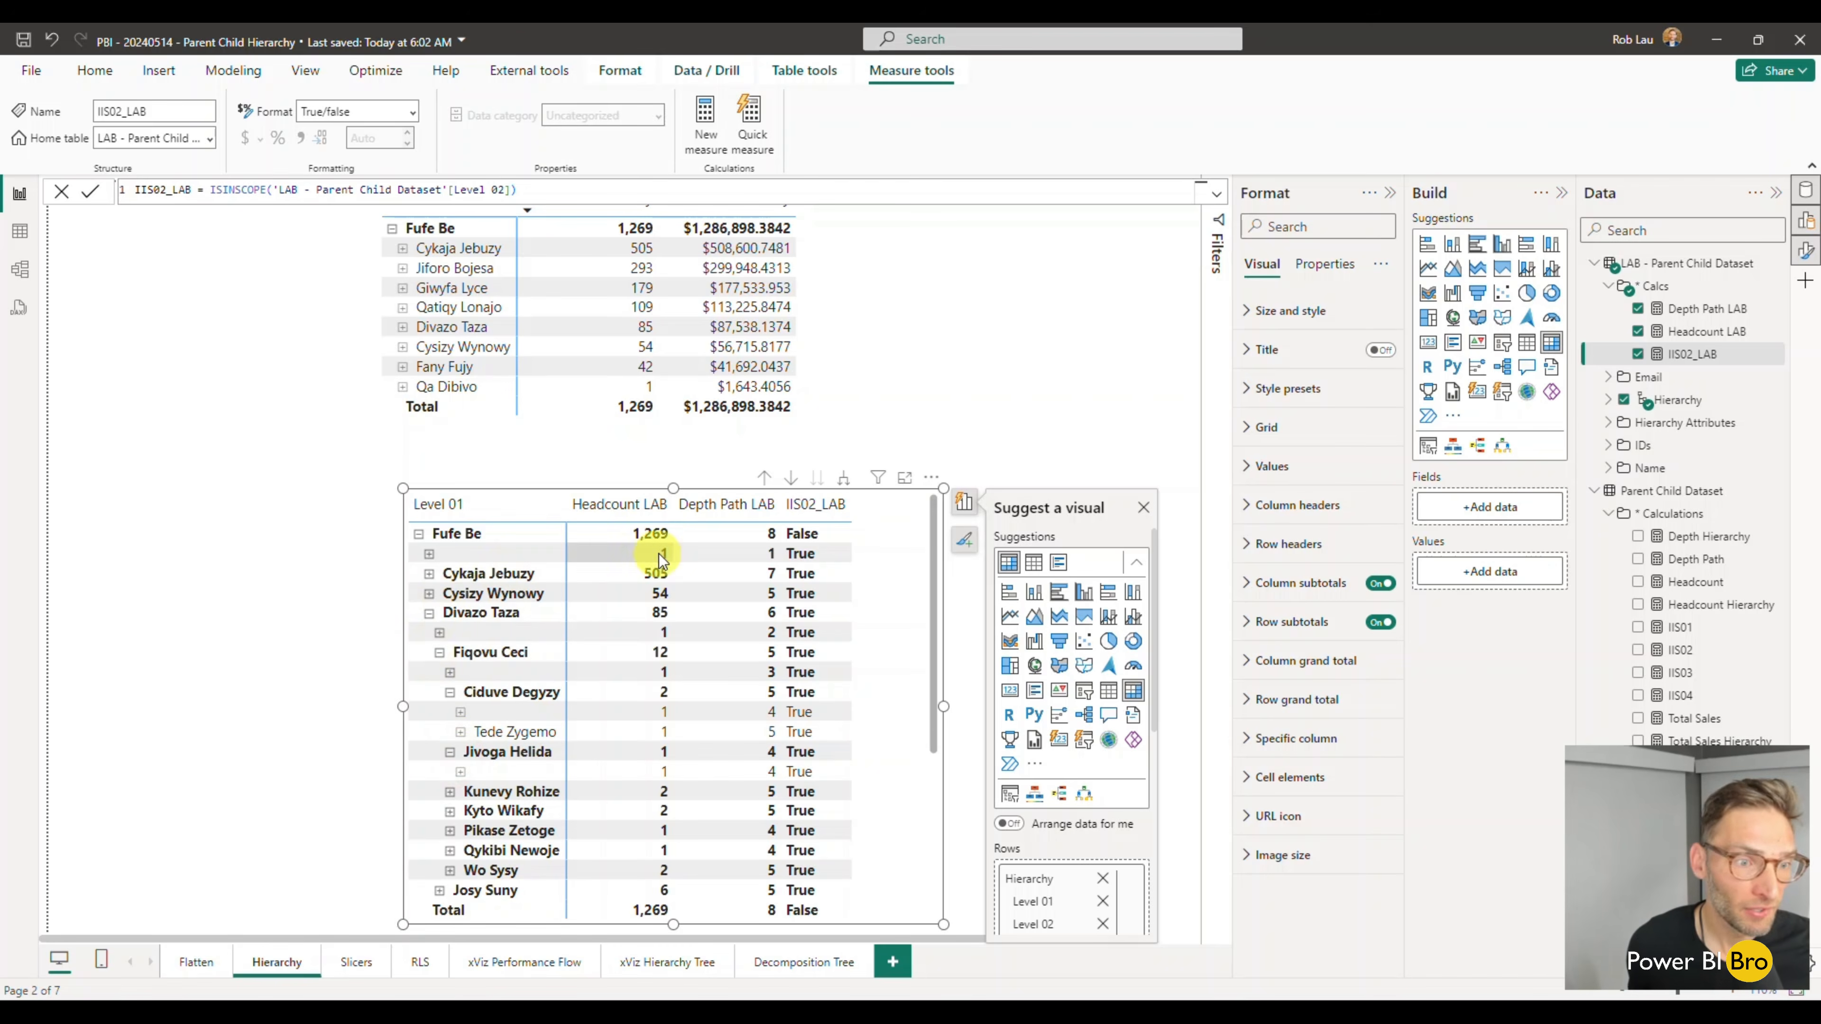
pyautogui.click(418, 534)
pyautogui.click(419, 533)
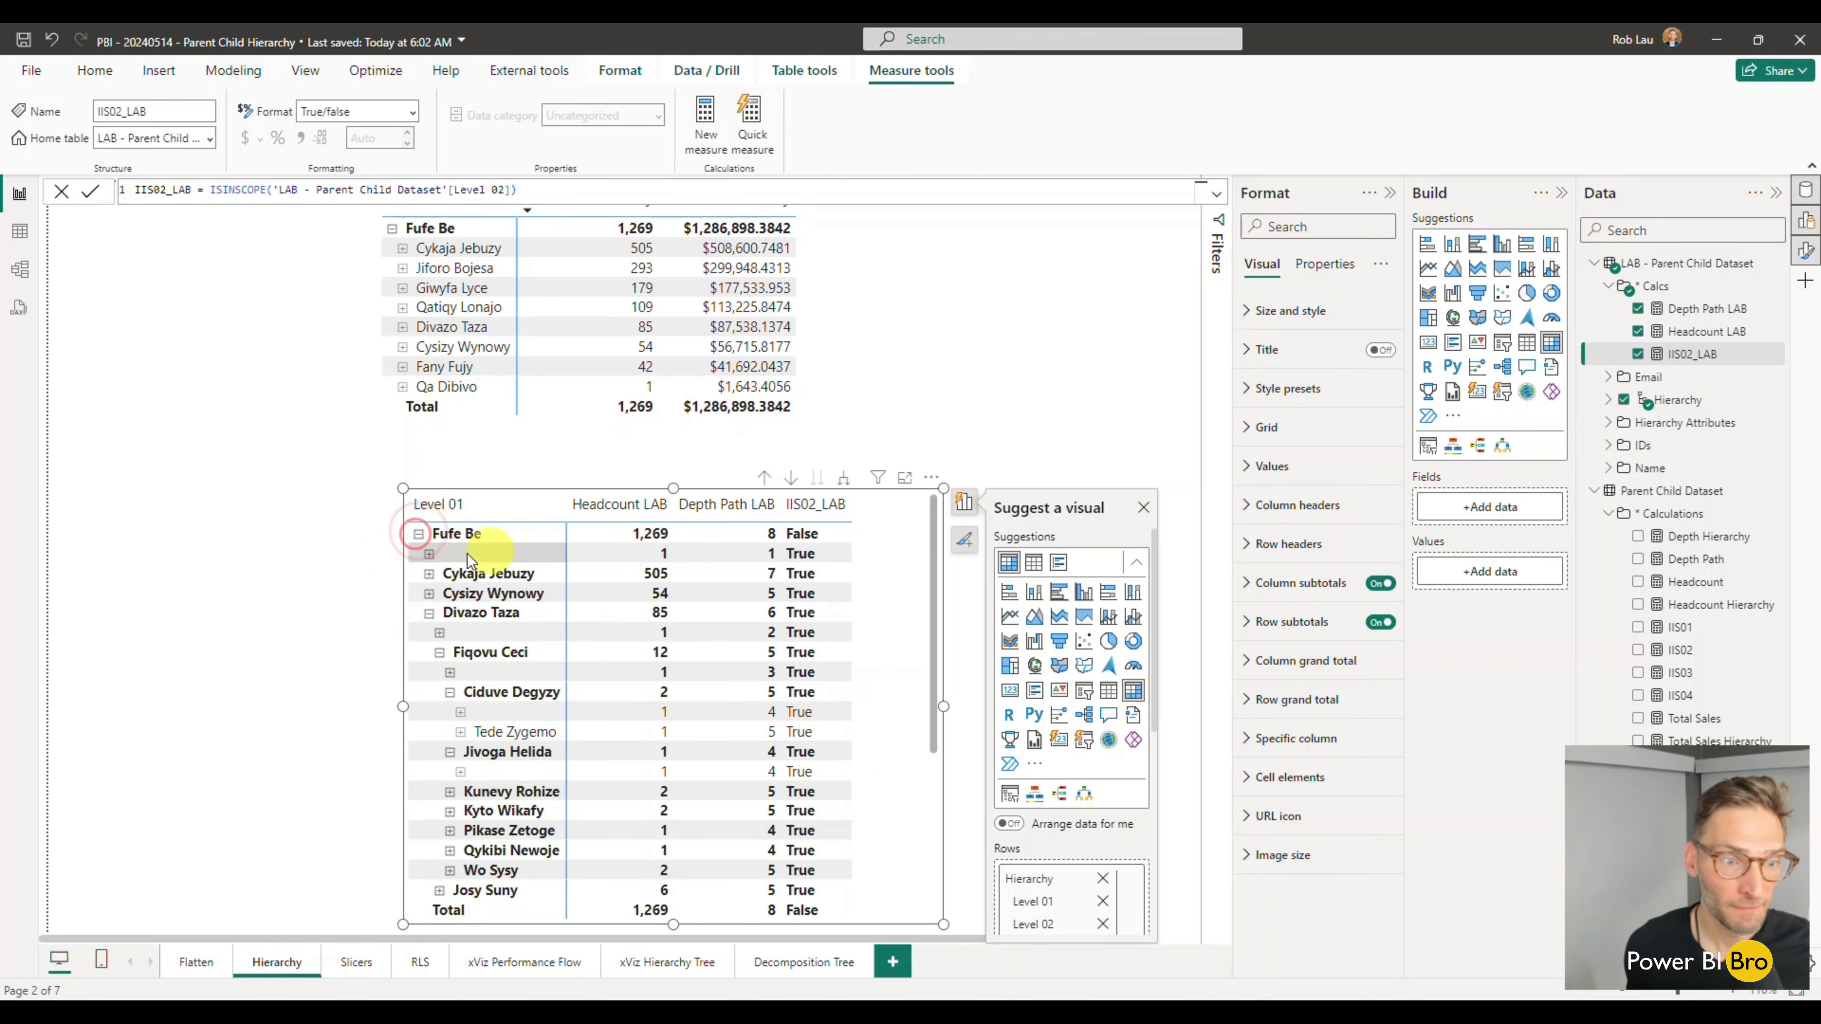
pyautogui.click(419, 535)
pyautogui.click(419, 535)
pyautogui.click(430, 613)
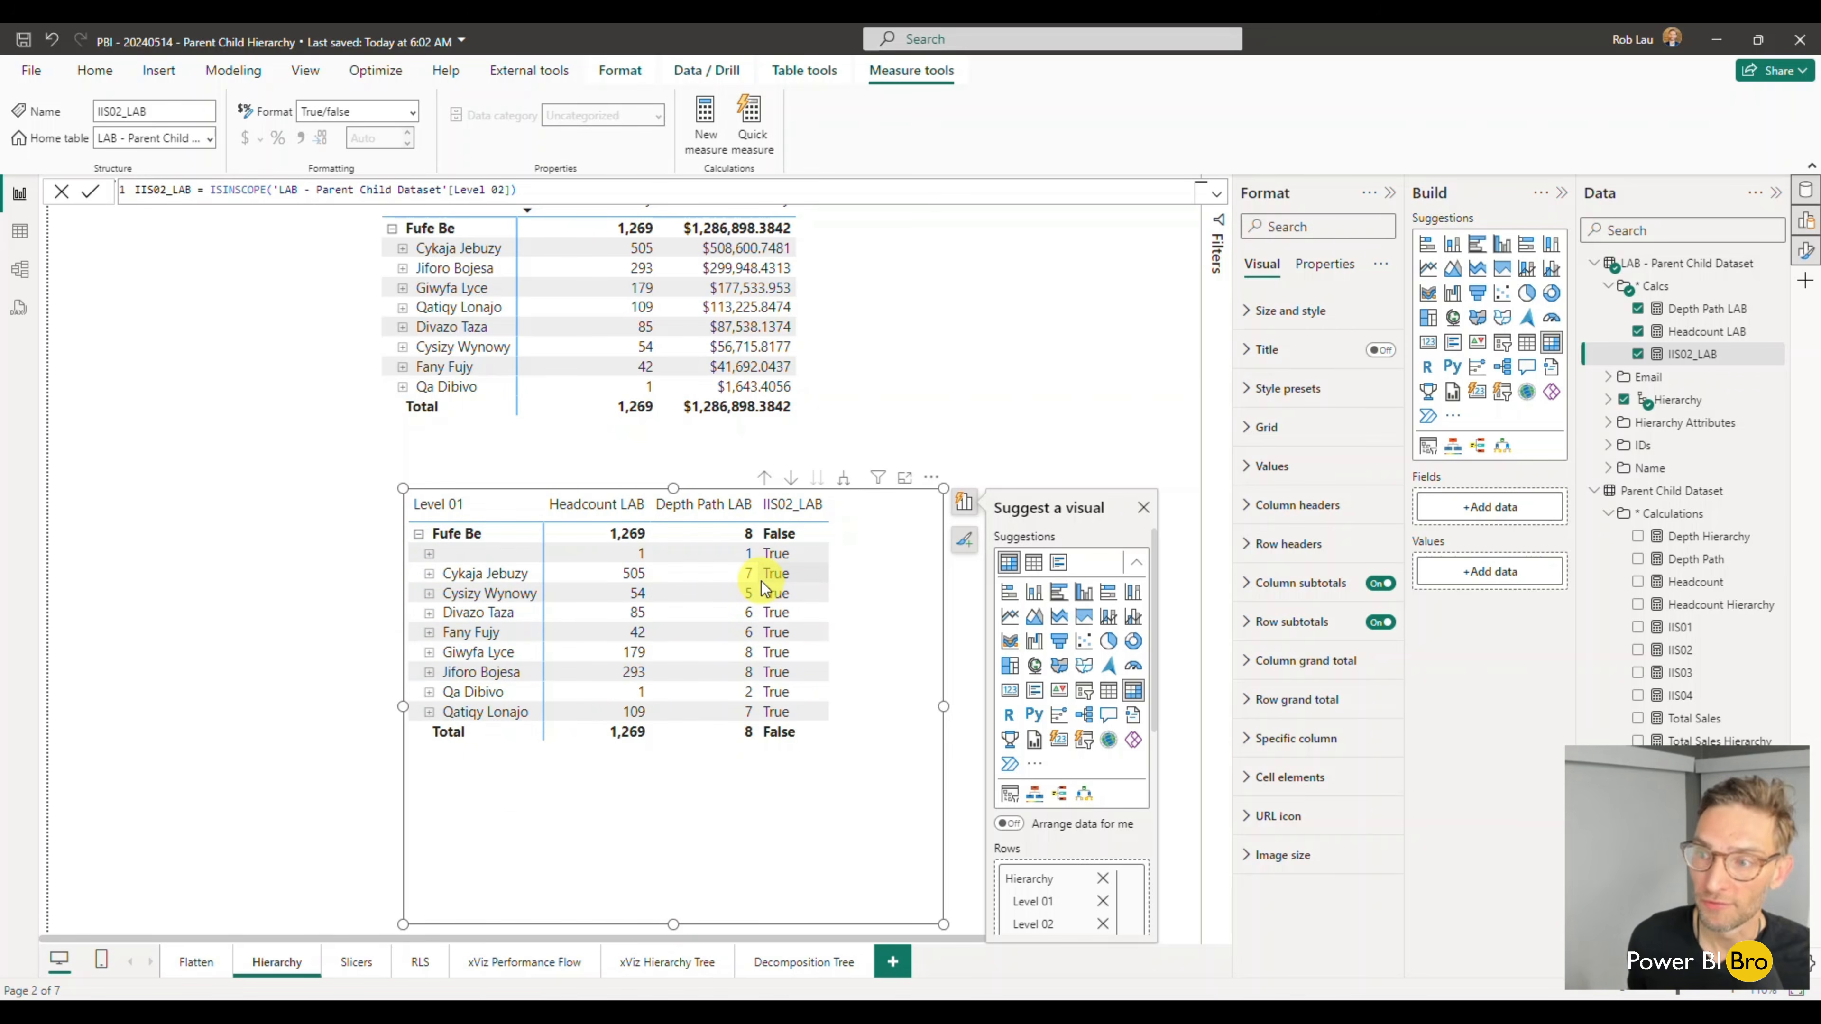
# - Copy the whole IIS02_LAB formula into a new measure in the LAB table's Calcs folder
pyautogui.moveTo(581, 192); pyautogui.dragTo(104, 193)
pyautogui.hotkey('ctrl', 'c')
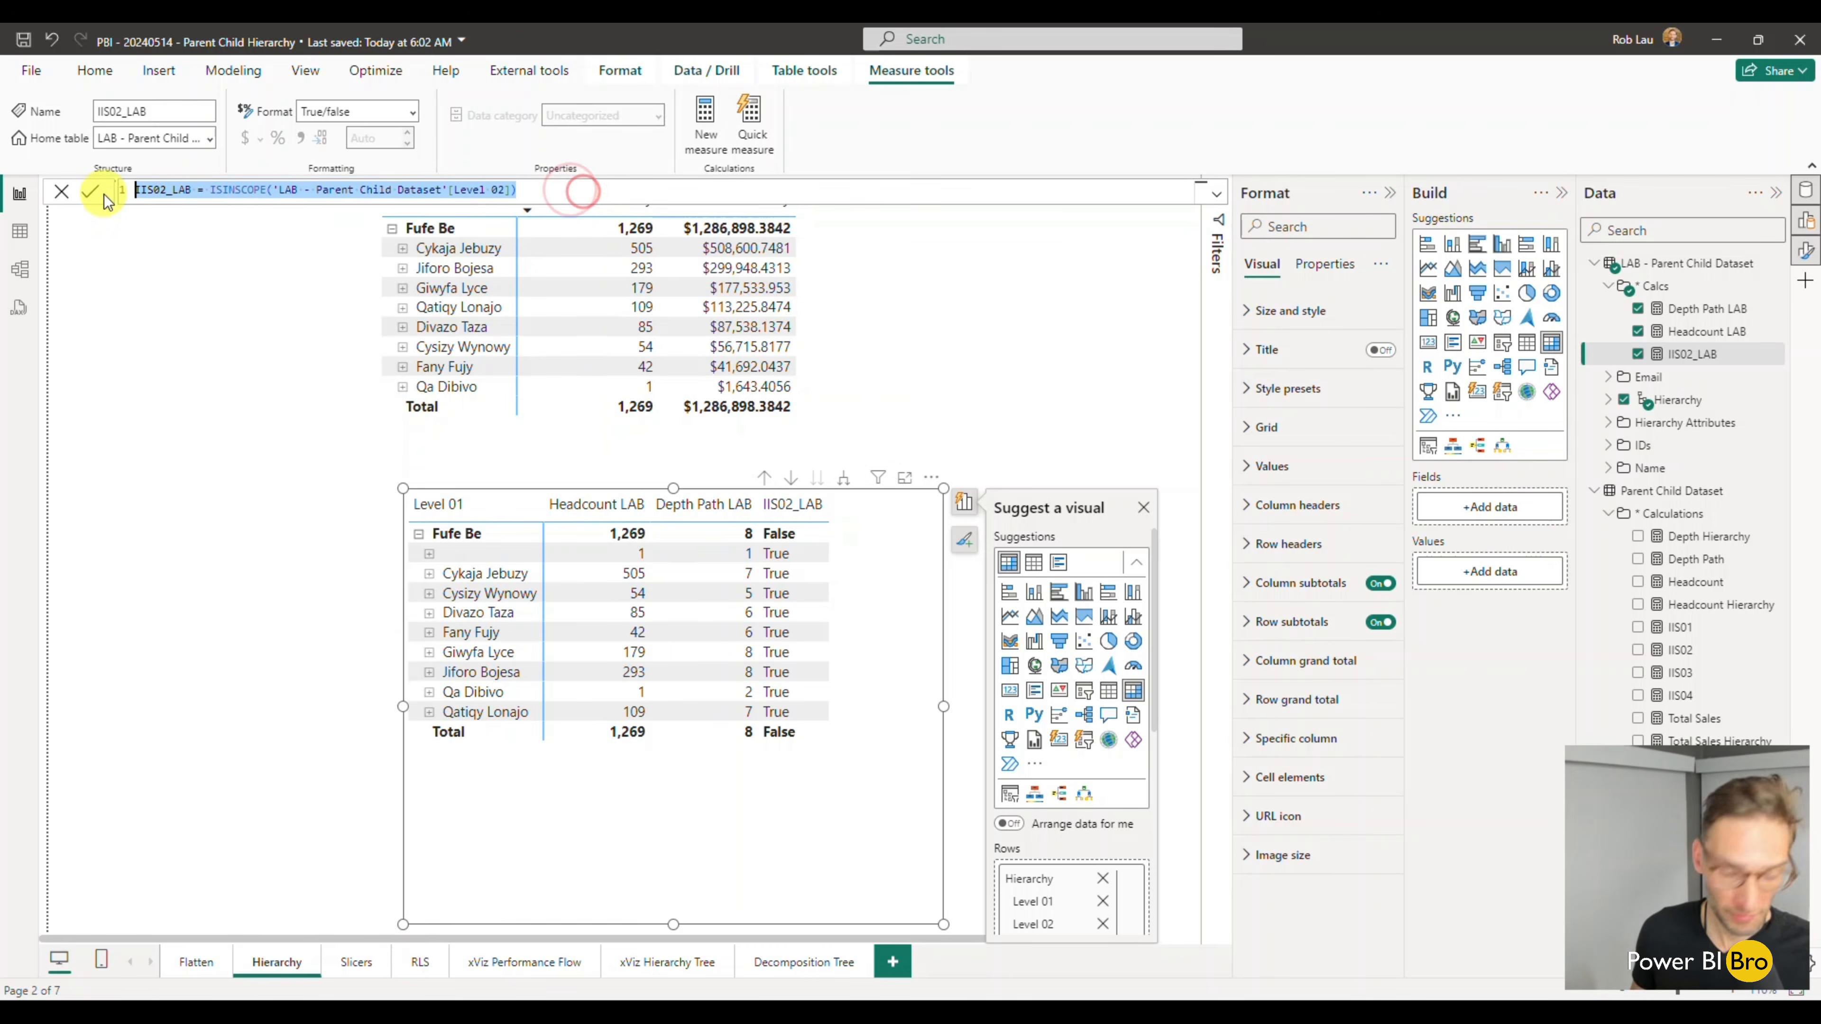
pyautogui.click(1776, 294)
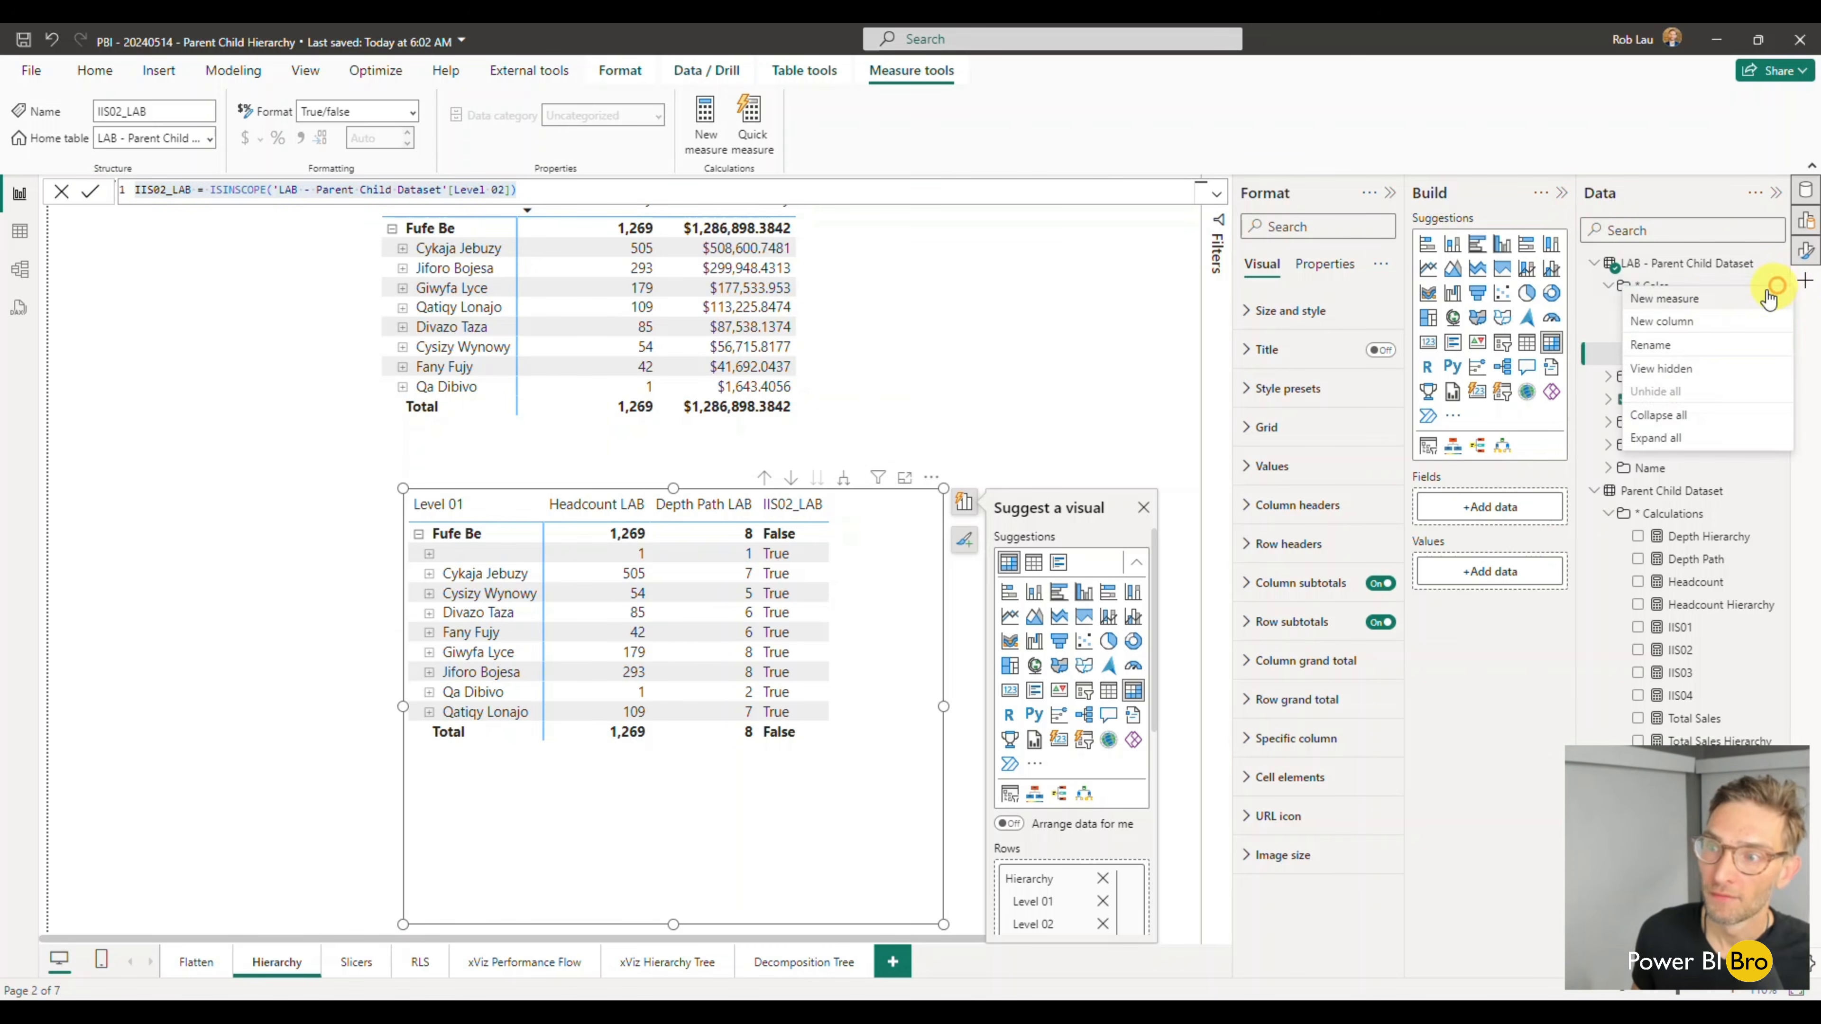
pyautogui.click(1713, 295)
pyautogui.hotkey('ctrl', 'a')
pyautogui.hotkey('ctrl', 'v')
# - Change the copied formula's measure name to IIS03_LAB and its column to [Level 03], and commit it
pyautogui.click(162, 188)
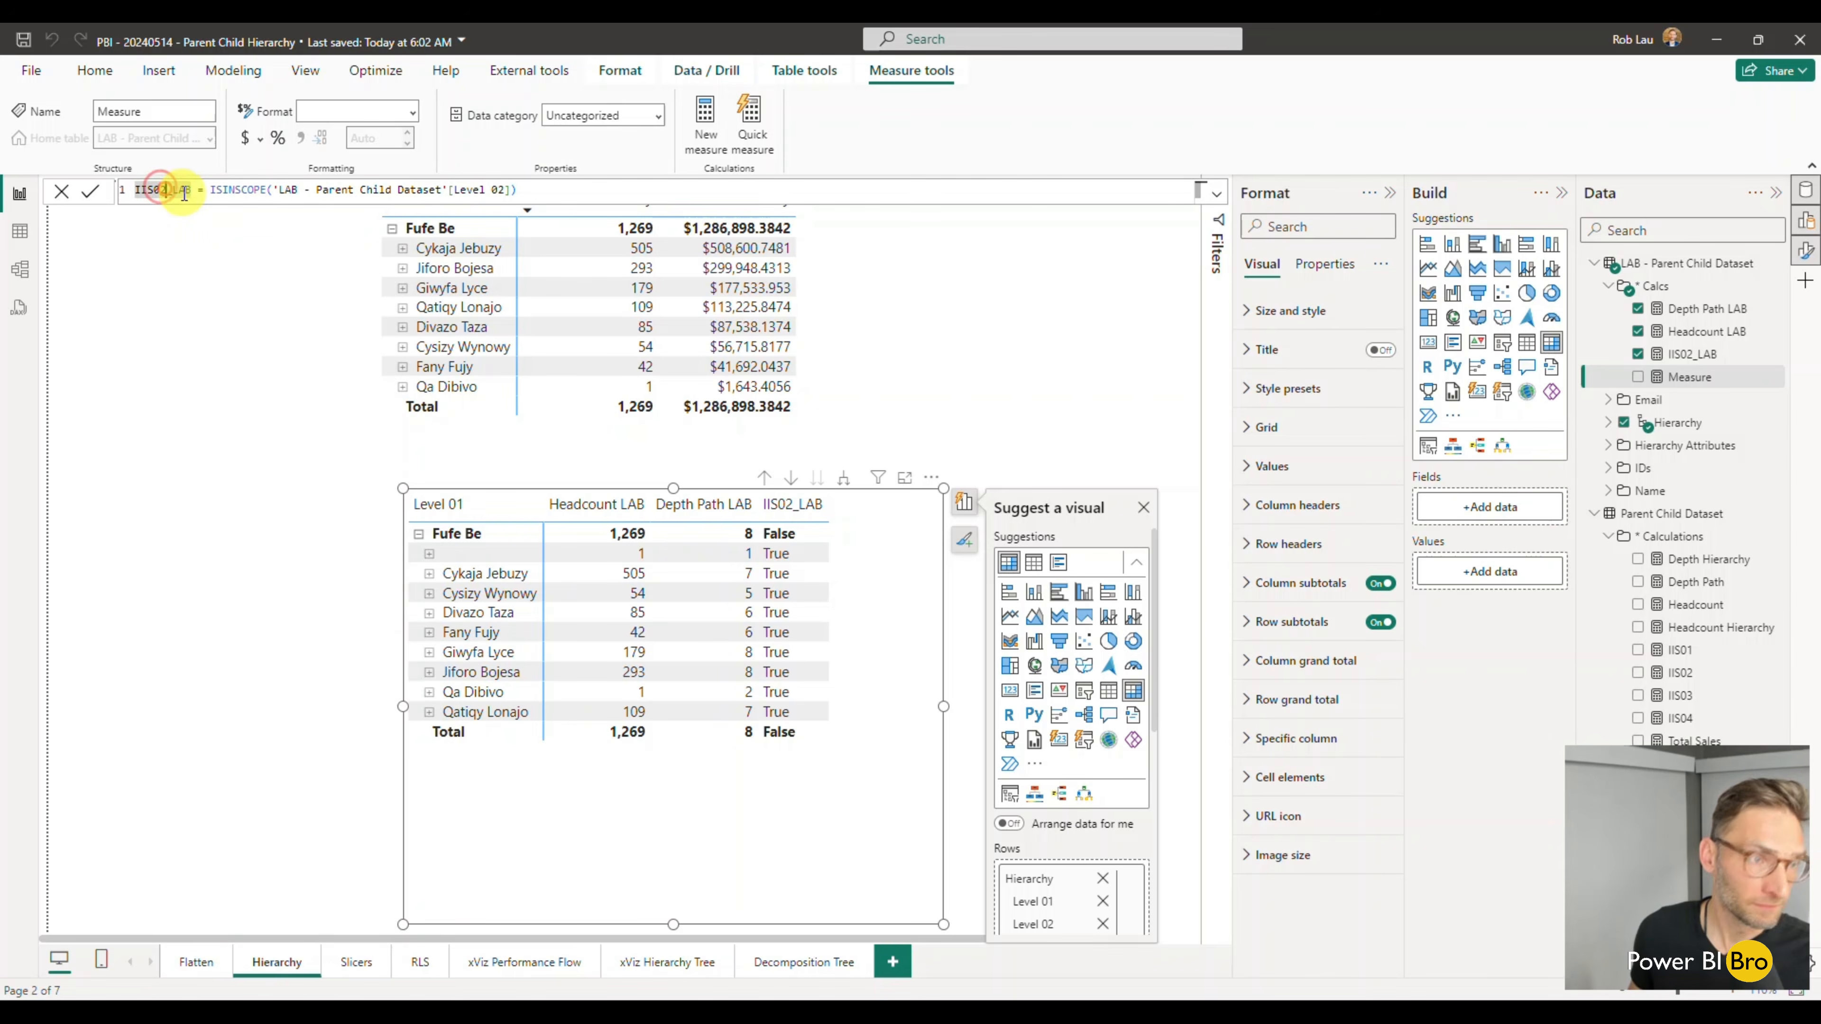
pyautogui.press('BackSpace')
pyautogui.write('3')
pyautogui.click(506, 190)
pyautogui.press('BackSpace')
pyautogui.write('3')
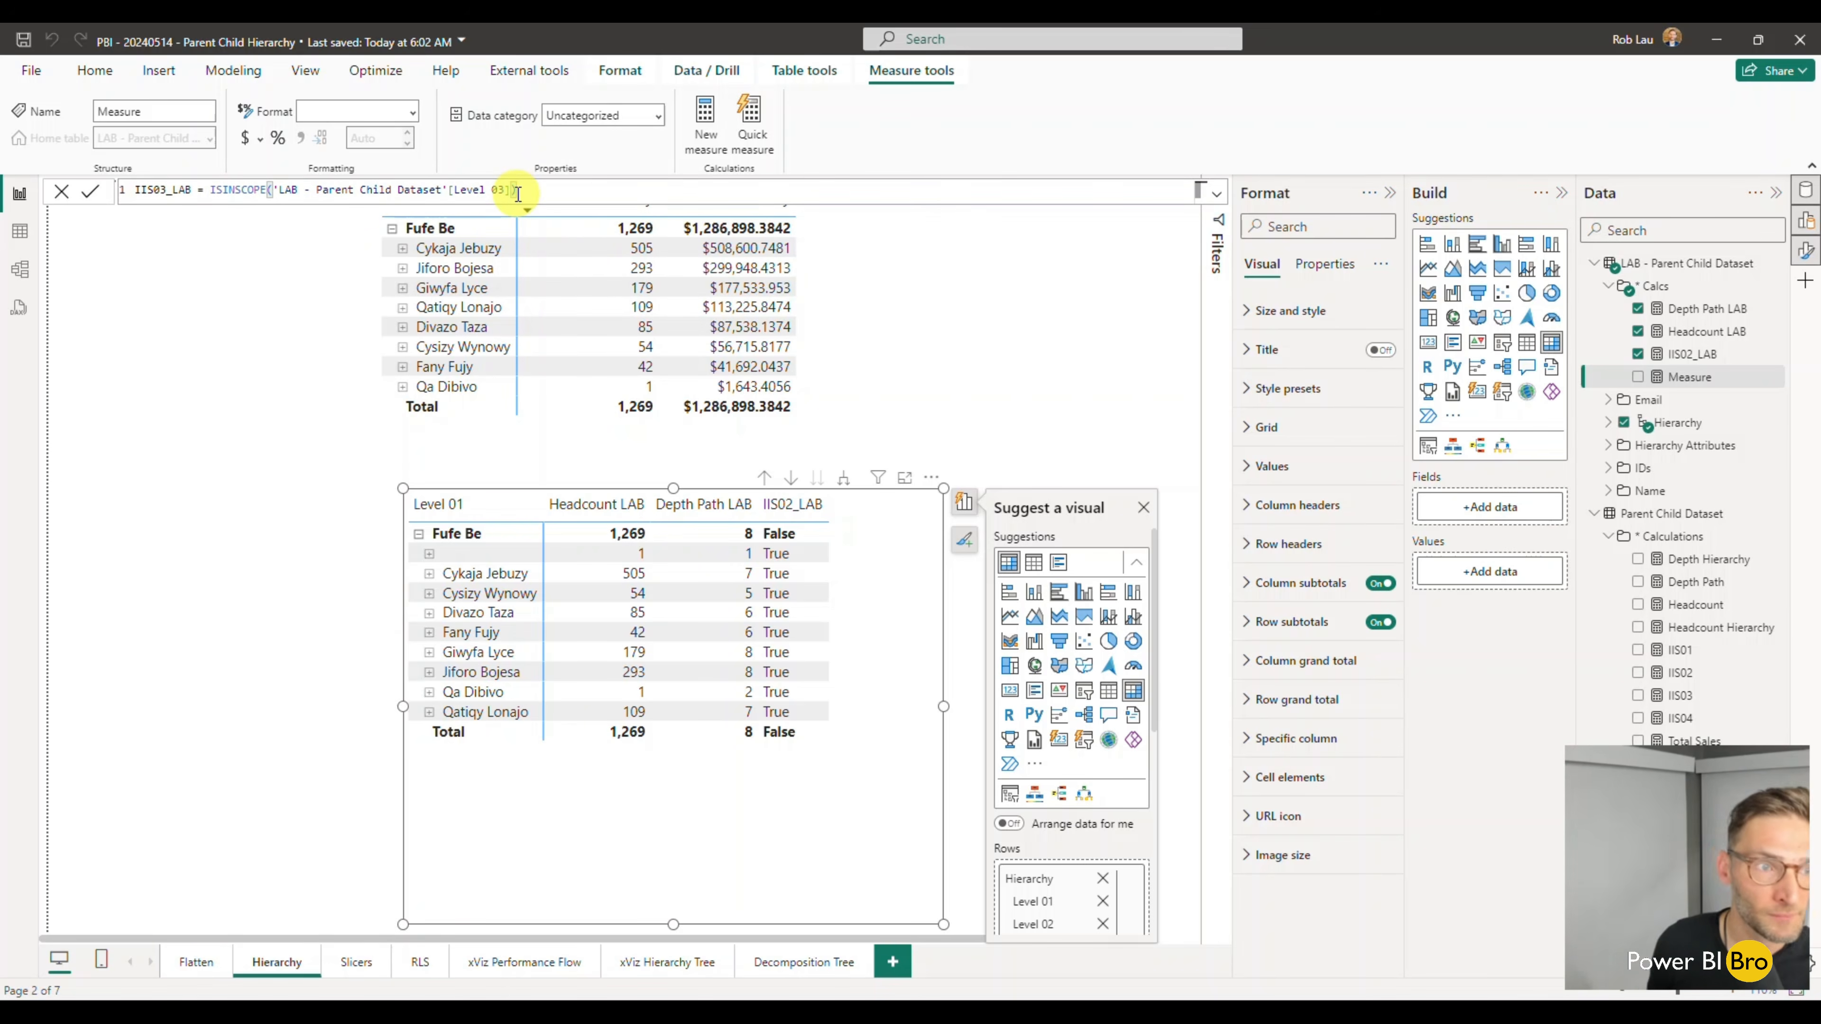
pyautogui.click(859, 765)
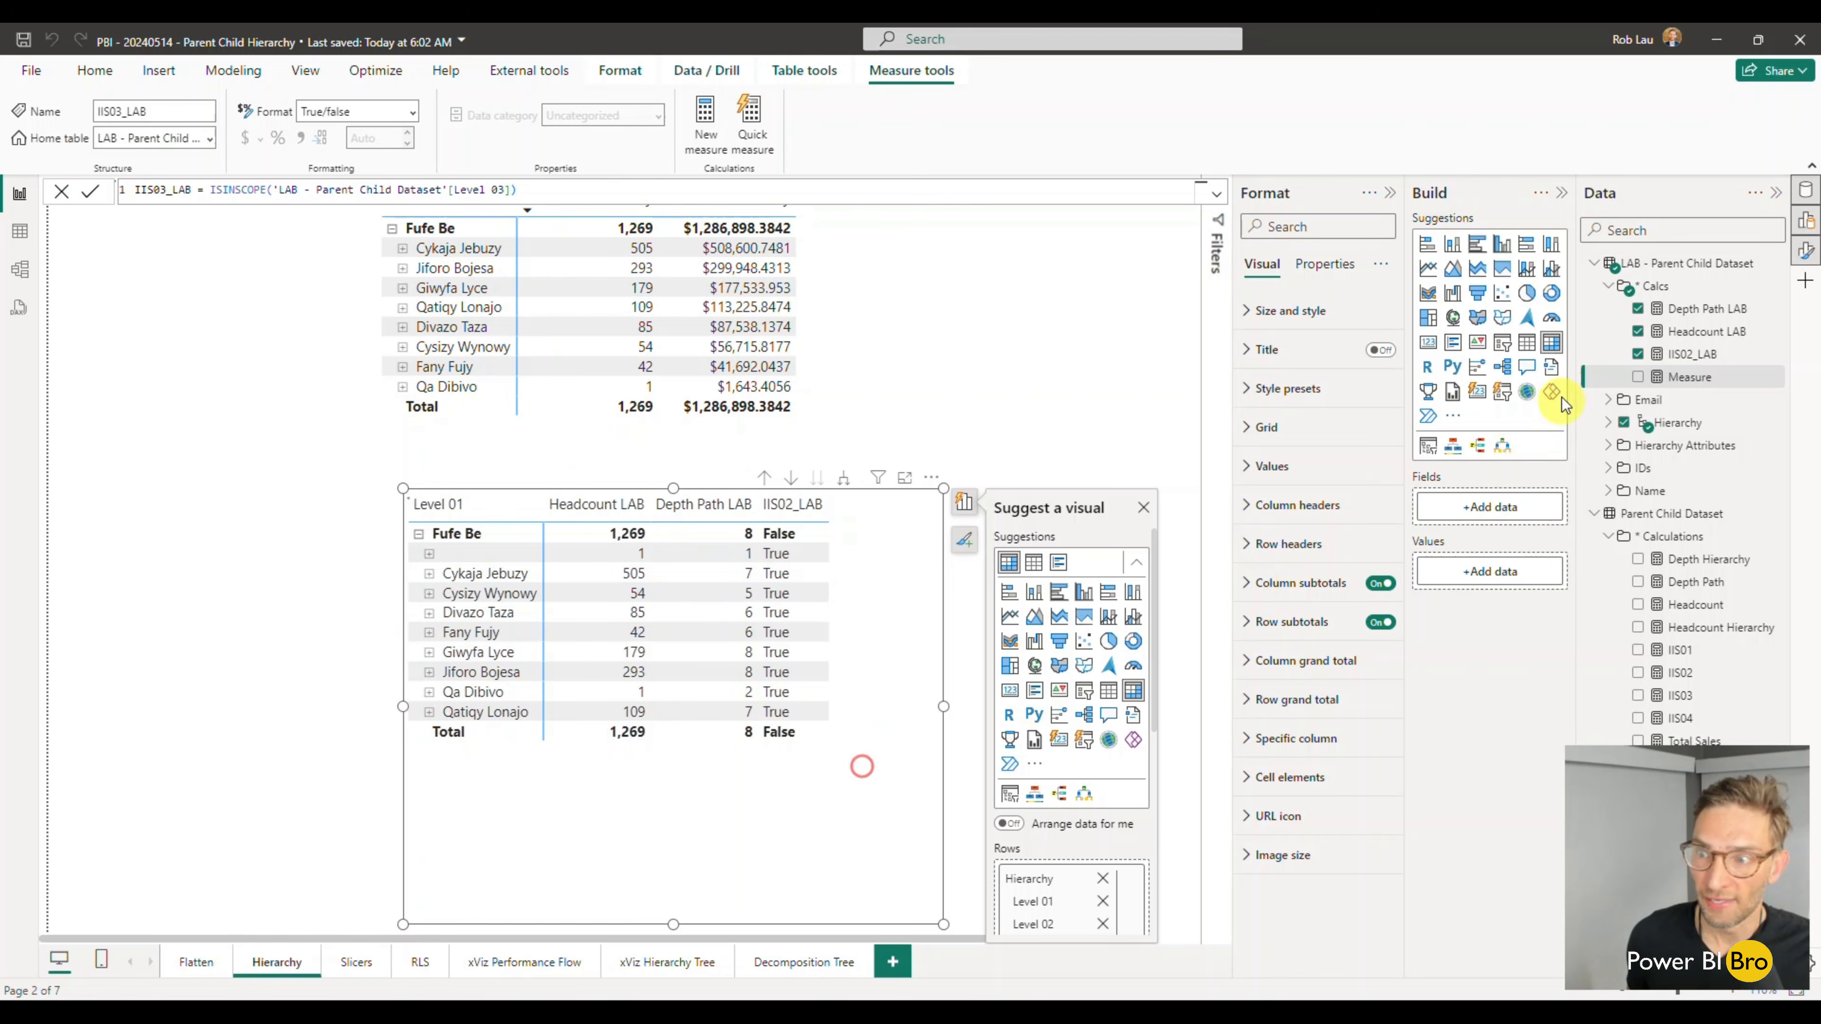
# - Add the IIS03_LAB measure to the lower matrix and widen the matrix to fit the extra column
pyautogui.click(1637, 377)
pyautogui.moveTo(943, 706); pyautogui.dragTo(1068, 705)
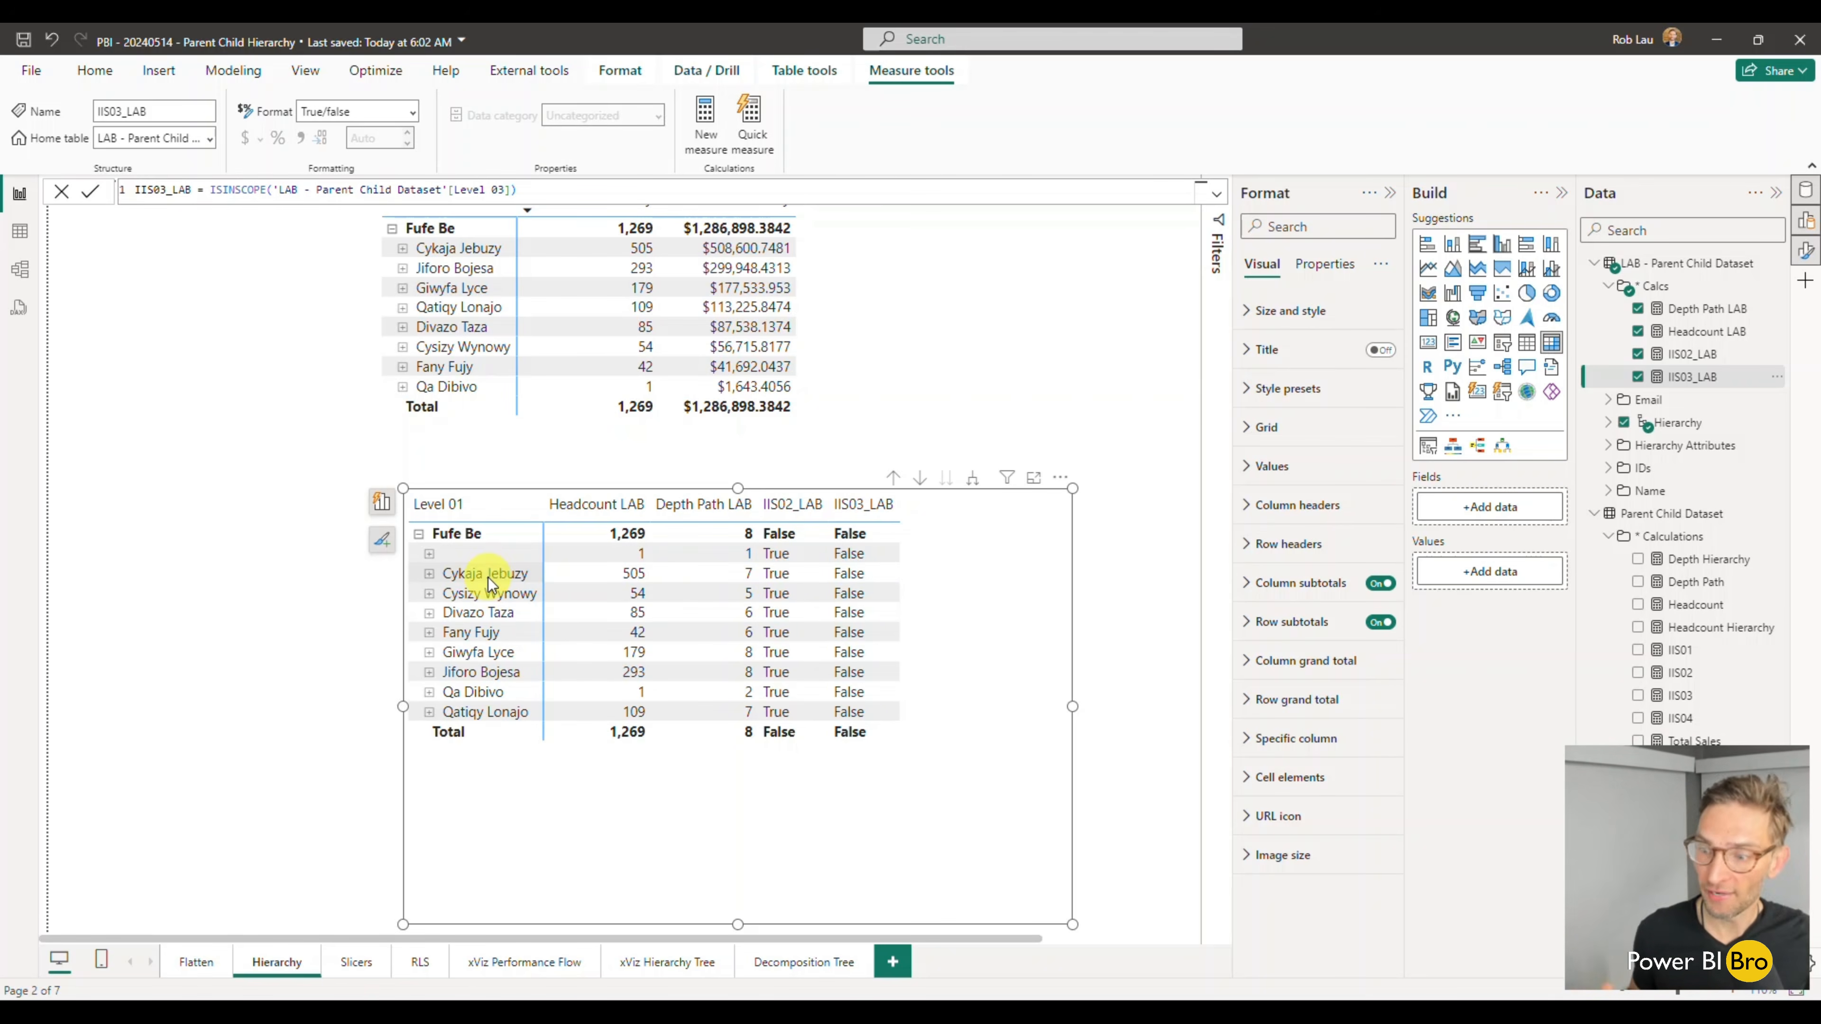
# - Check the IIS03_LAB values beneath the first named Level 02 row and its blank child, and collapse that row again
pyautogui.click(429, 573)
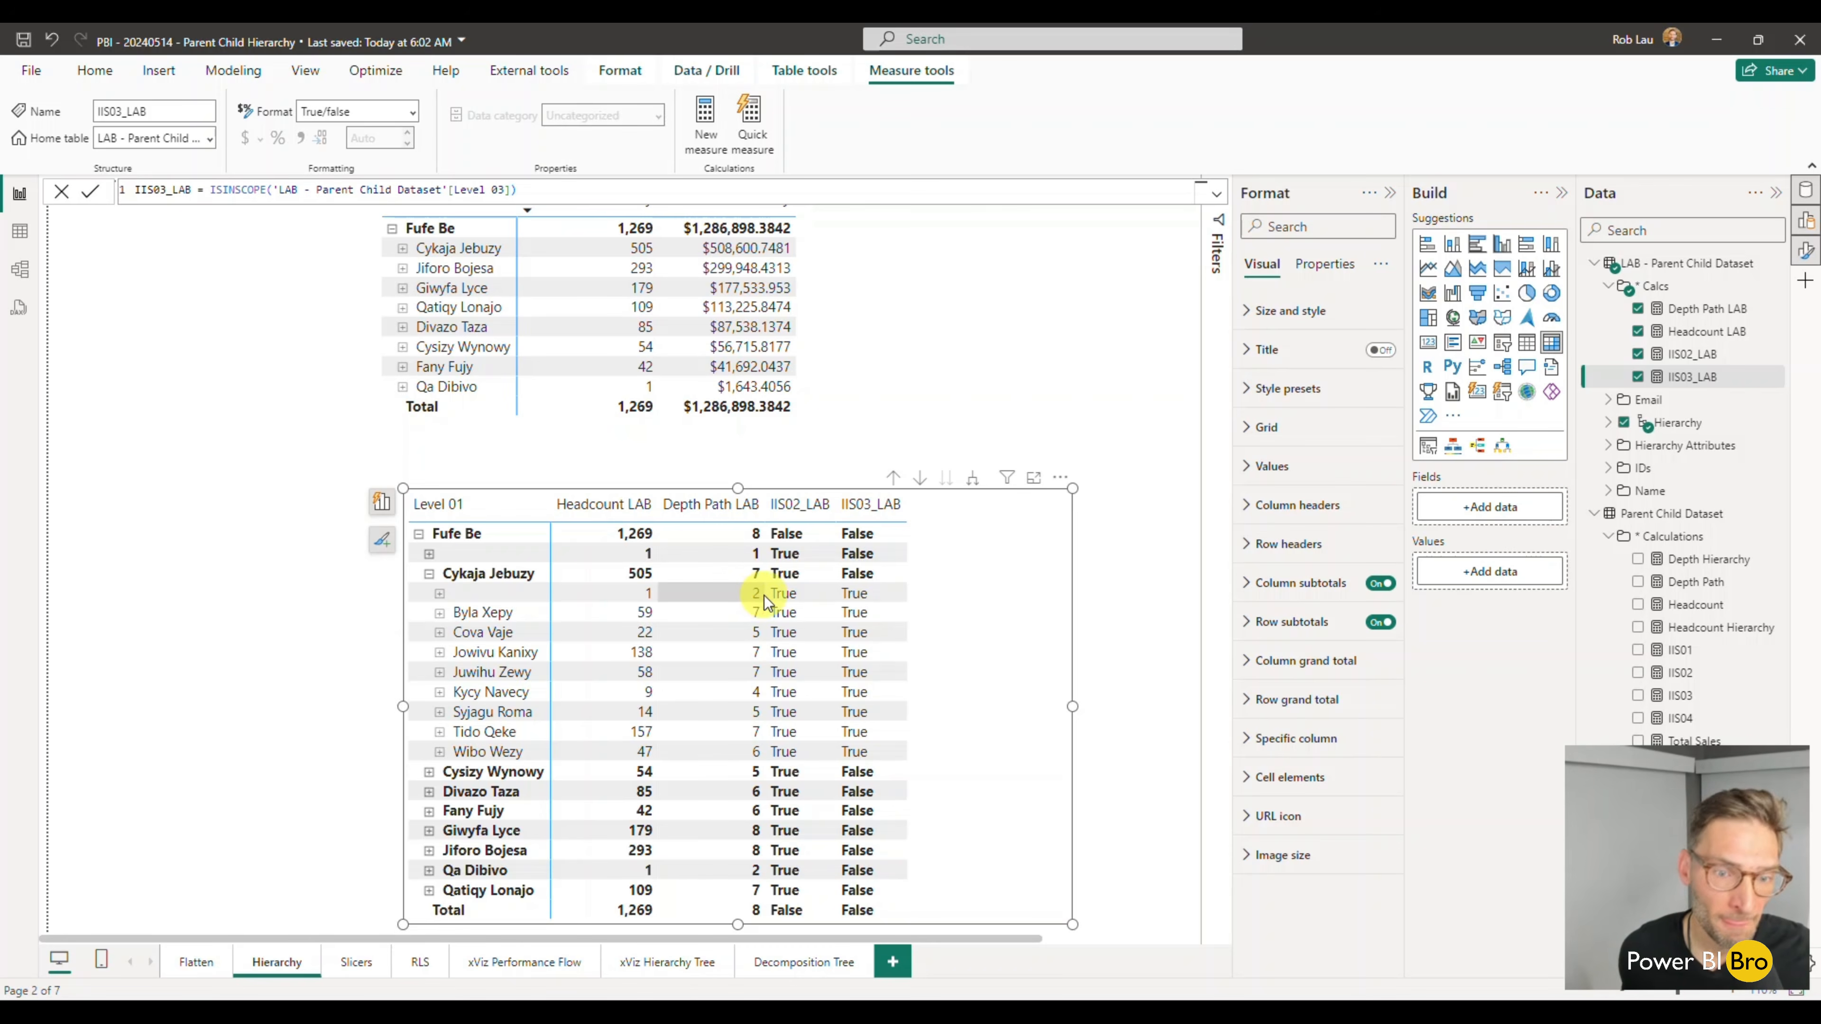
pyautogui.click(440, 593)
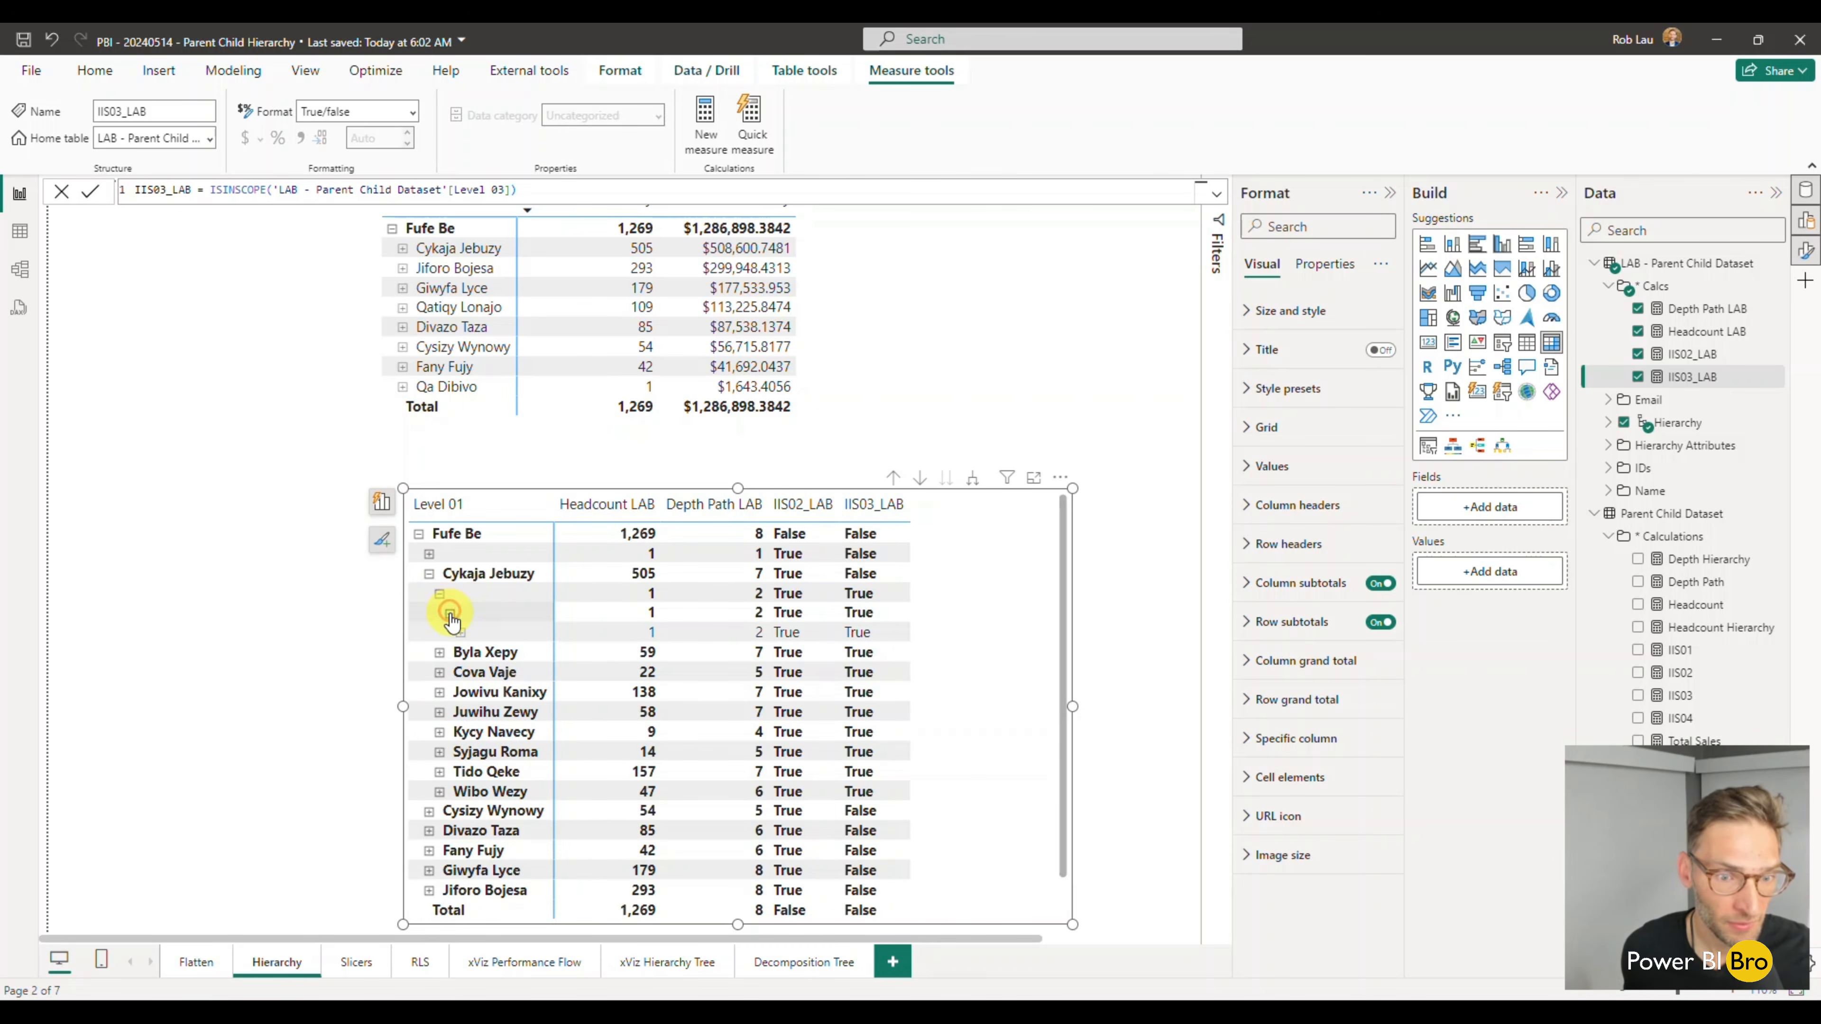
pyautogui.click(429, 576)
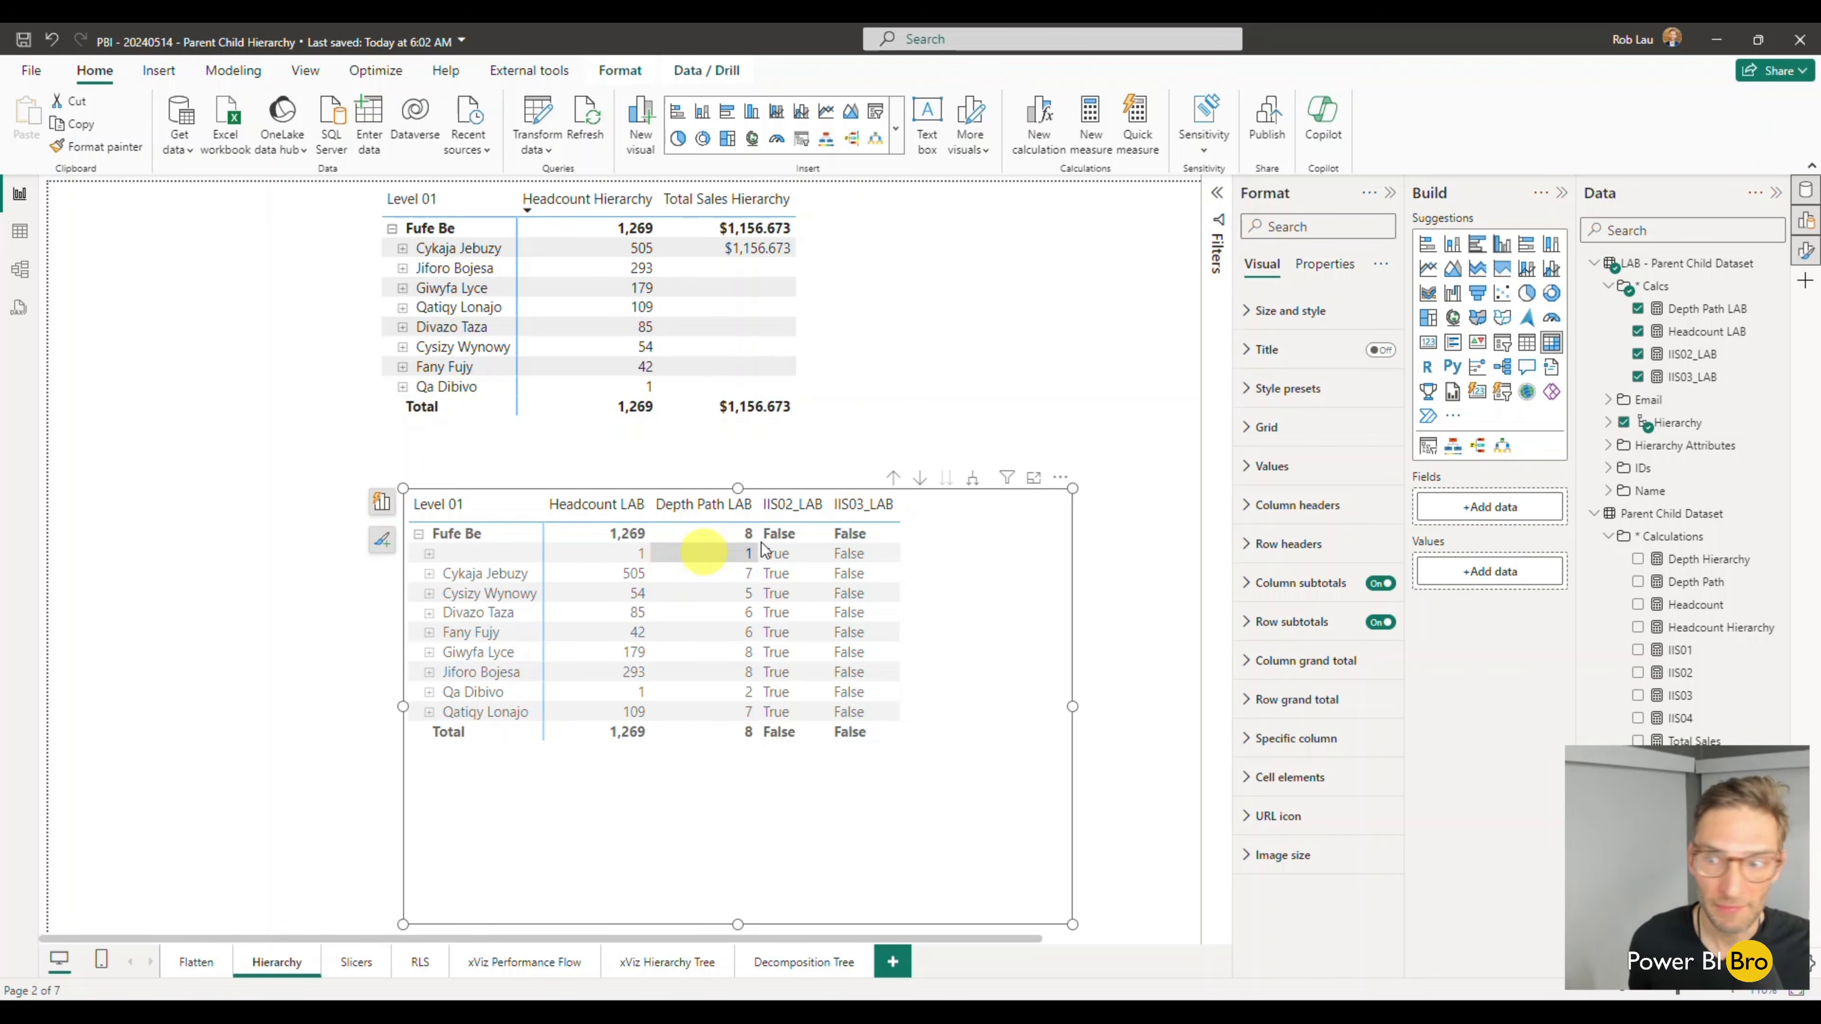
# - Copy the Headcount Hierarchy formula into a new measure in LAB - Parent Child Dataset and name it Headcount Hierarchy LAB
pyautogui.click(1720, 627)
pyautogui.moveTo(181, 275); pyautogui.dragTo(105, 183)
pyautogui.hotkey('ctrl', 'c')
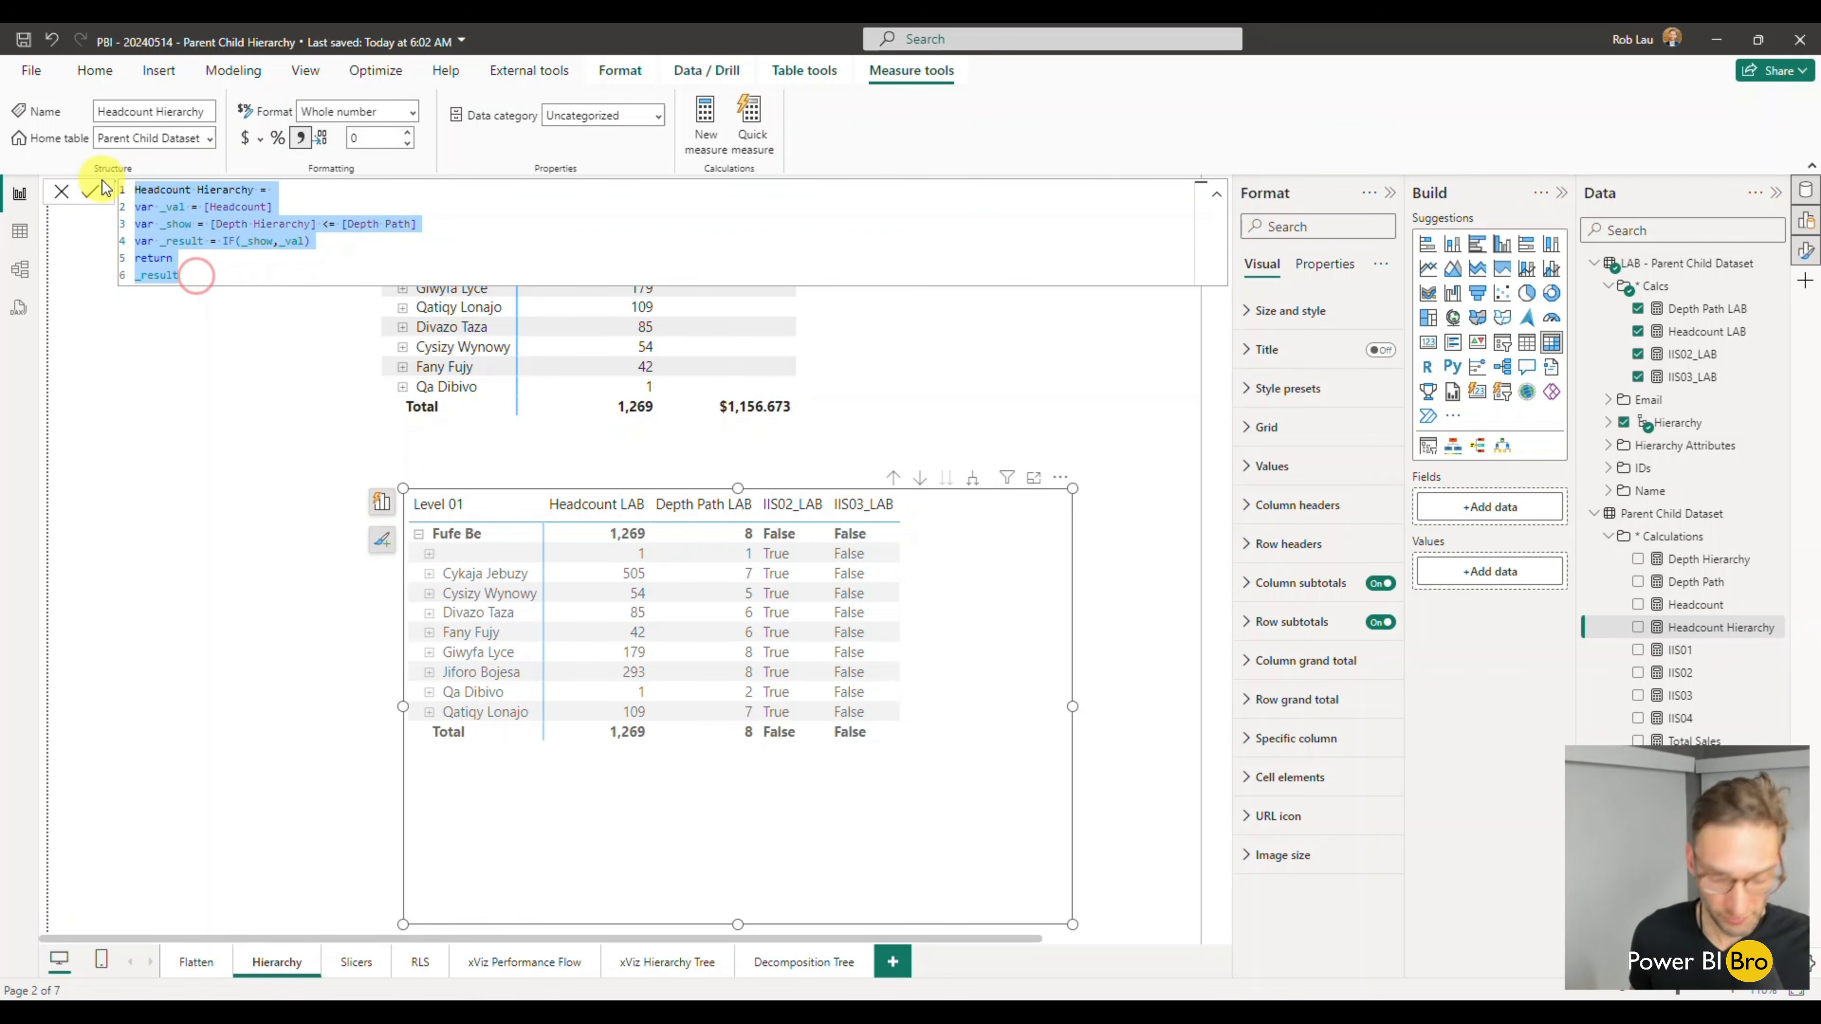
pyautogui.click(1775, 265)
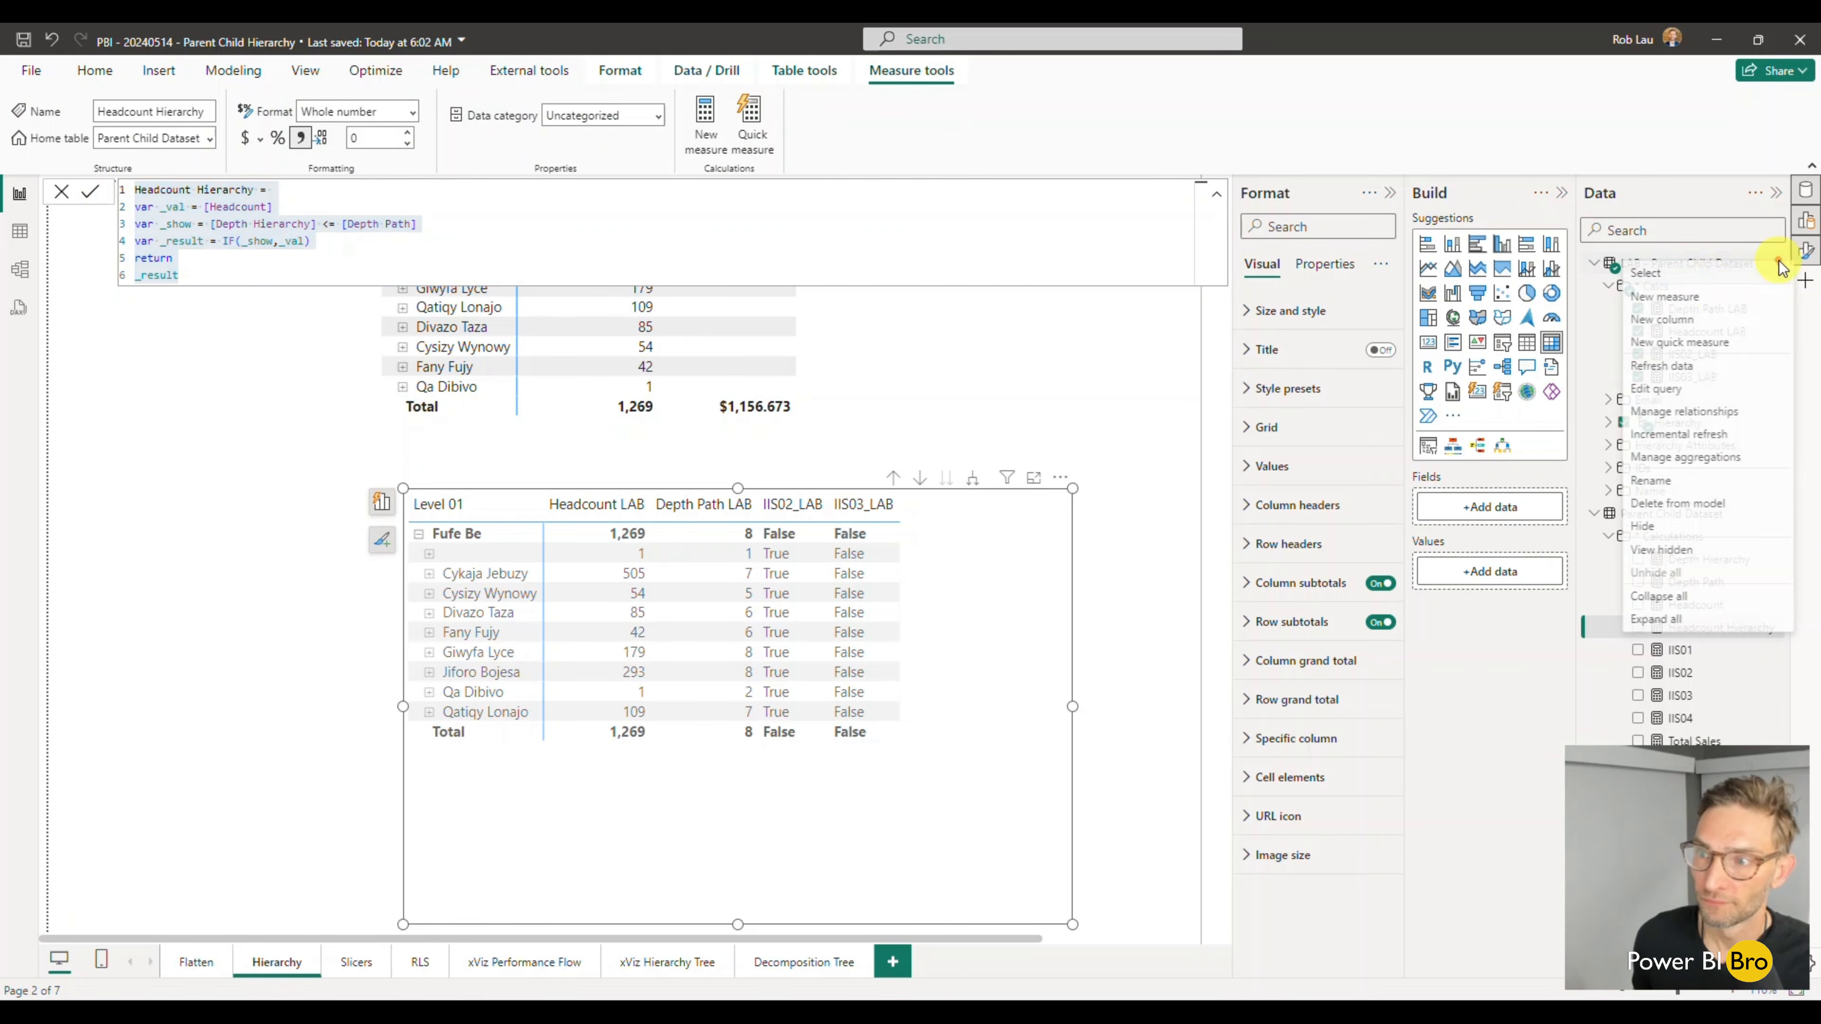
pyautogui.click(1718, 296)
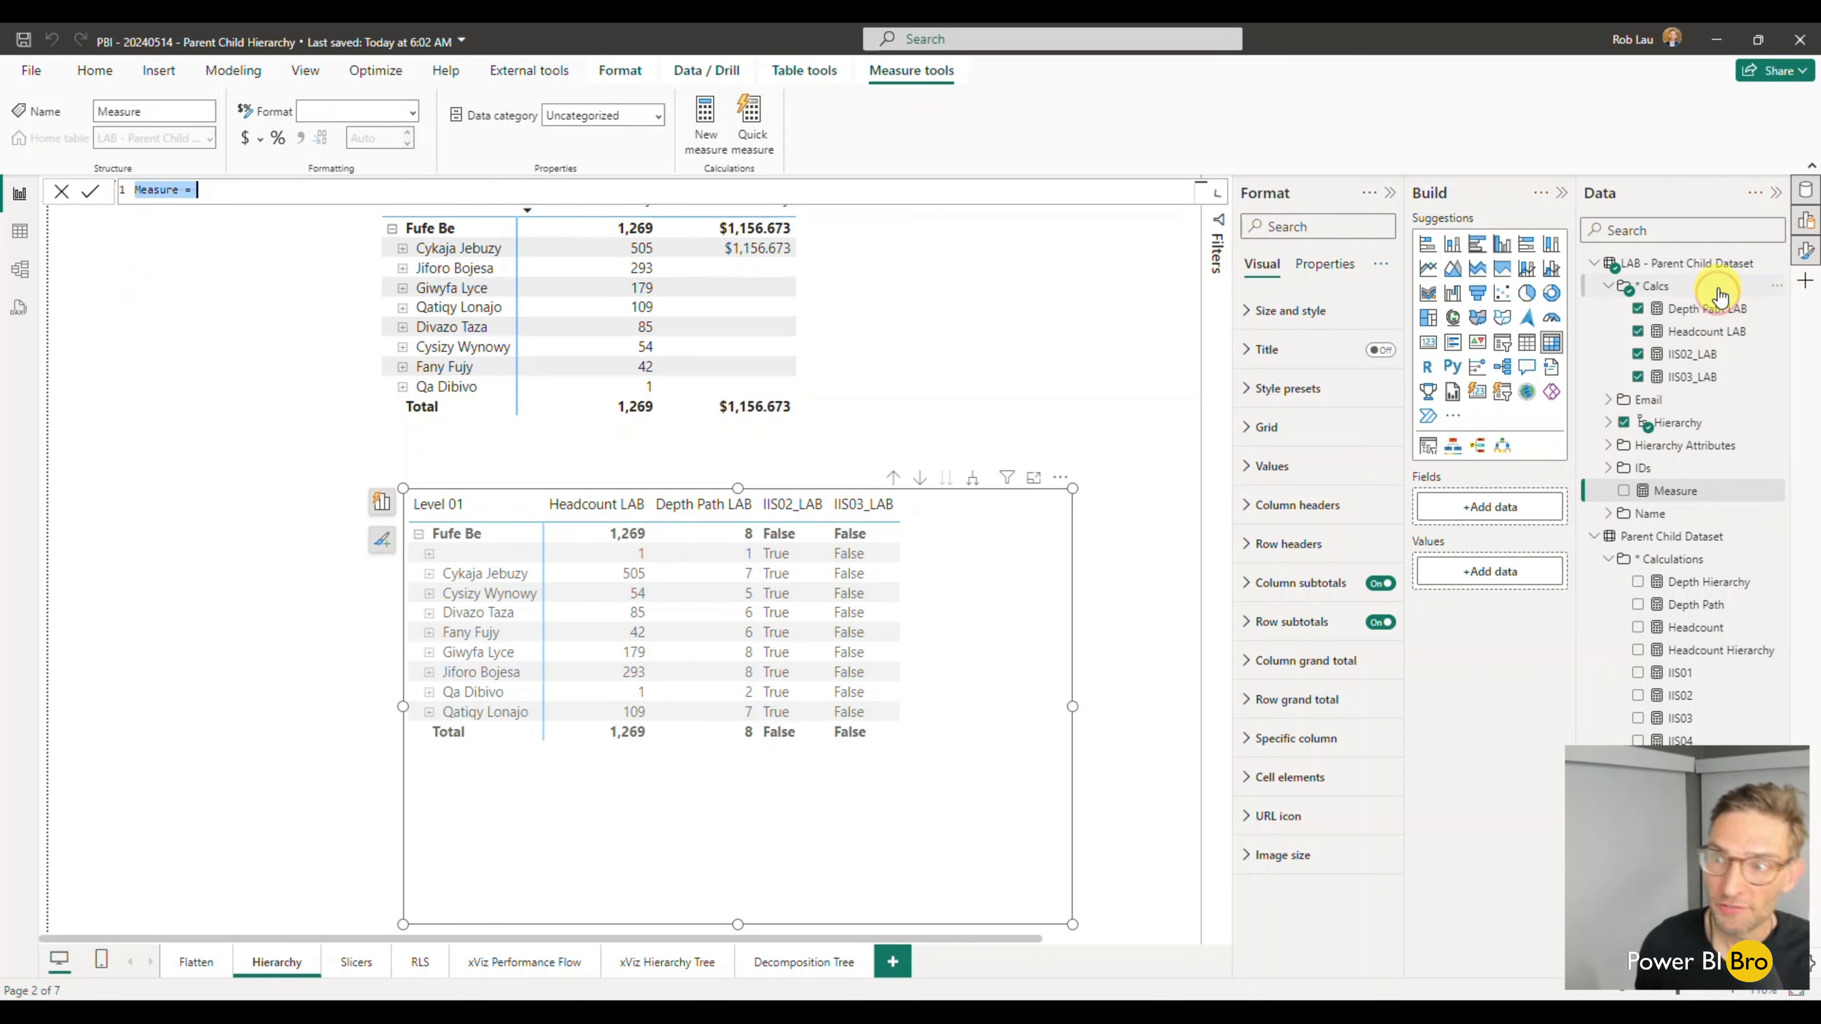
pyautogui.moveTo(240, 185); pyautogui.dragTo(69, 192)
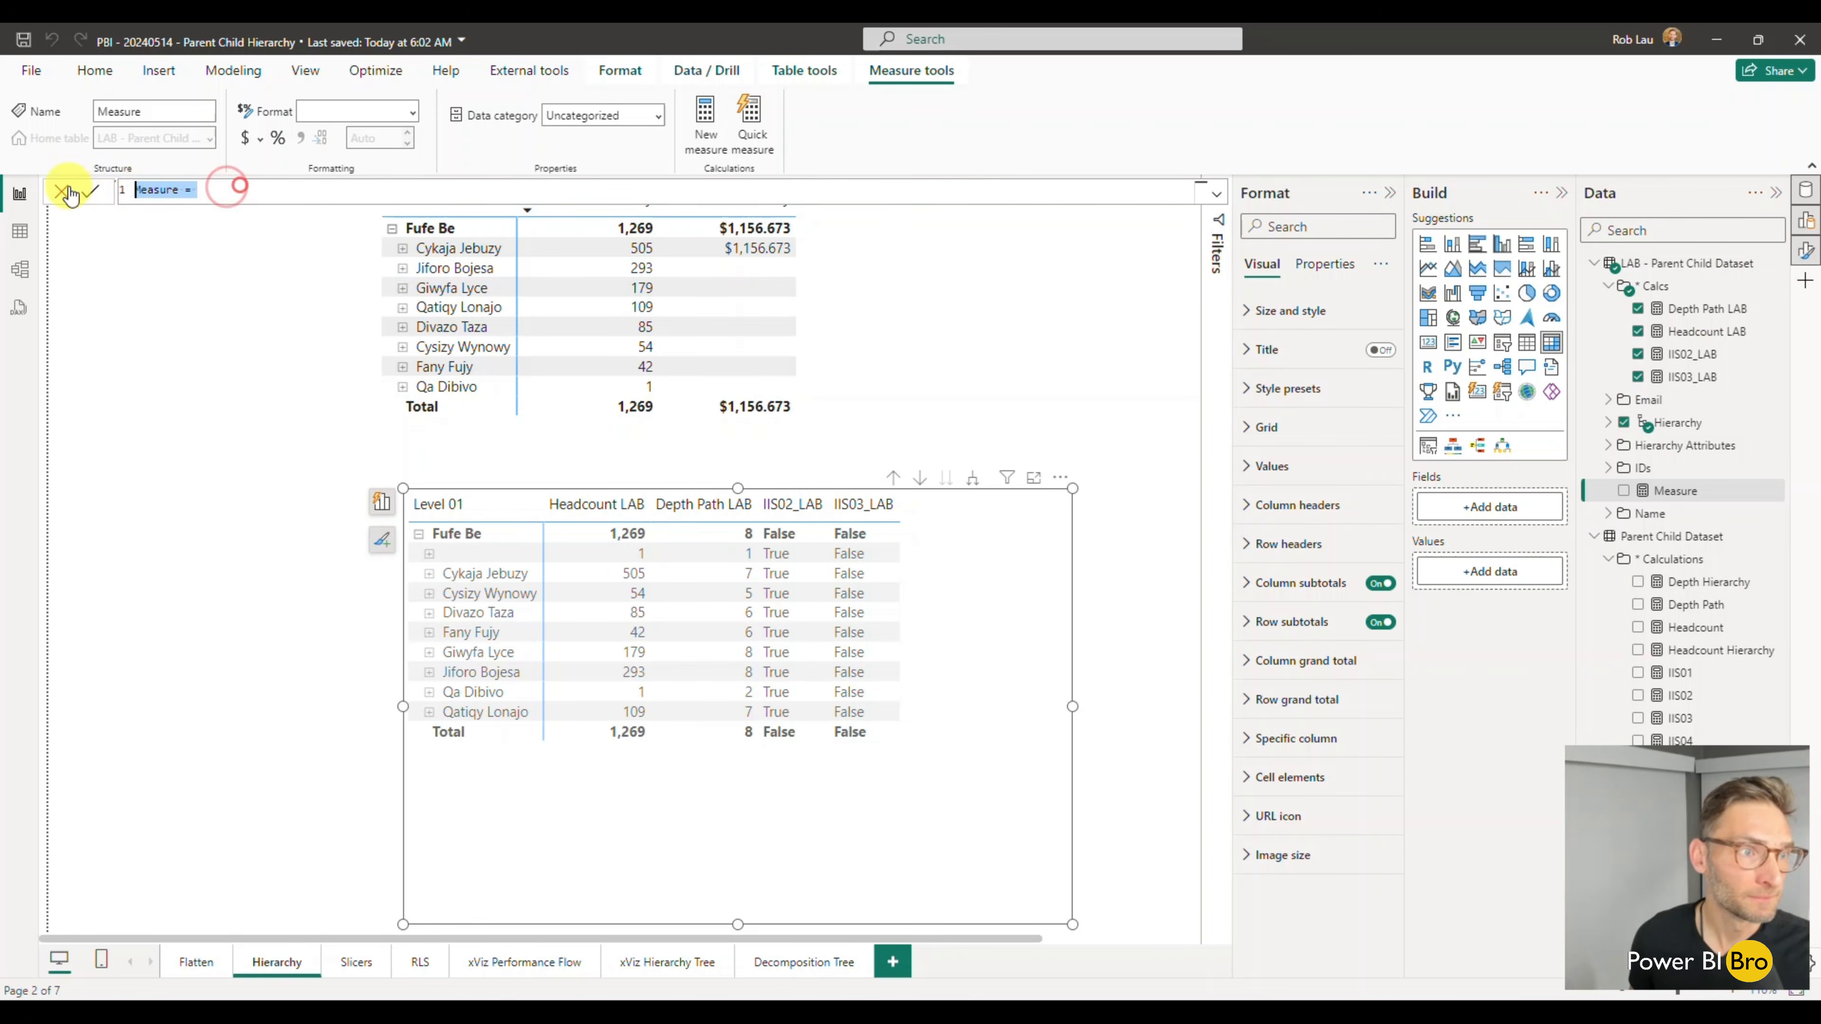
pyautogui.hotkey('ctrl', 'v')
pyautogui.click(259, 189)
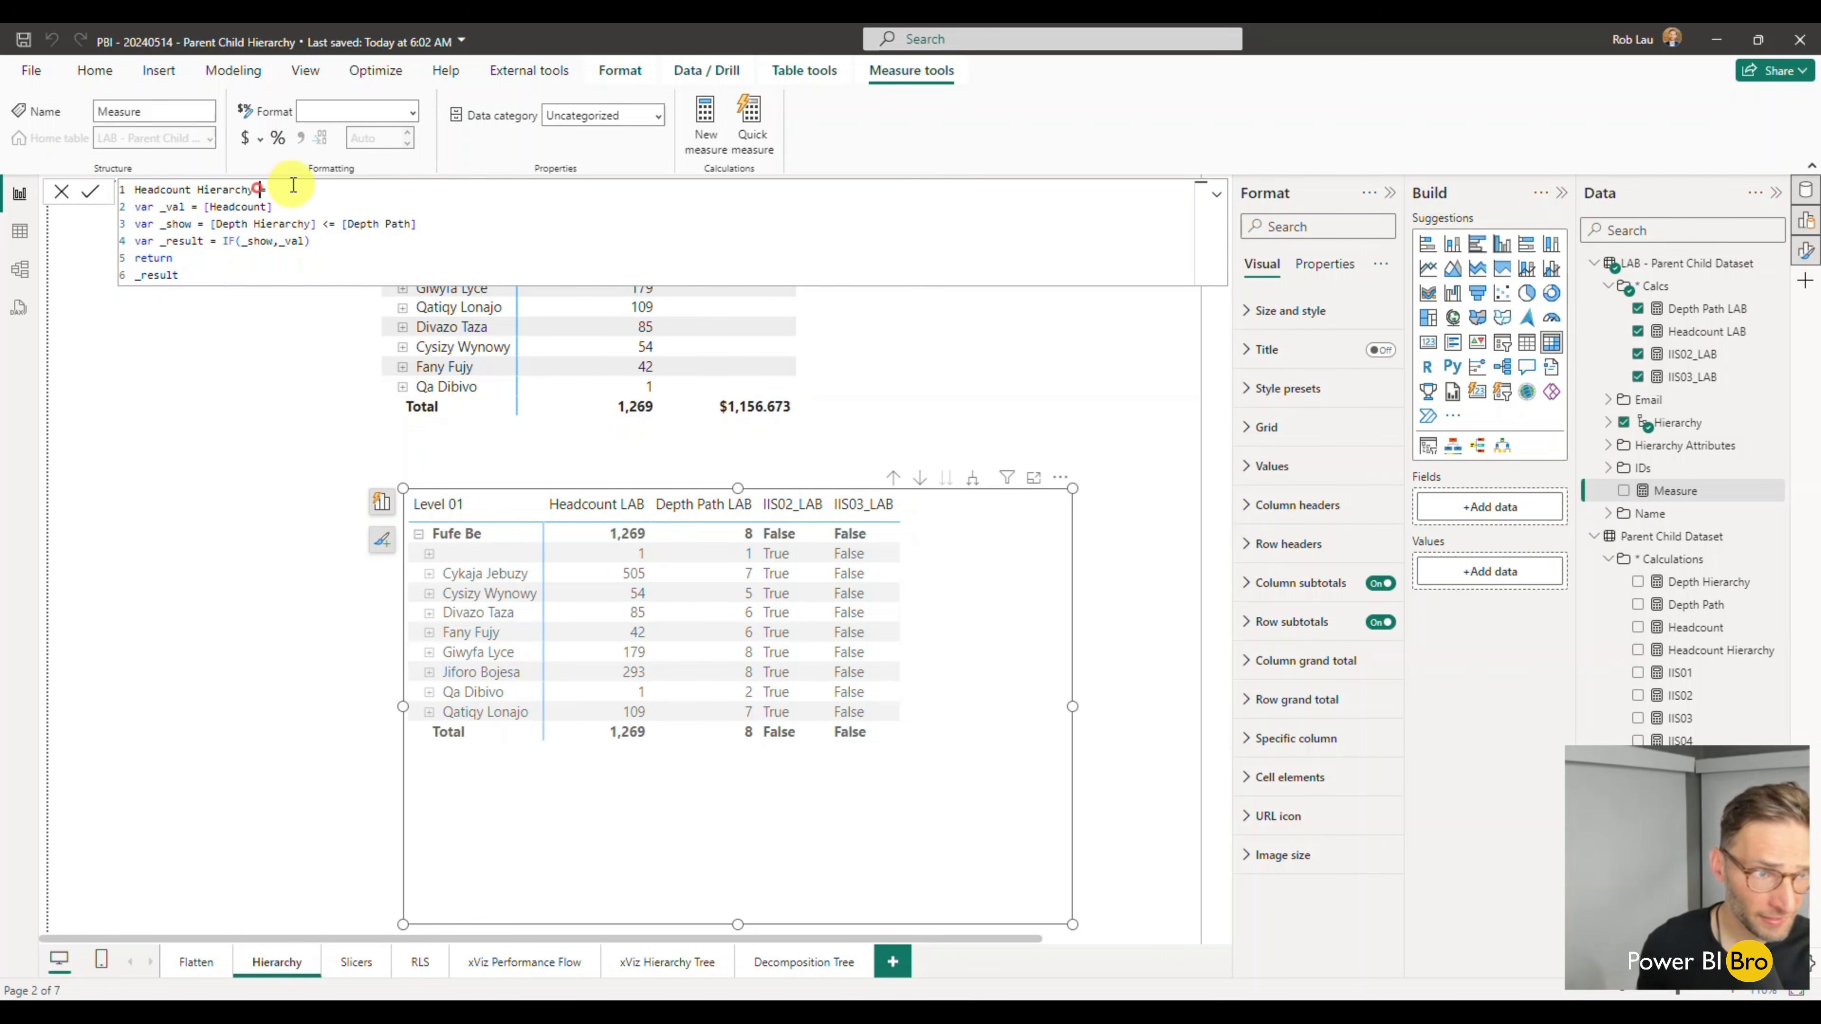
pyautogui.write('LAB')
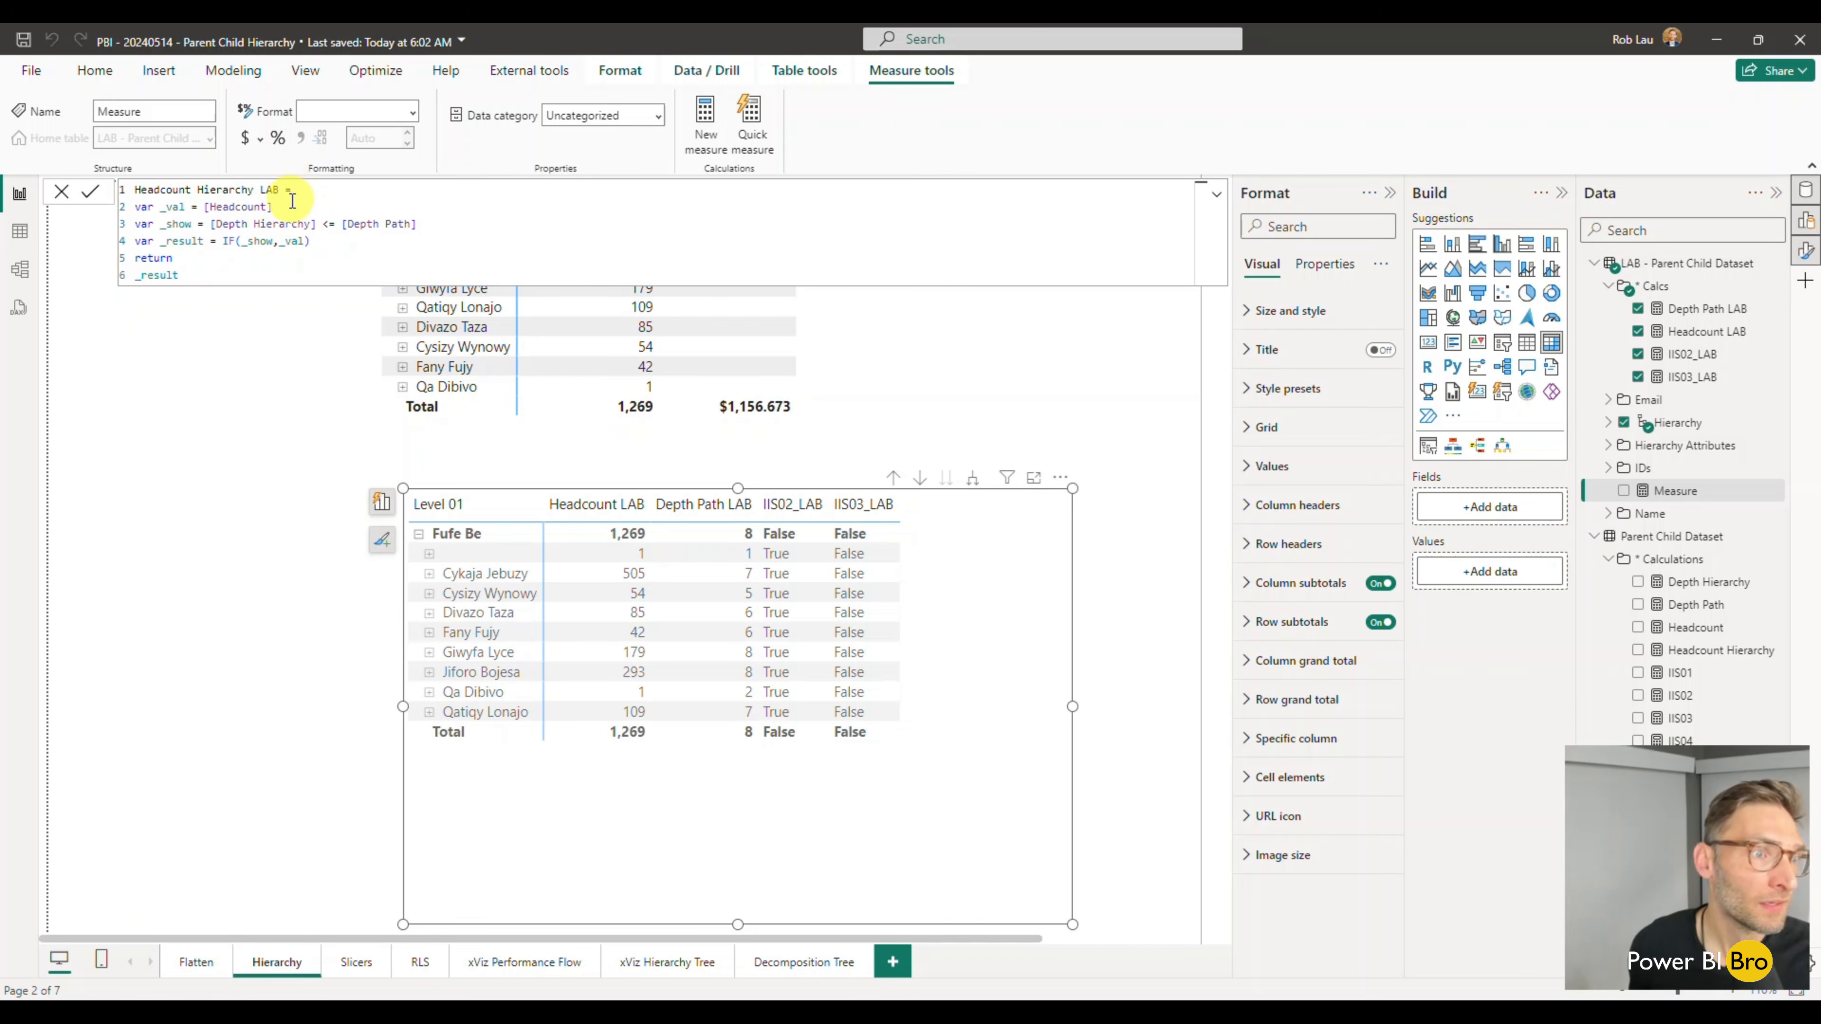
pyautogui.moveTo(273, 207); pyautogui.dragTo(207, 206)
pyautogui.write('[Headcount LAB]')
pyautogui.press('Up')
pyautogui.press('Tab')
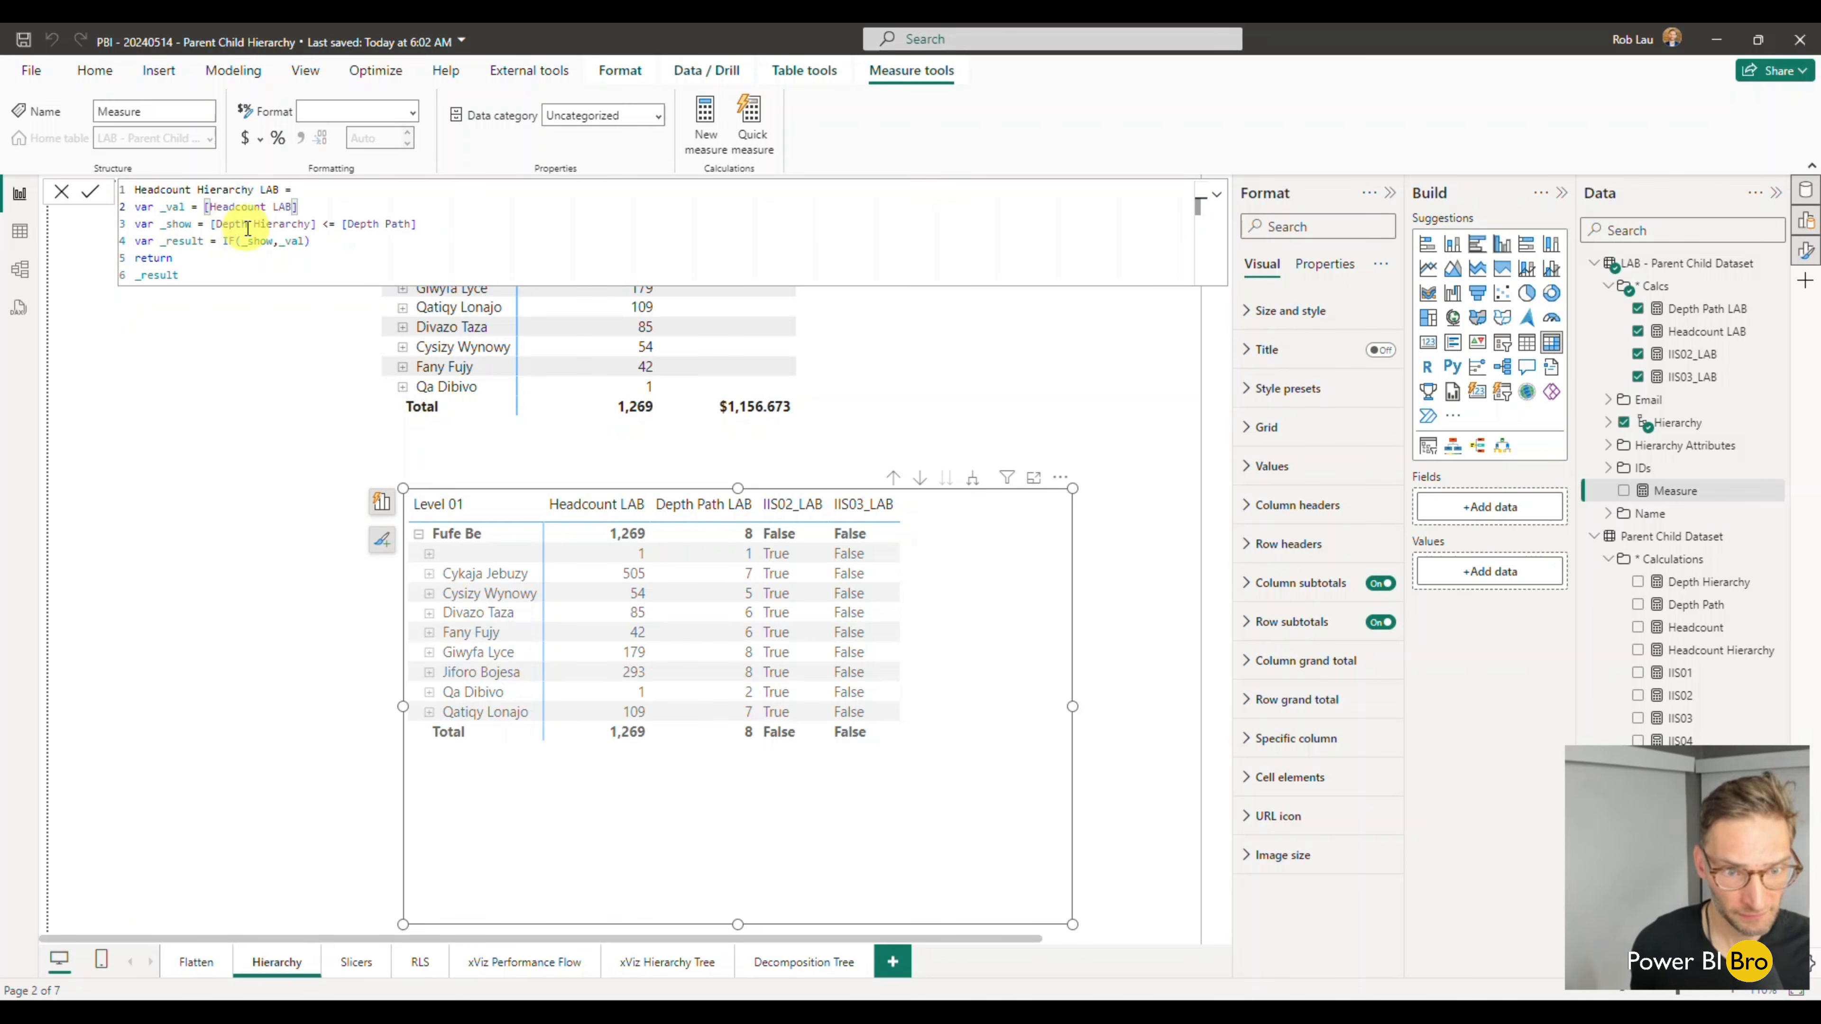
pyautogui.moveTo(210, 224); pyautogui.dragTo(315, 224)
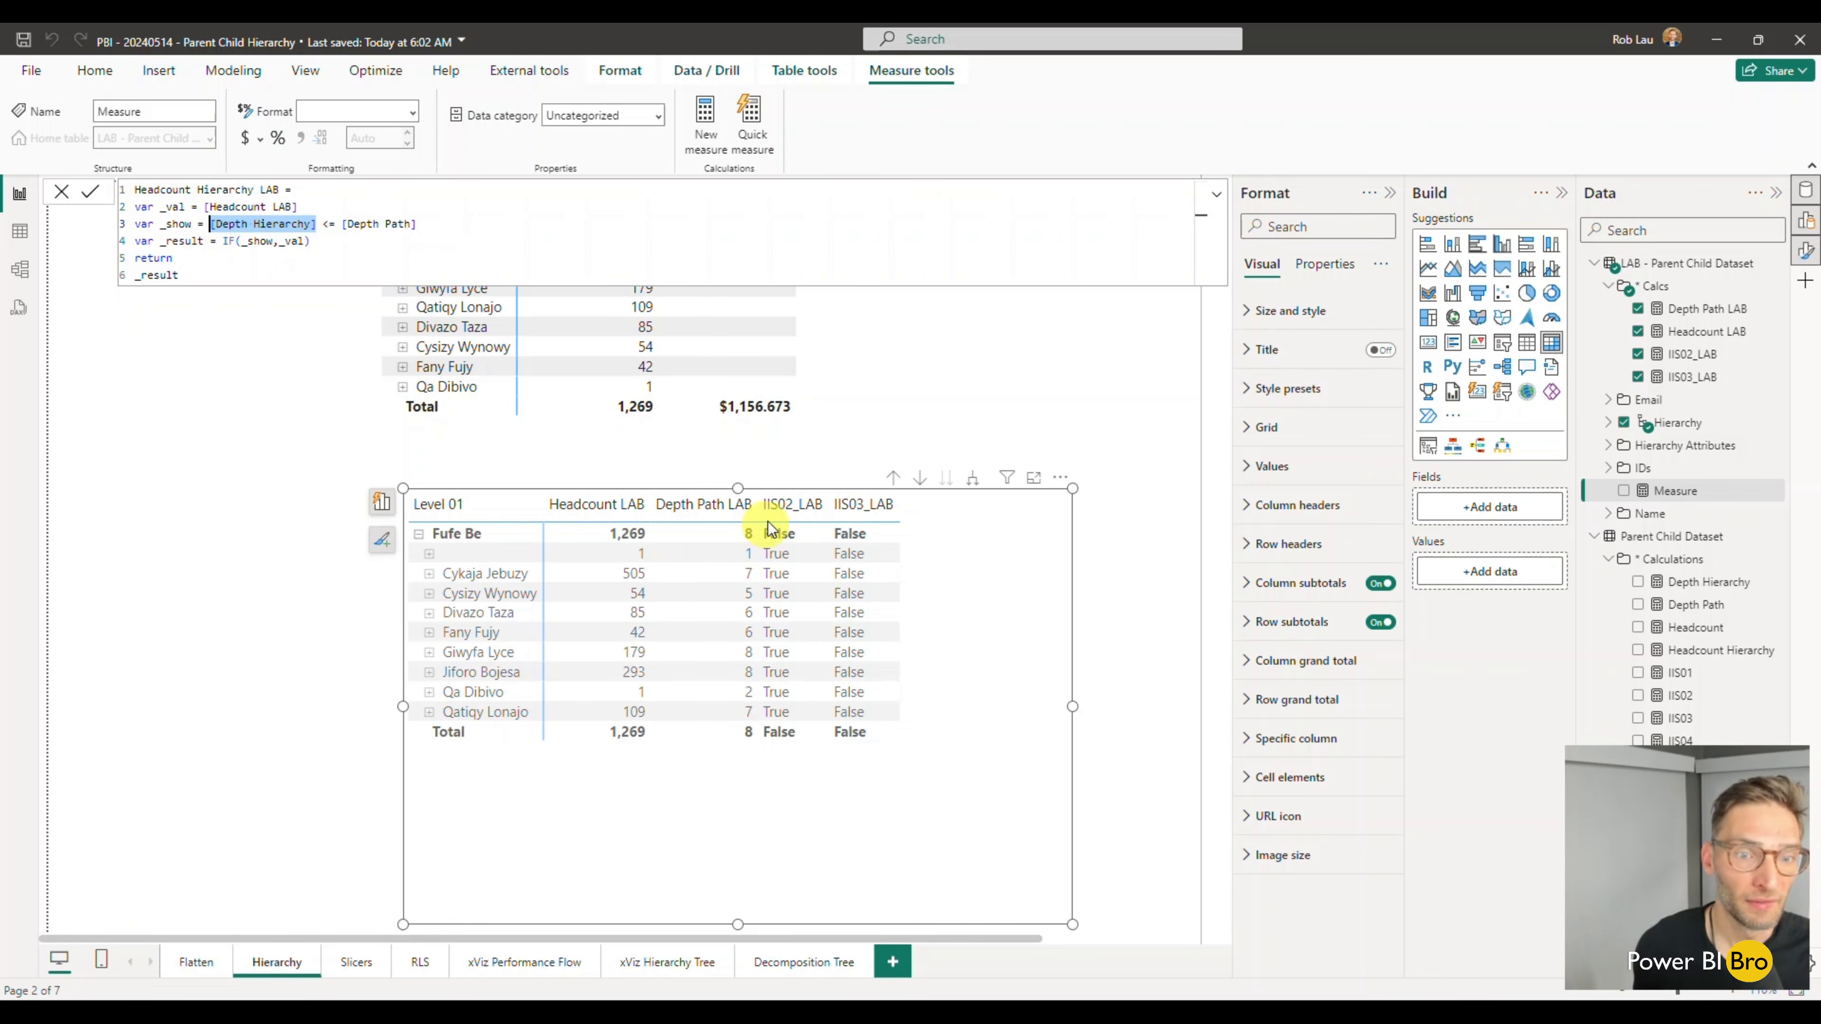
pyautogui.press('Escape')
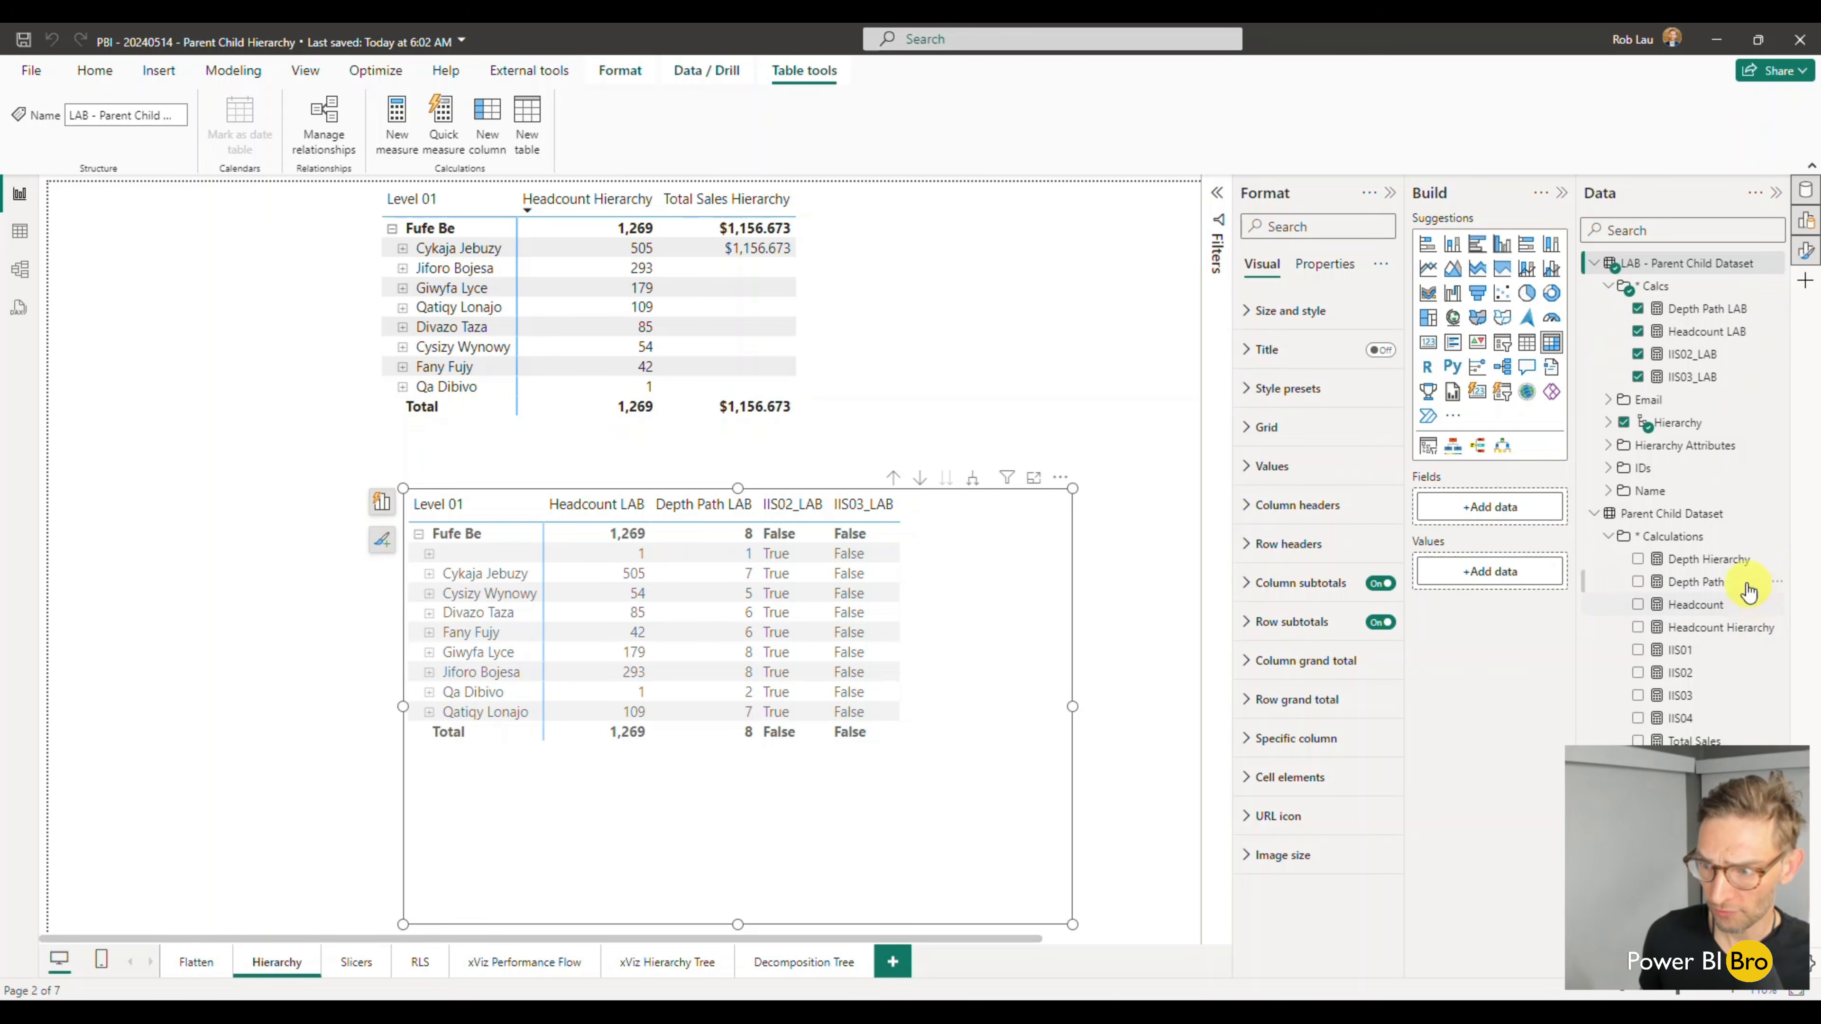
# - Start a new measure in LAB - Parent Child Dataset that returns ISINSCOPE of the [Level 01] column
pyautogui.click(1779, 287)
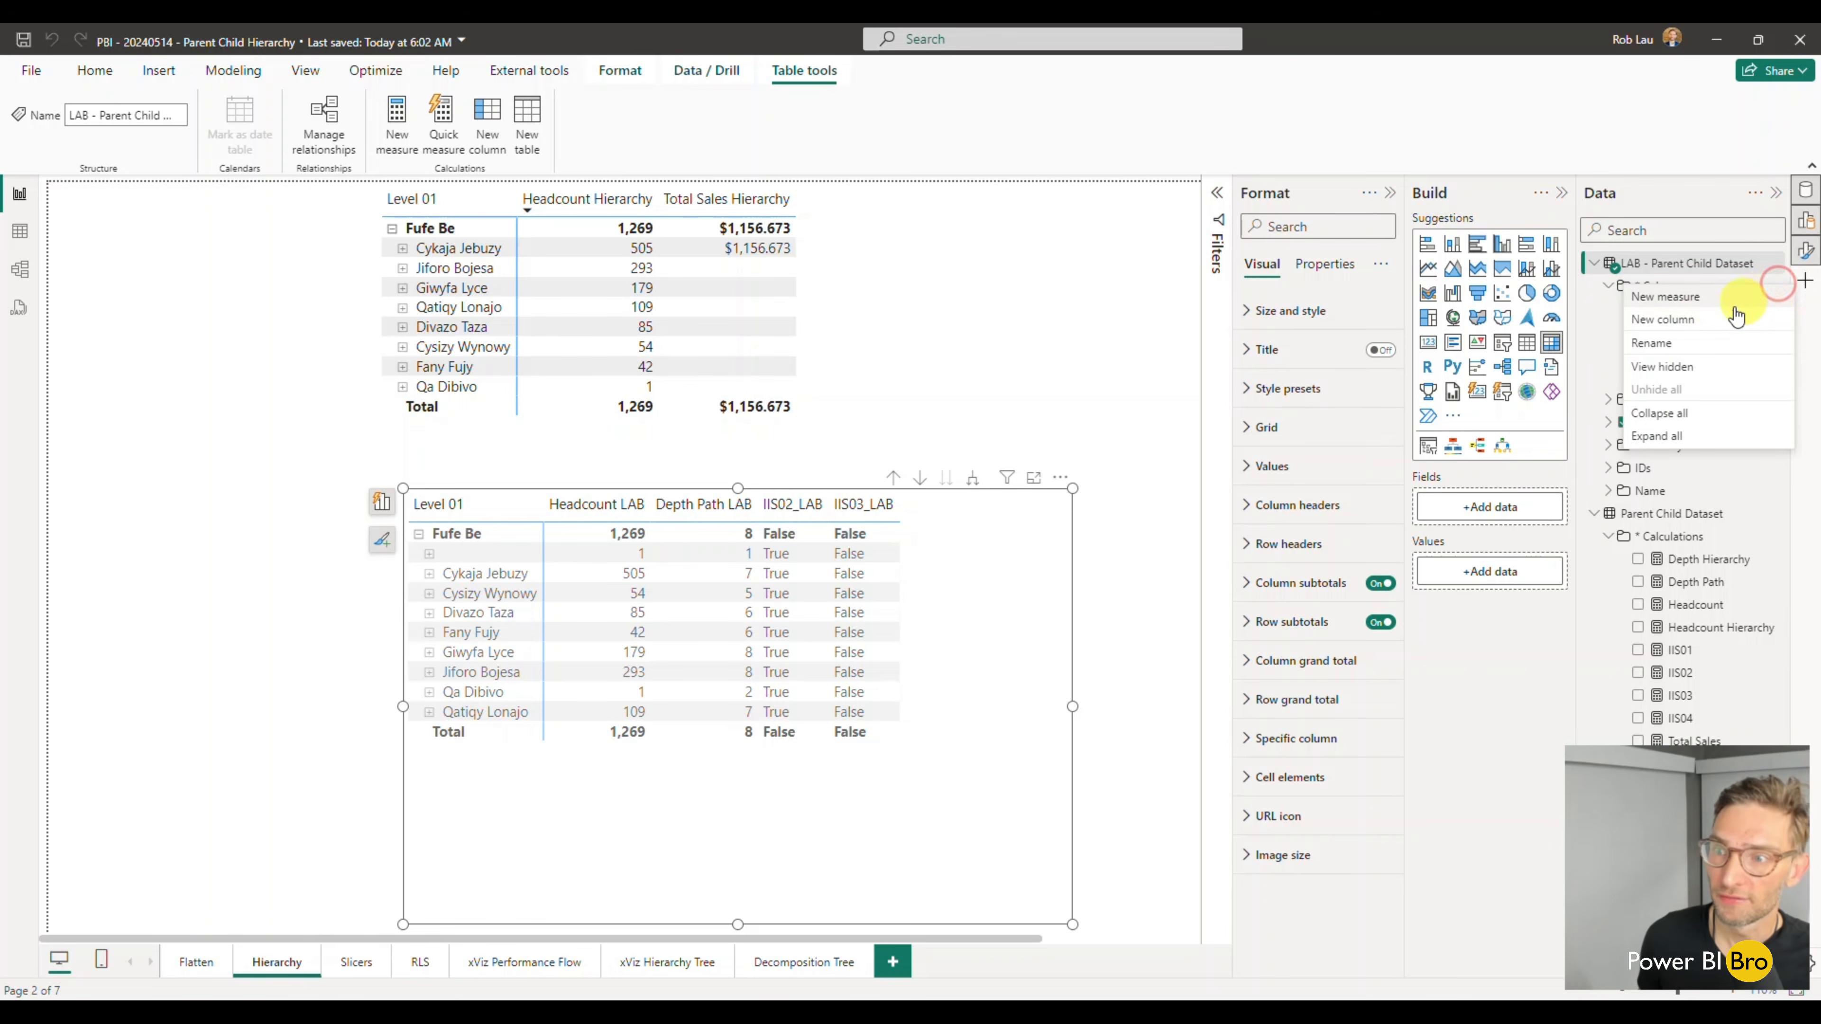
pyautogui.click(1712, 298)
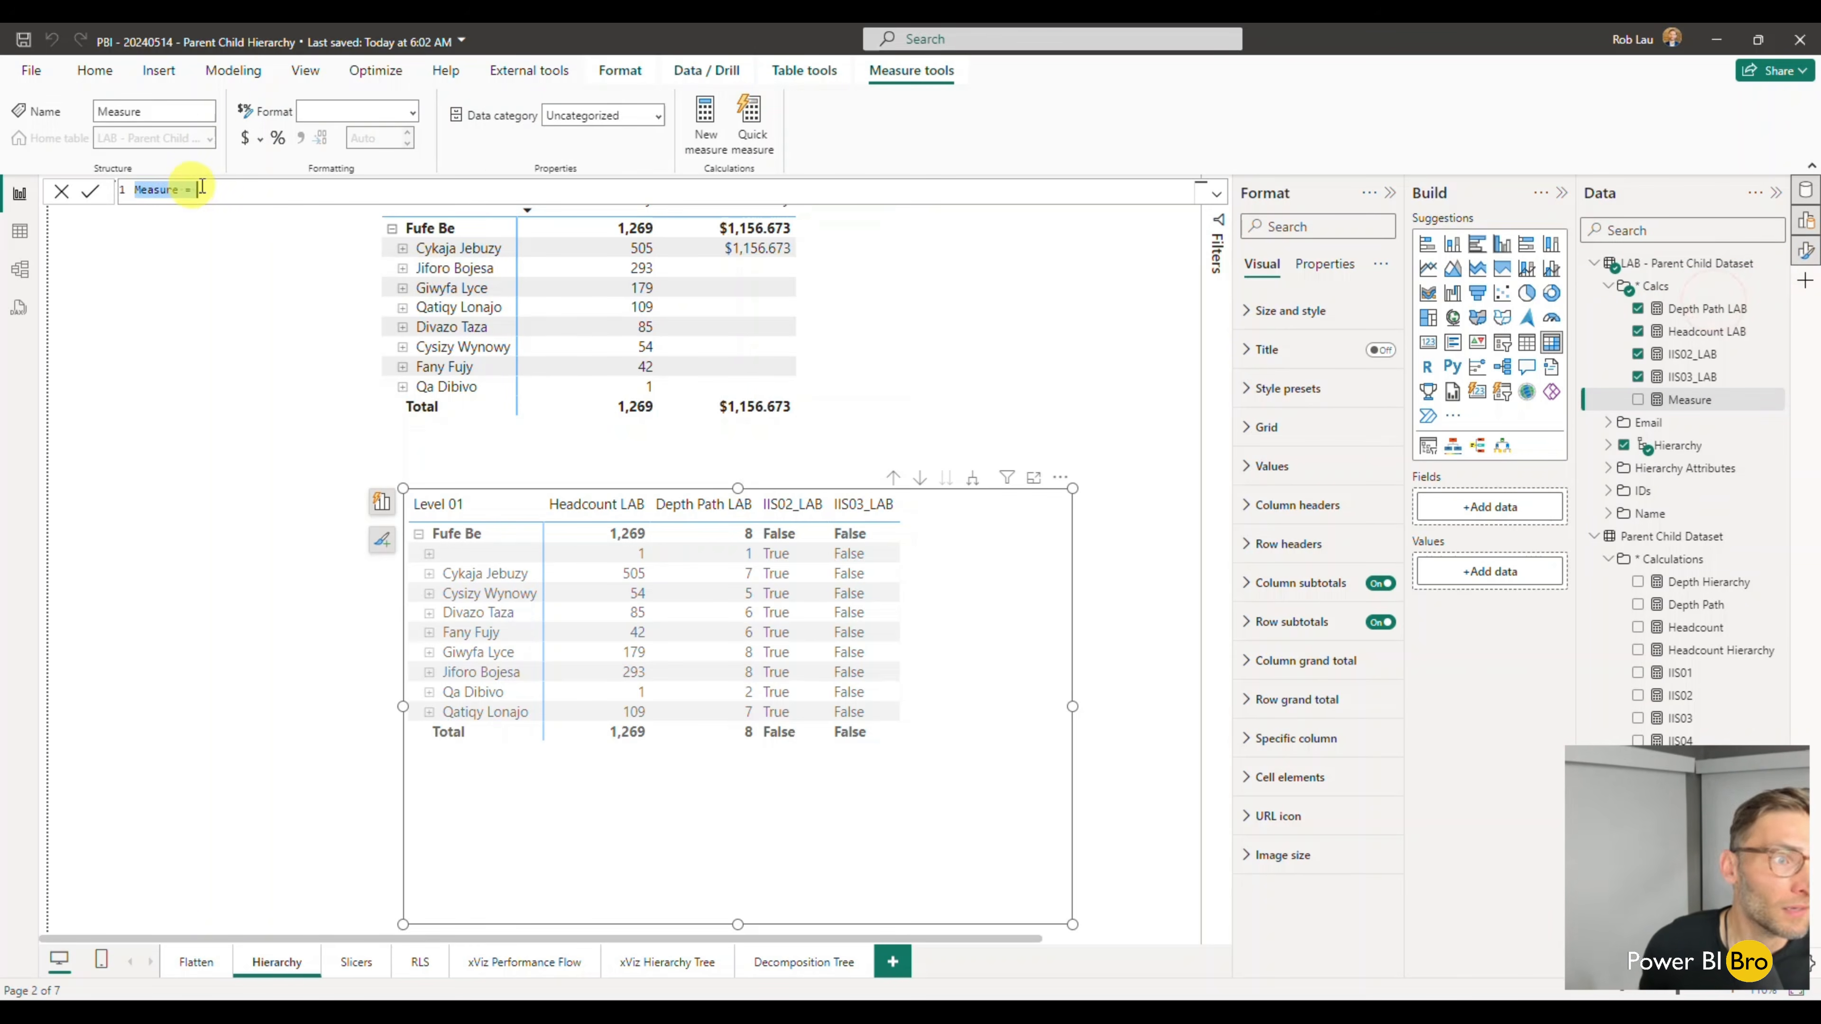
pyautogui.write('is')
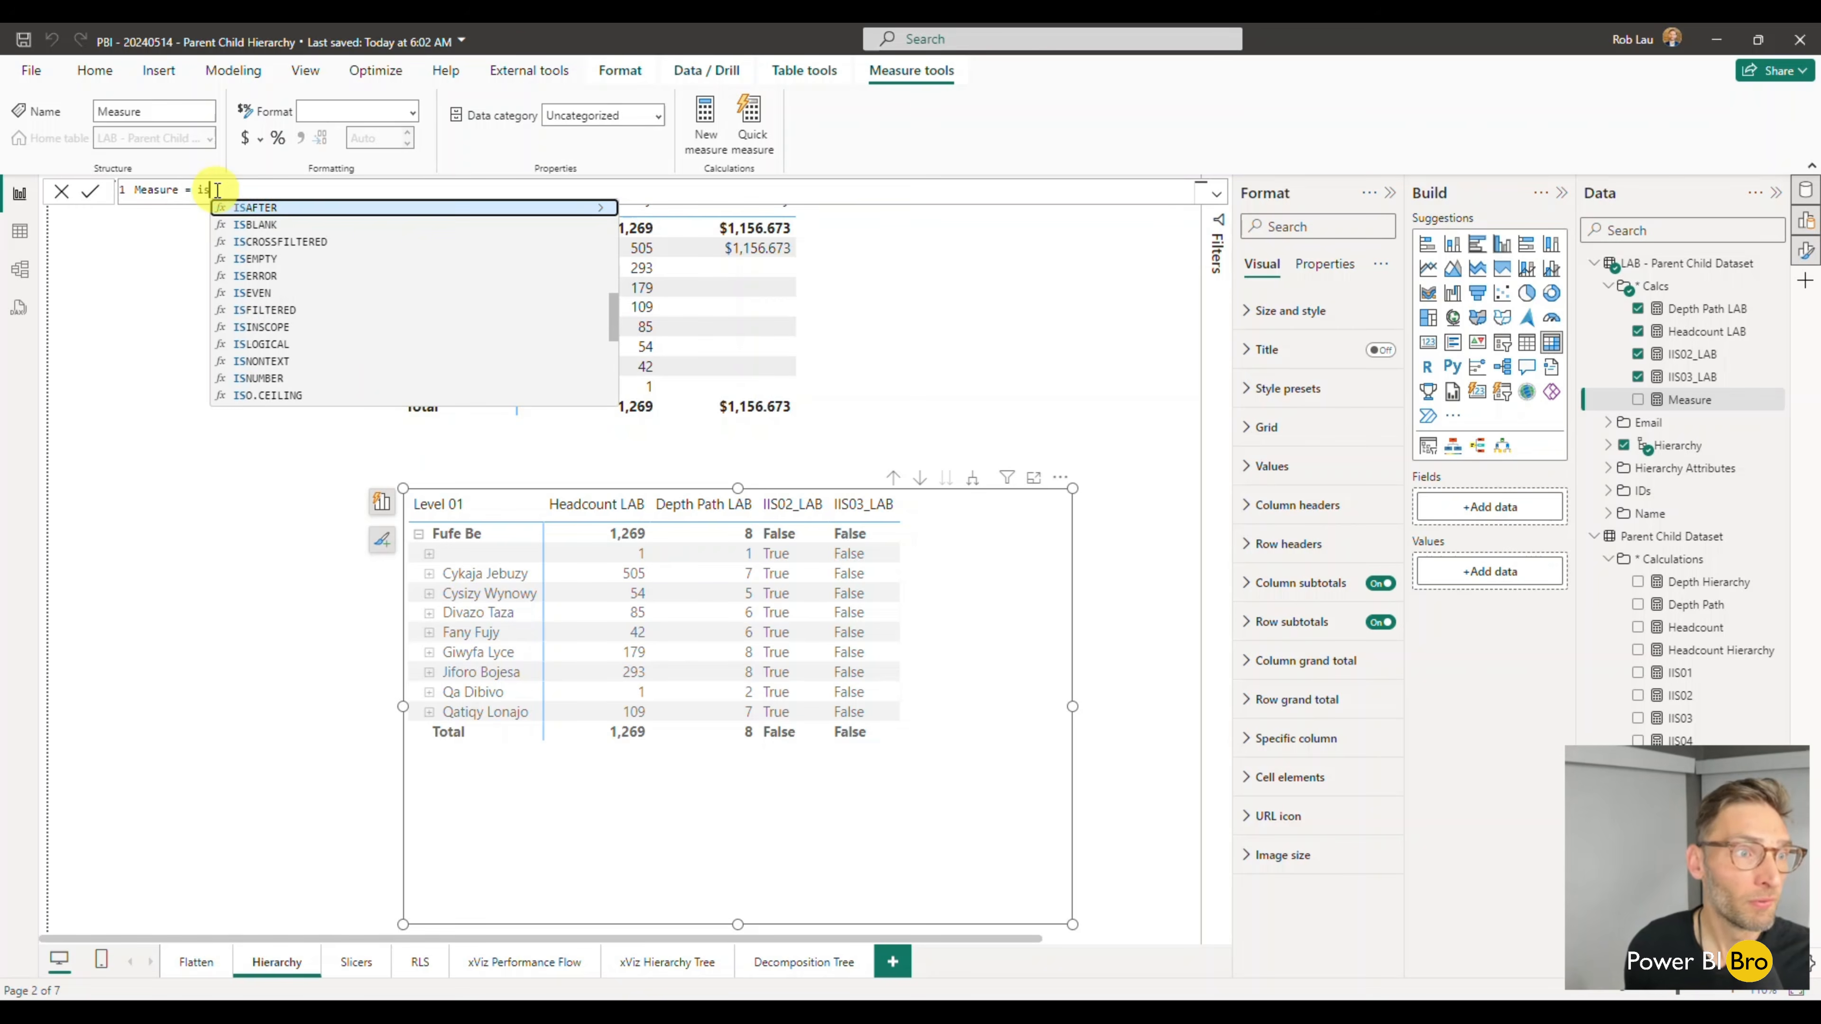
pyautogui.write('in')
pyautogui.press('Tab')
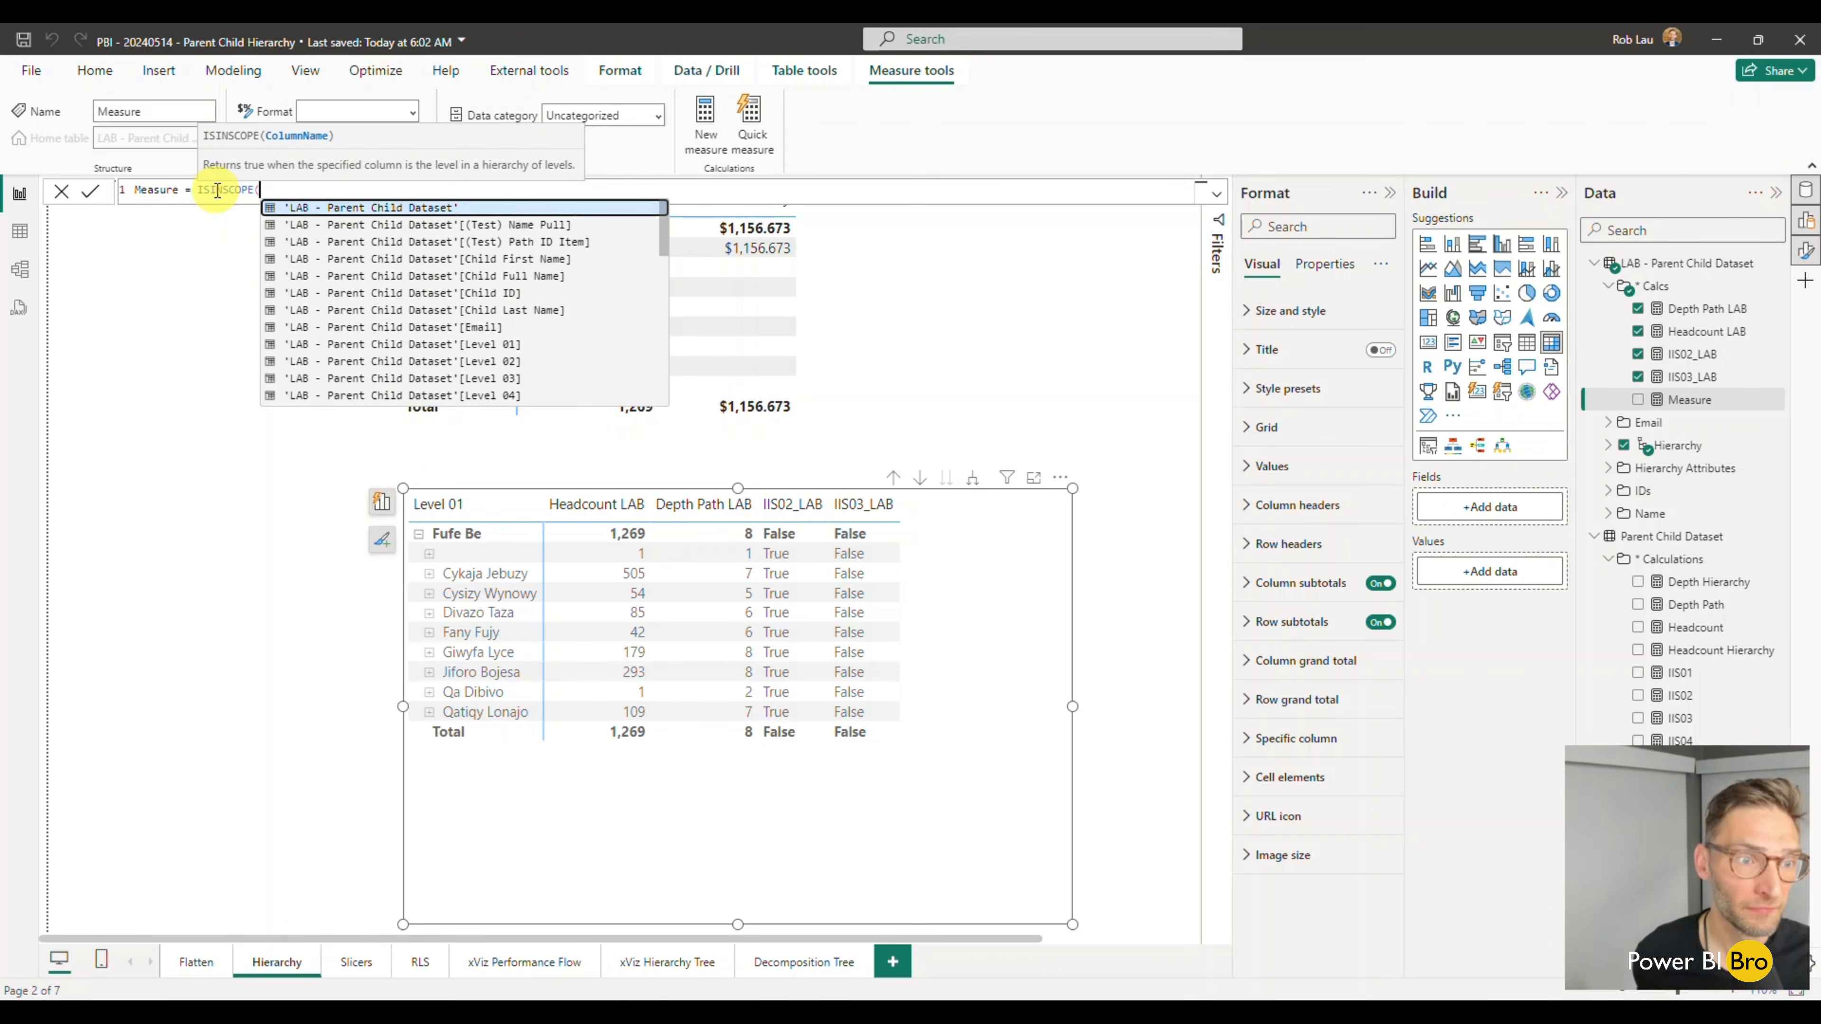
pyautogui.press('Down')
pyautogui.press('Down')
pyautogui.press('Down')
pyautogui.press('Down')
pyautogui.press('Down')
pyautogui.press('Down')
pyautogui.press('Down')
pyautogui.press('Down')
pyautogui.press('Tab')
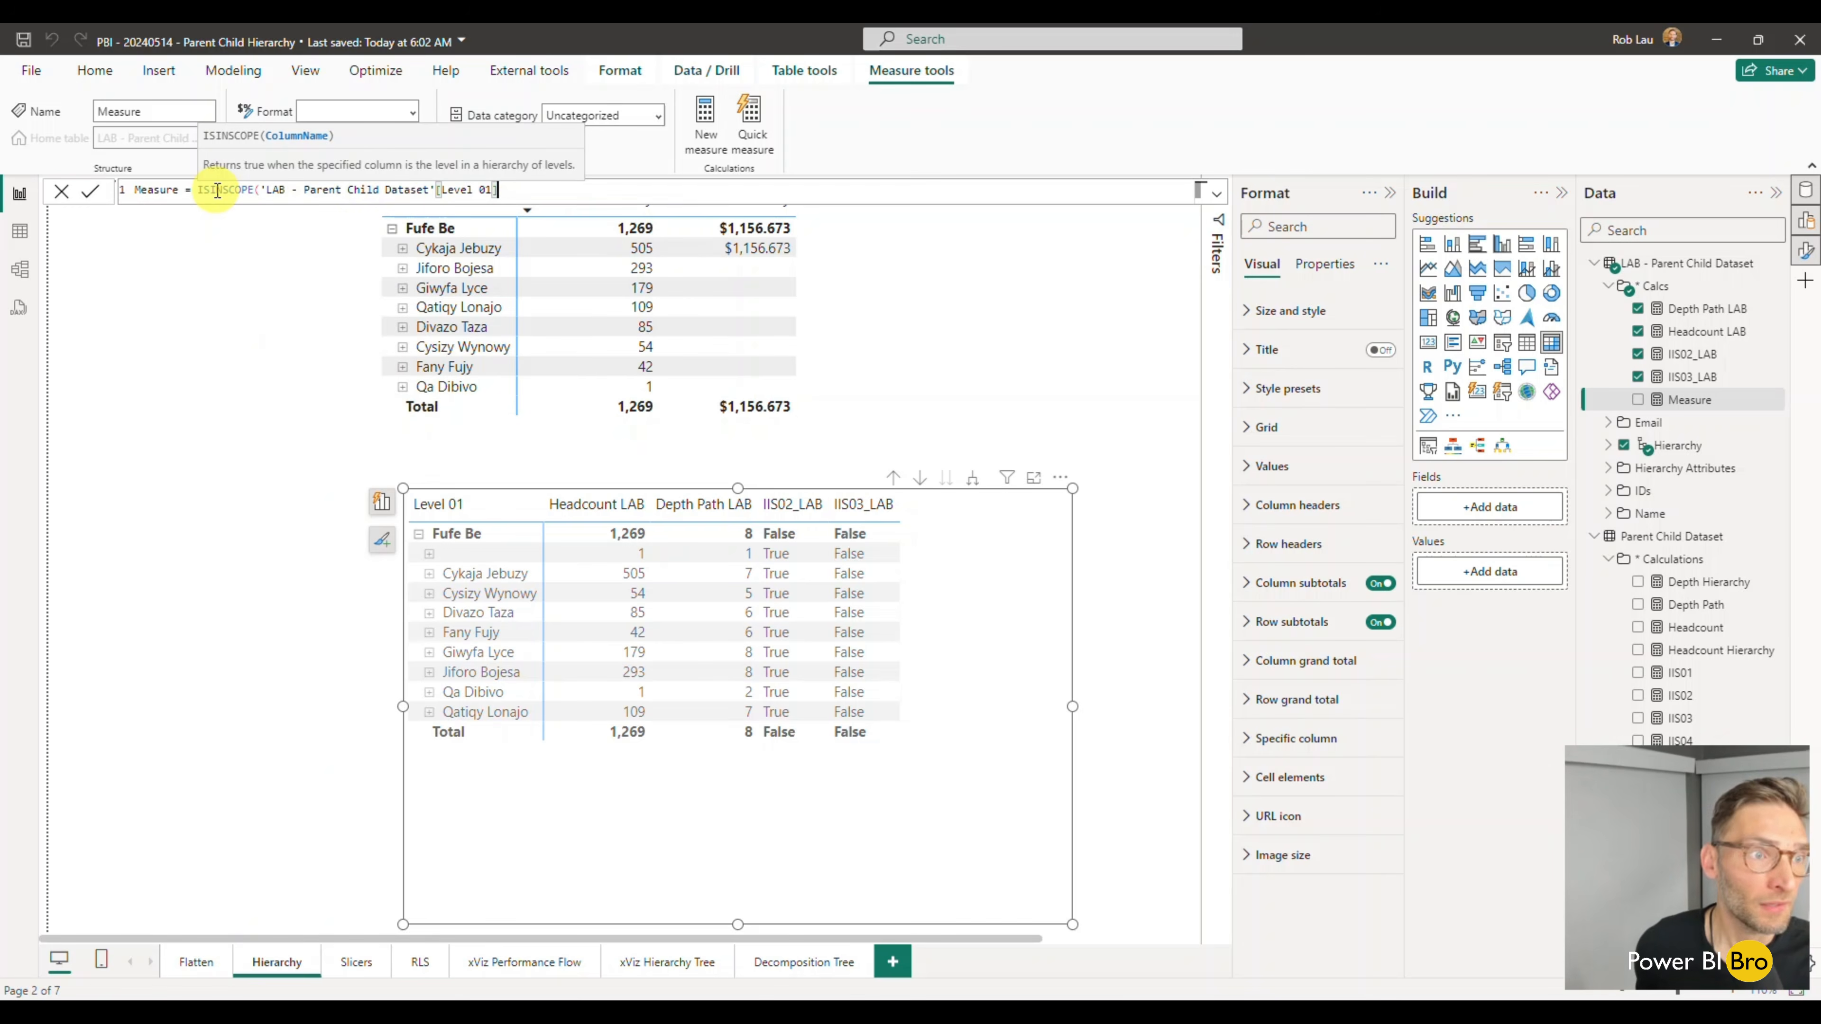
pyautogui.write(')')
# - Move the ISINSCOPE expression onto its own indented line and start a matching indented line beneath it
pyautogui.hotkey('shift', 'Return')
pyautogui.click(198, 190)
pyautogui.hotkey('shift', 'Return')
pyautogui.press('Tab')
pyautogui.press('Tab')
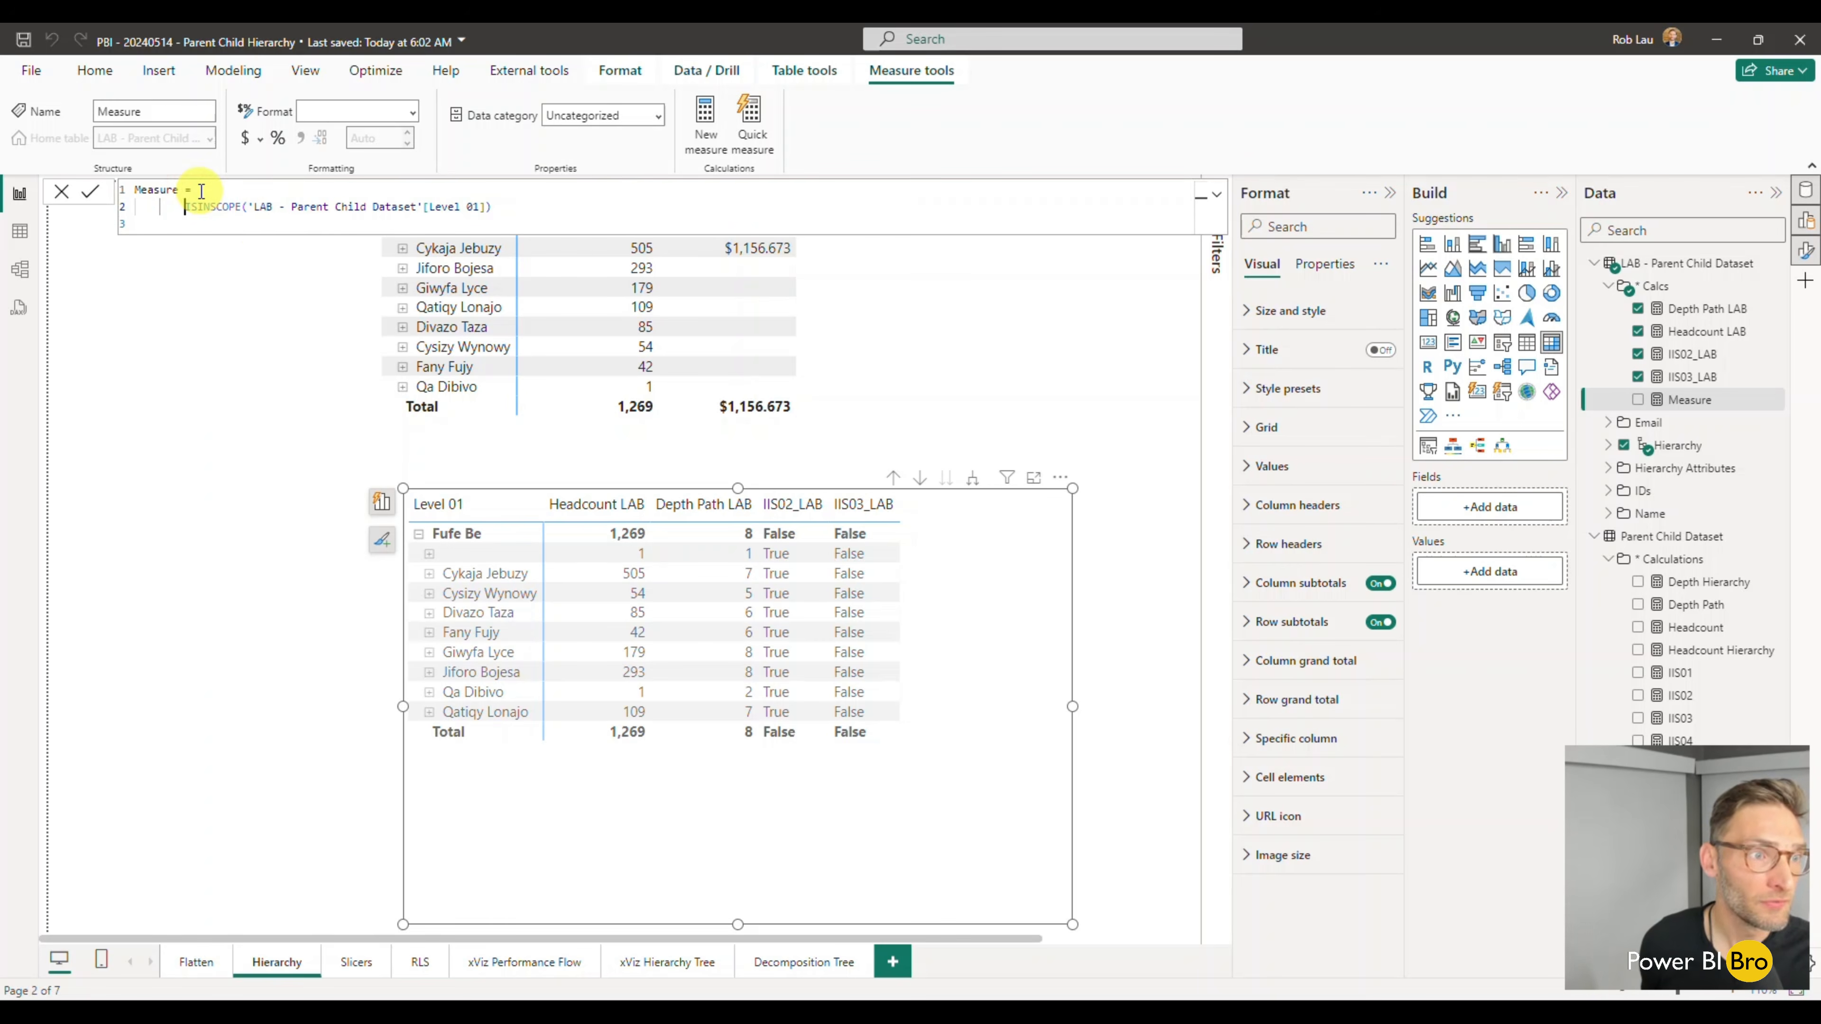
pyautogui.press('Tab')
pyautogui.press('Tab')
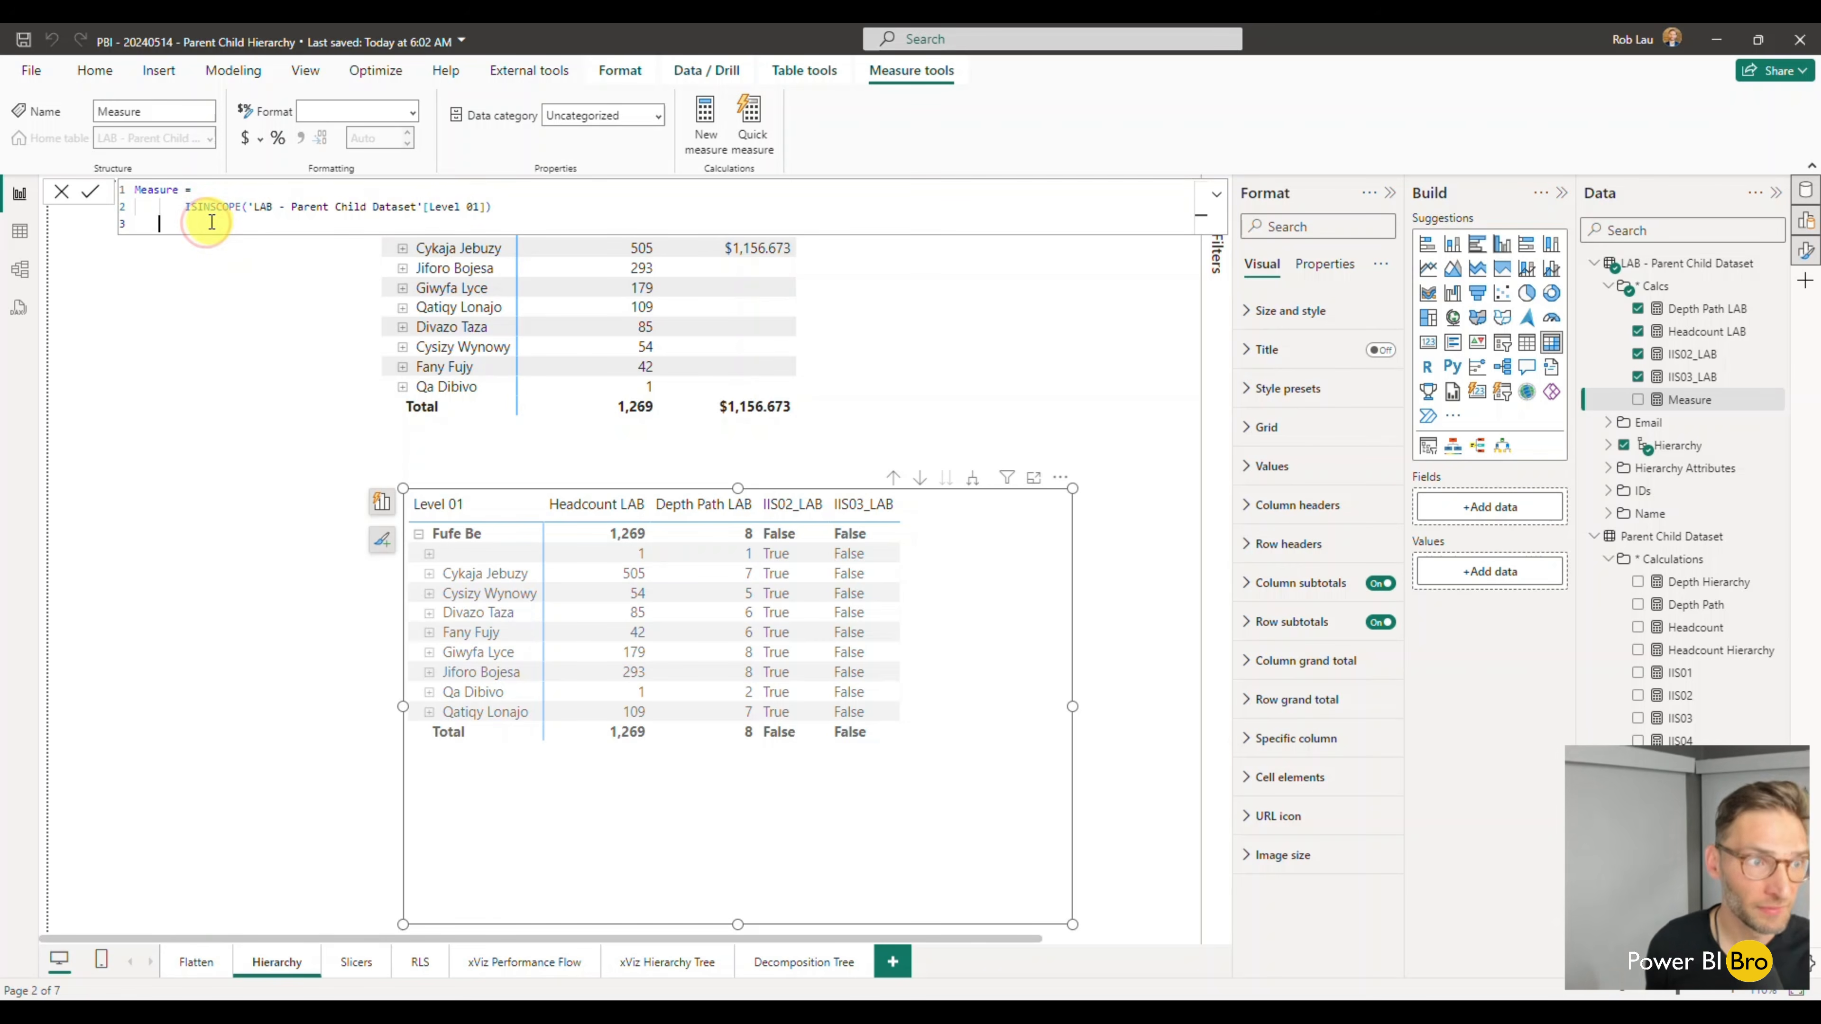
# - Add a second term to the formula: + ISINSCOPE of 'LAB - Parent Child Dataset'[Level 02]
pyautogui.write('+ ')
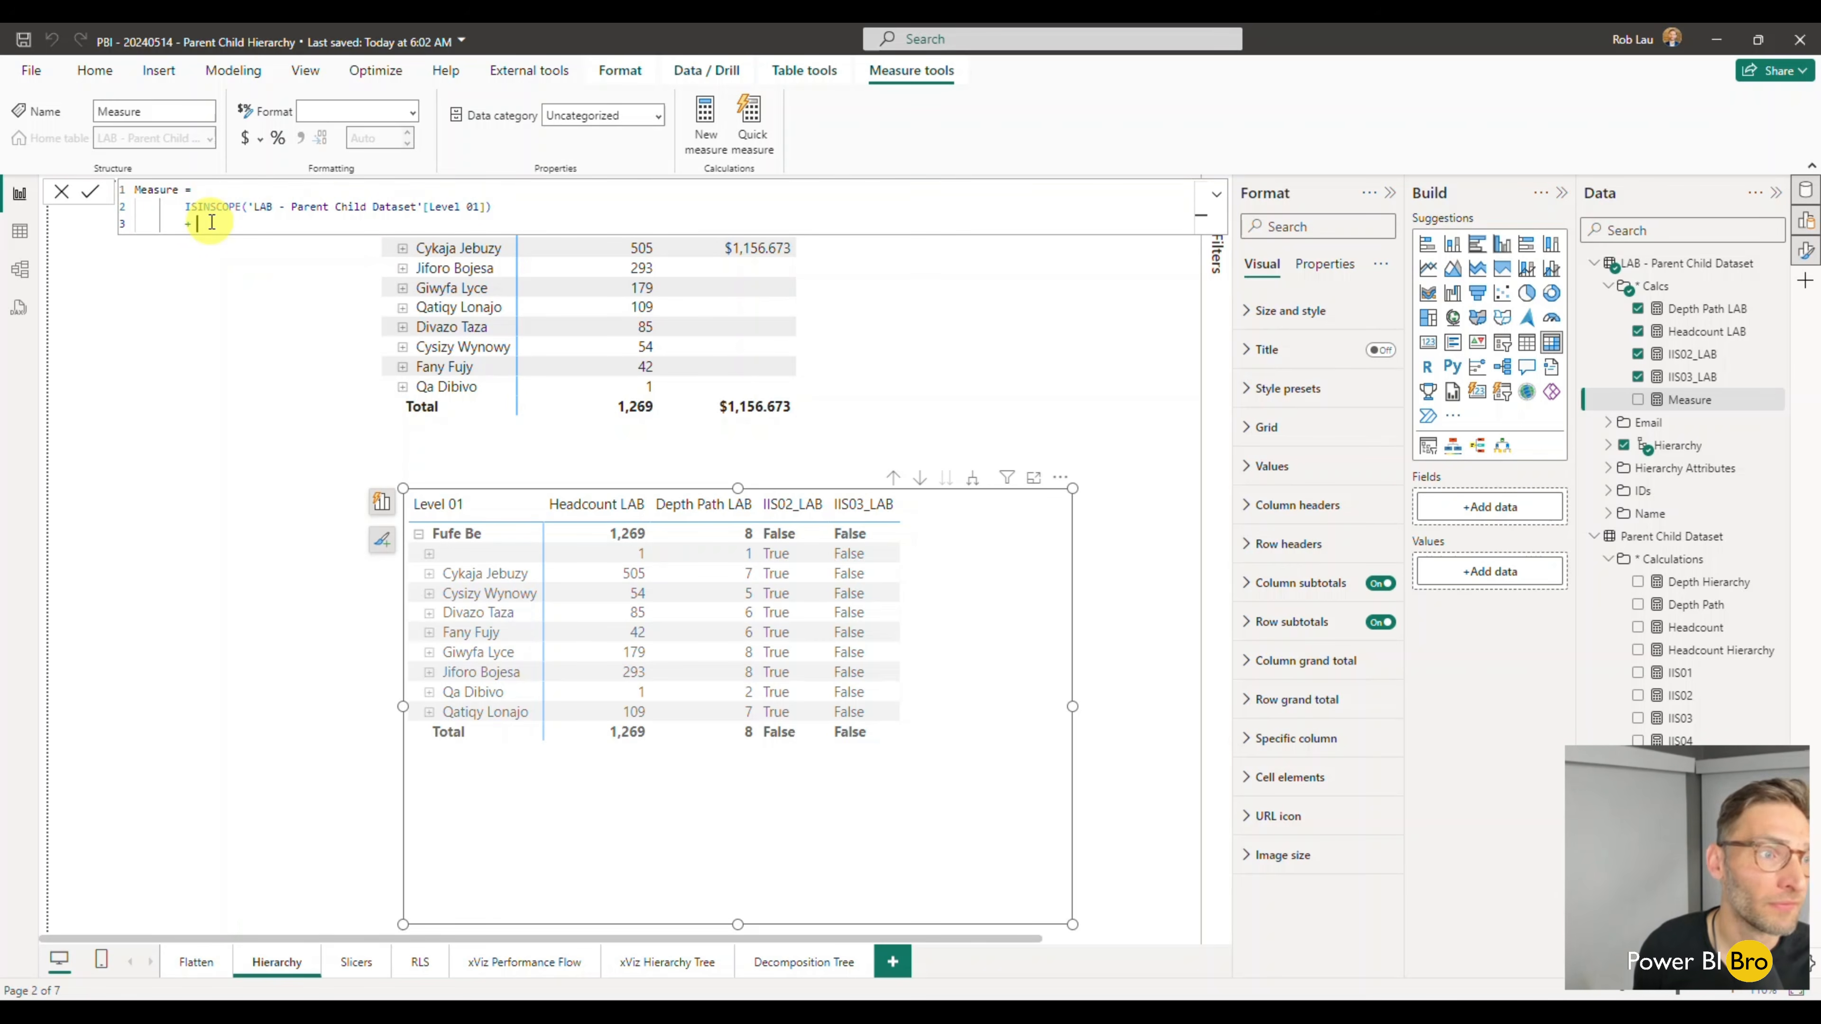
pyautogui.write('ISINSCOPE(')
pyautogui.press('Down')
pyautogui.press('Down')
pyautogui.press('Down')
pyautogui.press('Down')
pyautogui.press('Down')
pyautogui.press('Down')
pyautogui.press('Down')
pyautogui.press('Down')
pyautogui.press('Down')
pyautogui.press('Tab')
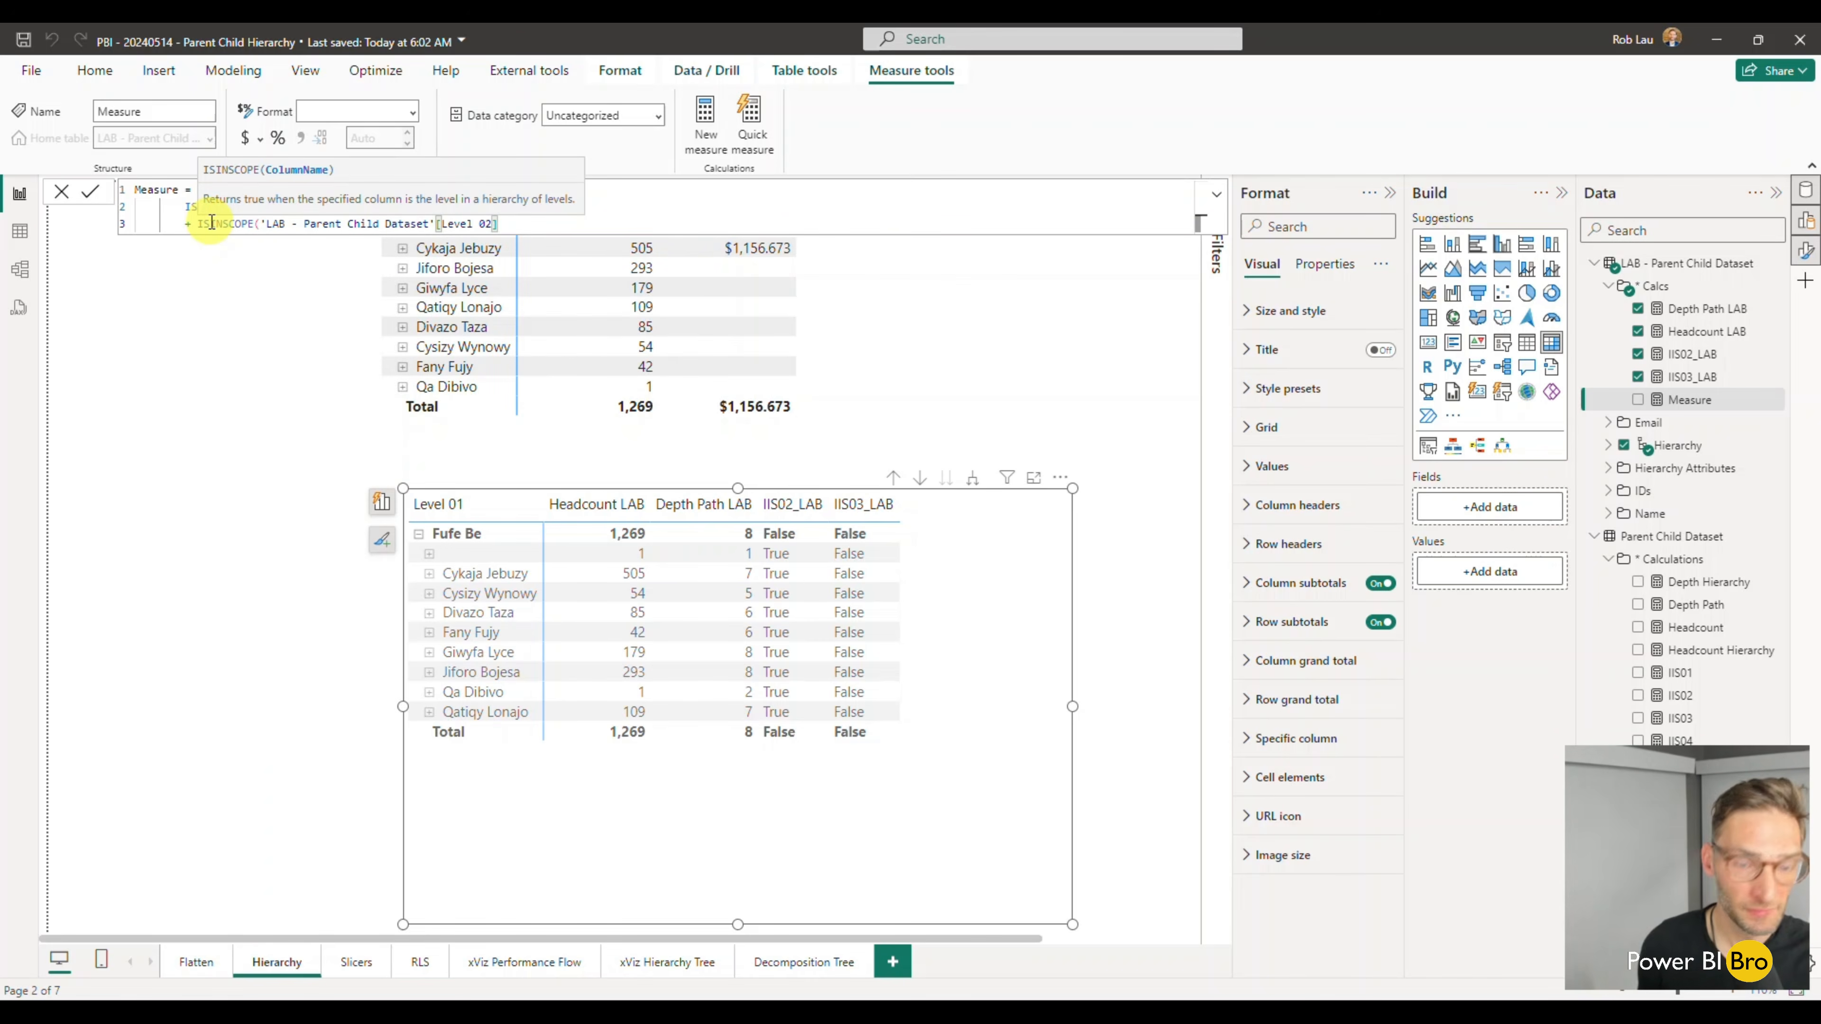
pyautogui.write(')')
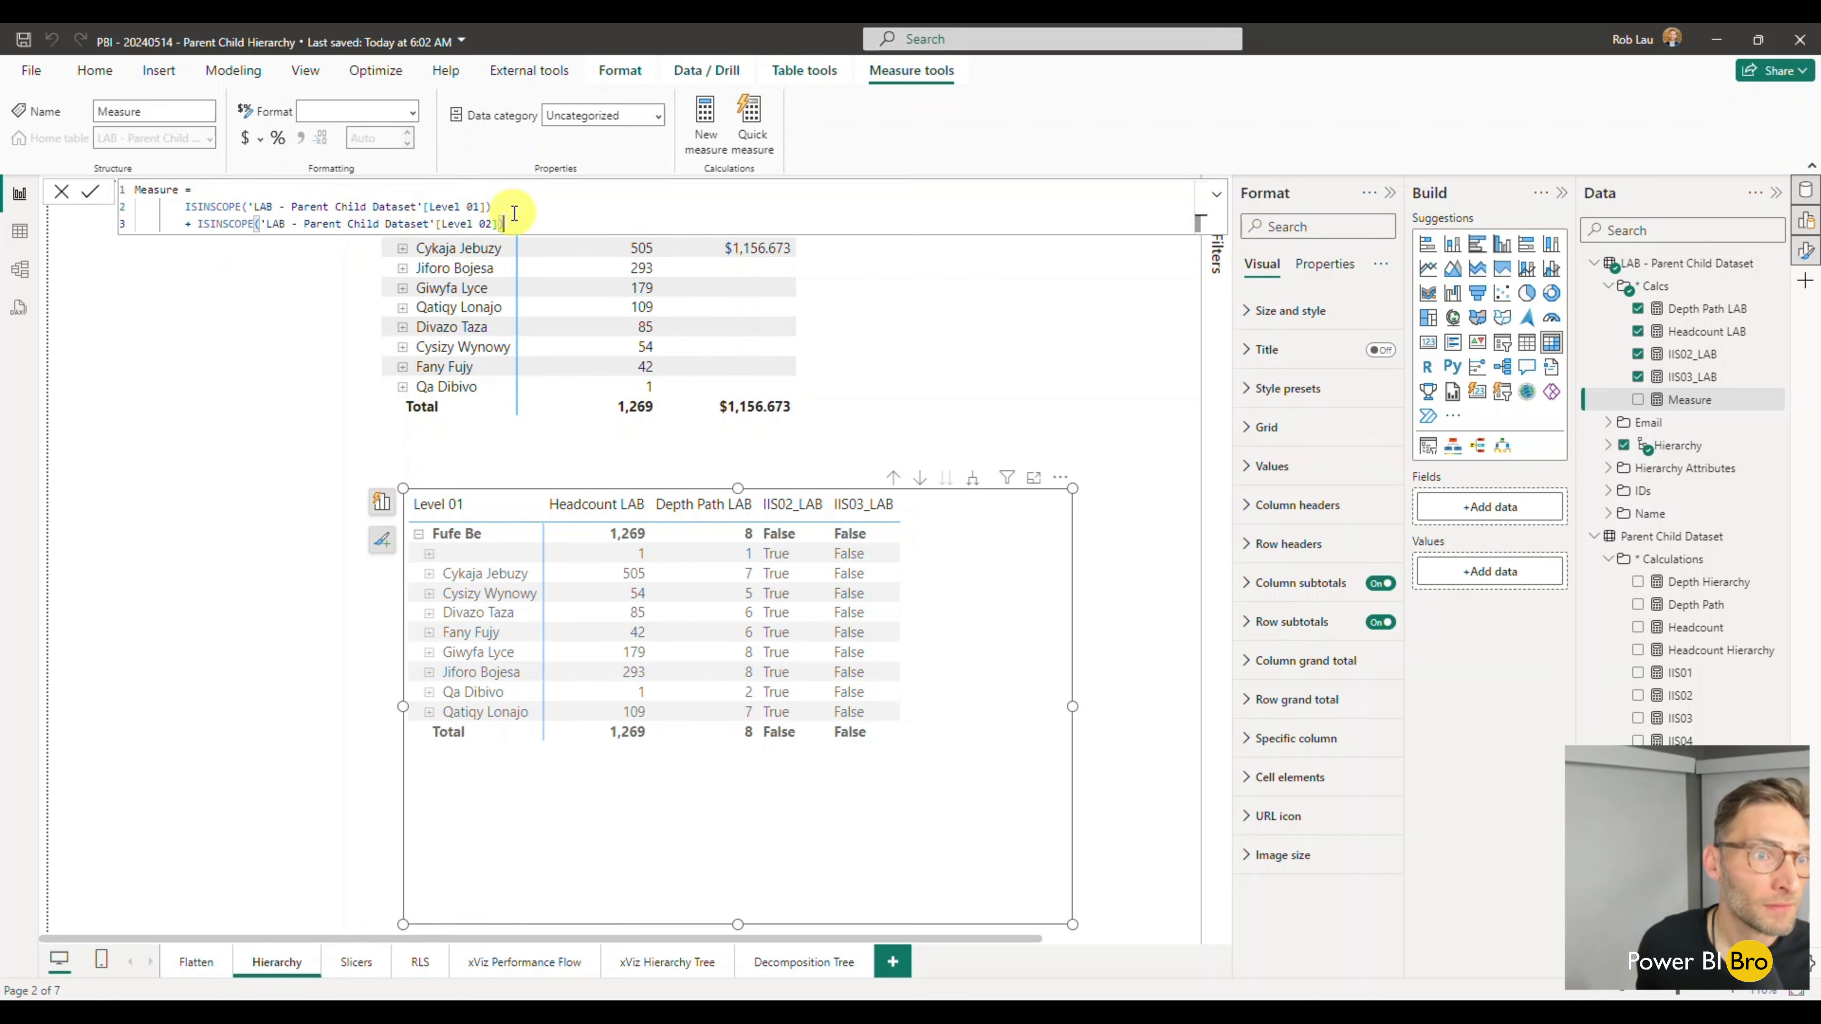
# - Add a third term on a new line: + ISINSCOPE of 'LAB - Parent Child Dataset'[Level 03]
pyautogui.hotkey('shift', 'Return')
pyautogui.write('+ is')
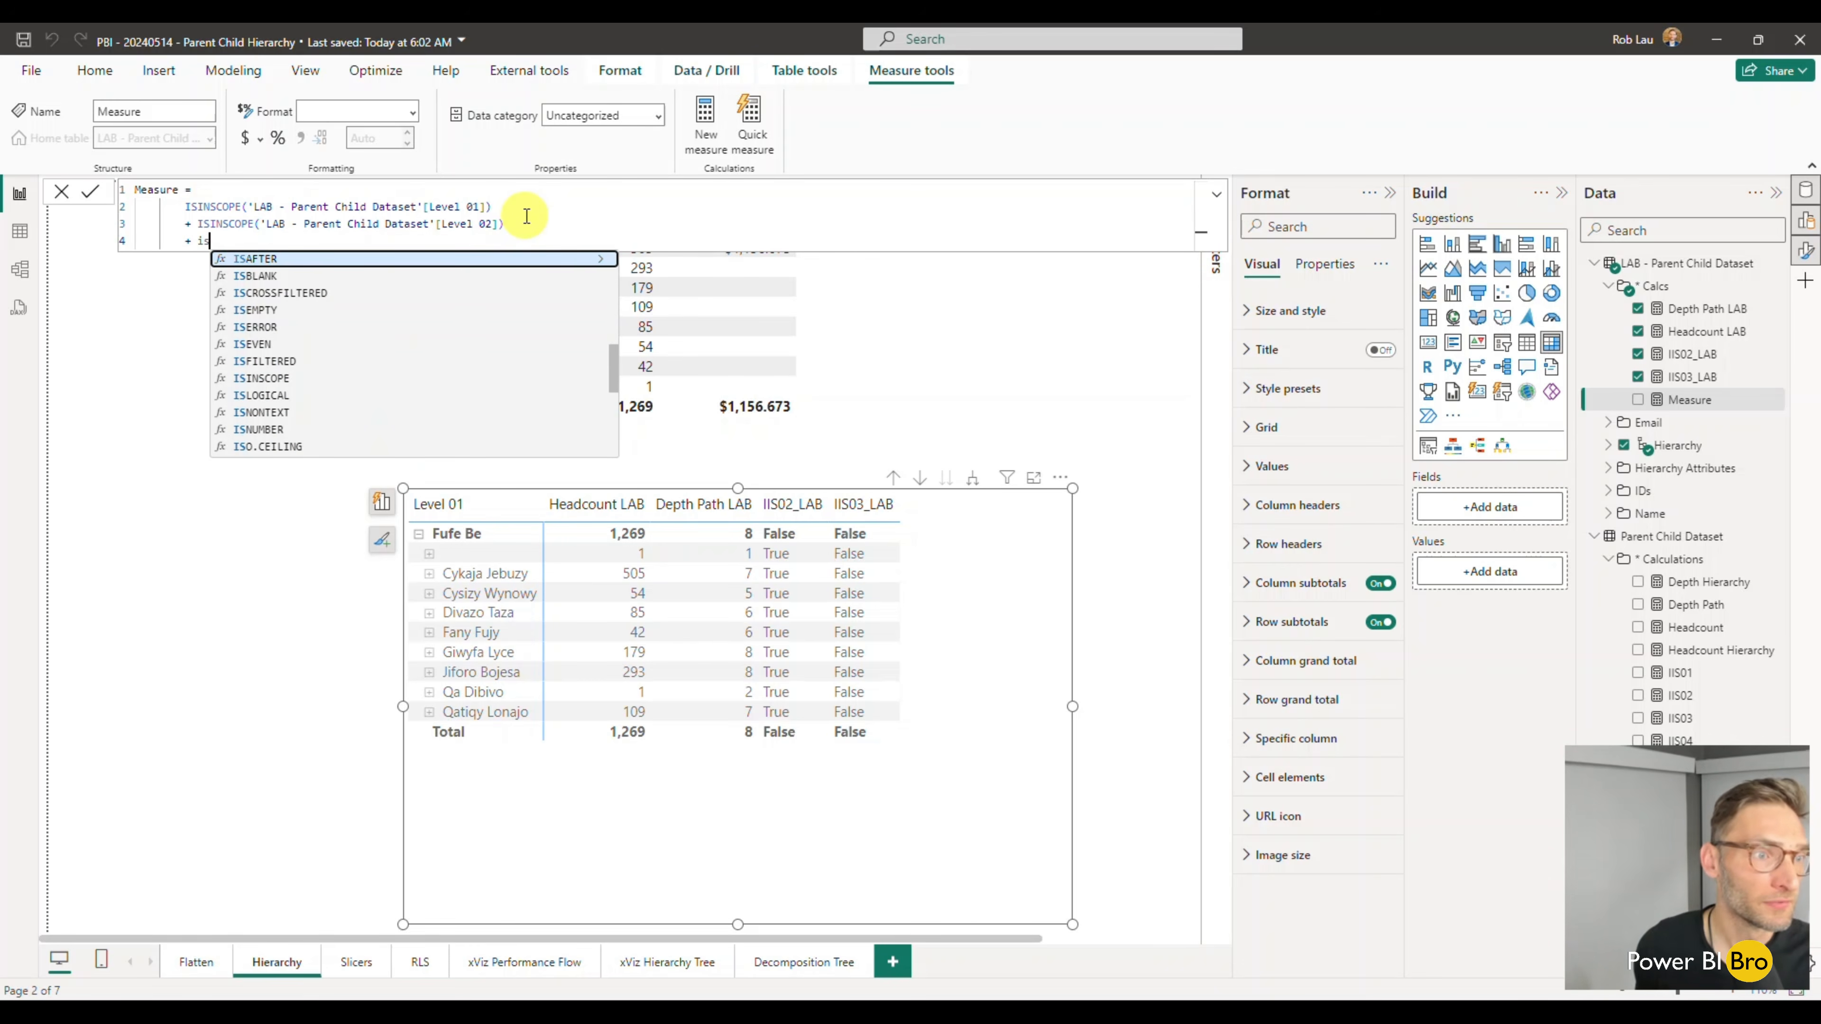
pyautogui.write('inscope')
pyautogui.press('Tab')
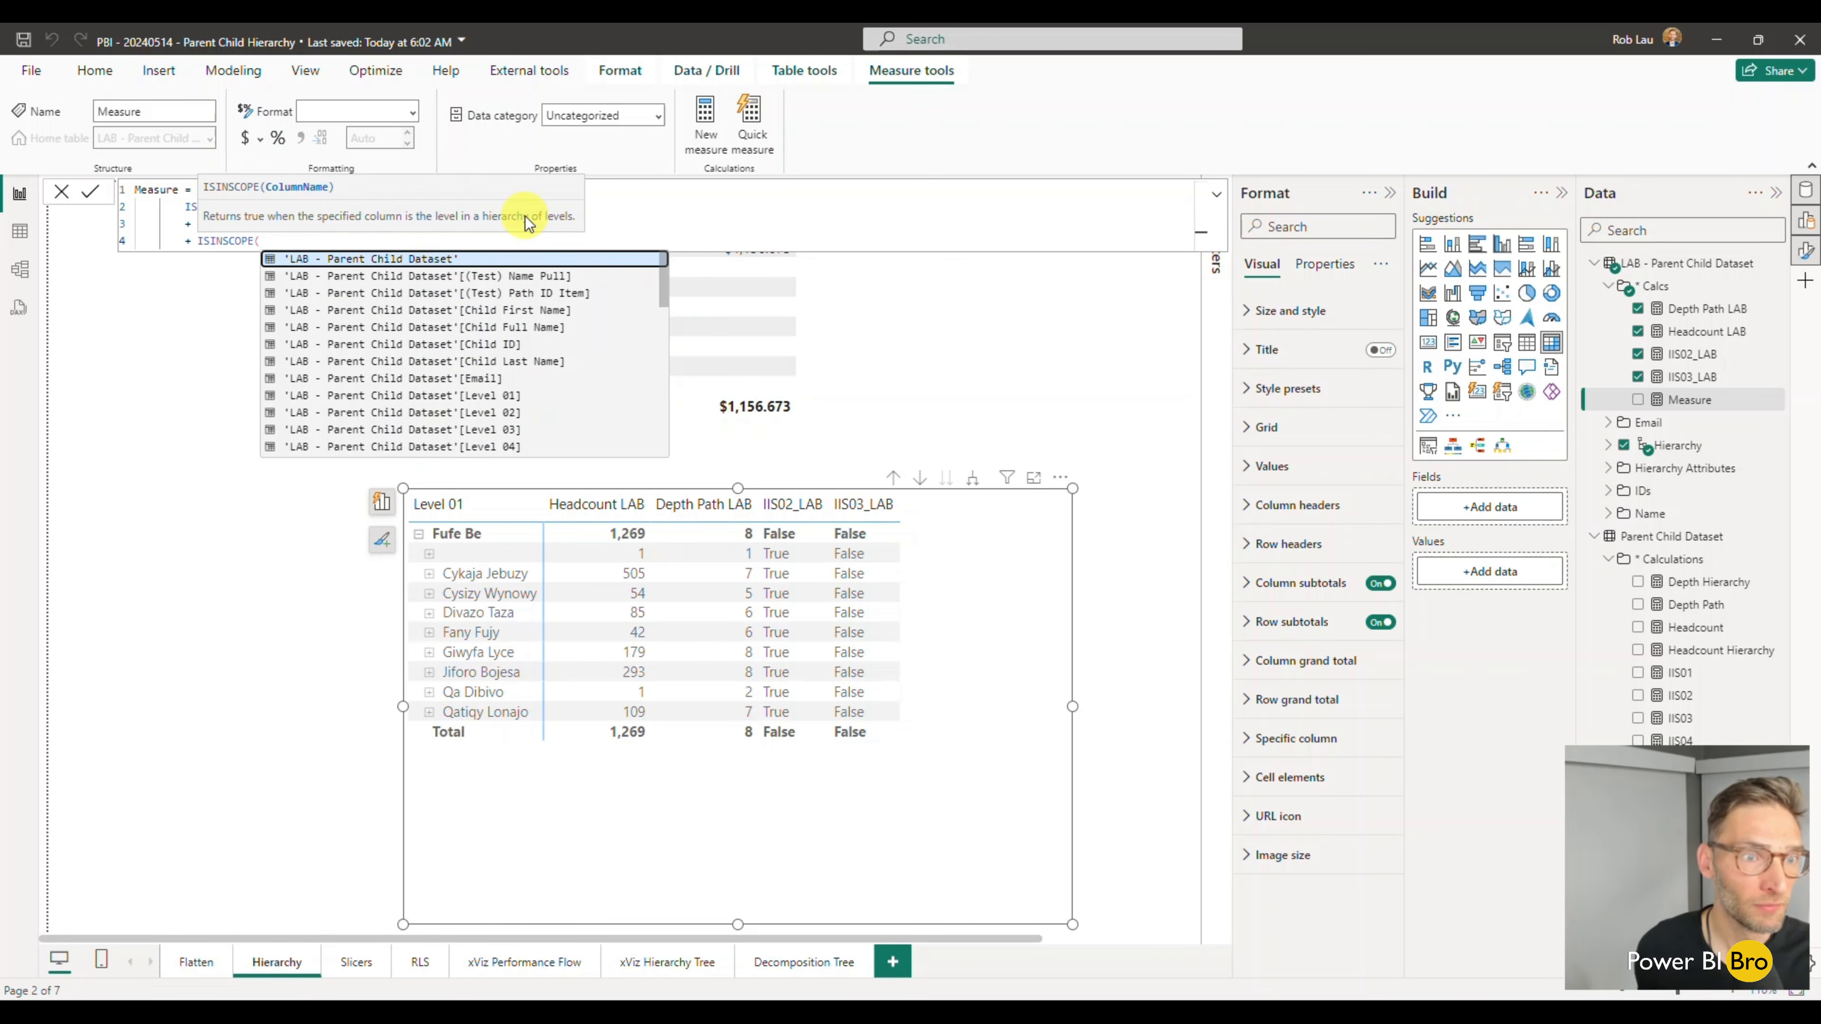
pyautogui.click(490, 429)
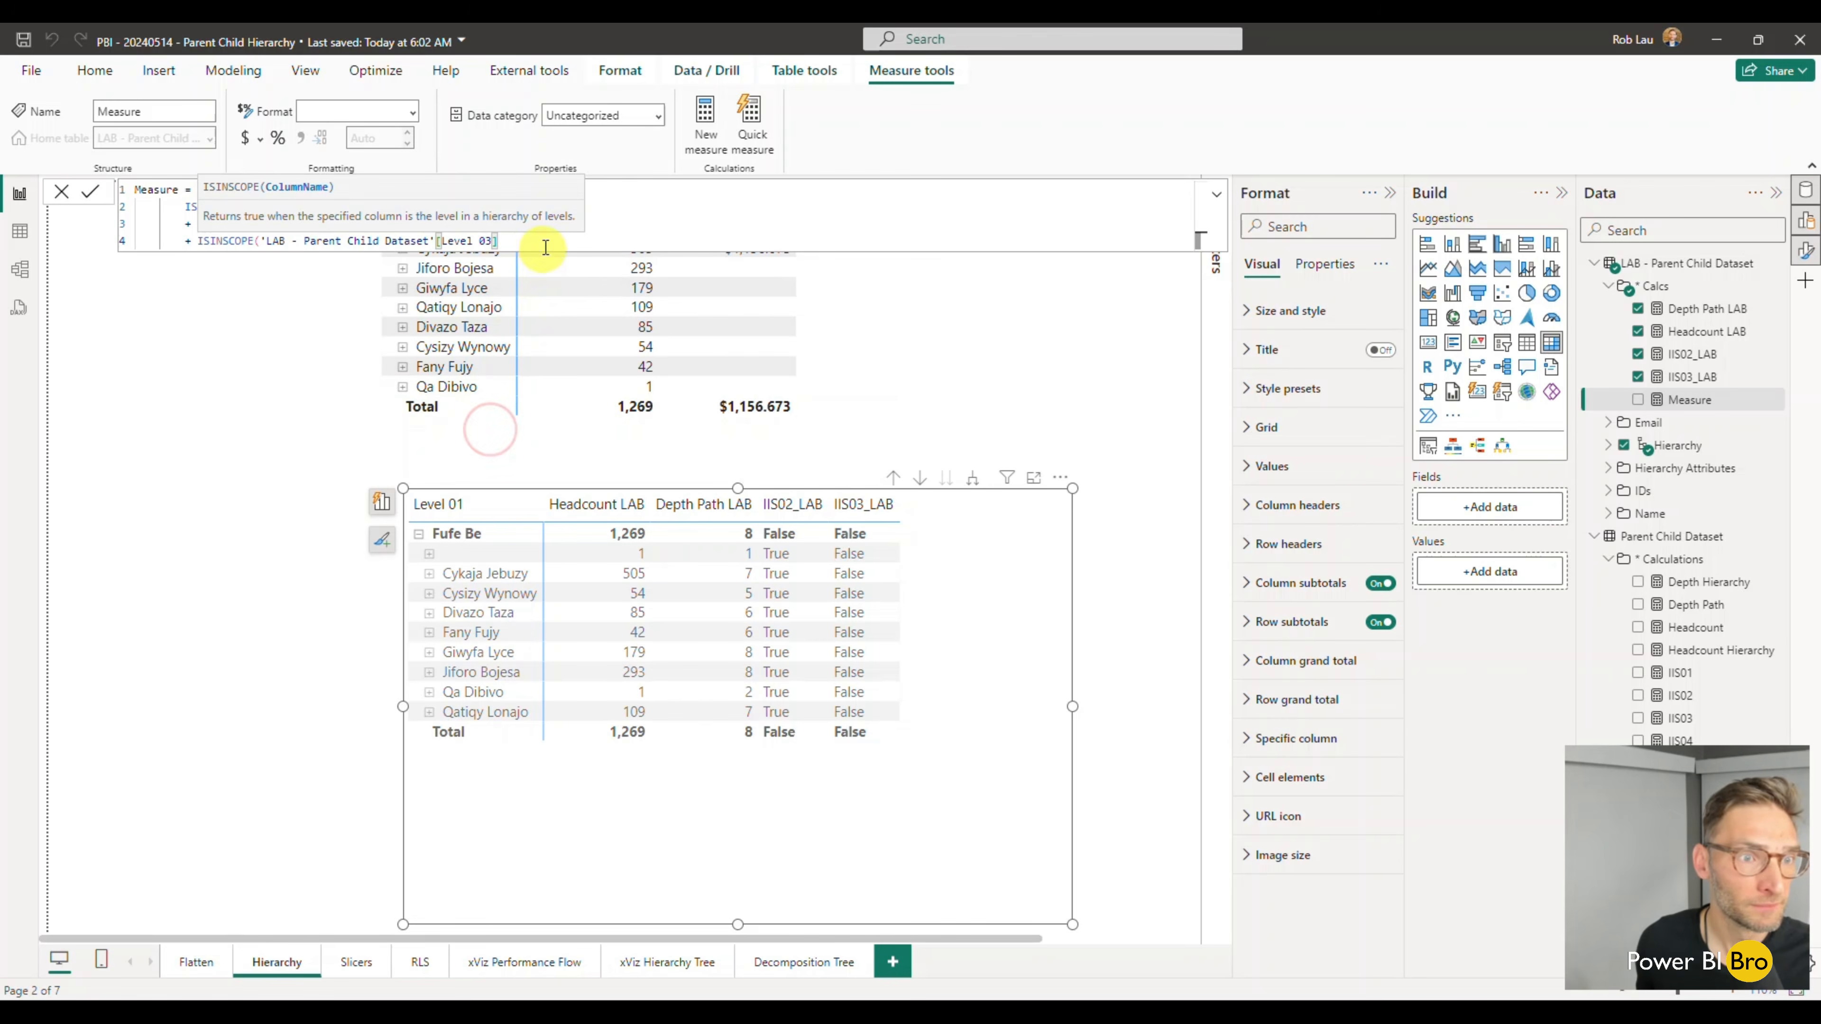
# - Copy the Level 02 and Level 03 lines and paste them three times at the end of the formula
pyautogui.moveTo(531, 241); pyautogui.dragTo(127, 225)
pyautogui.hotkey('ctrl', 'c')
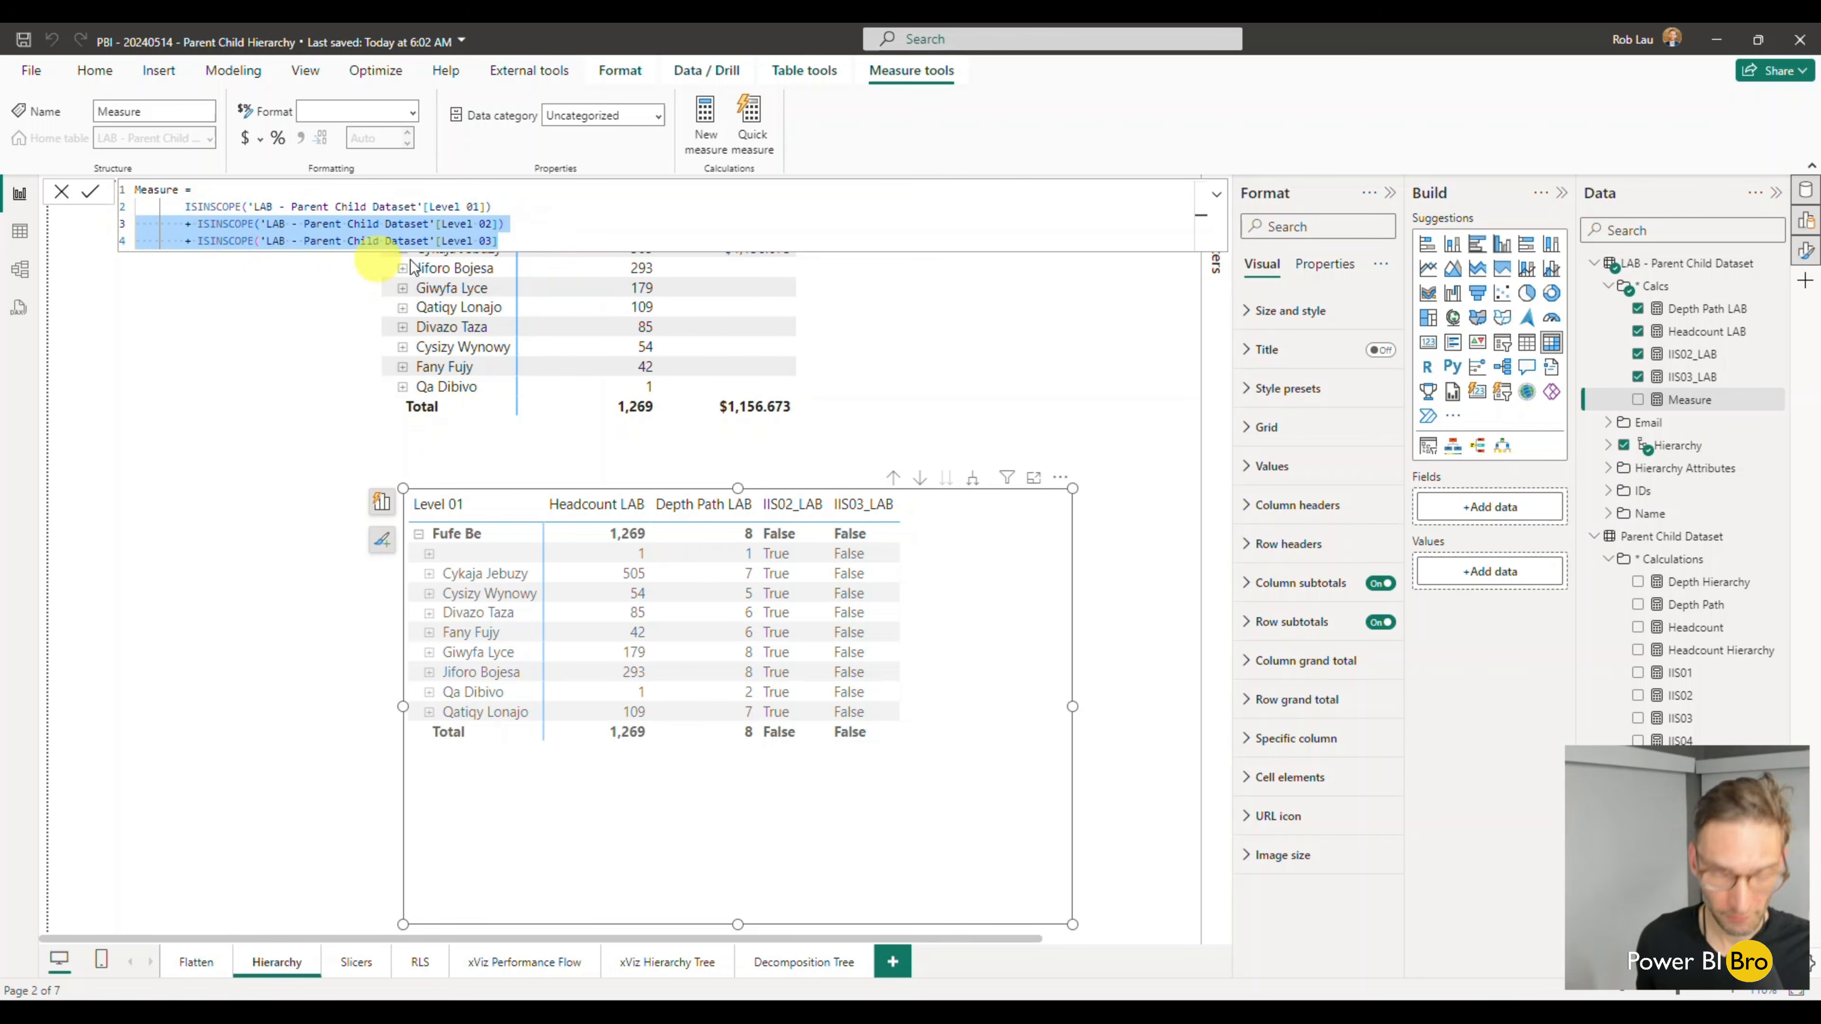
pyautogui.click(571, 245)
pyautogui.press('Return')
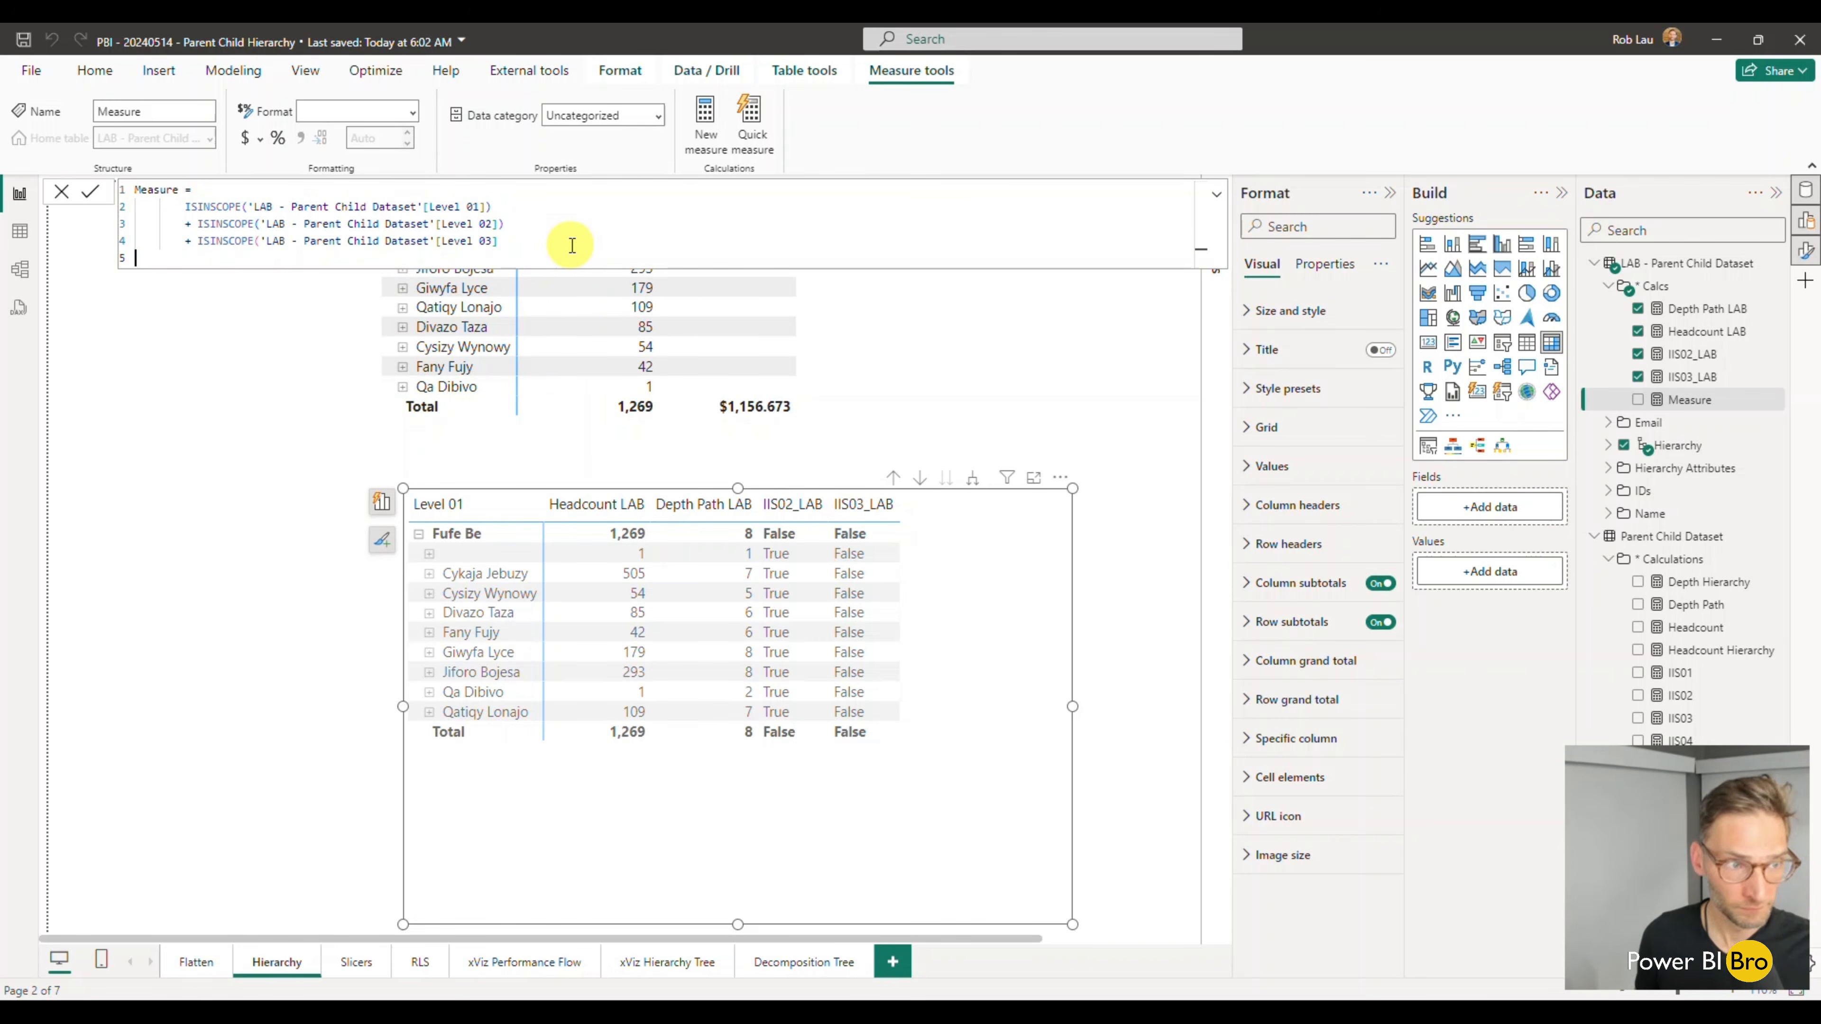
pyautogui.hotkey('ctrl', 'v')
pyautogui.press('Return')
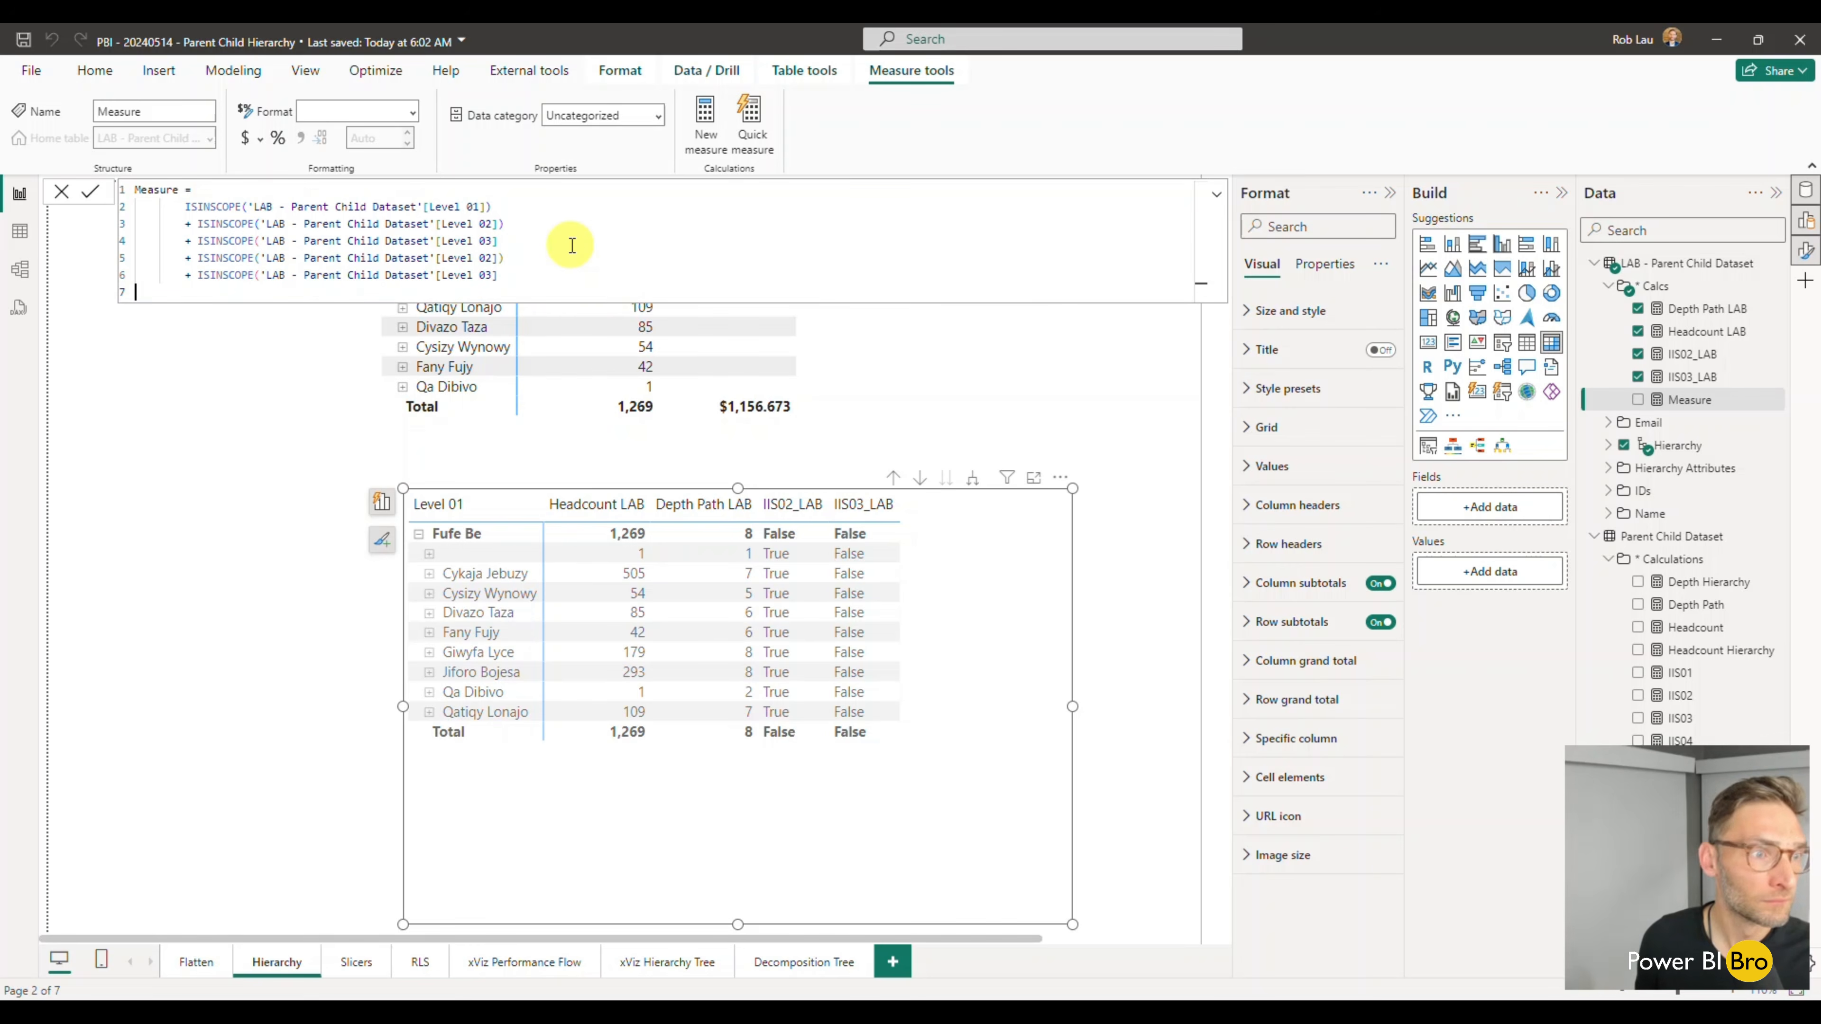
pyautogui.hotkey('ctrl', 'v')
pyautogui.press('Return')
pyautogui.hotkey('ctrl', 'v')
# - Renumber the first five pasted ISINSCOPE lines to Level 04, Level 05, Level 06, Level 07 and Level 08
pyautogui.click(506, 254)
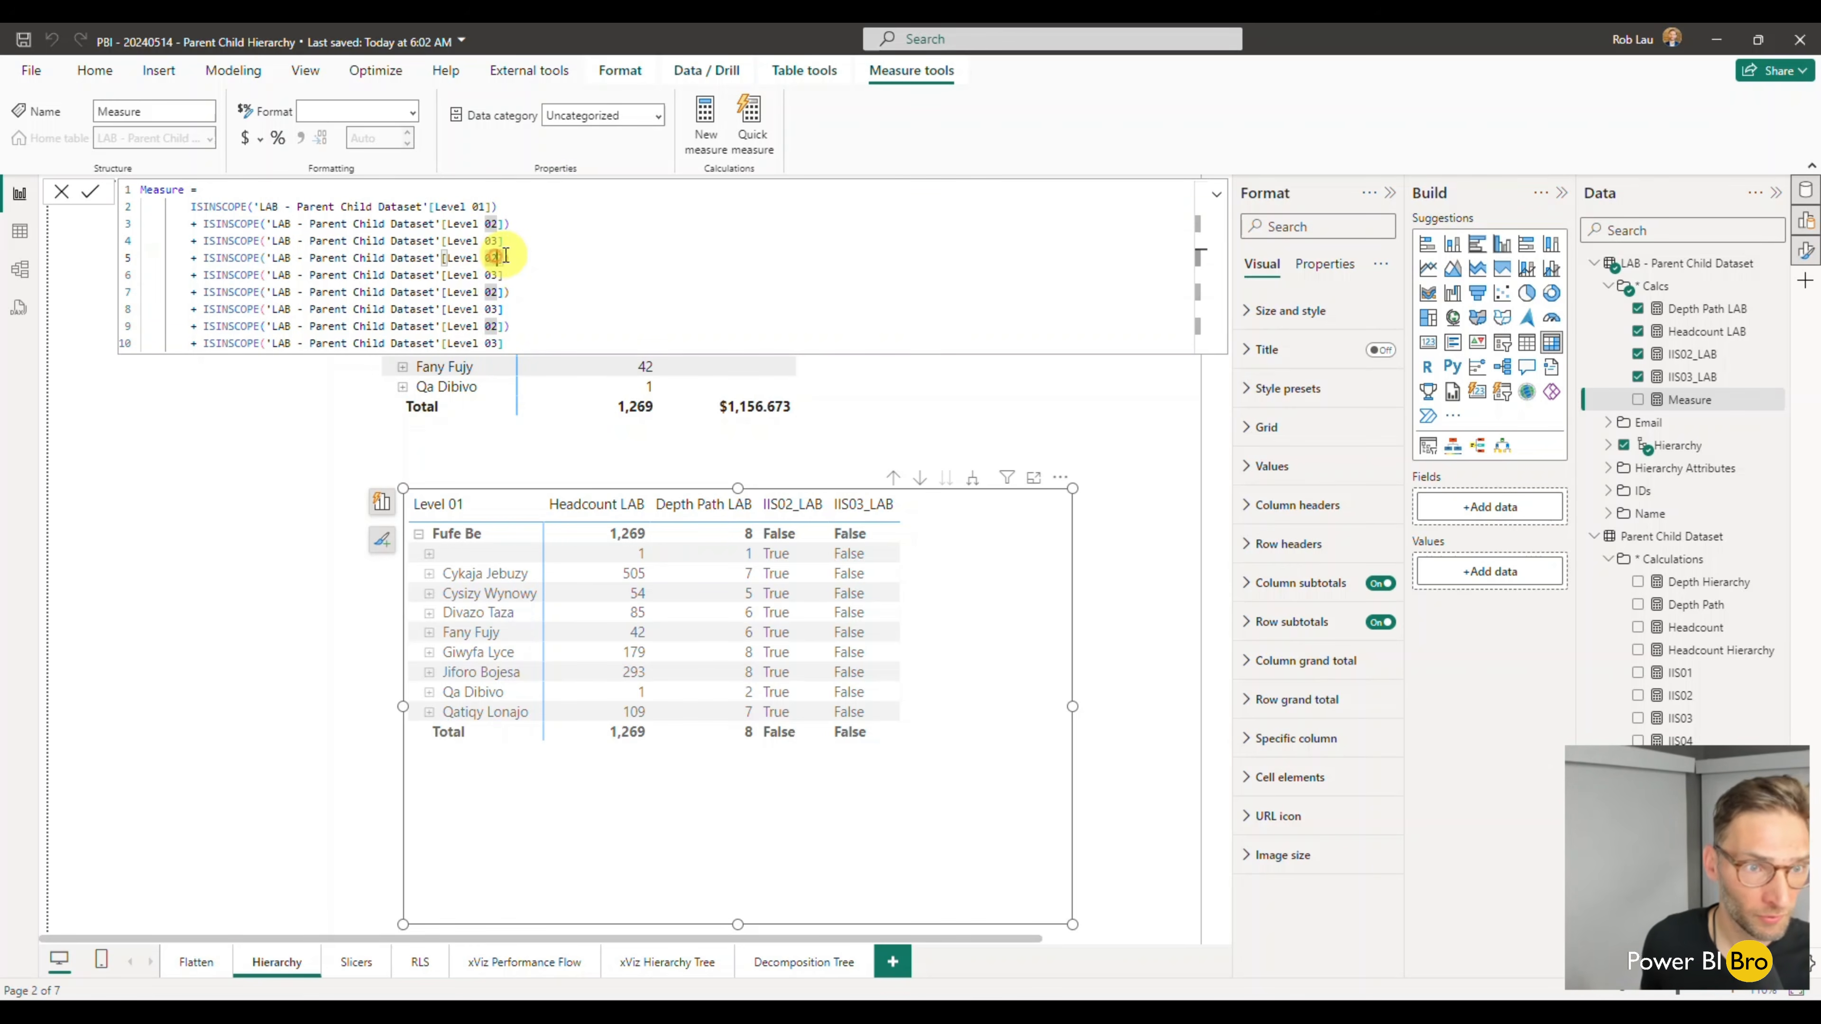
pyautogui.press('BackSpace')
pyautogui.write('4')
pyautogui.click(532, 225)
pyautogui.click(500, 274)
pyautogui.press('BackSpace')
pyautogui.write('5')
pyautogui.click(499, 292)
pyautogui.press('BackSpace')
pyautogui.write('6')
pyautogui.click(532, 269)
pyautogui.click(496, 309)
pyautogui.press('BackSpace')
pyautogui.write('7')
pyautogui.click(494, 326)
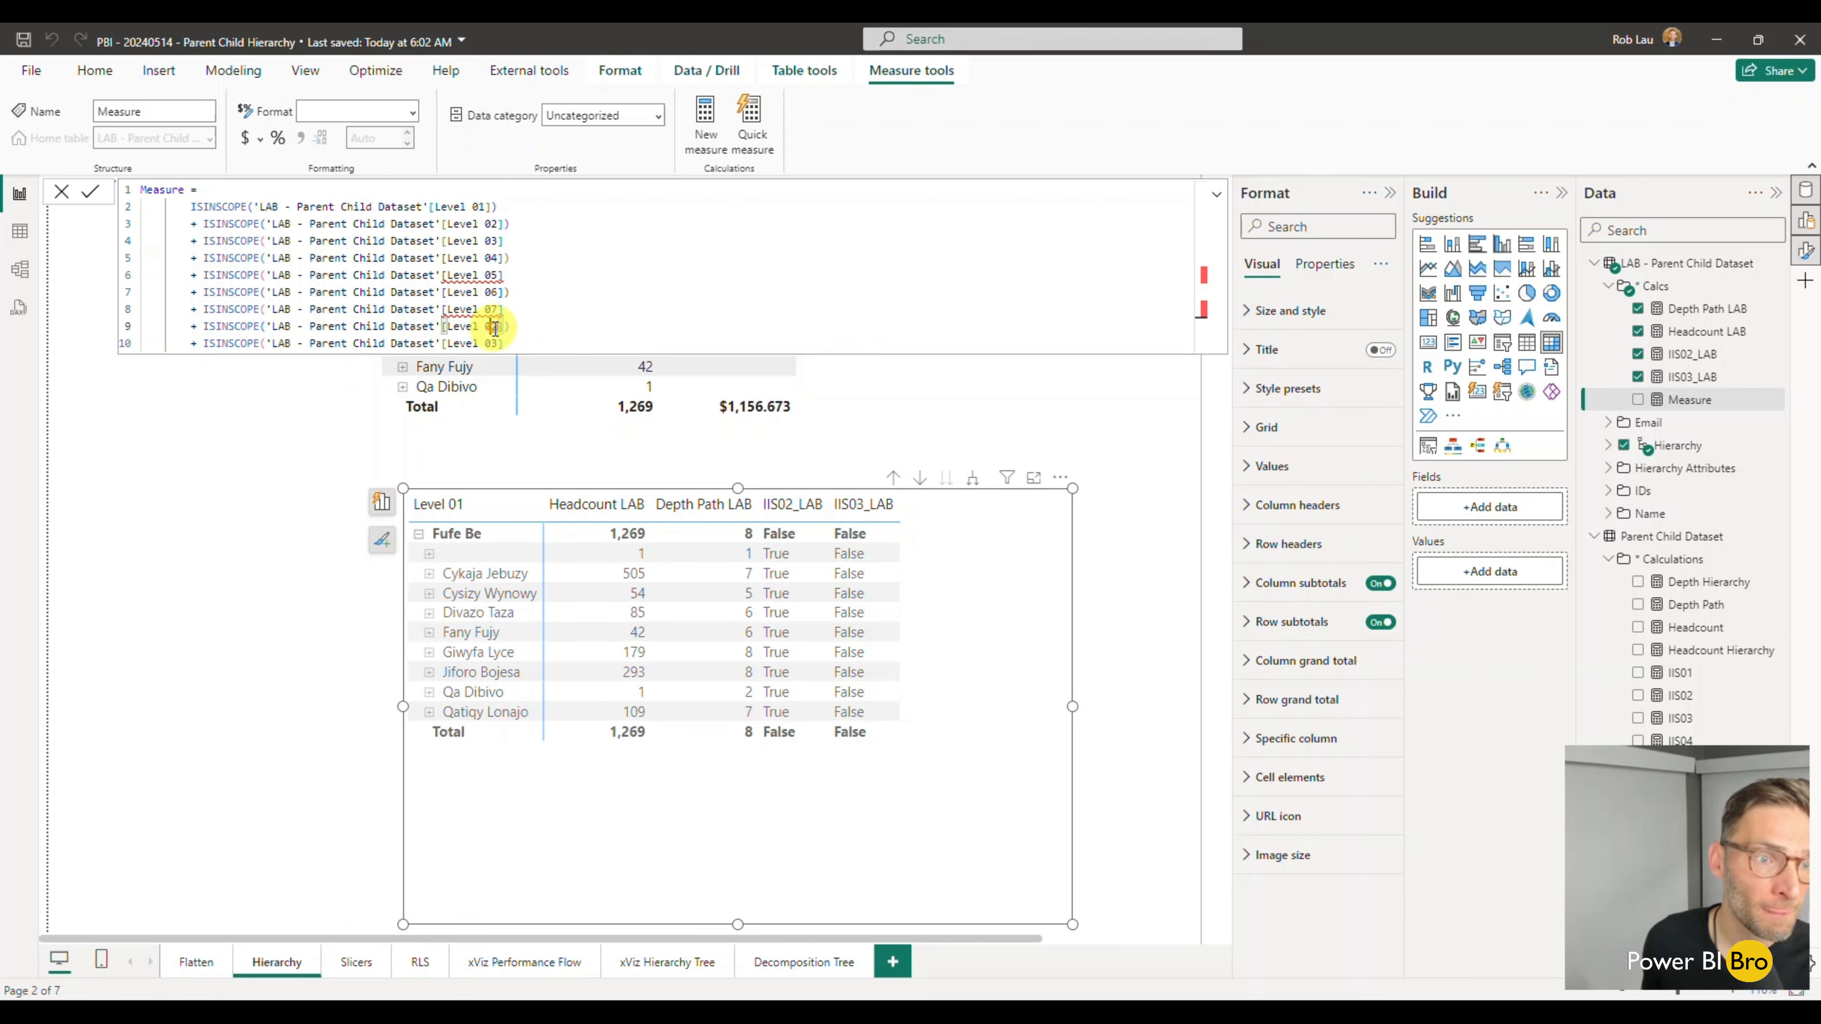
pyautogui.press('BackSpace')
pyautogui.write('8')
pyautogui.click(556, 293)
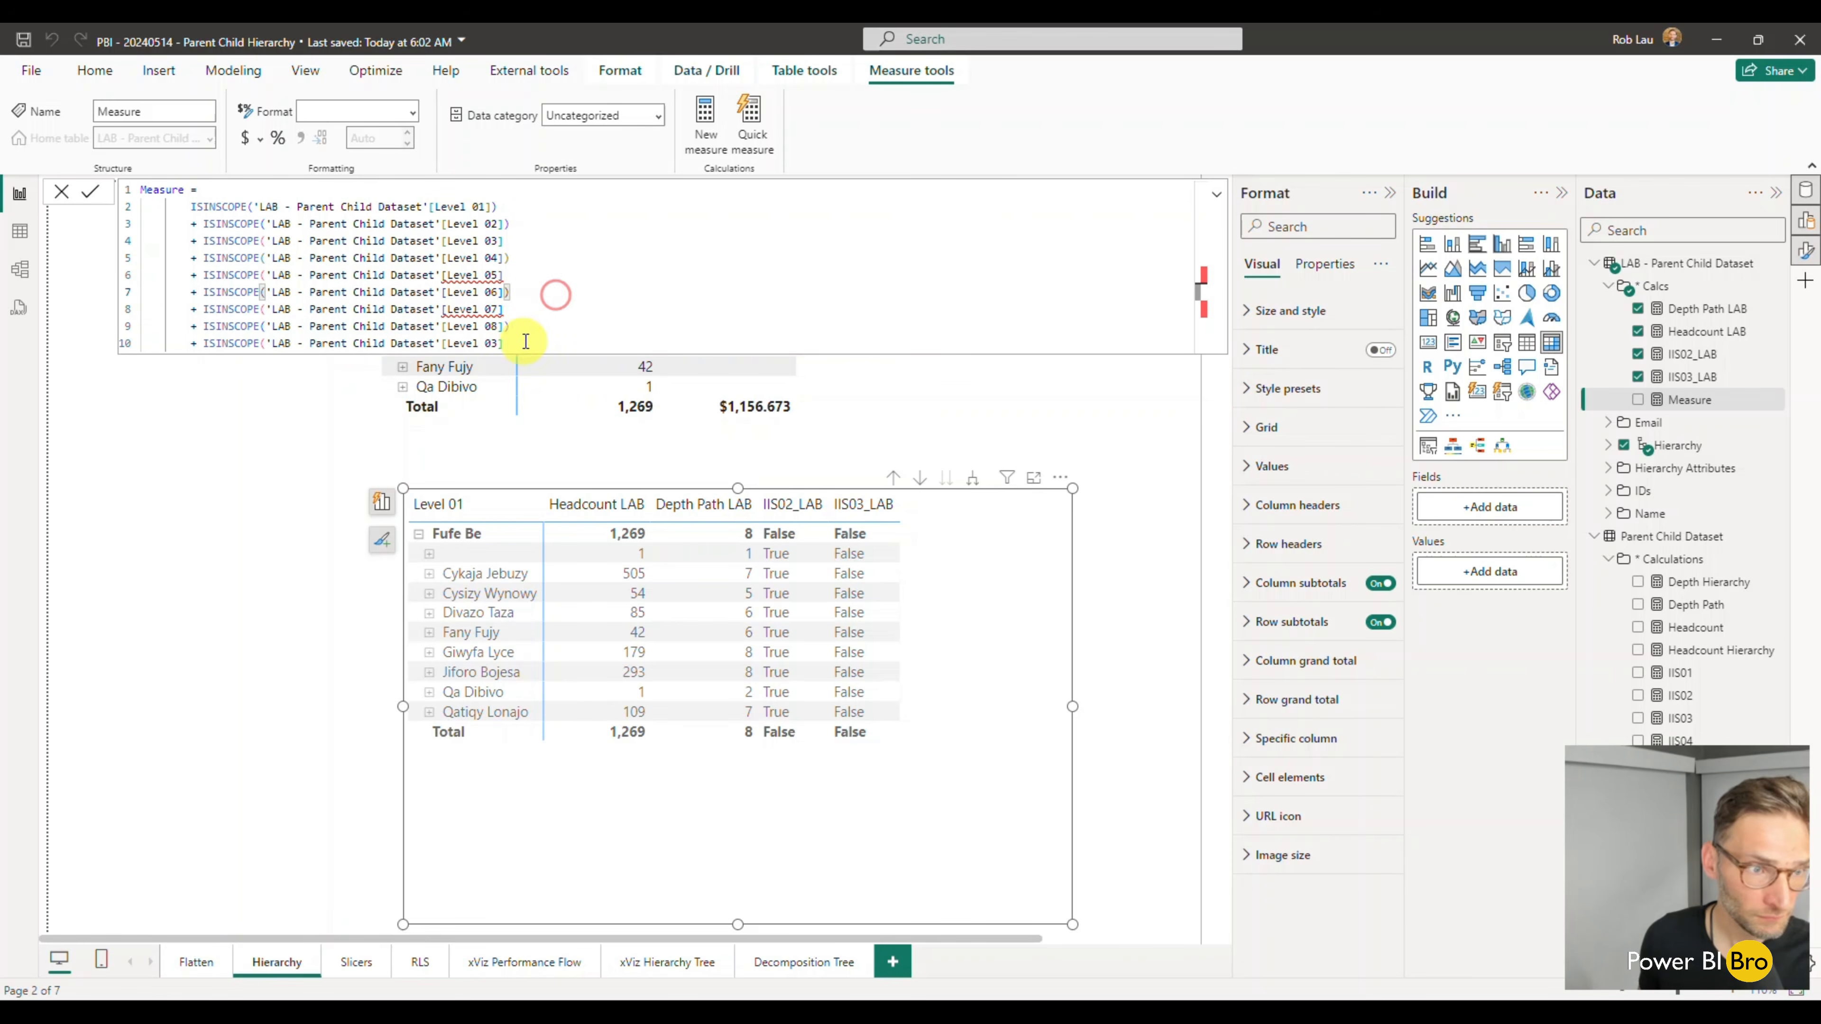
# - Delete the surplus last line, close the parentheses on the Level 03, 05 and 07 lines, and commit the measure
pyautogui.moveTo(522, 341); pyautogui.dragTo(111, 344)
pyautogui.press('BackSpace')
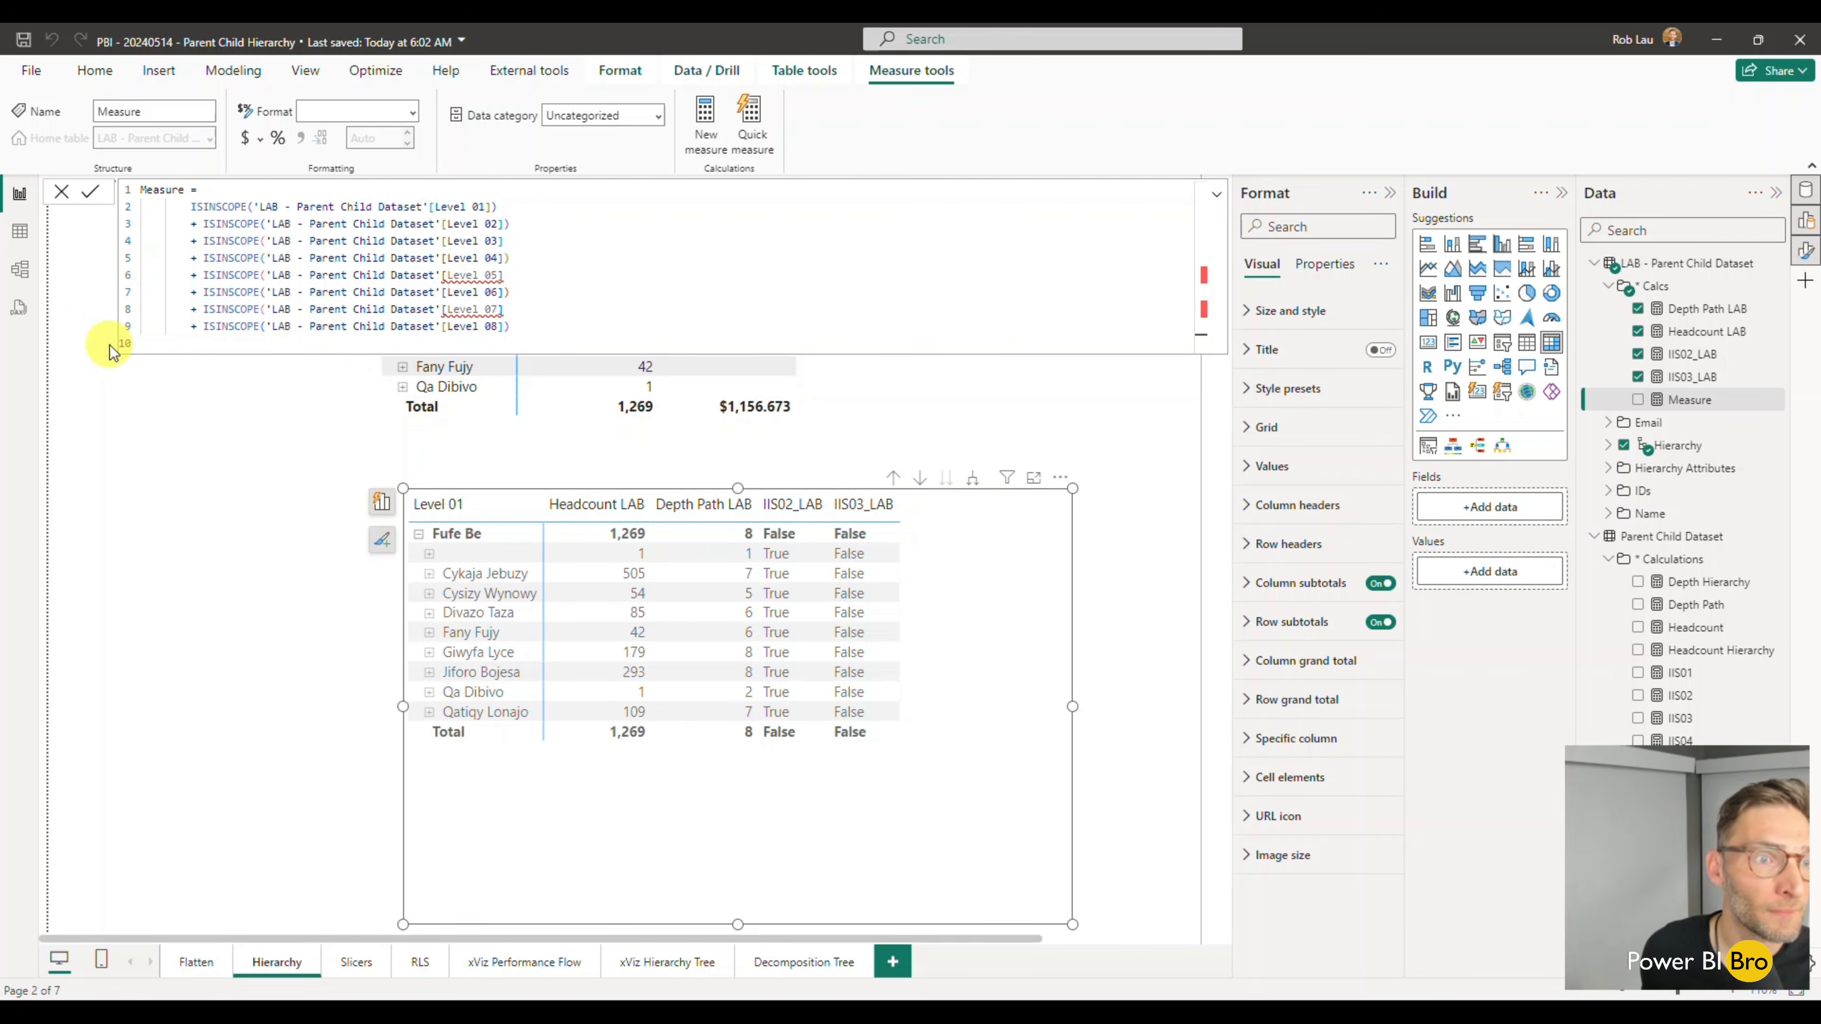
pyautogui.click(529, 237)
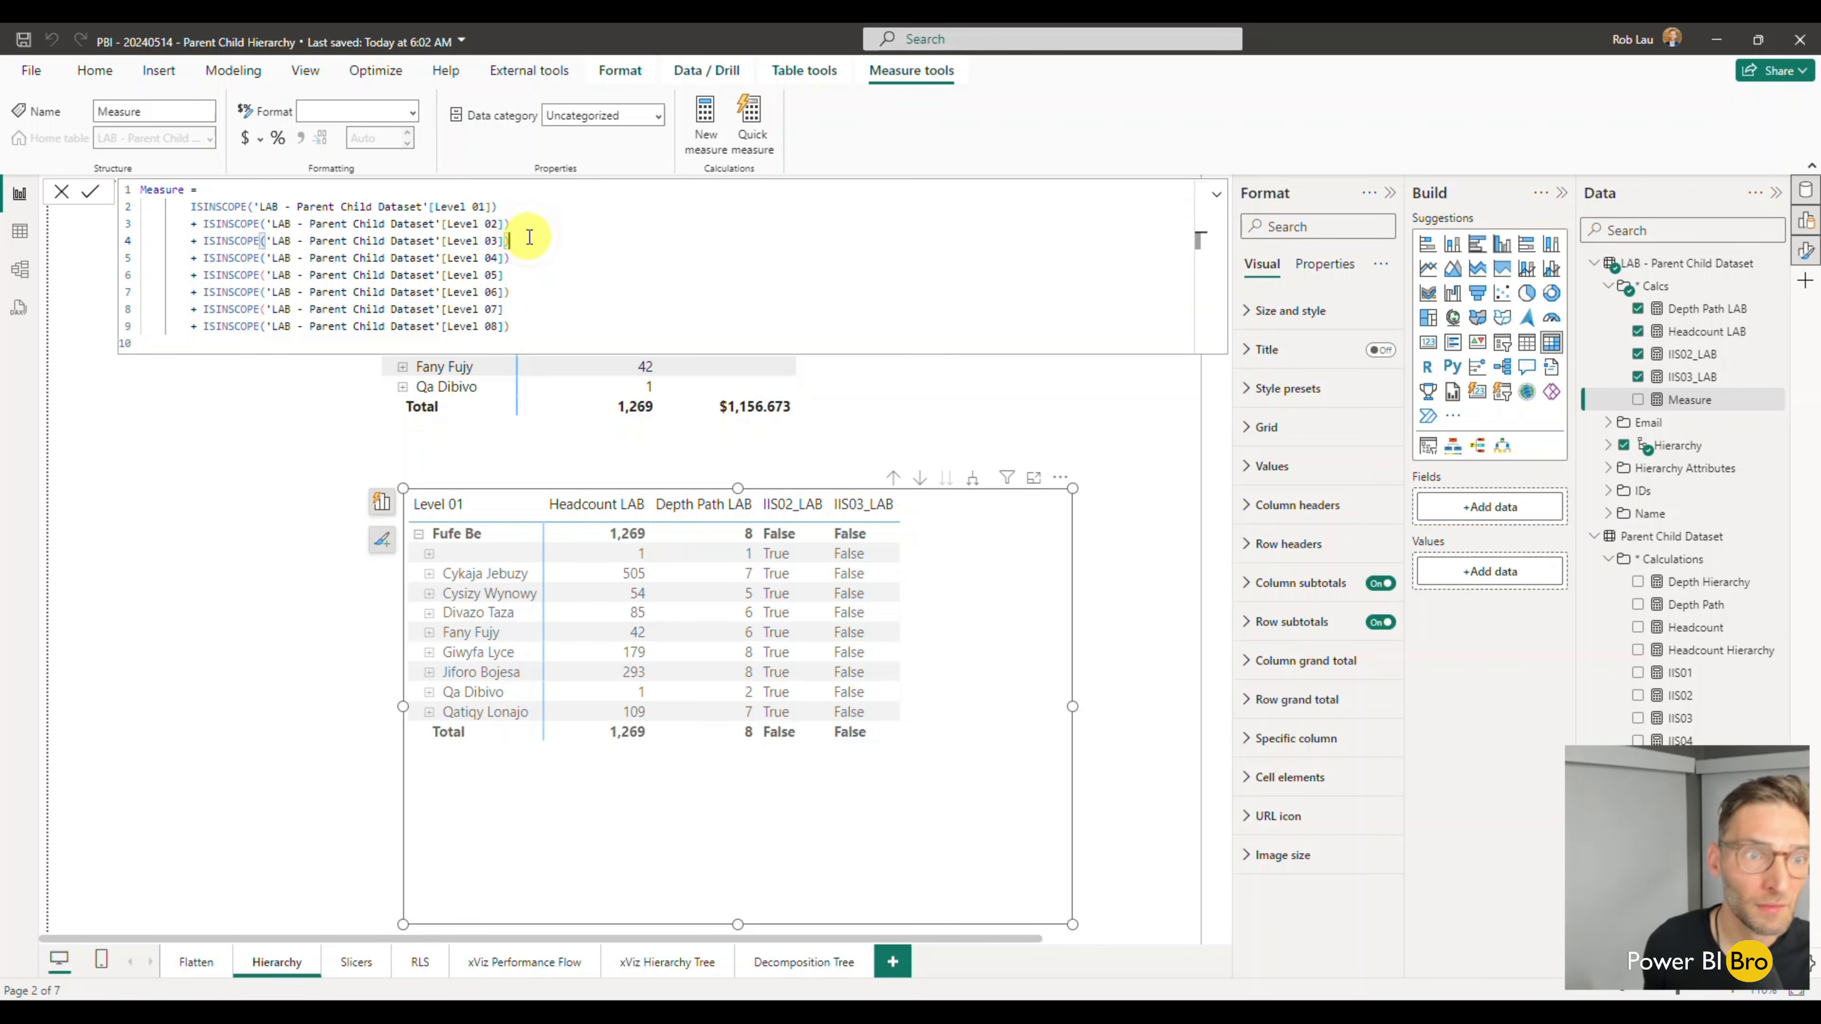
pyautogui.click(523, 271)
pyautogui.write(')')
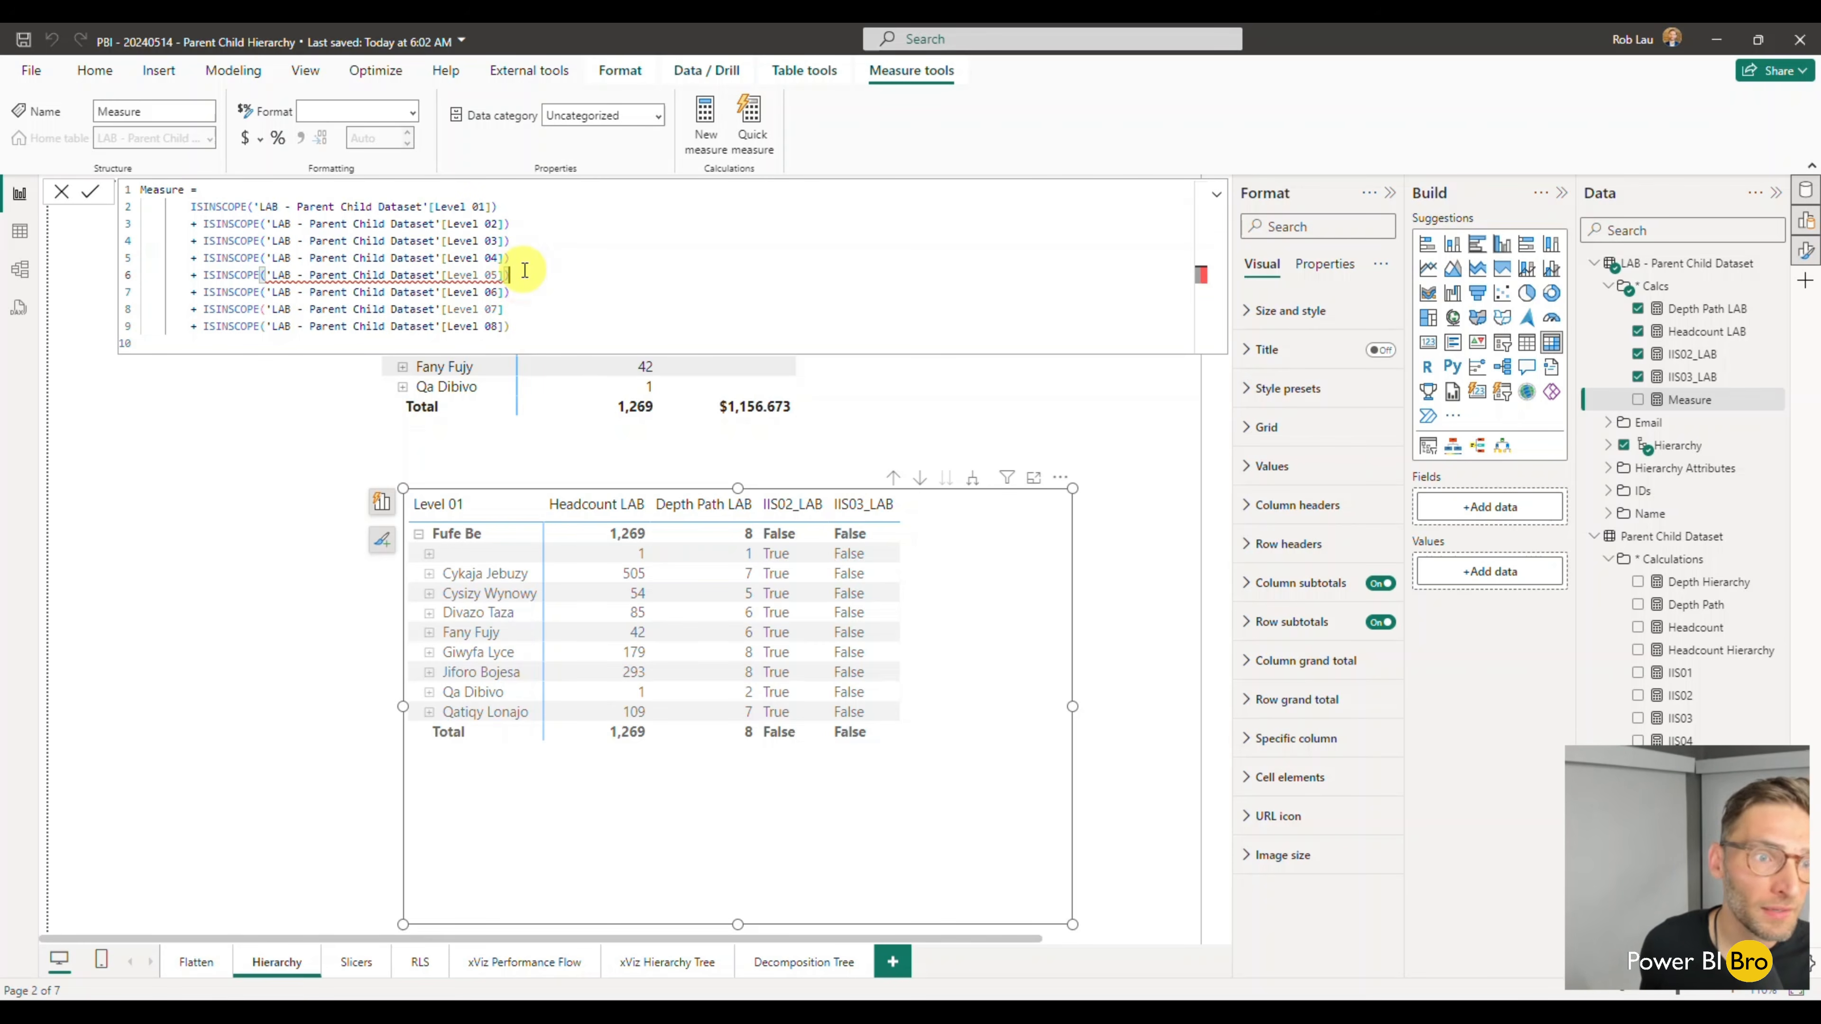
pyautogui.click(531, 308)
pyautogui.write(')')
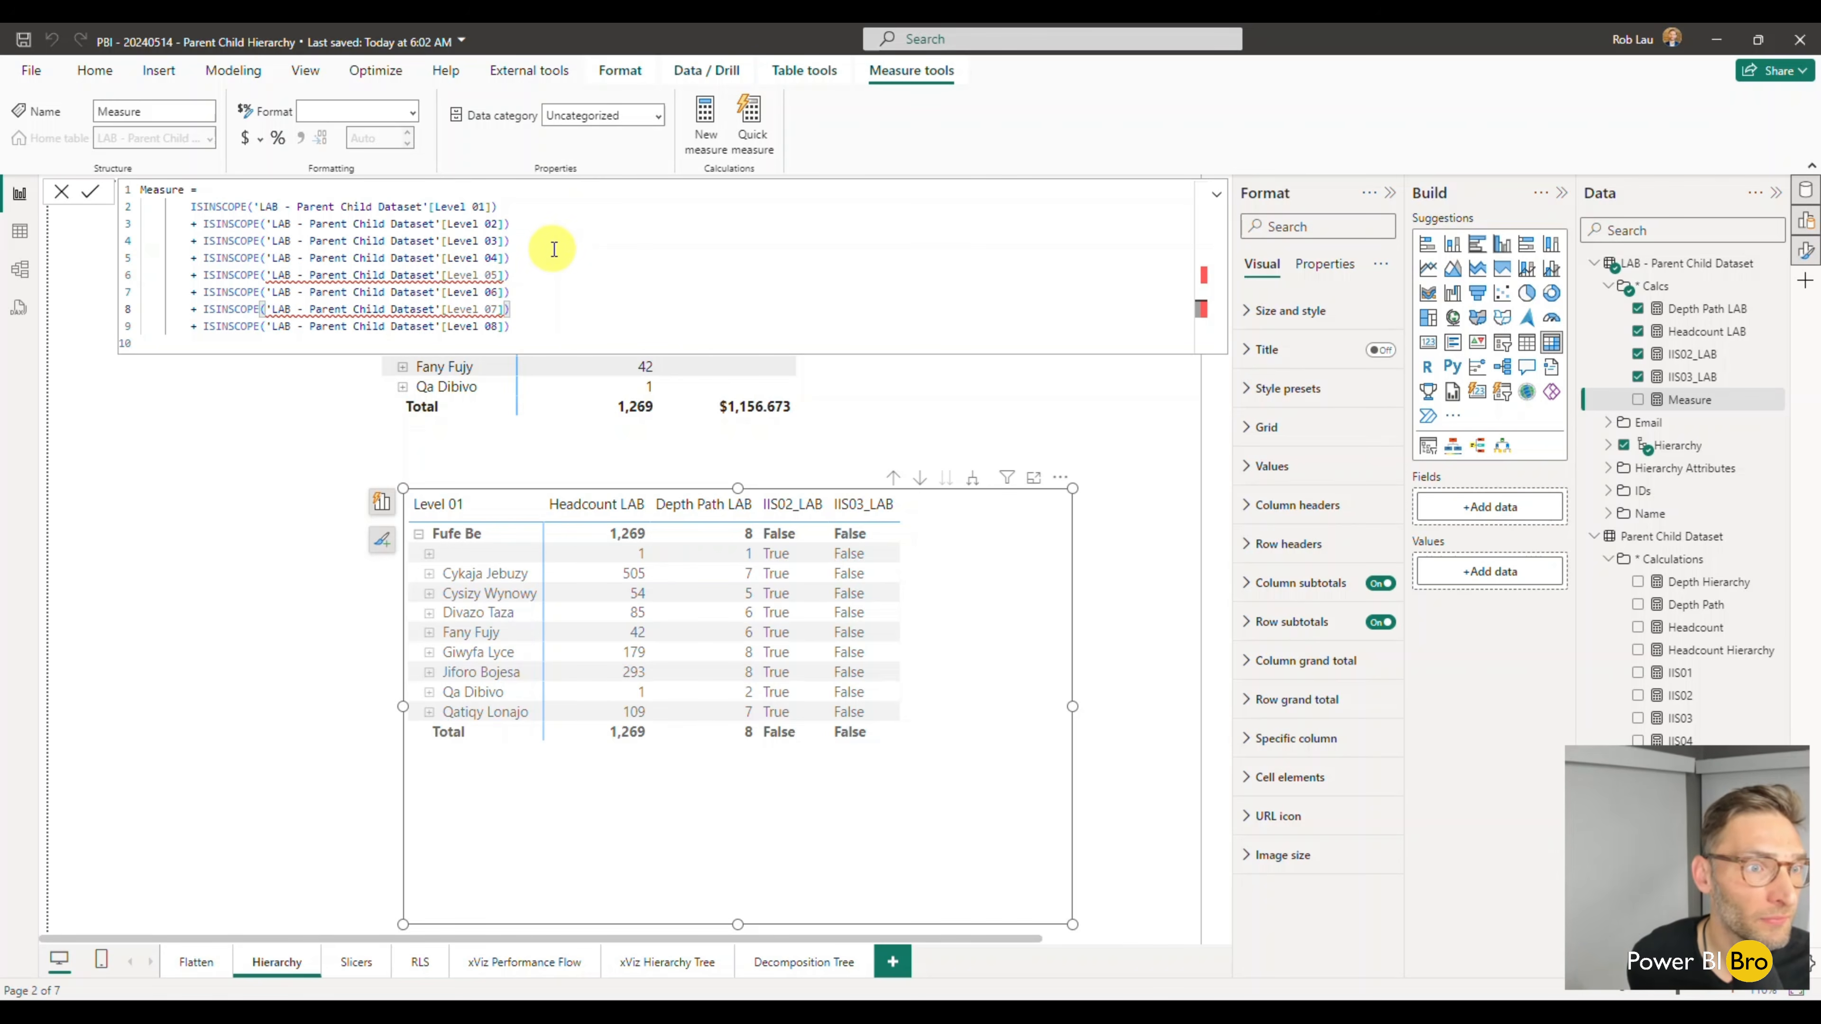
pyautogui.click(464, 189)
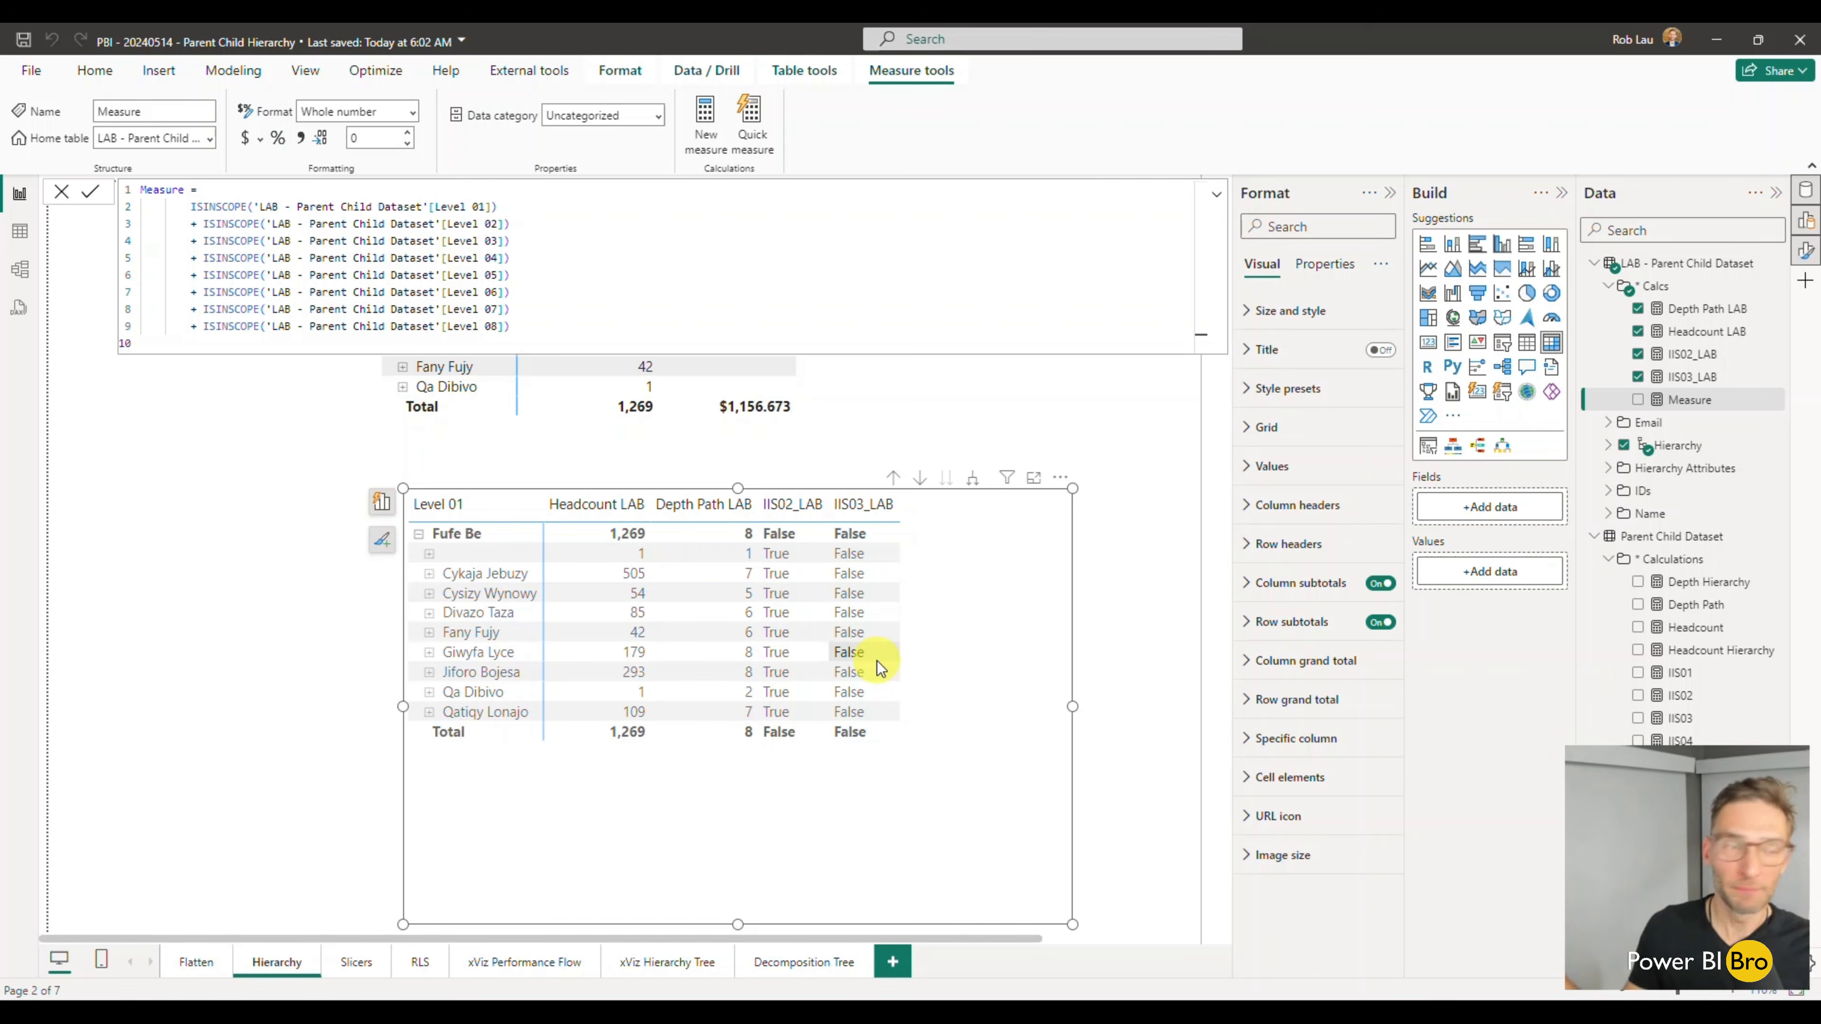
# - Rename the new measure as Lab Hierarchy Depth in its formula and commit it
pyautogui.doubleClick(183, 189)
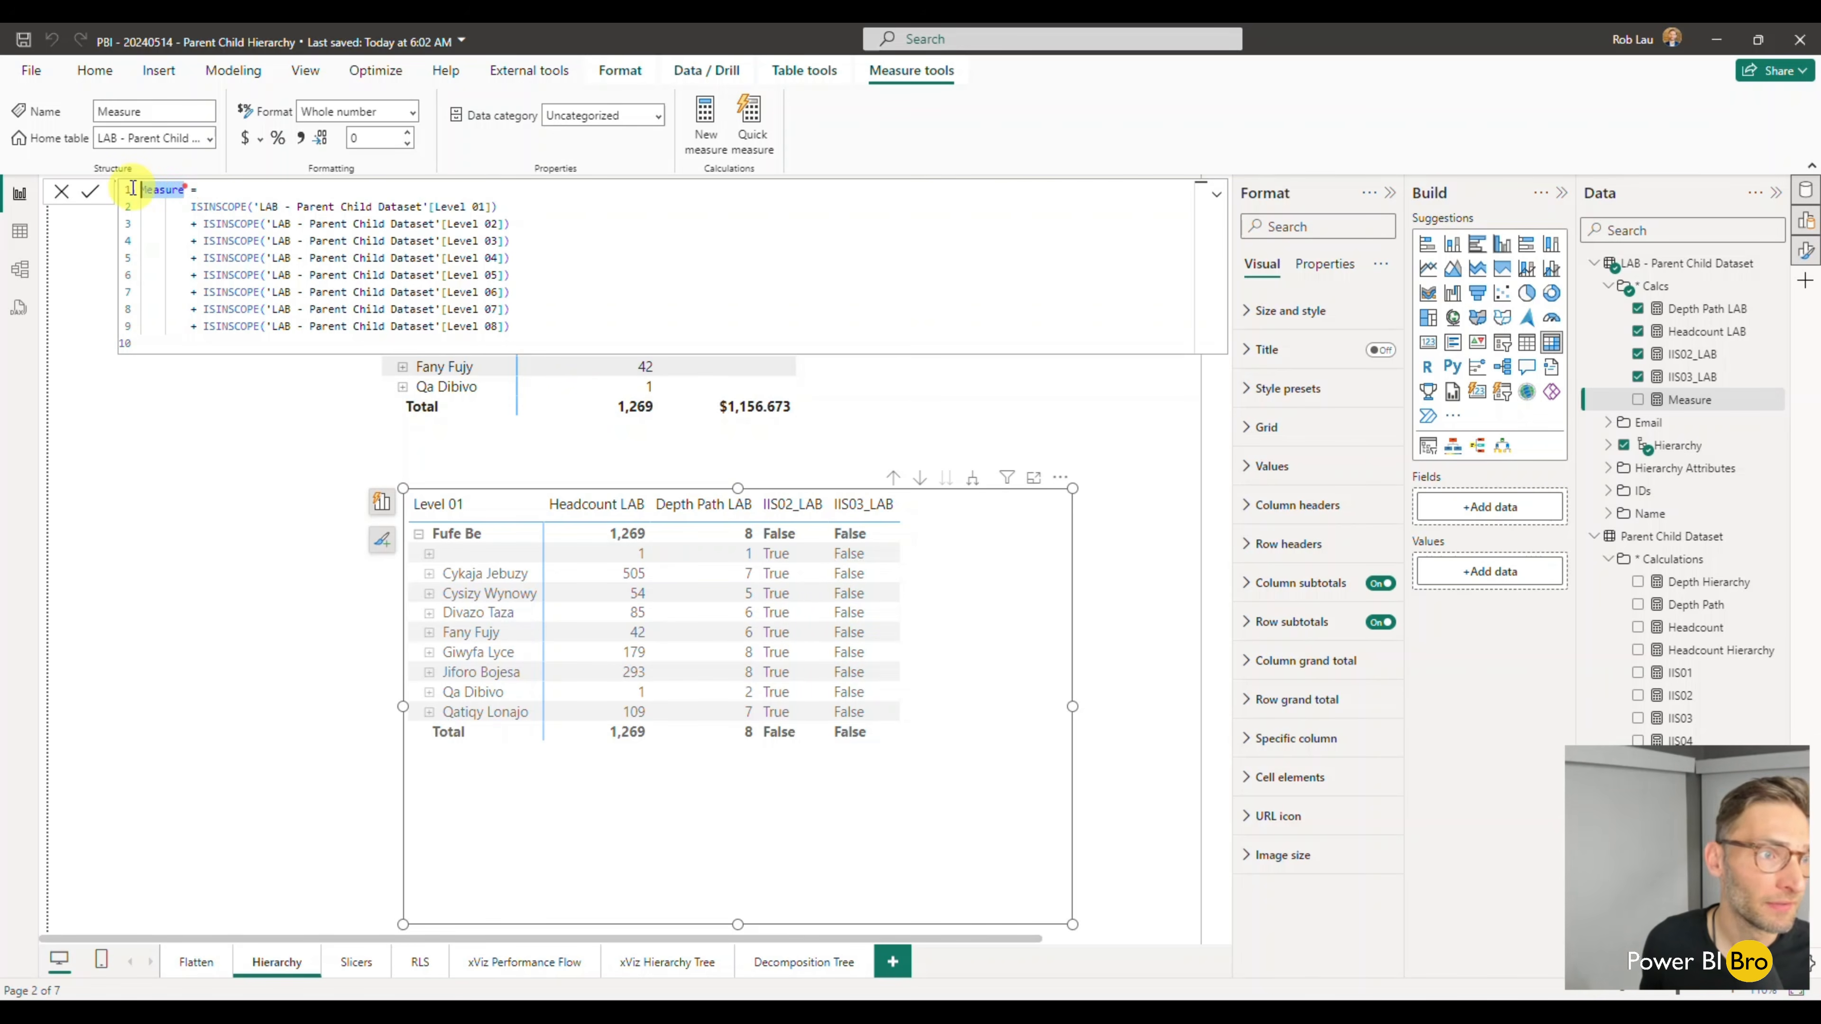
pyautogui.write('H')
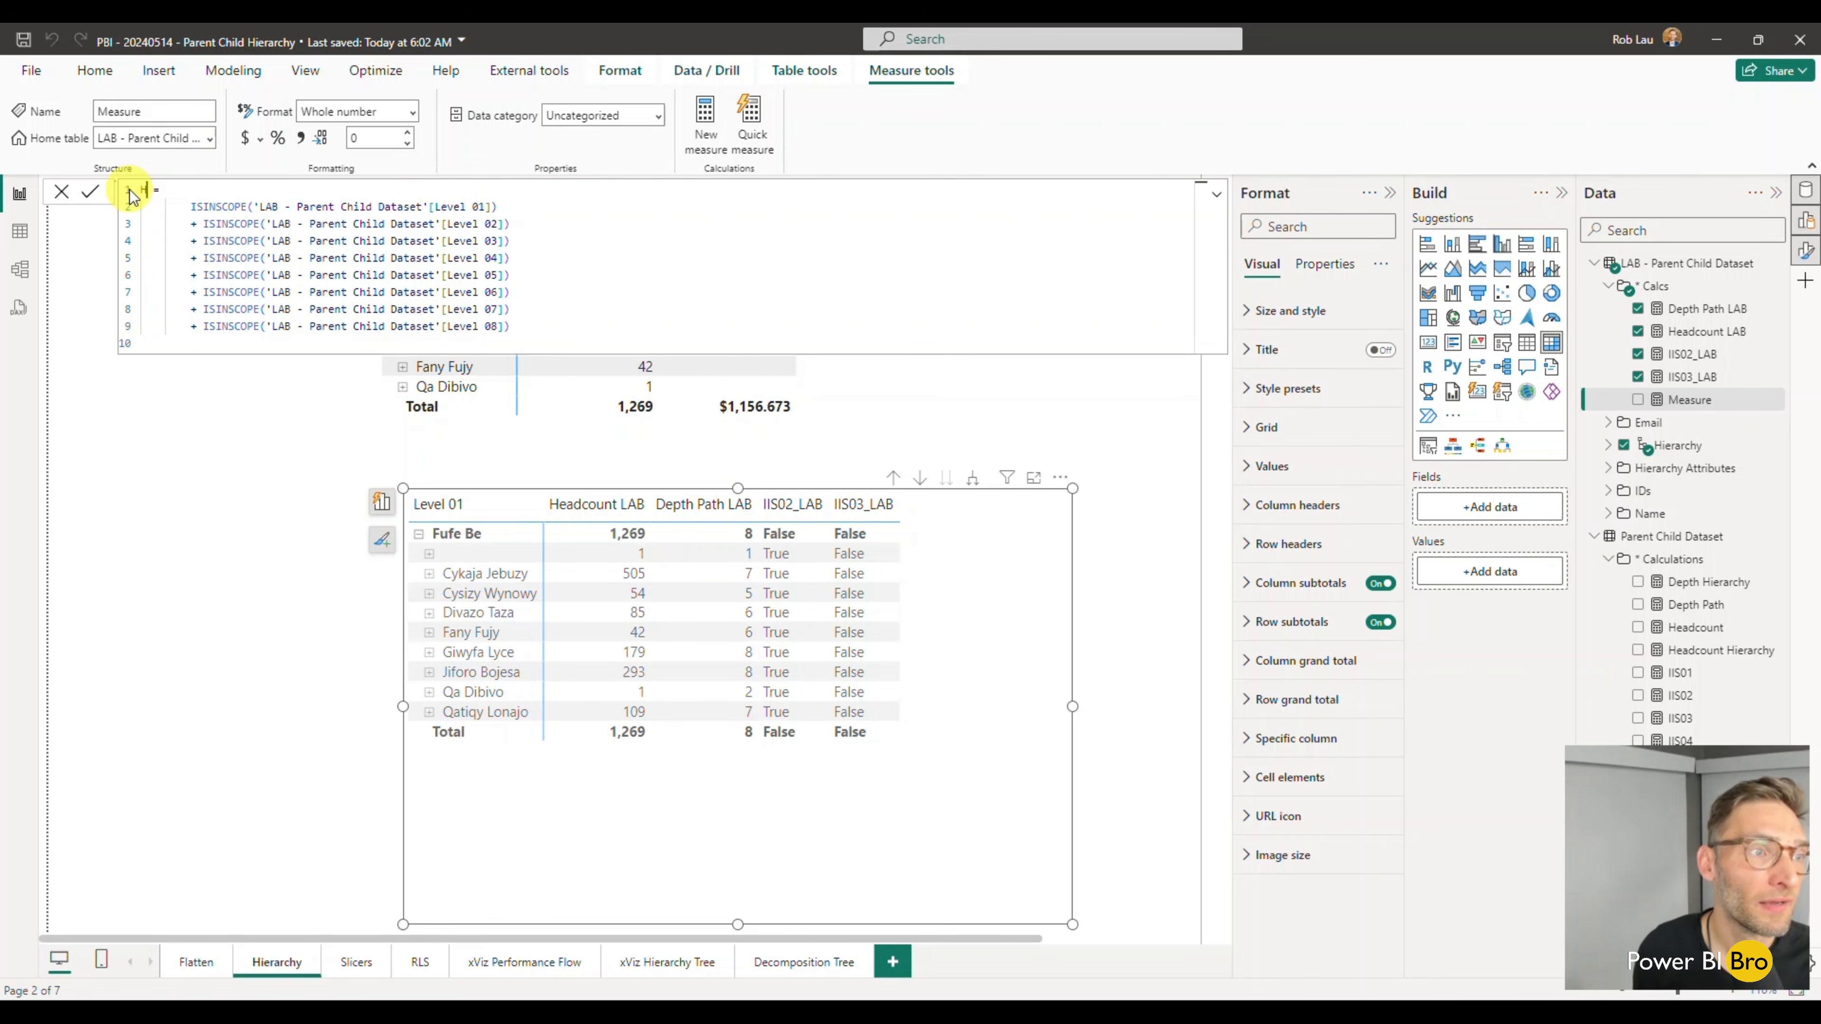
pyautogui.write('ab Hierarchy Depth')
pyautogui.press('Return')
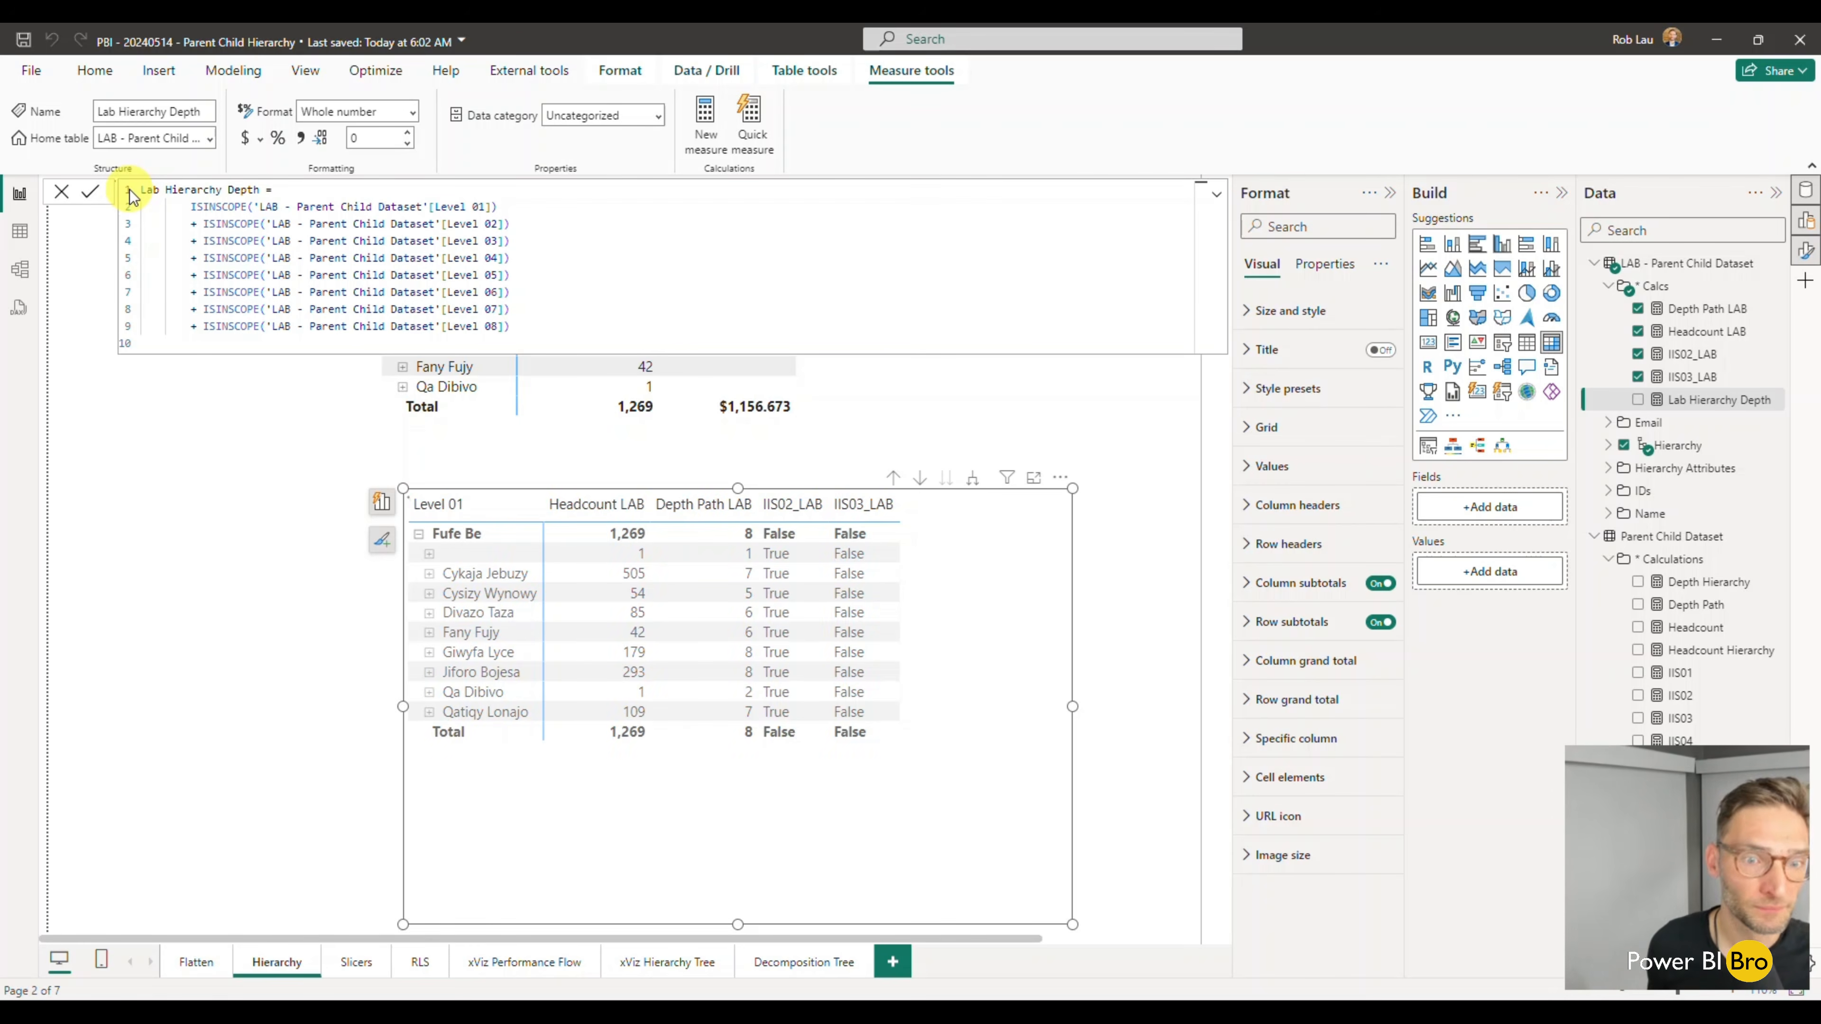
# - Add Lab Hierarchy Depth to the lower matrix and remove IIS02_LAB and IIS03_LAB from its values
pyautogui.click(1637, 400)
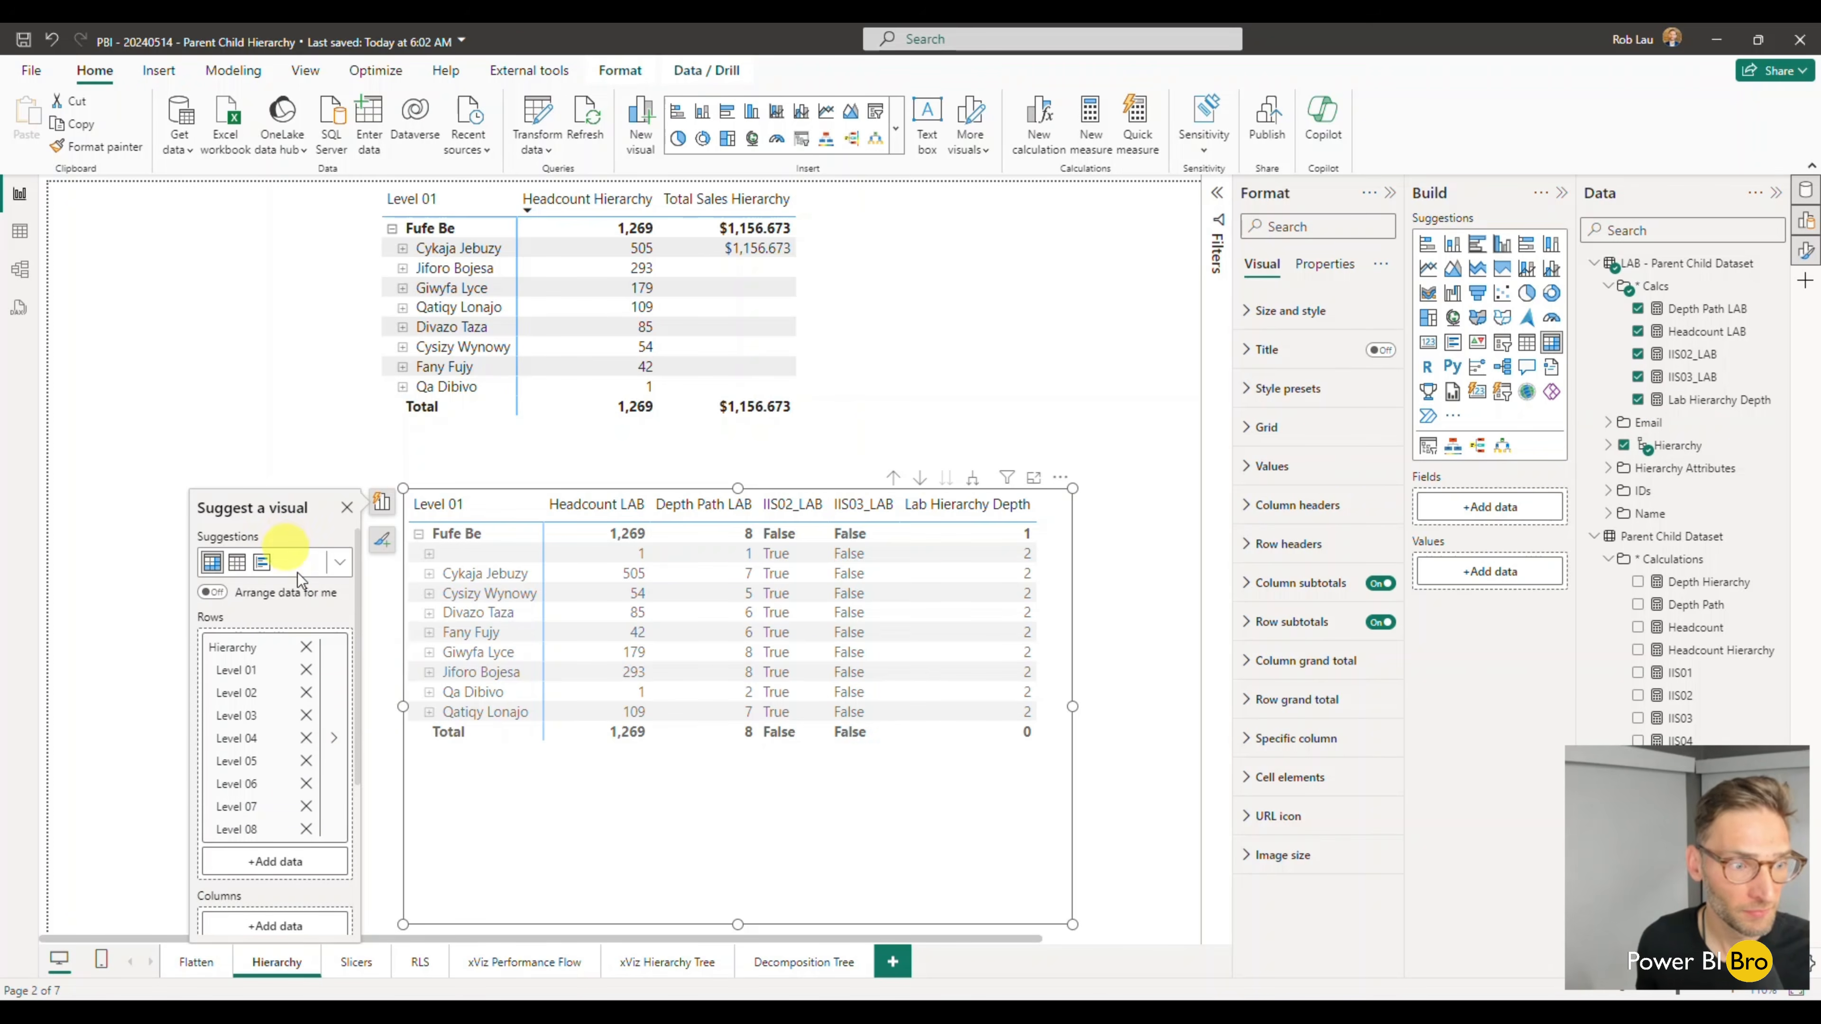
pyautogui.scroll(-4, 305, 813)
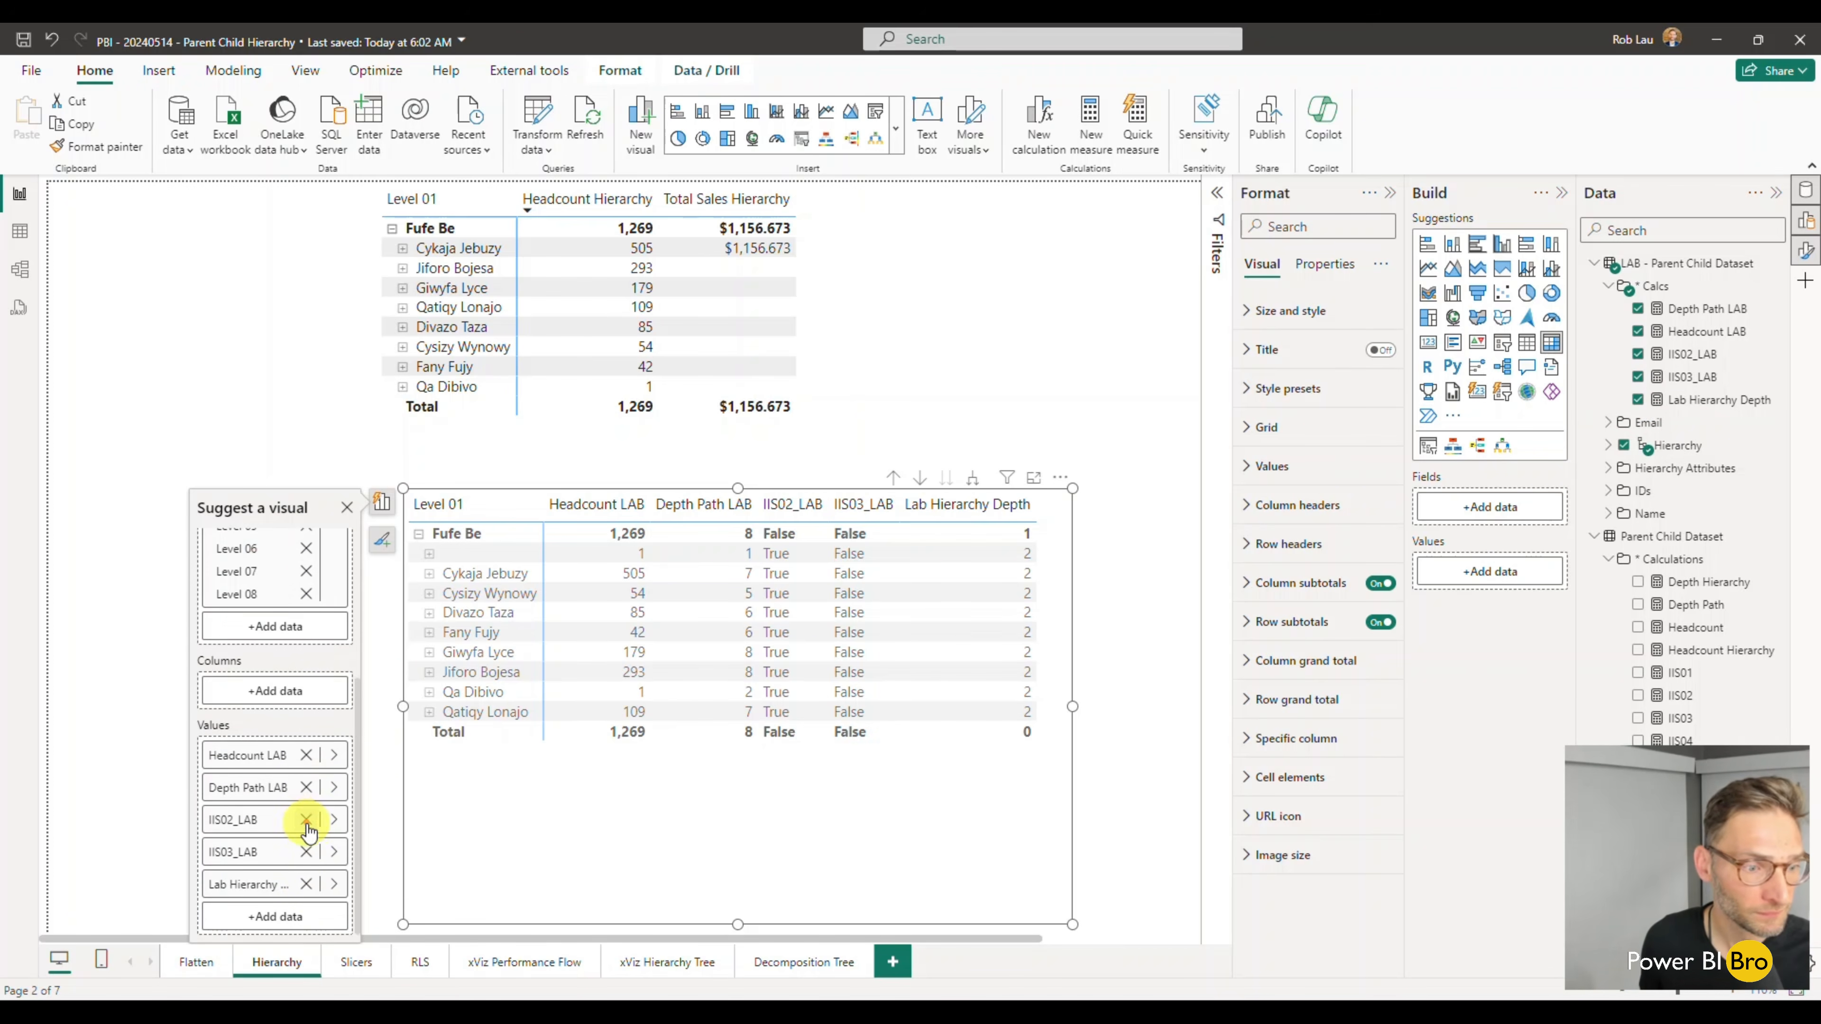
pyautogui.click(307, 820)
pyautogui.click(306, 851)
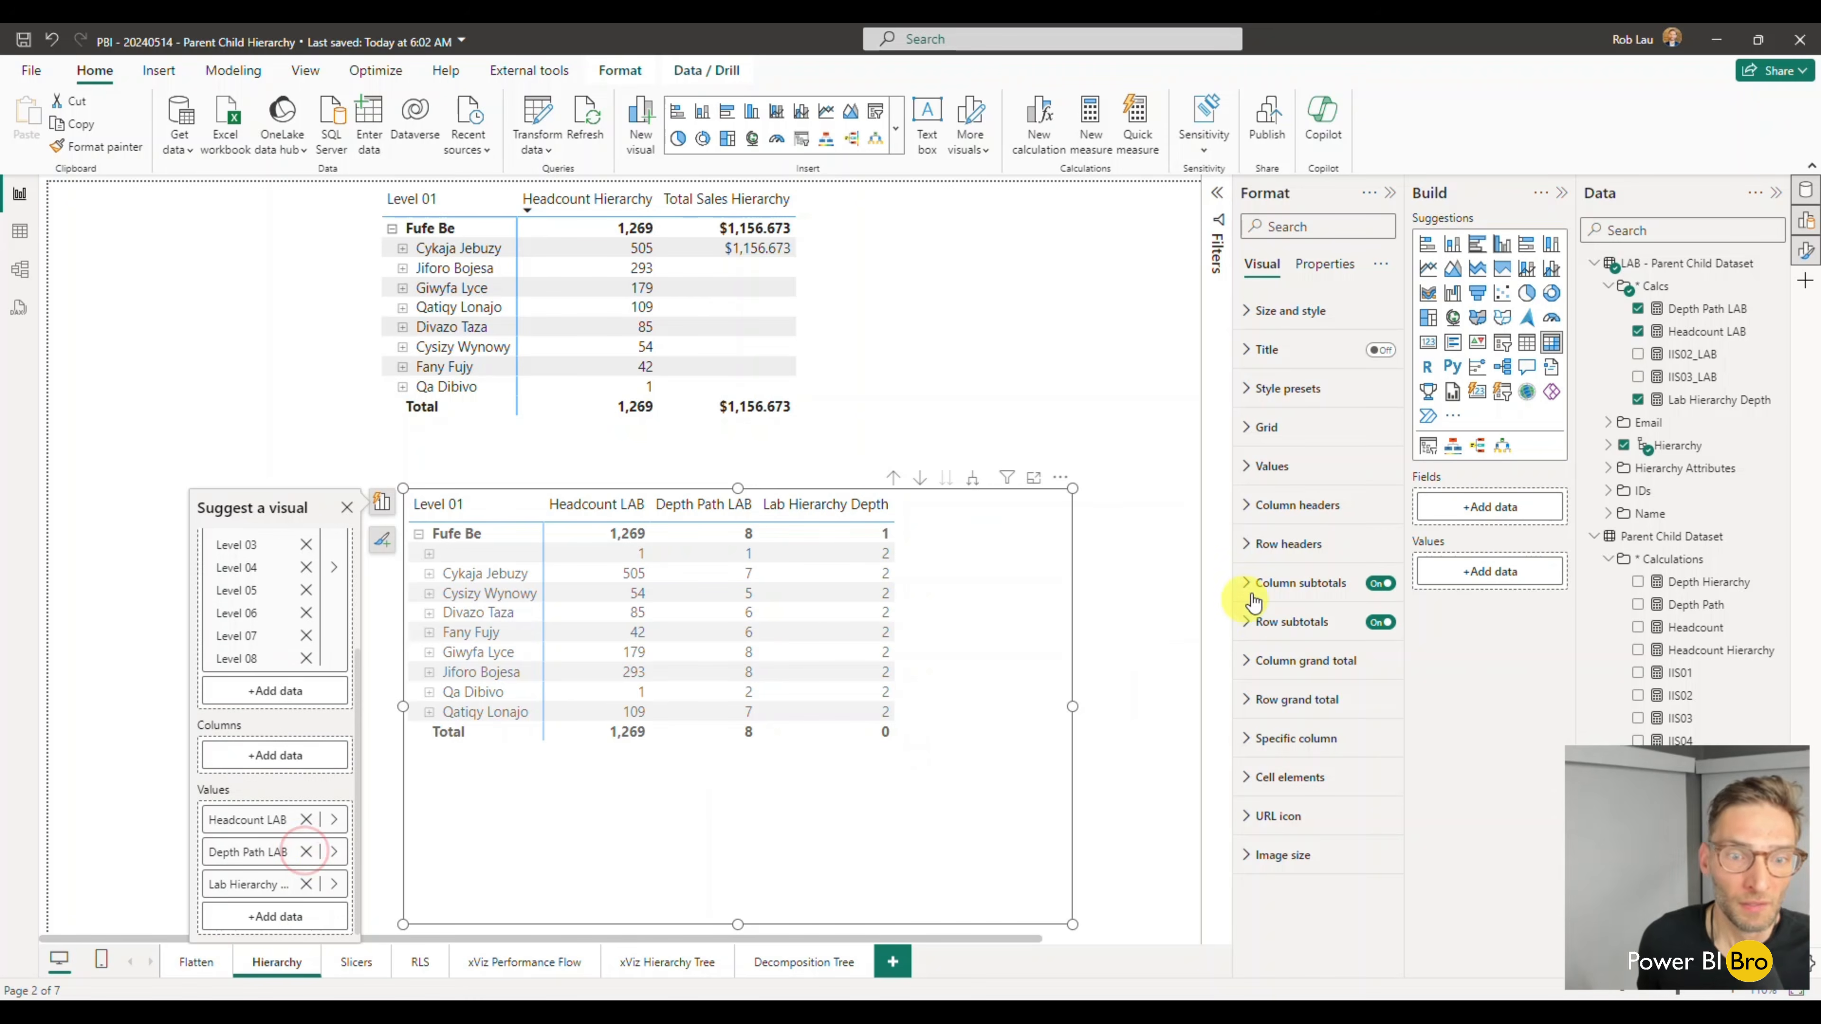
# - Expand the first named Level 02 row in the lower matrix to compare path depth with hierarchy depth
pyautogui.click(1158, 591)
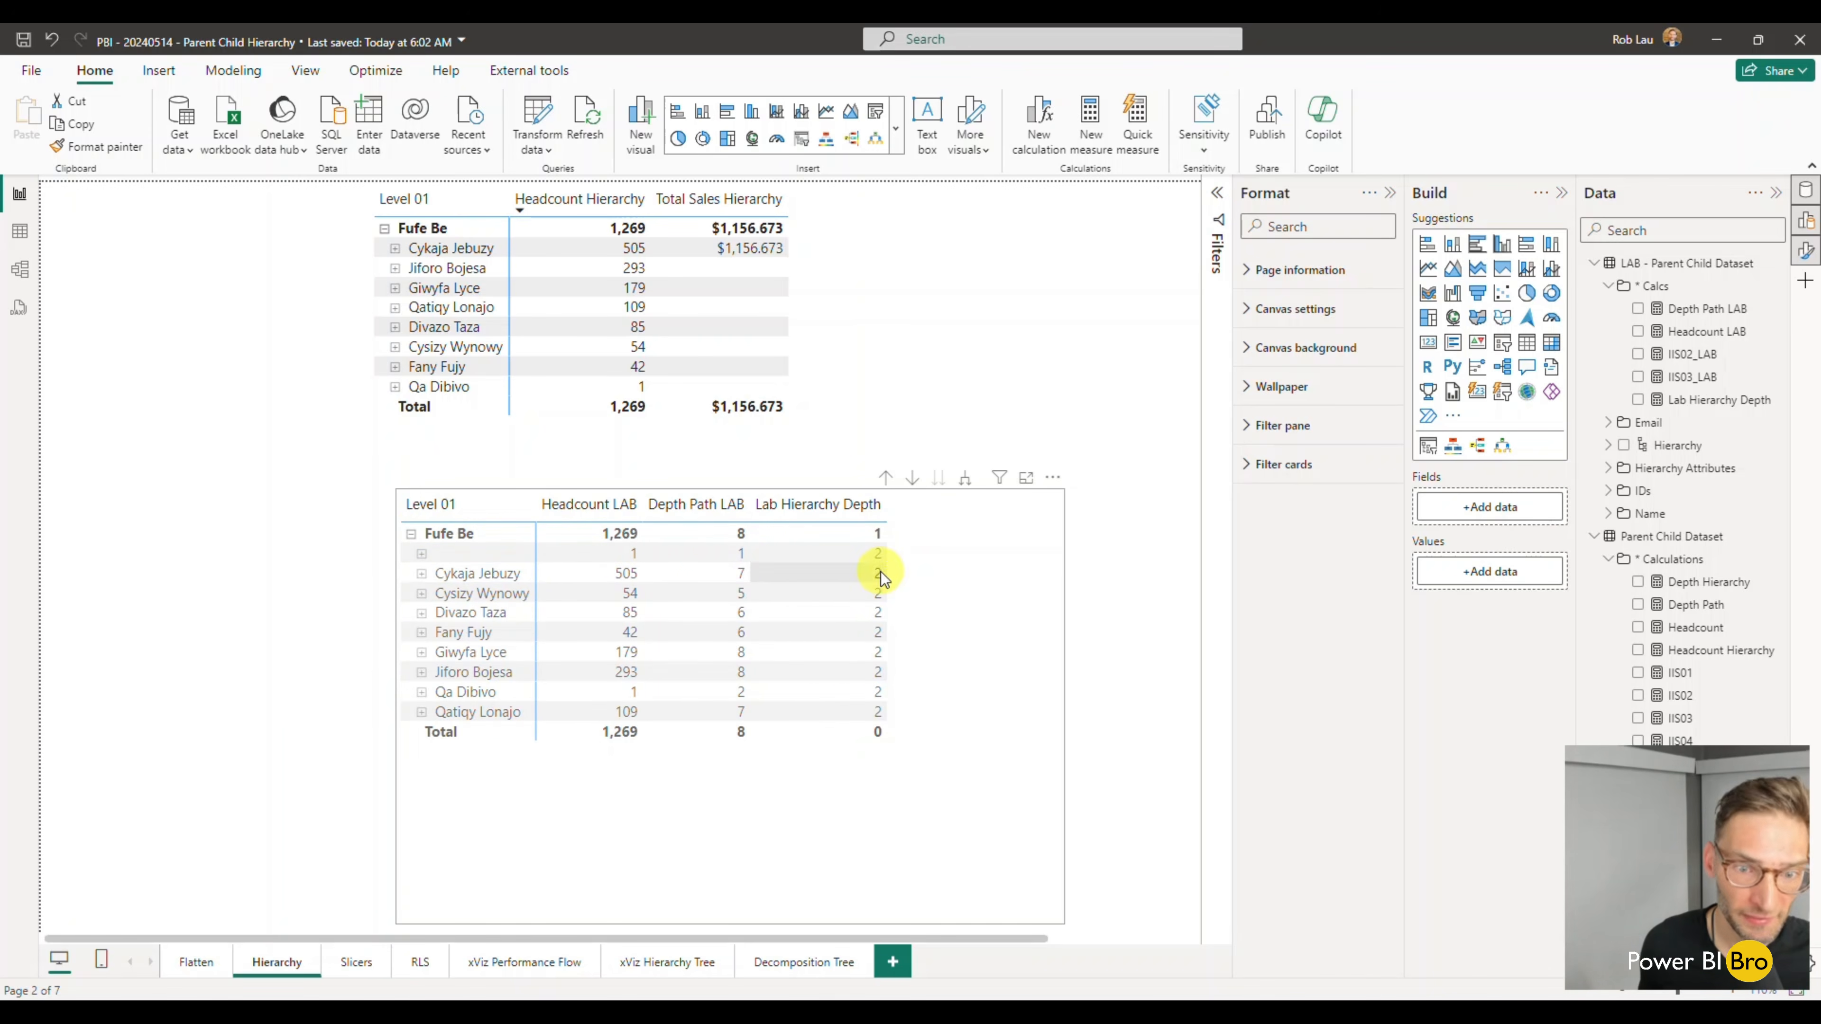
pyautogui.click(421, 573)
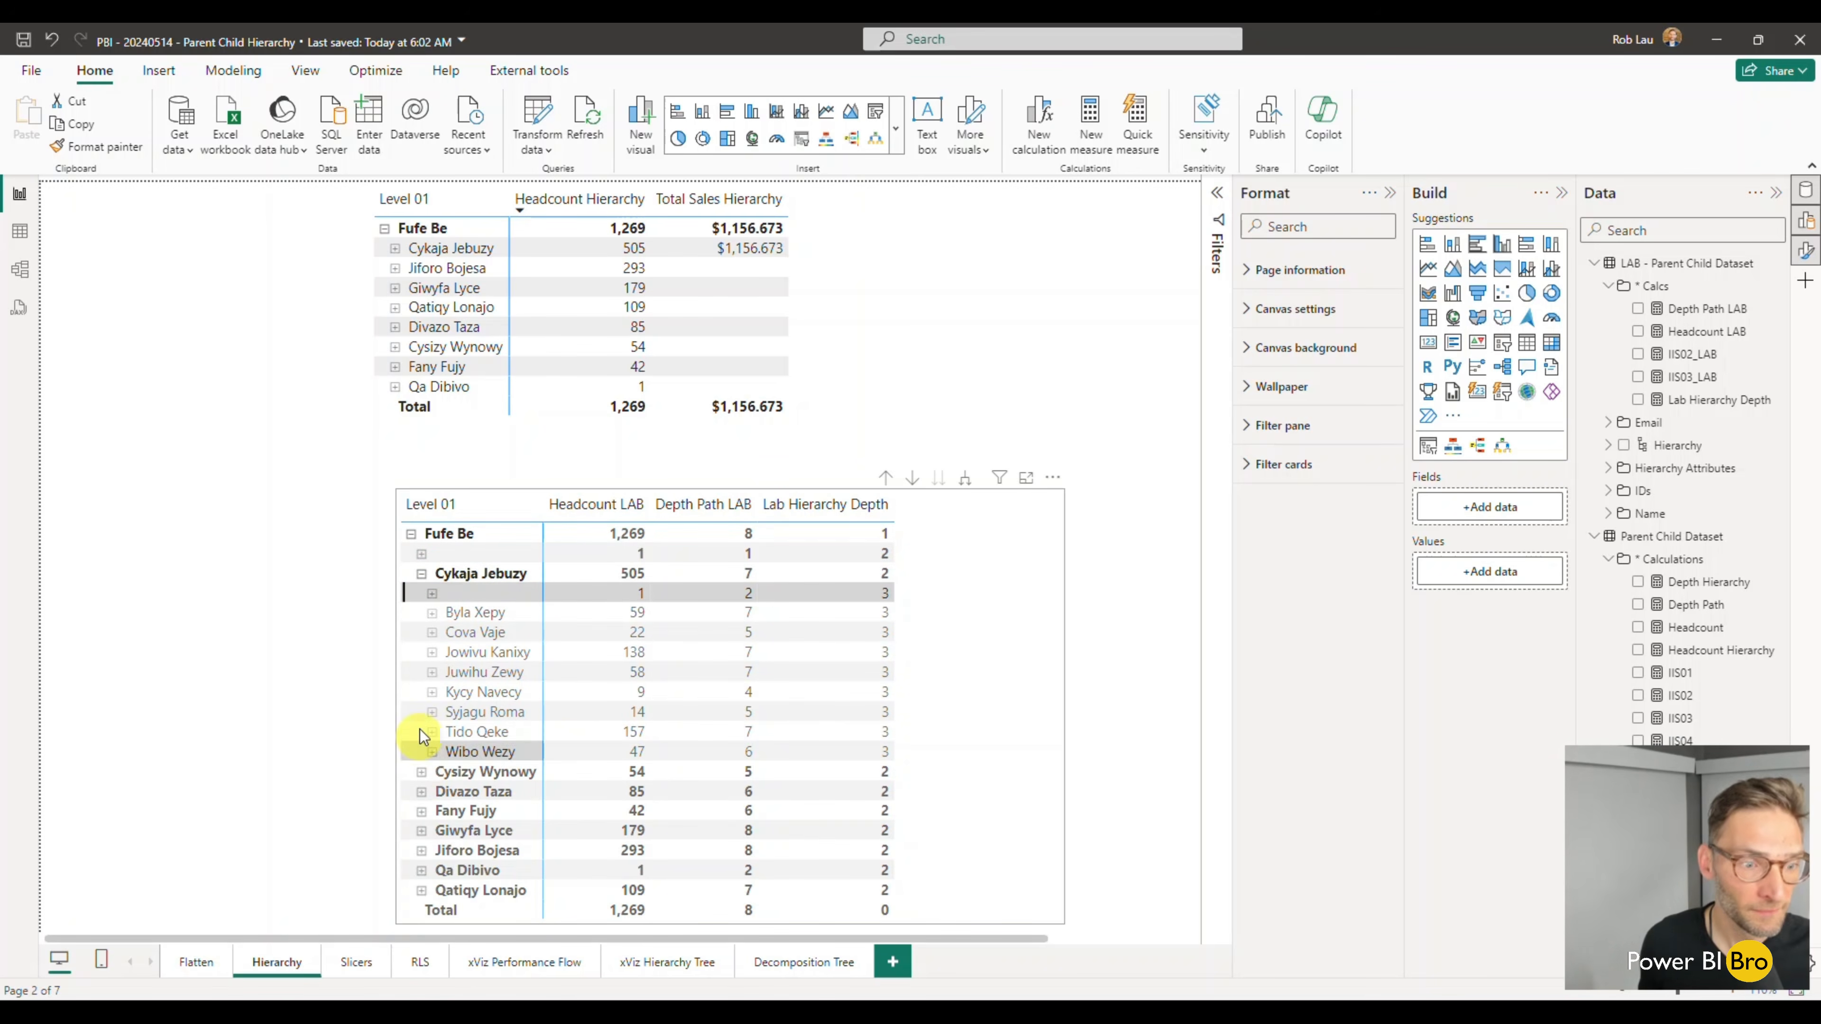
# - Expand the Level 03 row with a headcount of 58 in the lower matrix to compare path depth with hierarchy depth
pyautogui.click(432, 672)
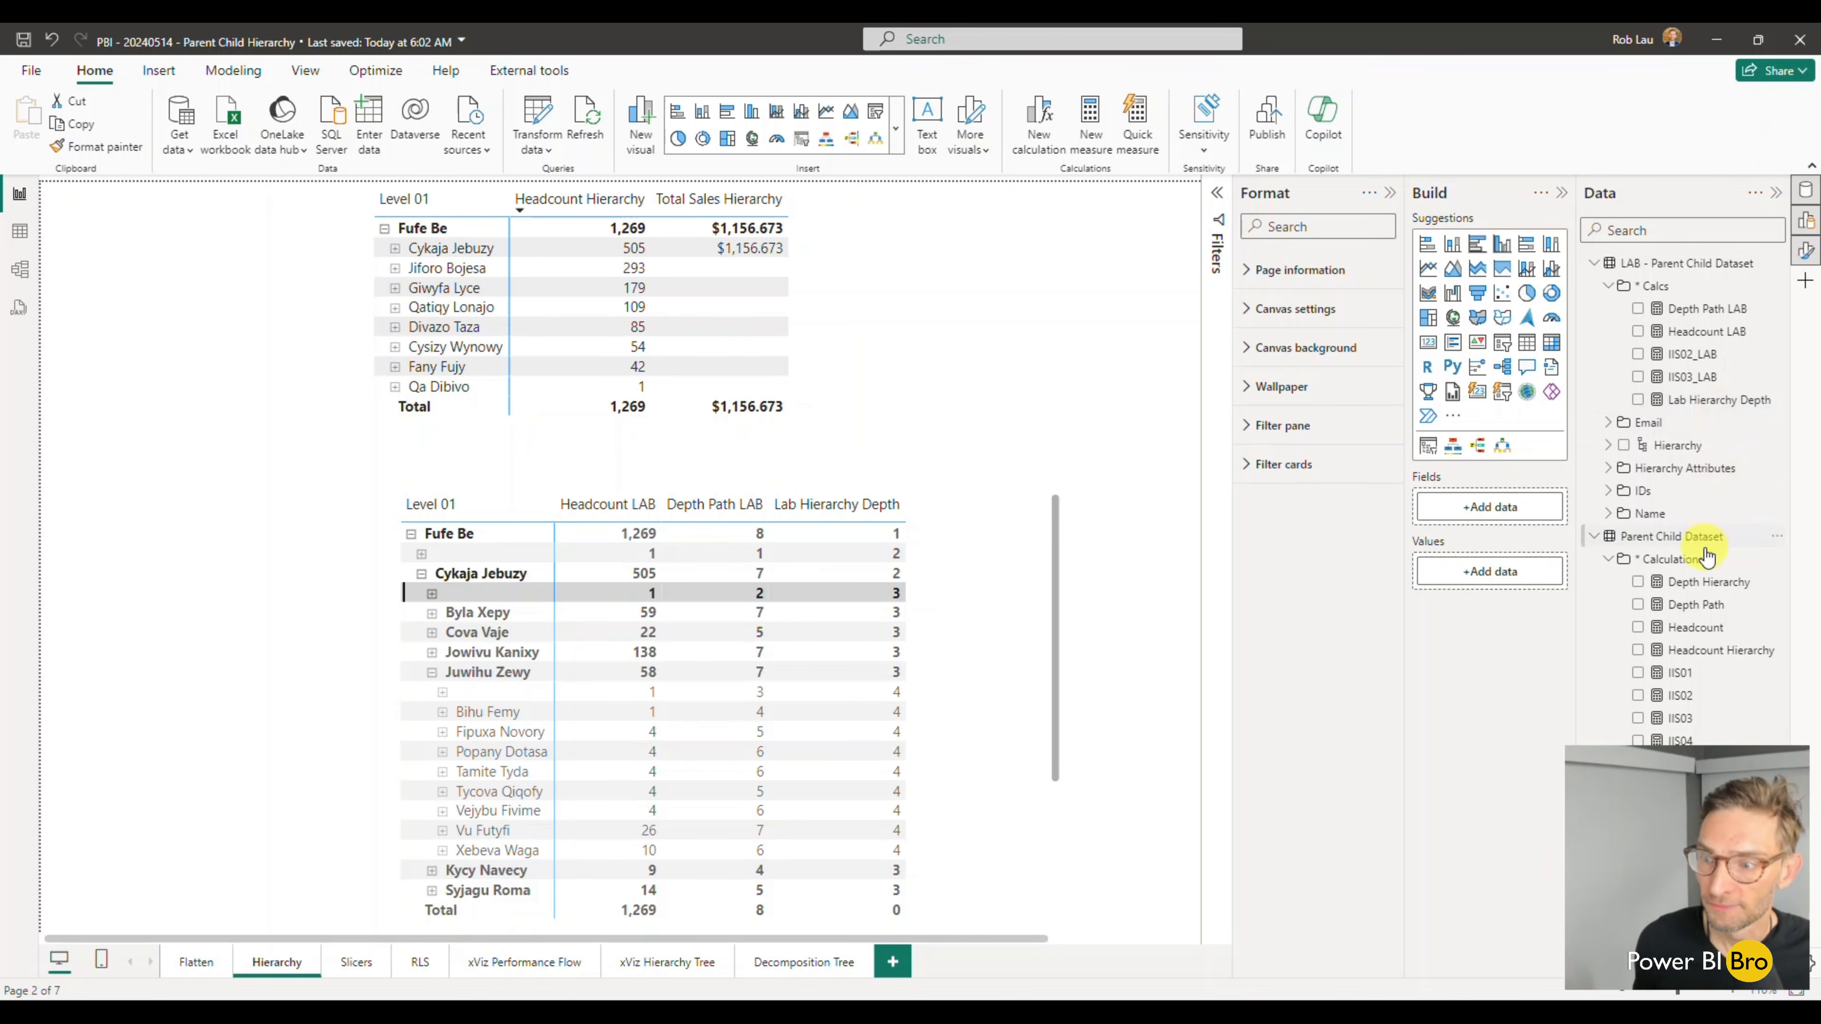
# - Create a measure in the LAB table's * Calcs folder from a copy of the Headcount Hierarchy formula, naming it Headcount Hierarchy LAB
pyautogui.click(1733, 660)
pyautogui.moveTo(200, 276); pyautogui.dragTo(139, 193)
pyautogui.hotkey('ctrl', 'c')
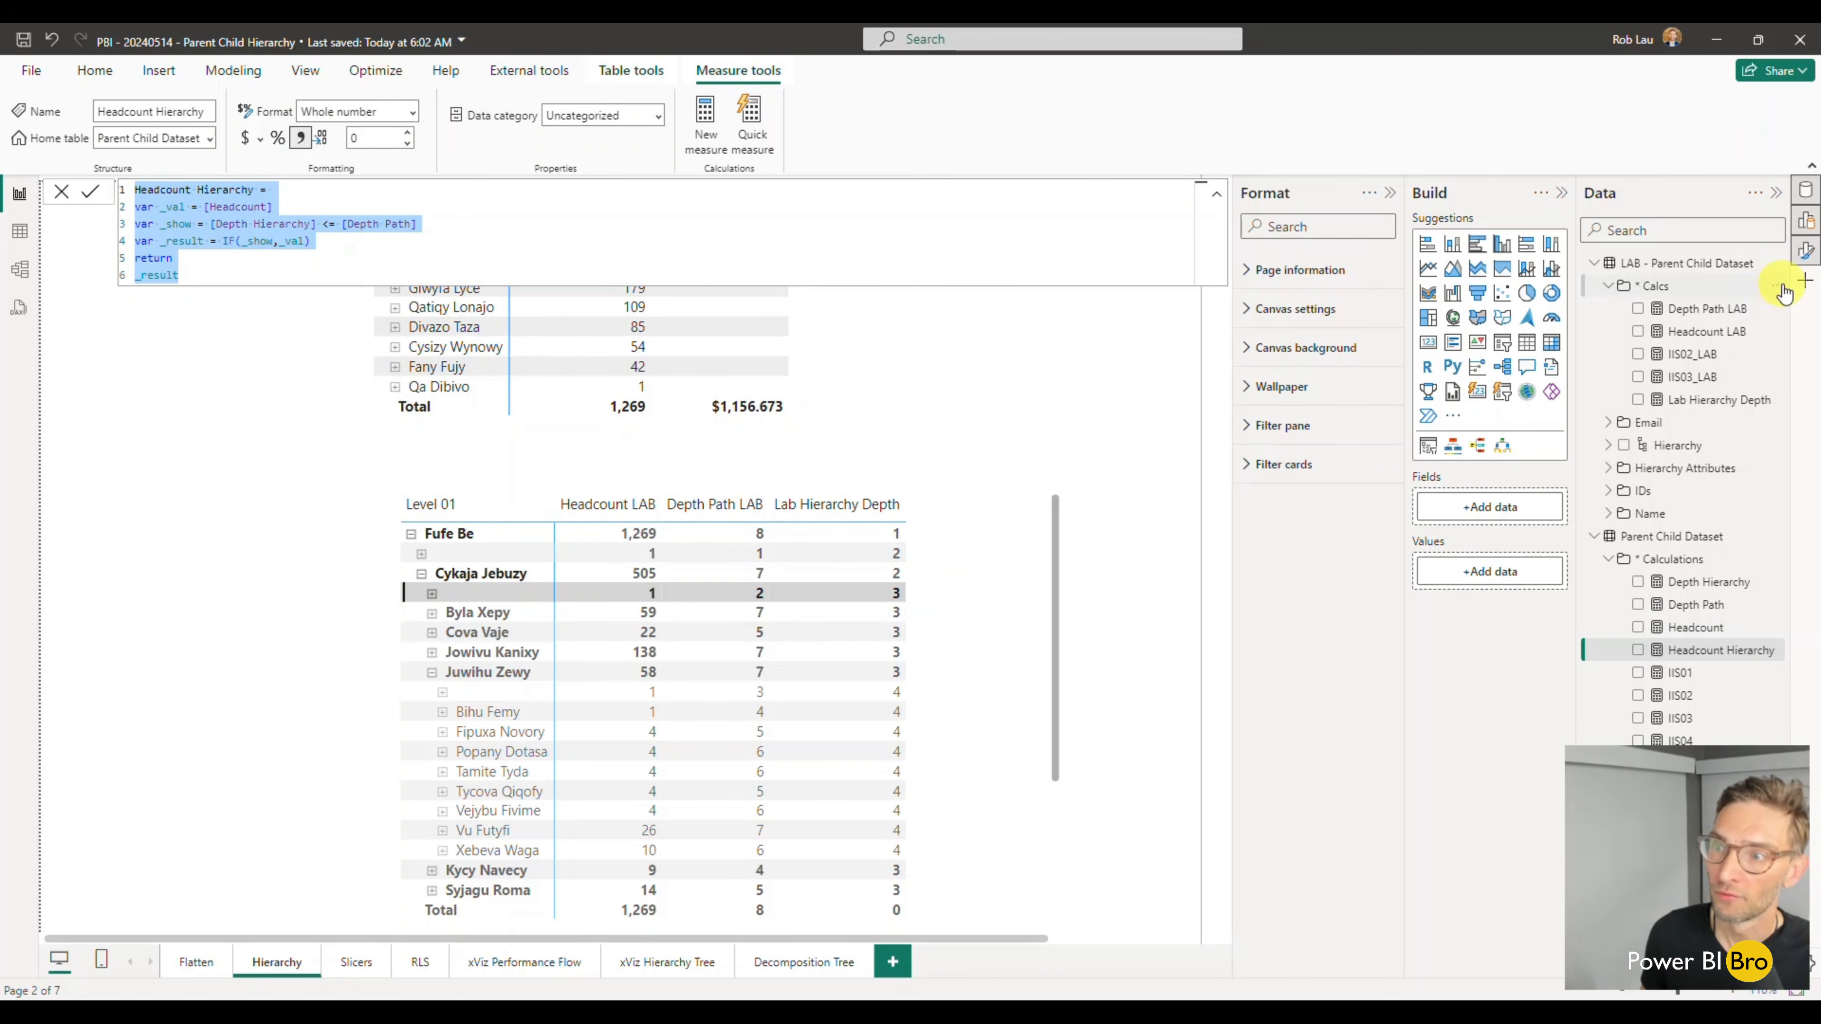
pyautogui.click(1782, 289)
pyautogui.click(1713, 297)
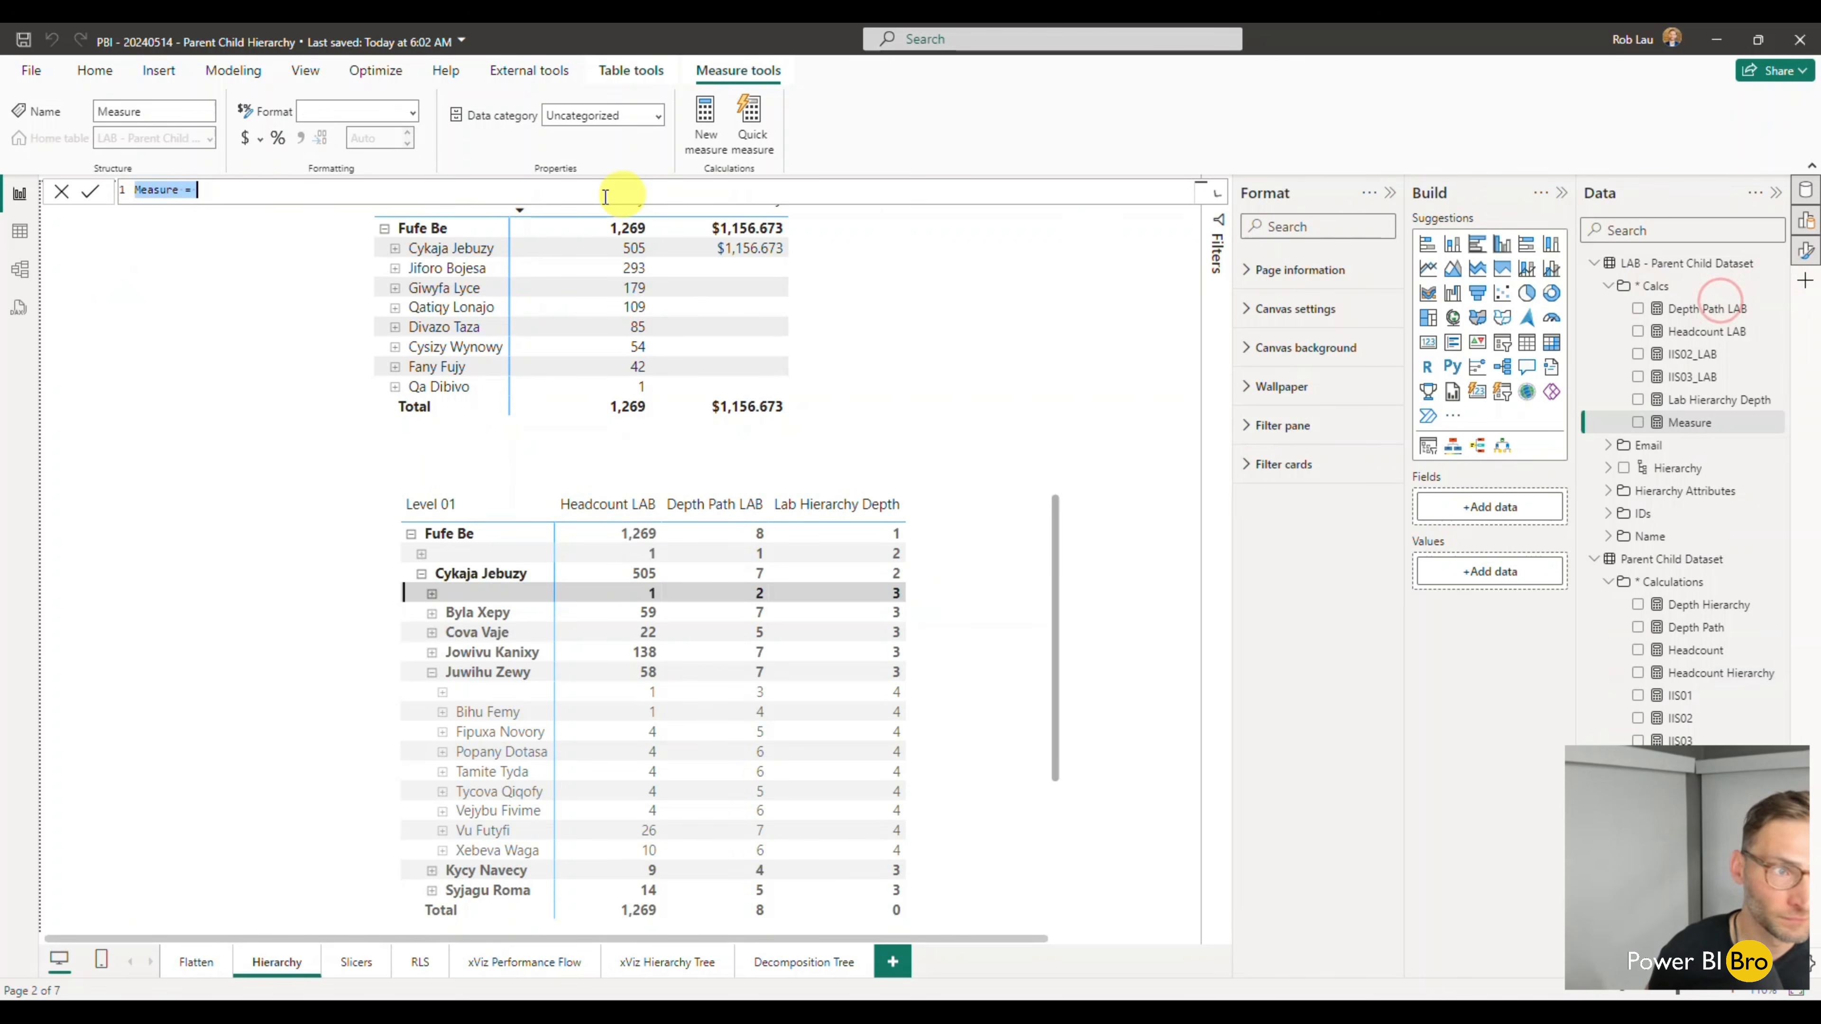
pyautogui.hotkey('ctrl', 'v')
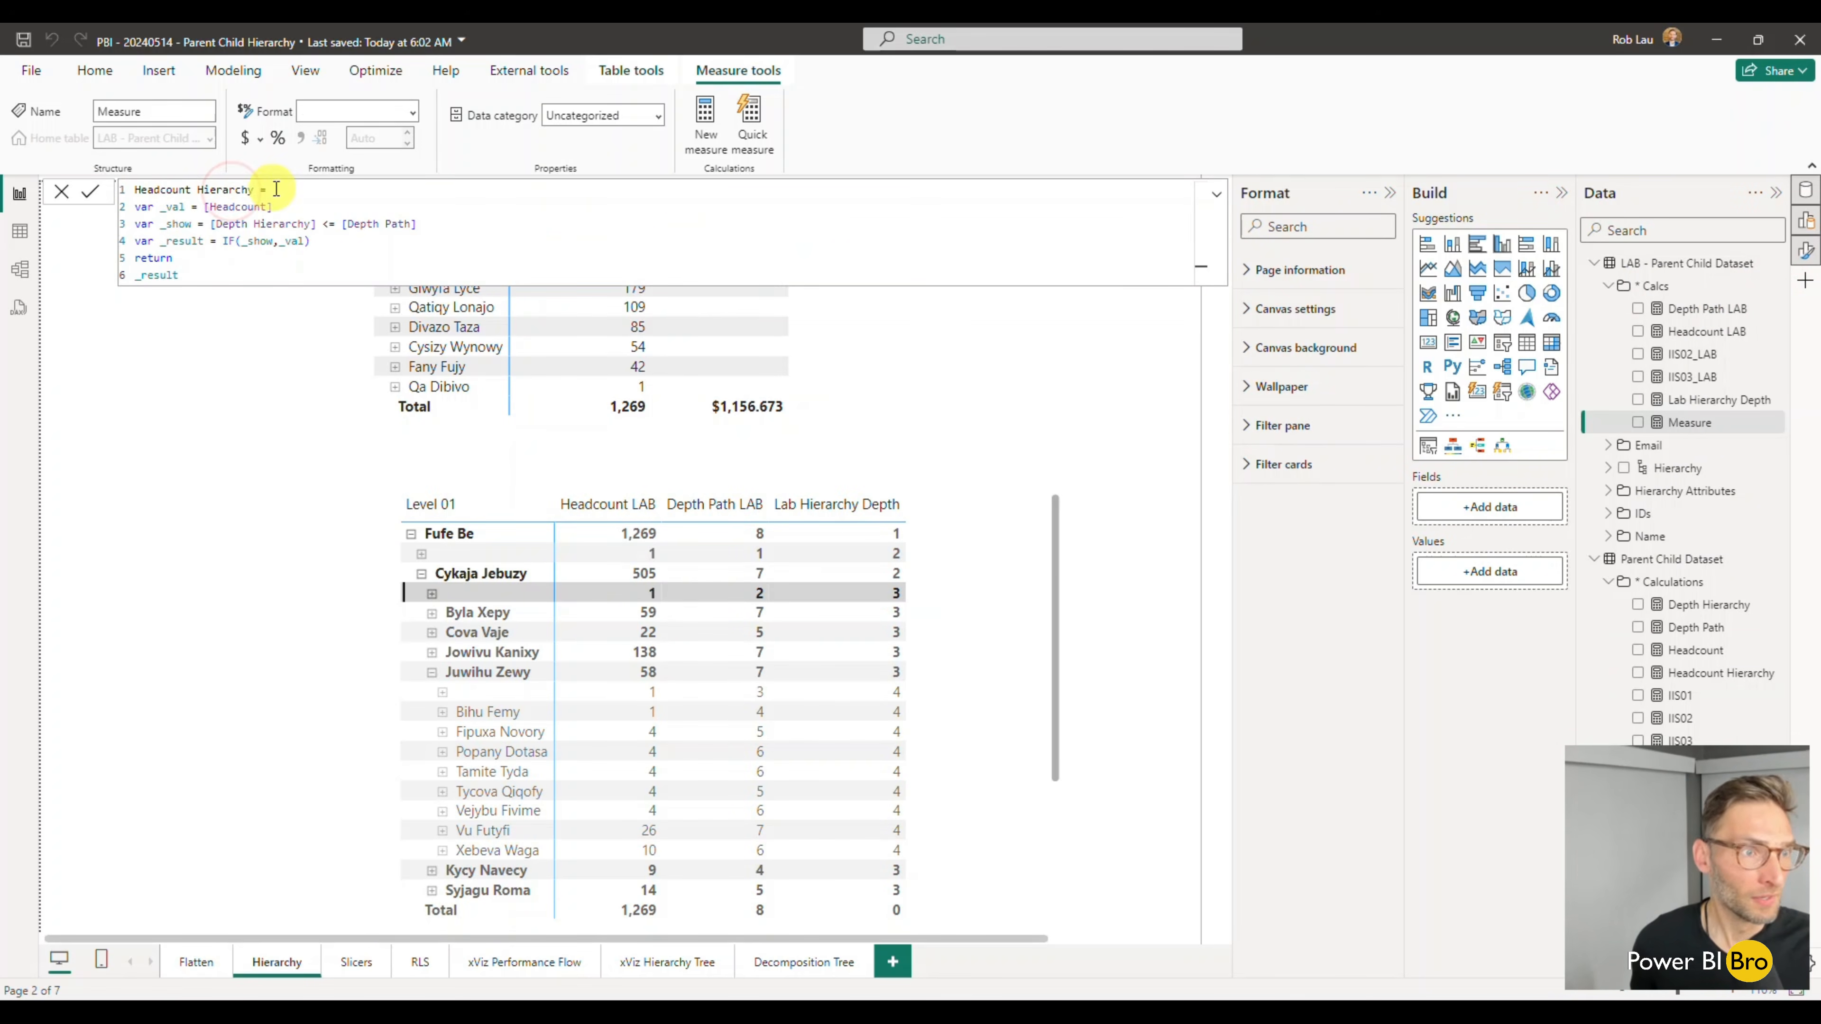
pyautogui.click(255, 190)
pyautogui.write('LAB')
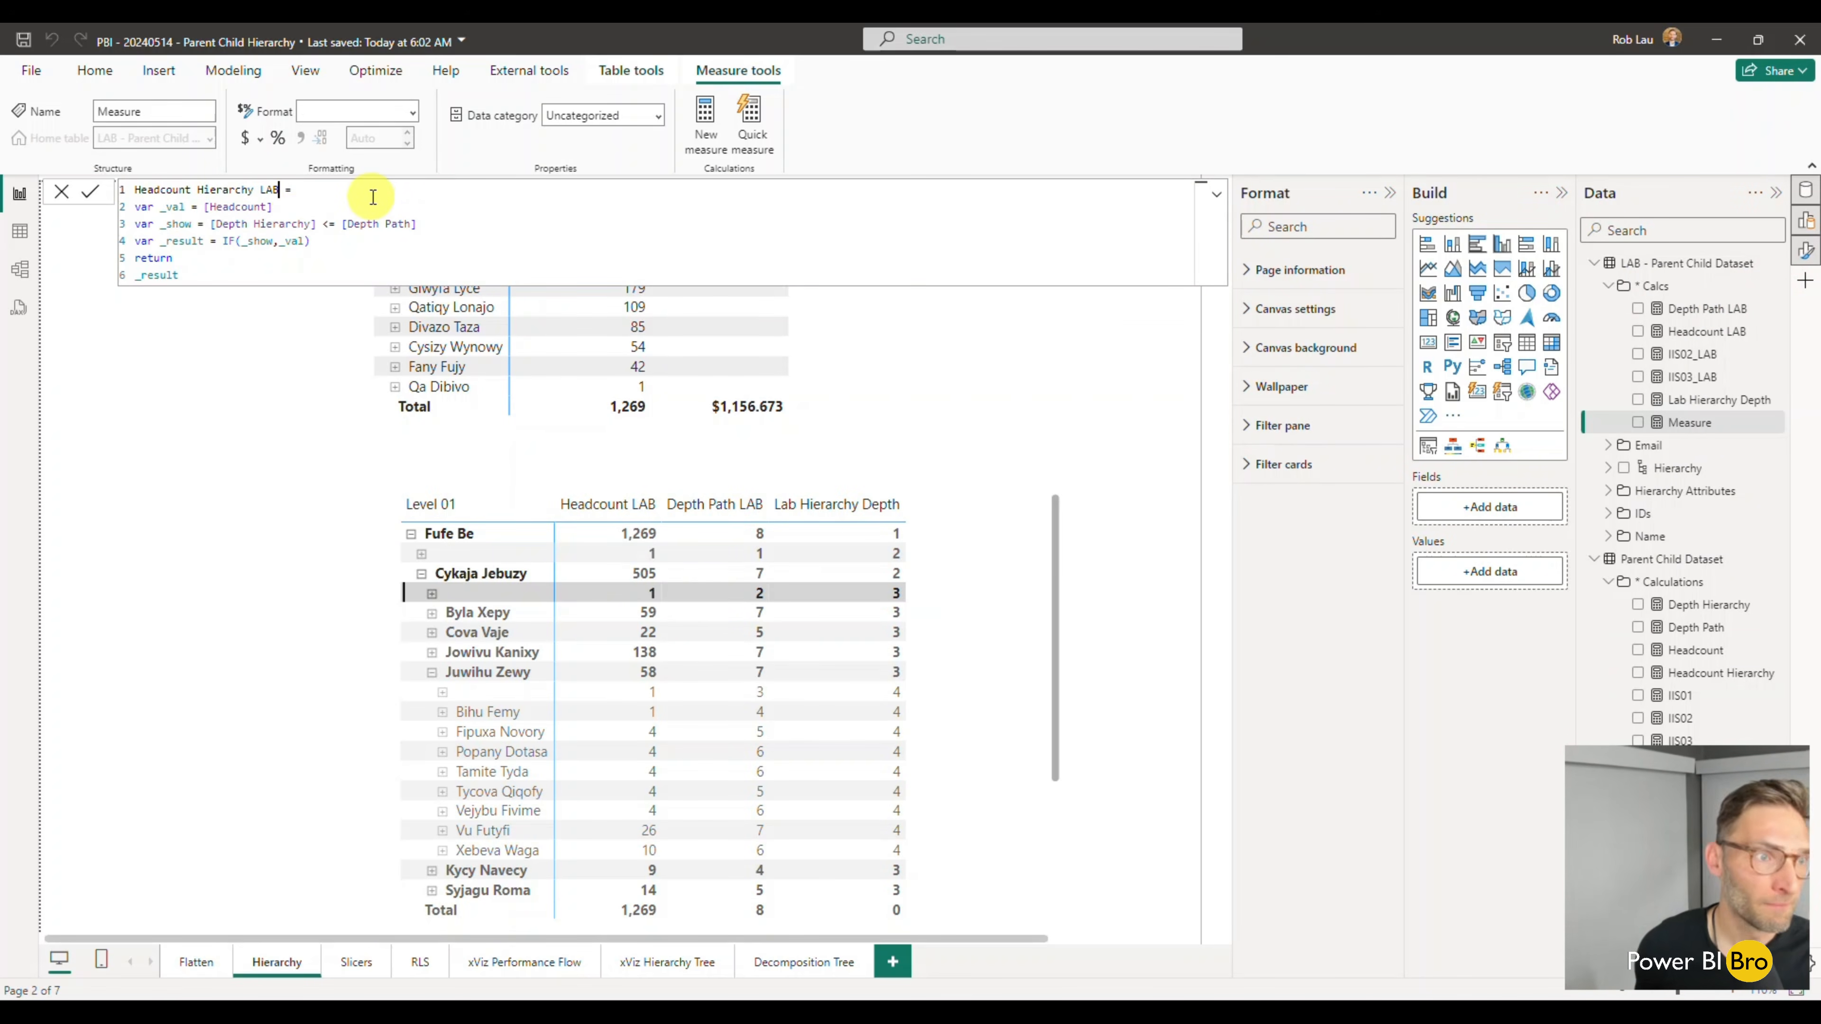
# - Point the _val variable of Headcount Hierarchy LAB to 'LAB - Parent Child Dataset'[Headcount LAB]
pyautogui.moveTo(273, 208); pyautogui.dragTo(206, 214)
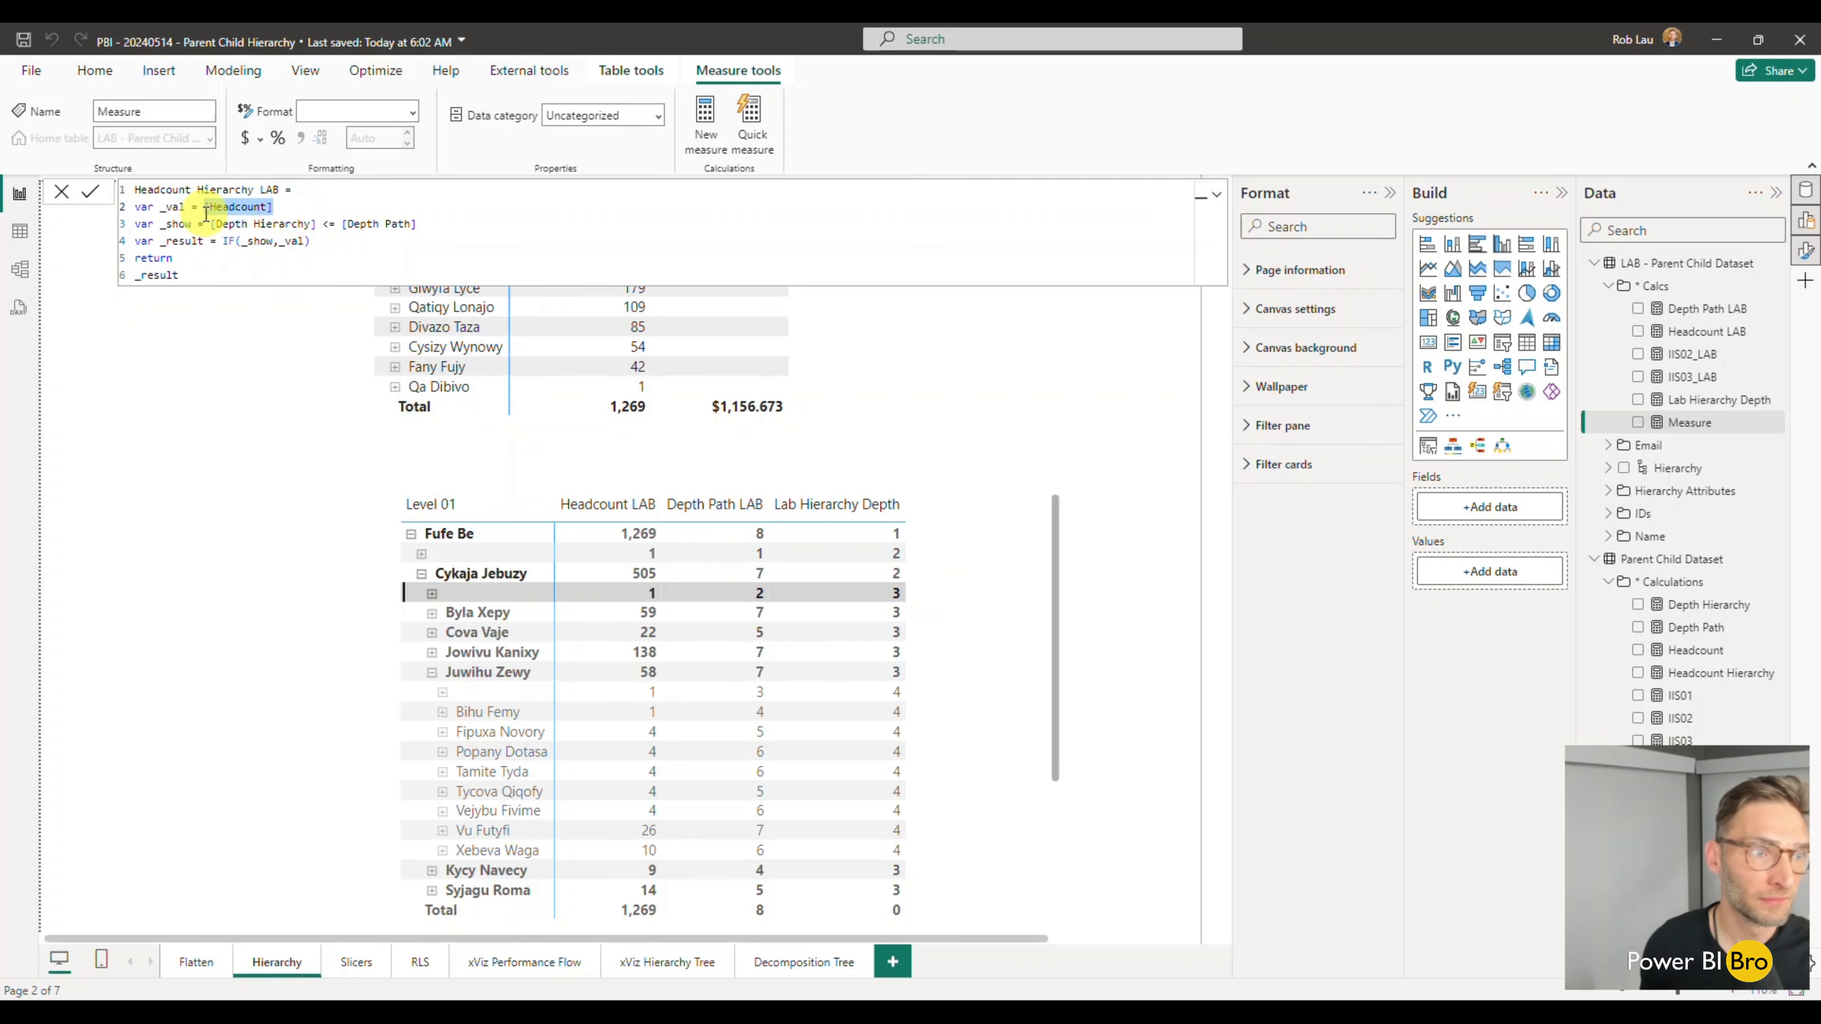
pyautogui.write('lab')
pyautogui.press('Down')
pyautogui.press('Tab')
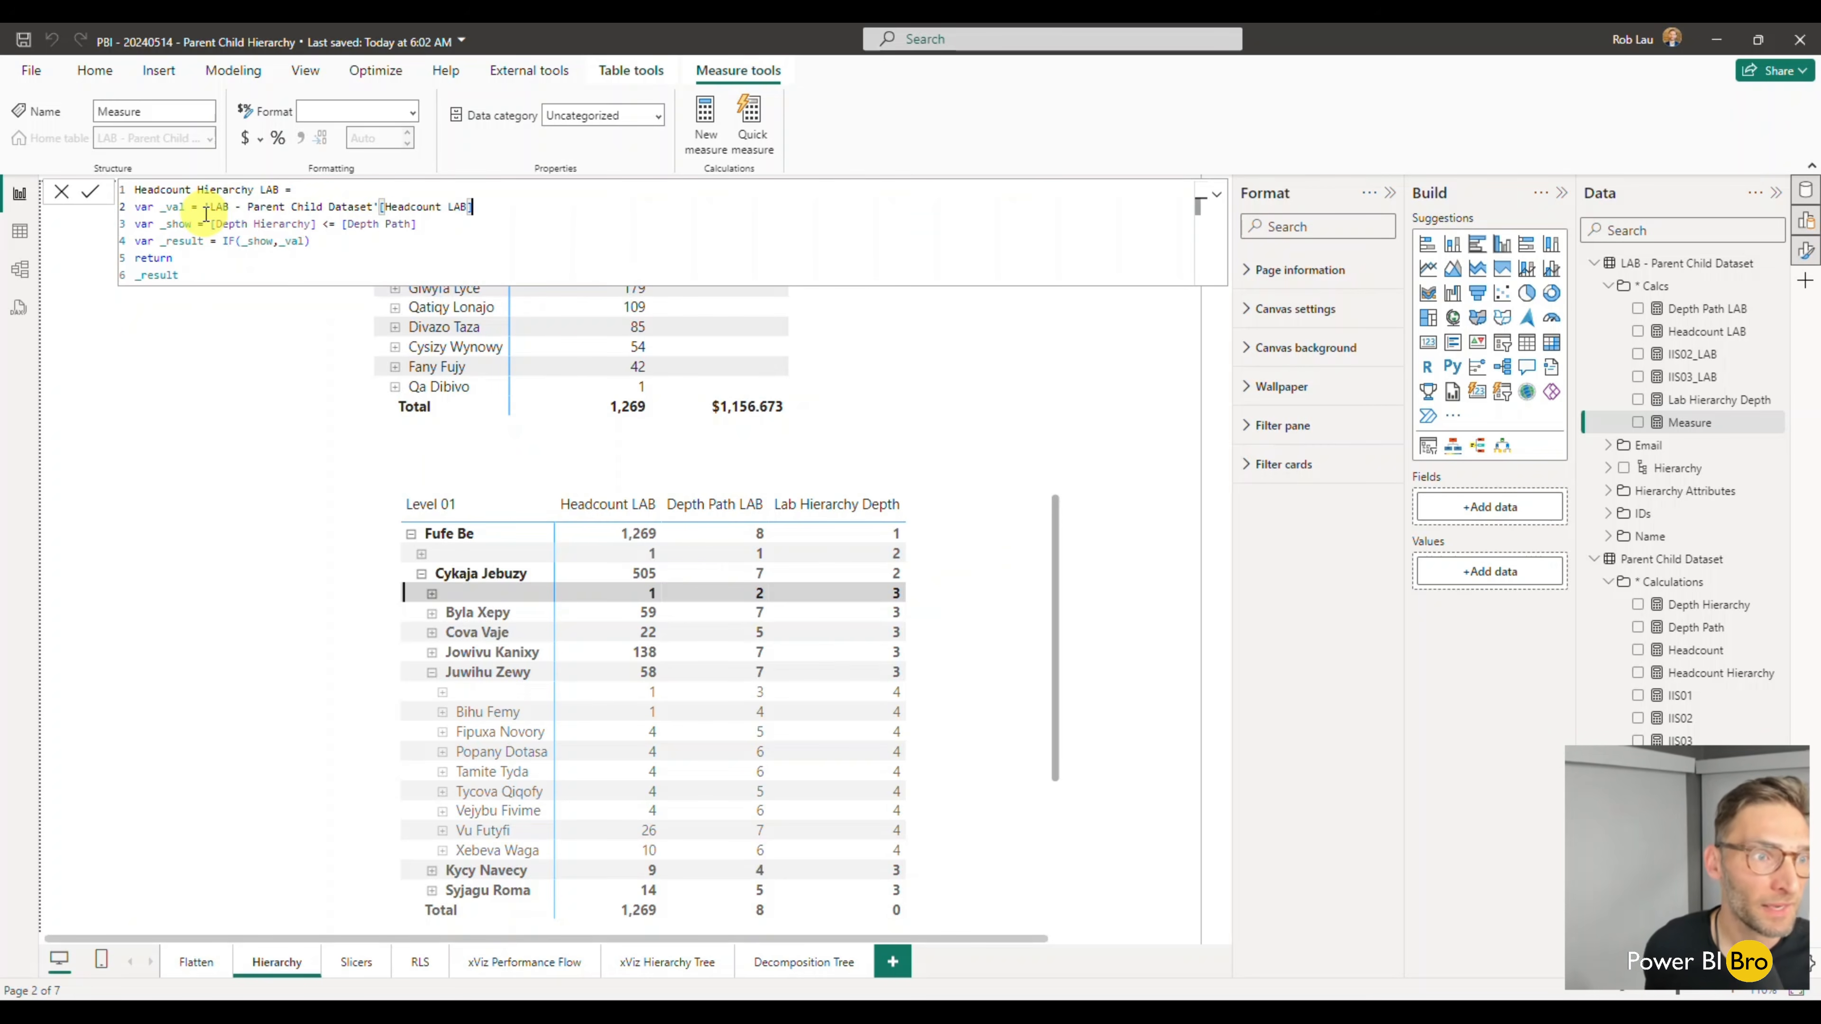
pyautogui.doubleClick(407, 262)
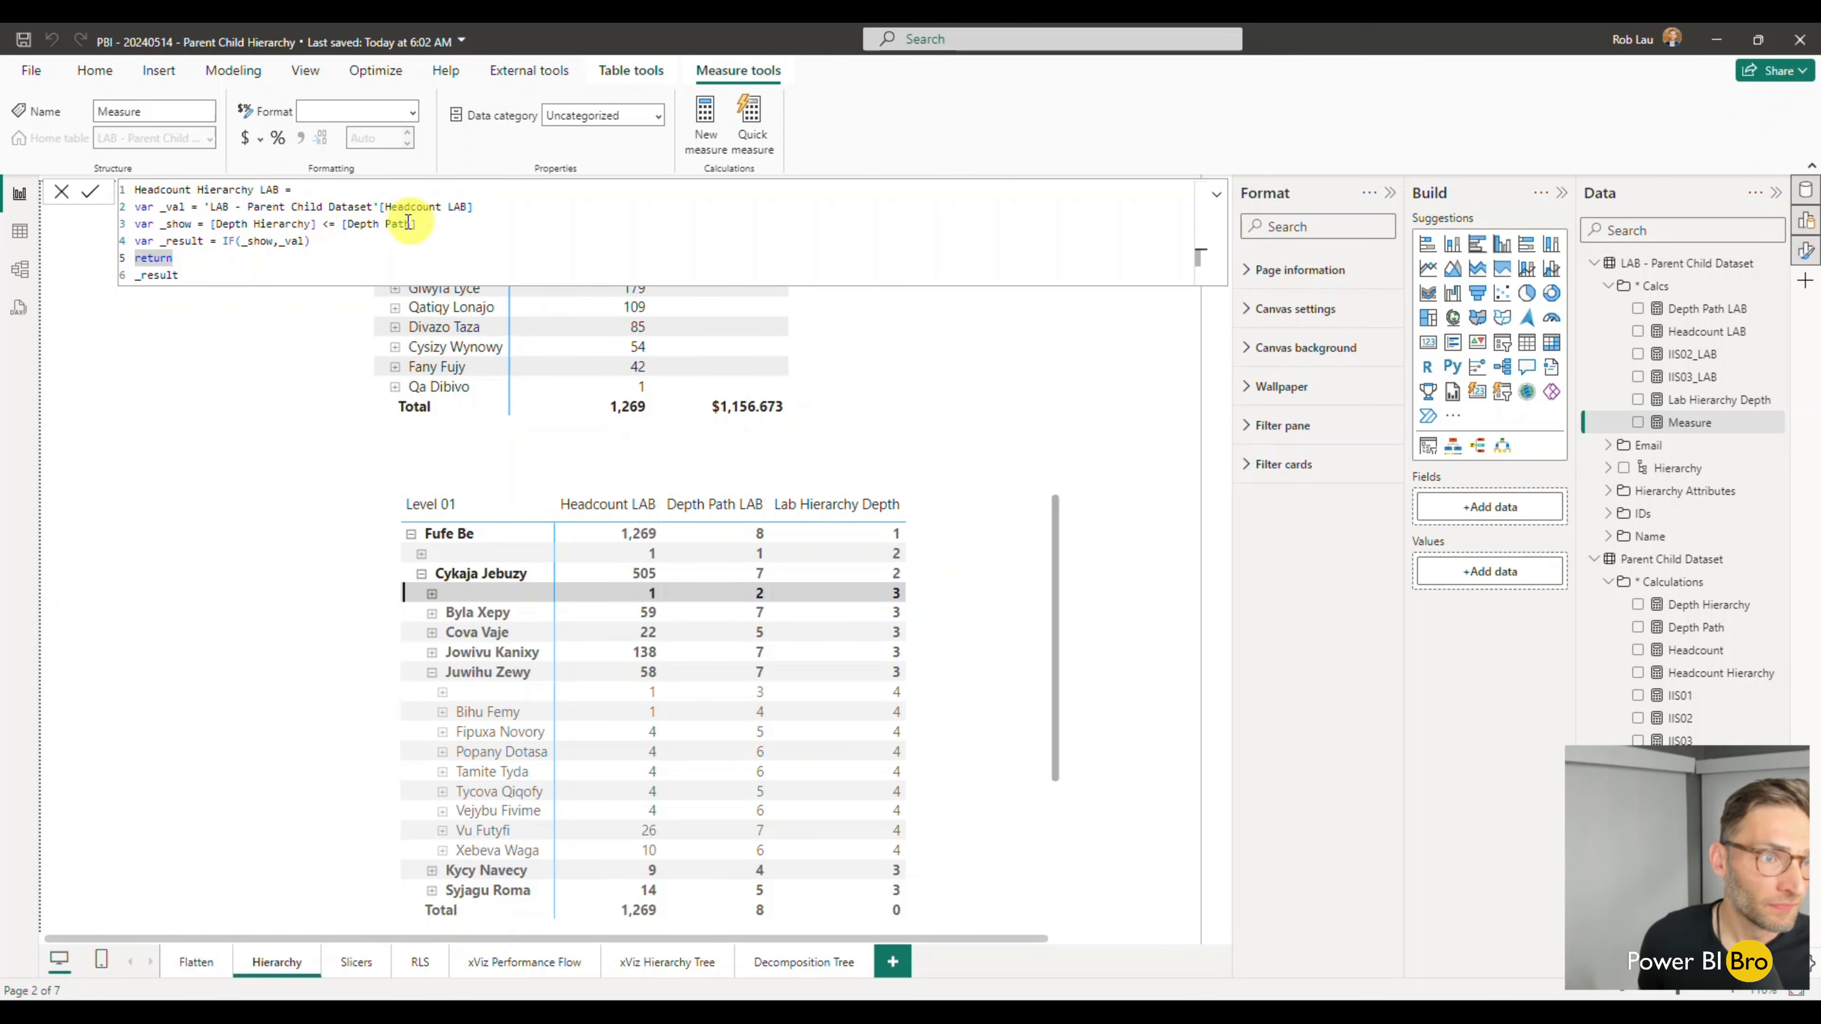
# - Make the _show variable test 'LAB - Parent Child Dataset'[Lab Hierarchy Depth] <= [Depth Path LAB], and commit the measure
pyautogui.moveTo(318, 224); pyautogui.dragTo(212, 228)
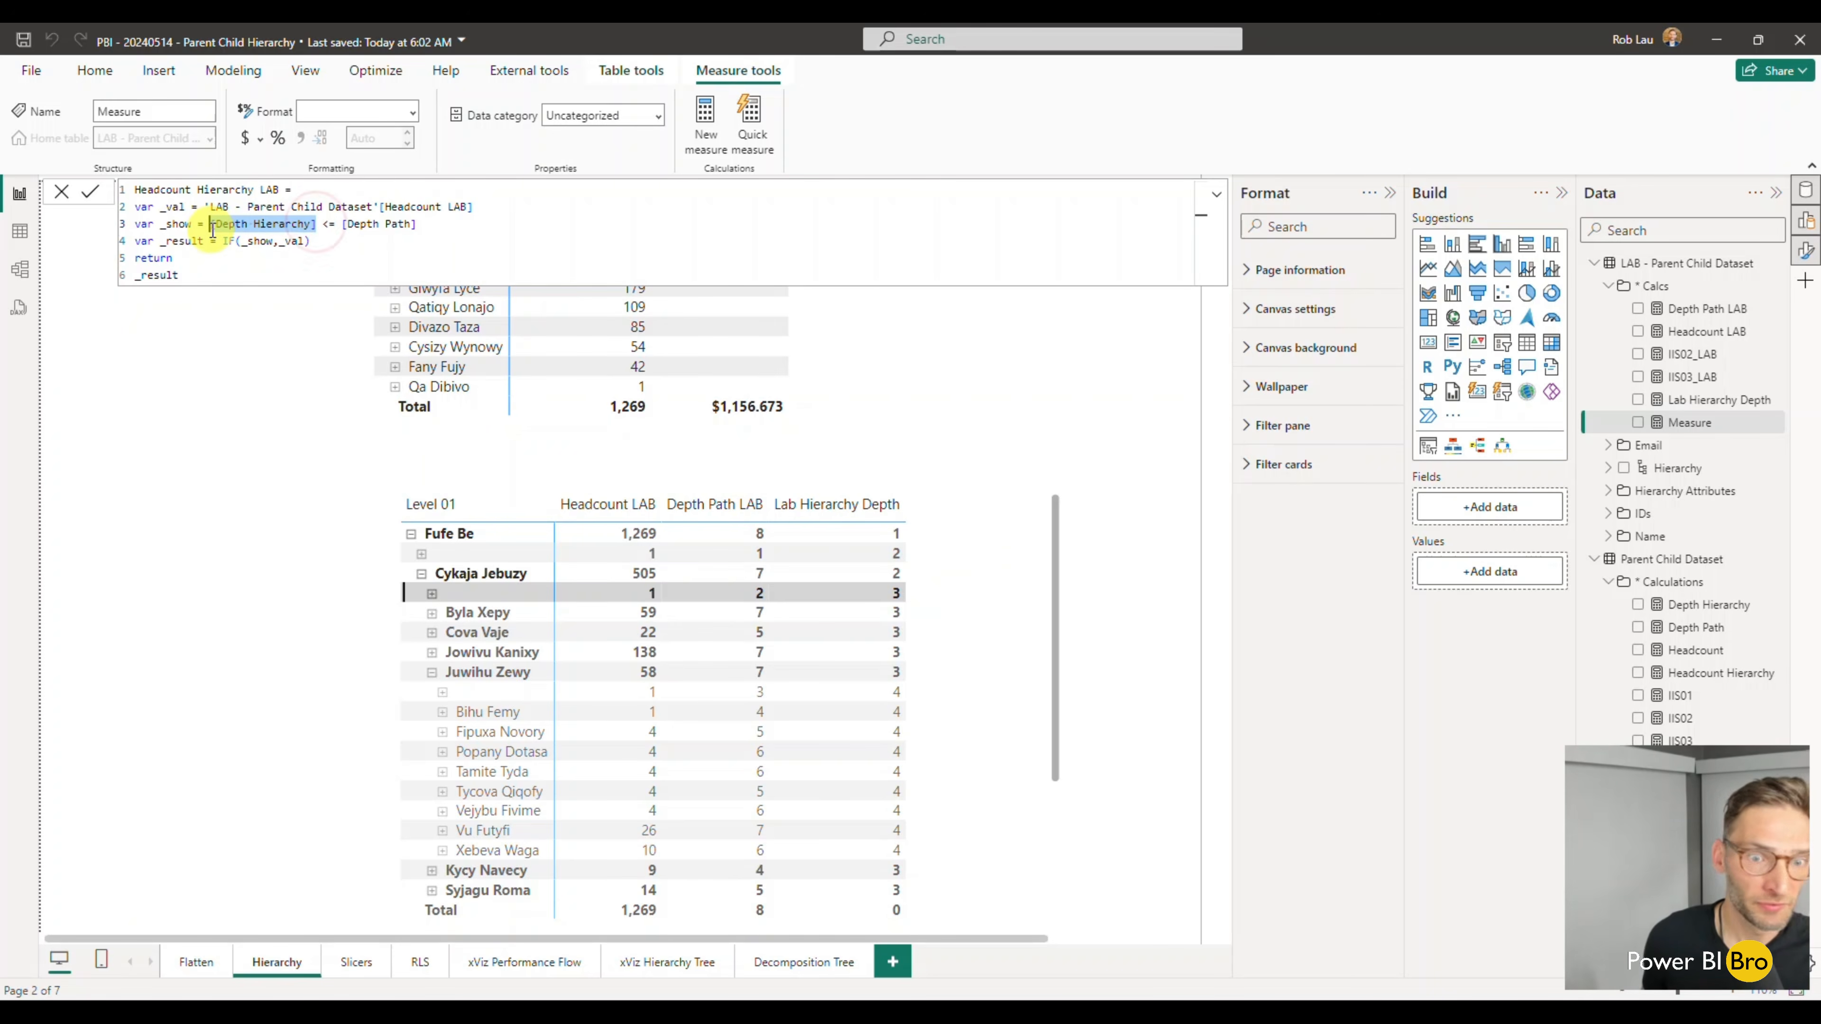
pyautogui.write('lab')
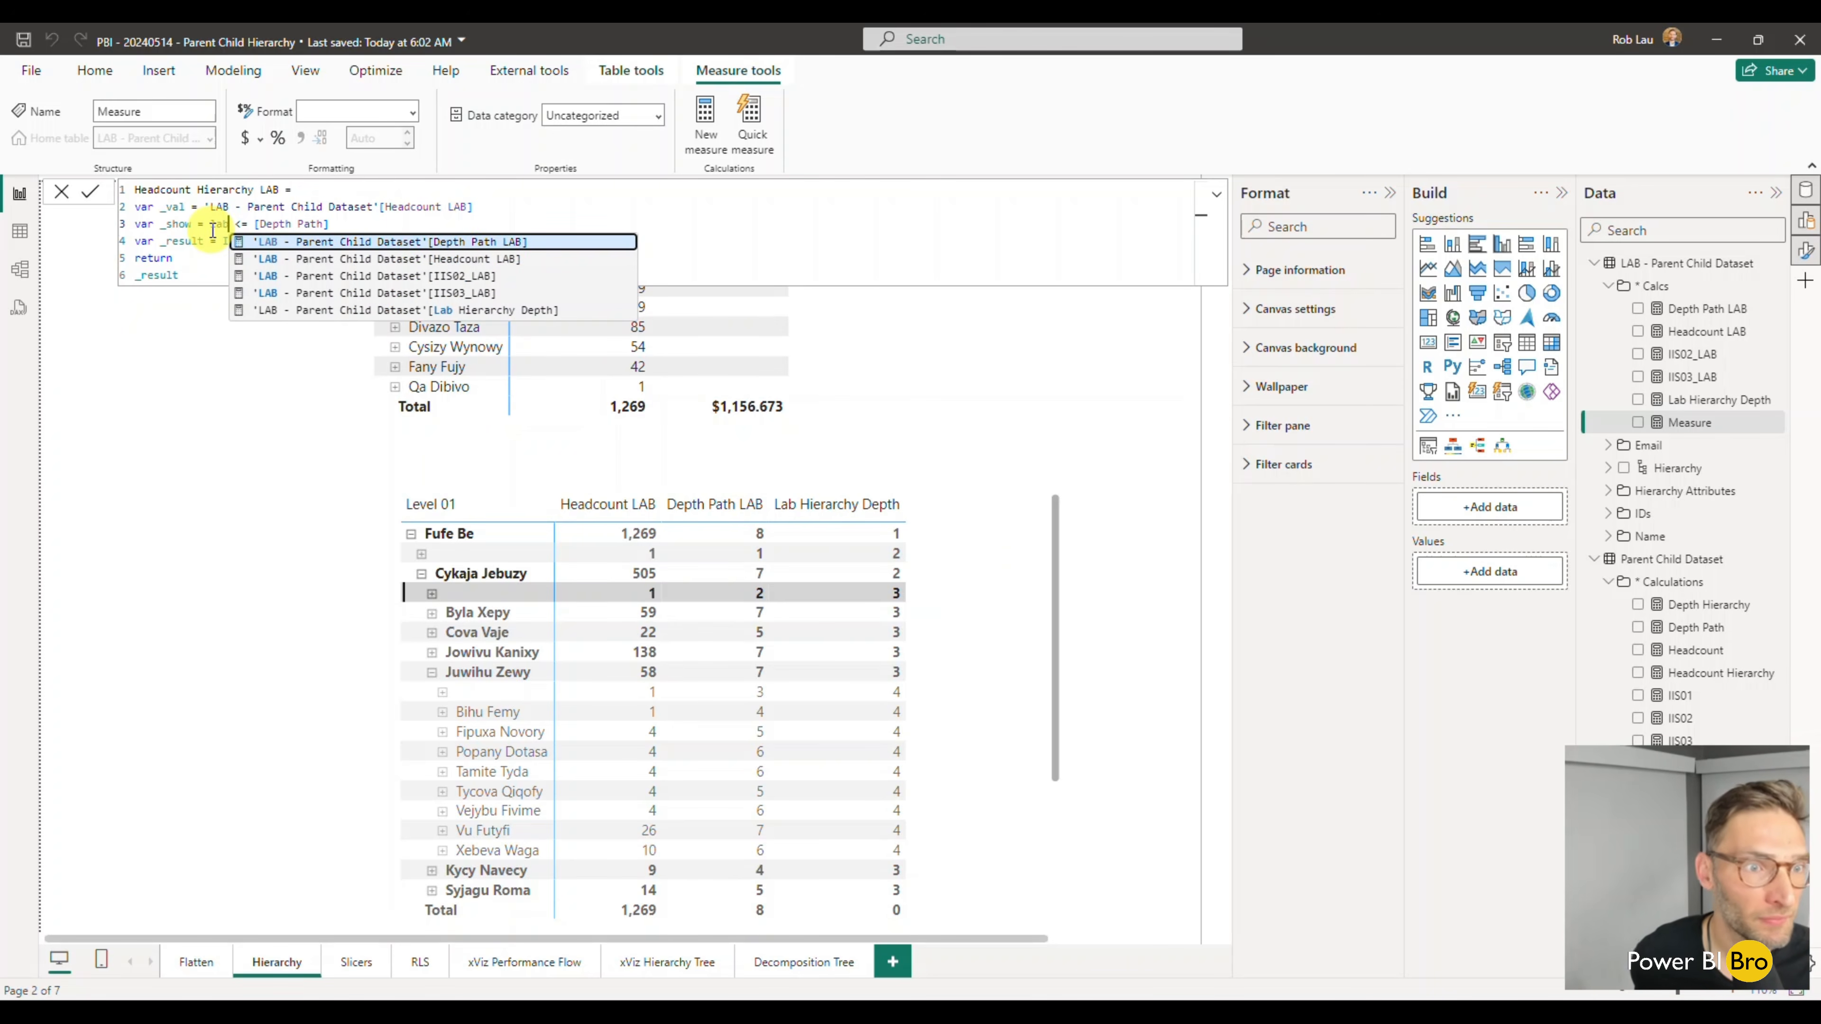
pyautogui.press('Down')
pyautogui.press('Down')
pyautogui.press('Down')
pyautogui.press('Down')
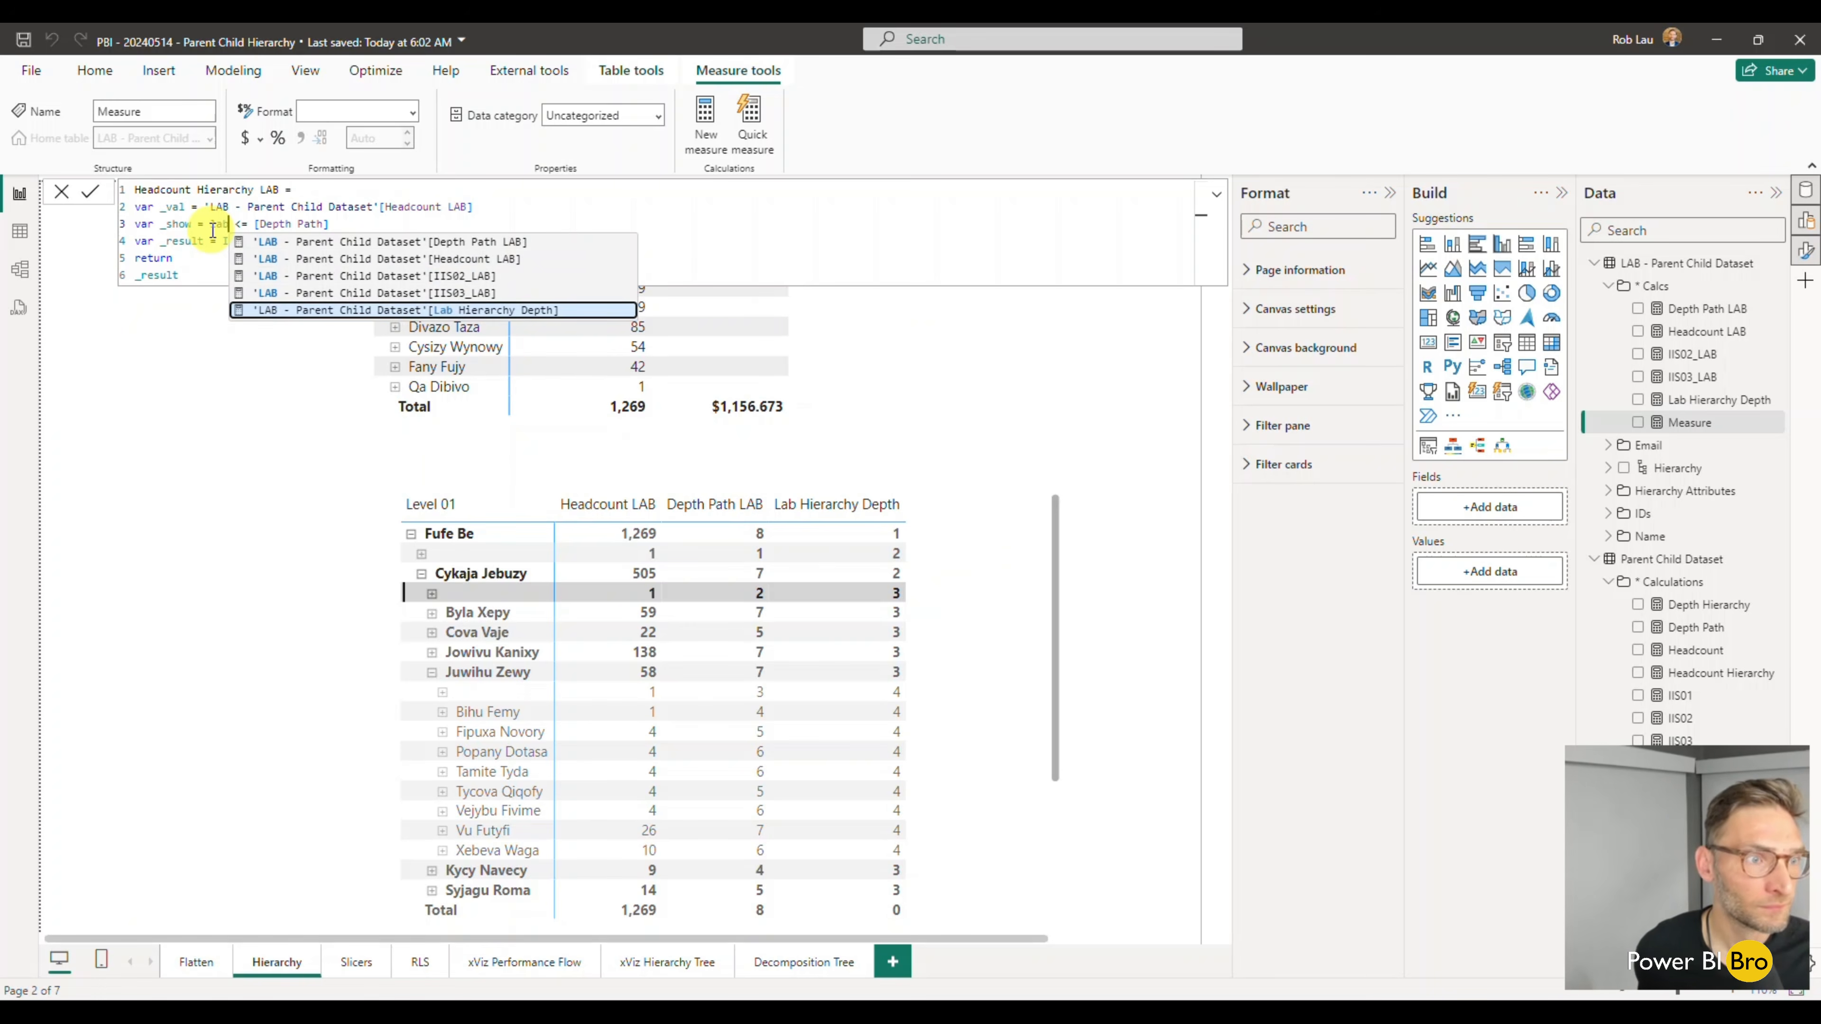
pyautogui.press('Tab')
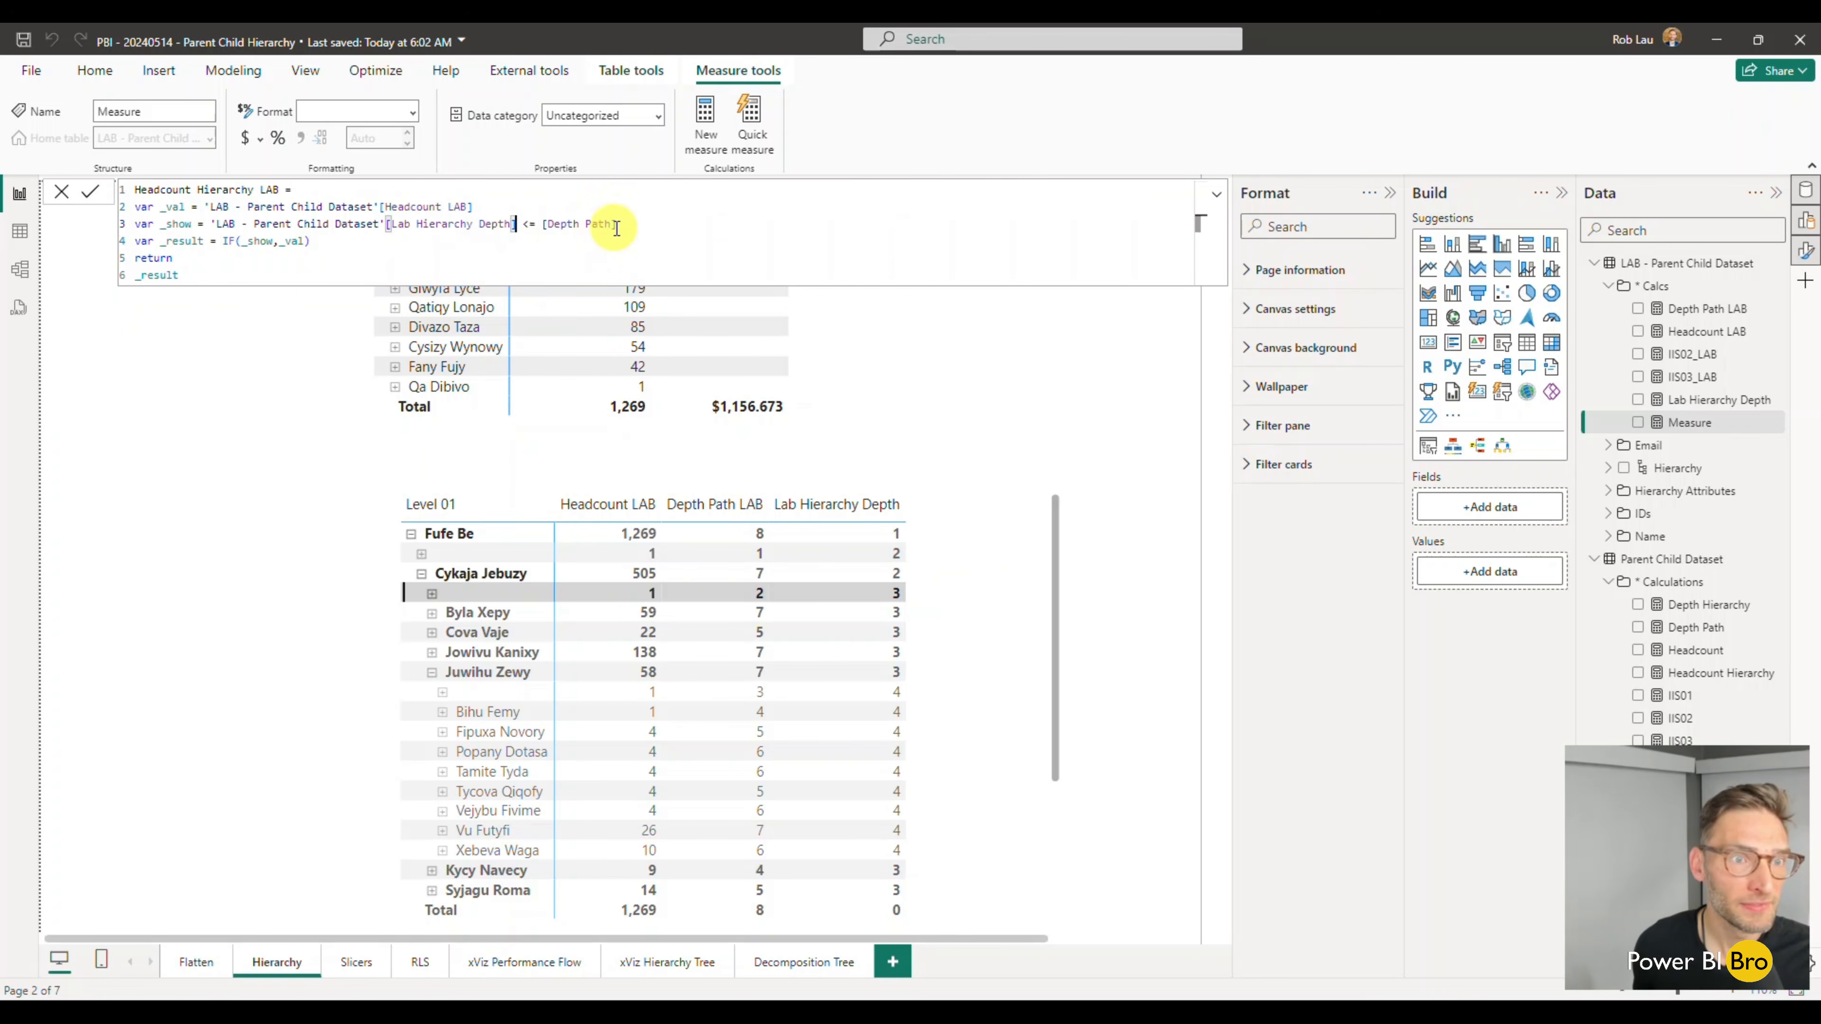
pyautogui.moveTo(640, 225); pyautogui.dragTo(541, 225)
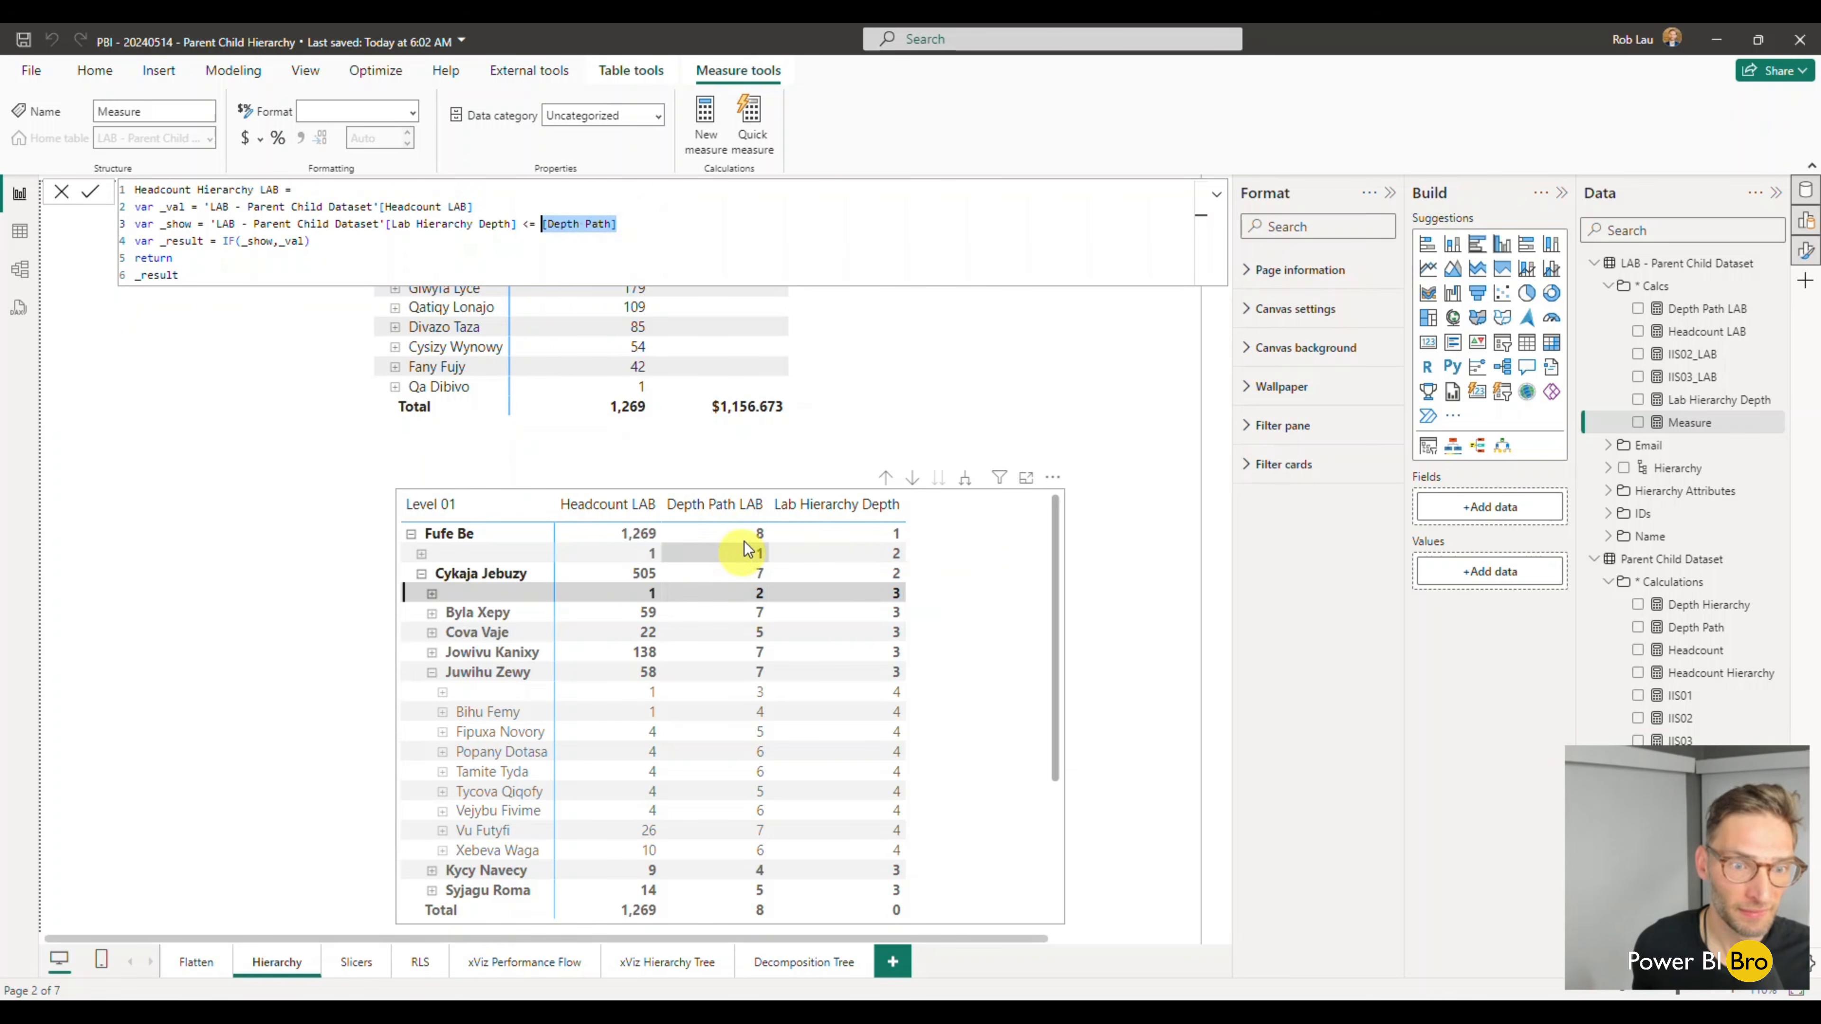
pyautogui.write('dep')
pyautogui.press('Down')
pyautogui.press('Tab')
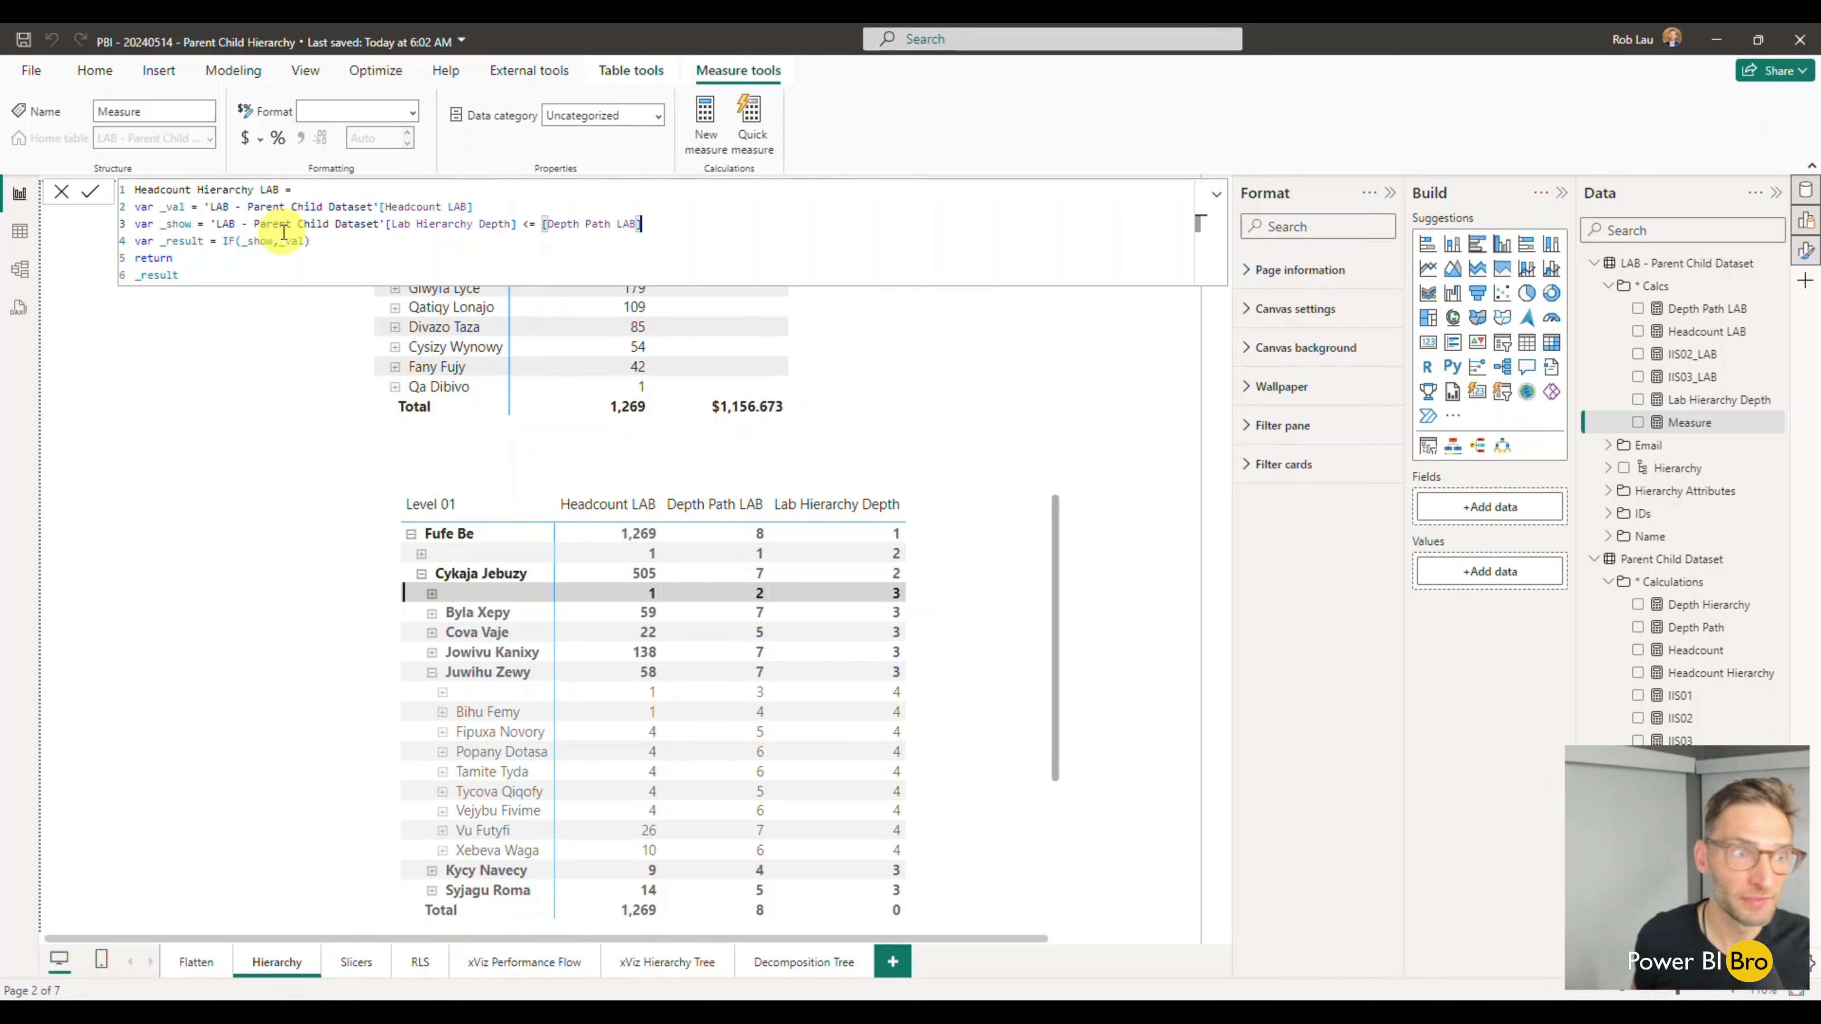
pyautogui.click(222, 279)
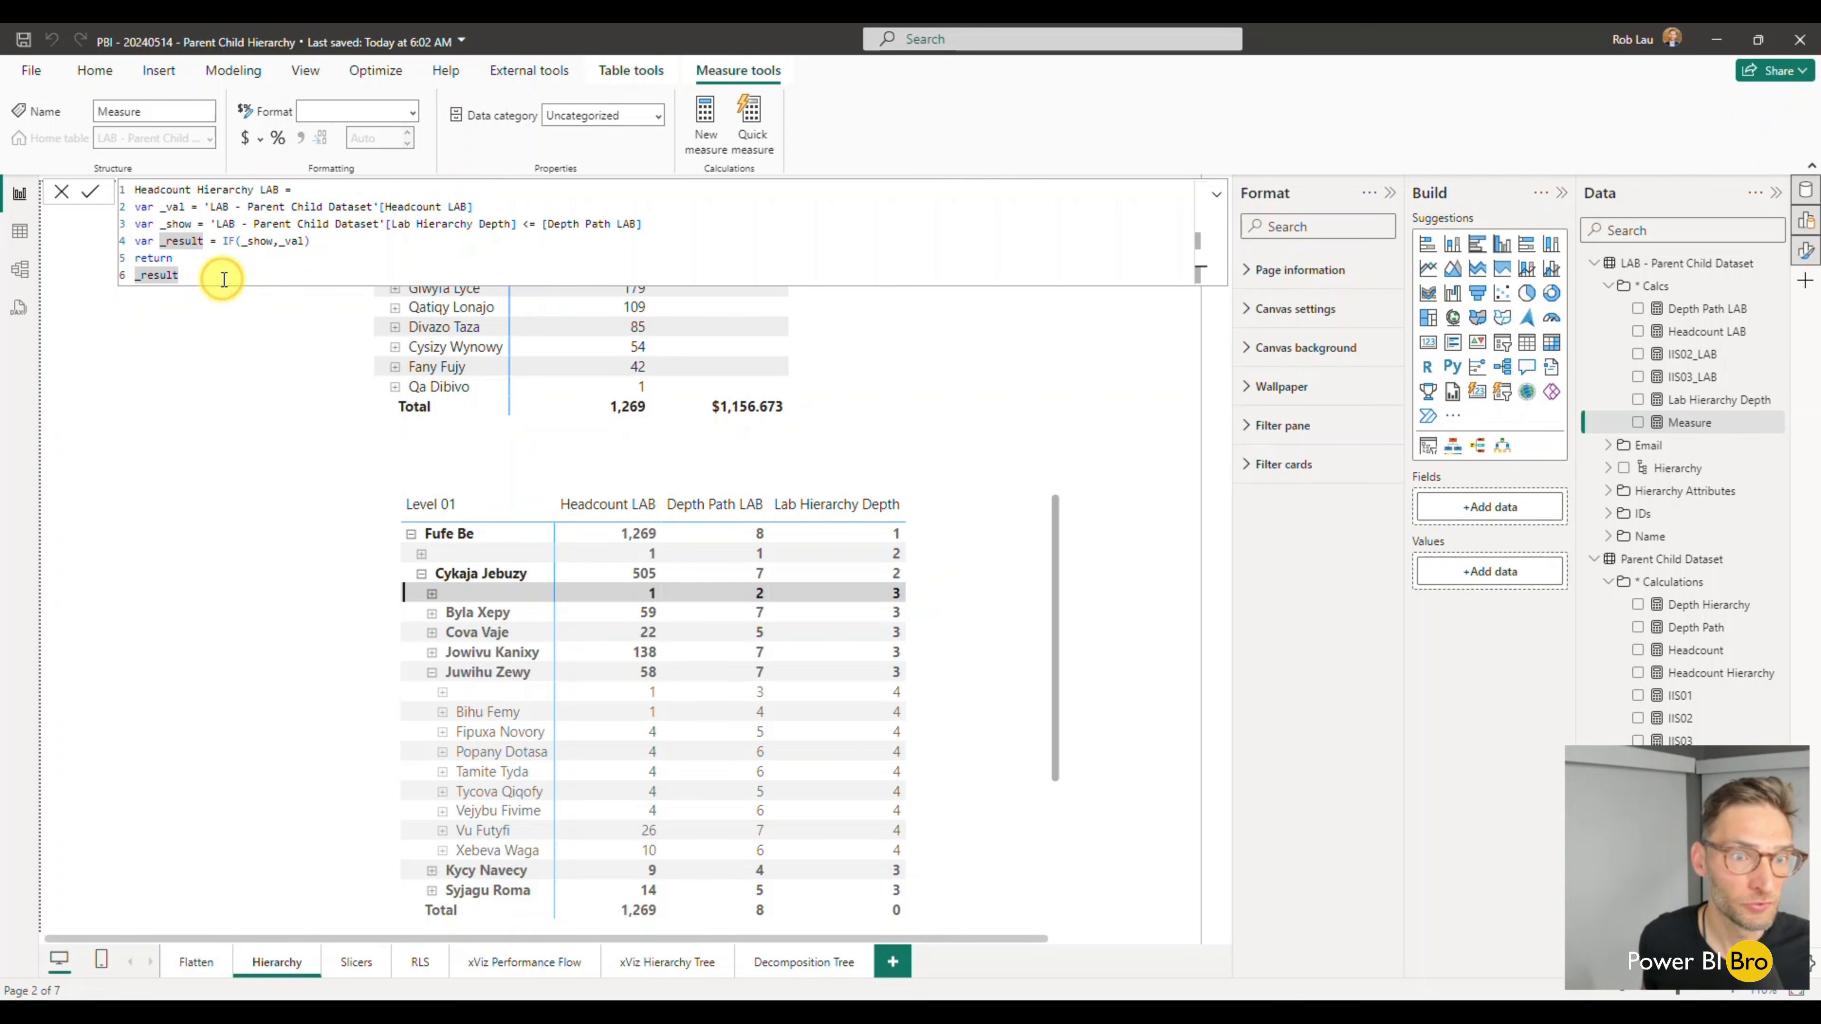
pyautogui.press('Return')
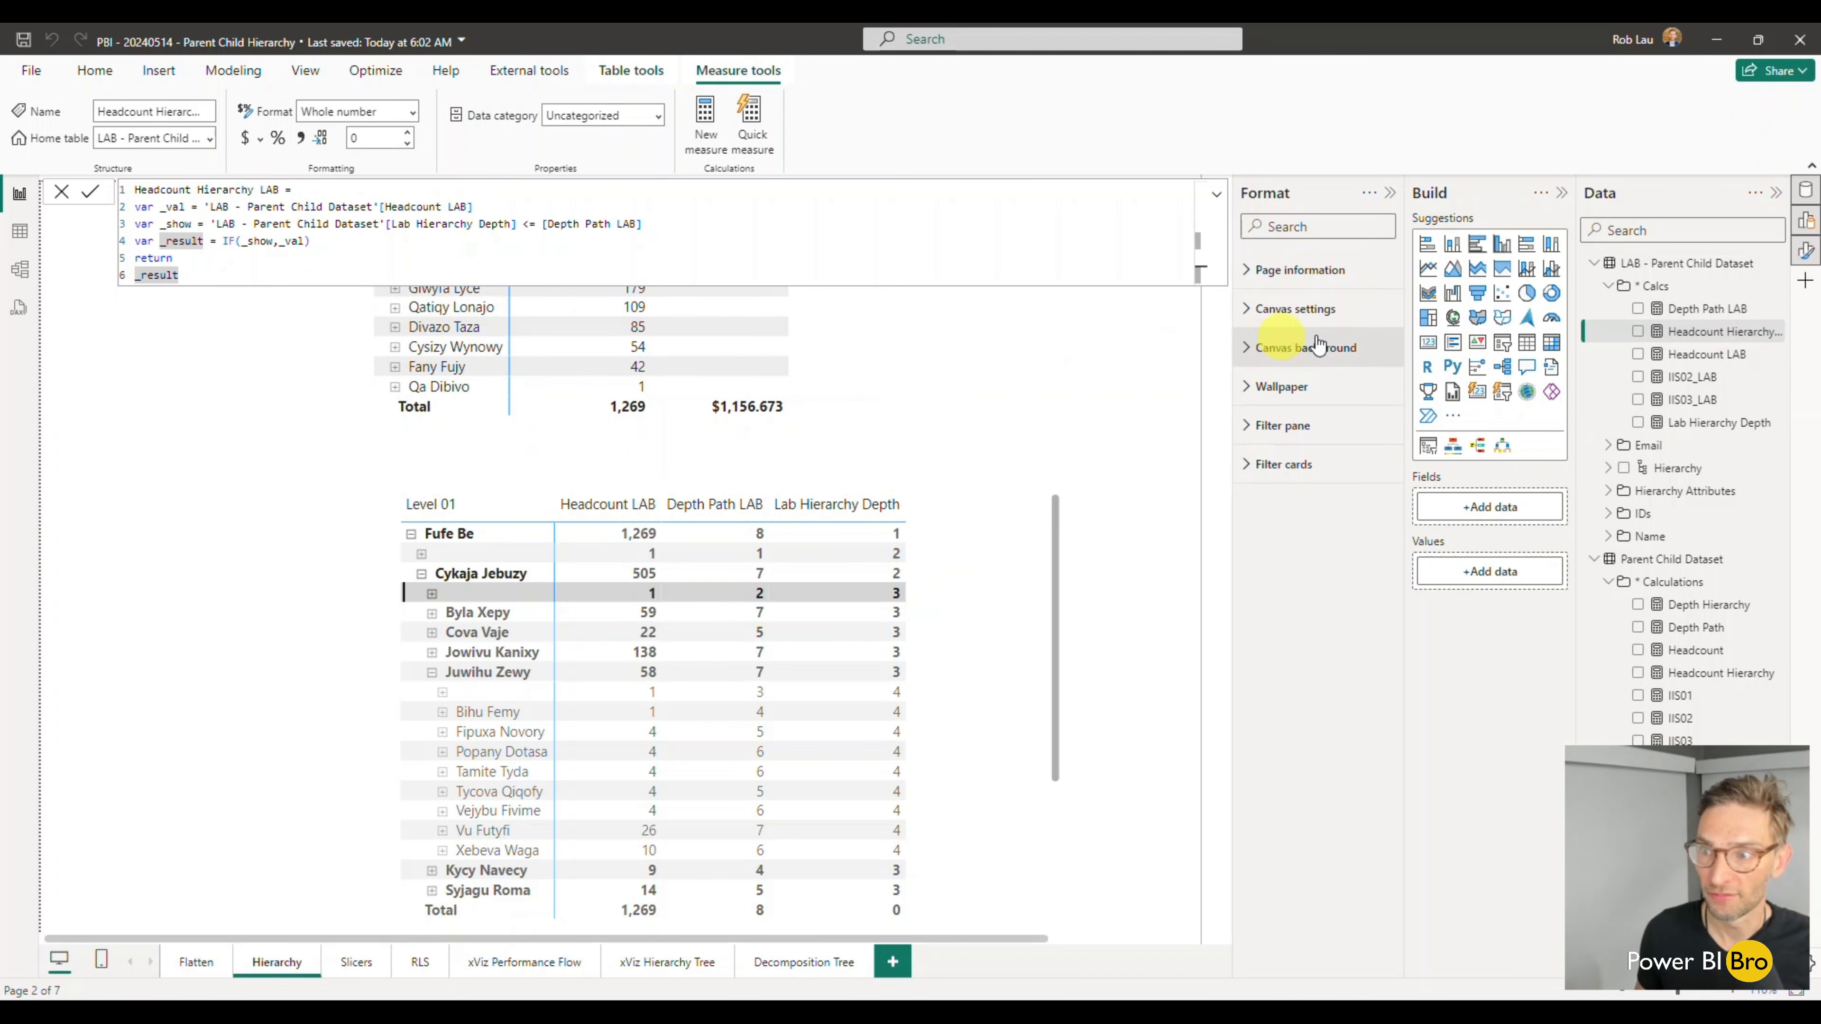
# - Add Headcount Hierarchy LAB to the lower matrix and widen the visual on both sides
pyautogui.click(1639, 332)
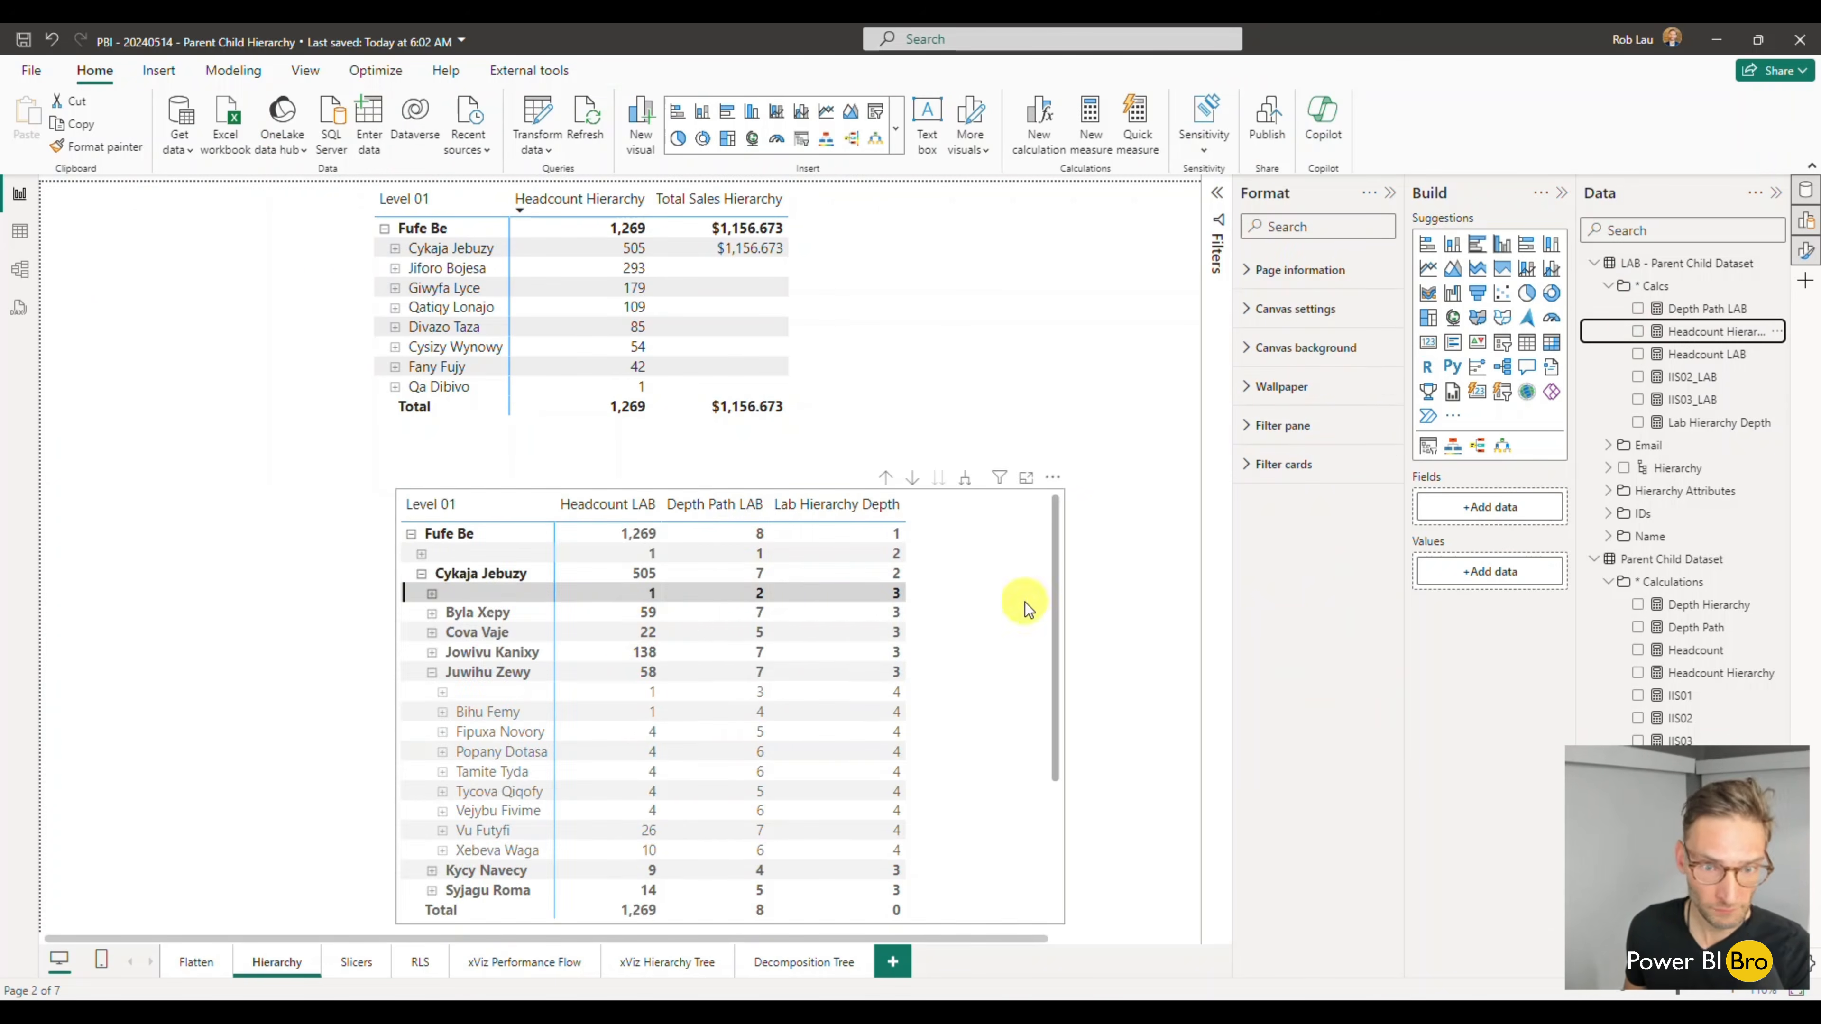
pyautogui.click(1024, 602)
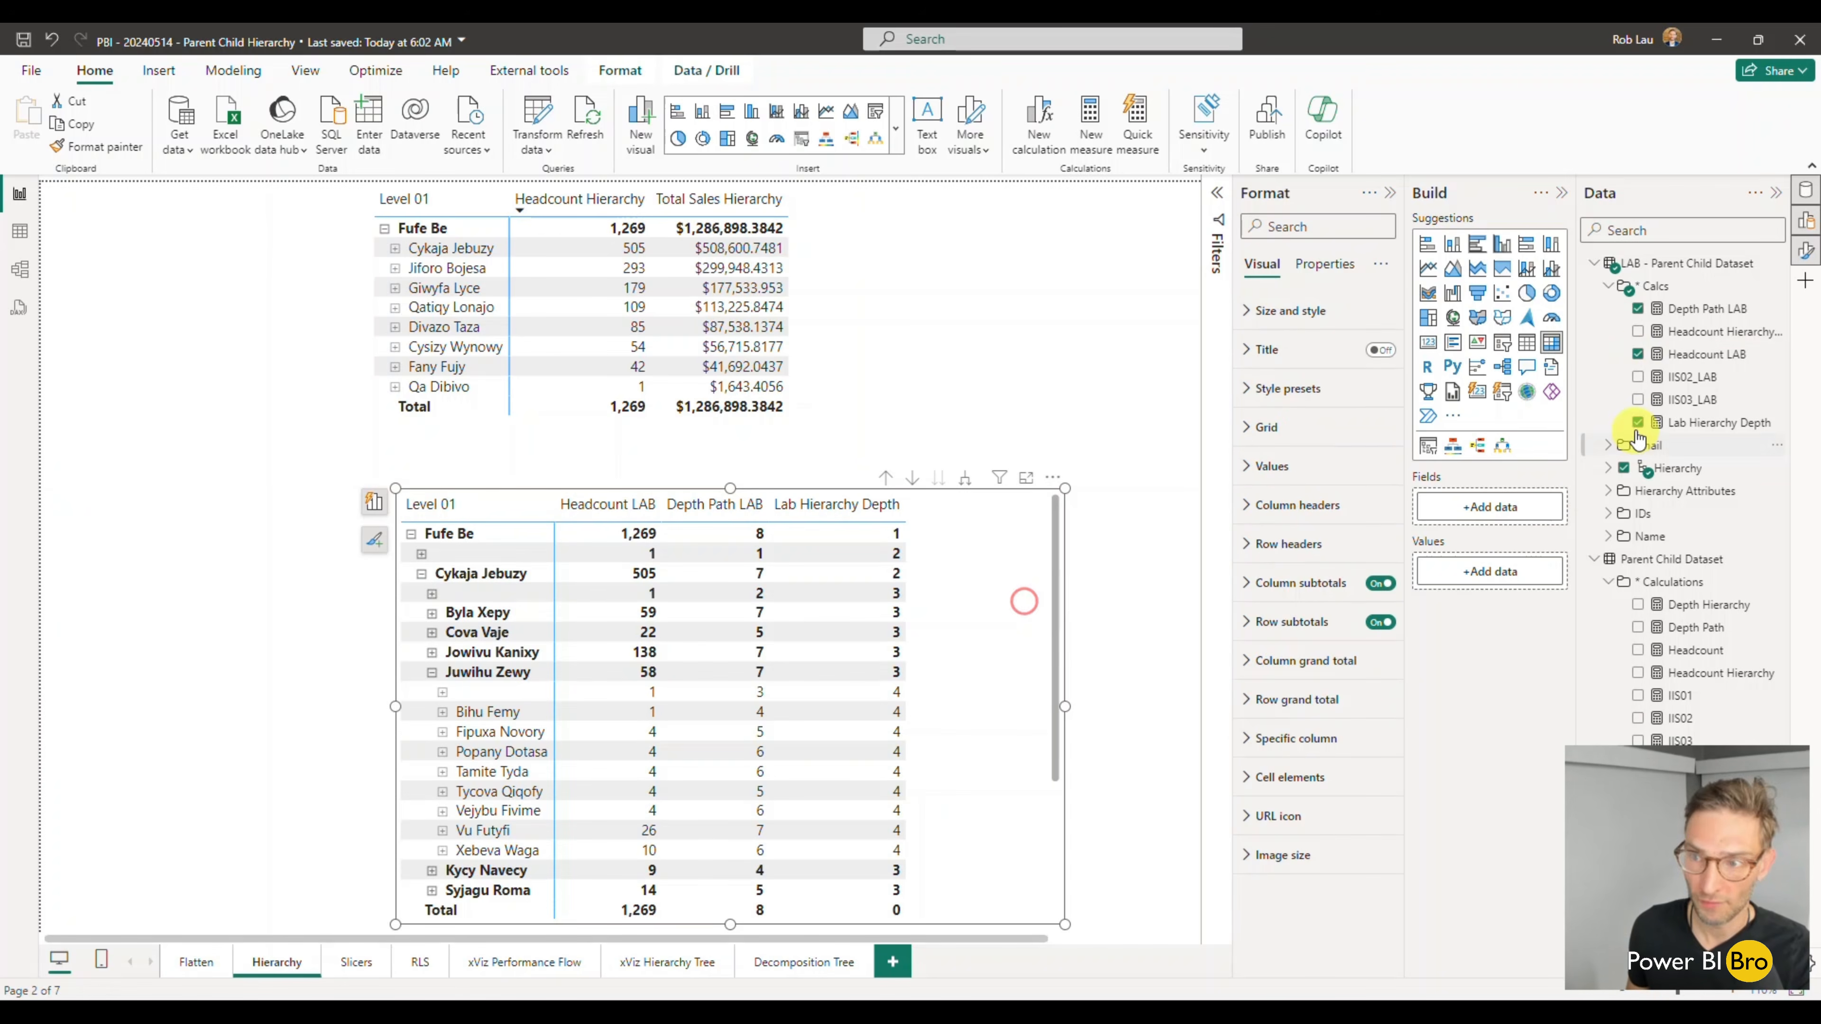
pyautogui.click(1638, 332)
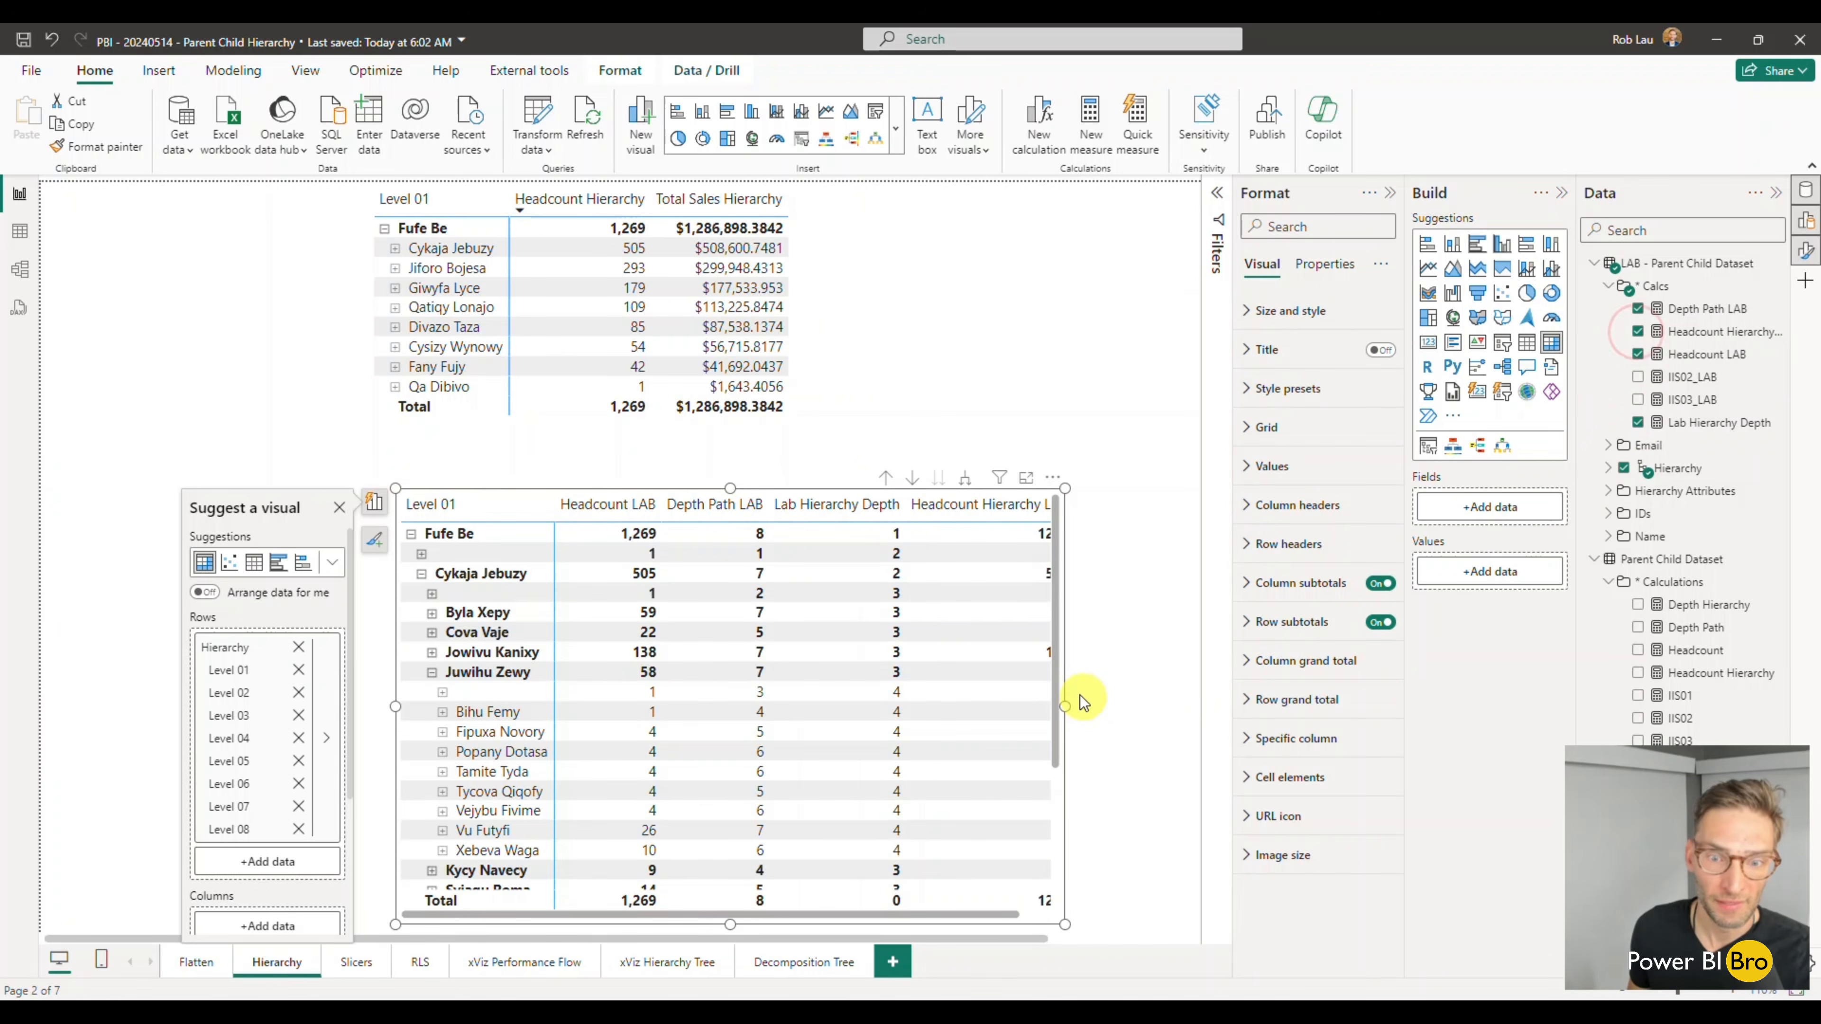
pyautogui.moveTo(1067, 702); pyautogui.dragTo(1158, 694)
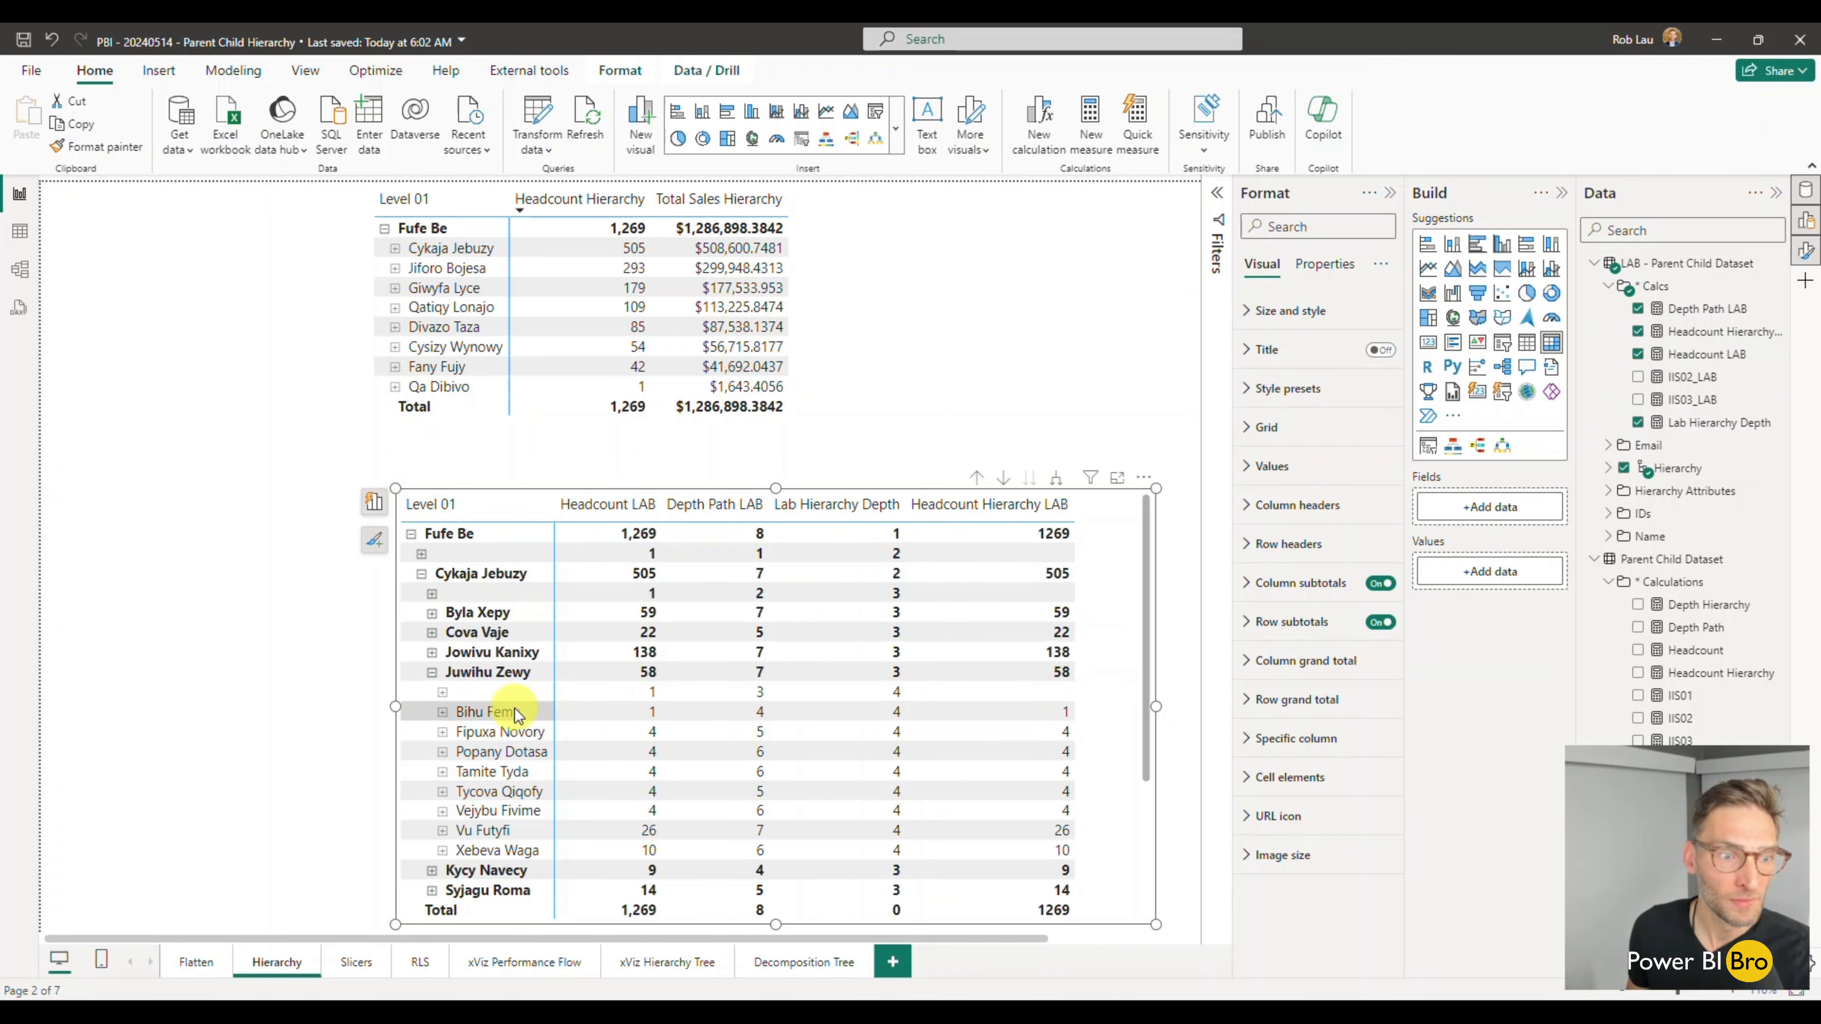
pyautogui.moveTo(391, 723); pyautogui.dragTo(309, 691)
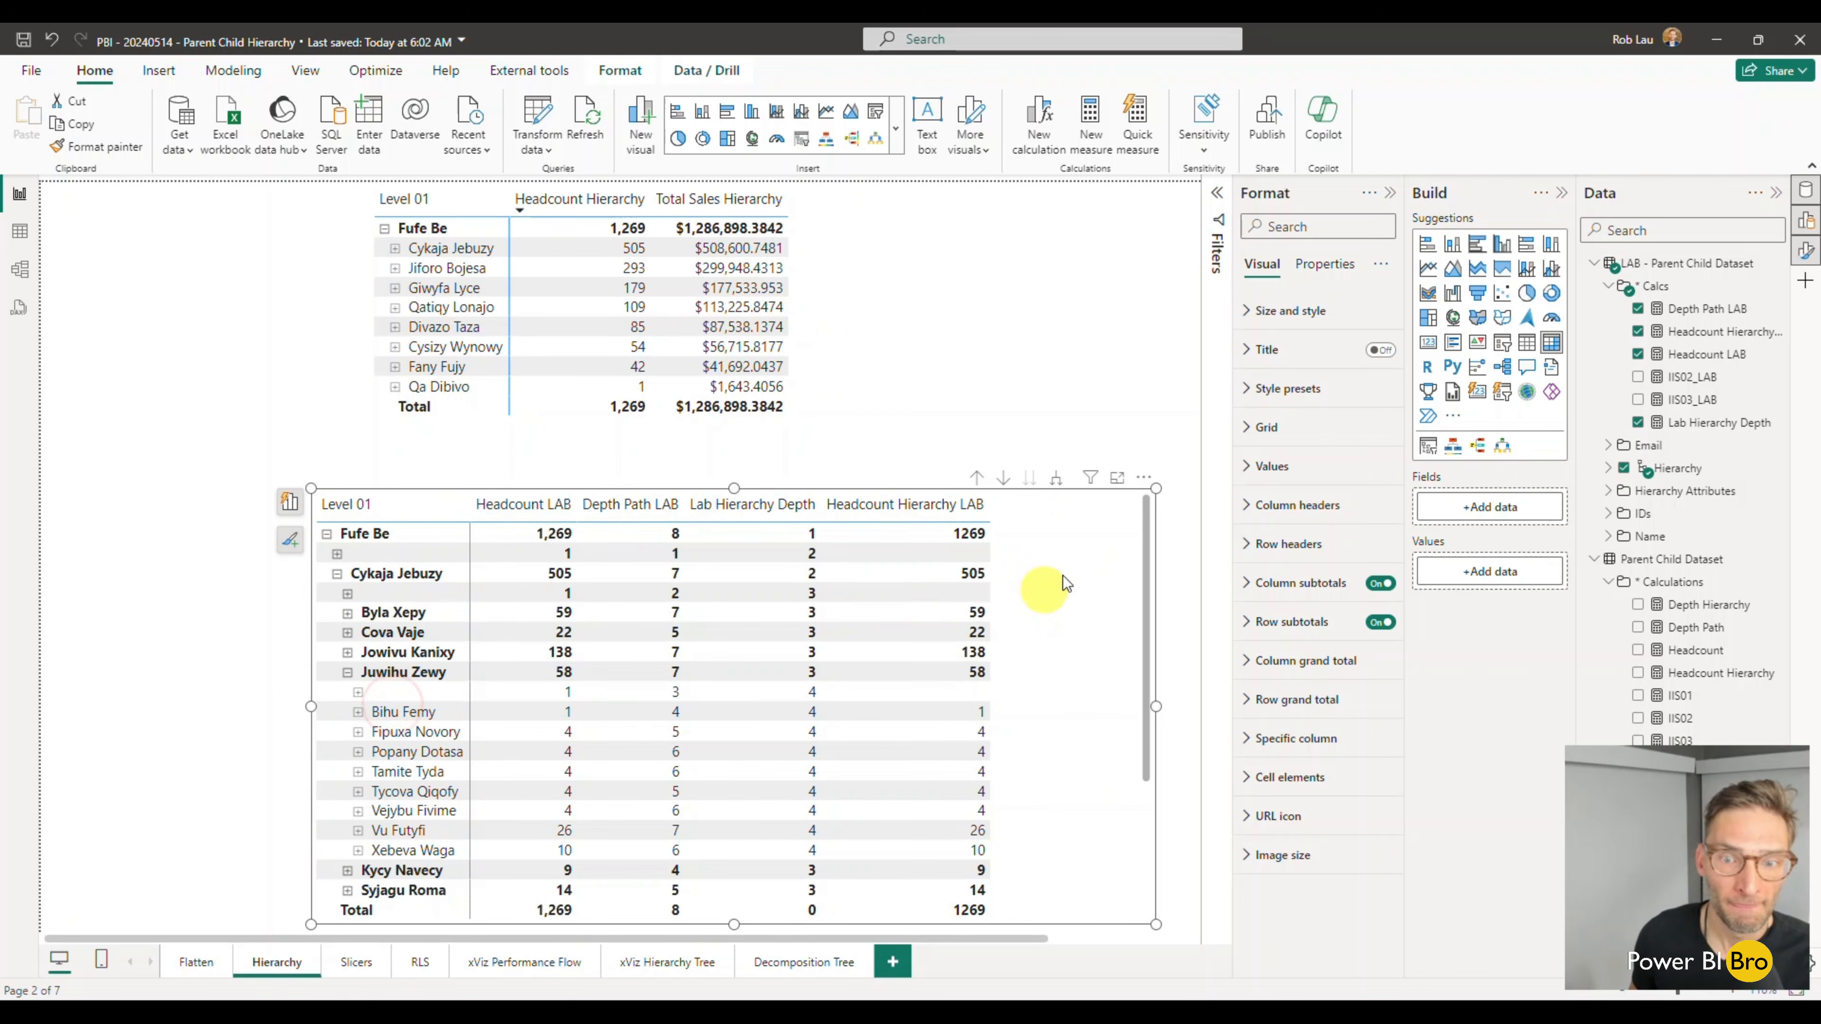
# - Remove Depth Path LAB and Lab Hierarchy Depth from the lower matrix values
pyautogui.click(290, 501)
pyautogui.scroll(-3, 215, 789)
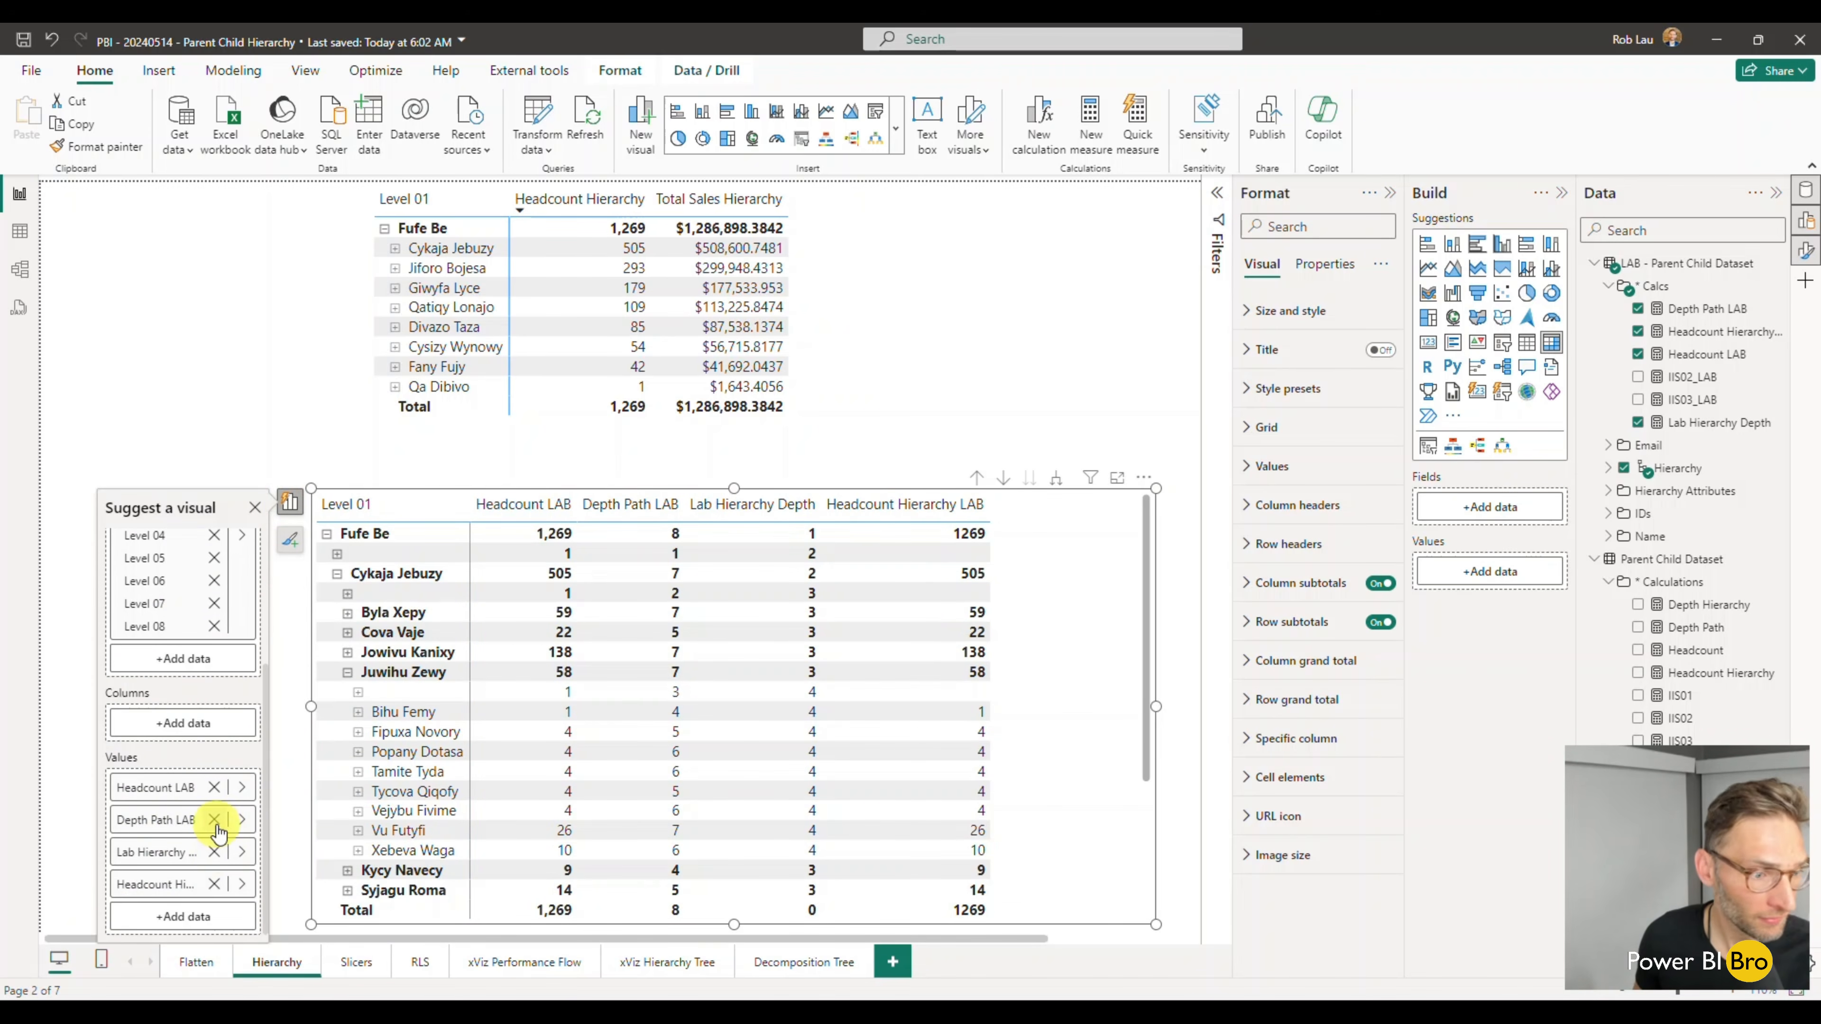
pyautogui.click(215, 823)
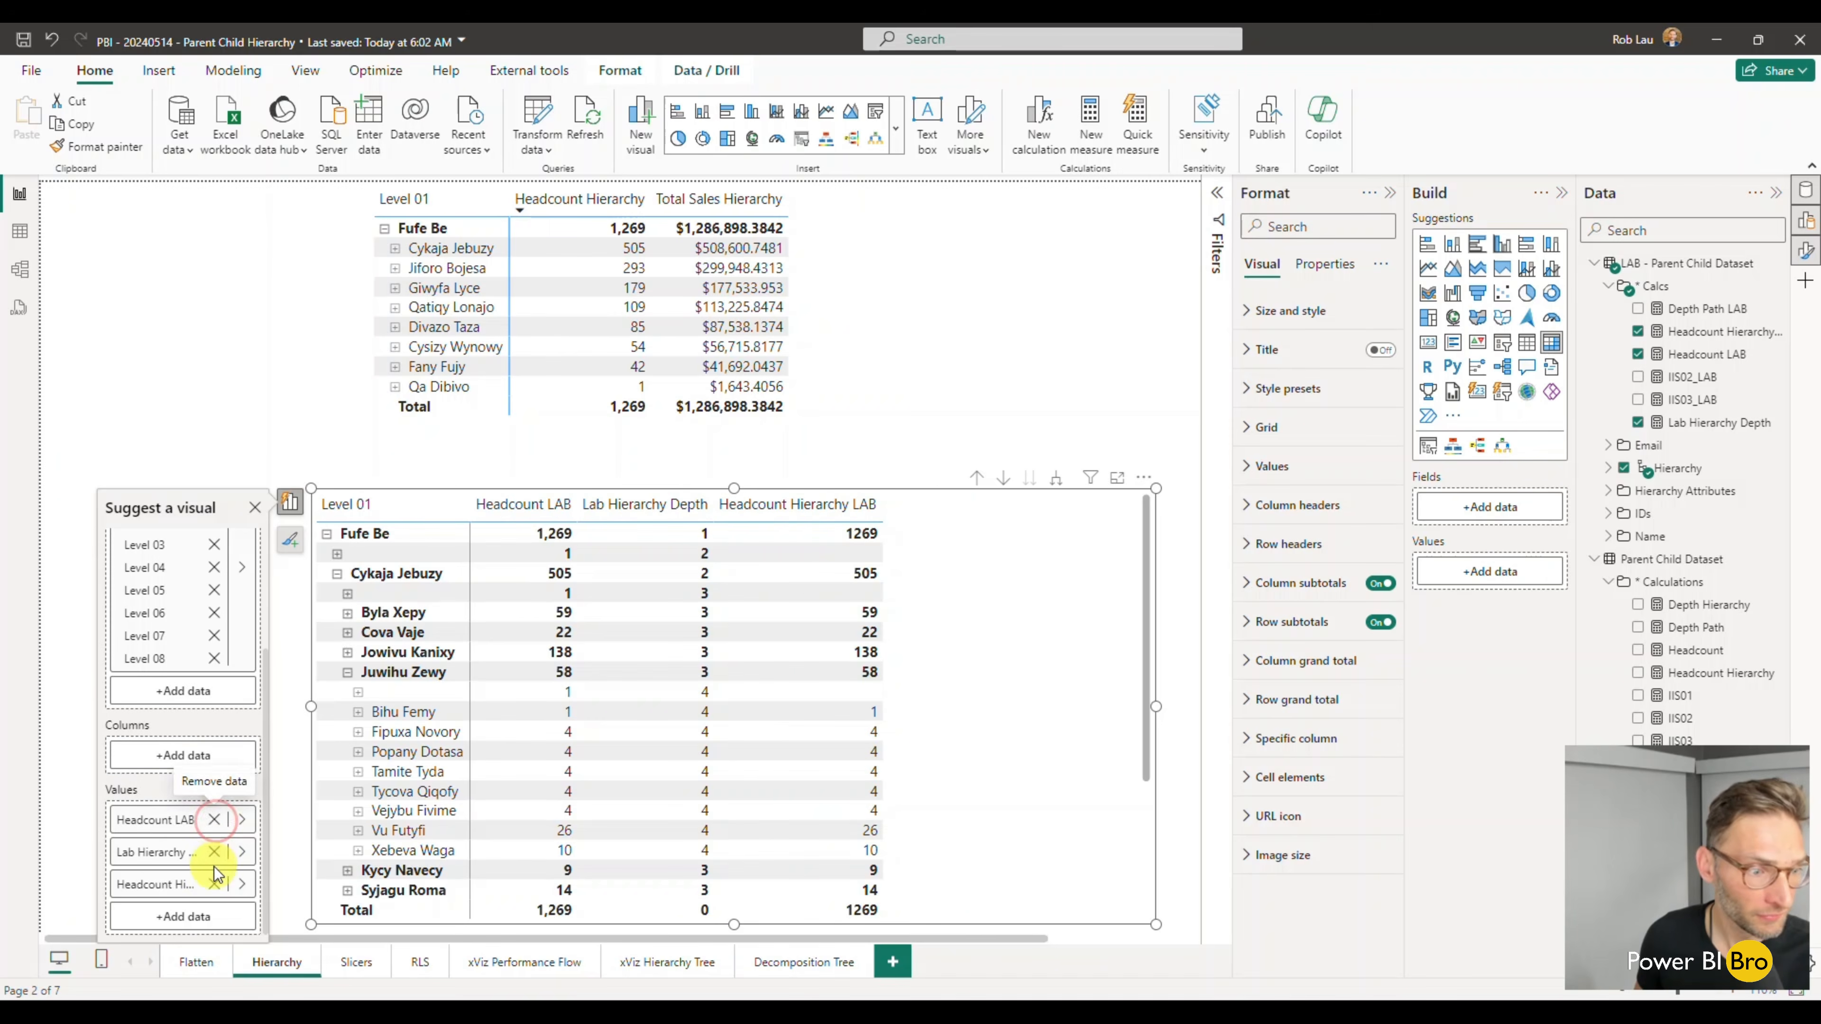
pyautogui.click(213, 852)
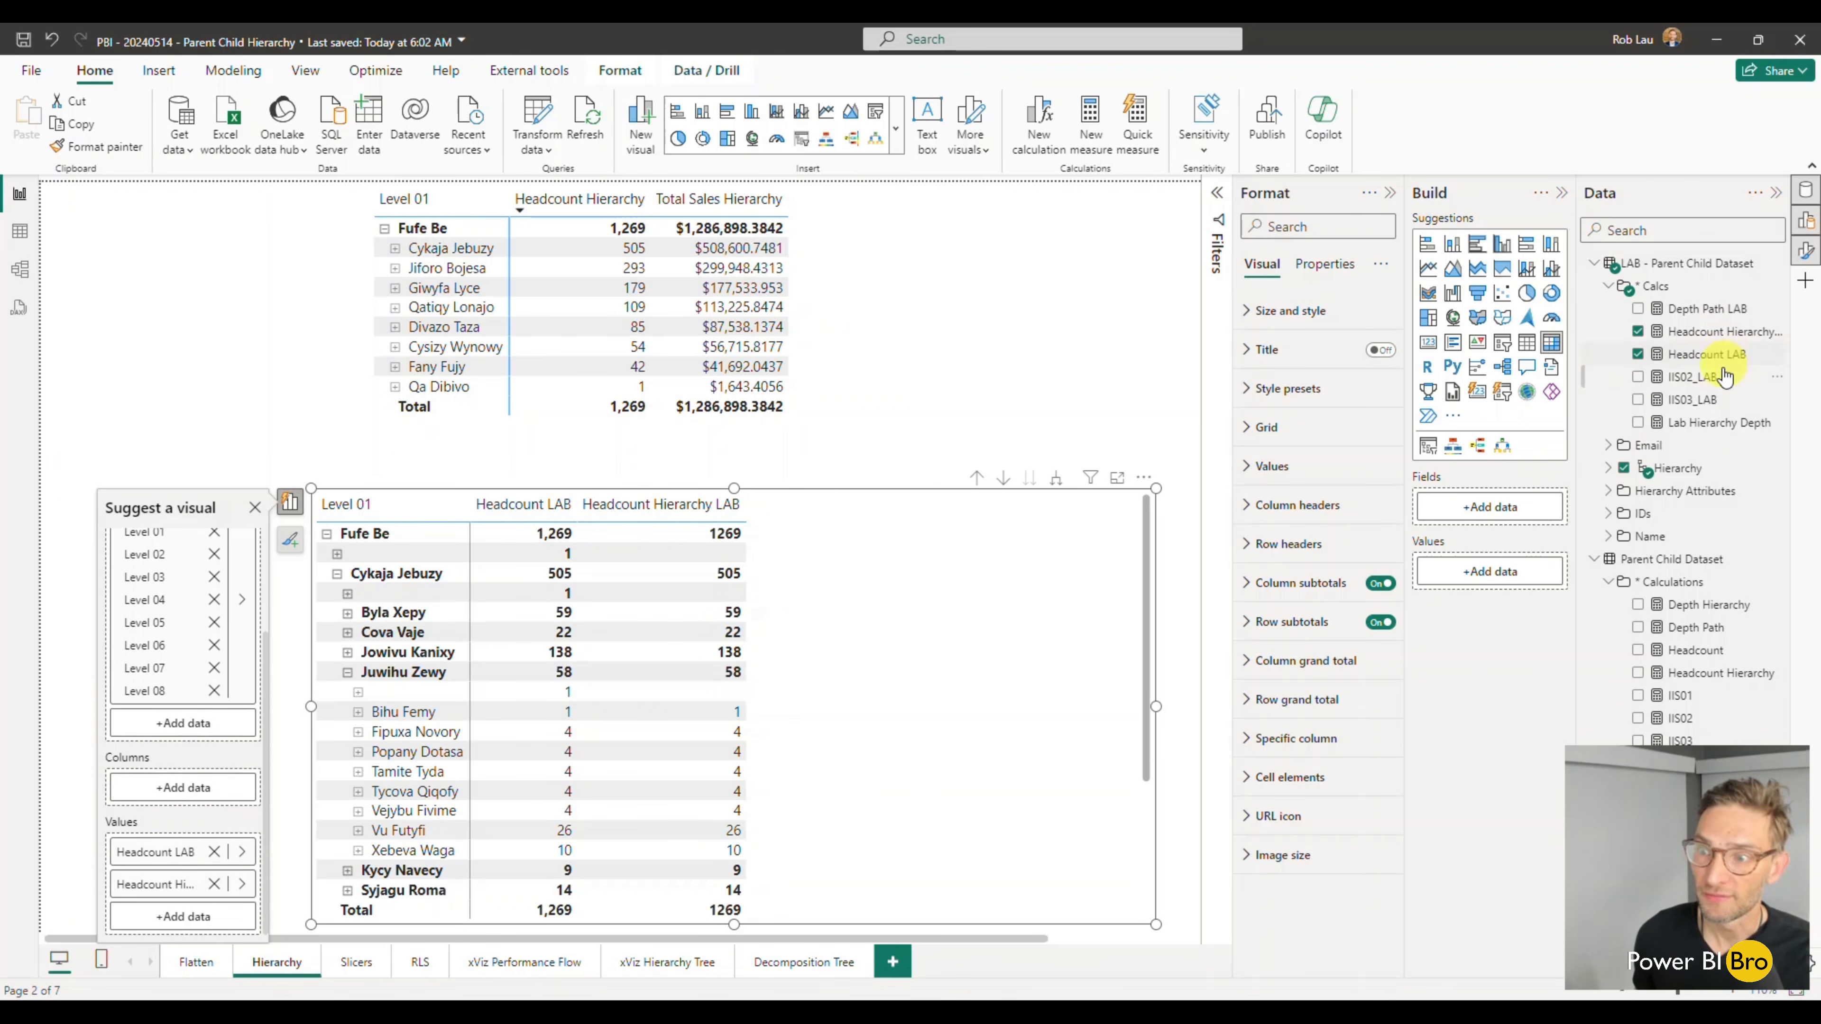
# - Format Headcount Hierarchy LAB with a thousands separator and remove Headcount LAB from the lower matrix values
pyautogui.click(1704, 365)
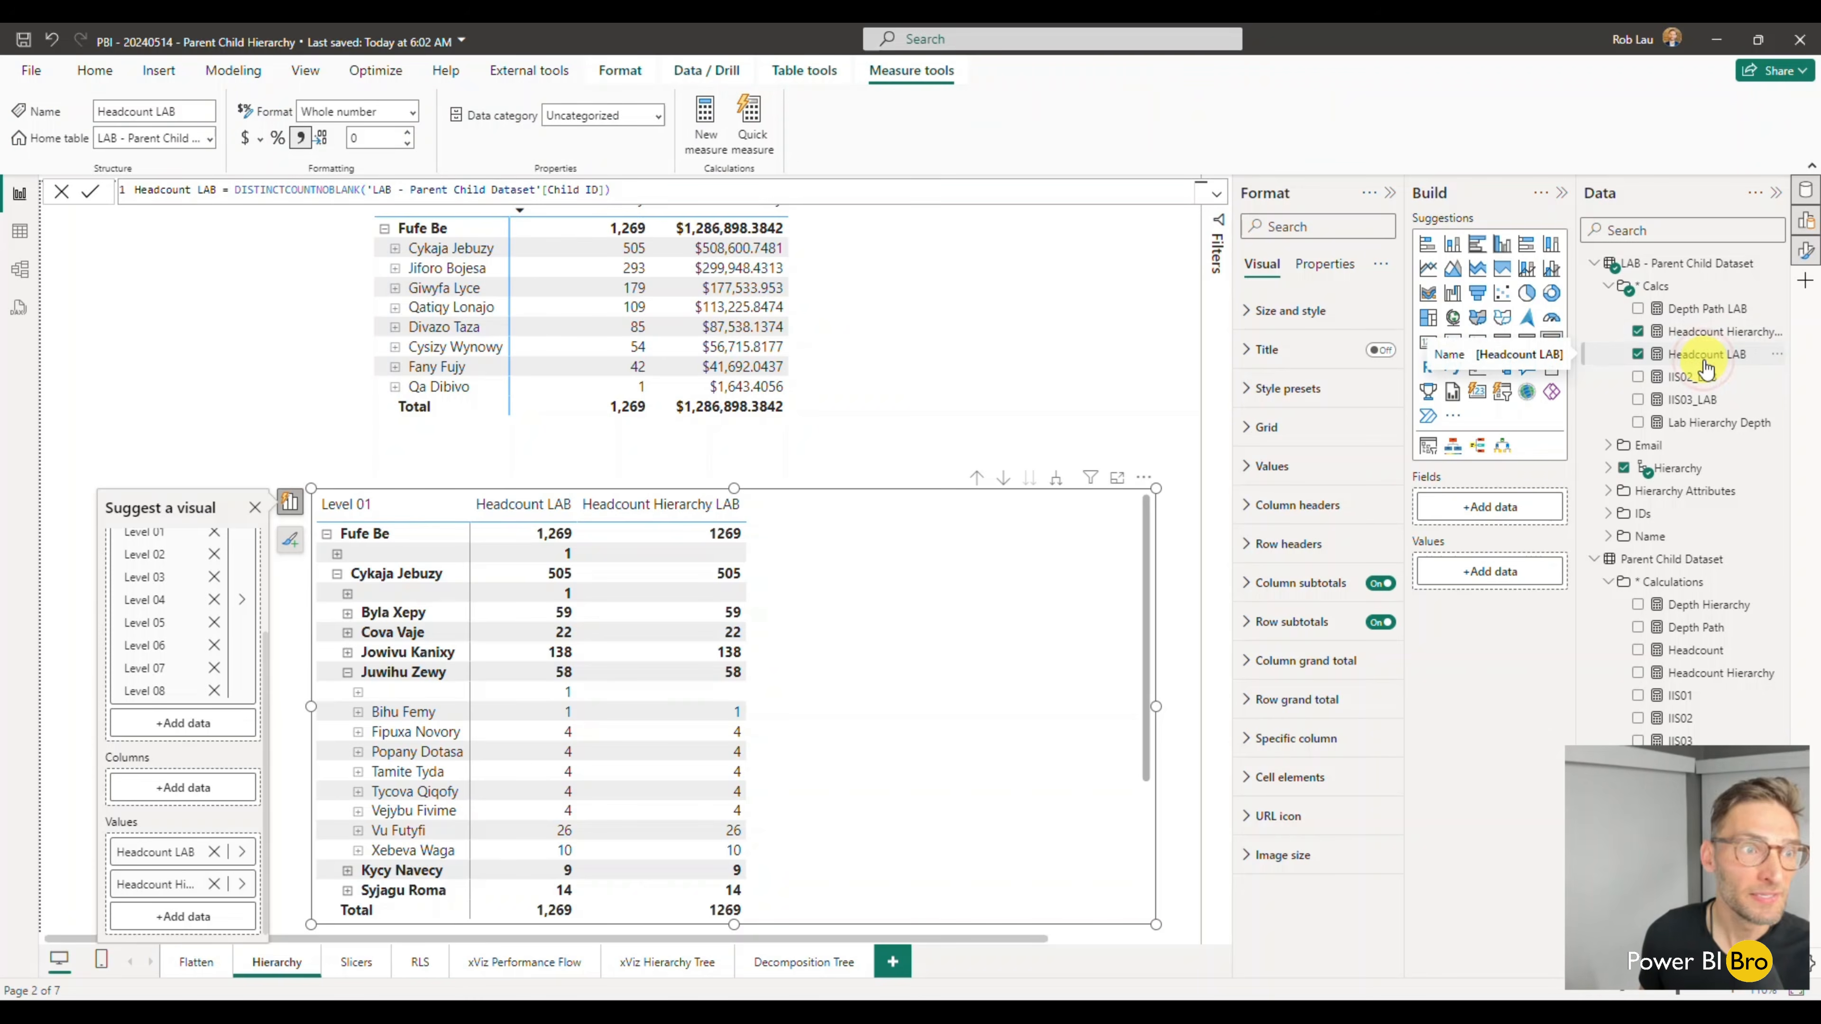
pyautogui.click(1696, 333)
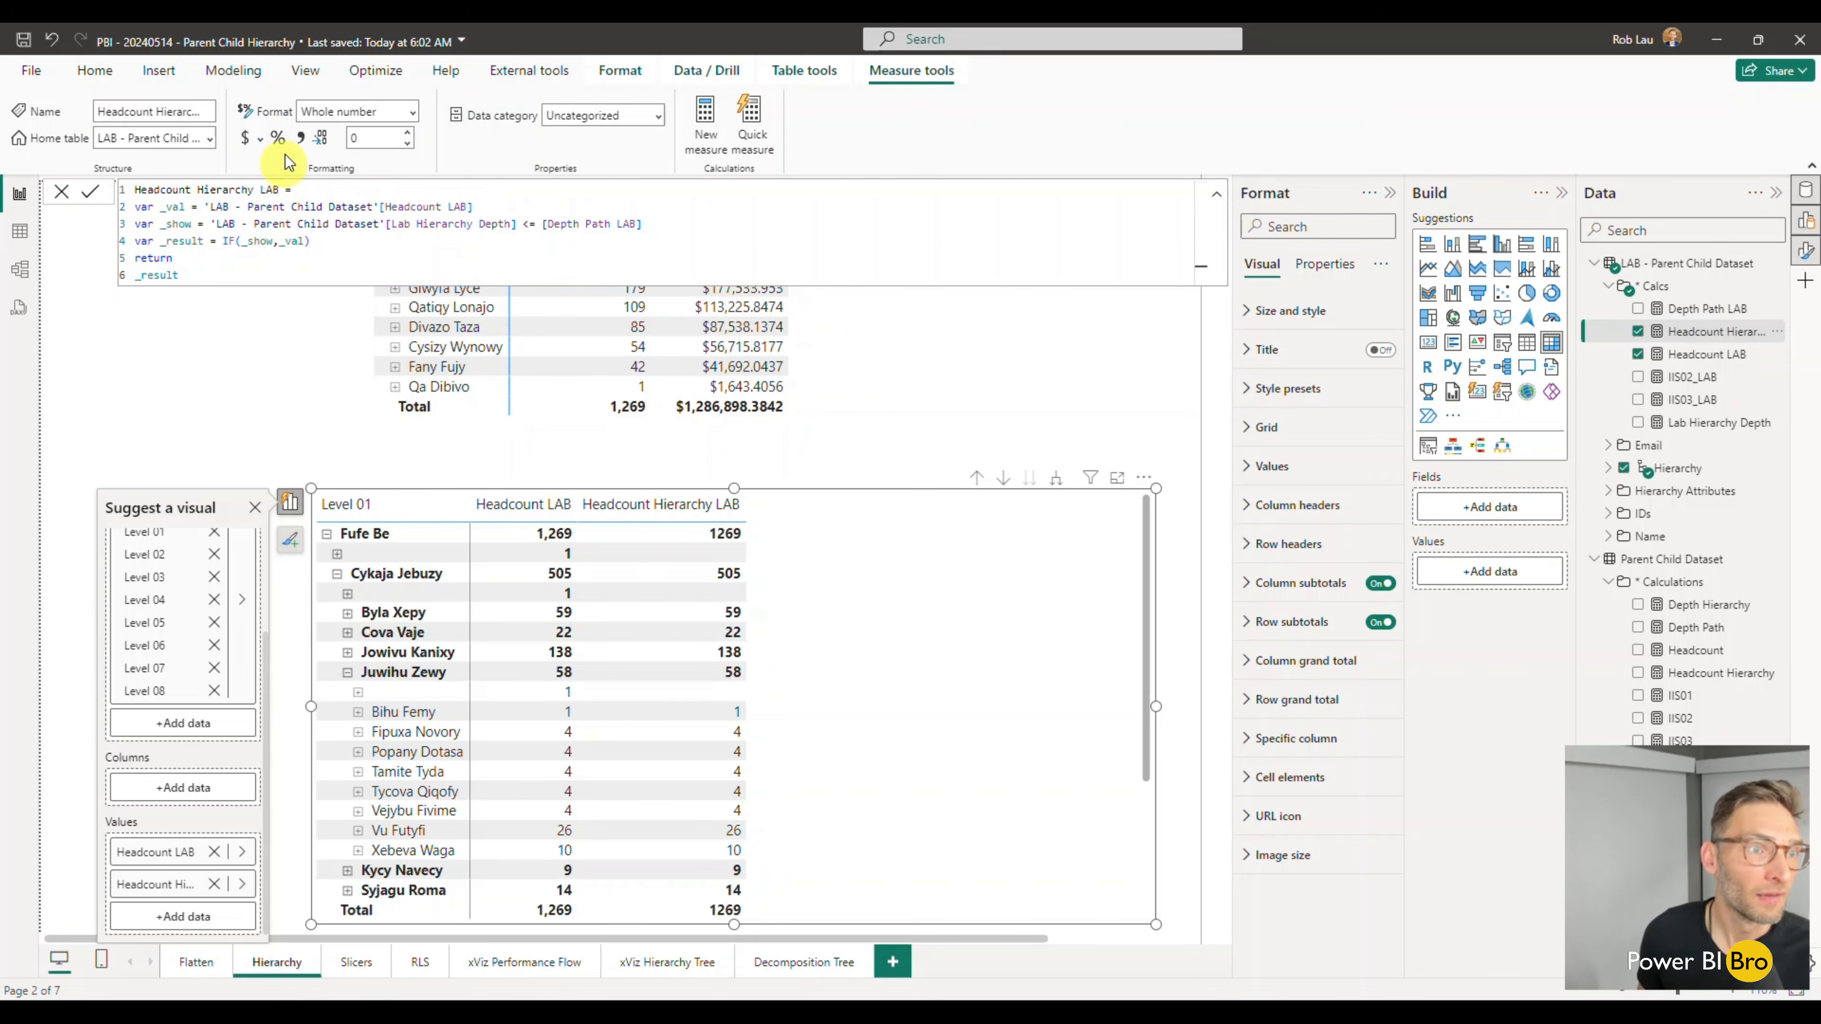
pyautogui.click(301, 139)
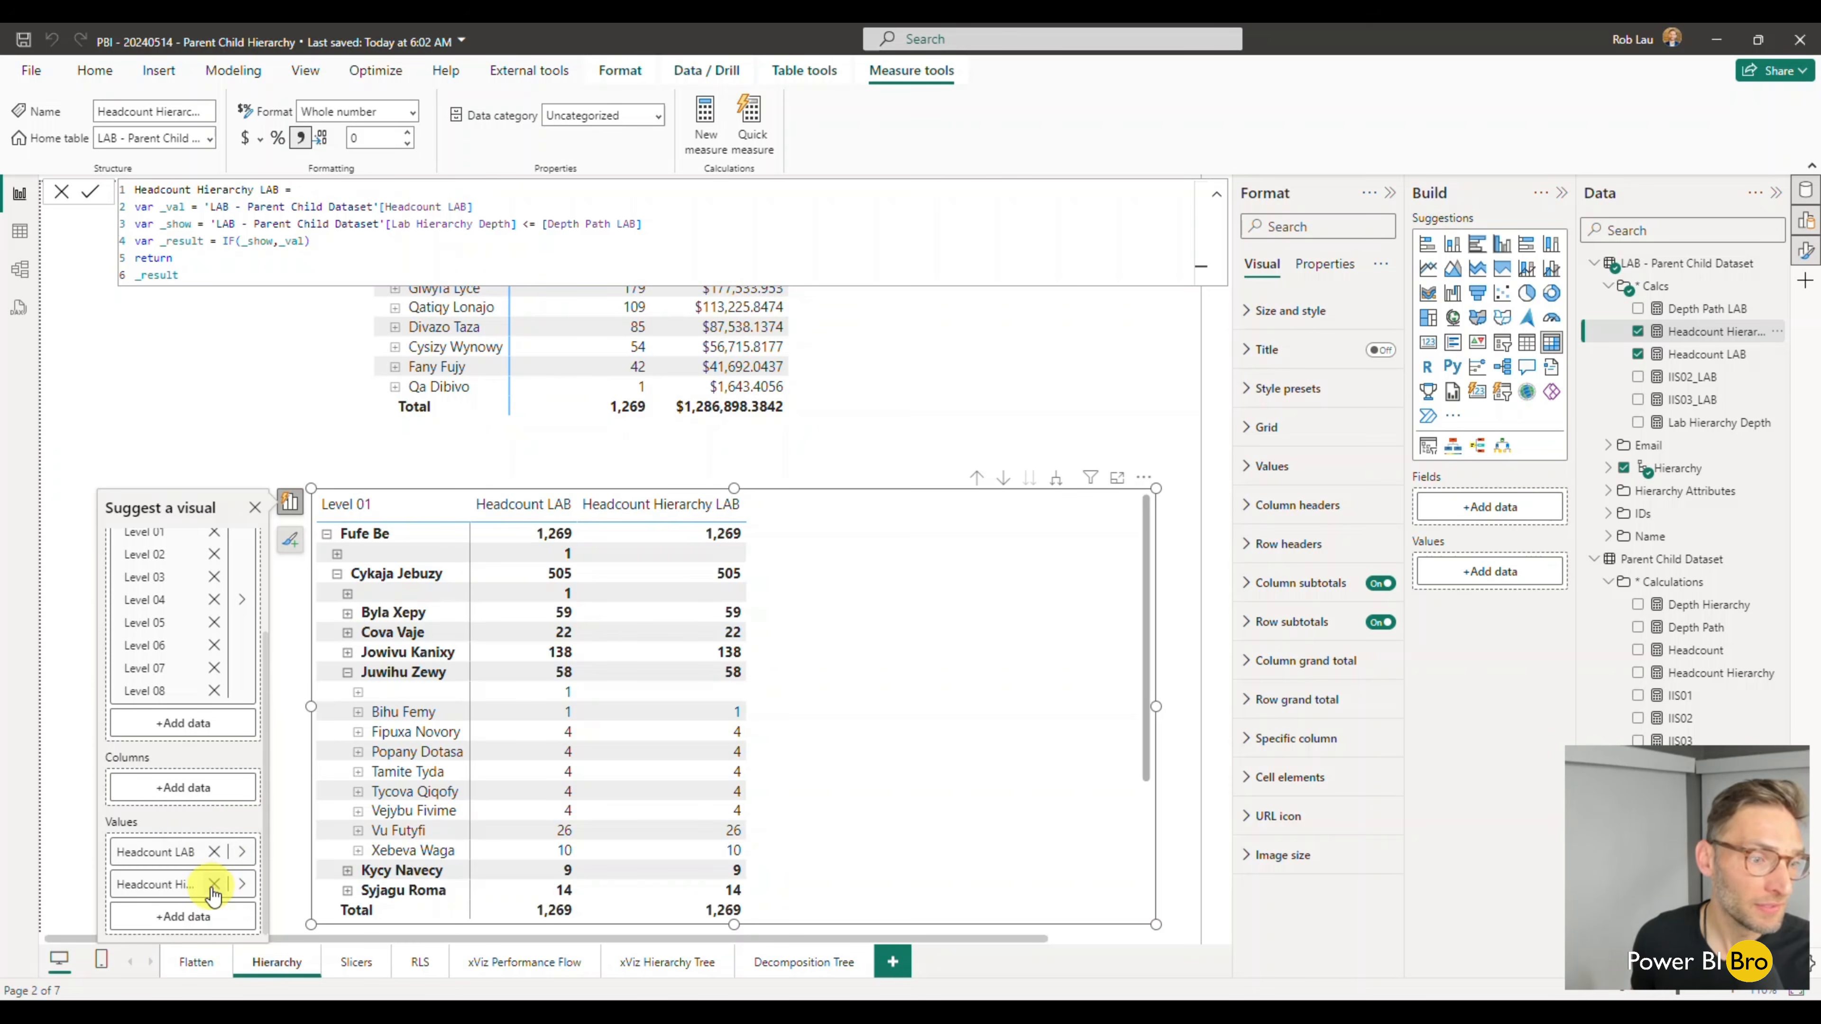
pyautogui.click(214, 852)
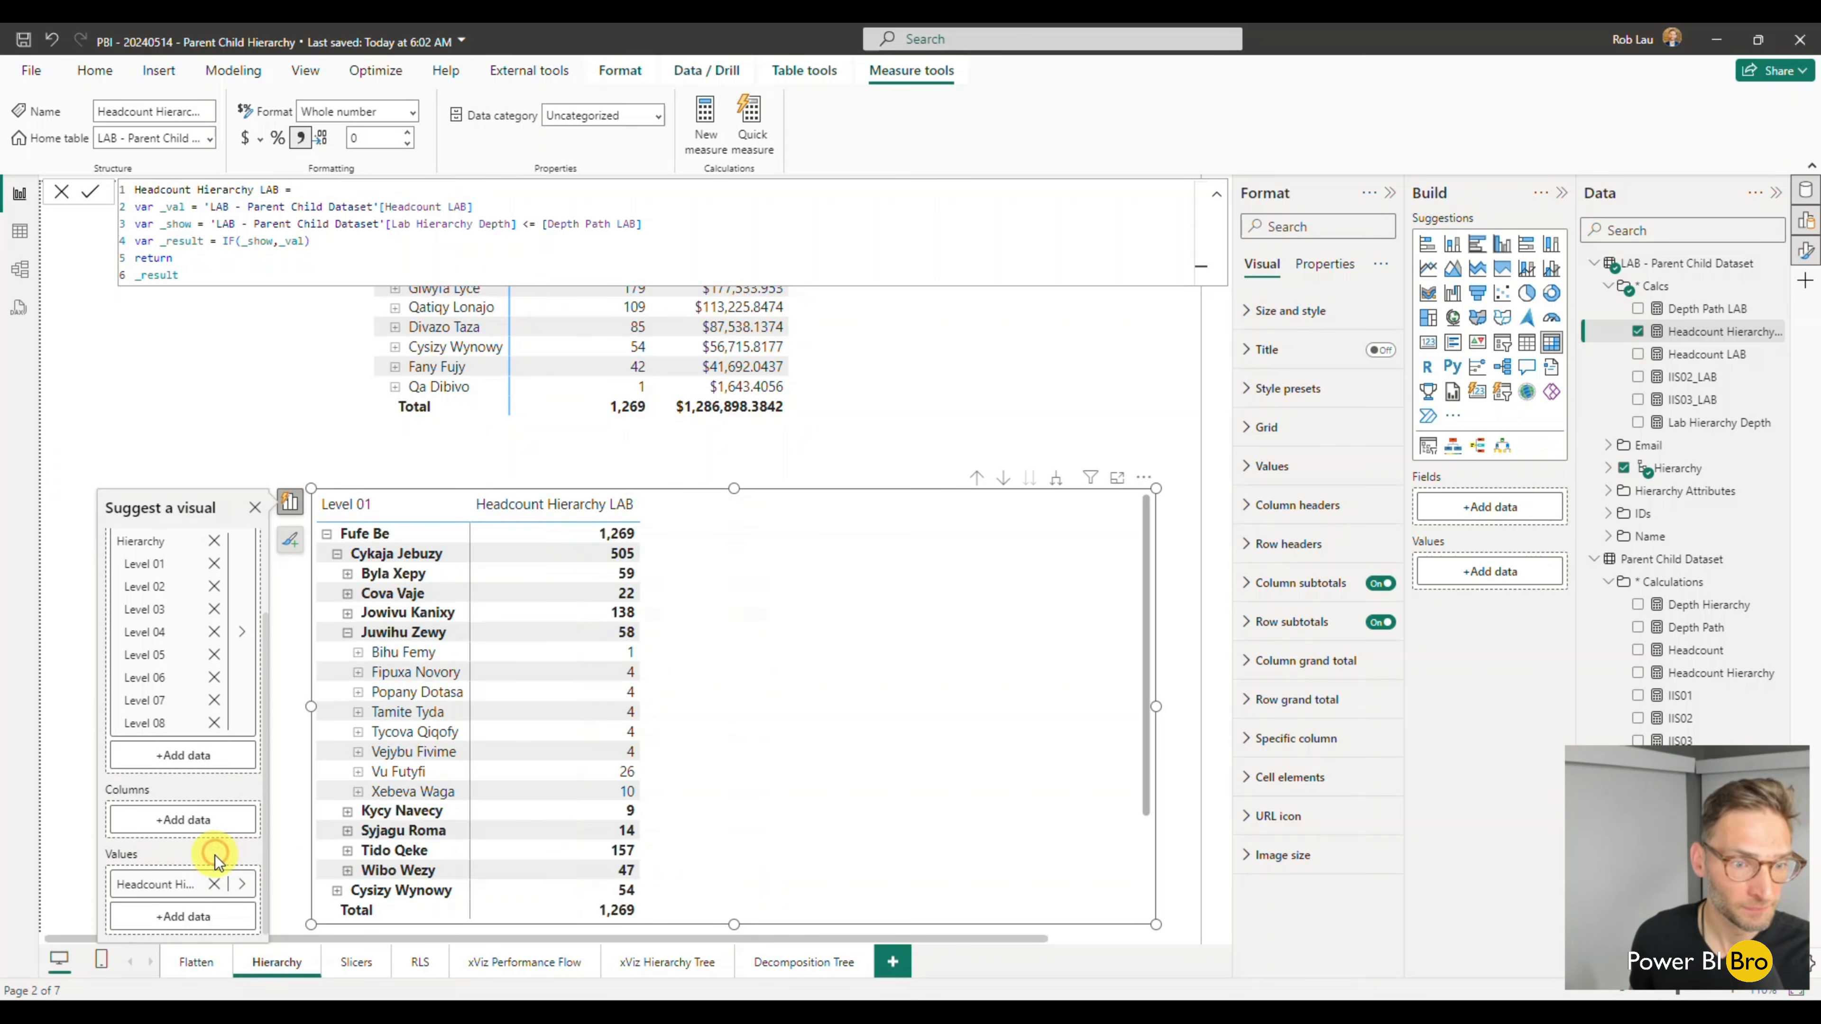
pyautogui.click(281, 385)
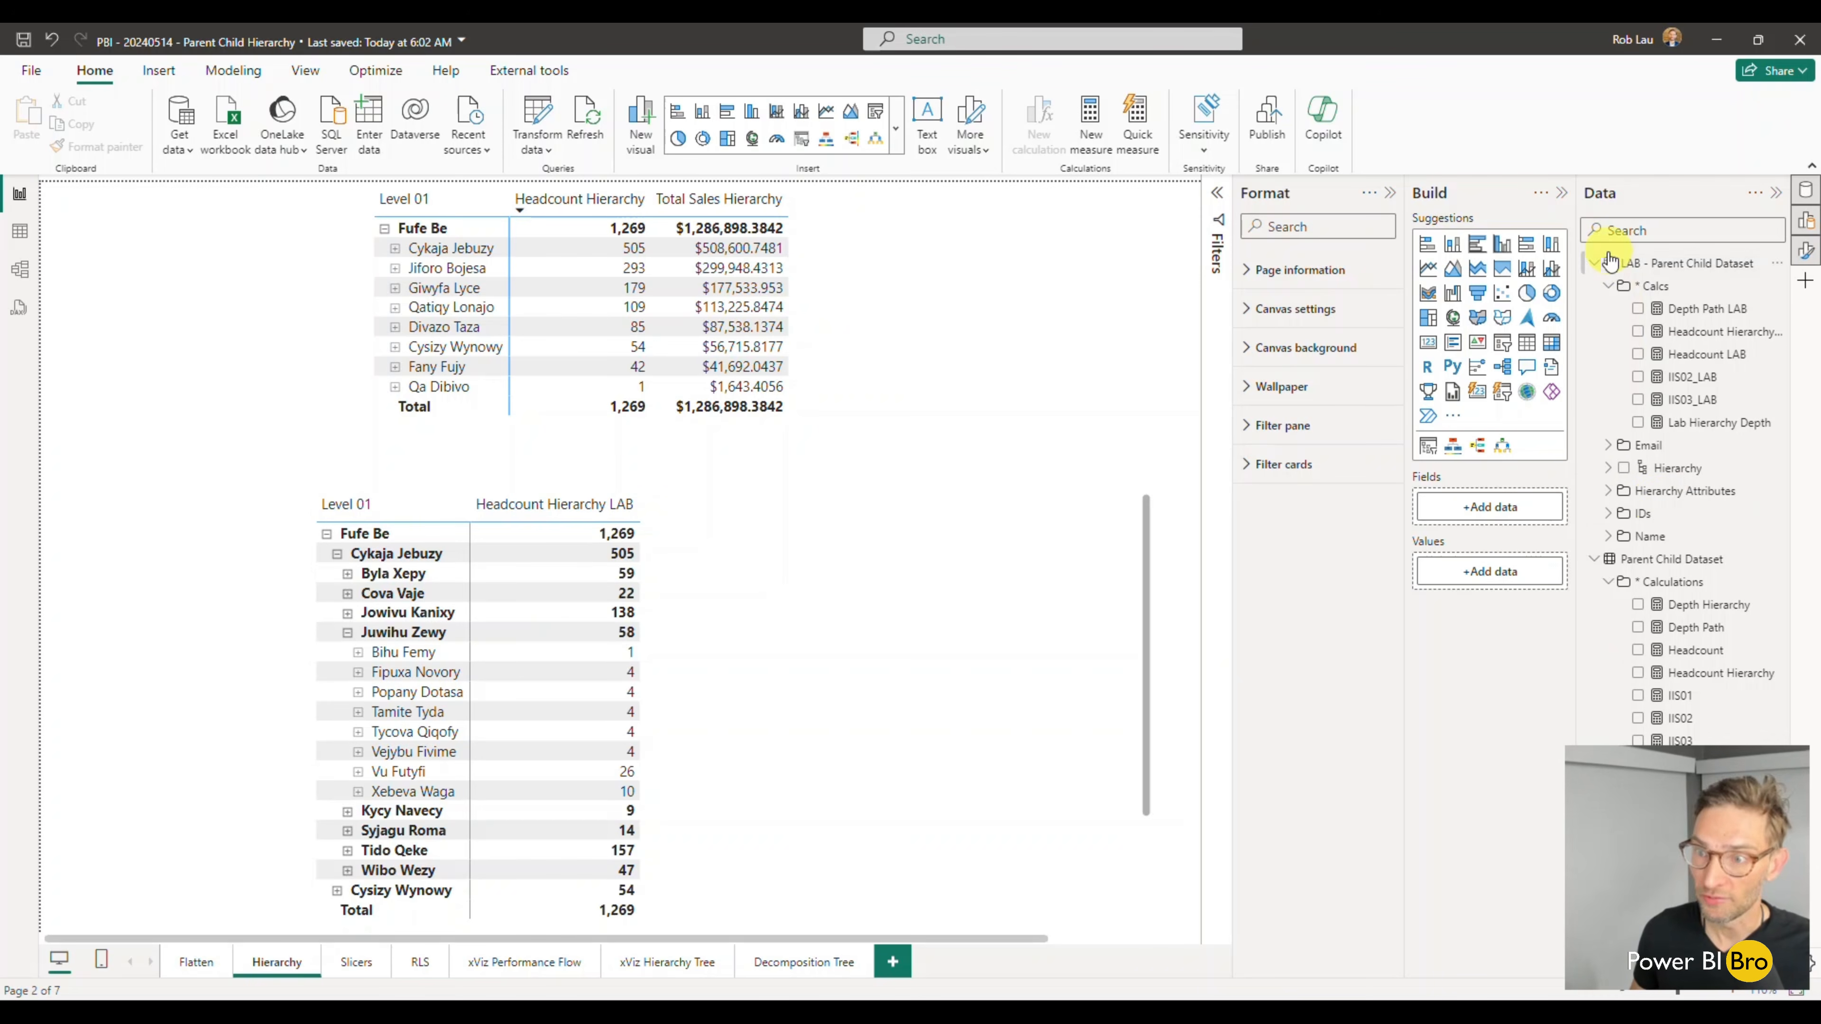
# - Check how Sales per Year relates to the LAB - Parent Child Dataset table in the model view, and return to the report
pyautogui.click(20, 269)
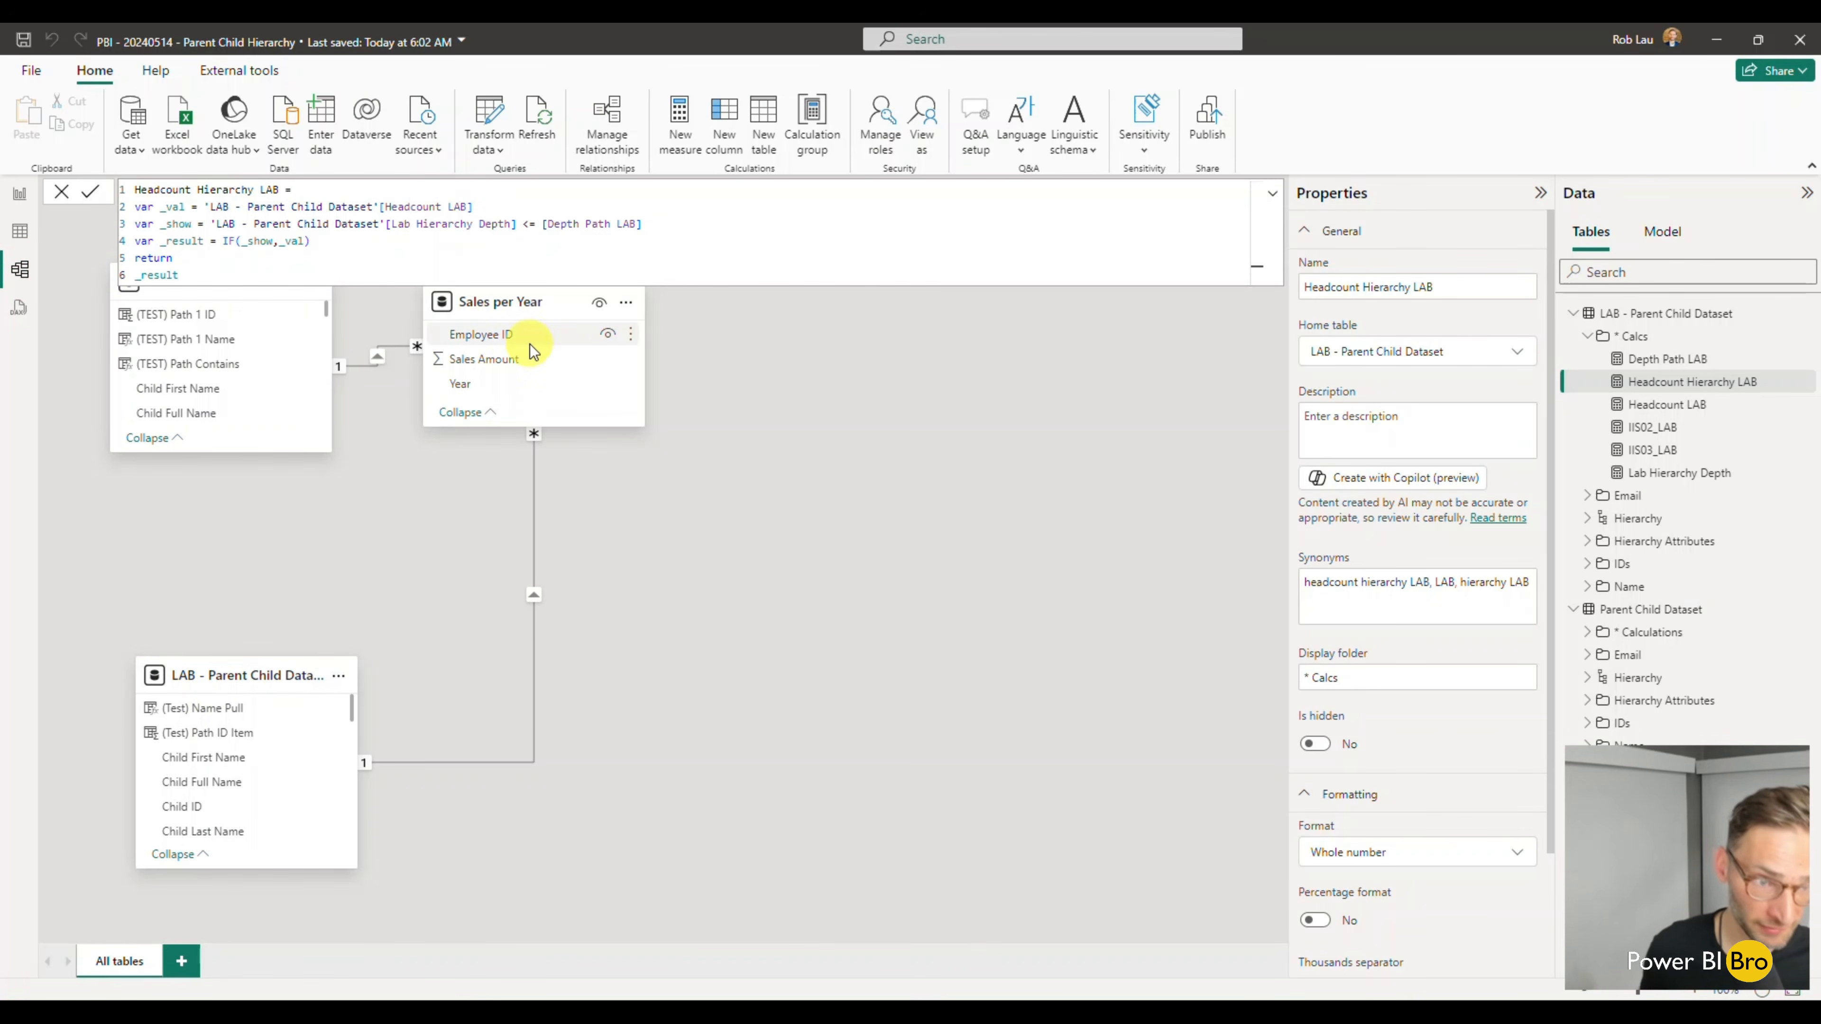
pyautogui.click(20, 194)
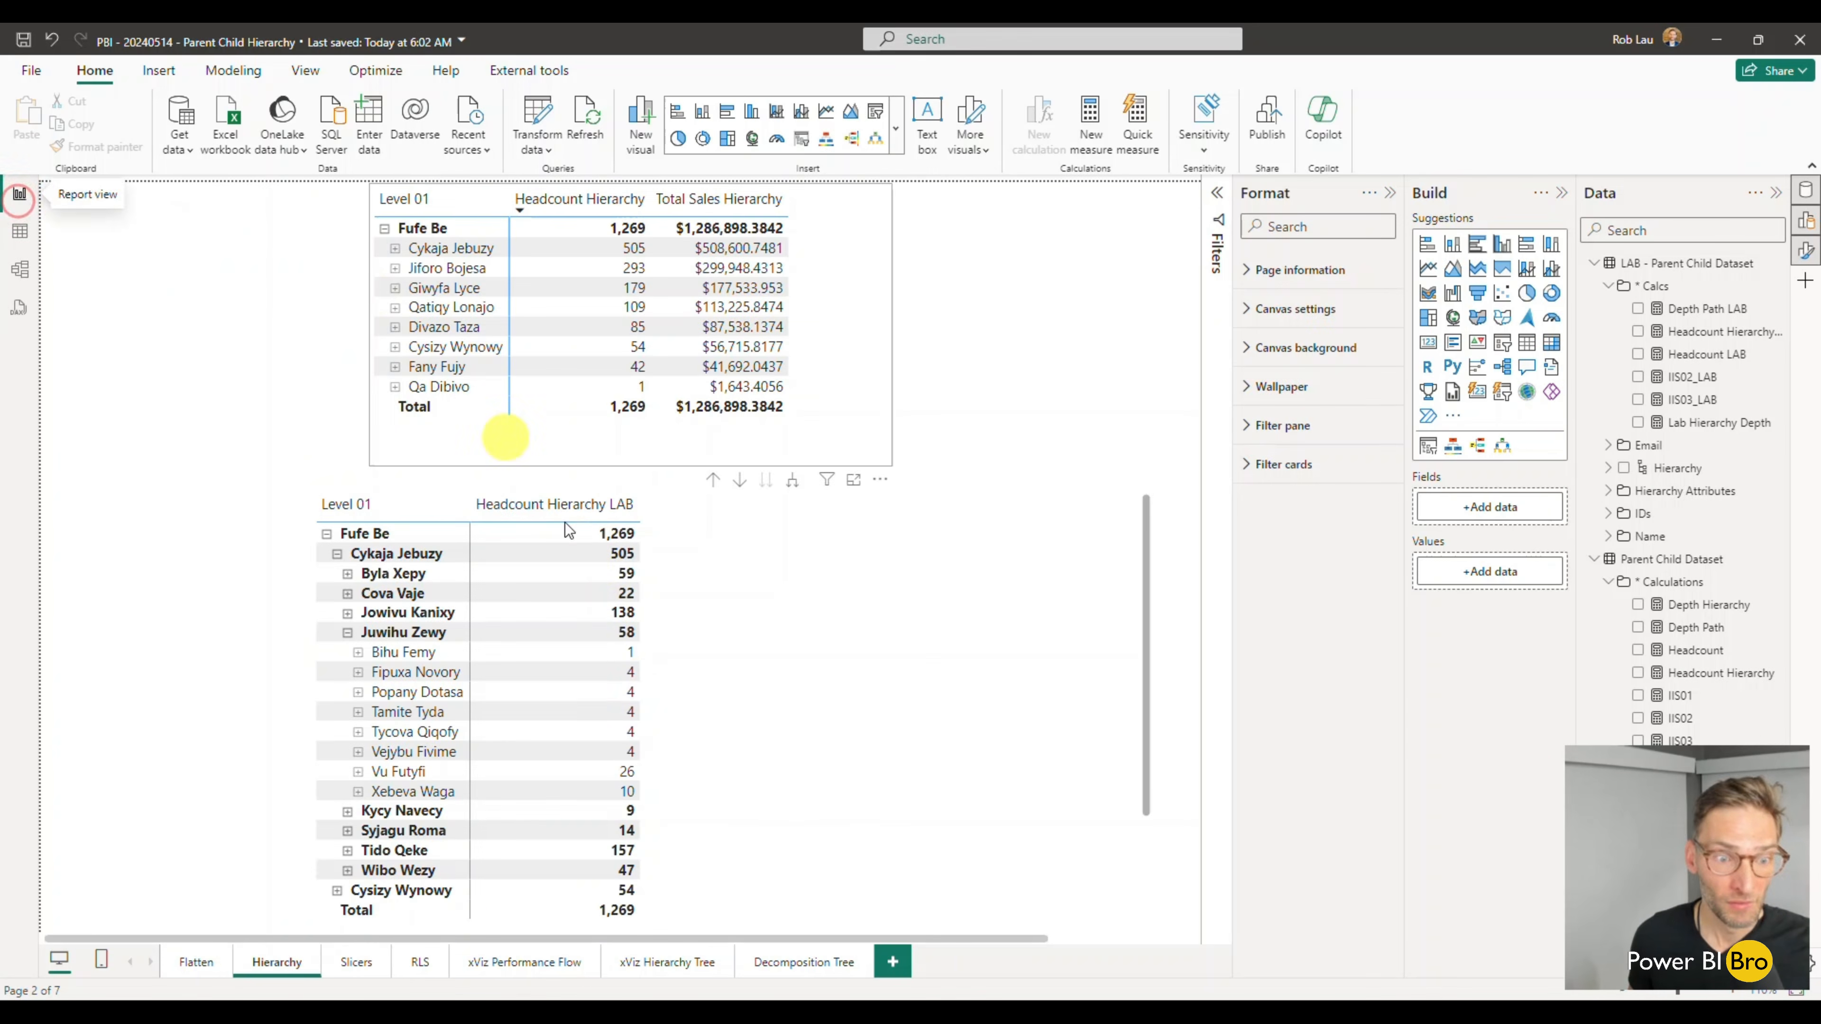
# - Add the Total Sales measure from Parent Child Dataset to the lower matrix
pyautogui.click(695, 698)
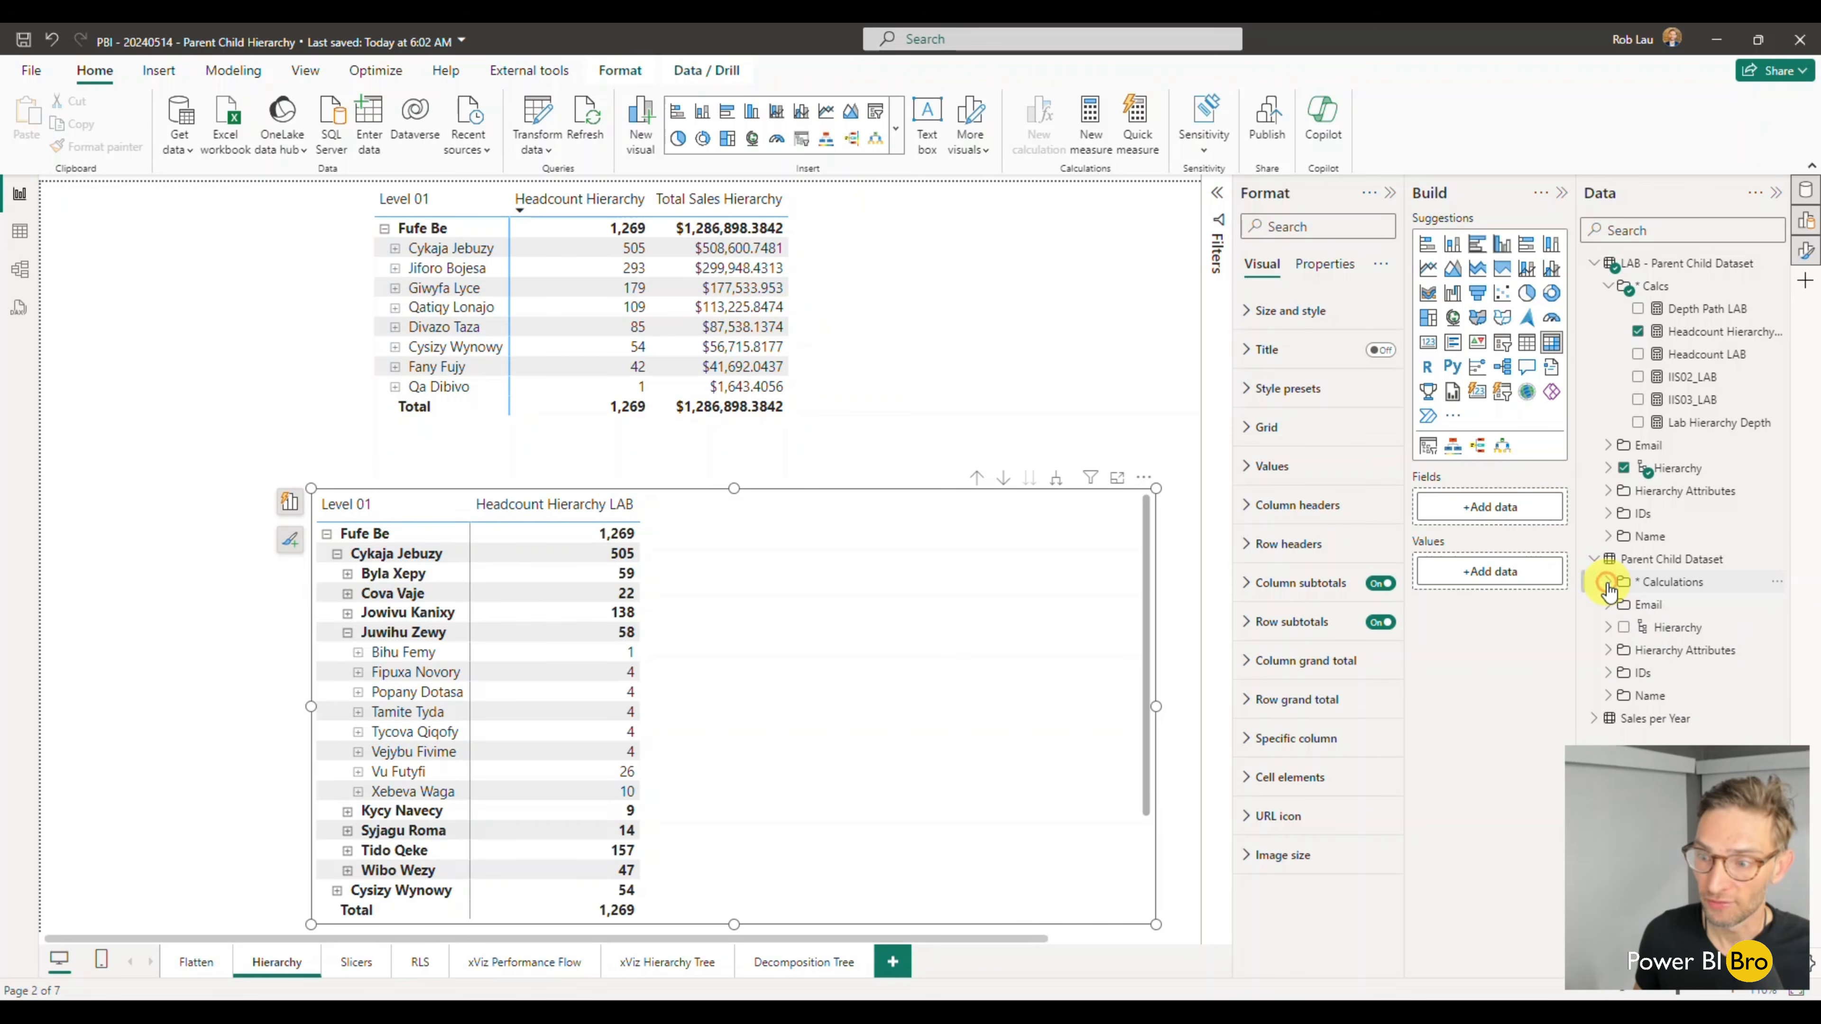
pyautogui.click(1593, 263)
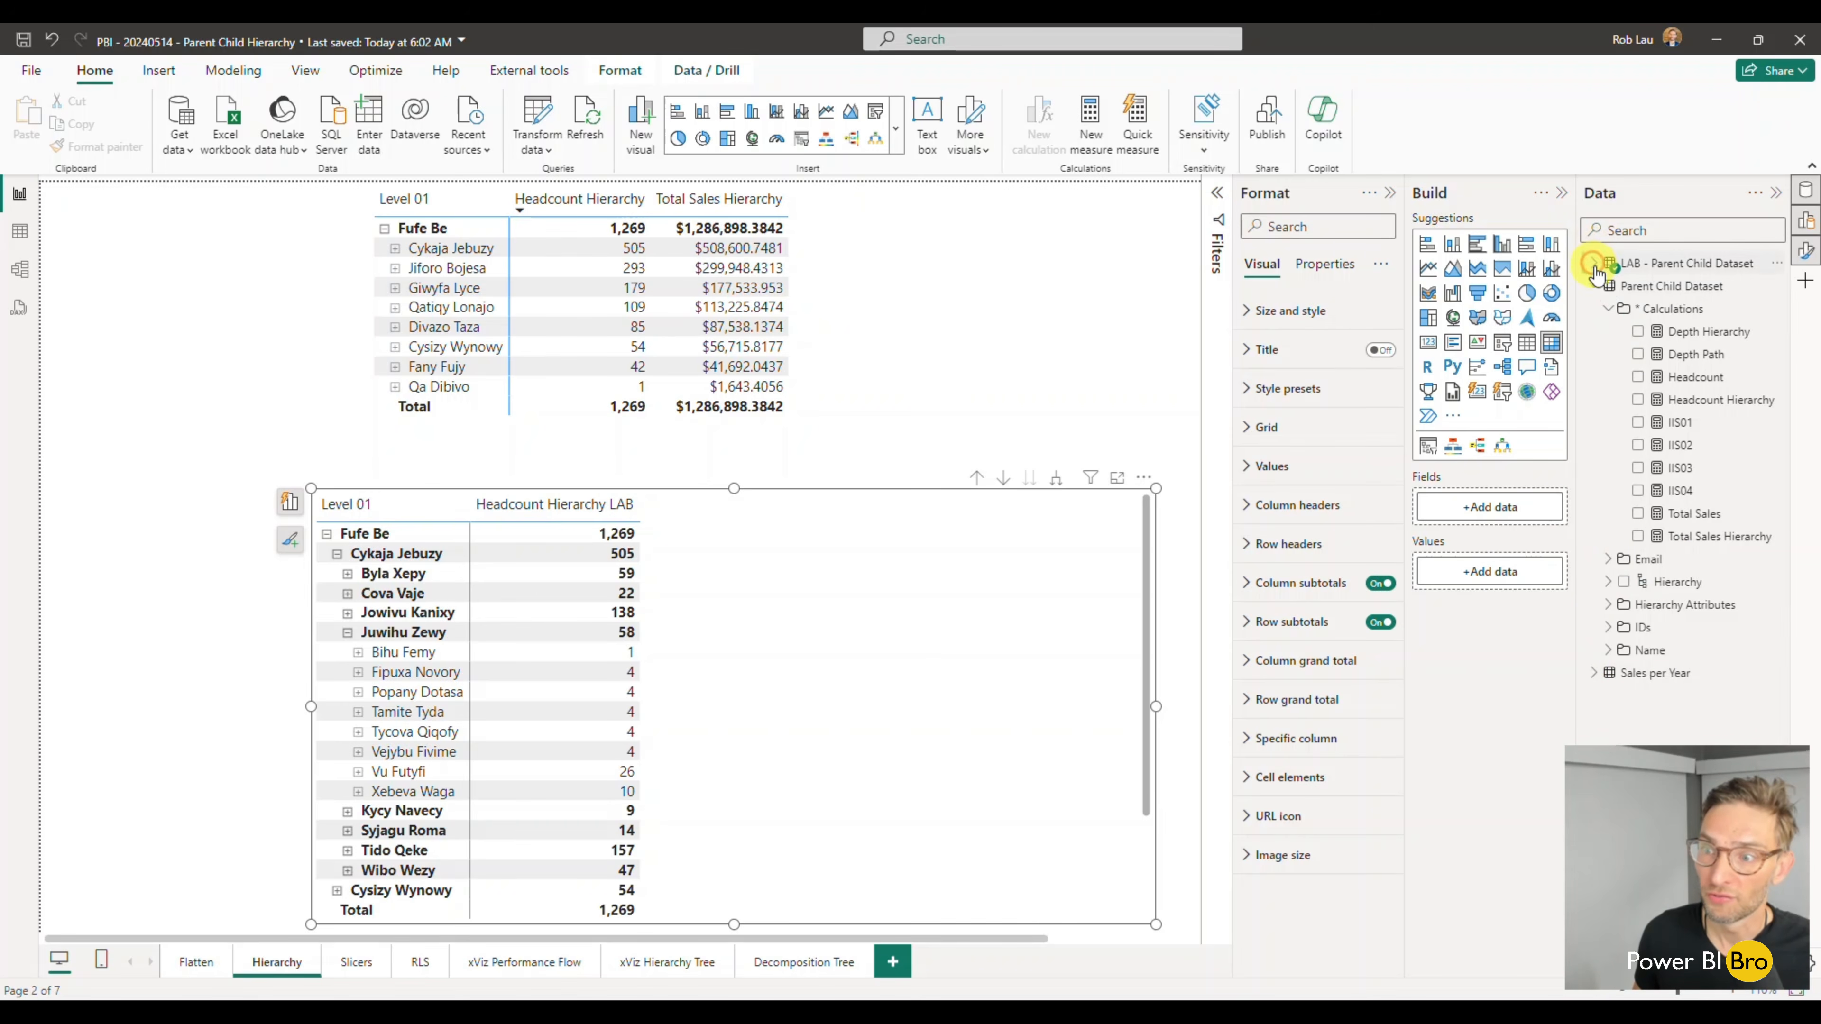
pyautogui.click(1638, 514)
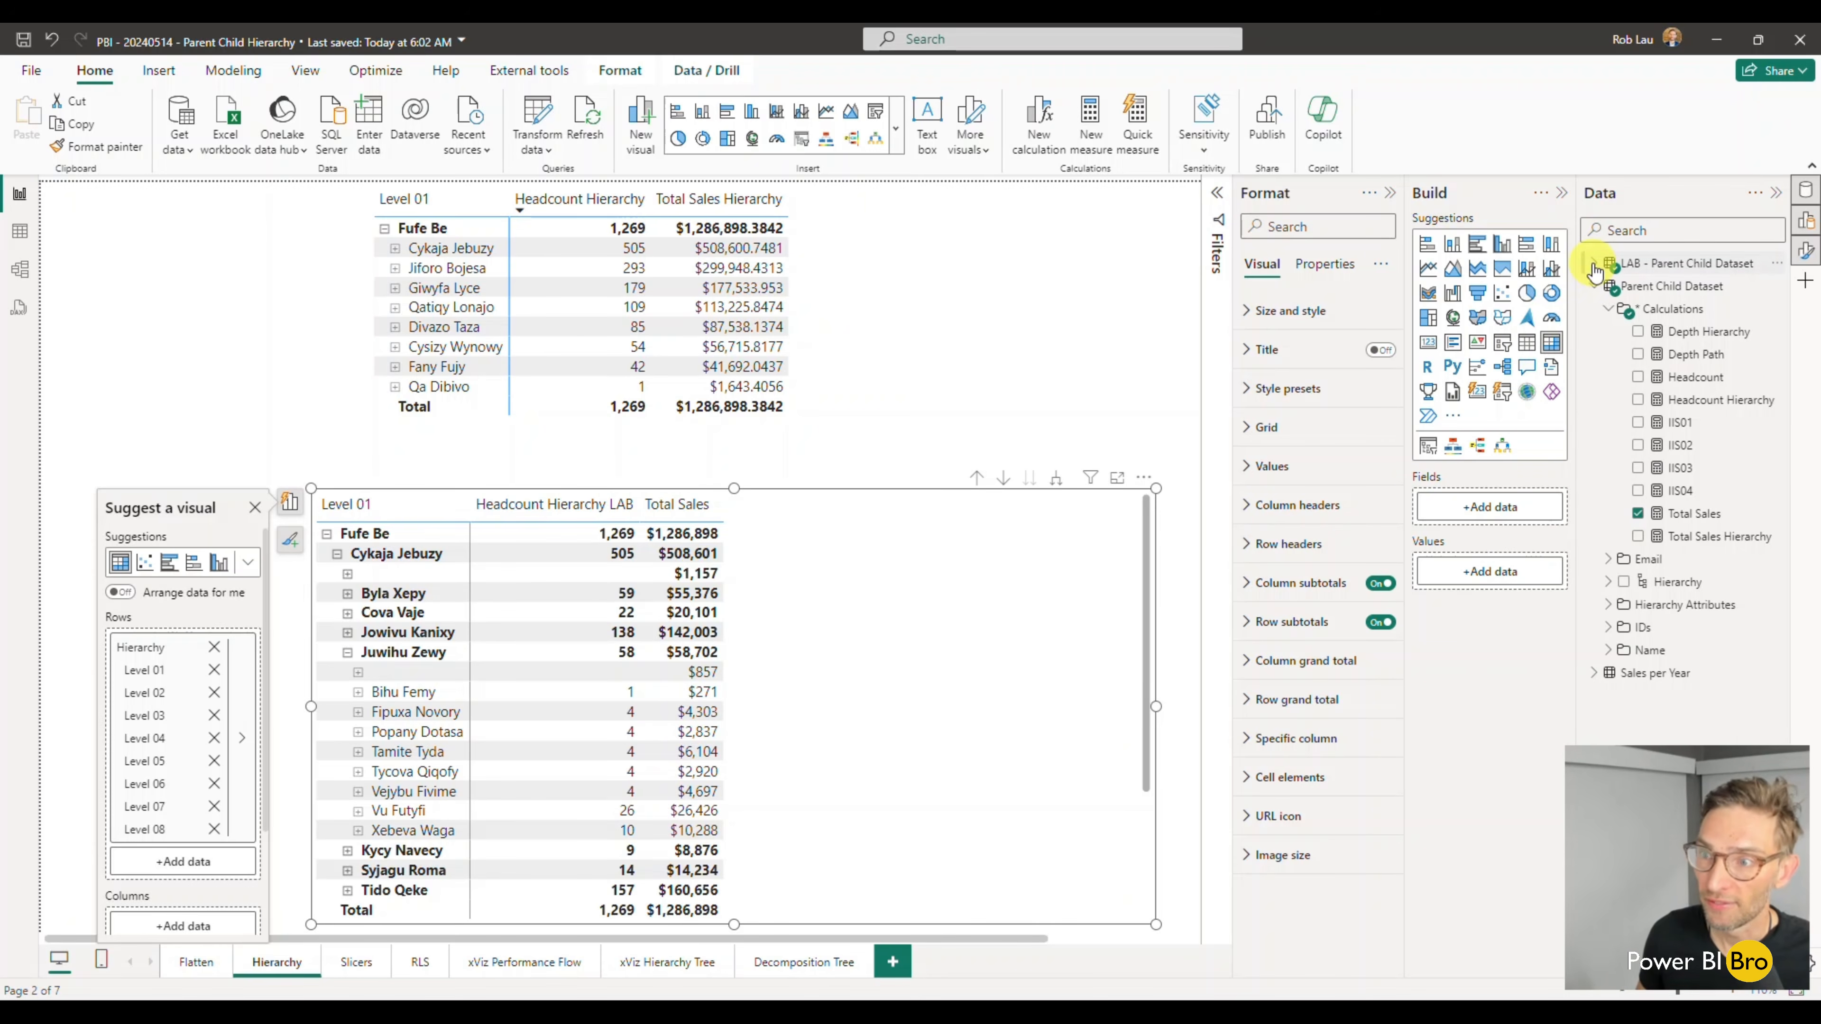
# - Review the formula of the existing Total Sales Hierarchy measure in Parent Child Dataset and close it without changes
pyautogui.click(1709, 536)
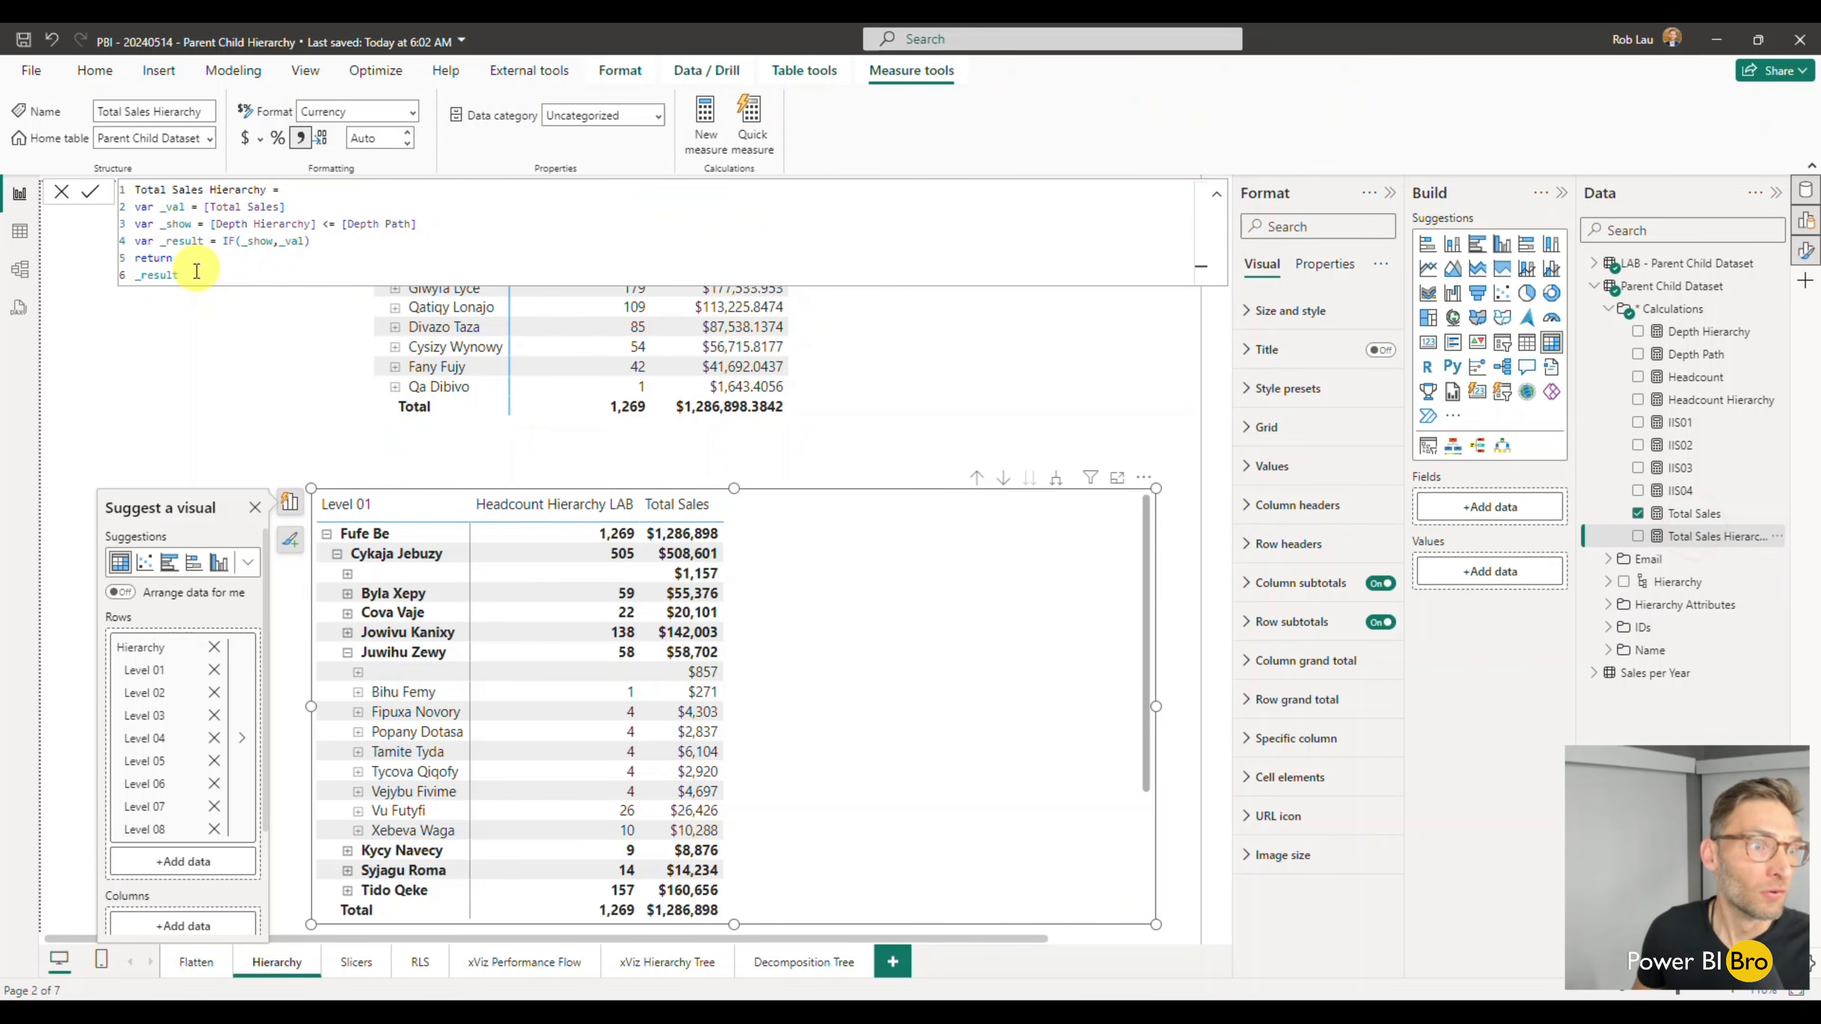
pyautogui.moveTo(192, 273); pyautogui.dragTo(130, 193)
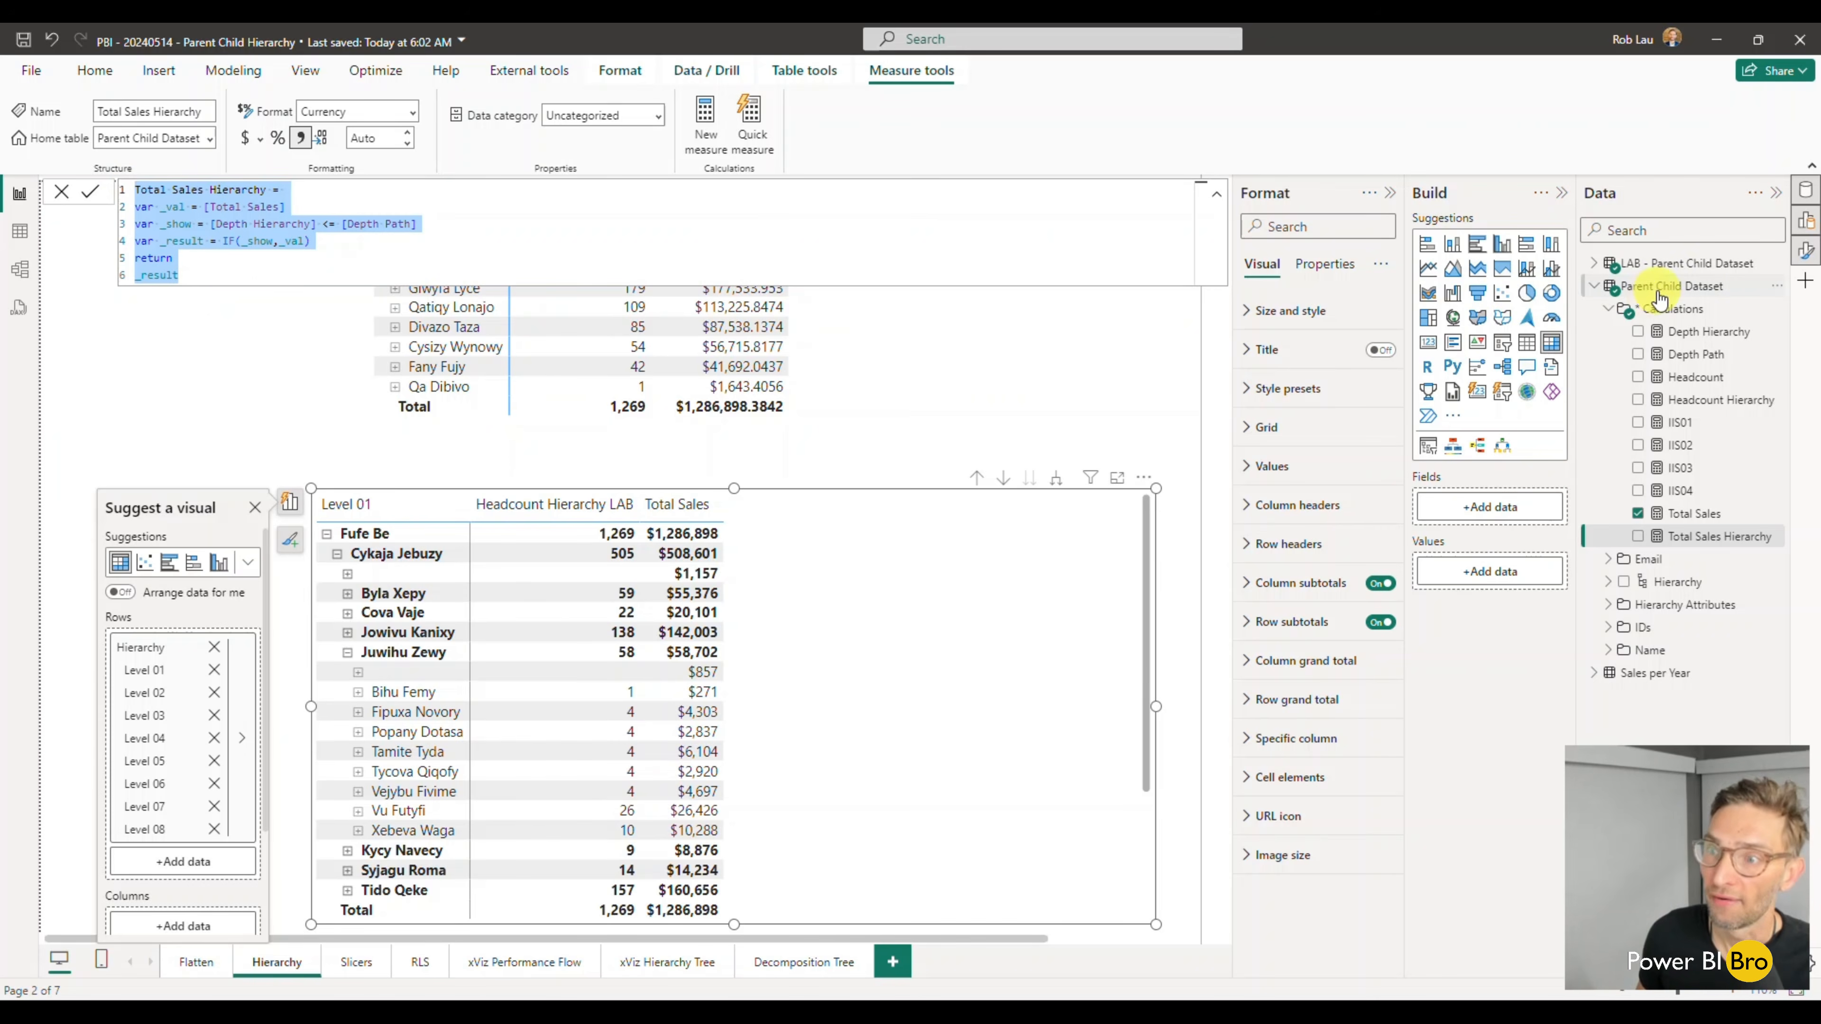
pyautogui.press('Escape')
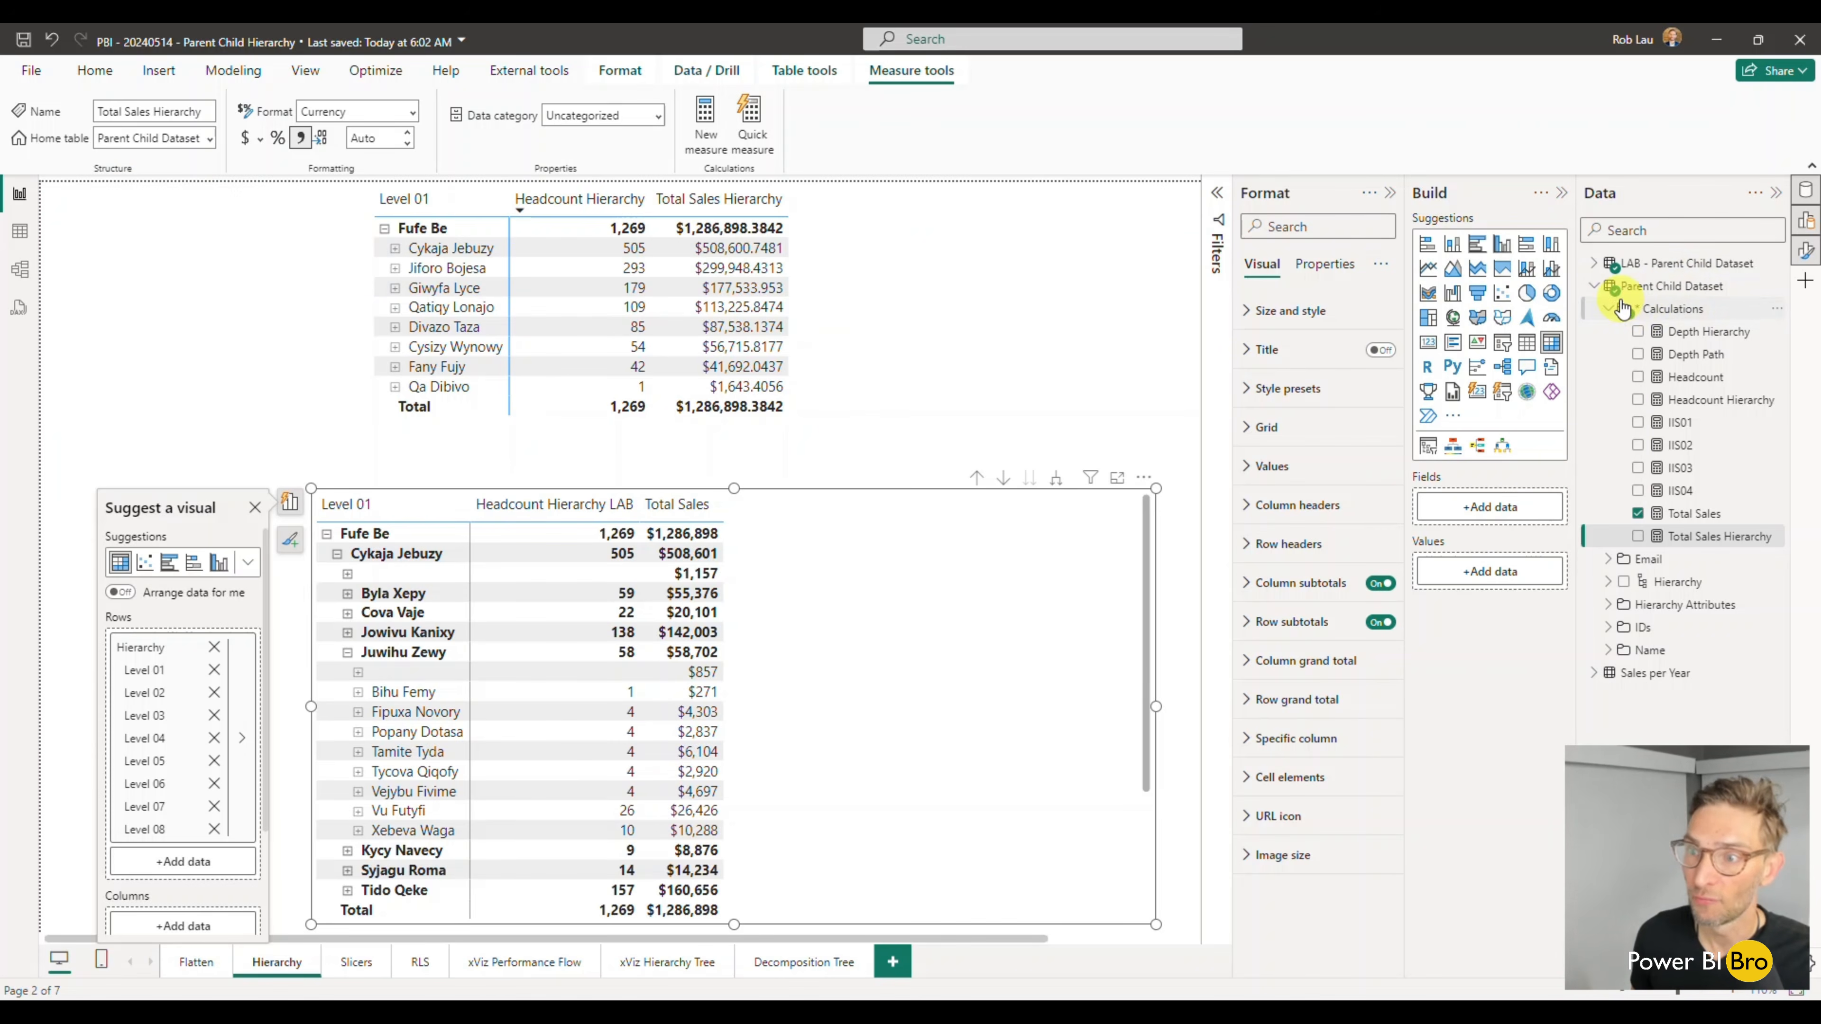
# - Create a new measure in the LAB - Parent Child Dataset table containing a copy of the Headcount Hierarchy LAB formula
pyautogui.click(1597, 265)
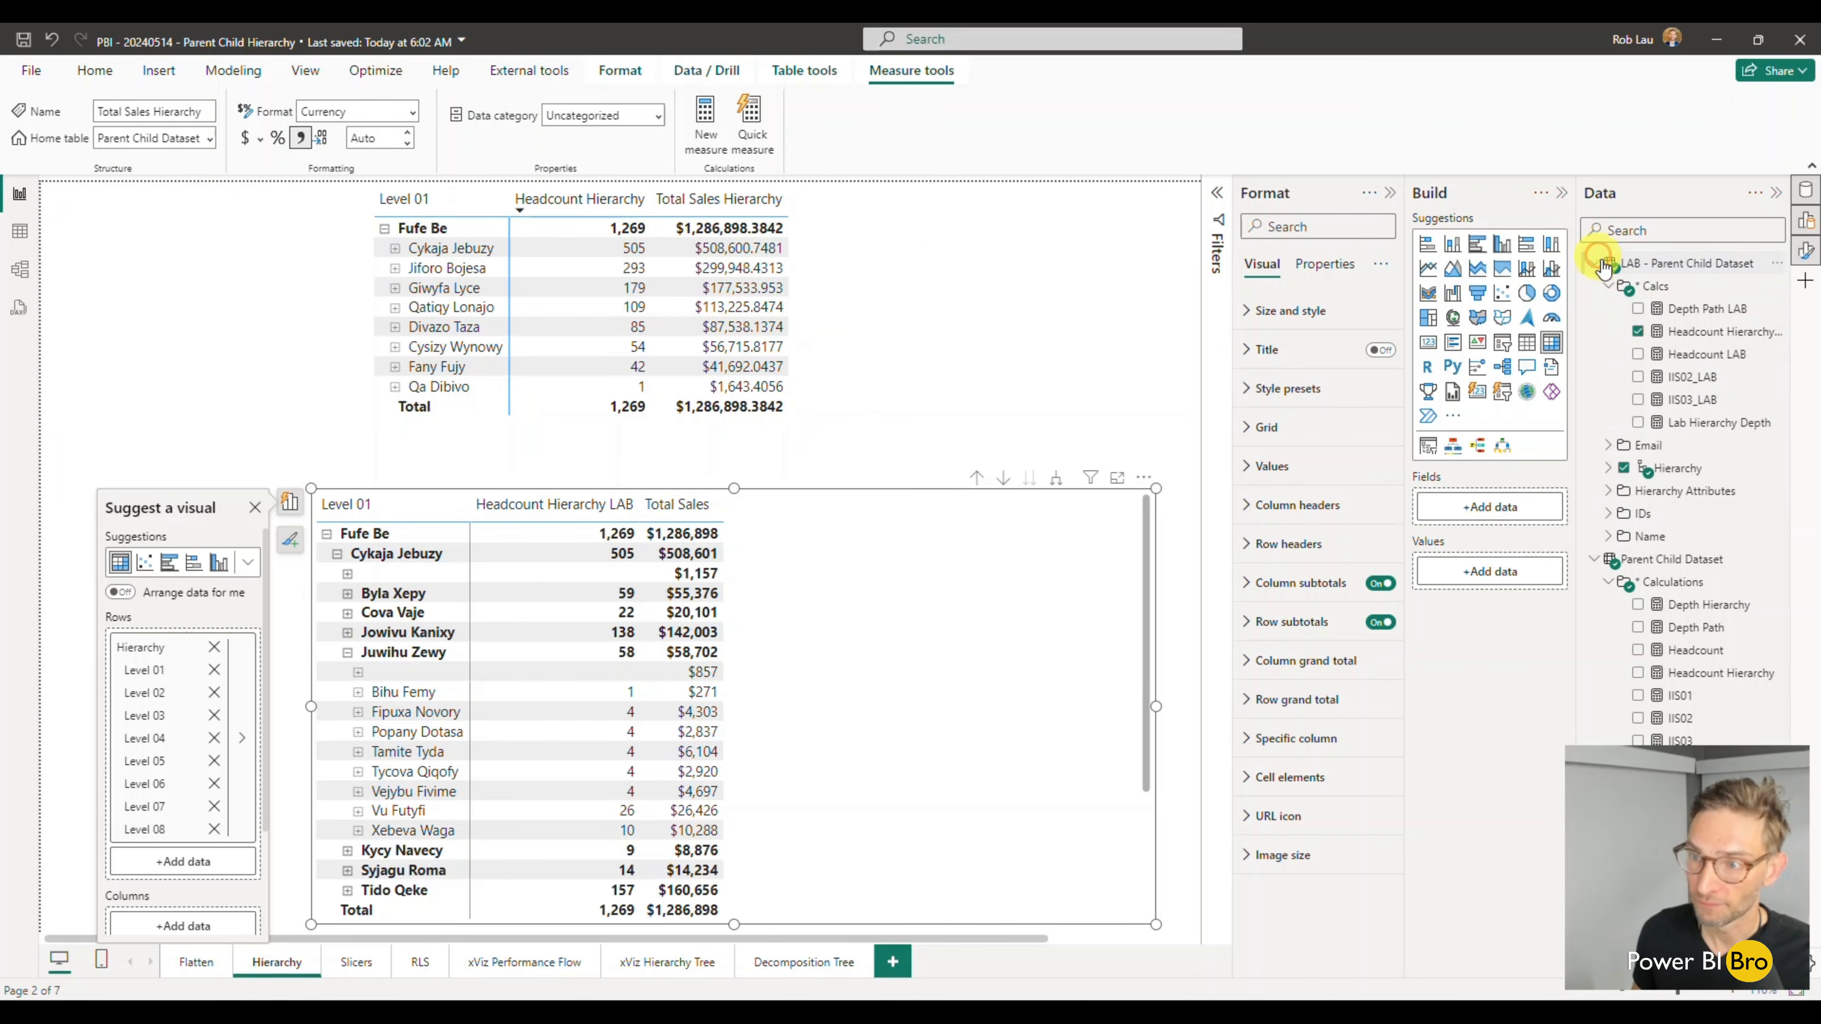
pyautogui.click(1698, 335)
pyautogui.click(216, 278)
pyautogui.hotkey('ctrl', 'a')
pyautogui.hotkey('ctrl', 'c')
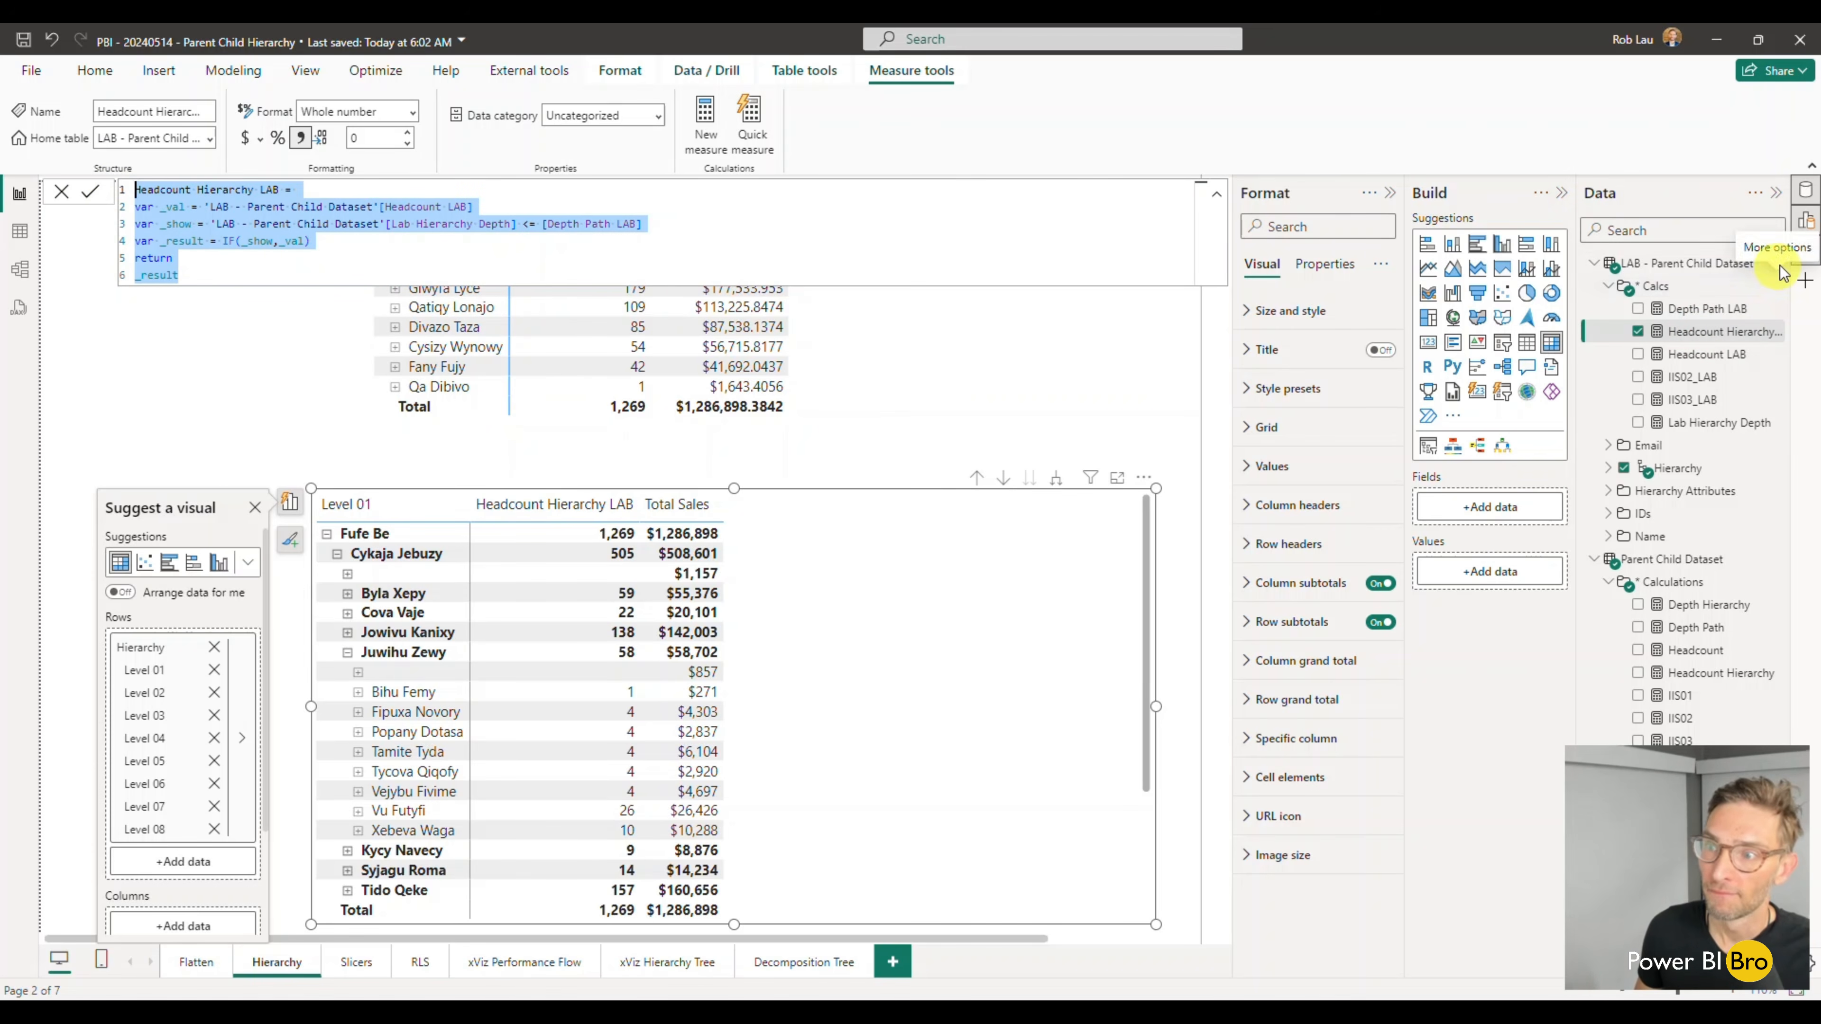
pyautogui.click(1778, 285)
pyautogui.click(1670, 298)
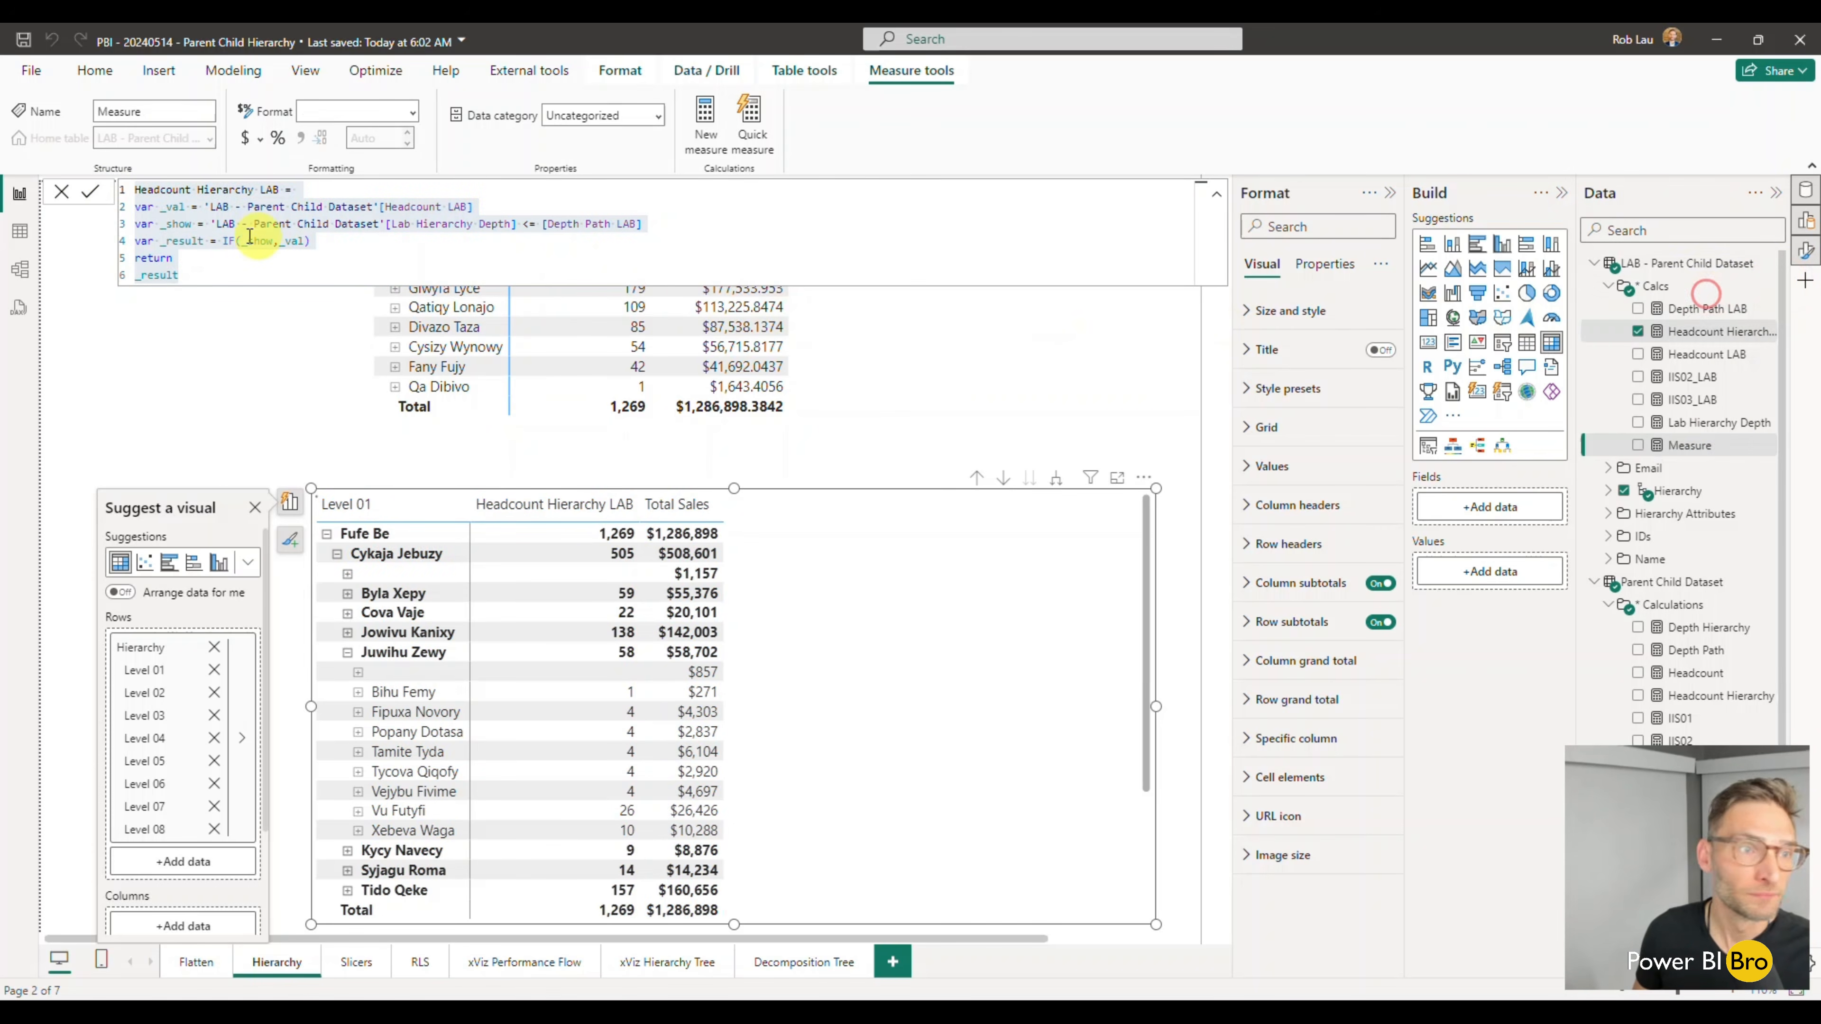
pyautogui.click(207, 187)
pyautogui.hotkey('ctrl', 'a')
pyautogui.hotkey('ctrl', 'v')
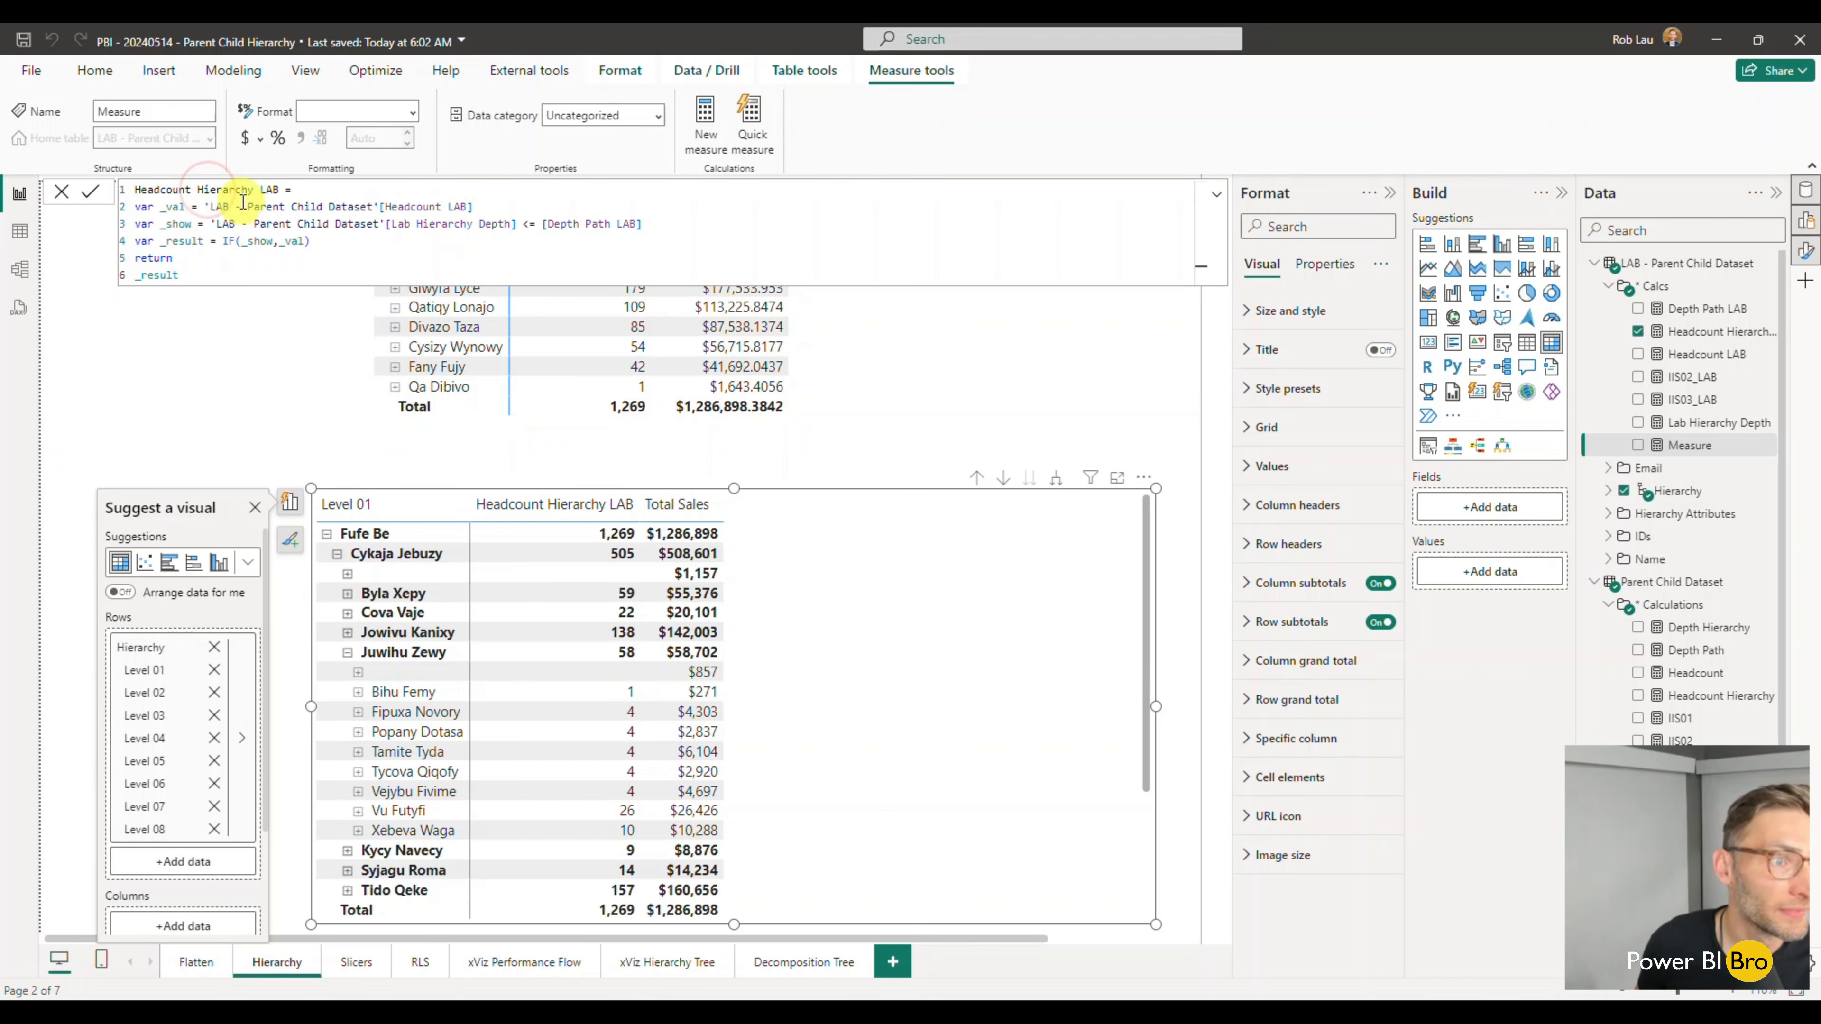
# - Rename the copied measure to Sales Hierarchy LAB, set its _val variable to [Total Sales], and commit the formula
pyautogui.doubleClick(192, 190)
pyautogui.write('Sales')
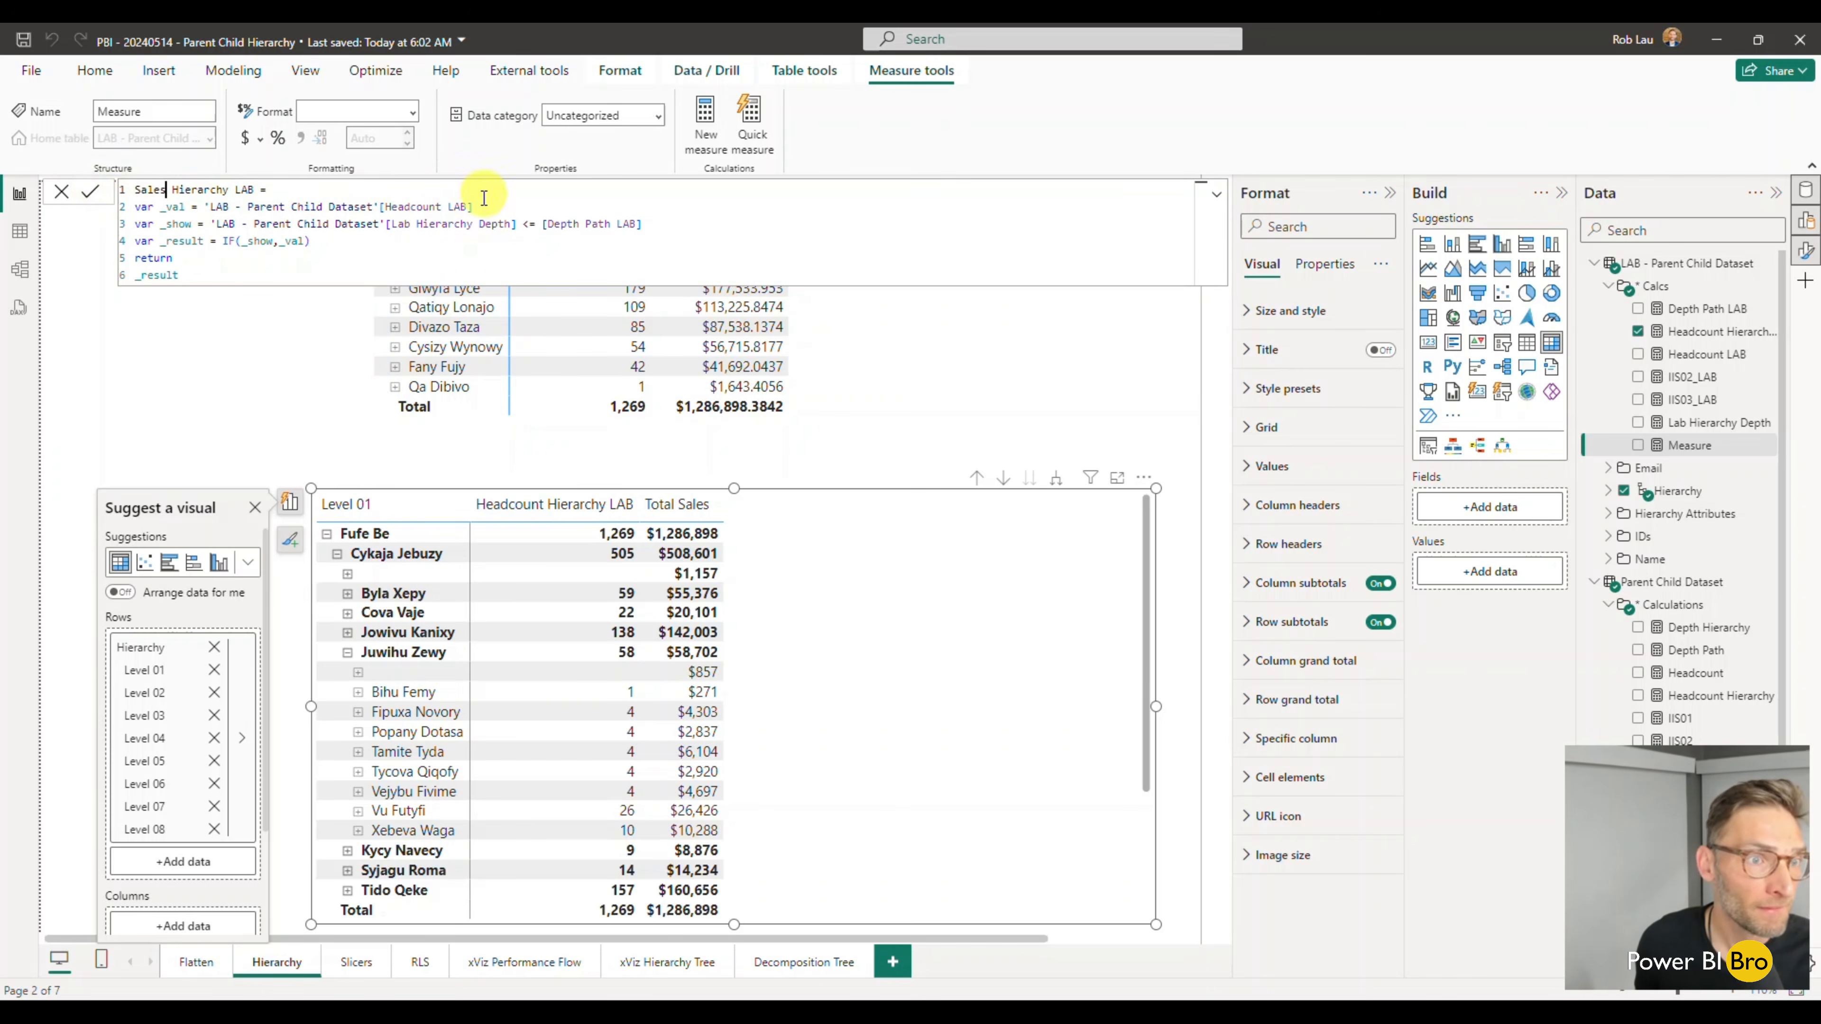
pyautogui.moveTo(473, 207); pyautogui.dragTo(391, 208)
pyautogui.write('S')
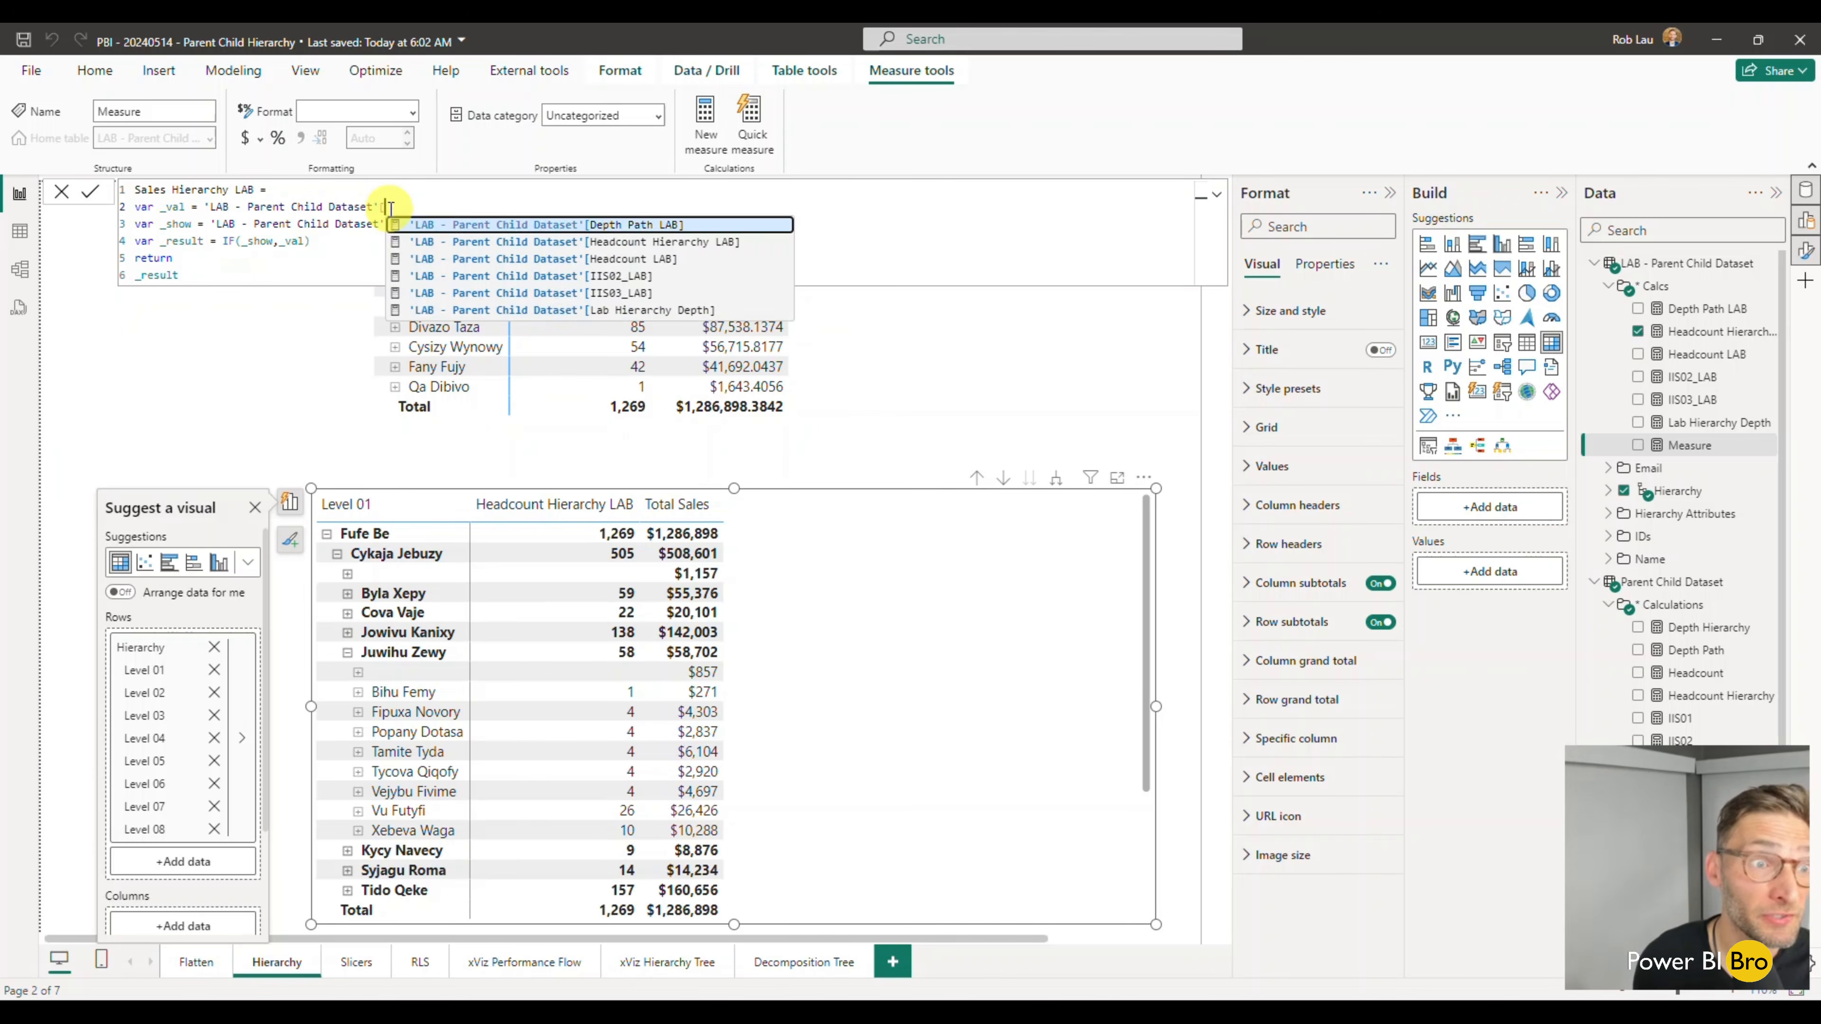
pyautogui.press('BackSpace')
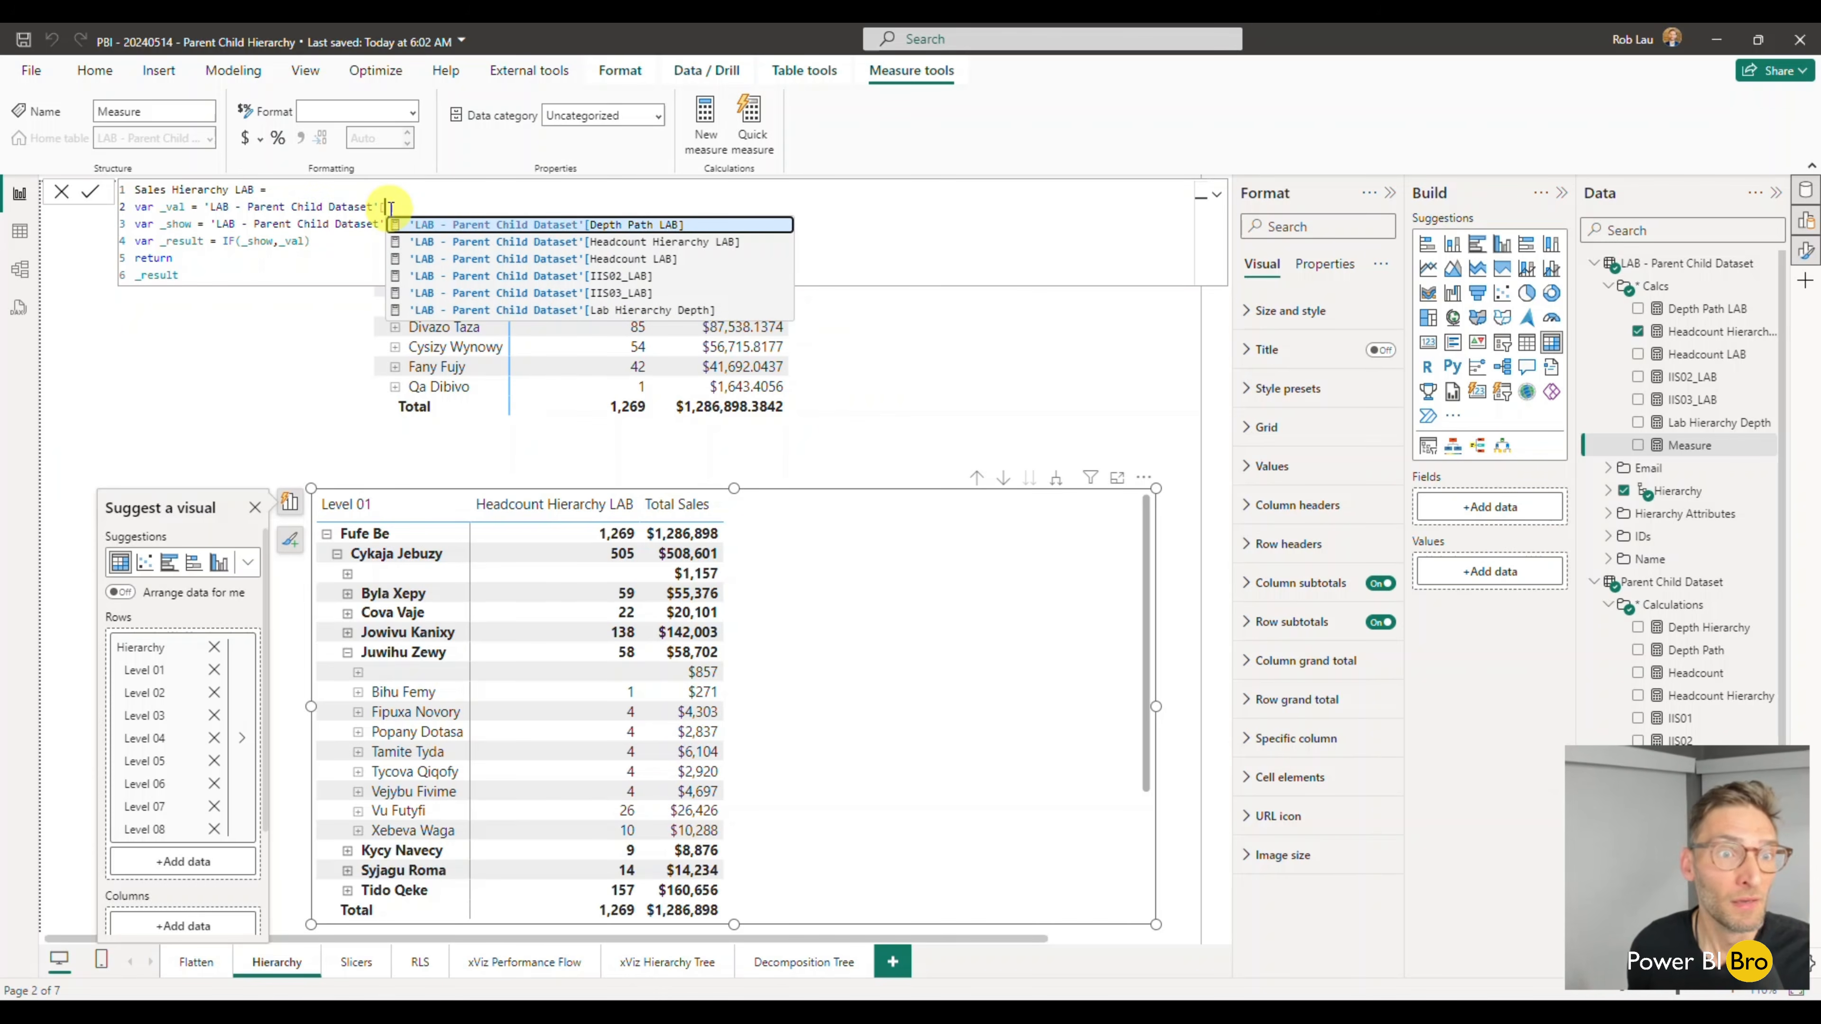
pyautogui.press('BackSpace')
pyautogui.press('BackSpace')
pyautogui.press('BackSpace')
pyautogui.press('BackSpace')
pyautogui.press('BackSpace')
pyautogui.press('BackSpace')
pyautogui.press('BackSpace')
pyautogui.press('BackSpace')
pyautogui.press('BackSpace')
pyautogui.press('BackSpace')
pyautogui.press('BackSpace')
pyautogui.press('BackSpace')
pyautogui.press('BackSpace')
pyautogui.press('BackSpace')
pyautogui.press('BackSpace')
pyautogui.press('BackSpace')
pyautogui.press('BackSpace')
pyautogui.press('BackSpace')
pyautogui.press('BackSpace')
pyautogui.press('BackSpace')
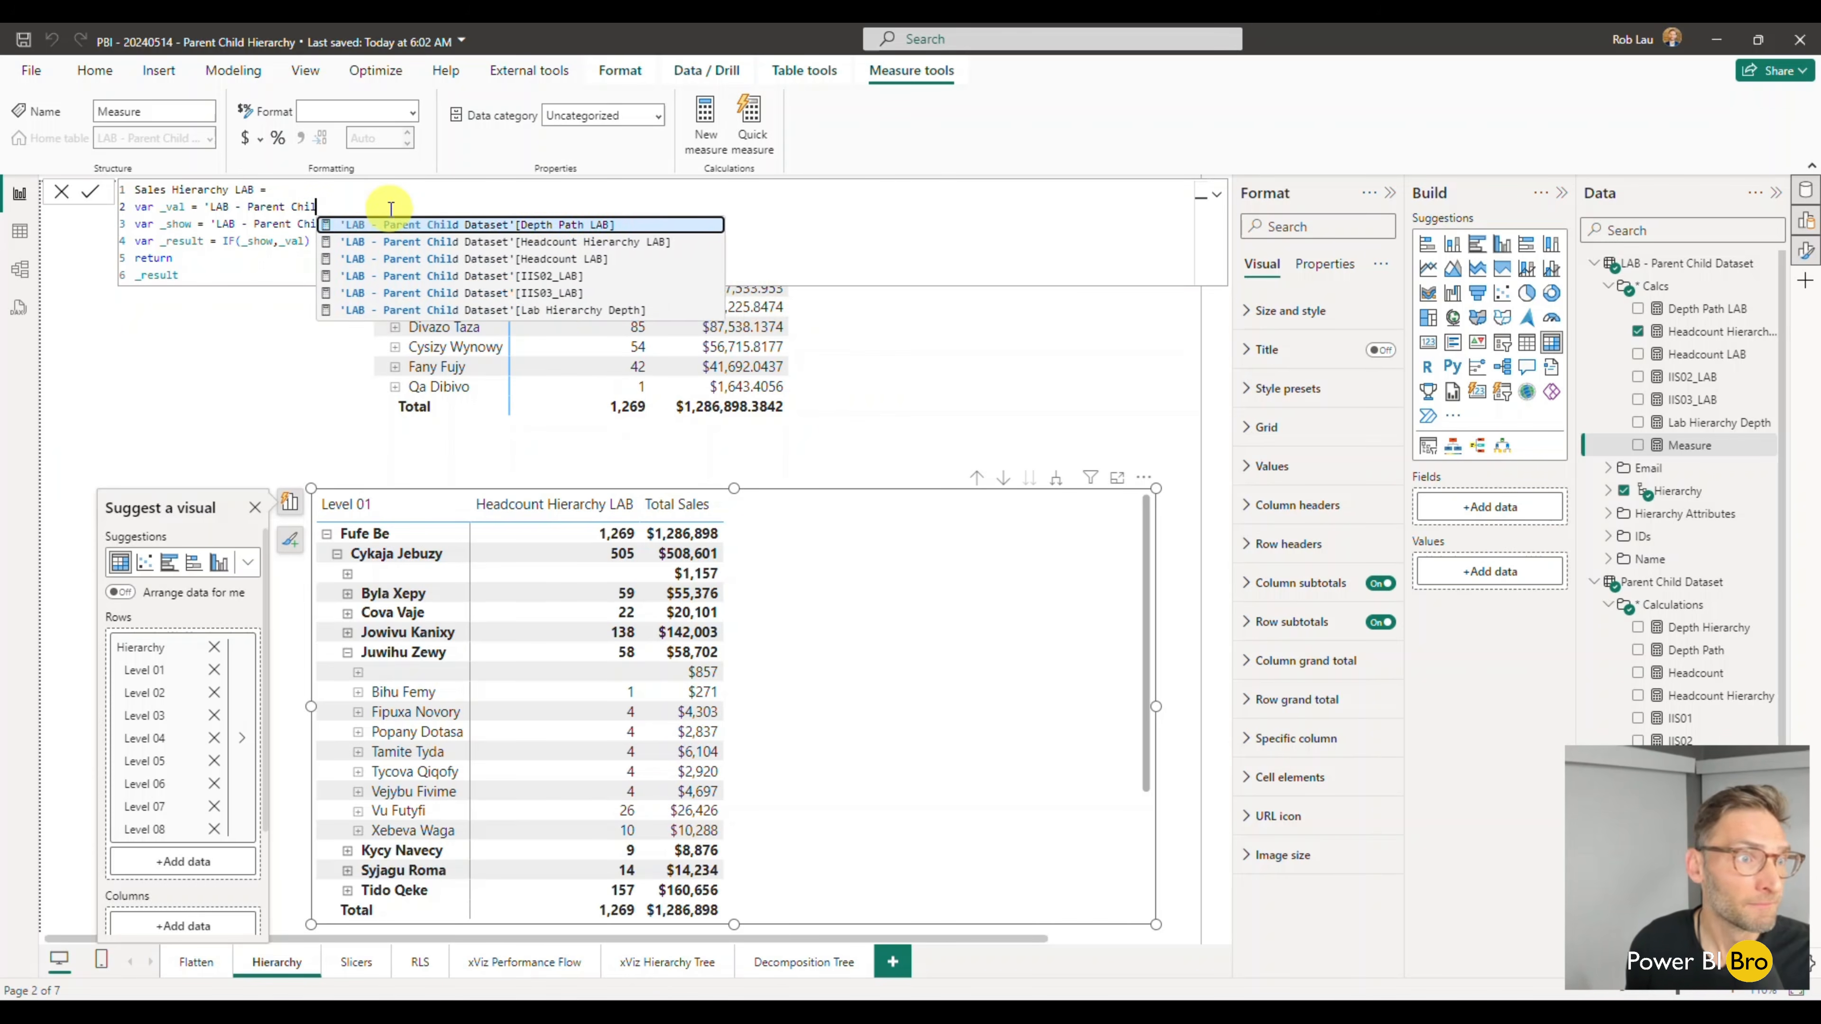
pyautogui.press('BackSpace')
pyautogui.press('BackSpace')
pyautogui.press('BackSpace')
pyautogui.press('BackSpace')
pyautogui.write('sa')
pyautogui.press('Up')
pyautogui.press('Up')
pyautogui.press('Tab')
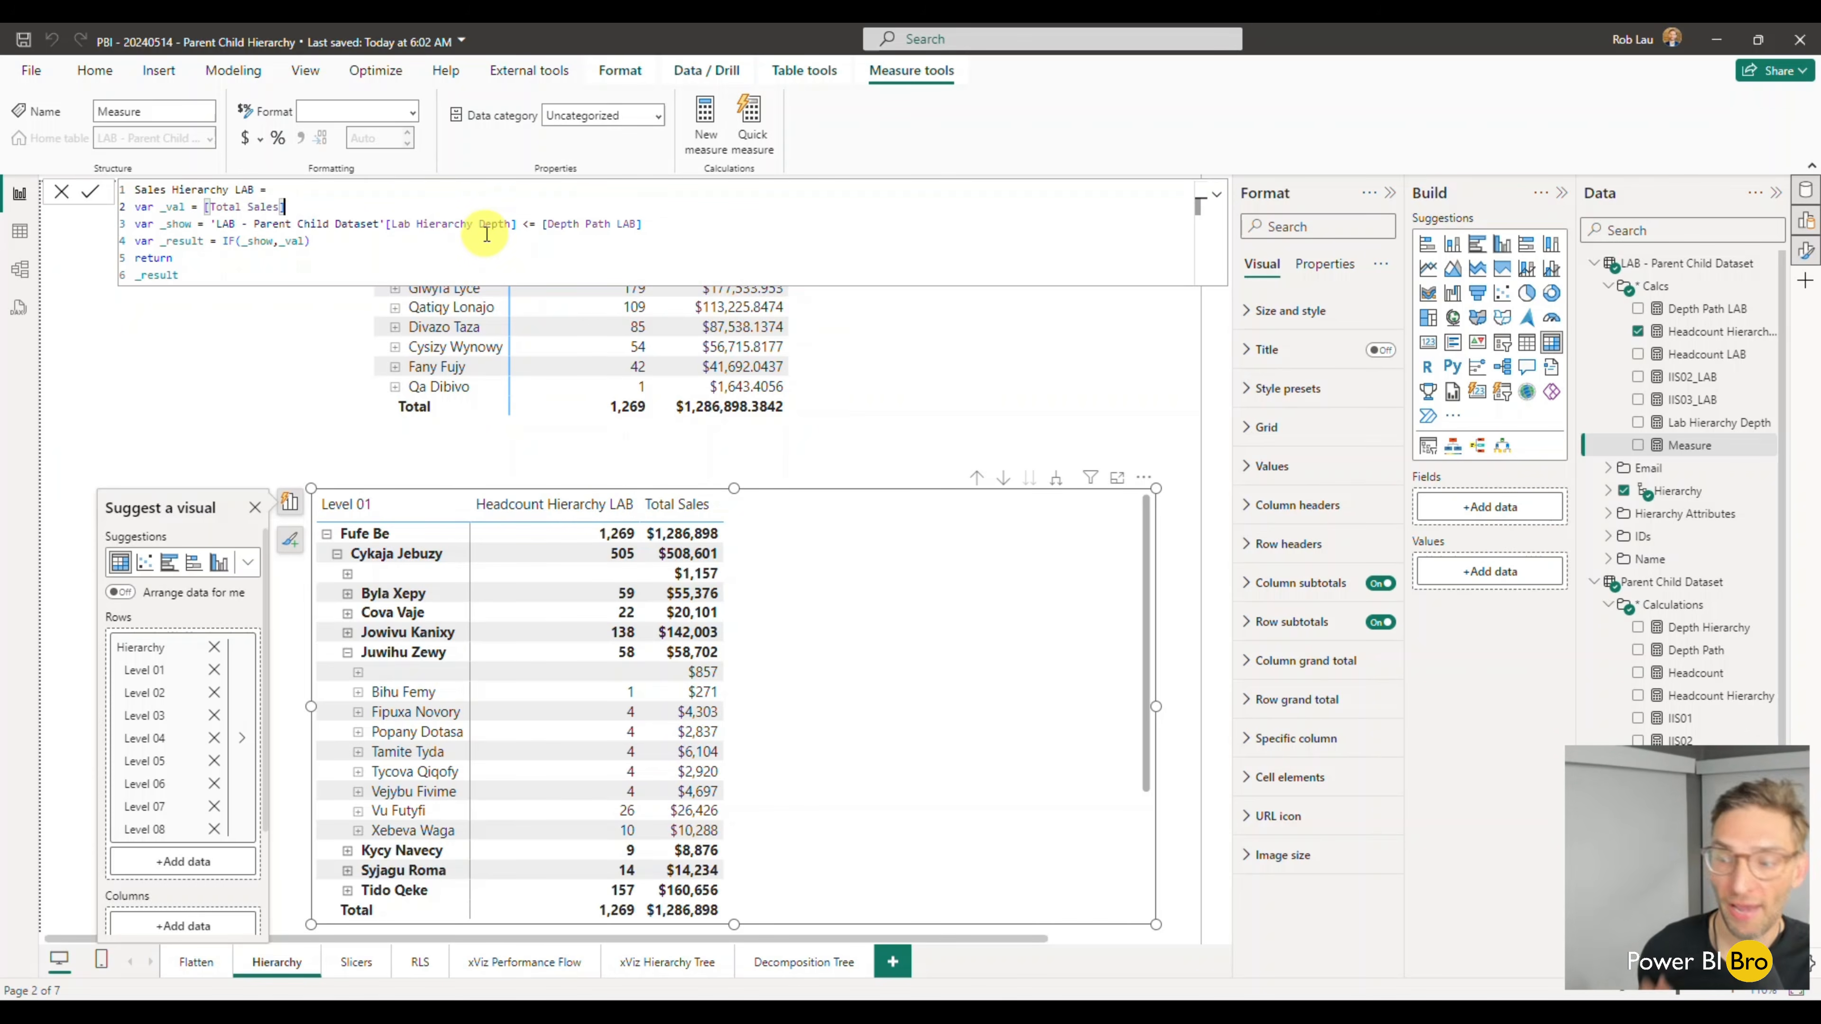
pyautogui.click(203, 276)
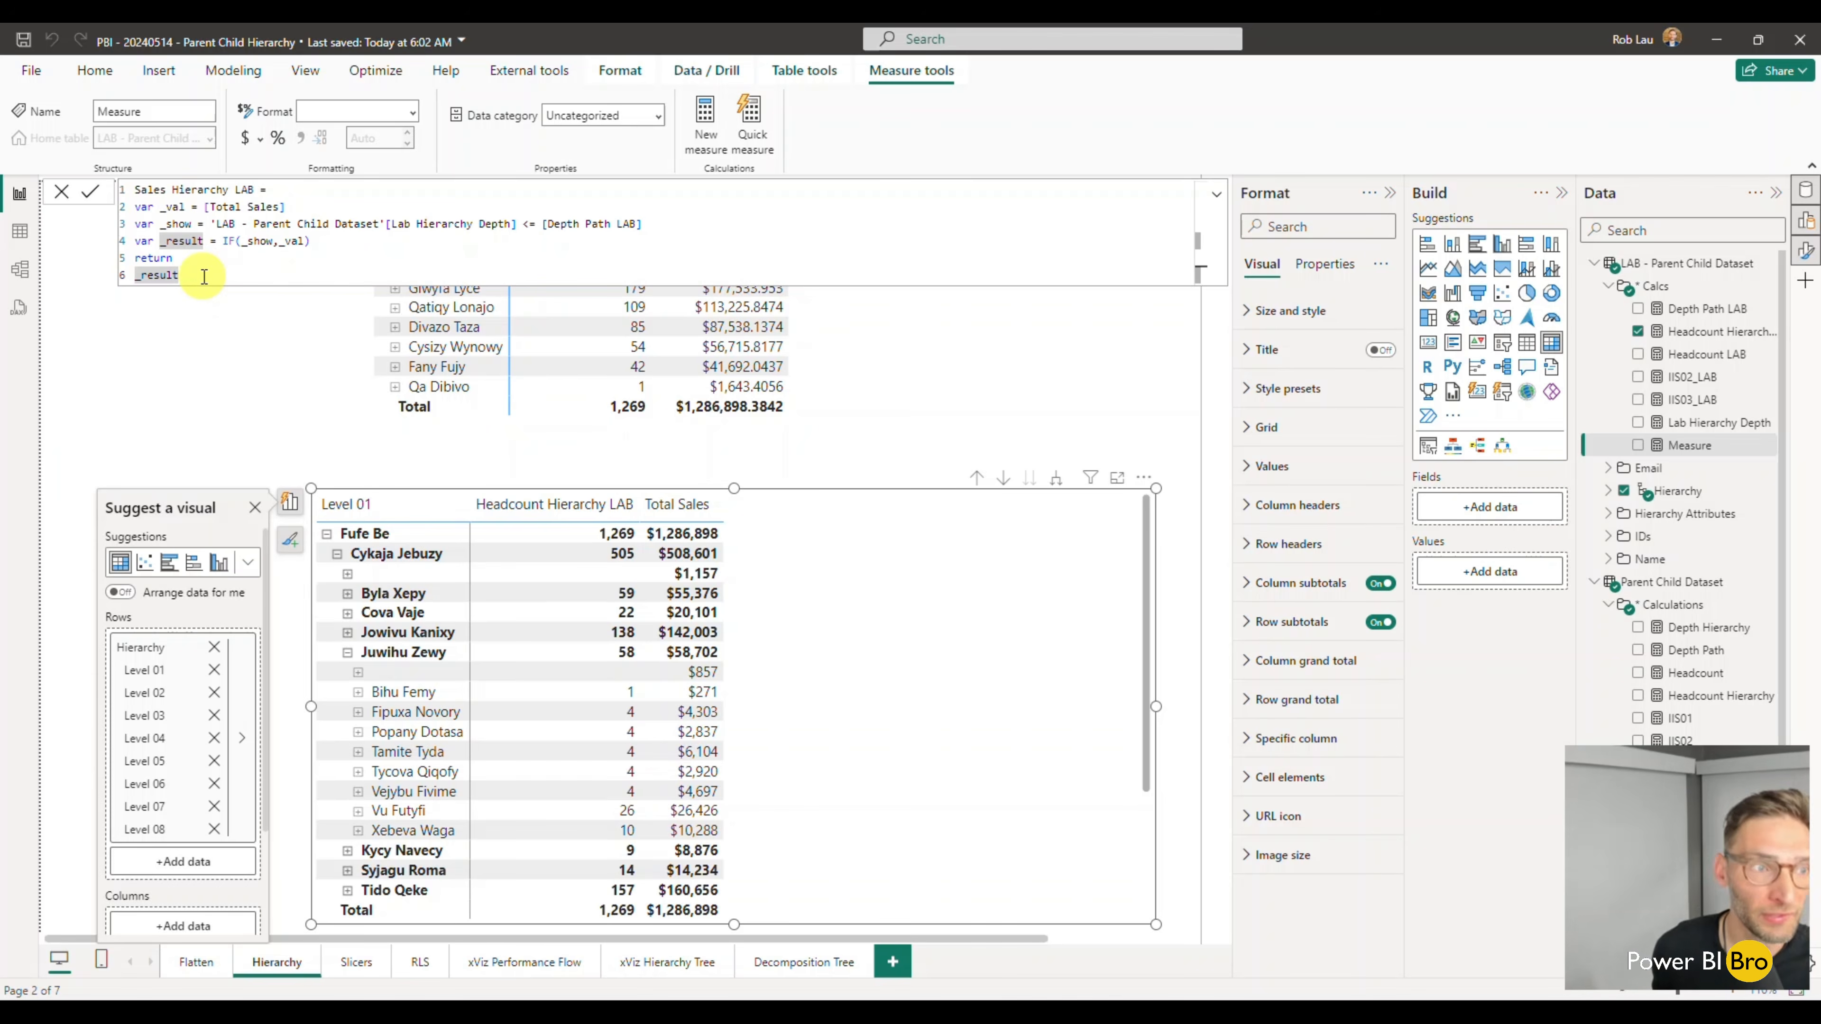
pyautogui.press('Return')
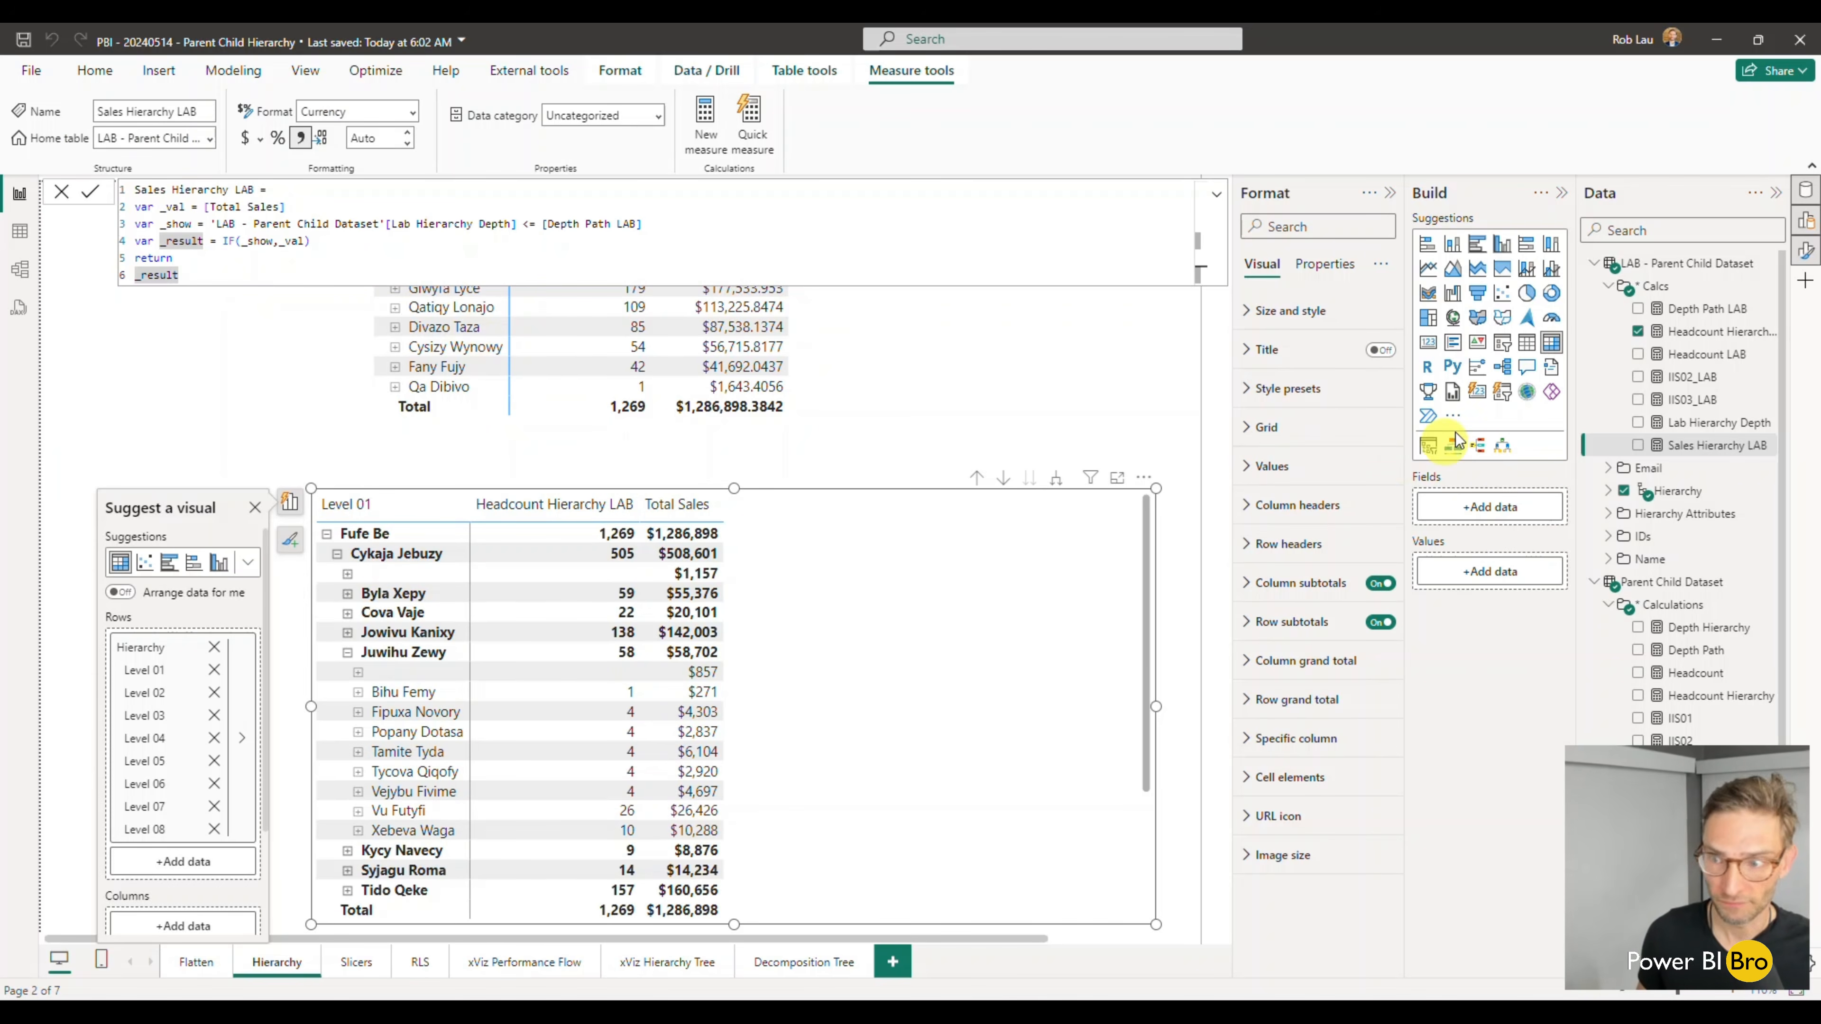
# - Add Sales Hierarchy LAB to the lower matrix and remove Total Sales from its values
pyautogui.click(1639, 446)
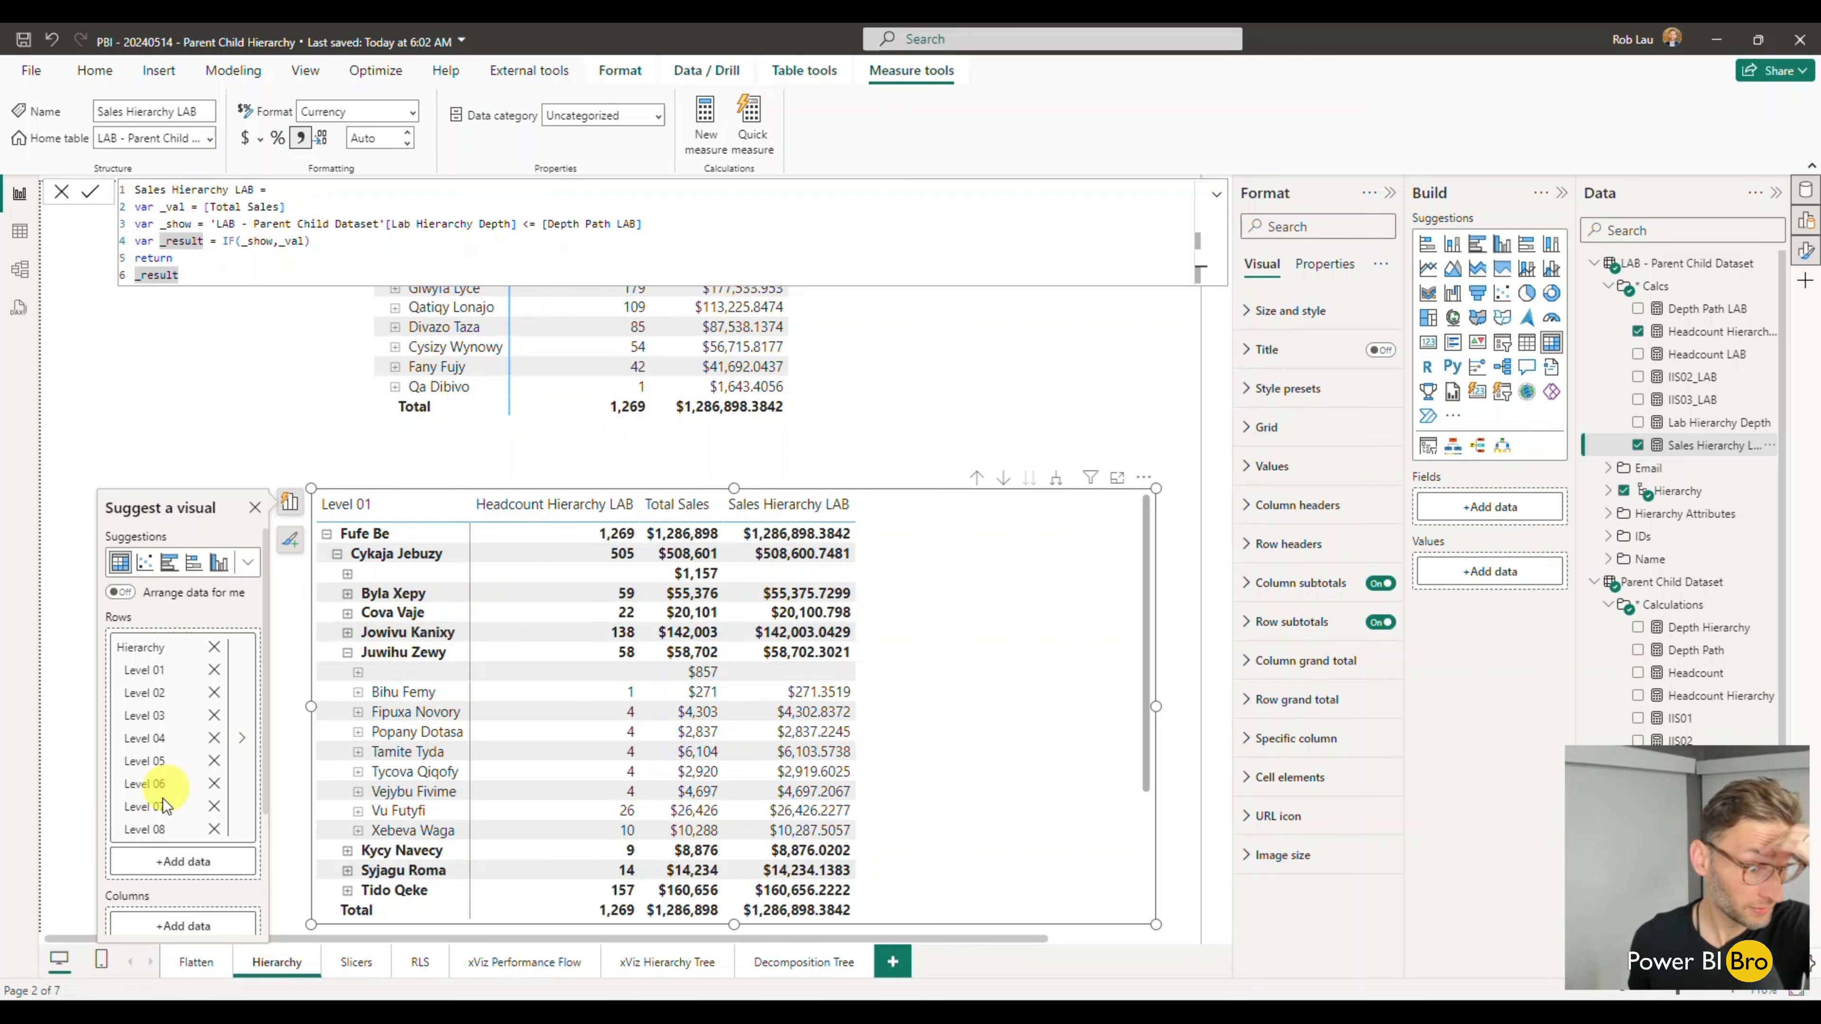
pyautogui.scroll(-3, 172, 789)
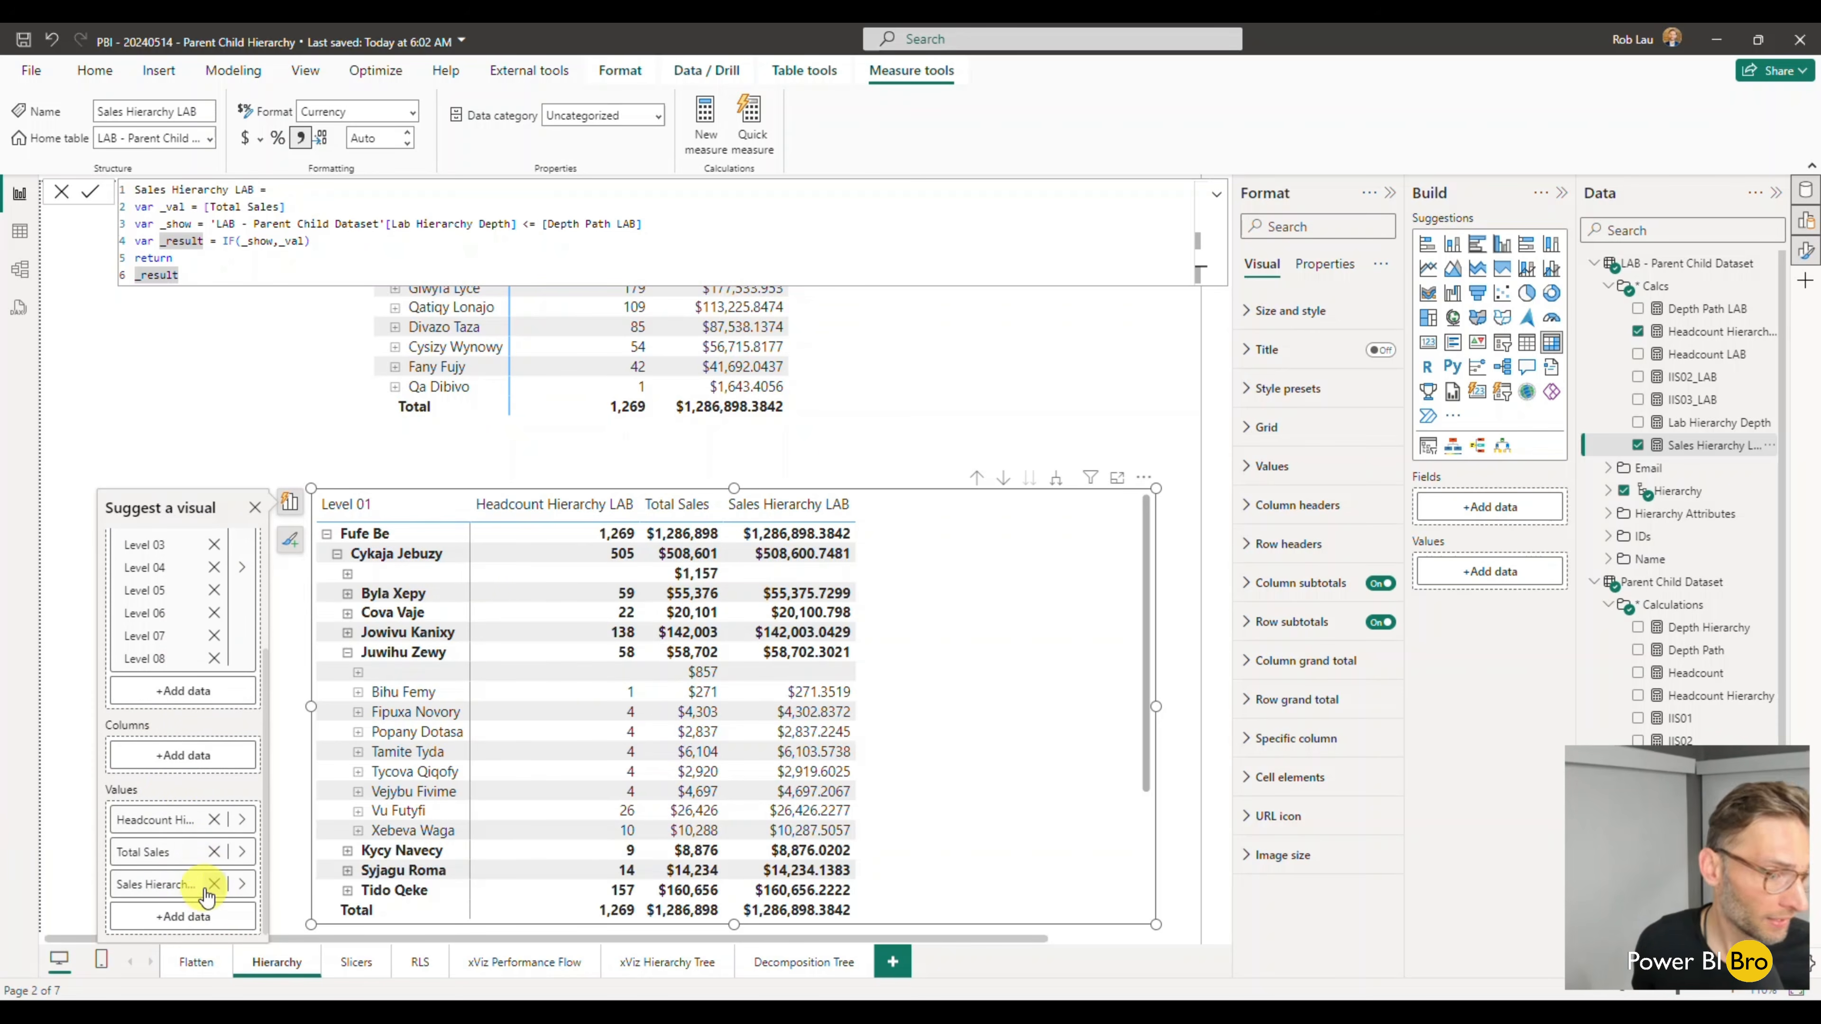
pyautogui.click(213, 851)
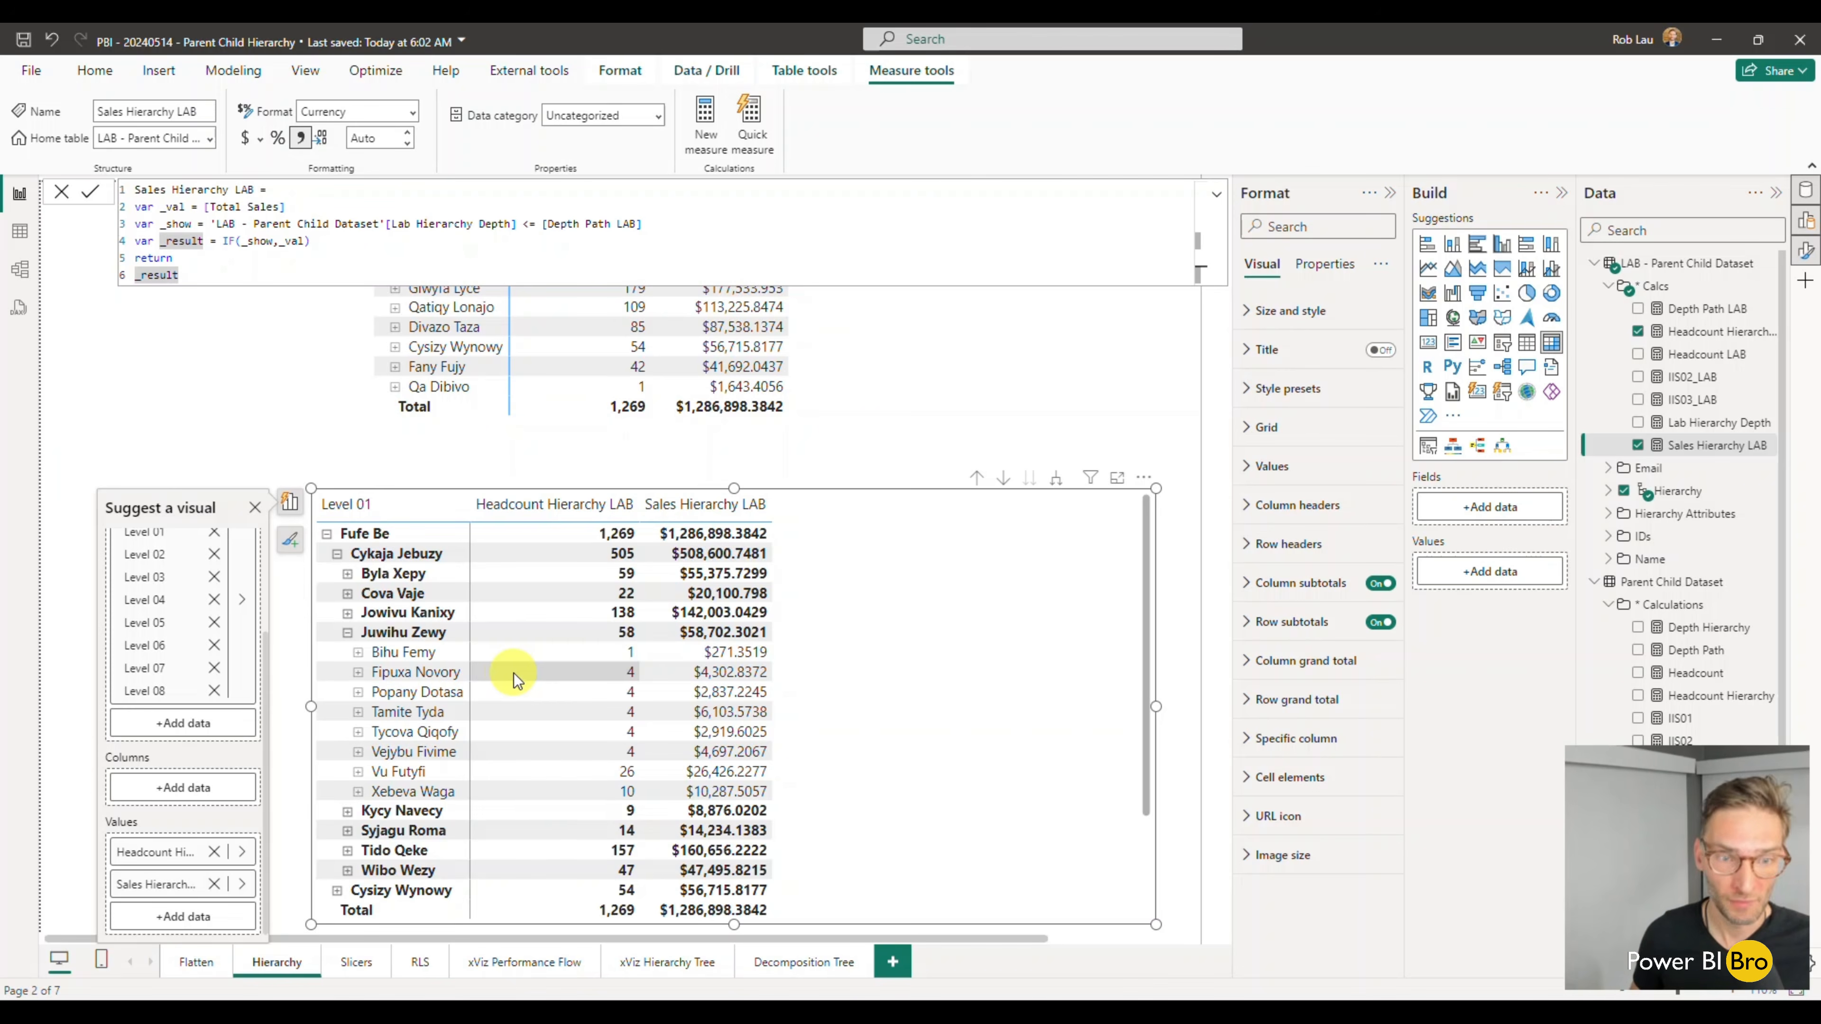
pyautogui.click(186, 452)
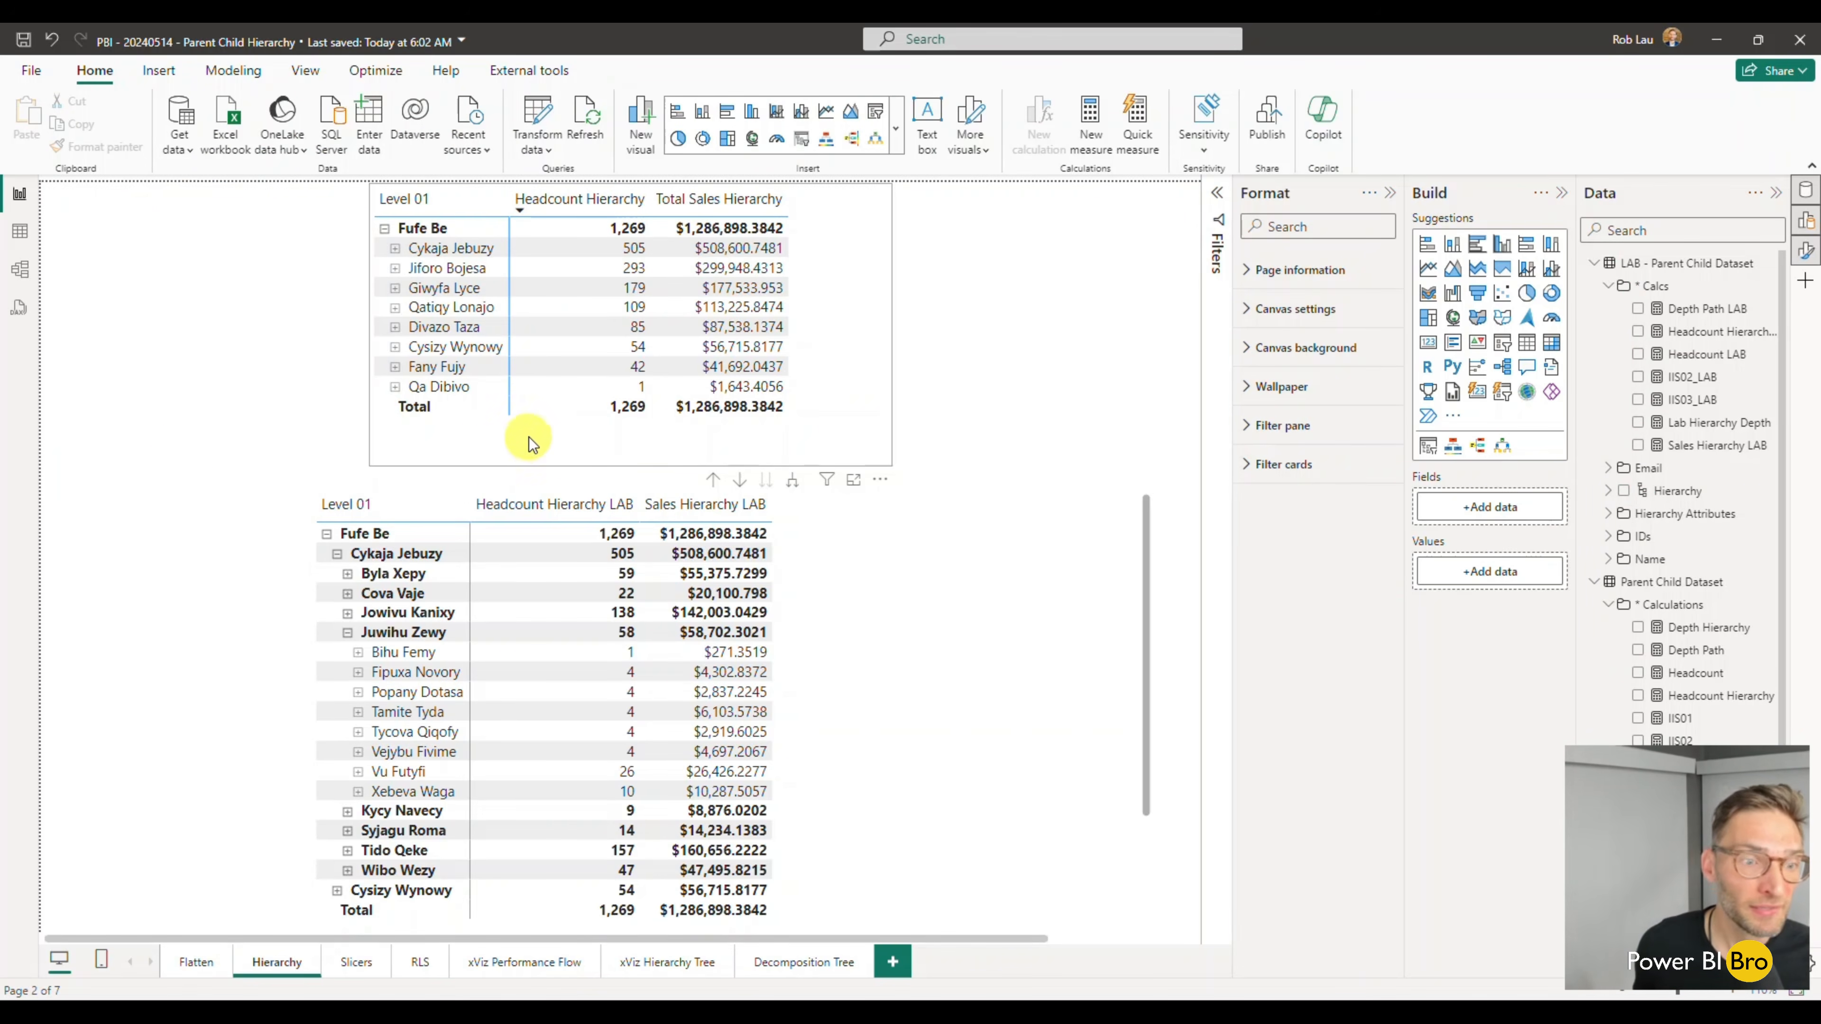
# - Open the Slicers page and clear all selections in the hierarchy slicer that contains (Blank) entries
pyautogui.click(359, 964)
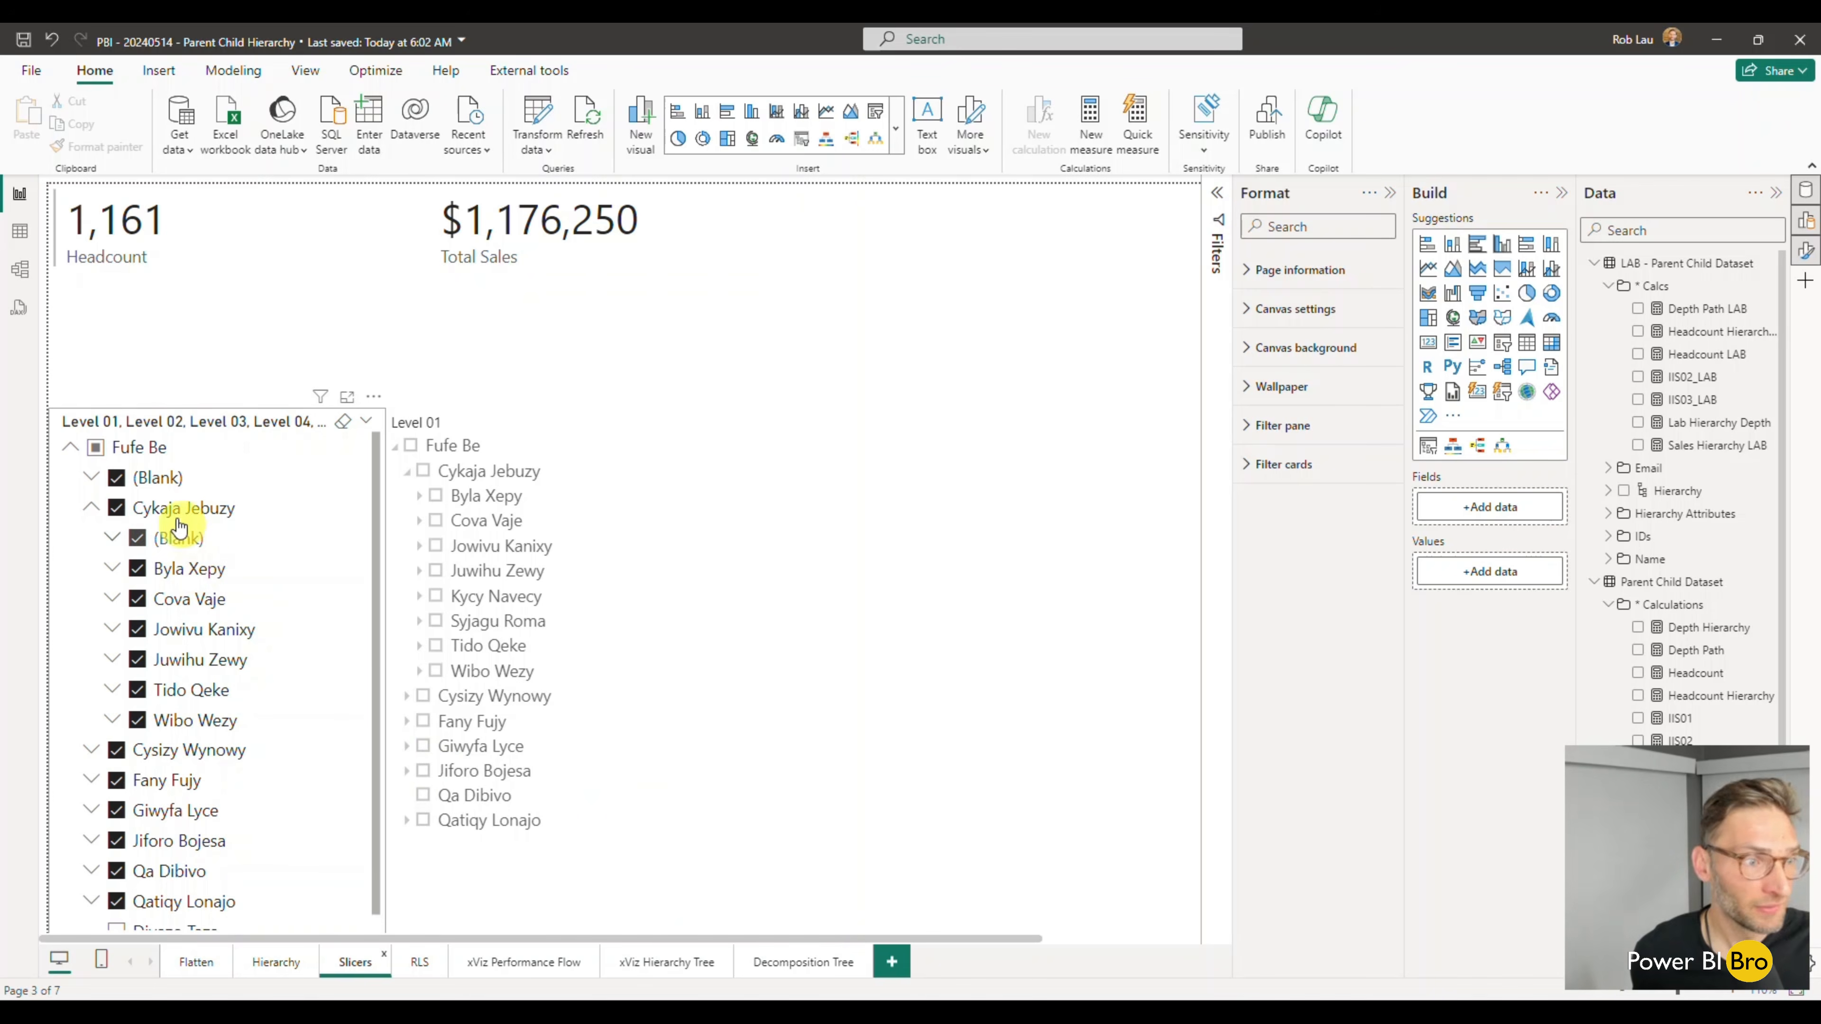
pyautogui.click(95, 447)
pyautogui.click(95, 447)
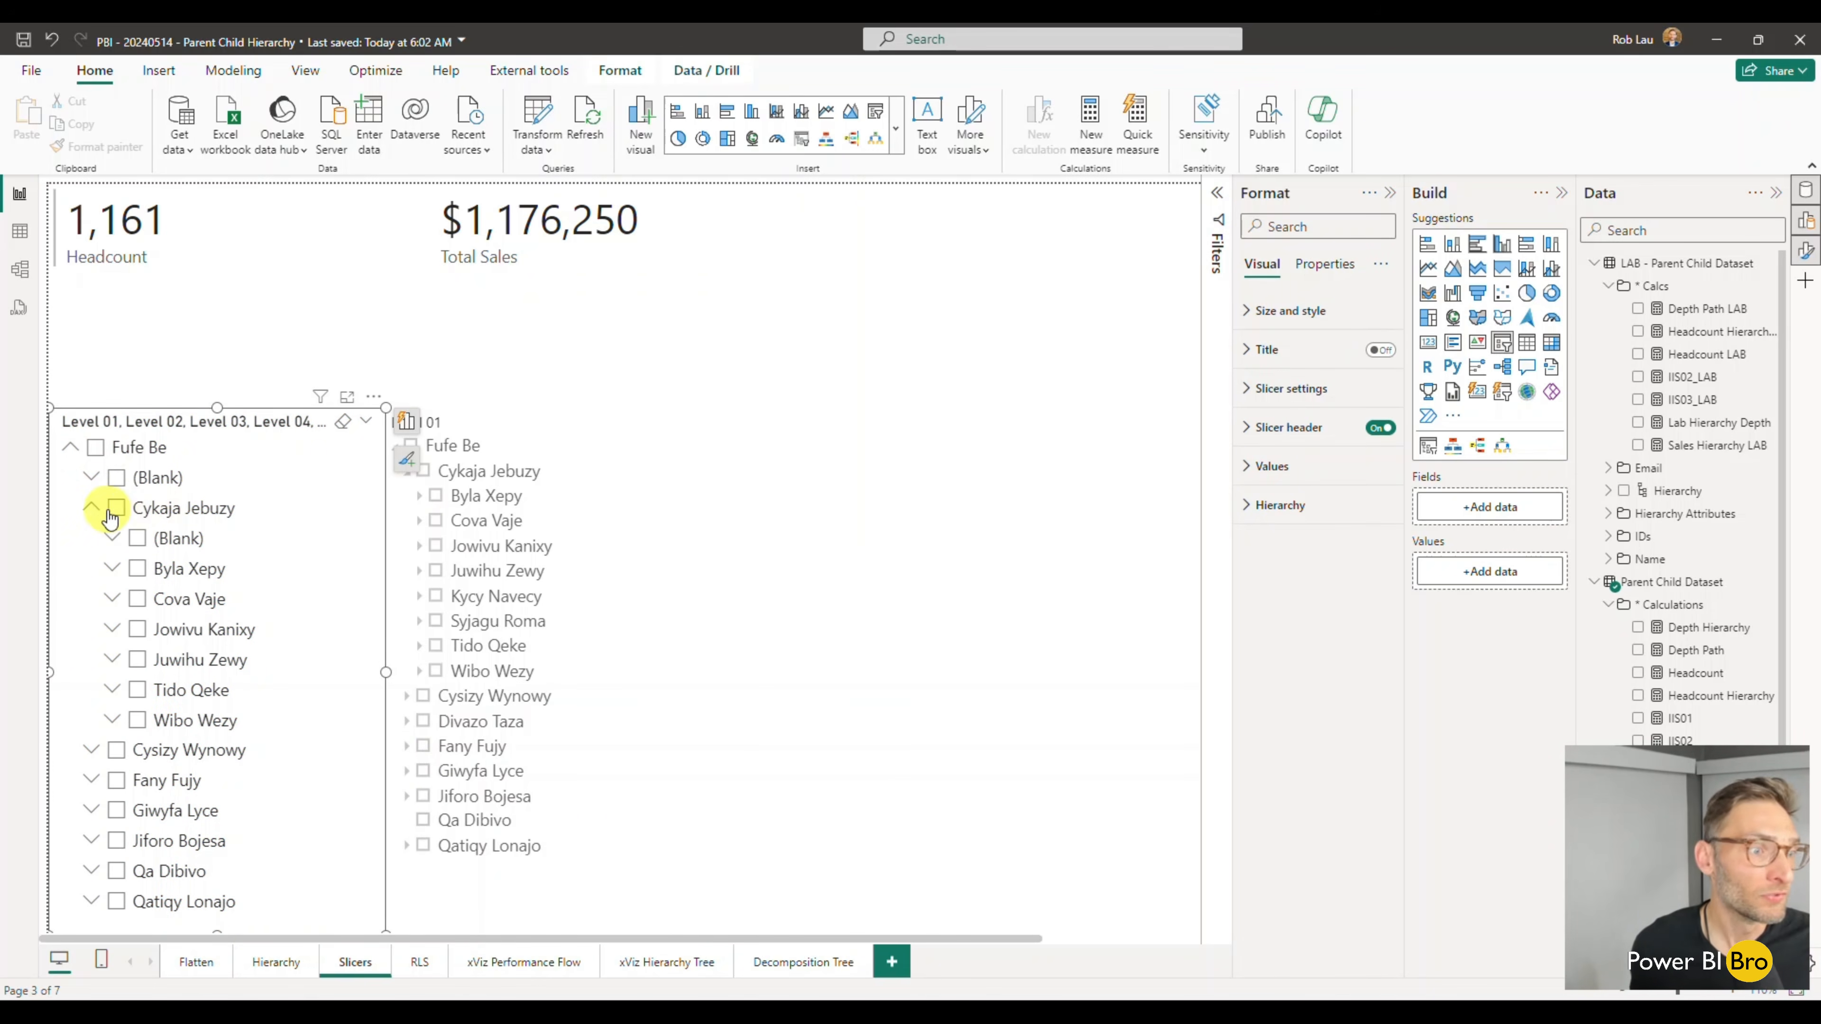
# - Expand the first named branch of the hierarchy slicer level by level down to its deepest nested (Blank) entry
pyautogui.click(92, 508)
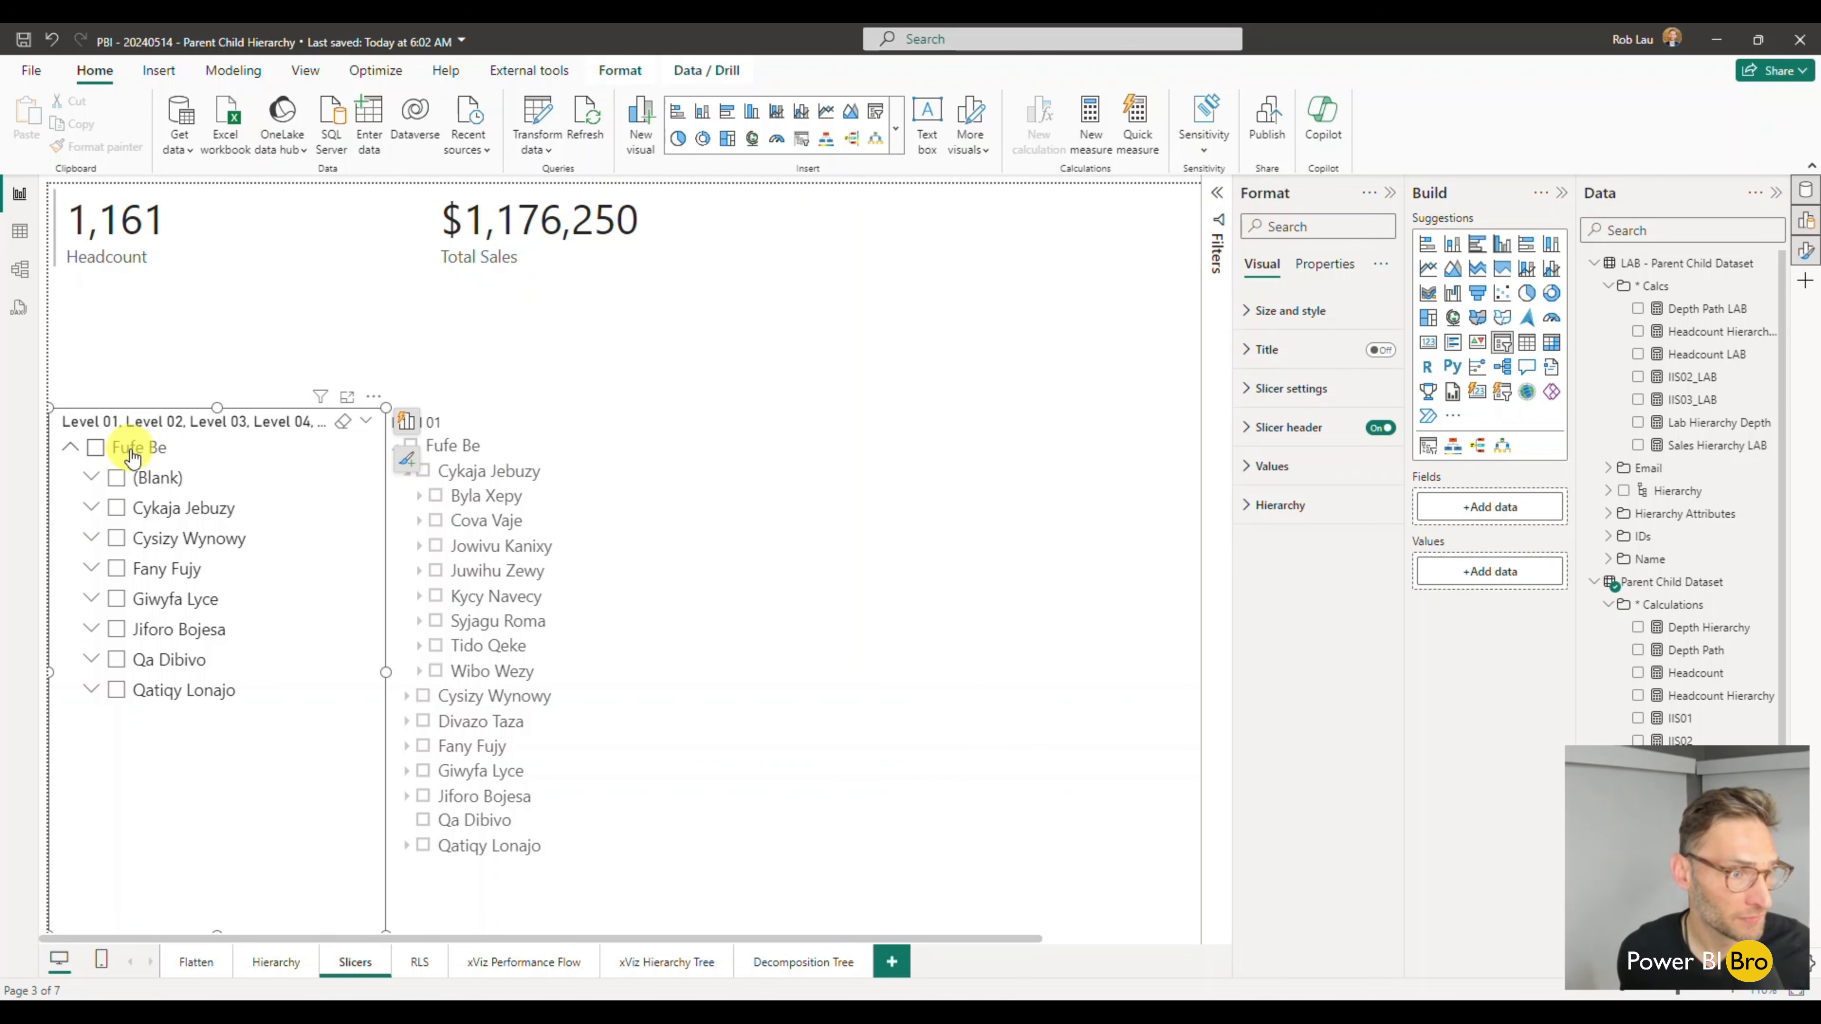
pyautogui.click(91, 507)
pyautogui.click(112, 571)
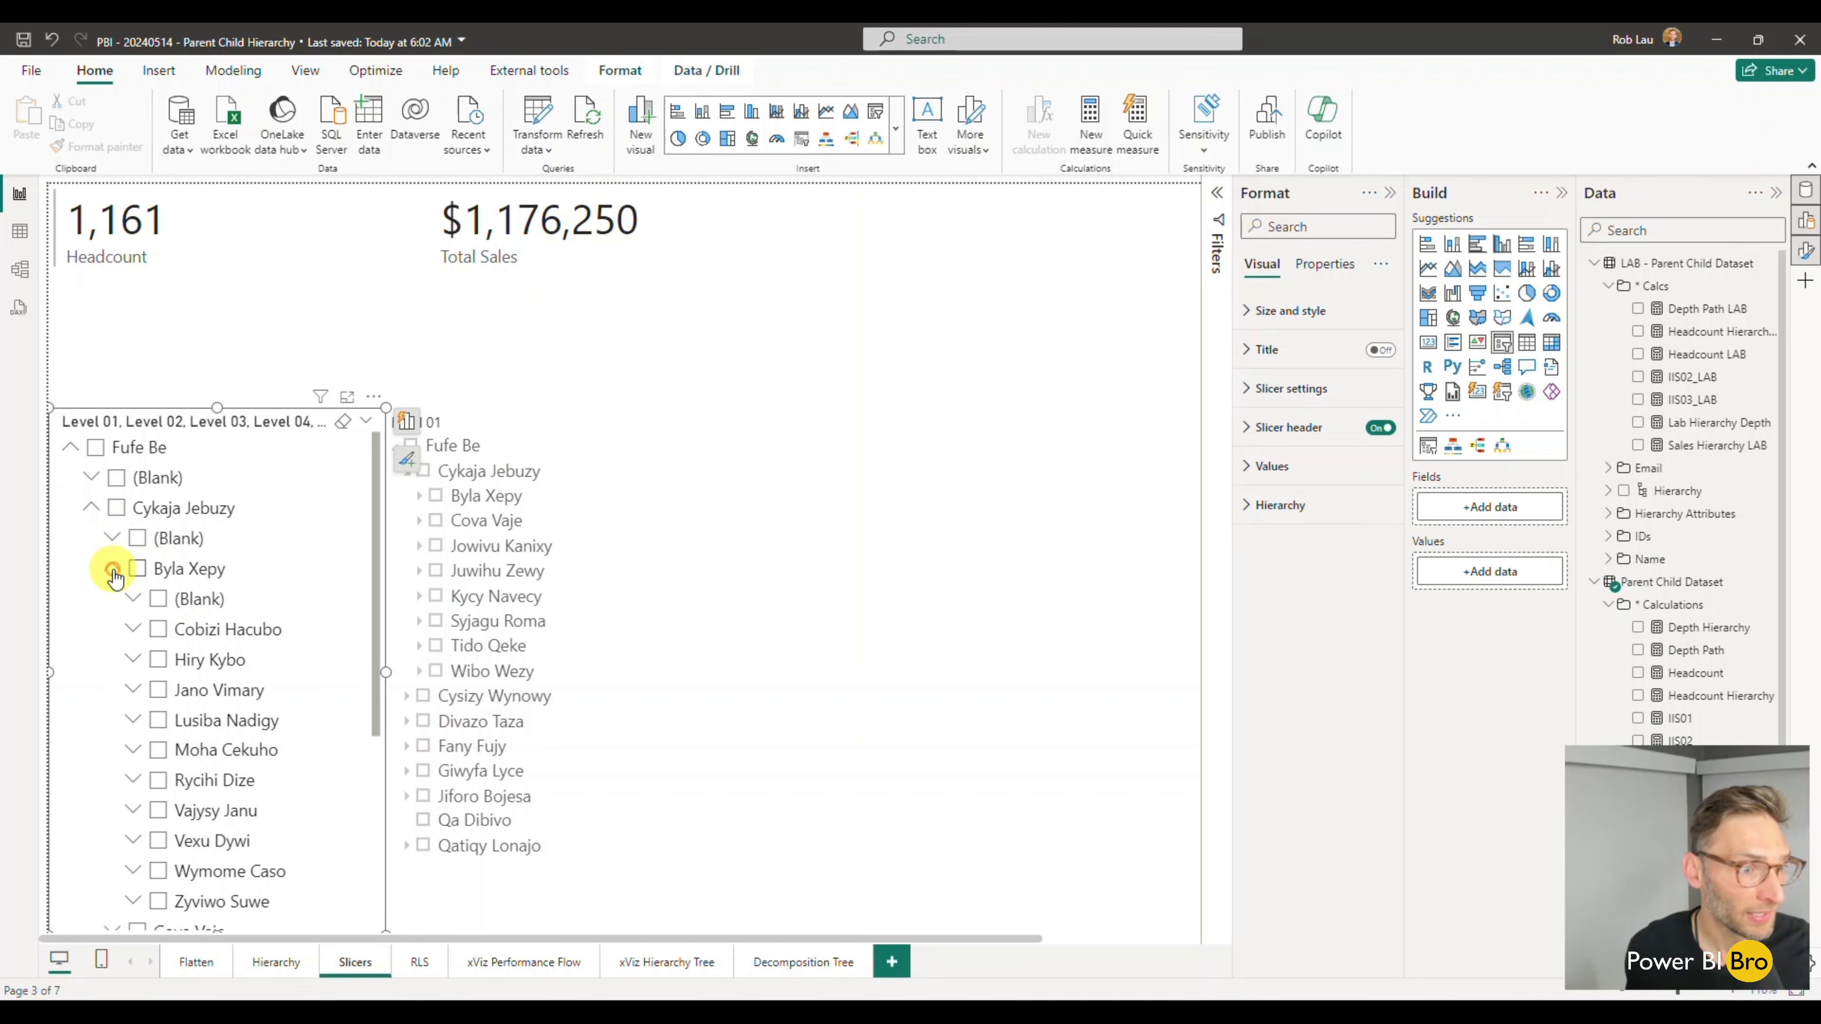
pyautogui.click(133, 628)
pyautogui.click(154, 659)
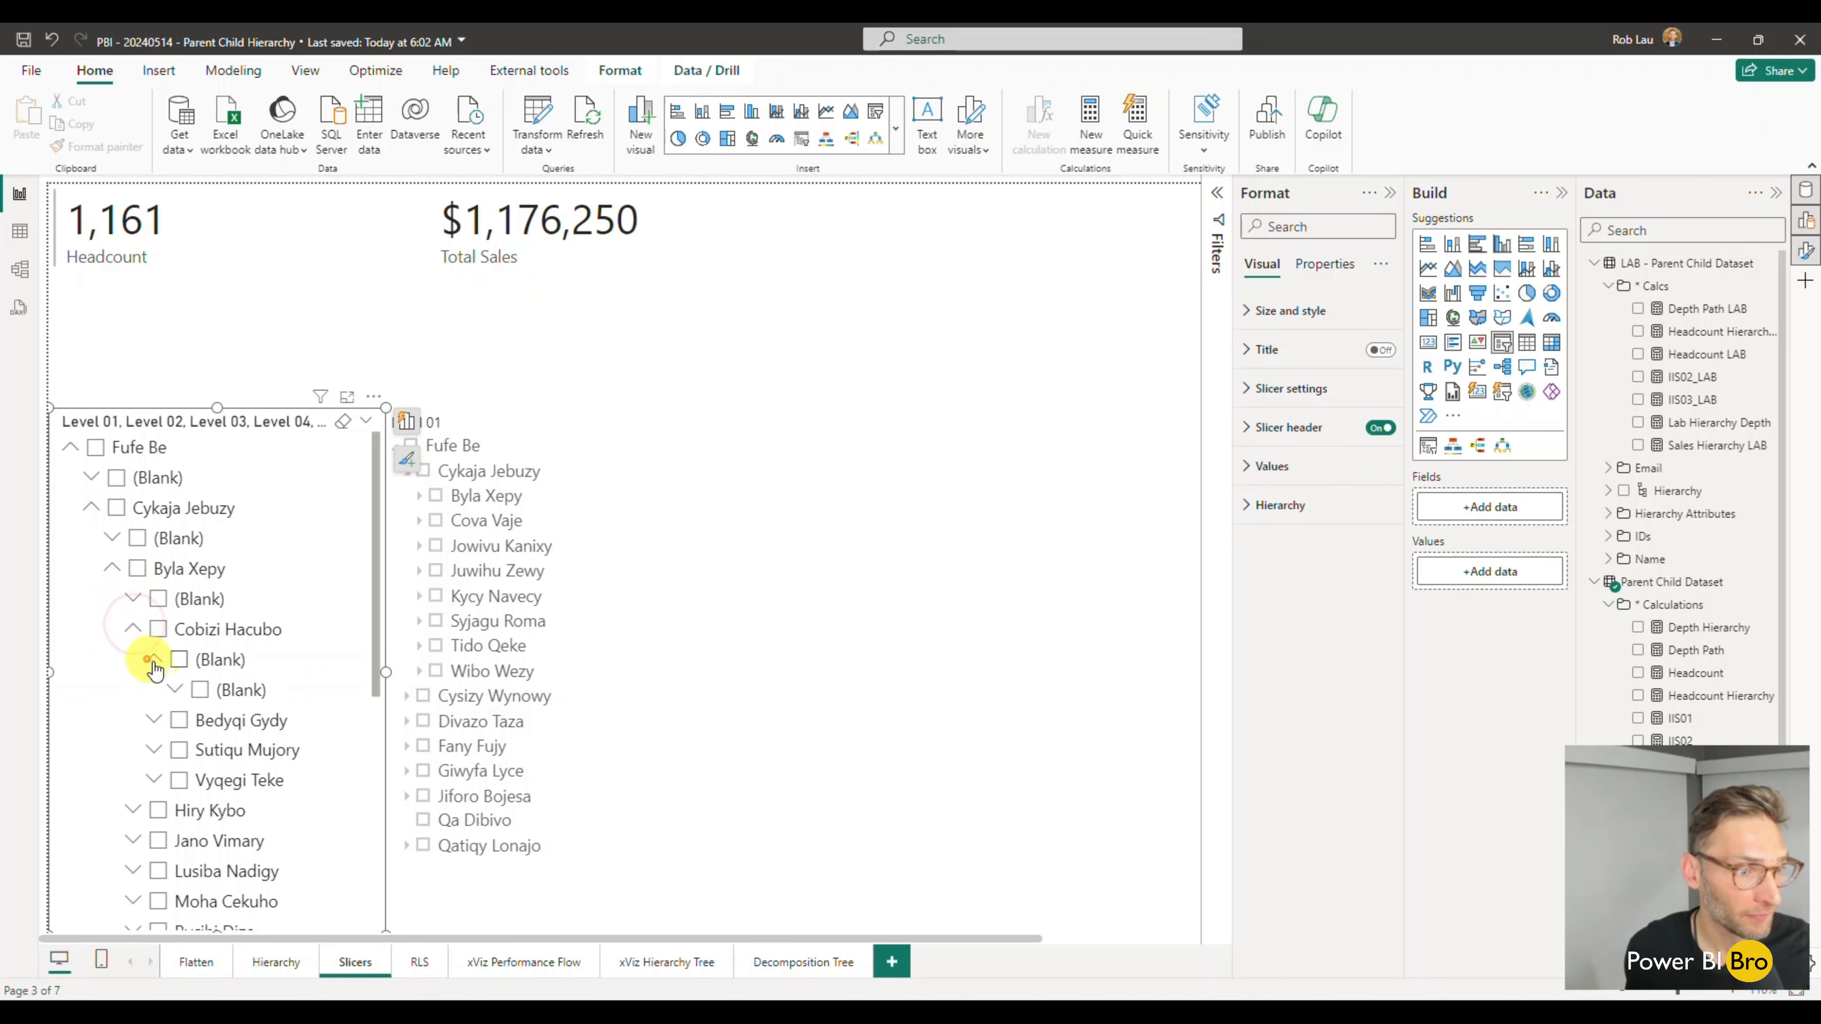
pyautogui.click(174, 689)
pyautogui.click(195, 719)
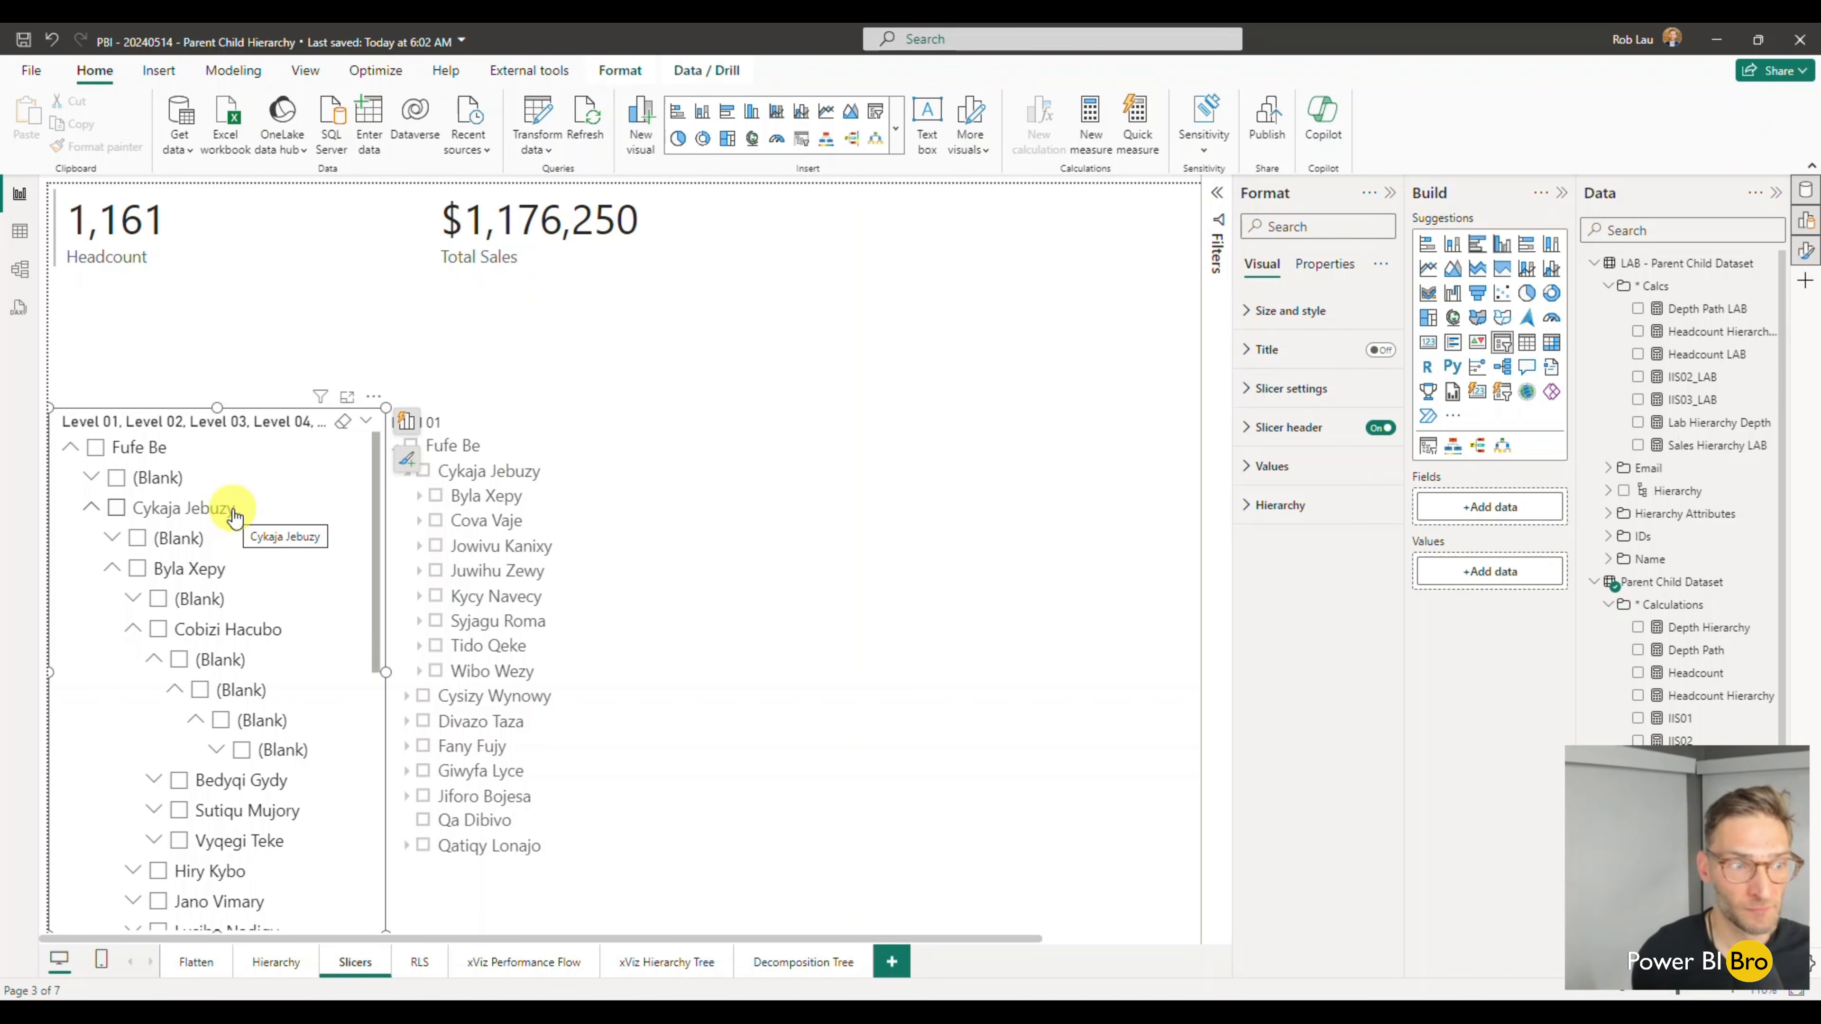
# - Try excluding the (Blank) entries one by one at several slicer levels, and finish with the whole hierarchy selected
pyautogui.click(96, 449)
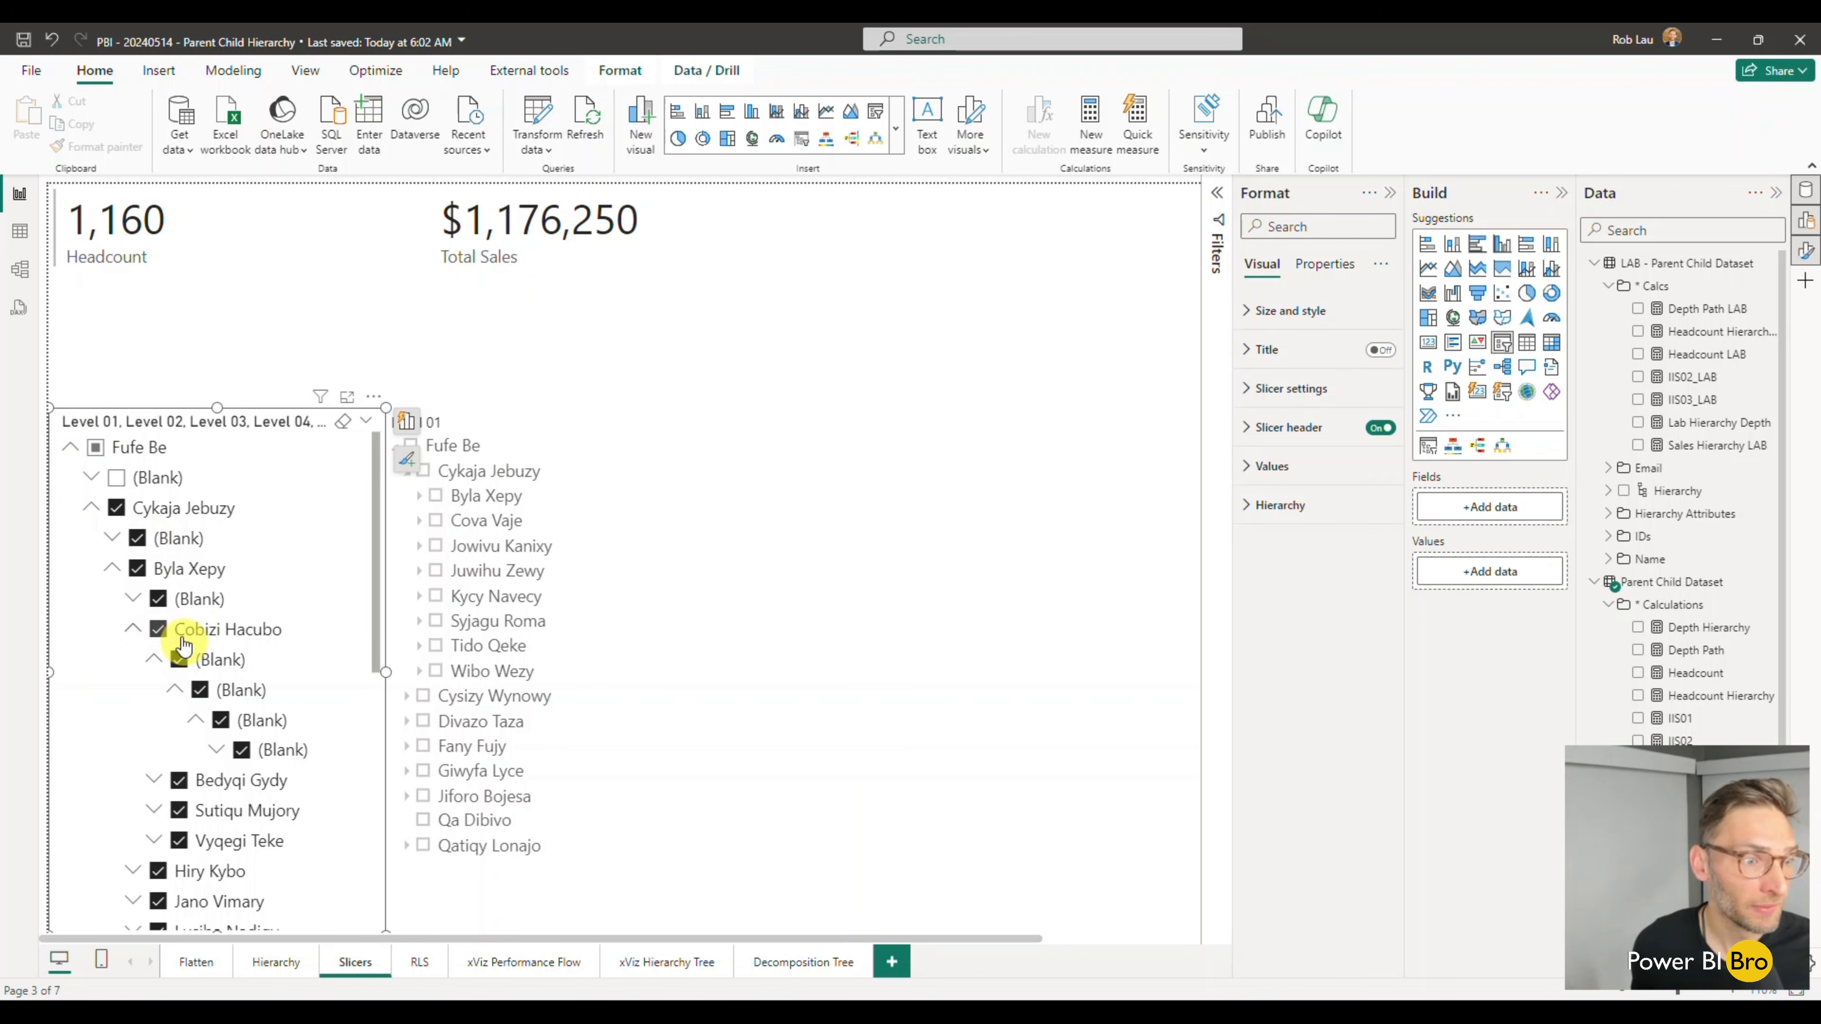
pyautogui.click(158, 600)
pyautogui.click(177, 659)
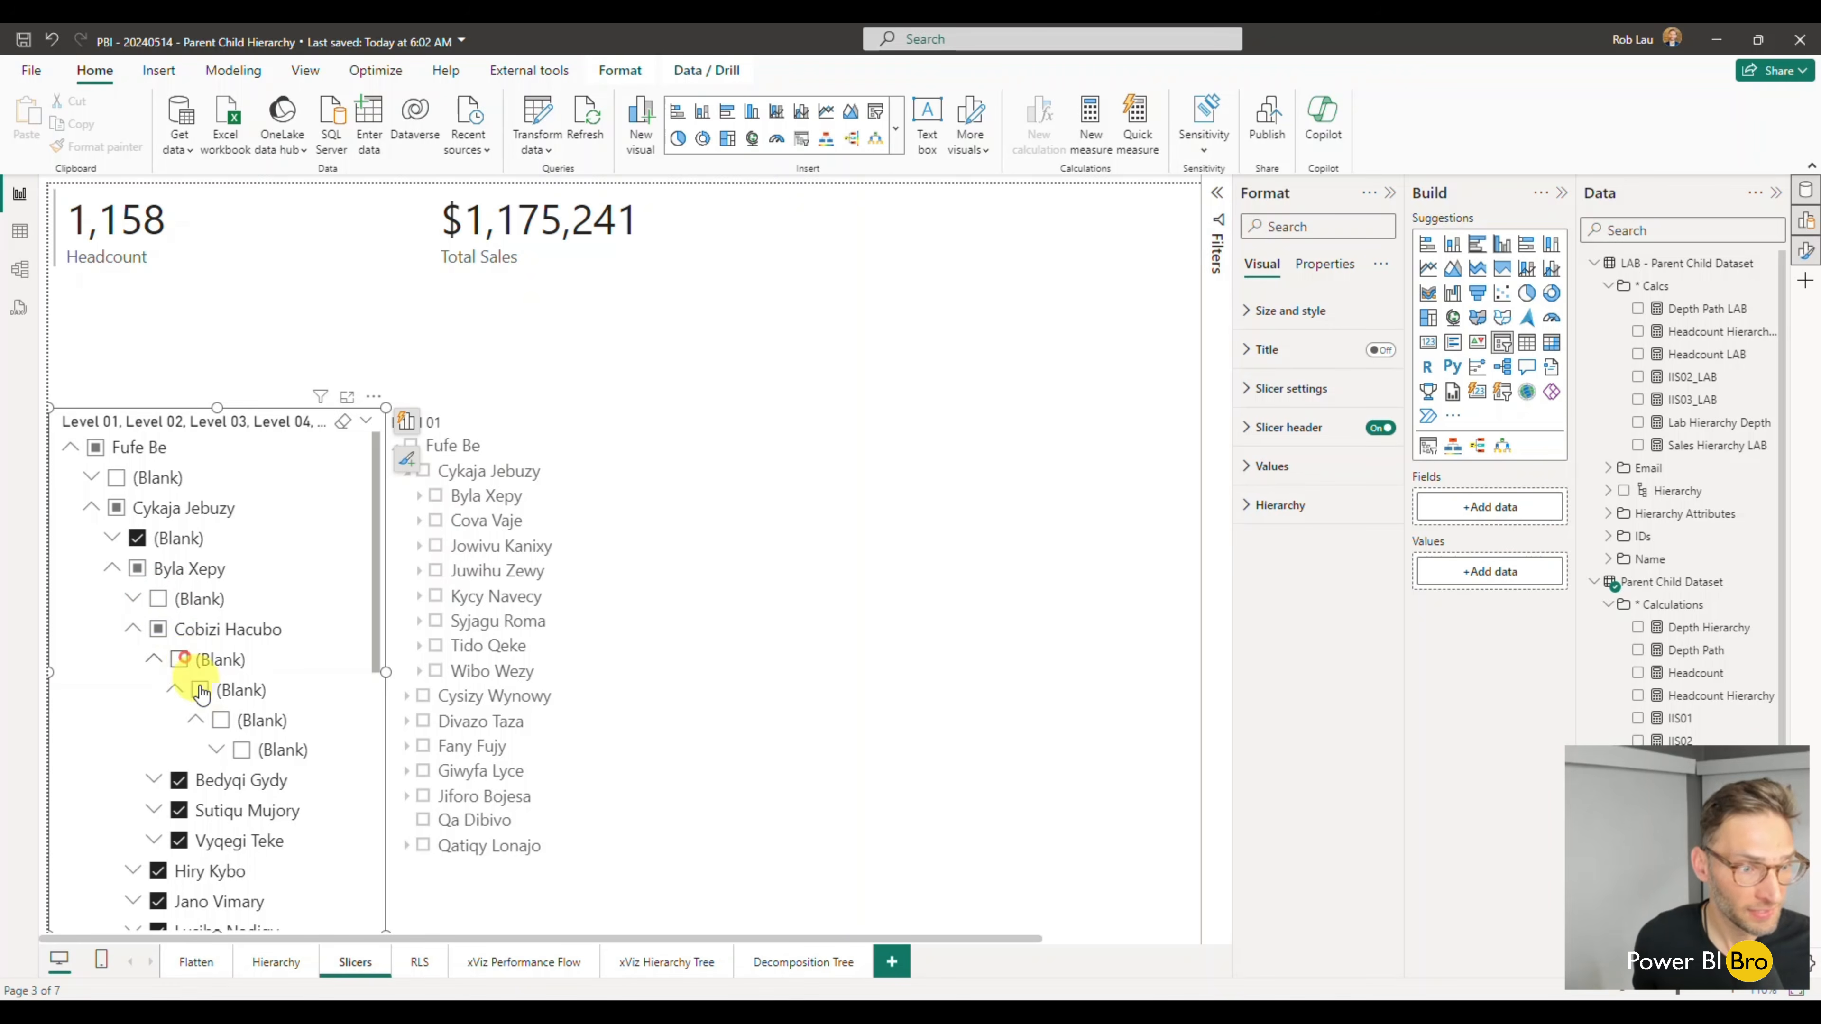
pyautogui.click(137, 539)
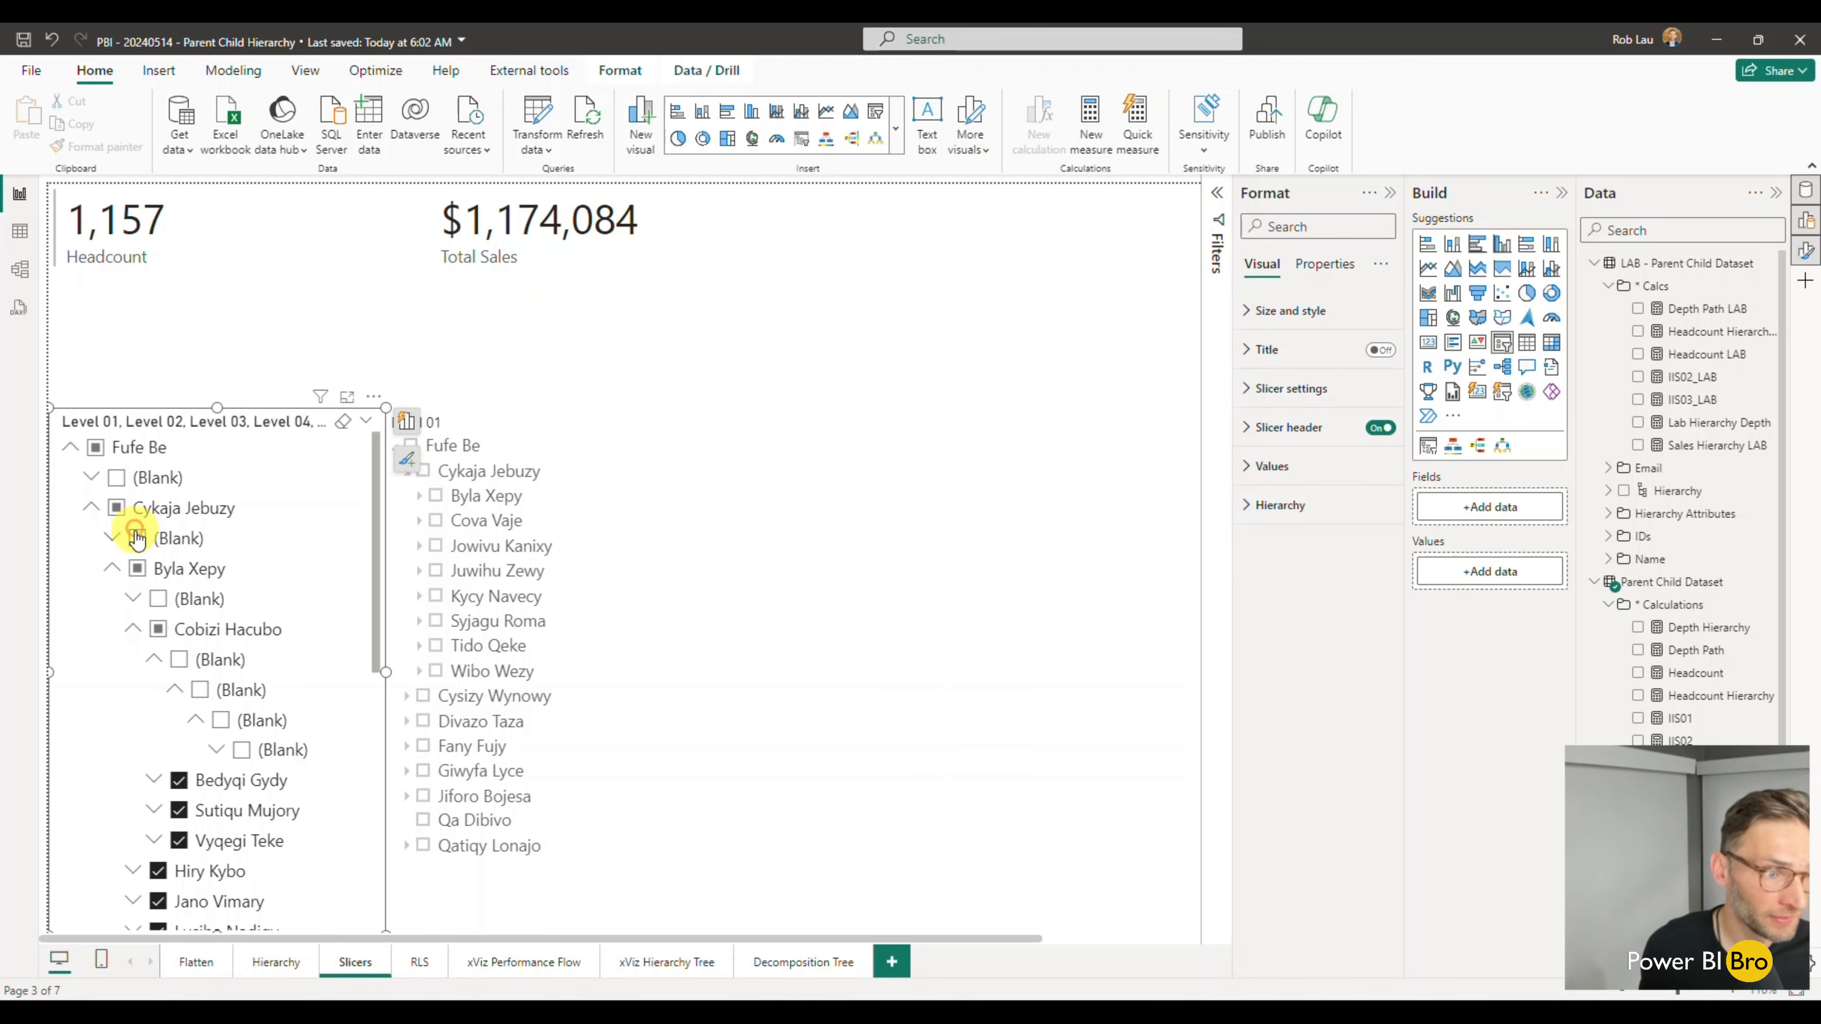
pyautogui.click(95, 448)
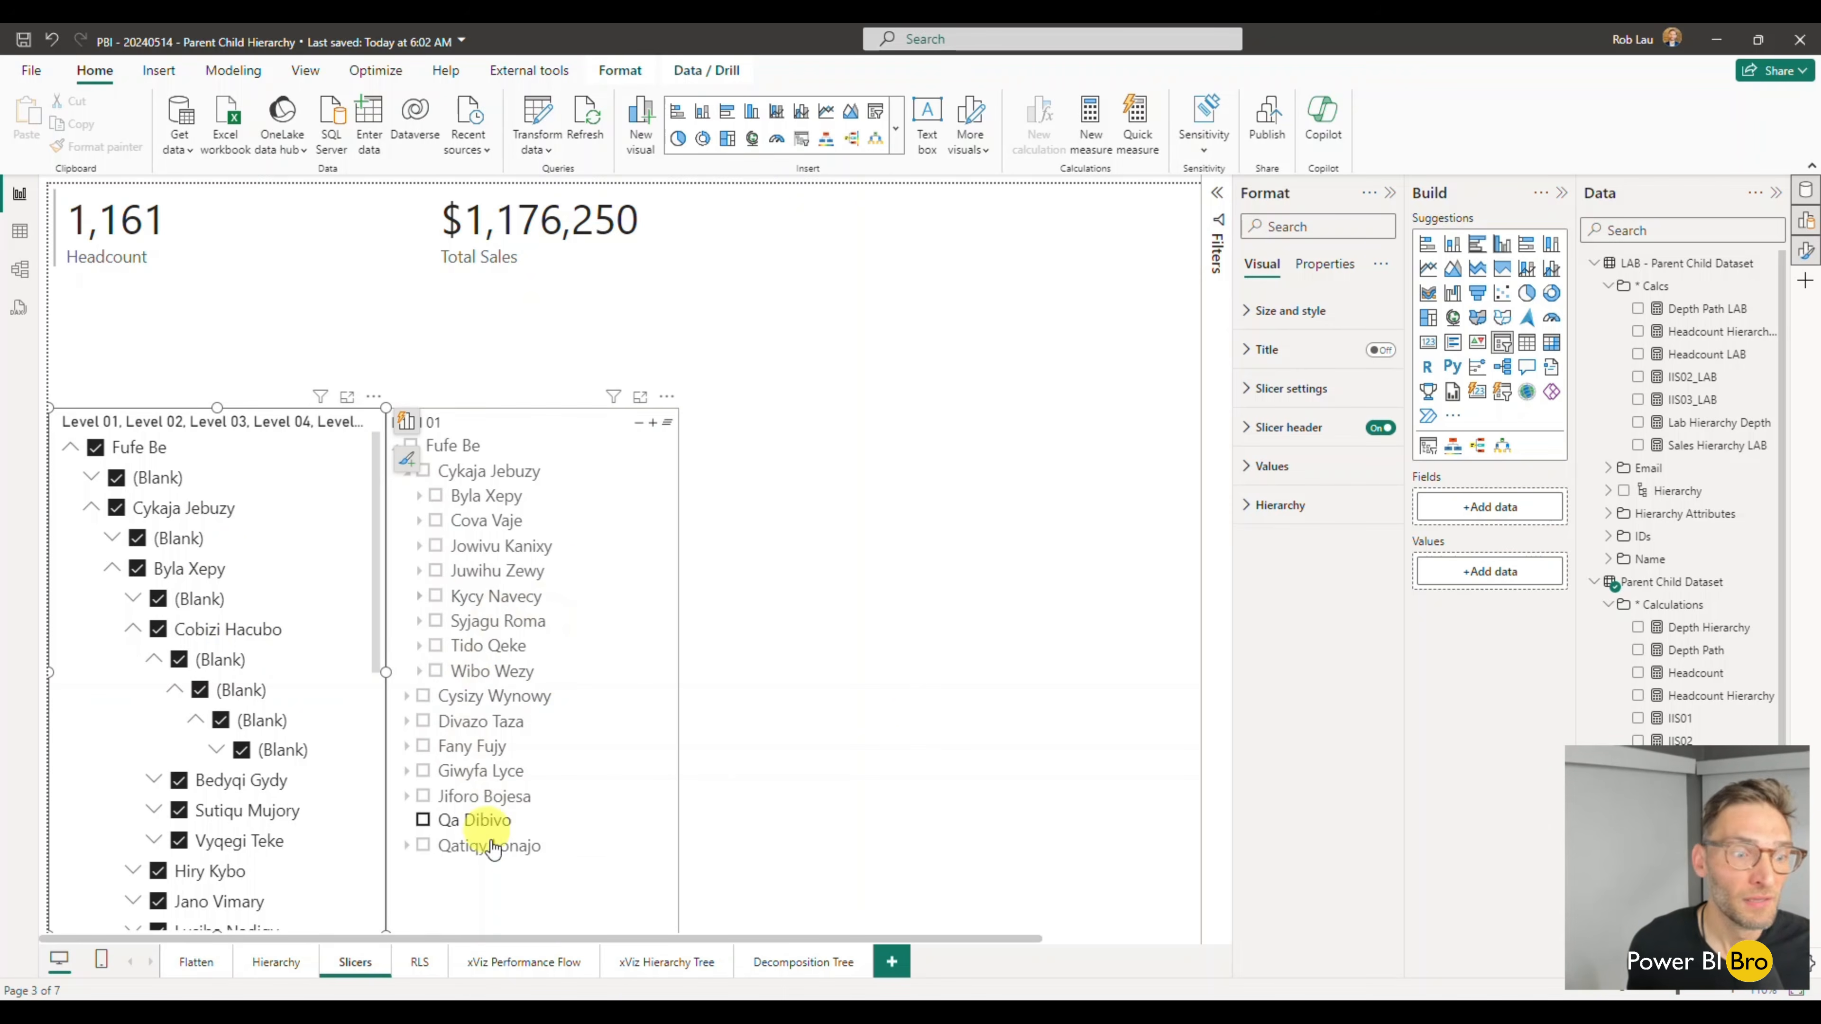
# - Show the slicer's visual-level filters with the Level 02 and Level 03 cards collapsed, and check the values under Level 01
pyautogui.click(1221, 202)
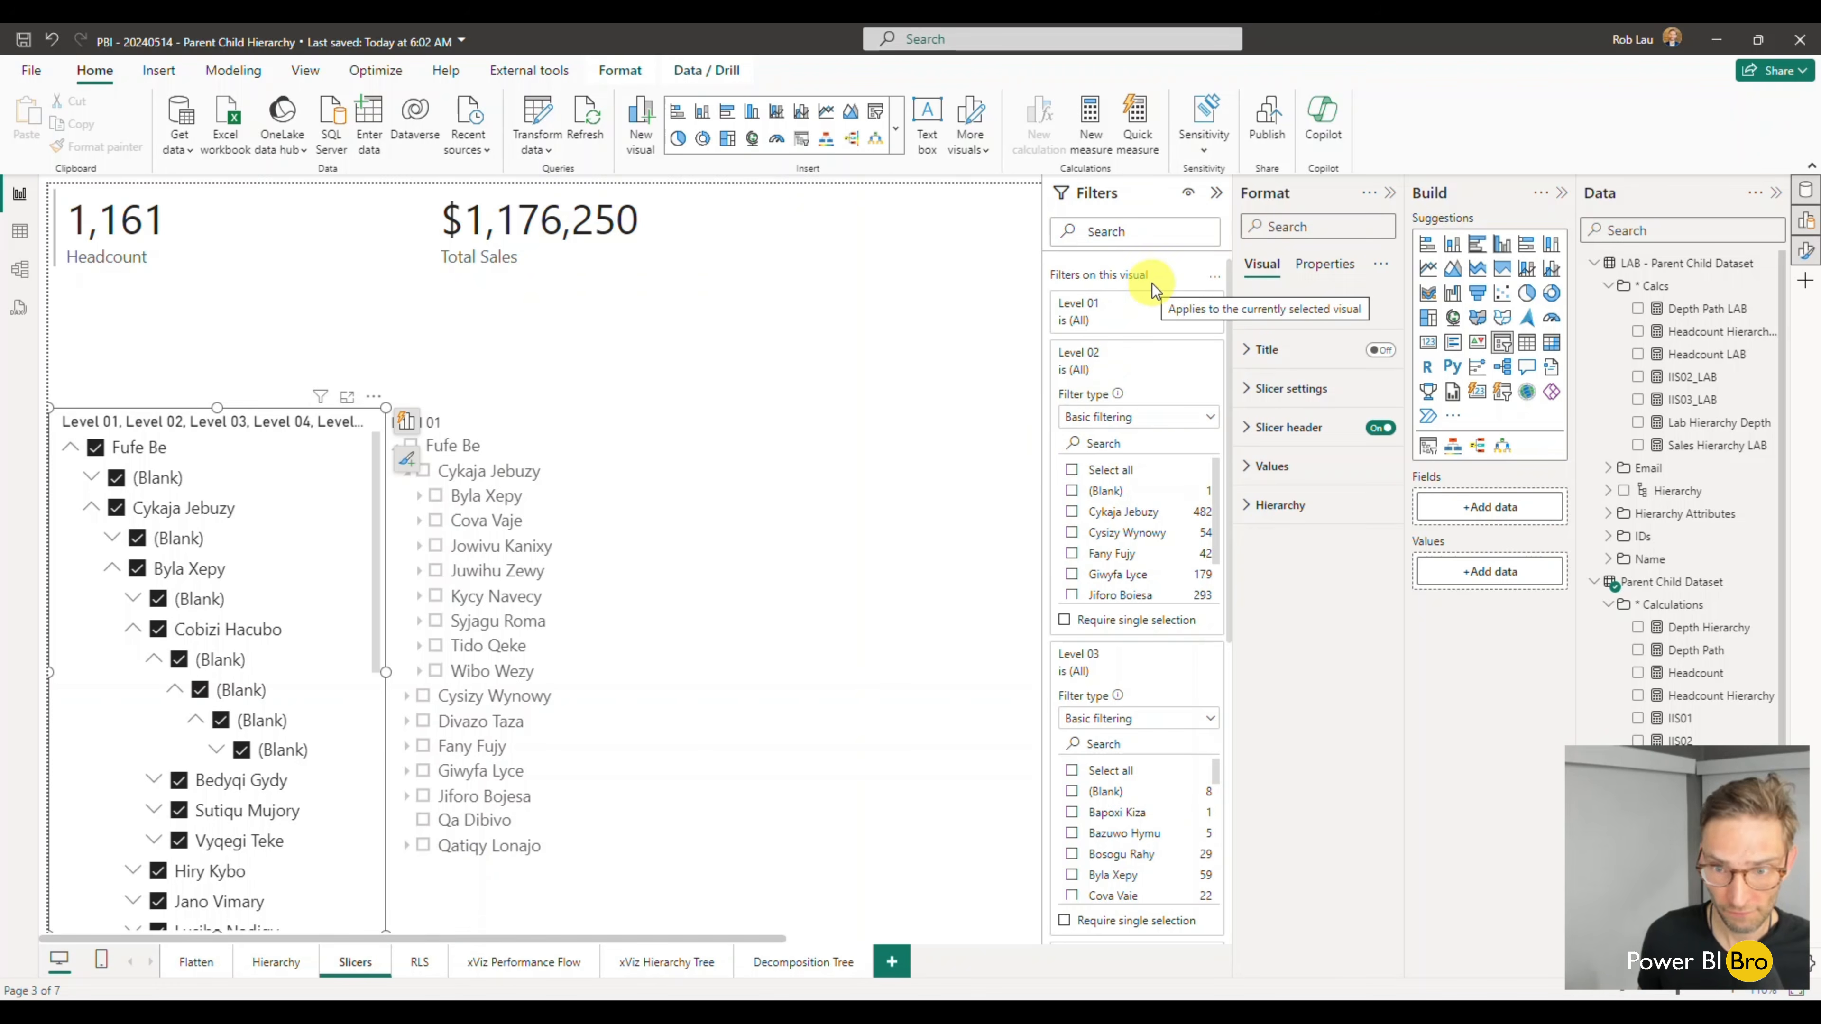
pyautogui.click(1186, 353)
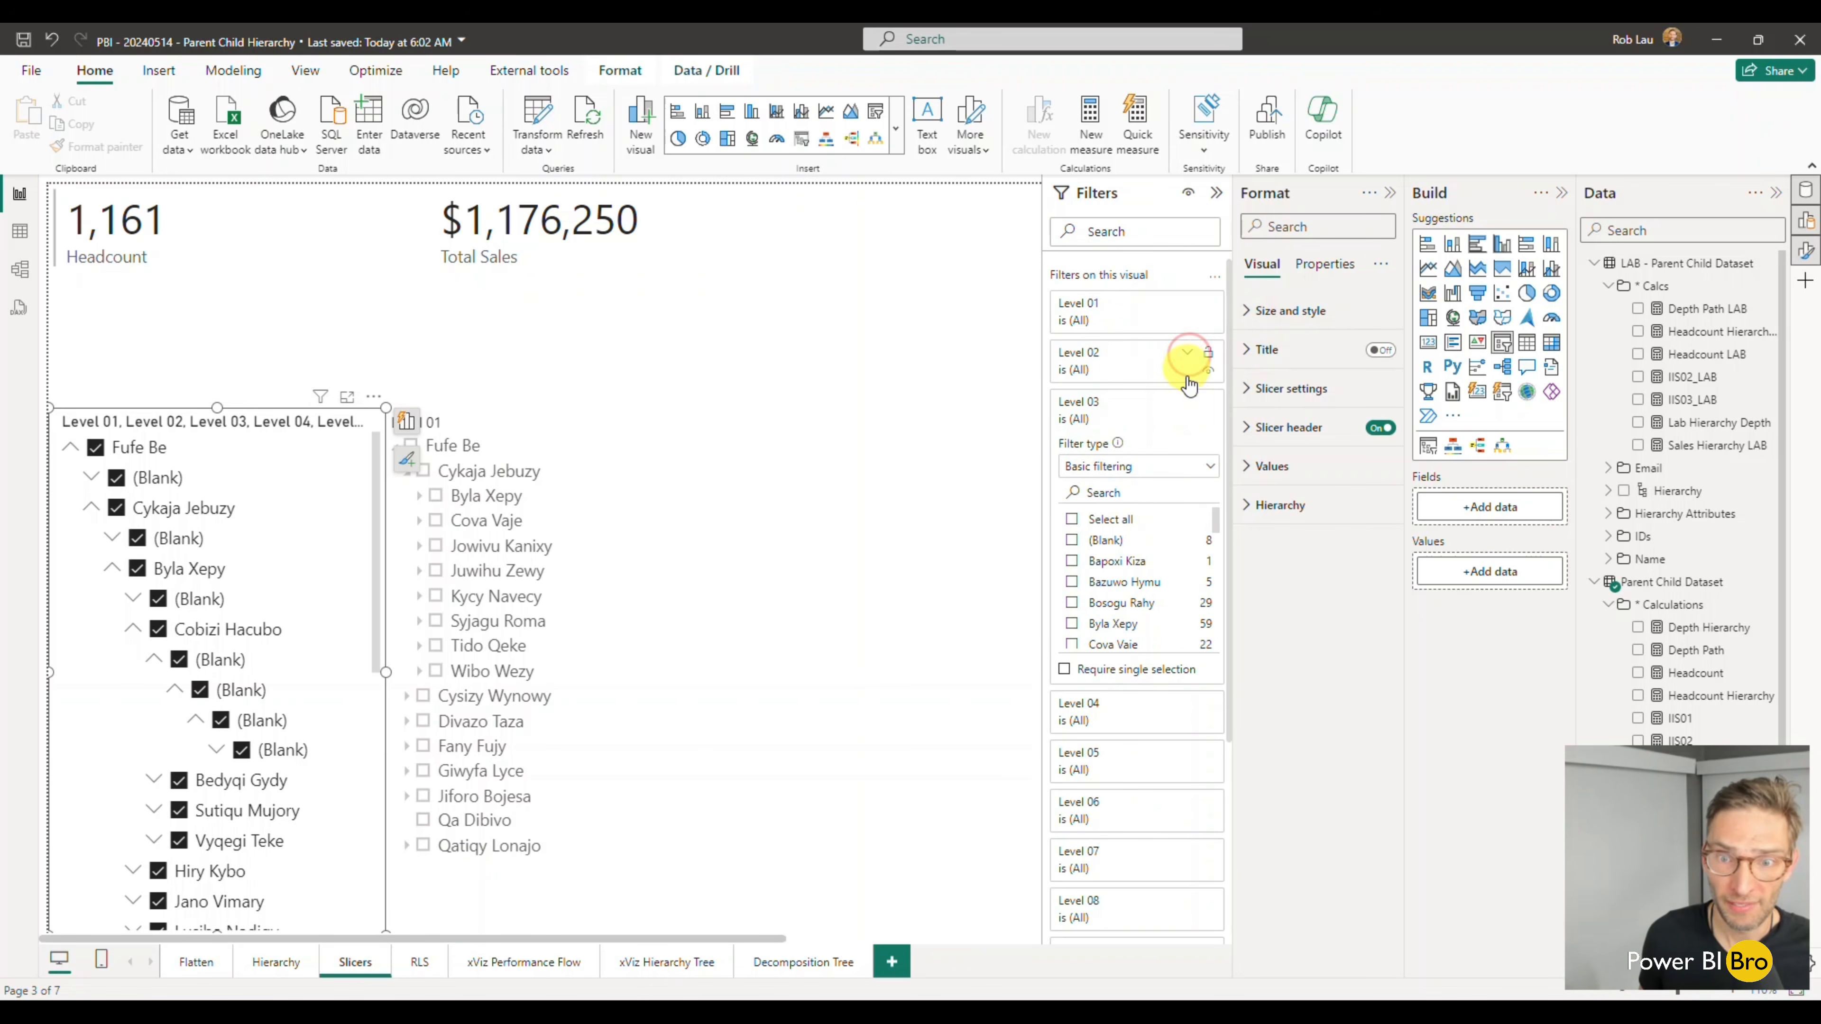
pyautogui.click(1188, 403)
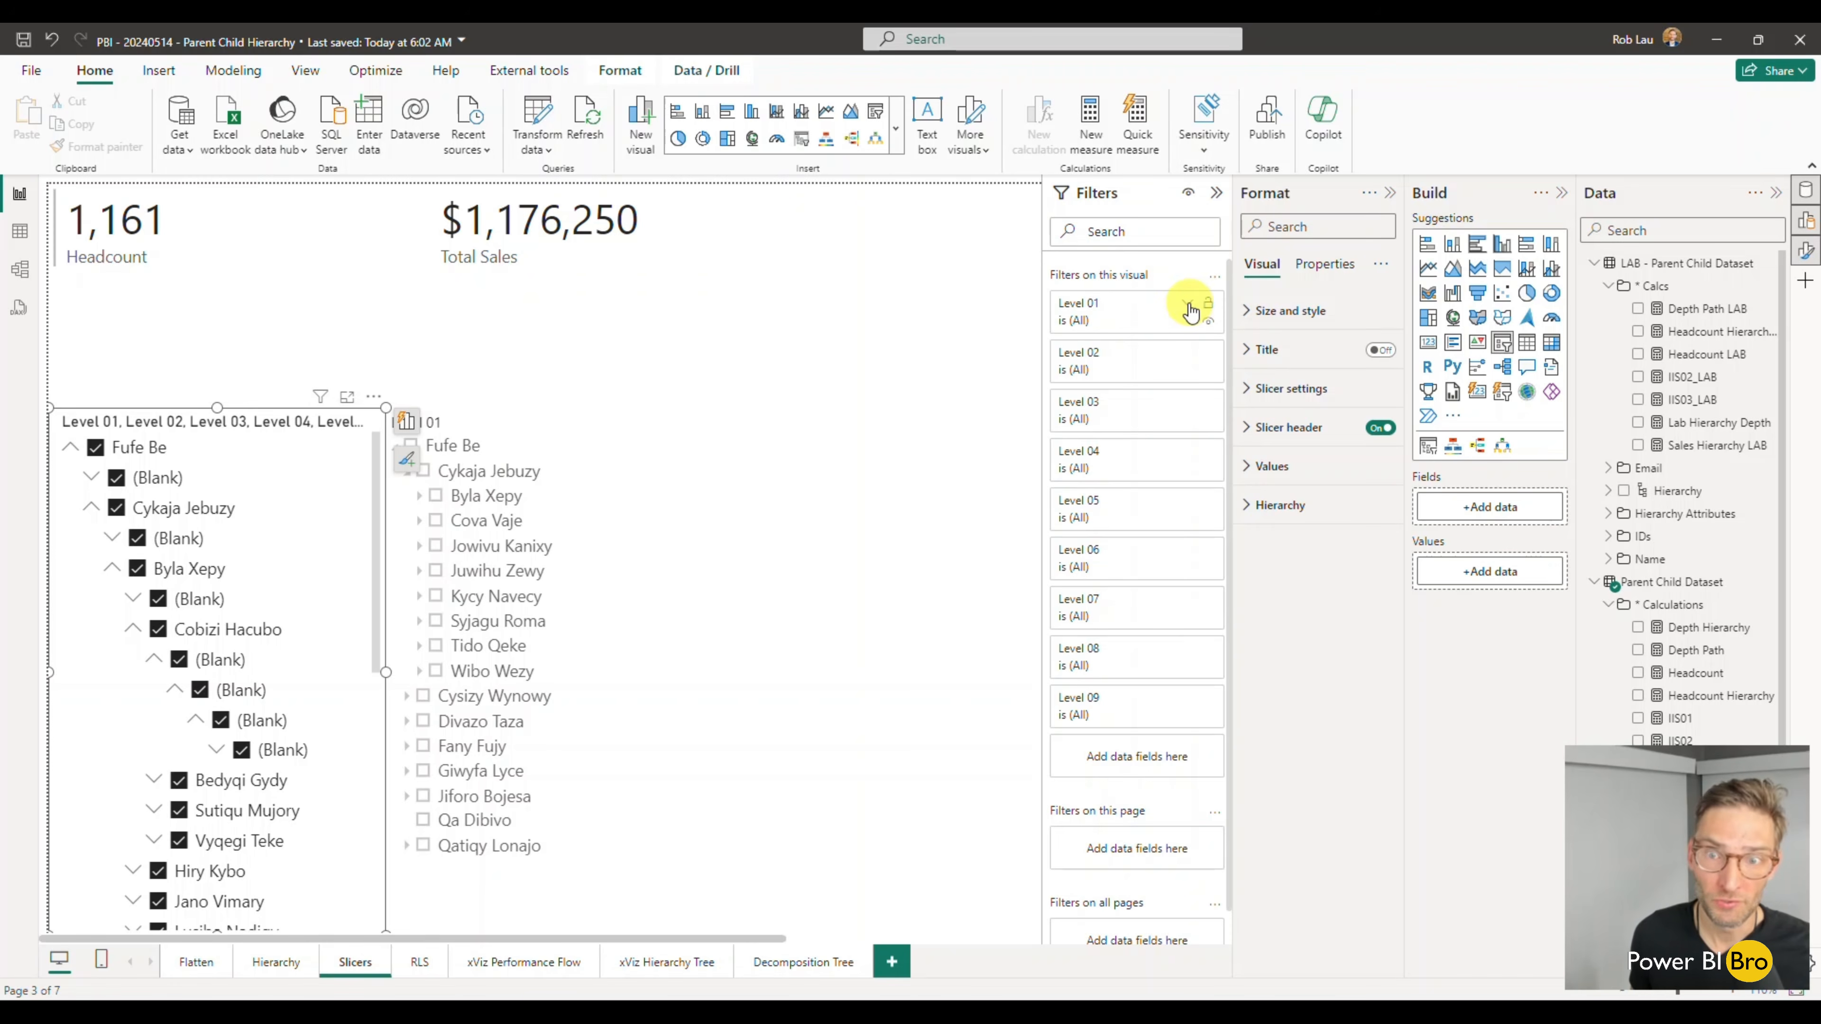
pyautogui.click(1188, 307)
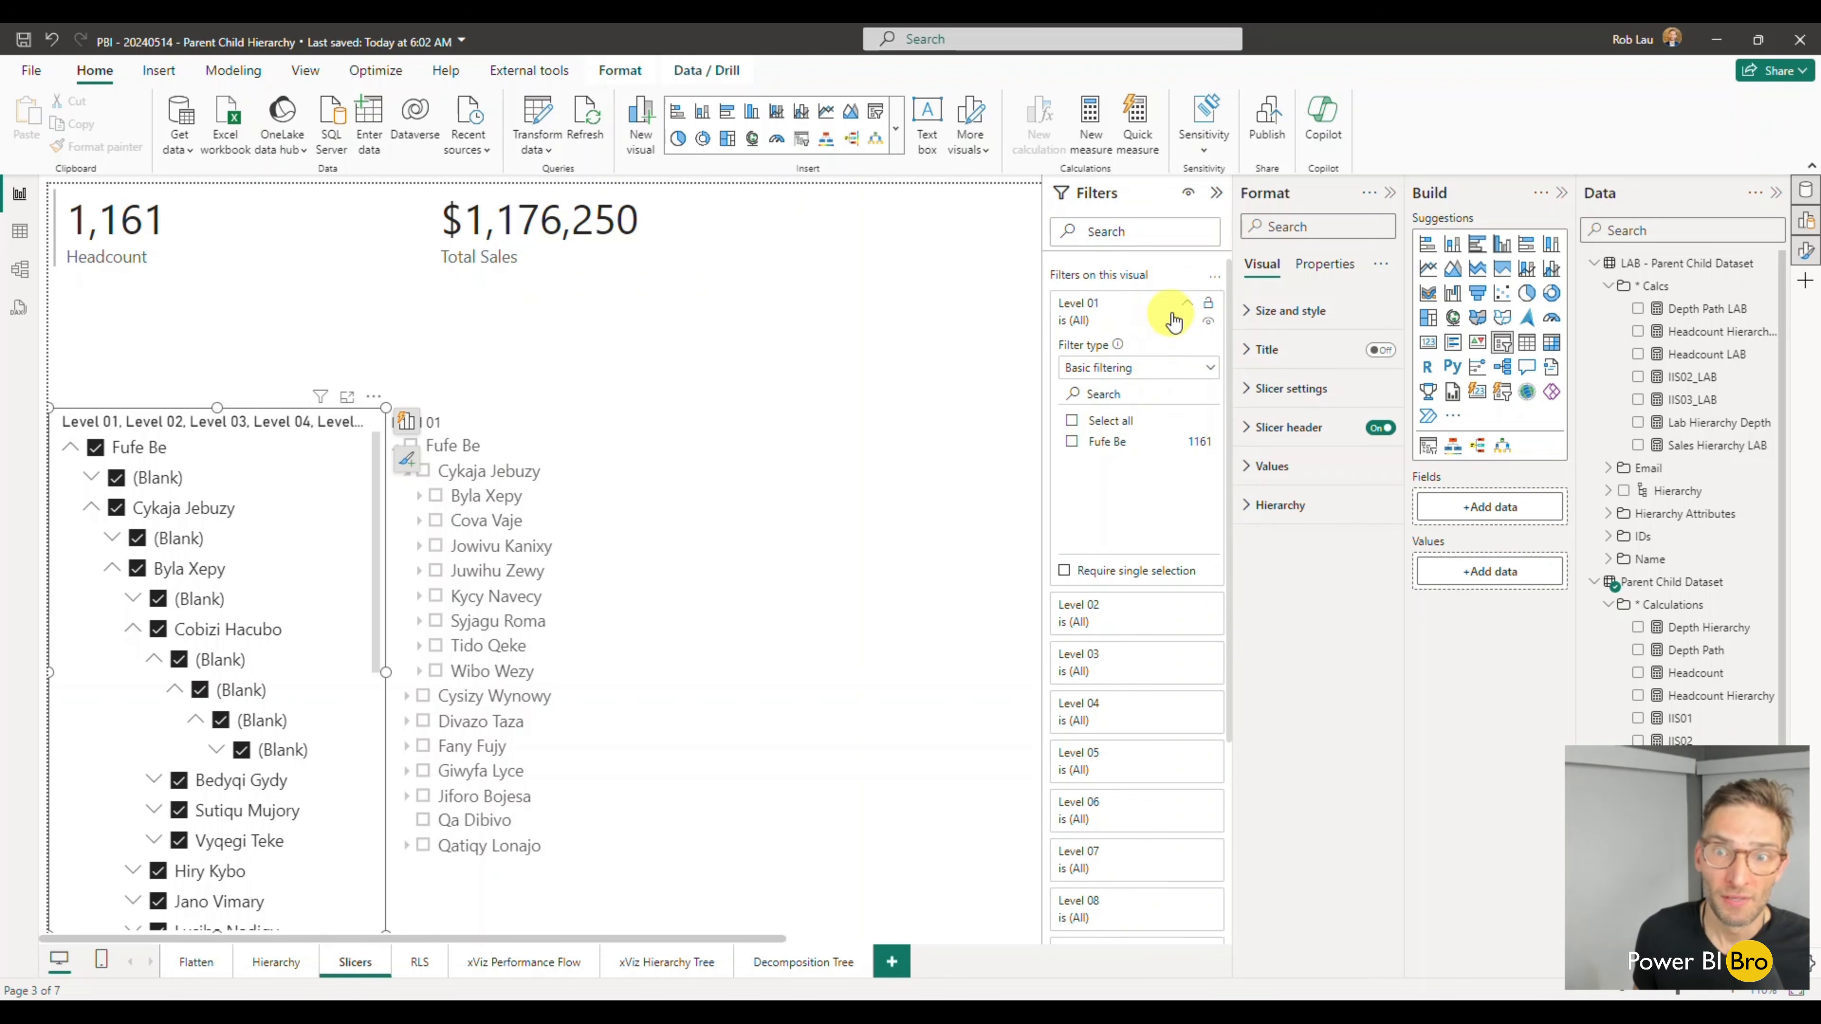
pyautogui.click(1188, 307)
# - Filter the slicer's Level 02 to include every value except (Blank)
pyautogui.click(1186, 351)
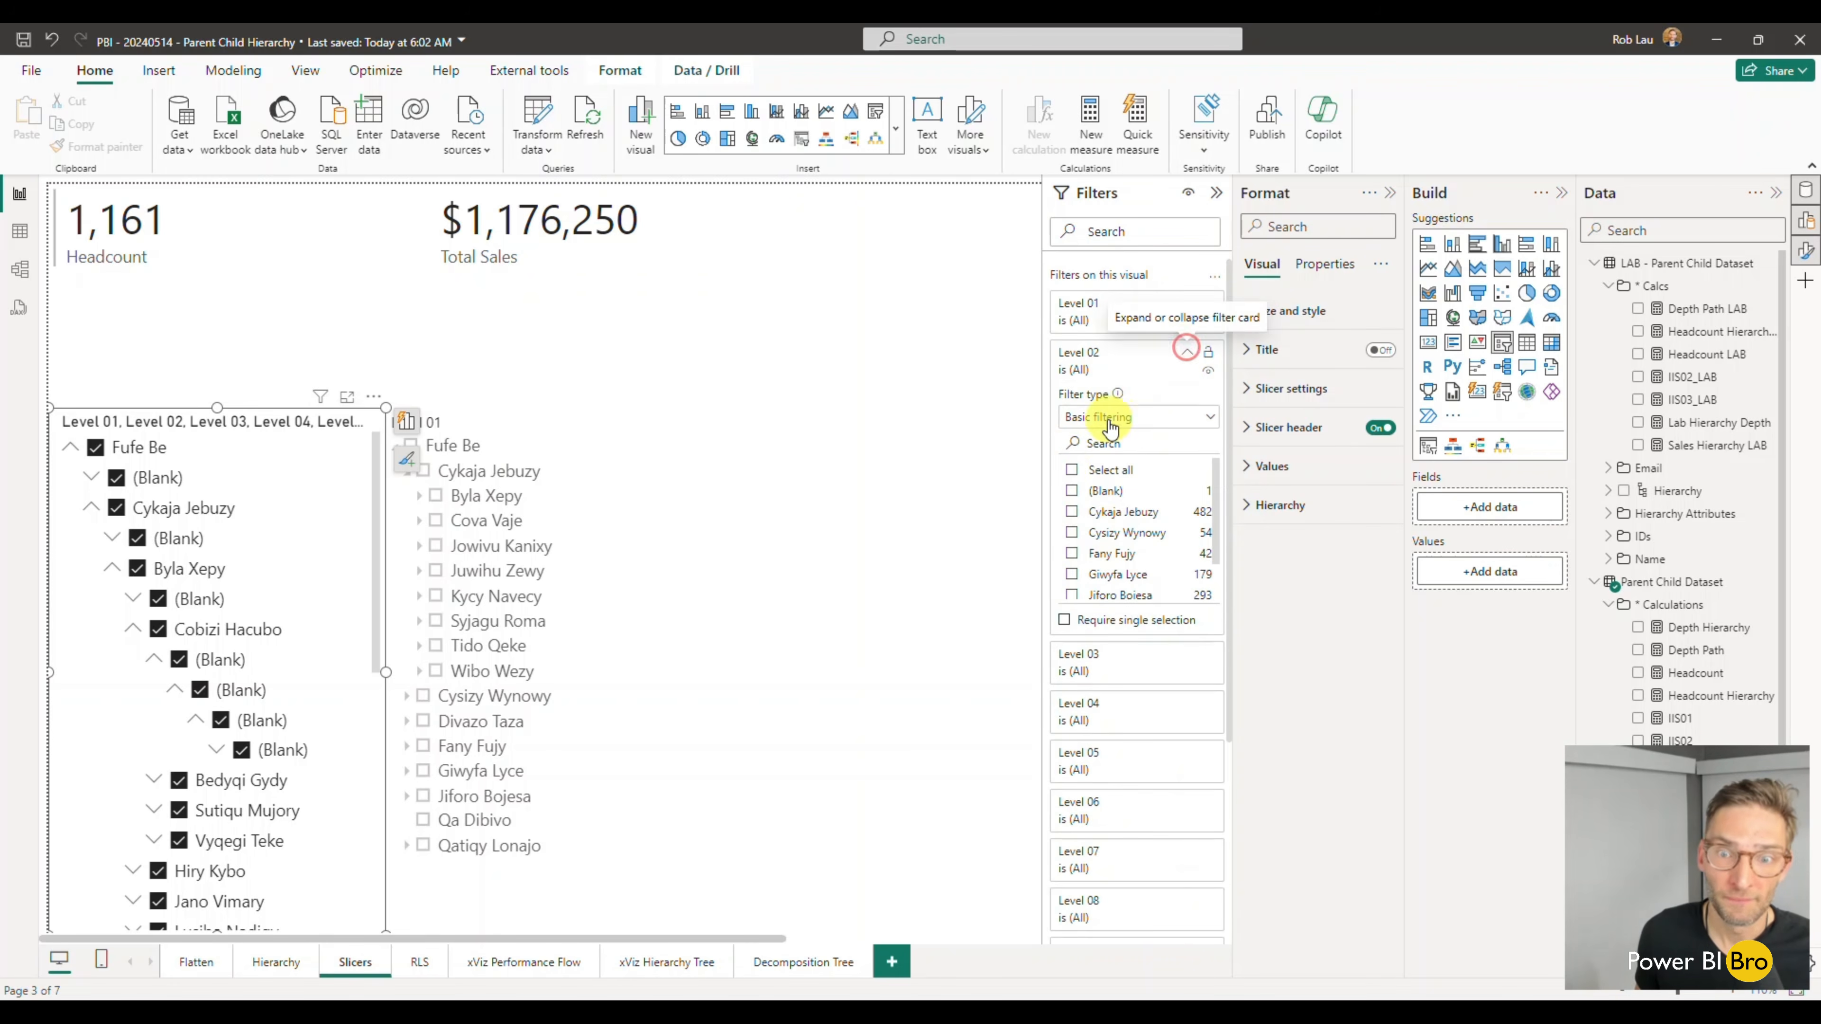
pyautogui.click(1071, 469)
pyautogui.click(1072, 492)
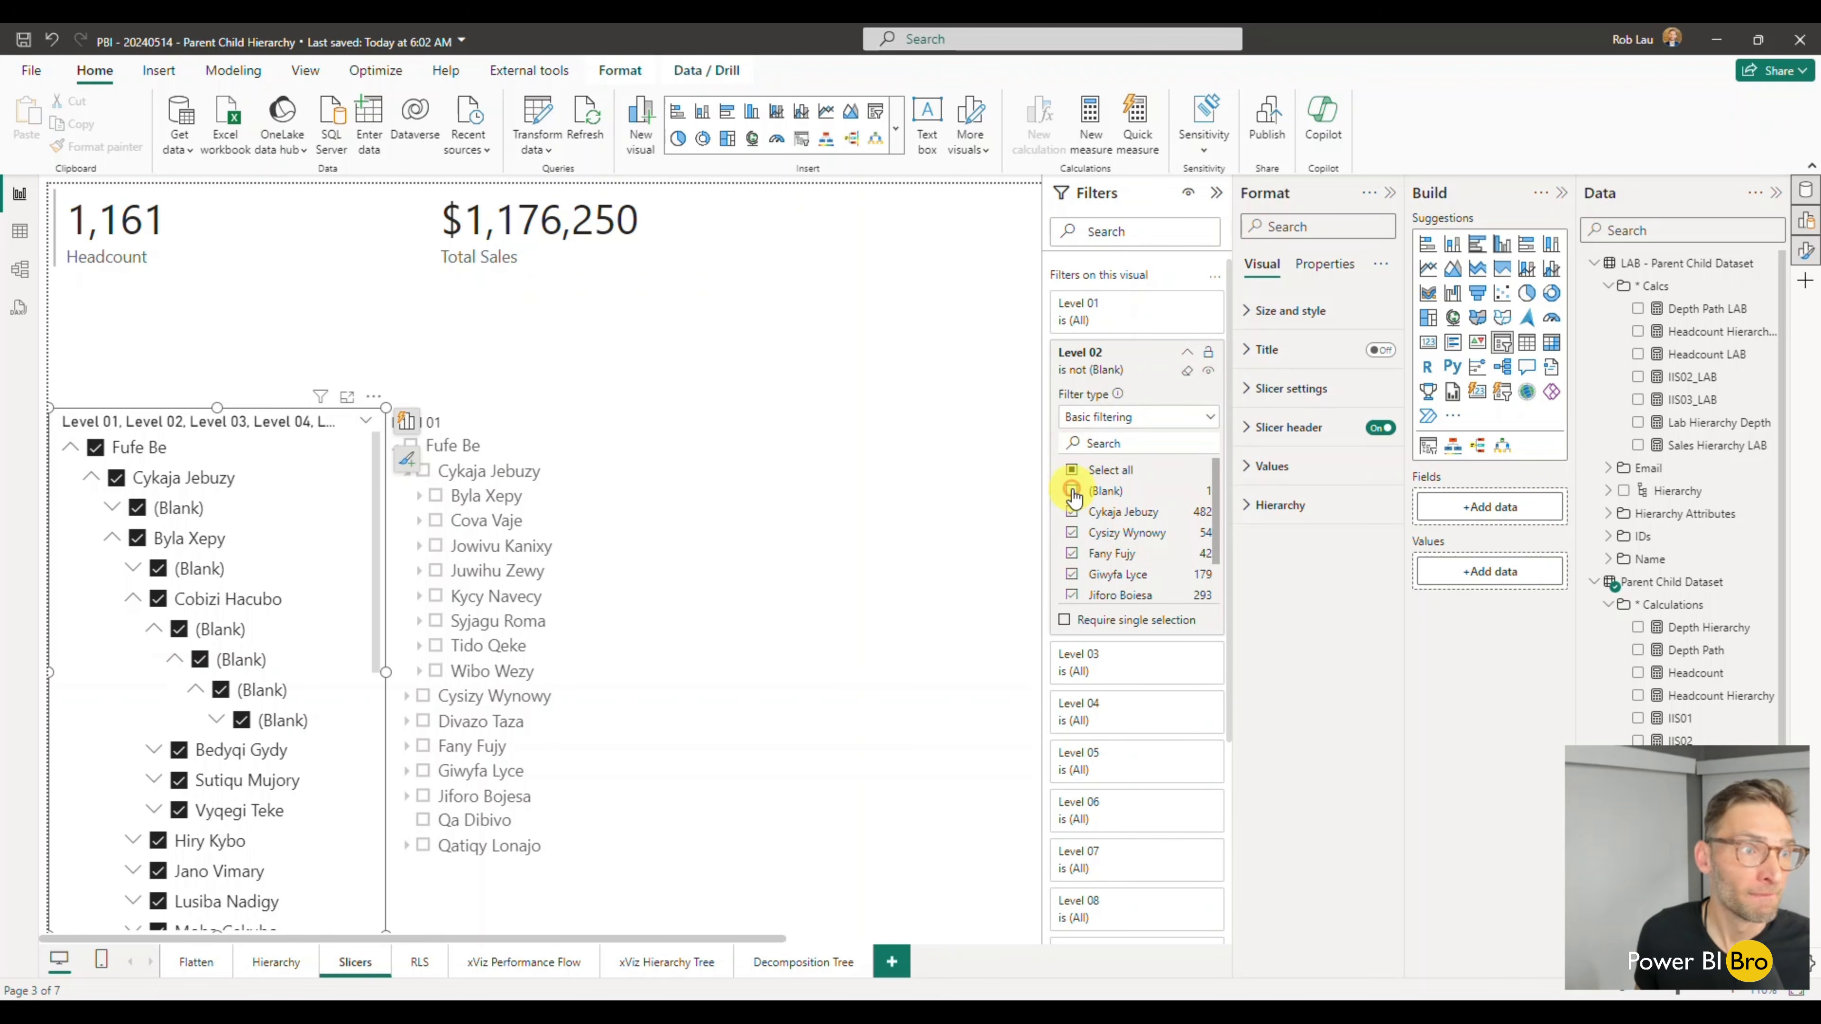
pyautogui.click(1189, 352)
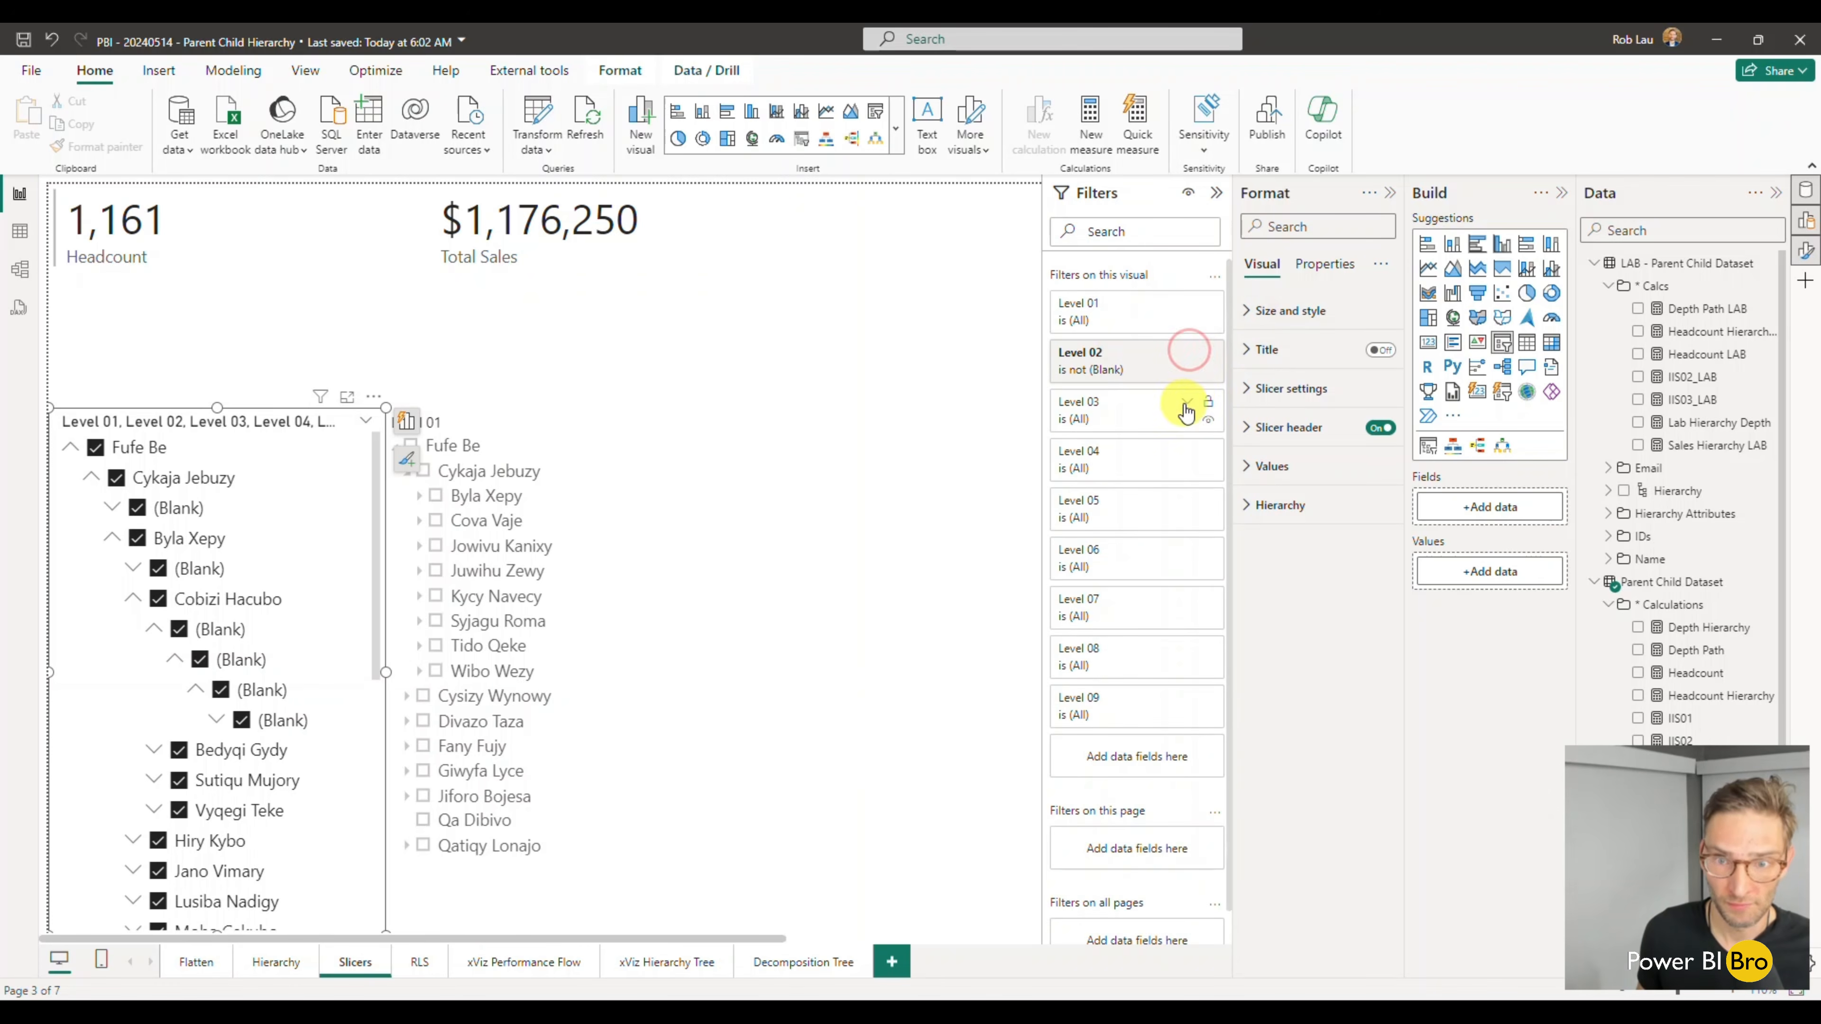
# - Filter the slicer's Level 03 to include every value except (Blank), and collapse its filter card
pyautogui.click(1186, 400)
pyautogui.click(1073, 520)
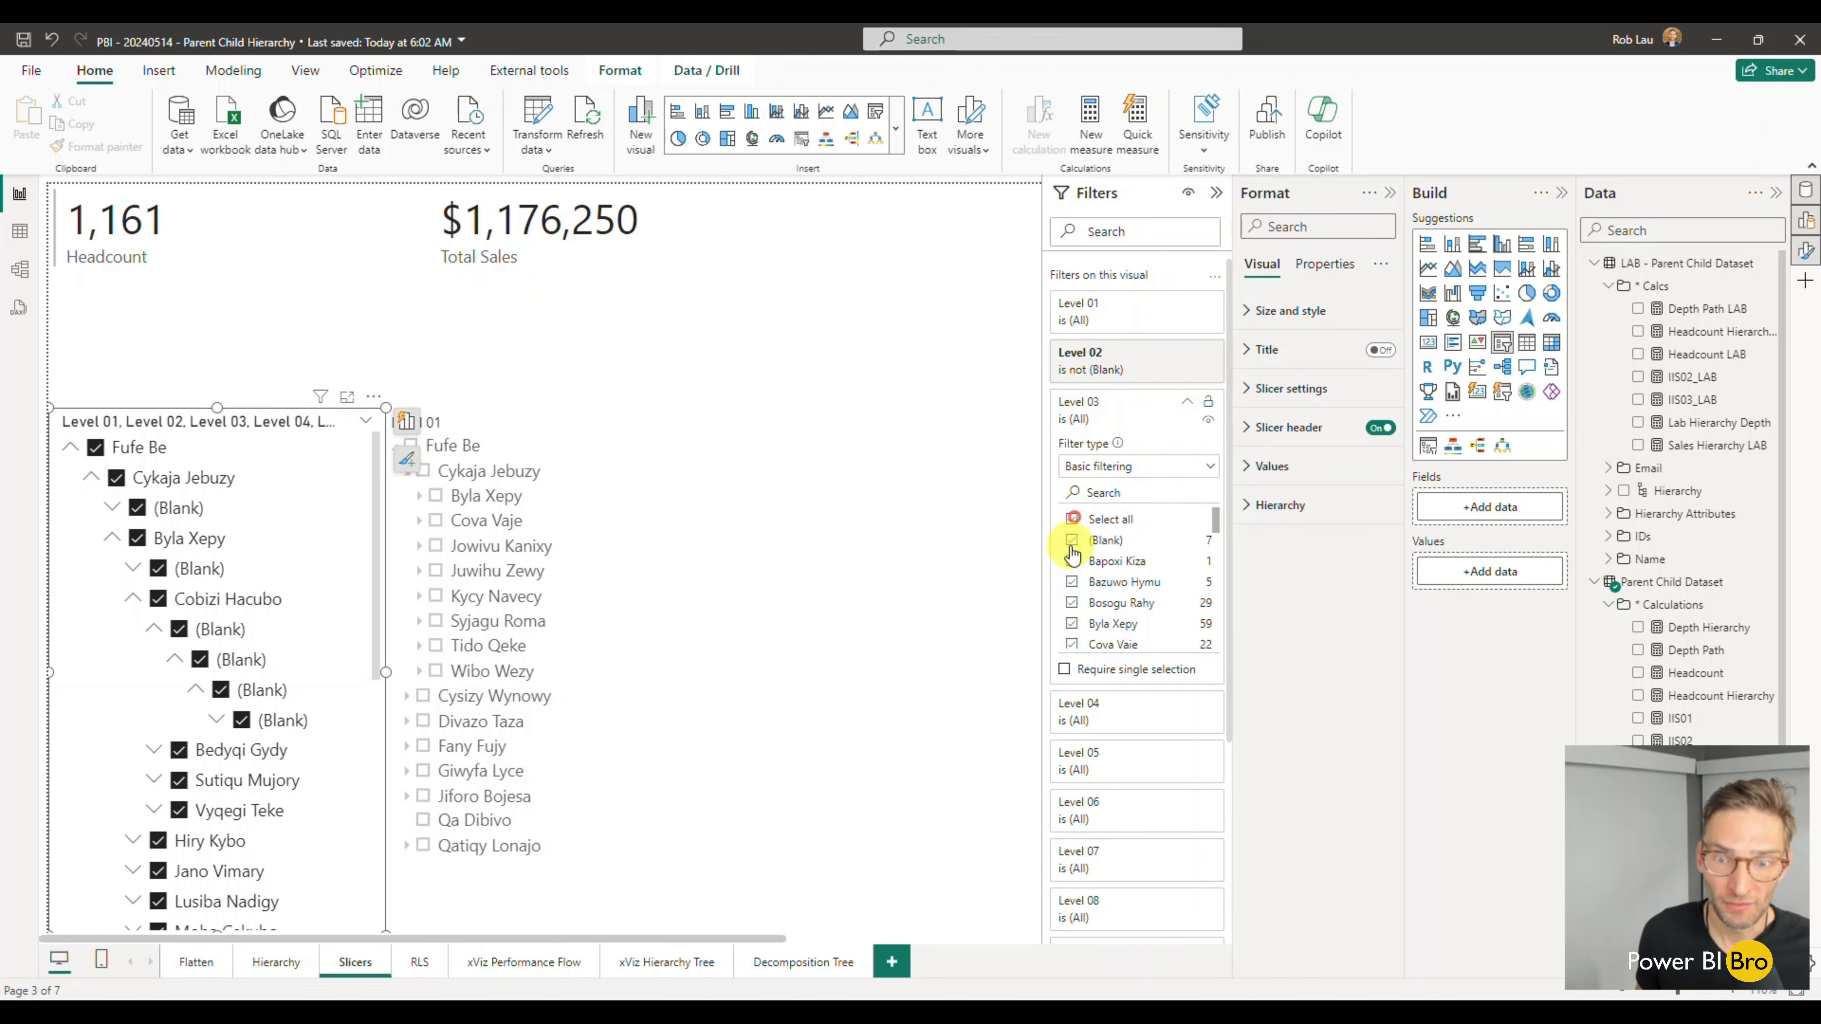
pyautogui.click(1073, 543)
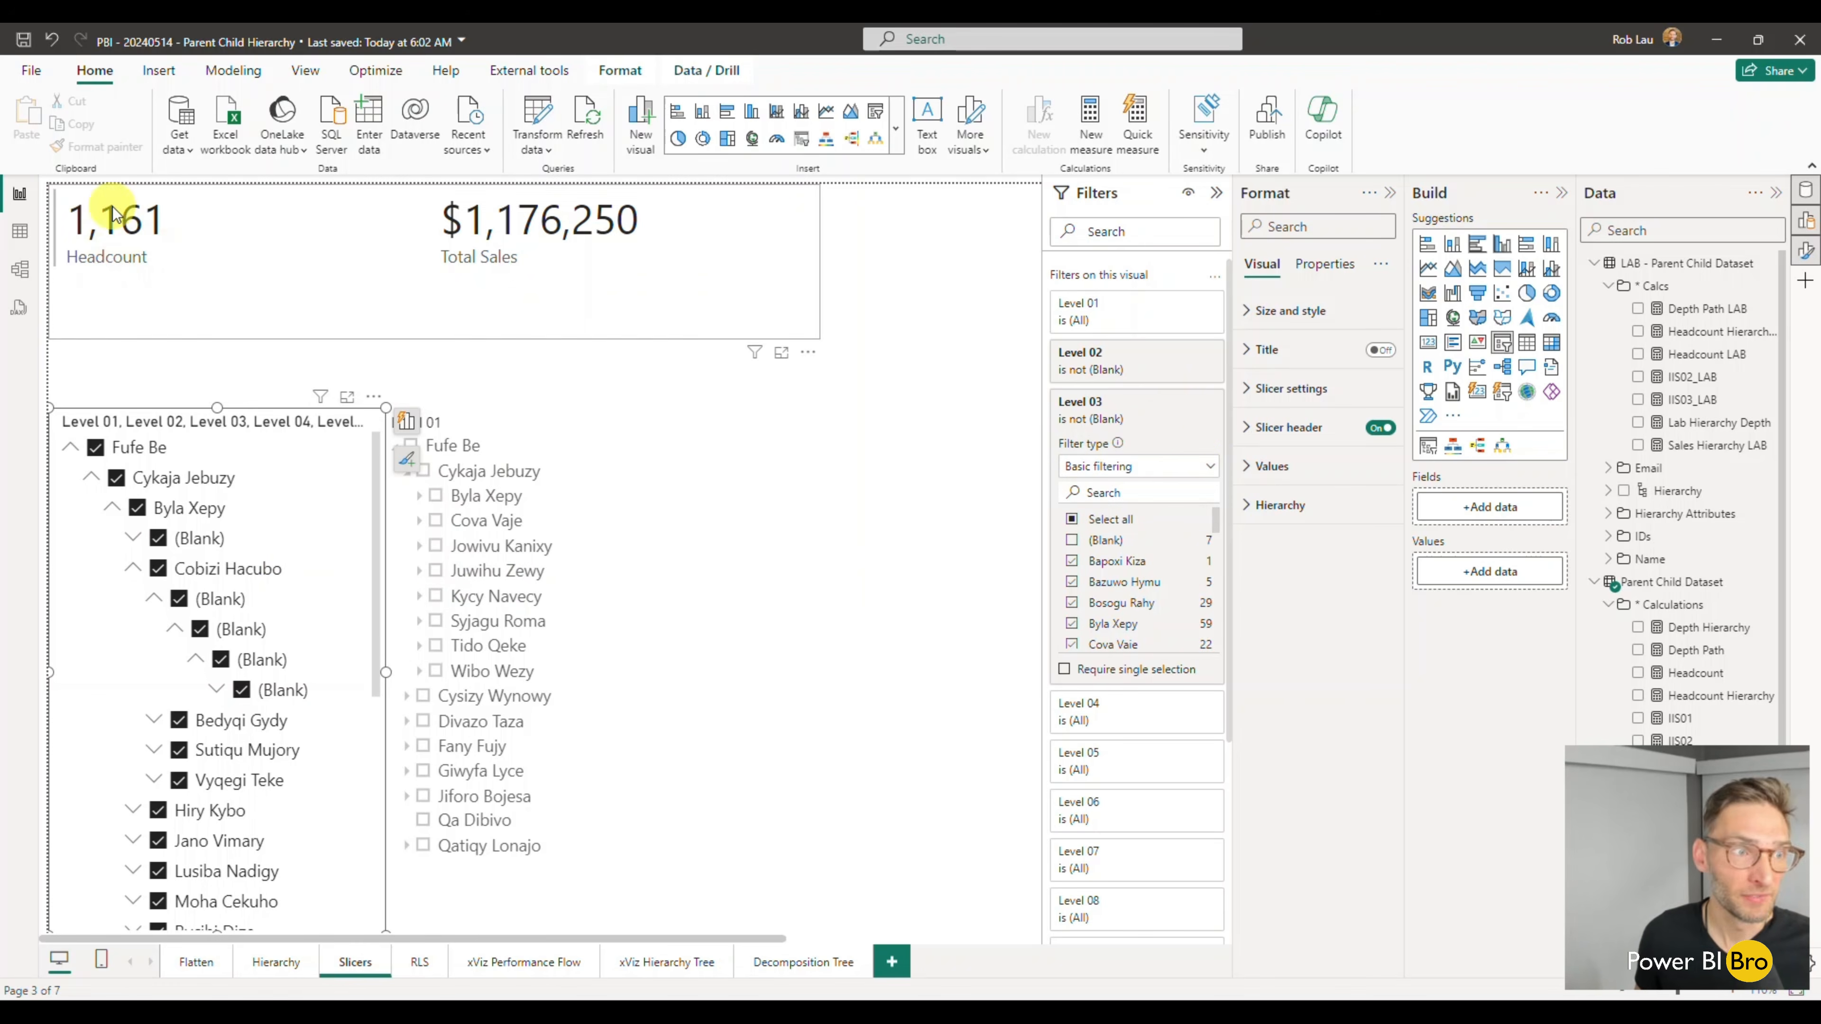
pyautogui.click(1187, 403)
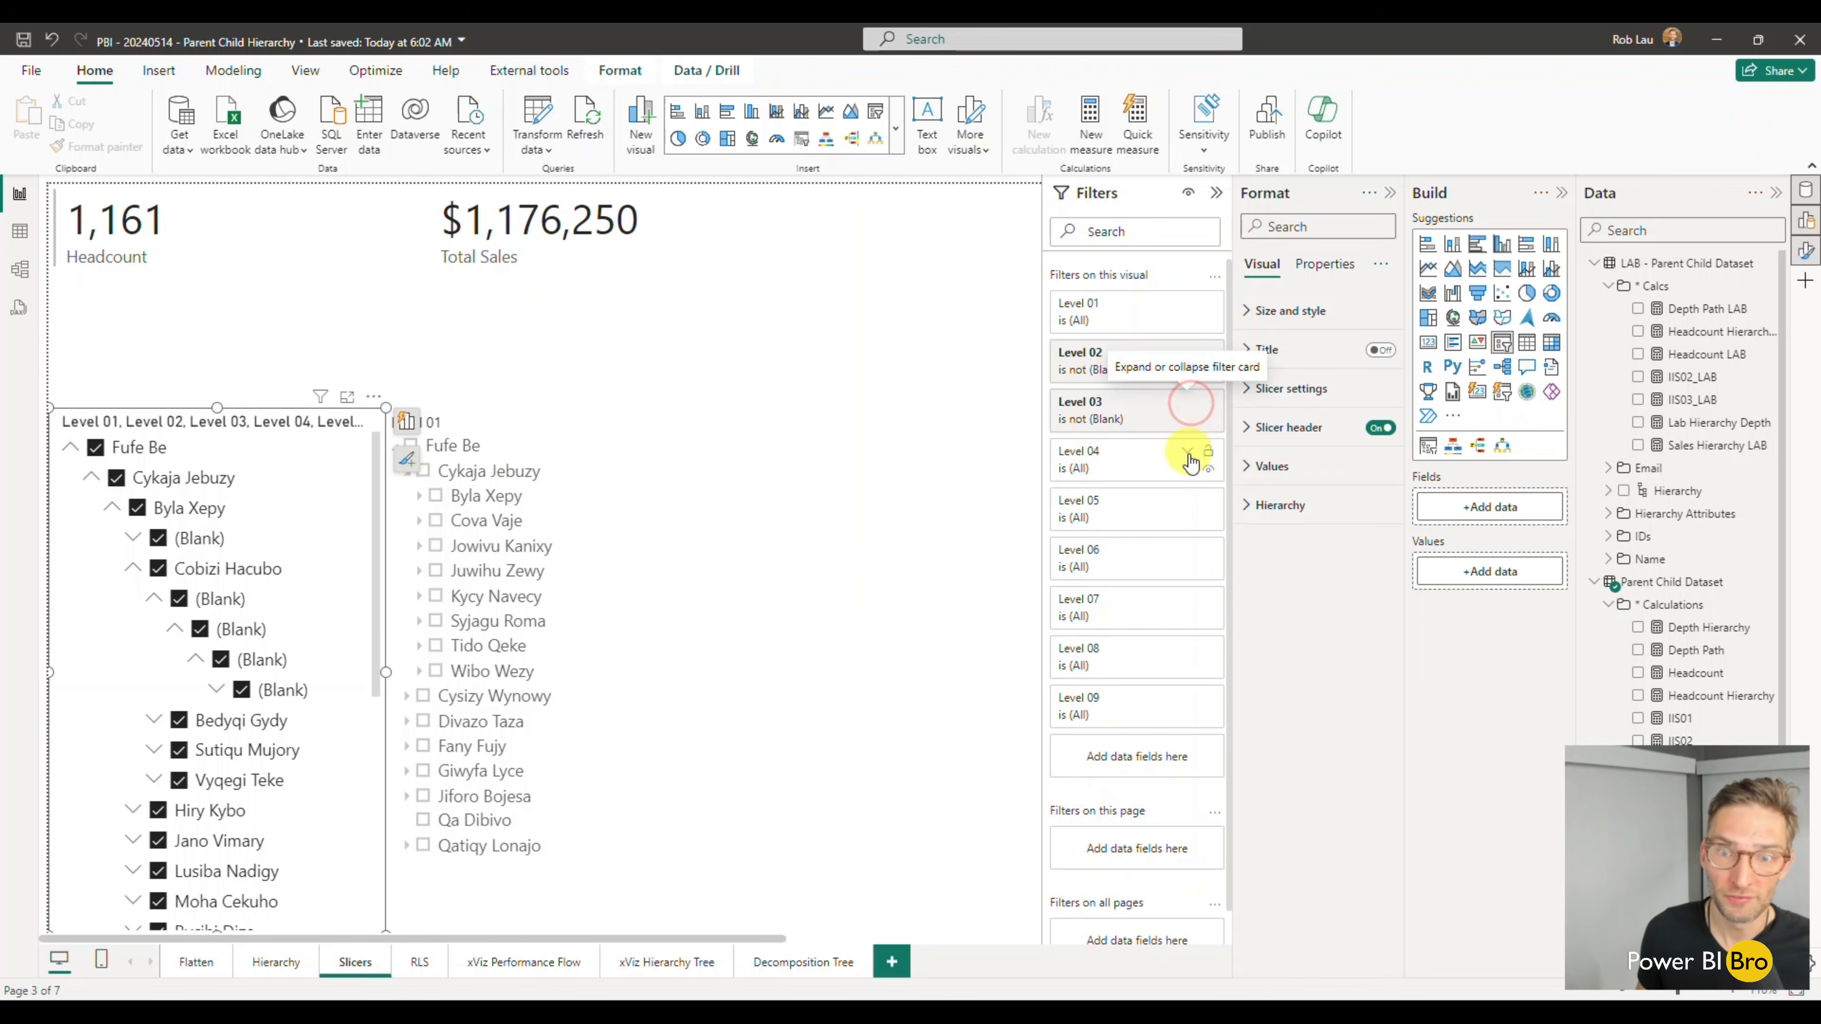
# - Filter the slicer's Level 04 to include every value except (Blank), and collapse its filter card
pyautogui.click(1189, 451)
pyautogui.click(1104, 571)
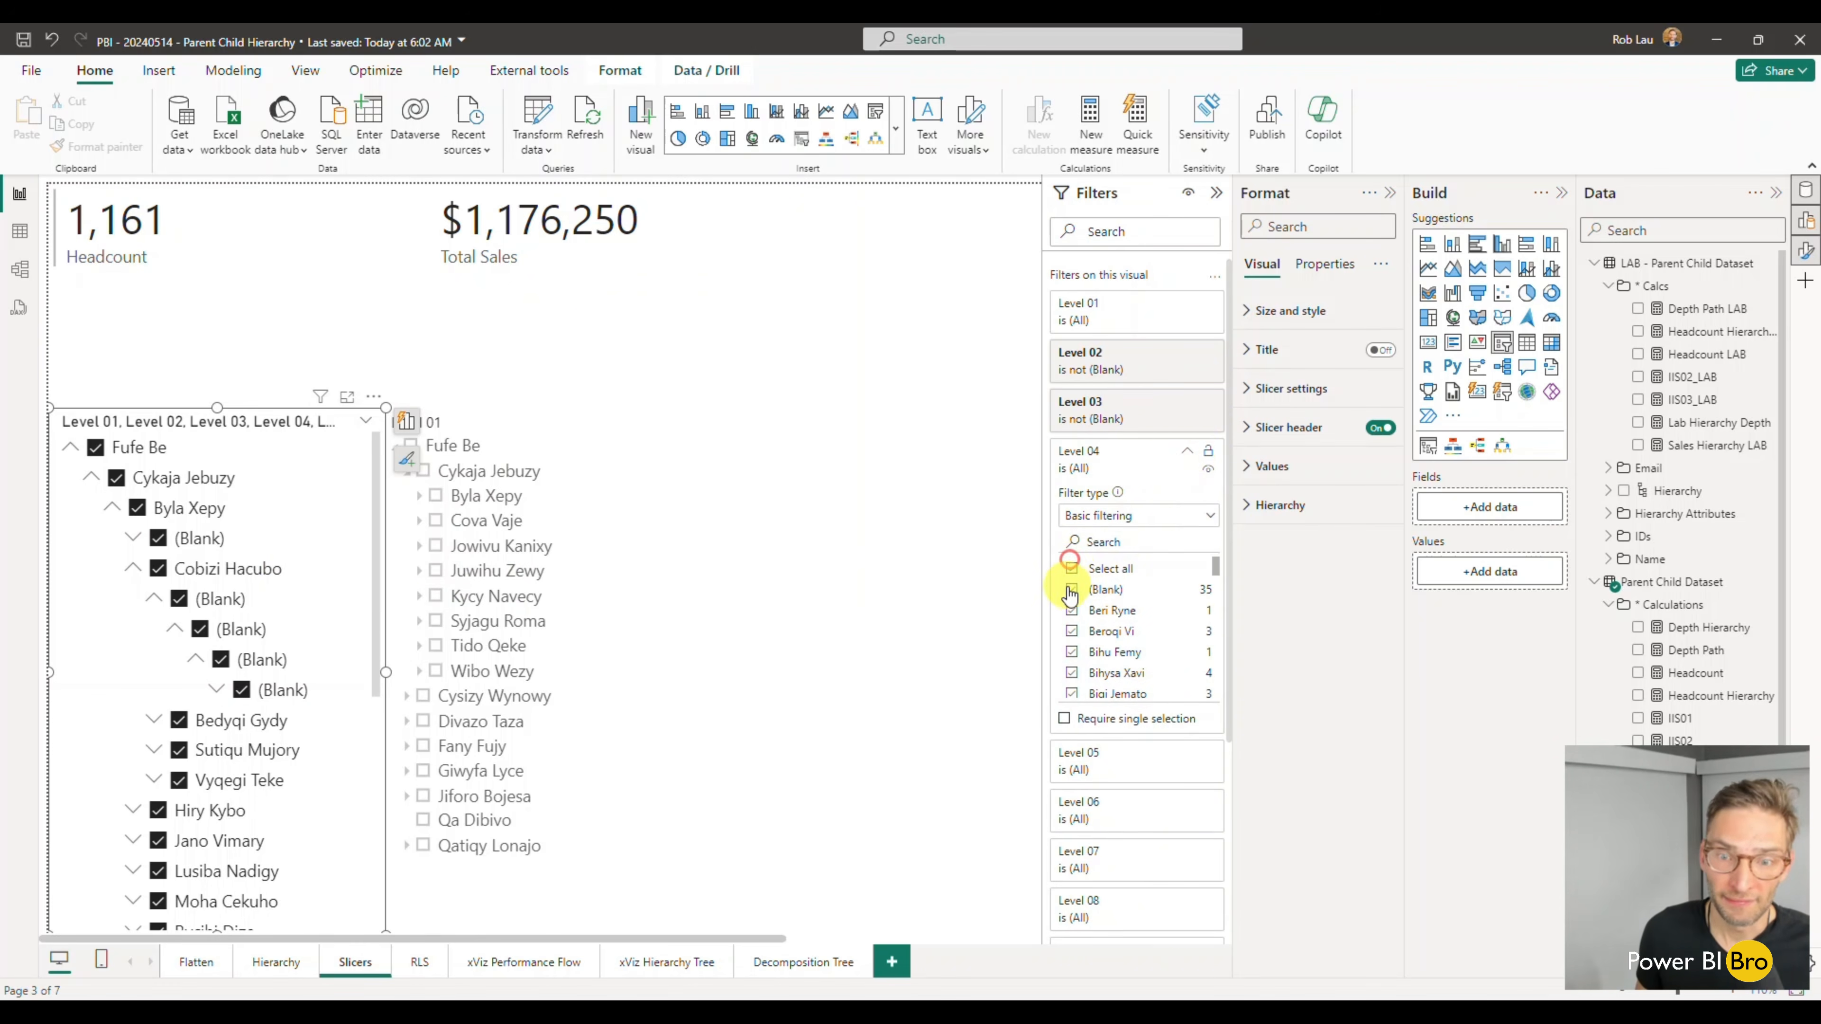
pyautogui.click(1072, 589)
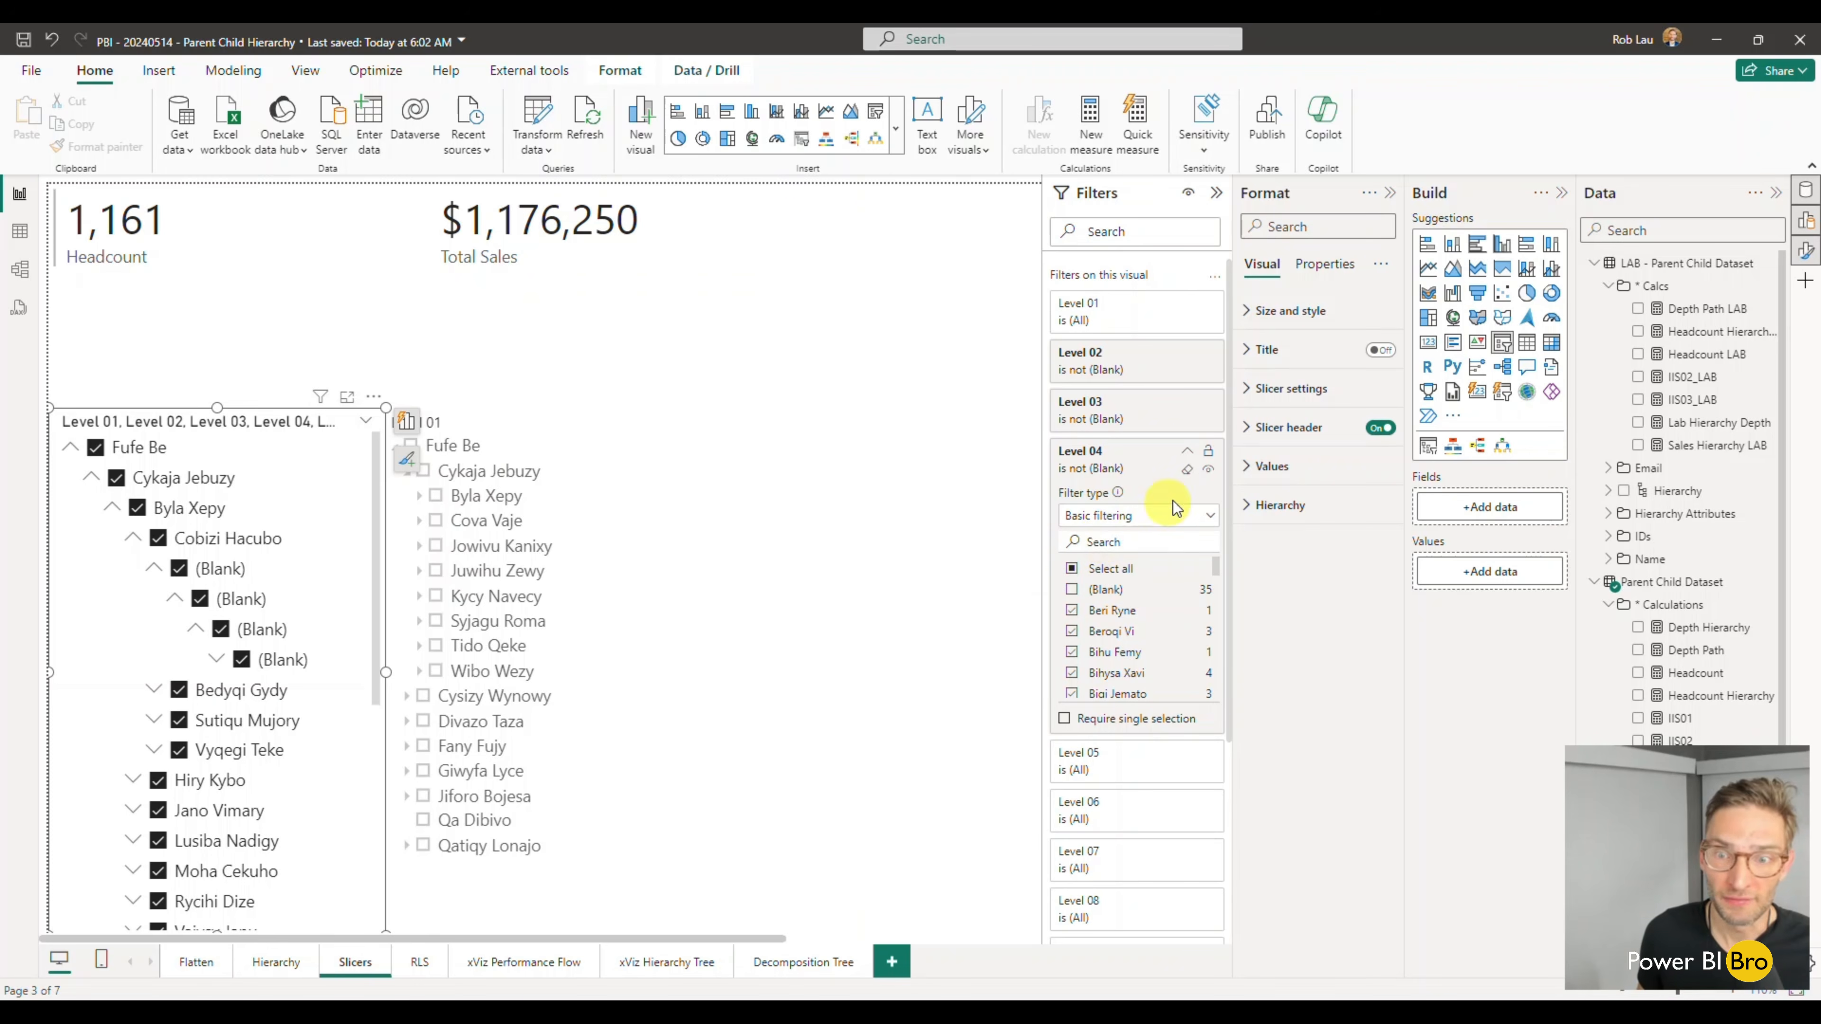
pyautogui.click(1189, 454)
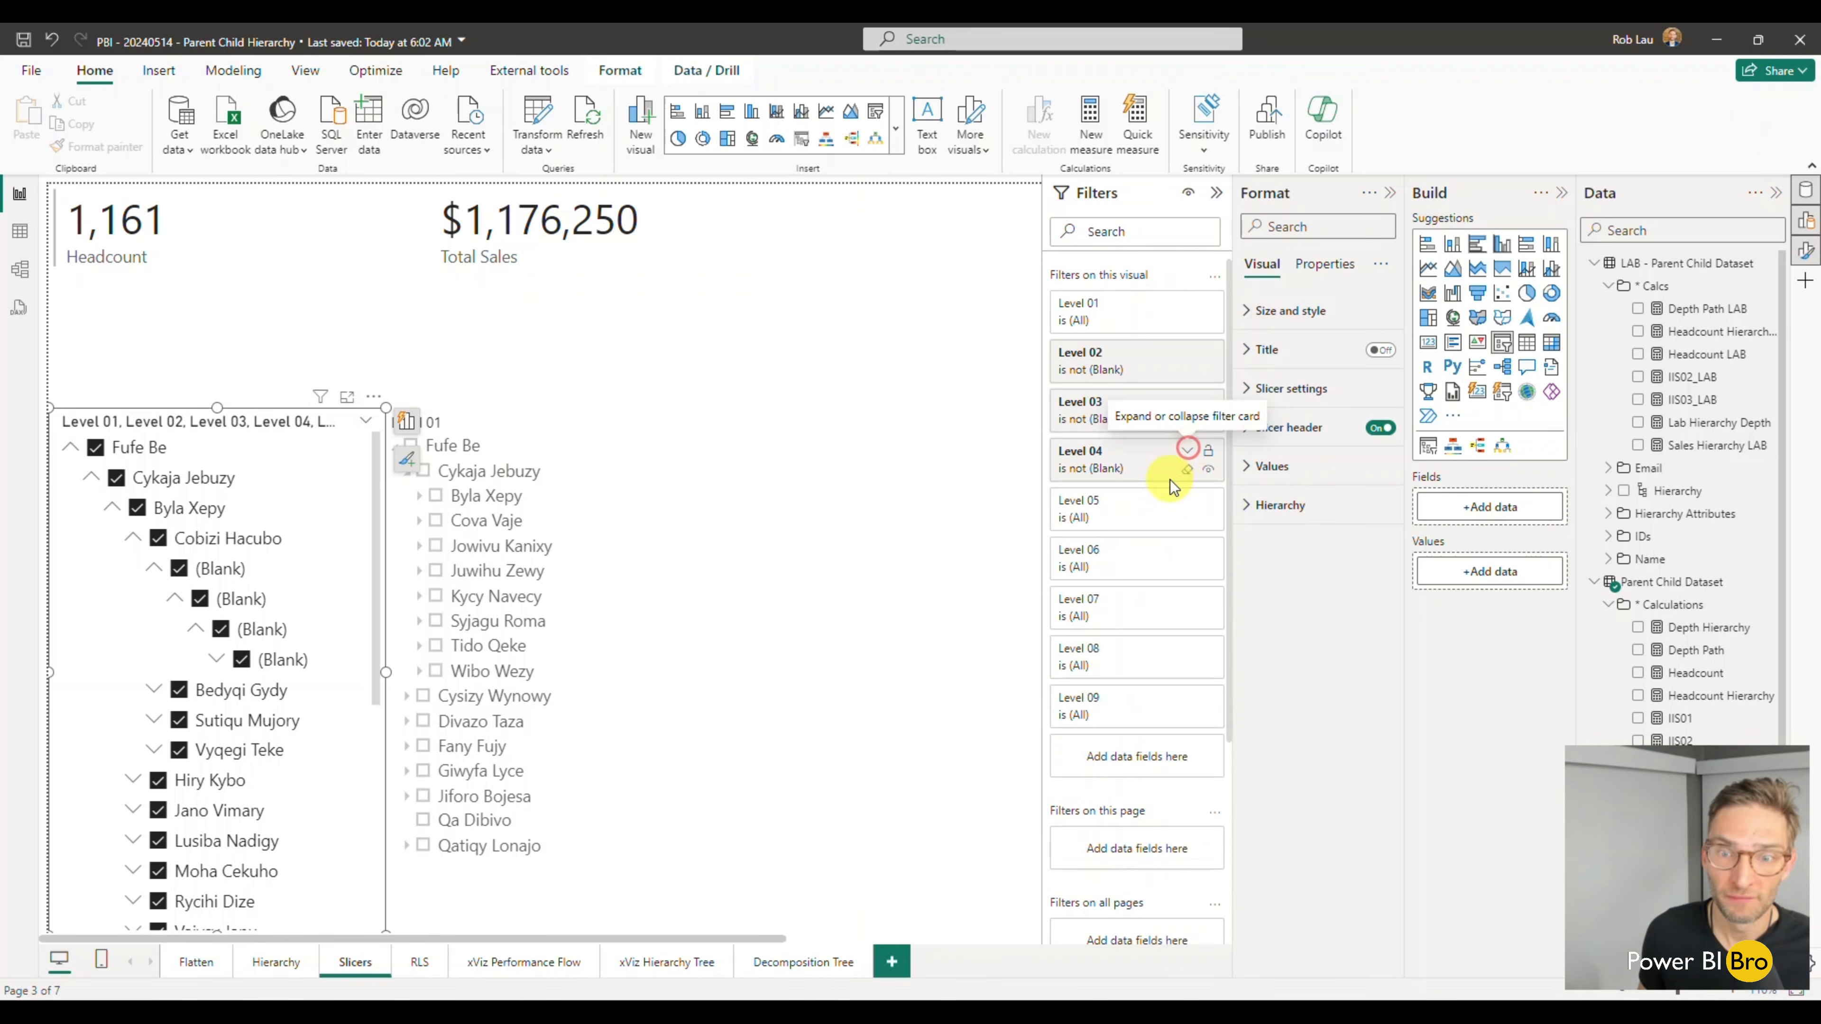
# - Hide the slicer's Level 04, Level 03 and Level 02 filters from report readers
pyautogui.click(1208, 470)
pyautogui.click(1208, 419)
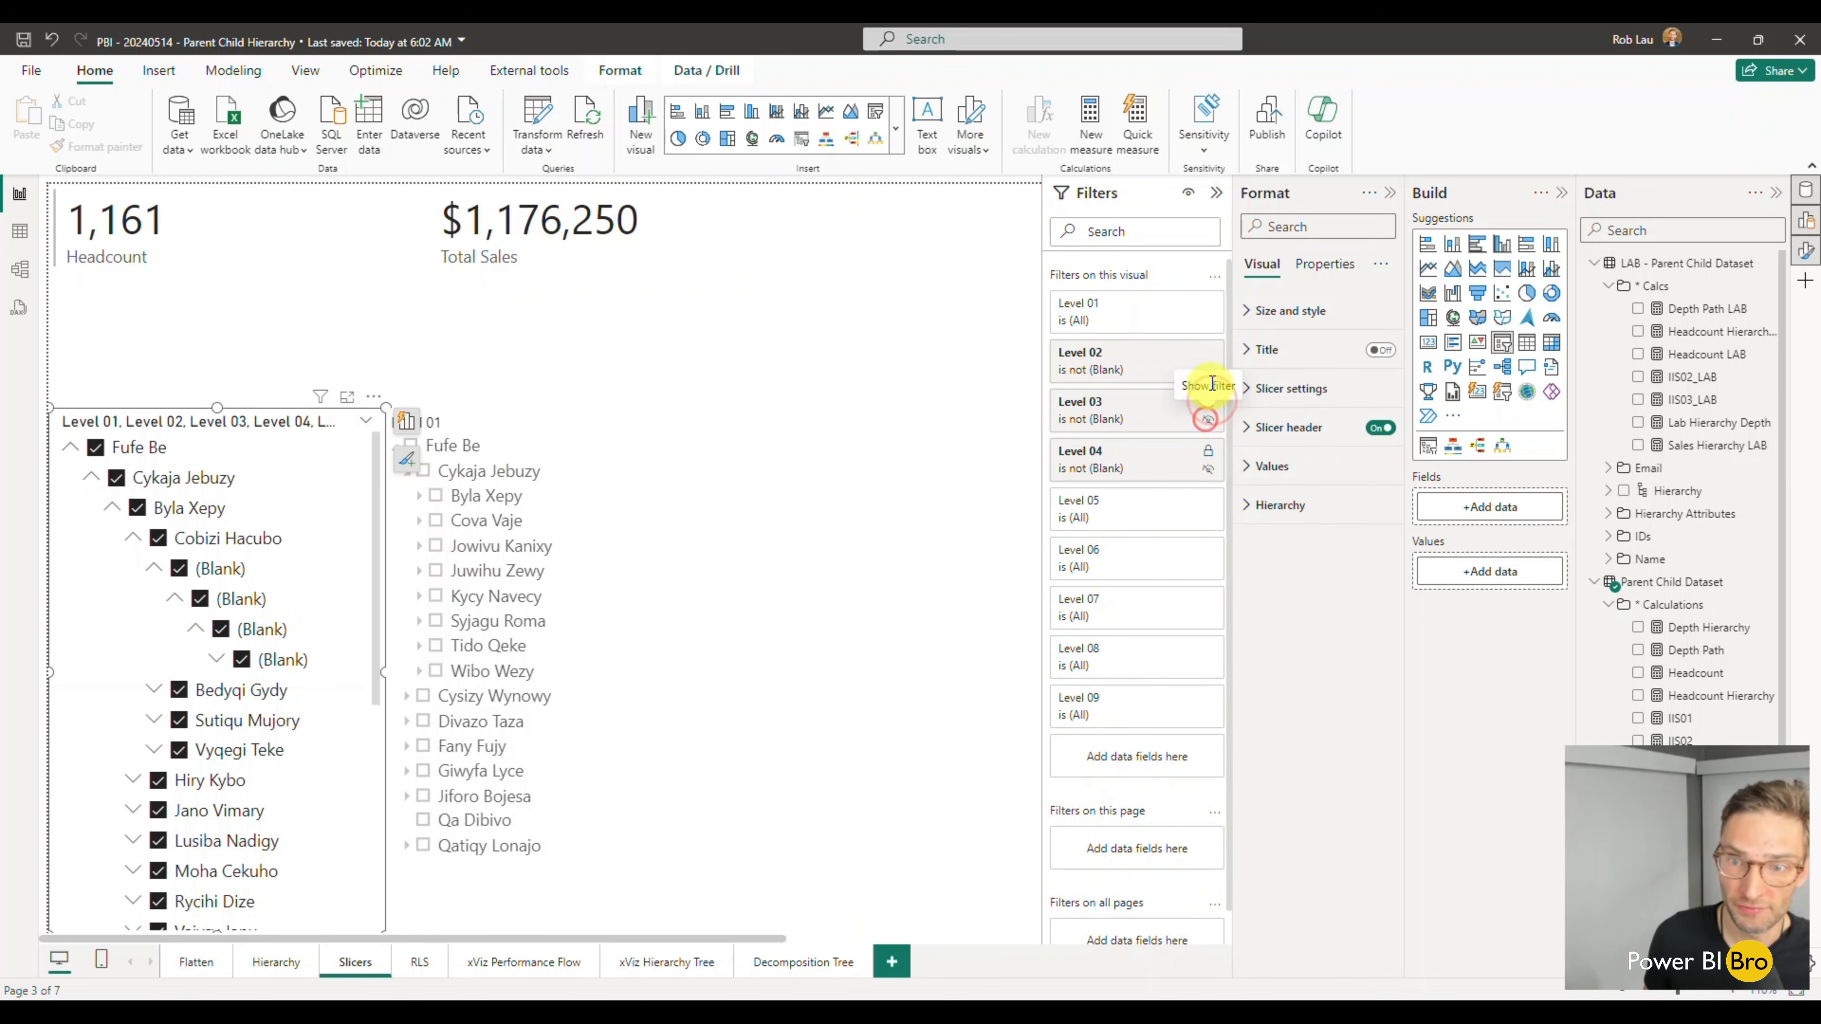
pyautogui.click(1209, 370)
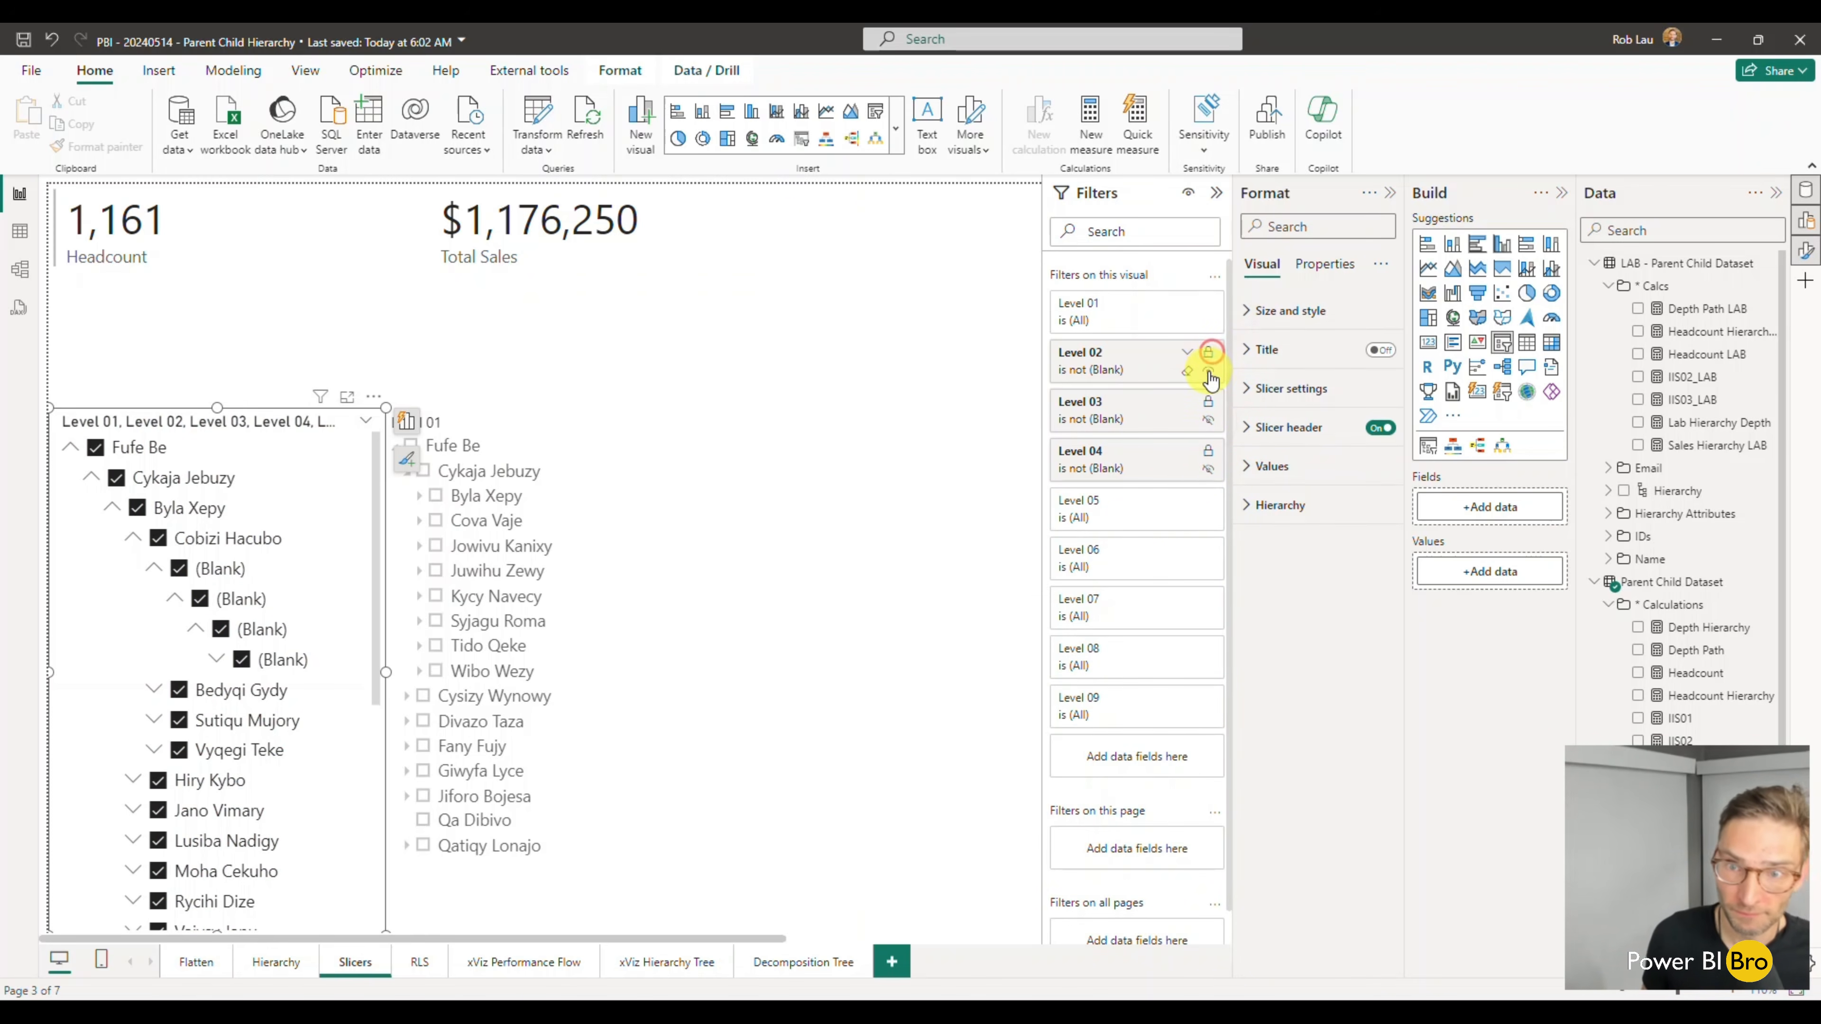
# - Filter the slicer's Level 05 to include every value except (Blank), and clear the selection of the whole hierarchy
pyautogui.click(1185, 509)
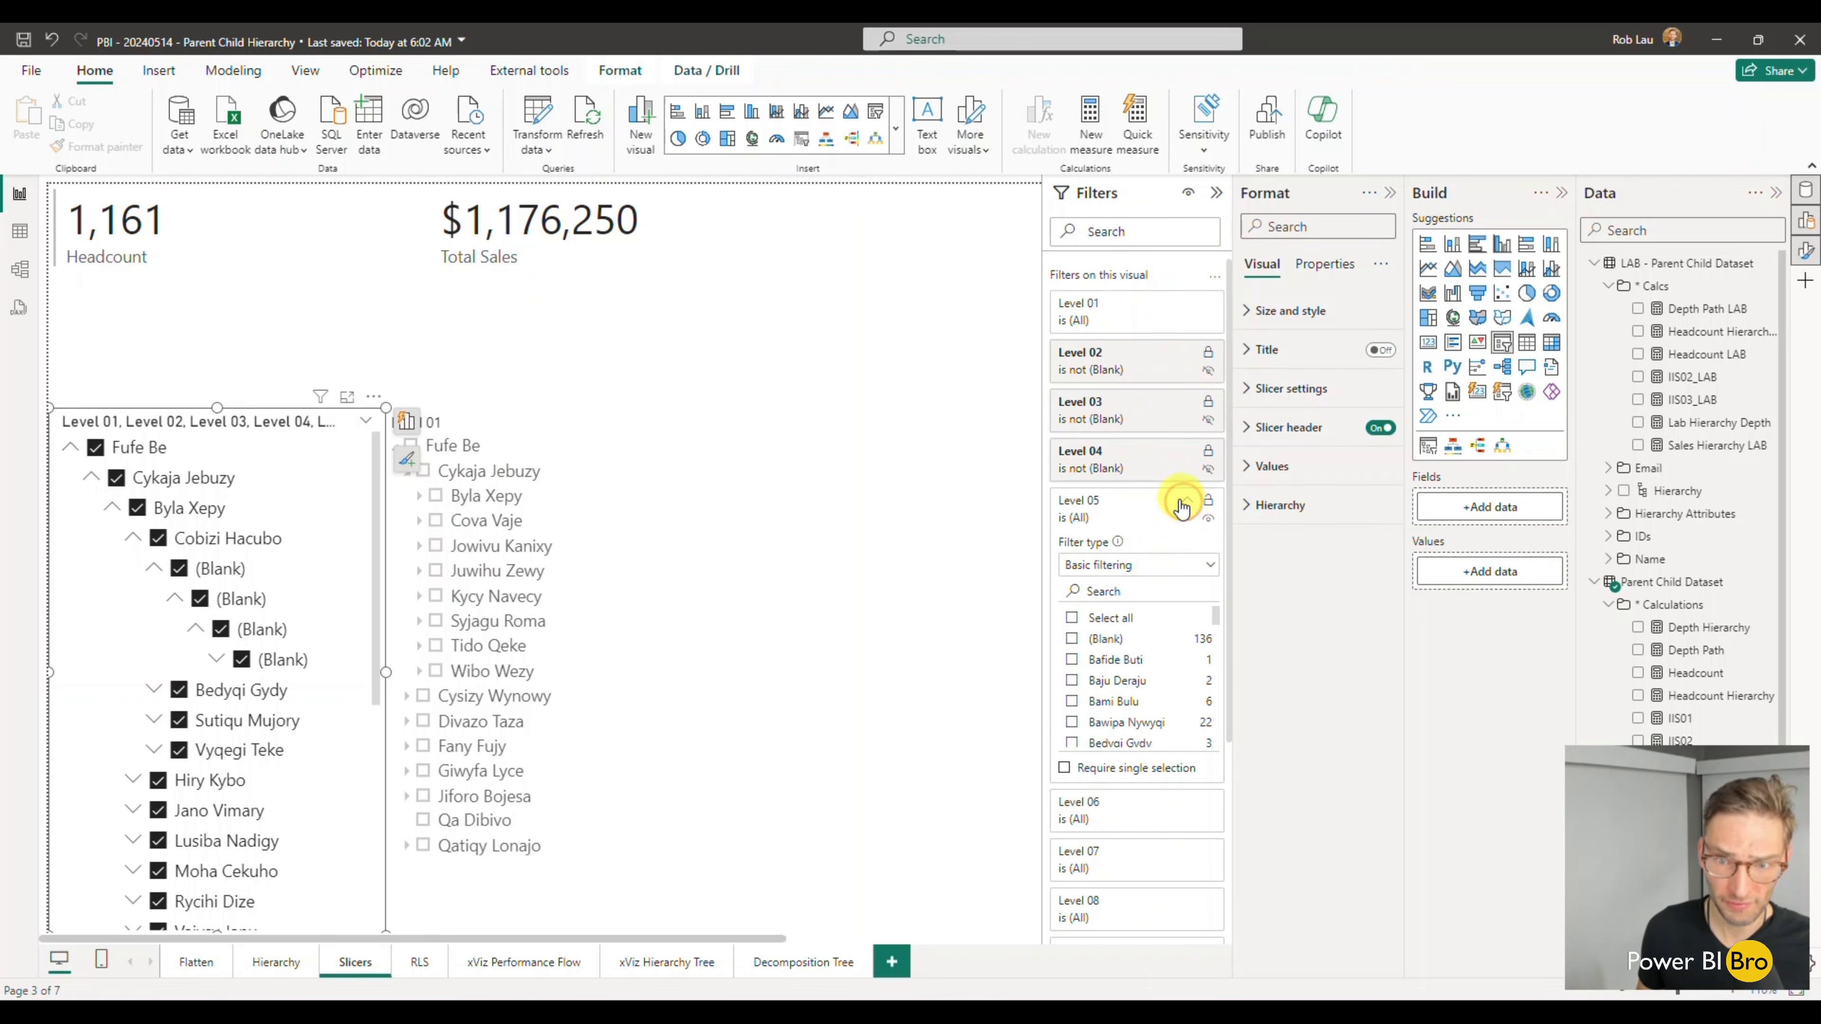
pyautogui.click(1071, 640)
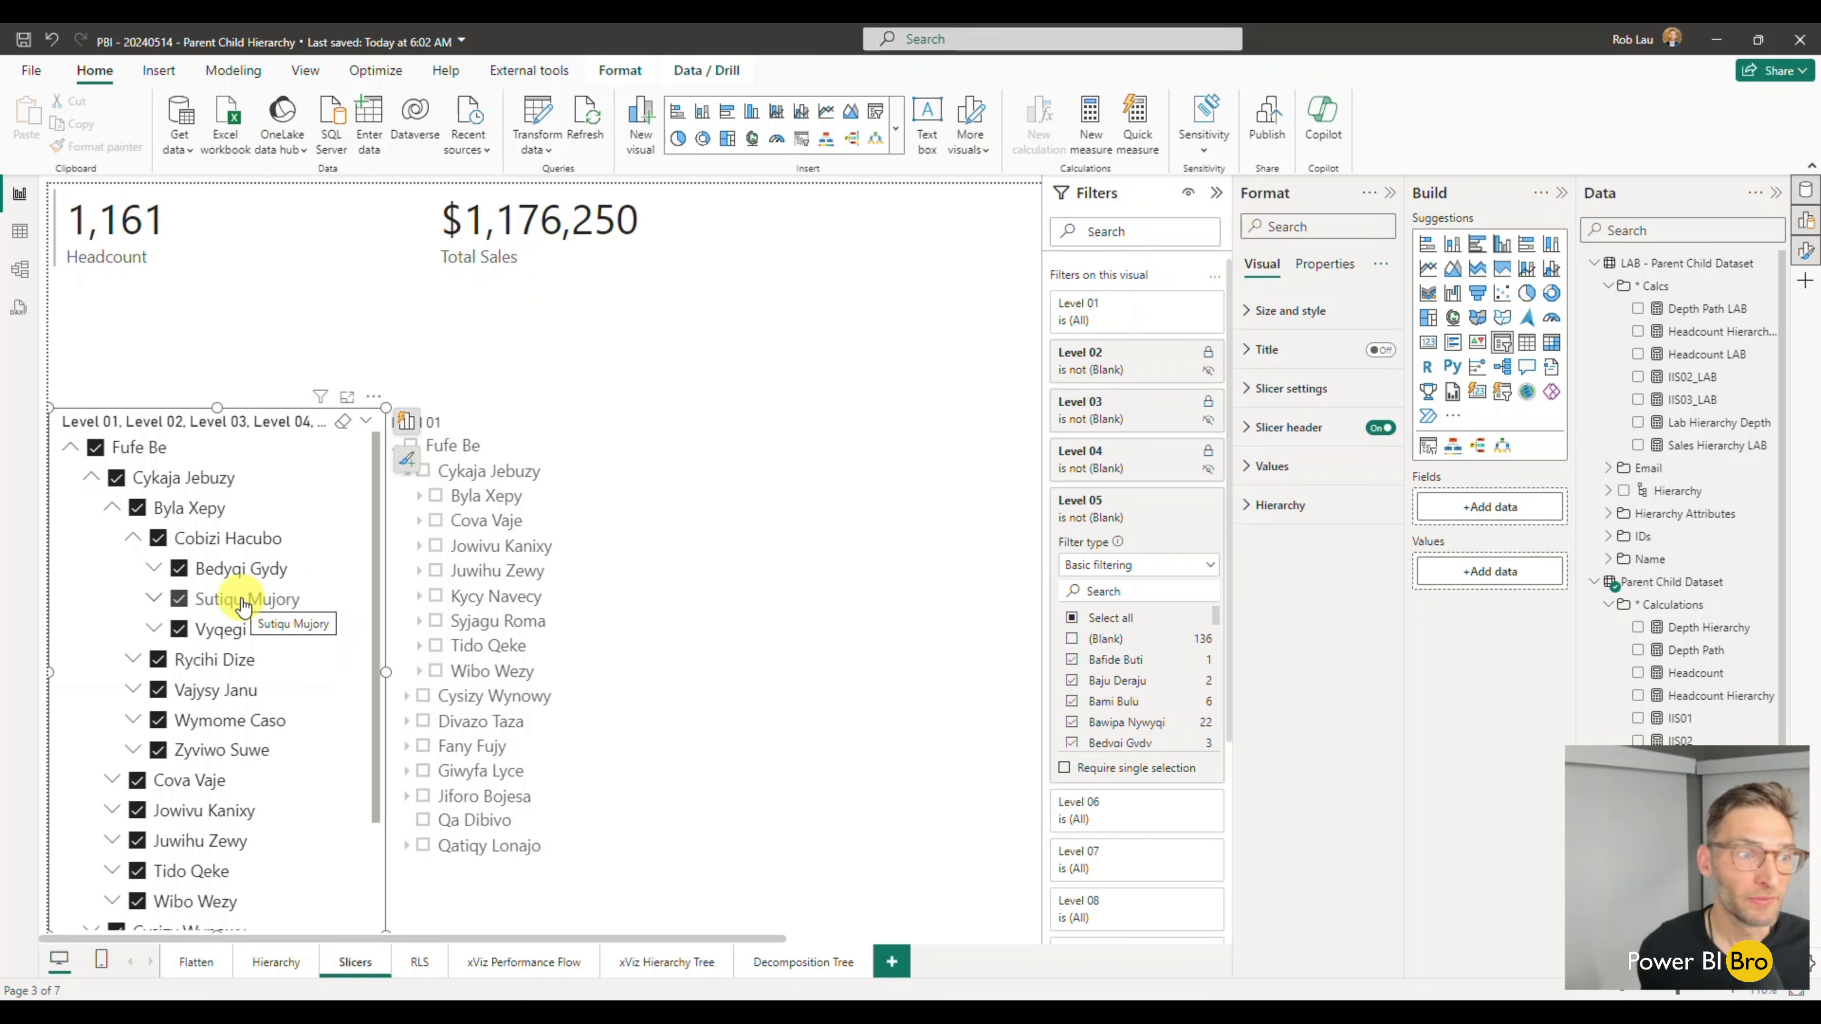
pyautogui.click(93, 445)
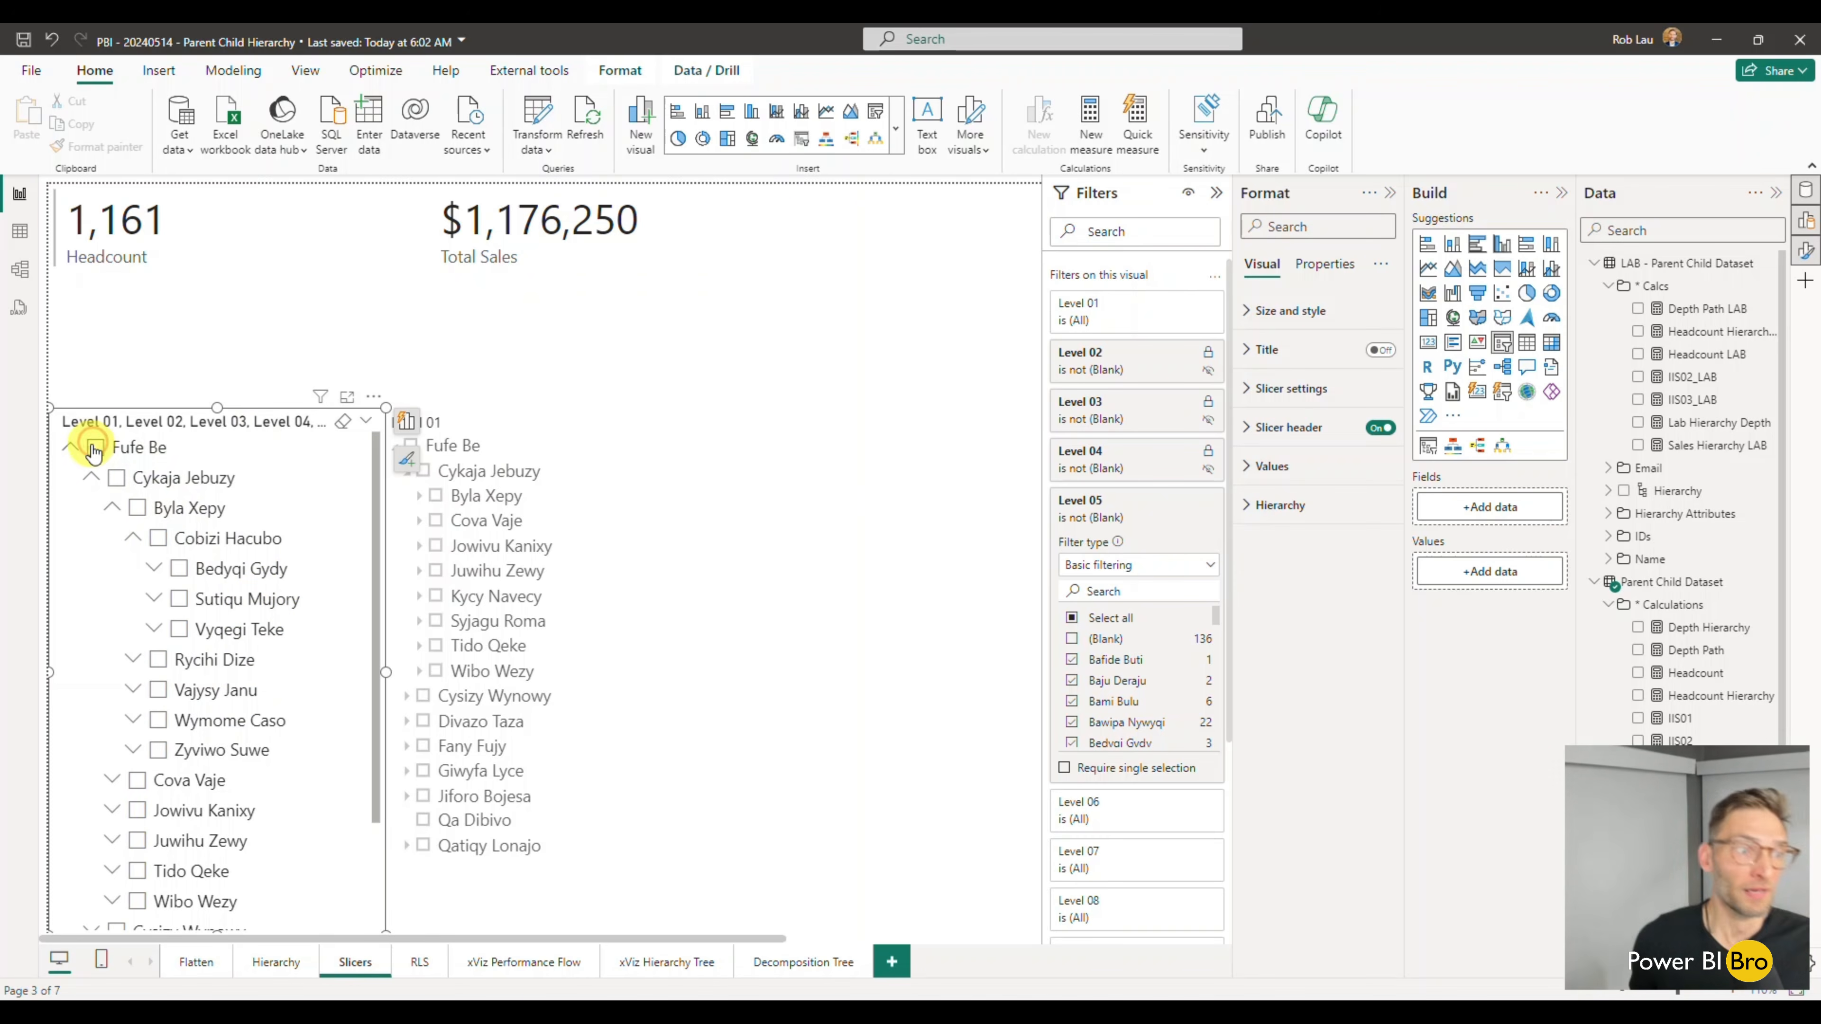
pyautogui.click(1184, 505)
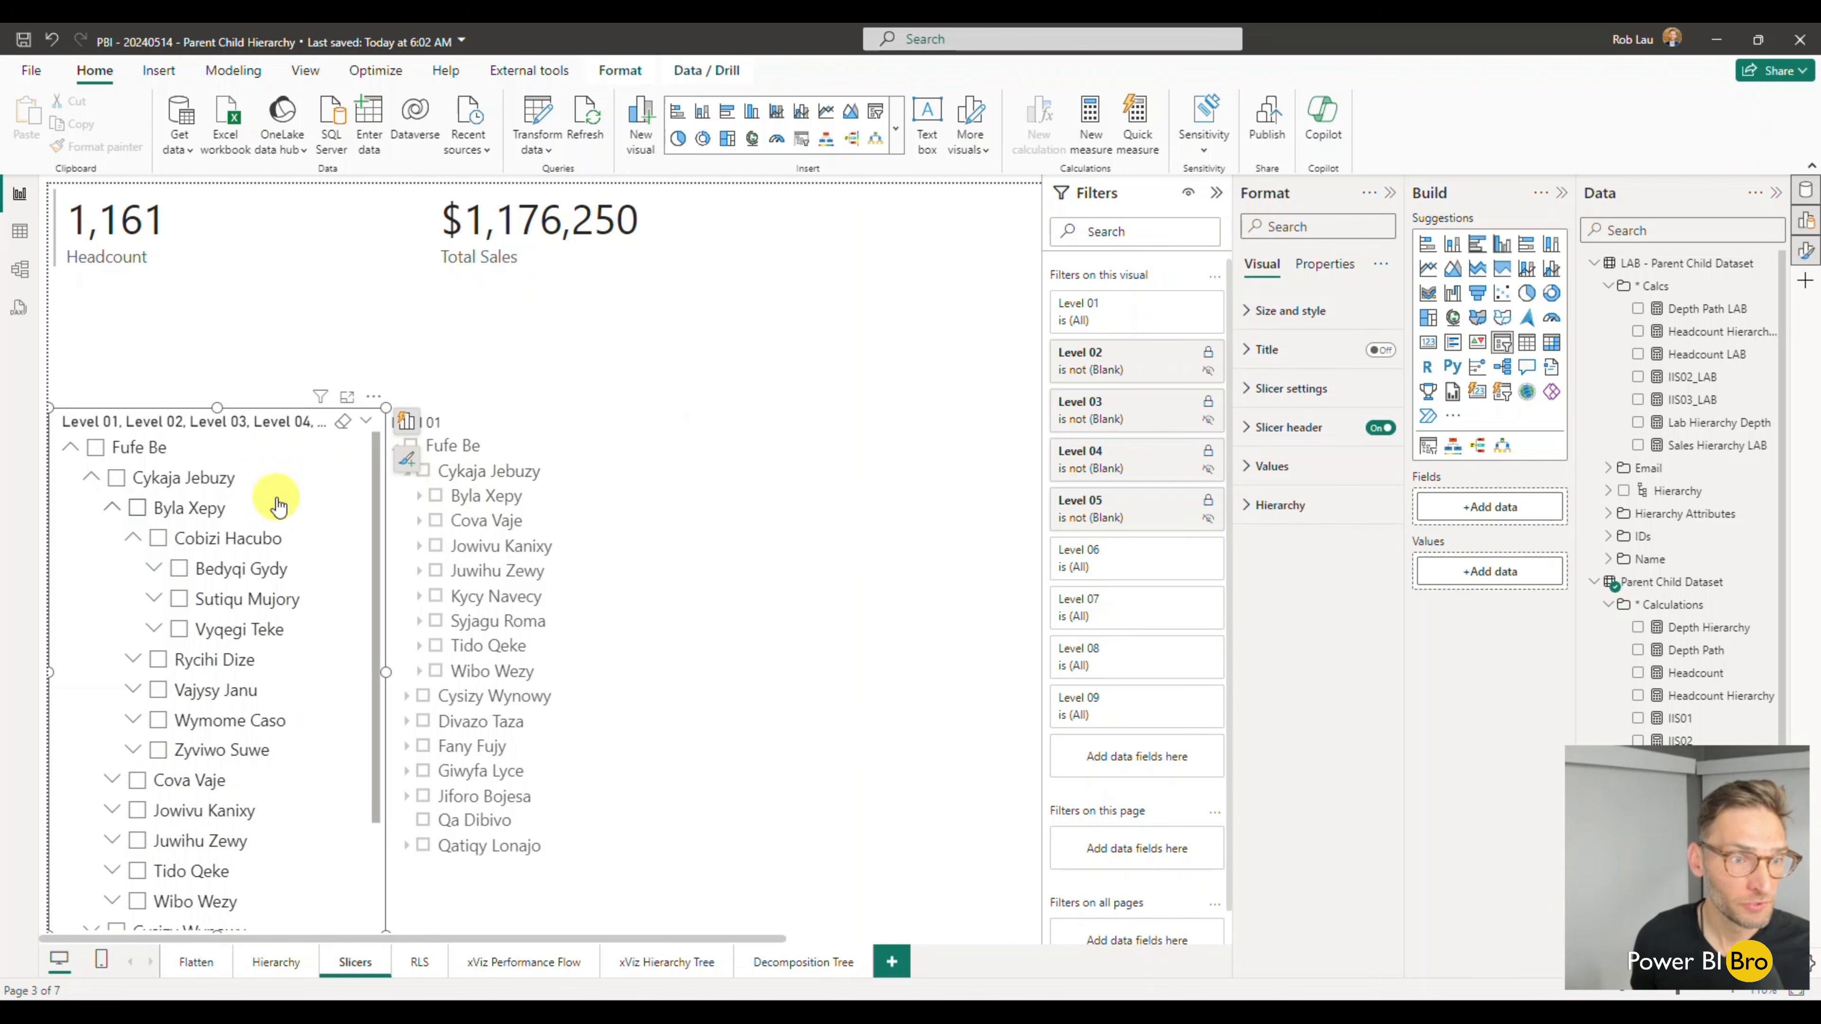
pyautogui.click(834, 710)
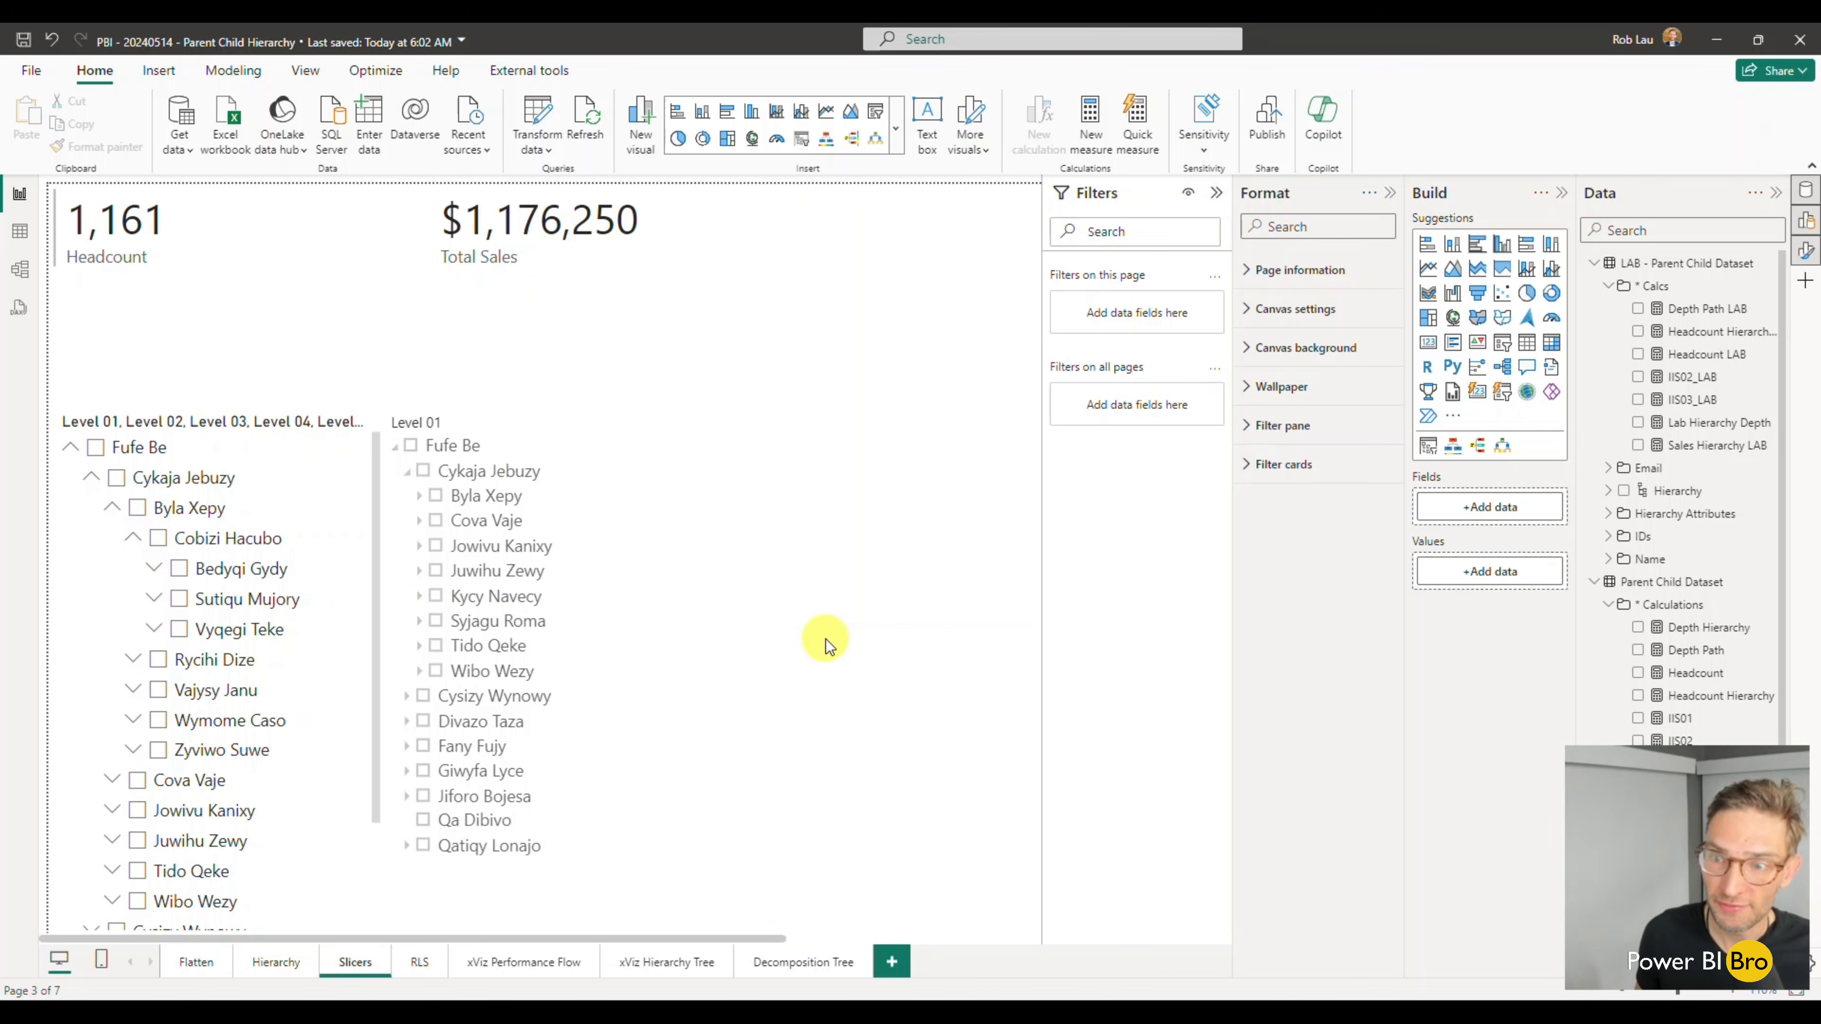
# - Search the available Power BI visuals for "hier" and view the details of HierarchySlicer by DataScenarios
pyautogui.click(1456, 424)
pyautogui.click(1513, 422)
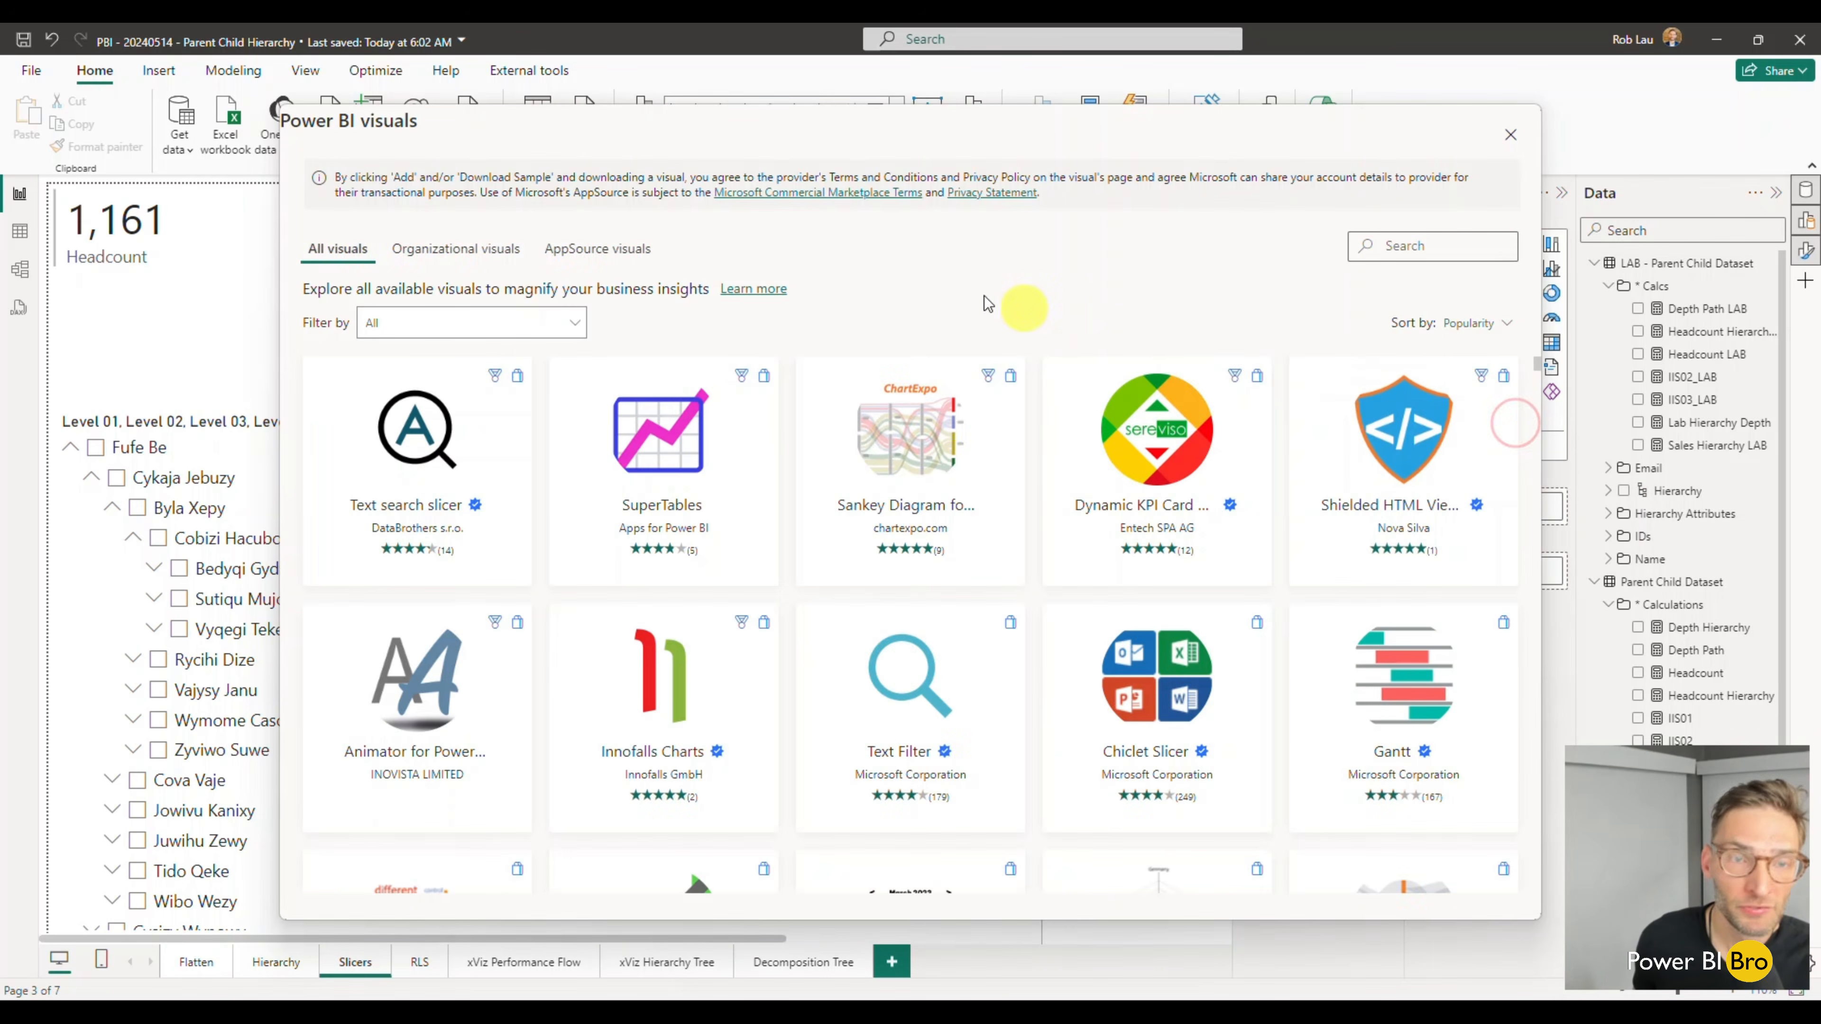
pyautogui.click(1402, 255)
pyautogui.write('hier')
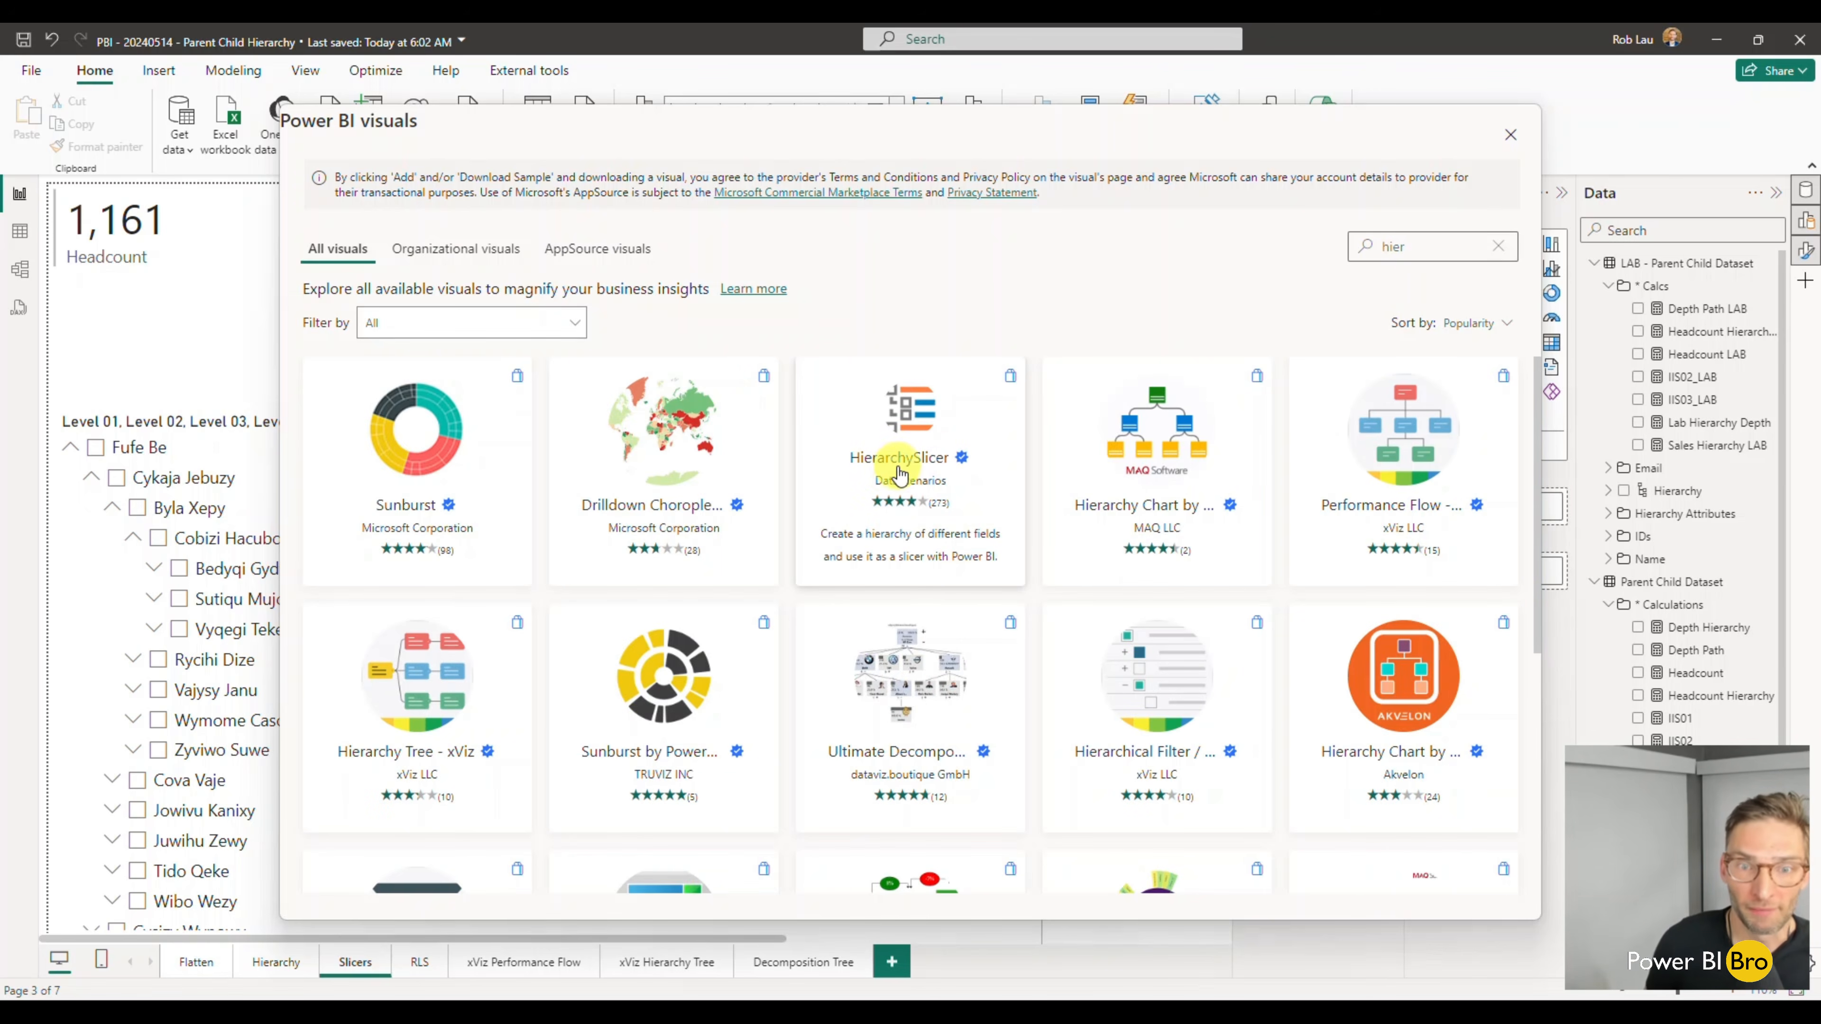
pyautogui.click(899, 473)
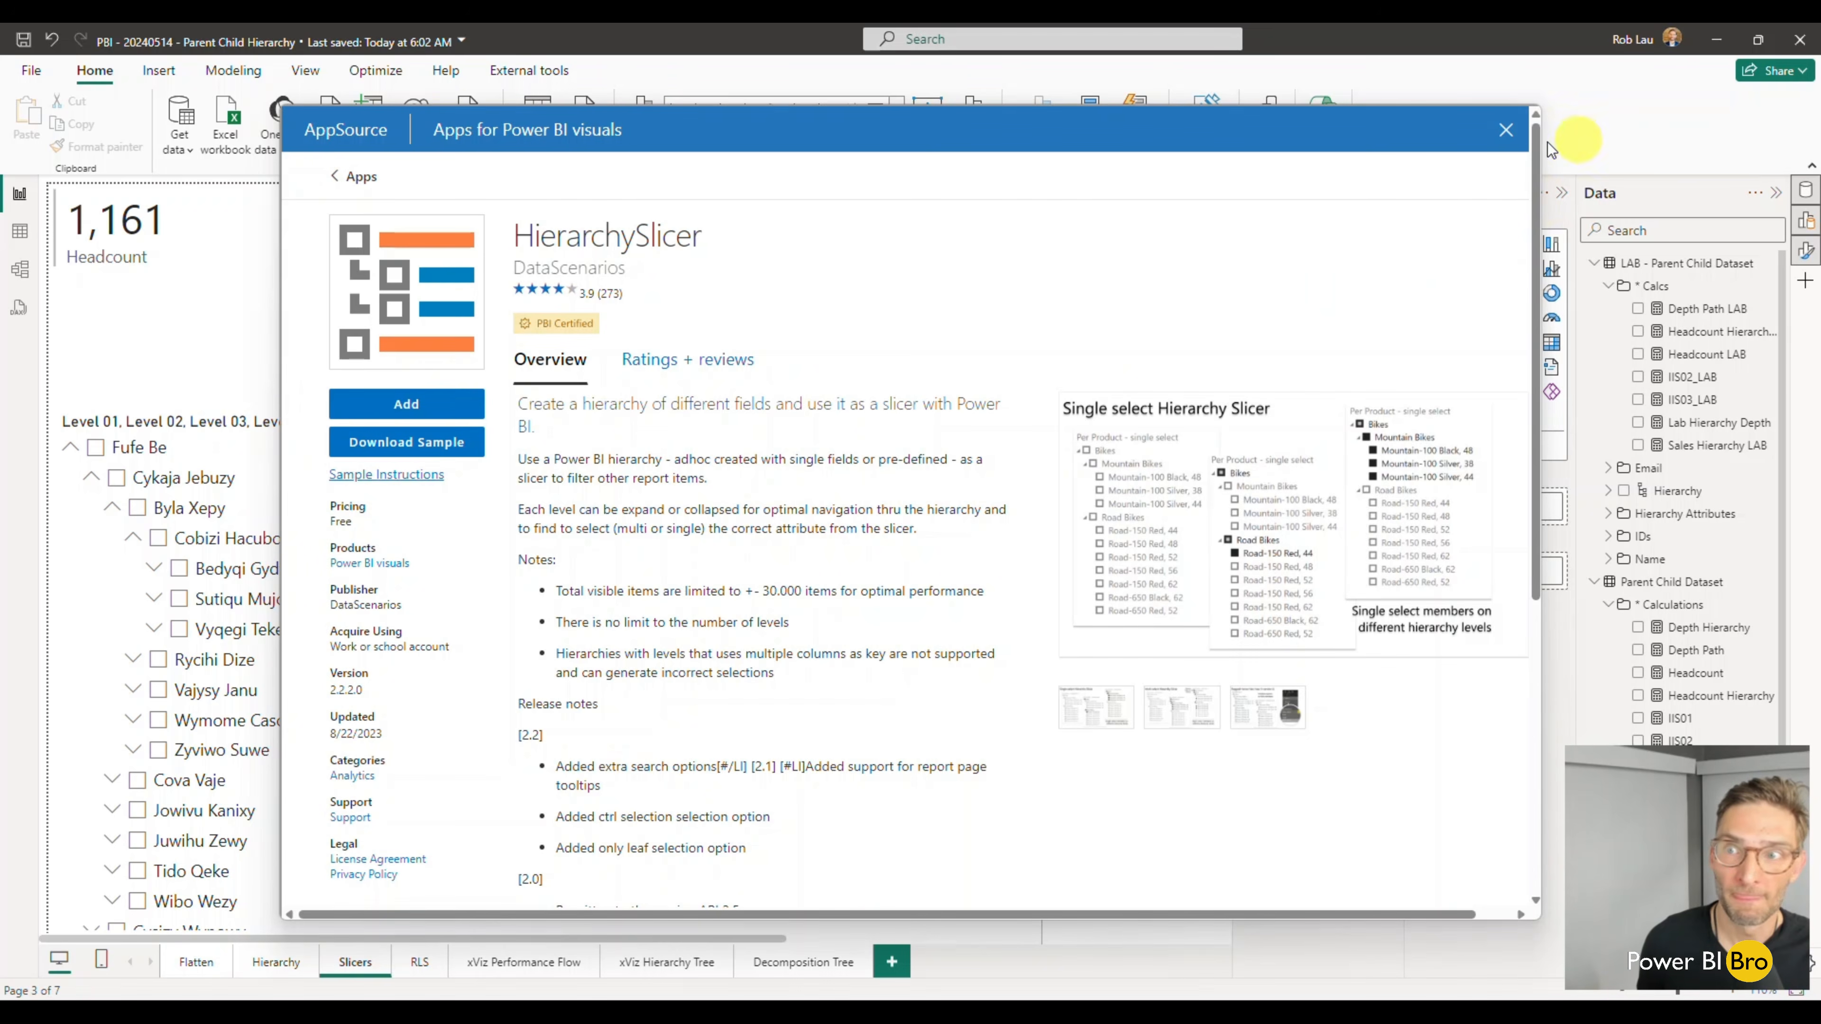
pyautogui.click(1509, 138)
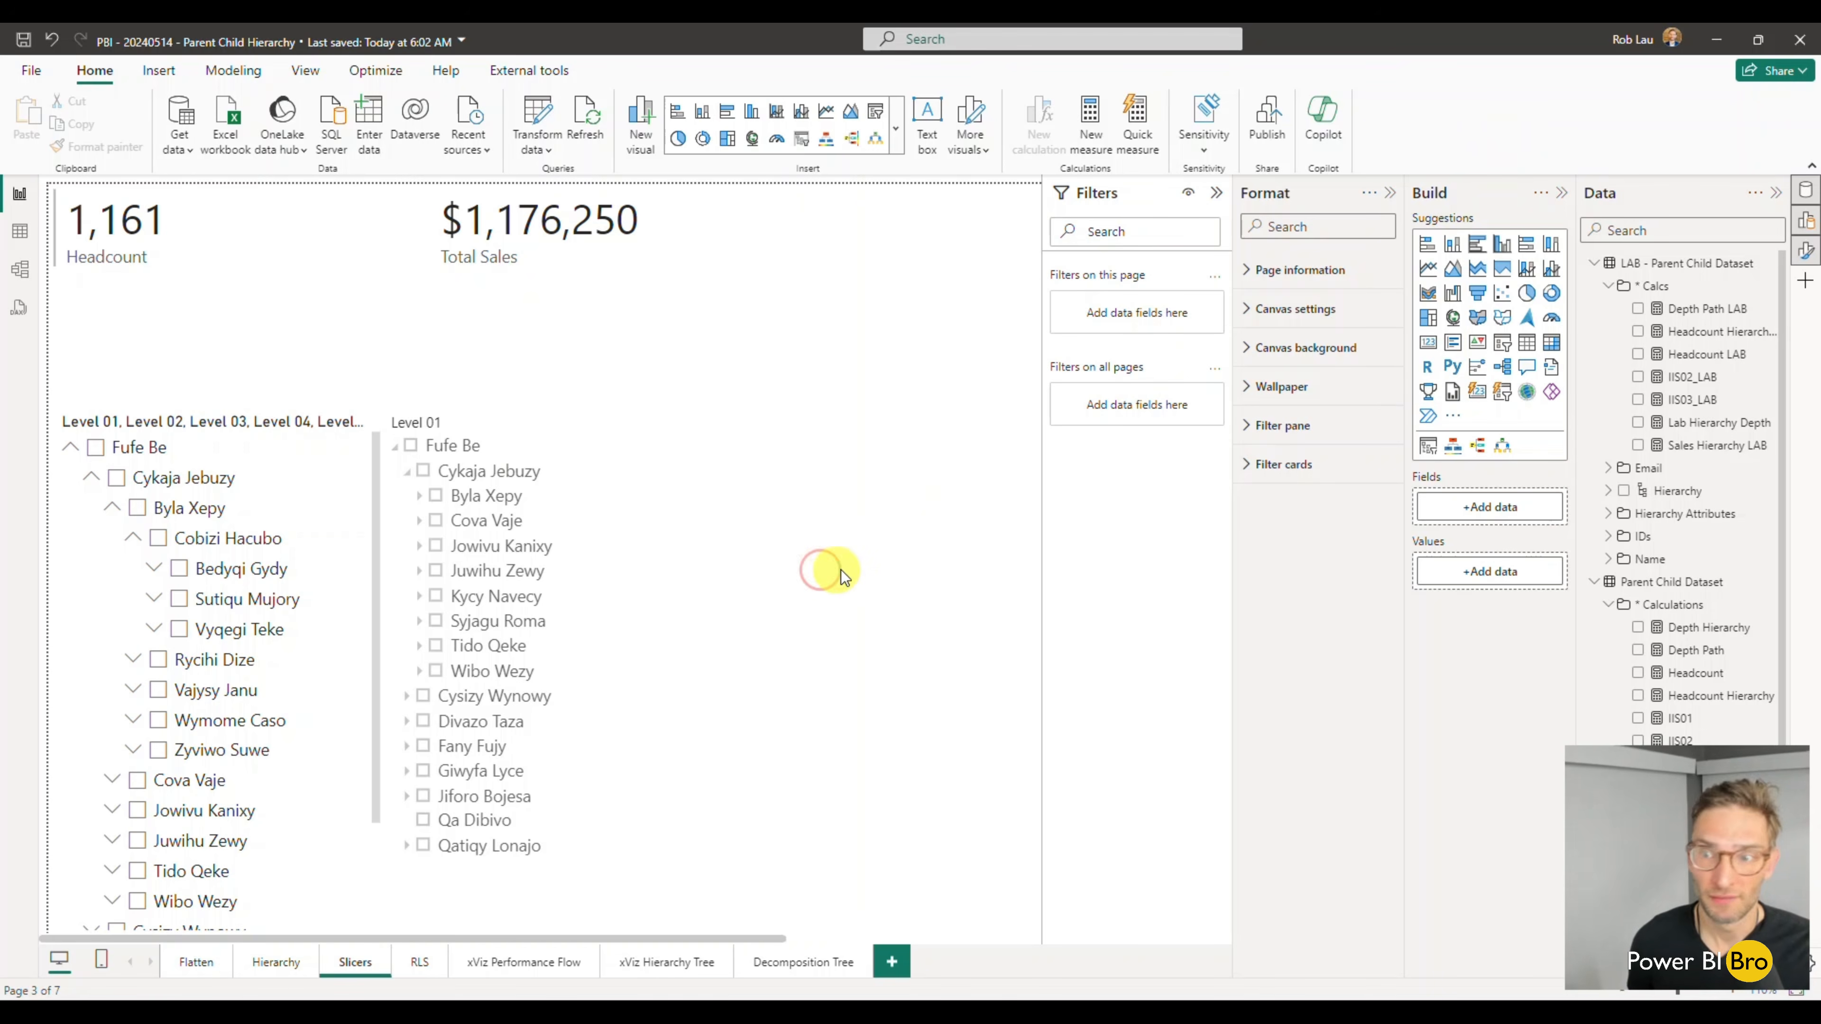
# - Insert an empty Hierarchy Slicer visual and collapse the Parent Child Dataset table in the field list
pyautogui.click(1427, 448)
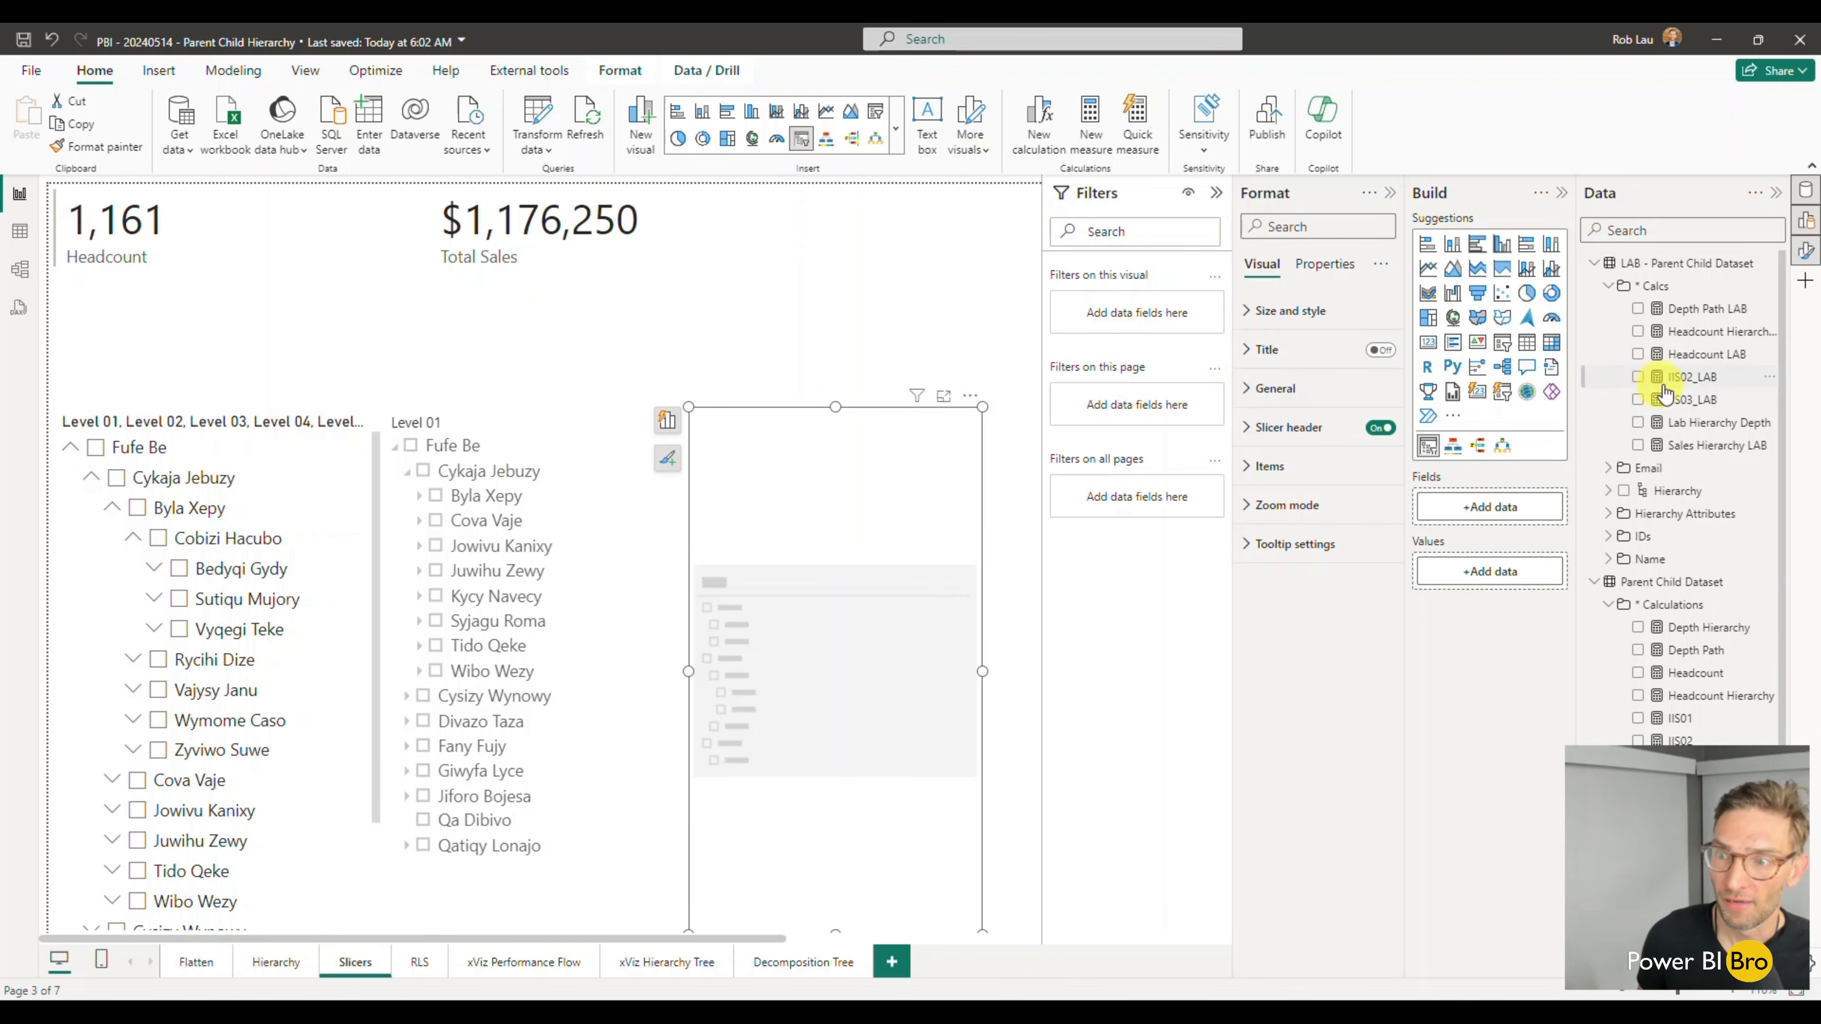
pyautogui.click(1595, 582)
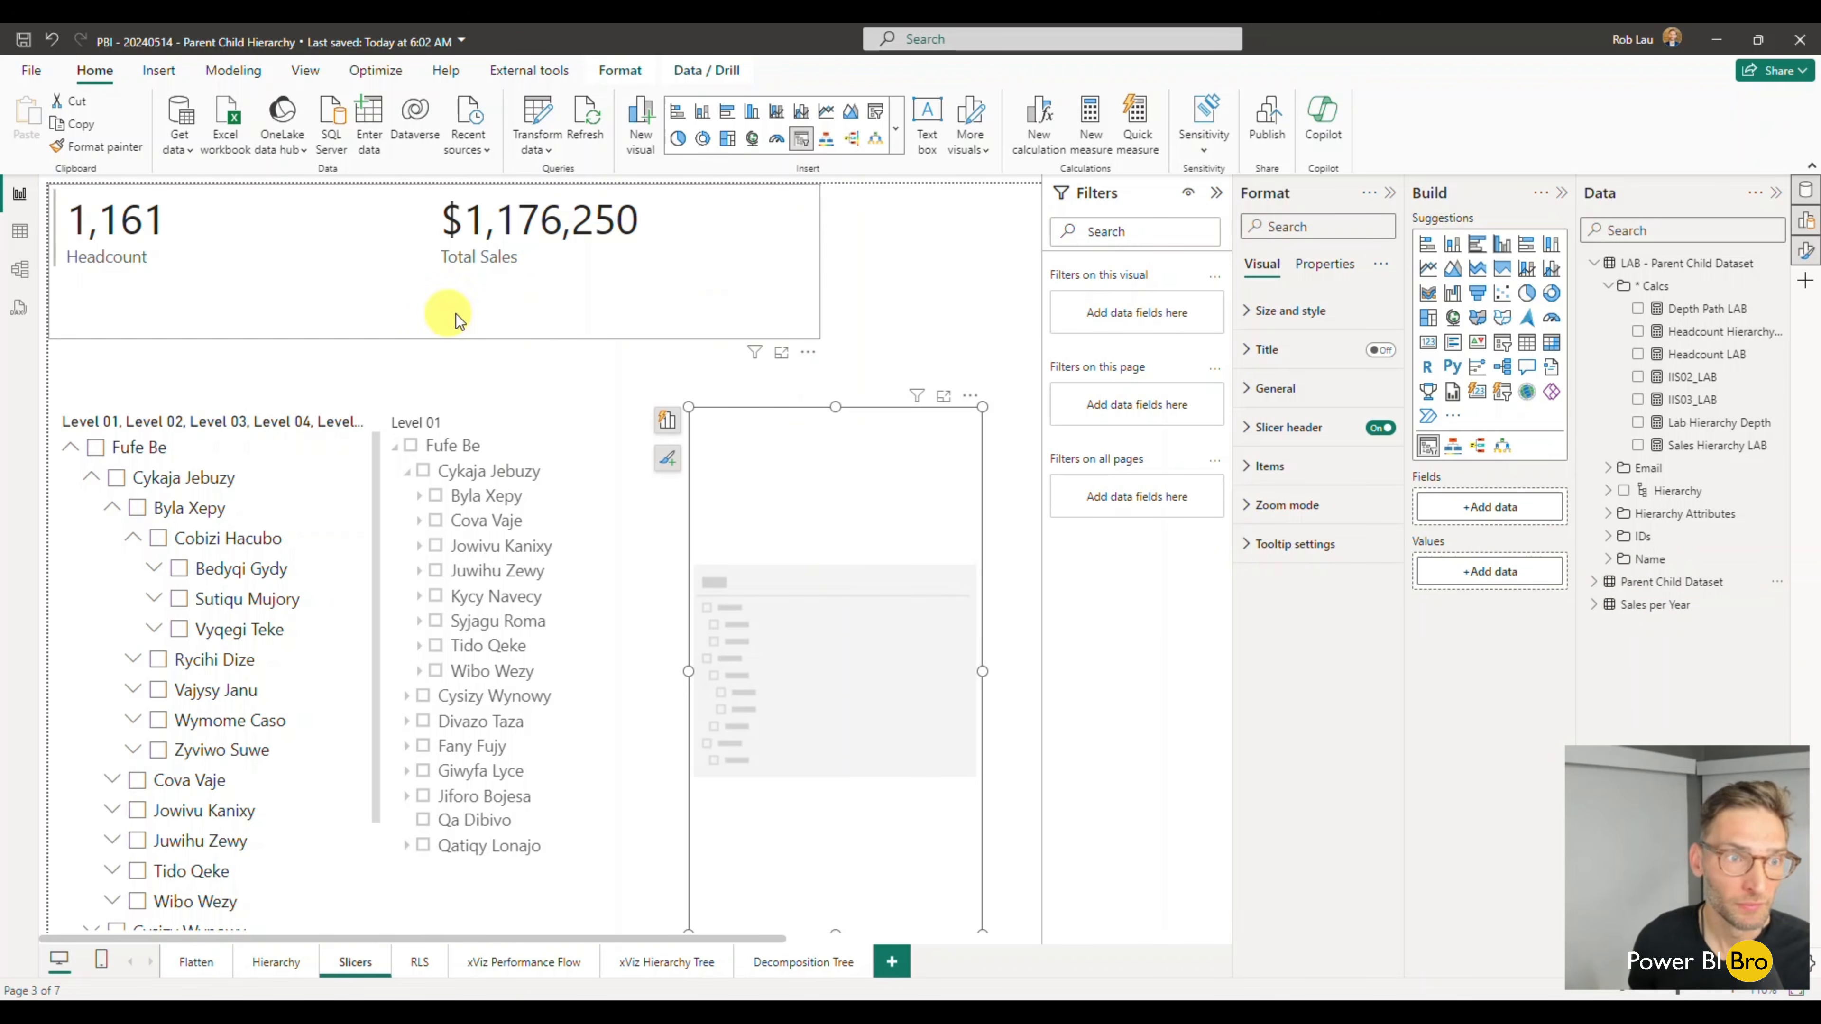
# - Narrow the Headcount and Total Sales card visual to free space for a visual beside it
pyautogui.click(488, 305)
pyautogui.moveTo(818, 260); pyautogui.dragTo(500, 257)
pyautogui.click(1029, 354)
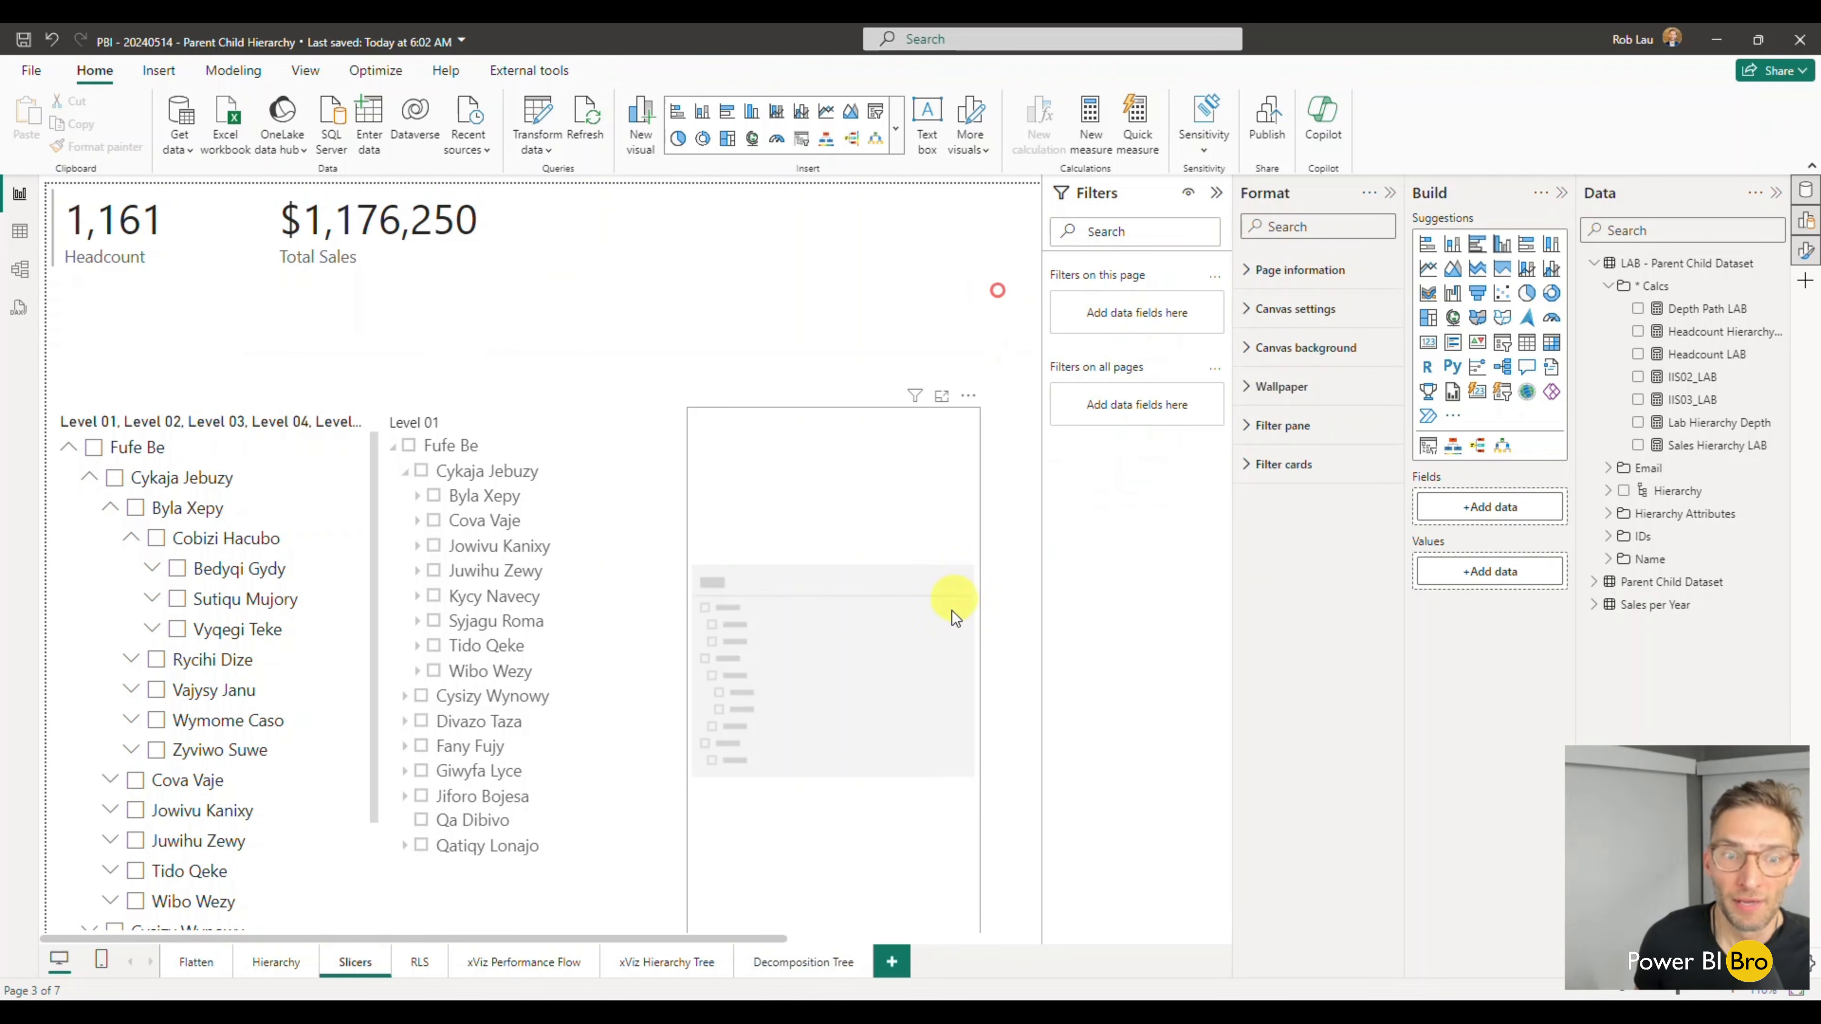
# - Remove the empty Hierarchy Slicer visual from the page
pyautogui.click(890, 518)
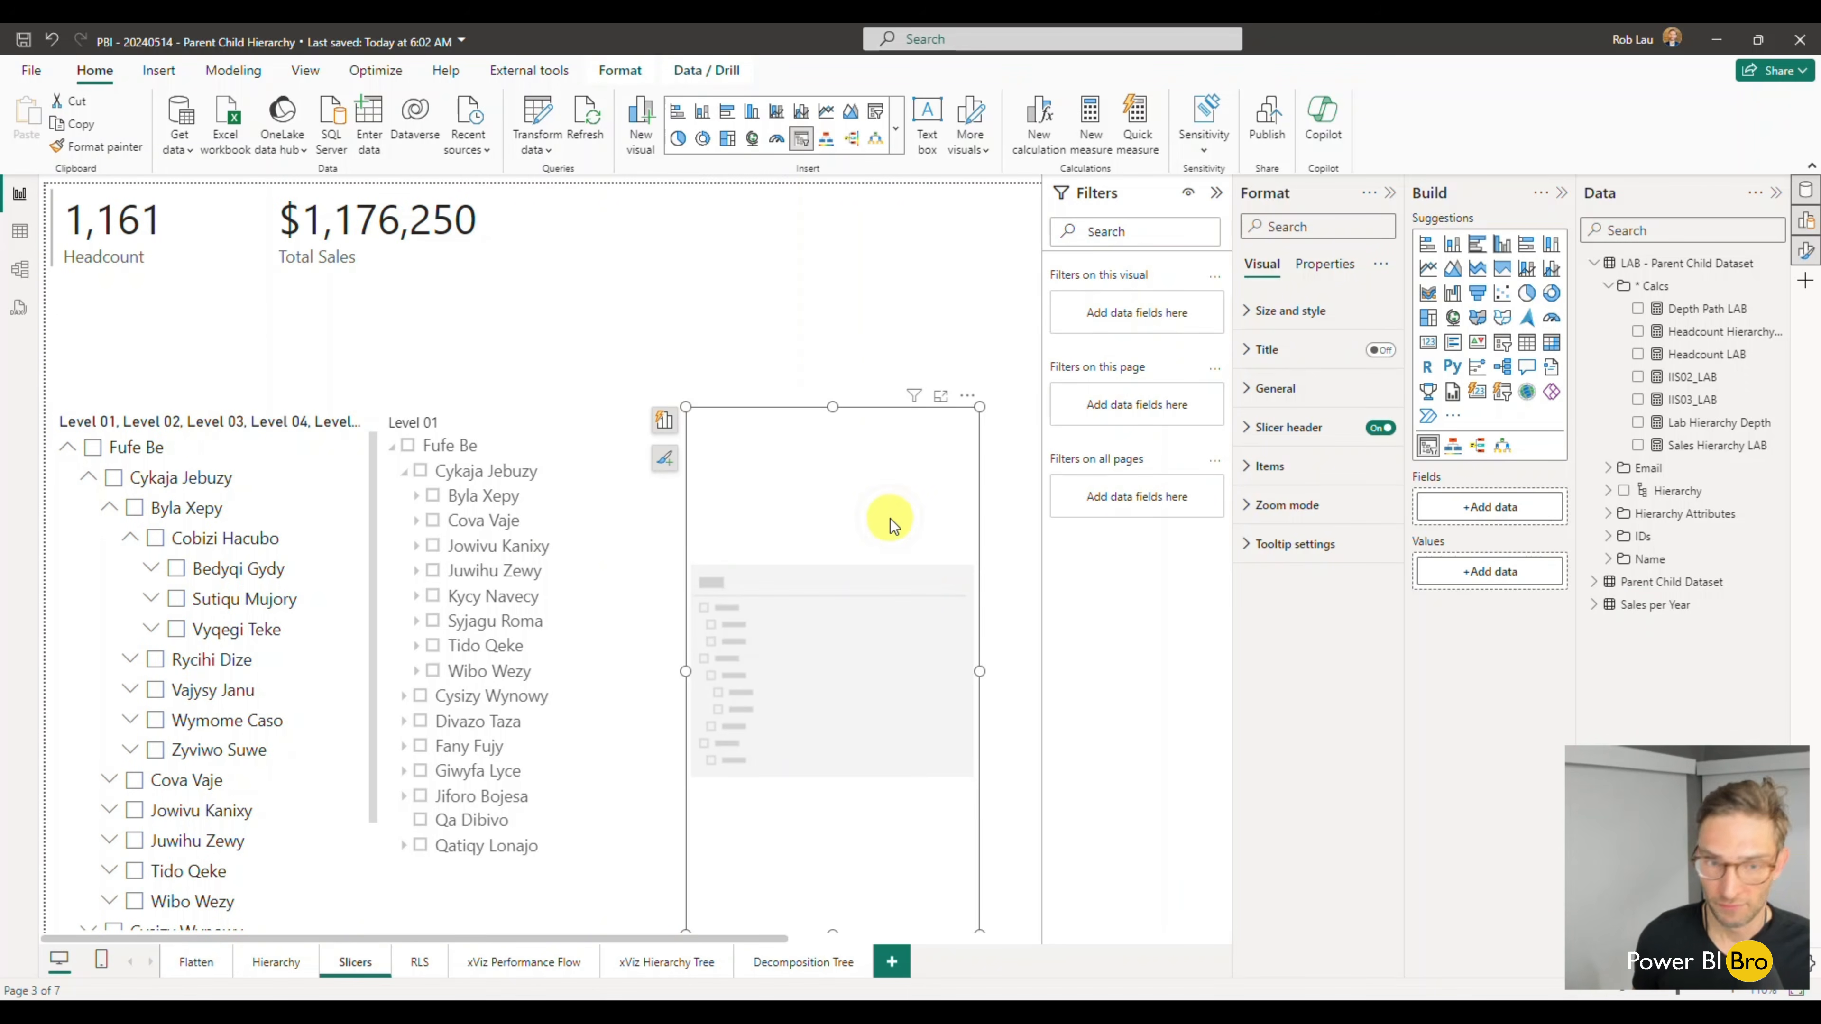
pyautogui.click(966, 395)
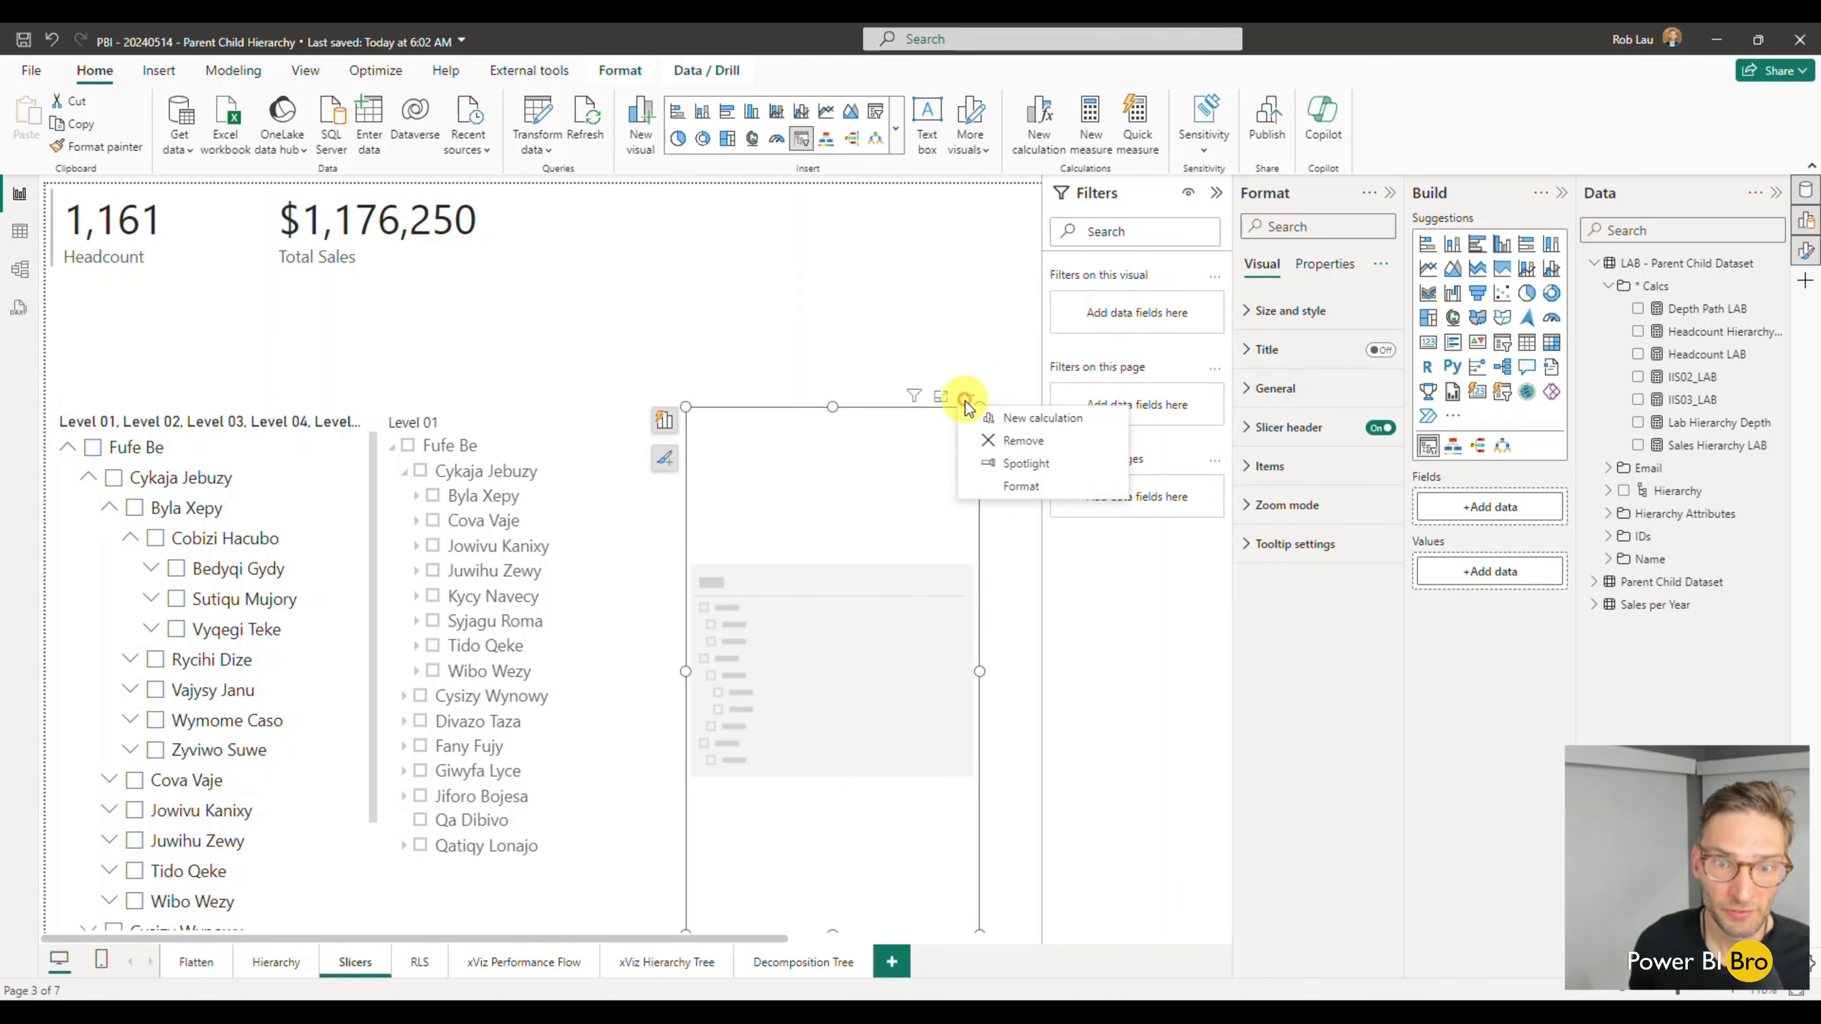
pyautogui.click(991, 436)
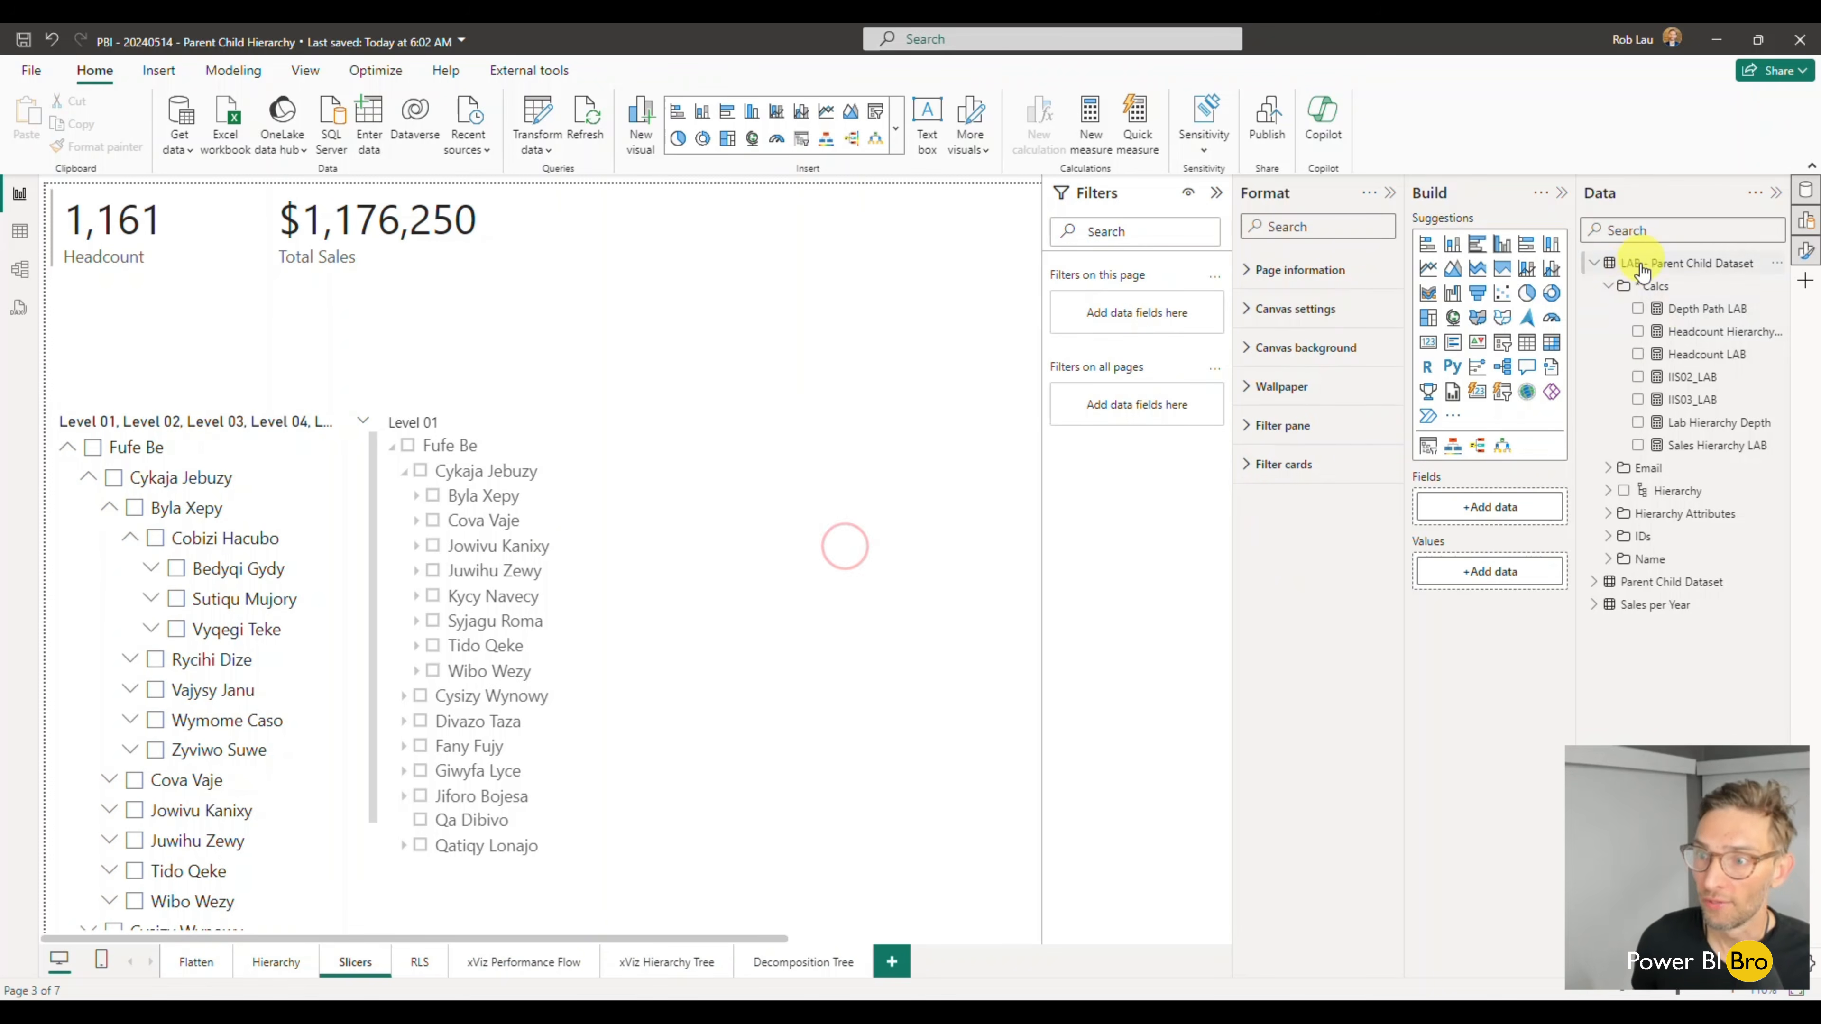
# - Create a standard slicer from the Hierarchy of LAB - Parent Child Dataset, and stretch it down the page
pyautogui.click(1609, 287)
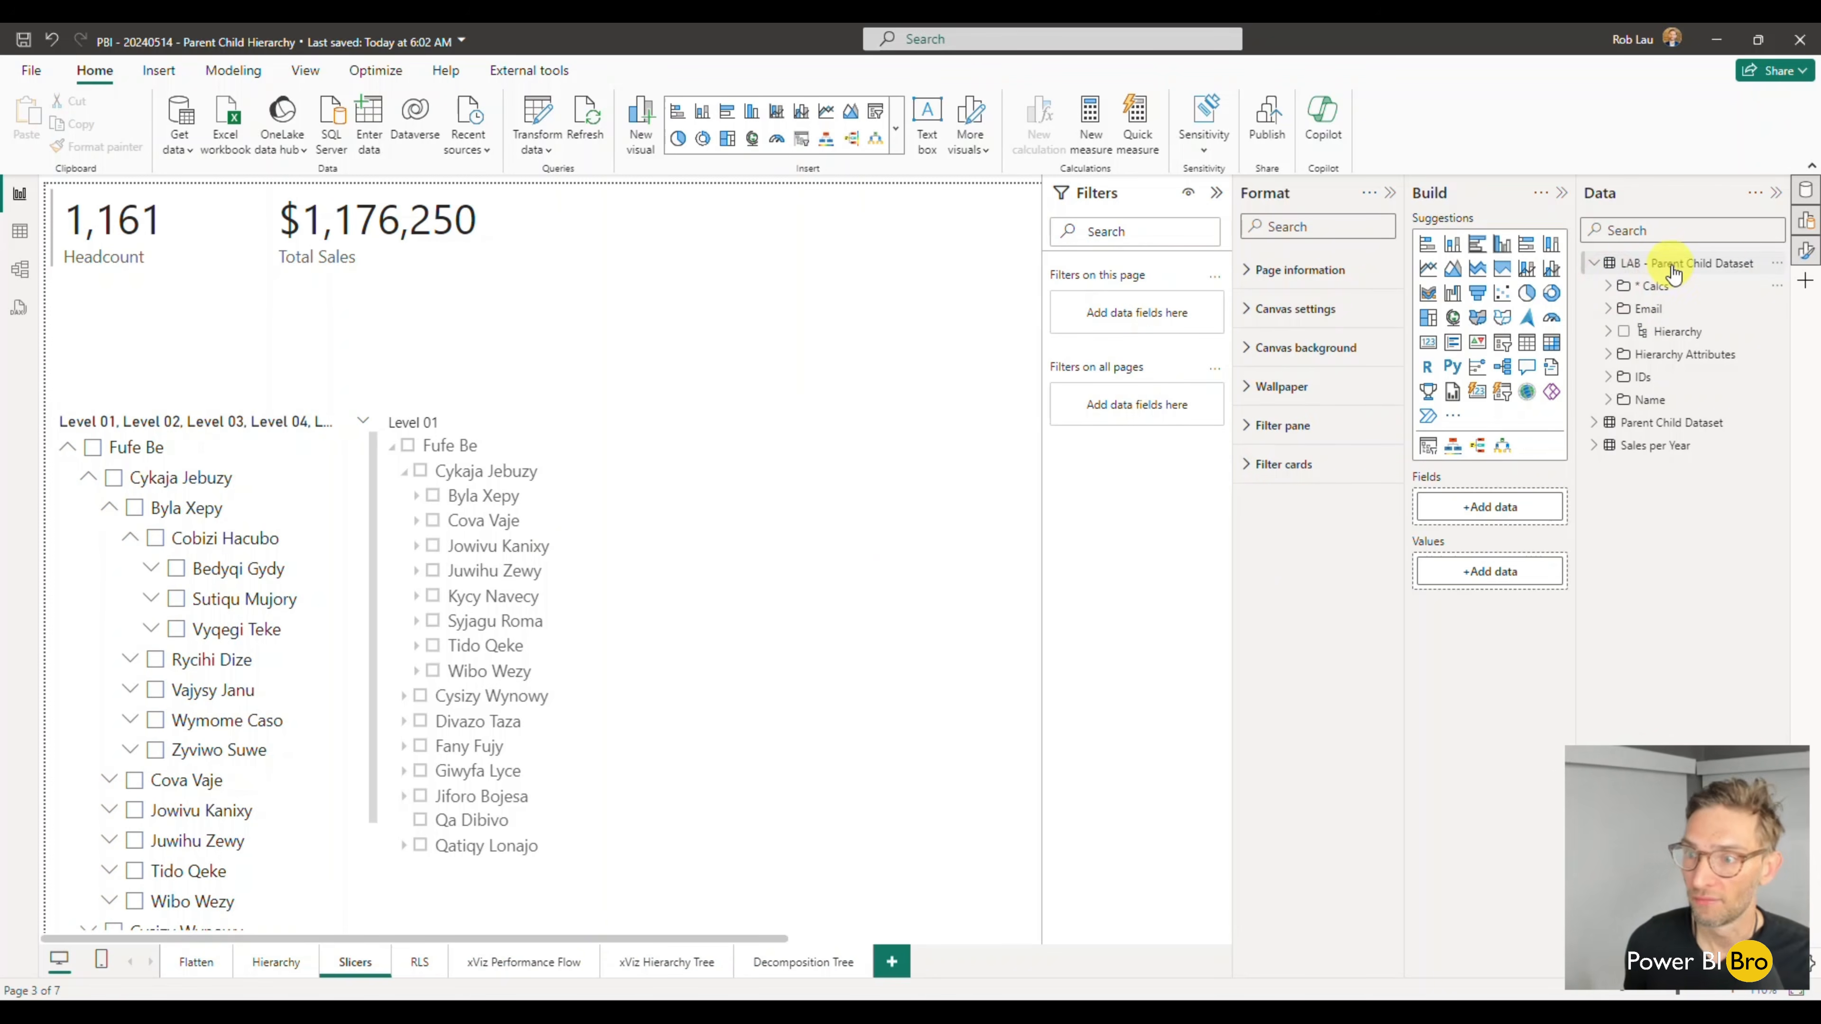
pyautogui.moveTo(1721, 274)
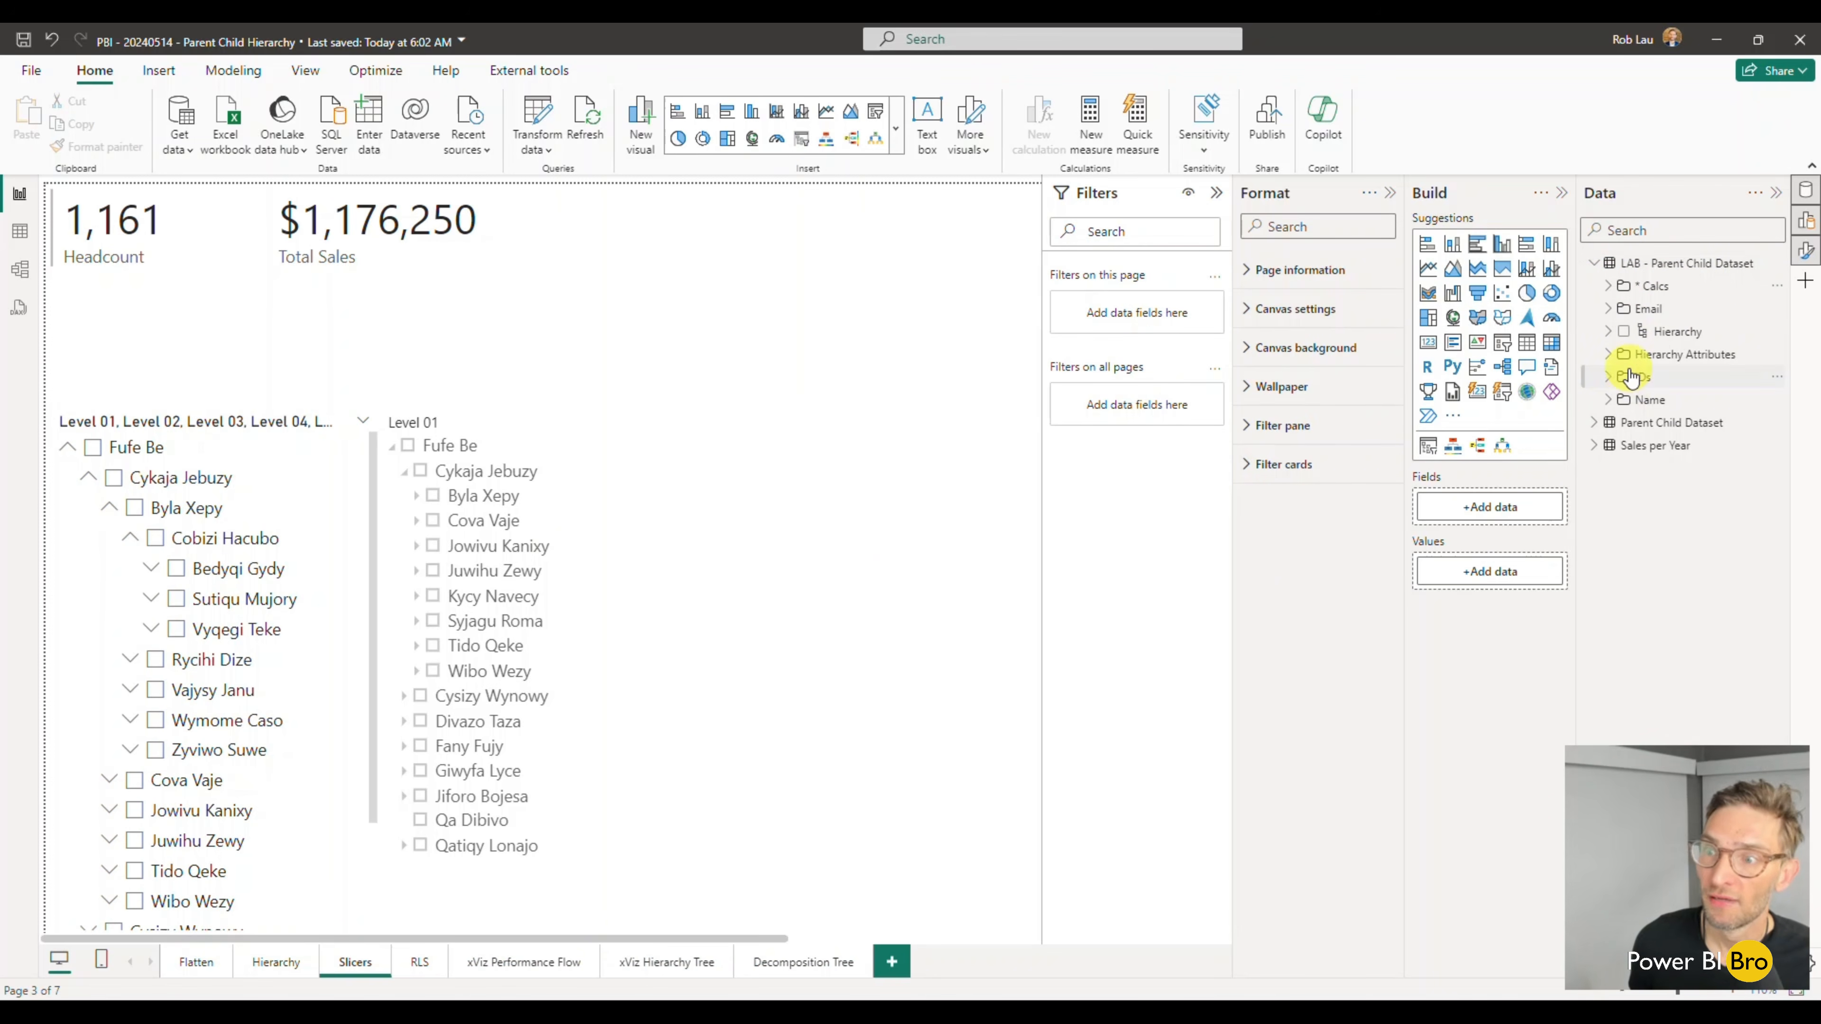
pyautogui.click(1623, 332)
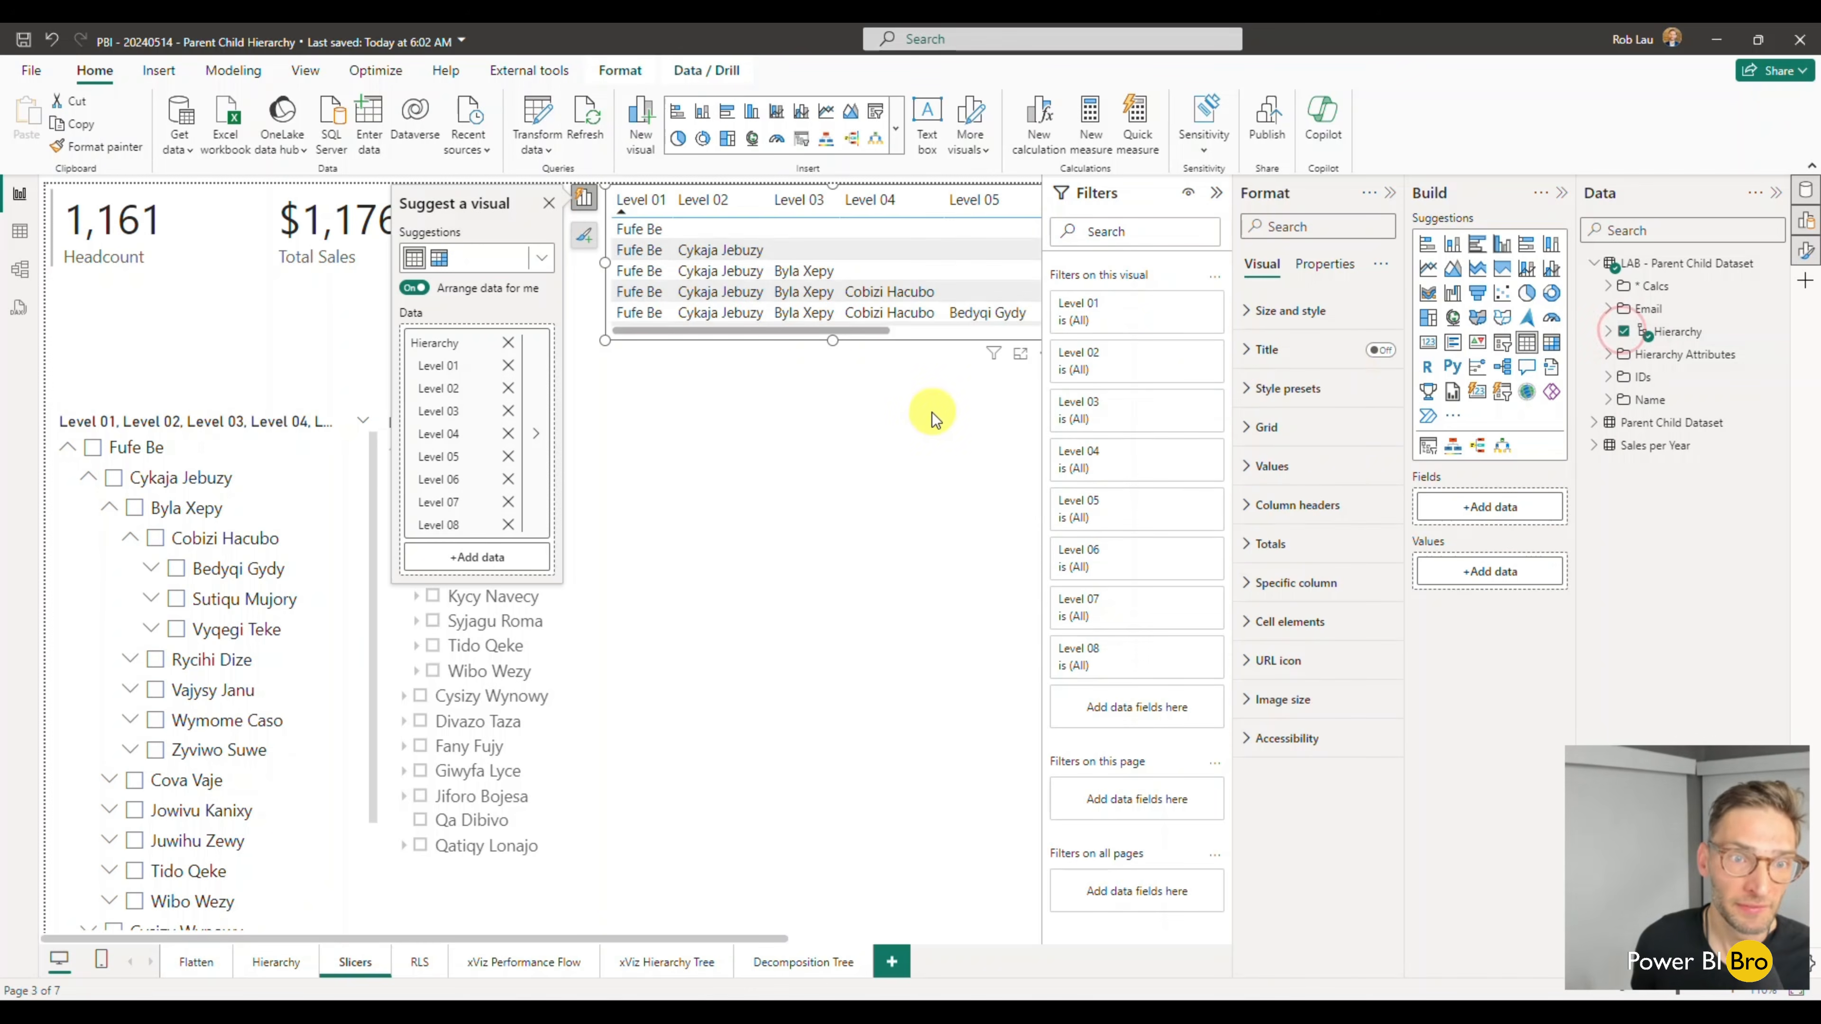
pyautogui.click(874, 118)
pyautogui.moveTo(834, 339); pyautogui.dragTo(795, 824)
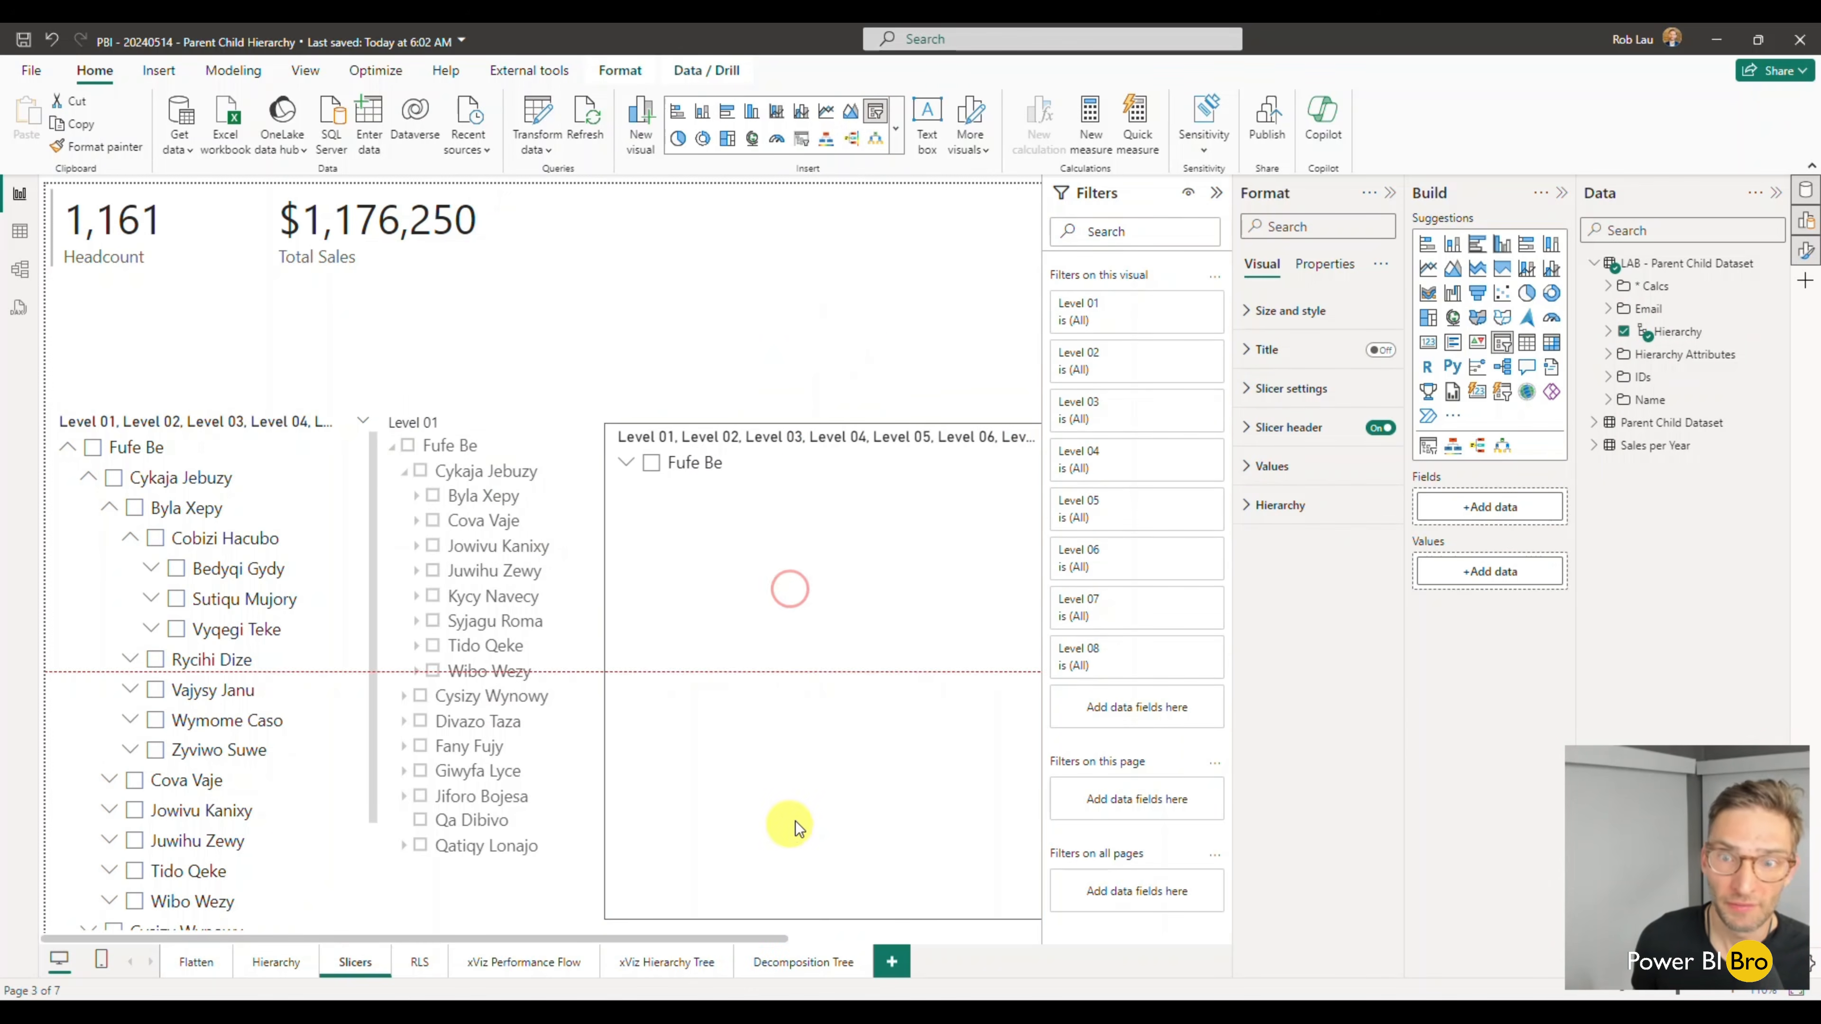
# - Expand the new standard slicer's top entry and its first named branch to check for (Blank) entries, collapsing the branch again
pyautogui.click(625, 462)
pyautogui.click(749, 441)
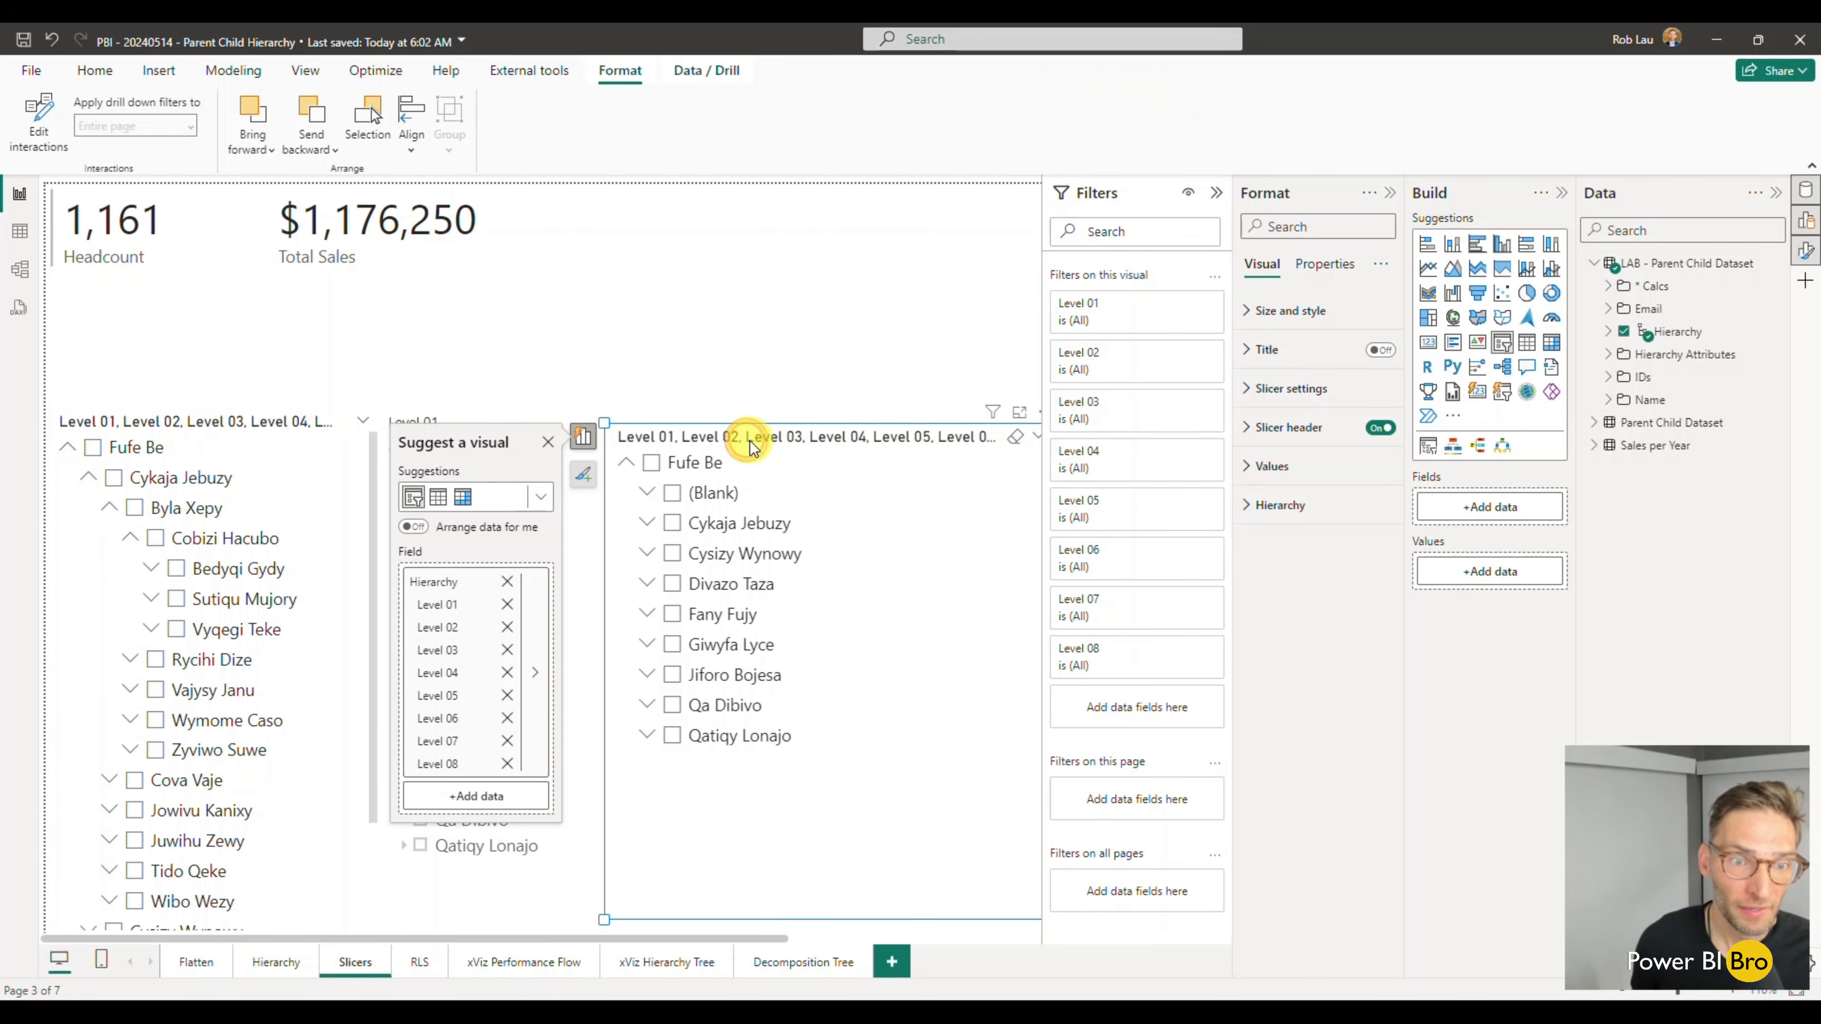
pyautogui.click(647, 523)
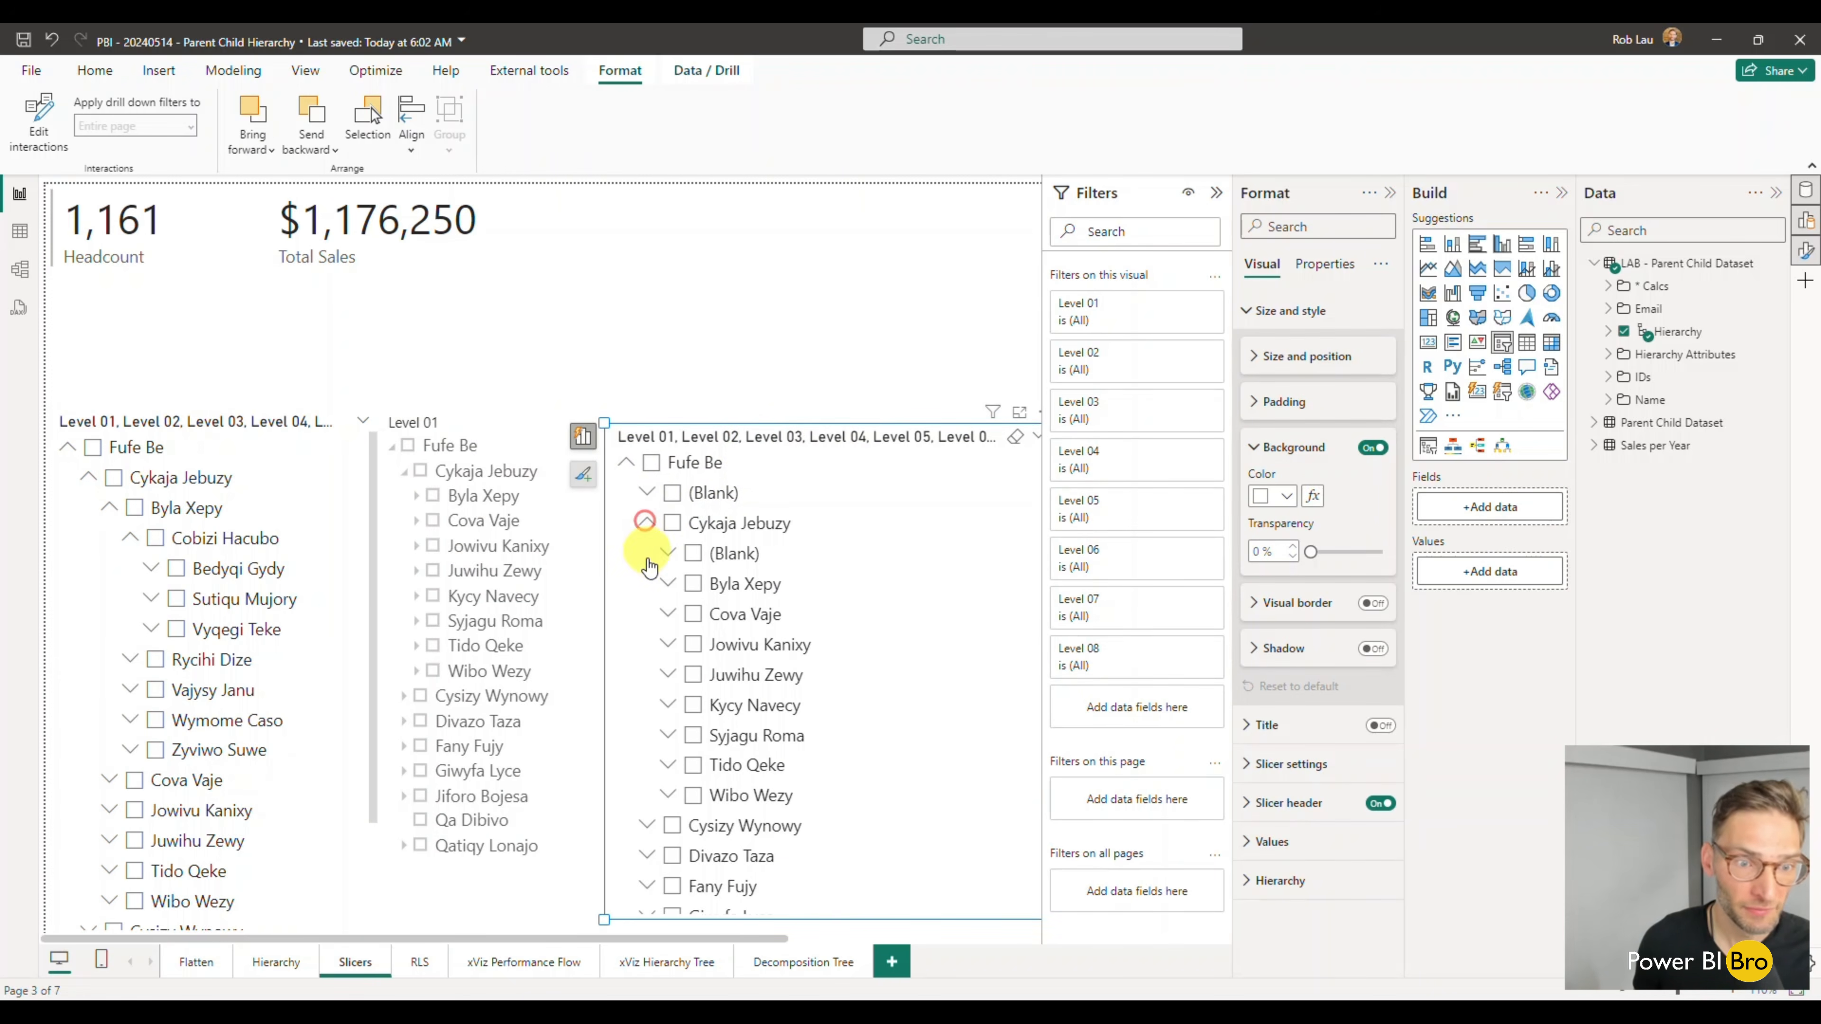
pyautogui.click(647, 524)
# - Delete the new standard slicer beside the two existing slicers
pyautogui.click(811, 882)
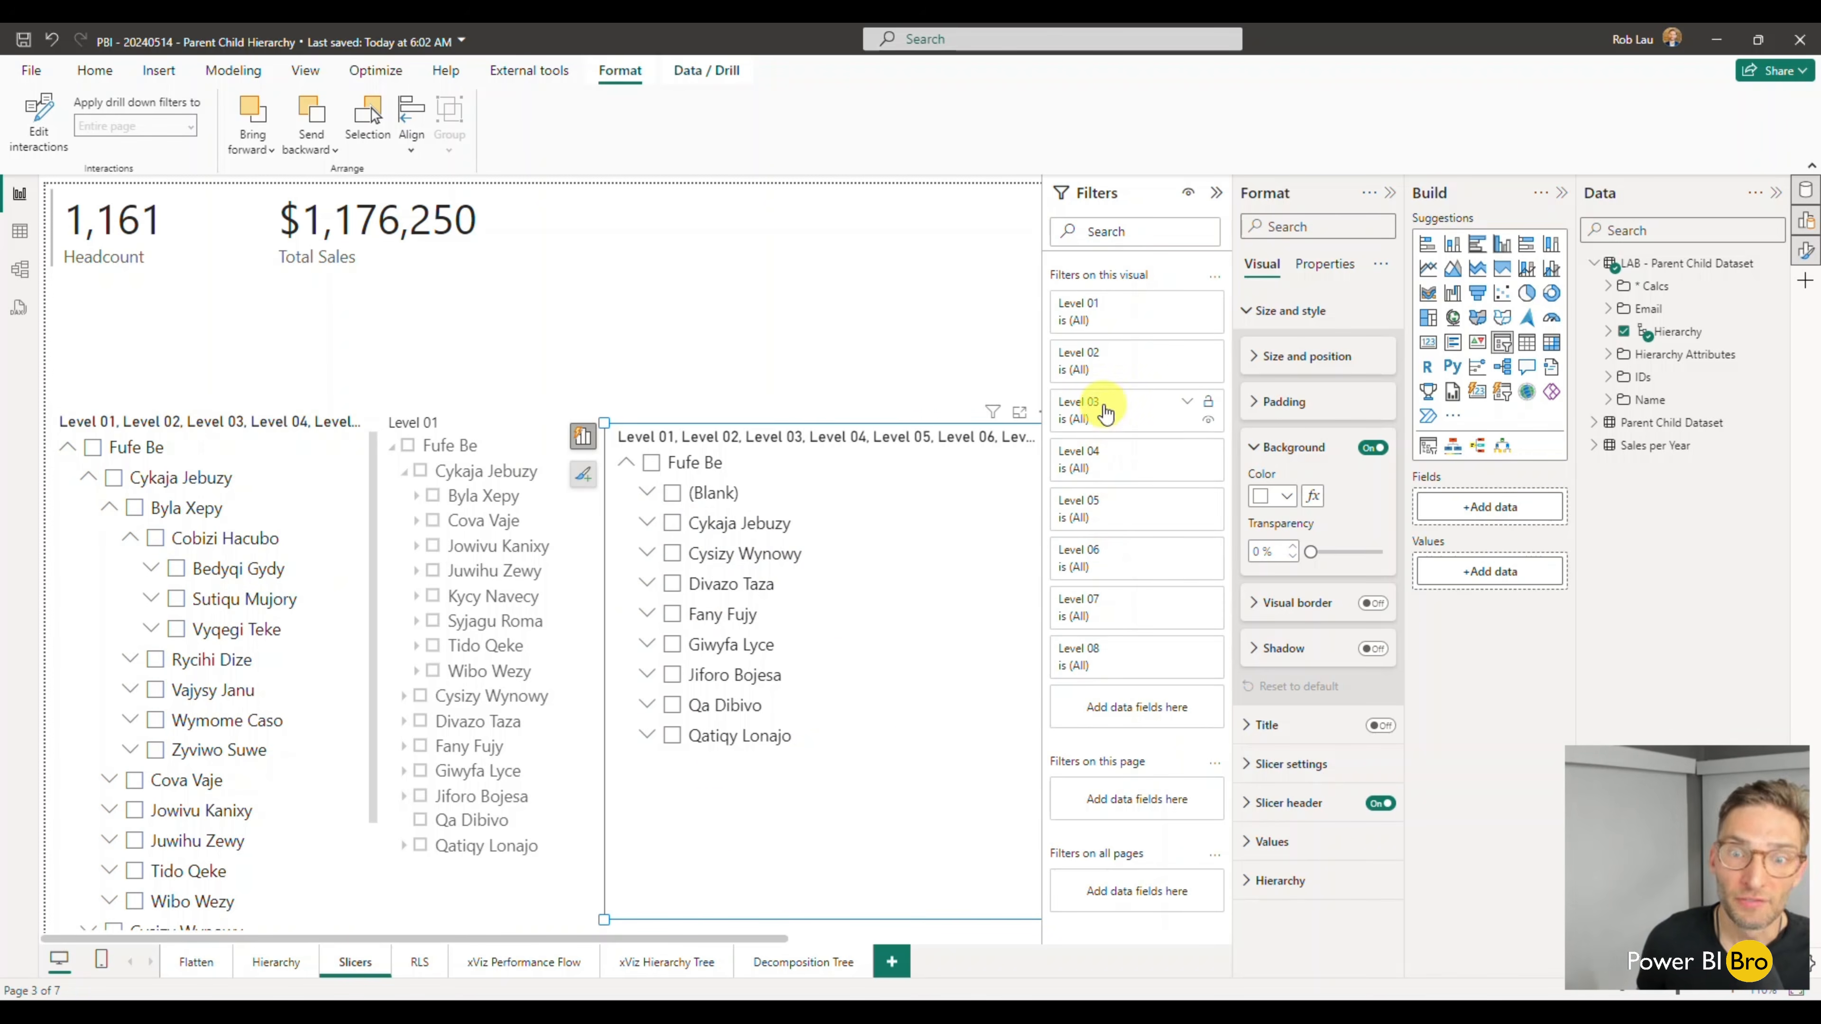
pyautogui.click(932, 703)
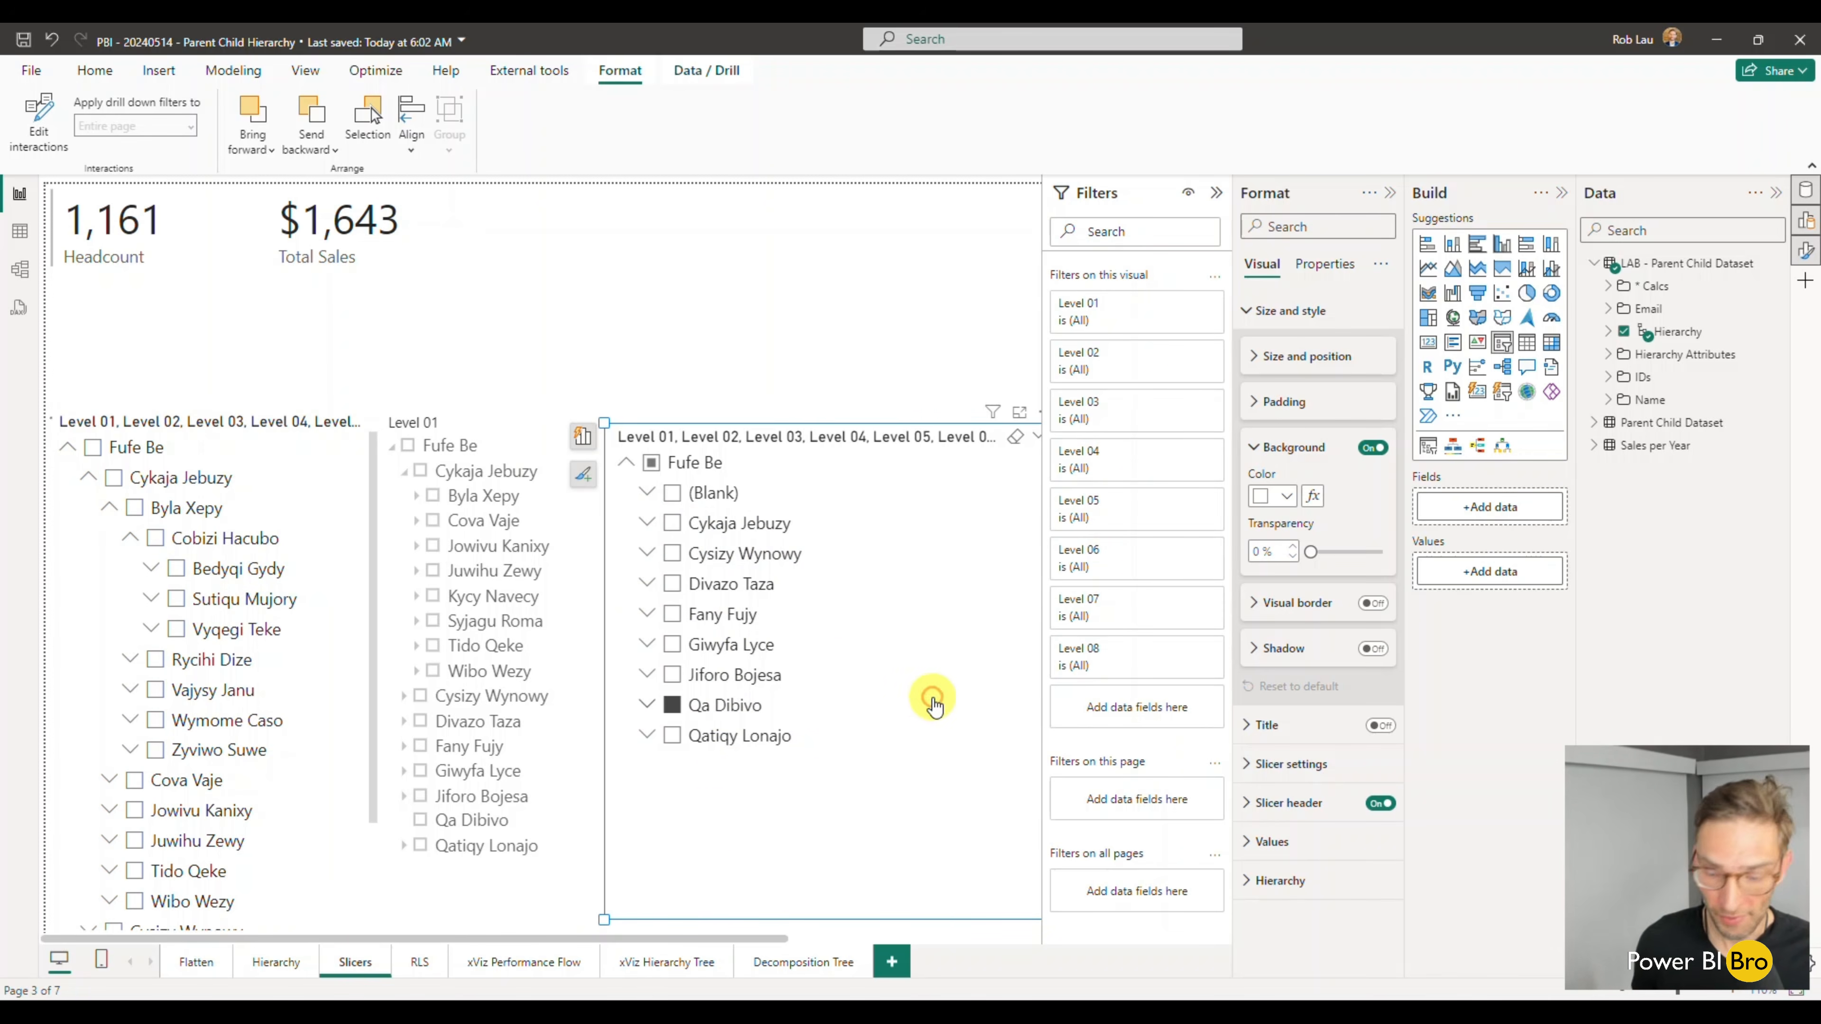
pyautogui.press('Delete')
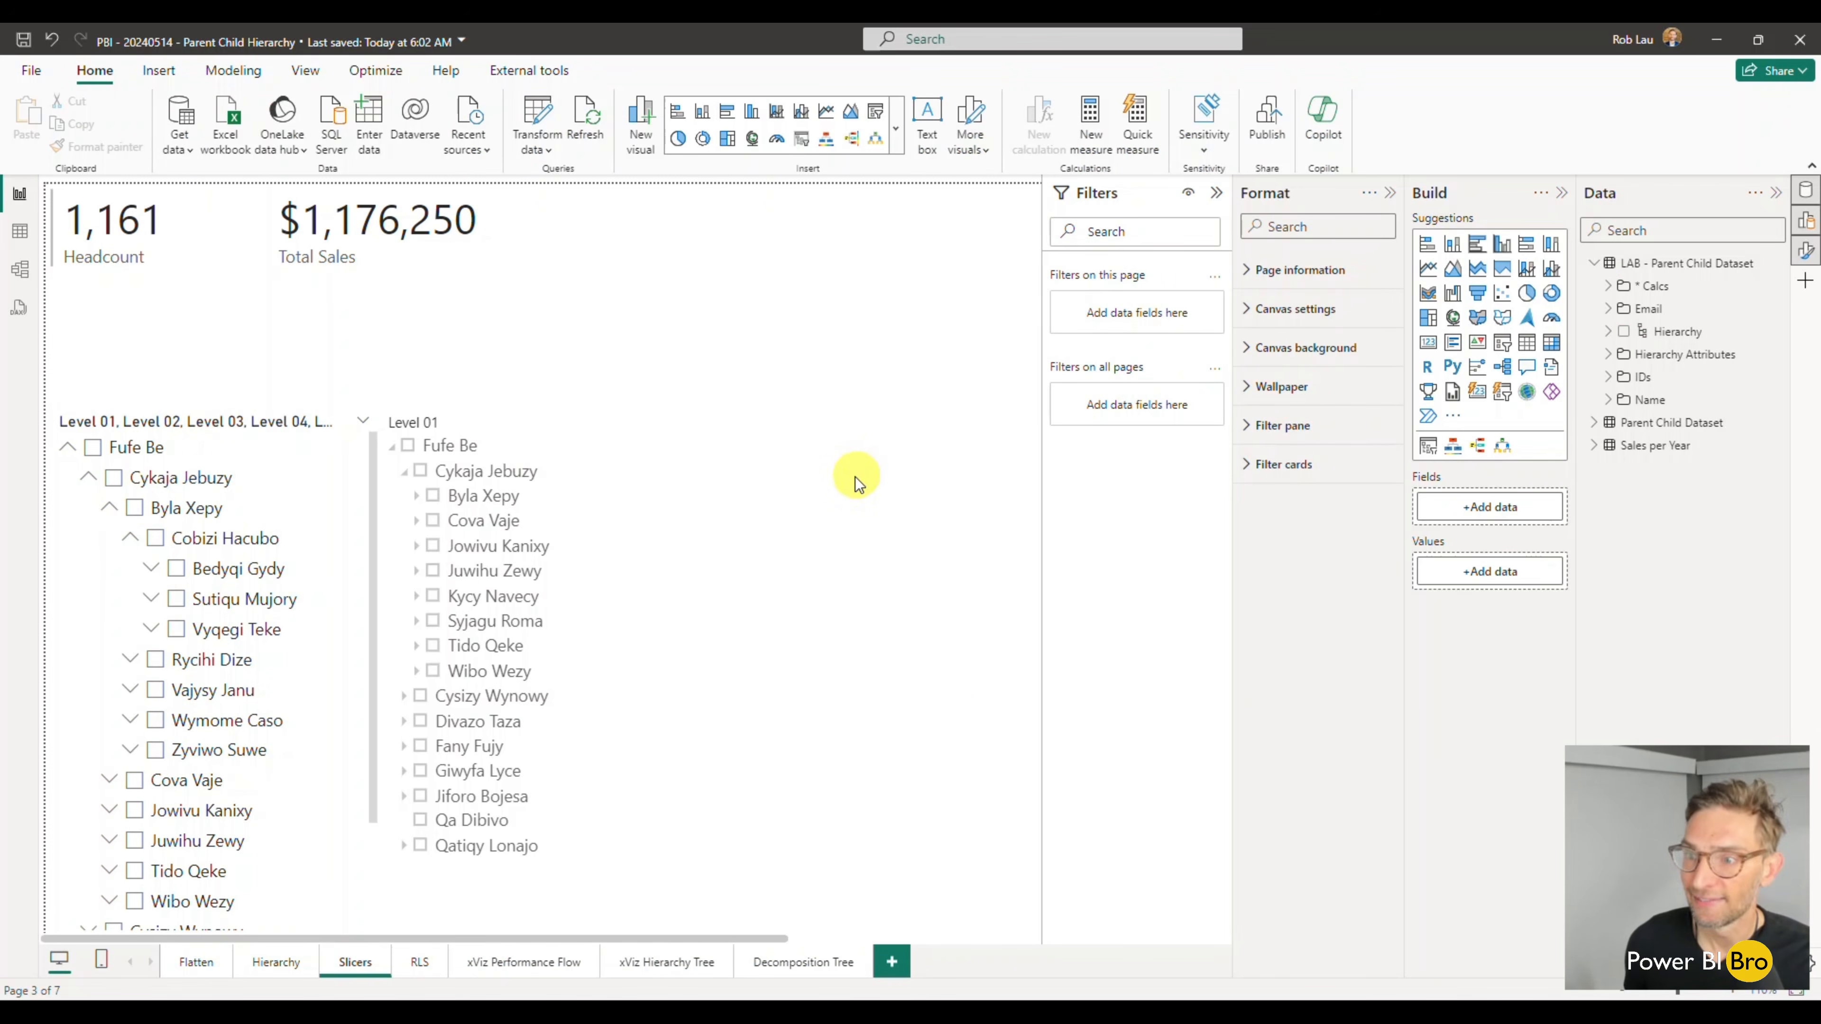
# - Add a Hierarchy Slicer visual with the LAB table's Hierarchy, stretch it down the page, and expand its top entry
pyautogui.click(1428, 446)
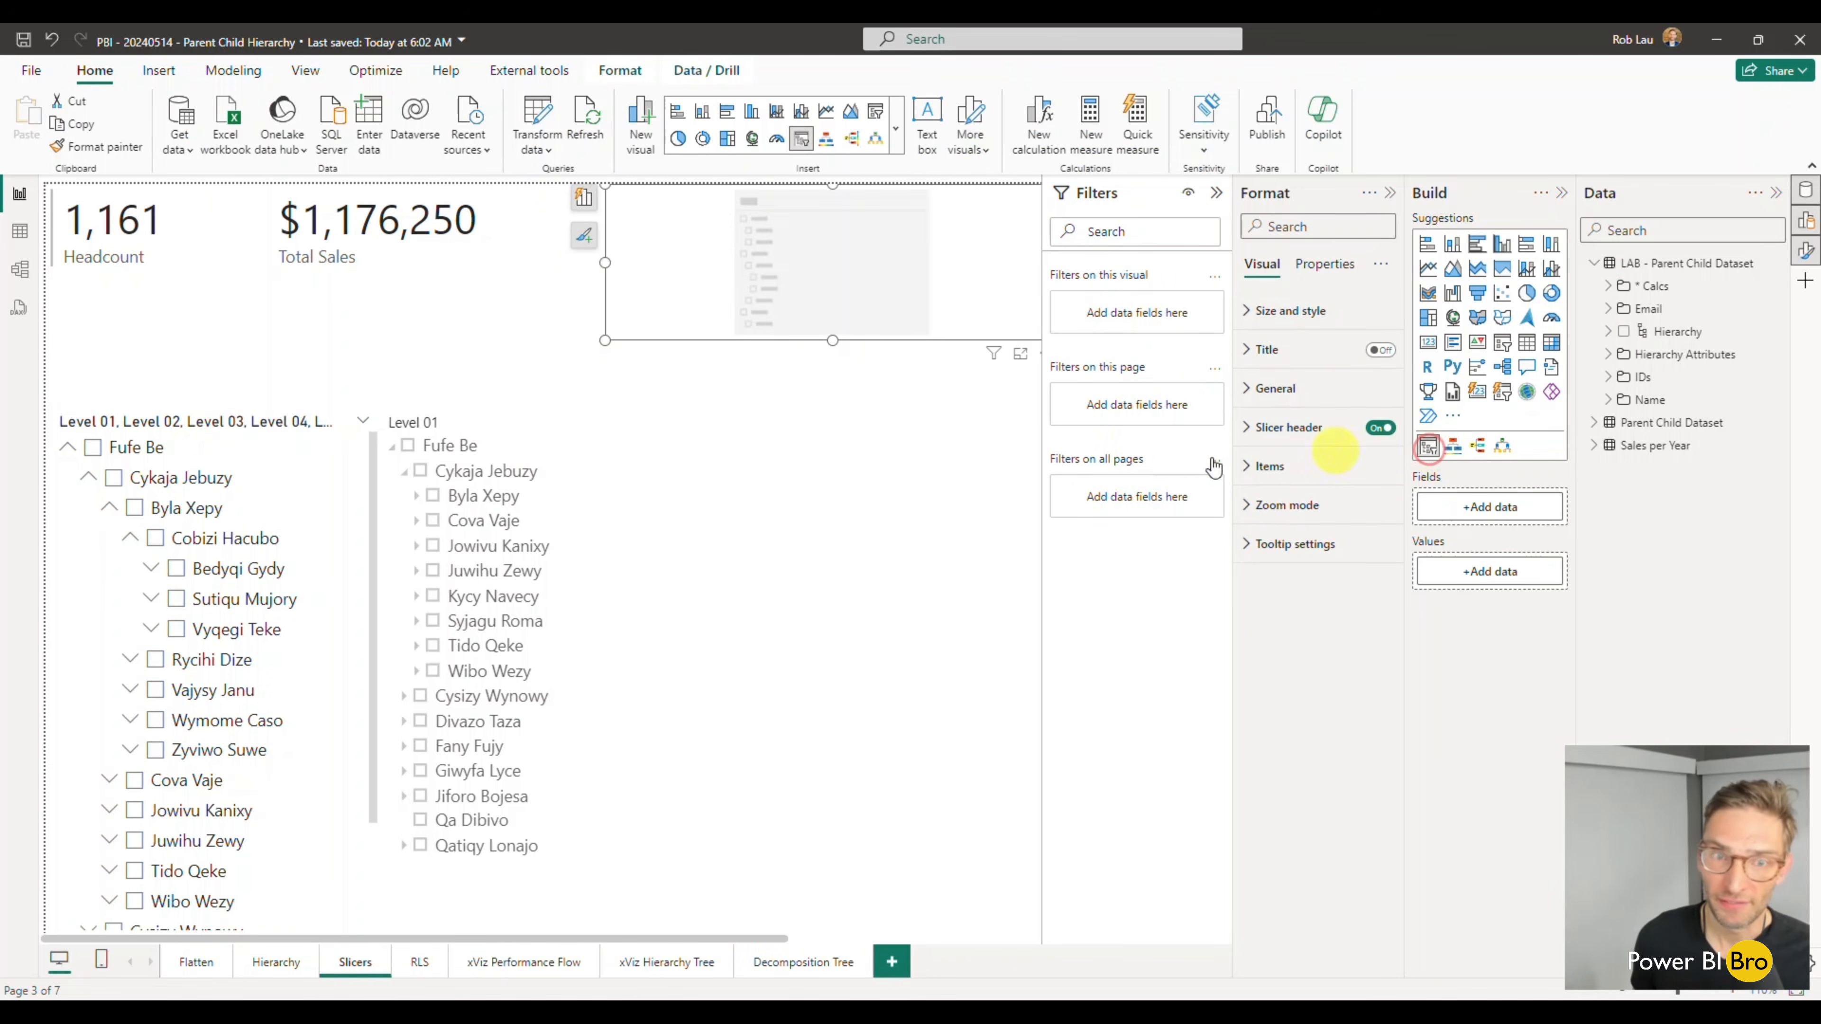
pyautogui.click(1622, 331)
pyautogui.moveTo(830, 340); pyautogui.dragTo(821, 877)
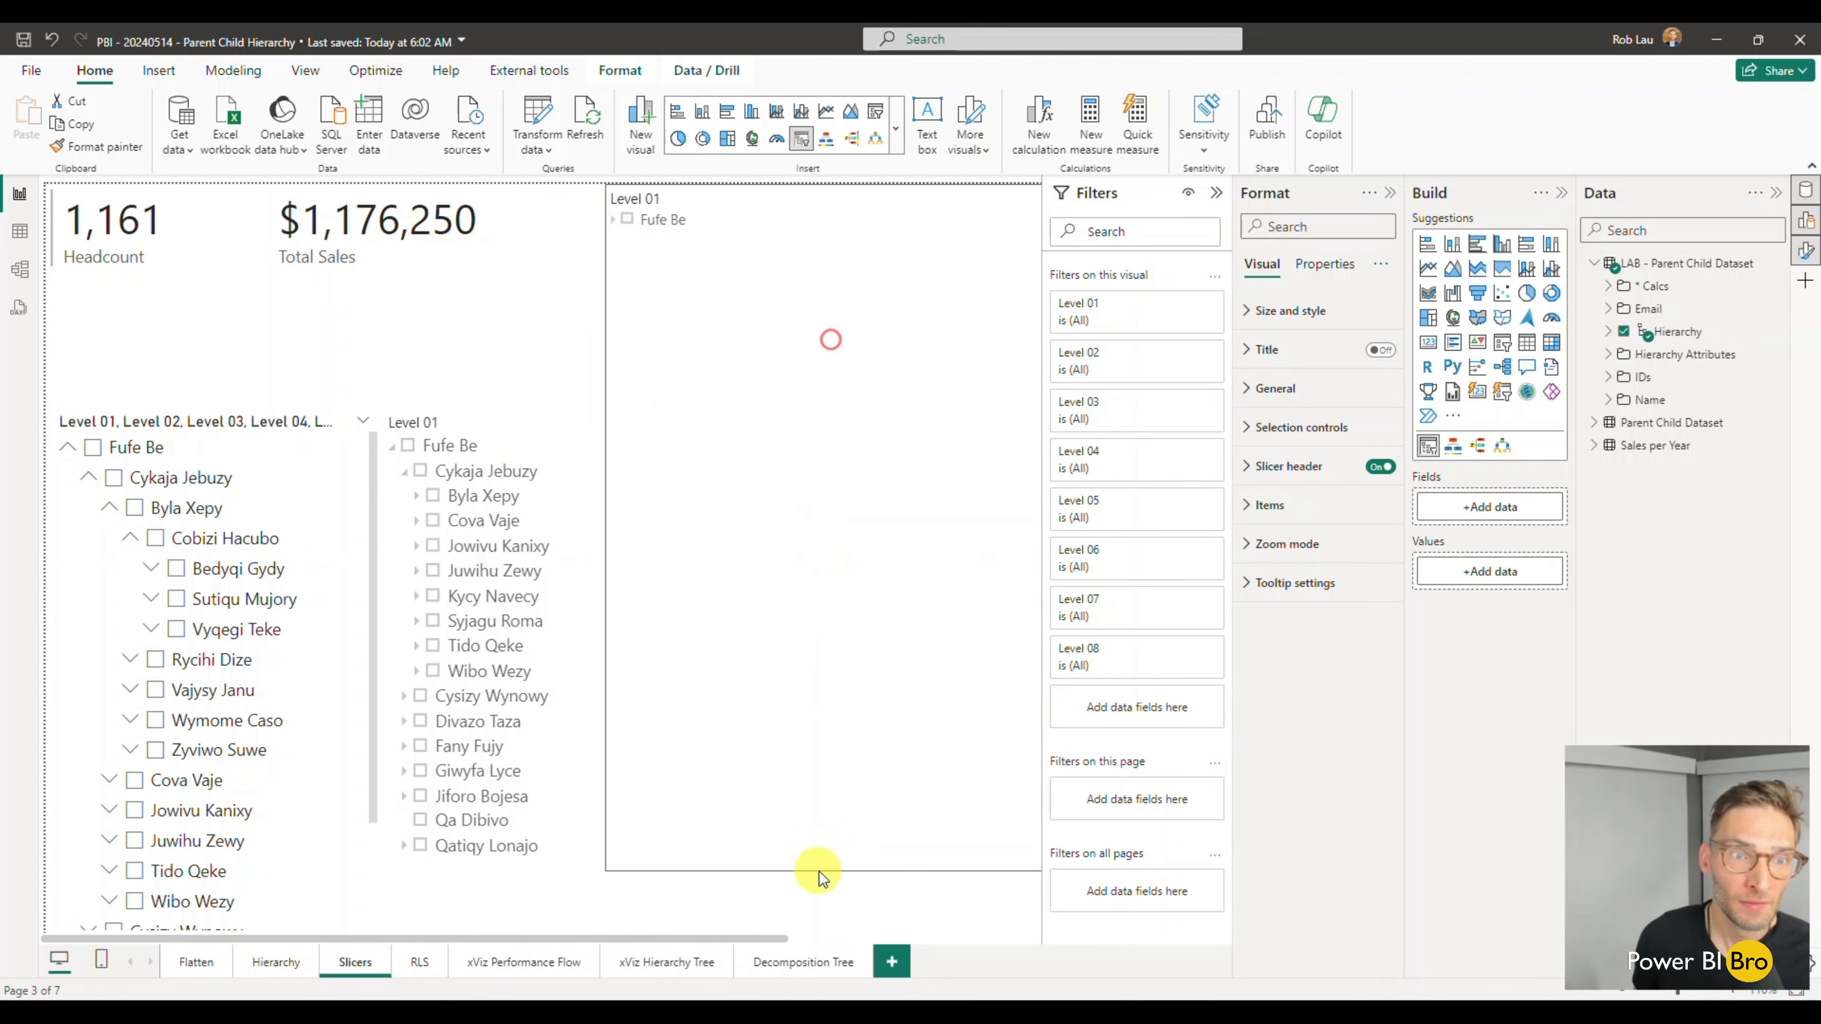
pyautogui.click(613, 219)
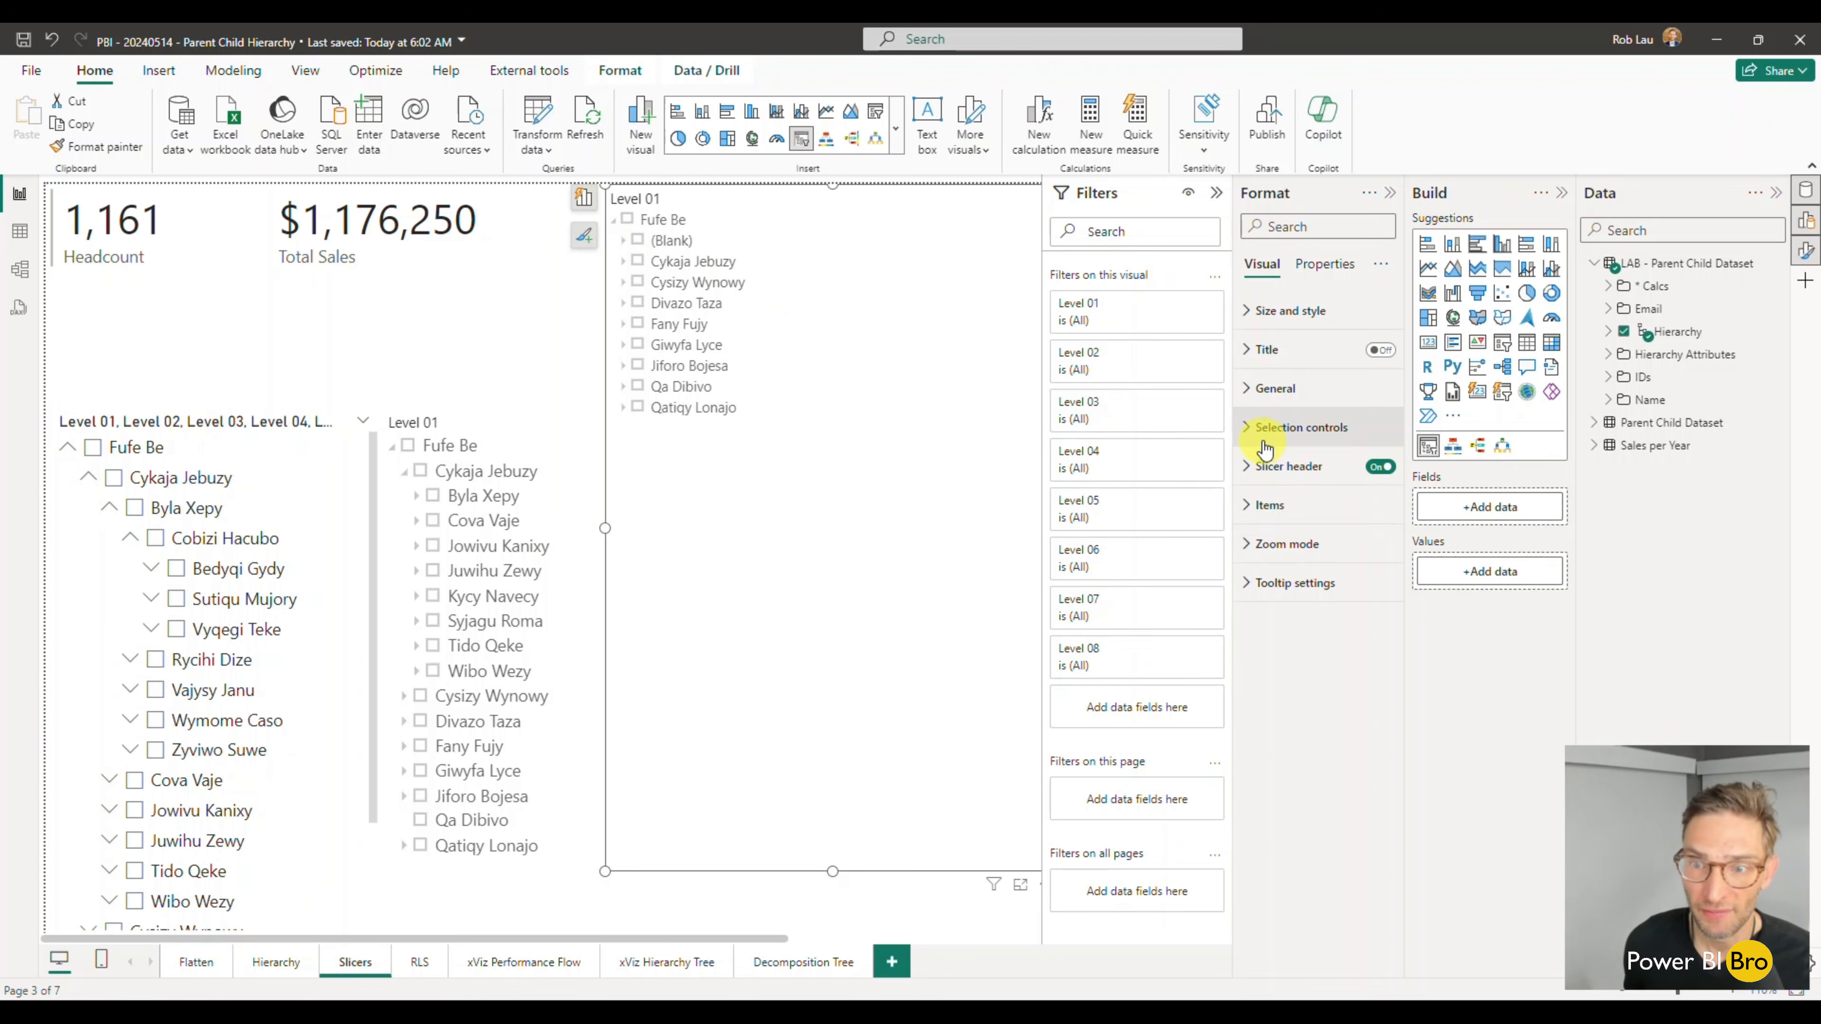
# - Set Hide Members to Empty in the new Hierarchy Slicer's selection controls
pyautogui.click(1249, 428)
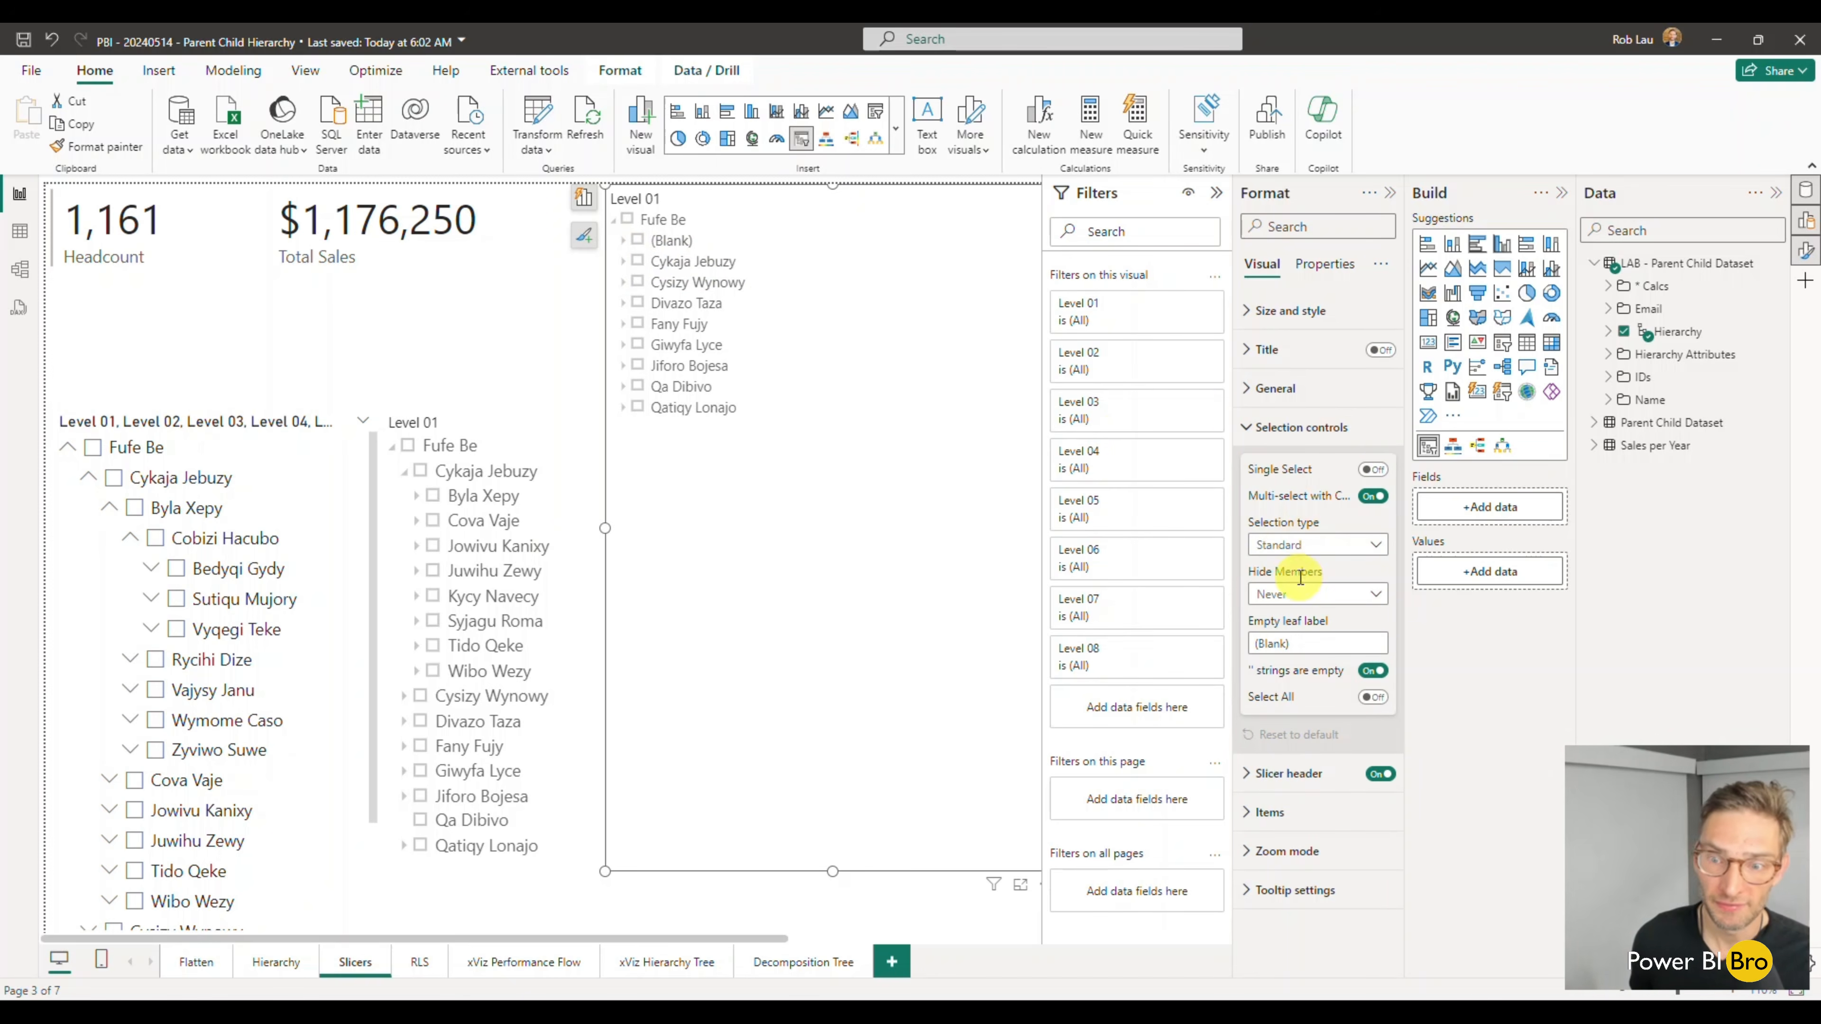
pyautogui.click(1315, 594)
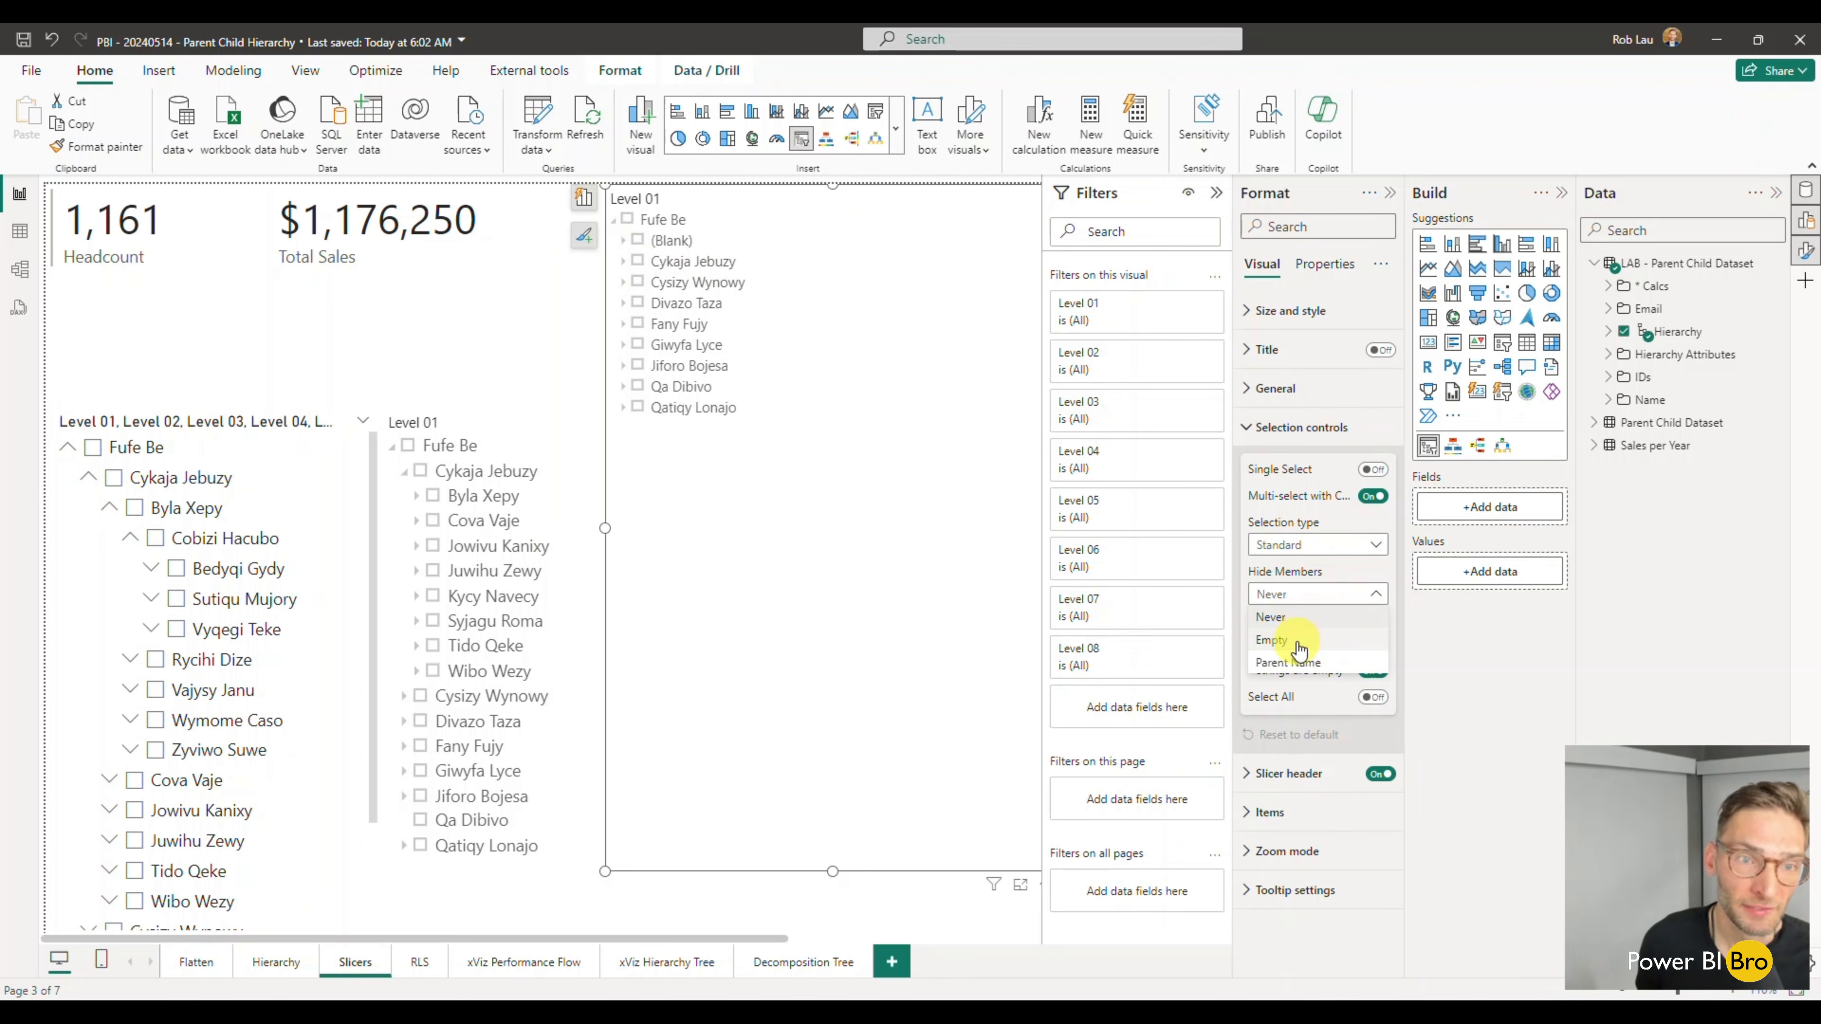
pyautogui.click(1271, 640)
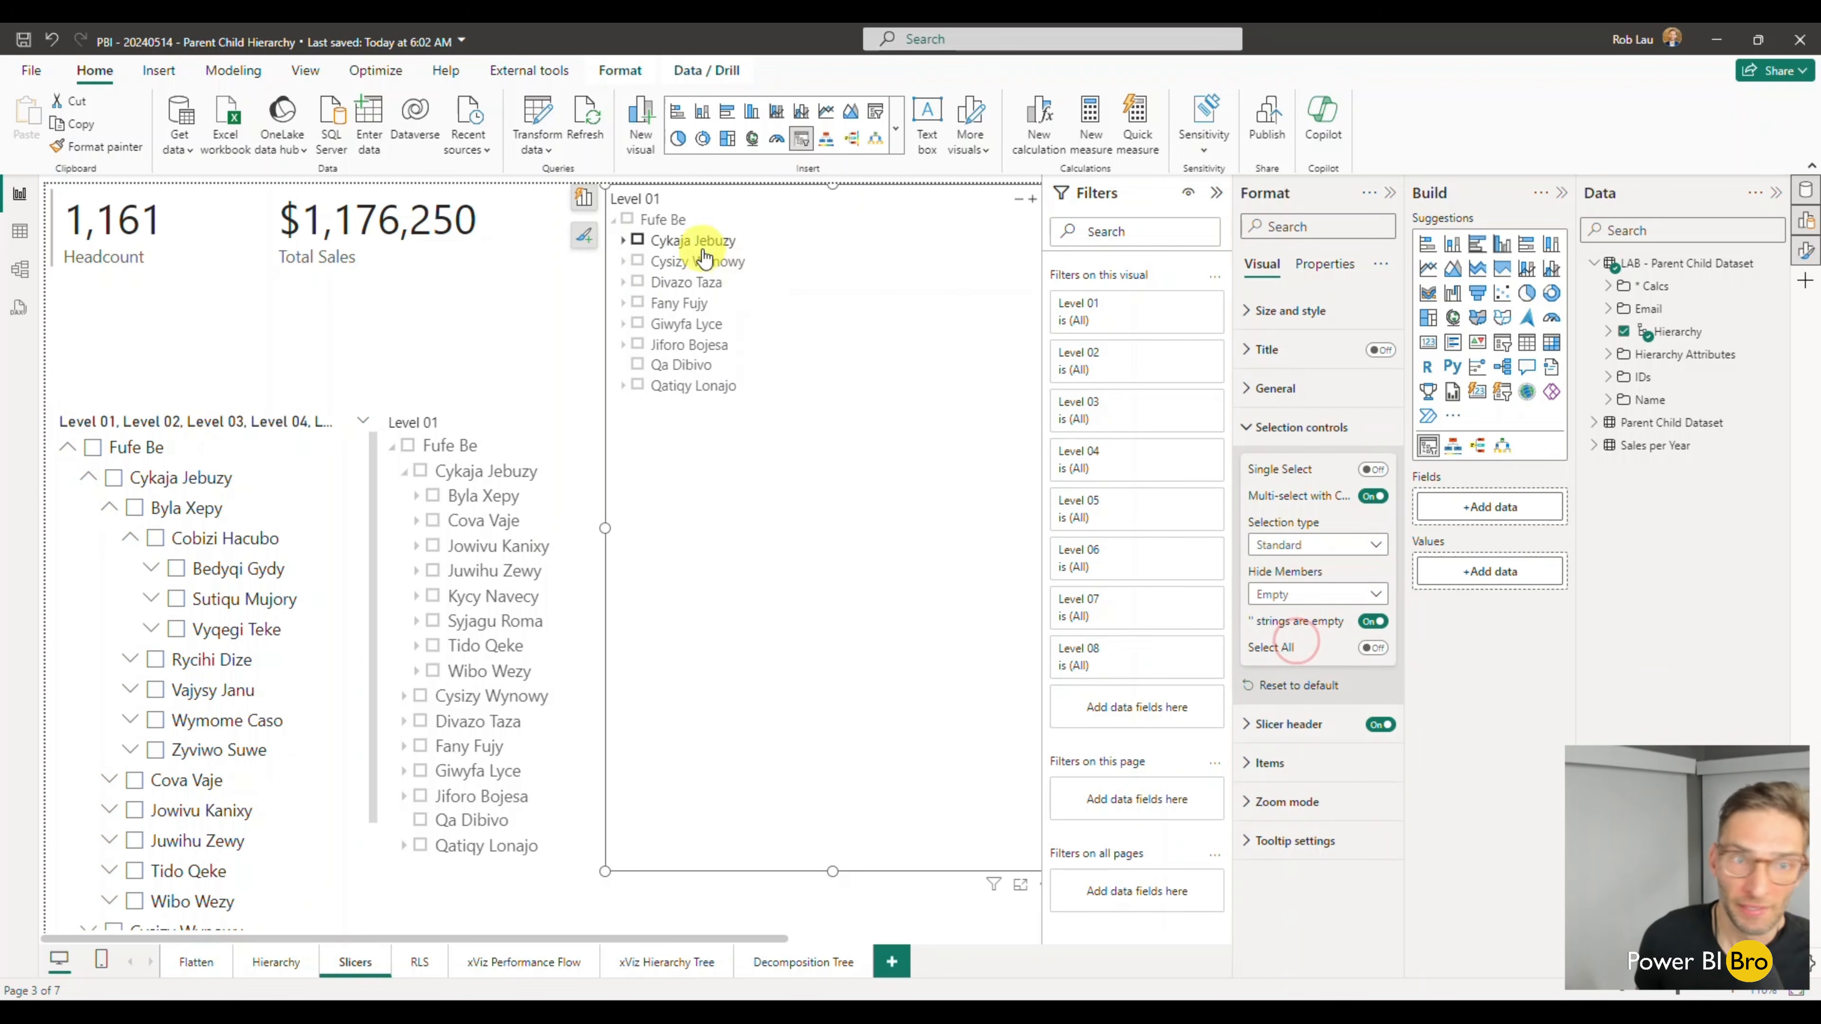
# - Expand and select the third branch under the Hierarchy Slicer's top entry, and shorten the slicer to free space above it
pyautogui.click(623, 284)
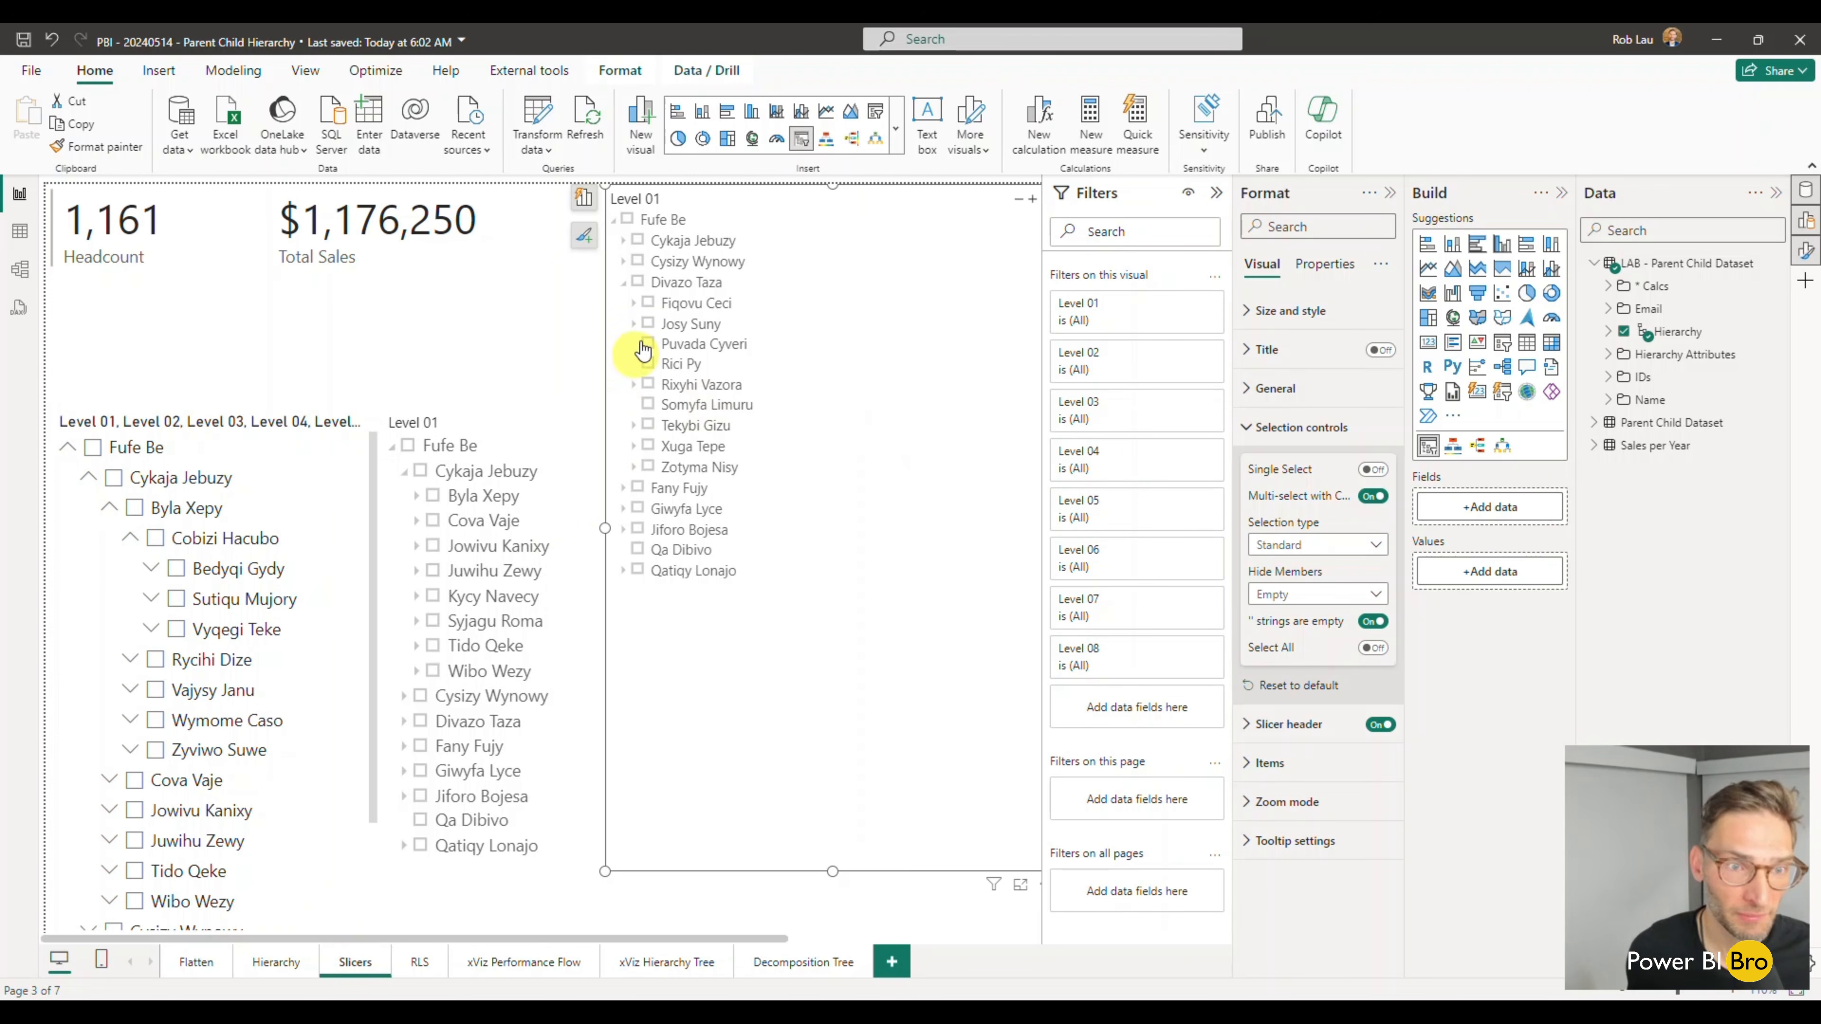
pyautogui.click(638, 282)
pyautogui.moveTo(832, 185); pyautogui.dragTo(829, 415)
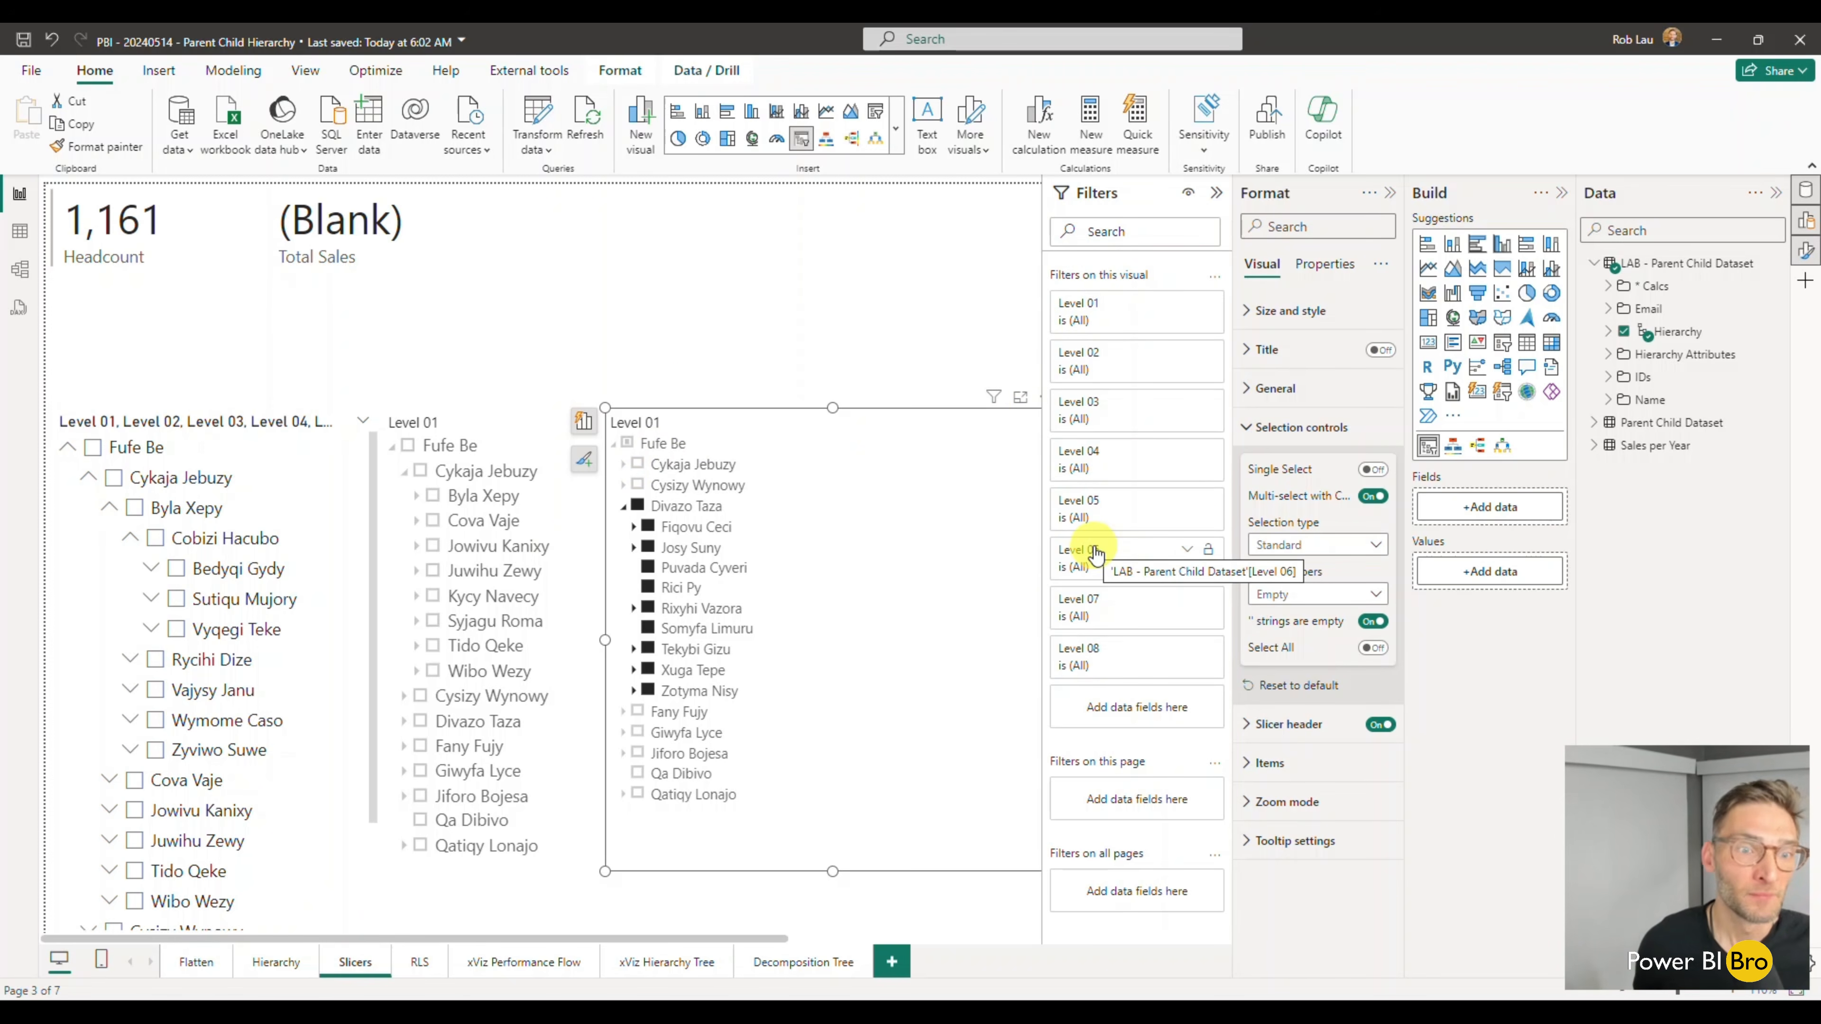
# - Create a card above the Hierarchy Slicer with the measures Headcount Hierarchy LAB and Sales Hierarchy LAB
pyautogui.click(731, 307)
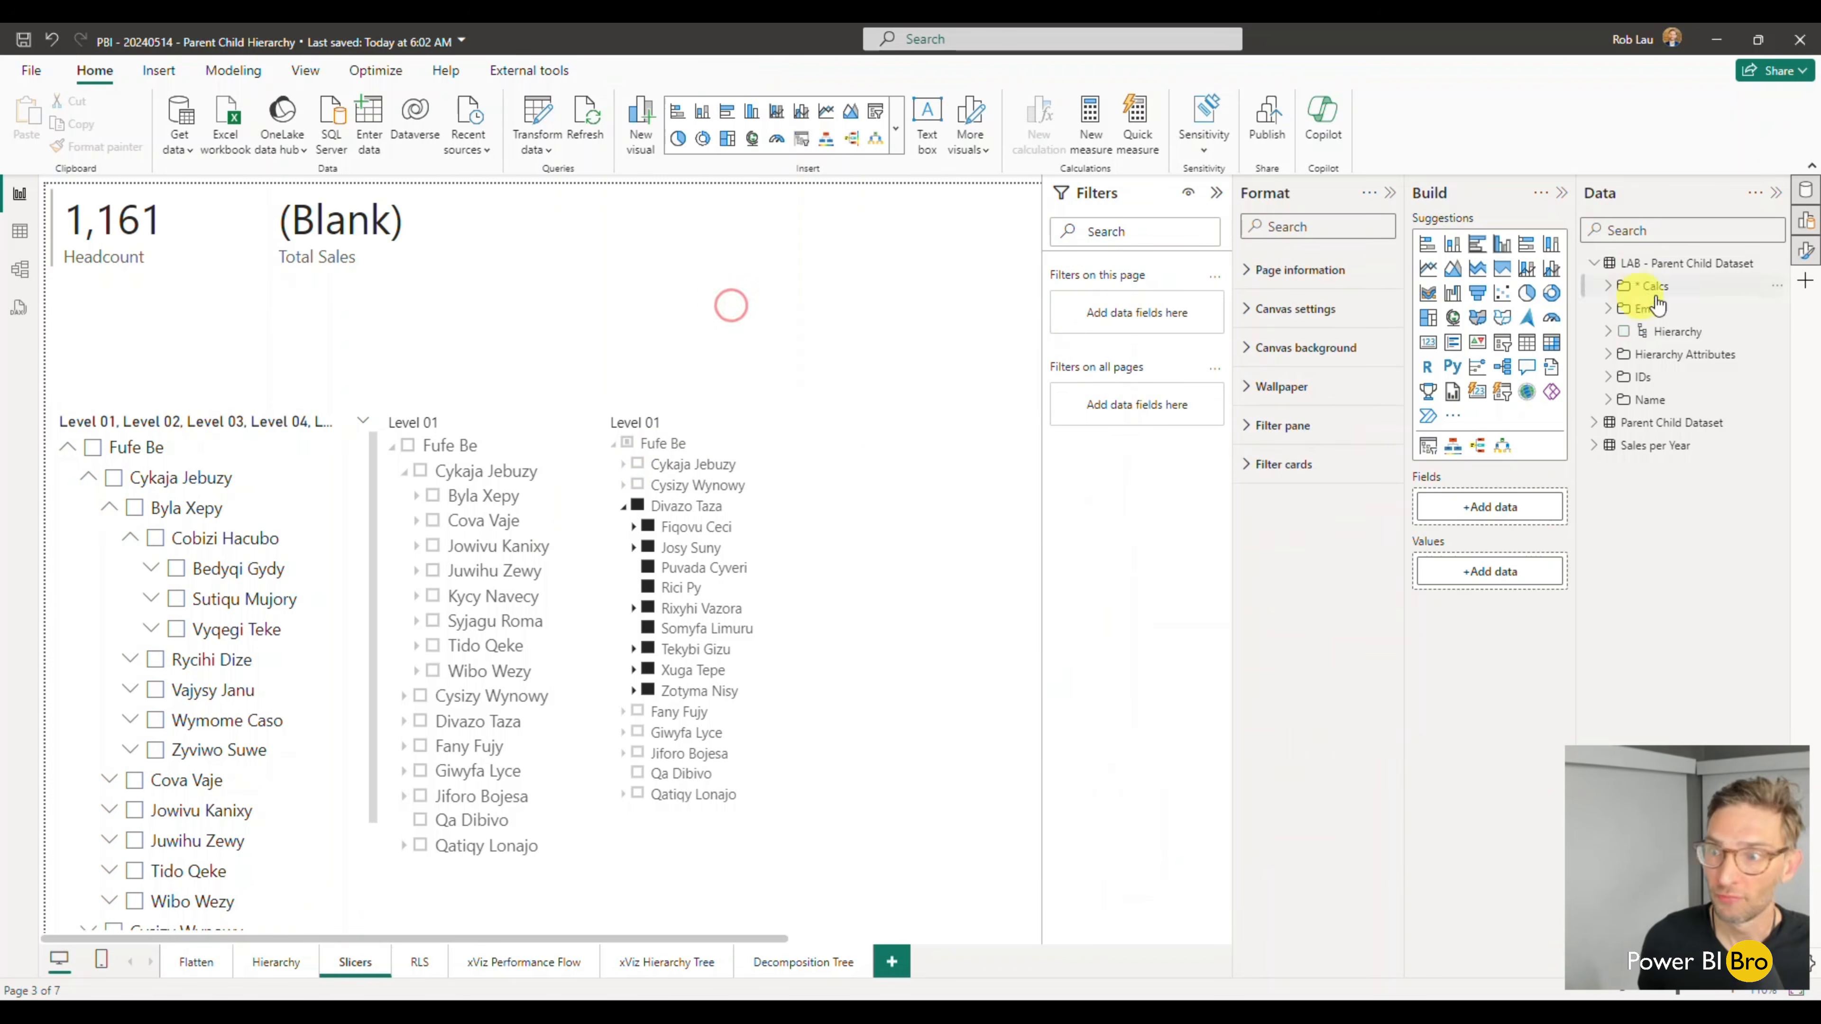
pyautogui.click(1606, 287)
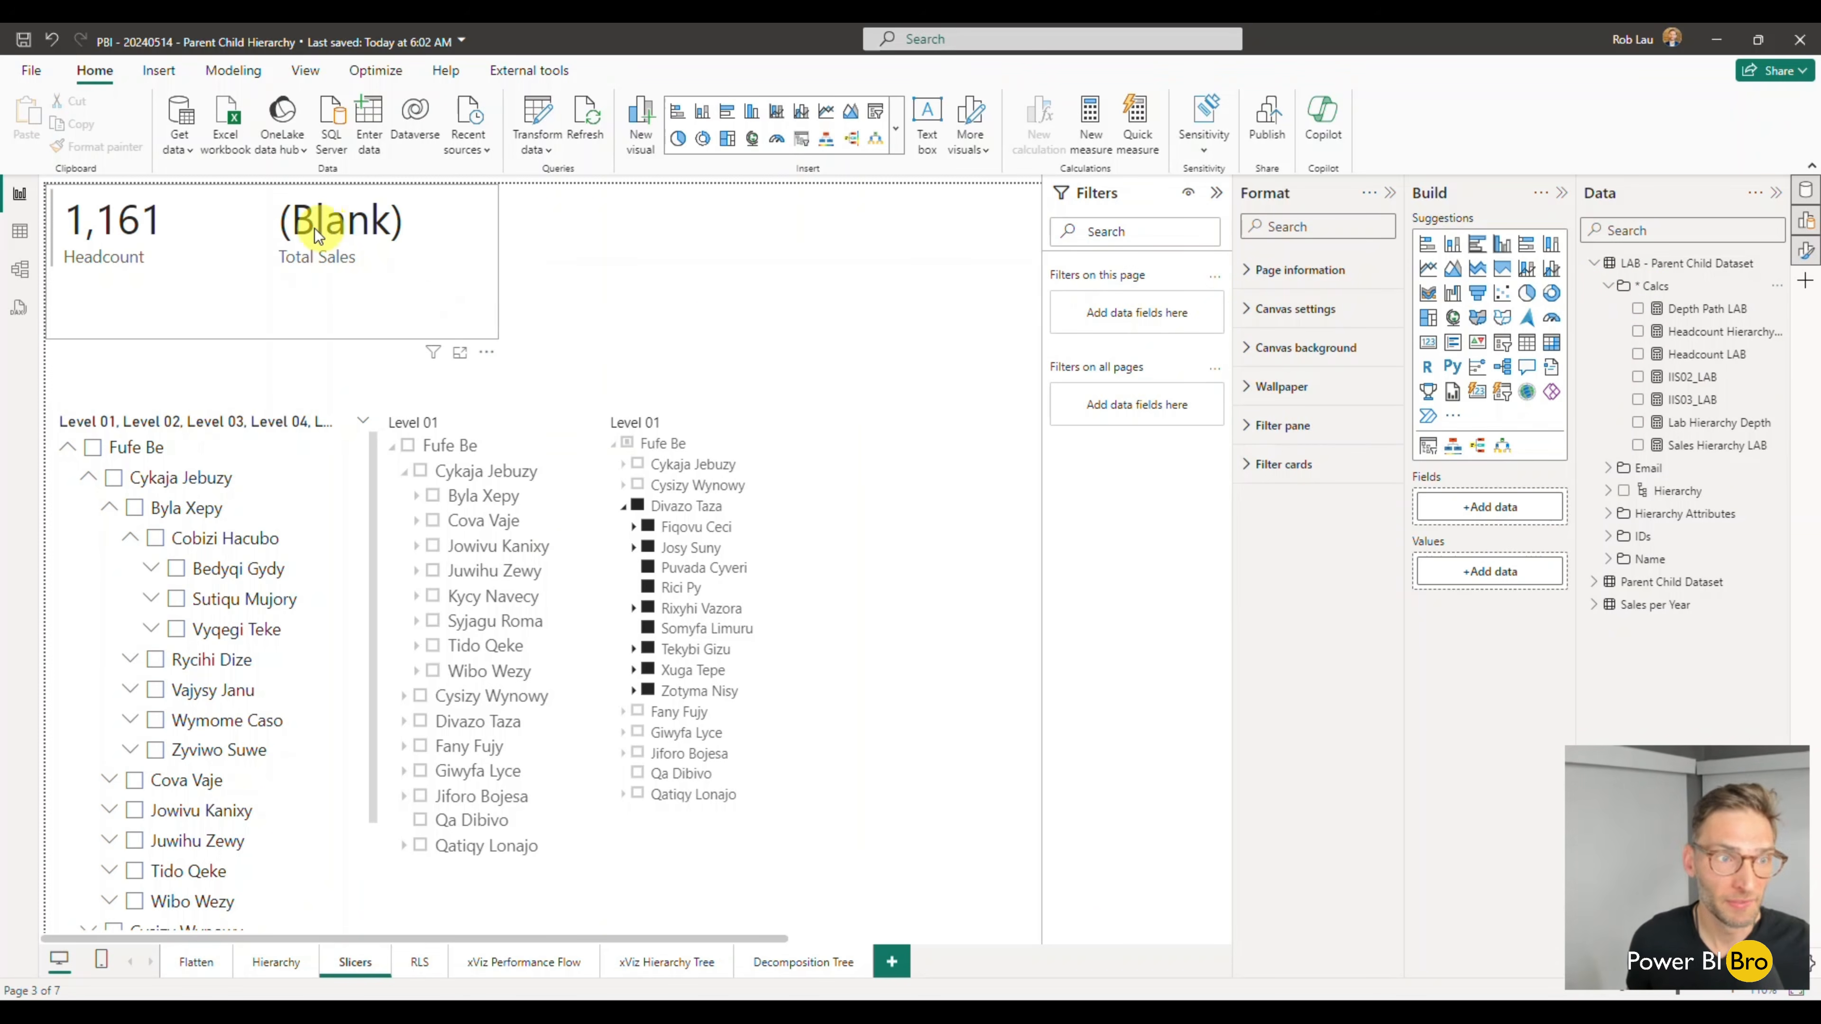
pyautogui.click(808, 245)
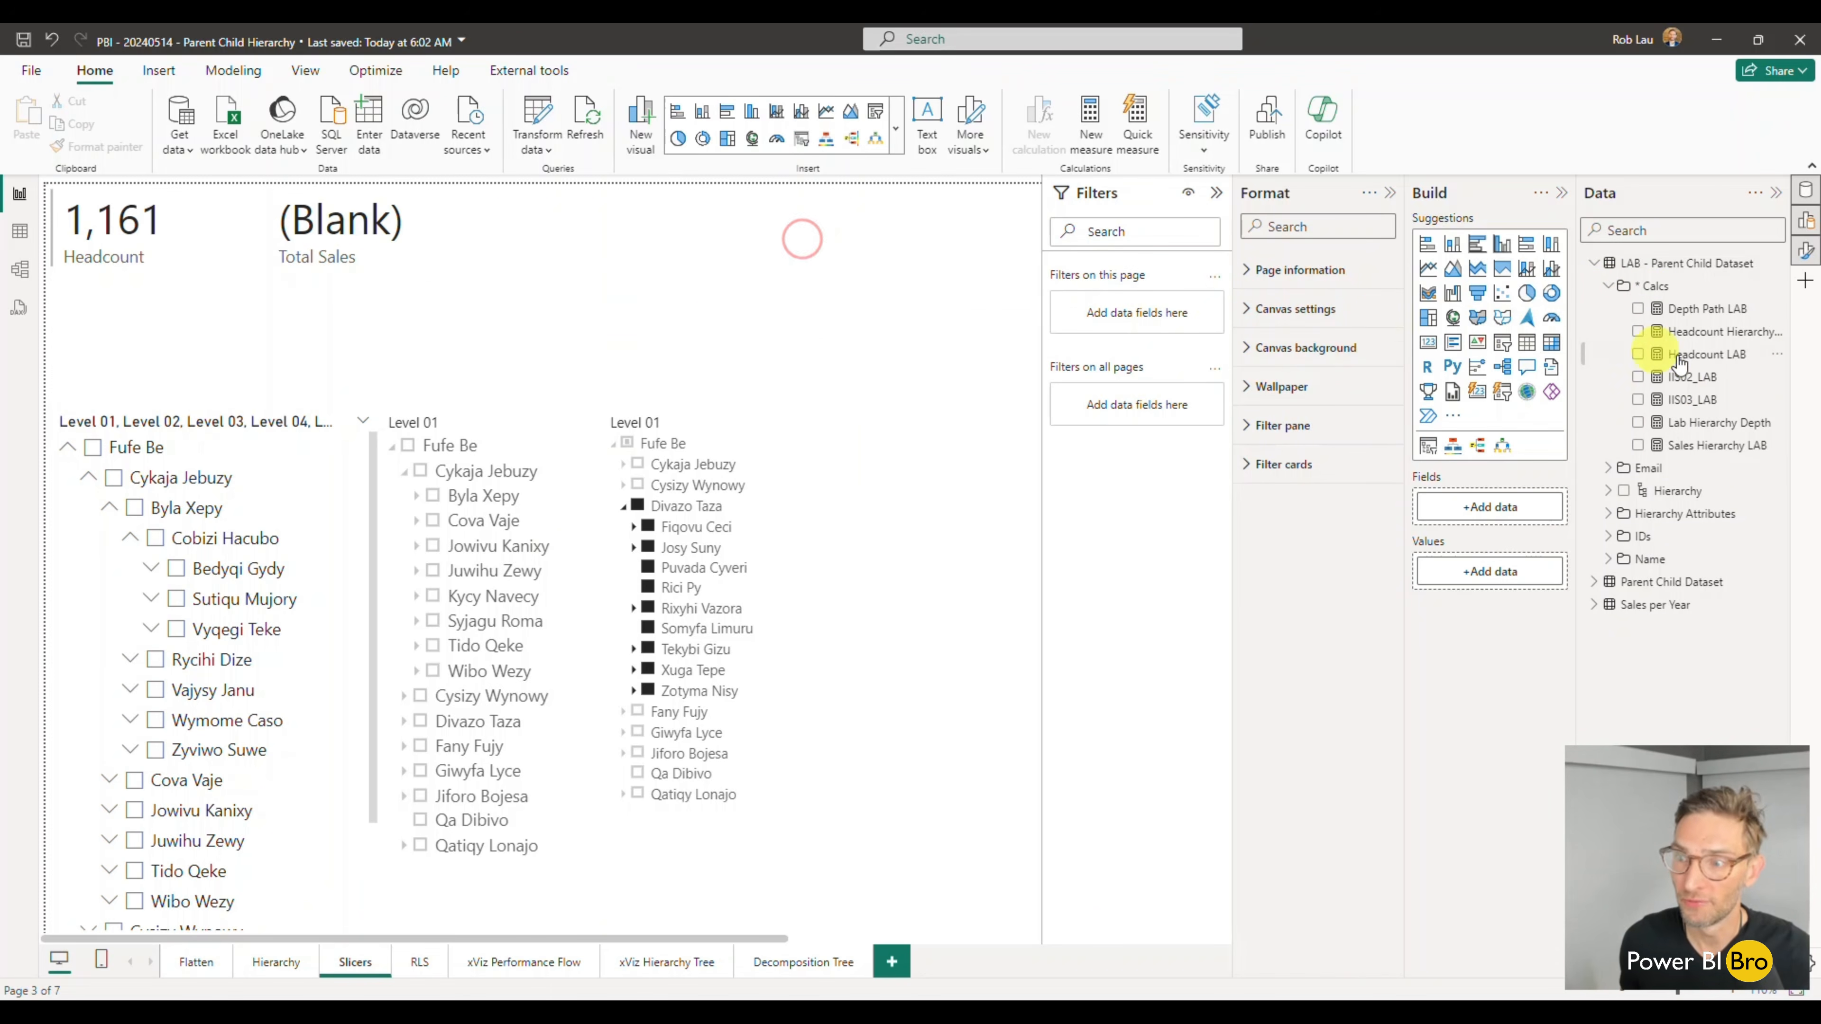
pyautogui.click(1638, 332)
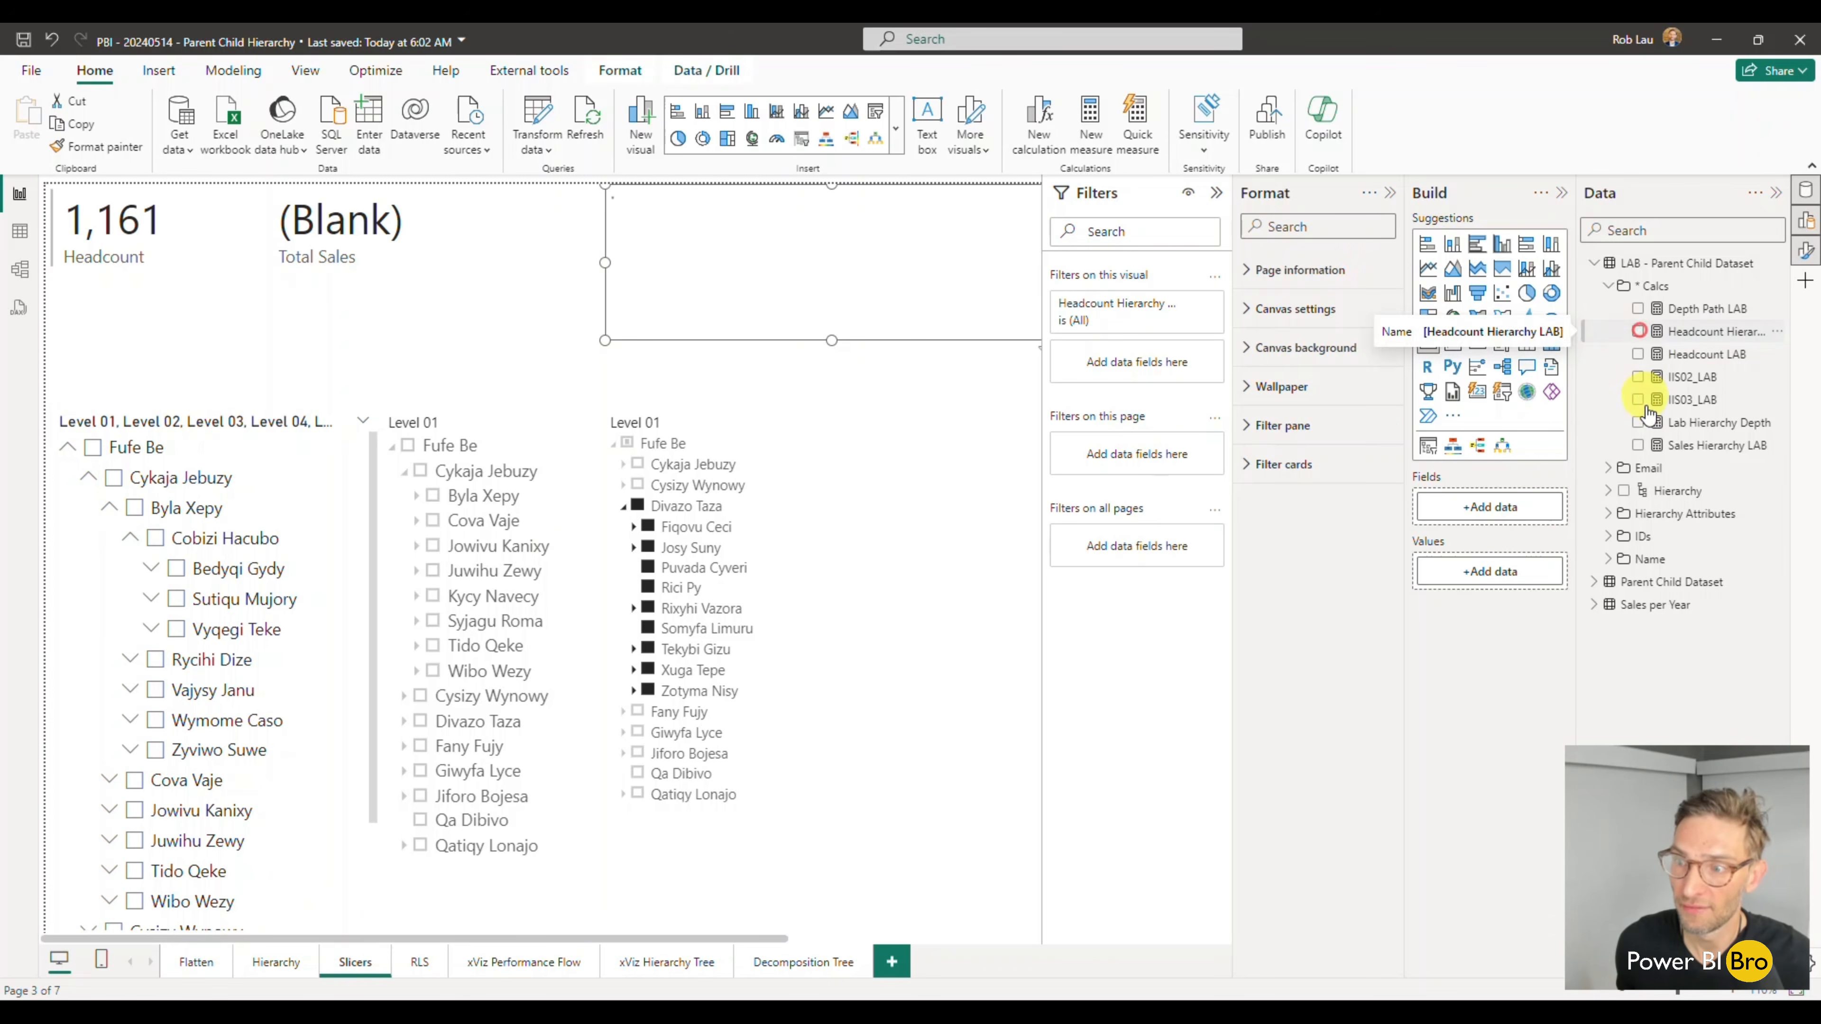
pyautogui.click(1637, 444)
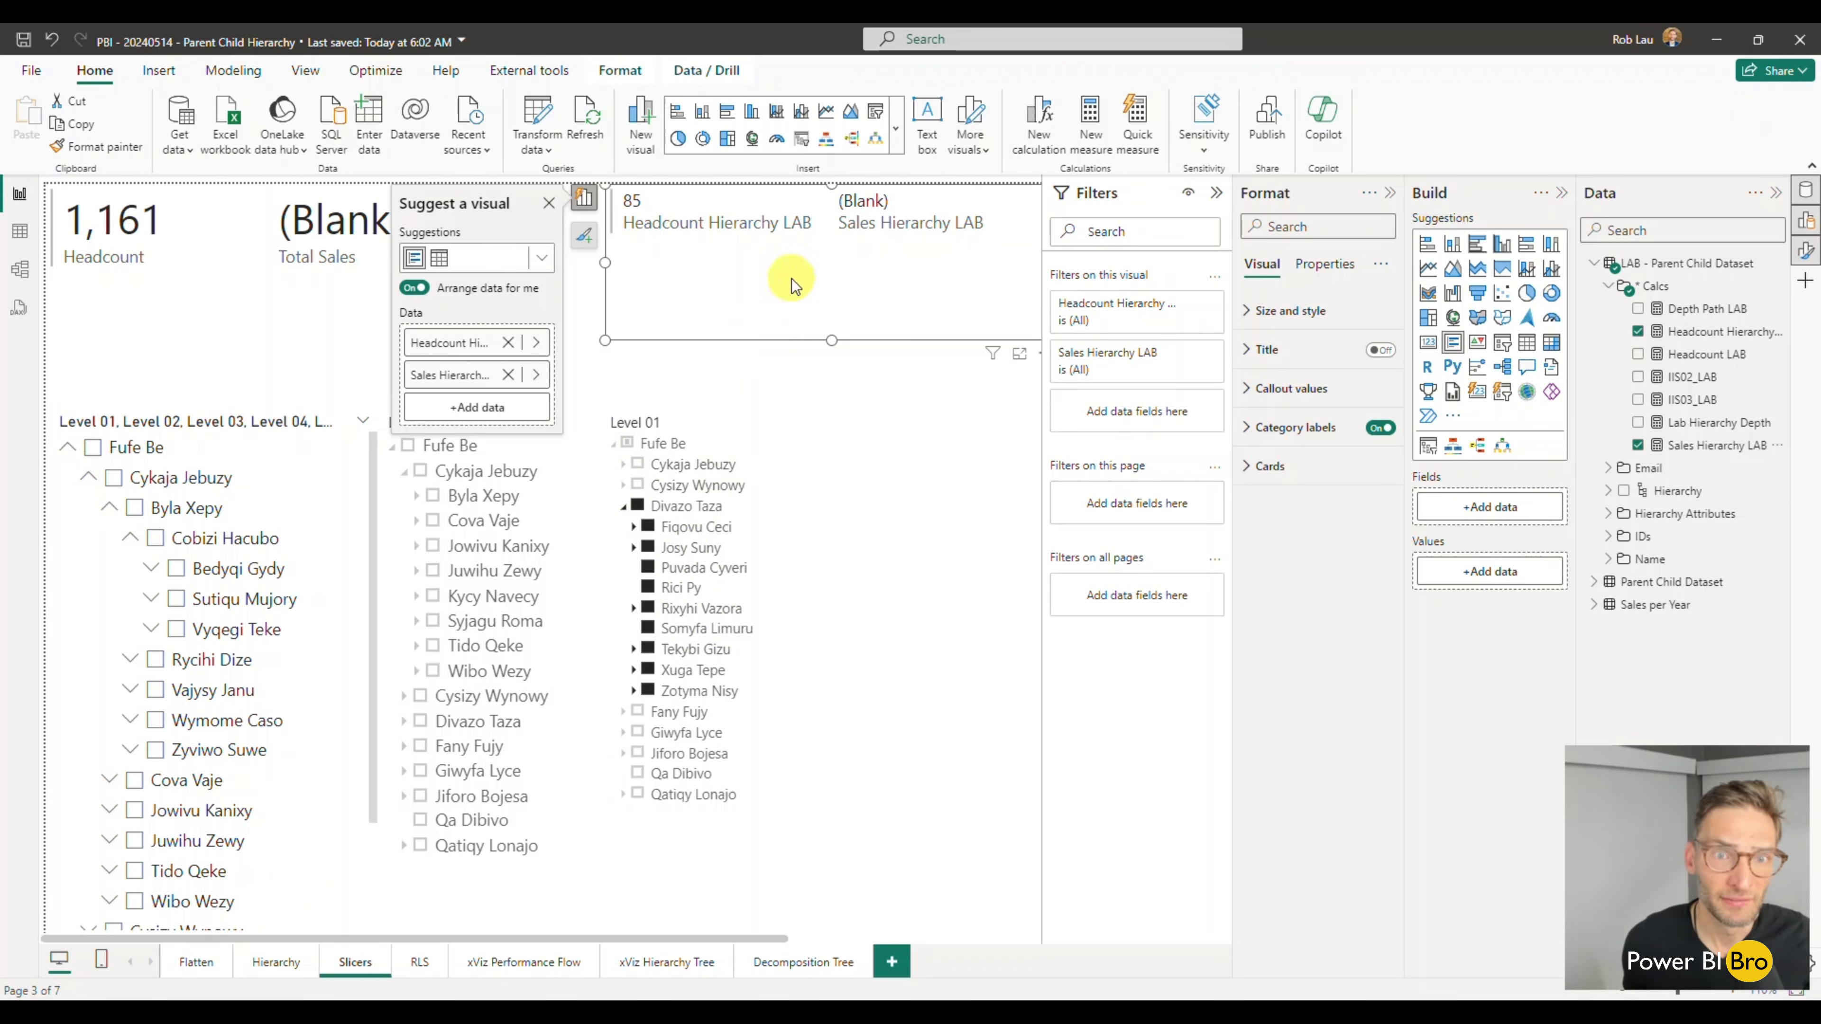
# - Clear the third branch in the Hierarchy Slicer, and toggle it on and off to compare the LAB card's values
pyautogui.click(637, 506)
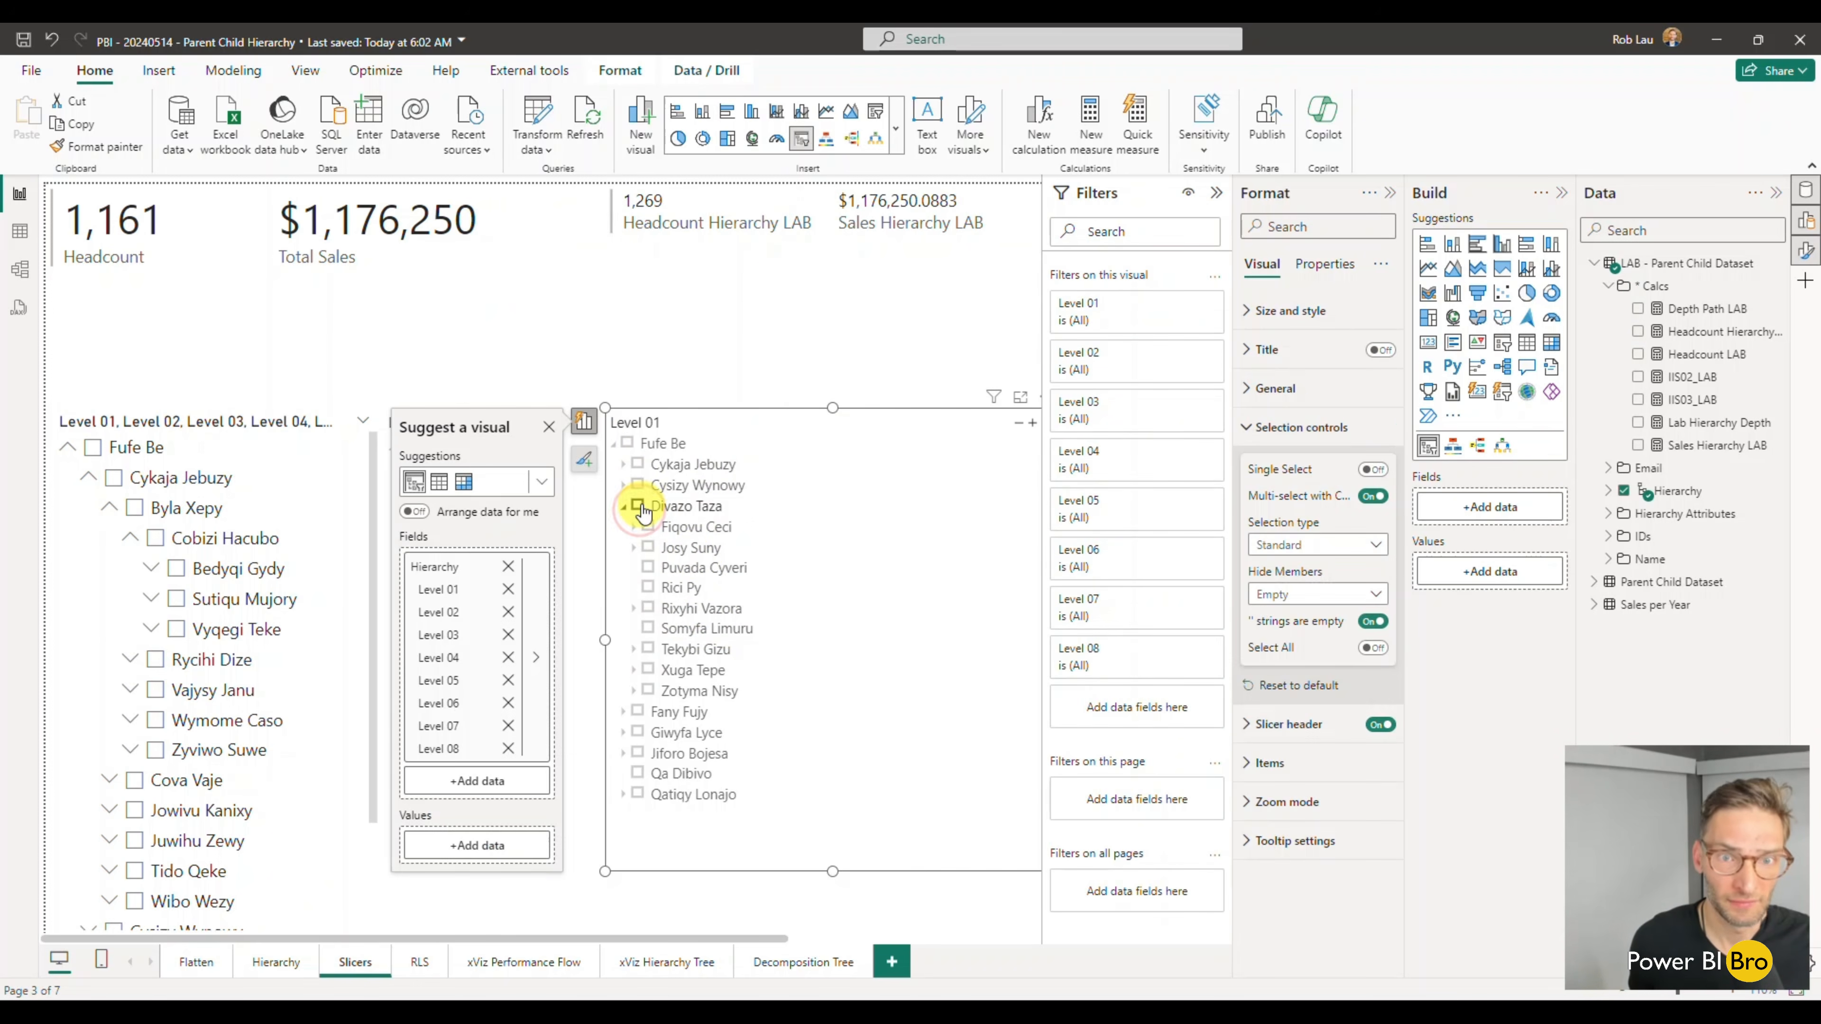
pyautogui.click(826, 322)
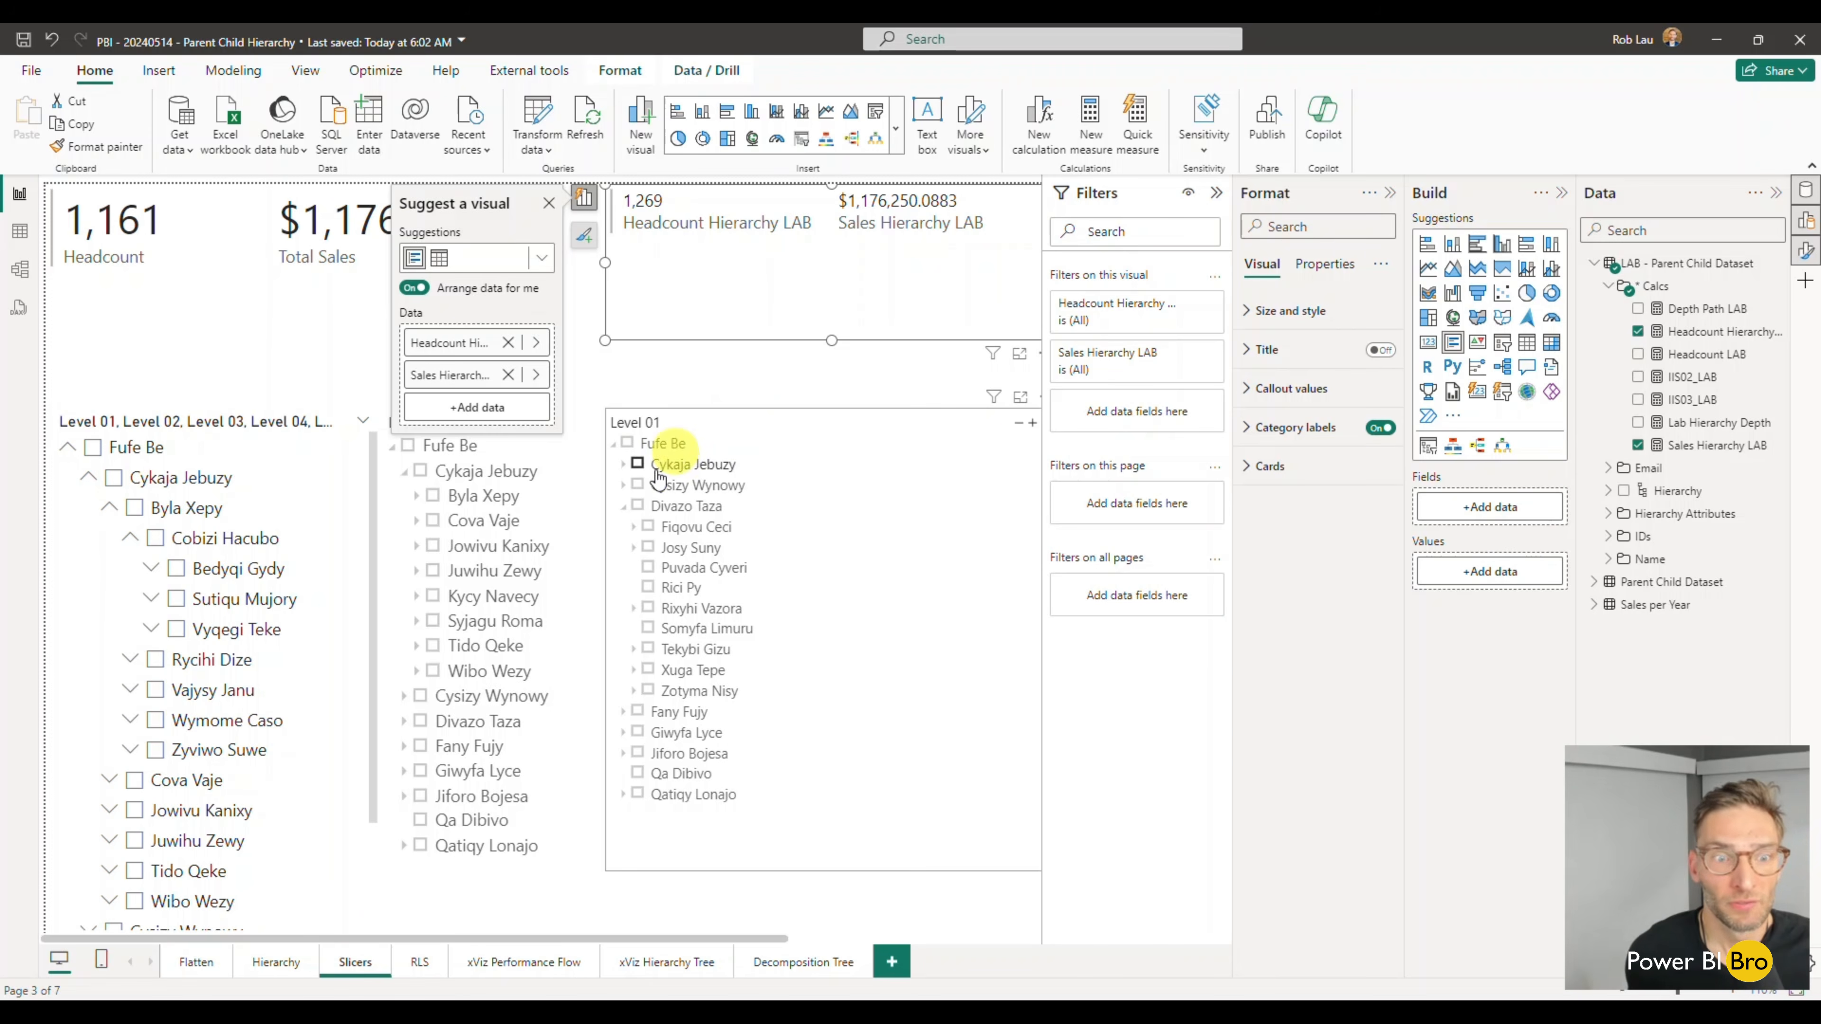
pyautogui.click(637, 507)
pyautogui.click(638, 506)
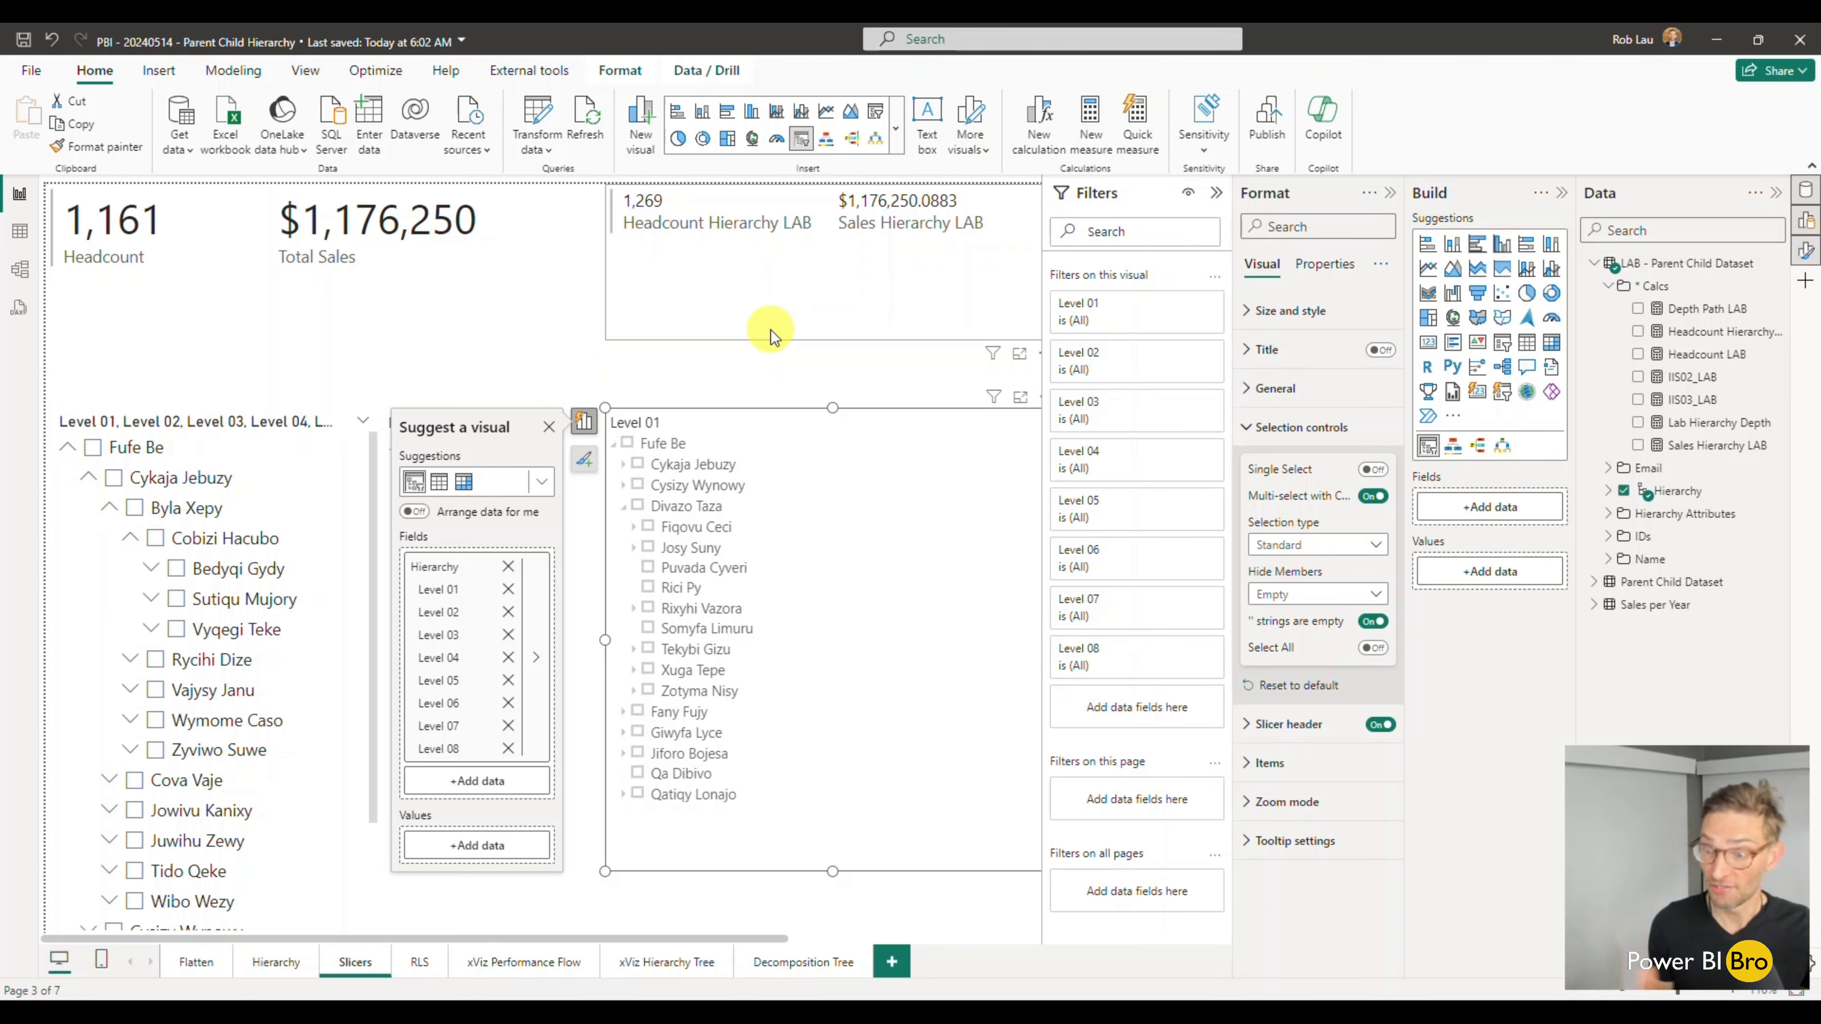
# - Go to the RLS page and shrink the Path and Email table to the height of the sales matrix beside it
pyautogui.click(420, 961)
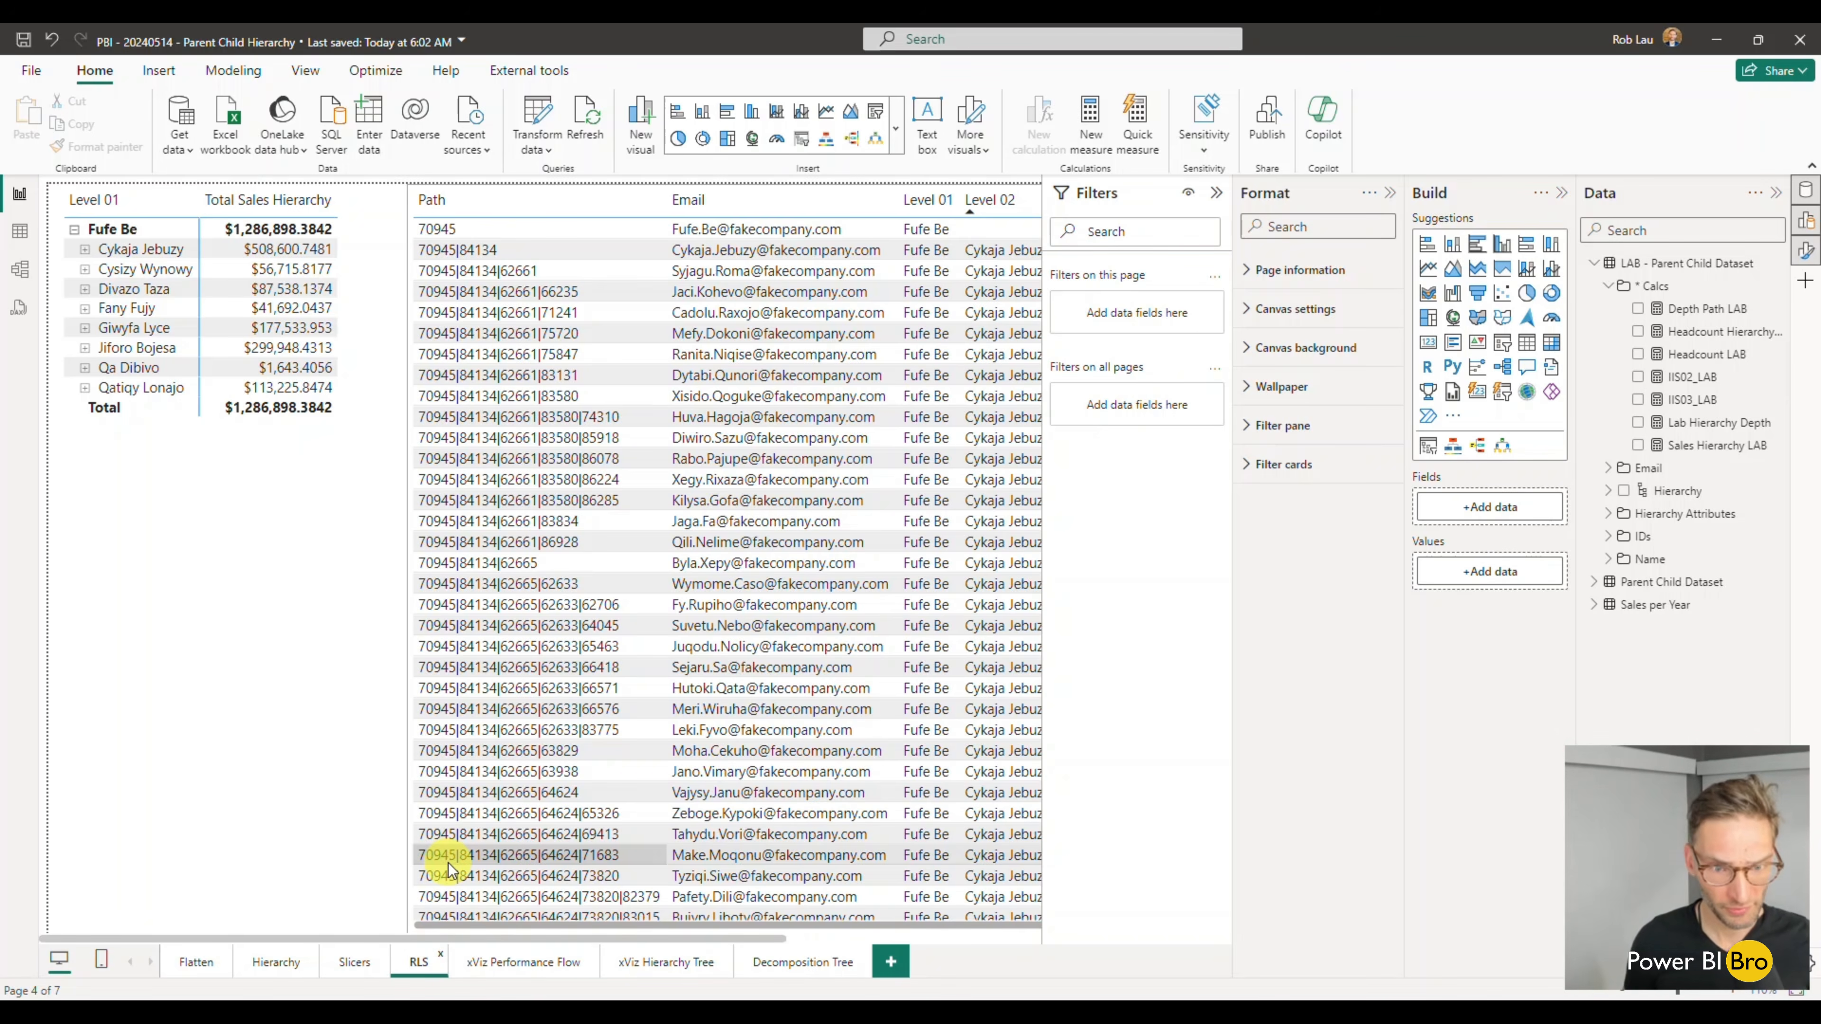
pyautogui.moveTo(531, 926)
pyautogui.mouseDown()
pyautogui.moveTo(947, 932)
pyautogui.moveTo(529, 927)
pyautogui.mouseUp()
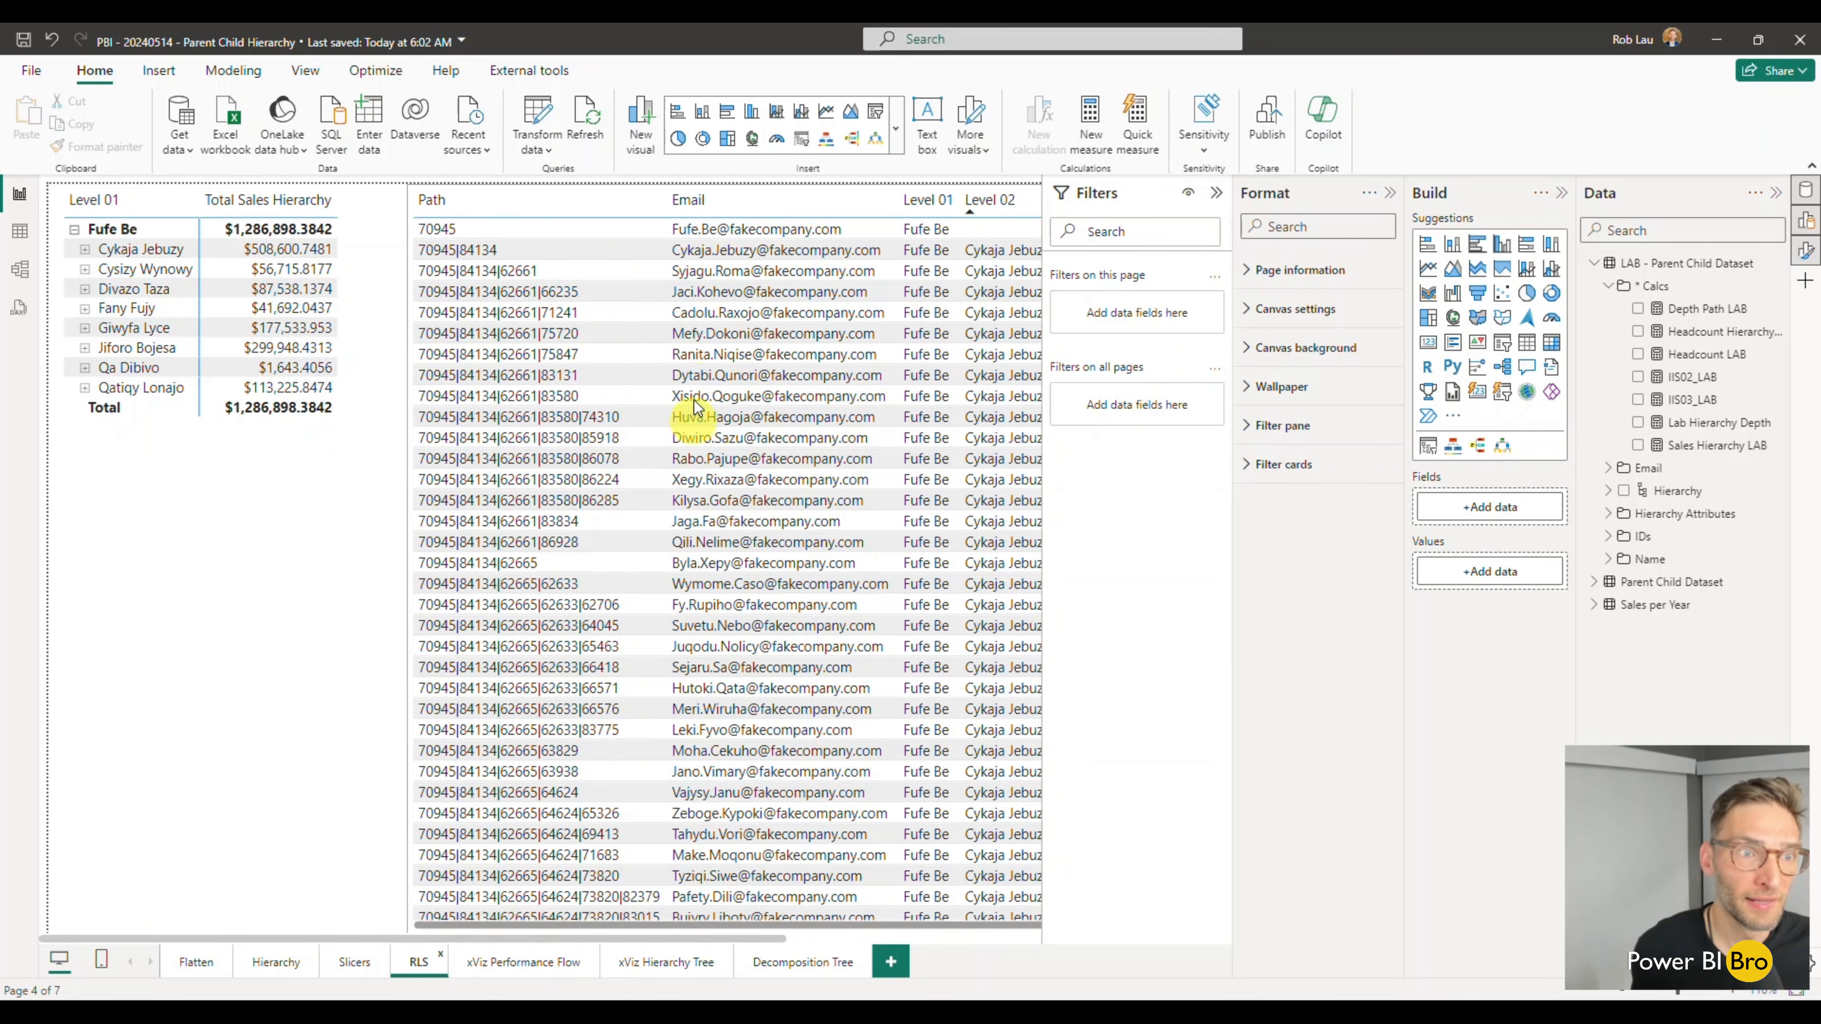
pyautogui.click(649, 396)
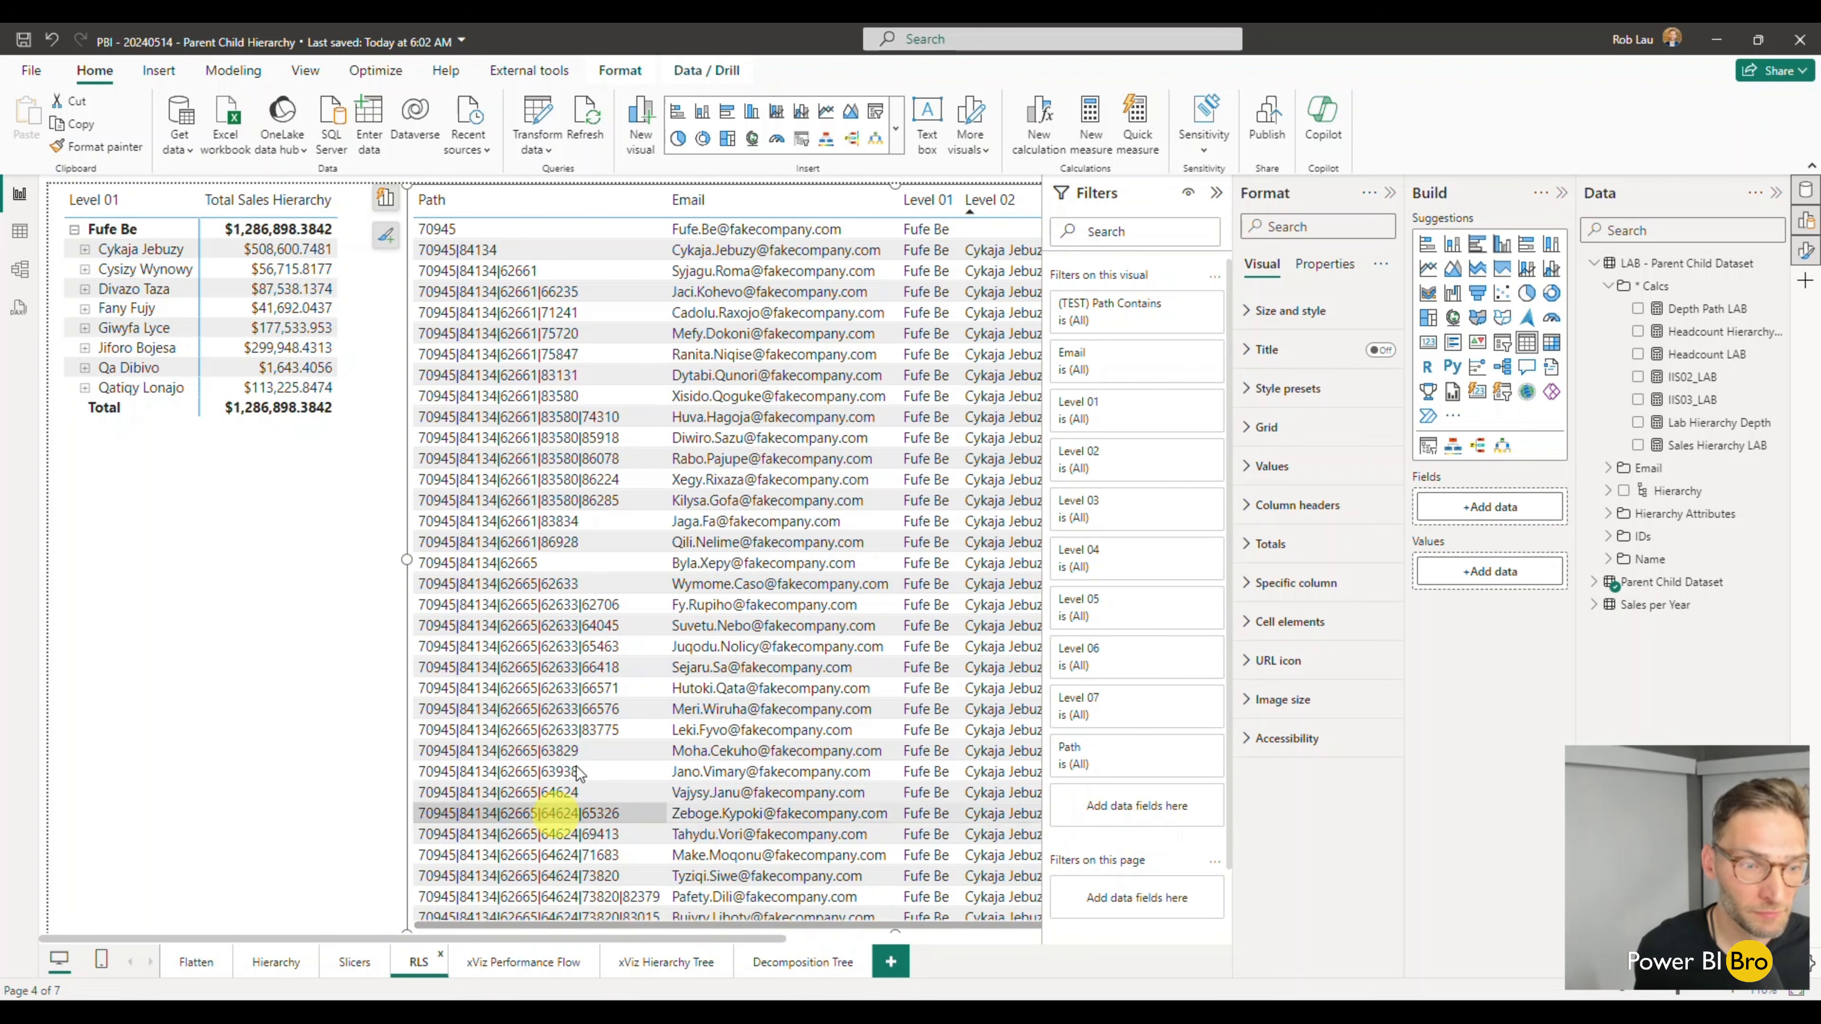
pyautogui.moveTo(894, 185); pyautogui.dragTo(853, 568)
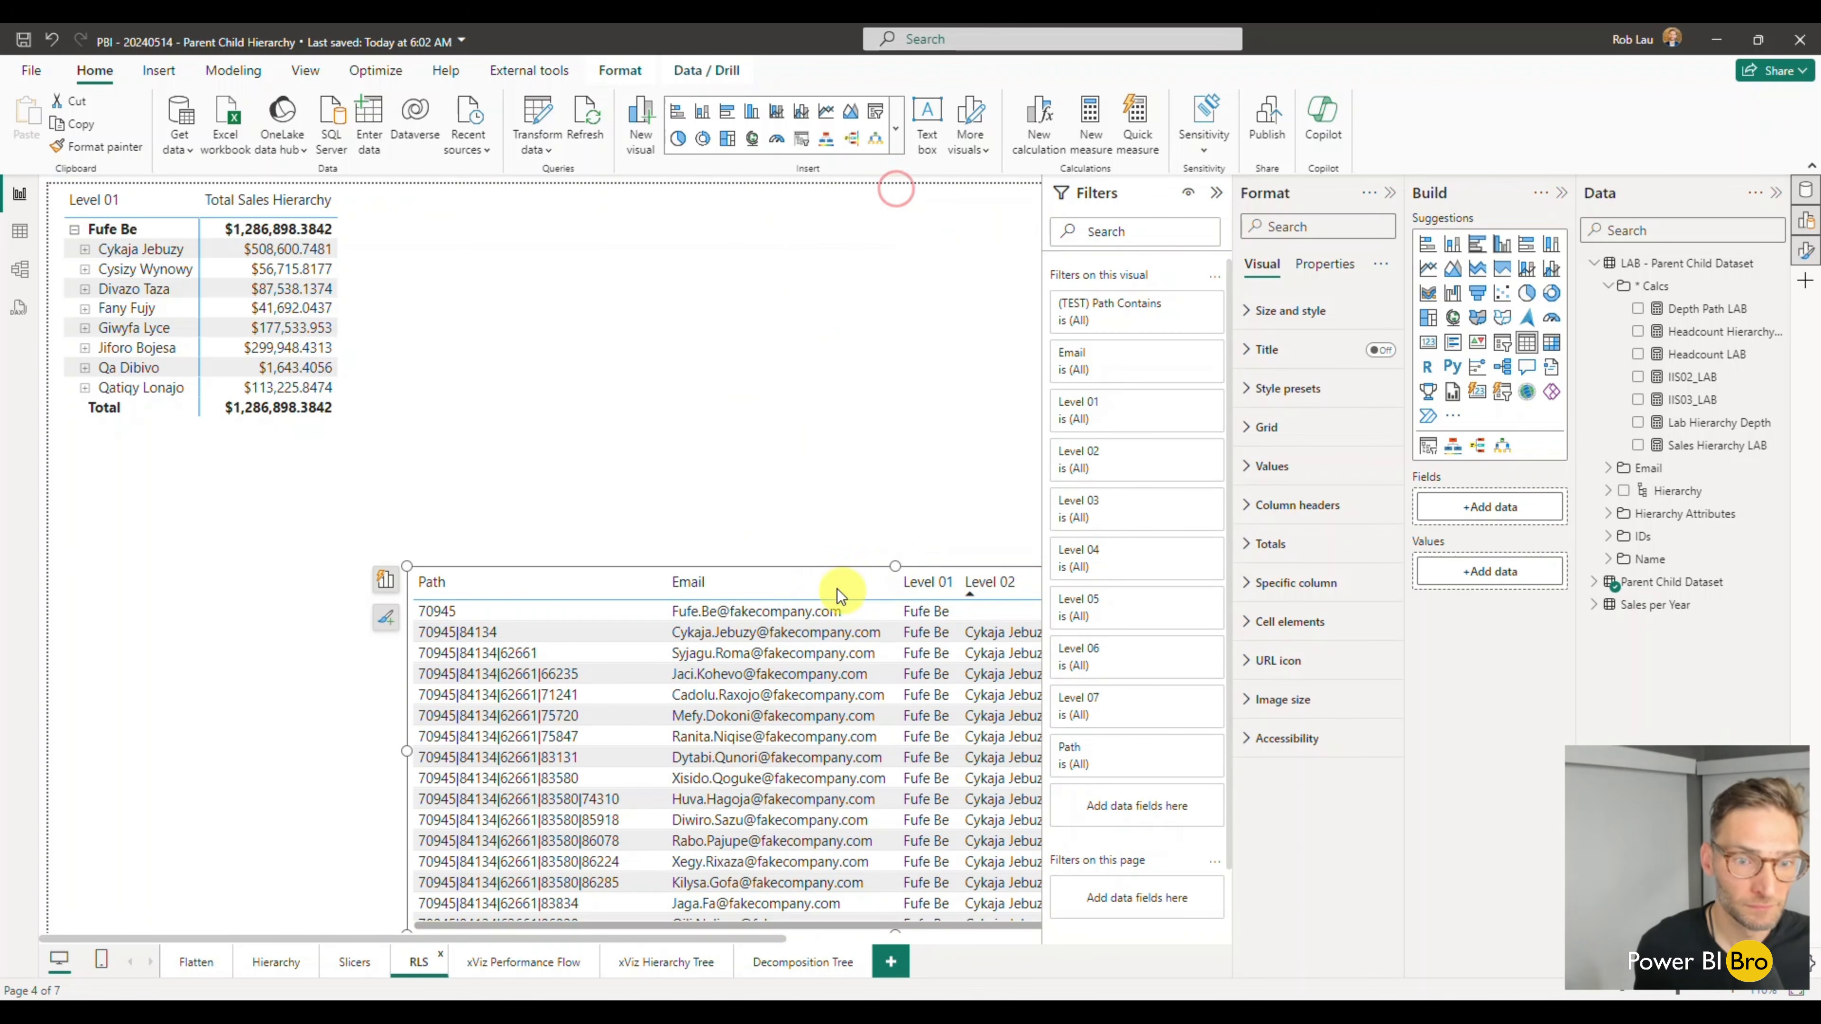
pyautogui.moveTo(669, 568); pyautogui.dragTo(658, 176)
pyautogui.moveTo(880, 557); pyautogui.dragTo(884, 443)
pyautogui.click(423, 676)
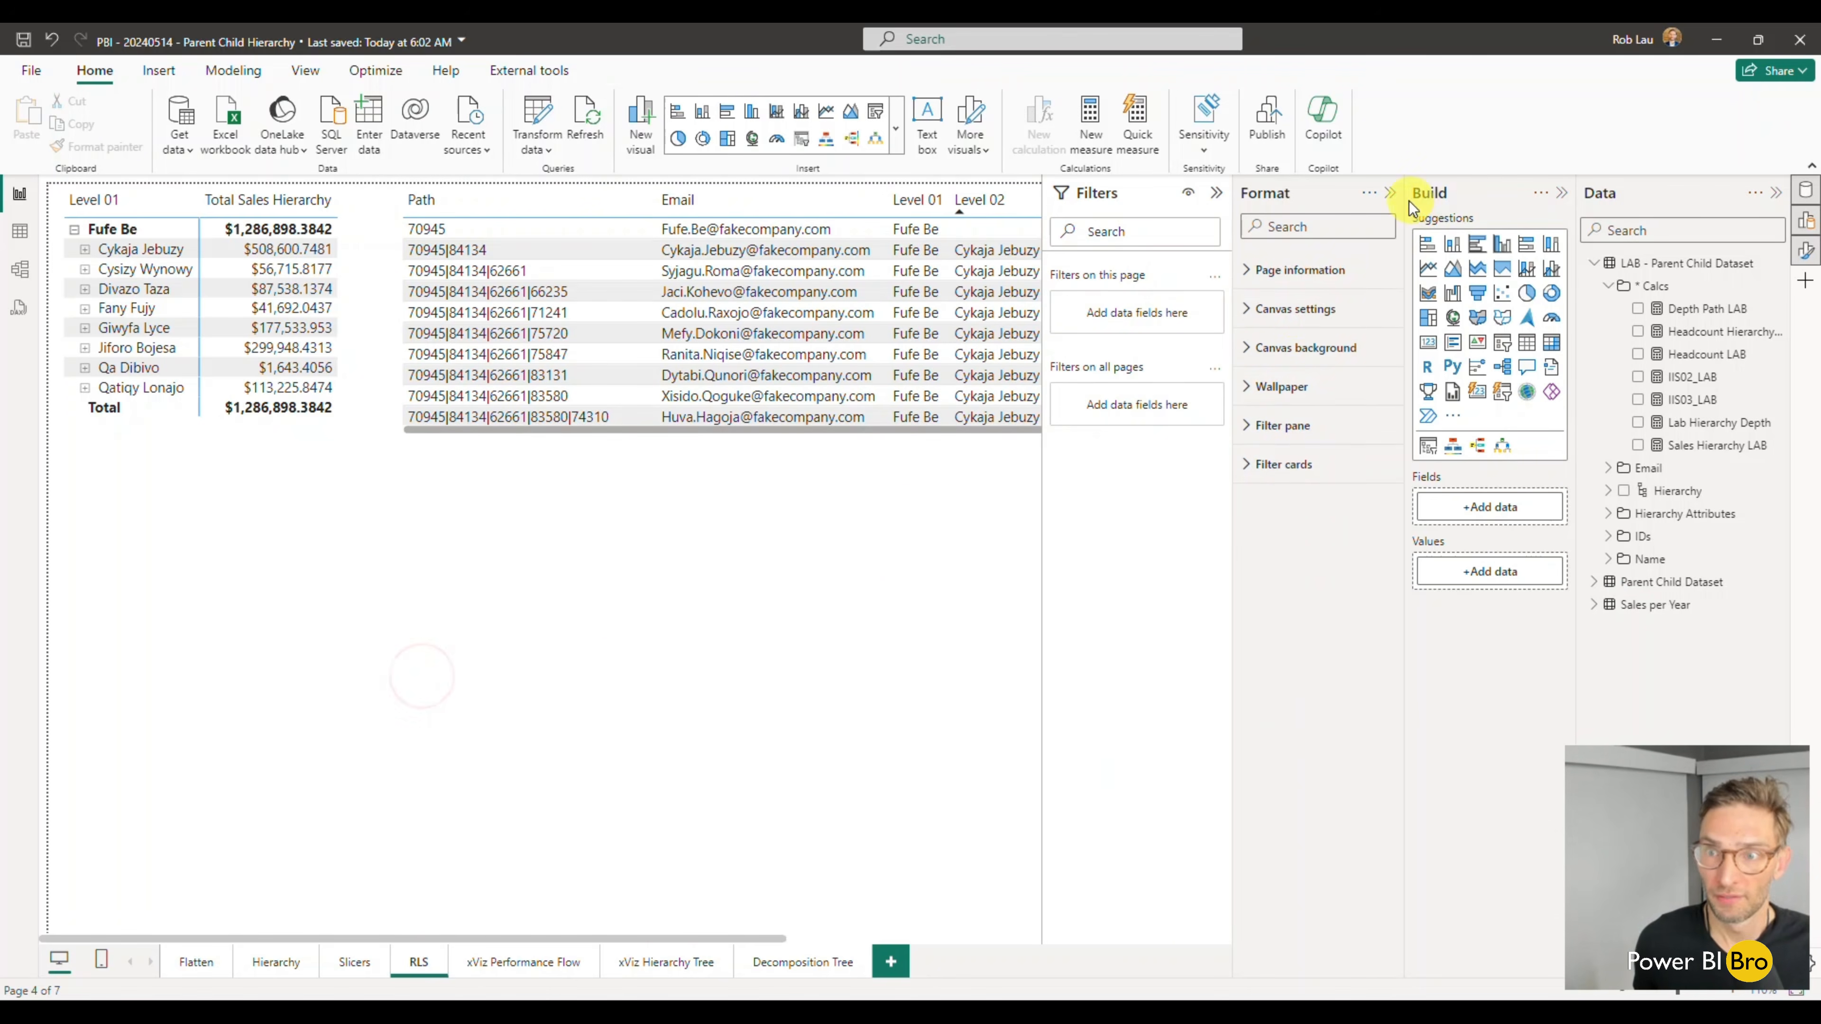
# - Collapse the Format and Filters panes, and create a table of the LAB dataset's Hierarchy and Path below the existing table
pyautogui.click(1391, 193)
pyautogui.click(1387, 192)
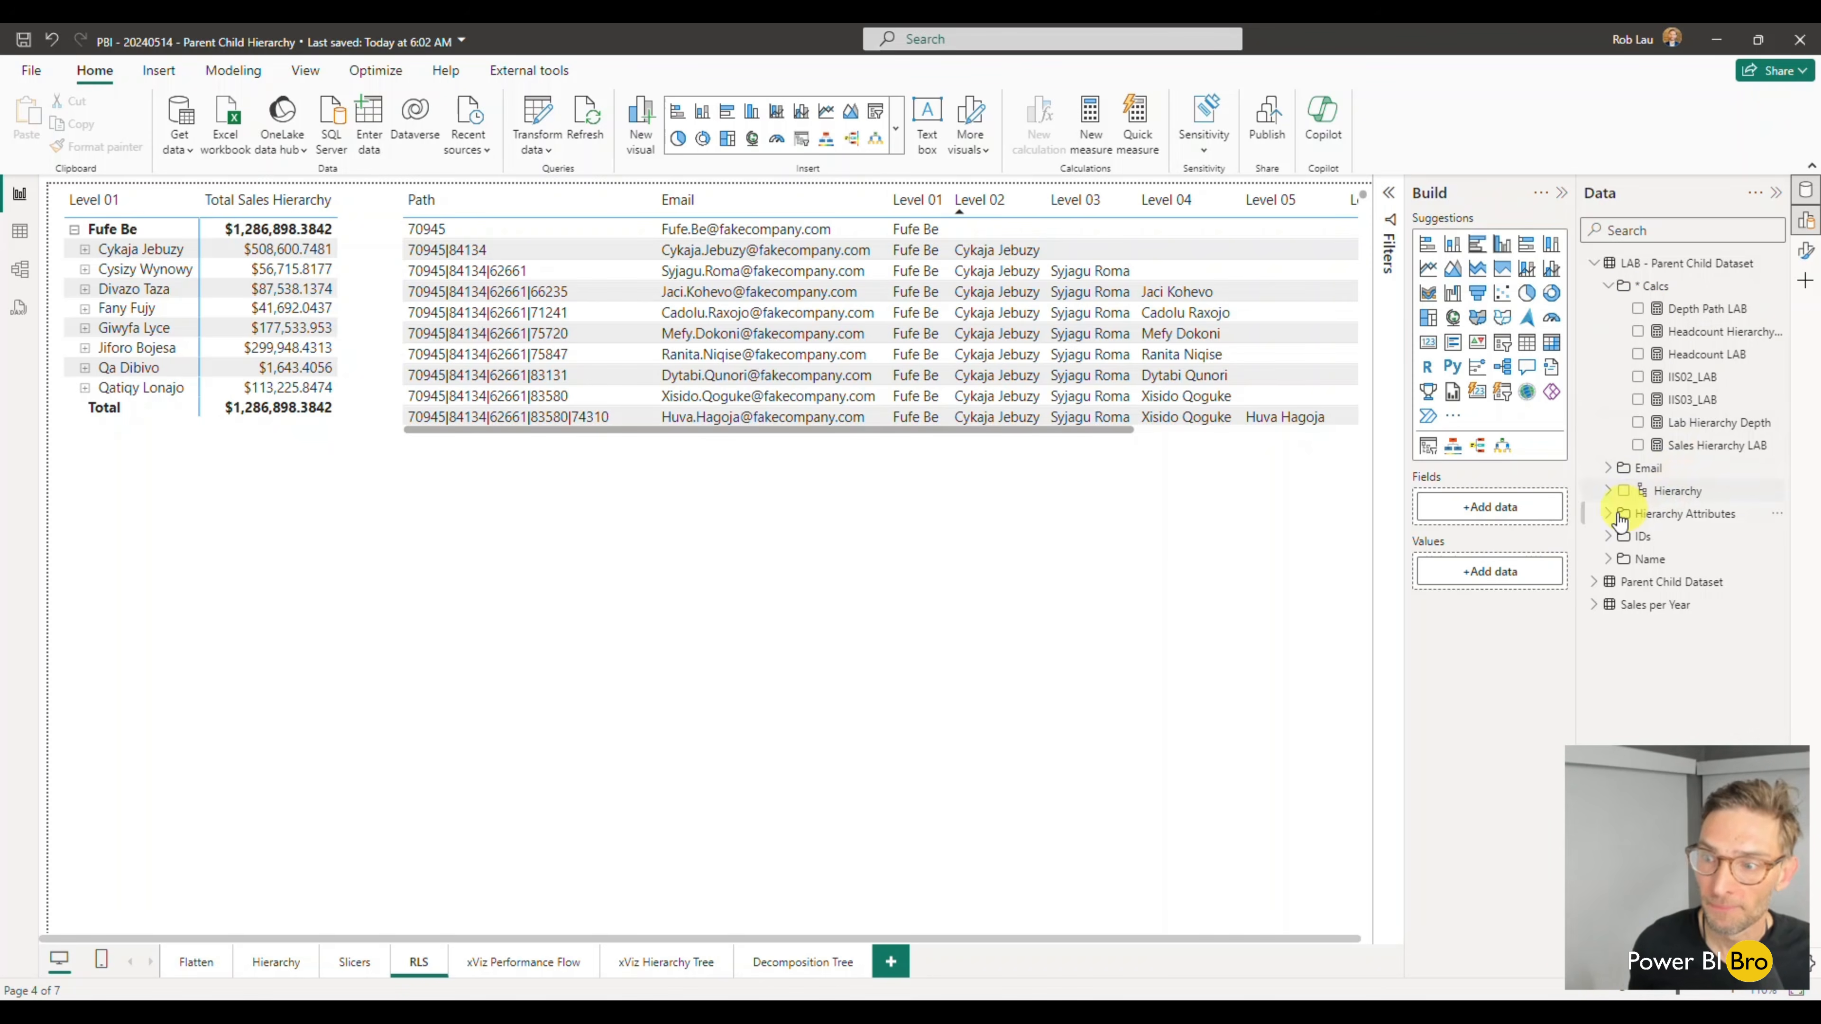
pyautogui.click(731, 601)
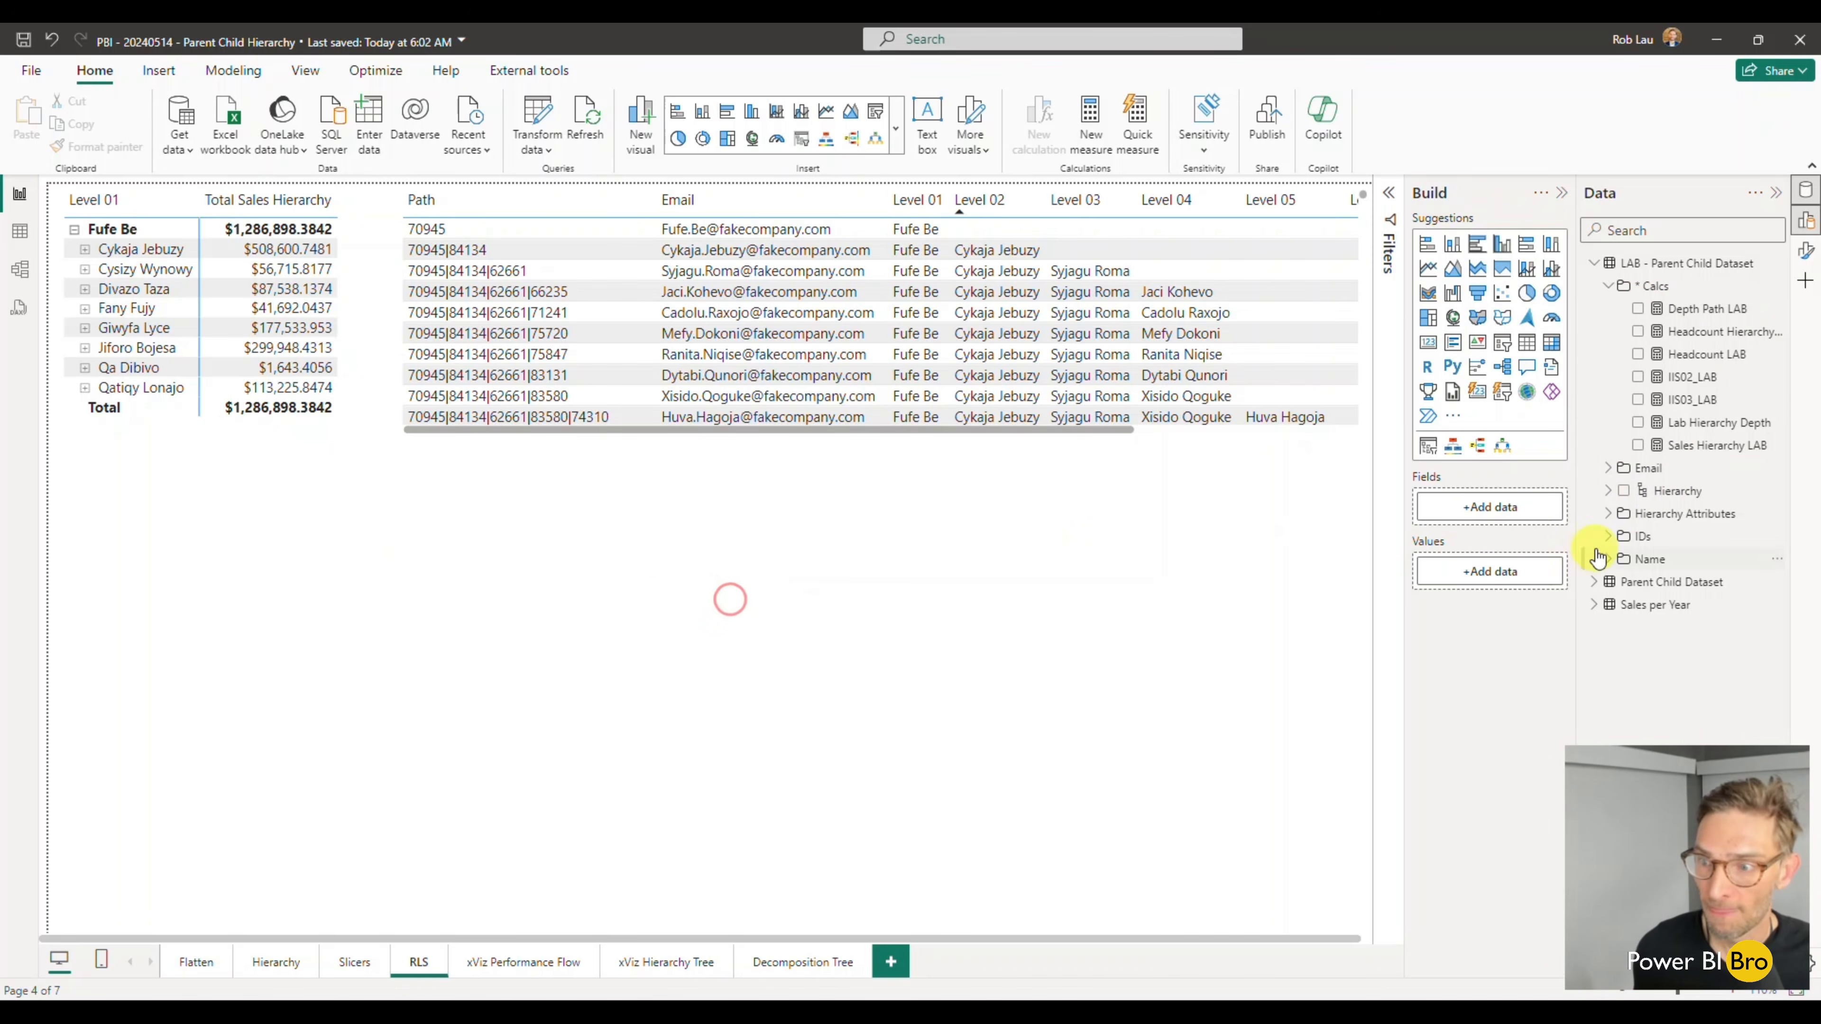
pyautogui.click(1623, 494)
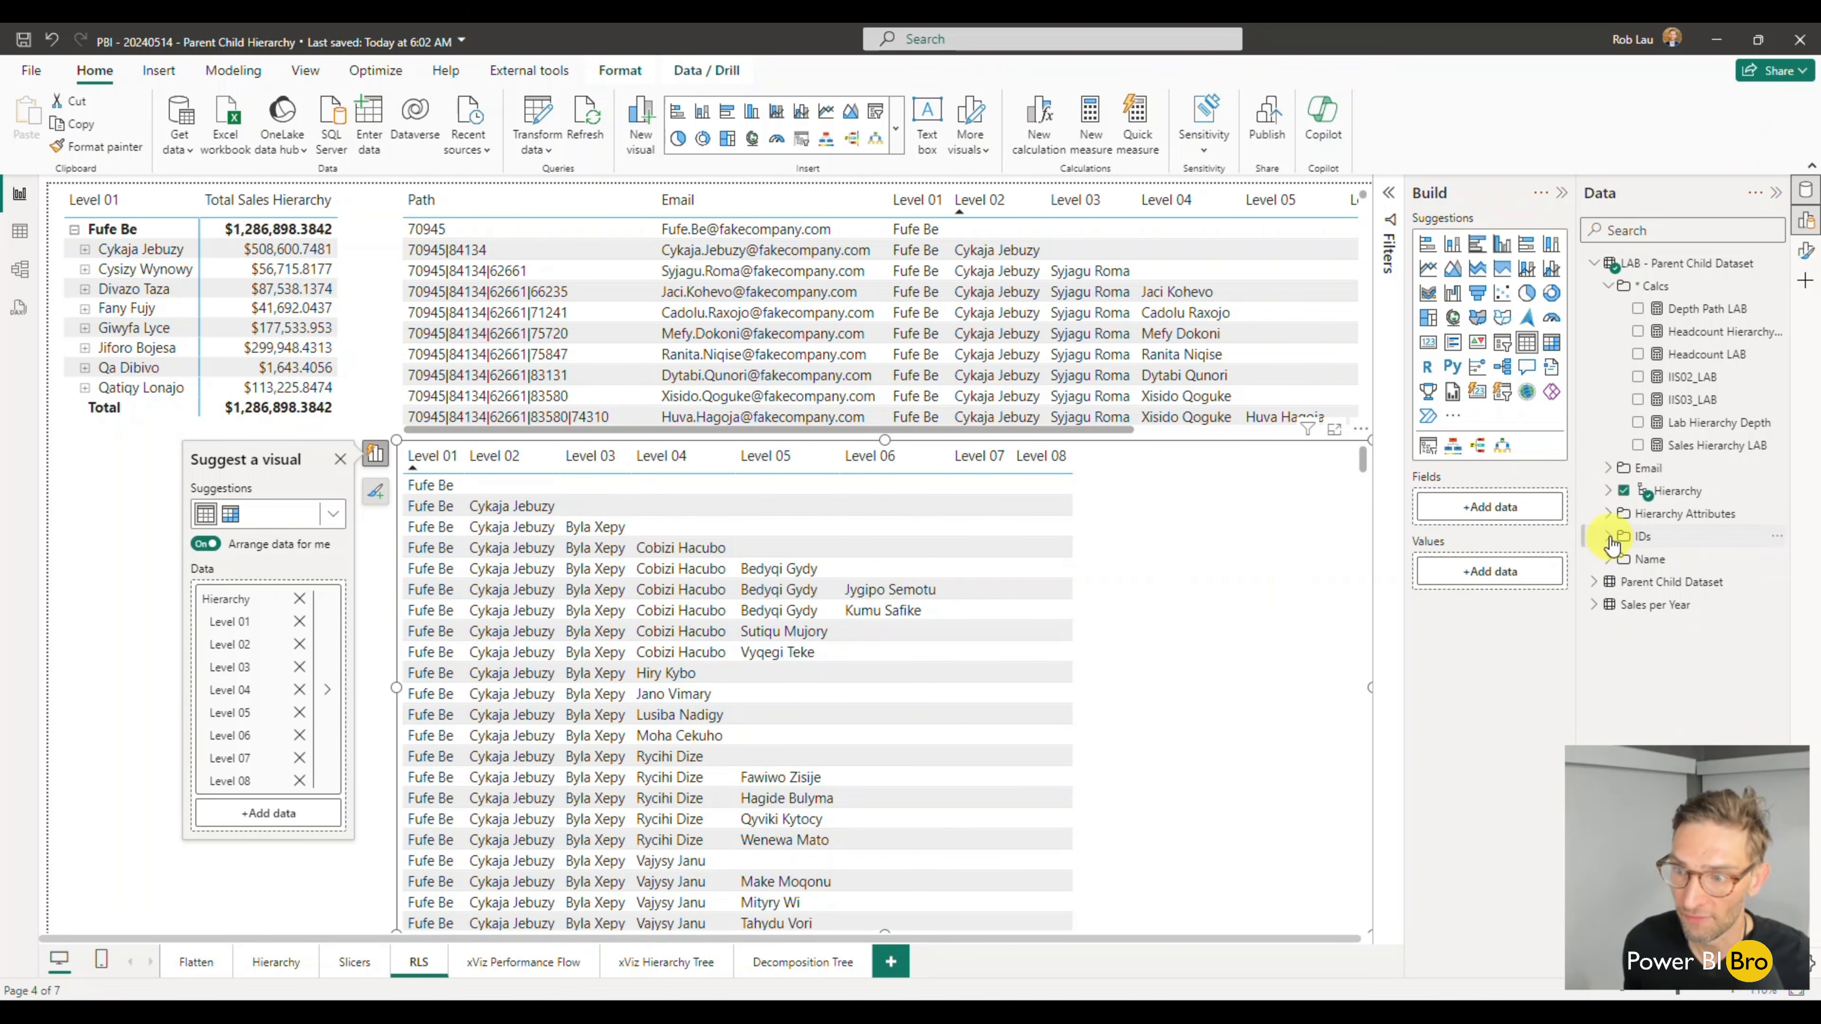
pyautogui.click(1616, 515)
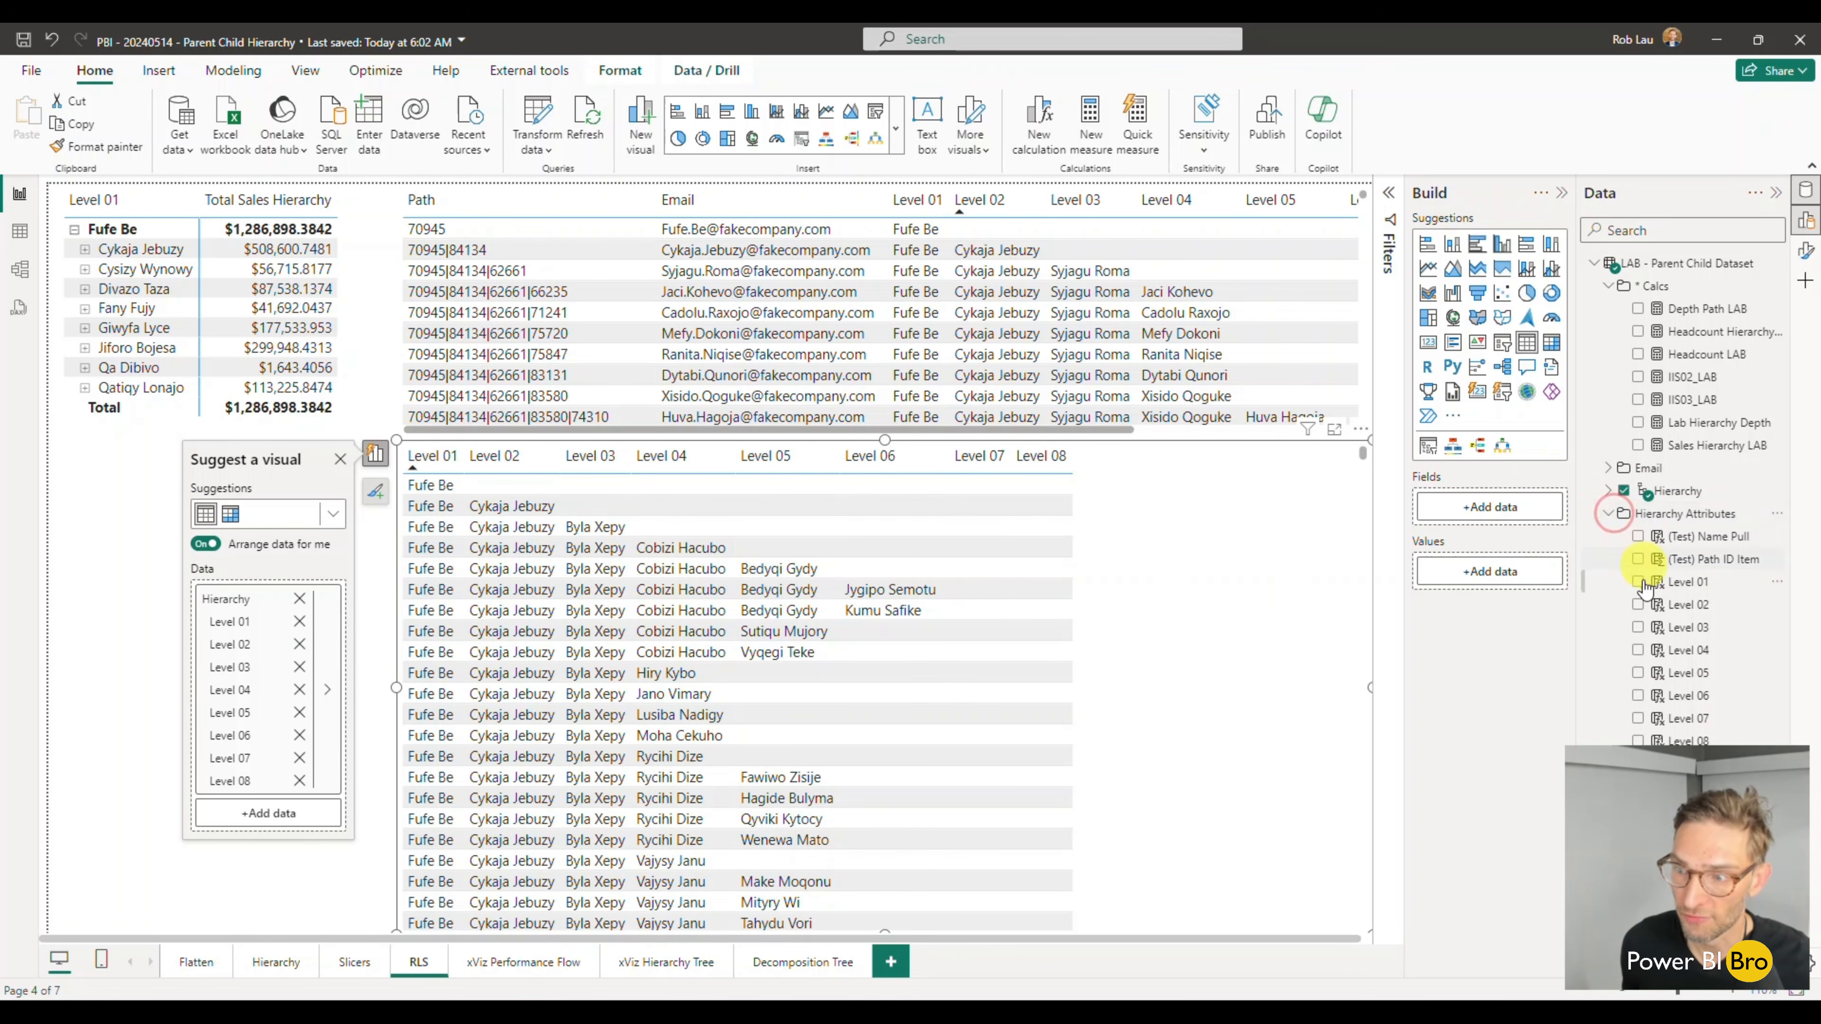
pyautogui.click(1602, 288)
pyautogui.click(1638, 606)
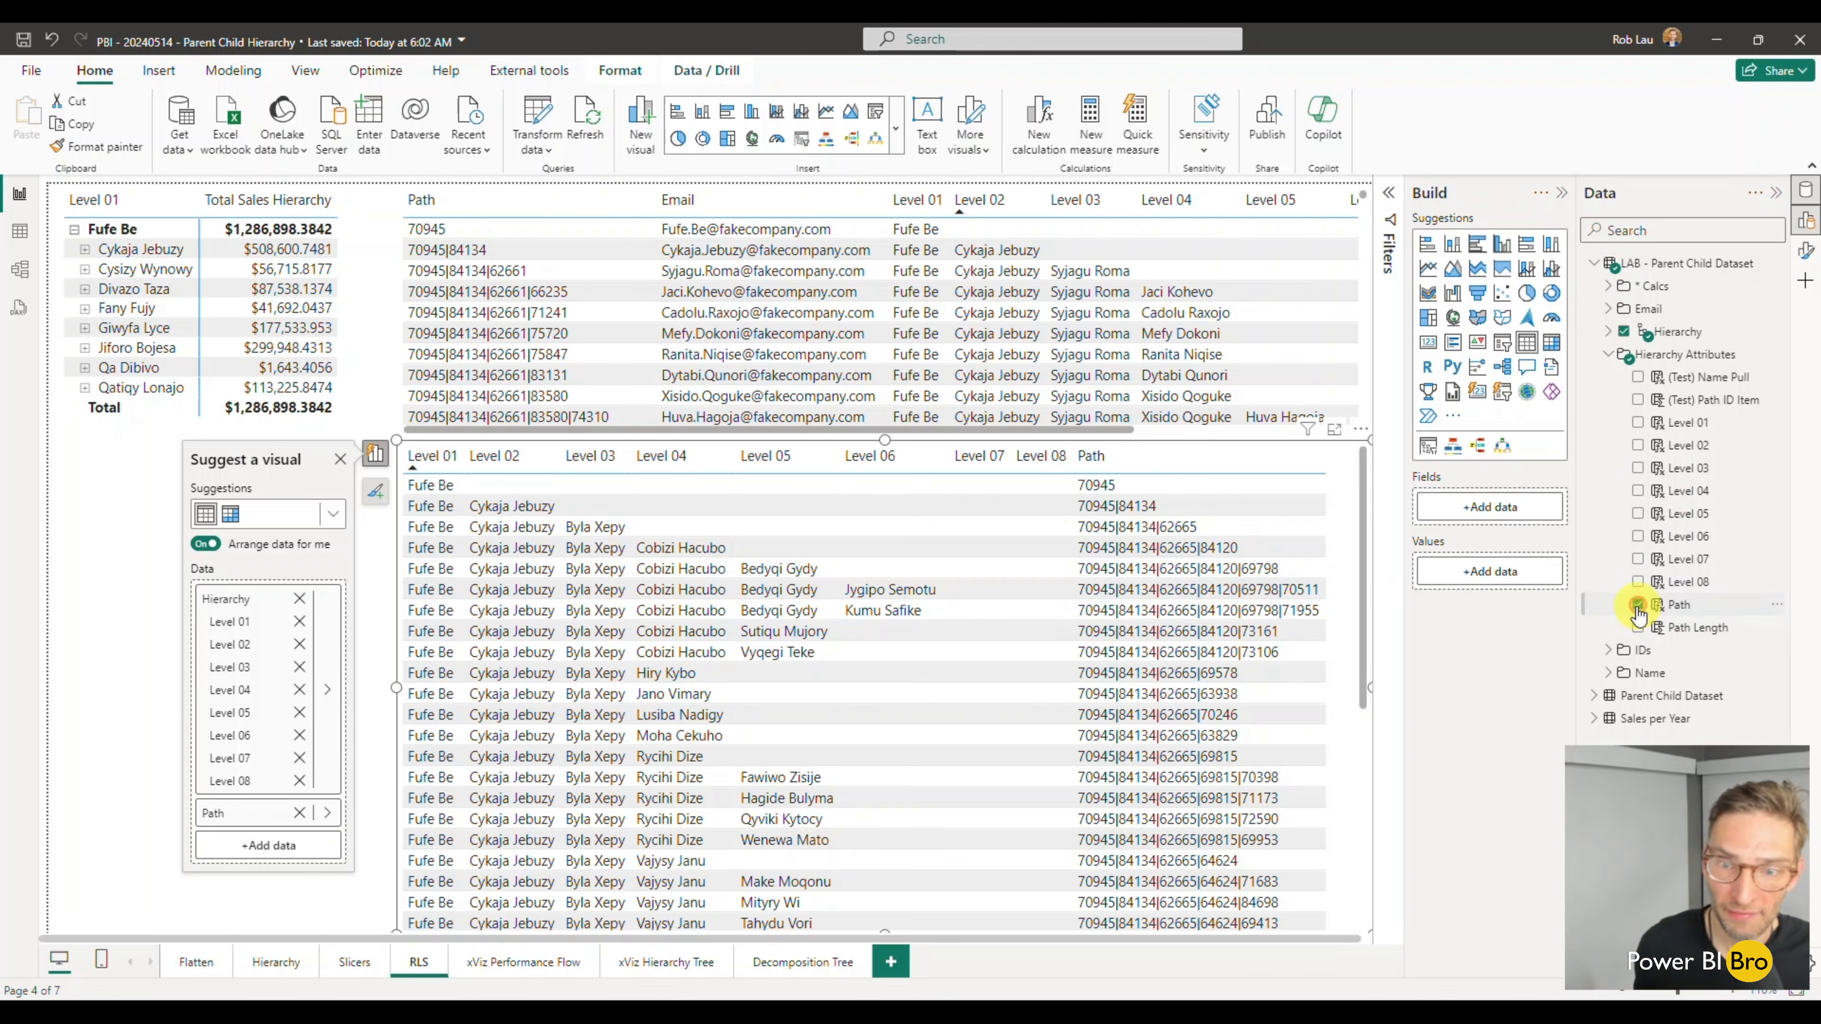
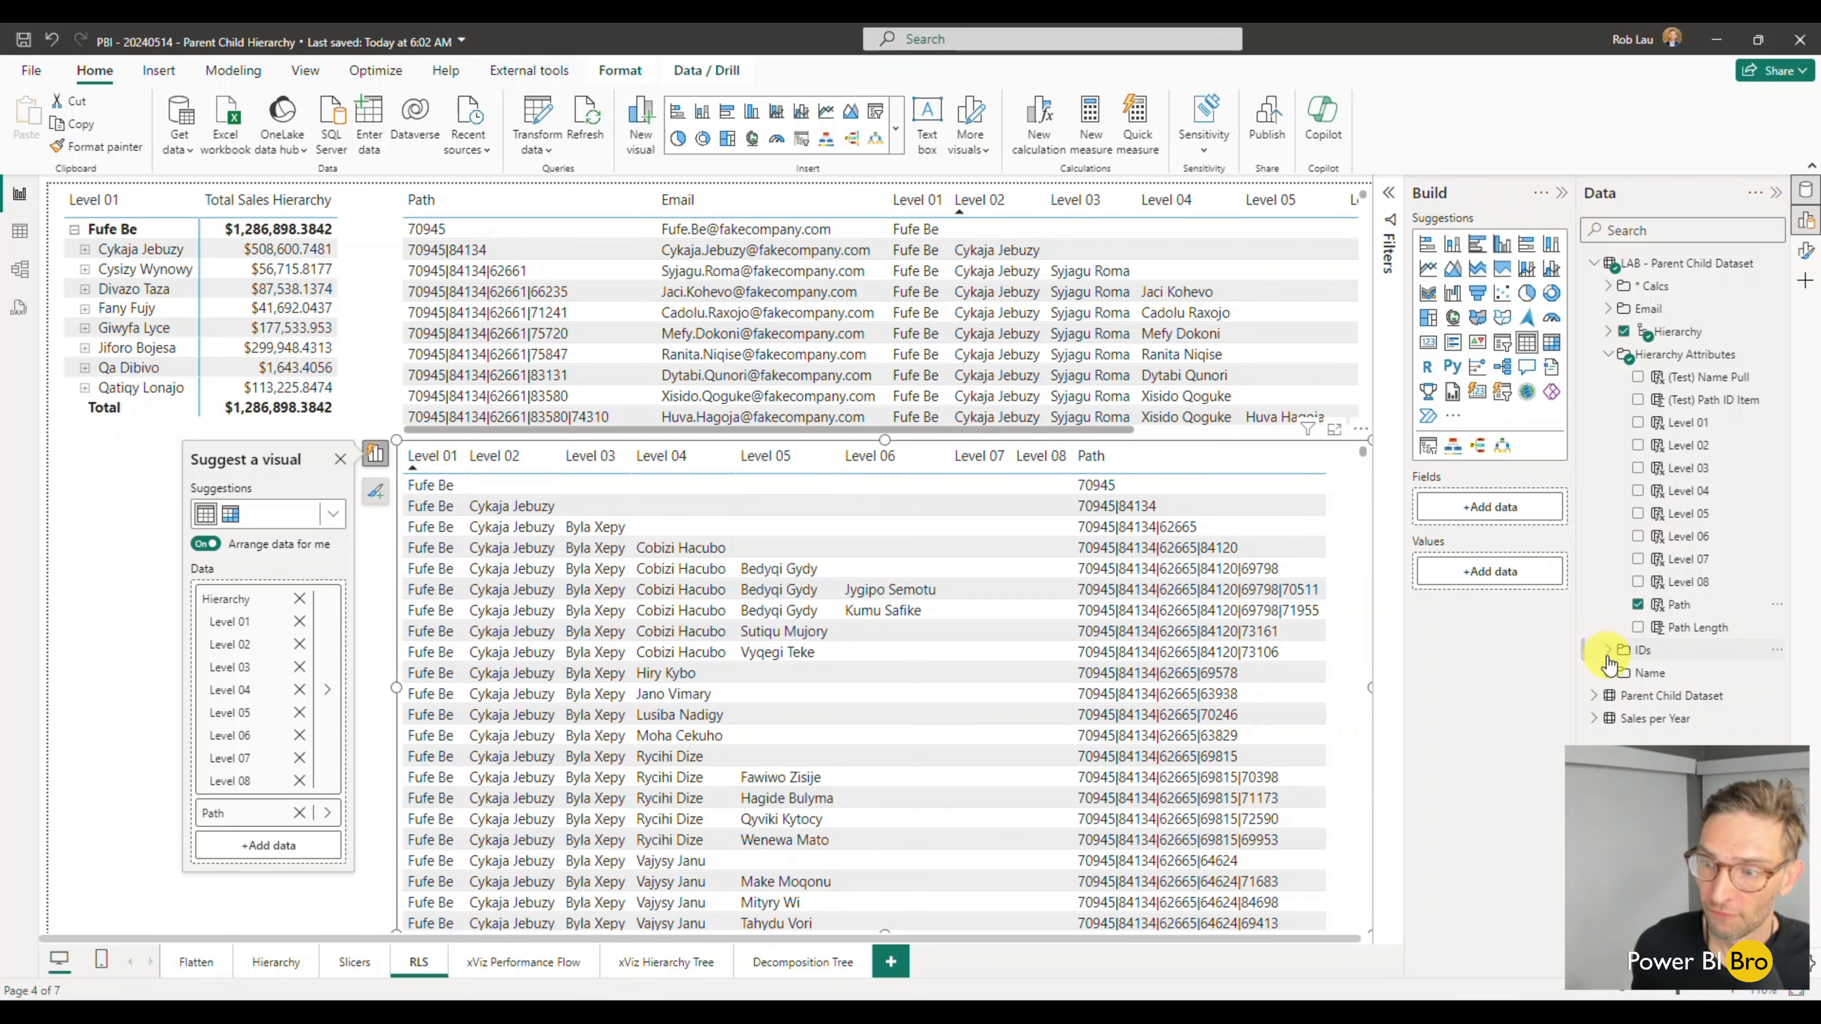
# - Add the LAB dataset's Email field to the lower hierarchy table
pyautogui.click(1607, 308)
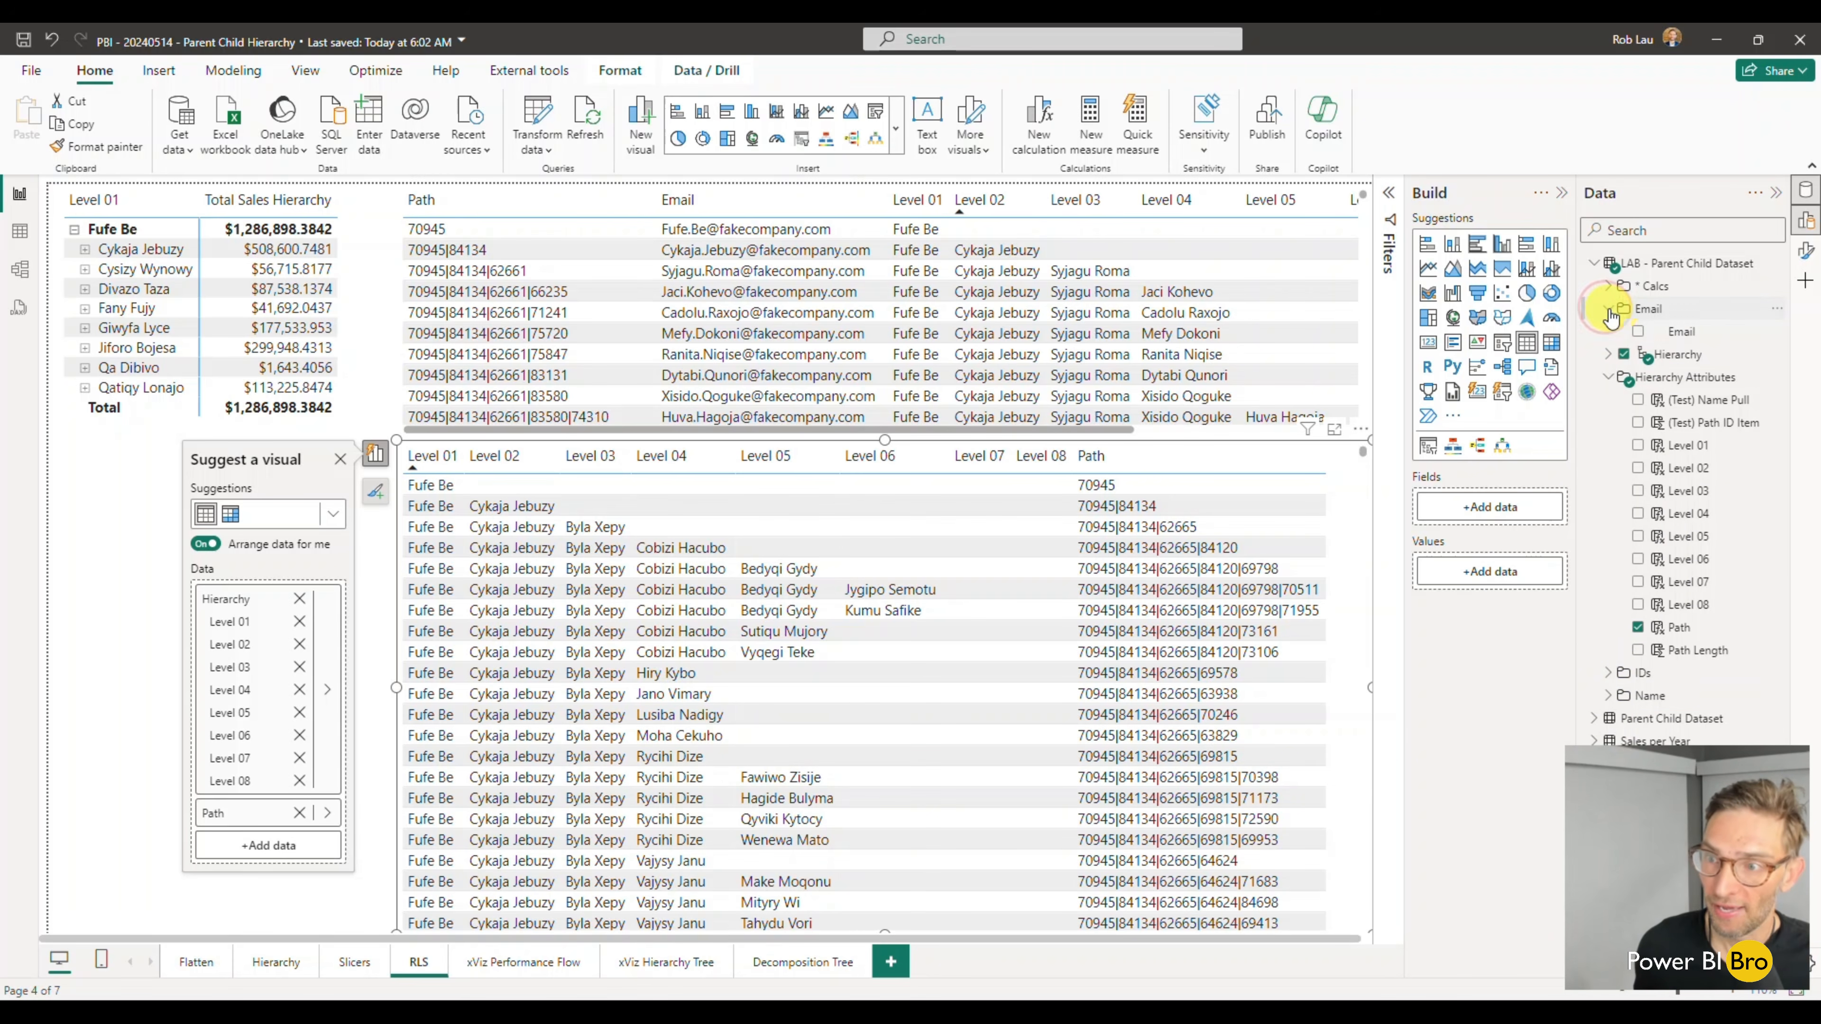
pyautogui.click(1637, 332)
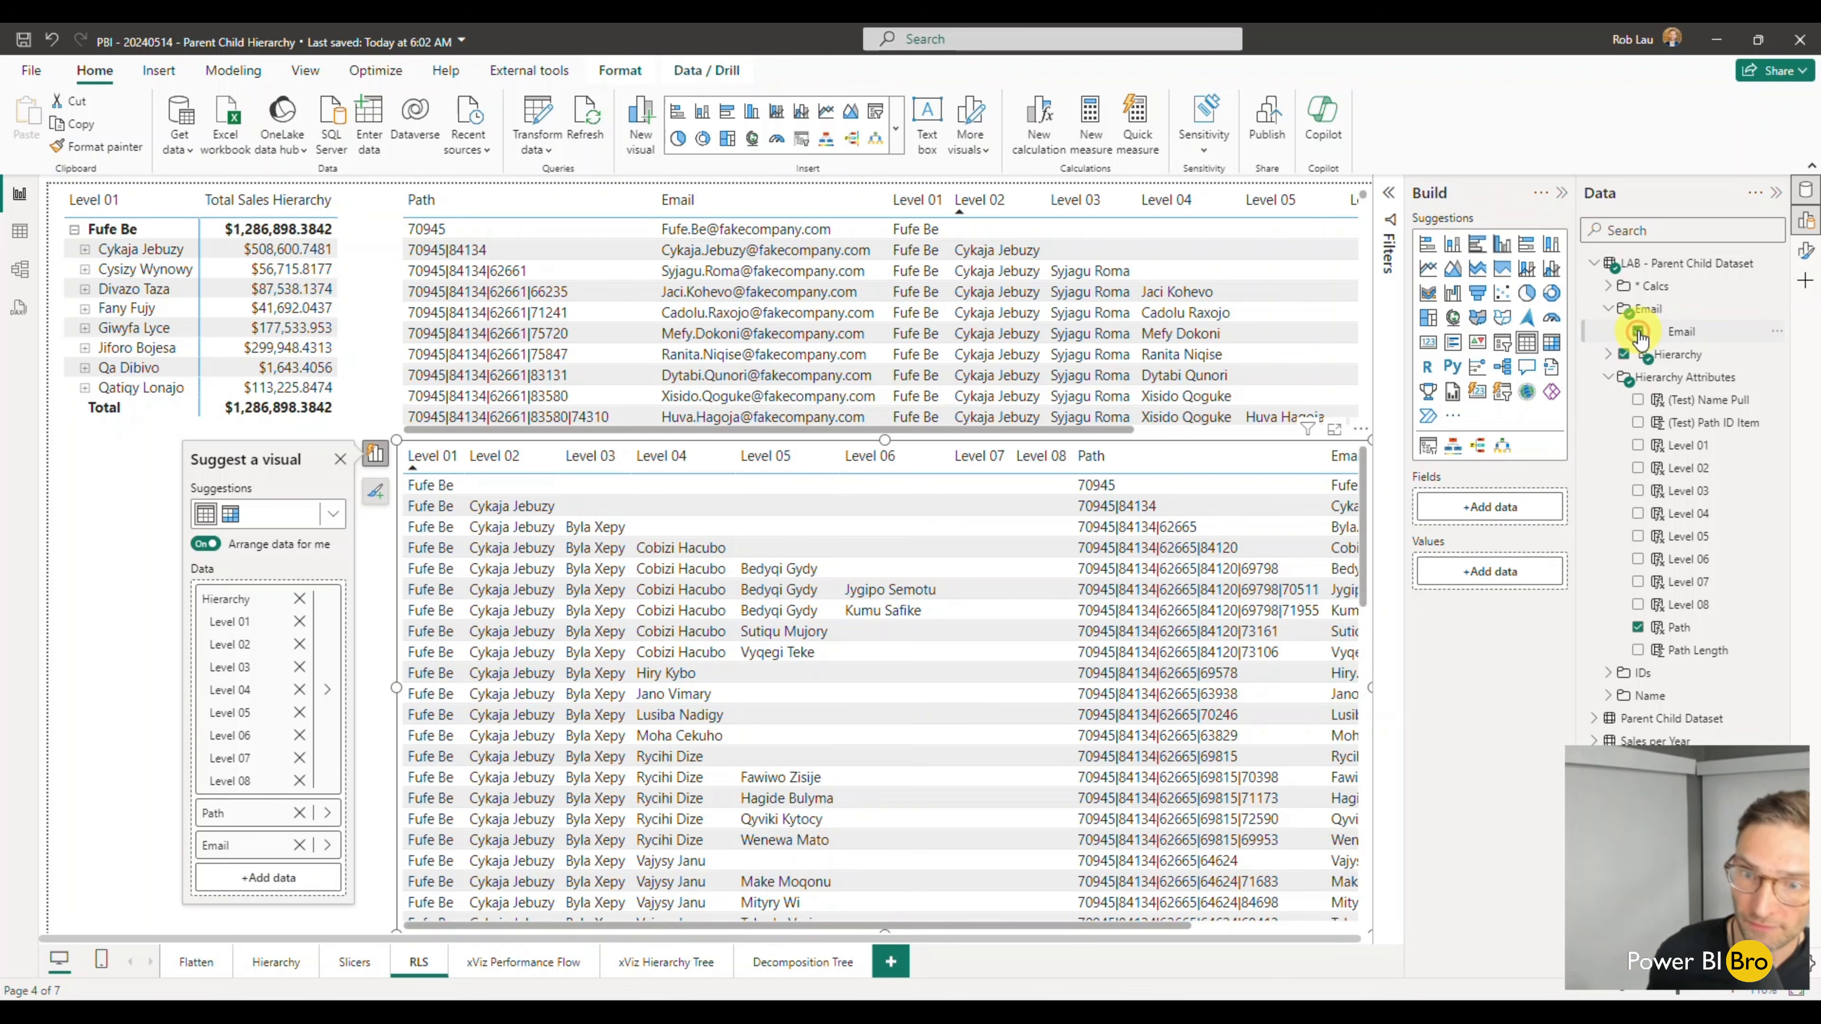
pyautogui.moveTo(1012, 924); pyautogui.dragTo(1289, 910)
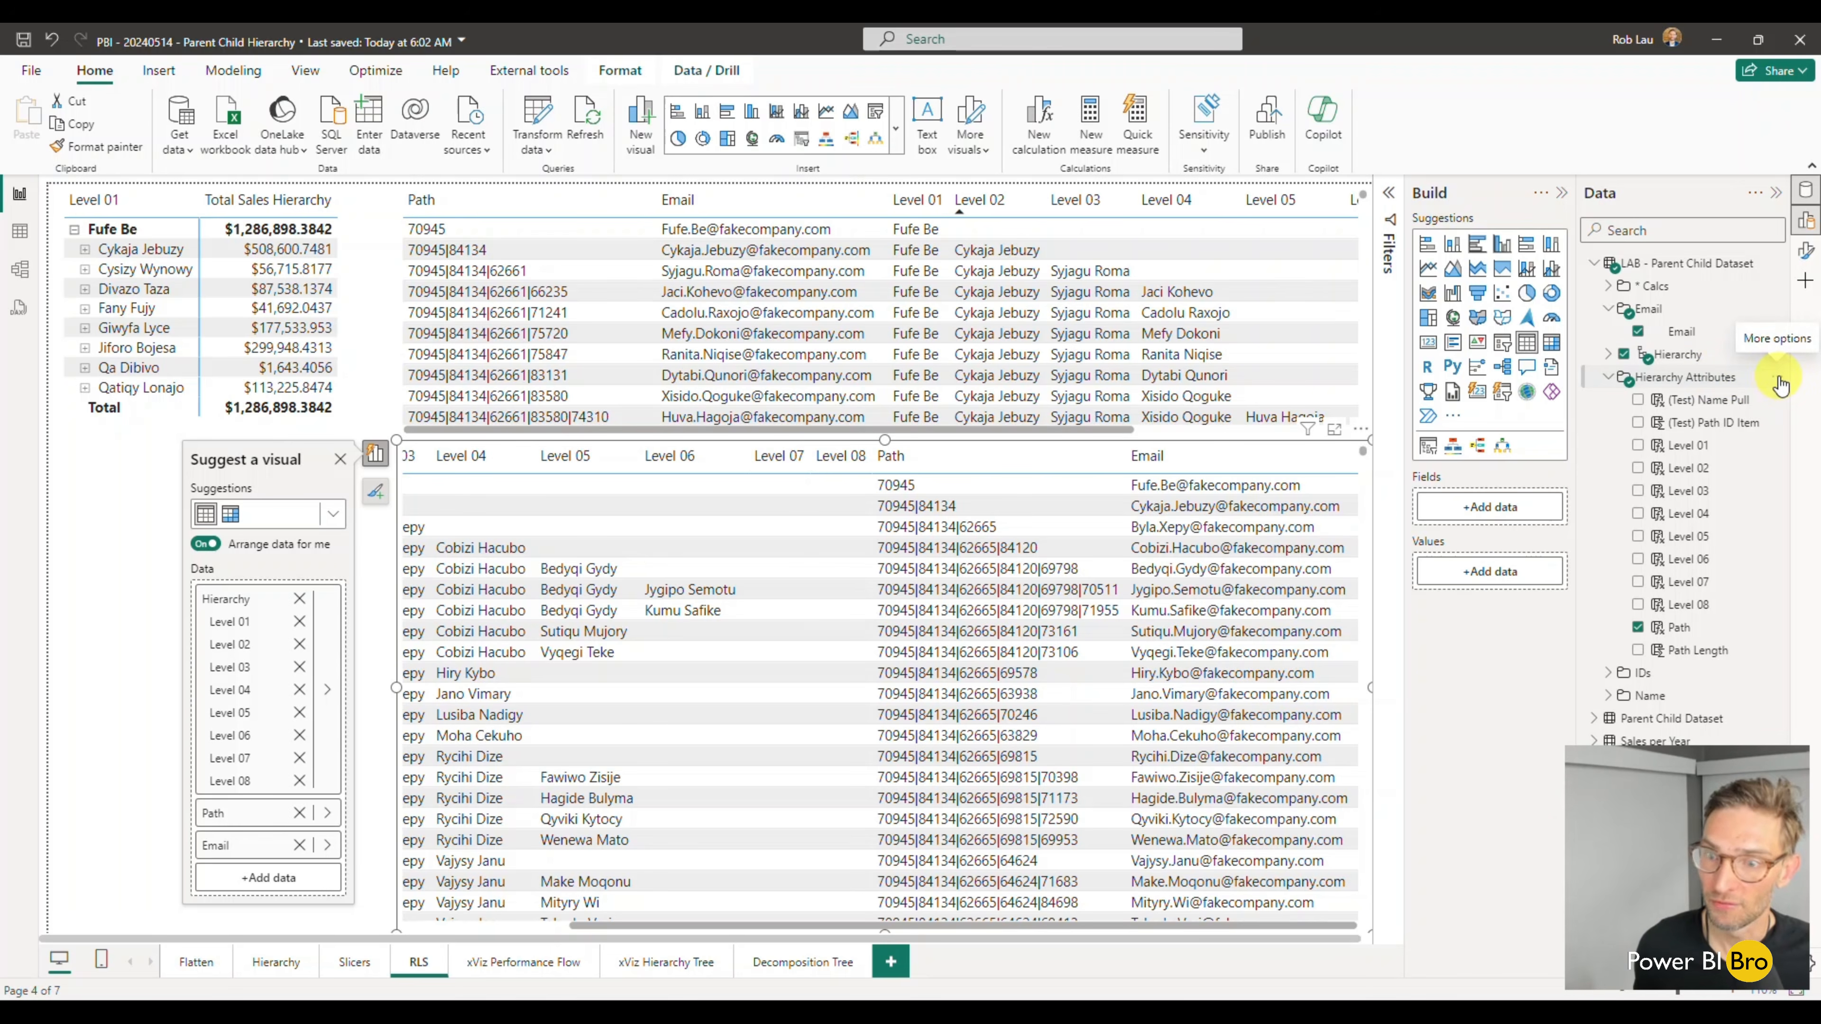
# - Add a calculated column to the LAB dataset's Hierarchy Attributes folder with the formula PATHCONTAINS('LAB - Parent Child Dataset'[Path],"62665")
pyautogui.click(1777, 381)
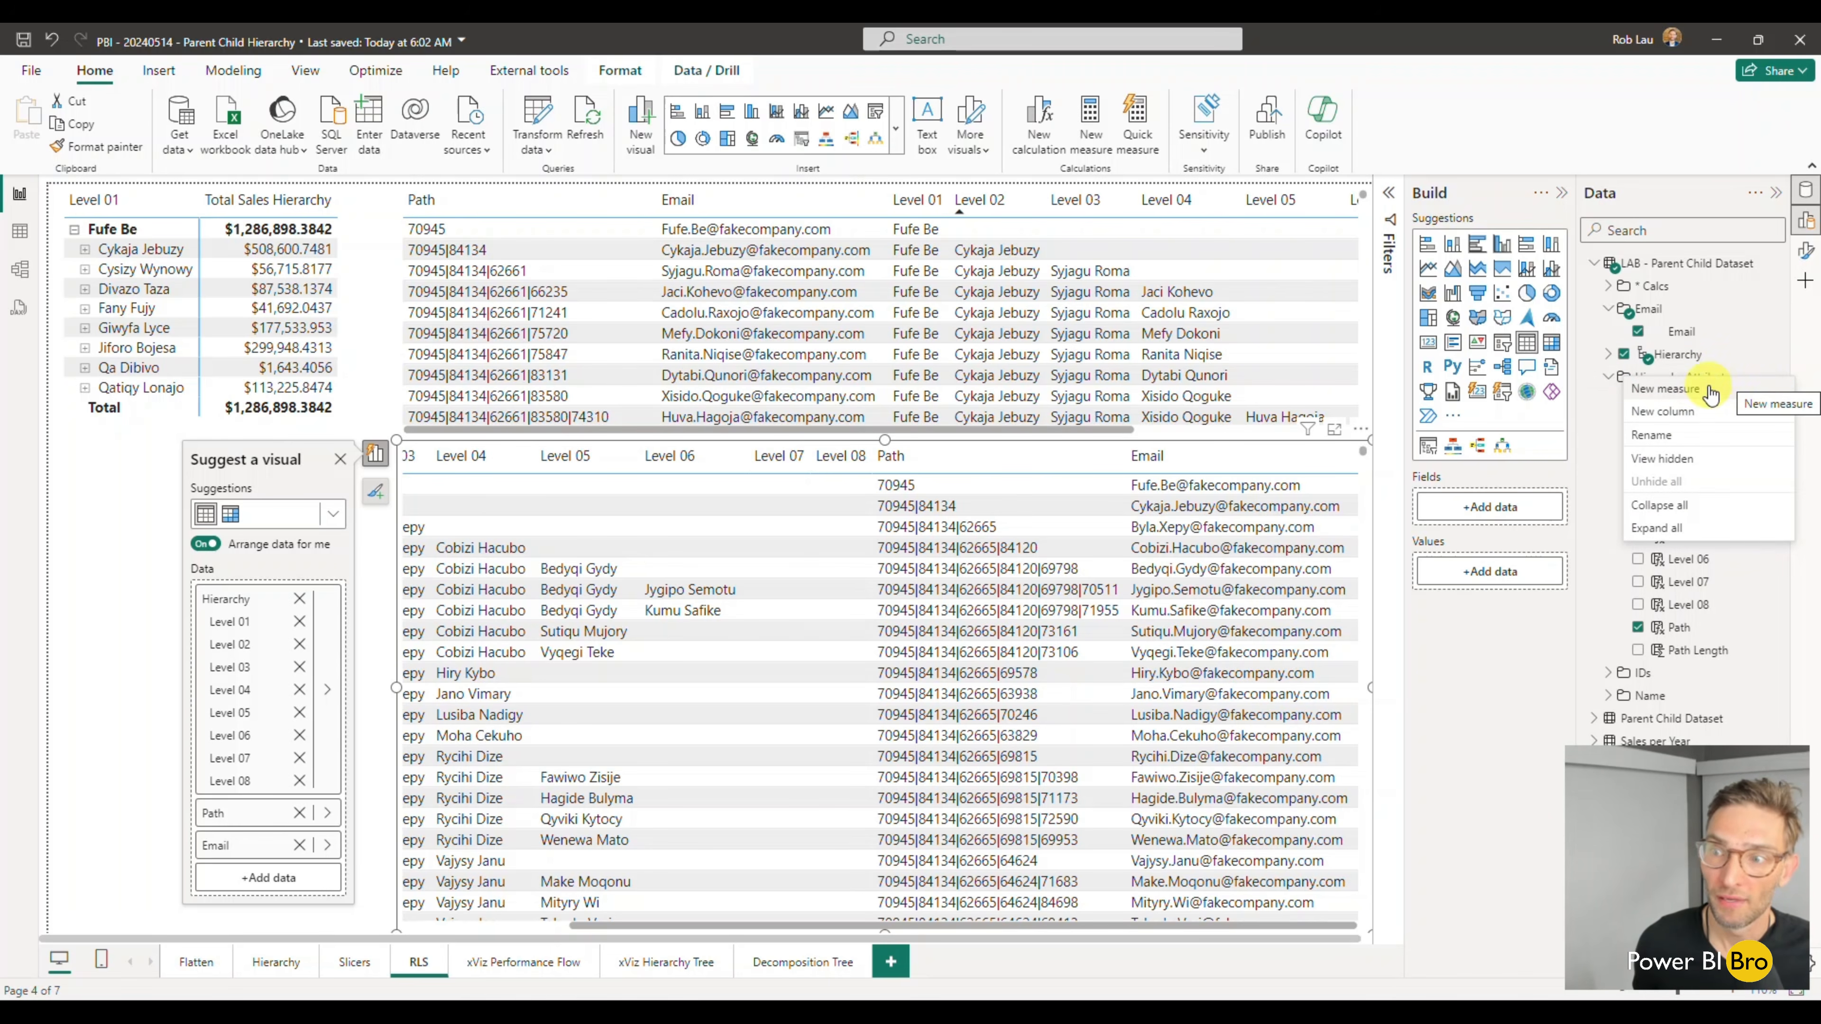
pyautogui.click(1686, 418)
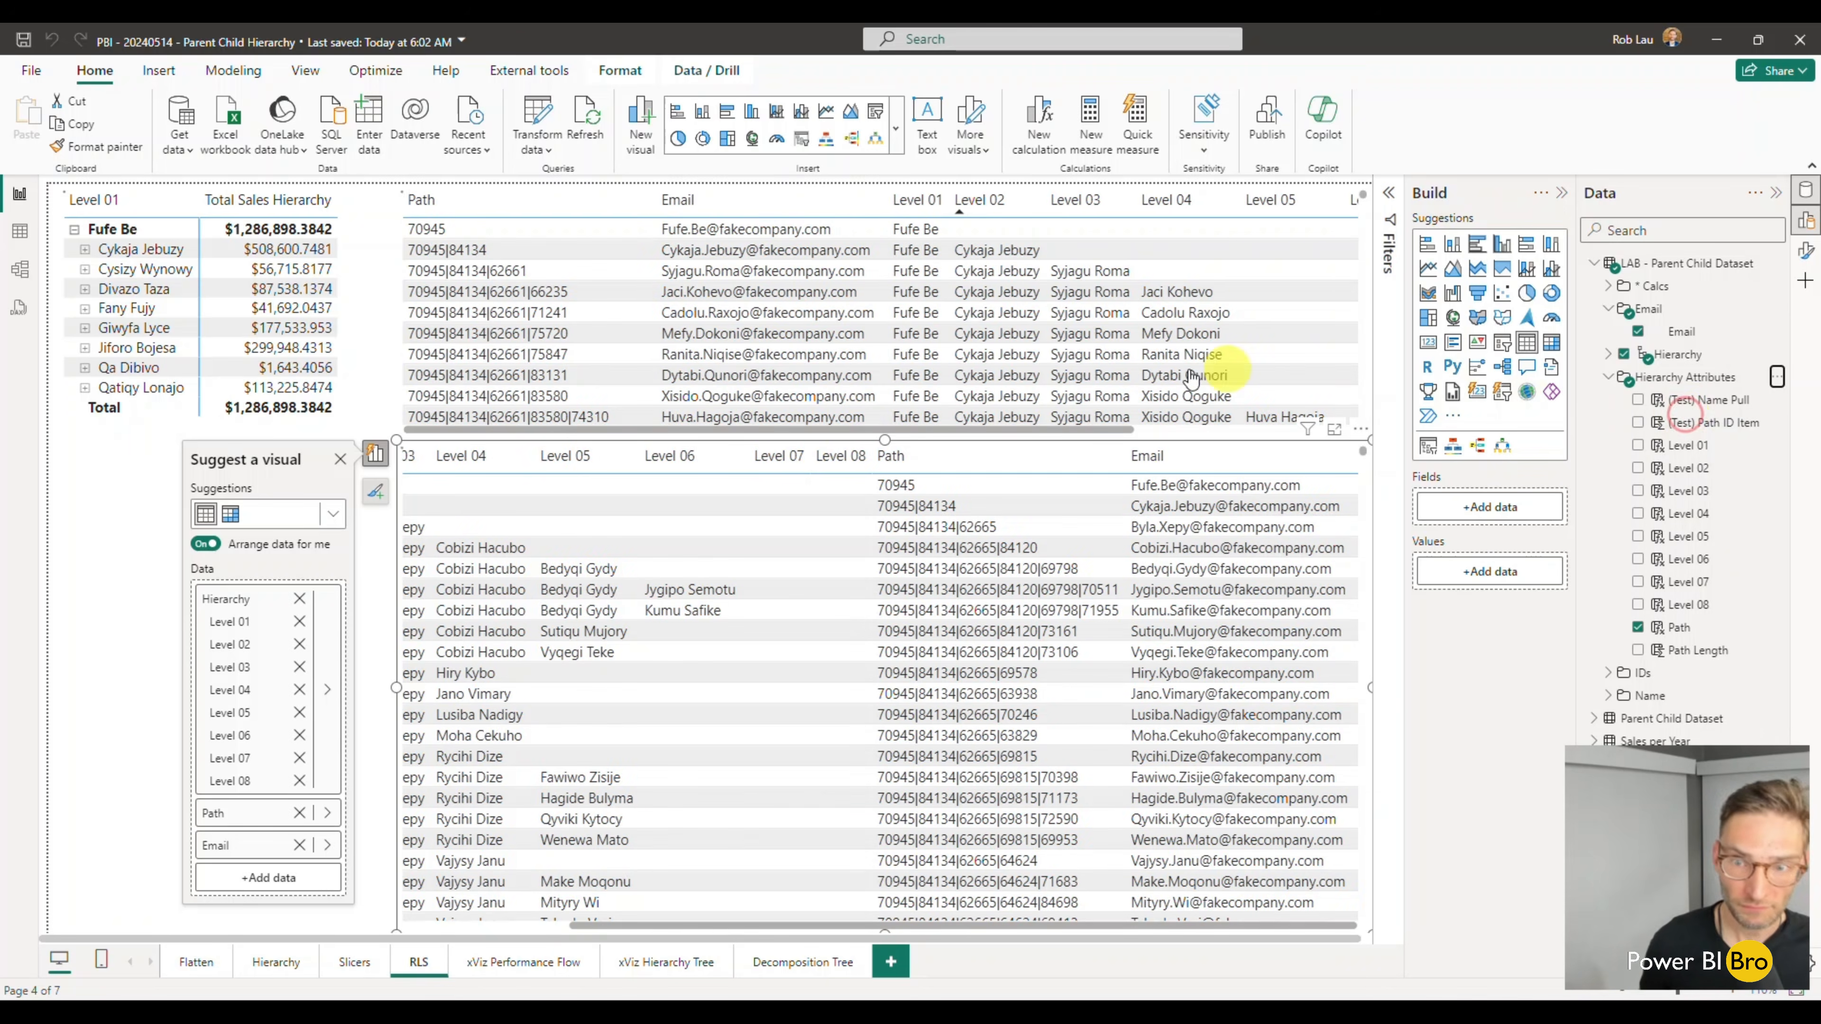
pyautogui.click(201, 192)
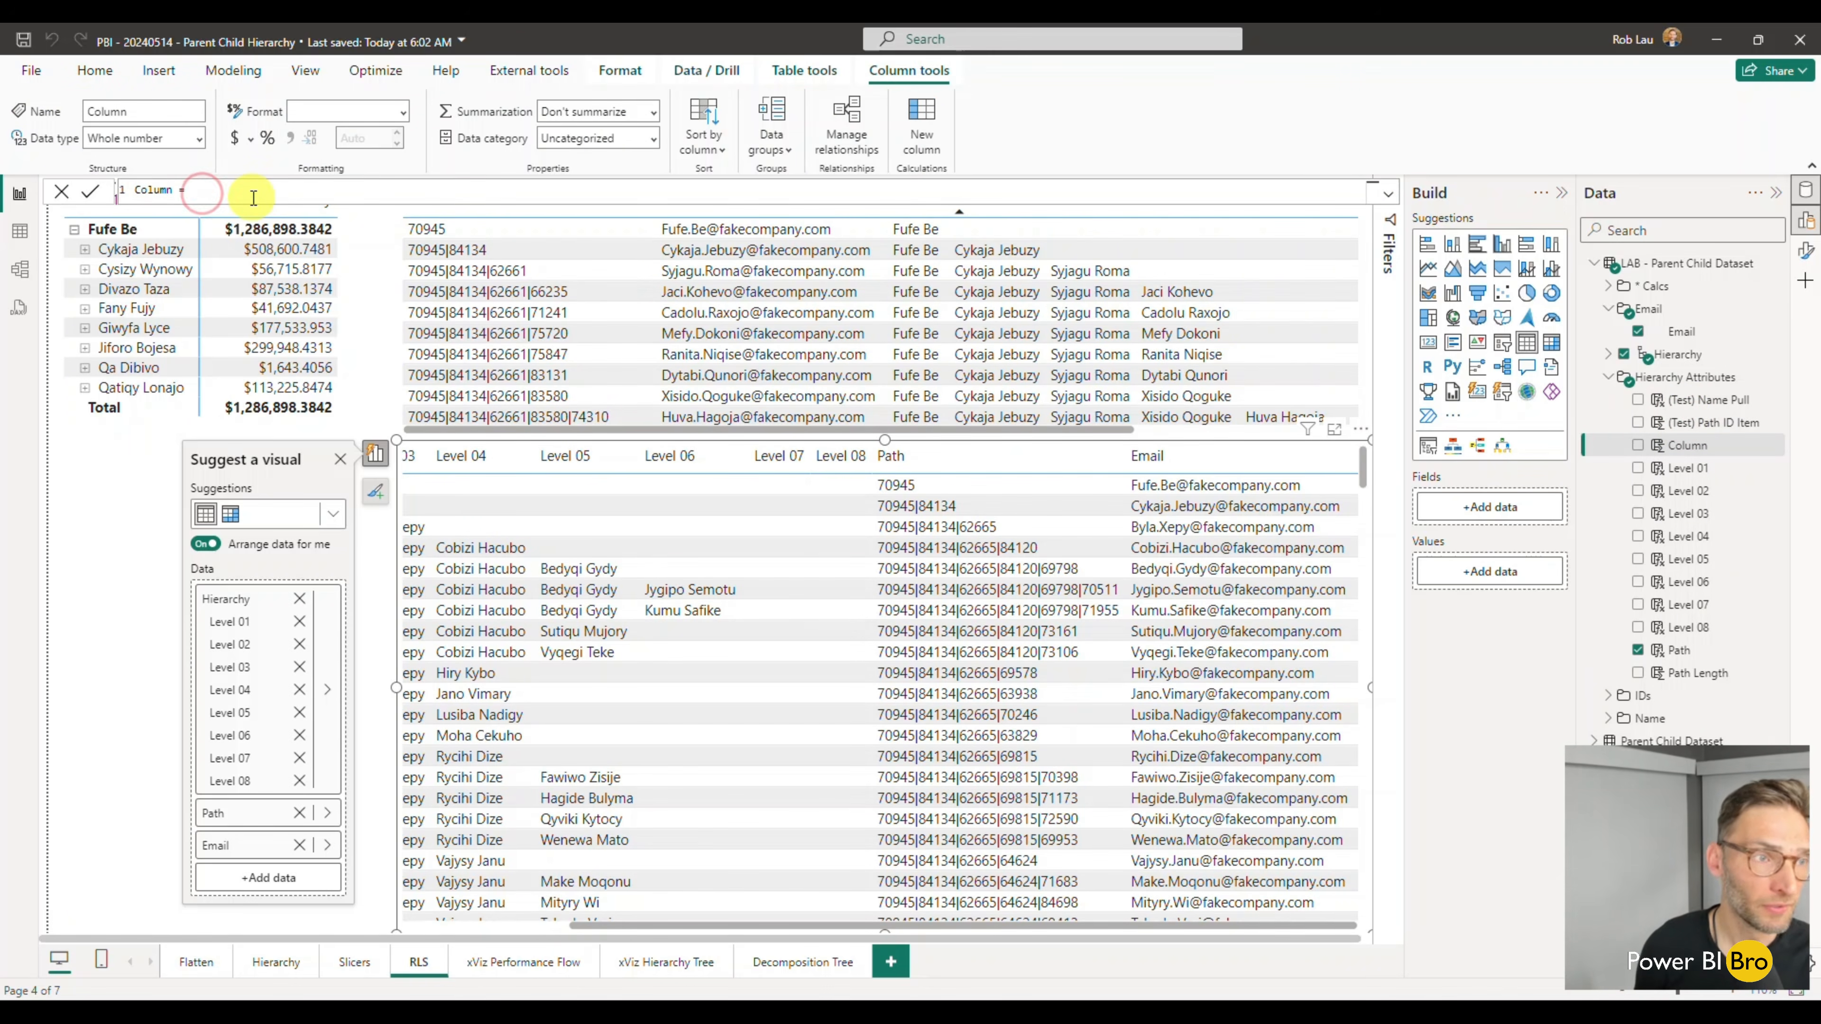
pyautogui.write('path')
pyautogui.press('Tab')
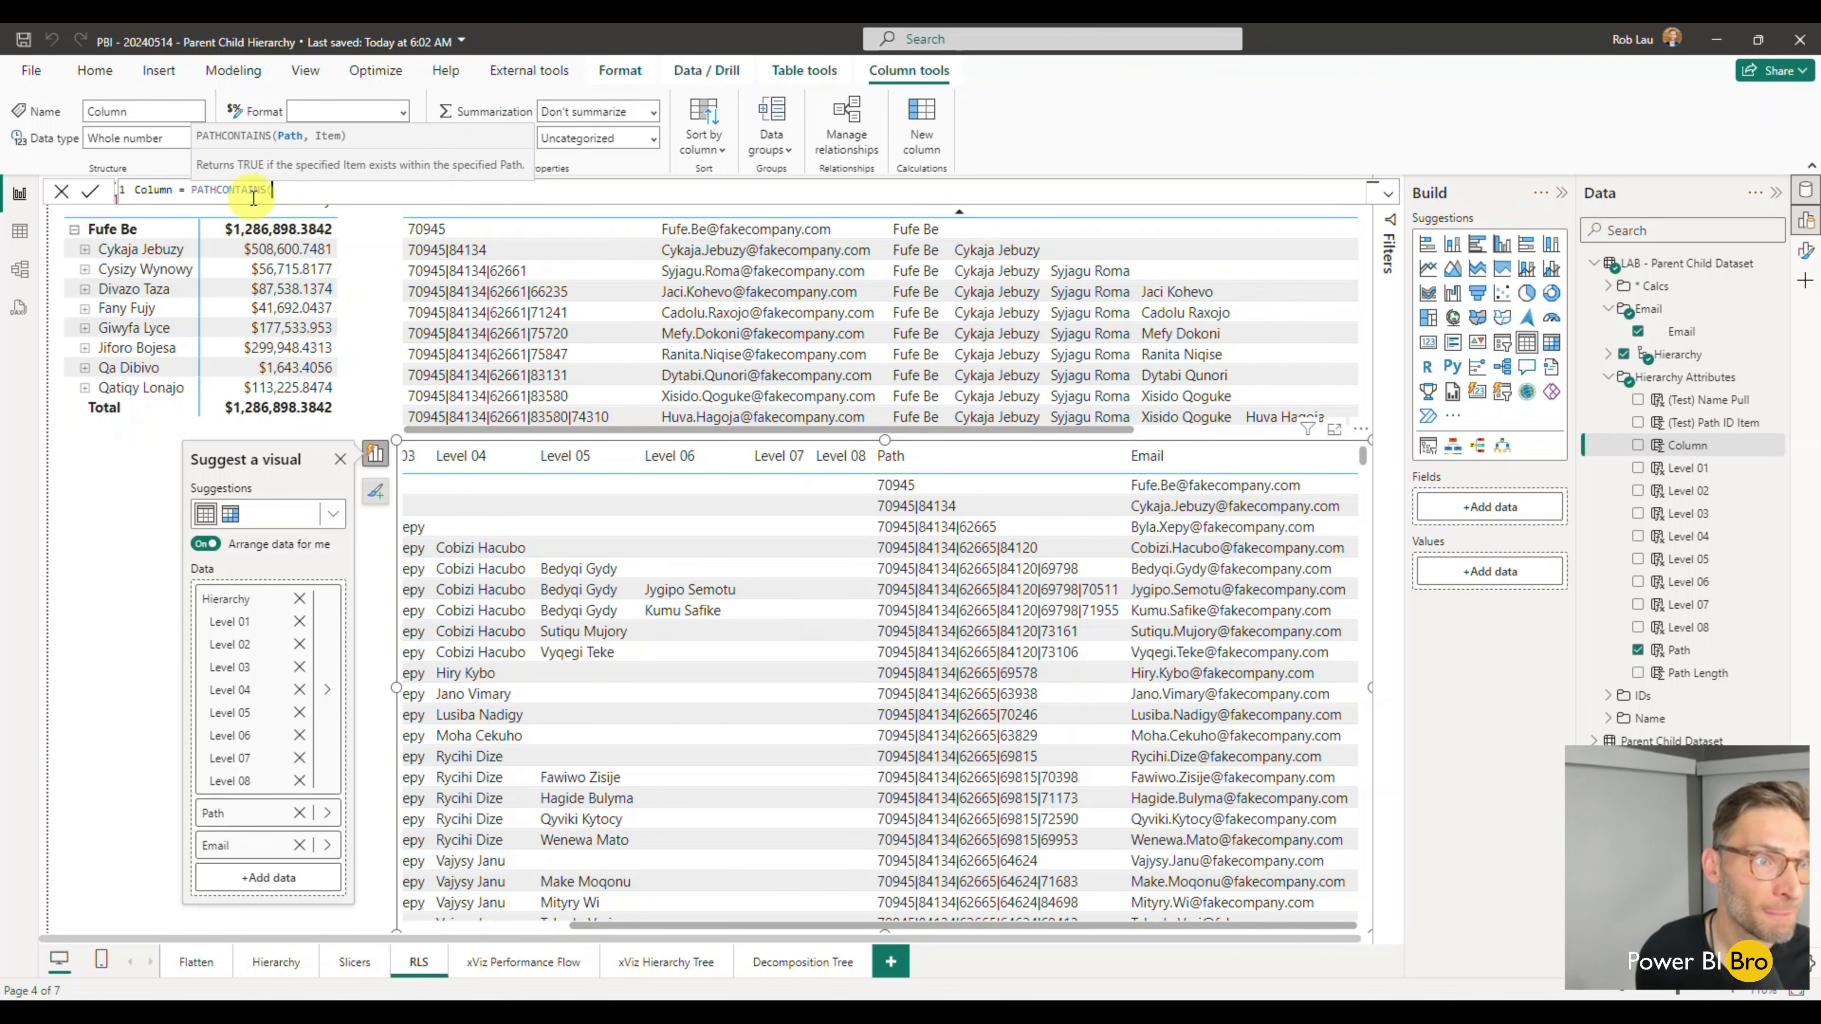
pyautogui.write('path')
pyautogui.press('Up')
pyautogui.press('Up')
pyautogui.press('Up')
pyautogui.press('Tab')
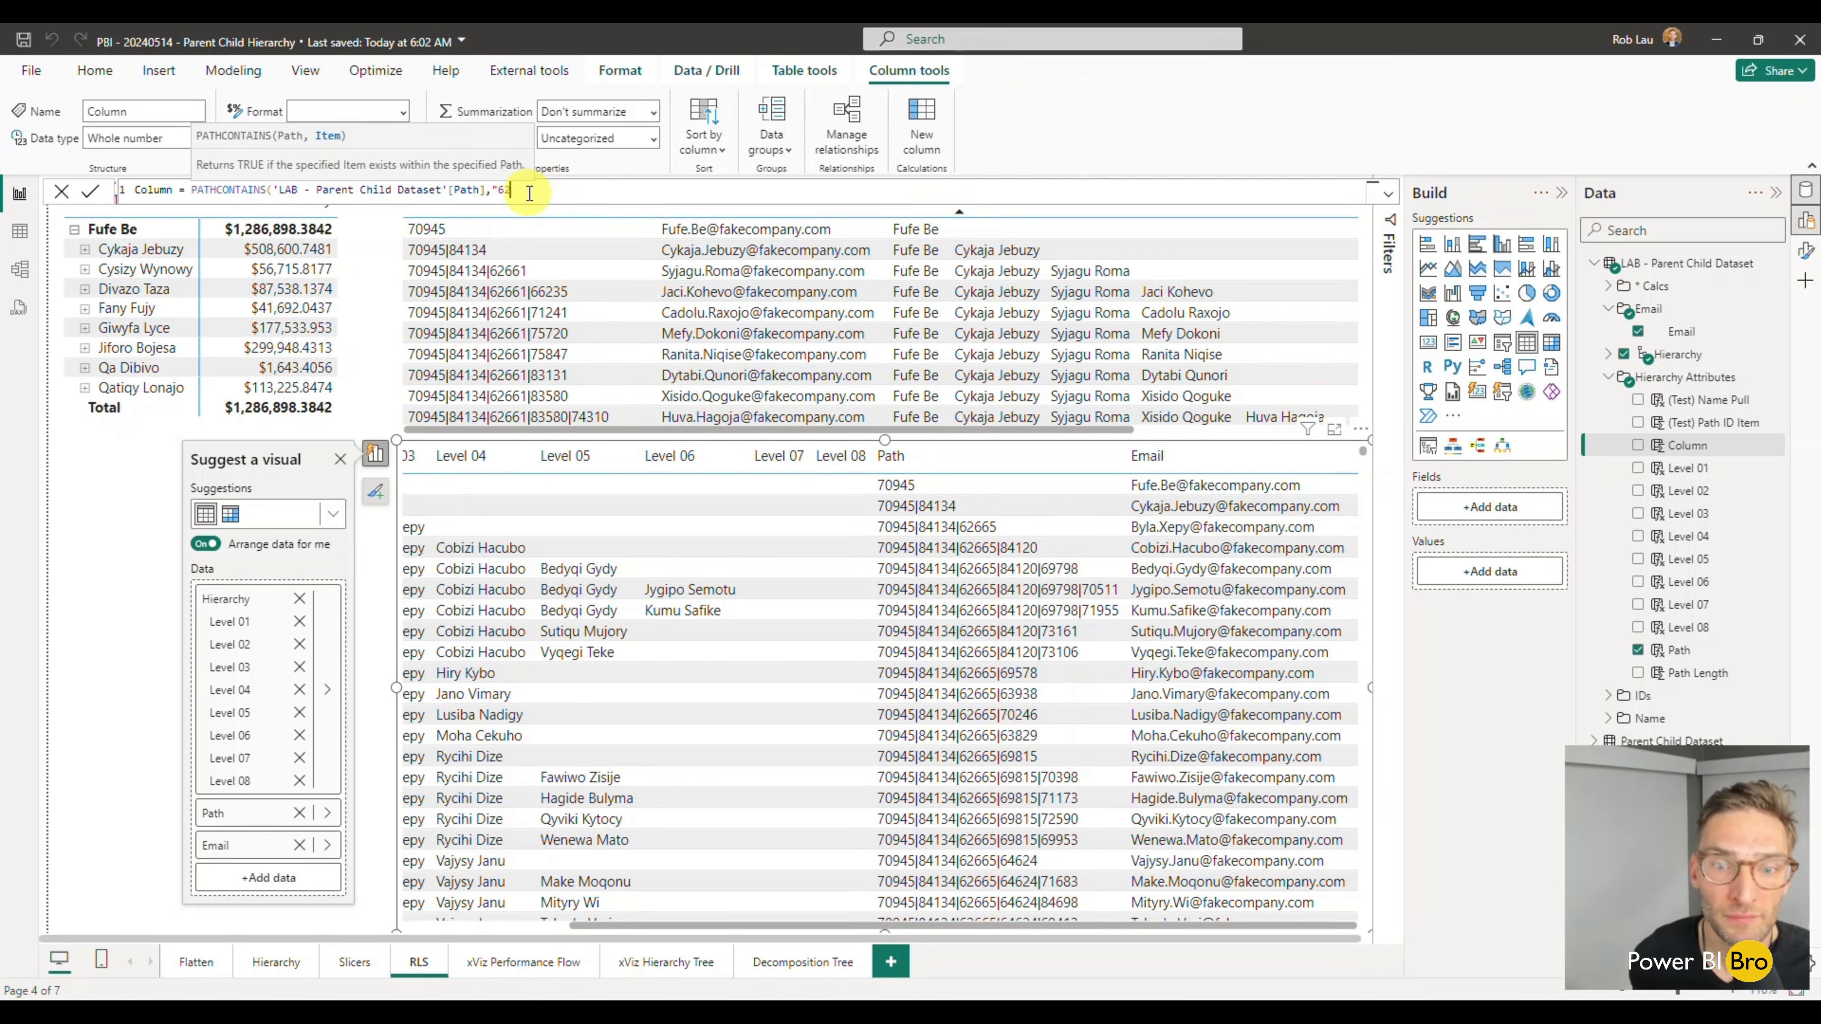
pyautogui.write('")')
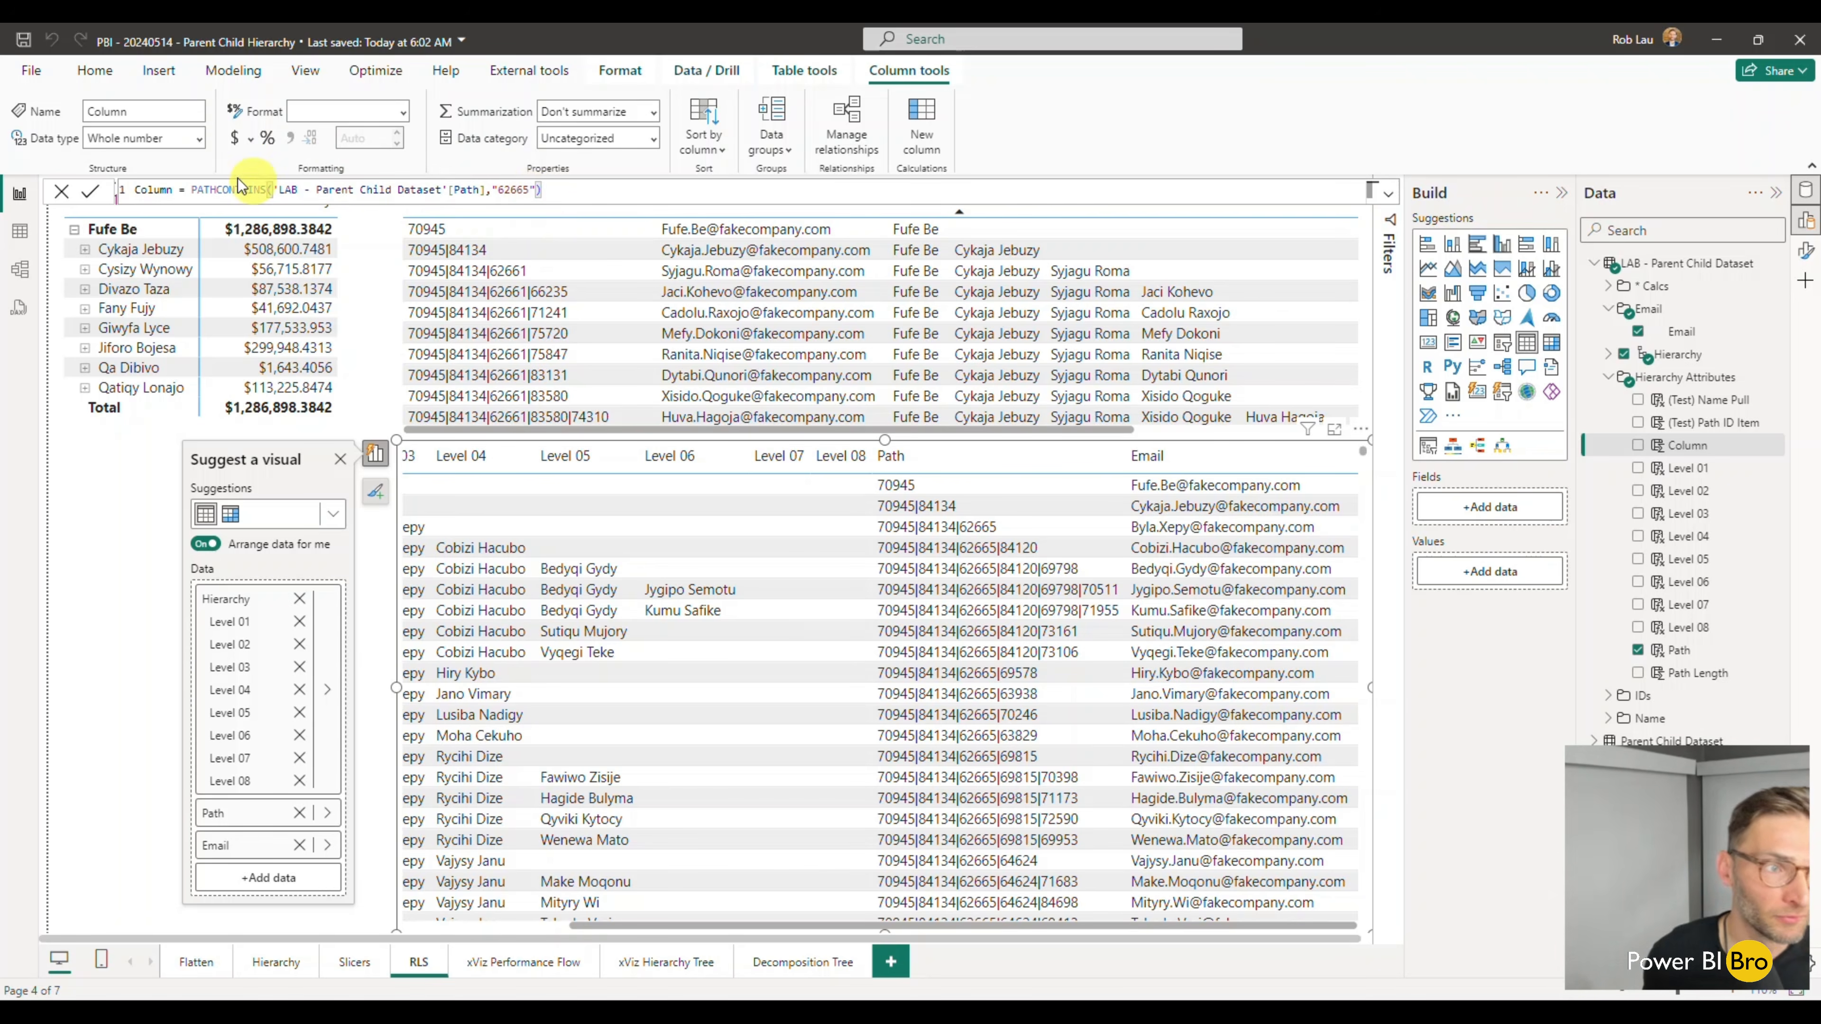
# - Name the new calculated column Test Path Contains and commit its formula
pyautogui.moveTo(173, 191); pyautogui.dragTo(133, 192)
pyautogui.write('Test Path Conta')
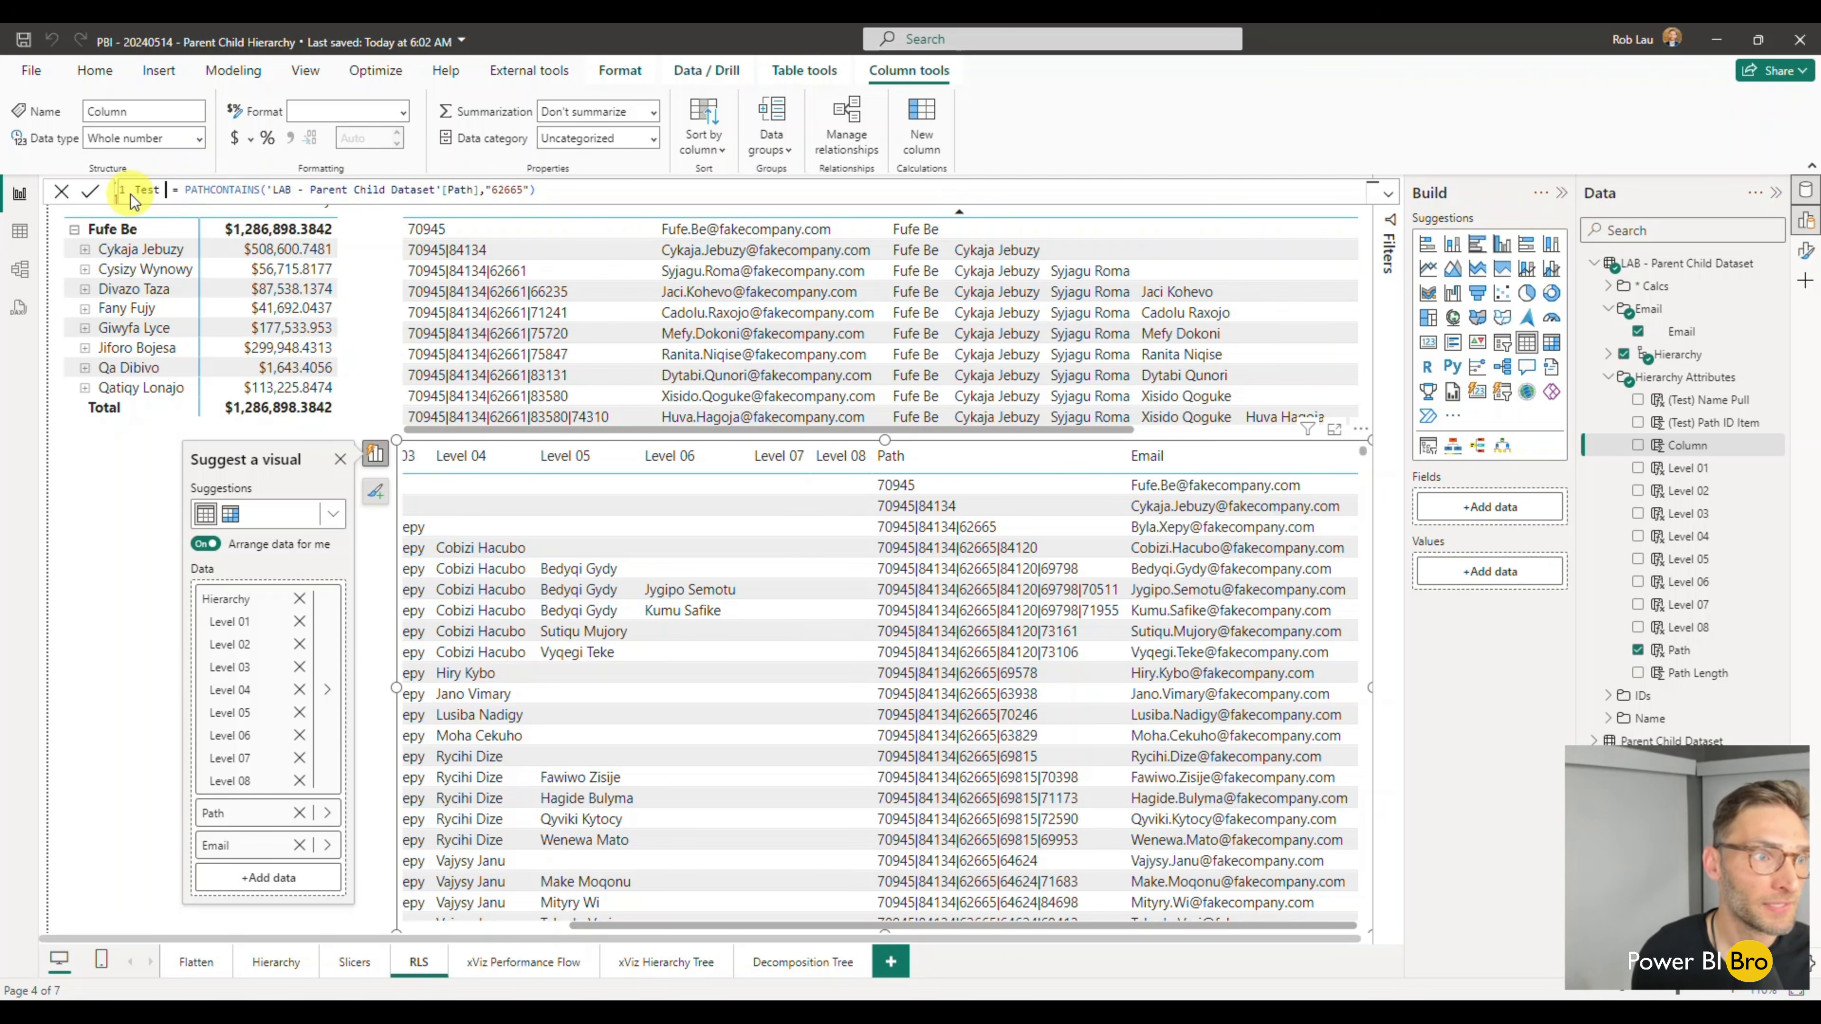
pyautogui.write('ins')
pyautogui.press('Return')
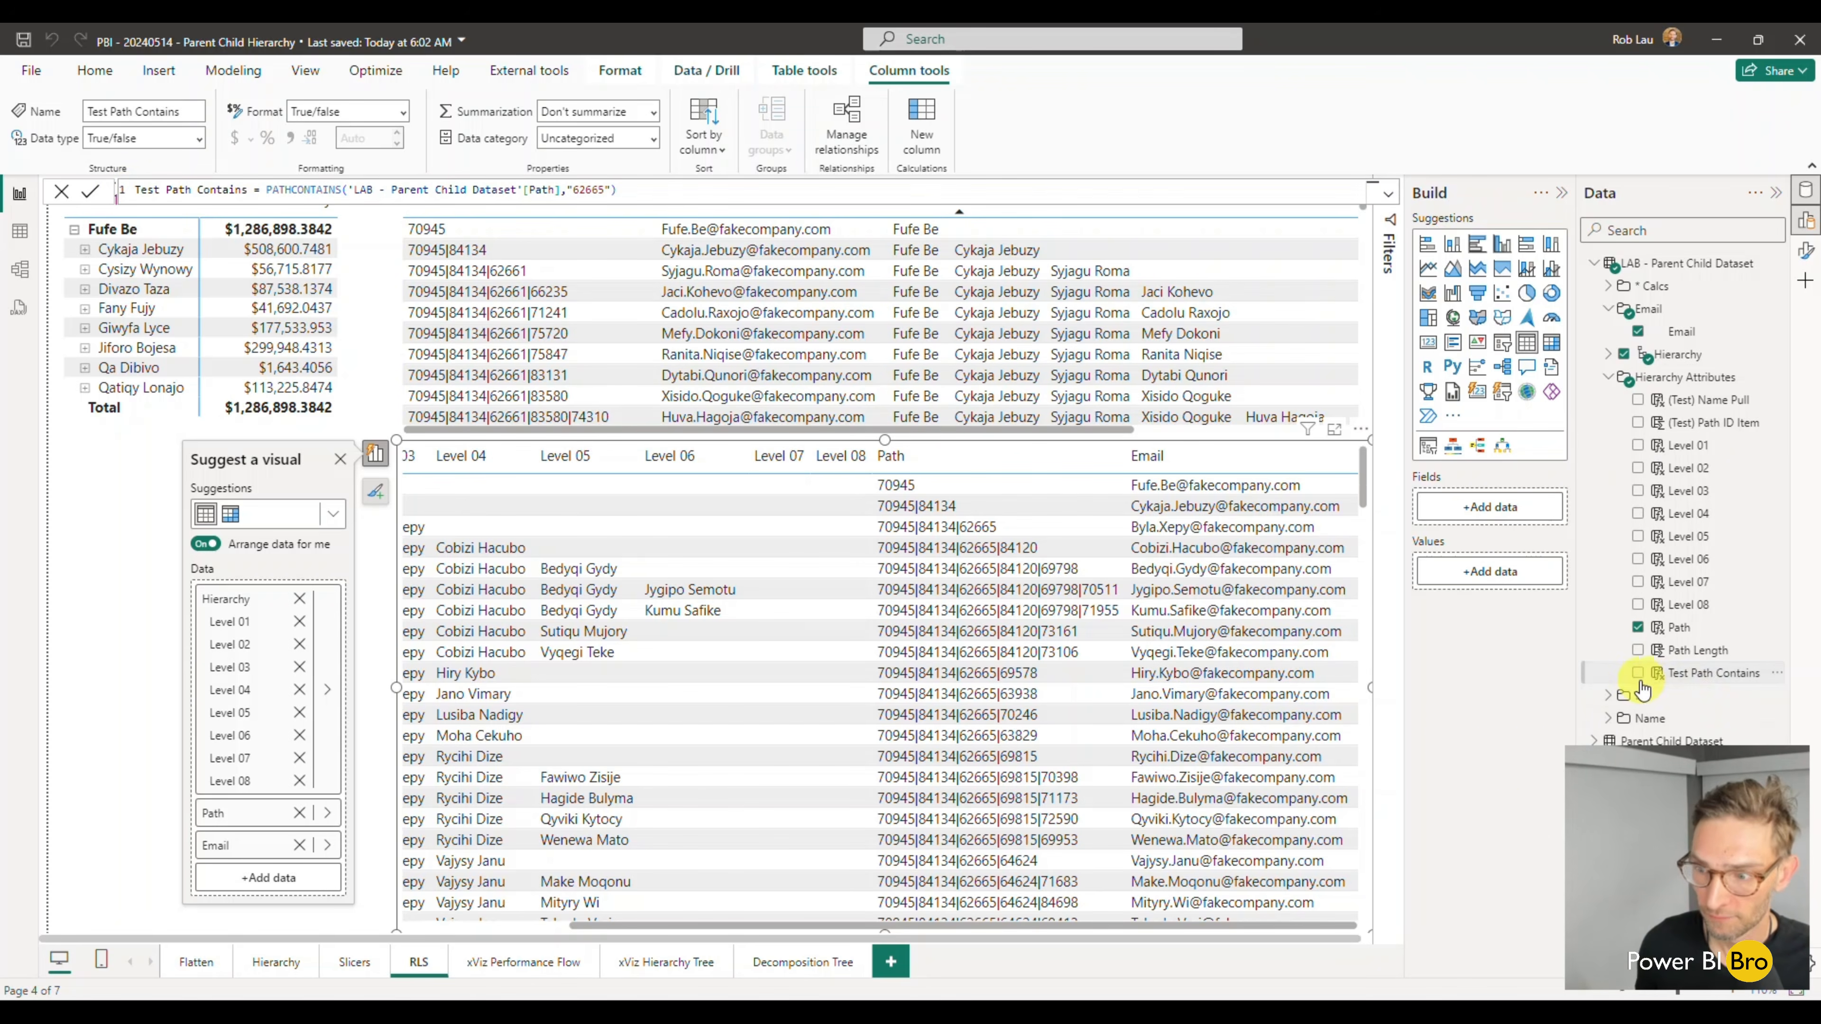
# - Add Test Path Contains to the LAB table and check its values against the paths
pyautogui.click(1637, 673)
pyautogui.moveTo(1158, 923); pyautogui.dragTo(1331, 925)
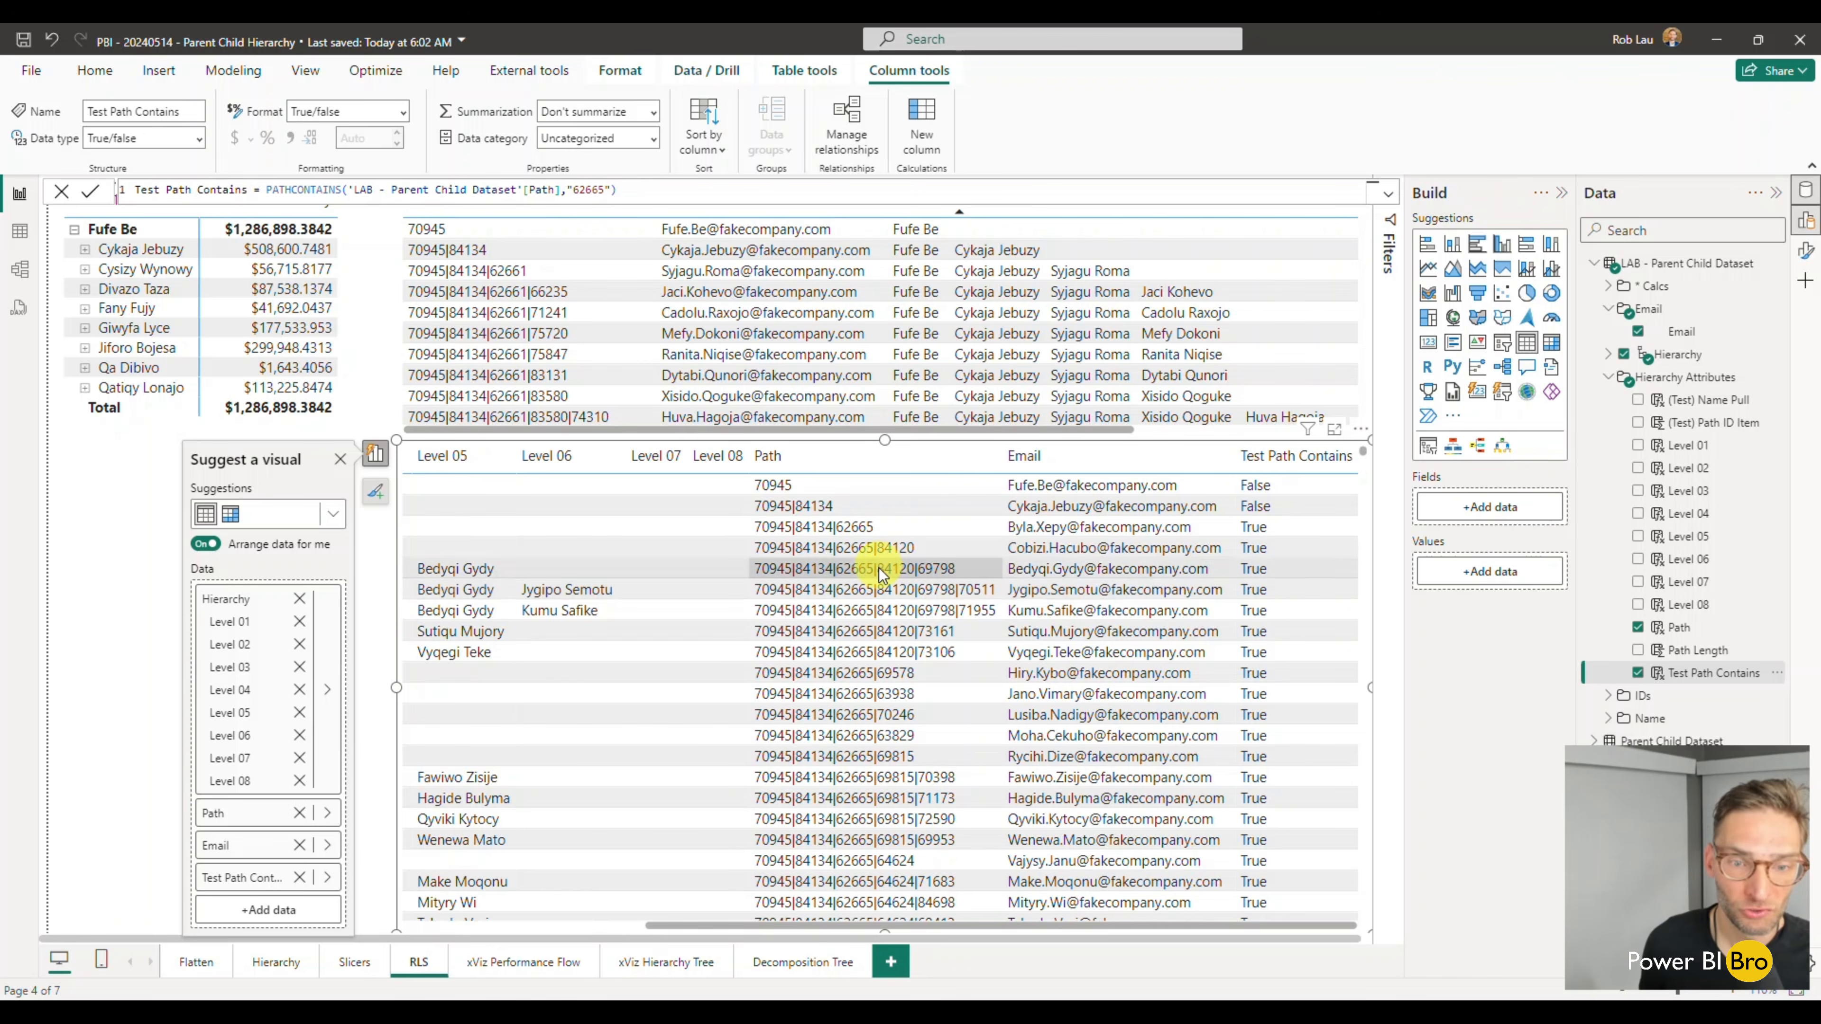
pyautogui.scroll(-7, 1292, 614)
pyautogui.scroll(-10, 1287, 649)
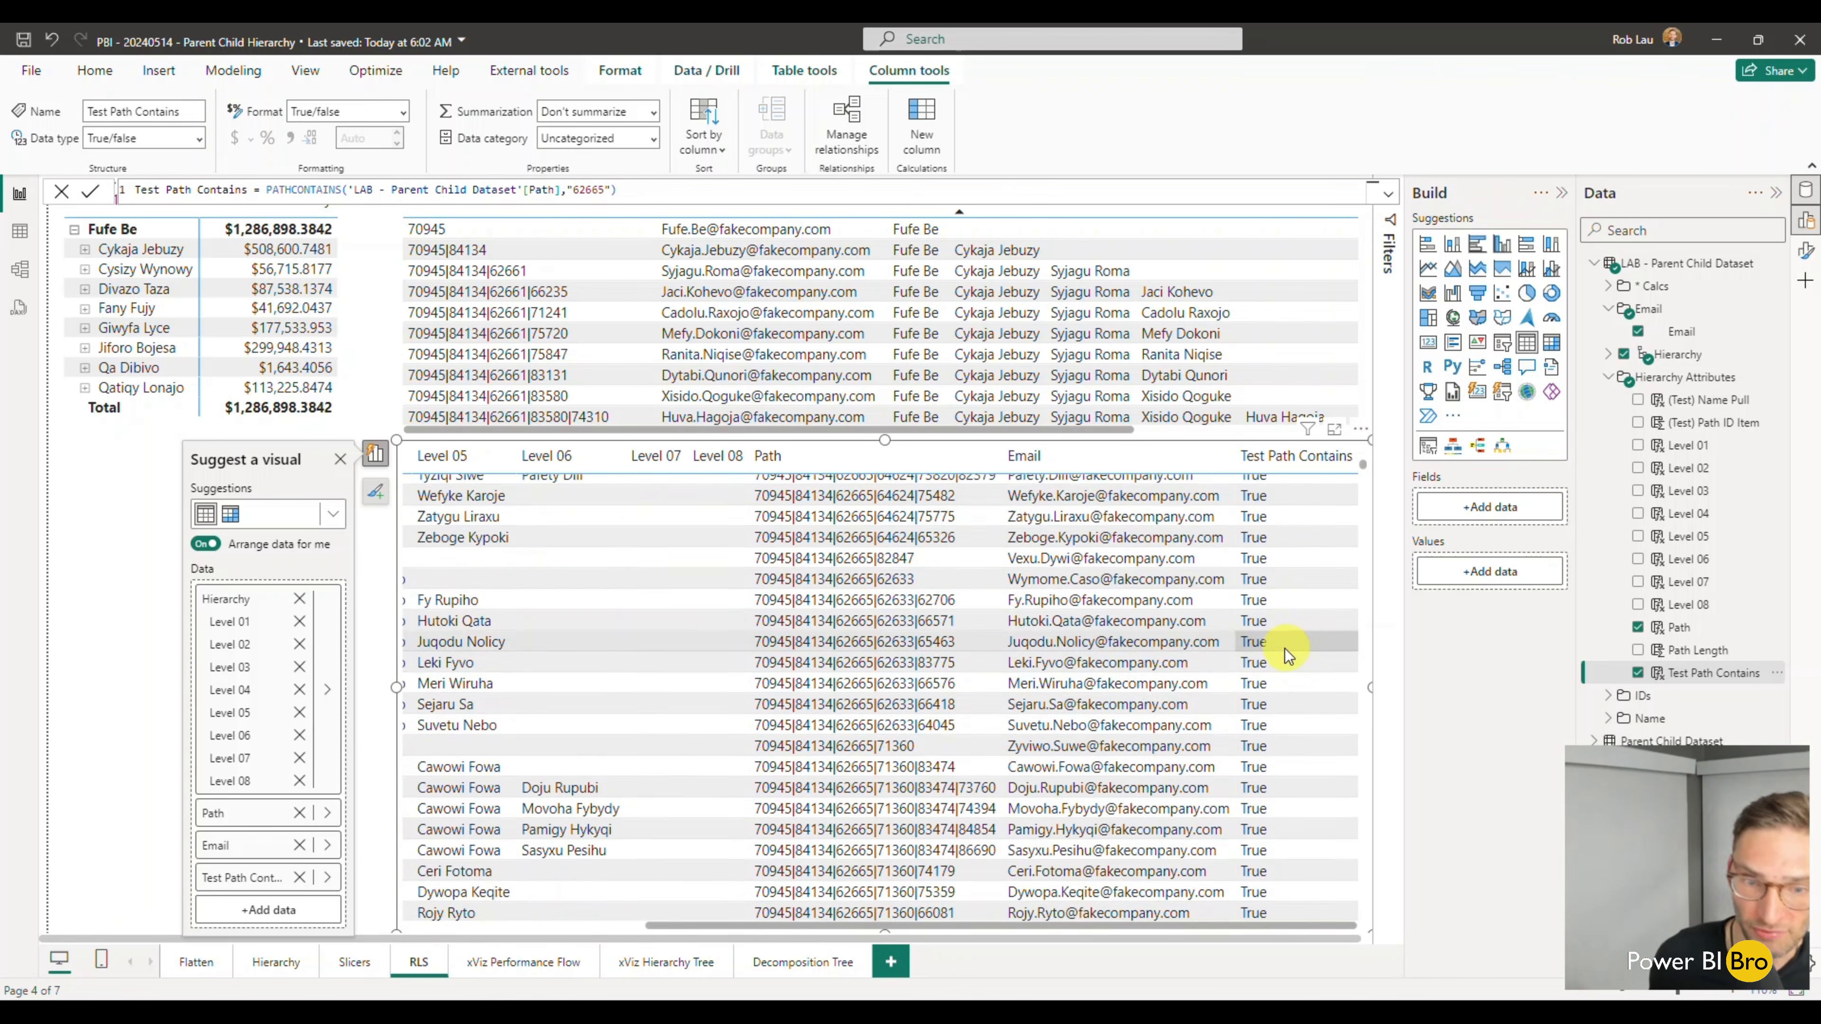
pyautogui.scroll(-5, 1292, 730)
pyautogui.scroll(20, 1291, 730)
pyautogui.hscroll(-3, 1292, 731)
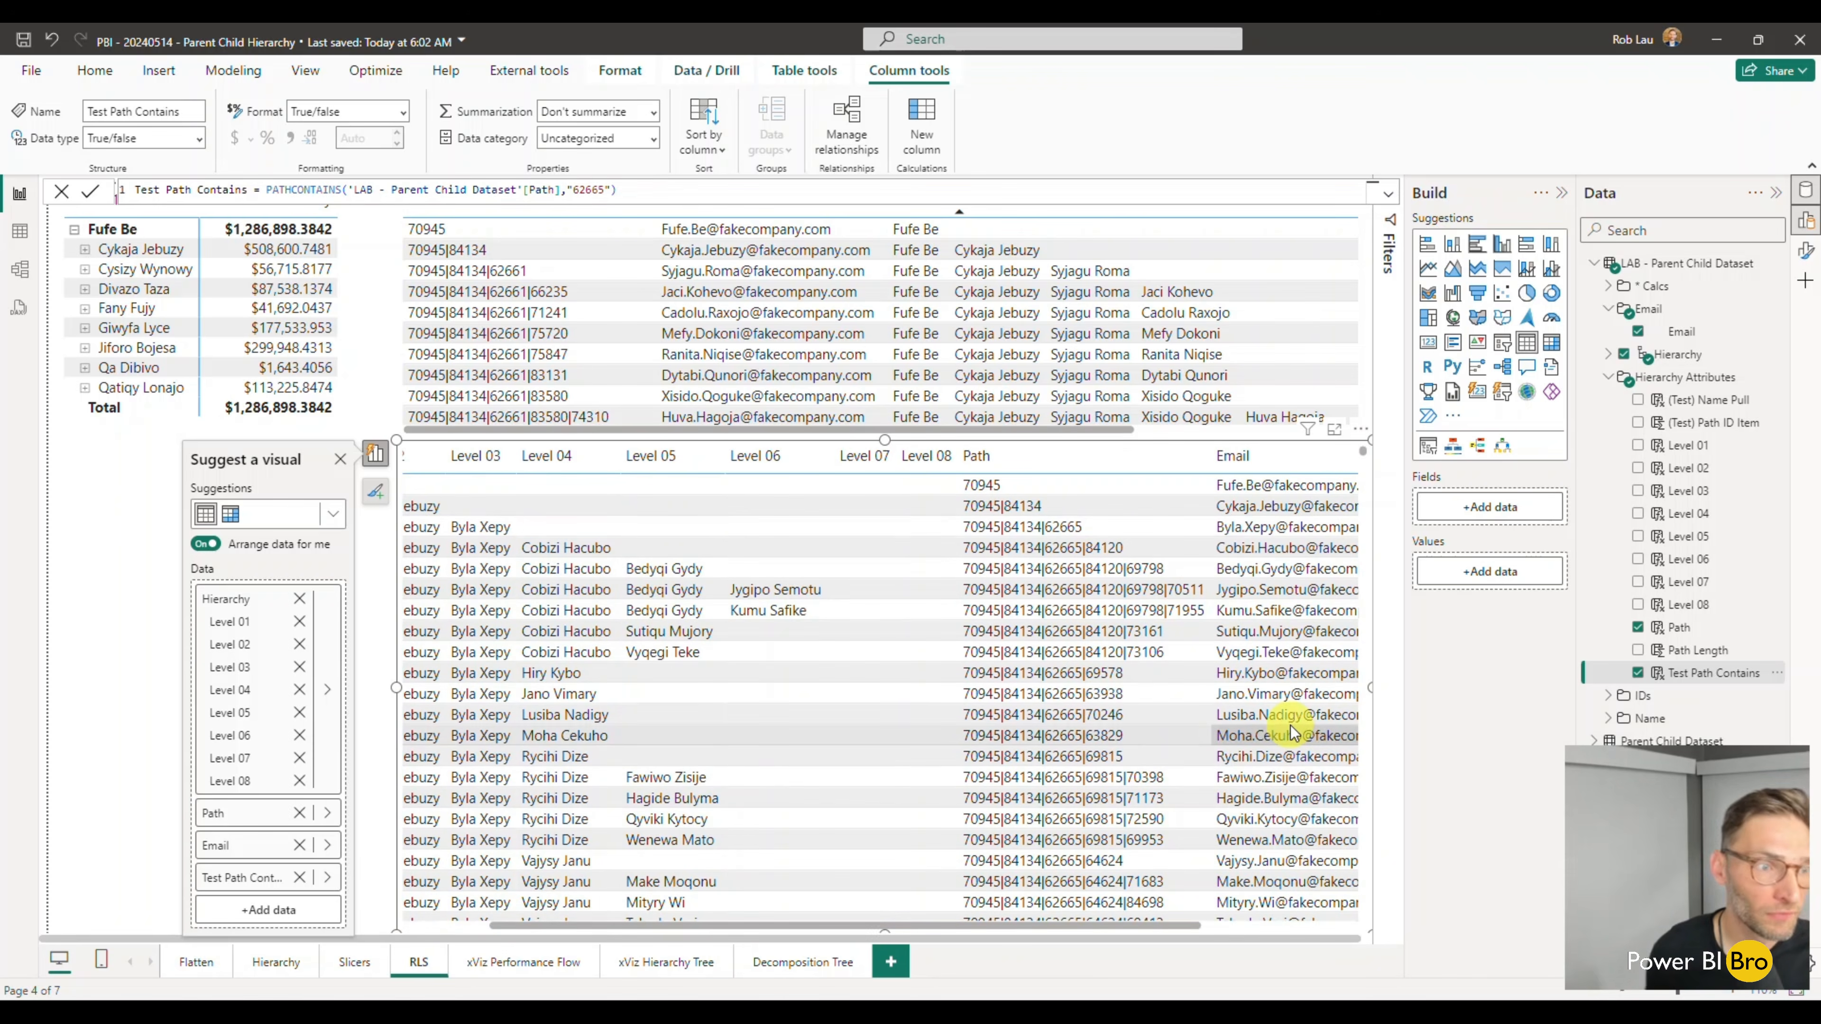
# - Shorten the Total Sales Hierarchy matrix to end just below its Total row
pyautogui.click(117, 518)
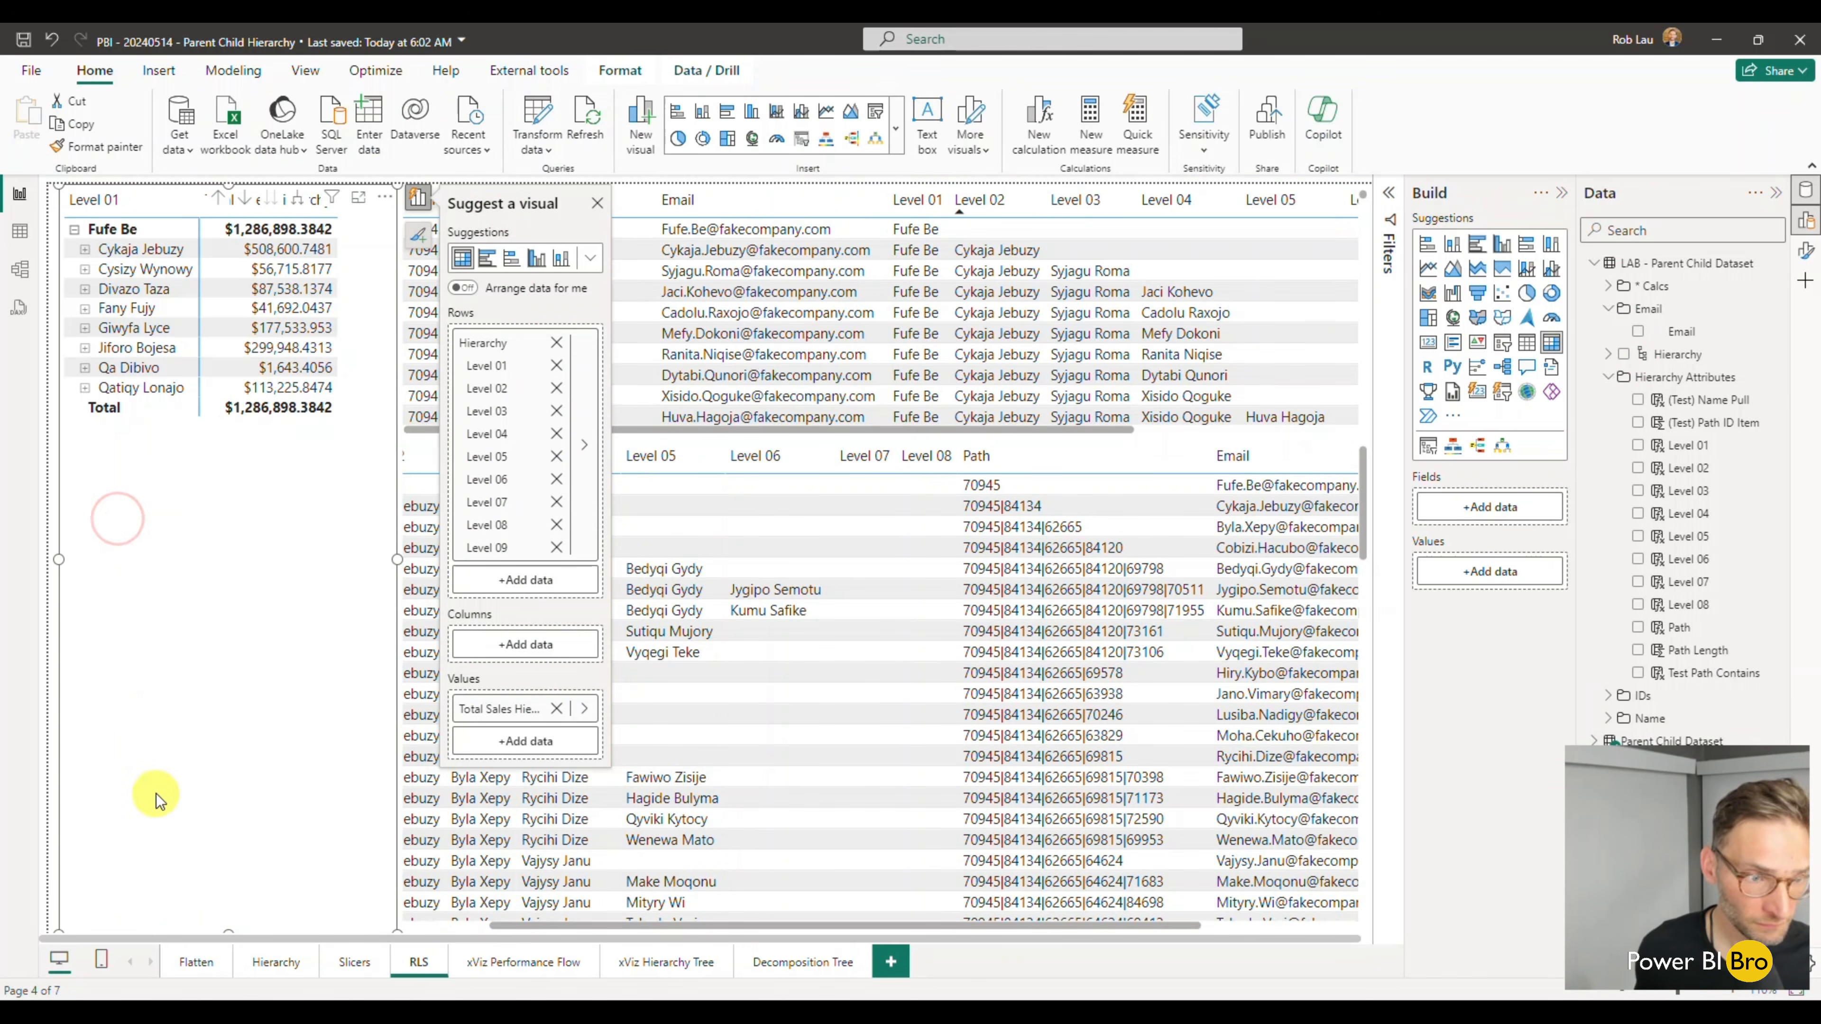
pyautogui.click(227, 932)
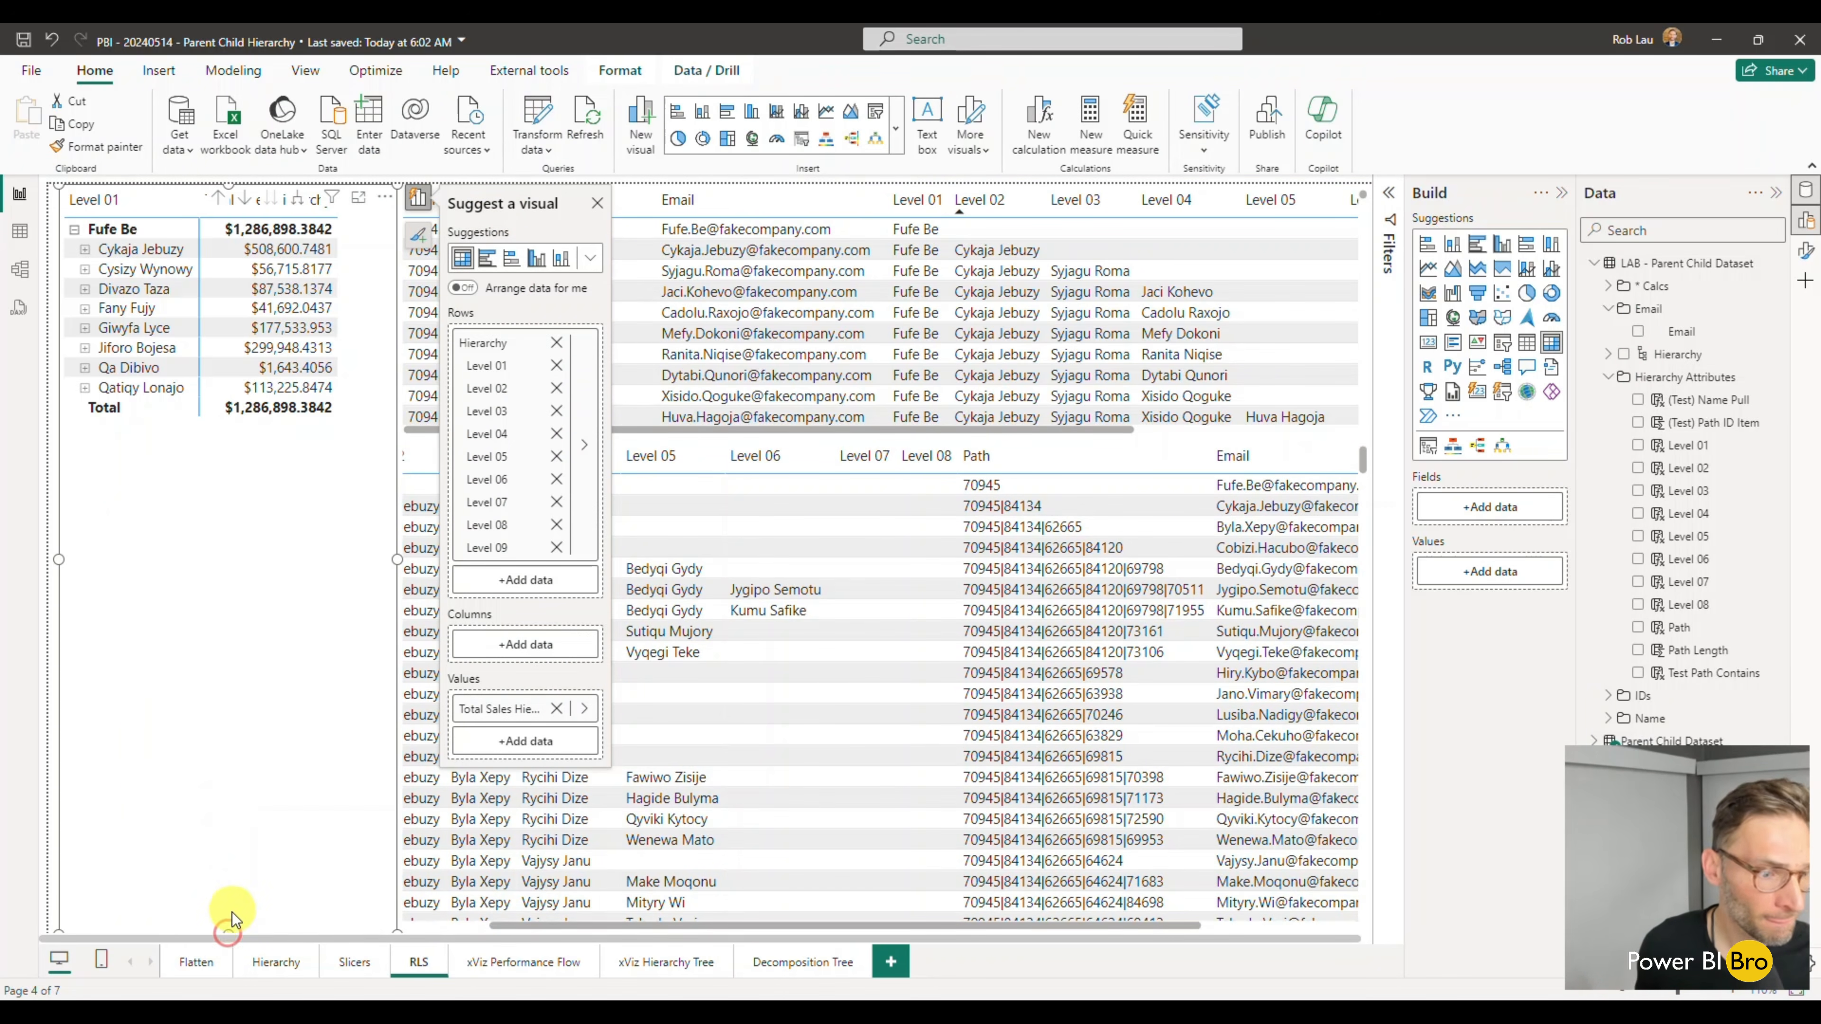
pyautogui.moveTo(231, 931); pyautogui.dragTo(254, 467)
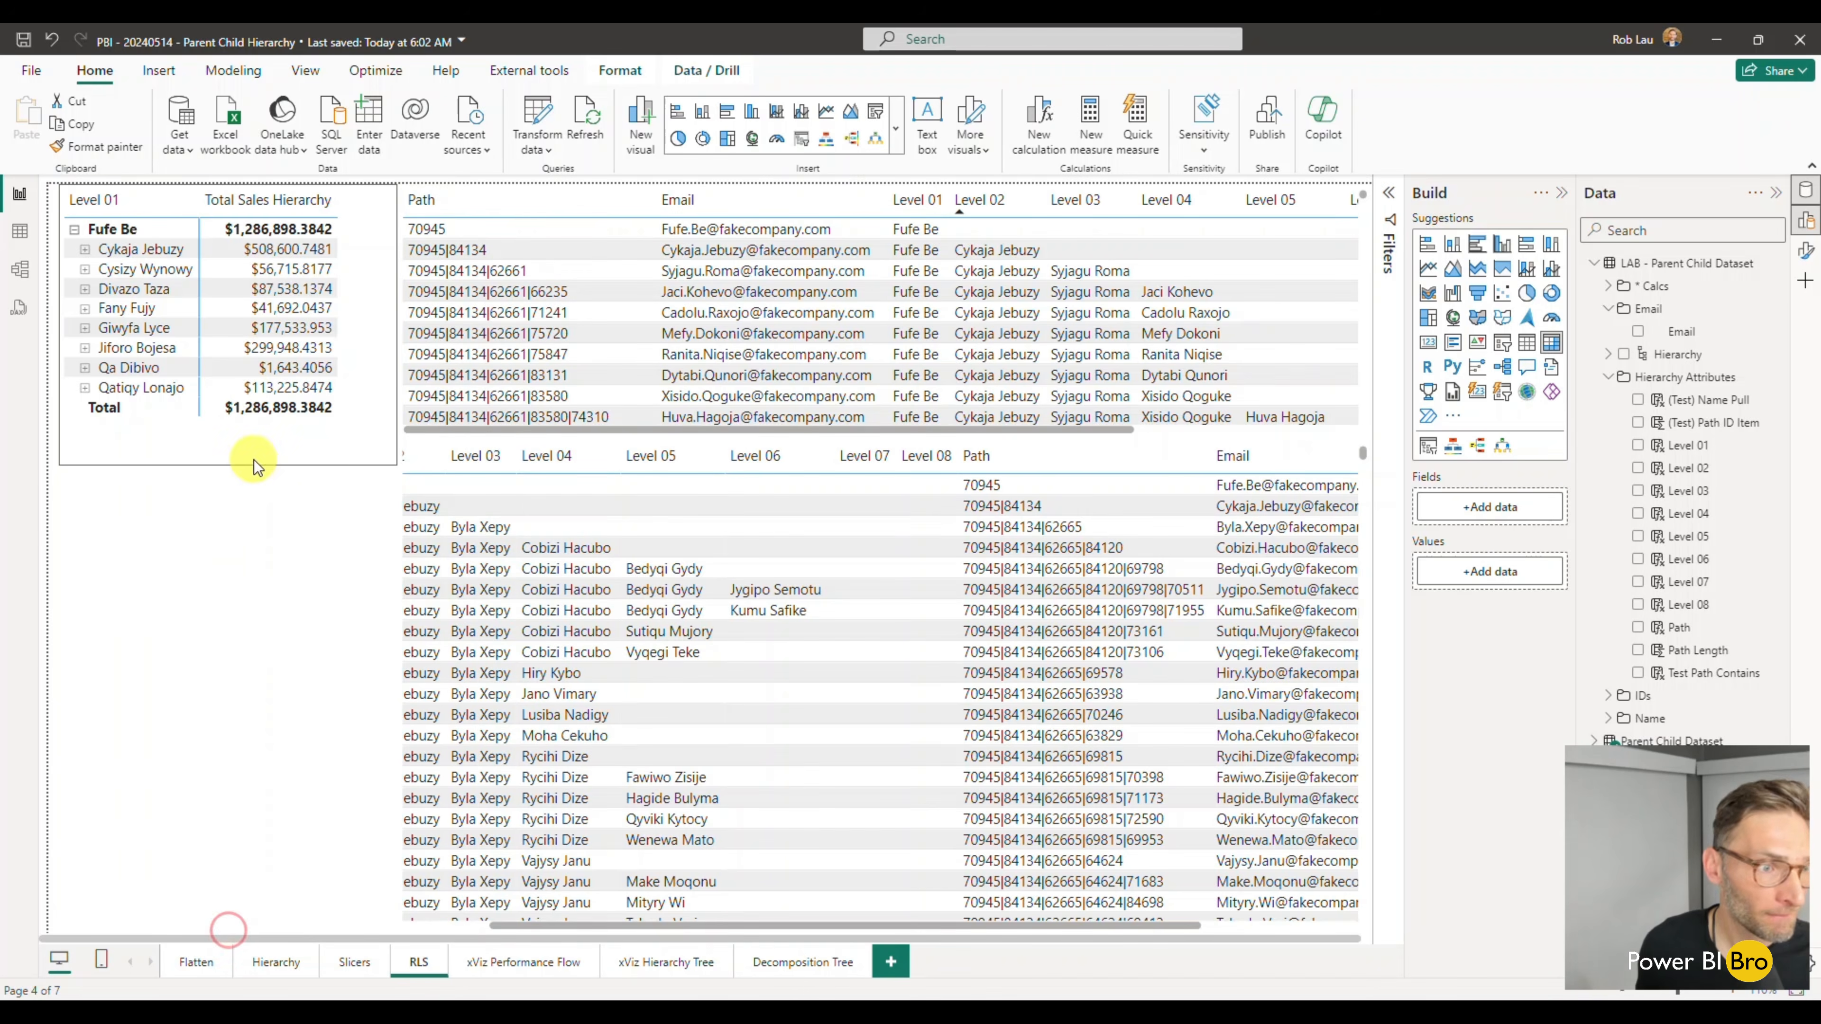
# - Copy the LAB headcount and sales matrix from the Hierarchy page onto the RLS page
pyautogui.click(275, 965)
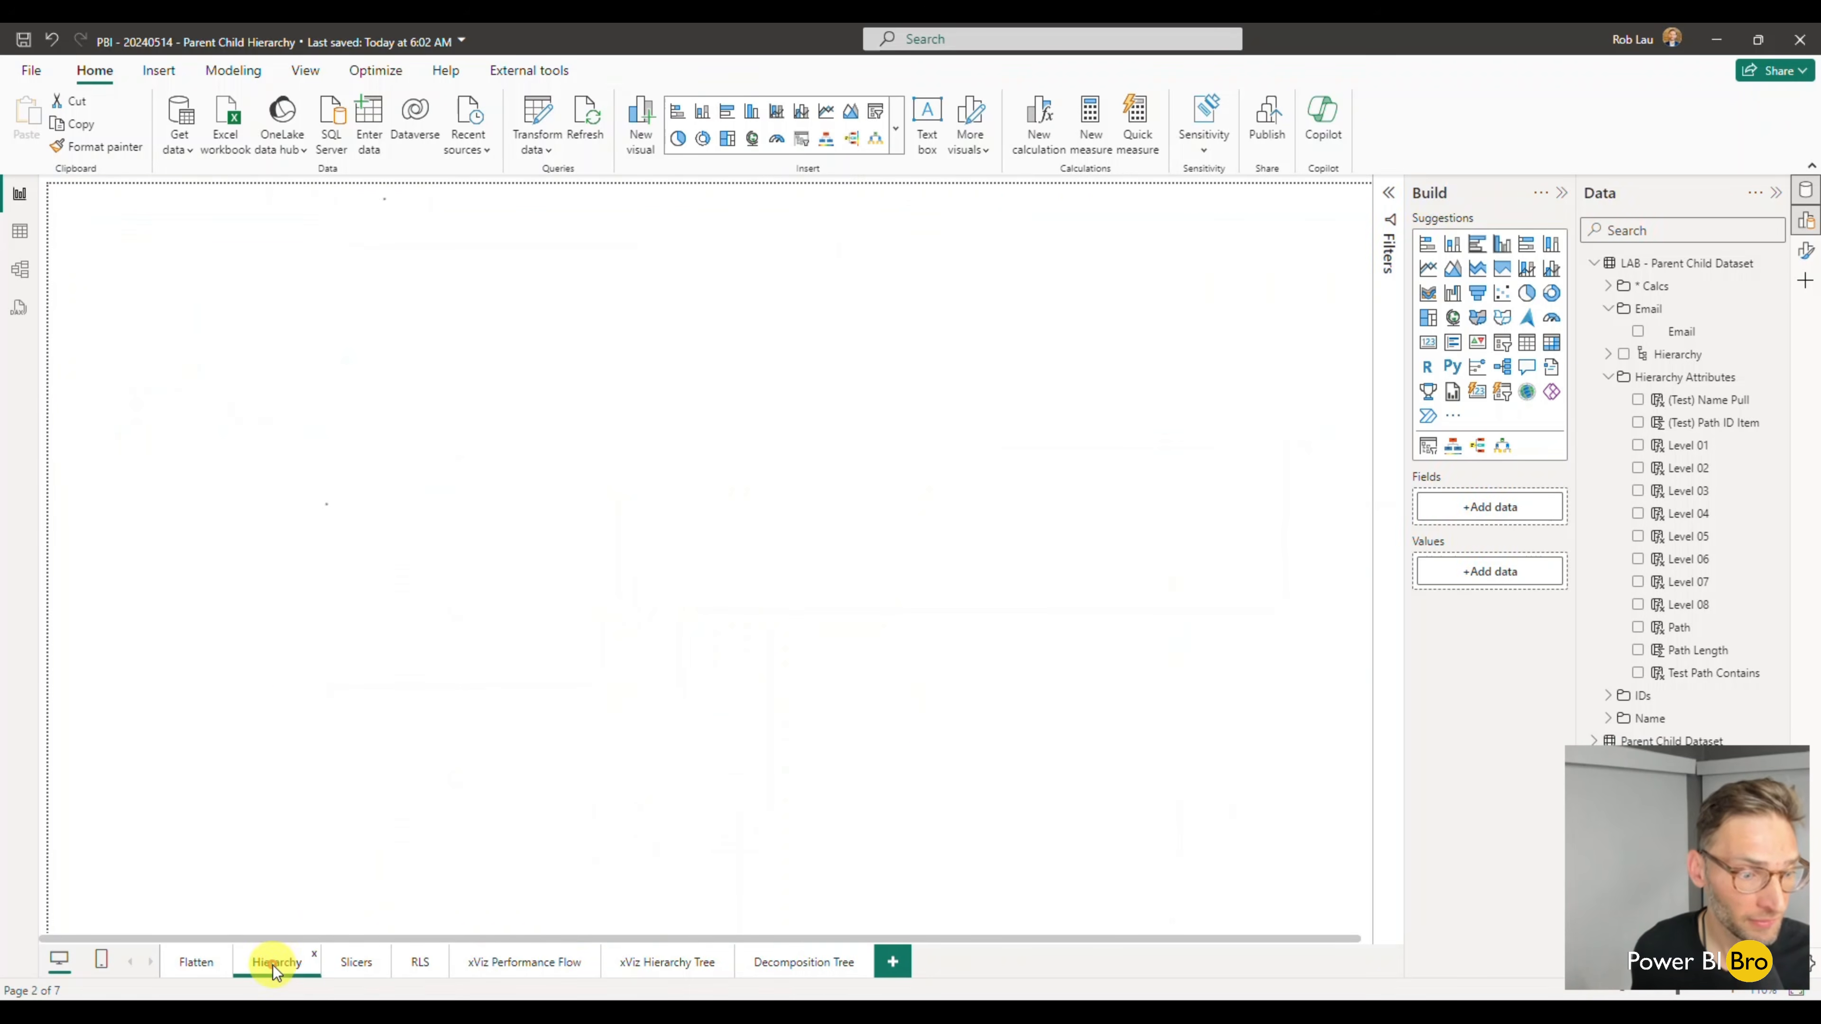
pyautogui.click(880, 602)
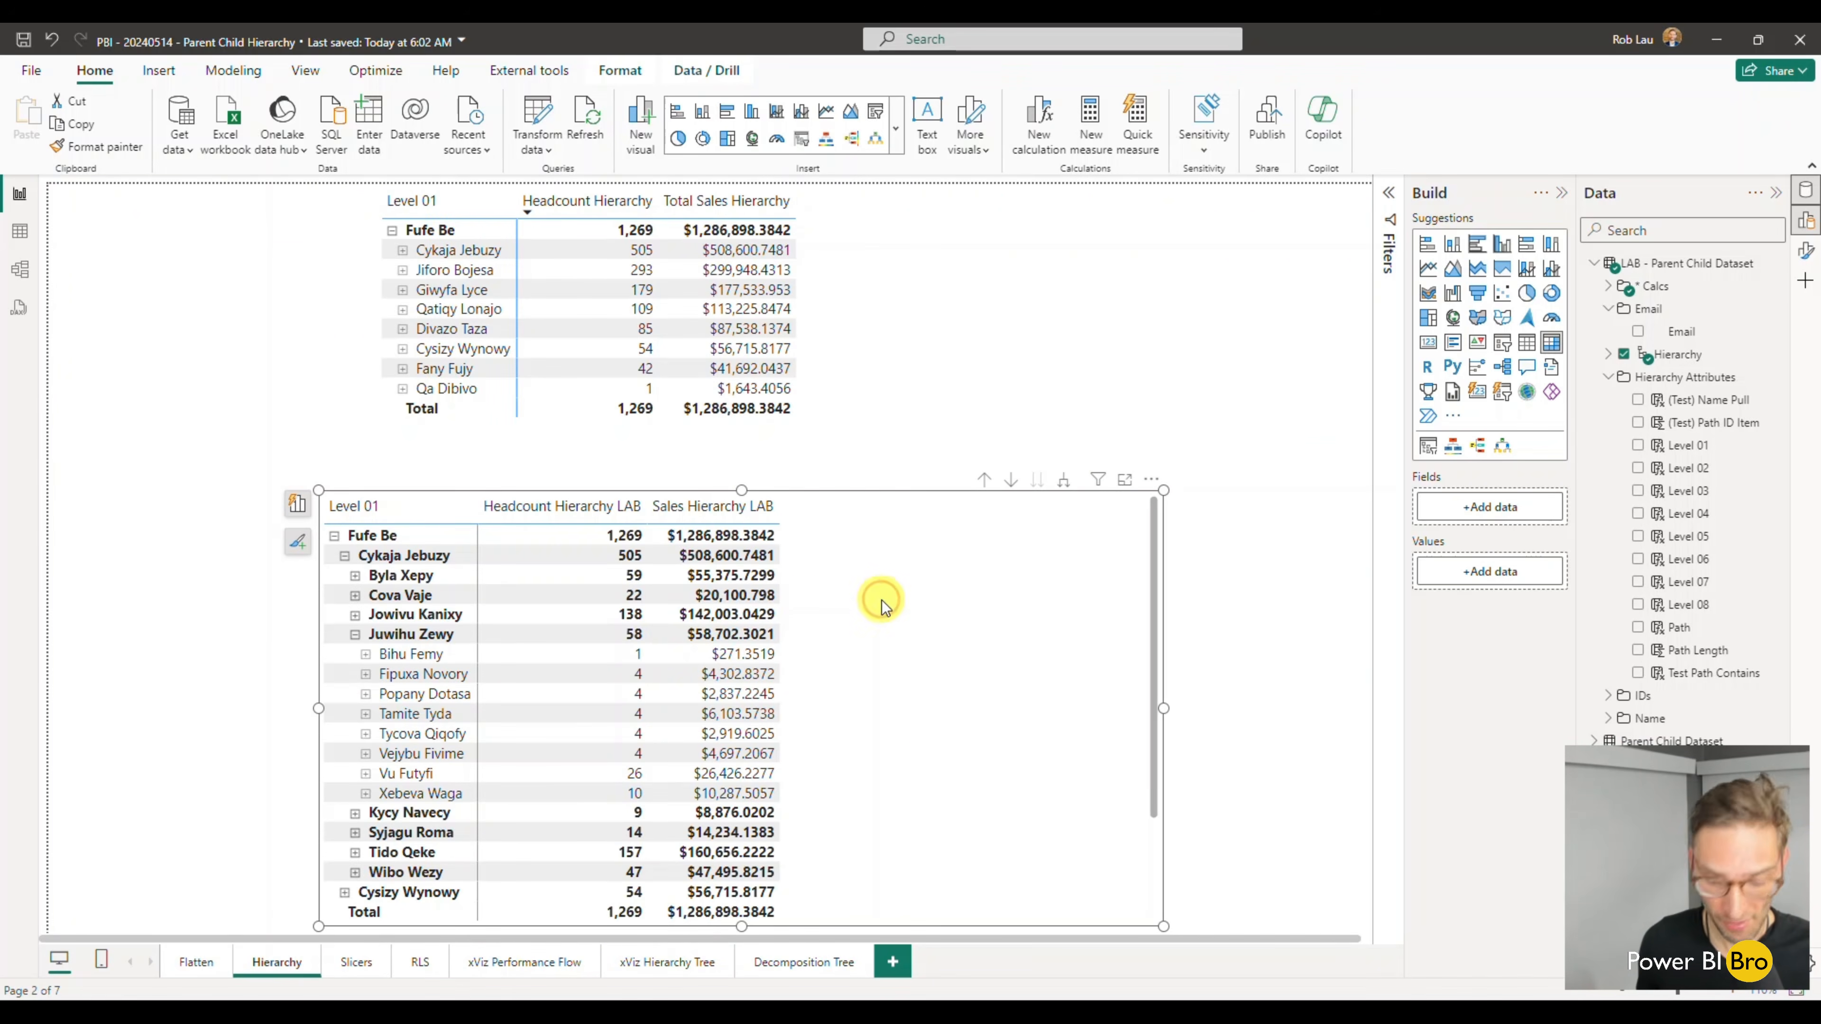
pyautogui.click(419, 963)
pyautogui.hotkey('ctrl', 'v')
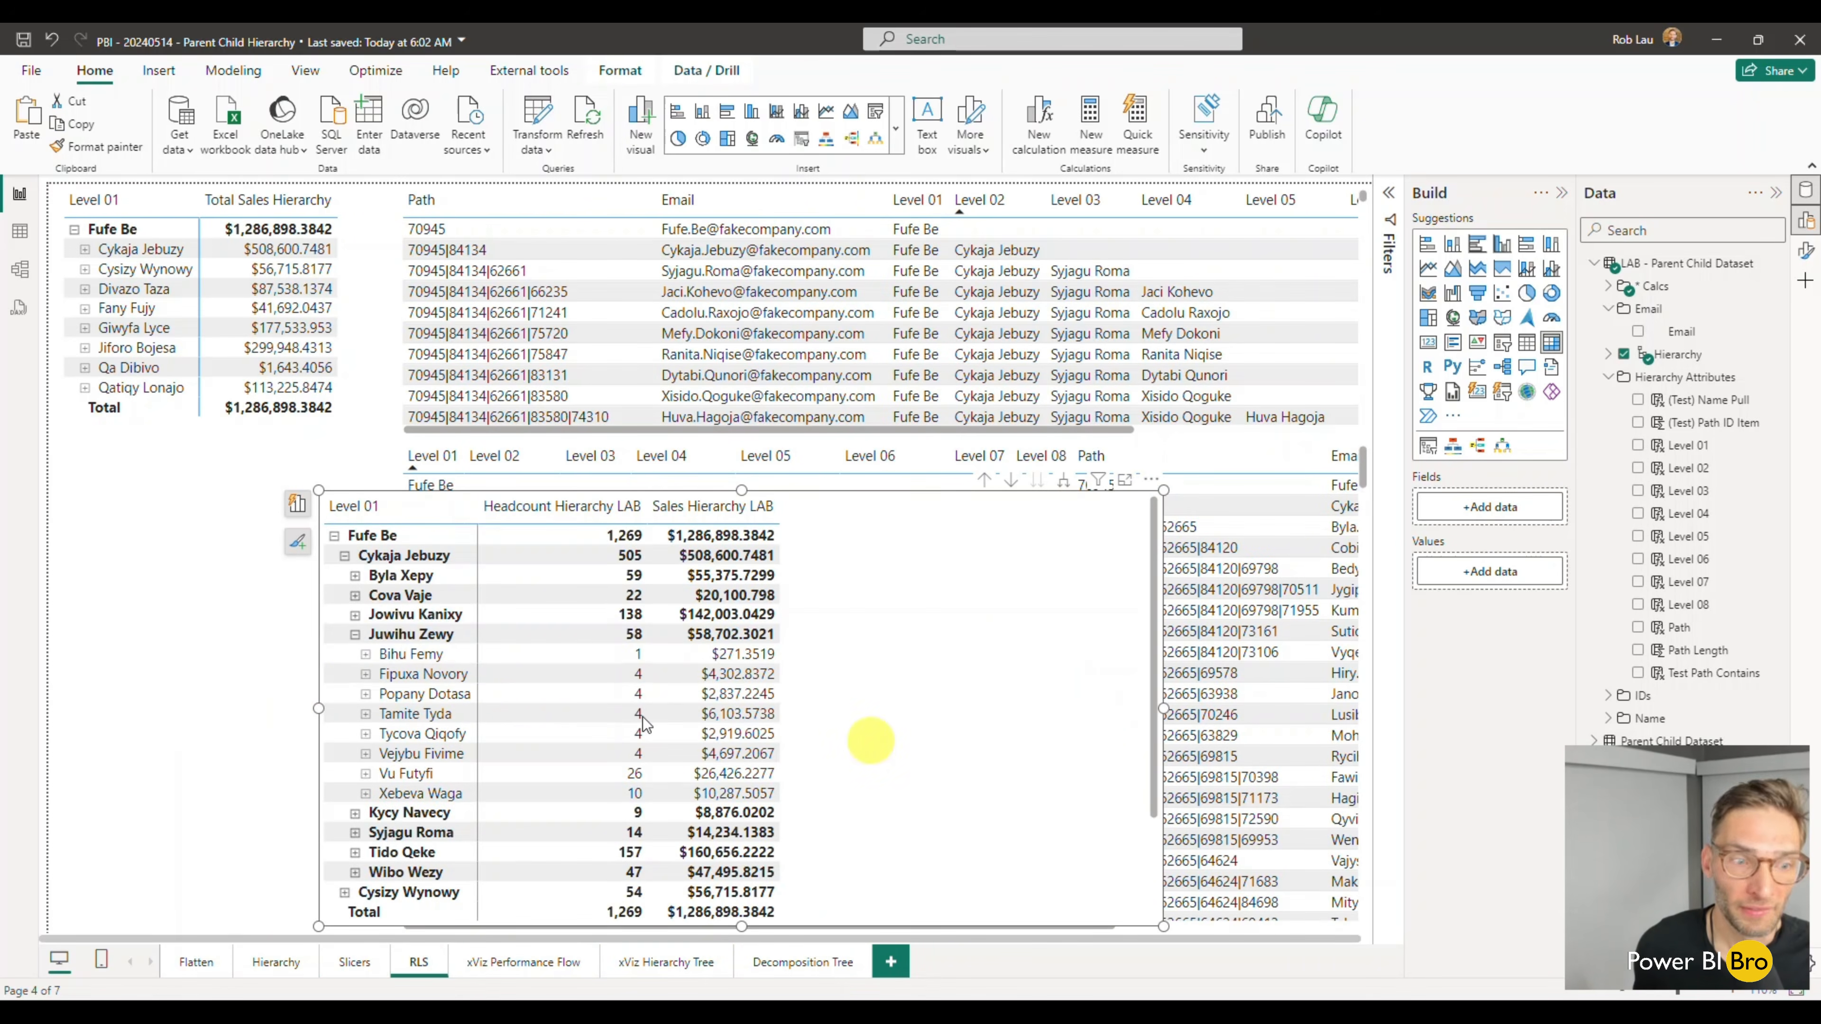
# - Collapse the pasted matrix's expanded Level 03 branch, and fit the matrix below the sales matrix with the LAB table resized beside it
pyautogui.click(355, 635)
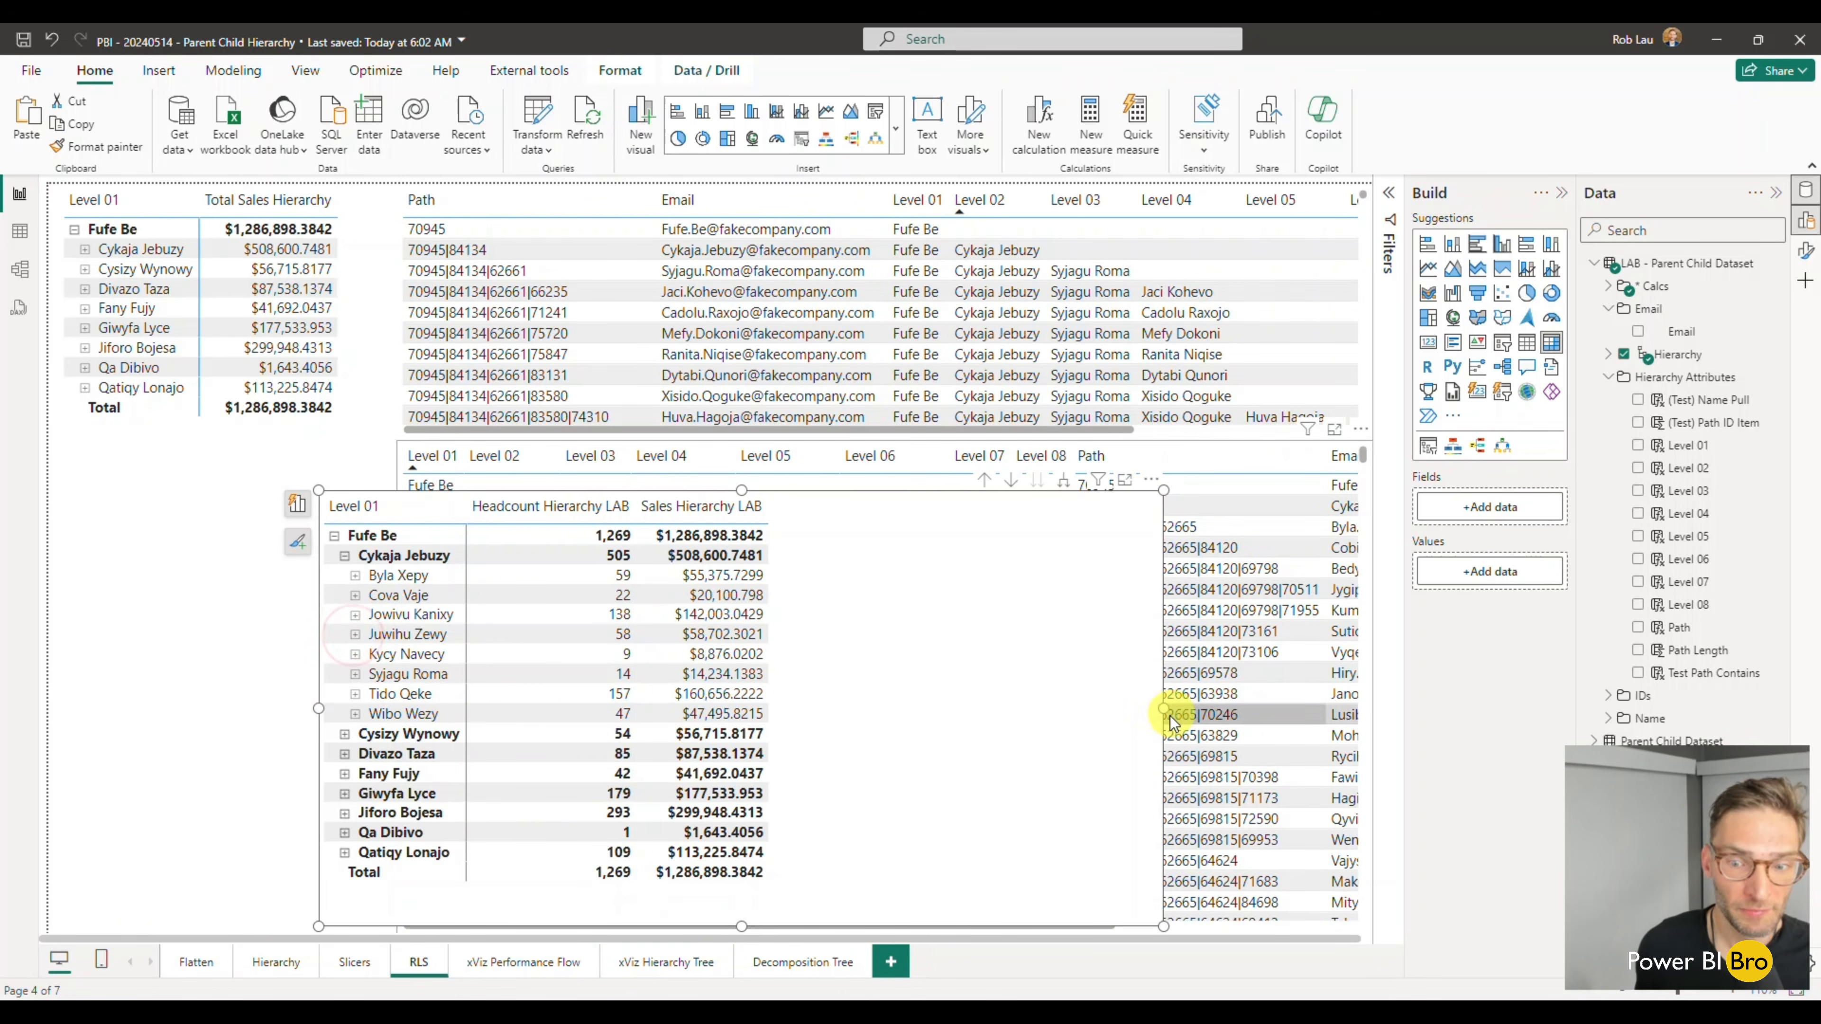
pyautogui.moveTo(1163, 708); pyautogui.dragTo(407, 635)
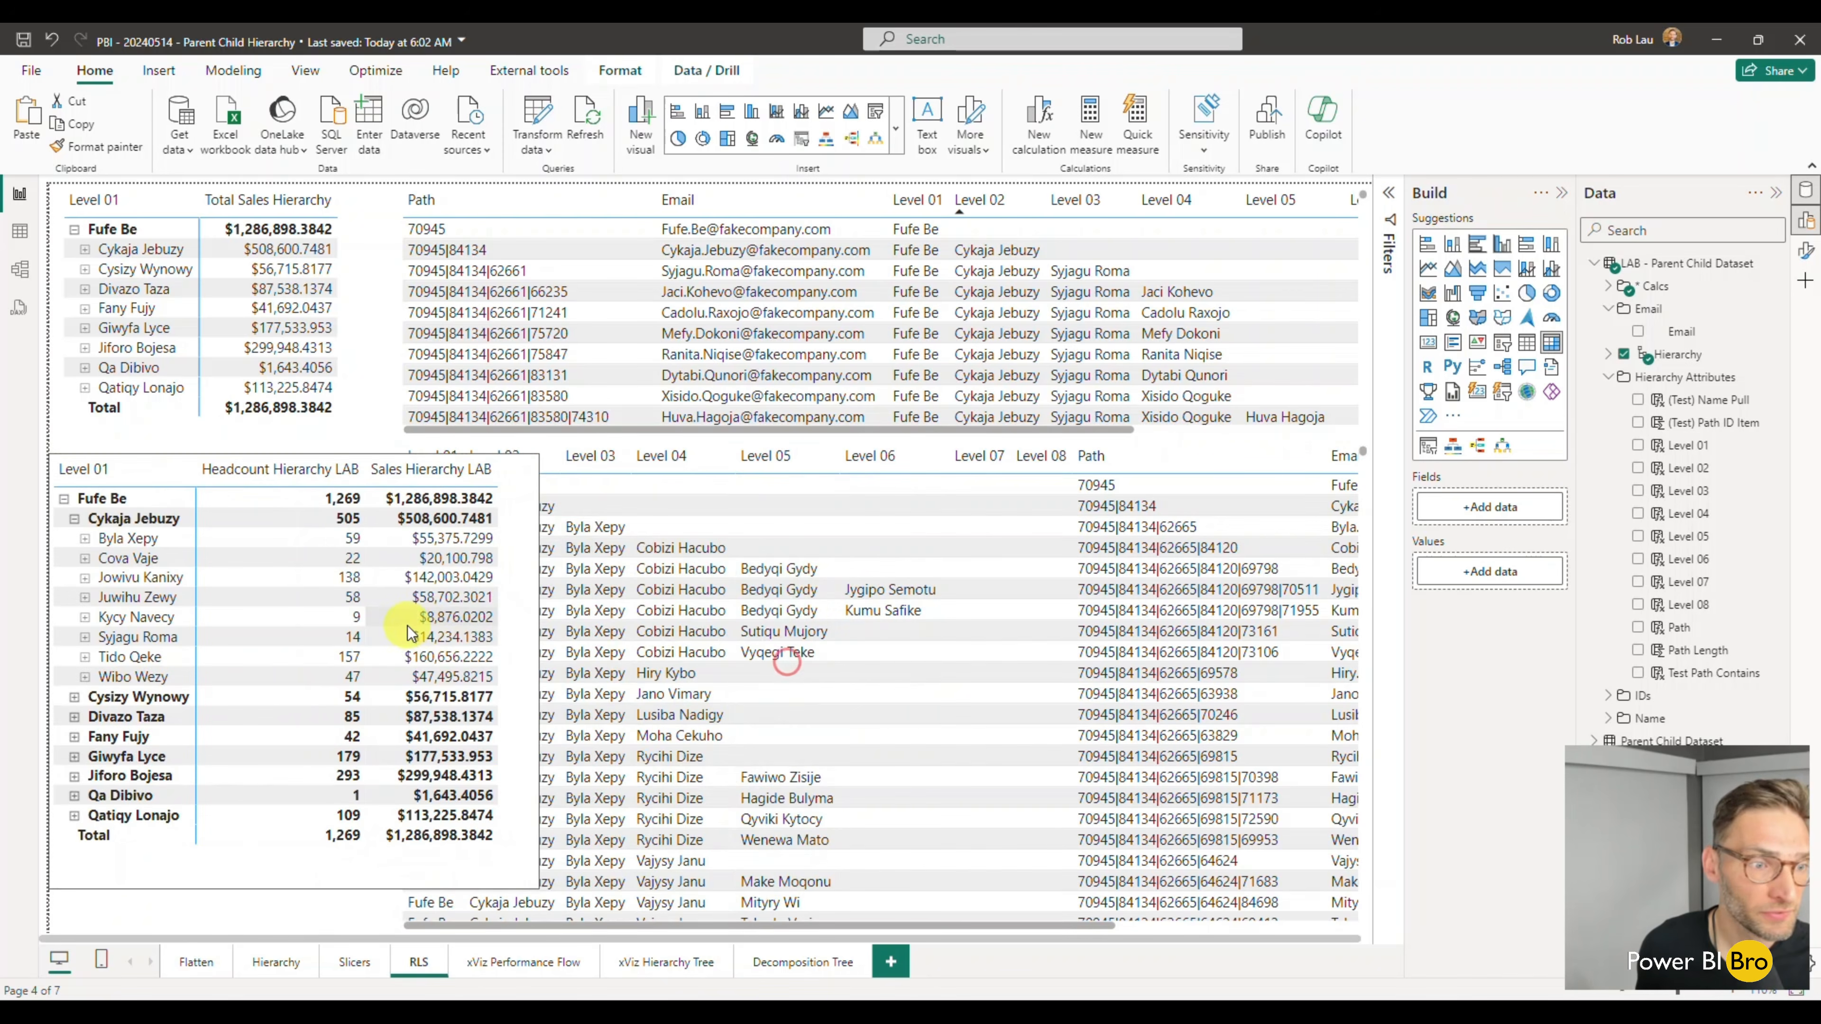
pyautogui.click(462, 922)
pyautogui.moveTo(394, 687); pyautogui.dragTo(568, 709)
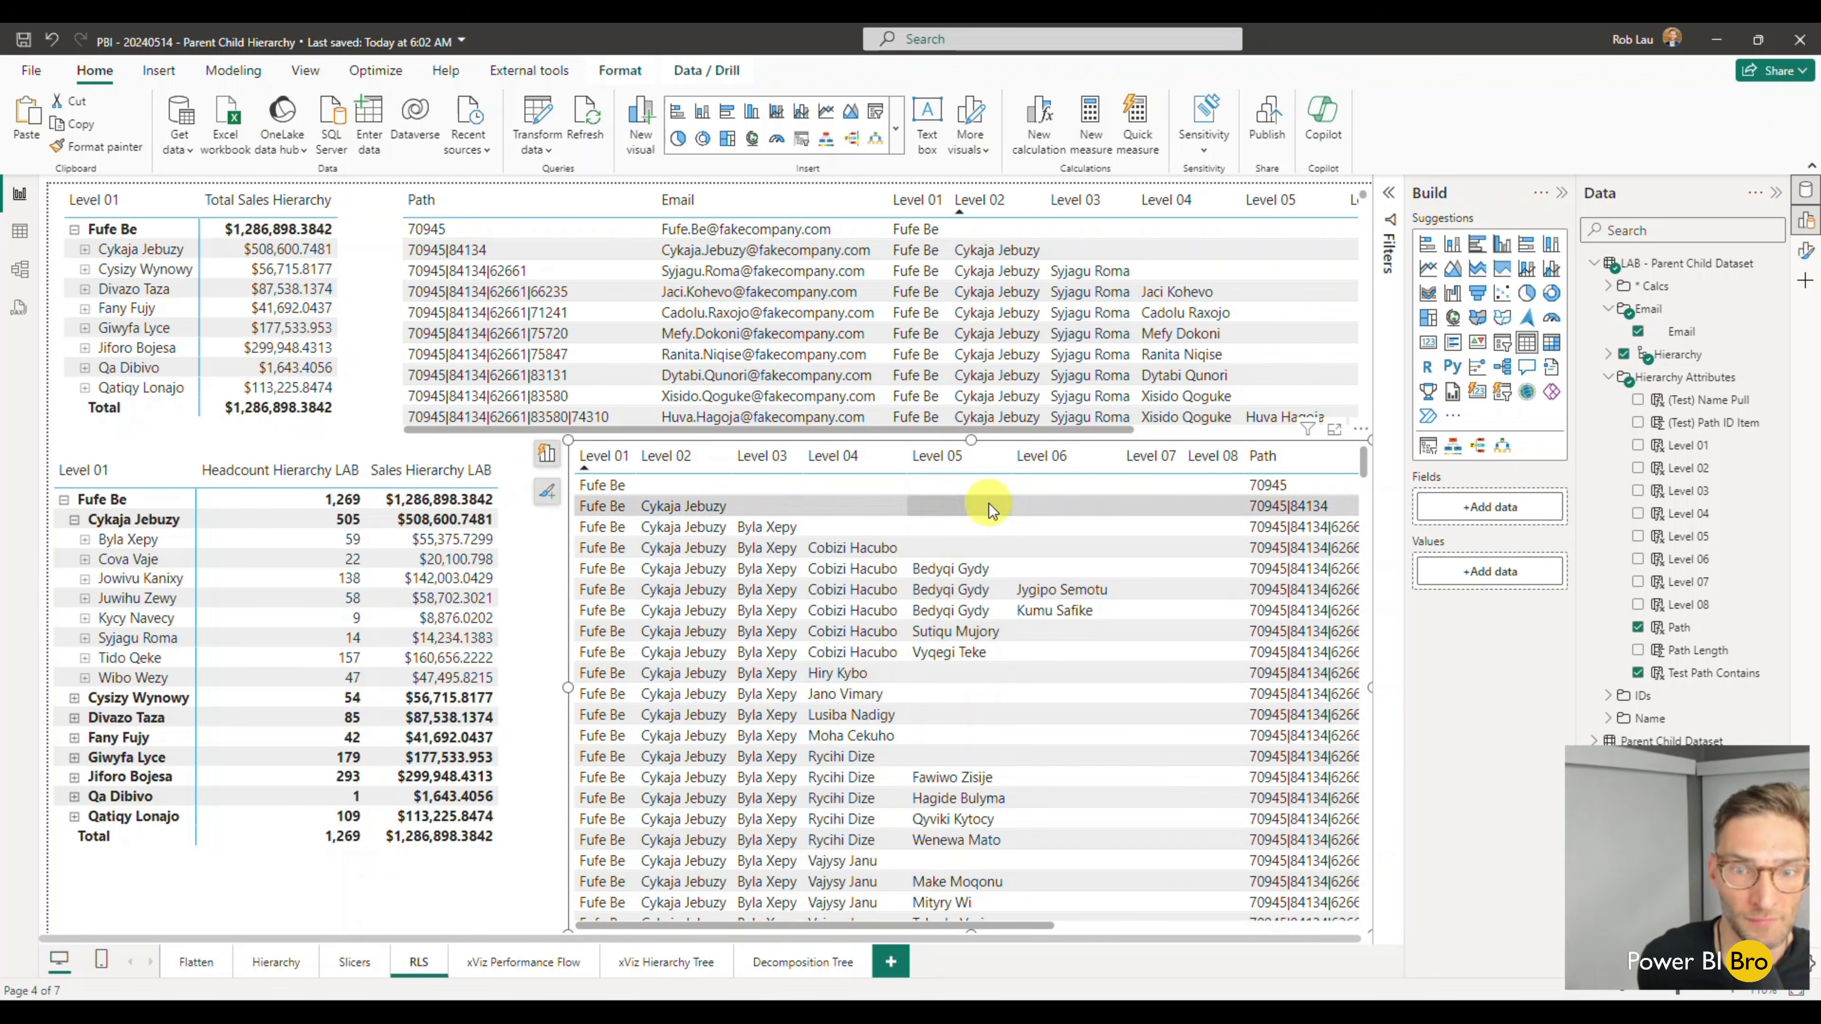
pyautogui.moveTo(970, 442); pyautogui.dragTo(971, 463)
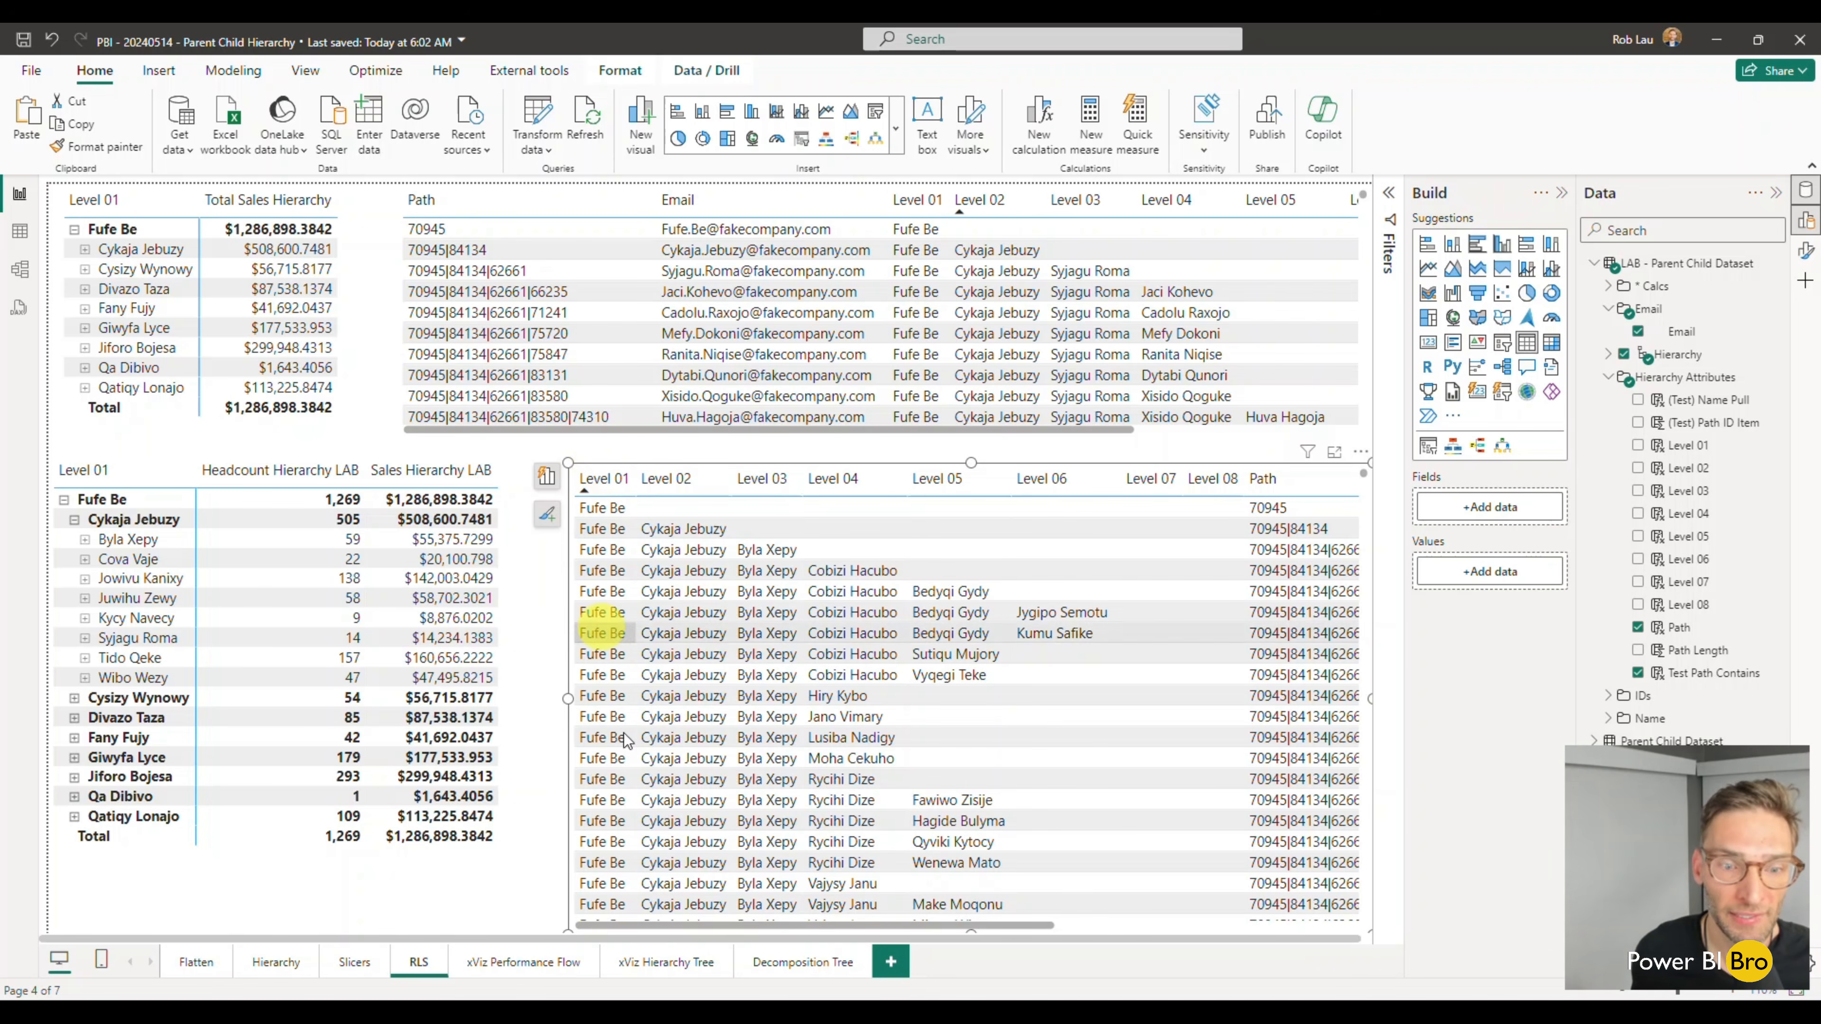
pyautogui.moveTo(788, 924); pyautogui.dragTo(1090, 901)
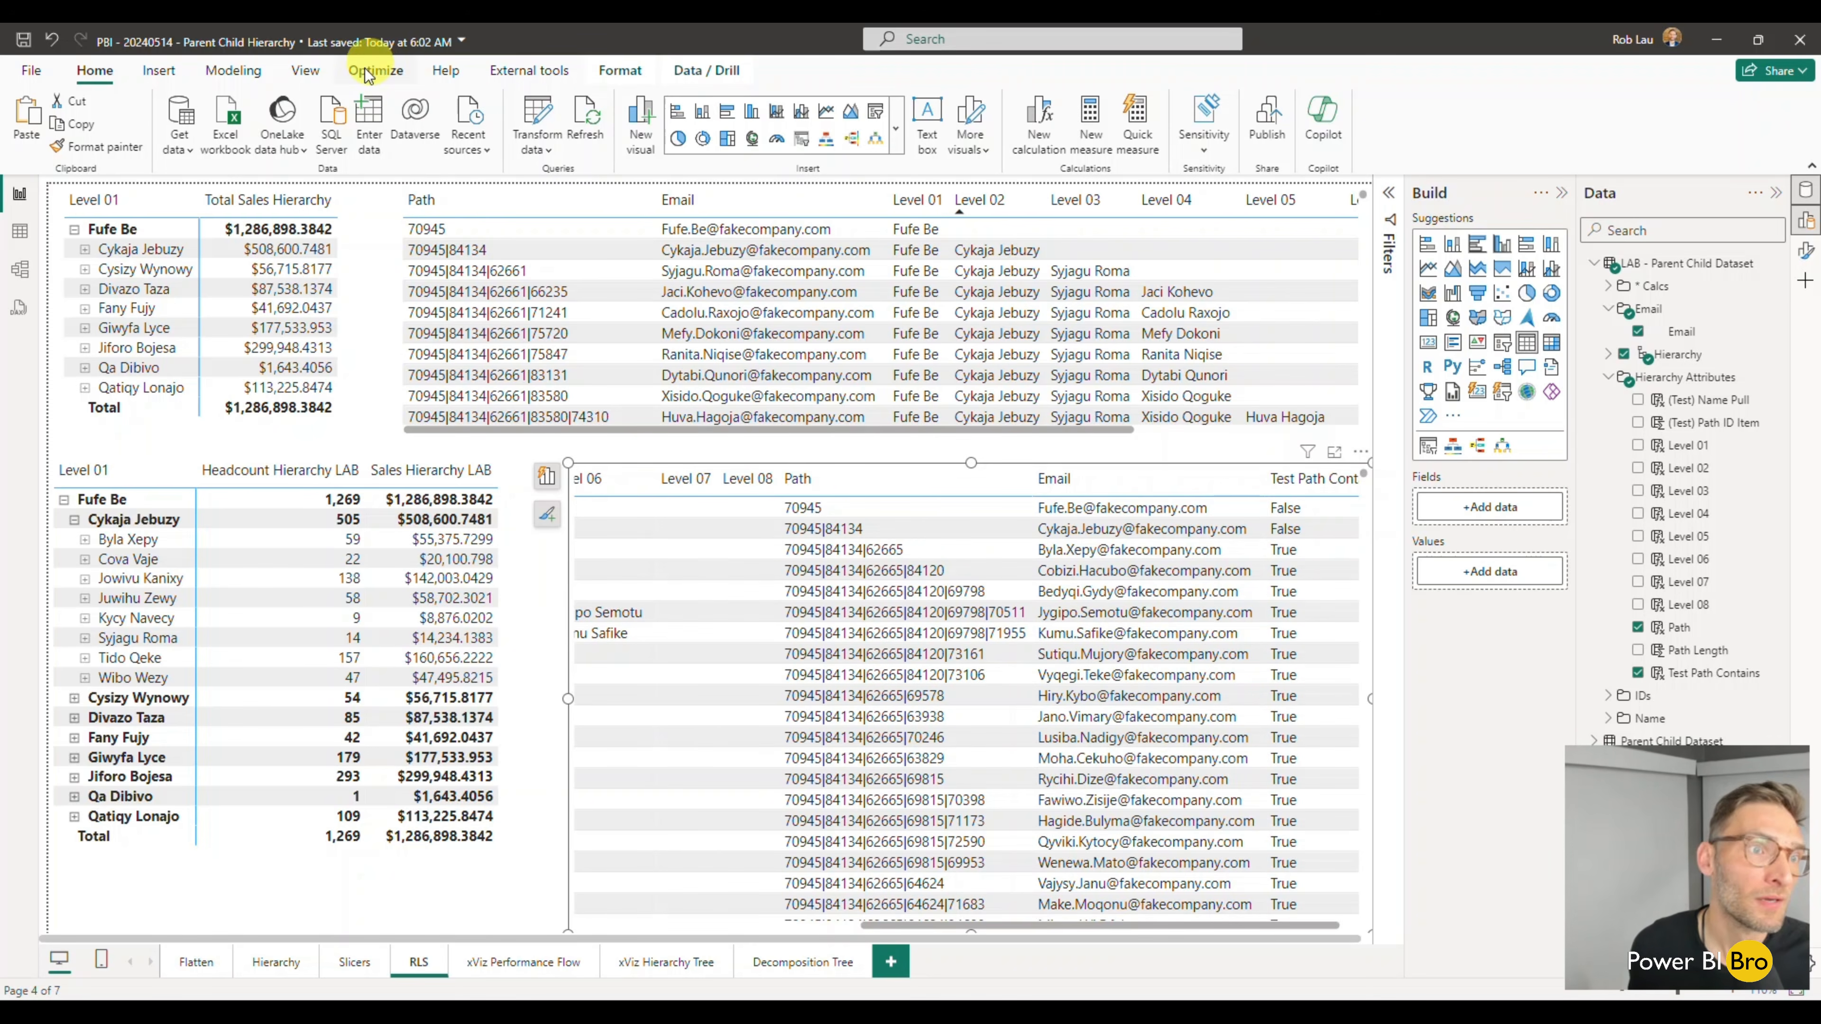
# - Open the security role management and copy the Untitled role's DAX filter on the Parent Child Dataset table
pyautogui.click(236, 72)
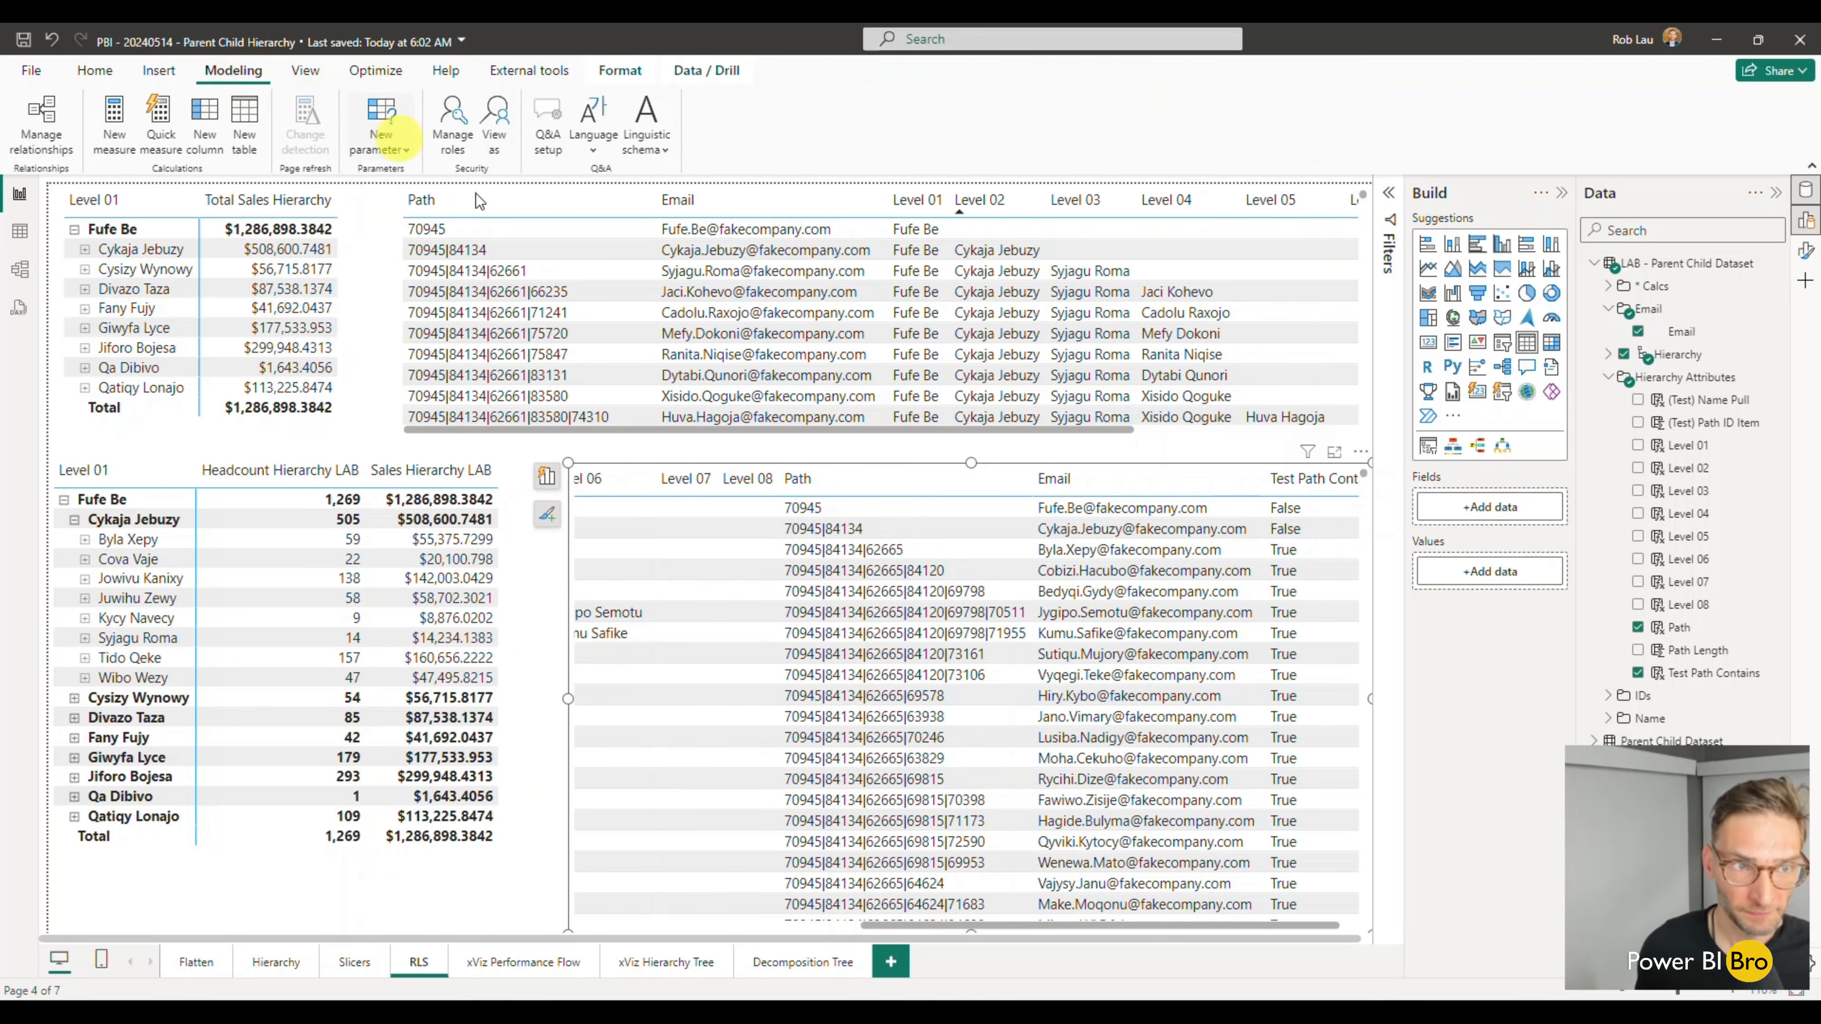
pyautogui.click(451, 147)
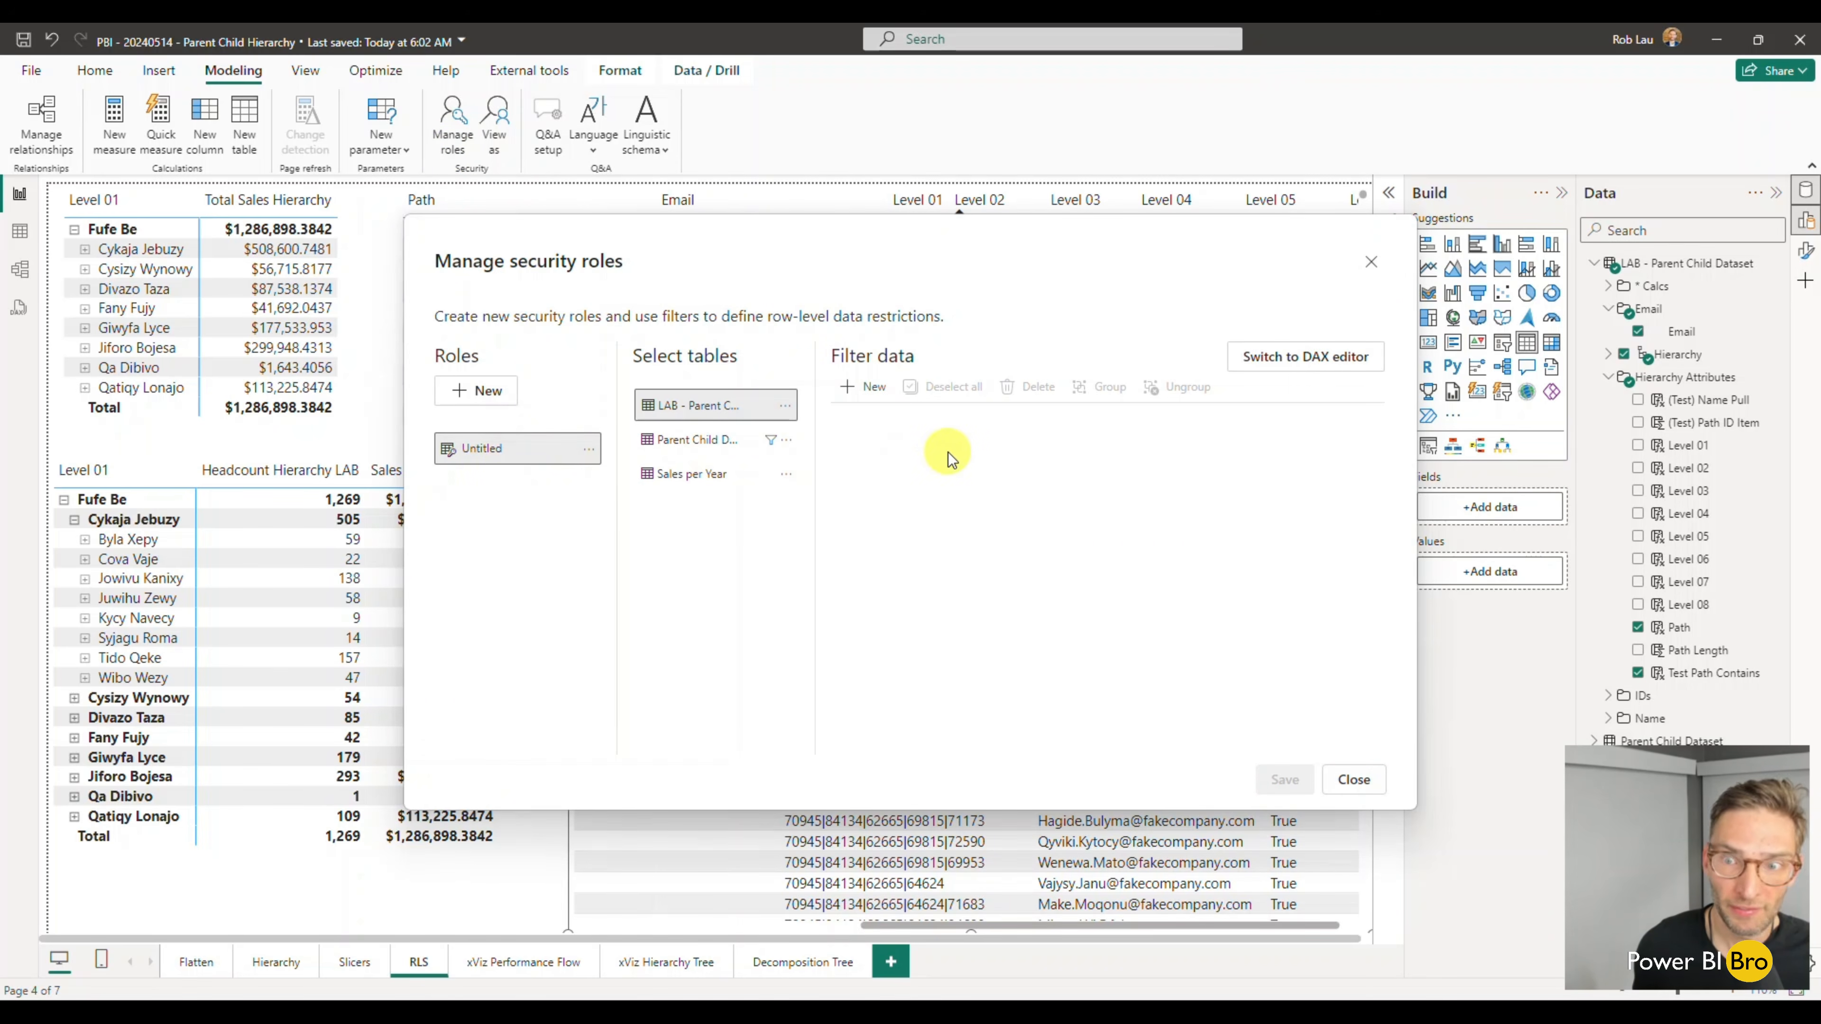
pyautogui.click(1294, 356)
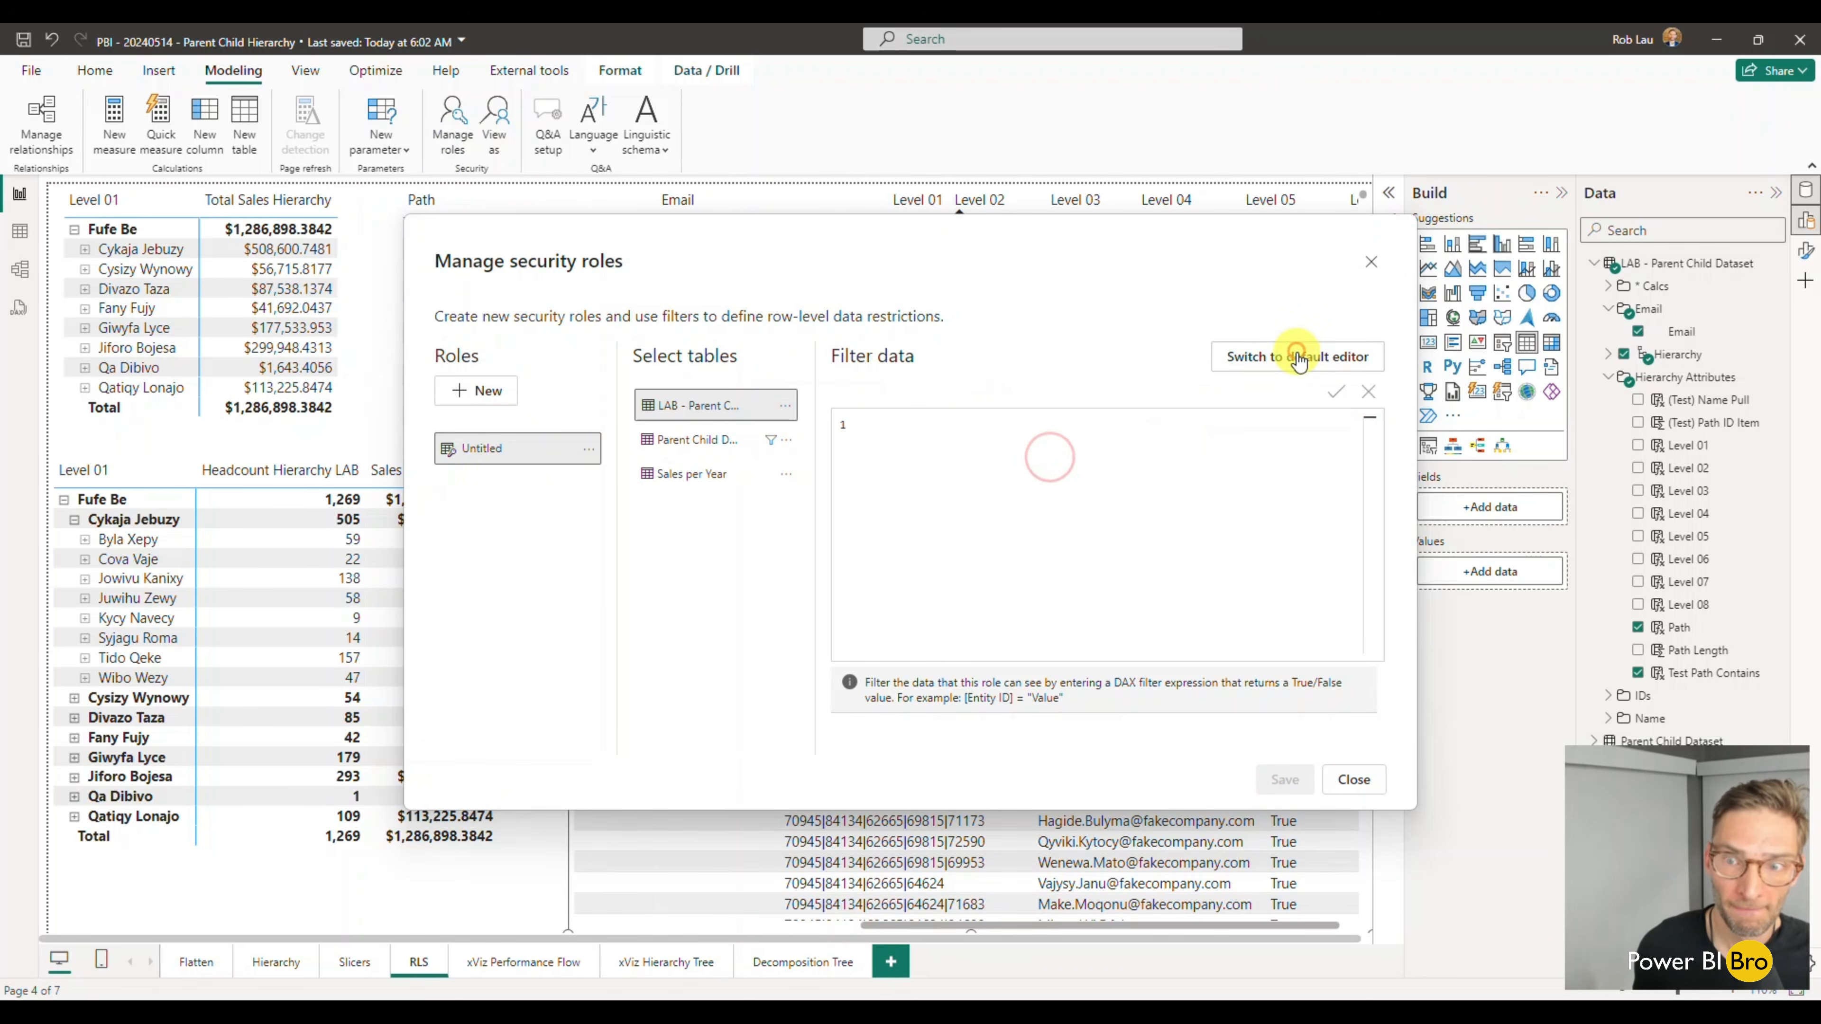
pyautogui.click(706, 440)
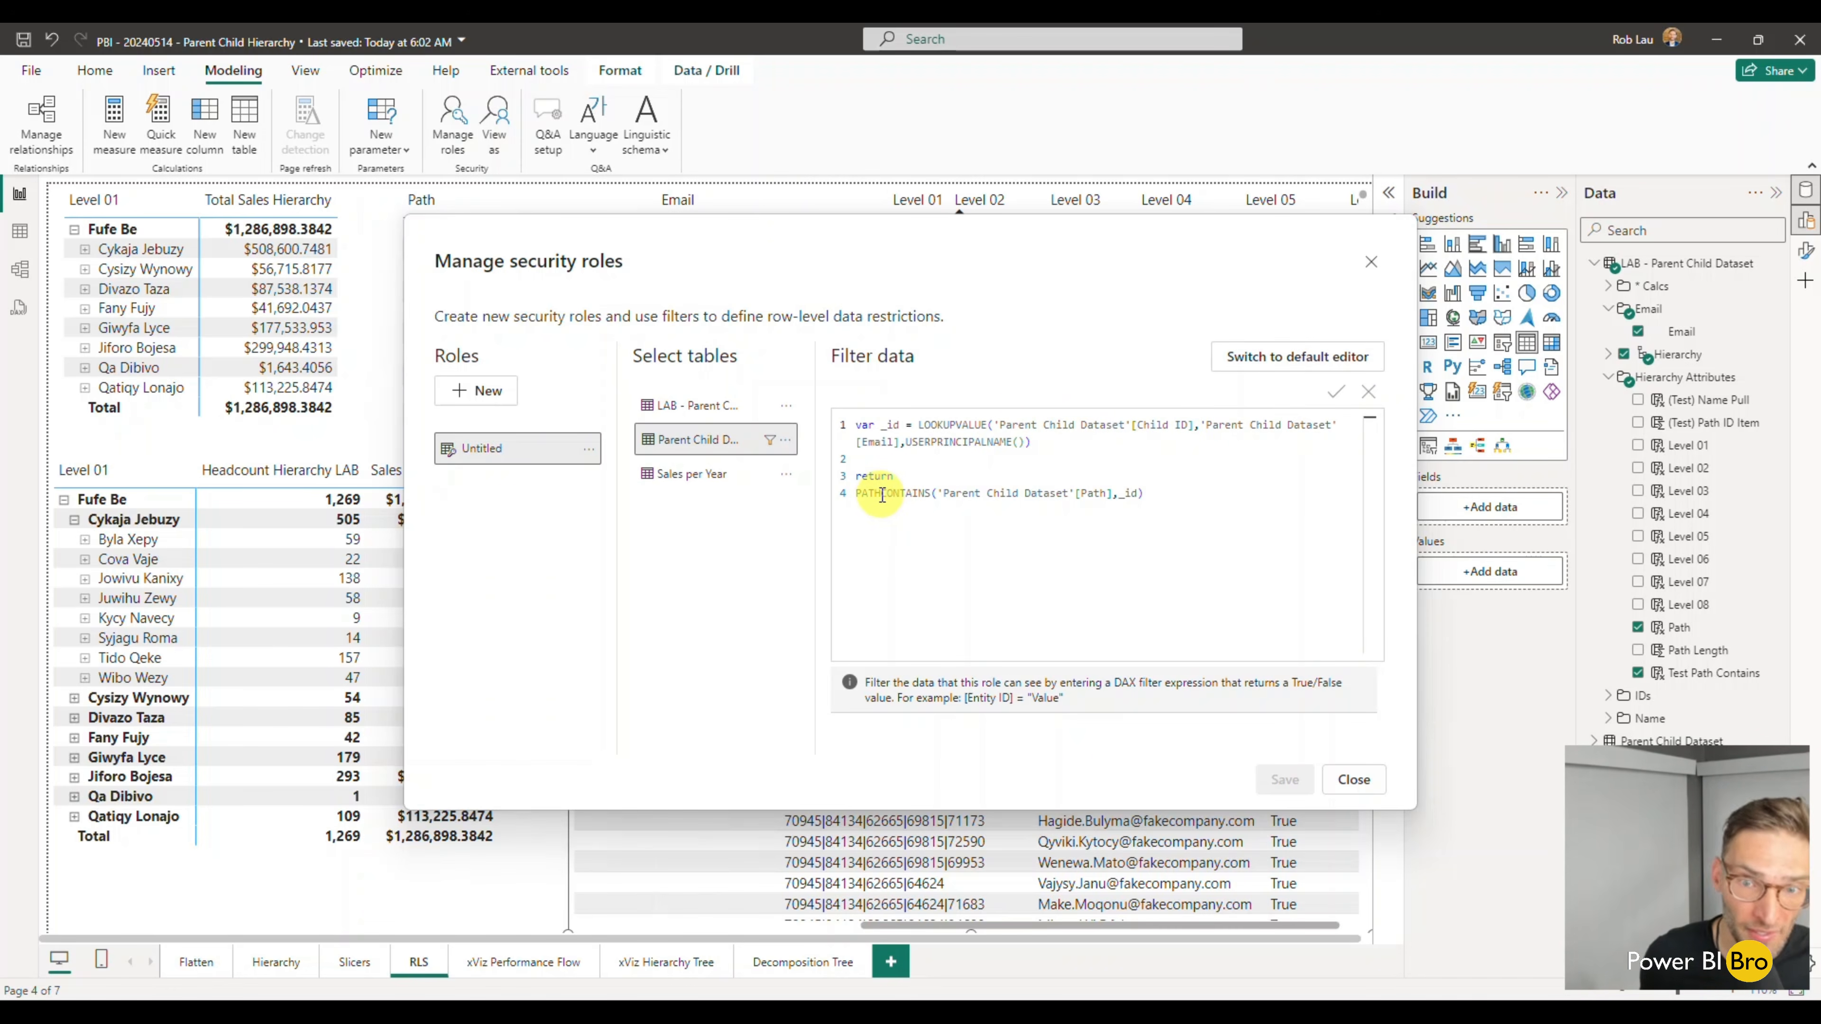
pyautogui.keyDown('shift'); pyautogui.click(1179, 493); pyautogui.keyUp('shift')
pyautogui.hotkey('ctrl', 'c')
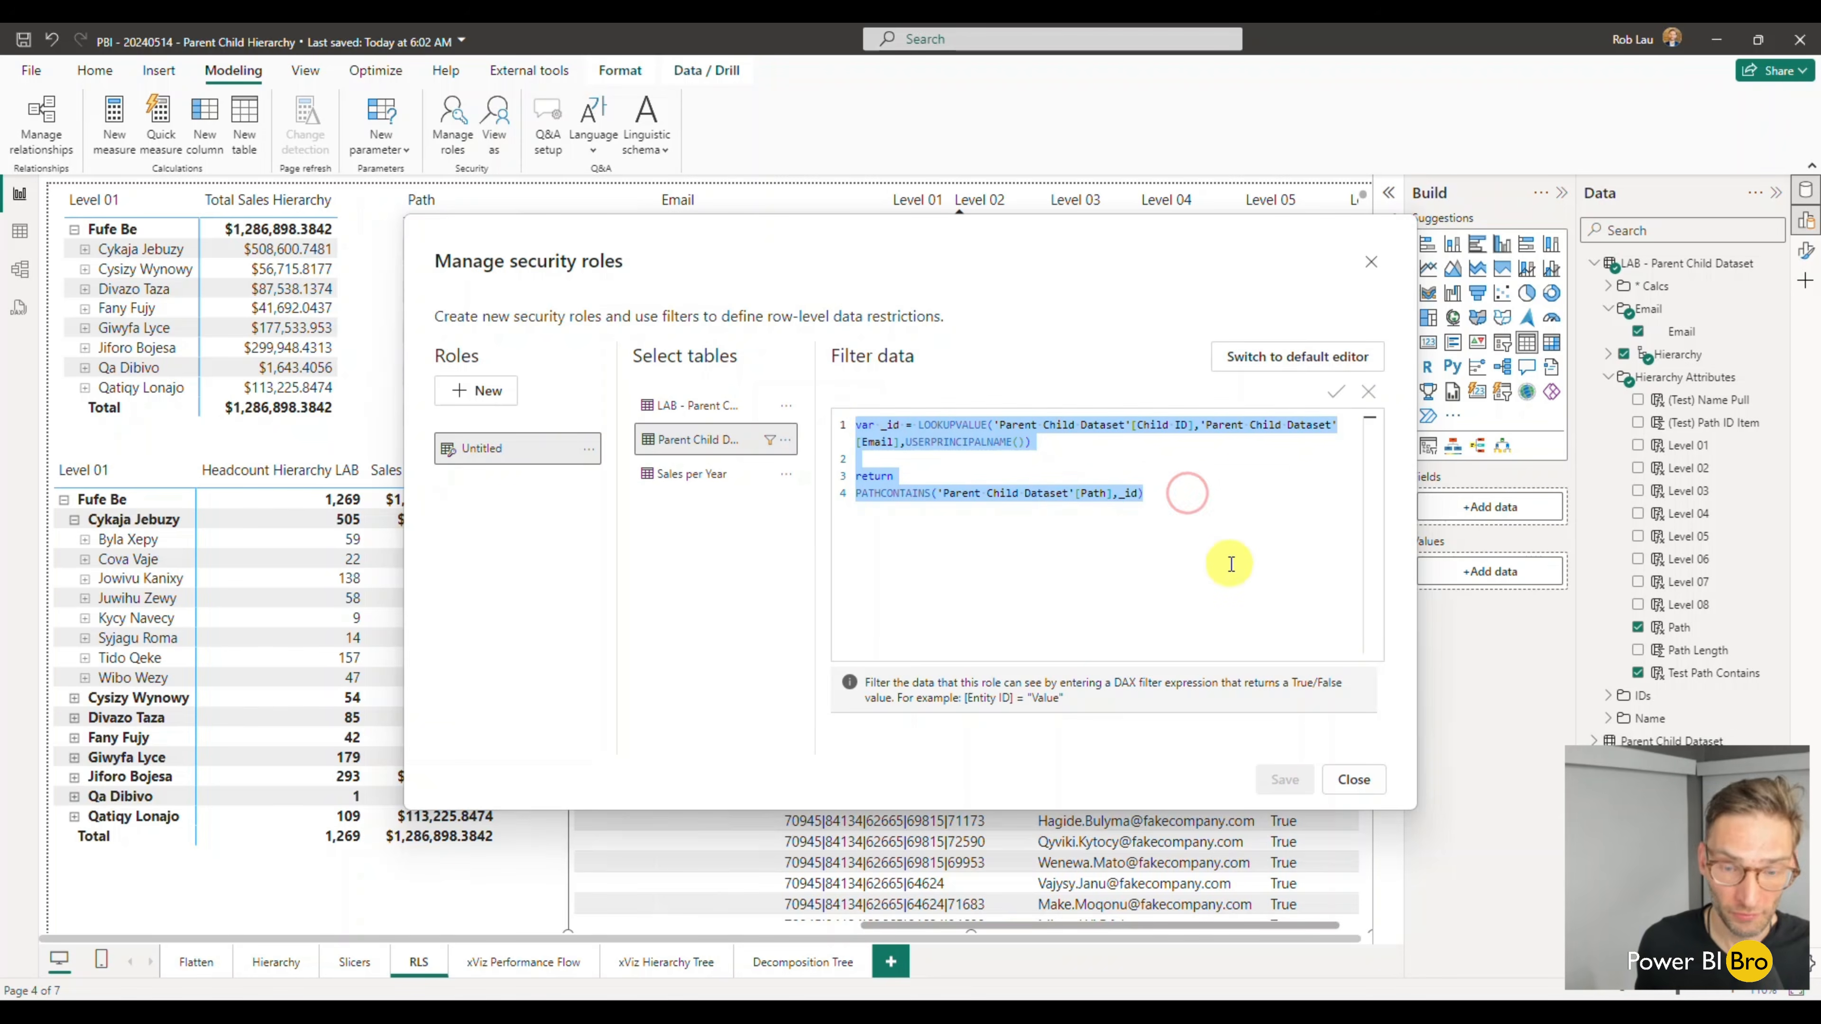
# - Create a new security role named Lab RSL
pyautogui.click(475, 392)
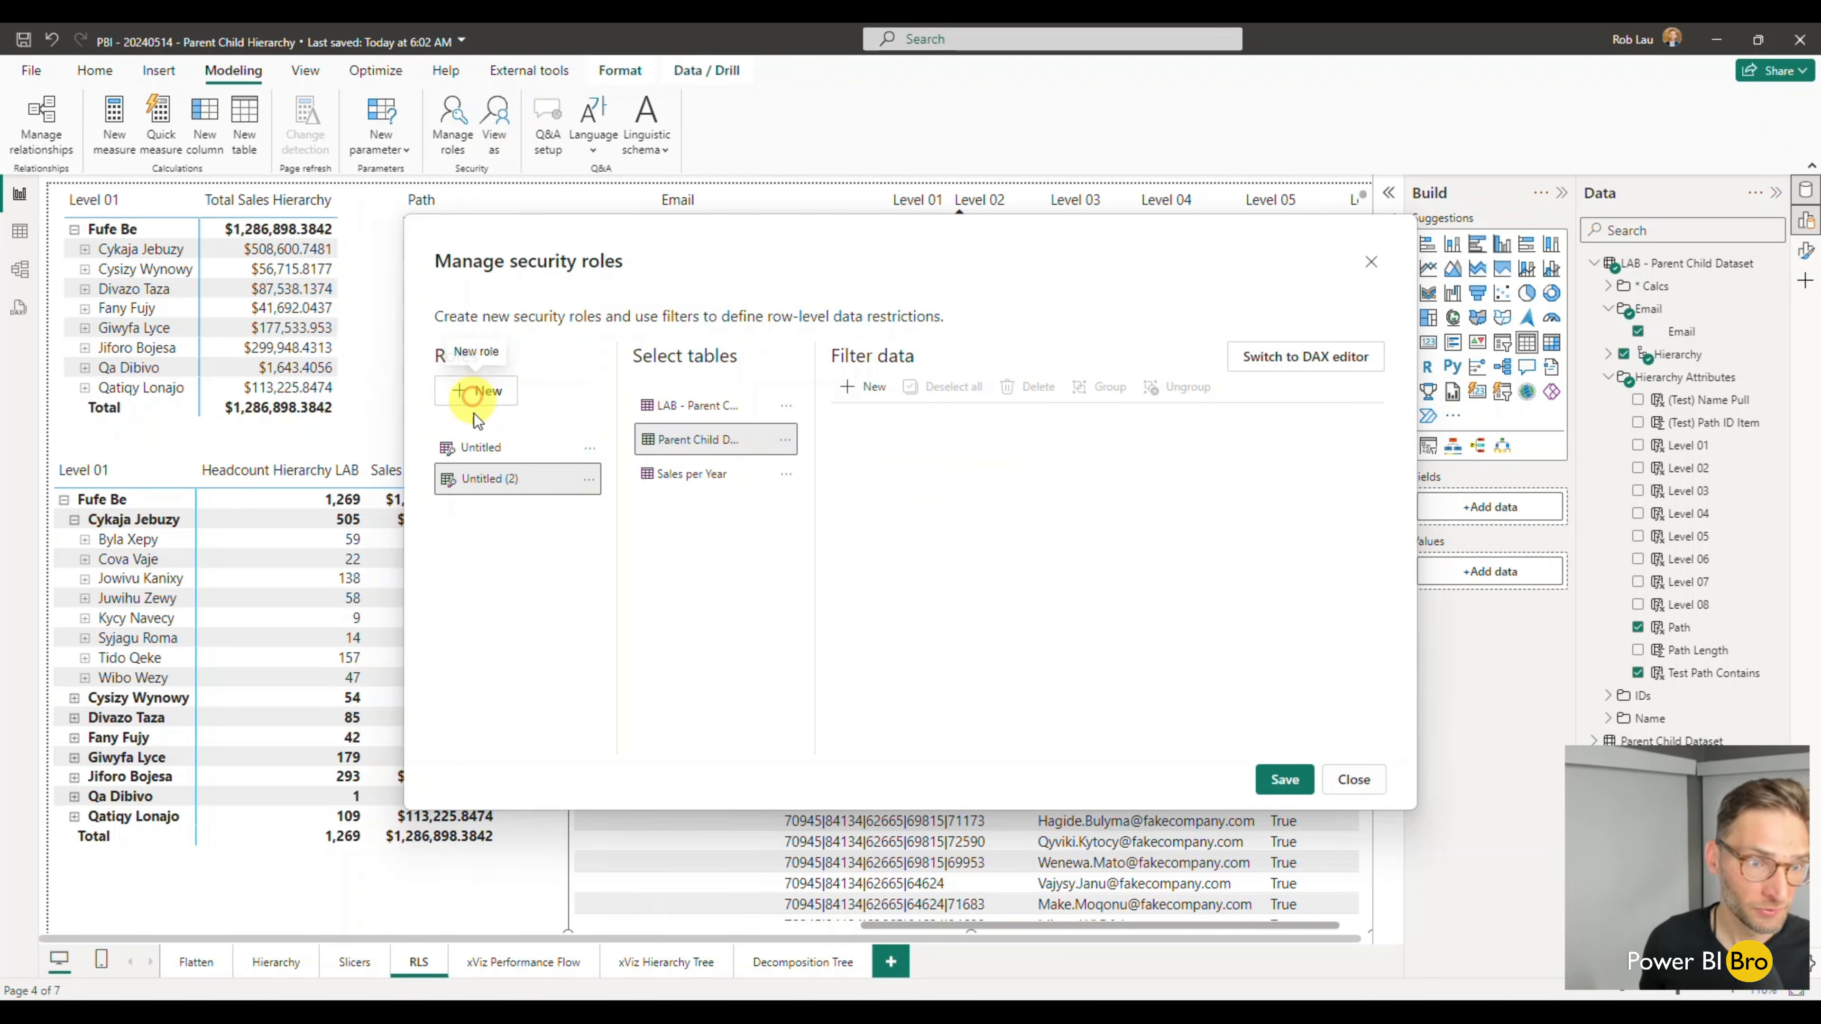
pyautogui.doubleClick(475, 477)
pyautogui.press('BackSpace')
pyautogui.write('Lab RSL')
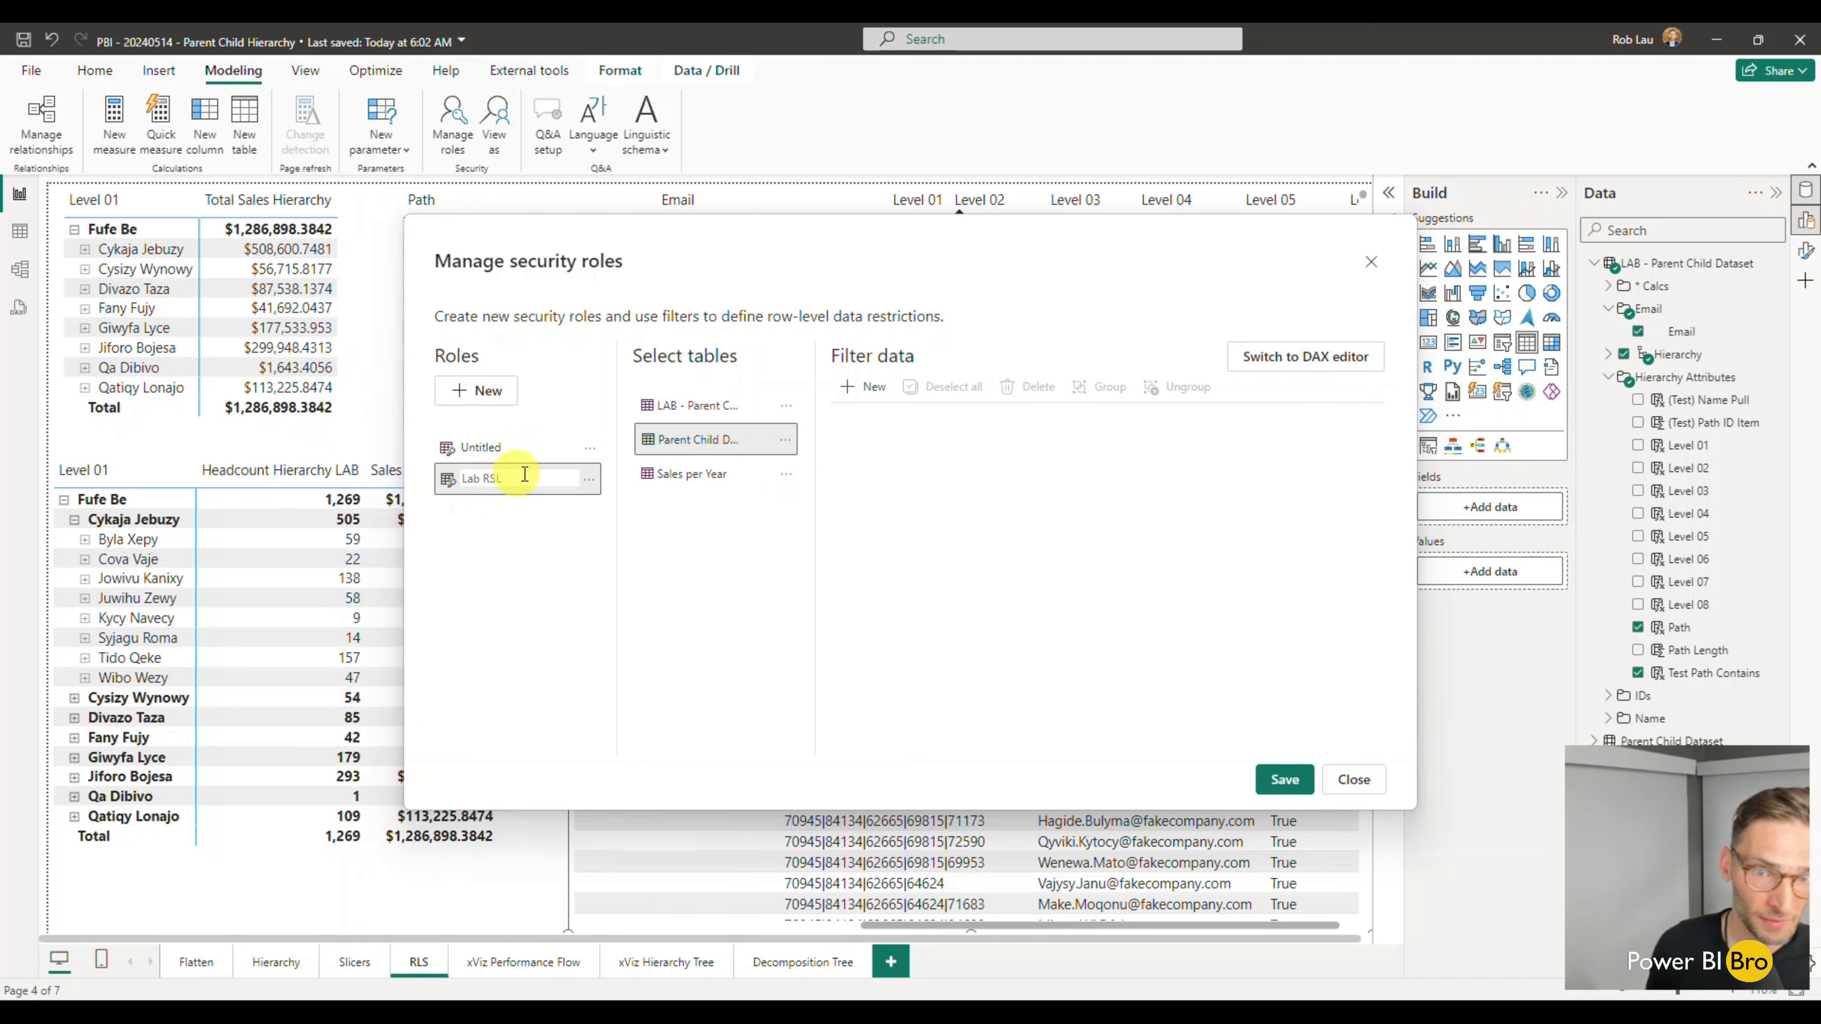
# - Paste the copied DAX filter into Lab RSL's Parent Child Dataset table and set LOOKUPVALUE's result column to 'LAB - Parent Child Dataset'[Child ID]
pyautogui.click(1289, 357)
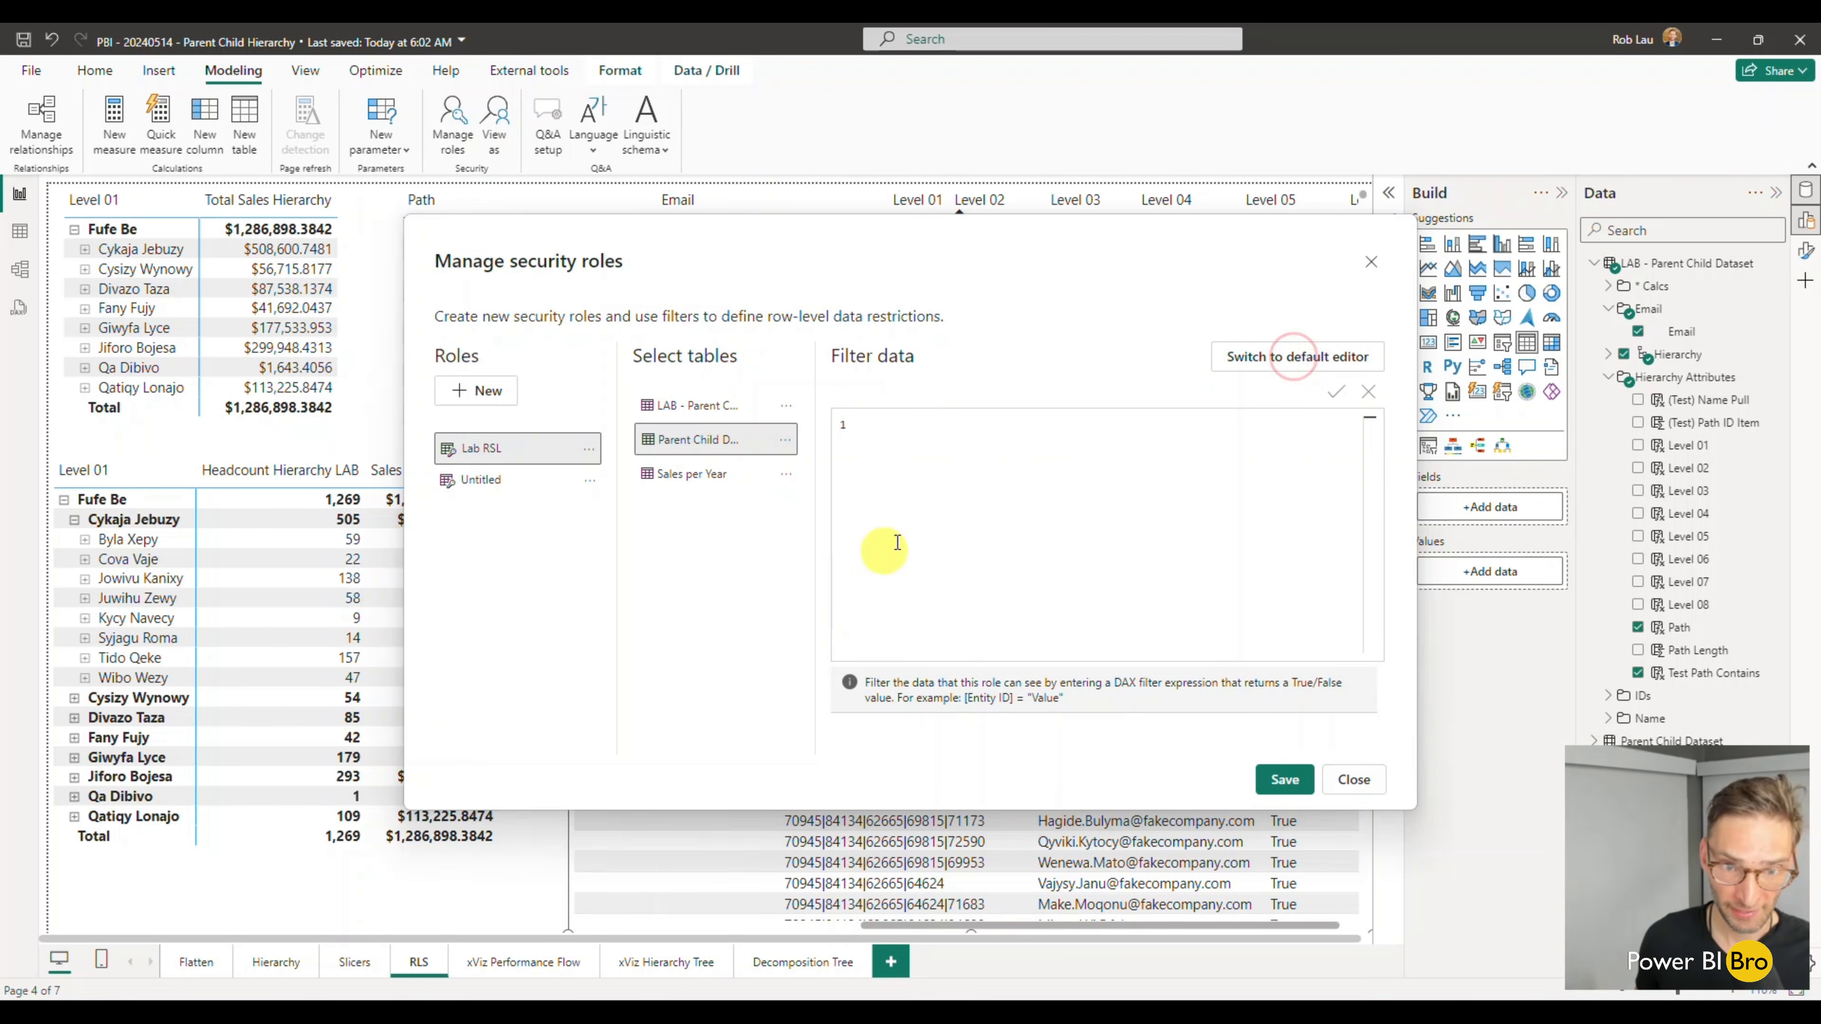
pyautogui.hotkey('ctrl', 'v')
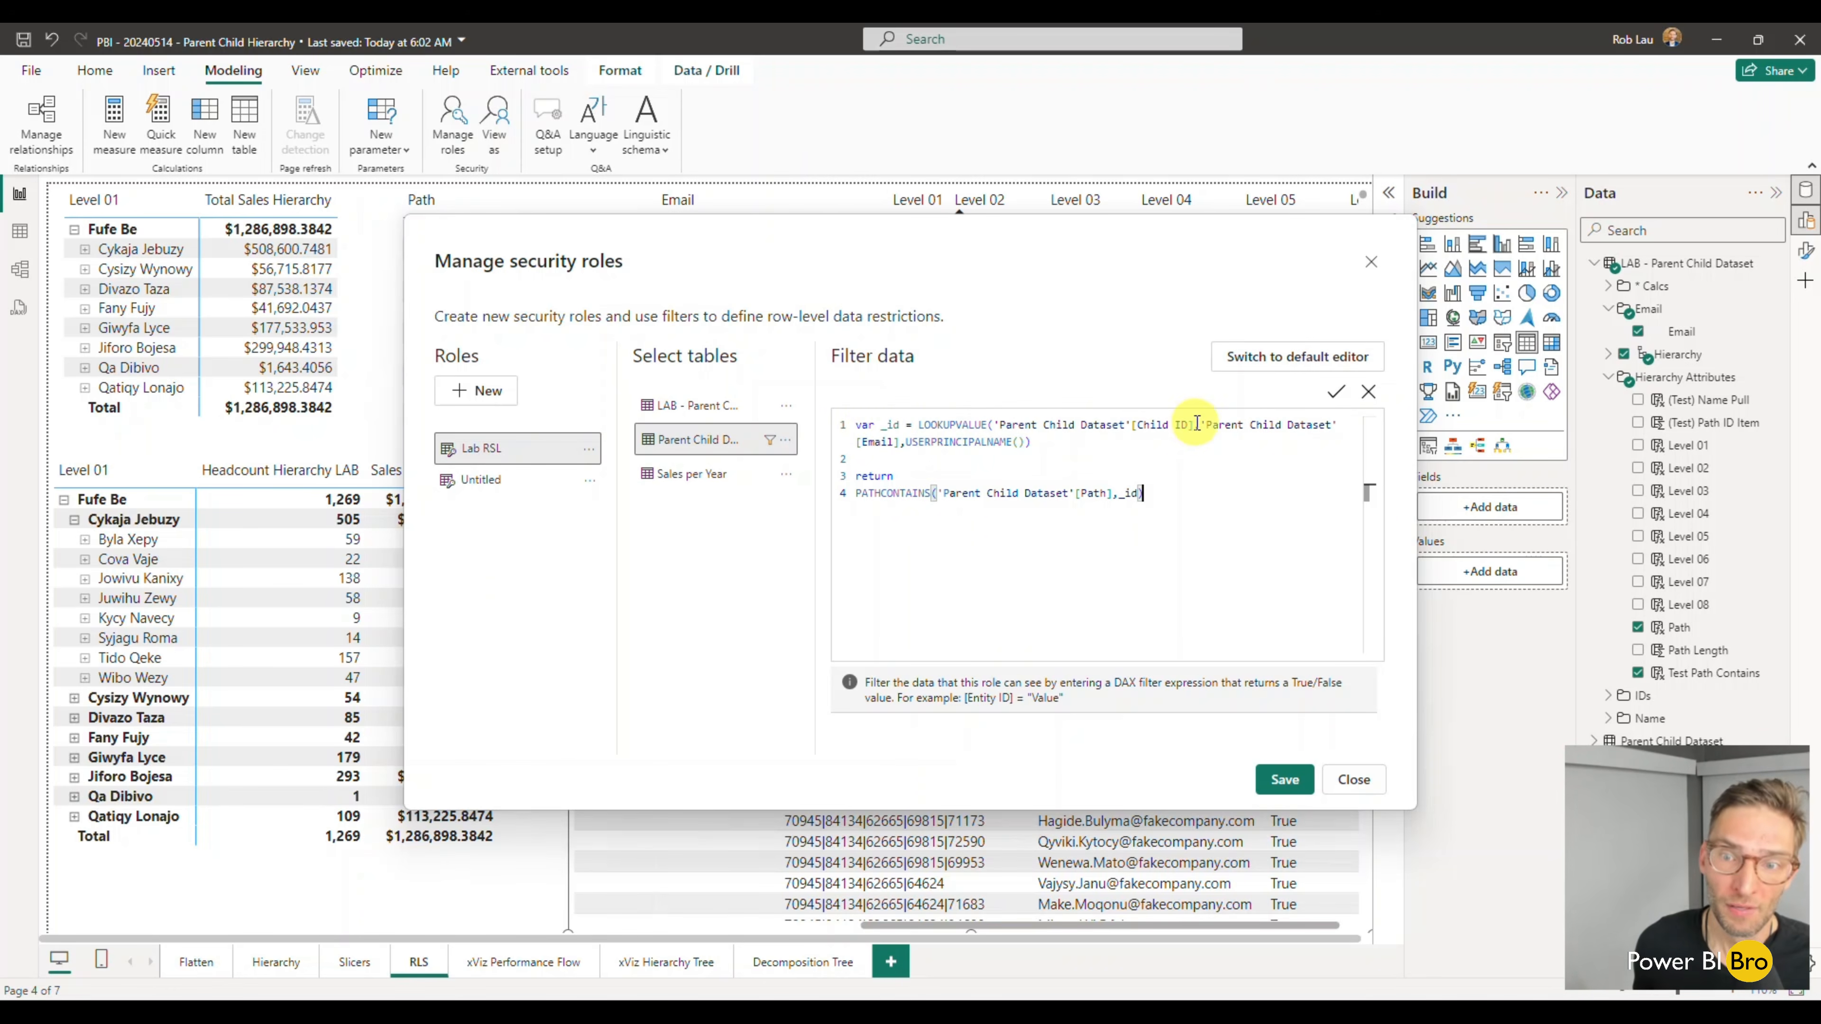
pyautogui.moveTo(1195, 426); pyautogui.dragTo(1003, 427)
pyautogui.write('lab')
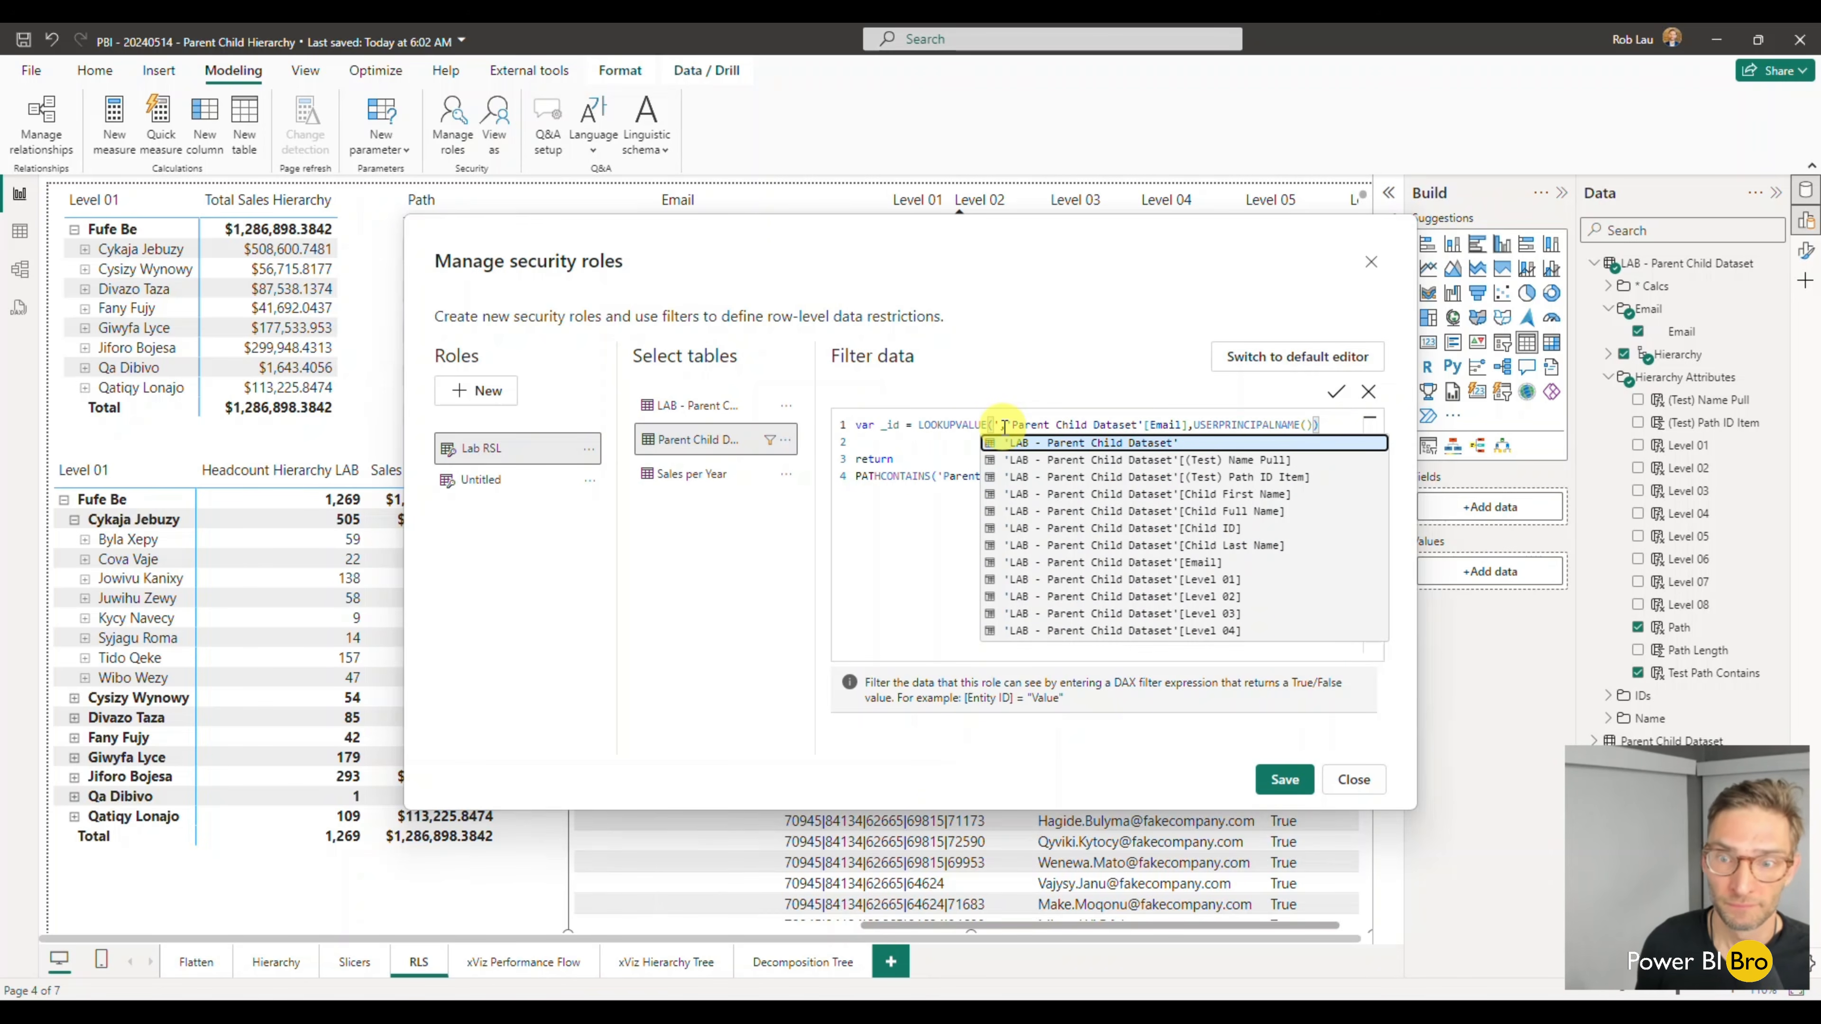
pyautogui.press('Down')
pyautogui.press('Down')
pyautogui.press('Down')
pyautogui.press('Down')
pyautogui.press('Down')
pyautogui.press('Down')
pyautogui.press('Up')
pyautogui.press('Tab')
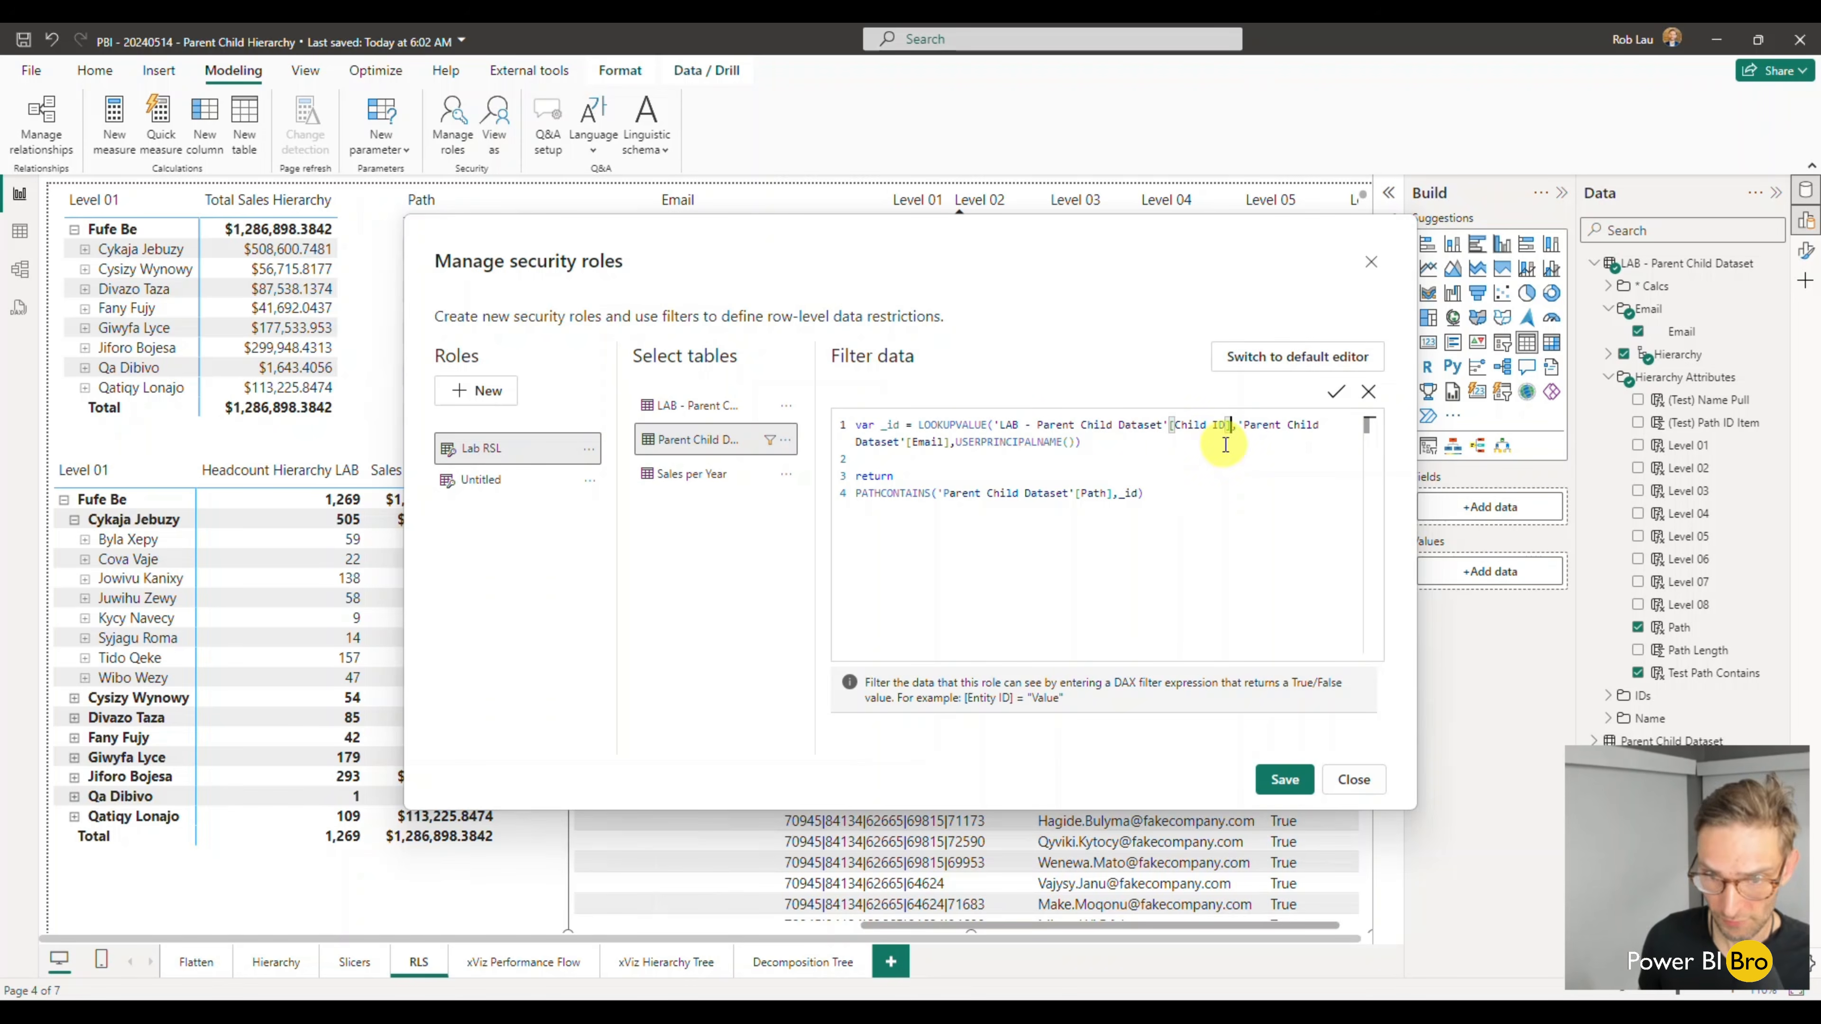
# - Replace LOOKUPVALUE's search column in the role filter with 'LAB - Parent Child Dataset'[Email]
pyautogui.moveTo(950, 442); pyautogui.dragTo(1242, 427)
pyautogui.press('BackSpace')
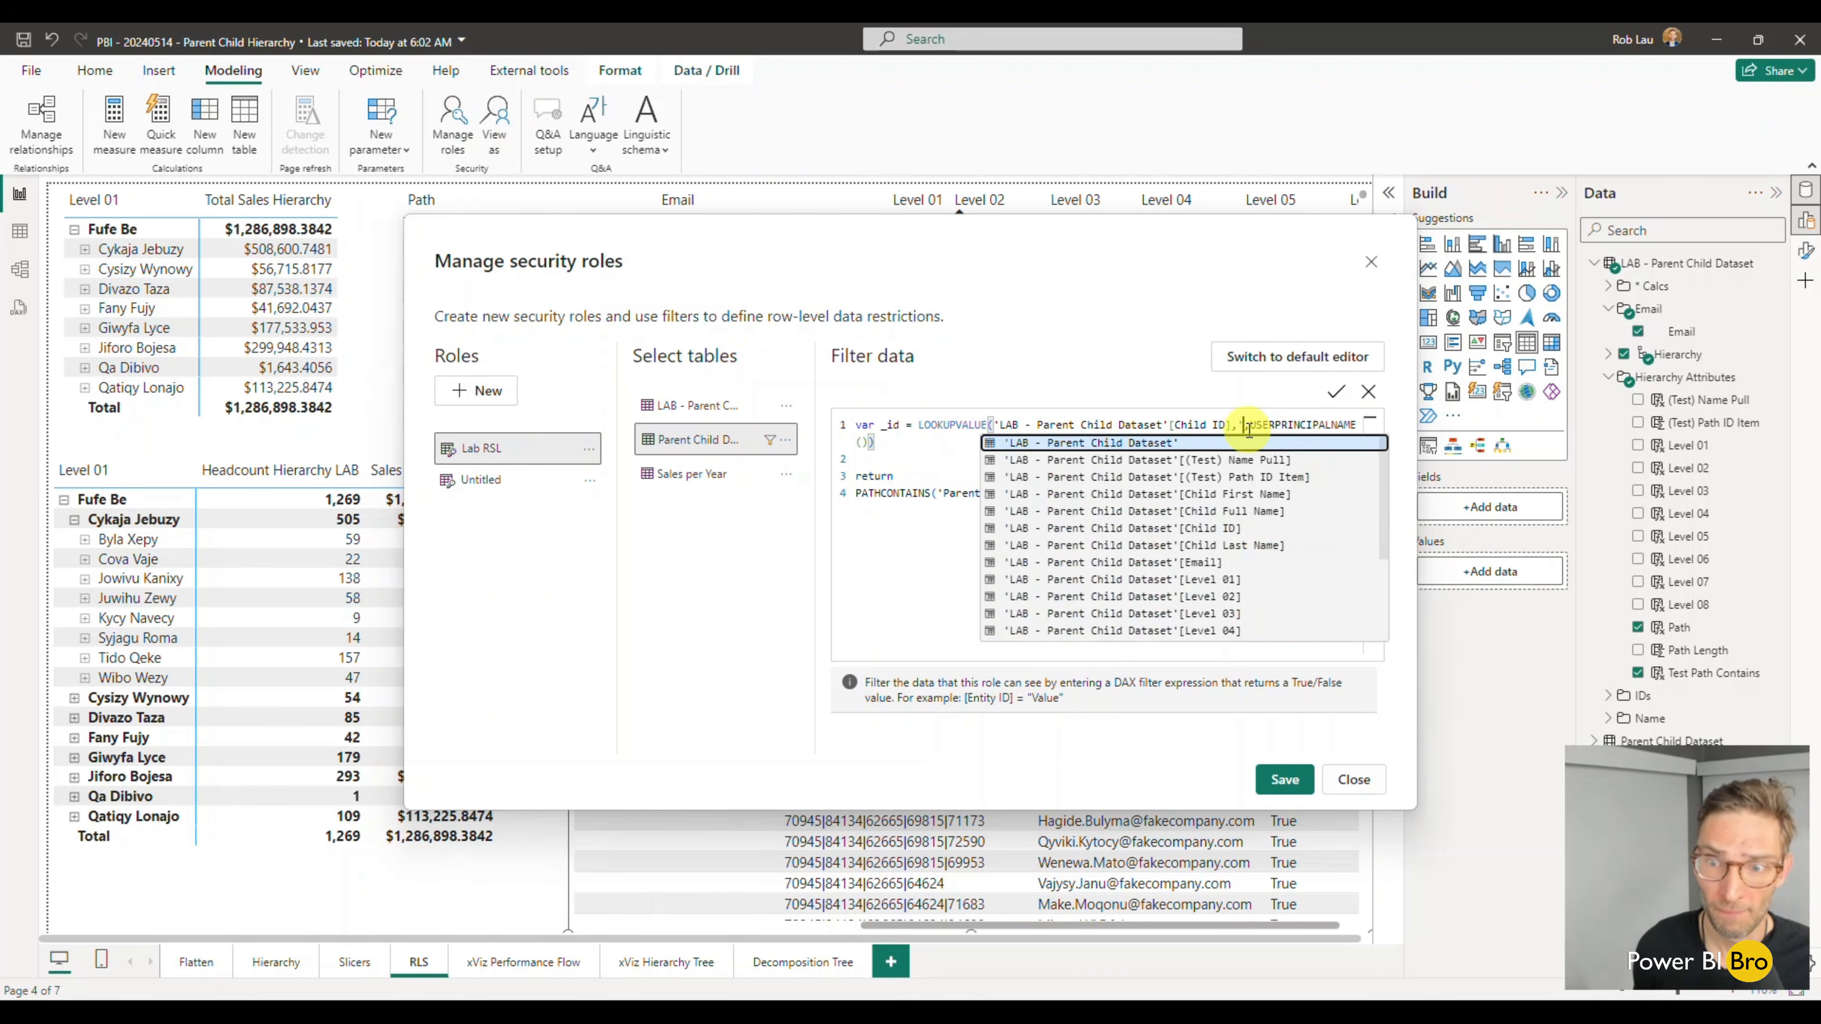
pyautogui.write("'")
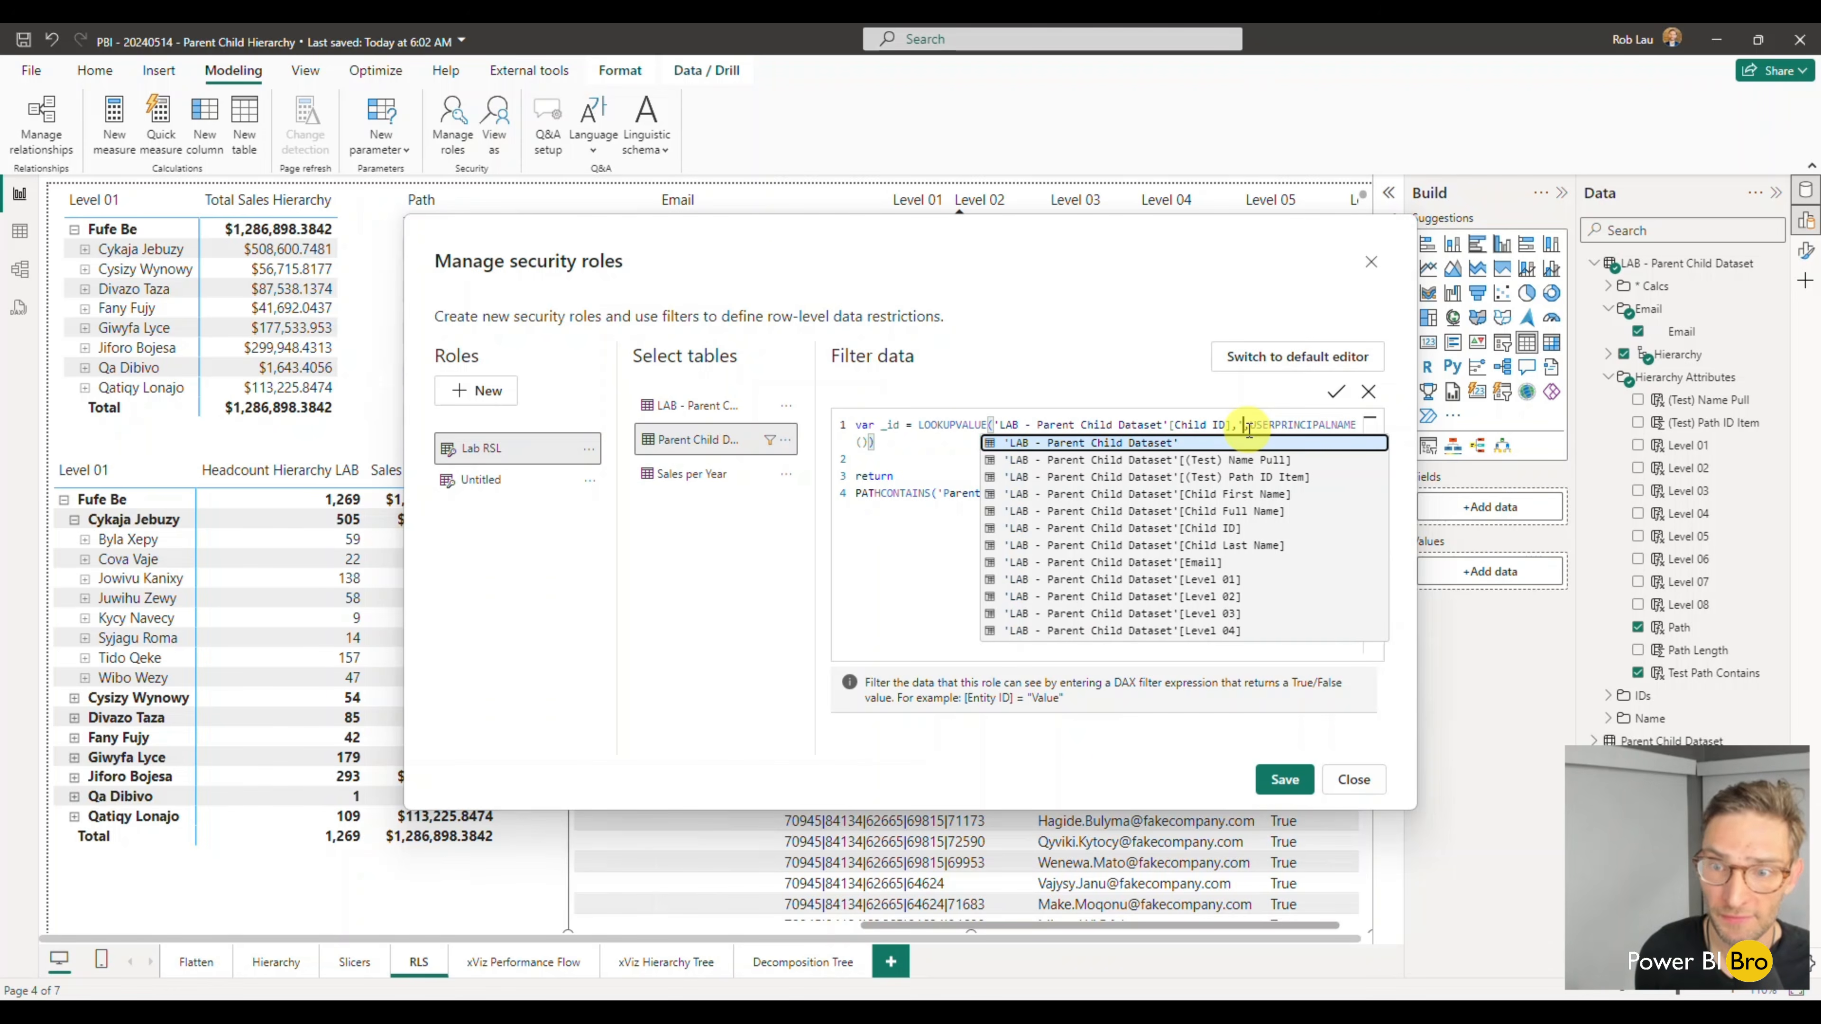
pyautogui.press('Down')
pyautogui.press('Down')
pyautogui.press('Down')
pyautogui.press('Down')
pyautogui.press('Down')
pyautogui.press('Down')
pyautogui.press('Down')
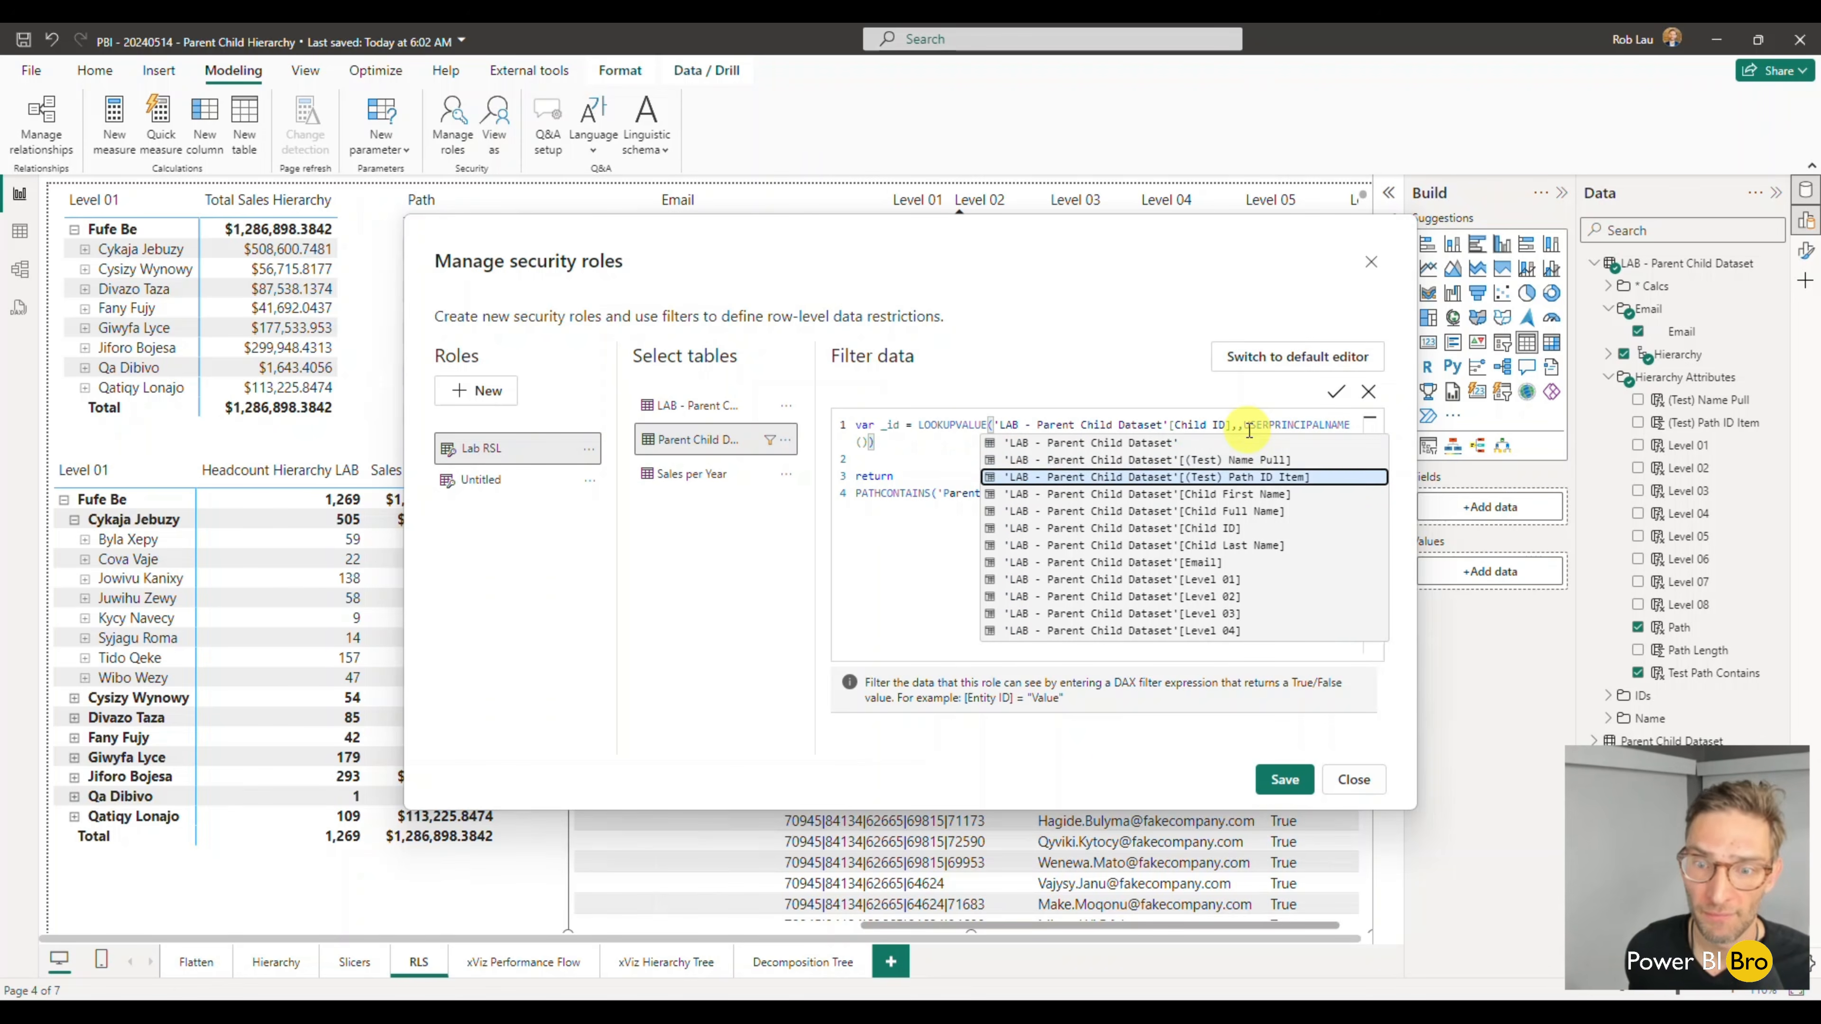
pyautogui.press('Tab')
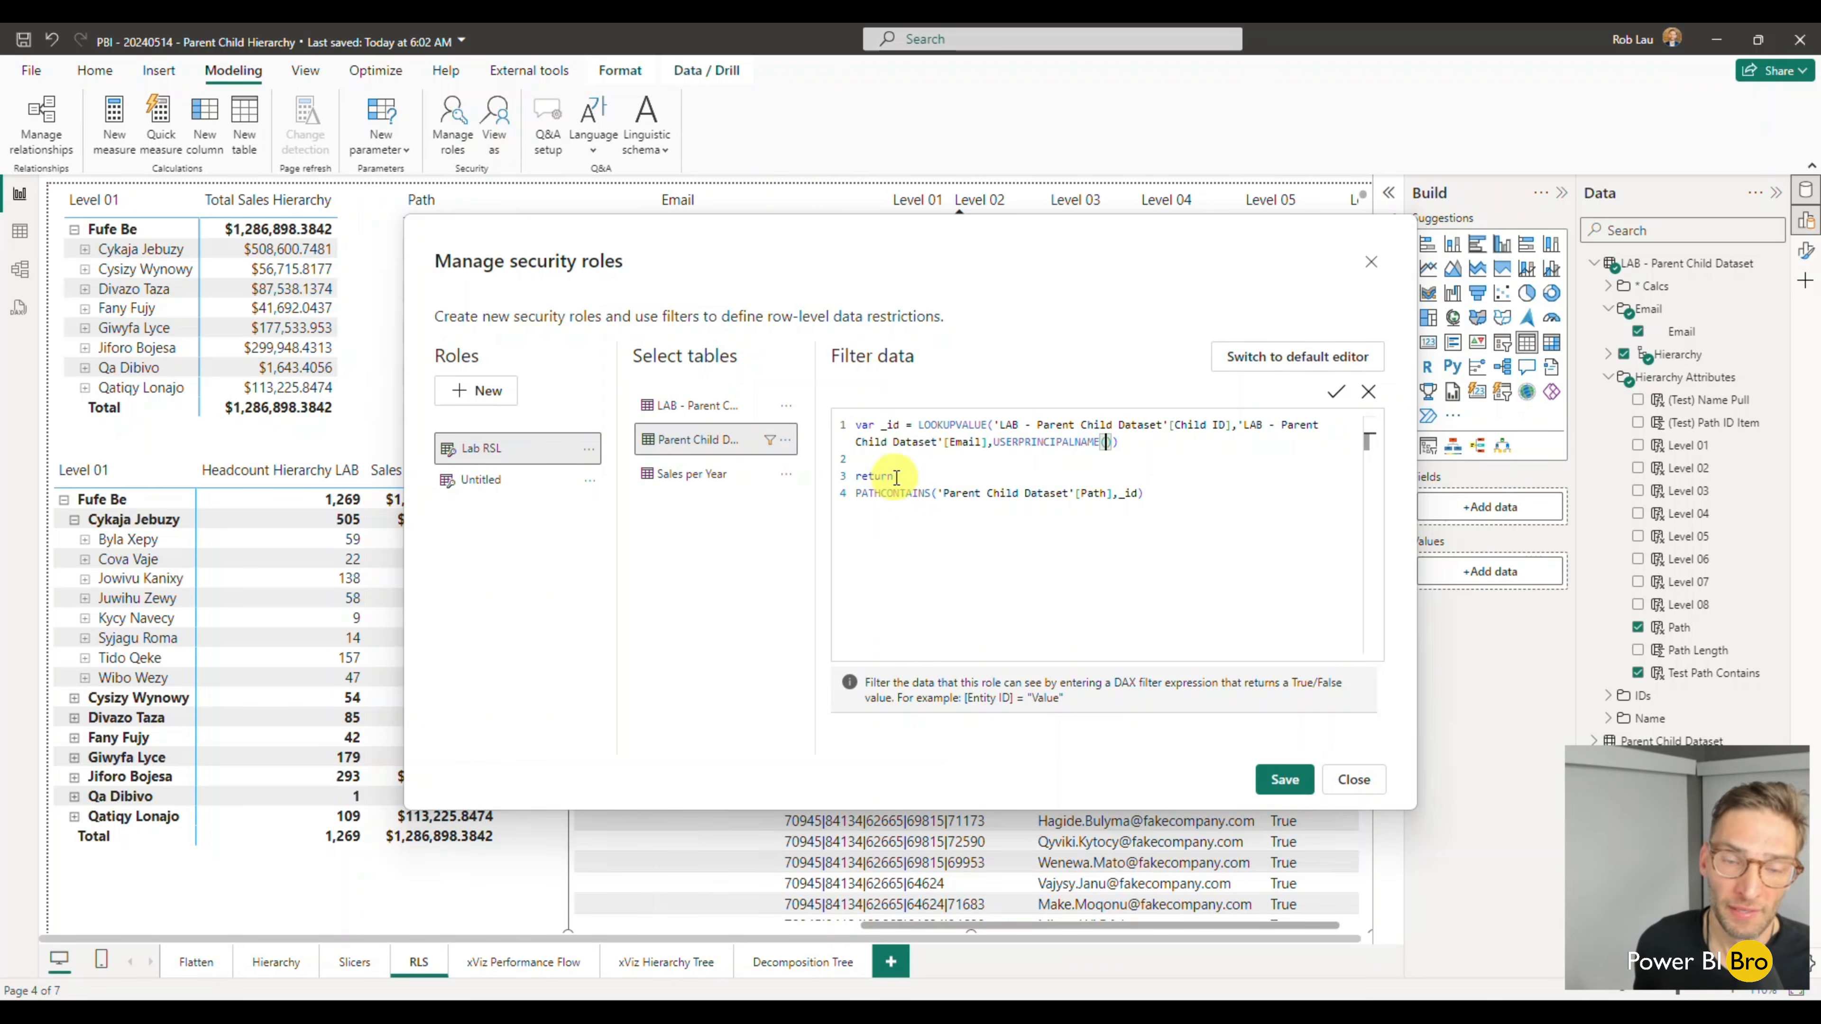
# - Try to replace the path column inside the filter's PATHCONTAINS with the LAB table's Path column
pyautogui.click(1113, 493)
pyautogui.hotkey('ctrl', 'shift', 'Left')
pyautogui.hotkey('ctrl', 'shift', 'Left')
pyautogui.hotkey('ctrl', 'shift', 'Left')
pyautogui.hotkey('ctrl', 'shift', 'Left')
pyautogui.hotkey('ctrl', 'shift', 'Left')
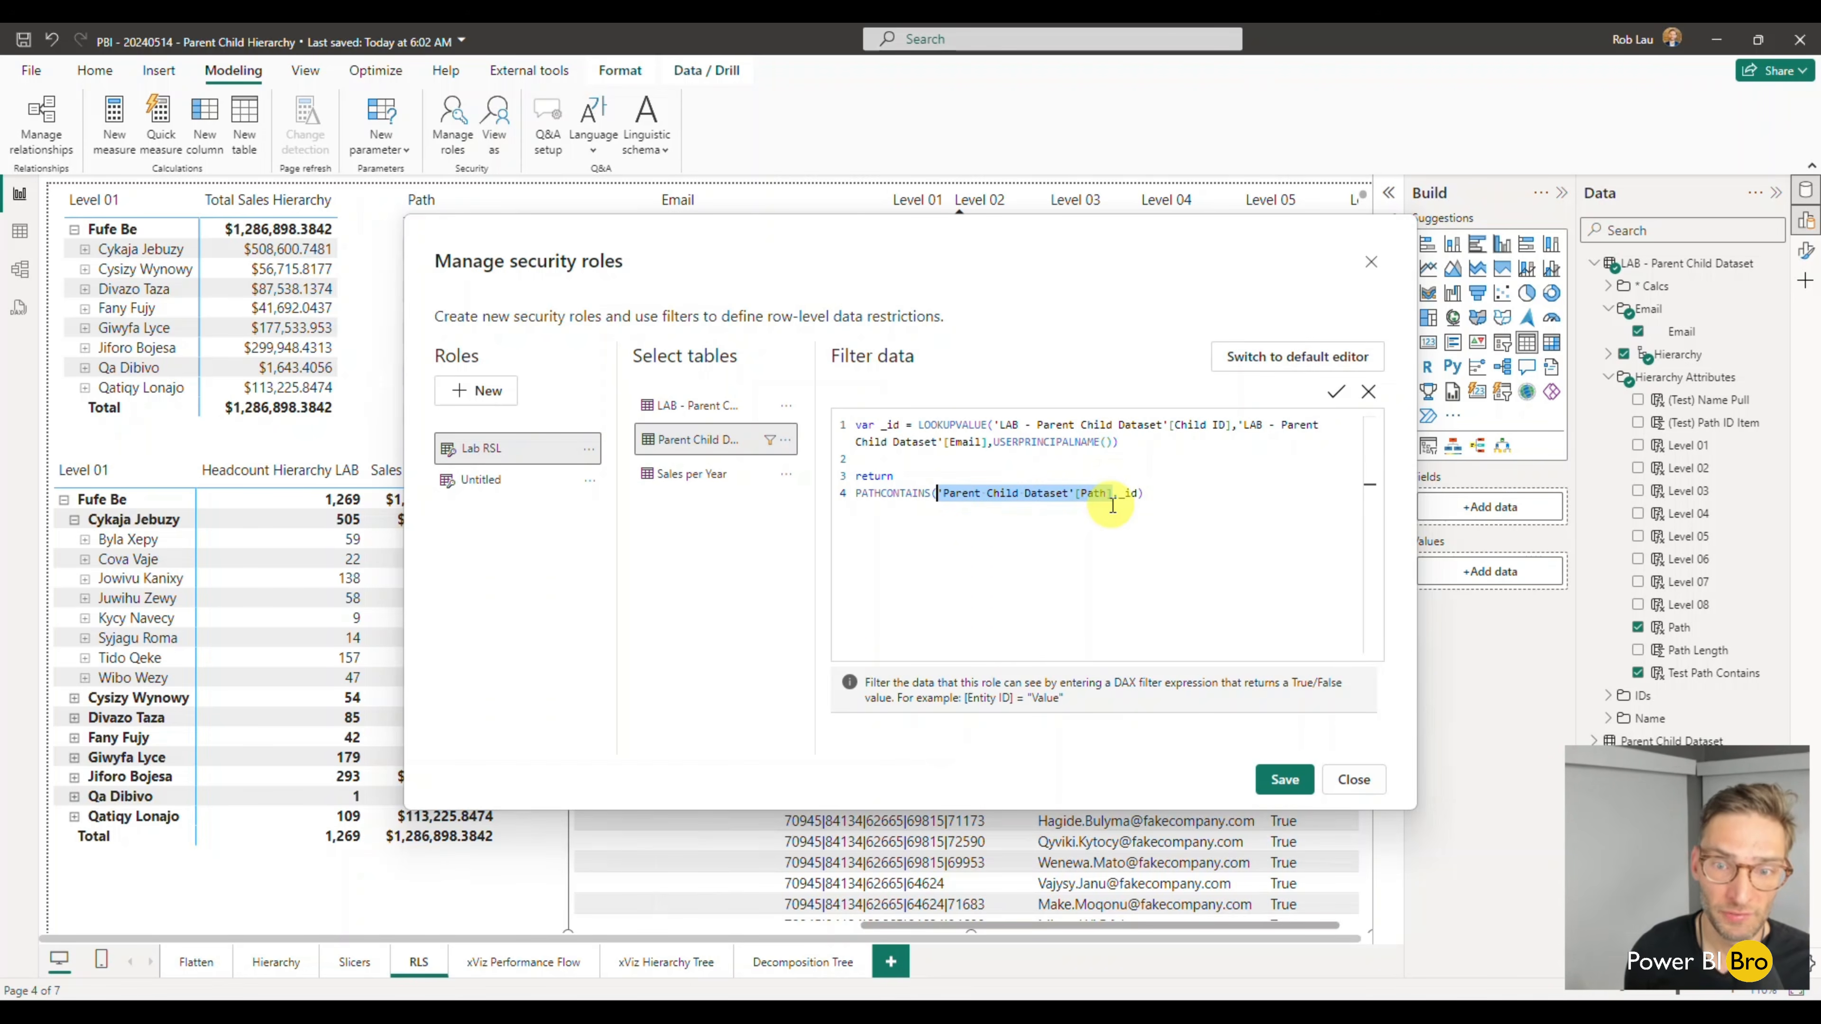
pyautogui.press('BackSpace')
pyautogui.write("'pthpa")
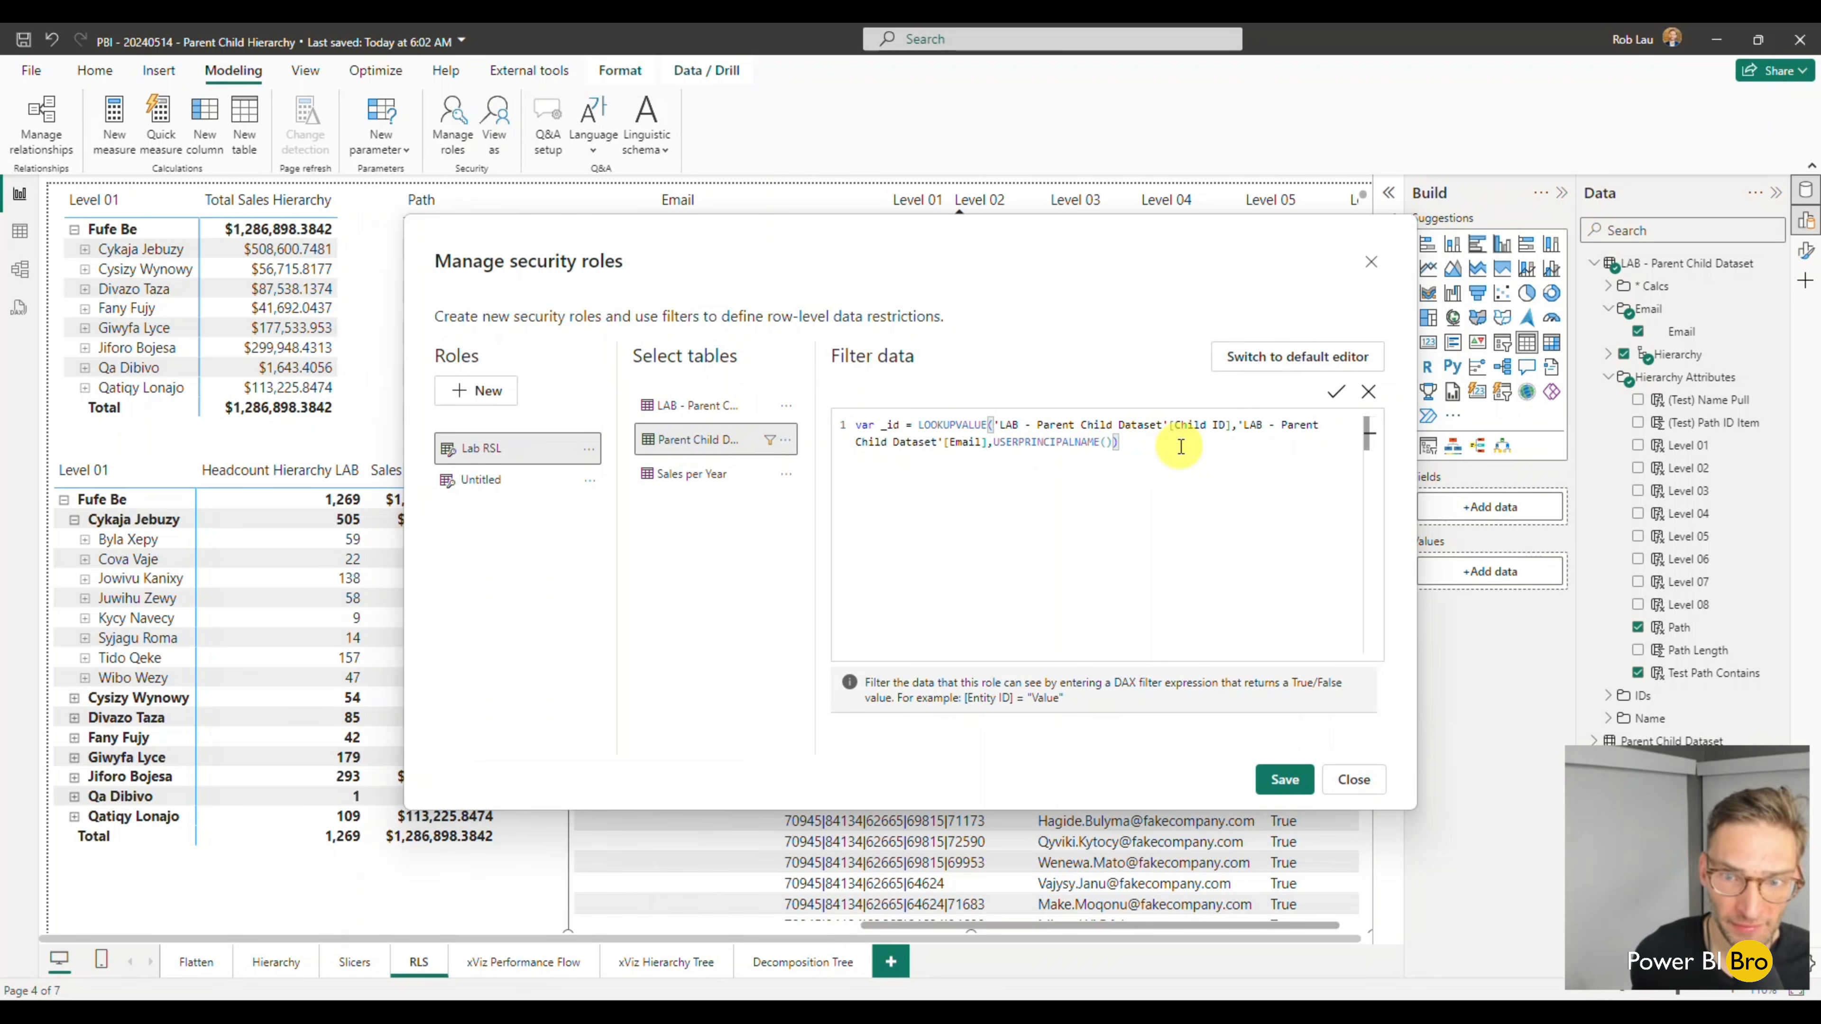
# - Move Lab RSL's _id variable expression from the Parent Child Dataset table to the LAB - Parent Child Dataset table's DAX filter
pyautogui.hotkey('ctrl', 'a')
pyautogui.hotkey('ctrl', 'c')
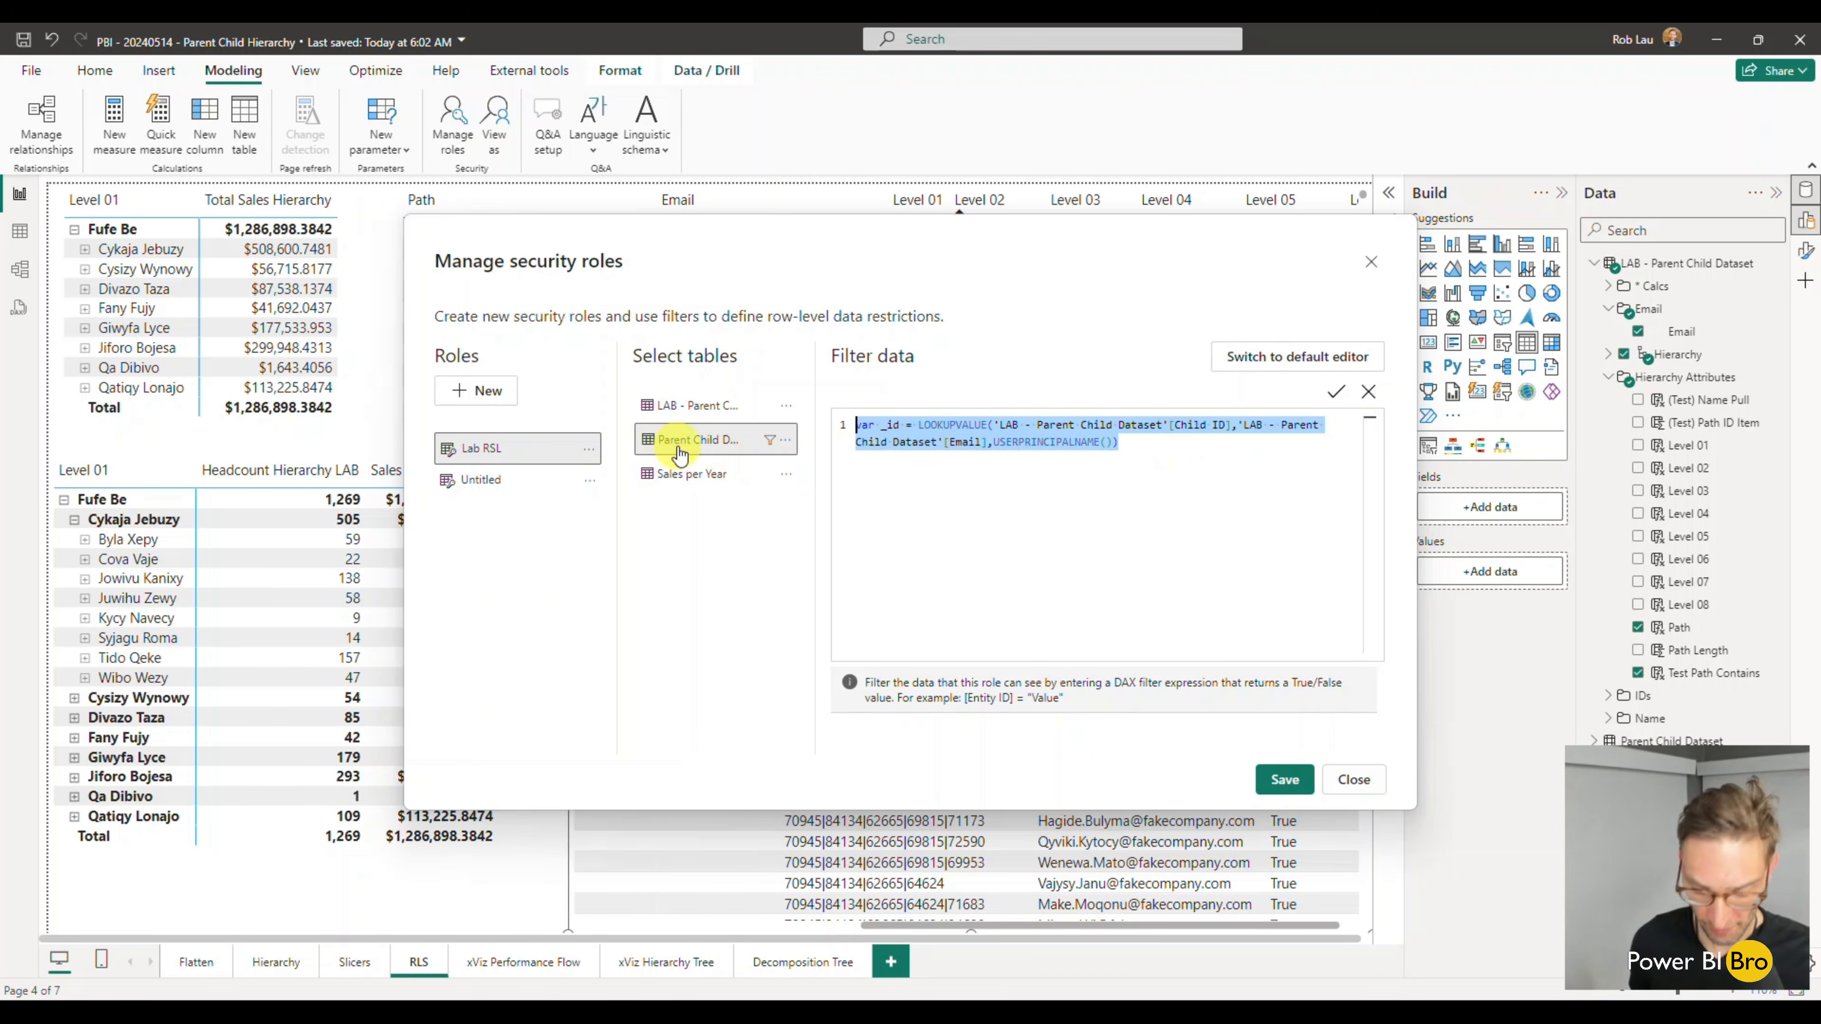
pyautogui.press('Delete')
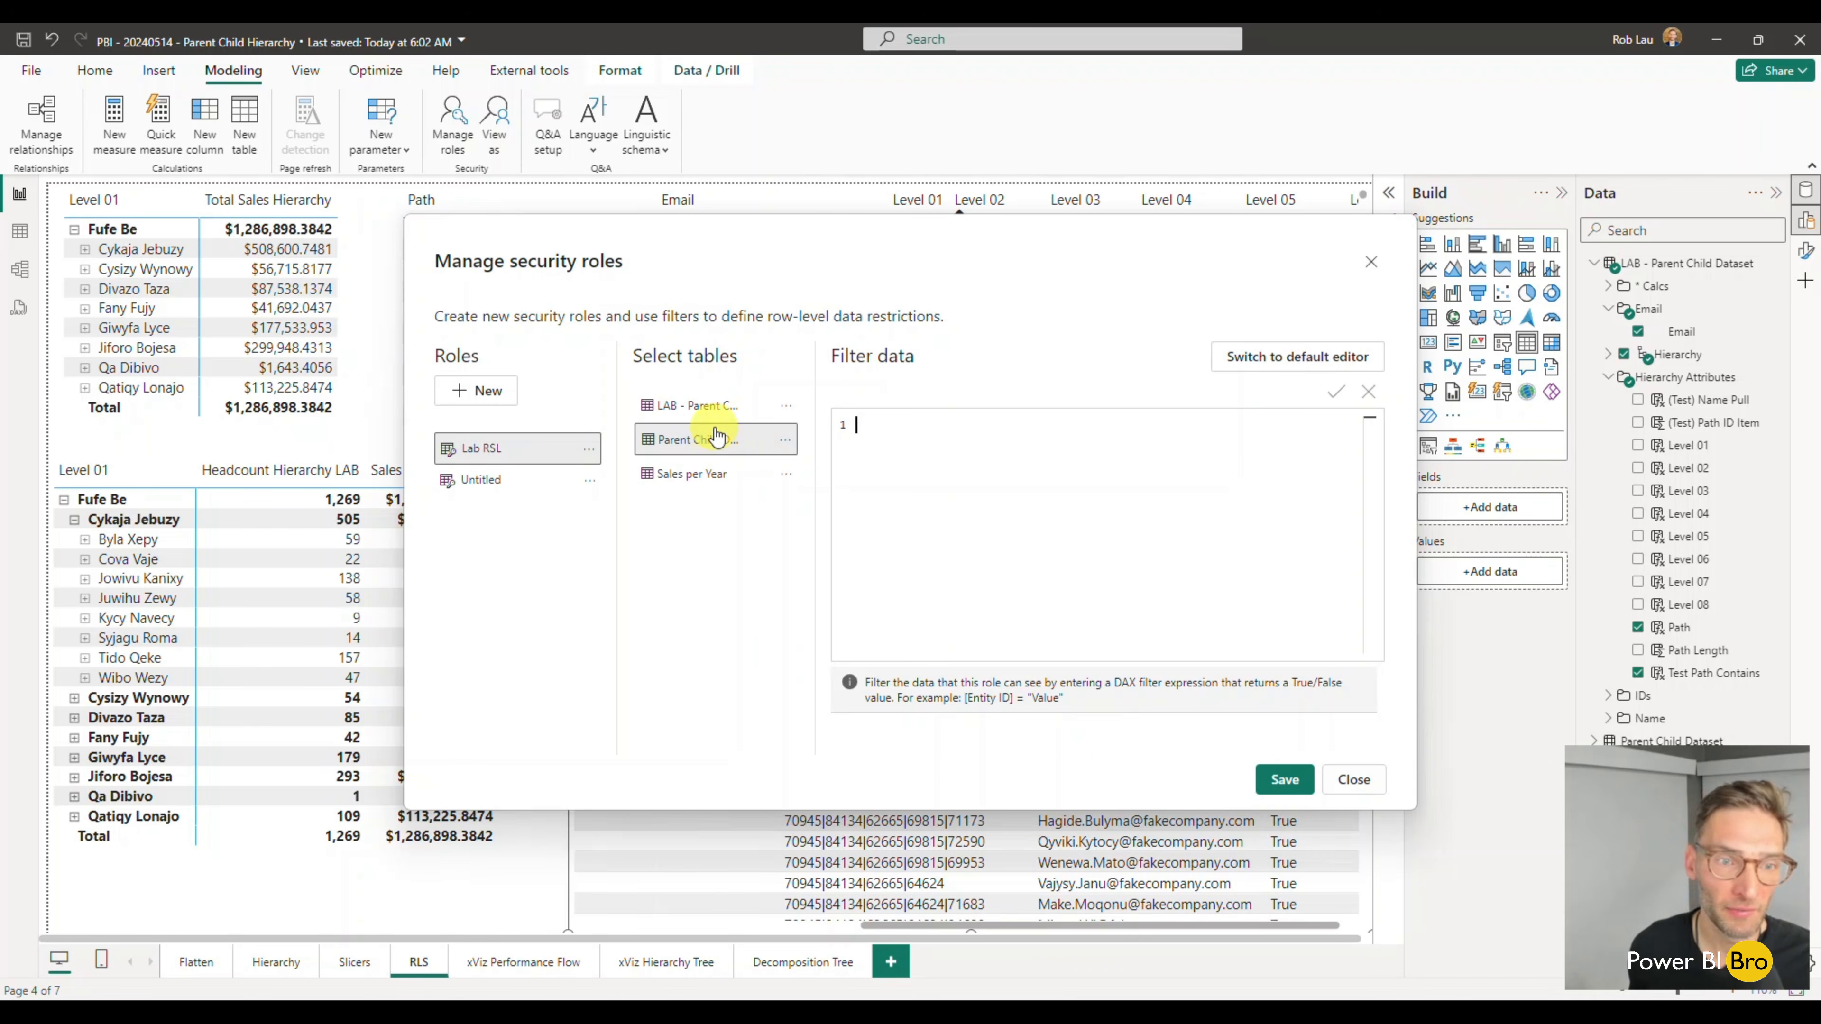
pyautogui.click(689, 405)
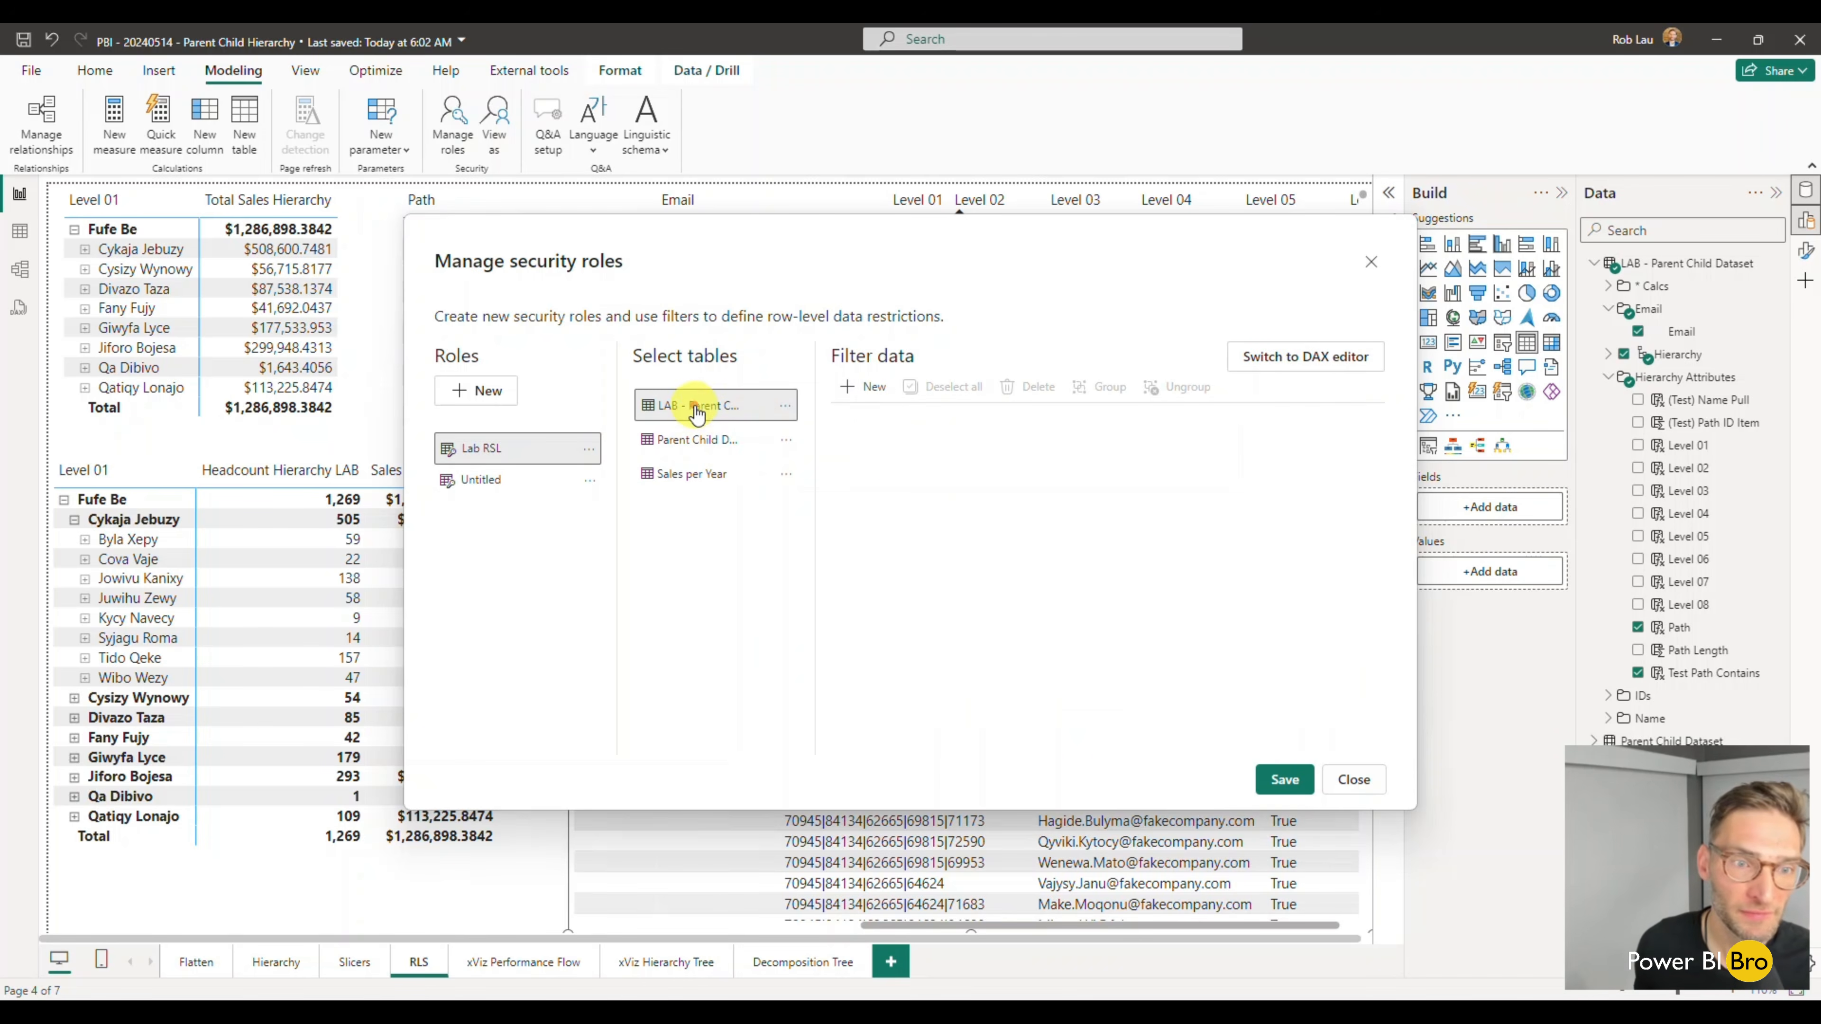
pyautogui.click(869, 390)
pyautogui.click(1293, 356)
pyautogui.click(975, 474)
pyautogui.click(1037, 424)
pyautogui.hotkey('ctrl', 'a')
pyautogui.hotkey('ctrl', 'v')
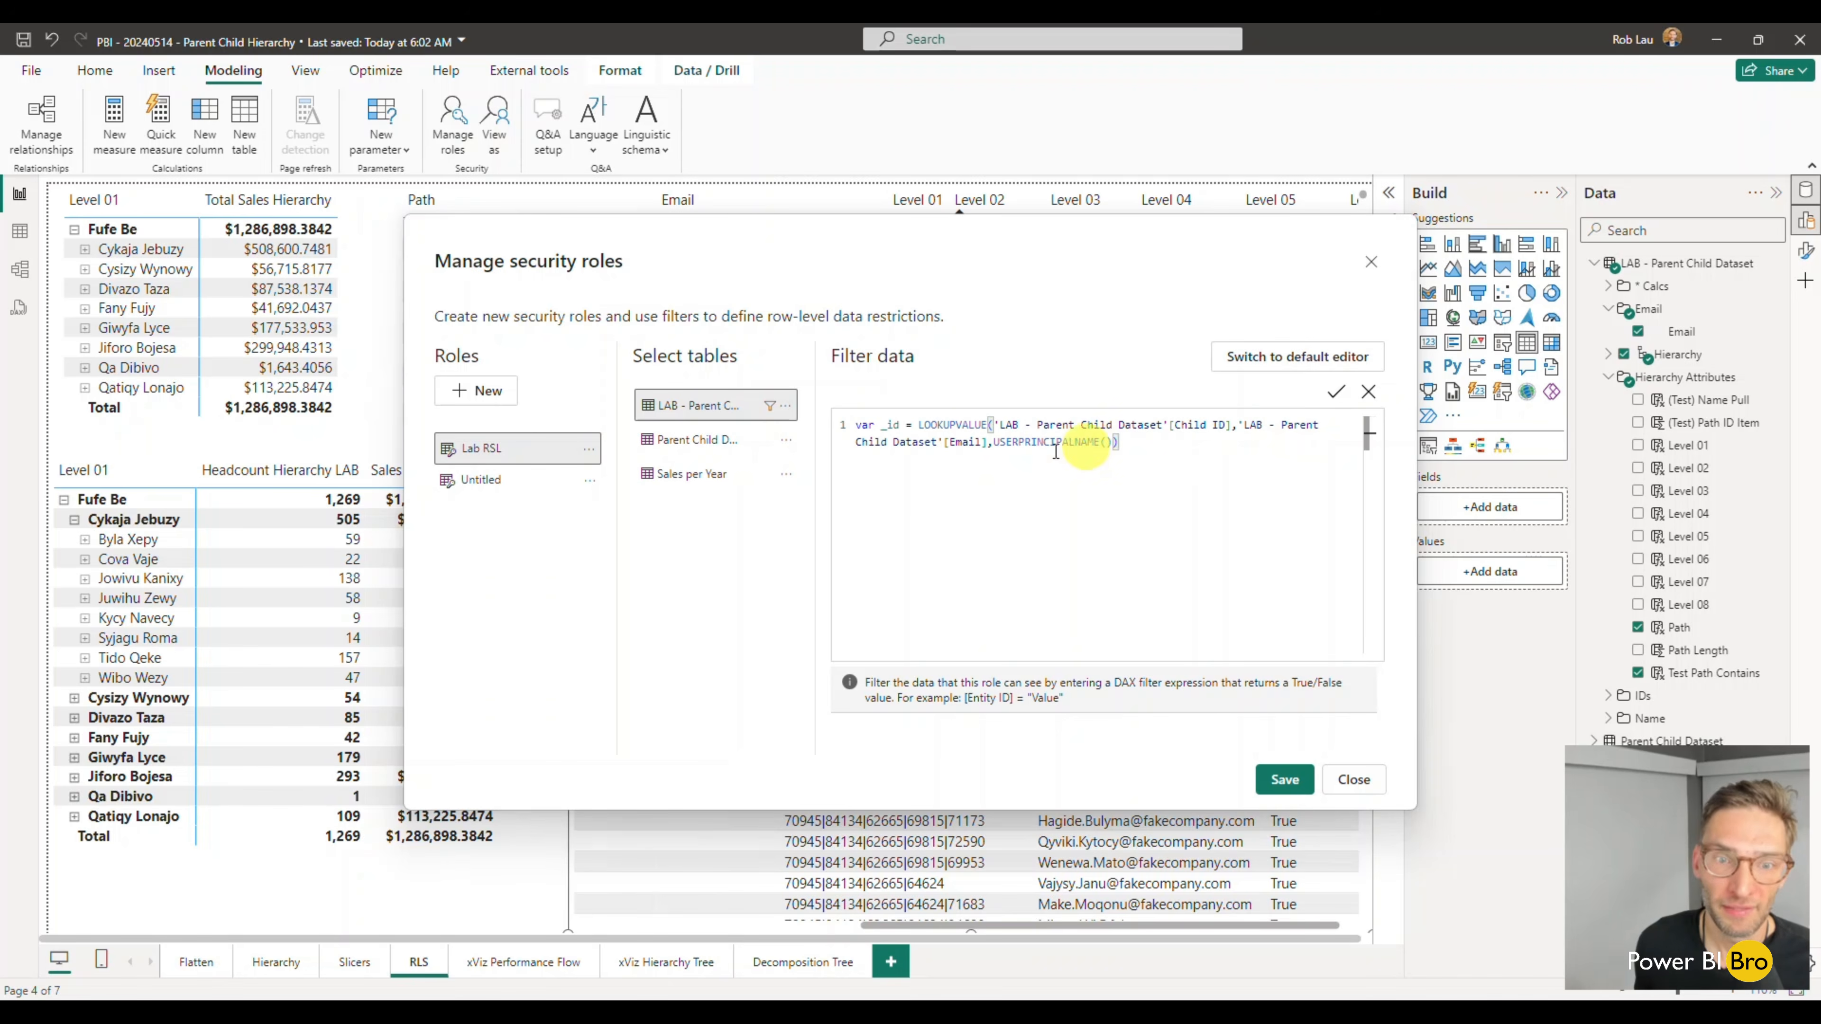
# - Add a RETURN line below the _id variable and start a PATHCONTAINS expression beneath it
pyautogui.press('Return')
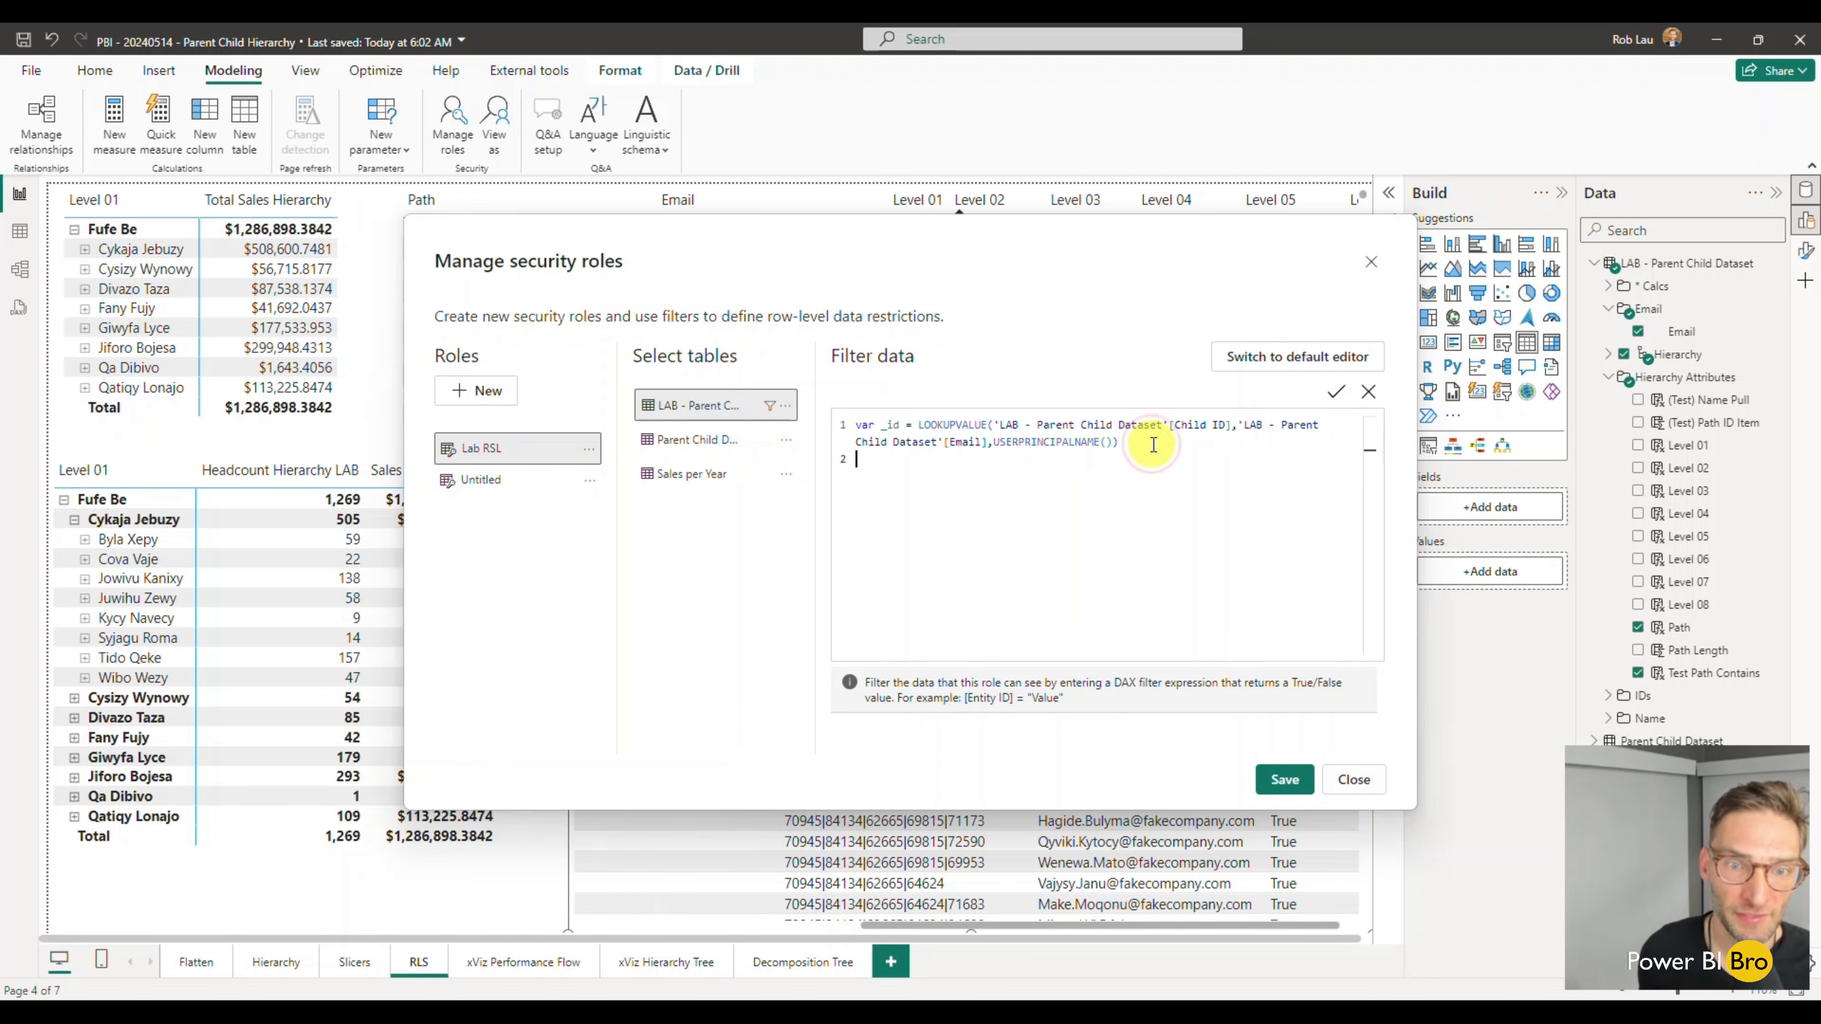
pyautogui.write('RETURN ')
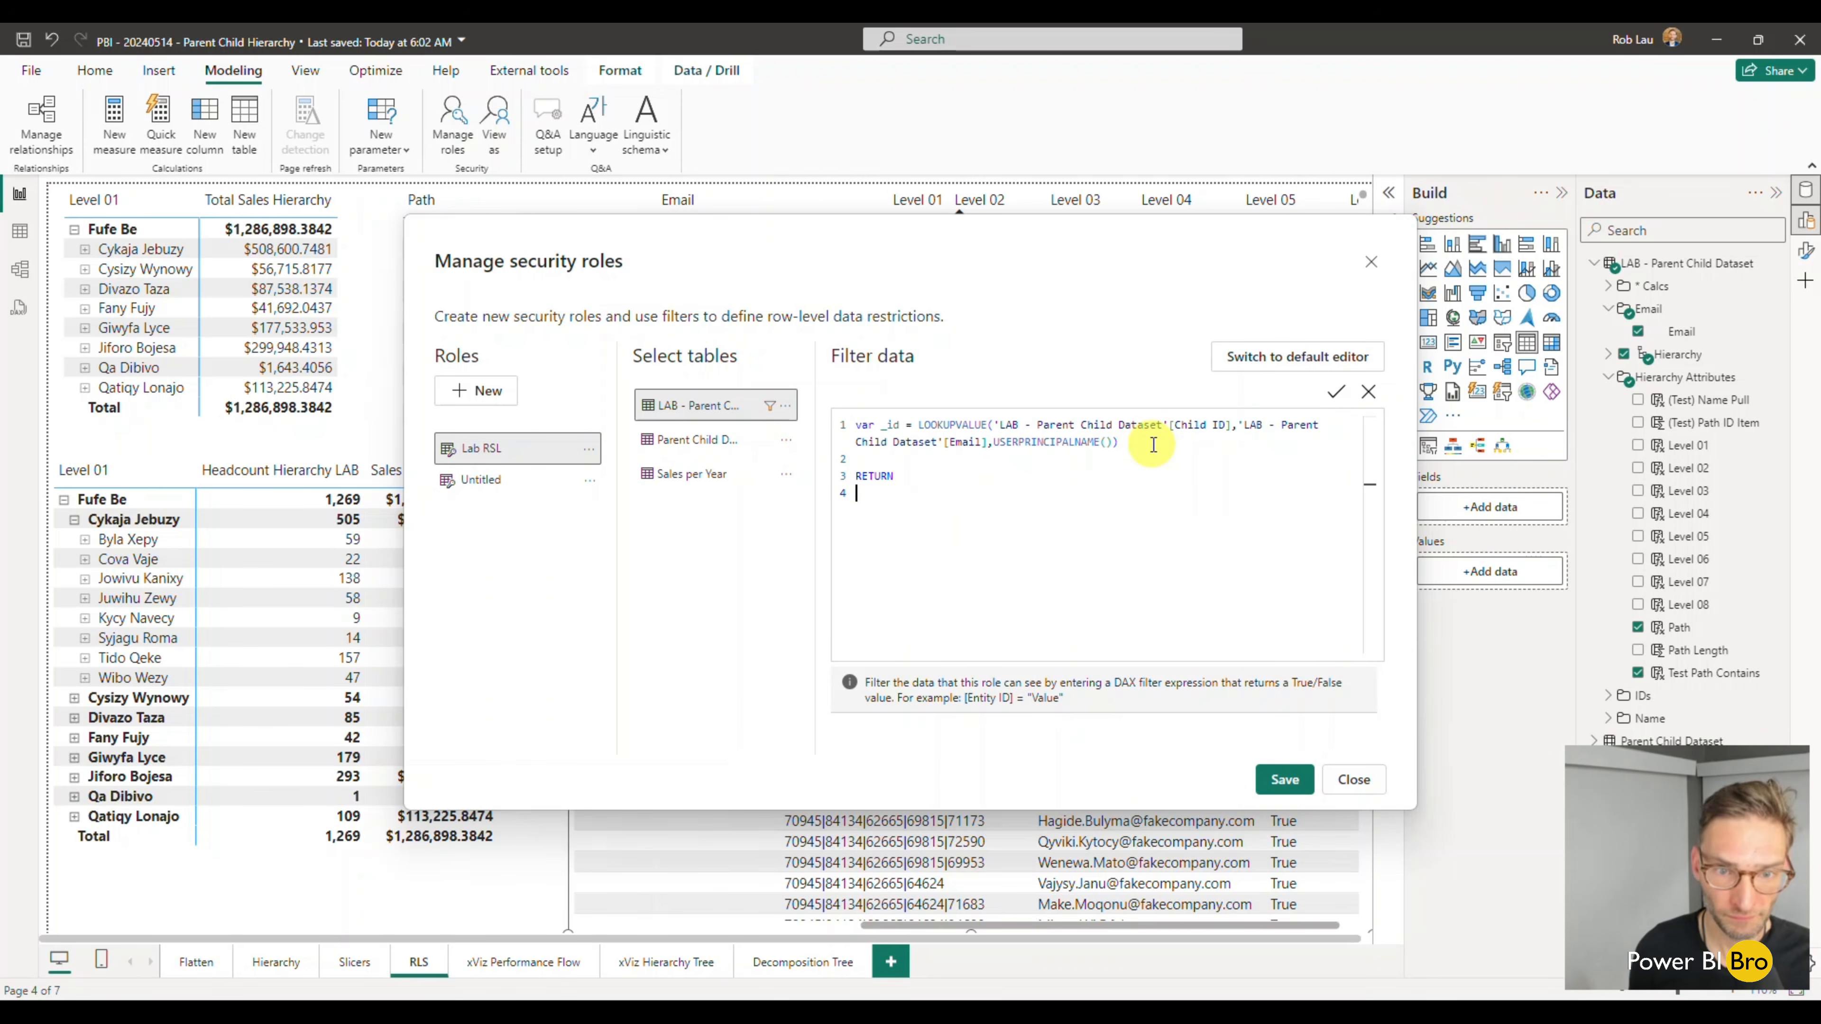
pyautogui.write('path')
pyautogui.press('Down')
pyautogui.press('Tab')
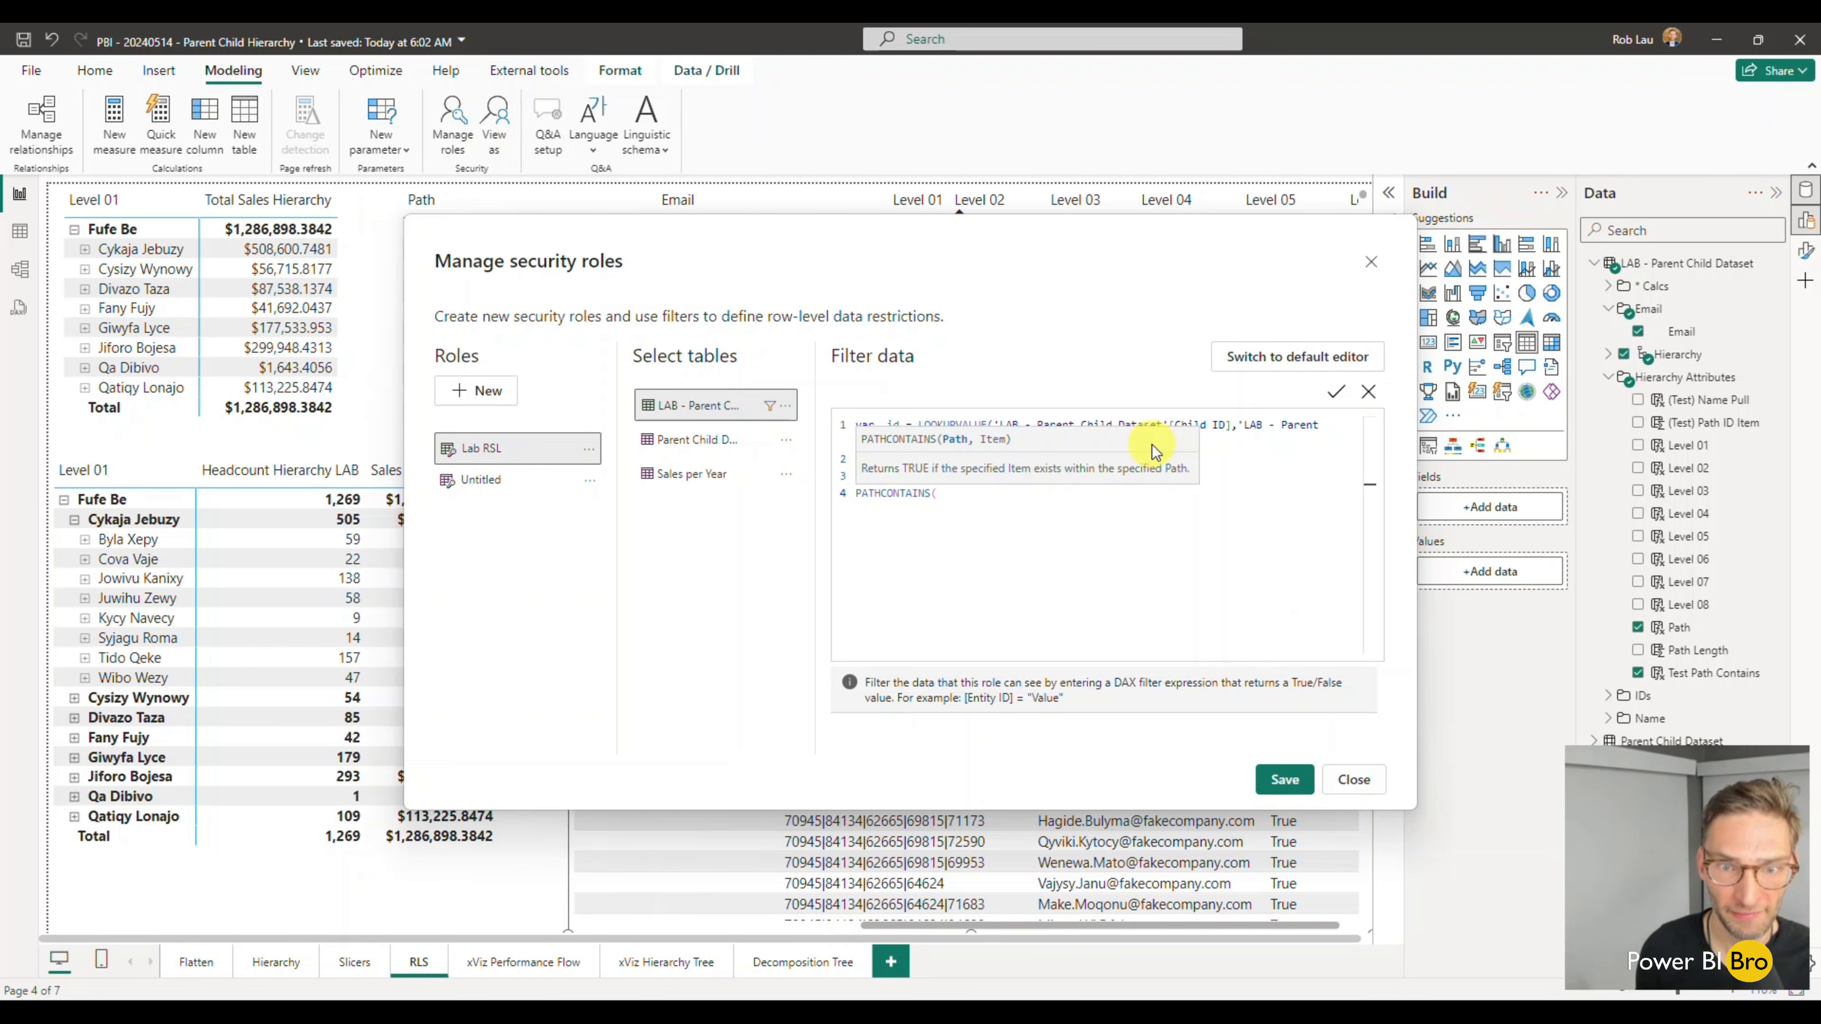
# - Complete PATHCONTAINS with 'LAB - Parent Child Dataset'[Path] and _id, and save the security role
pyautogui.write('_id')
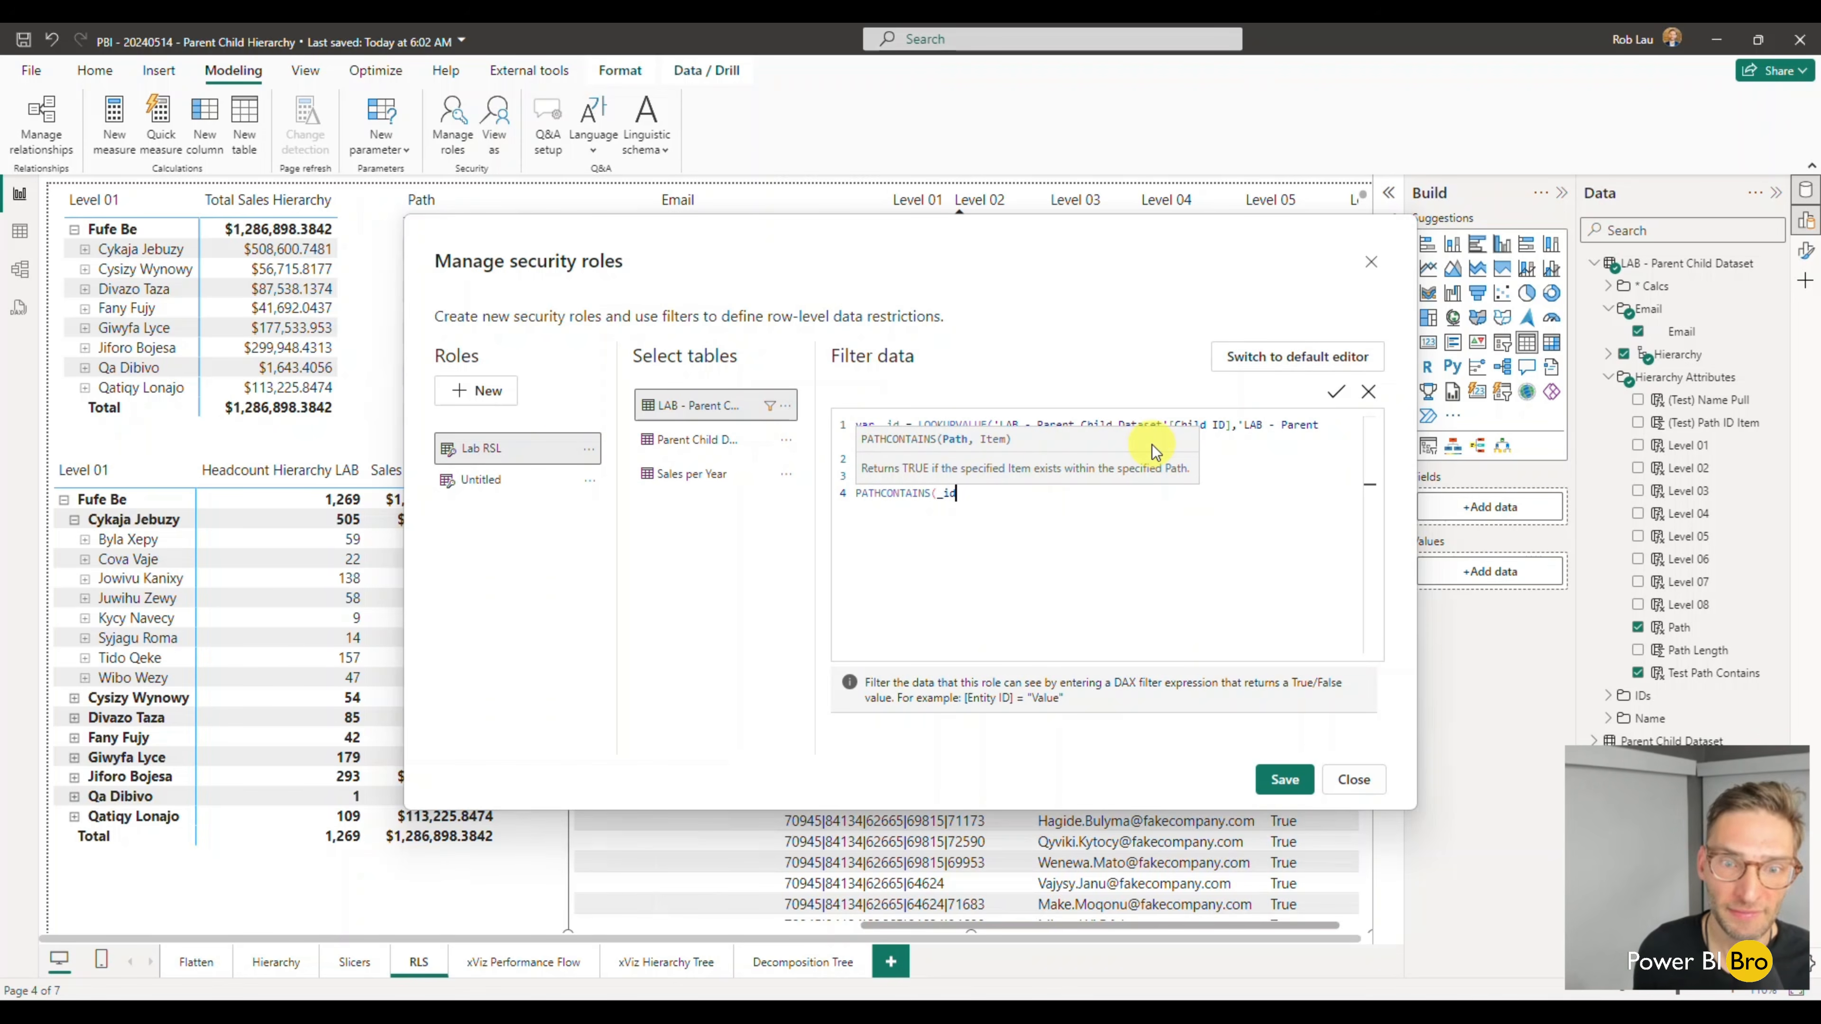
pyautogui.press('BackSpace')
pyautogui.press('BackSpace')
pyautogui.press('BackSpace')
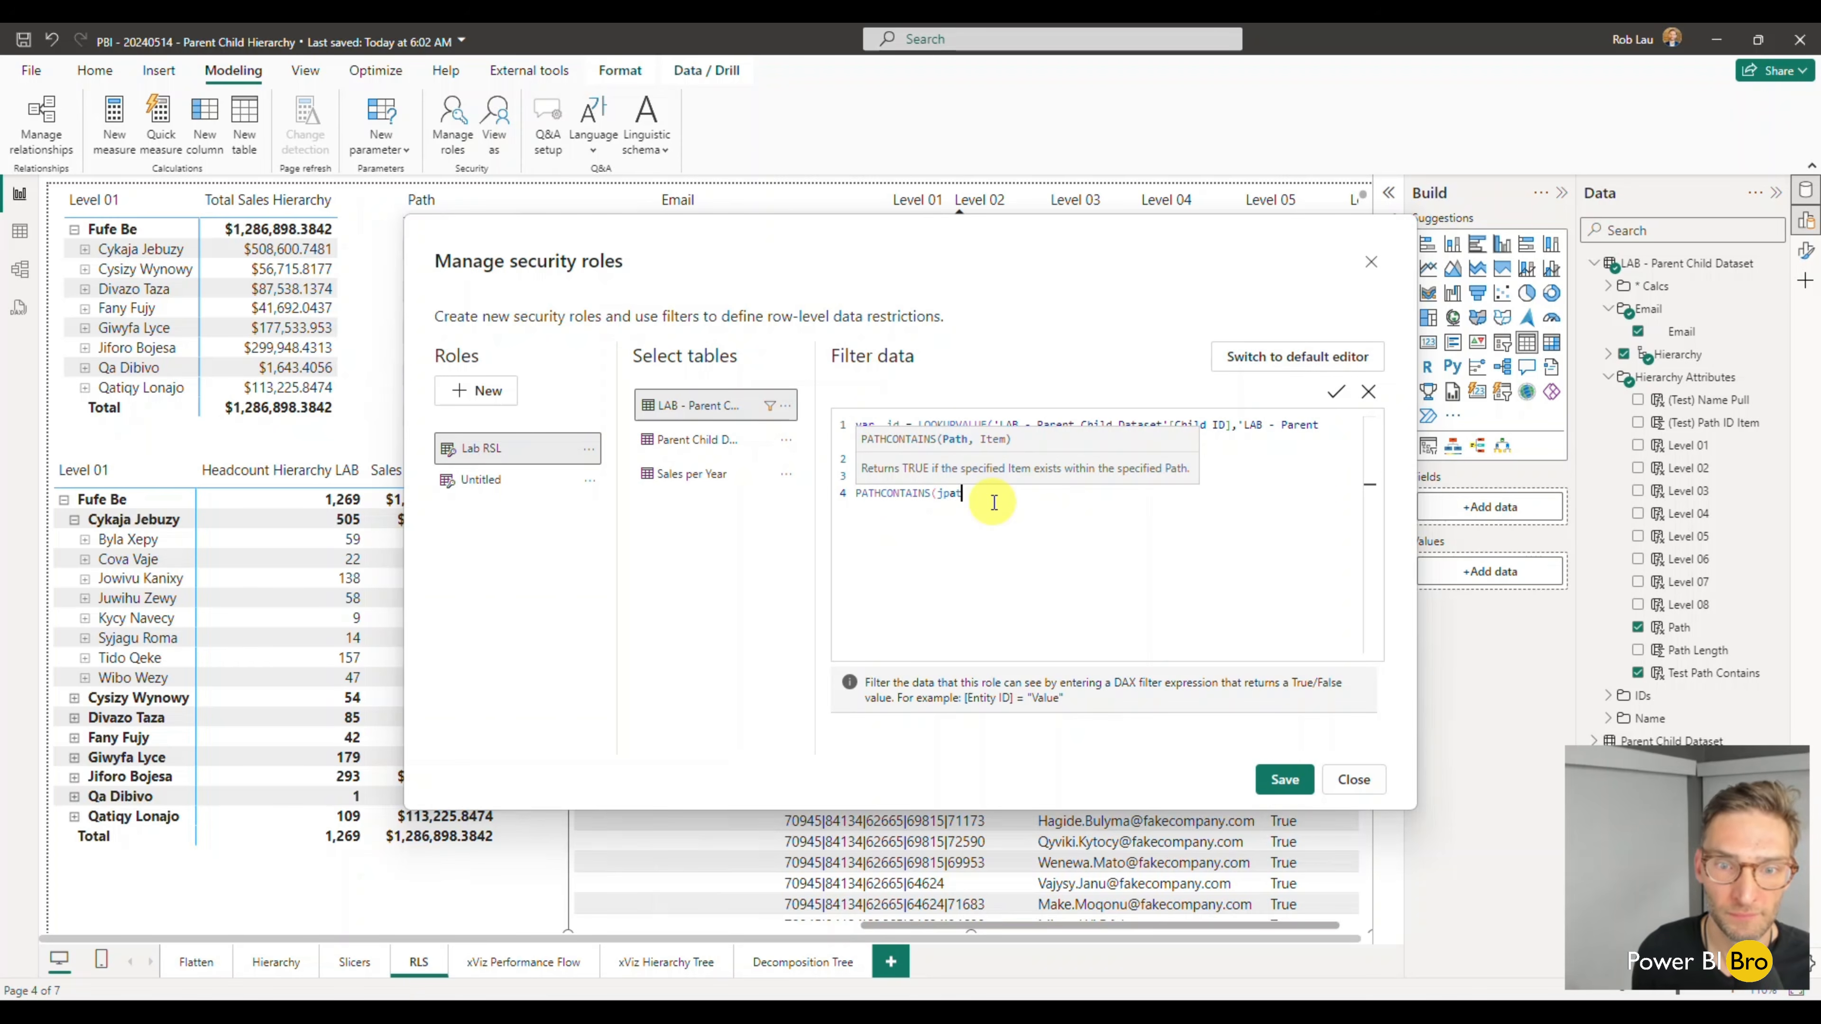
pyautogui.write('path')
pyautogui.press('Up')
pyautogui.press('Up')
pyautogui.press('Up')
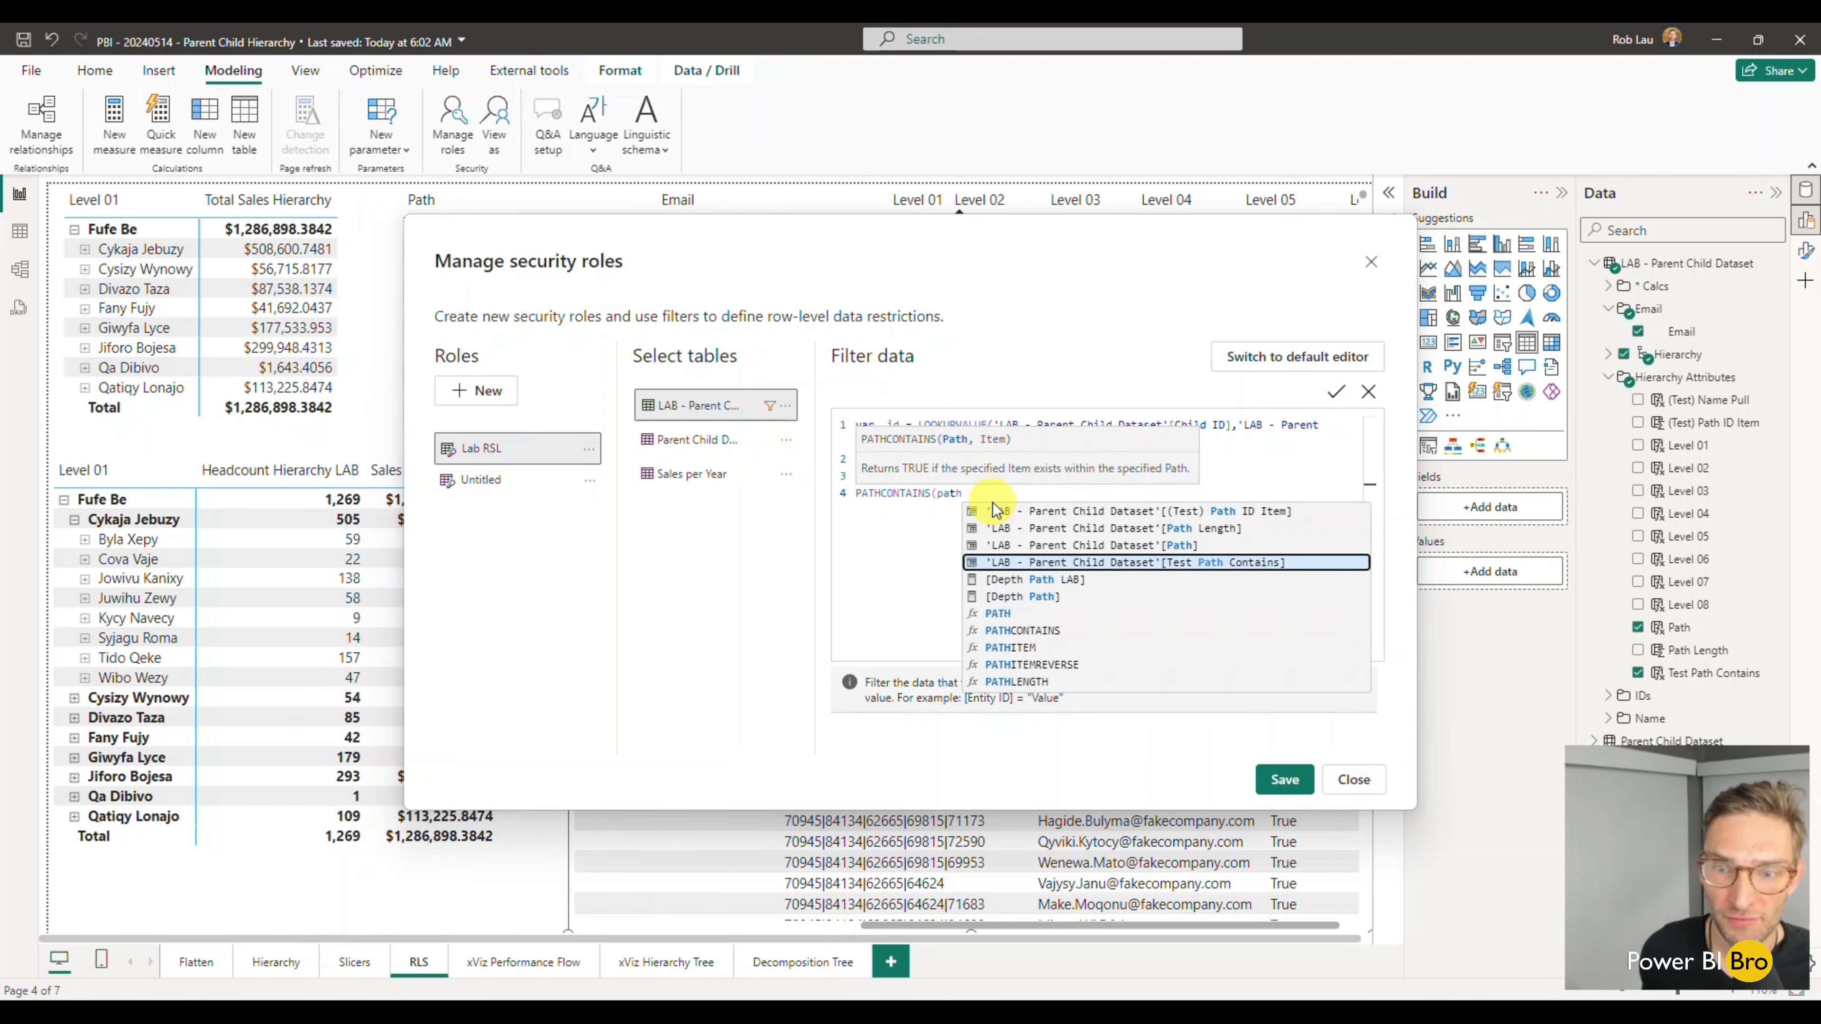
pyautogui.press('Tab')
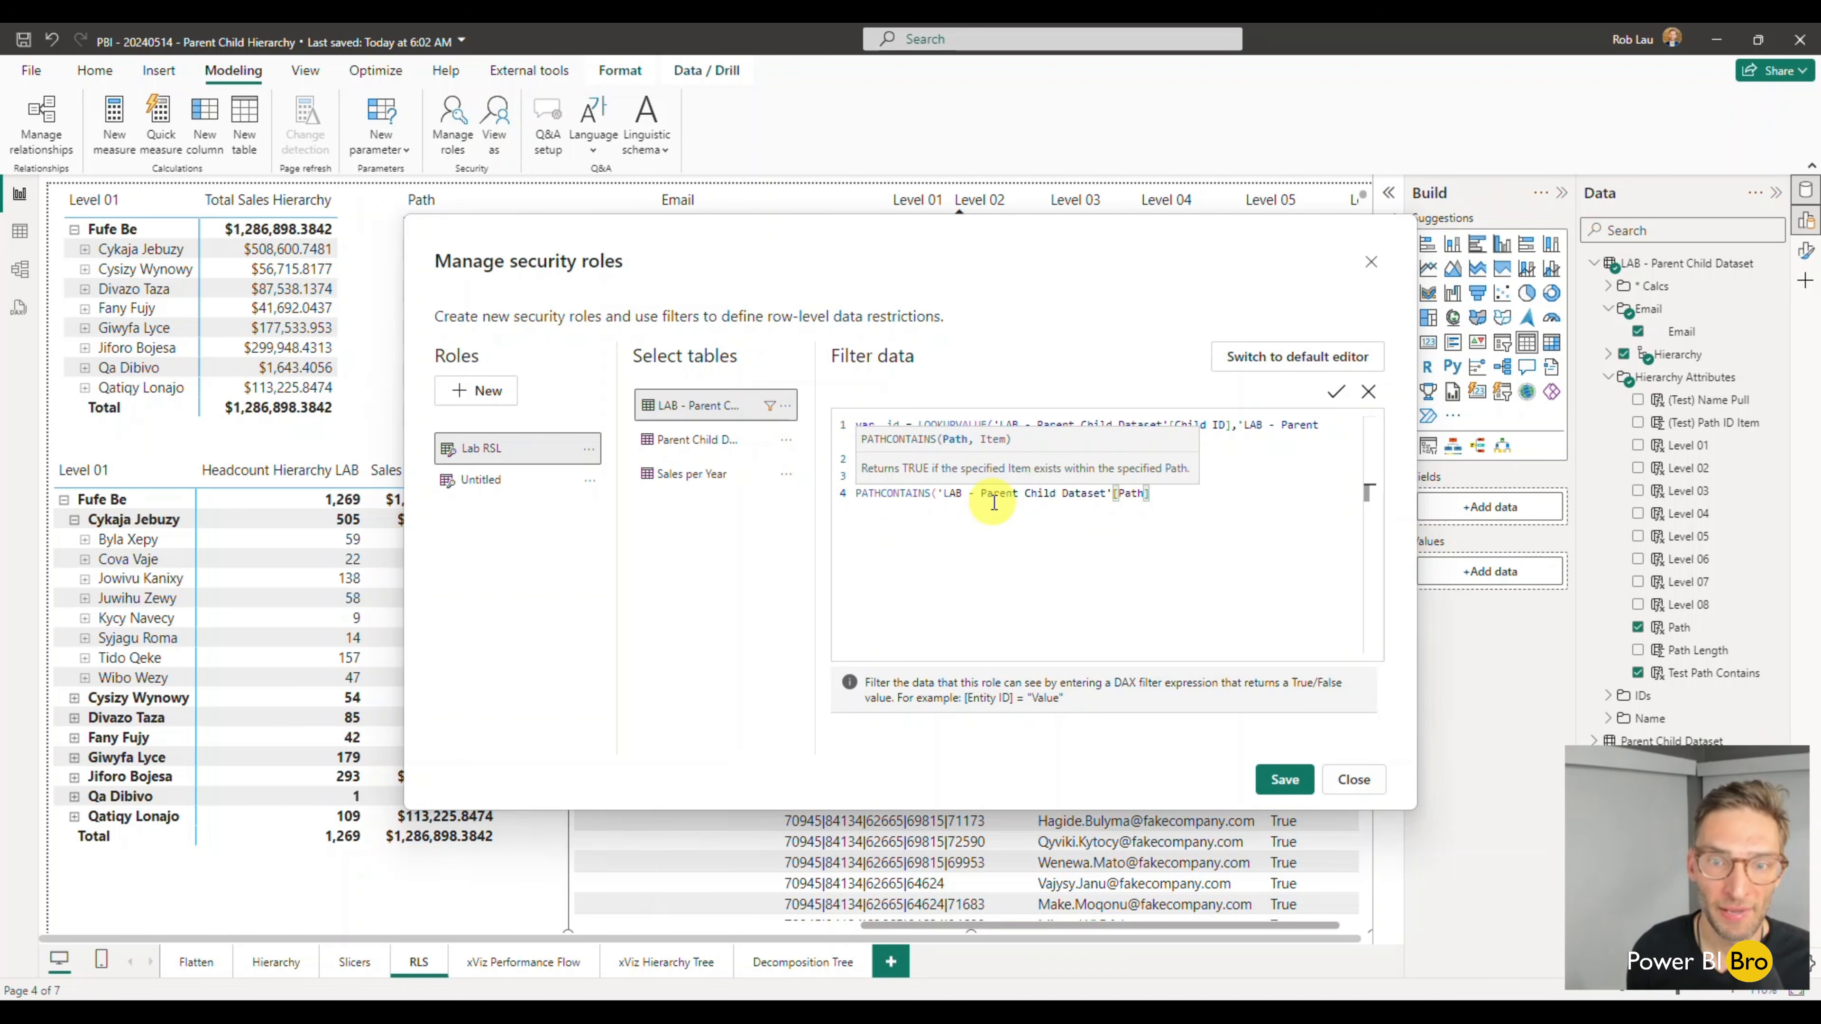
pyautogui.write(')')
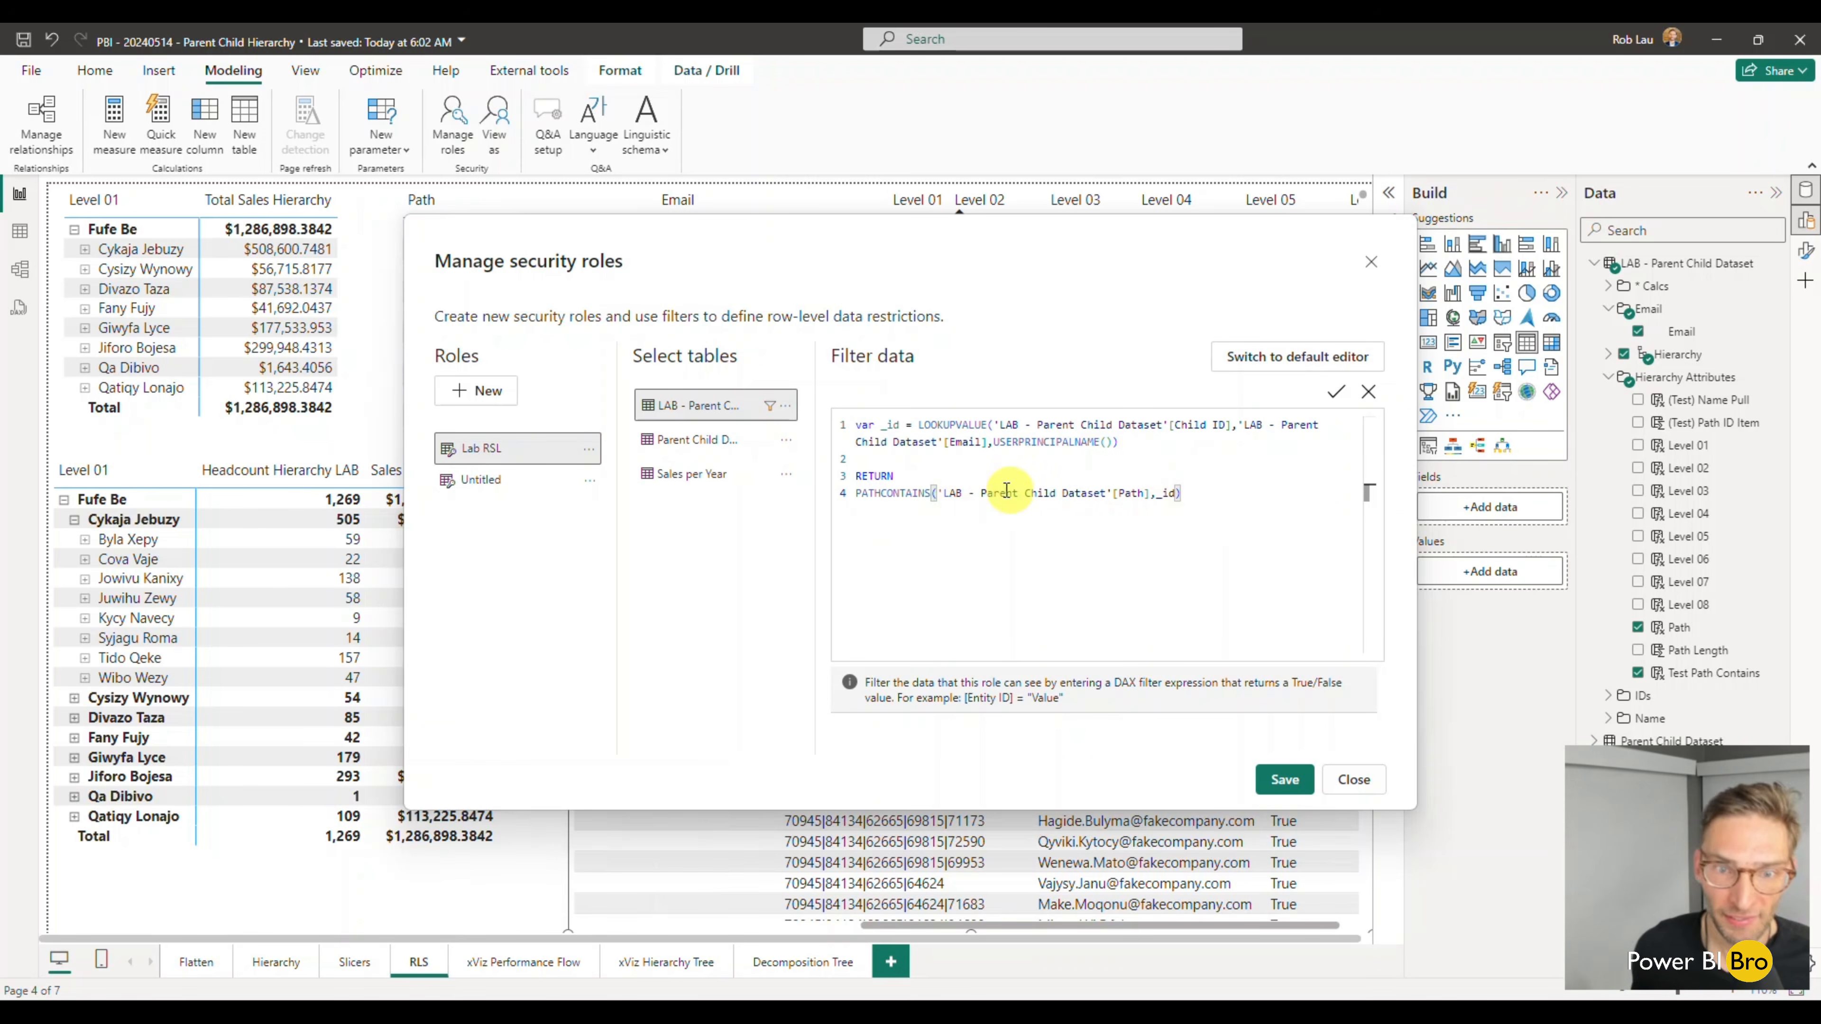
pyautogui.click(1285, 782)
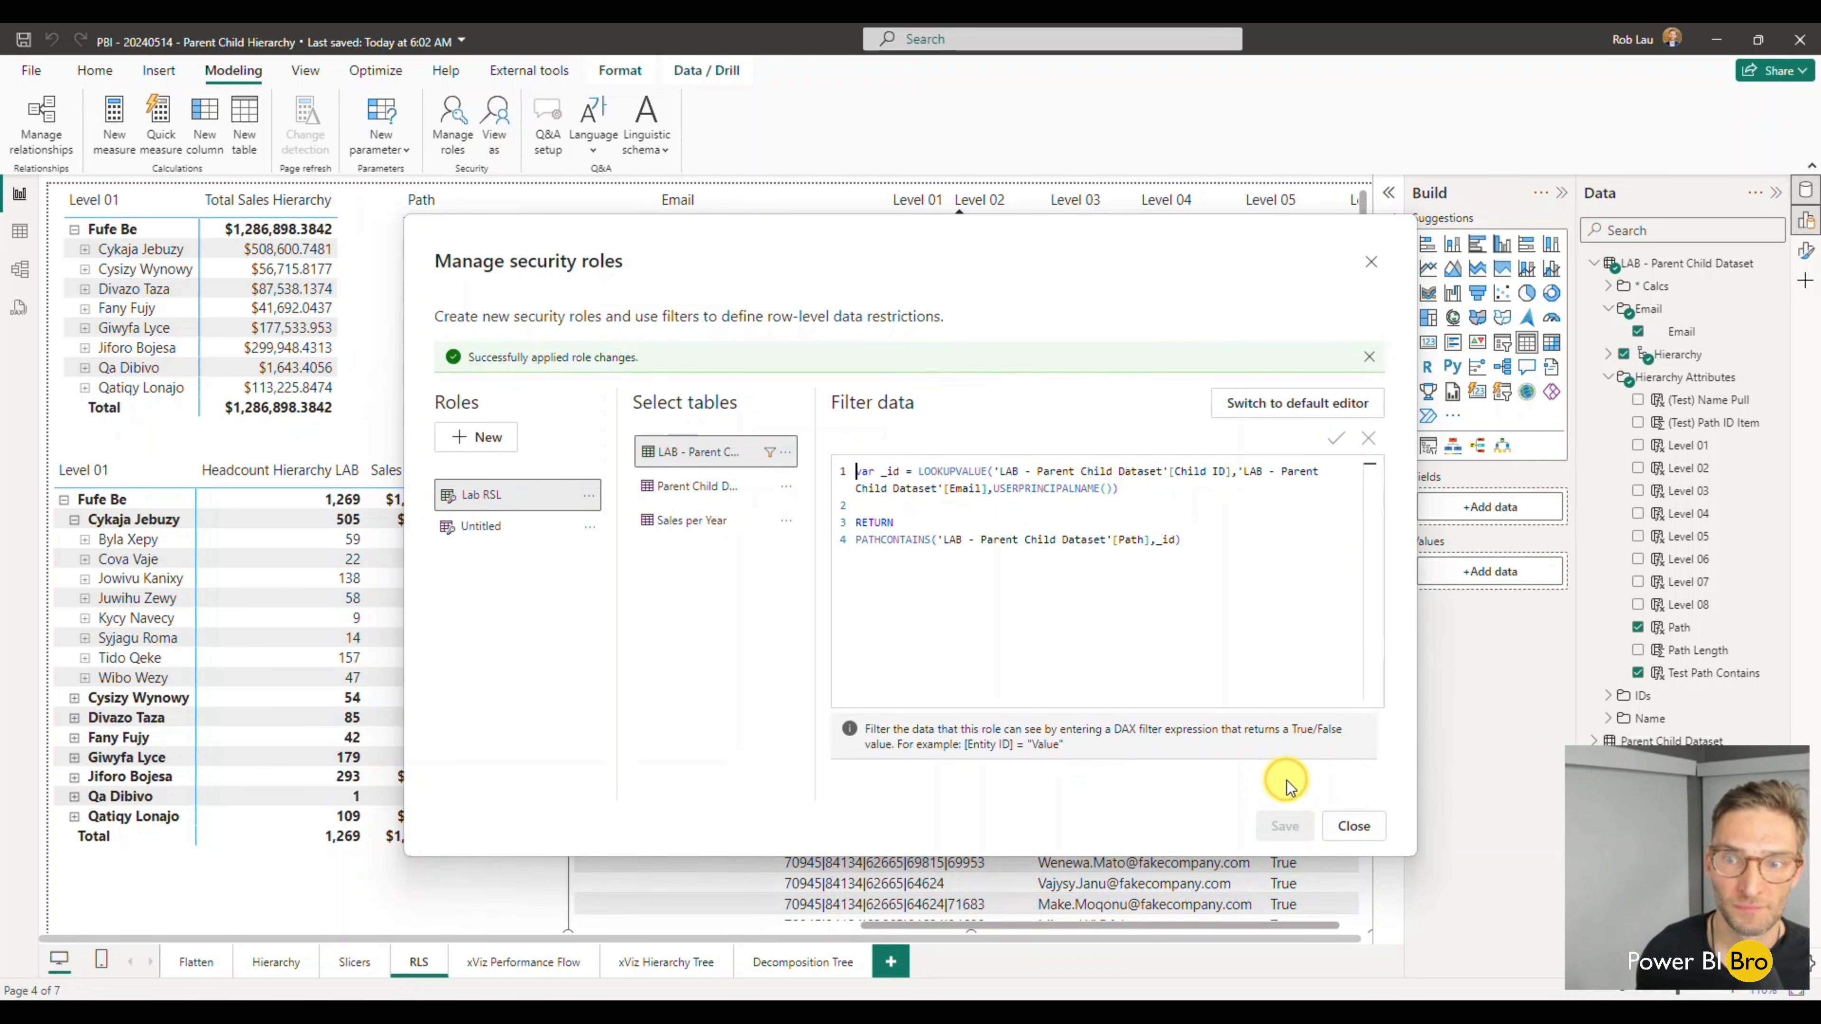
pyautogui.click(1343, 826)
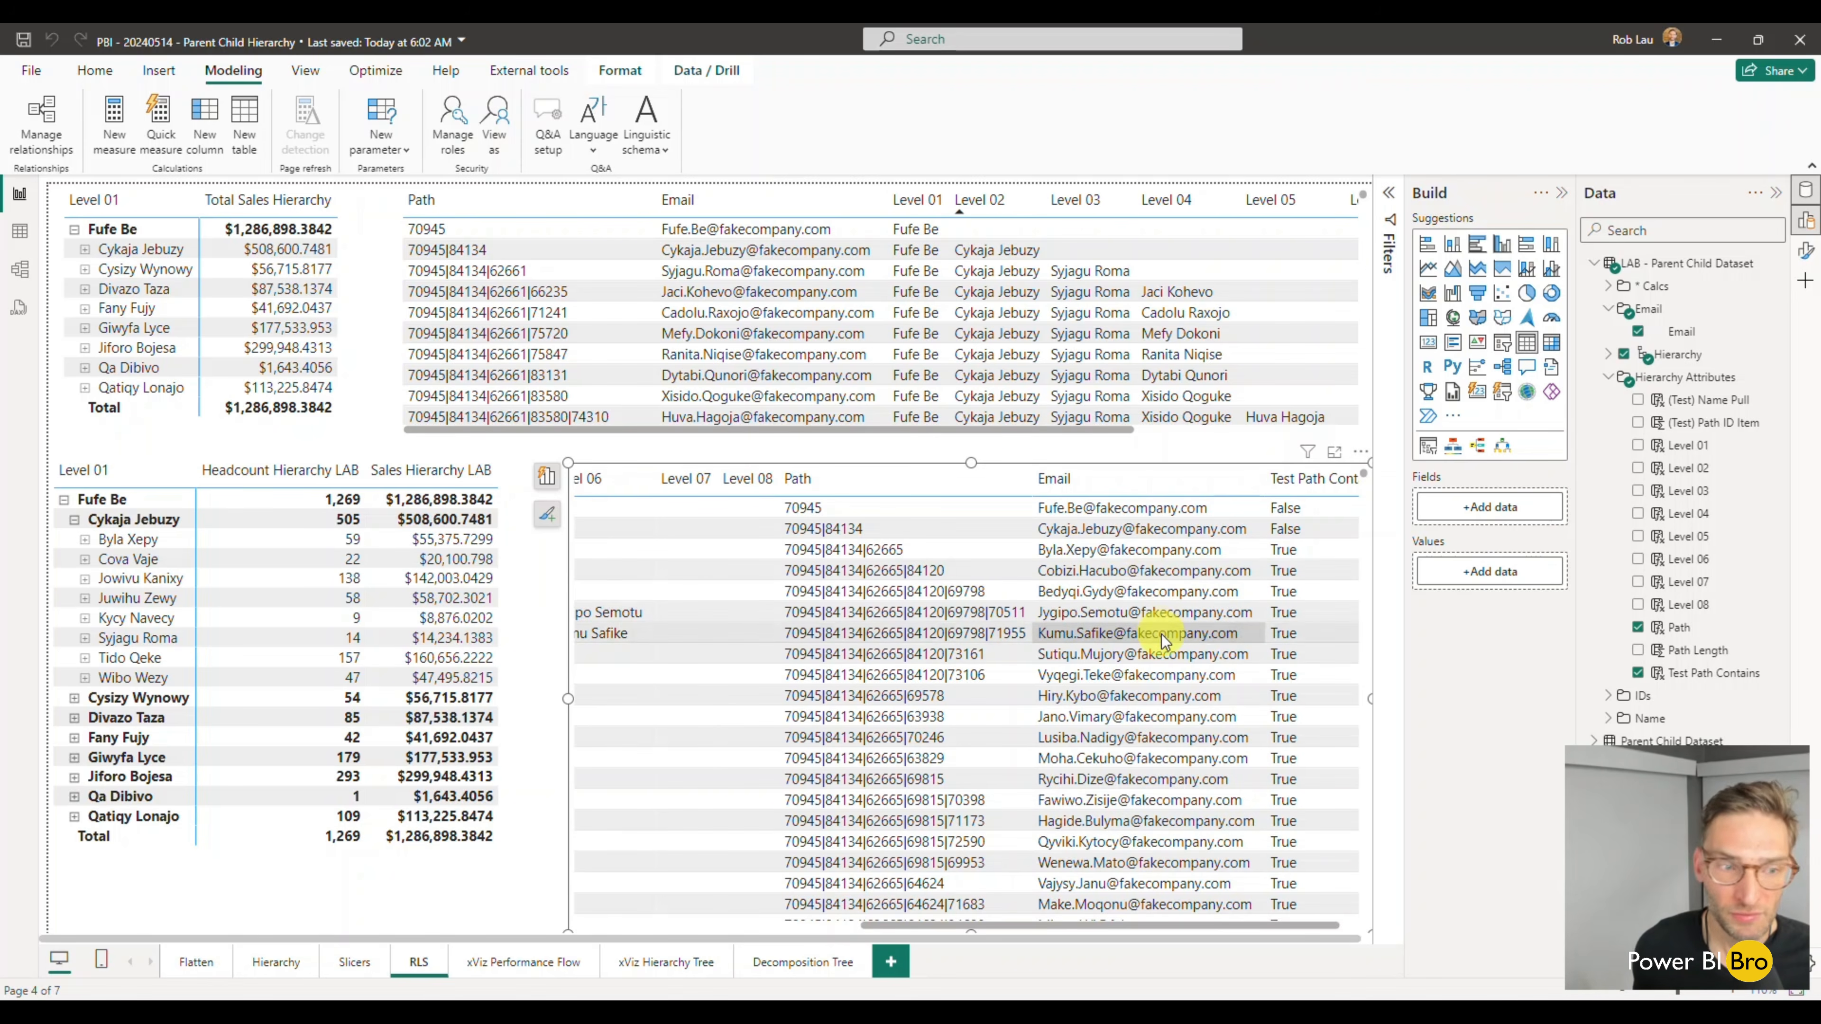
# - Copy the e-mail value from the second row of the LAB table
pyautogui.rightClick(1091, 536)
pyautogui.moveTo(1219, 679)
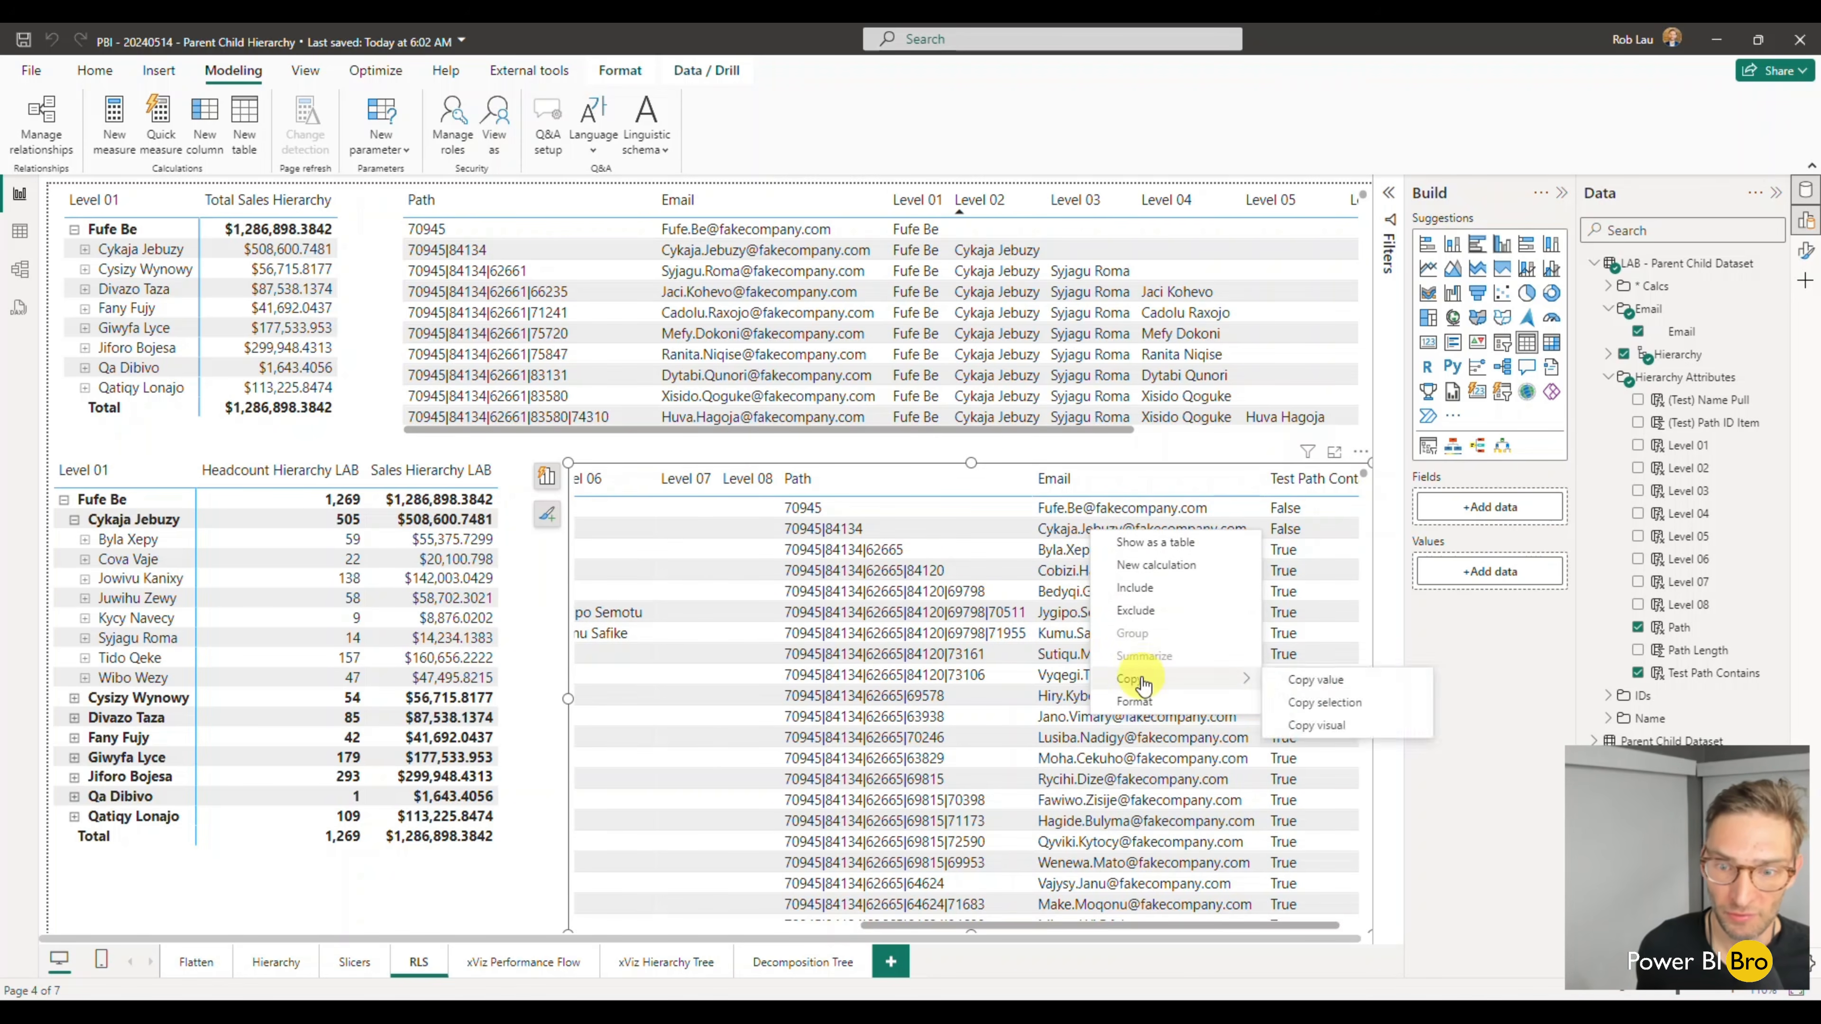
pyautogui.click(1329, 683)
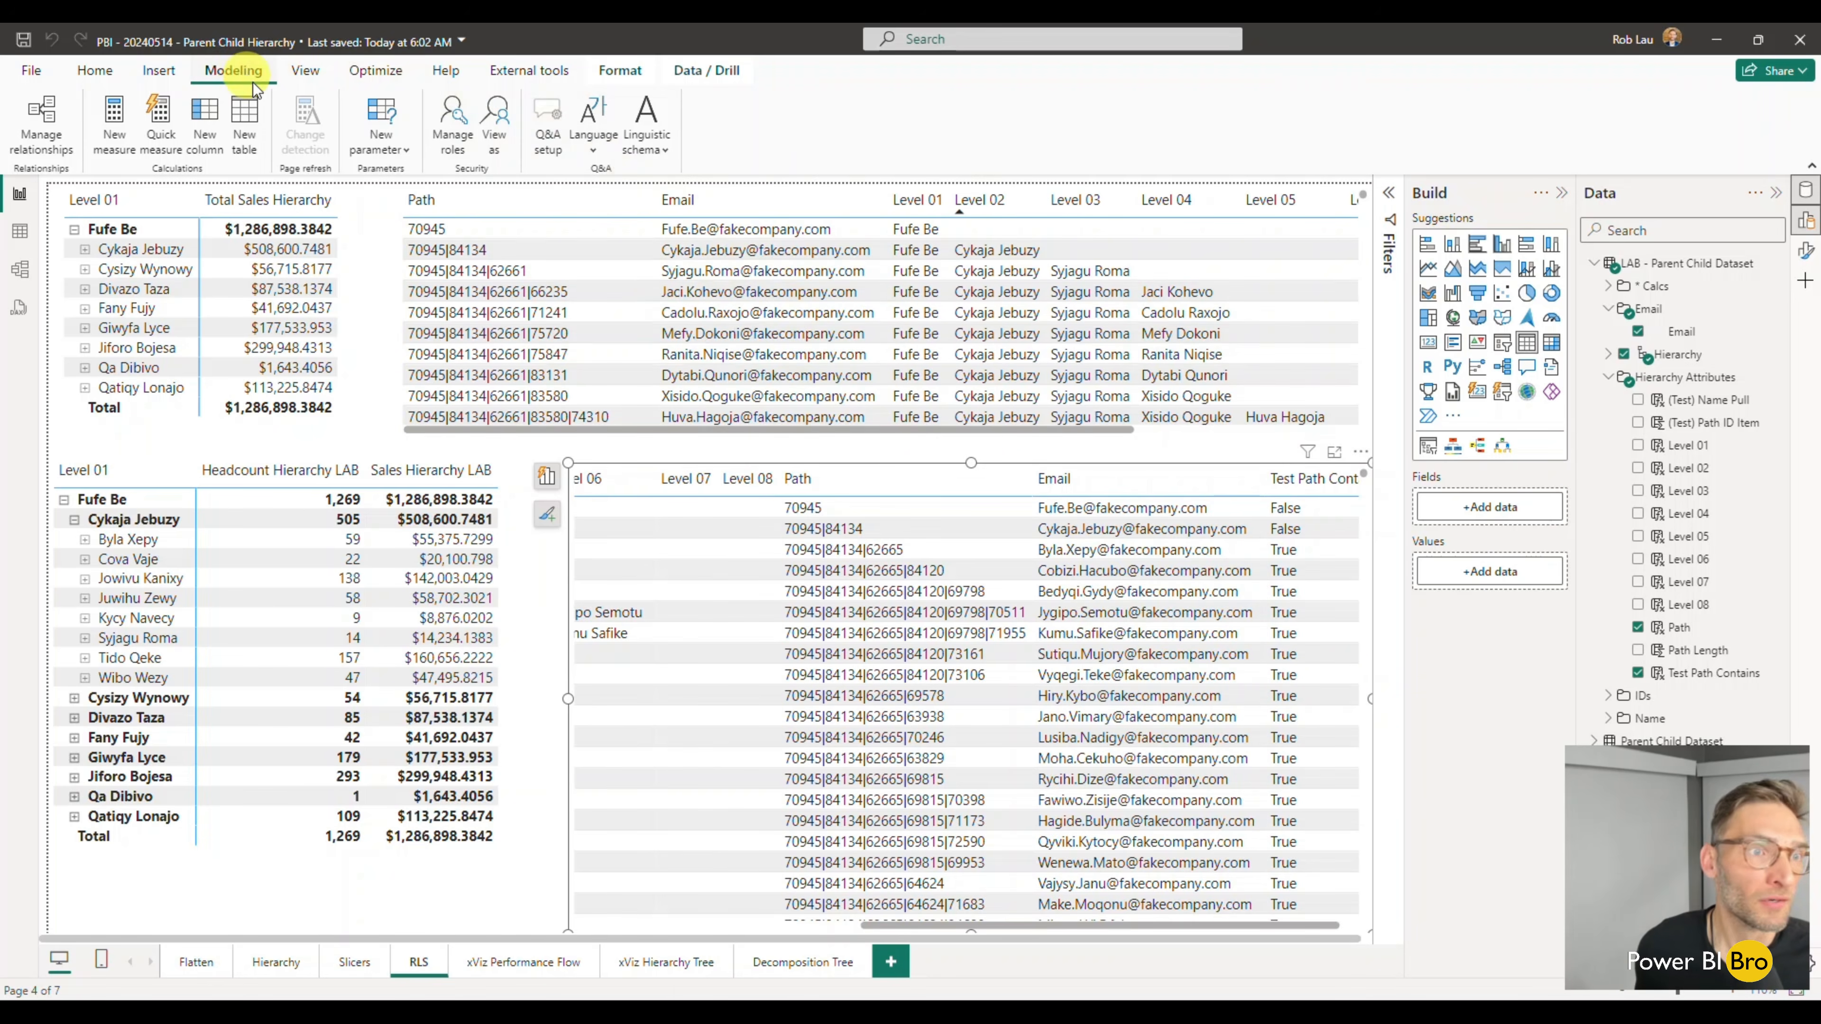
# - View the report with the Lab RSL role as another user, using the copied e-mail address
pyautogui.click(506, 154)
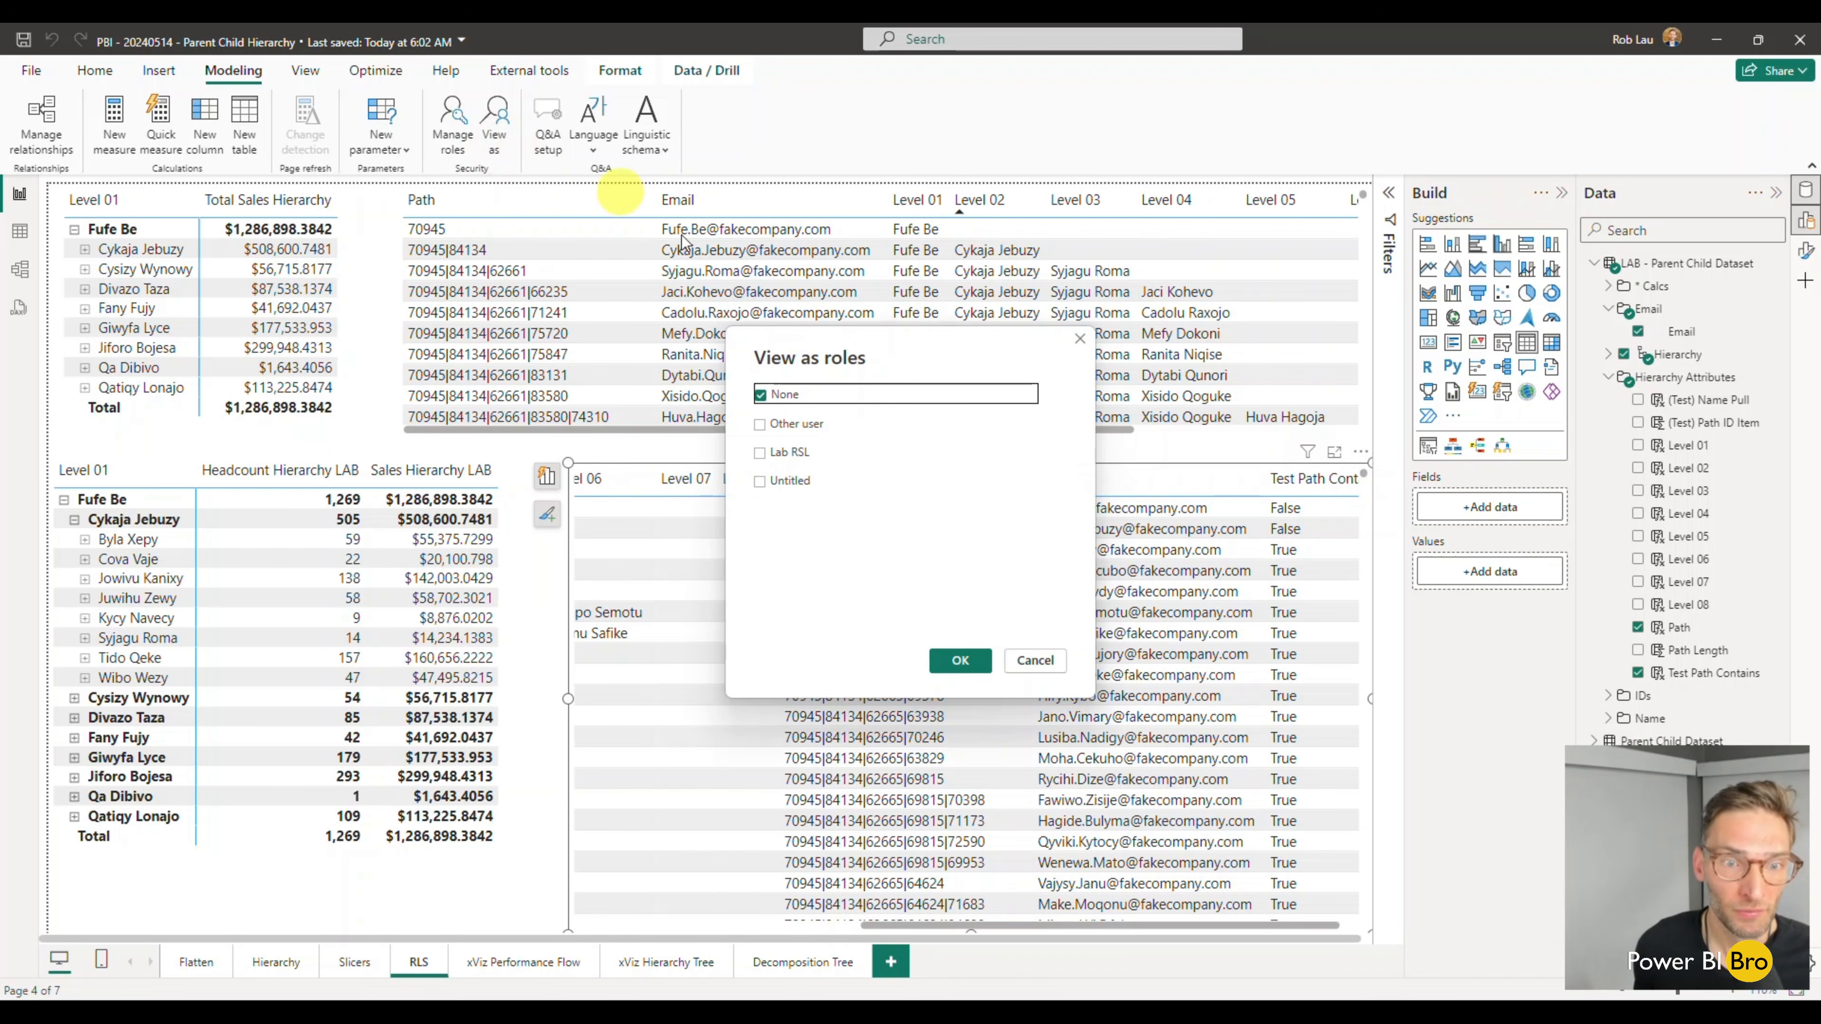
pyautogui.click(761, 453)
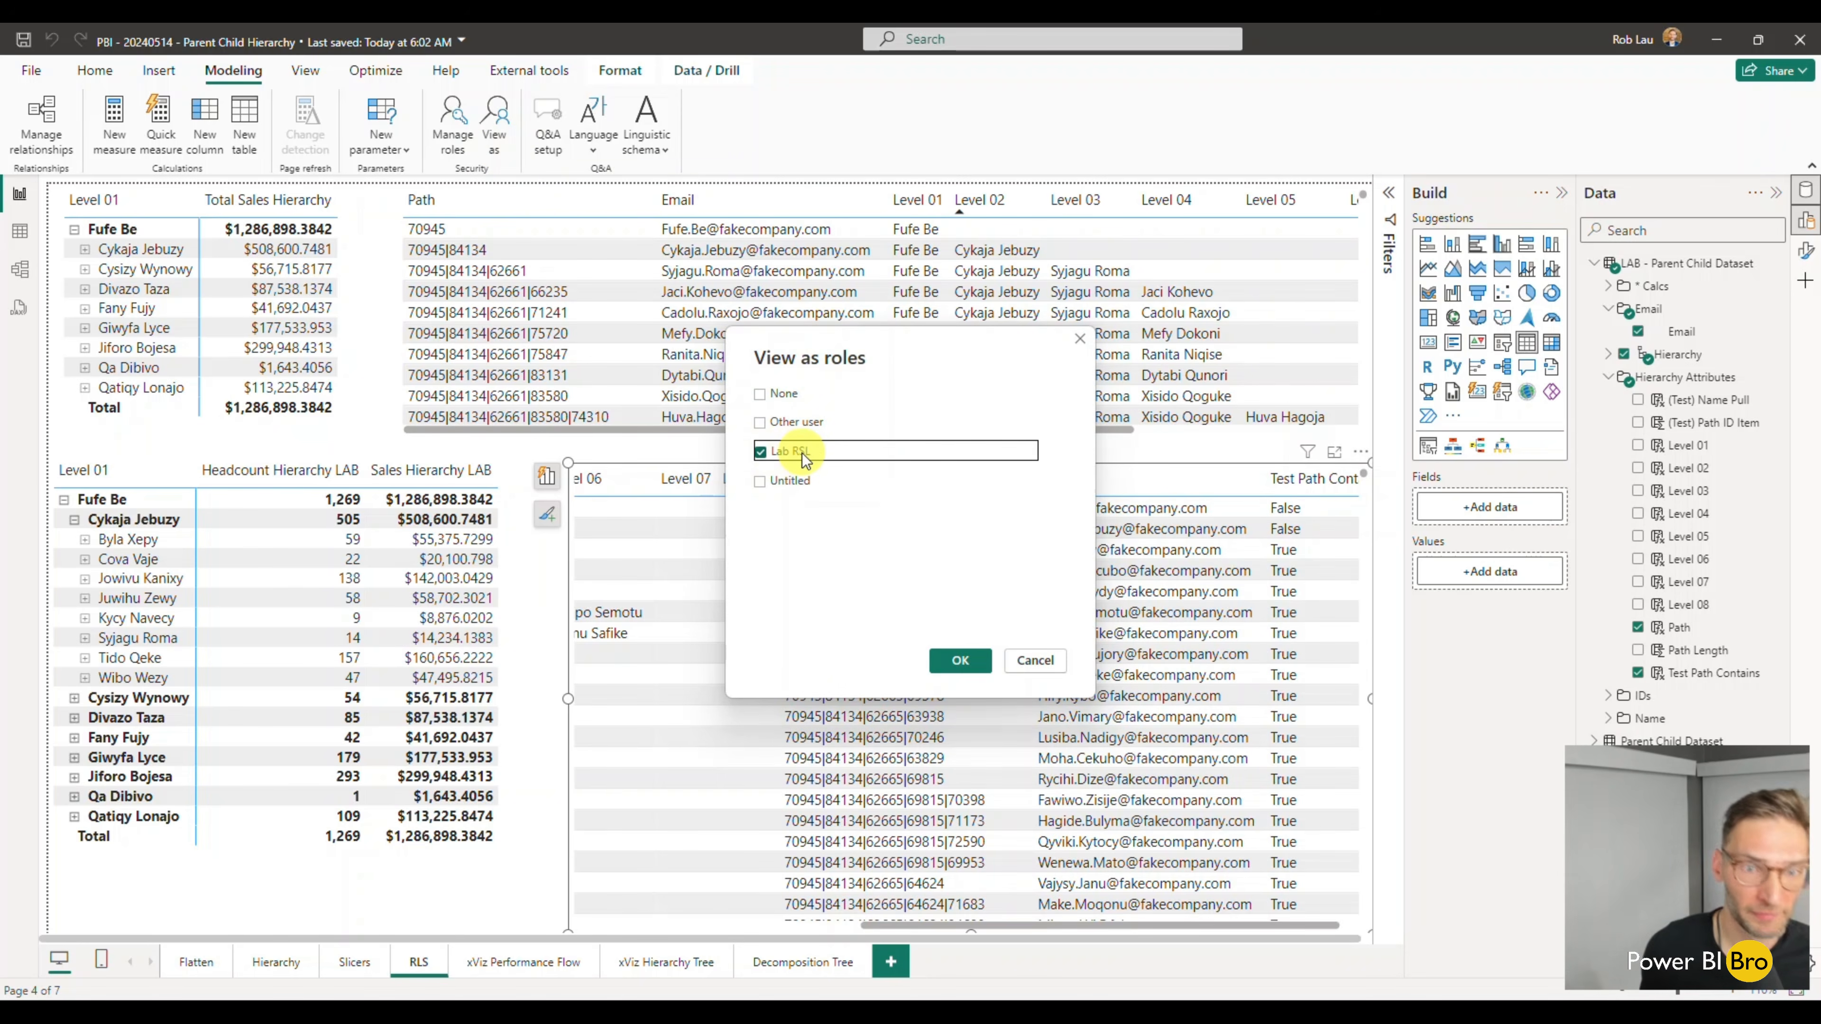
pyautogui.click(760, 422)
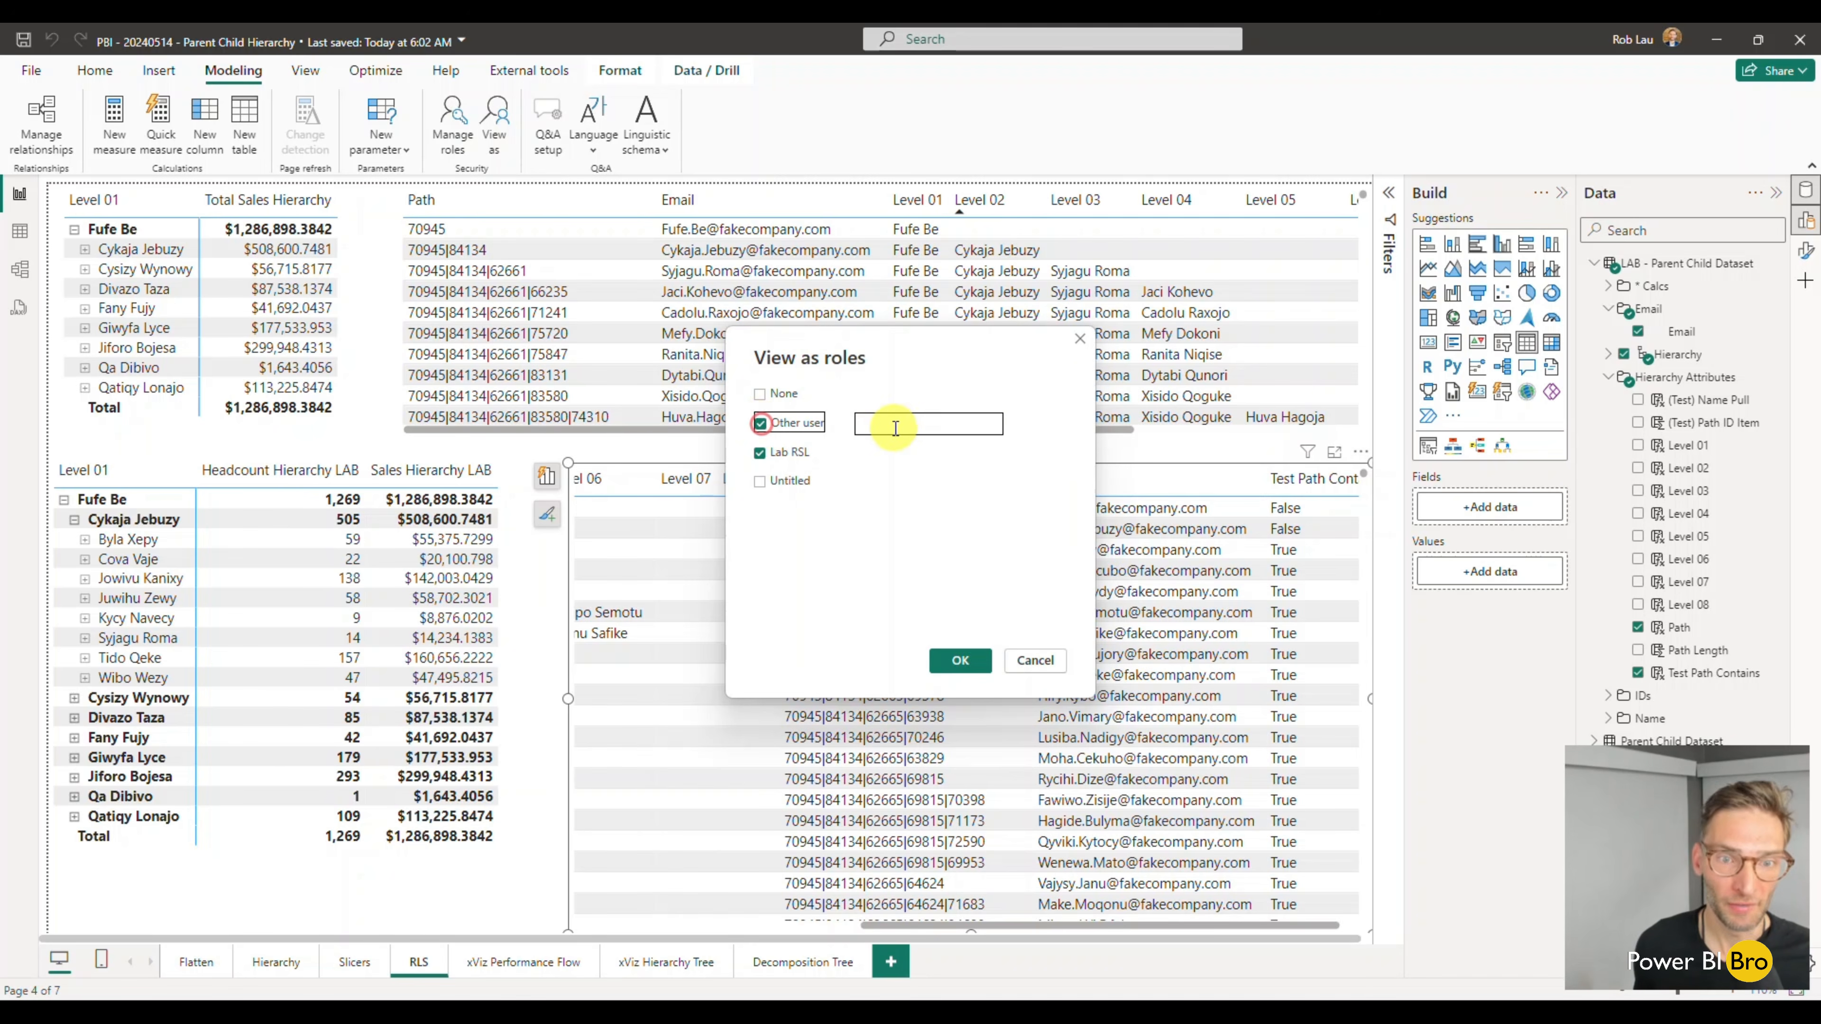
pyautogui.hotkey('ctrl', 'v')
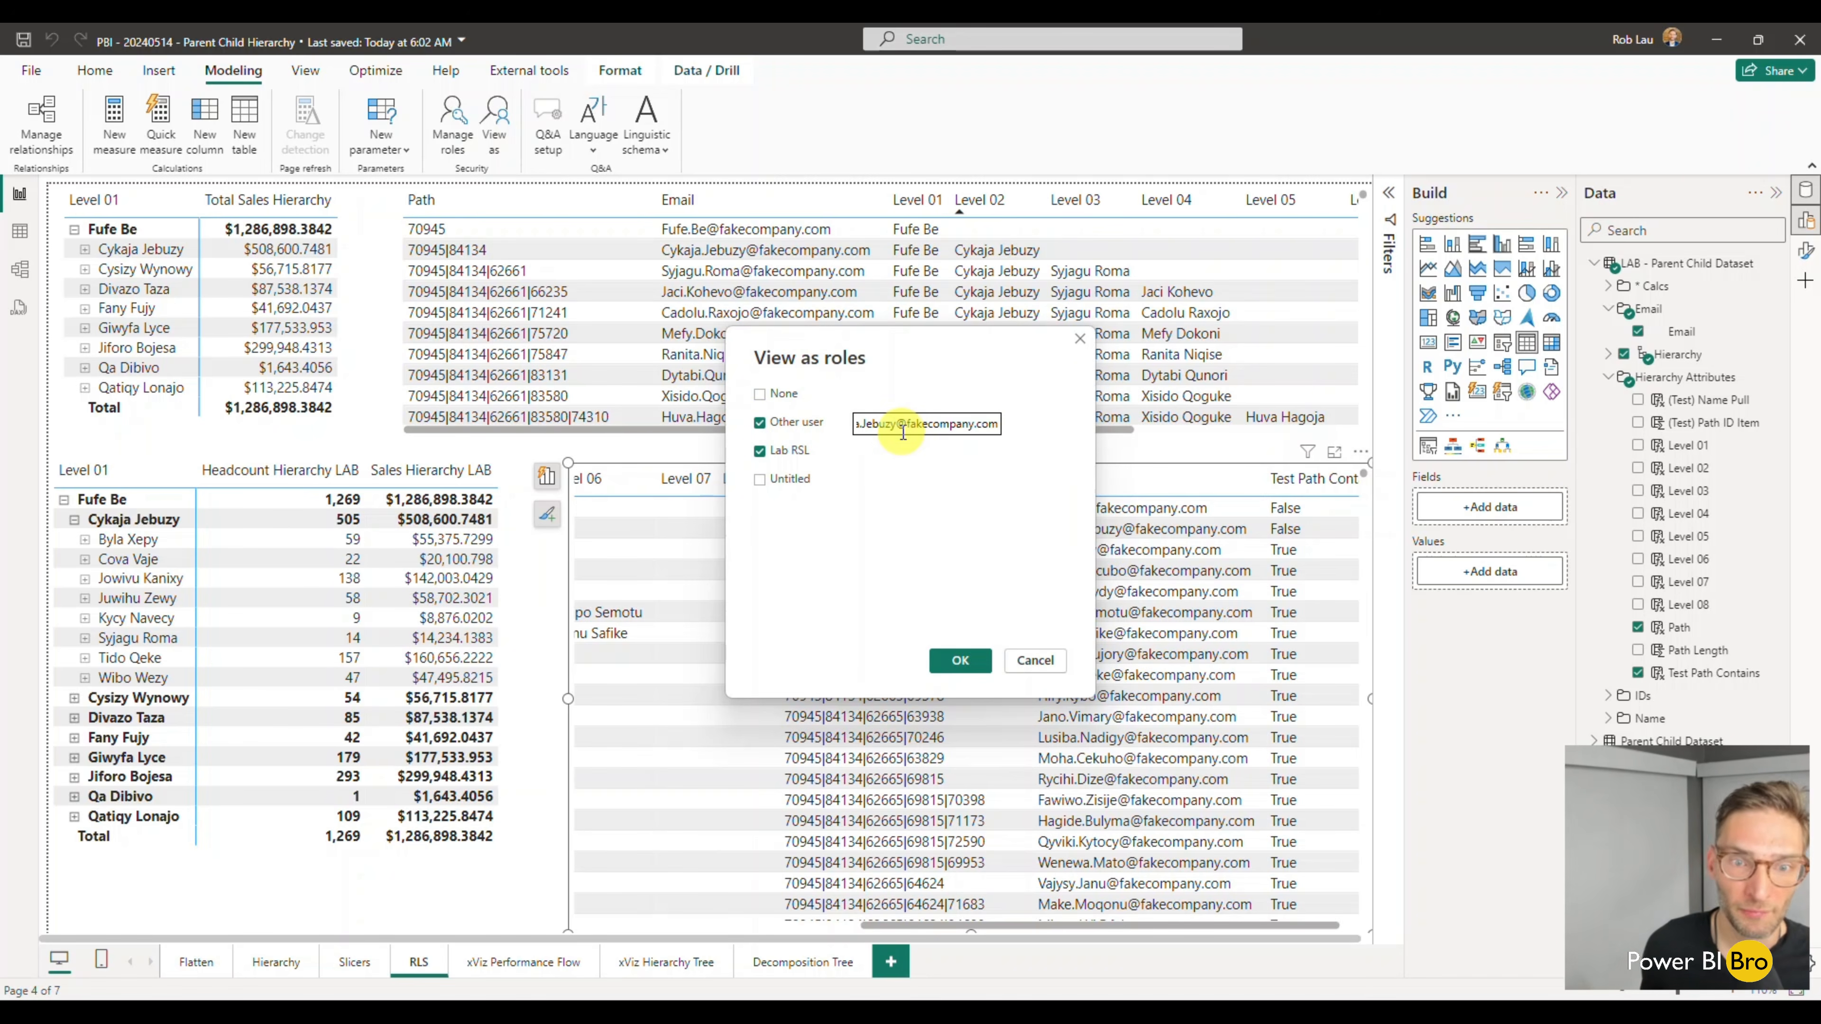
pyautogui.tripleClick(902, 428)
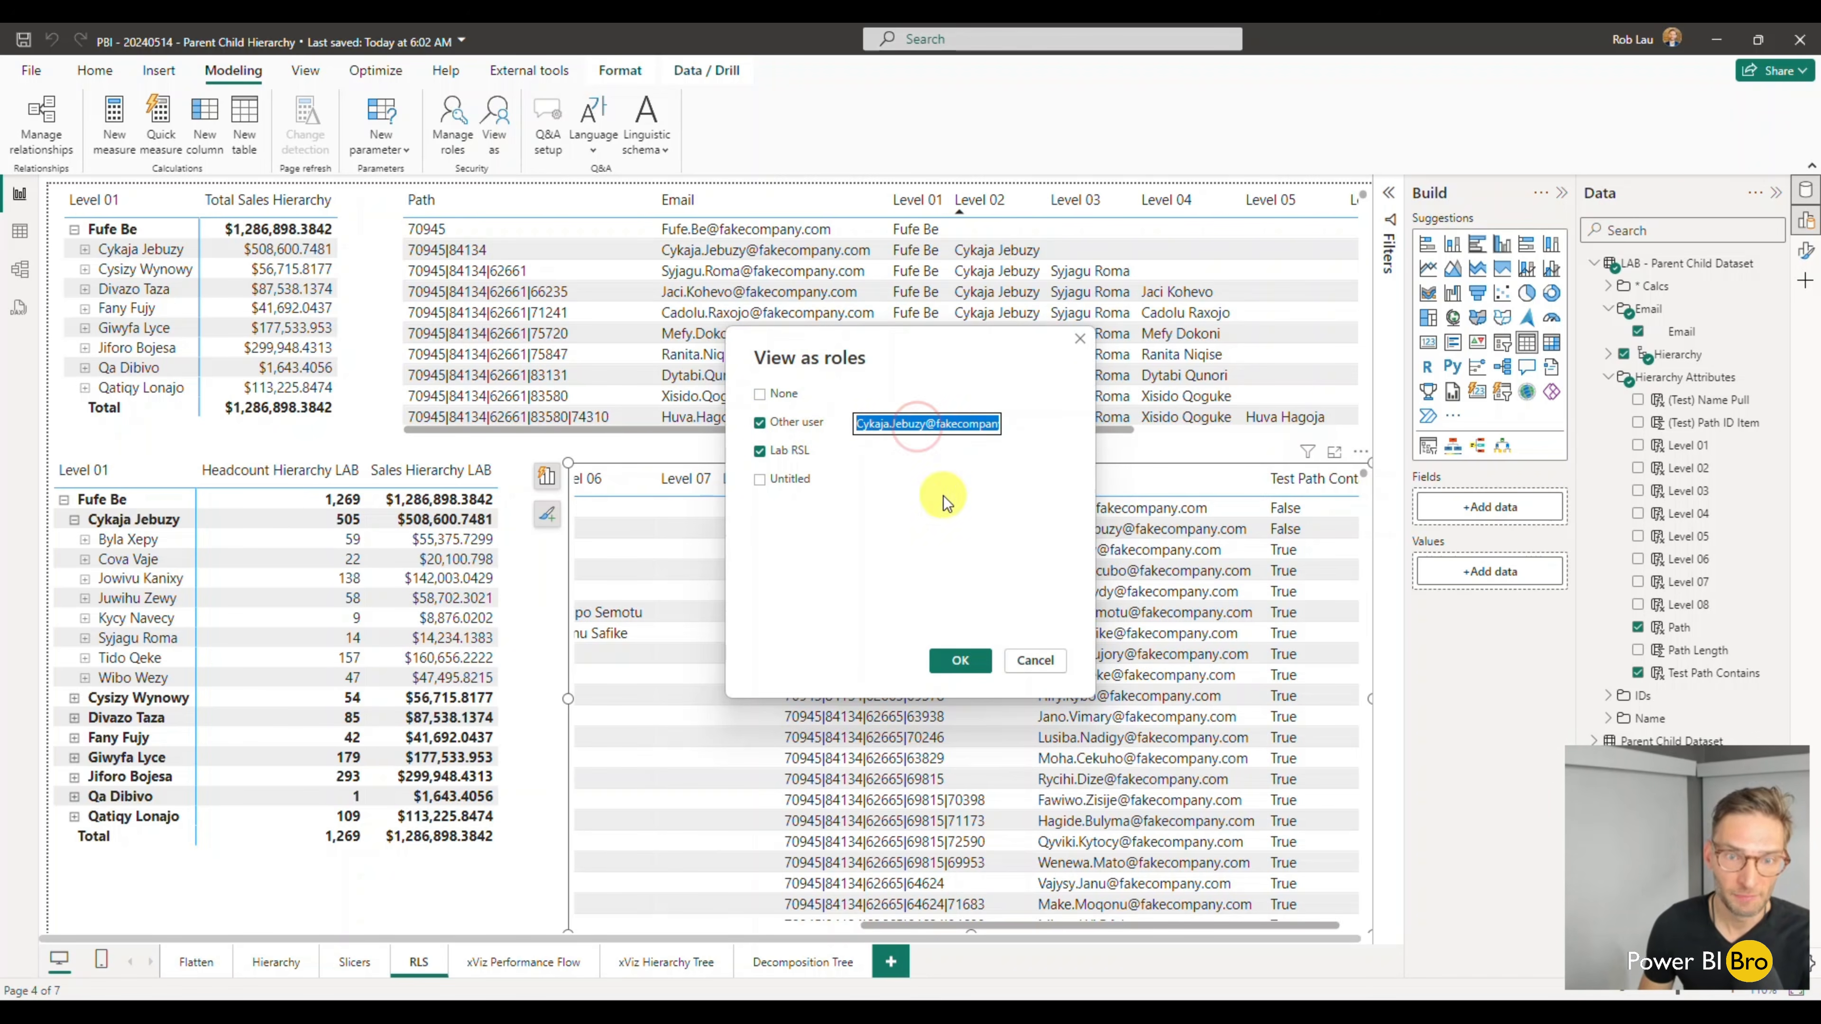
pyautogui.click(965, 653)
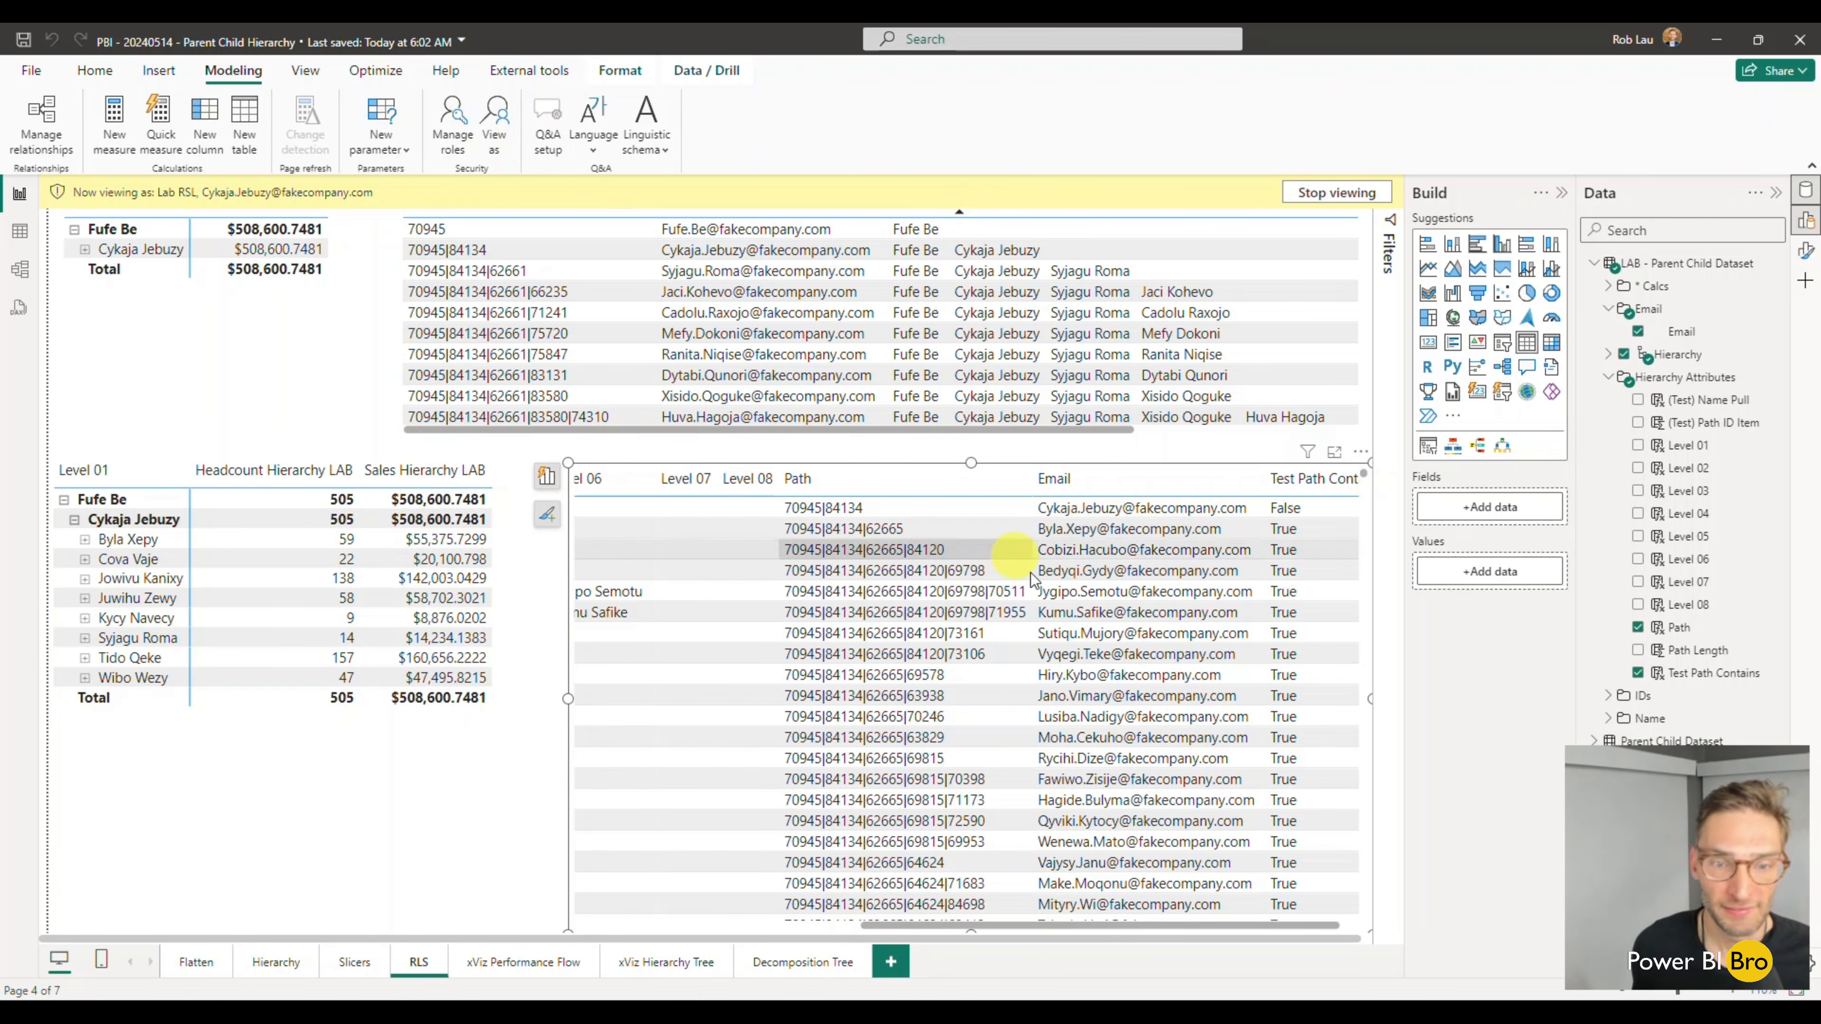
# - Remove the Test Path Contains field from the LAB table, and select the LAB headcount and sales matrix
pyautogui.scroll(-5, 1174, 742)
pyautogui.scroll(-8, 1174, 743)
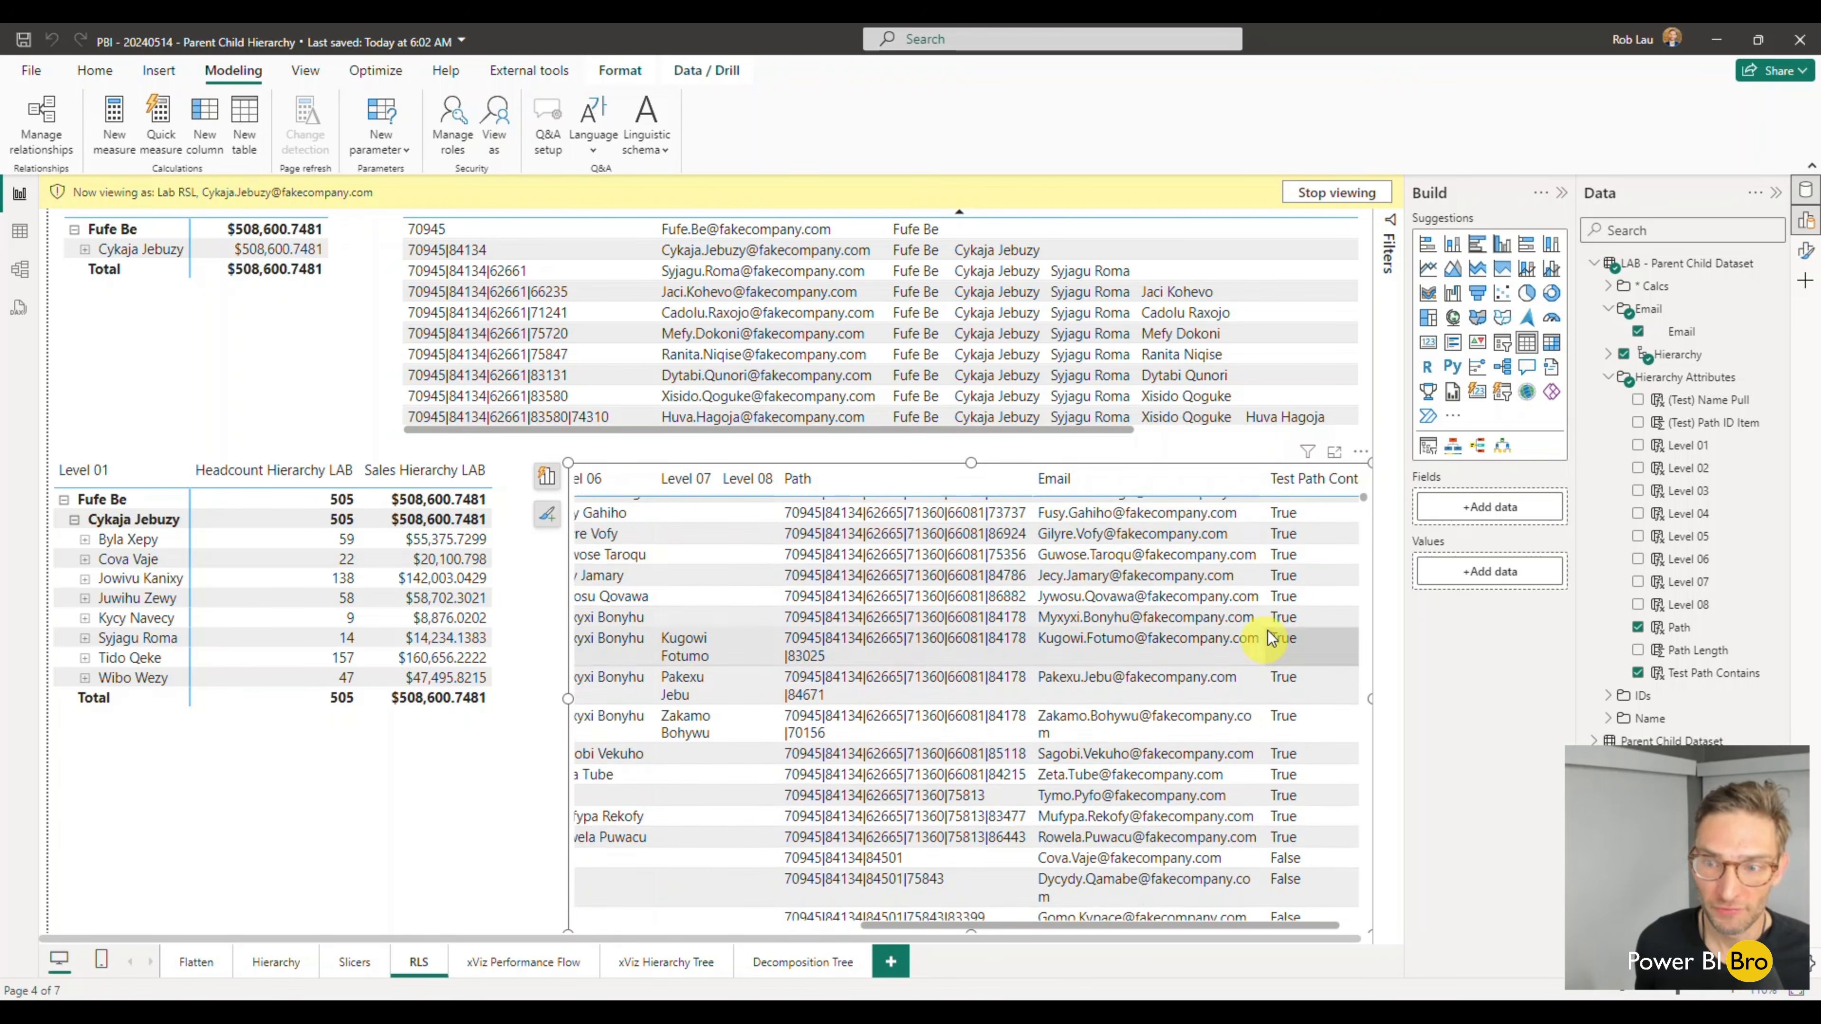
pyautogui.click(546, 476)
pyautogui.click(472, 900)
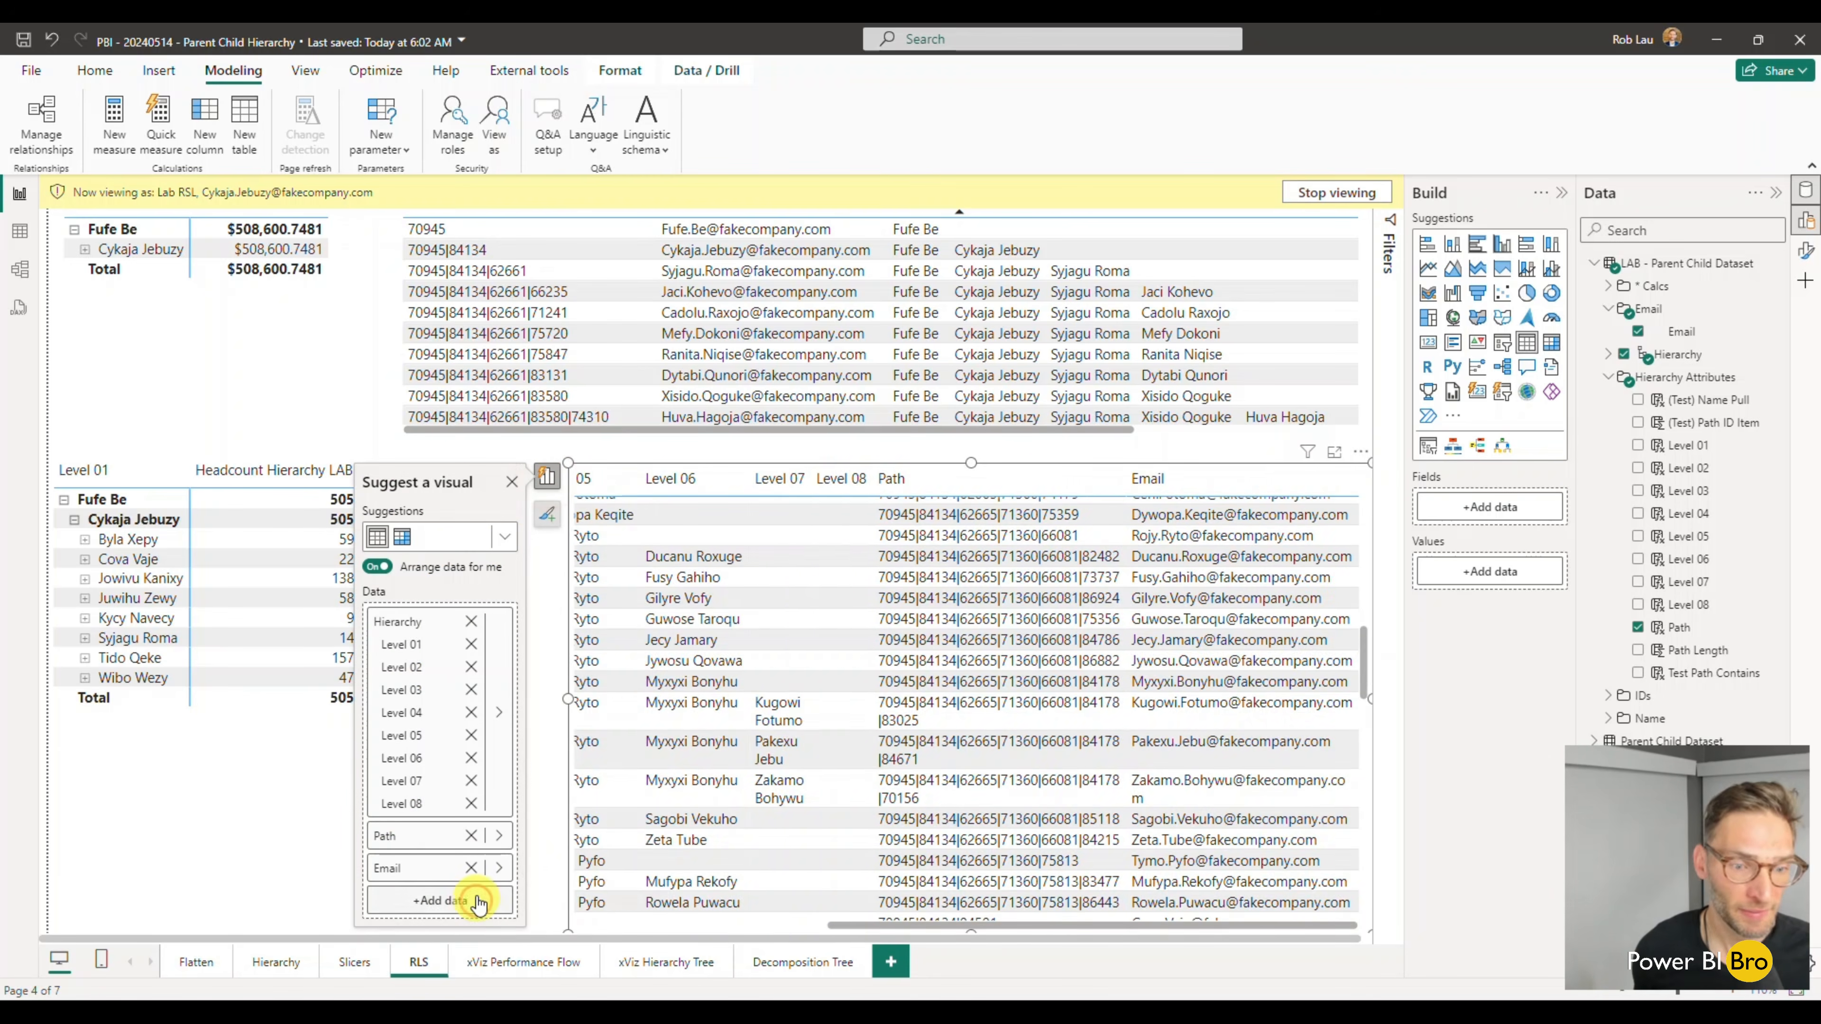
pyautogui.click(262, 847)
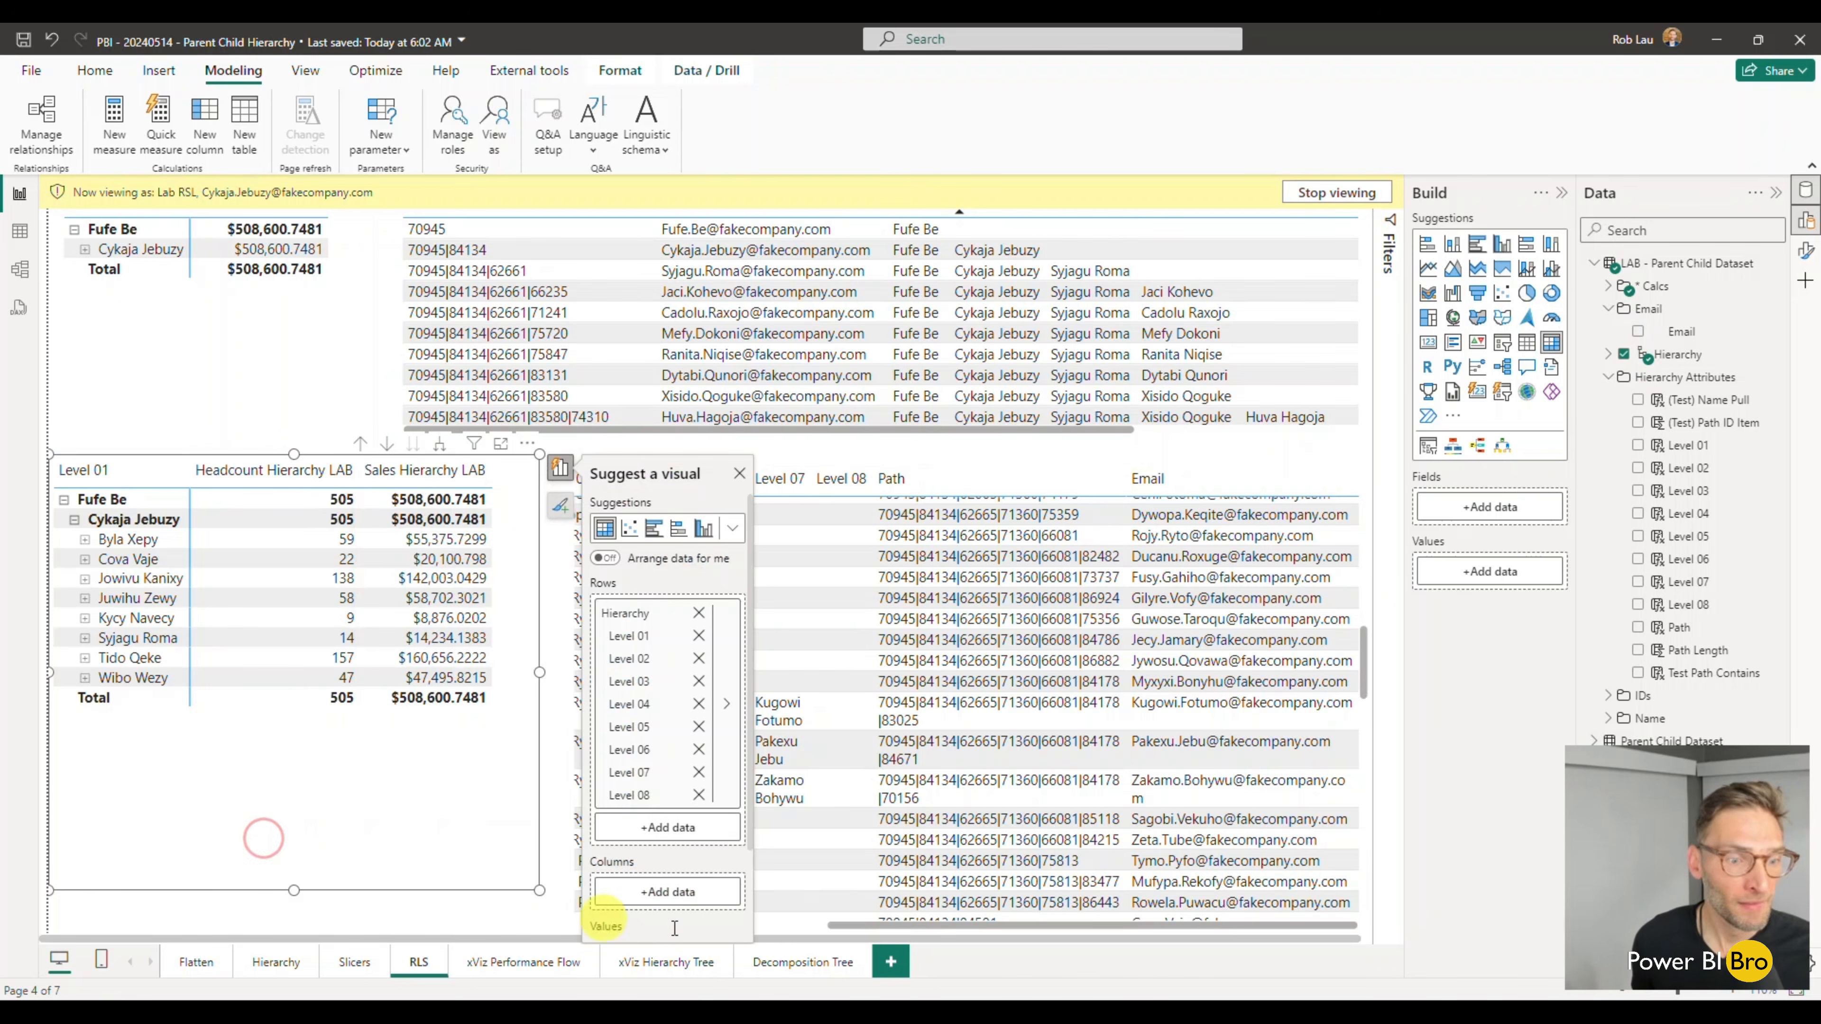
# - Check the xViz Performance Flow page under the role by expanding the second-level node, and stop viewing as the role
pyautogui.moveTo(922, 927); pyautogui.dragTo(452, 928)
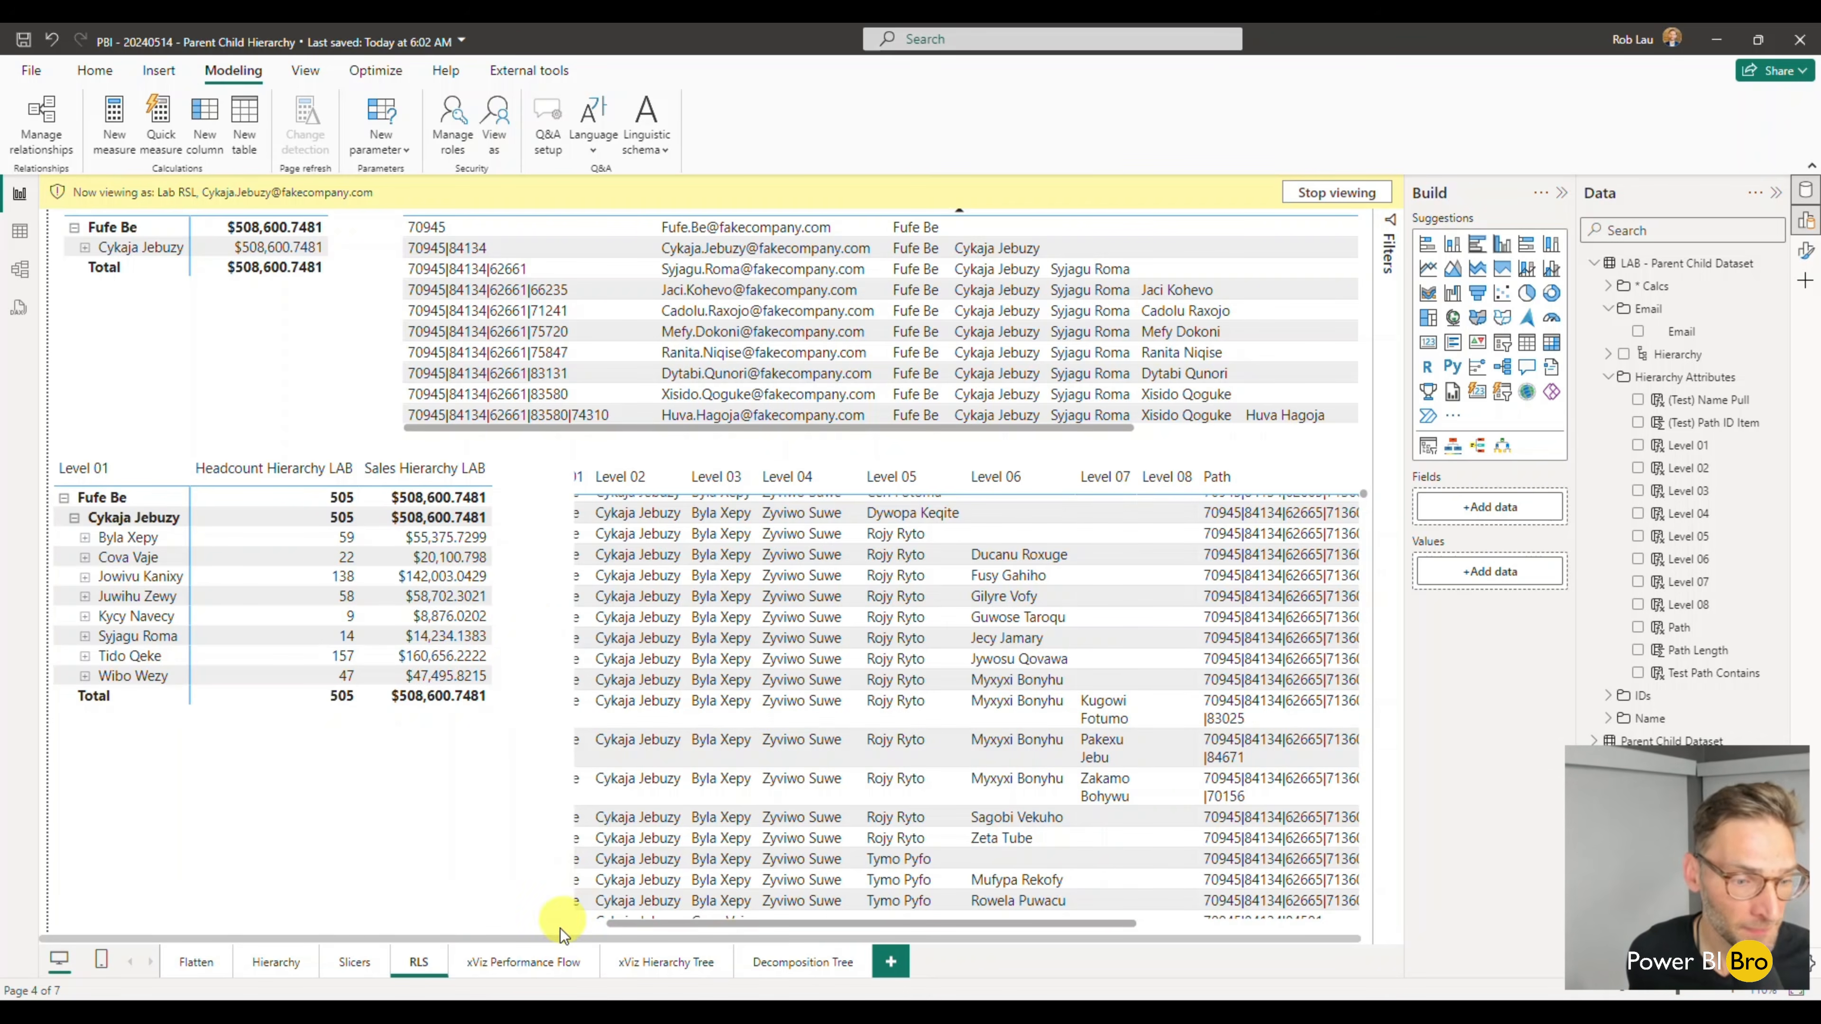
pyautogui.click(518, 963)
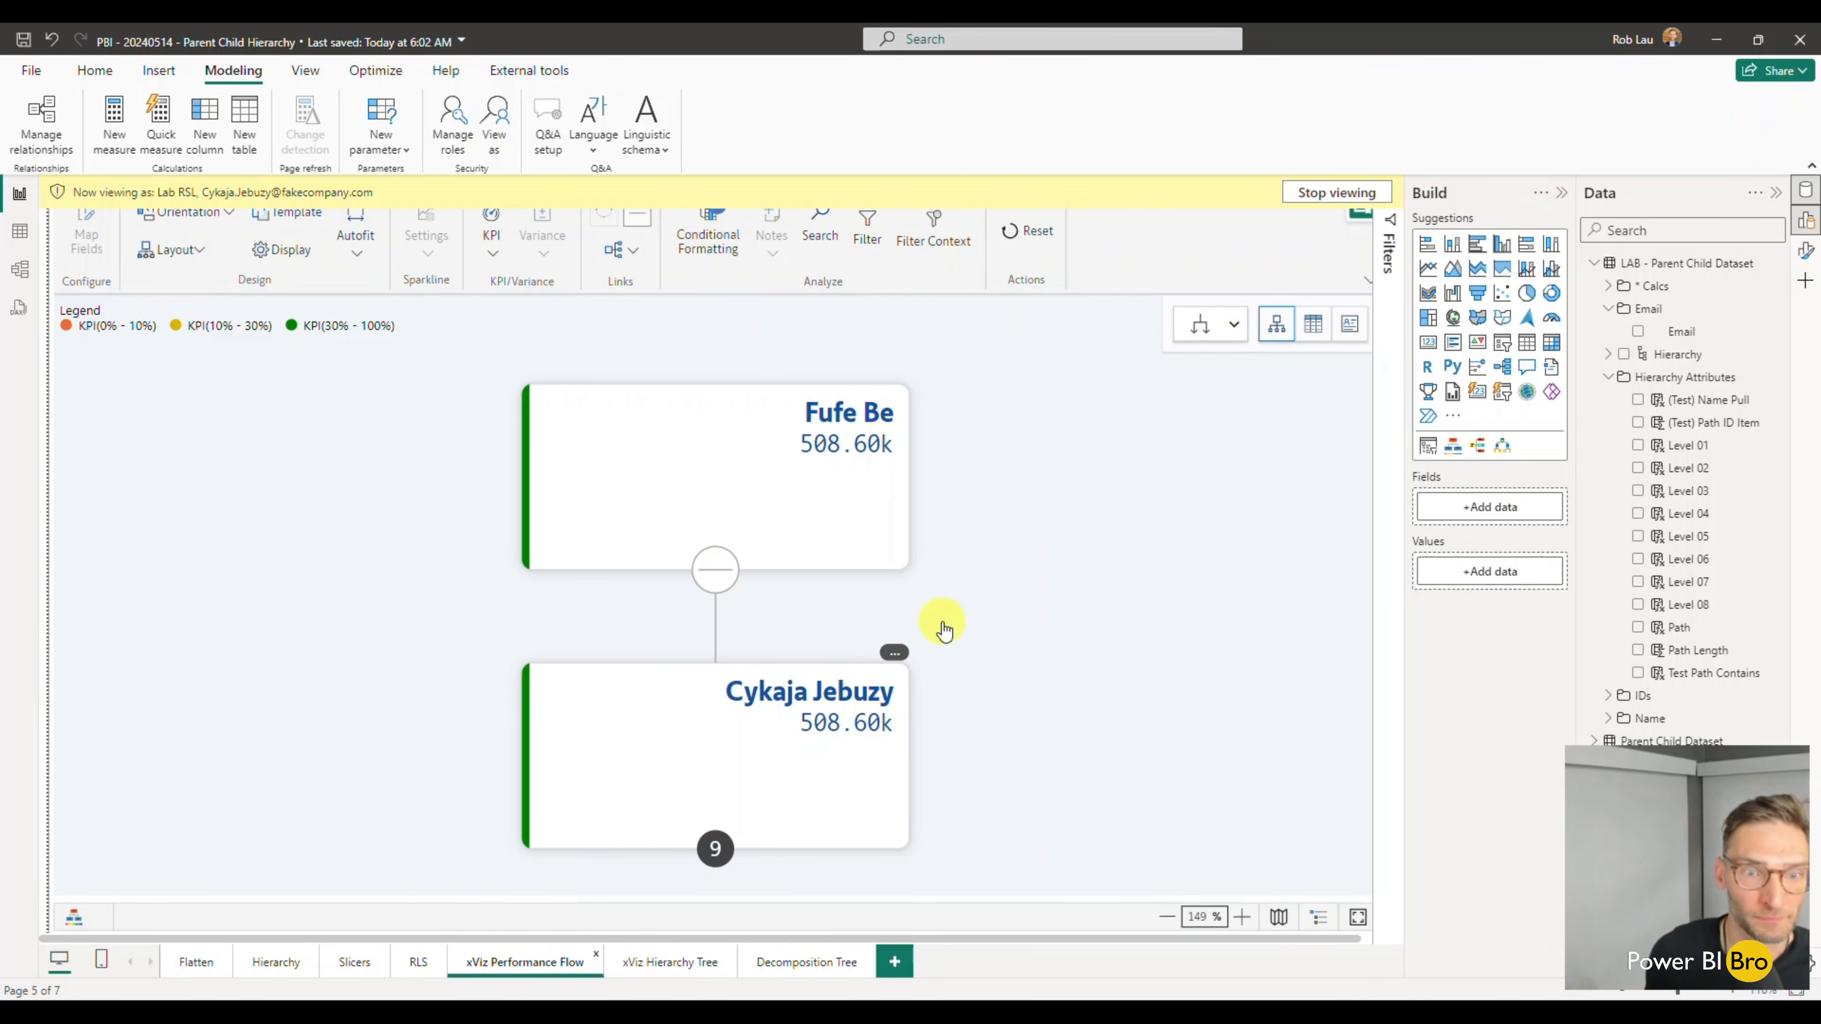
pyautogui.click(716, 847)
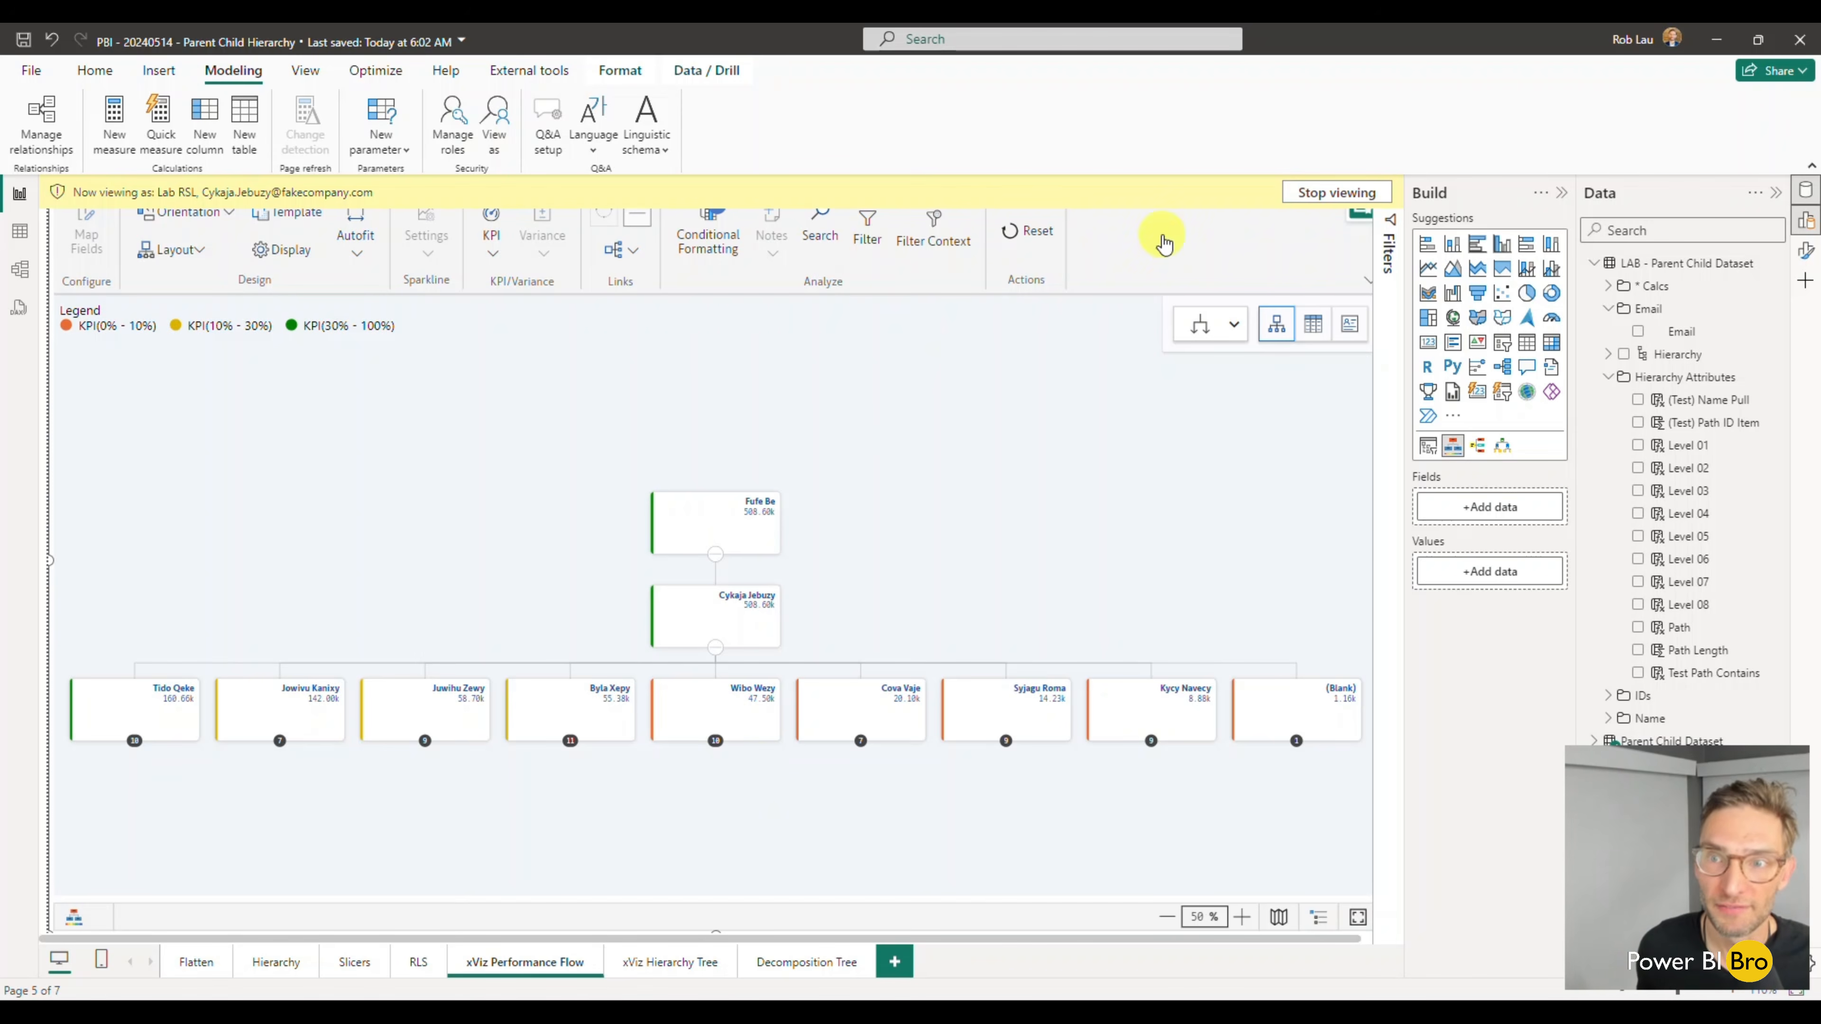
pyautogui.click(1313, 192)
pyautogui.moveTo(749, 495)
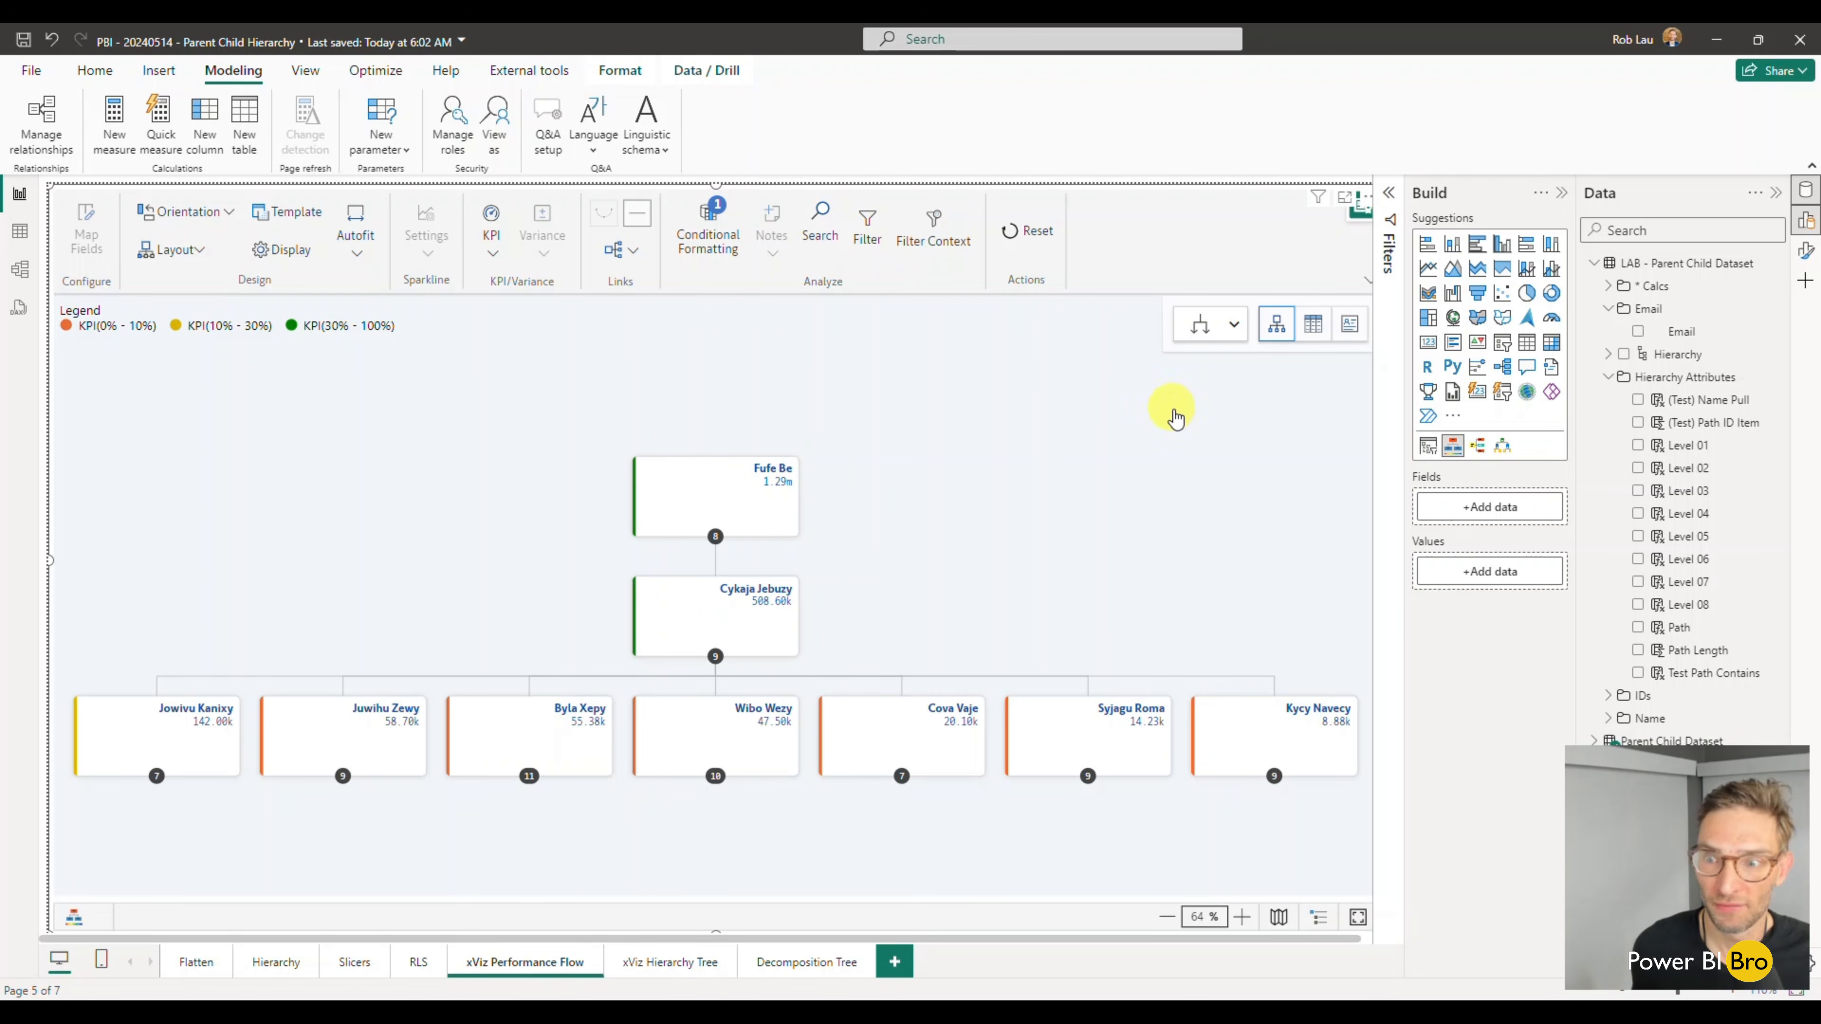
# - Drill down the performance flow chart through the first third-level node, the second node beneath it and the third node beneath that
pyautogui.click(1002, 421)
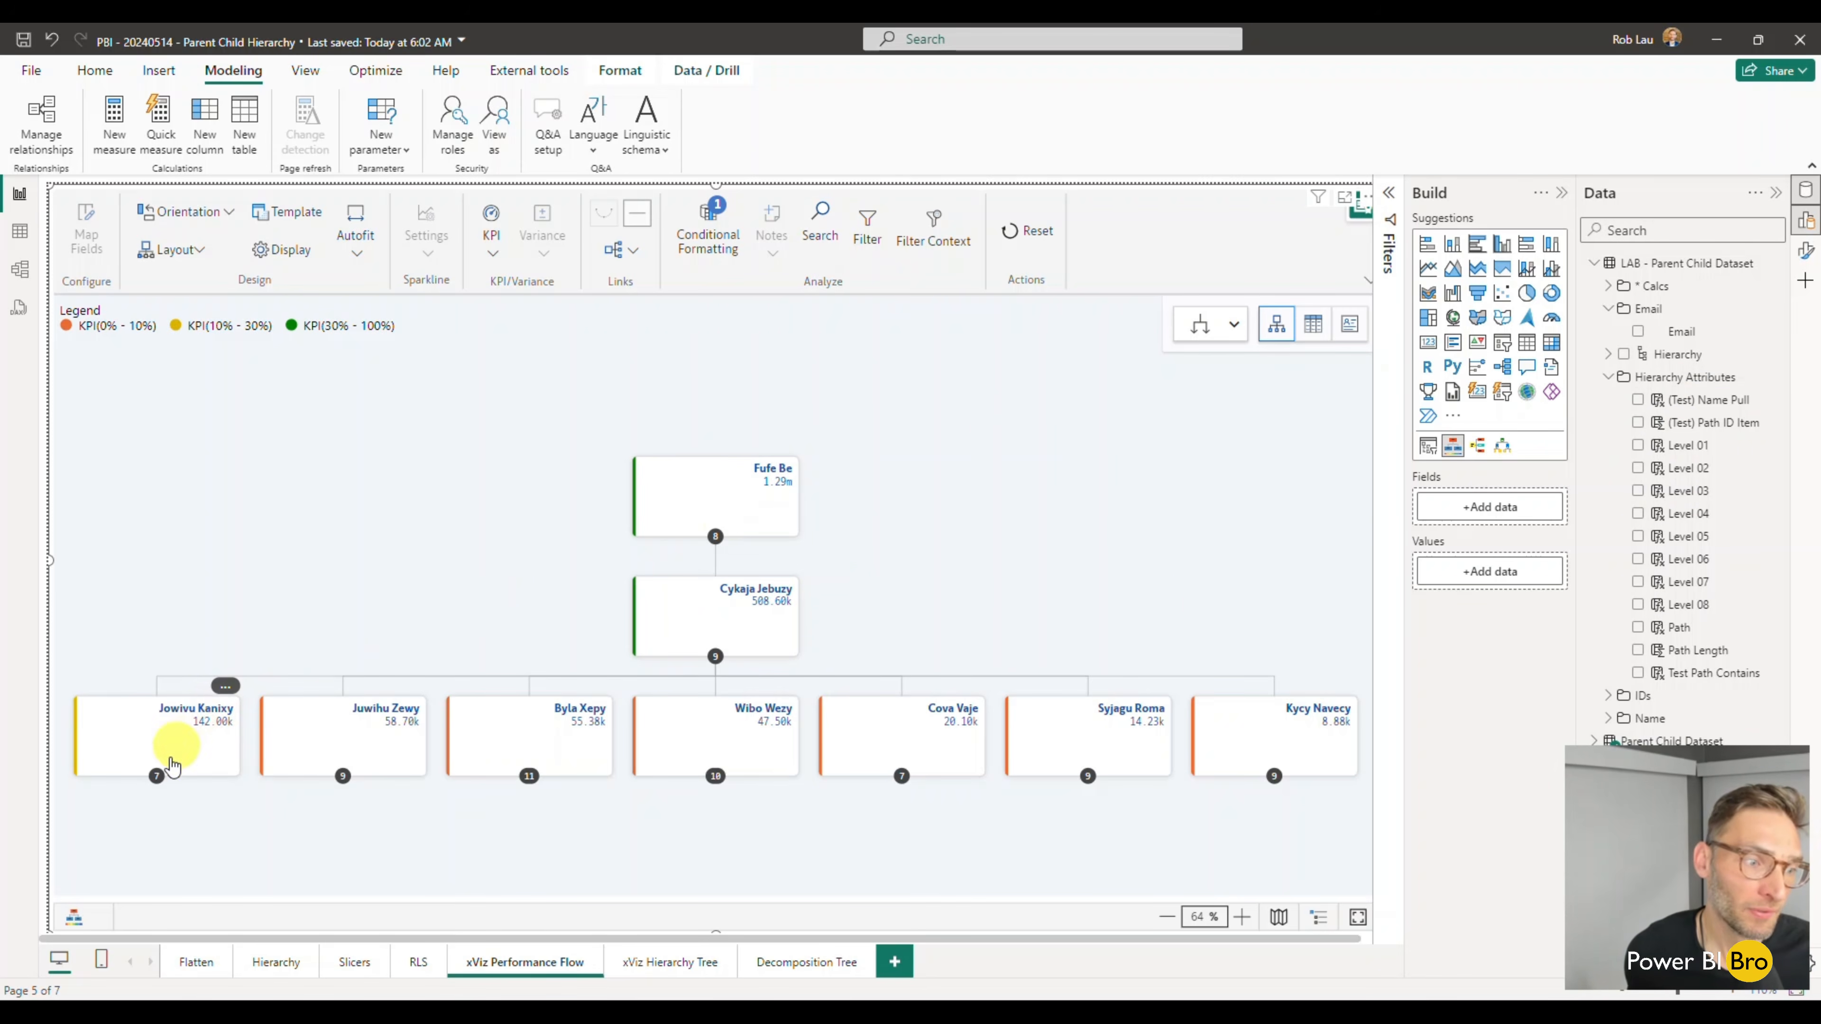
pyautogui.click(155, 778)
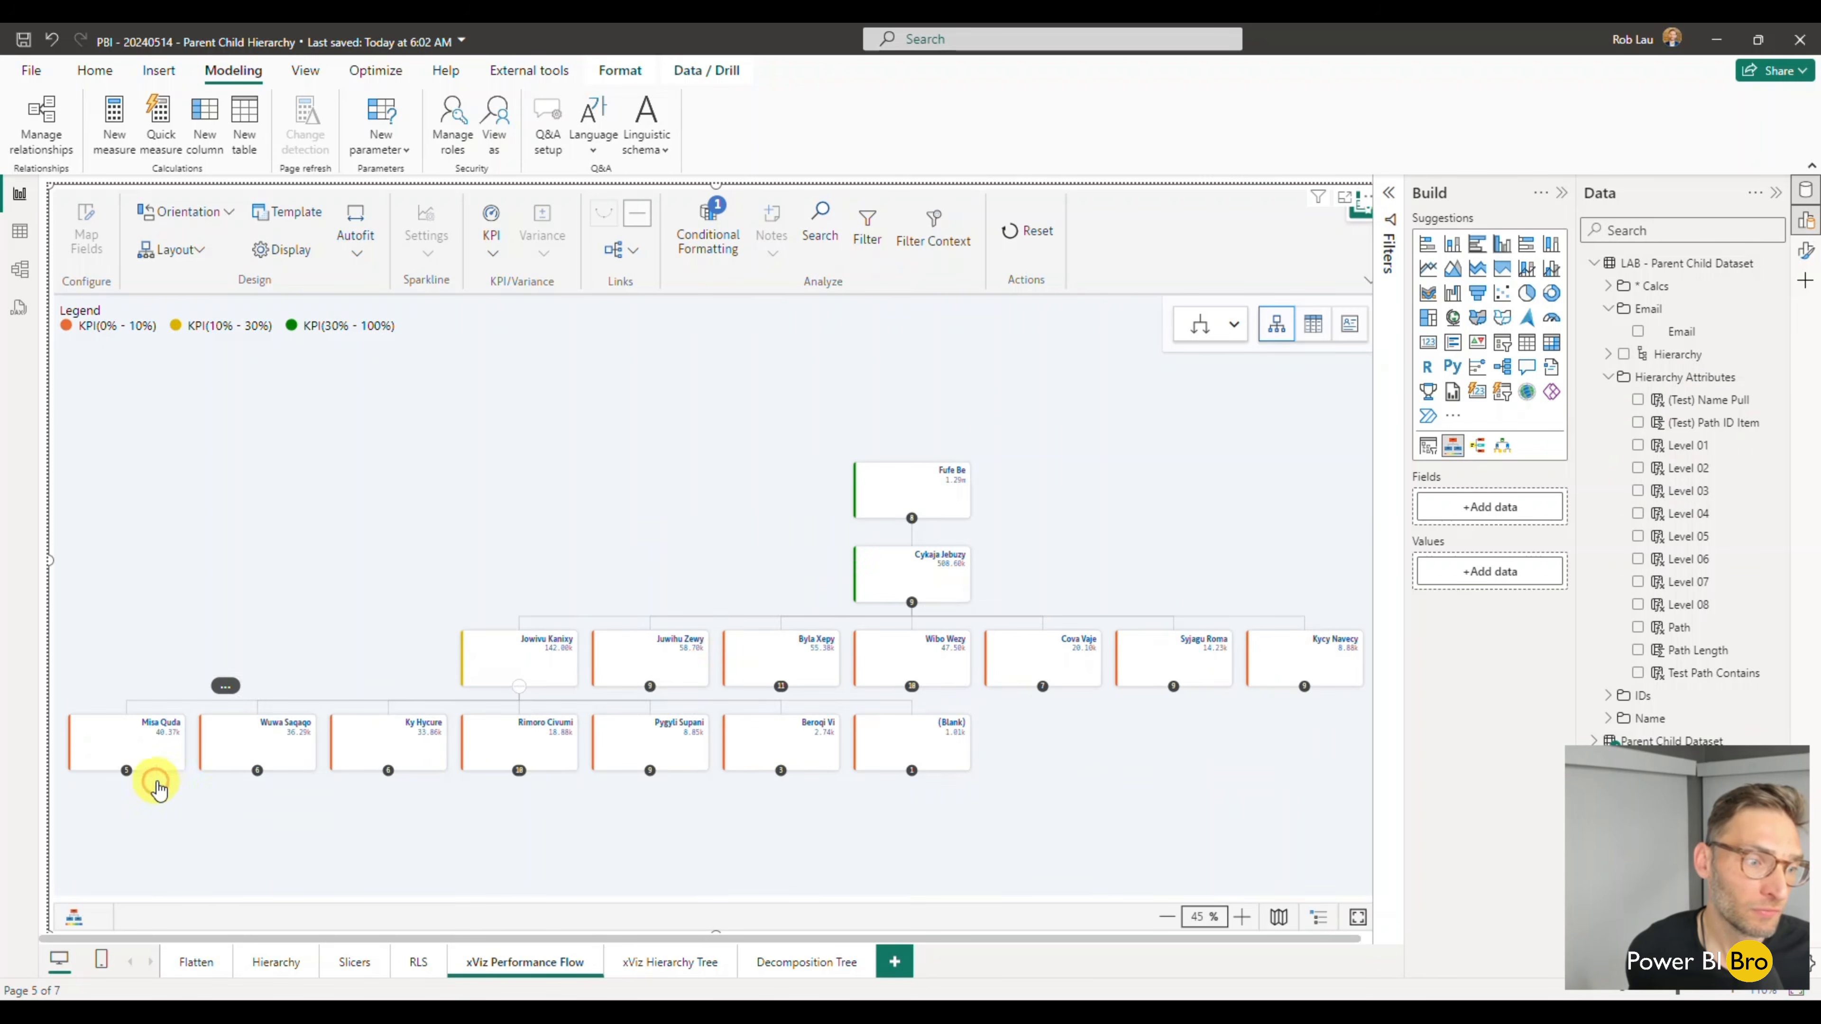
pyautogui.click(257, 771)
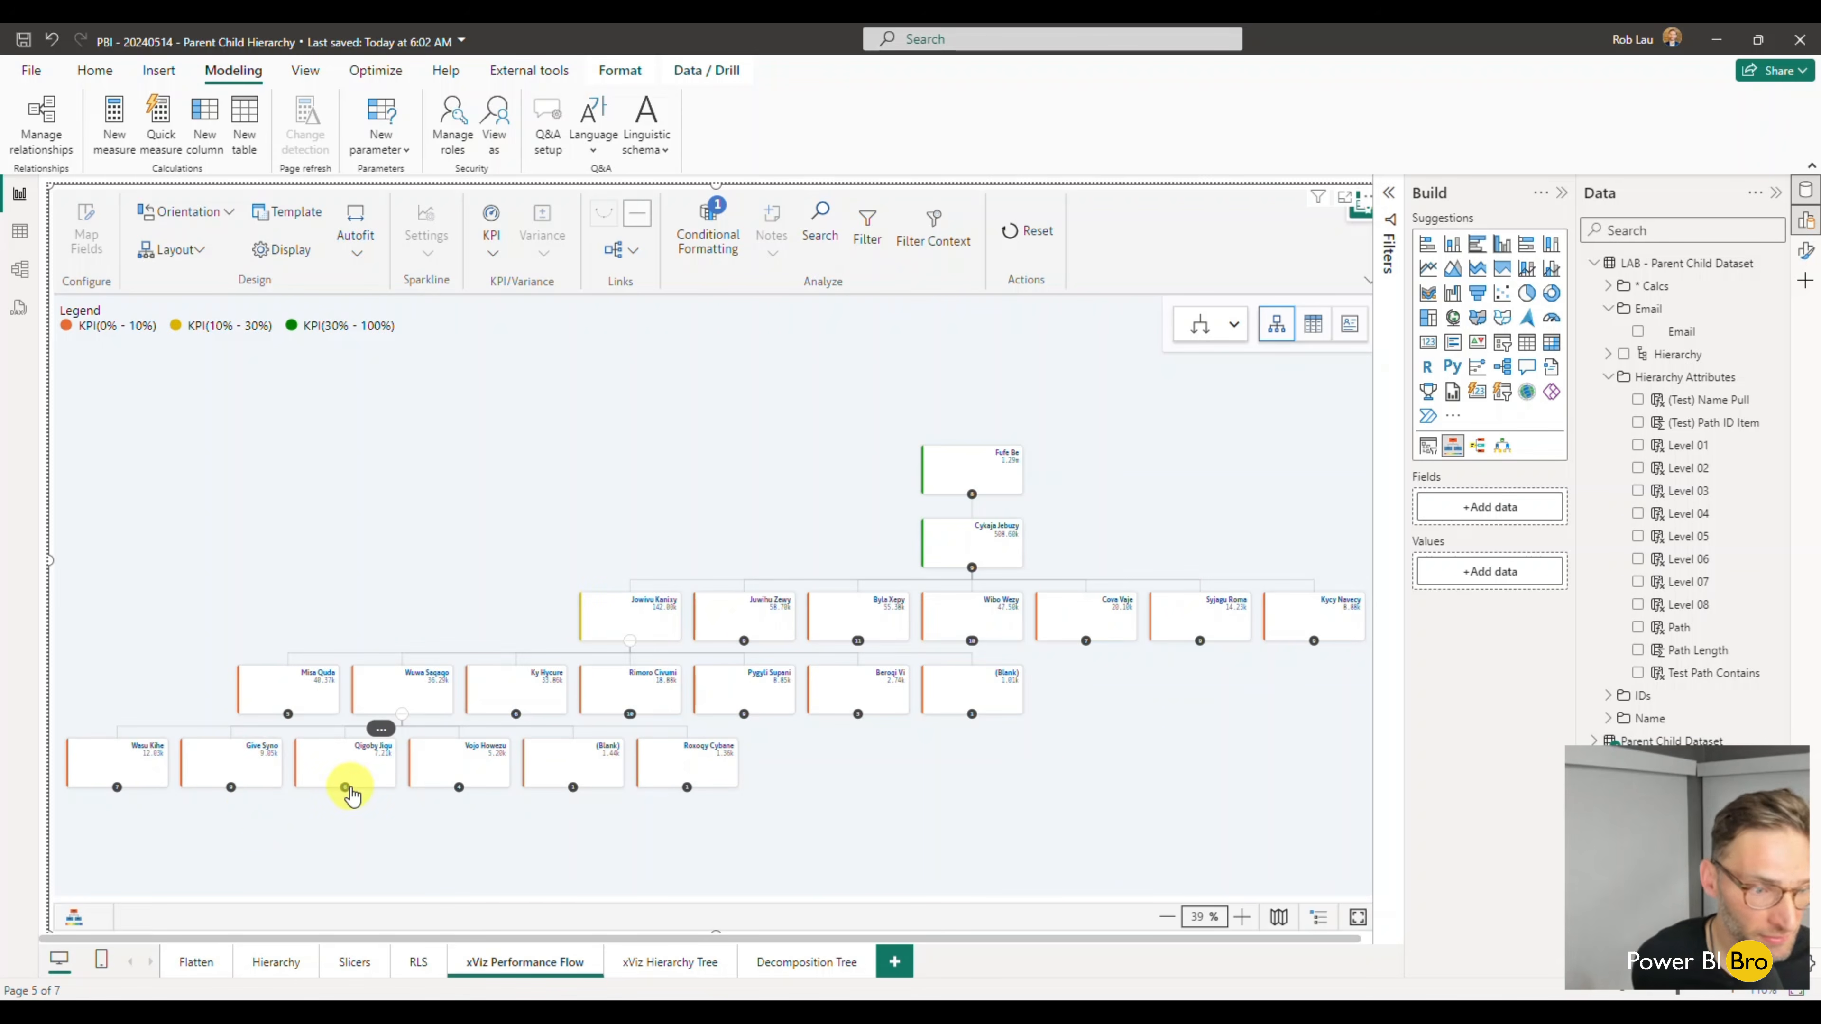
pyautogui.click(344, 787)
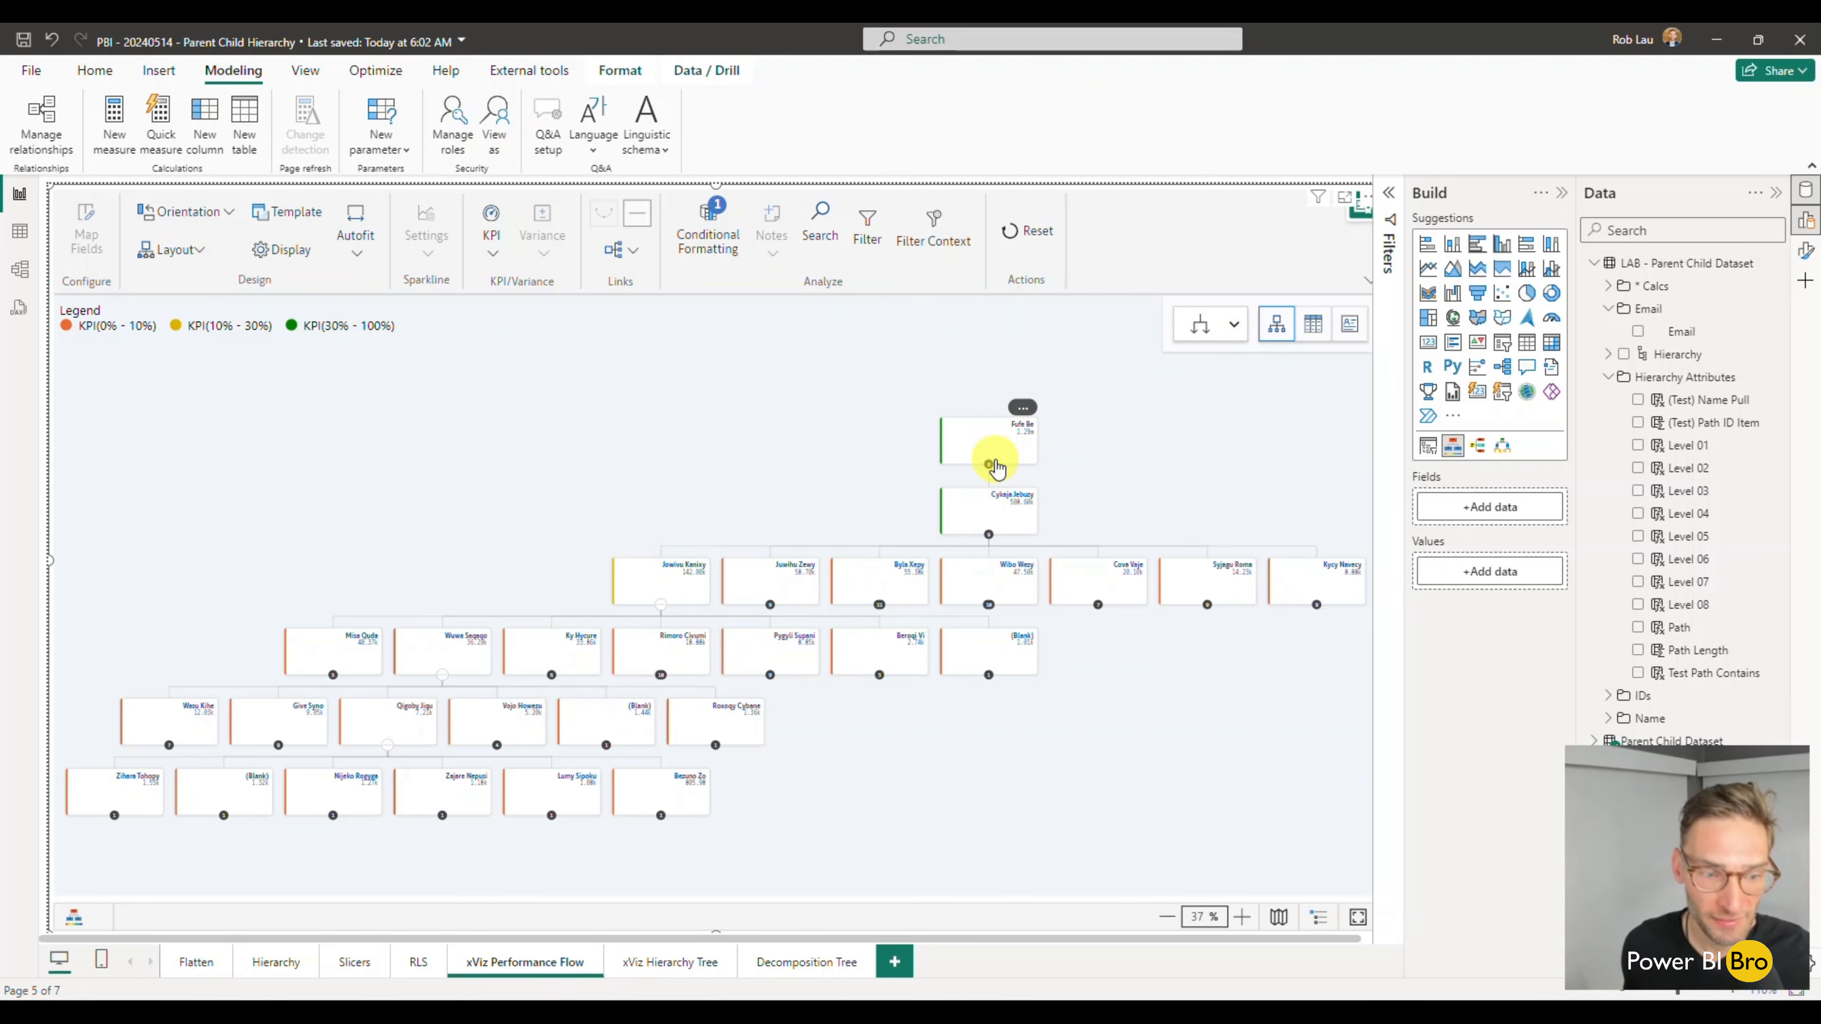
pyautogui.moveTo(997, 467)
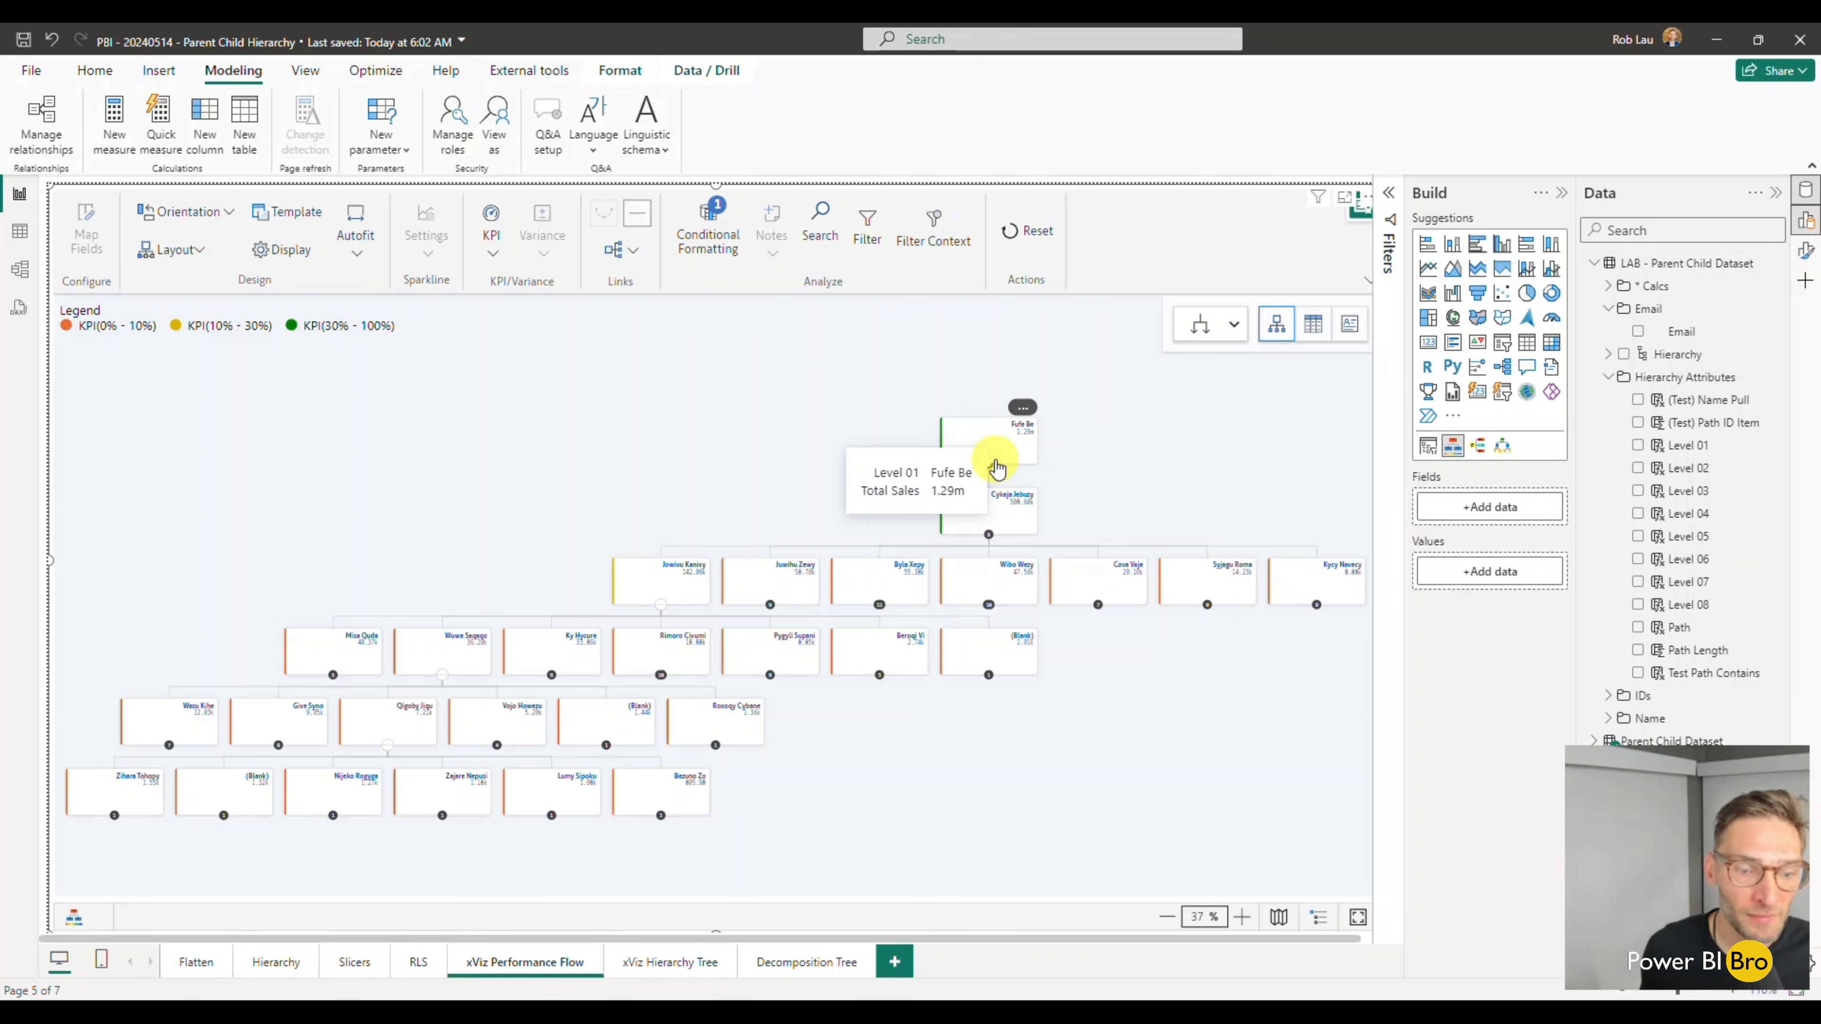
# - Expand the Level 01 node of the headcount tree on the xViz Hierarchy Tree page to examine its direct reports
pyautogui.click(655, 964)
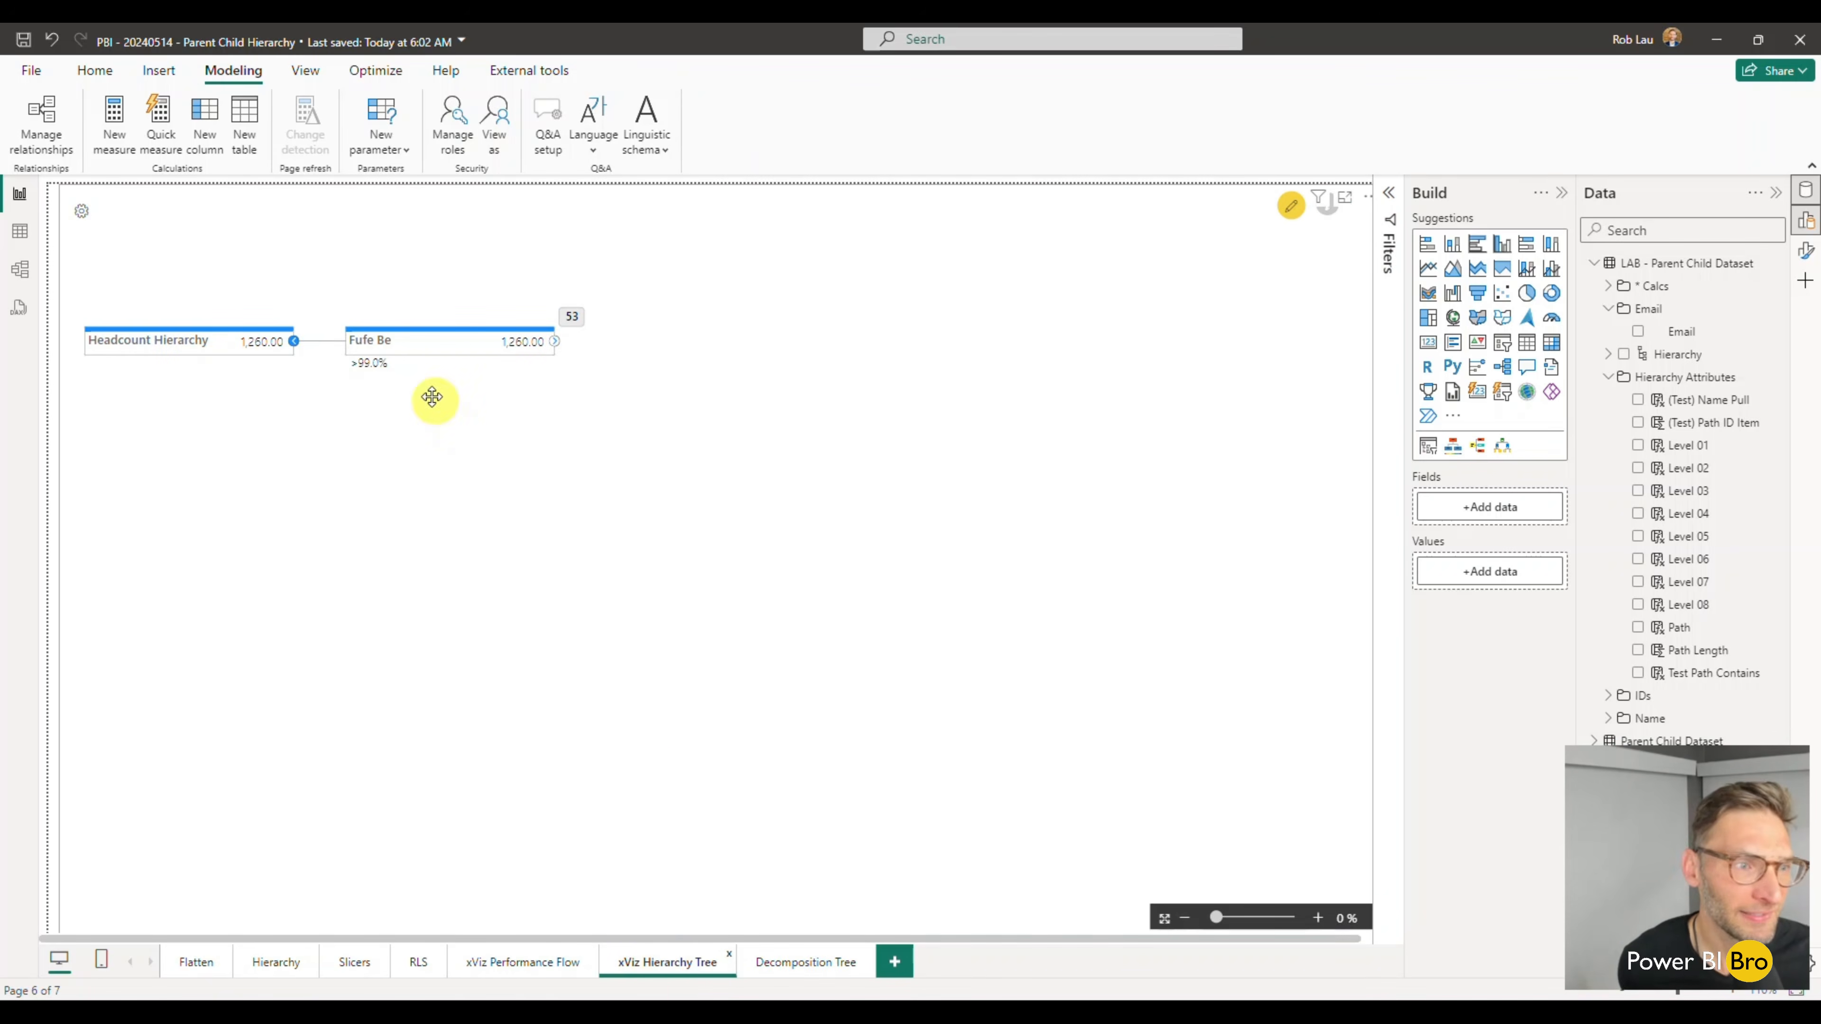
pyautogui.click(578, 318)
pyautogui.click(576, 317)
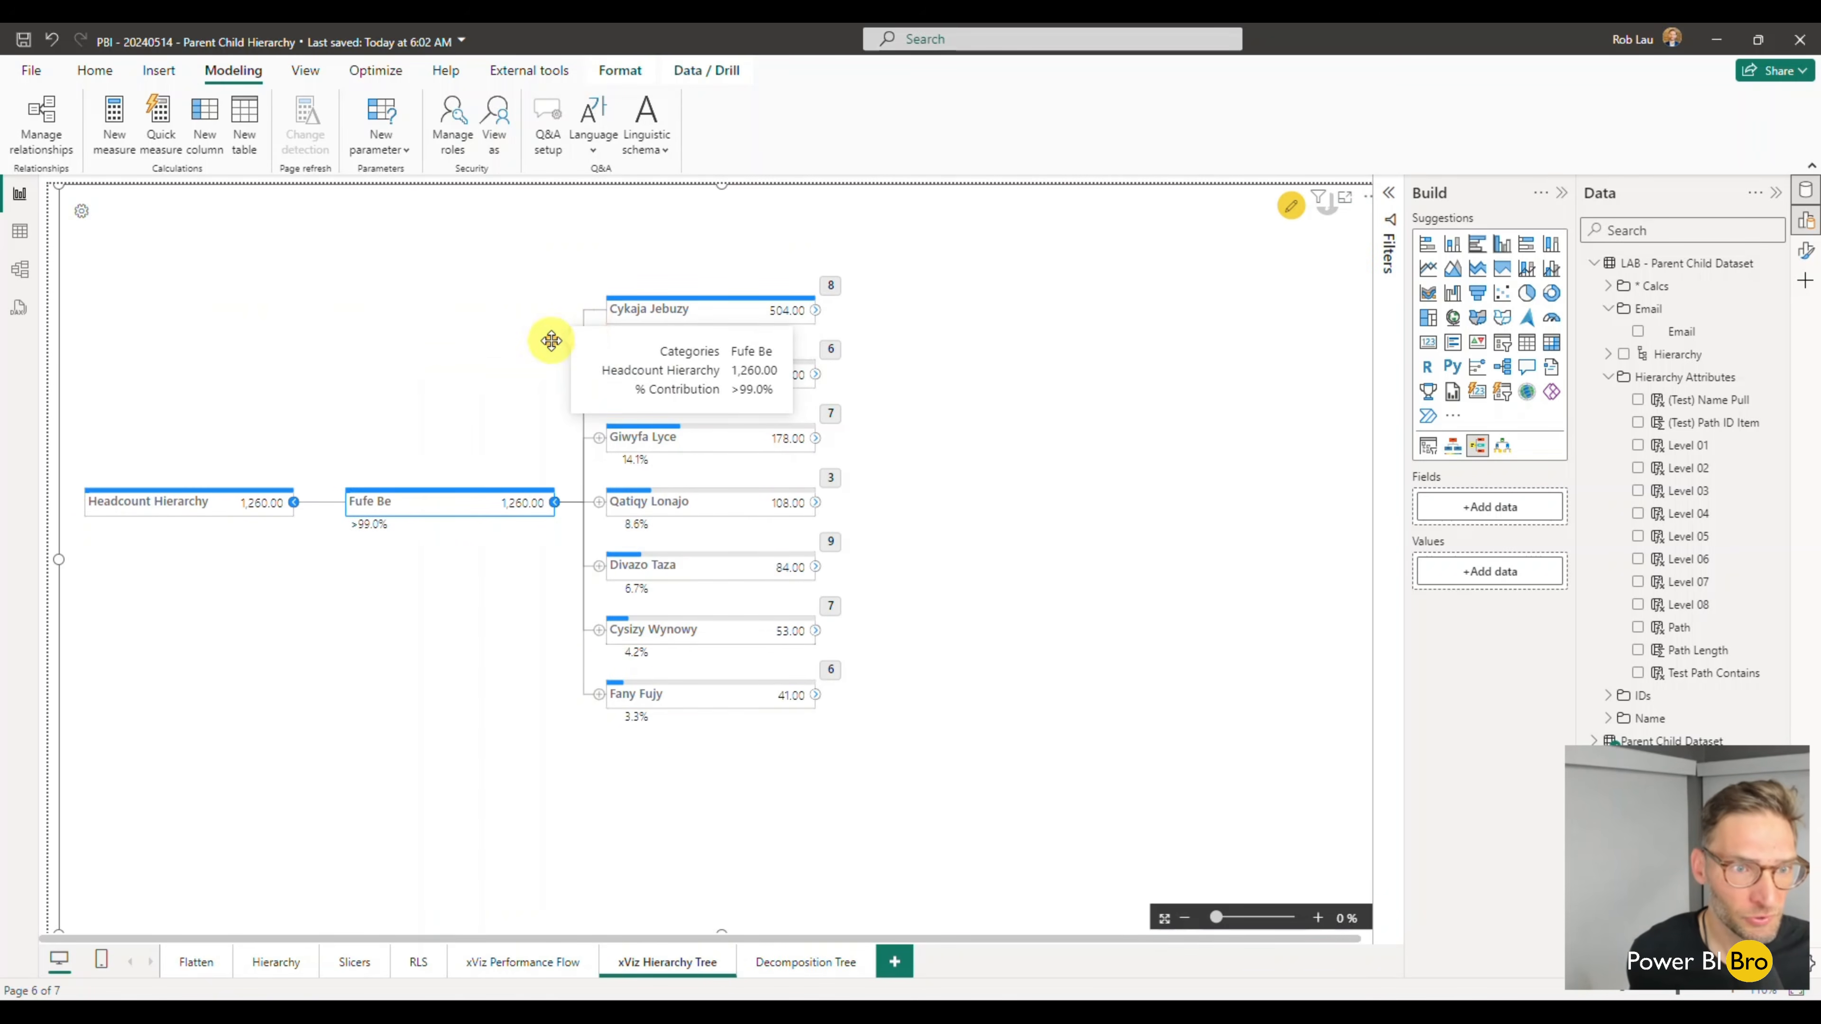
# - Replace the existing visual on the Decomposition Tree page with a new blank decomposition tree
pyautogui.click(802, 961)
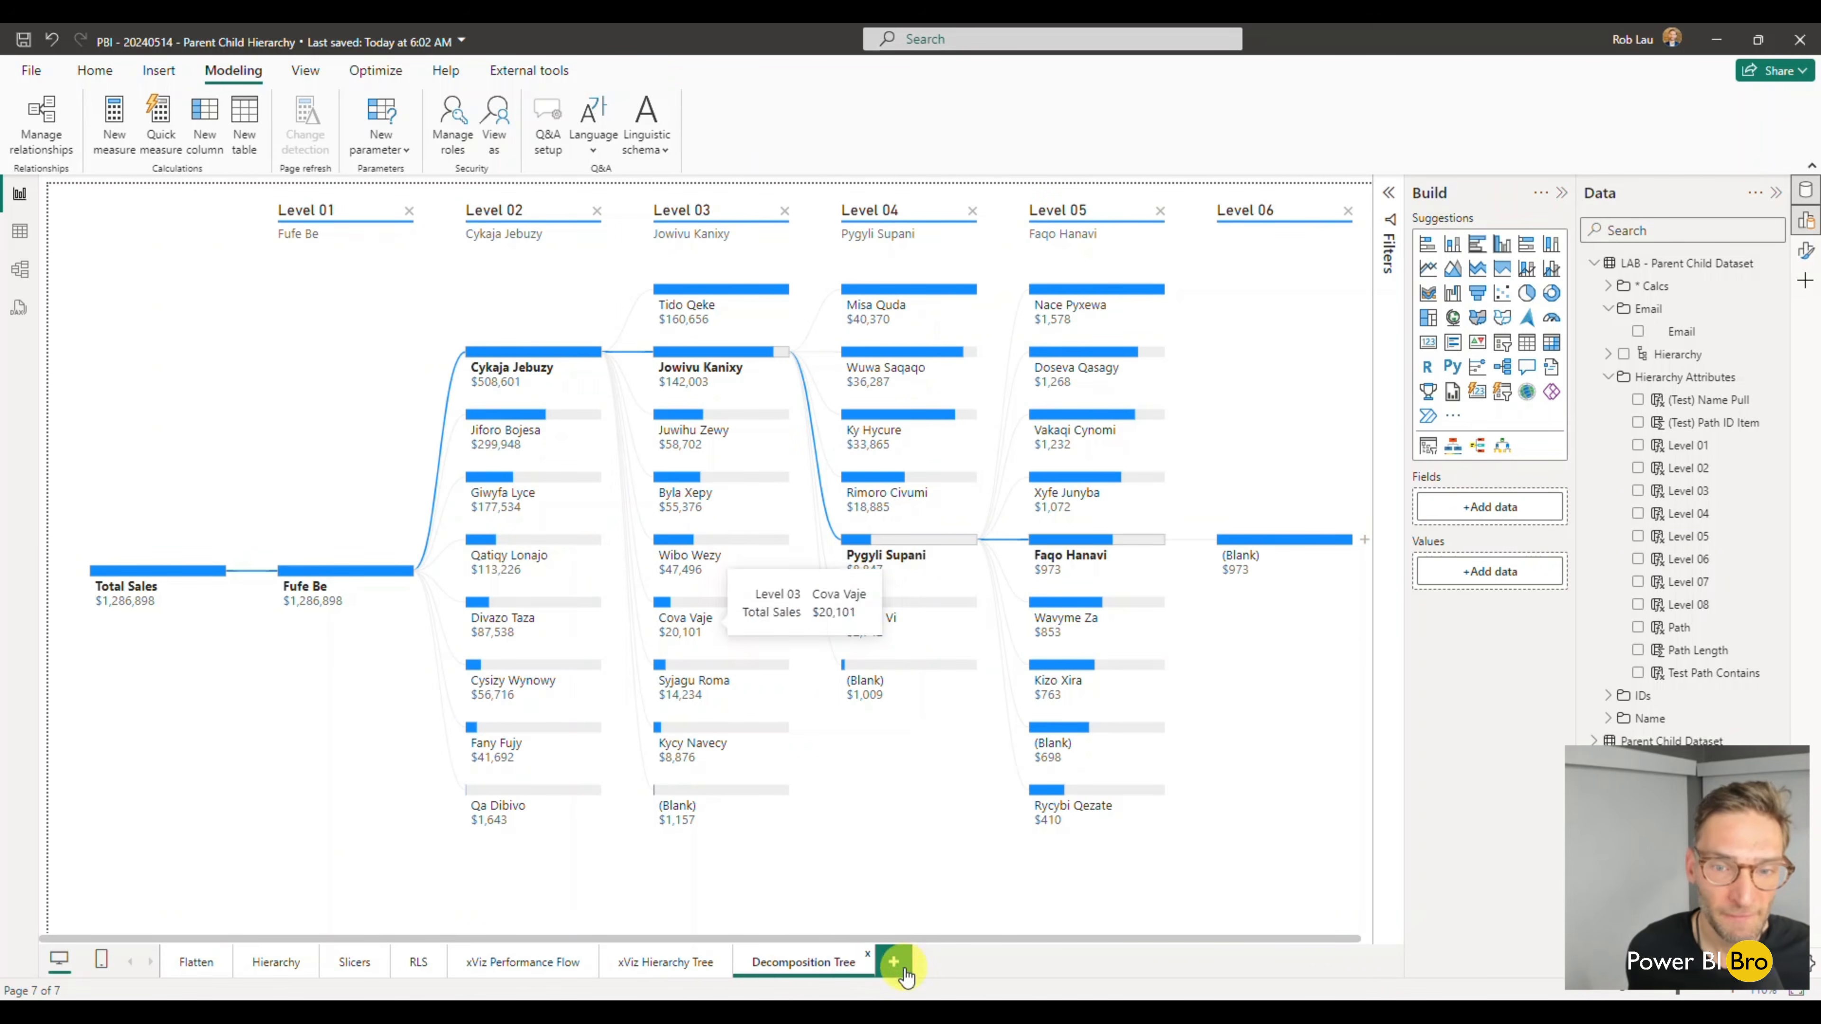
pyautogui.click(892, 819)
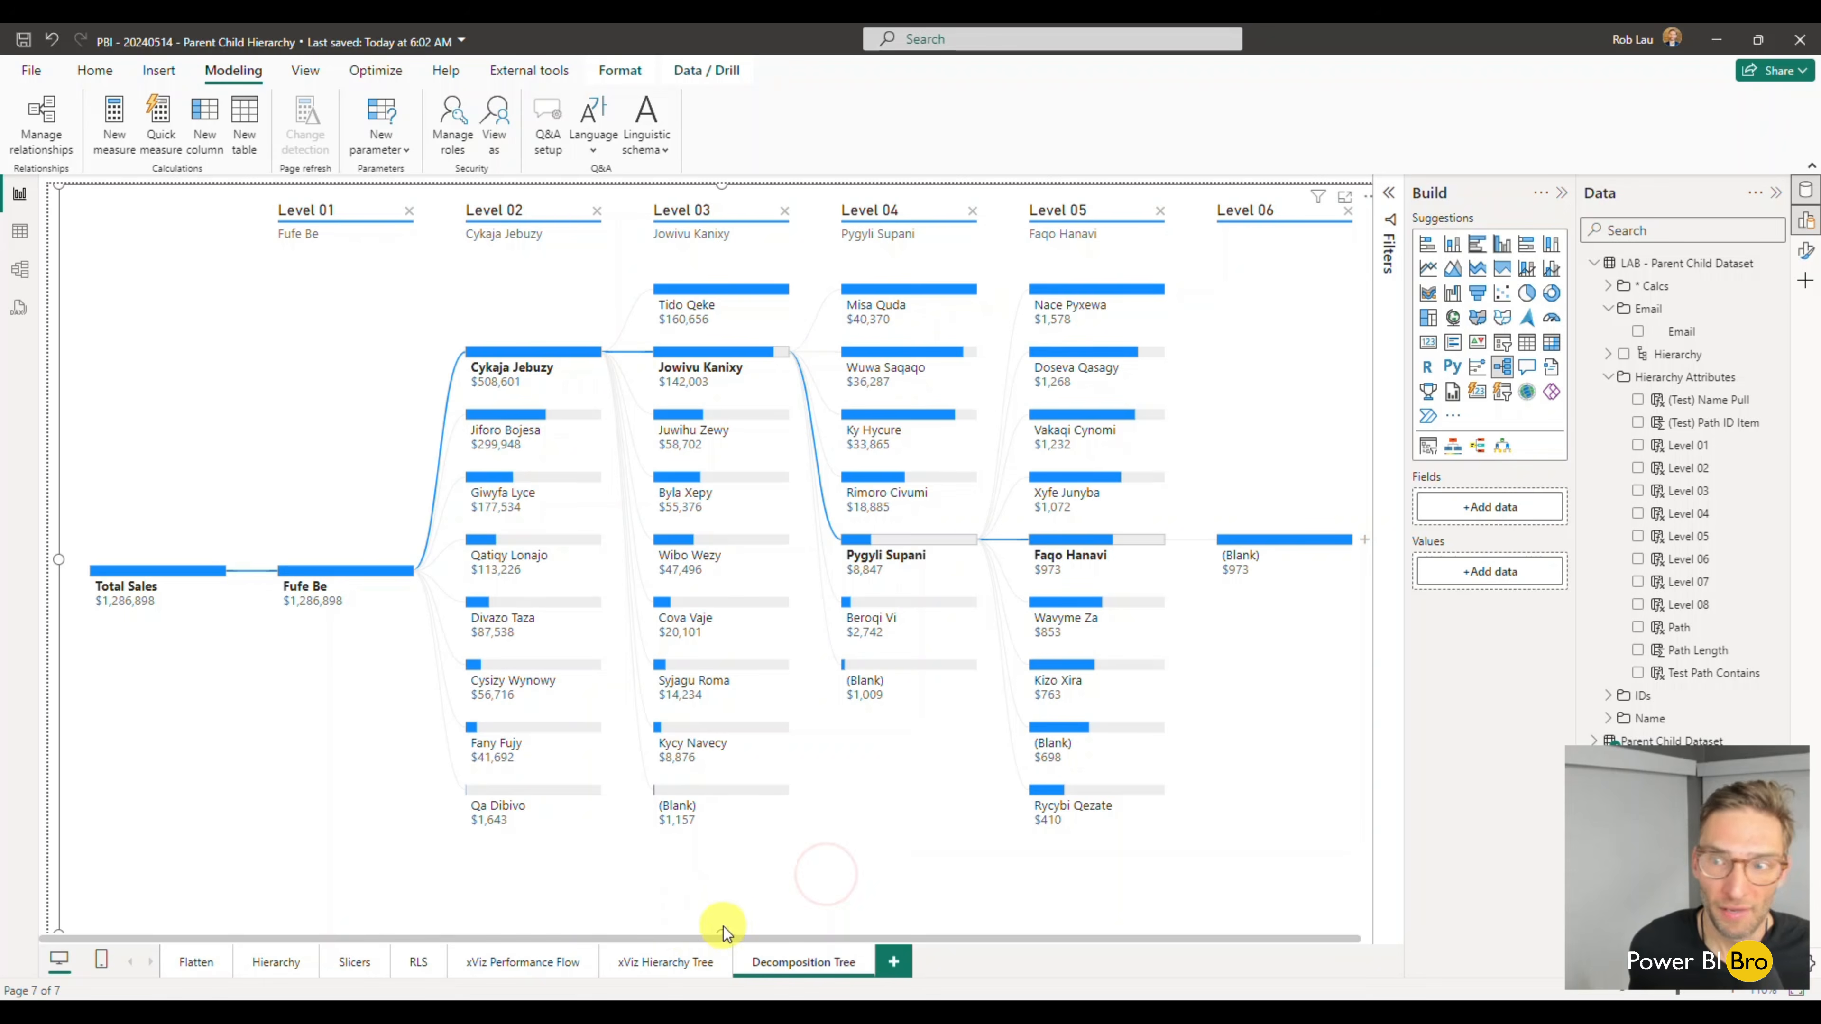
pyautogui.press('Delete')
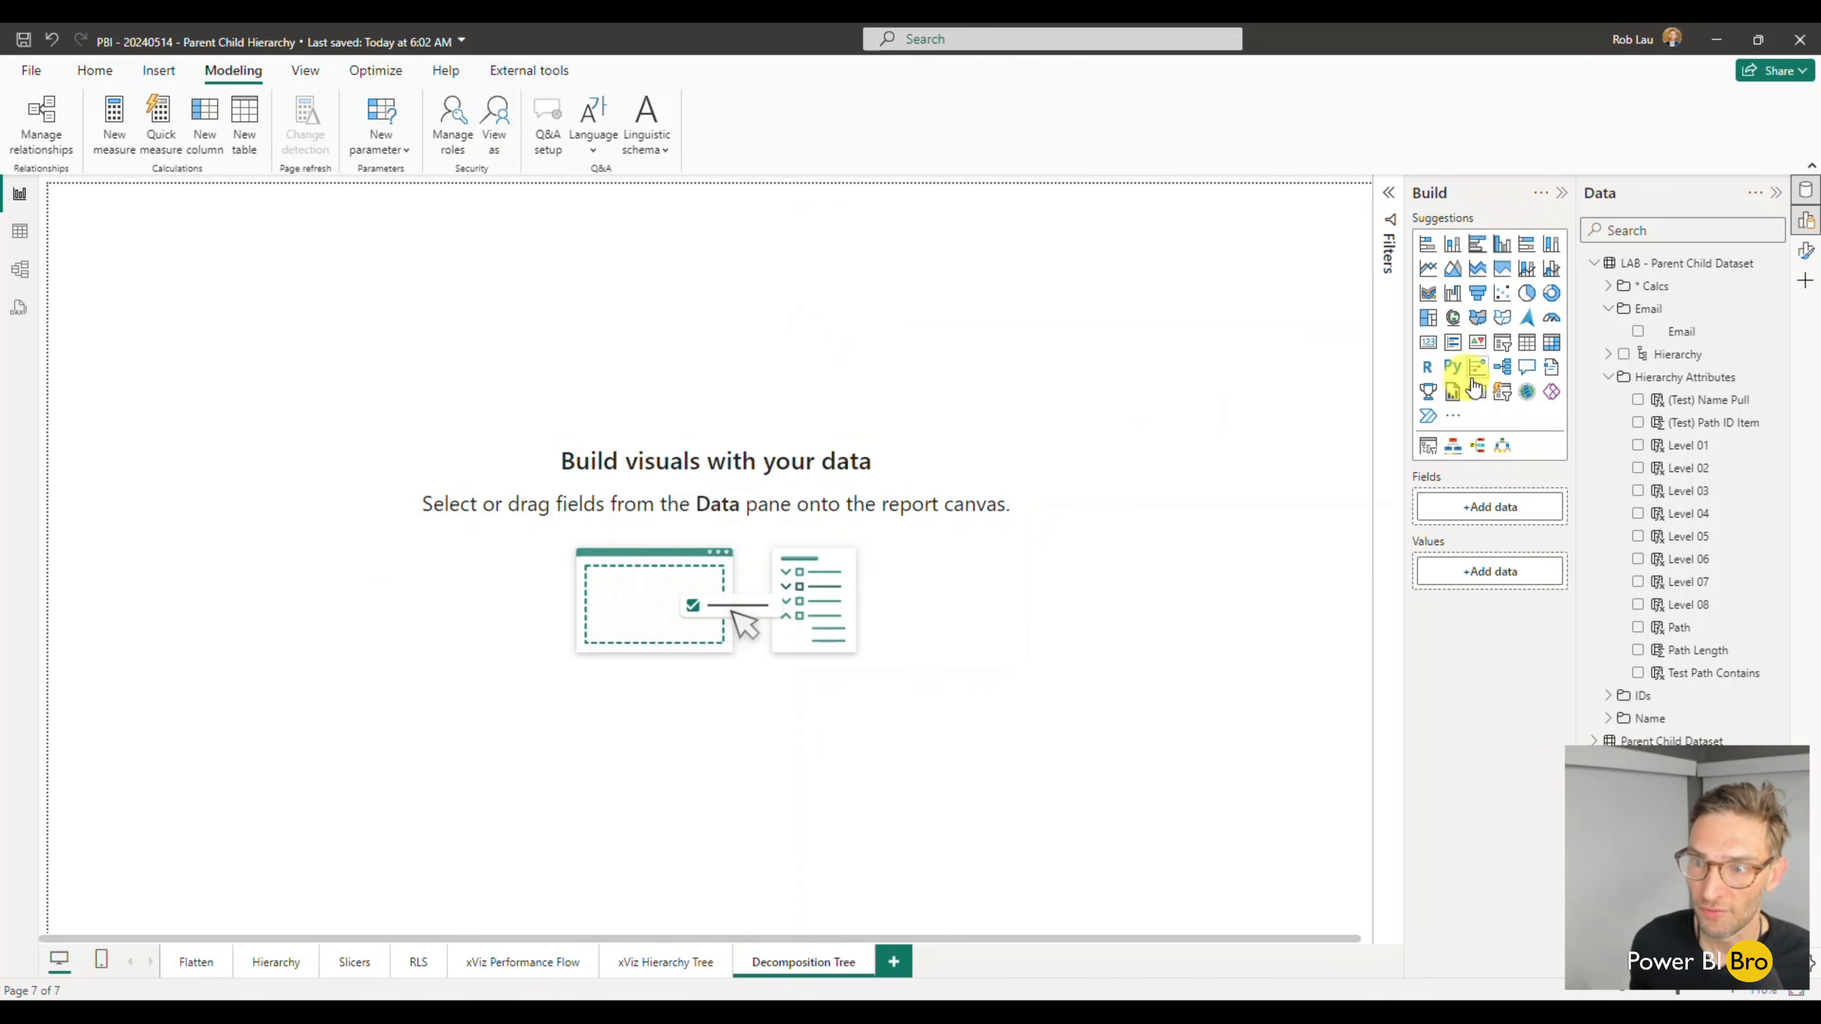
pyautogui.click(1502, 366)
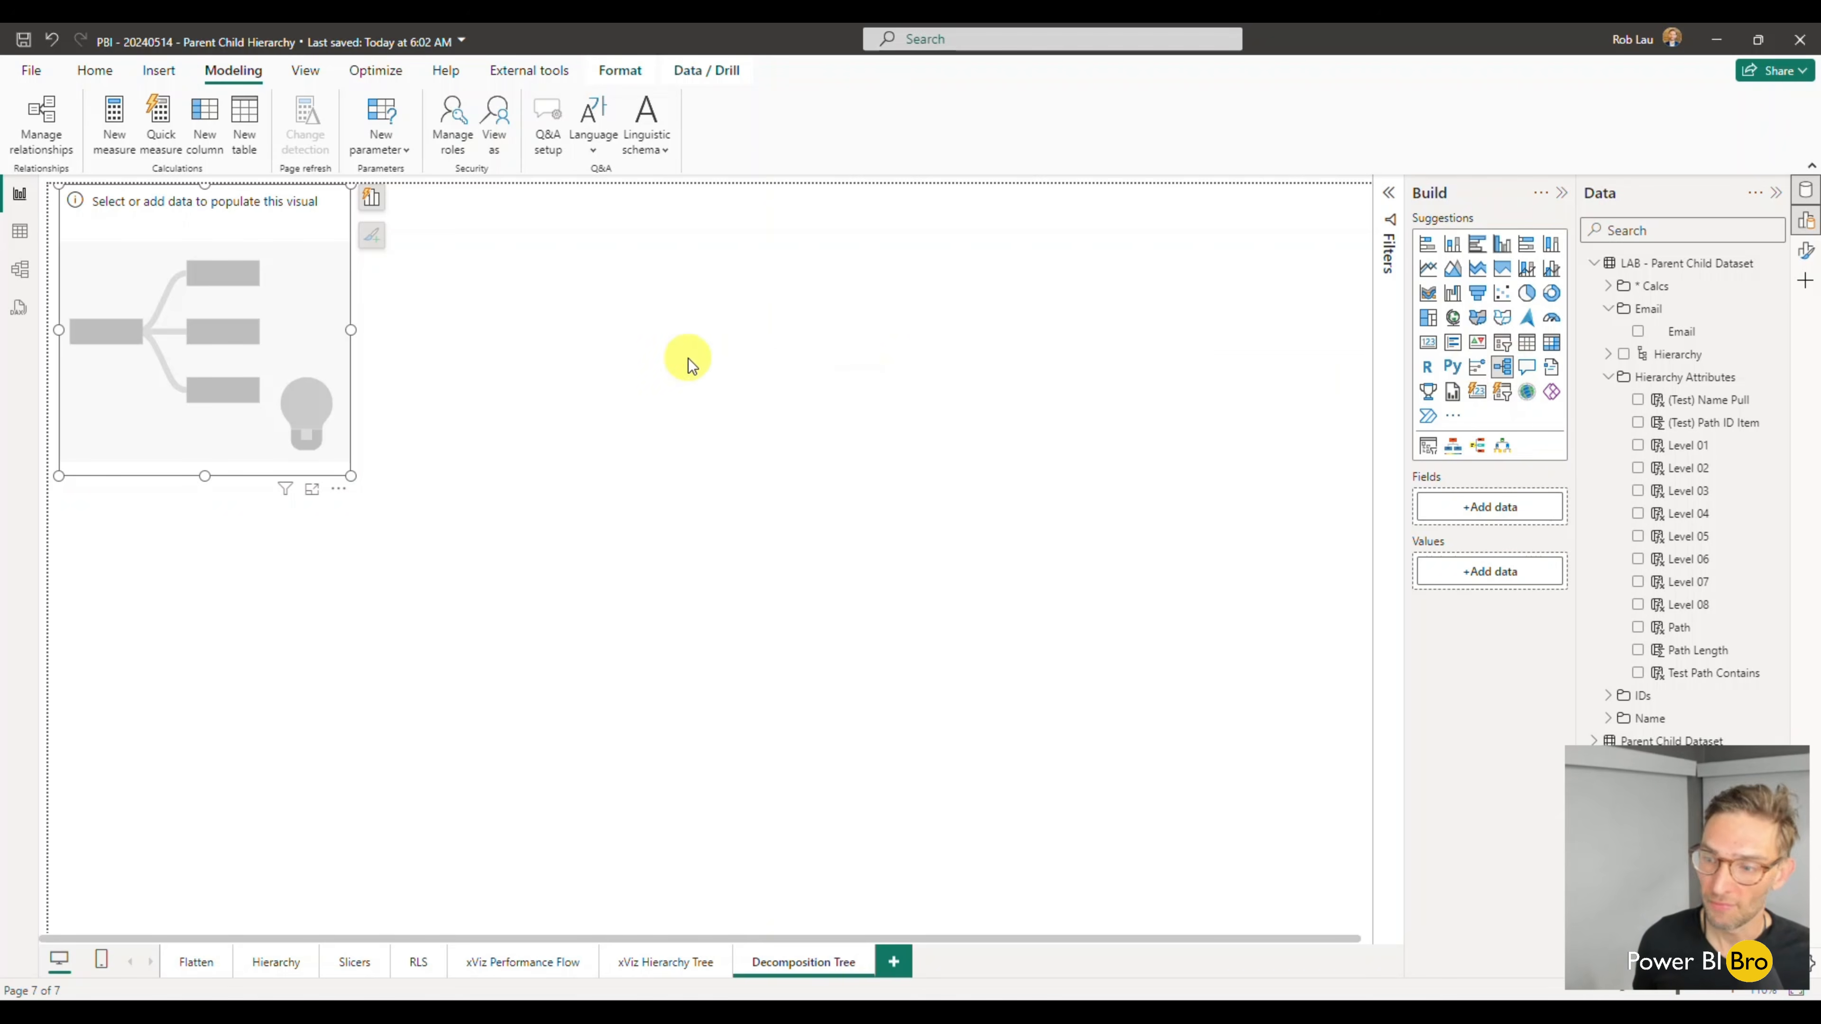
# - Set the decomposition tree to analyze Sales Hierarchy LAB, explained by the Hierarchy from the LAB - Parent Child Dataset table
pyautogui.click(1609, 379)
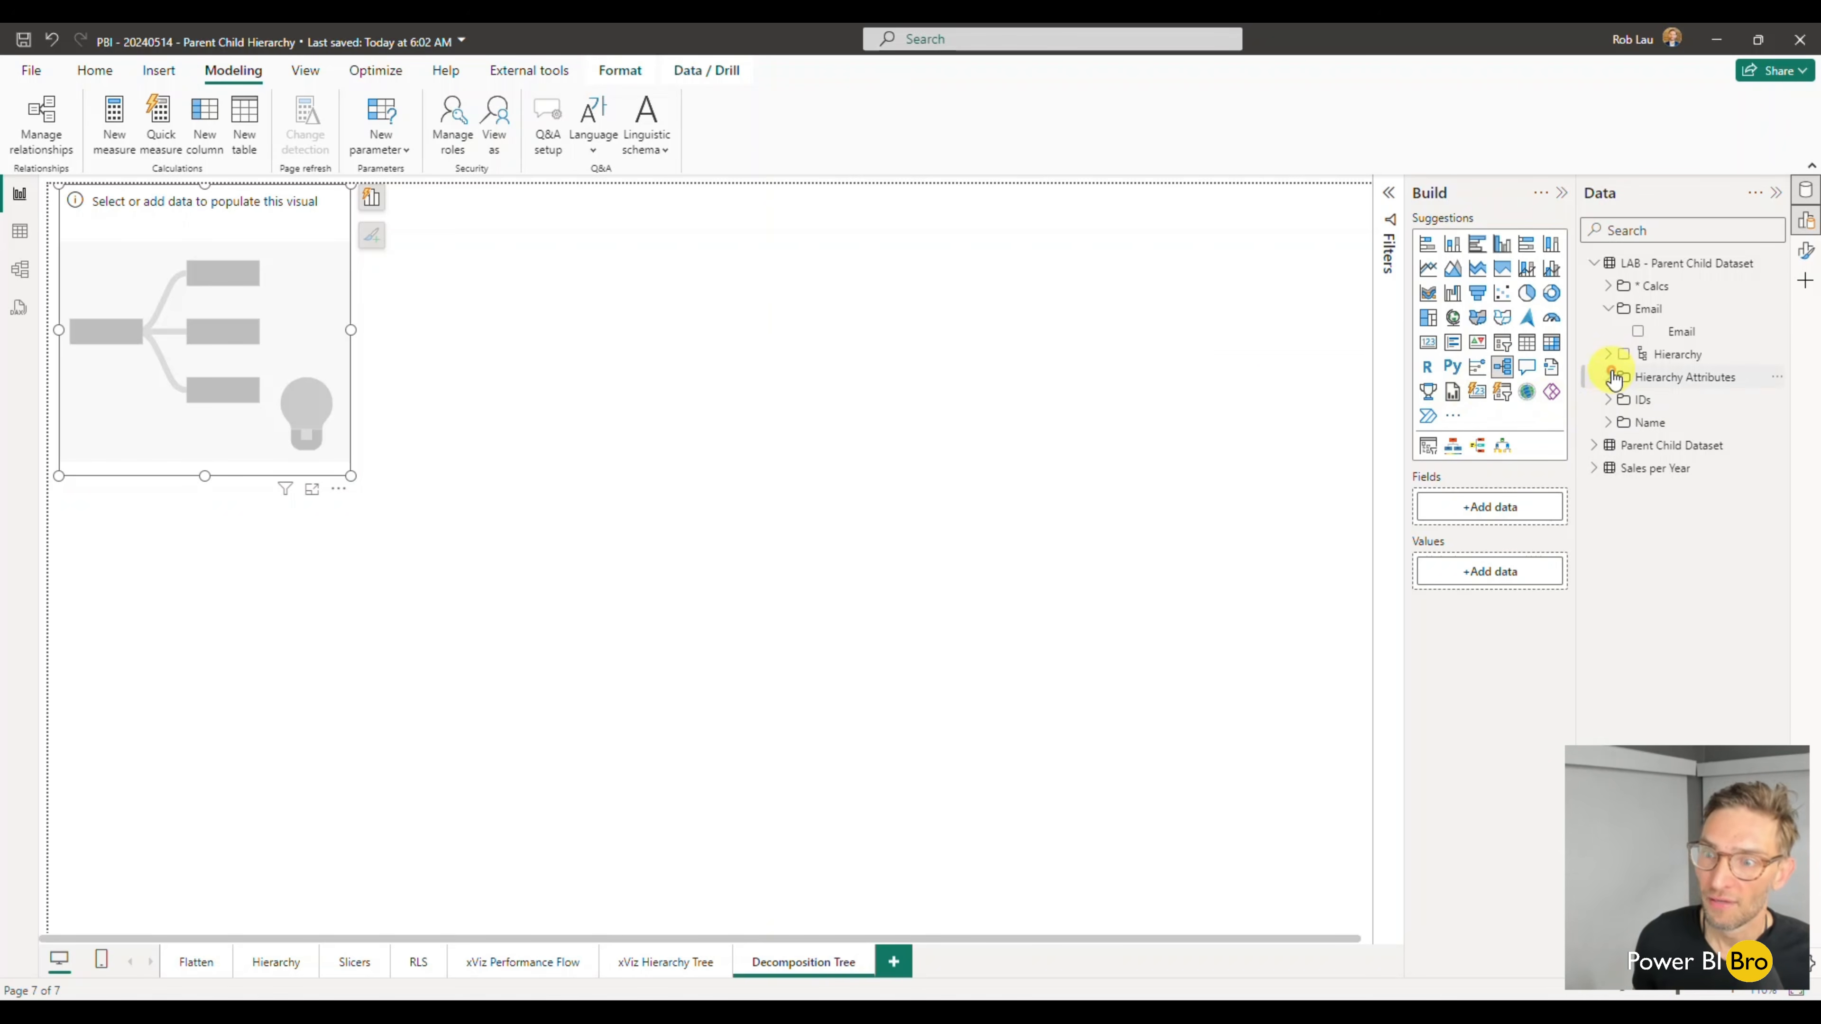
pyautogui.click(1609, 287)
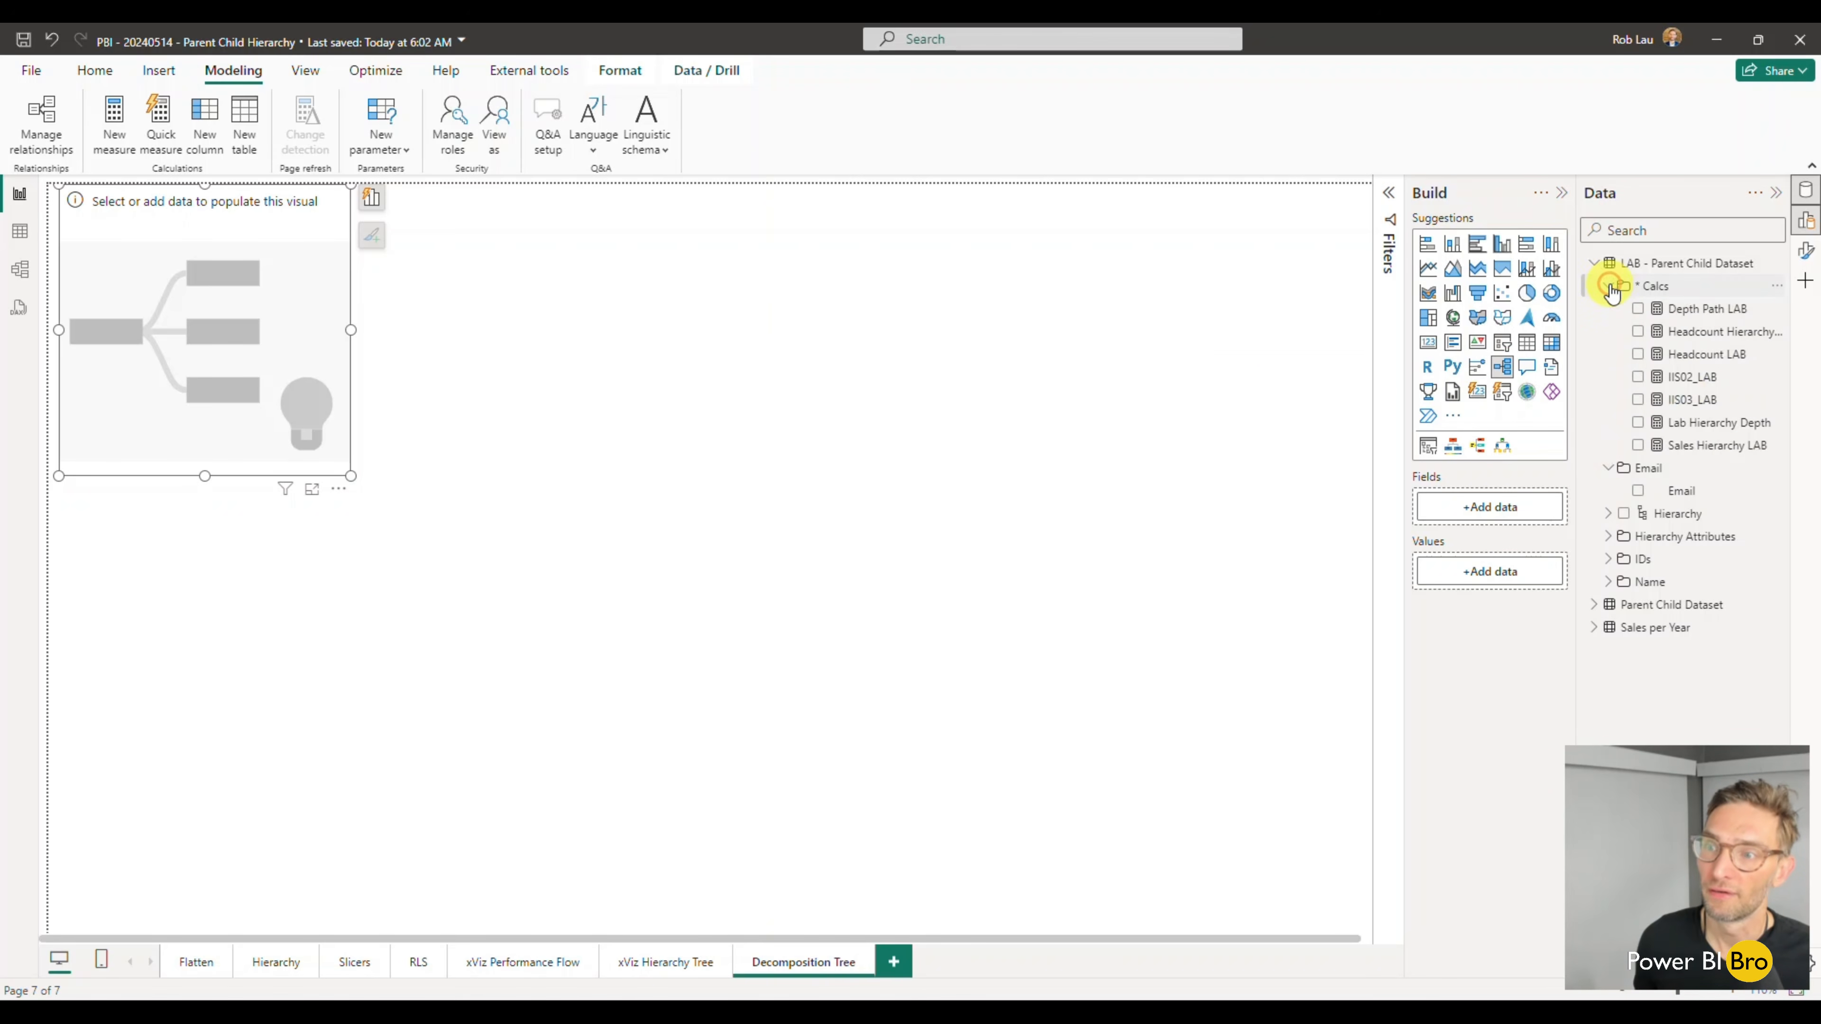
pyautogui.click(1638, 452)
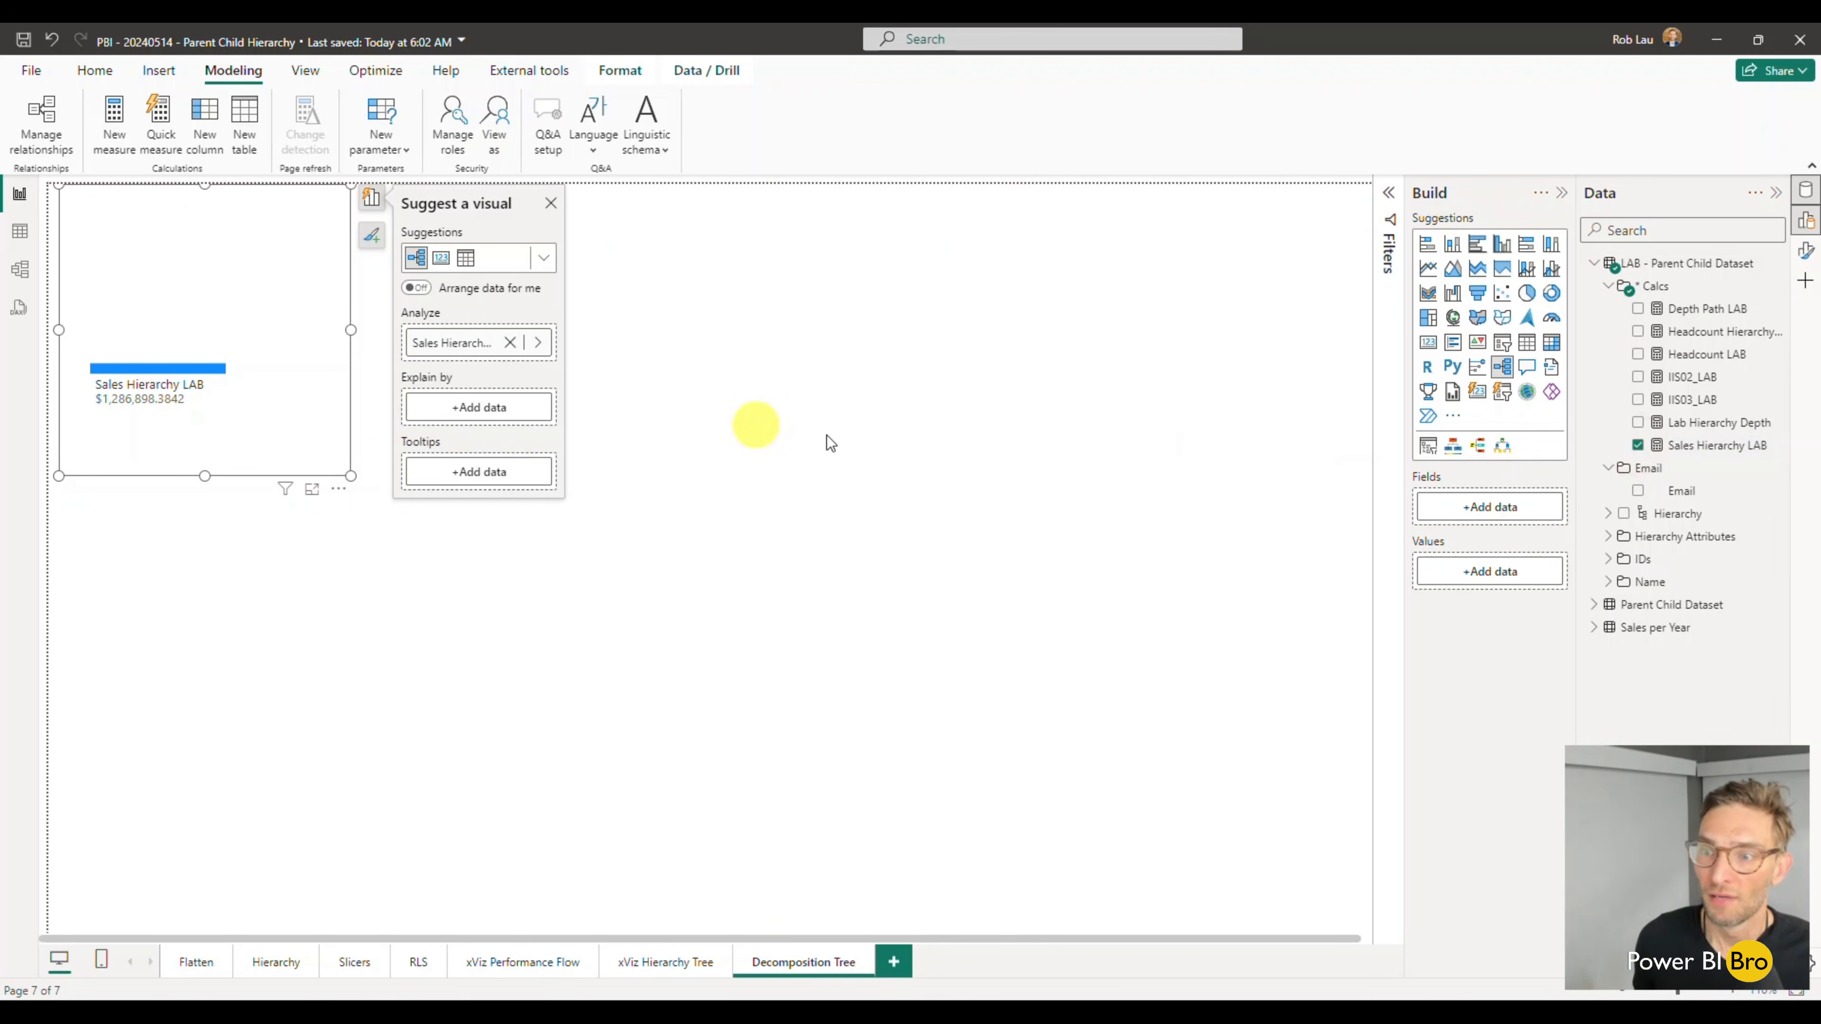
pyautogui.click(1623, 515)
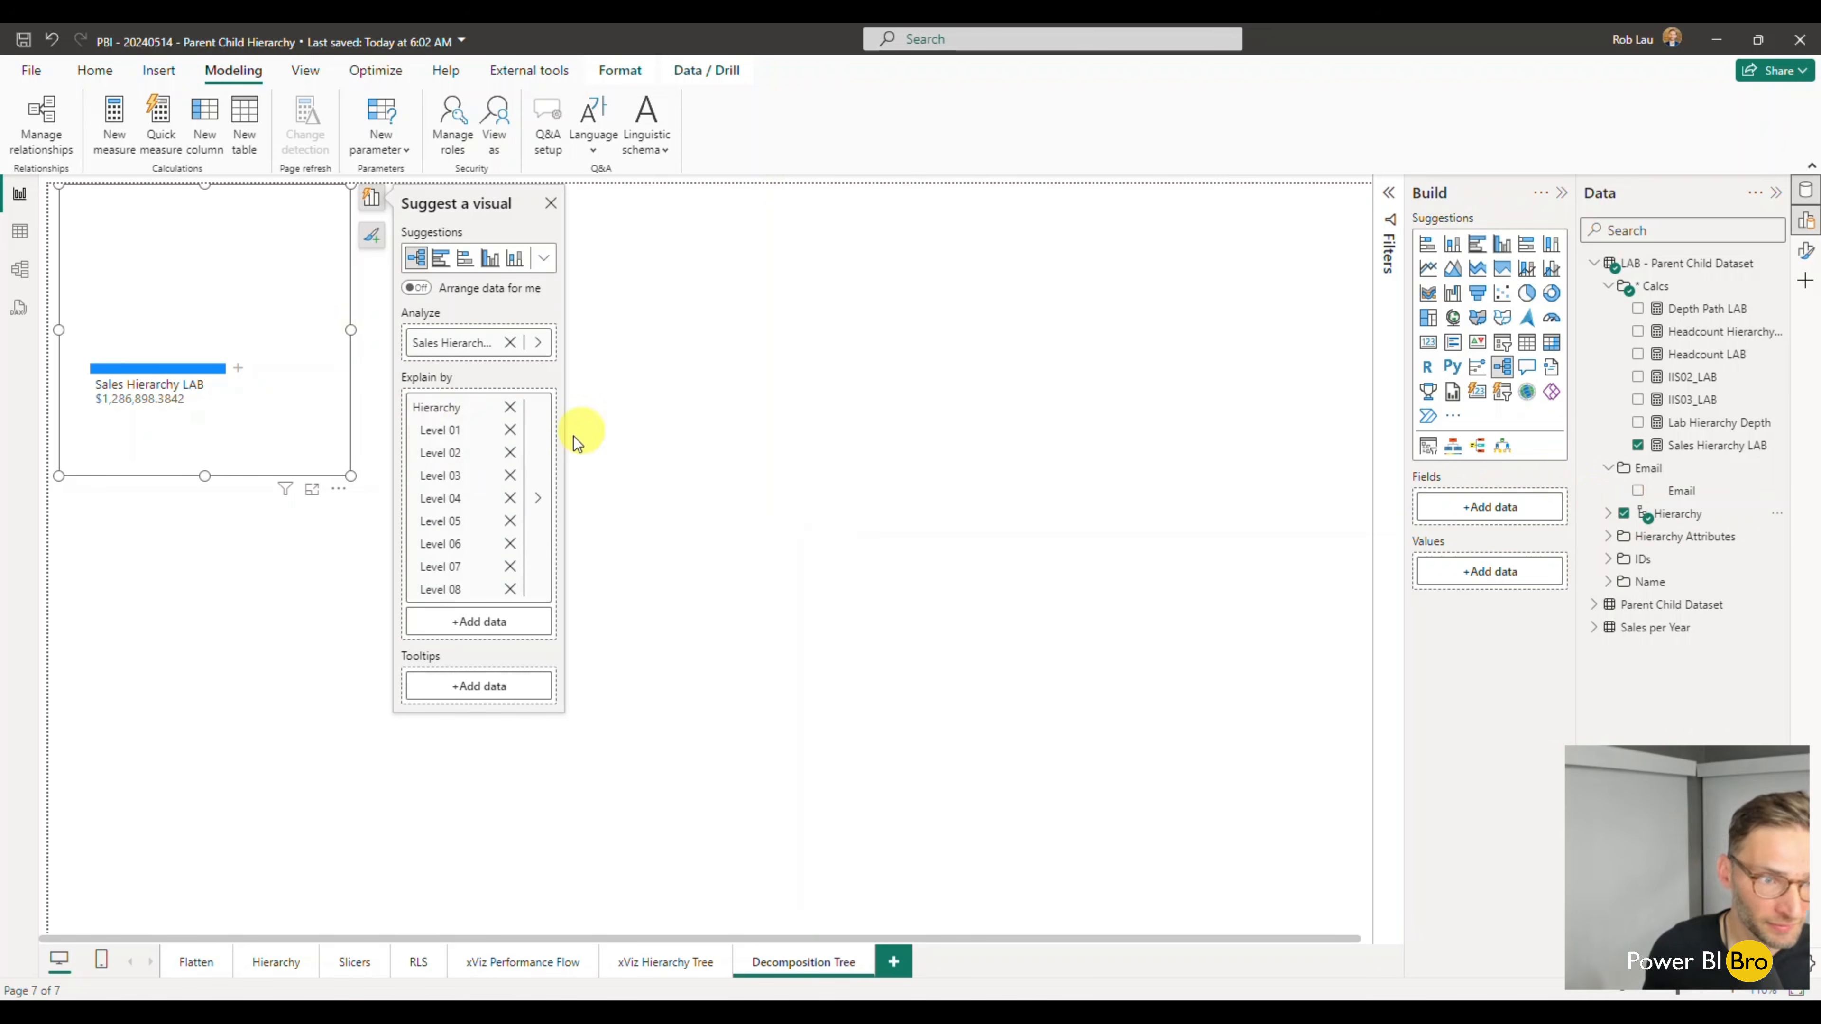
# - Enlarge the decomposition tree visual and expand Sales Hierarchy LAB by Level 01 and its node by Level 02
pyautogui.click(238, 367)
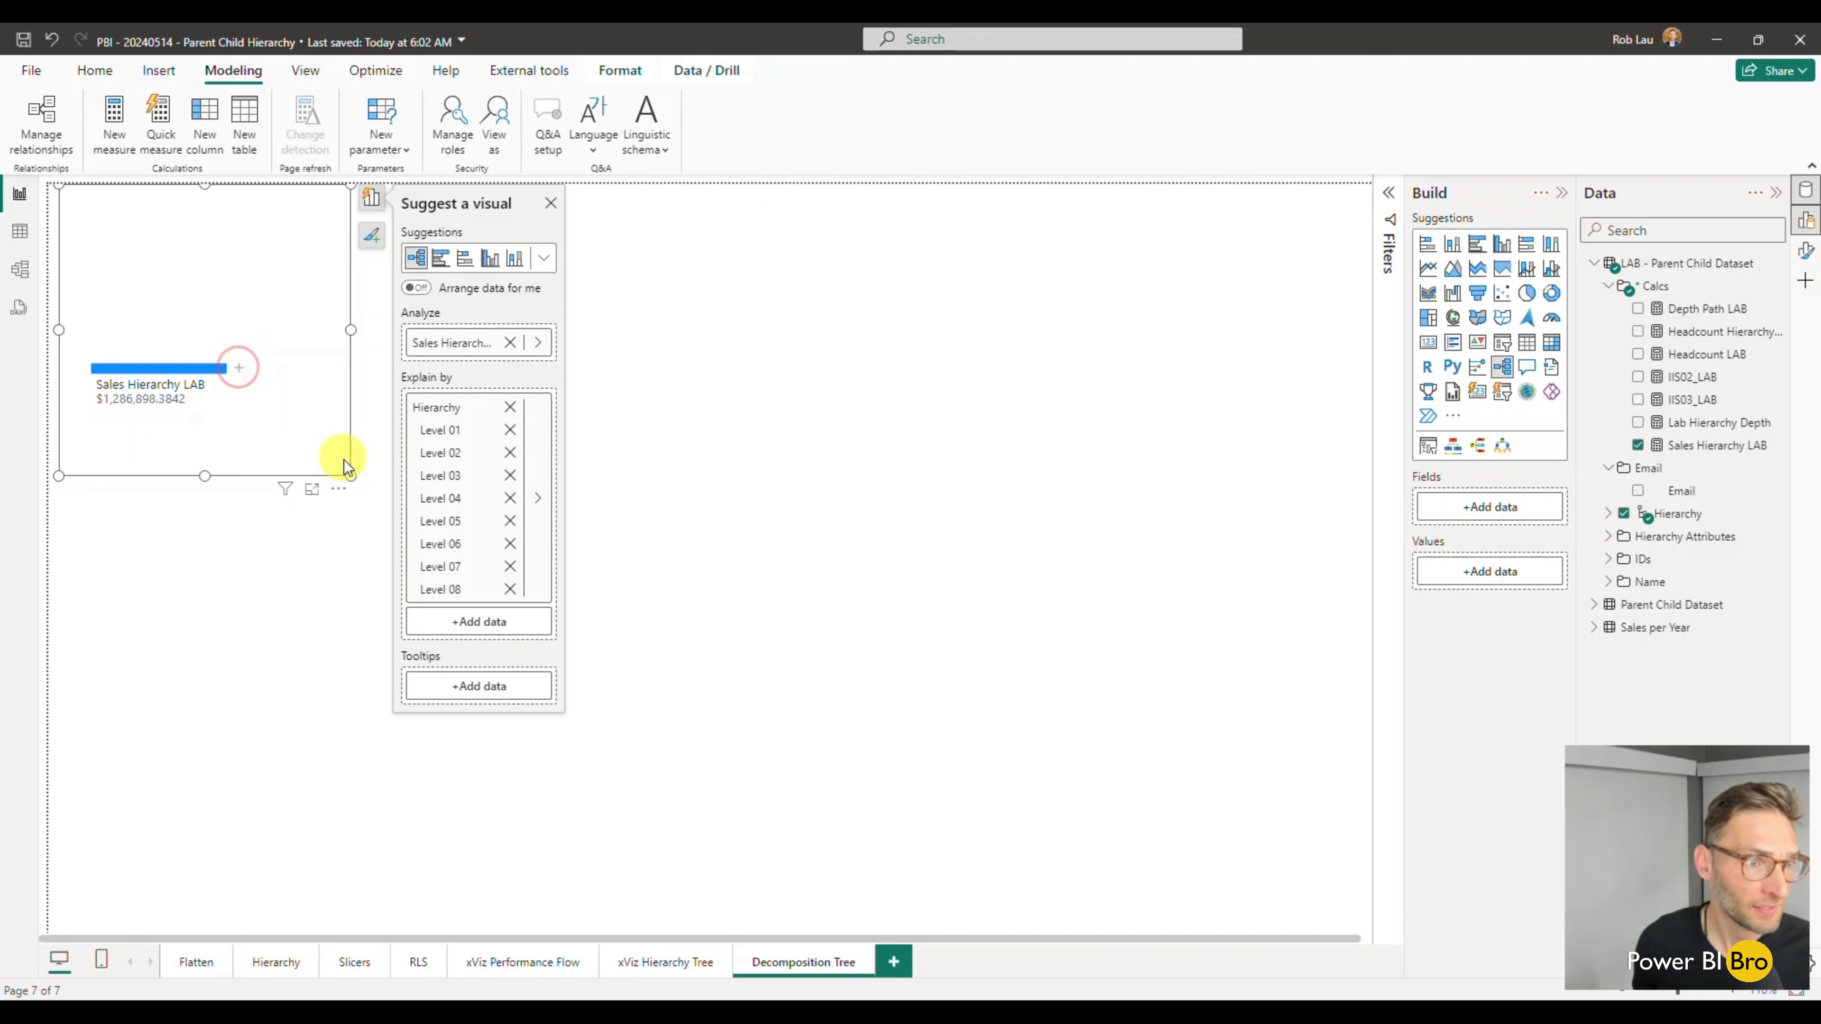
pyautogui.moveTo(351, 476); pyautogui.dragTo(484, 689)
pyautogui.click(241, 451)
pyautogui.click(290, 507)
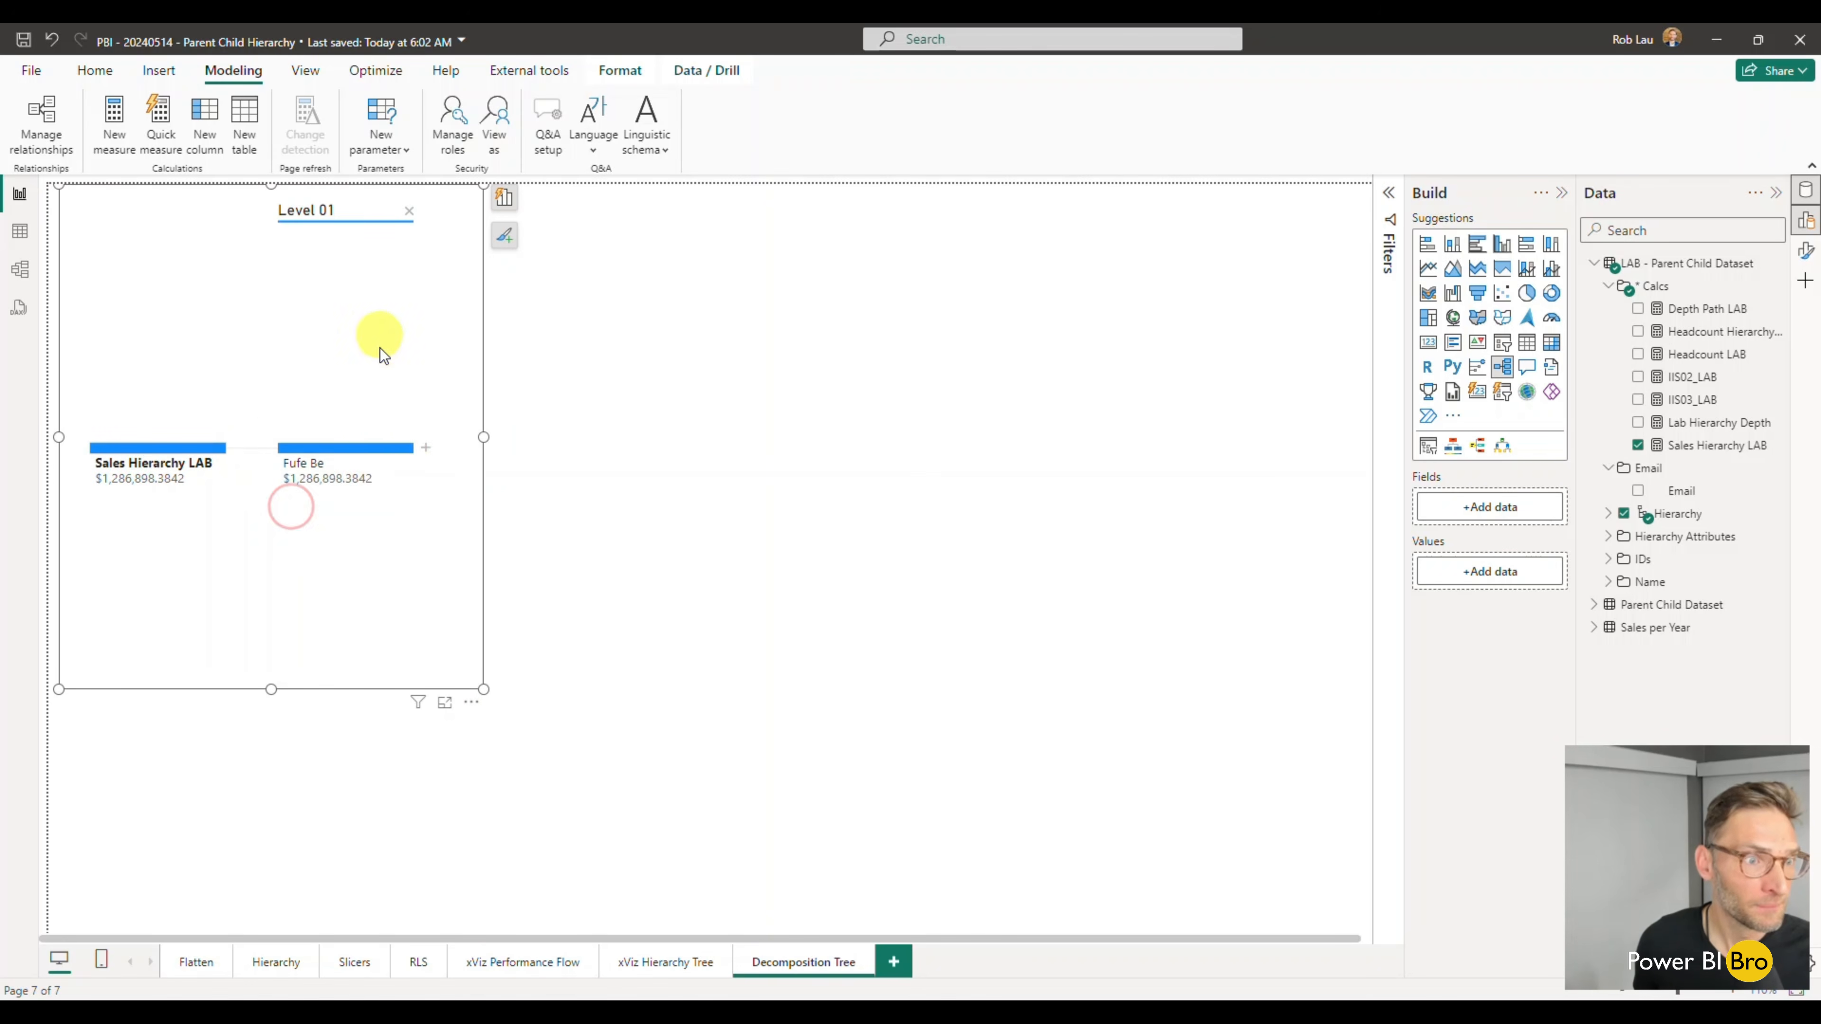
pyautogui.click(426, 448)
pyautogui.click(484, 514)
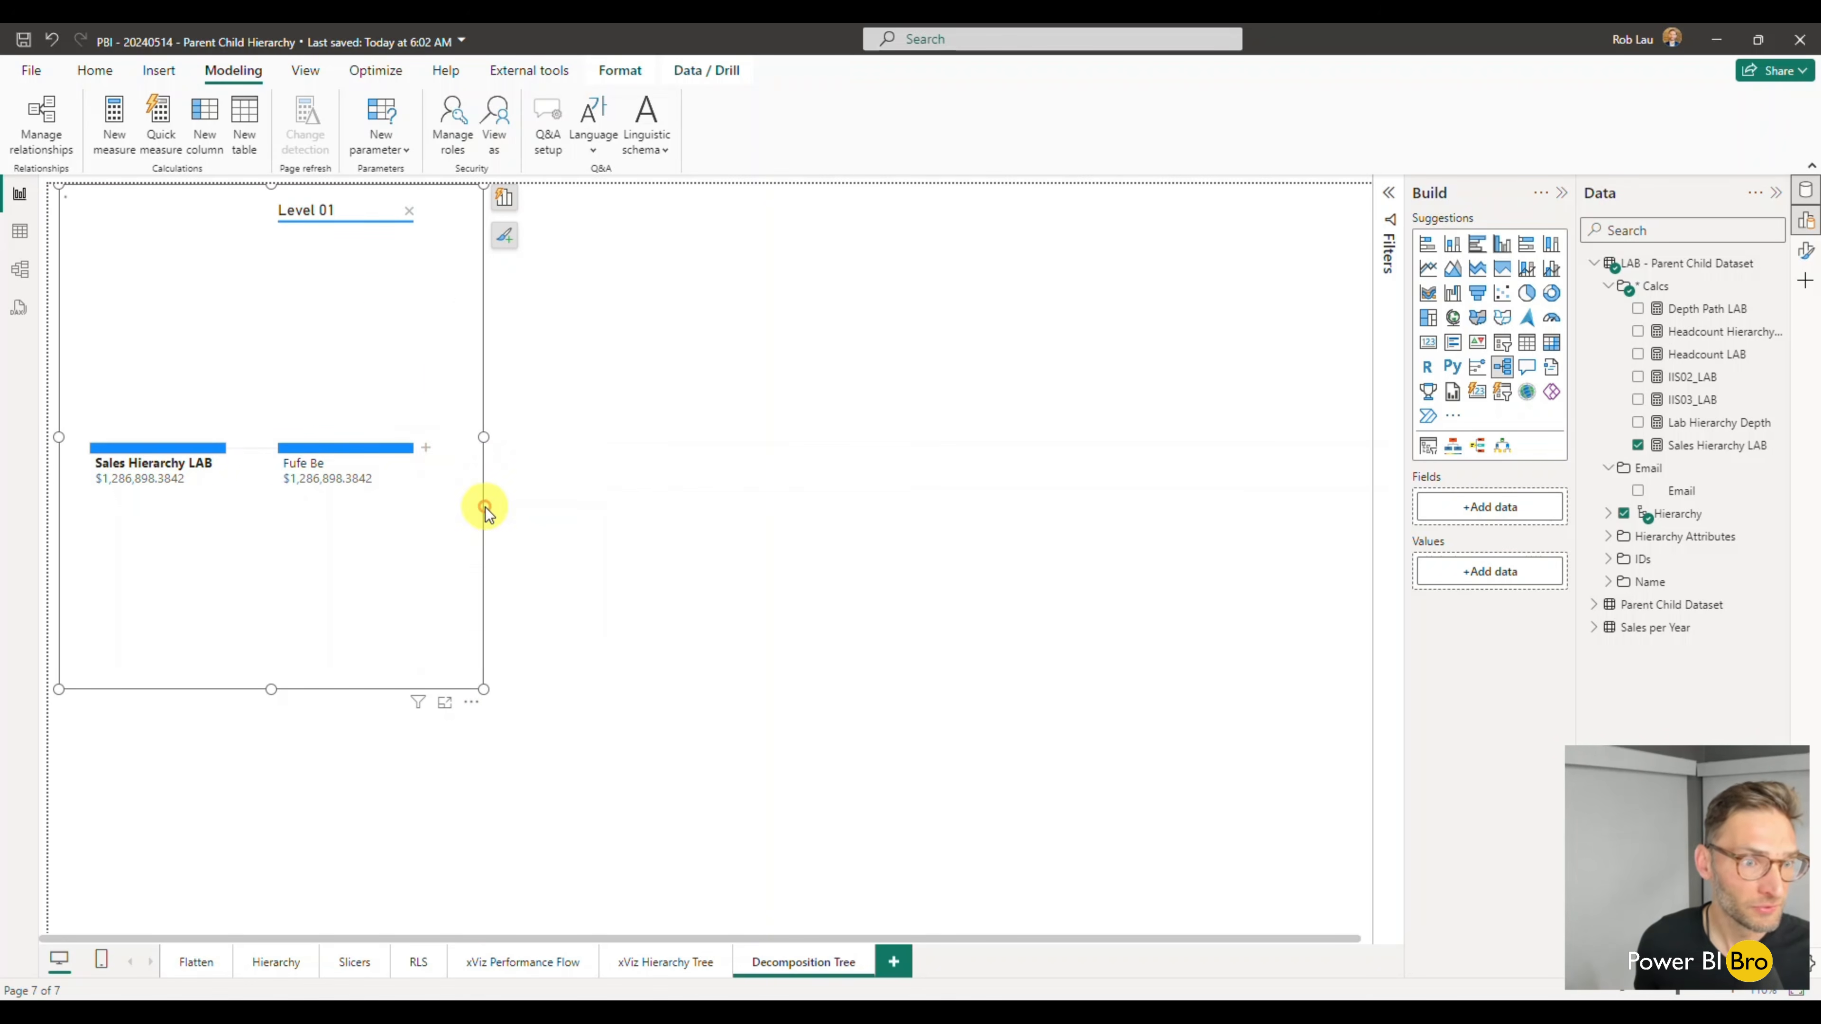
pyautogui.moveTo(482, 437); pyautogui.dragTo(834, 440)
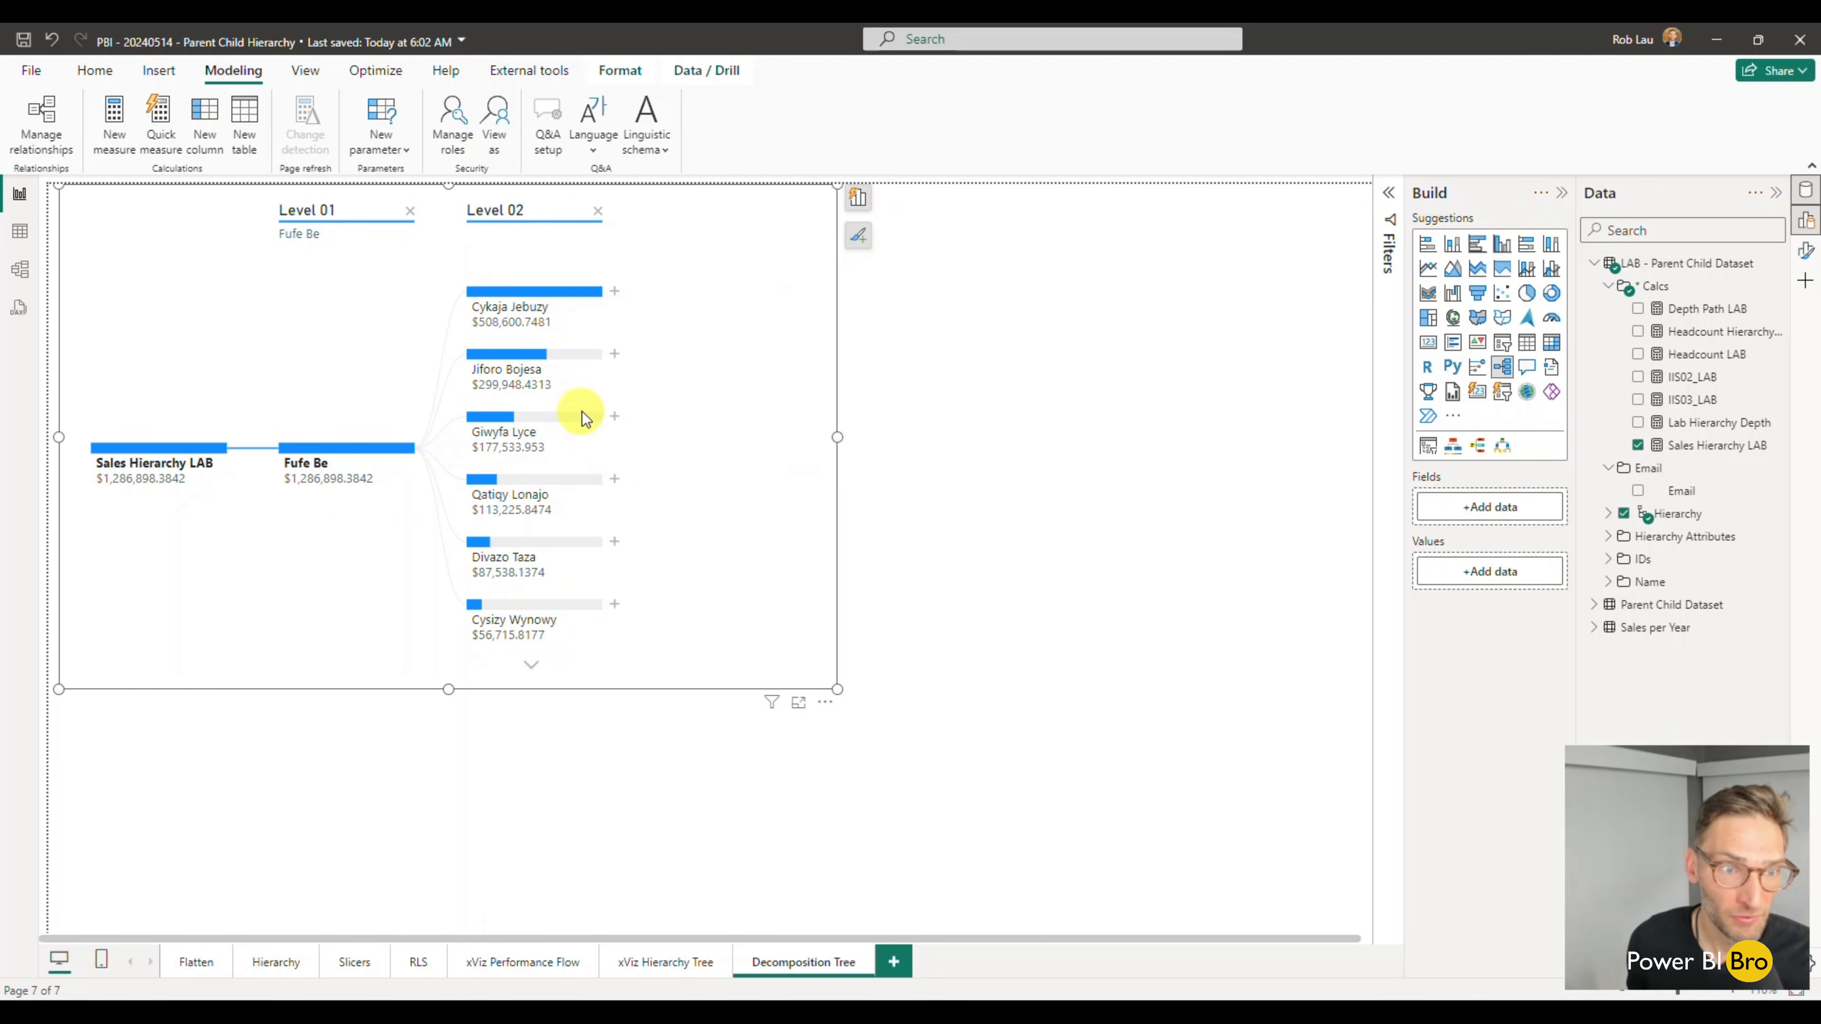
# - Expand the highest-sales Level 02 node by Level 03, and the second Level 03 node with a low-value AI split
pyautogui.click(614, 291)
pyautogui.click(679, 357)
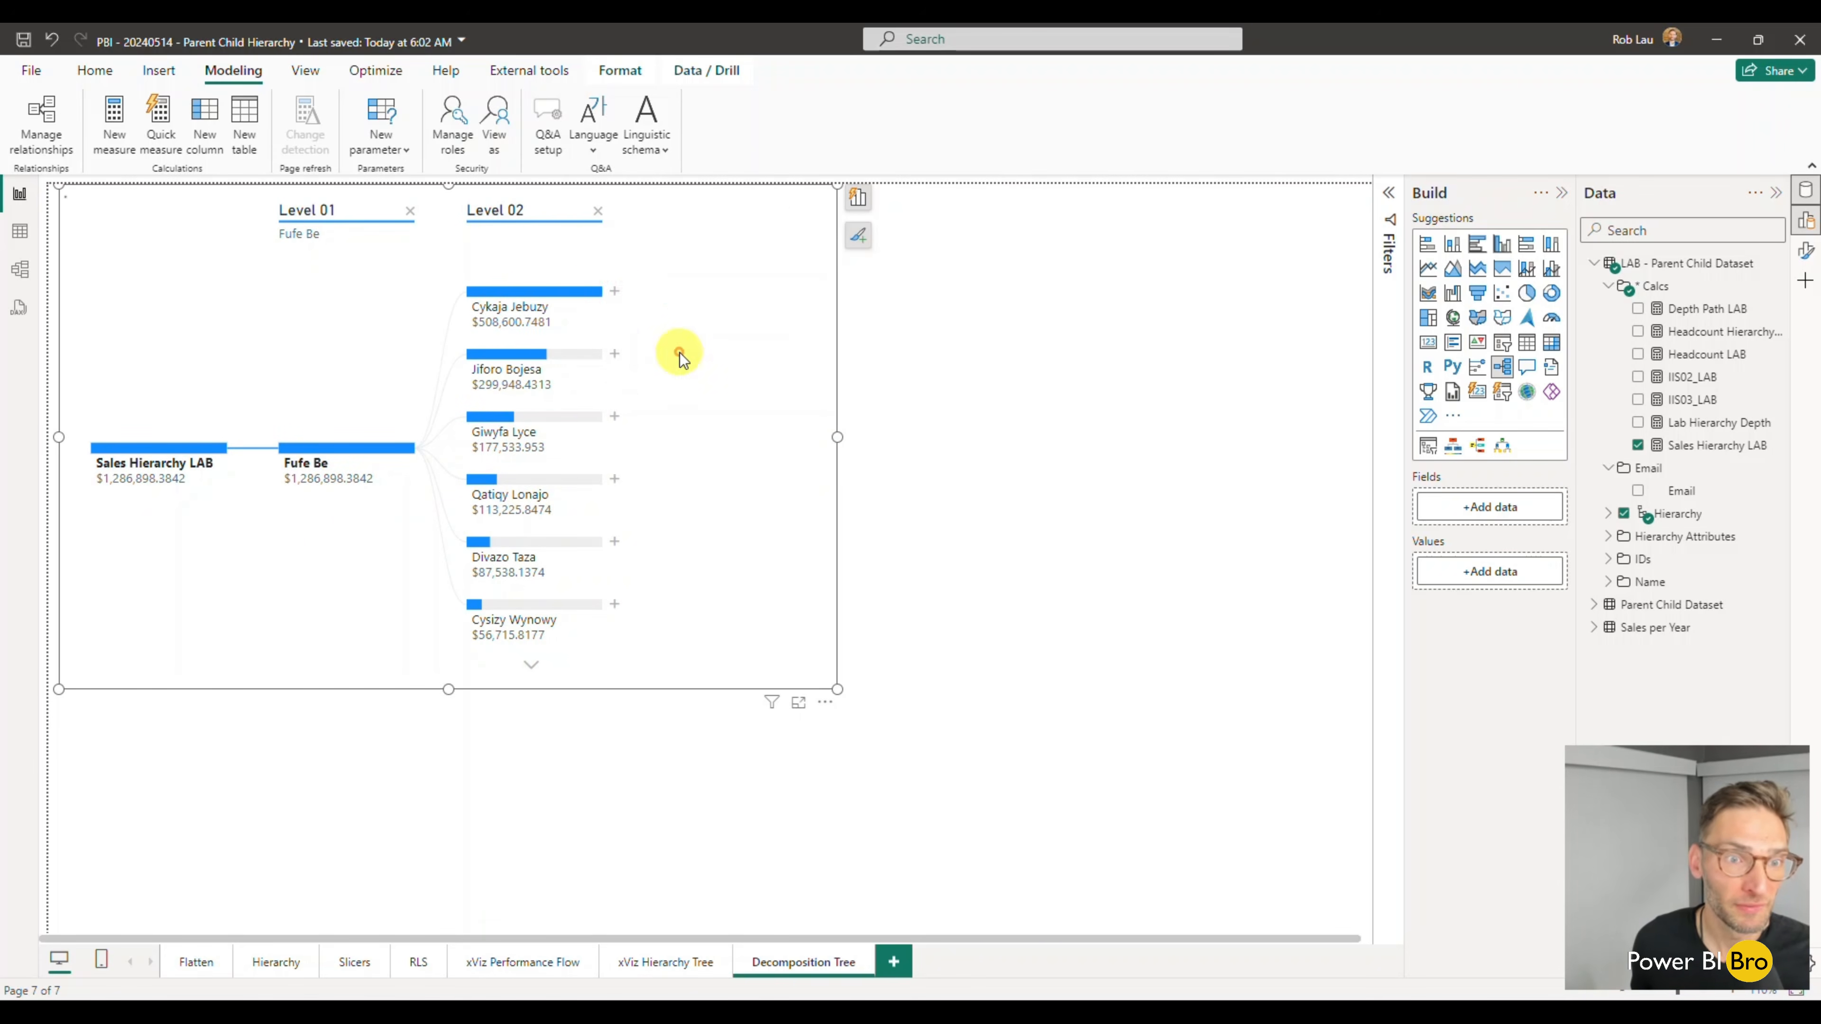
pyautogui.click(800, 354)
pyautogui.click(866, 388)
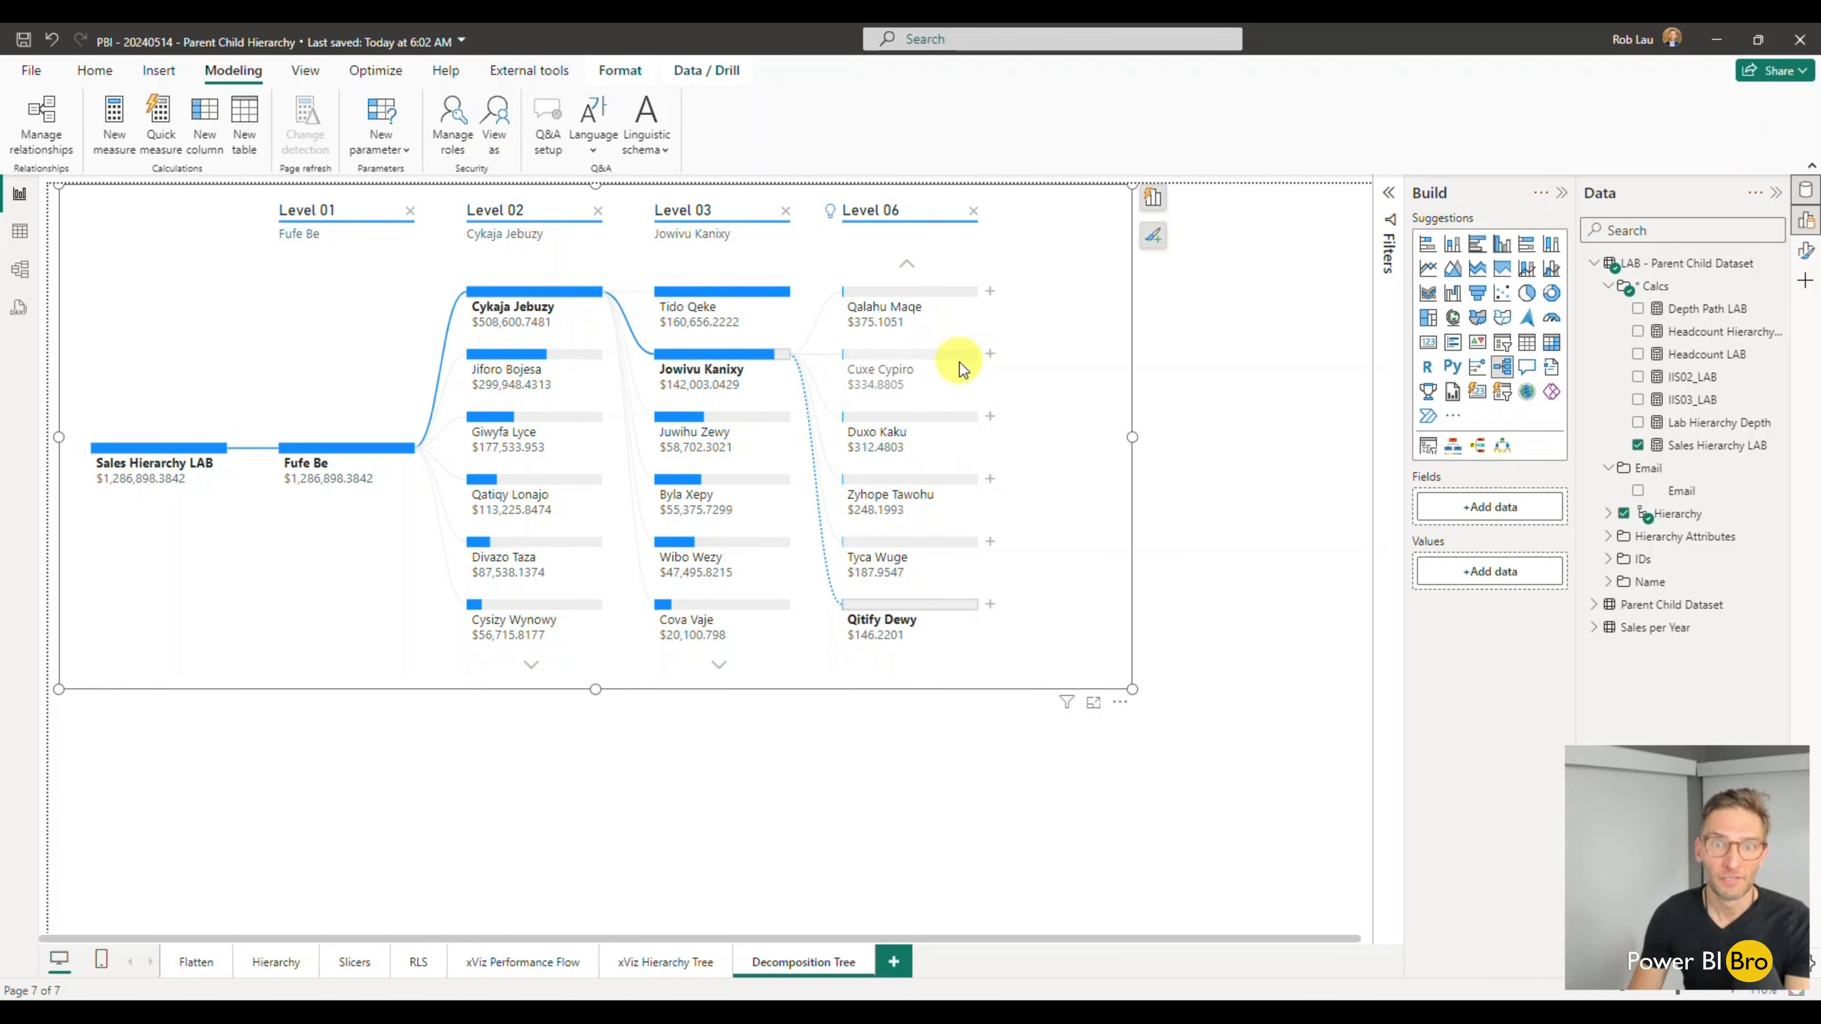
# - Review the finished report pages from Flatten through Decomposition Tree, and return to the Hierarchy page
pyautogui.moveTo(912, 429)
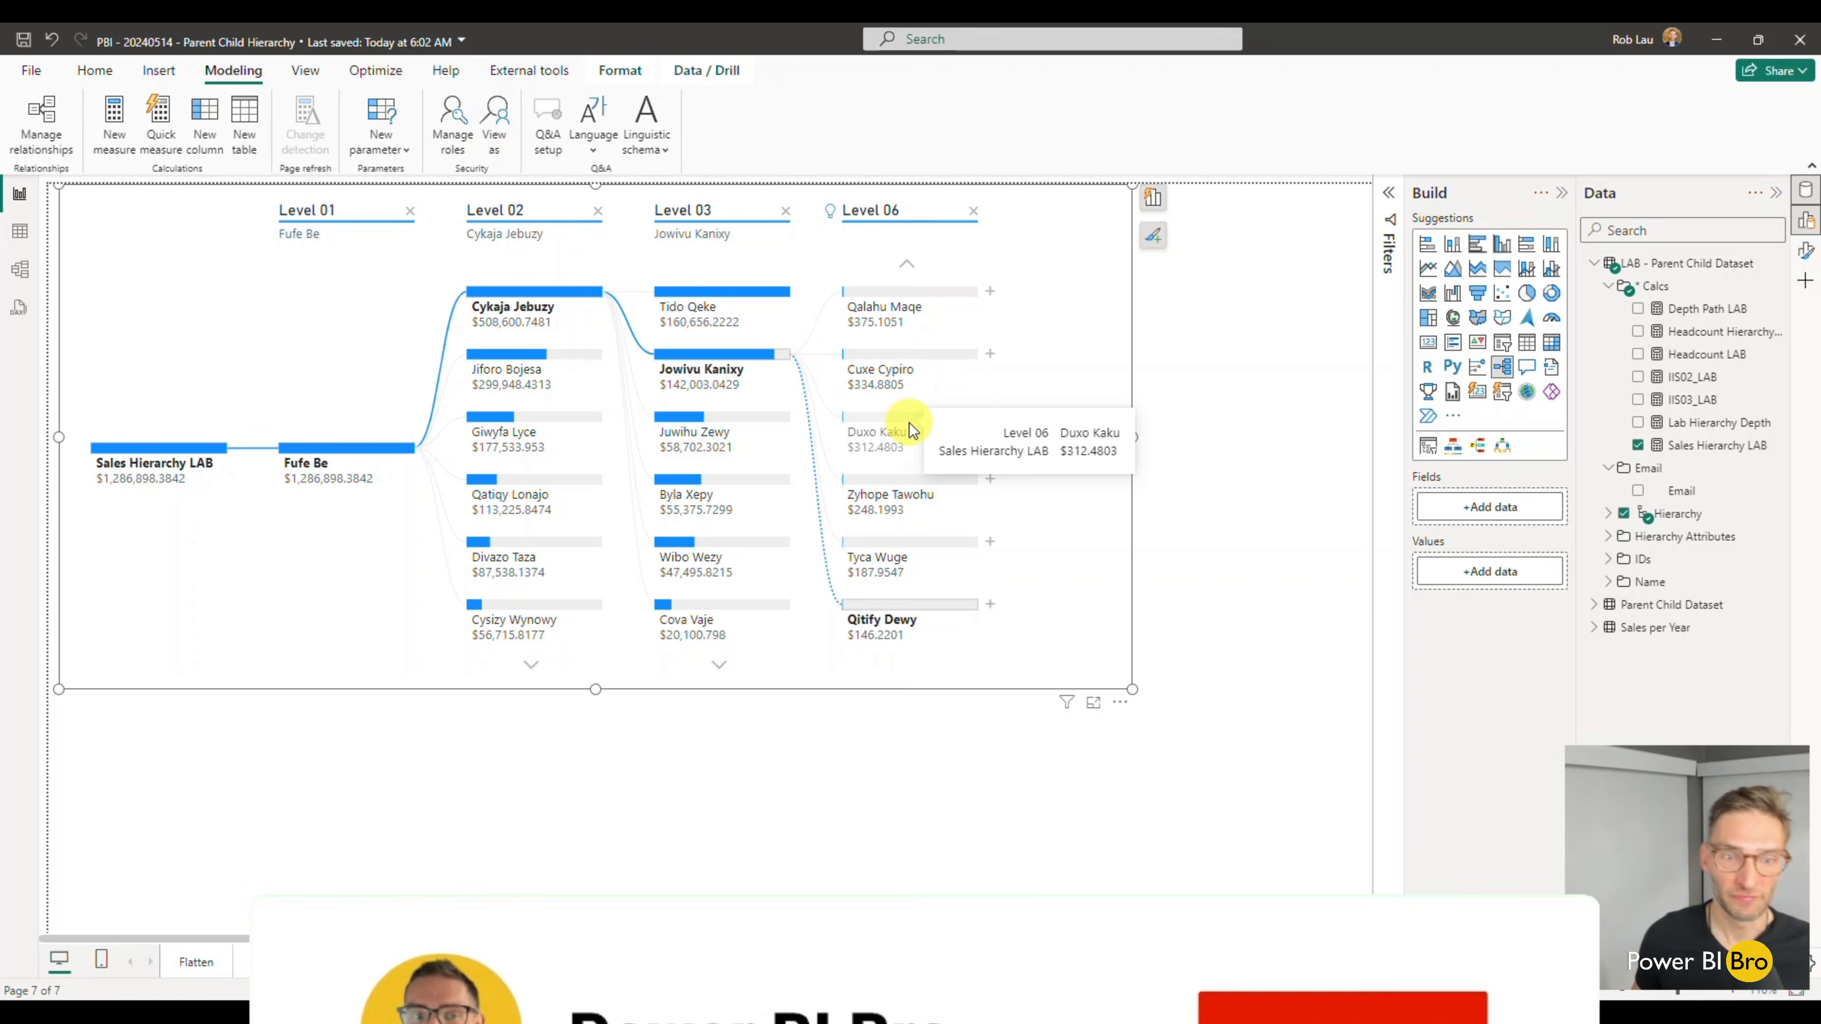
pyautogui.click(188, 961)
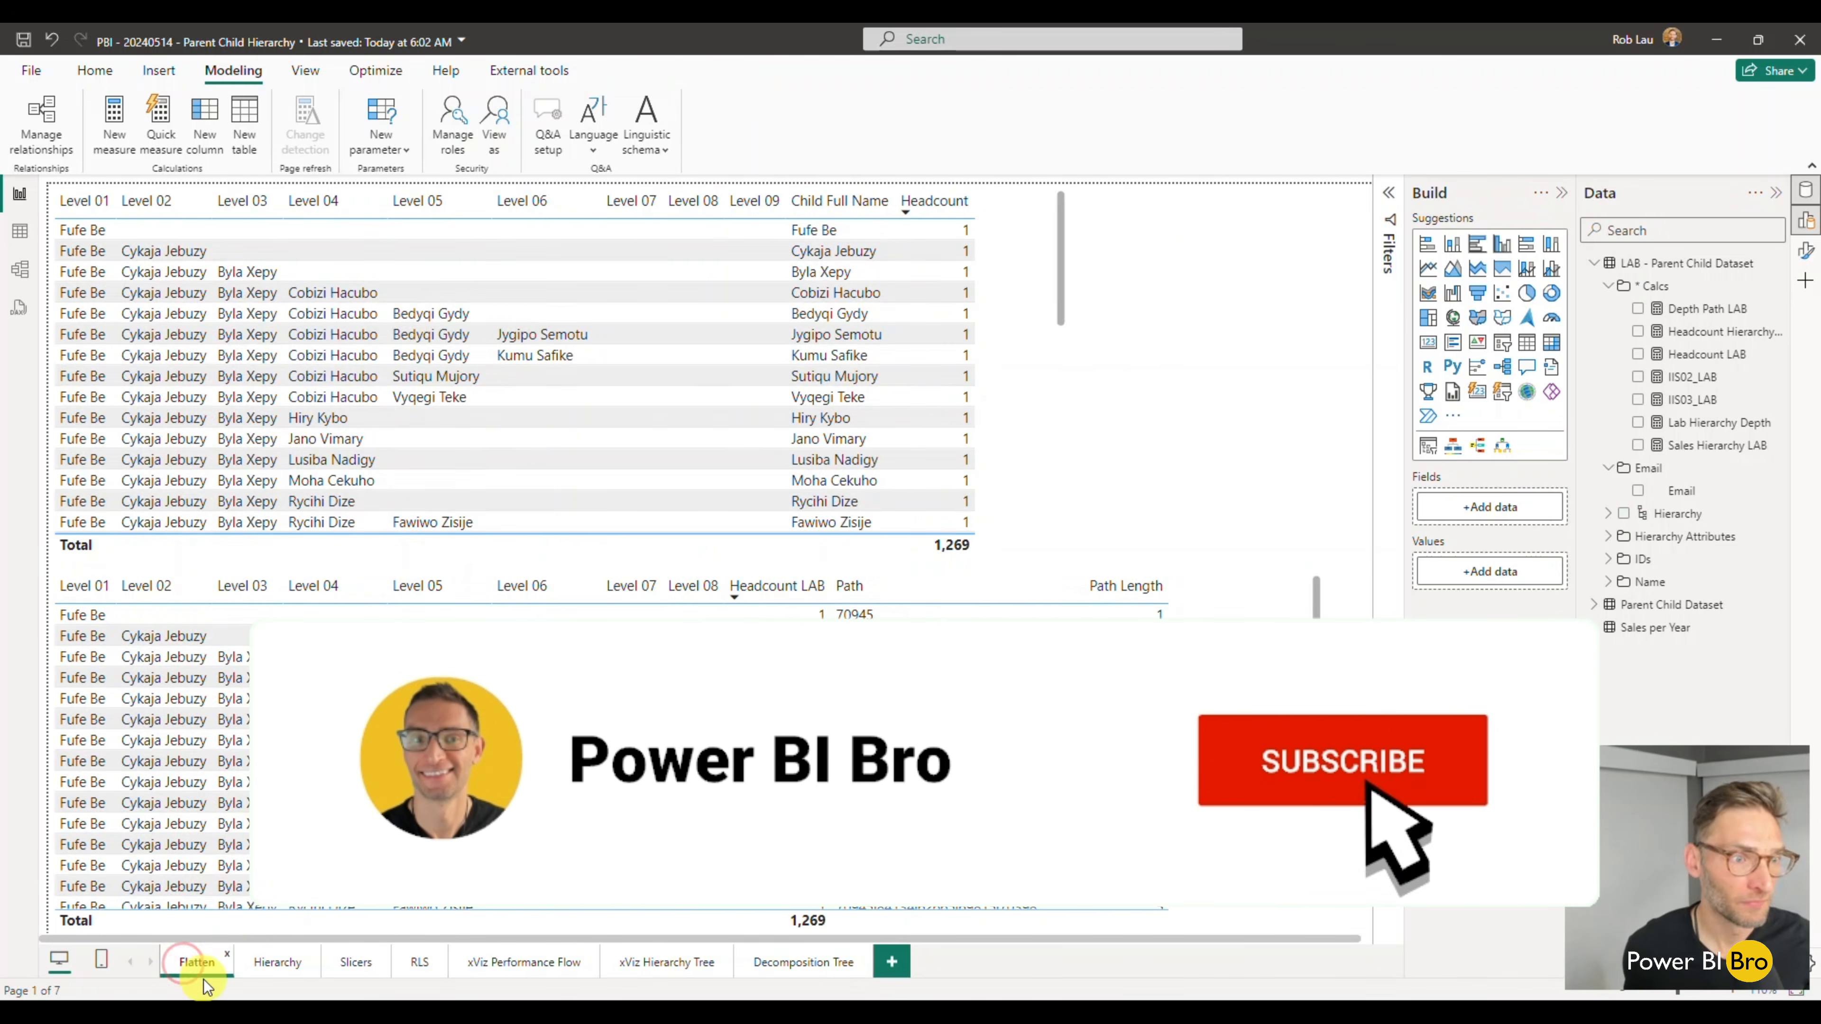
pyautogui.click(270, 964)
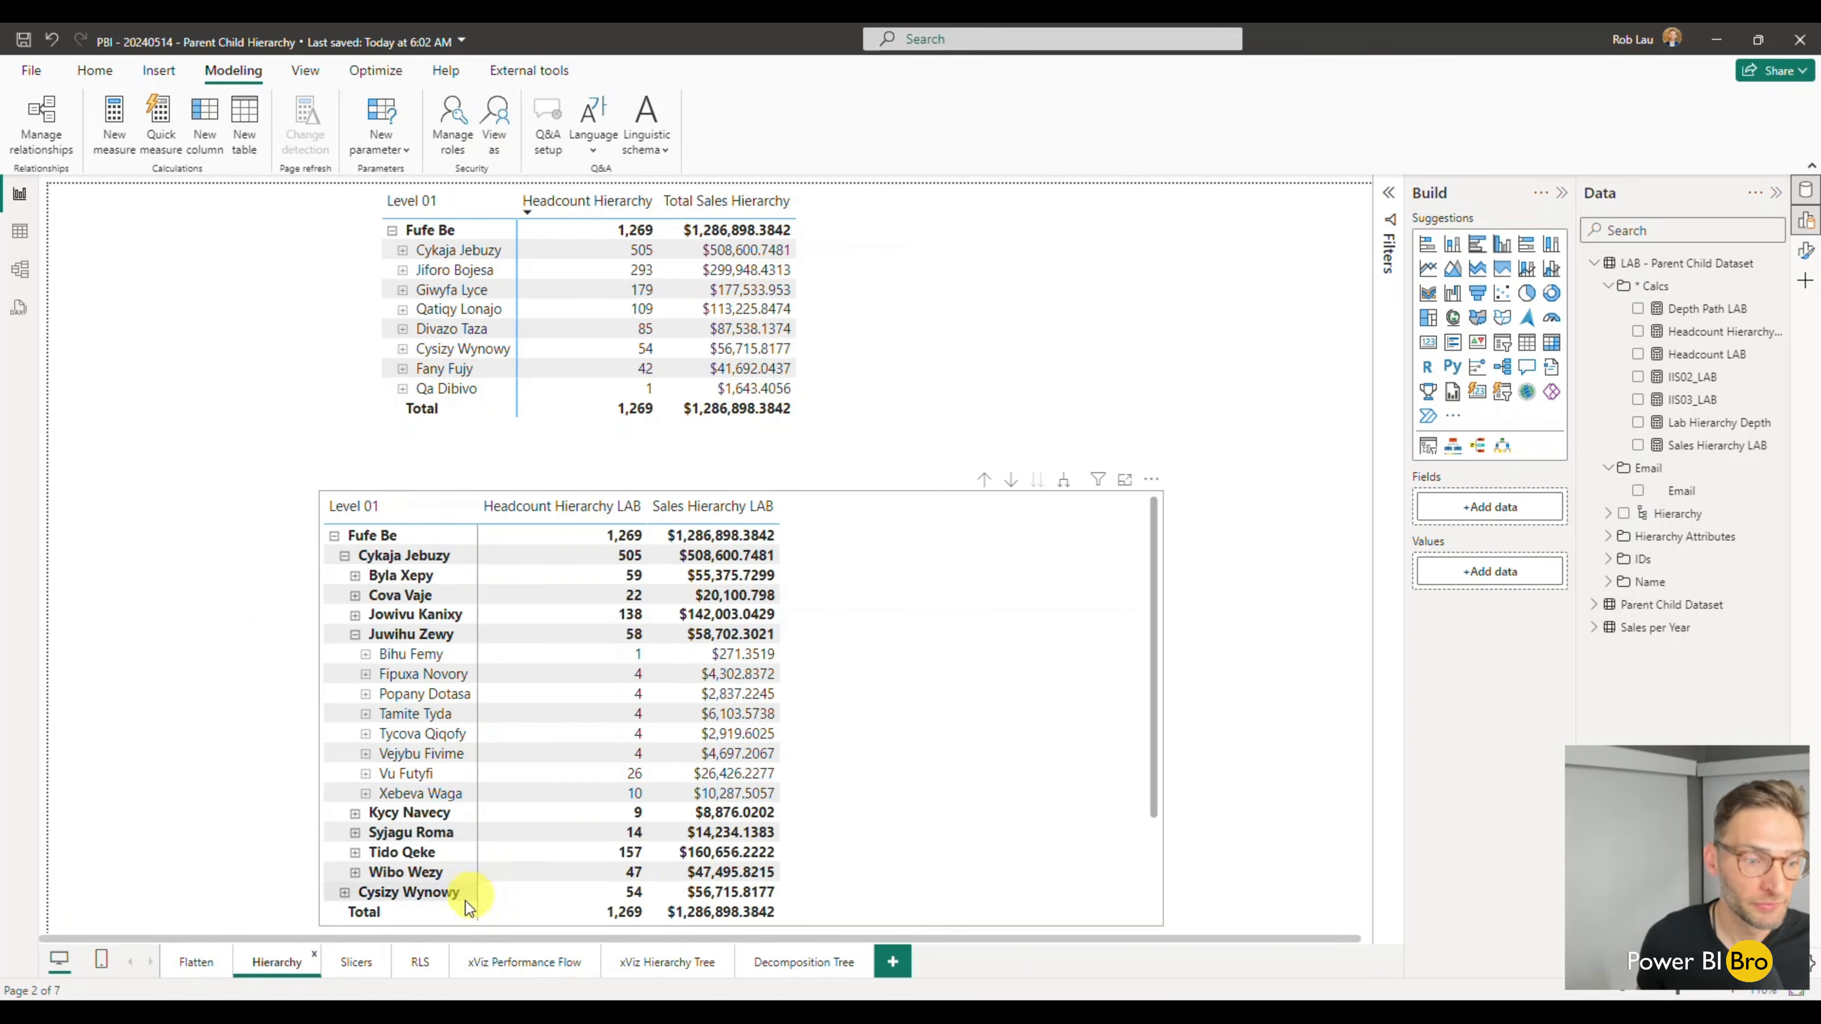
pyautogui.click(355, 964)
pyautogui.click(427, 962)
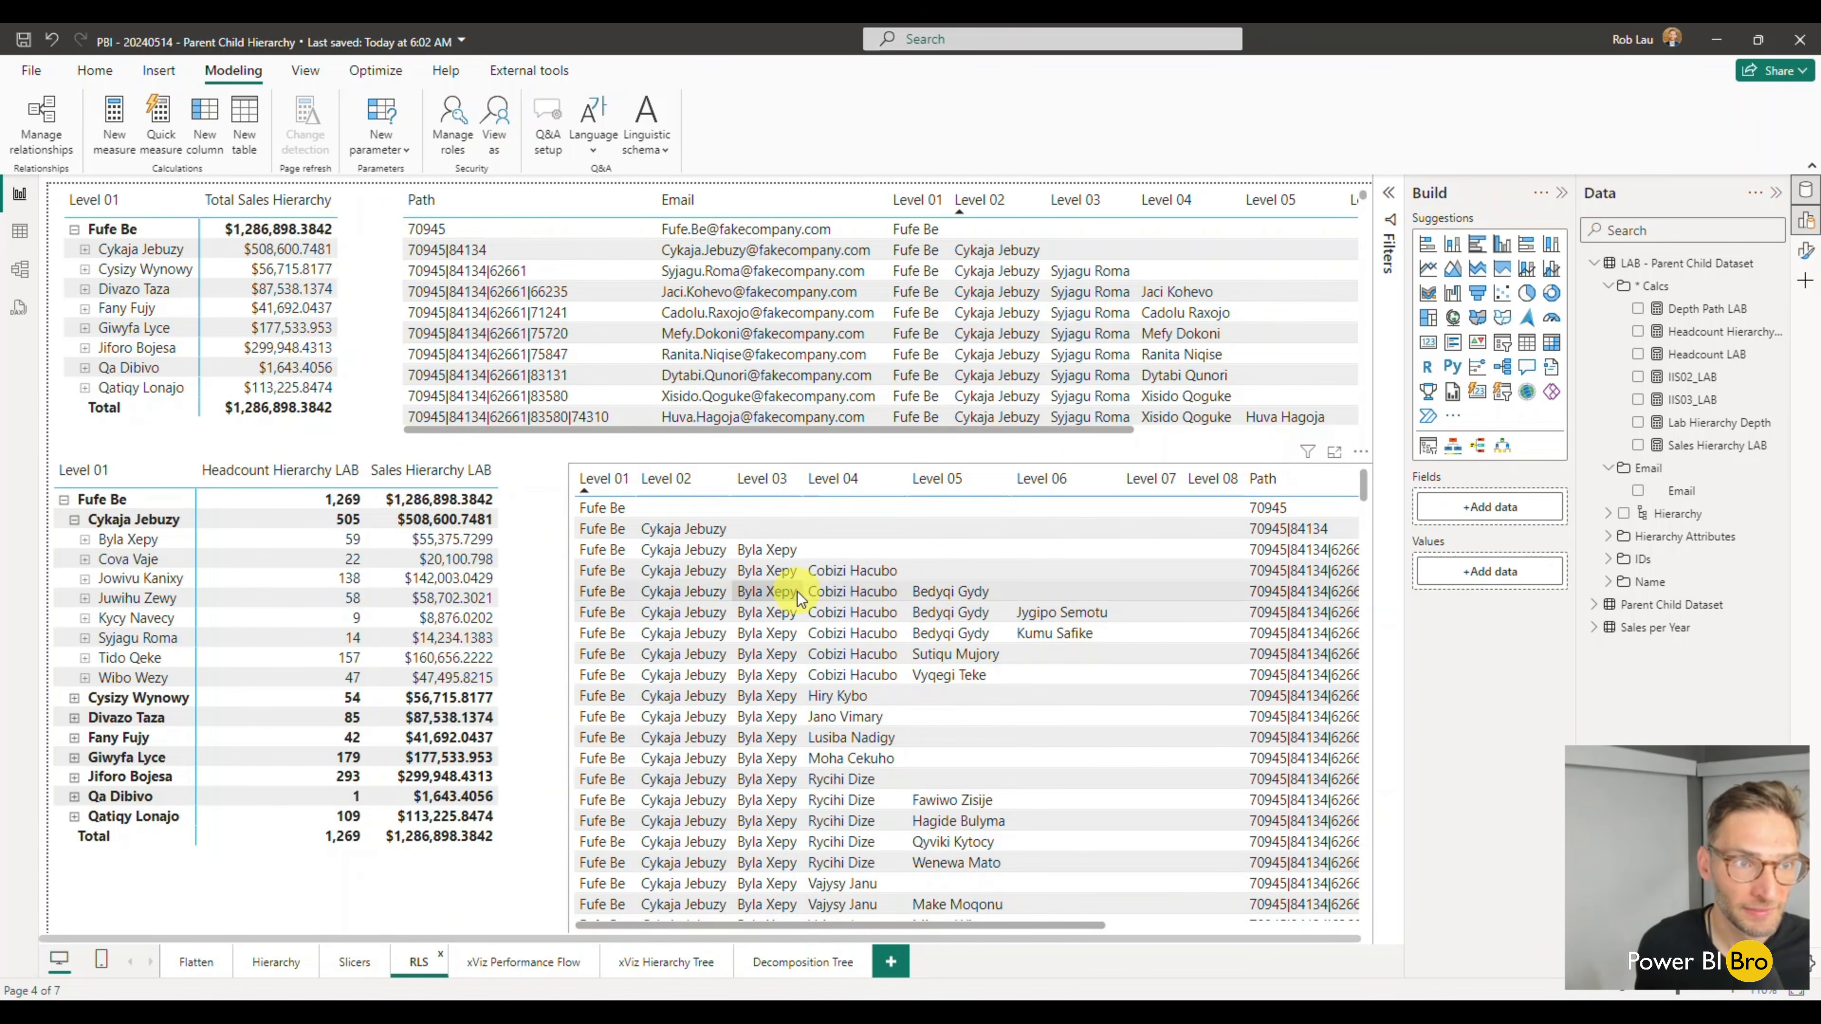
pyautogui.click(512, 969)
pyautogui.click(694, 965)
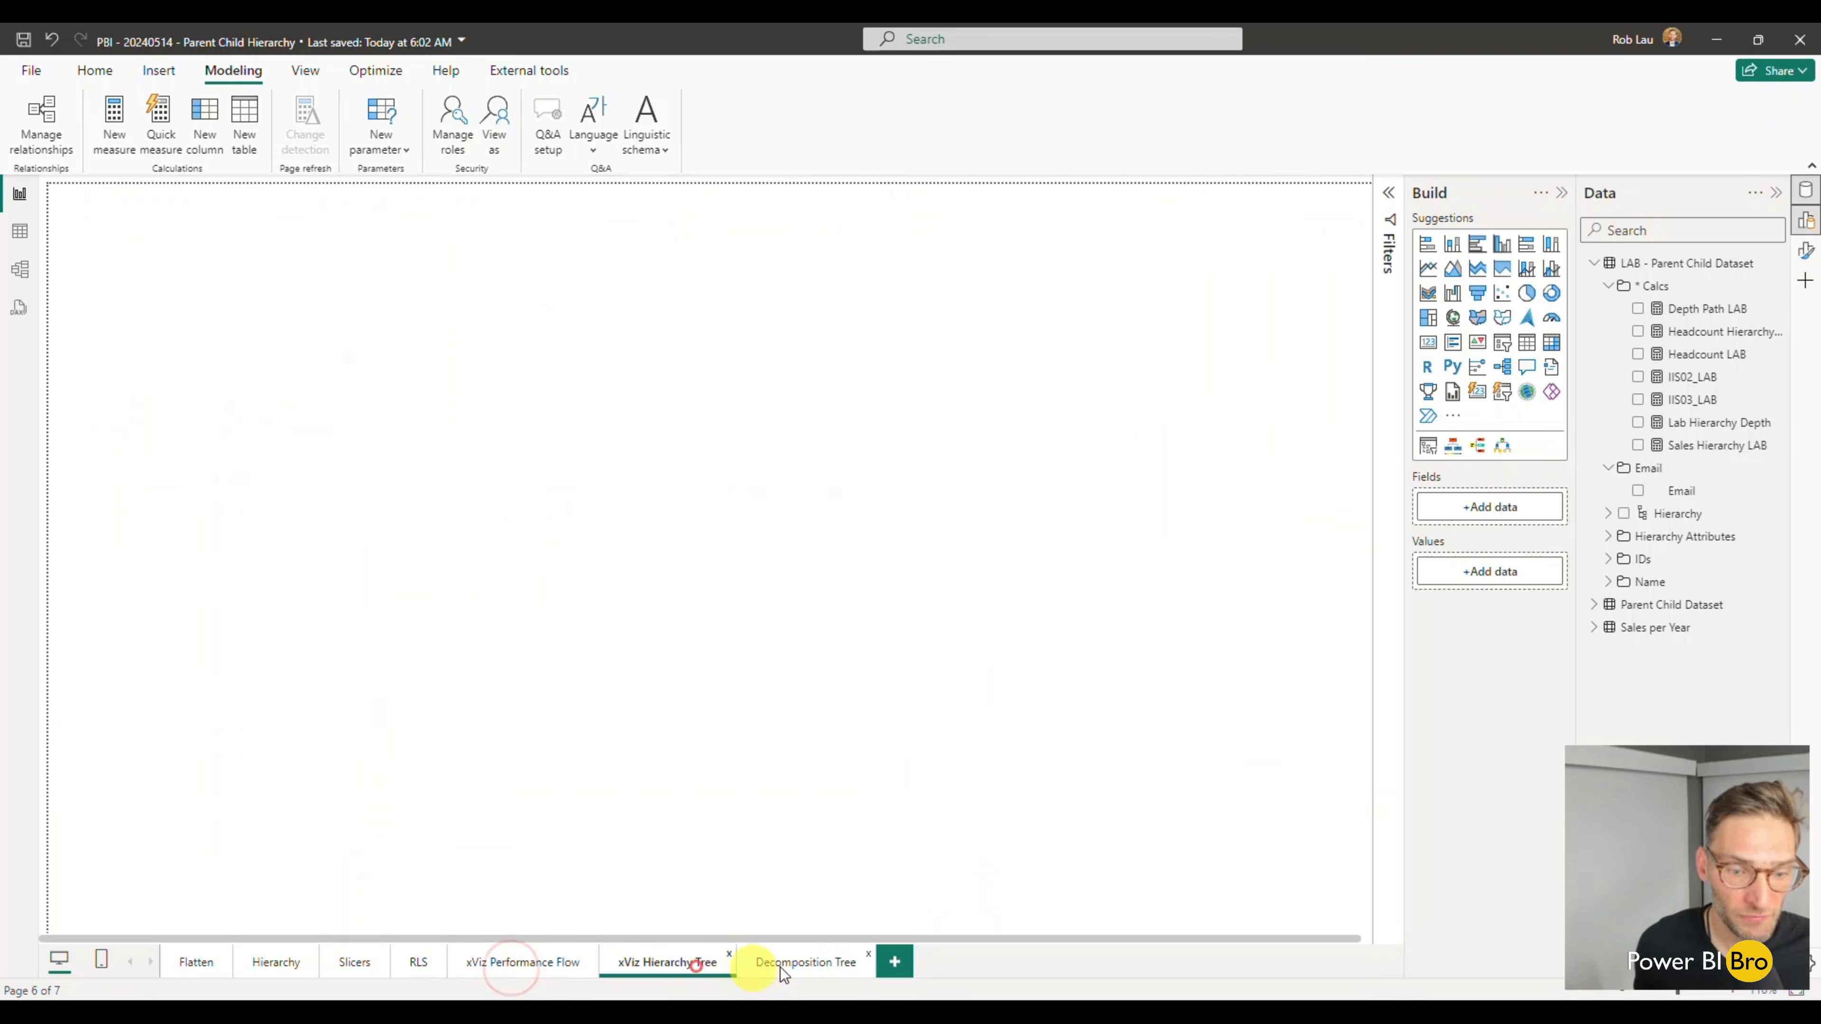
pyautogui.click(772, 968)
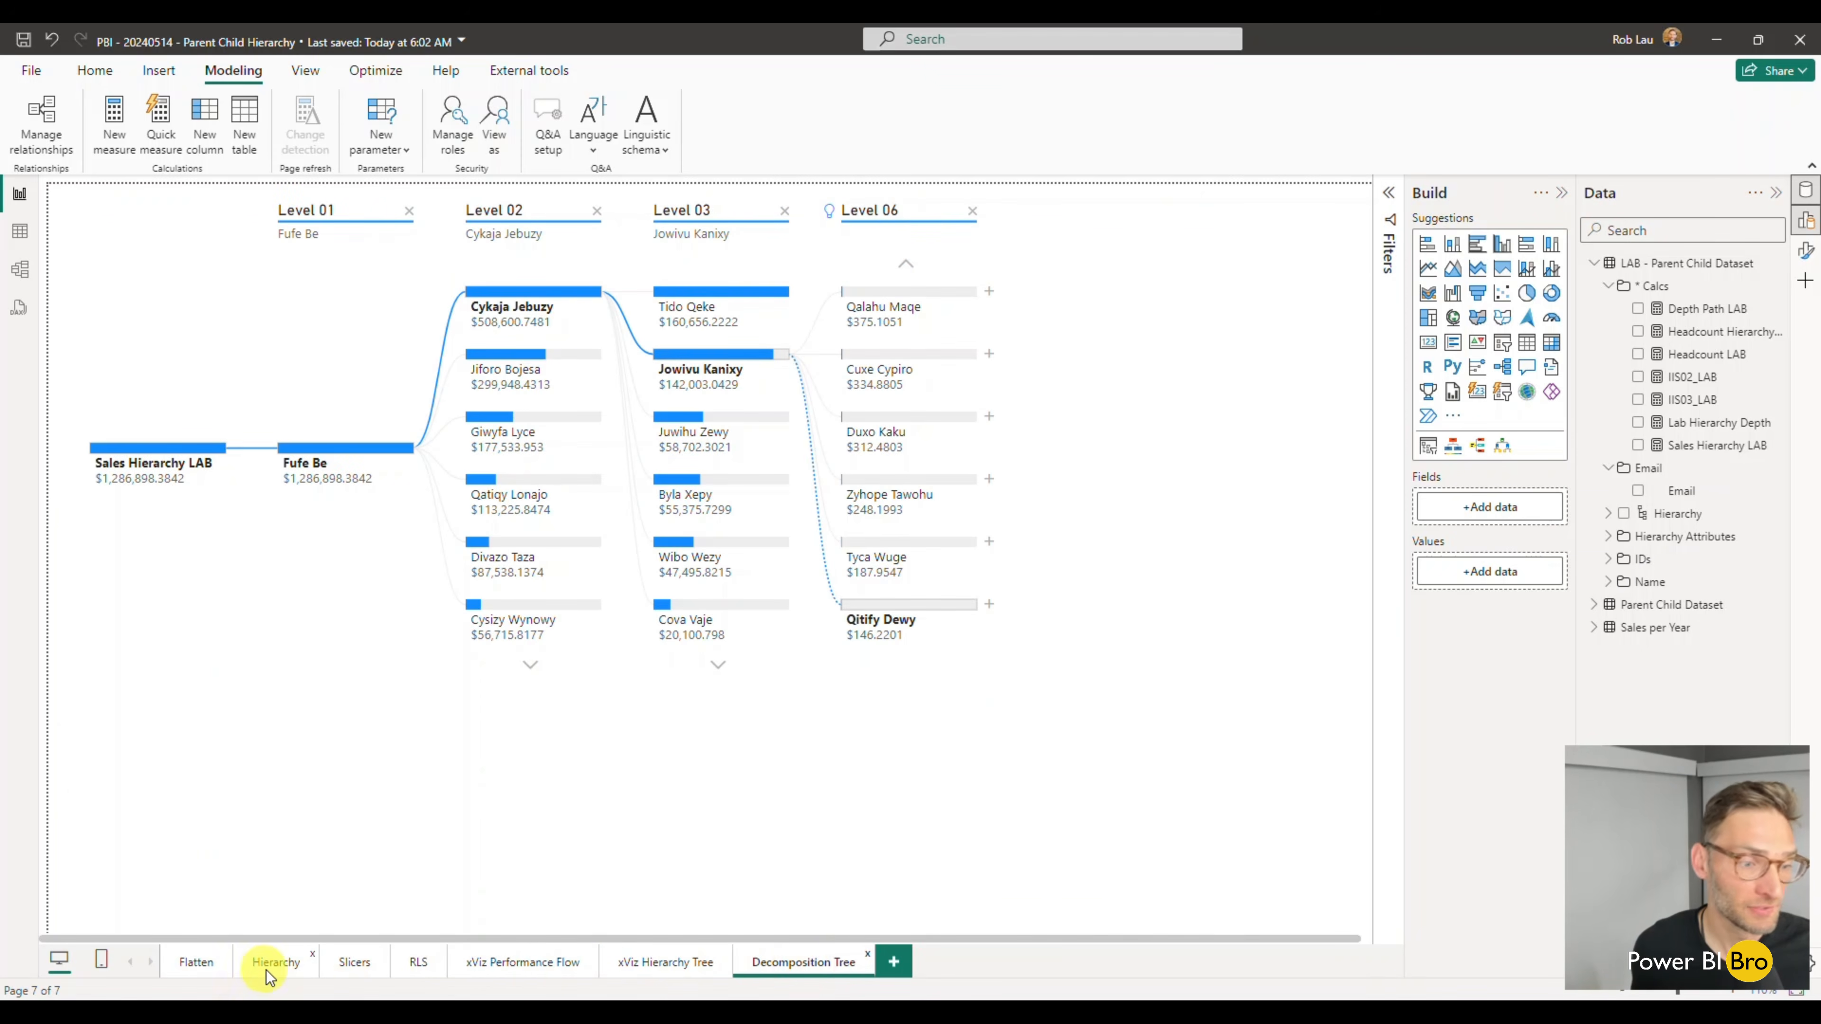
pyautogui.click(266, 969)
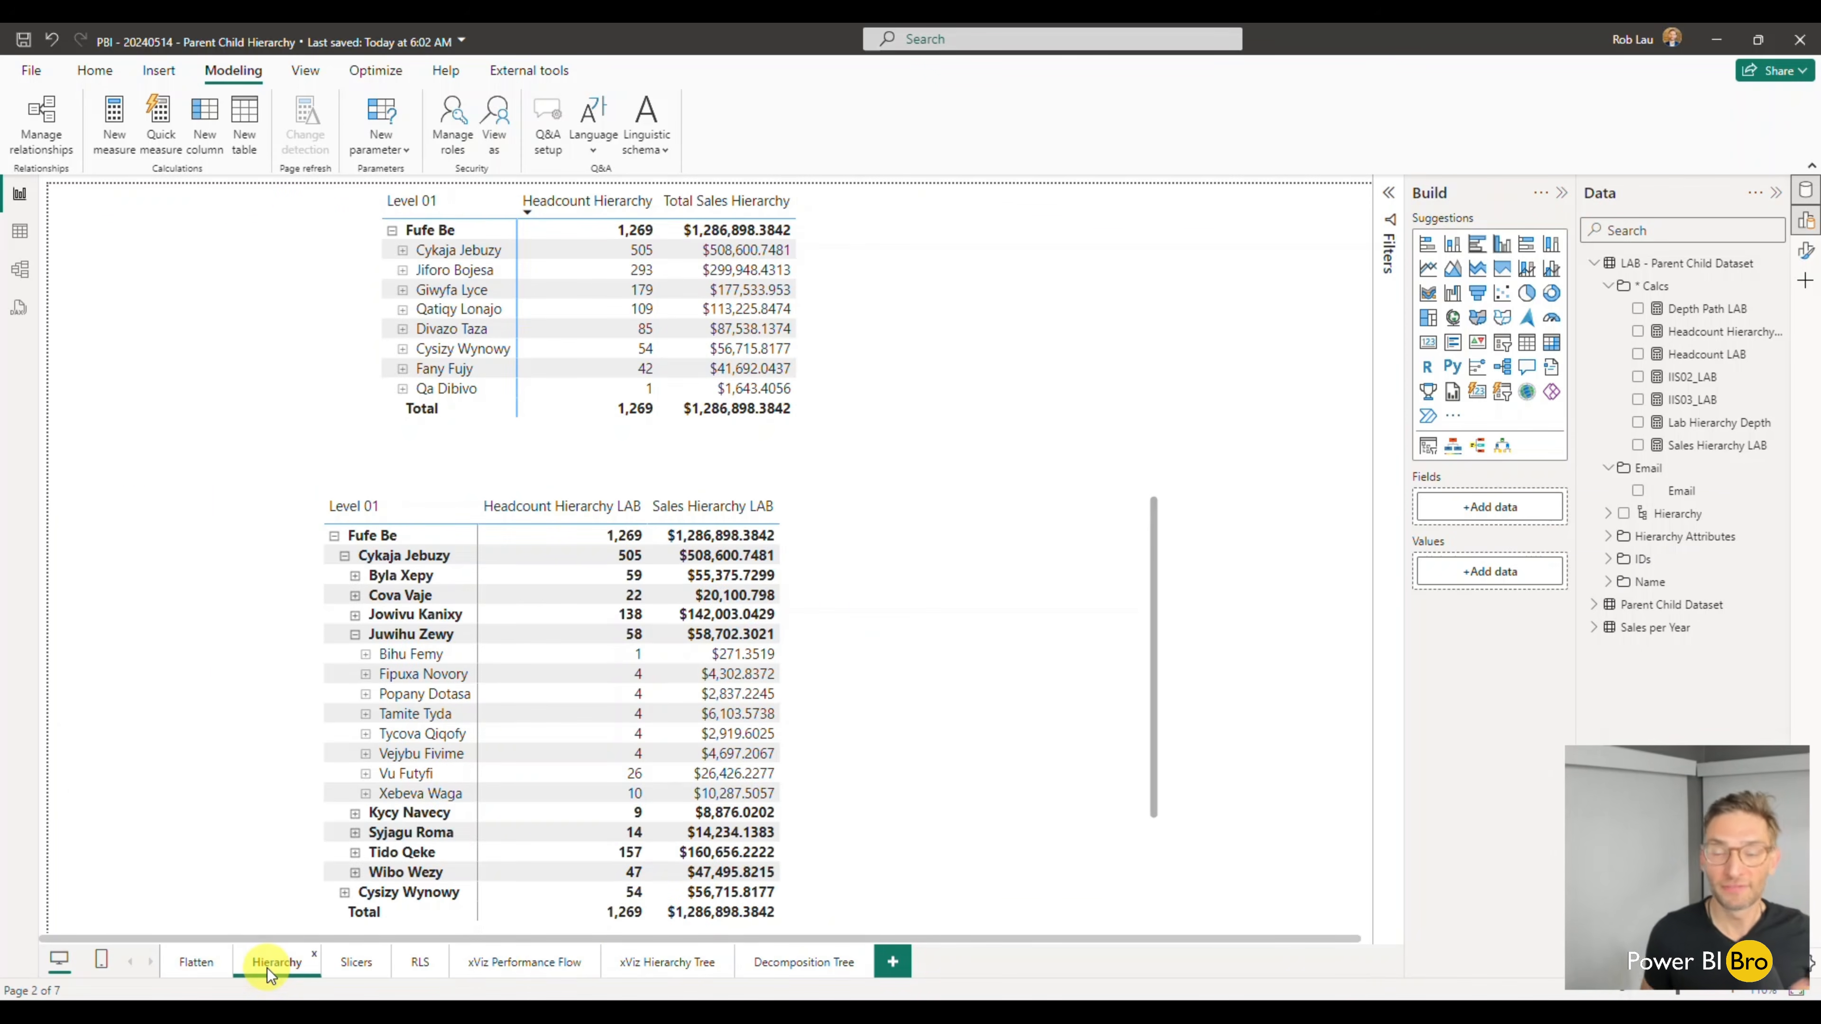